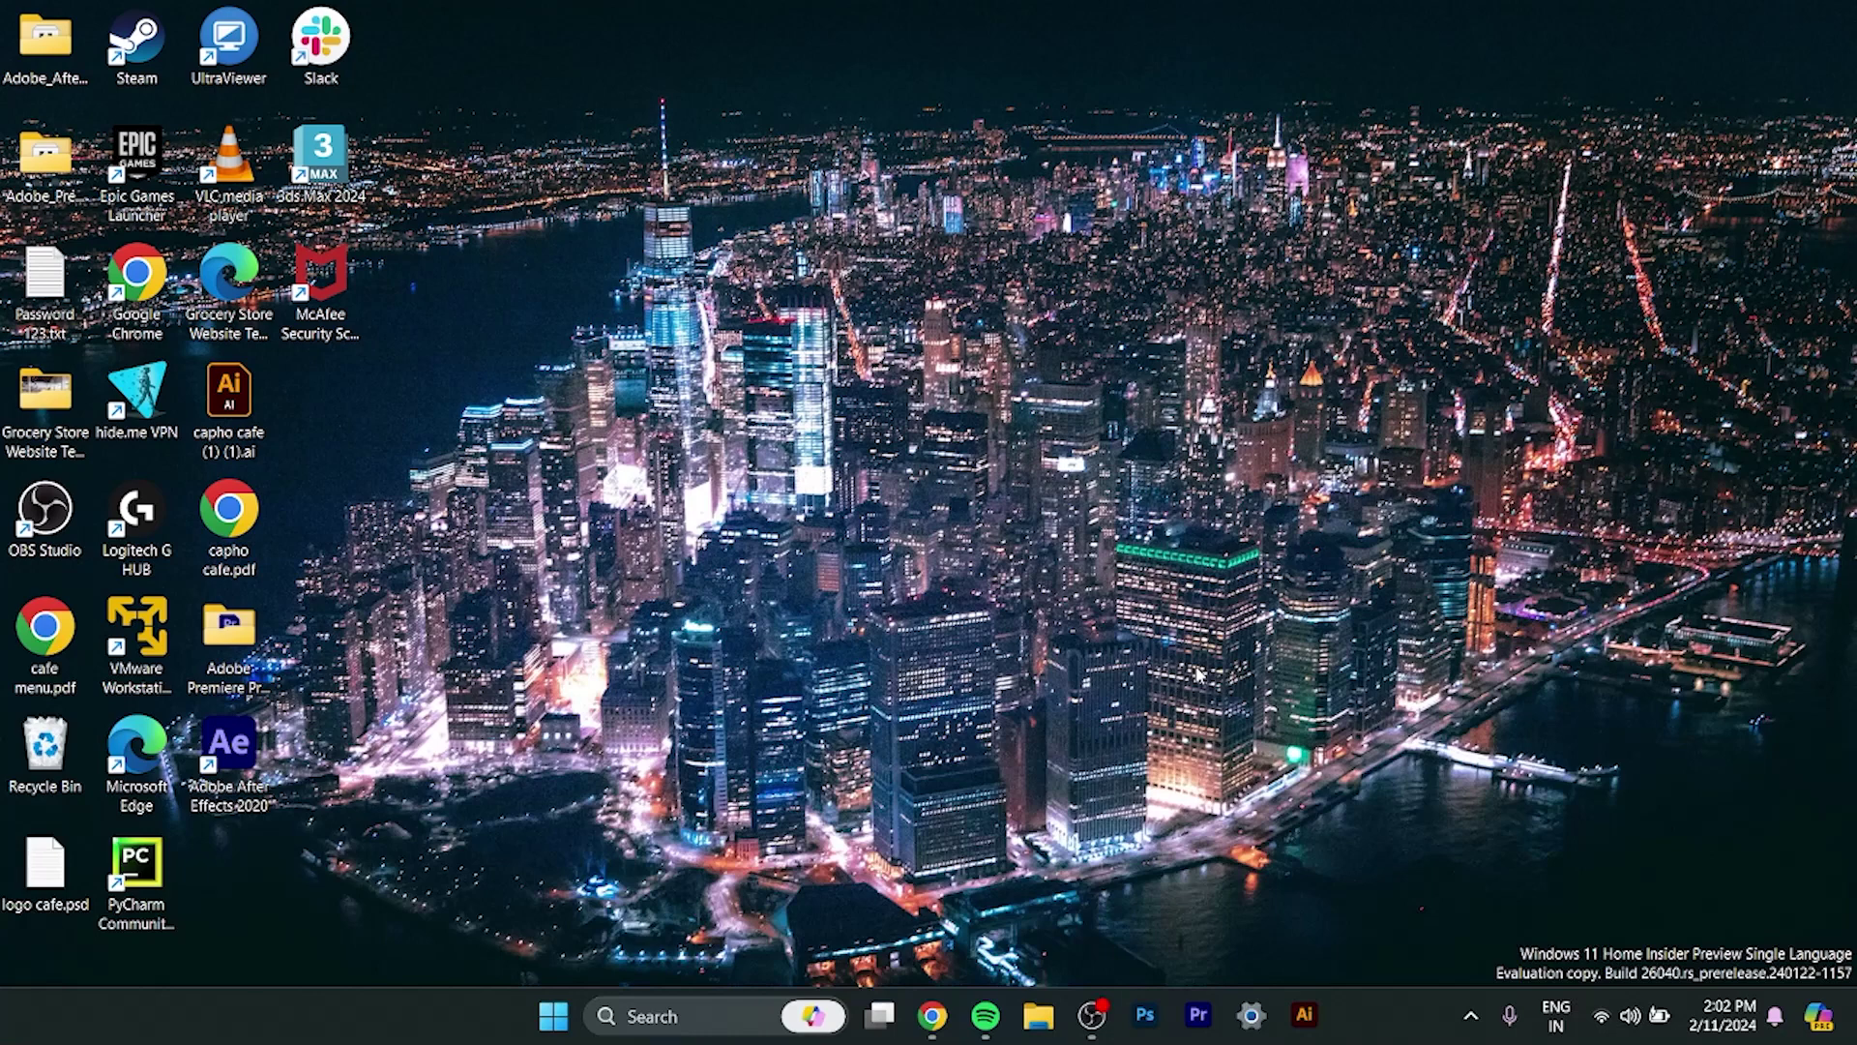
Launch Illustrator, dismiss the Creative Cloud prompt and create a 1080 × 972 px document.
{"action": "left_click", "coordinate": [1304, 1014]}
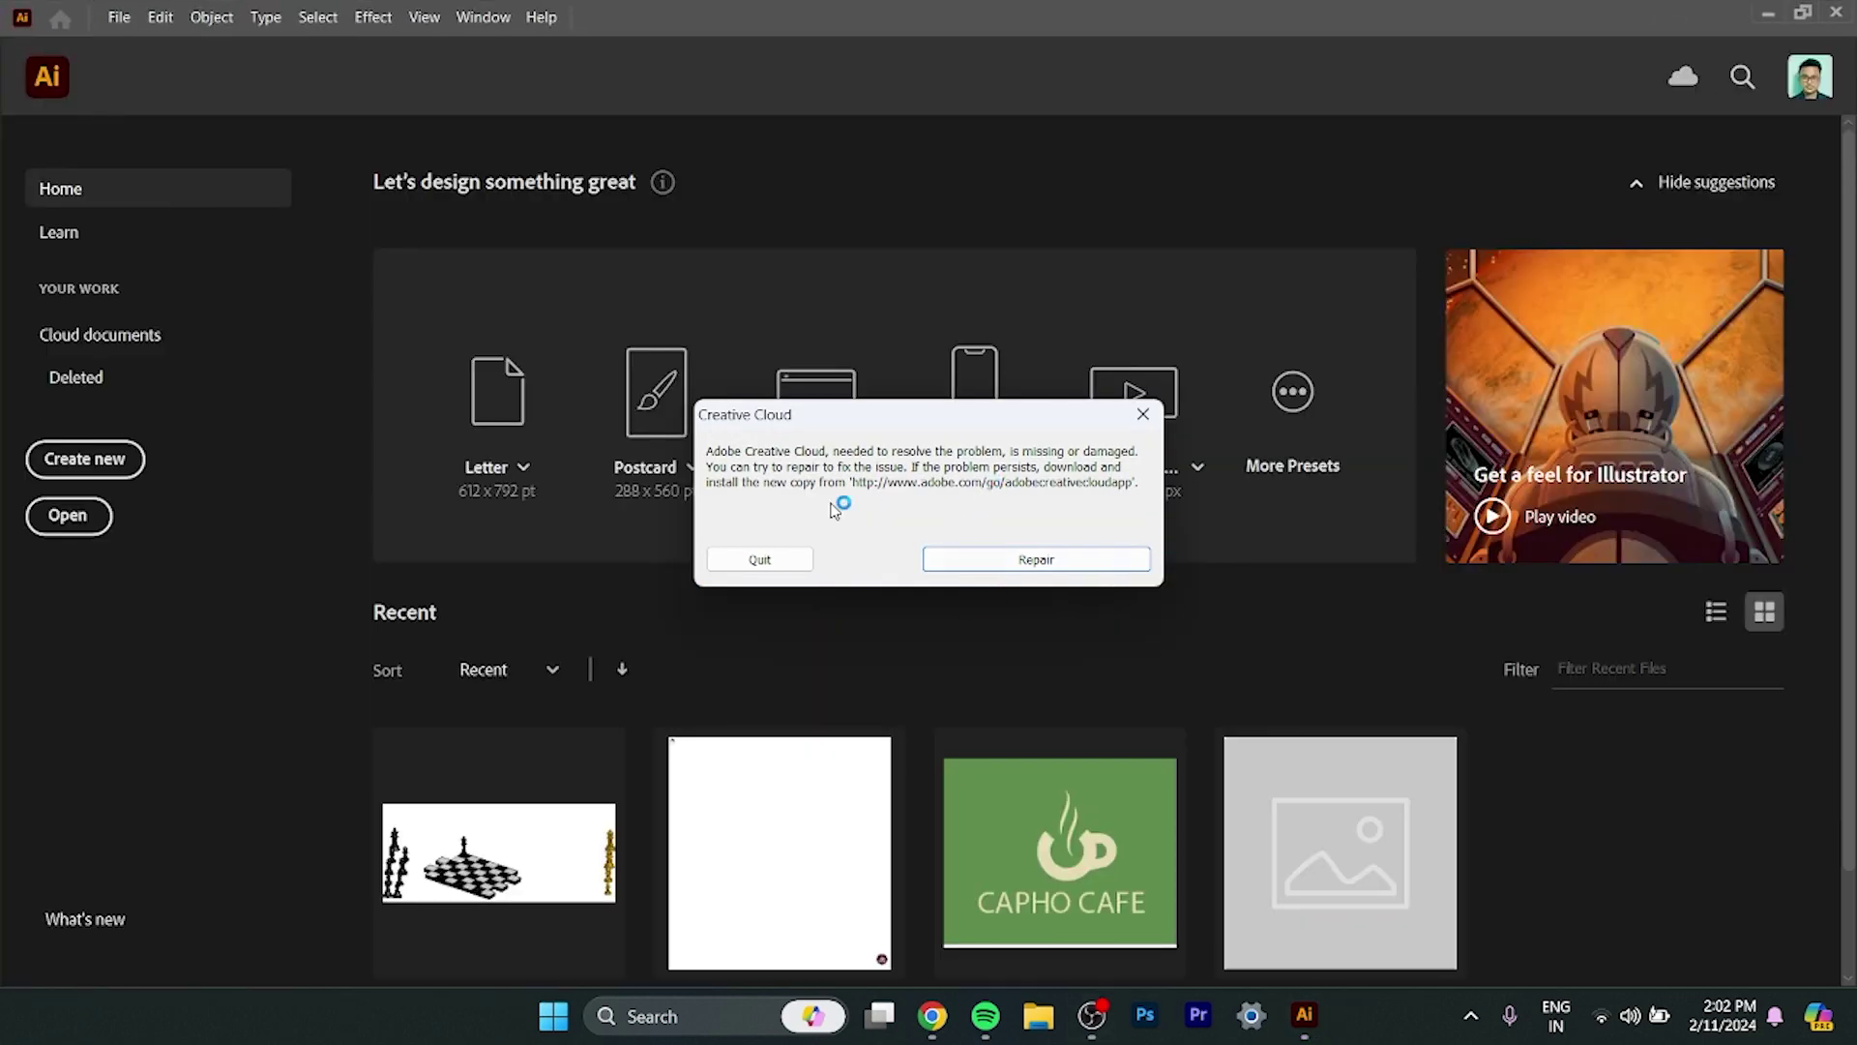
{"action": "left_click", "coordinate": [762, 561]}
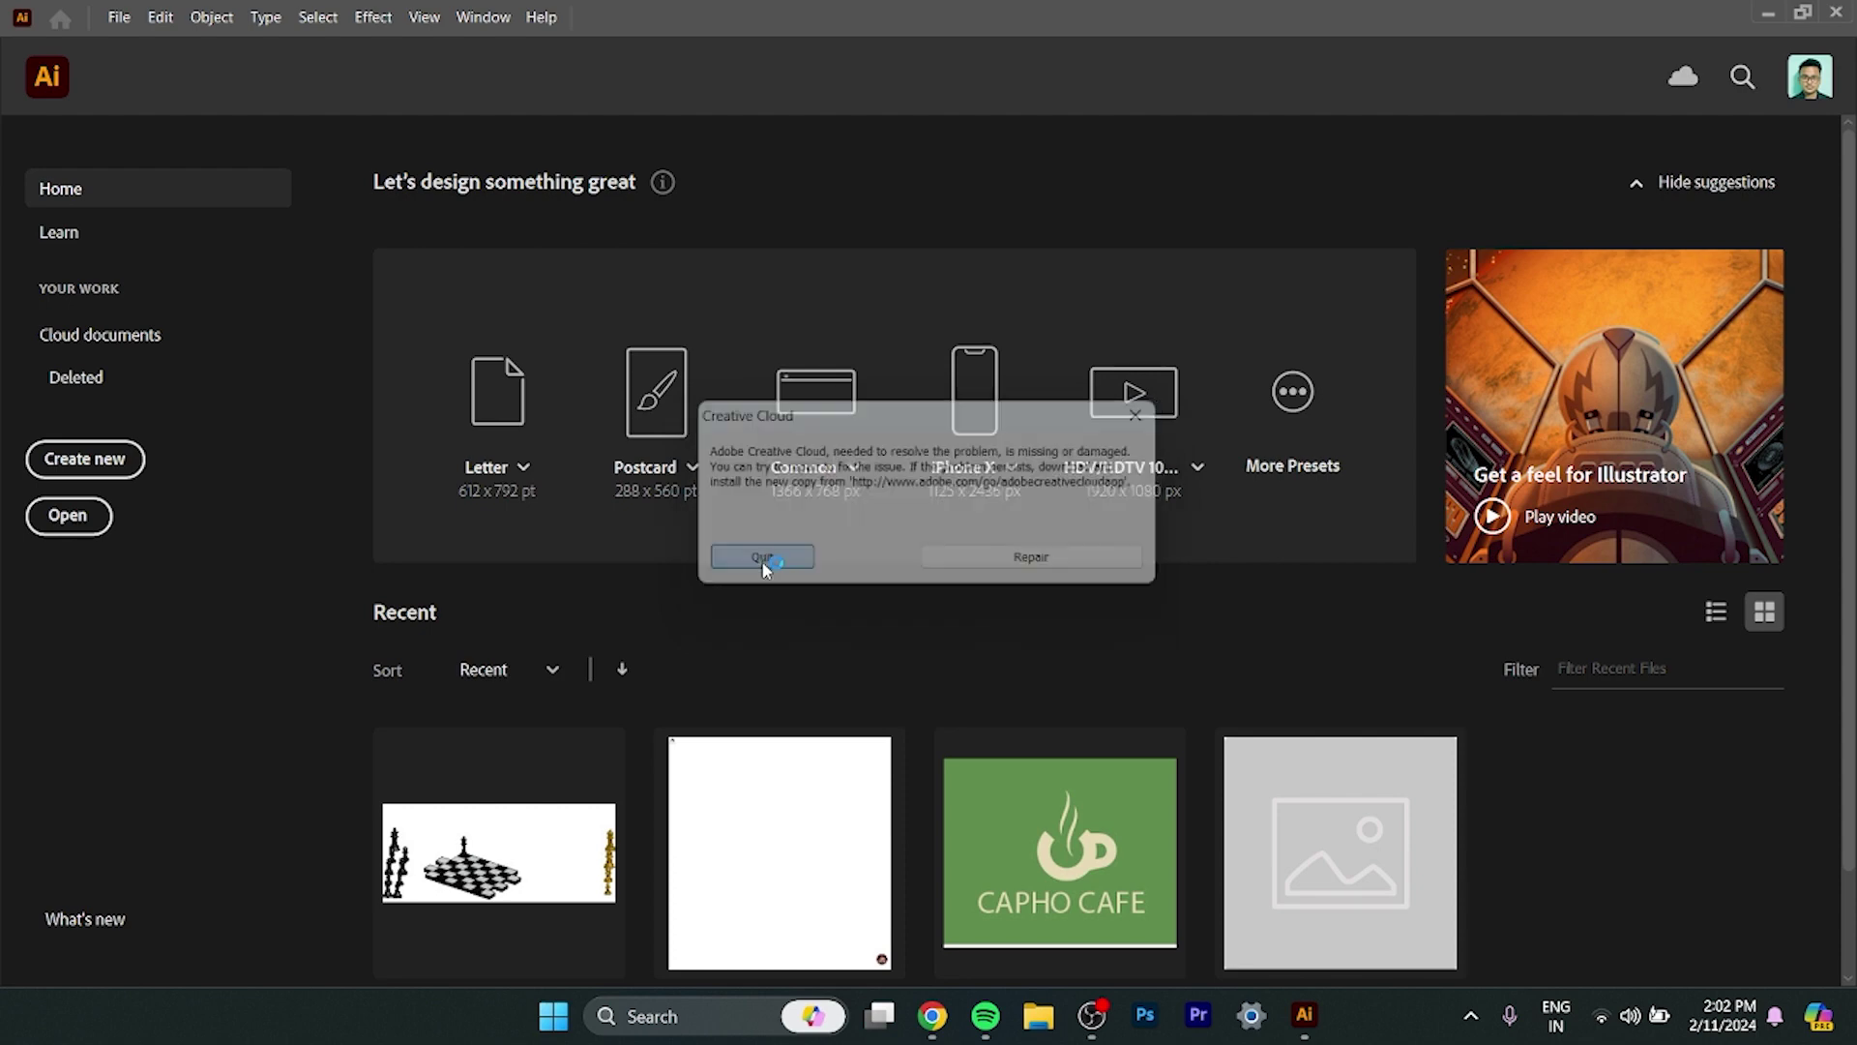
{"action": "left_click", "coordinate": [119, 460]}
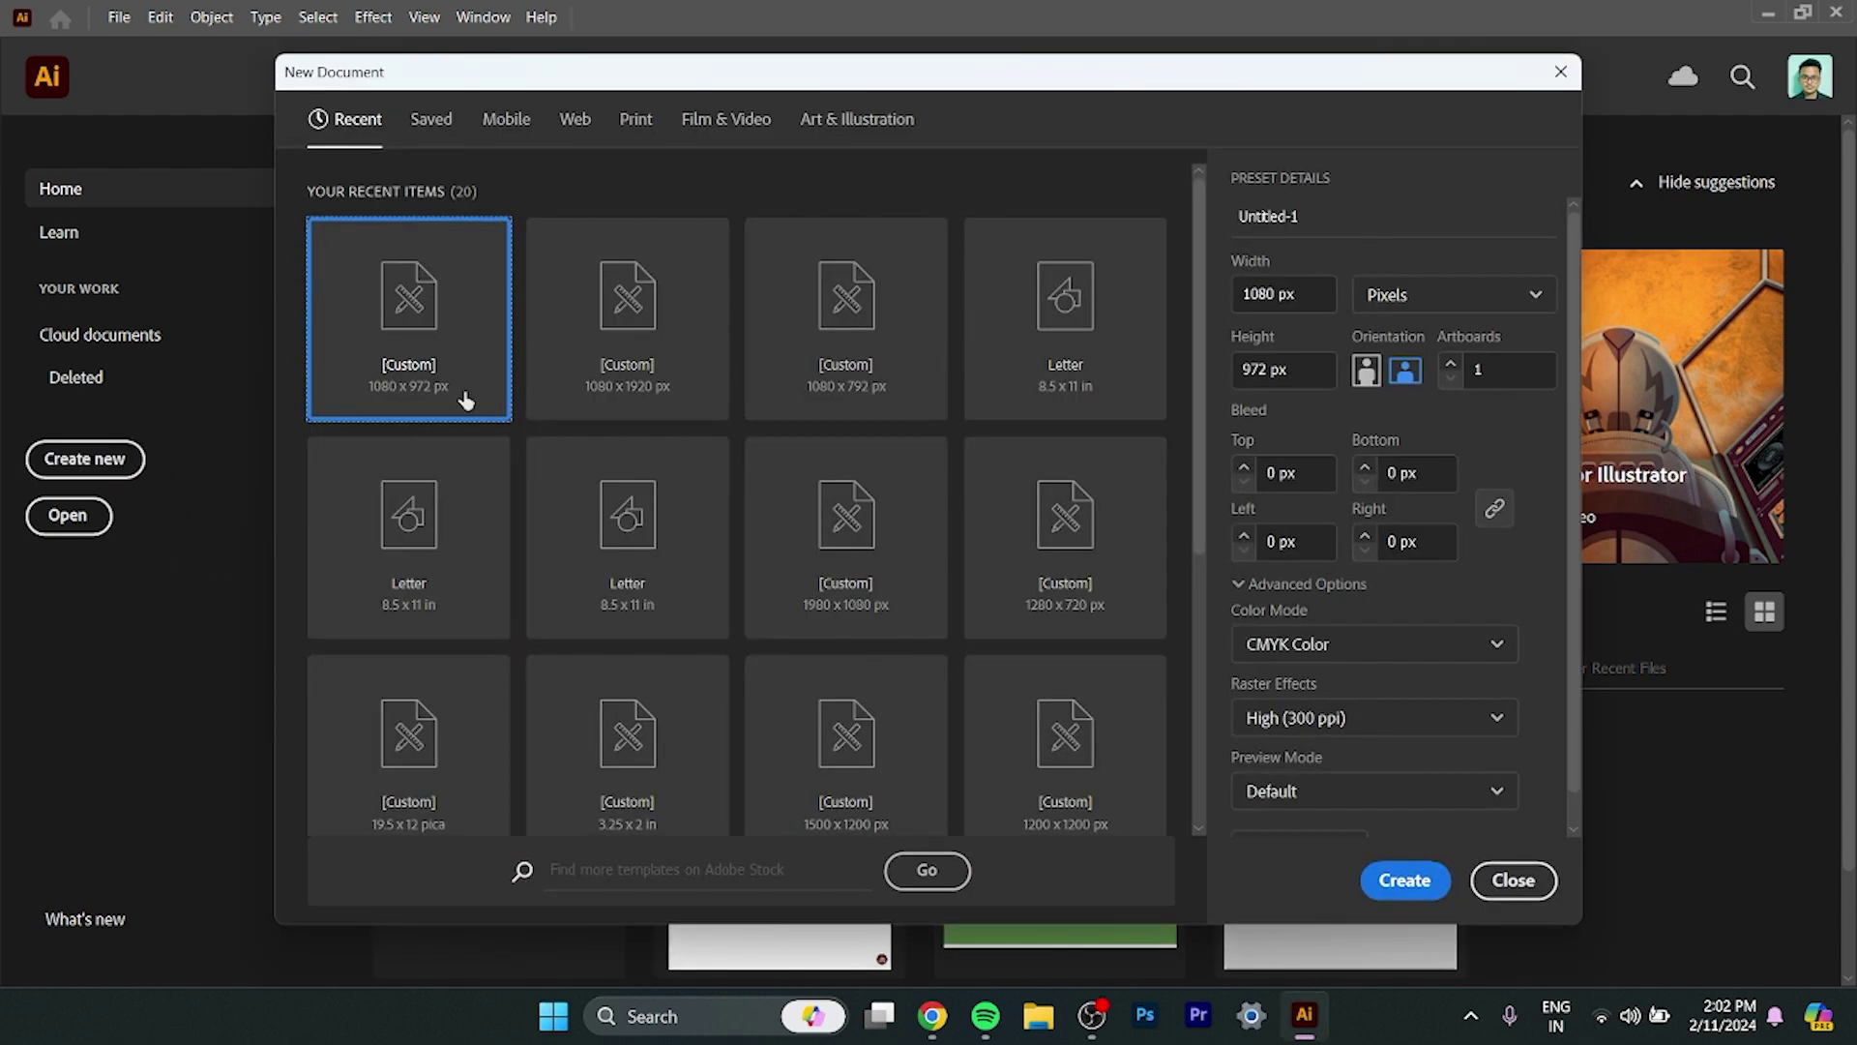
{"action": "left_click", "coordinate": [1404, 882]}
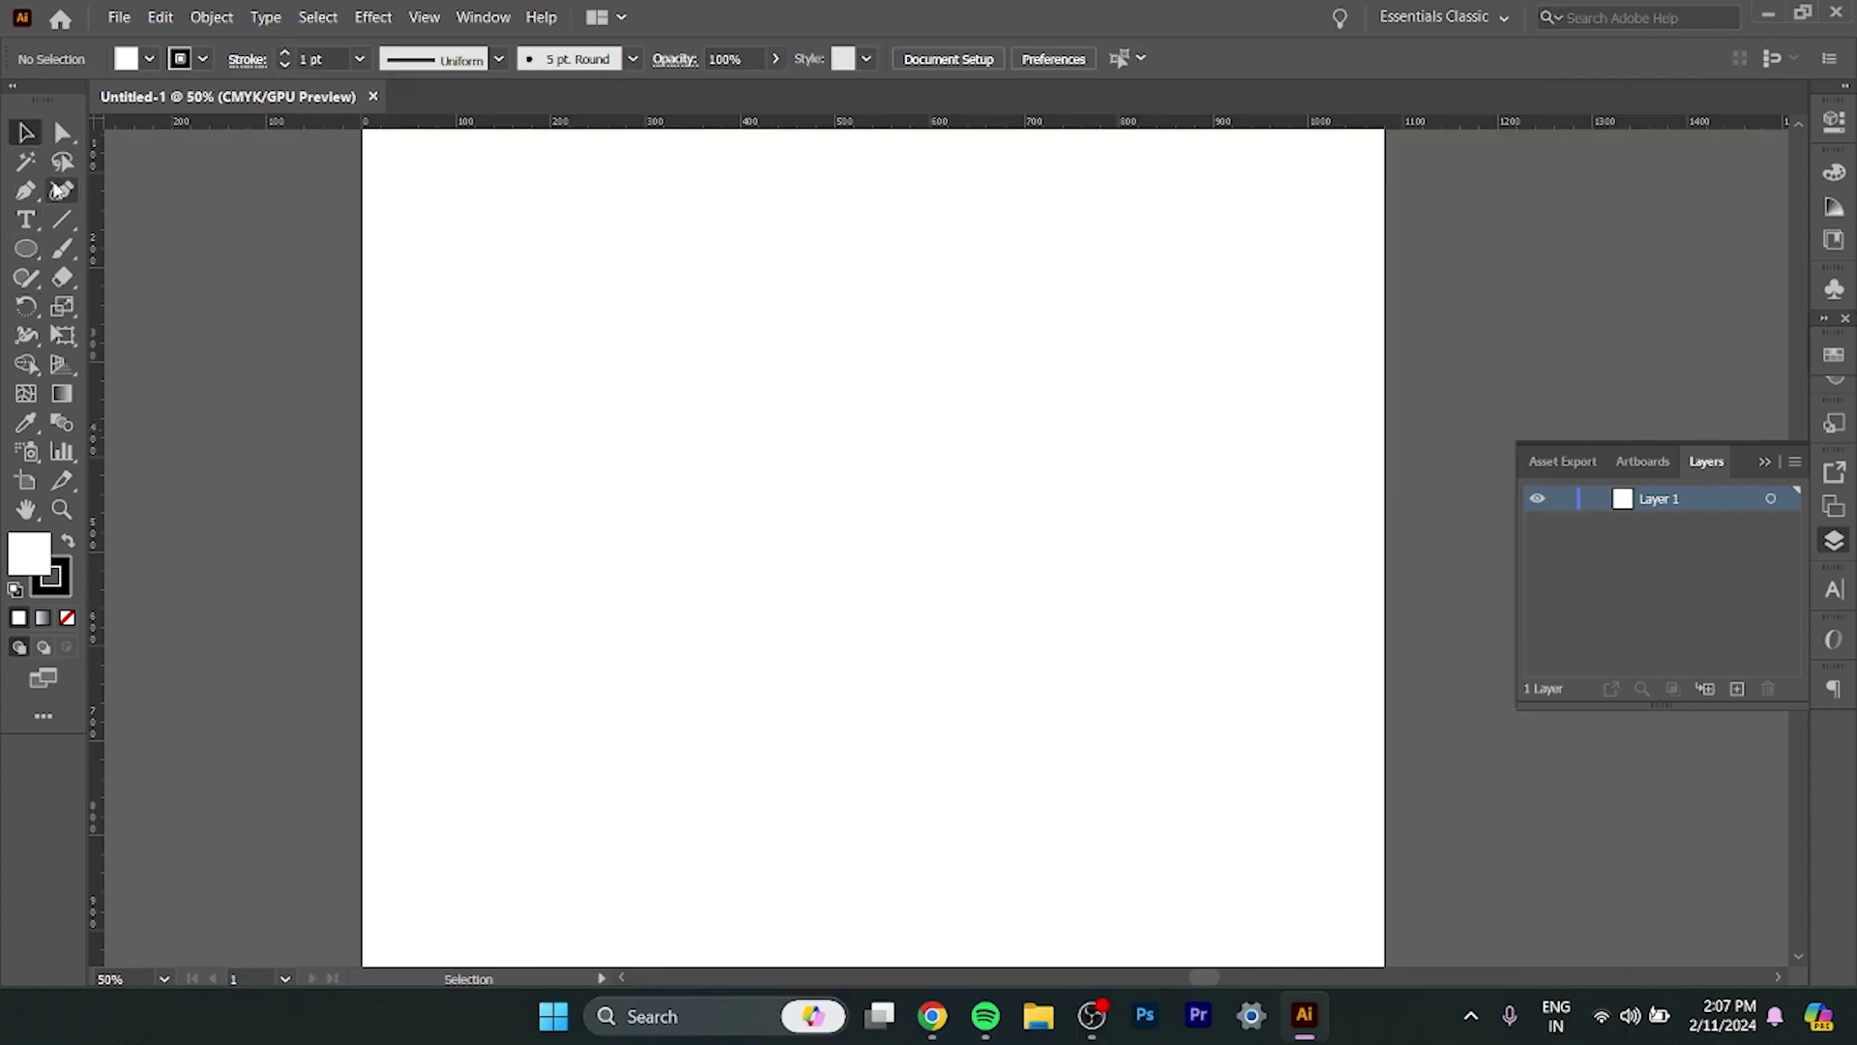
Place vertical and horizontal guides crossing at the artboard's centre.
{"action": "left_click_drag", "start_coordinate": [101, 404], "coordinate": [102, 405]}
{"action": "left_click_drag", "start_coordinate": [311, 401], "coordinate": [829, 435]}
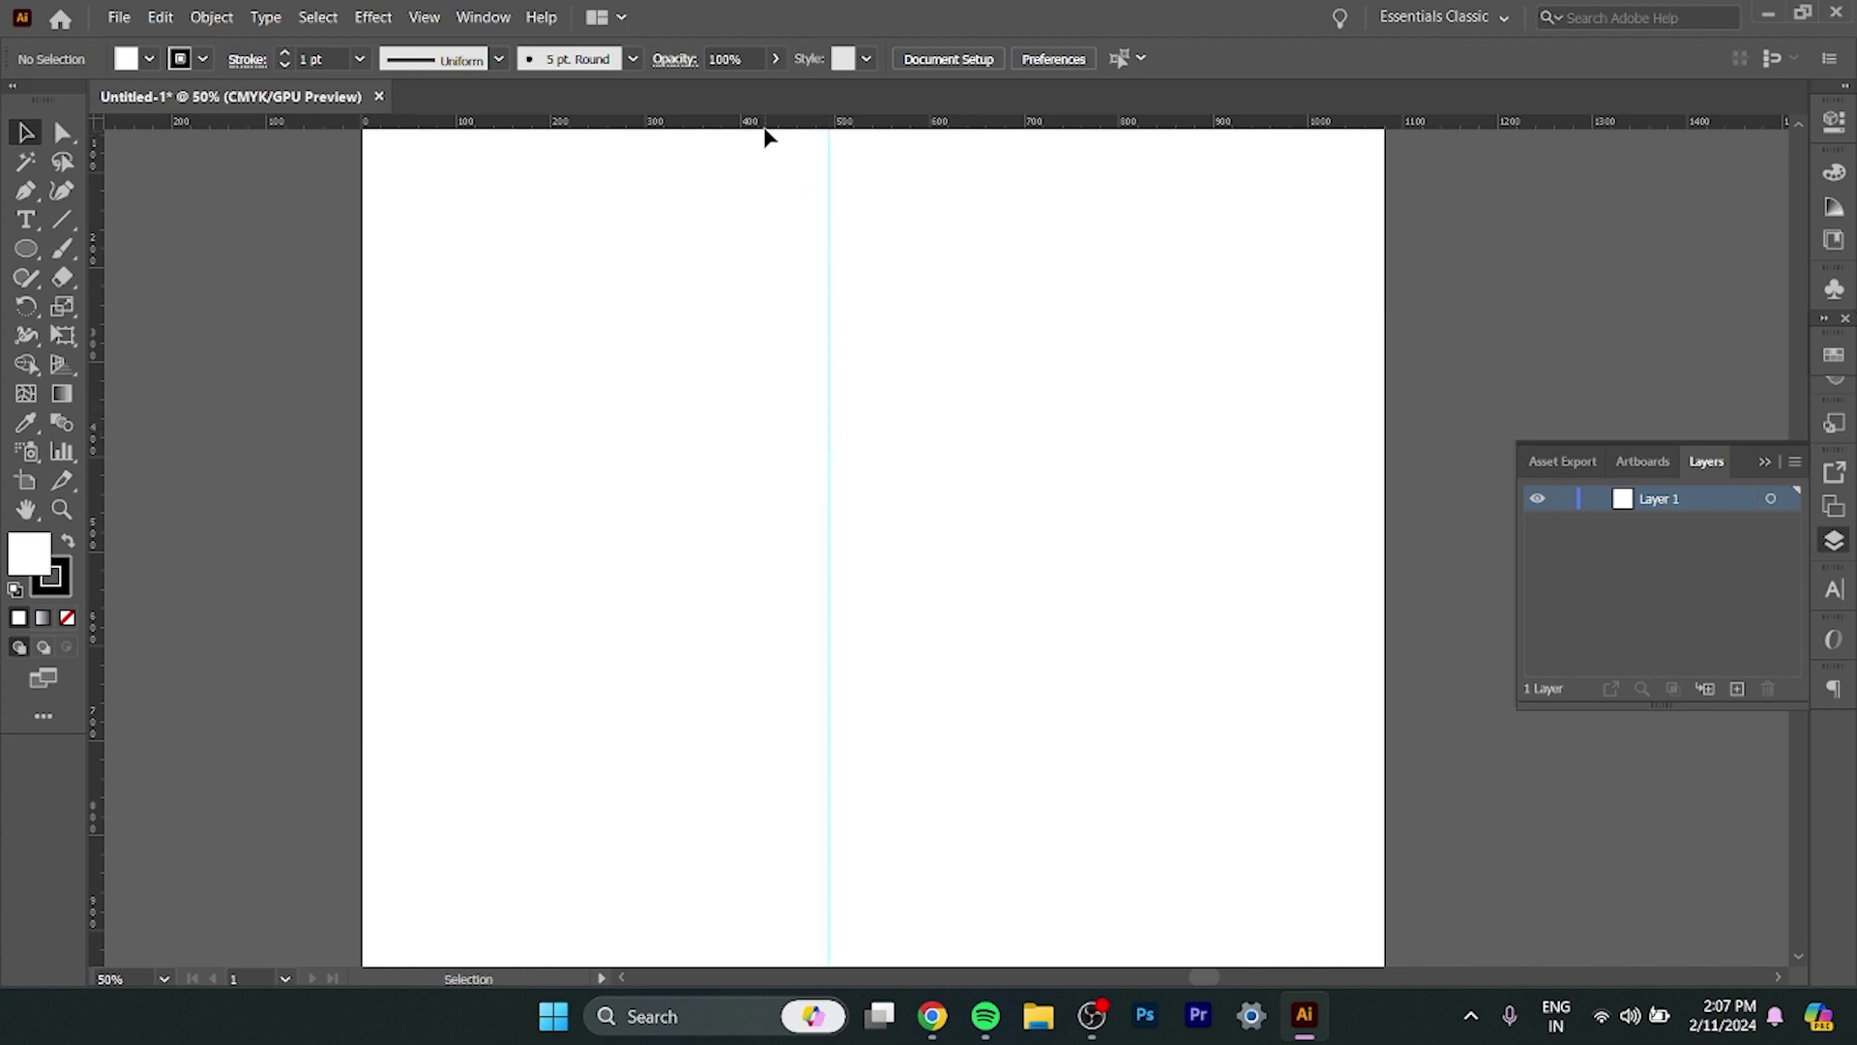
{"action": "mouse_move", "coordinate": [766, 130]}
{"action": "left_mouse_down"}
{"action": "mouse_move", "coordinate": [739, 440]}
{"action": "mouse_move", "coordinate": [751, 526]}
{"action": "left_mouse_up"}
Draw a circle with the Ellipse Tool centred on the guide intersection.
{"action": "left_click_drag", "start_coordinate": [25, 248], "coordinate": [91, 296]}
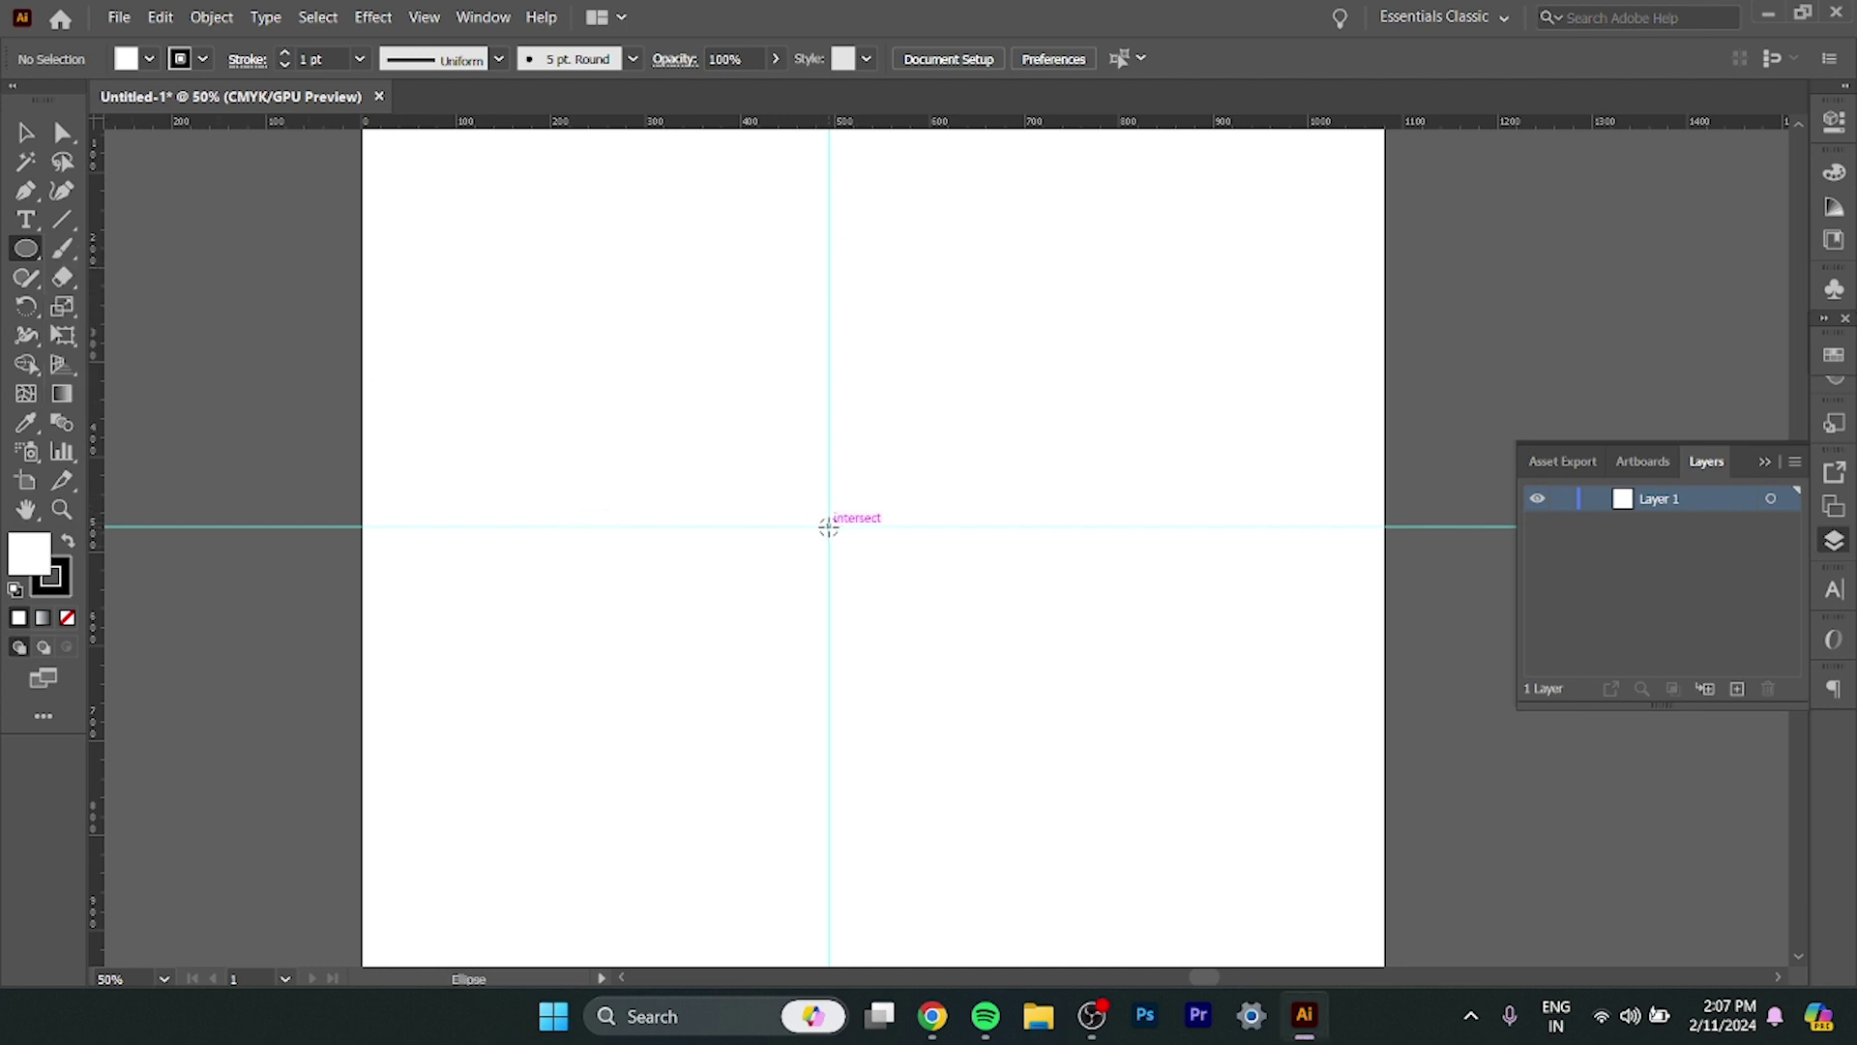
{"action": "left_click_drag", "start_coordinate": [828, 526], "coordinate": [933, 633]}
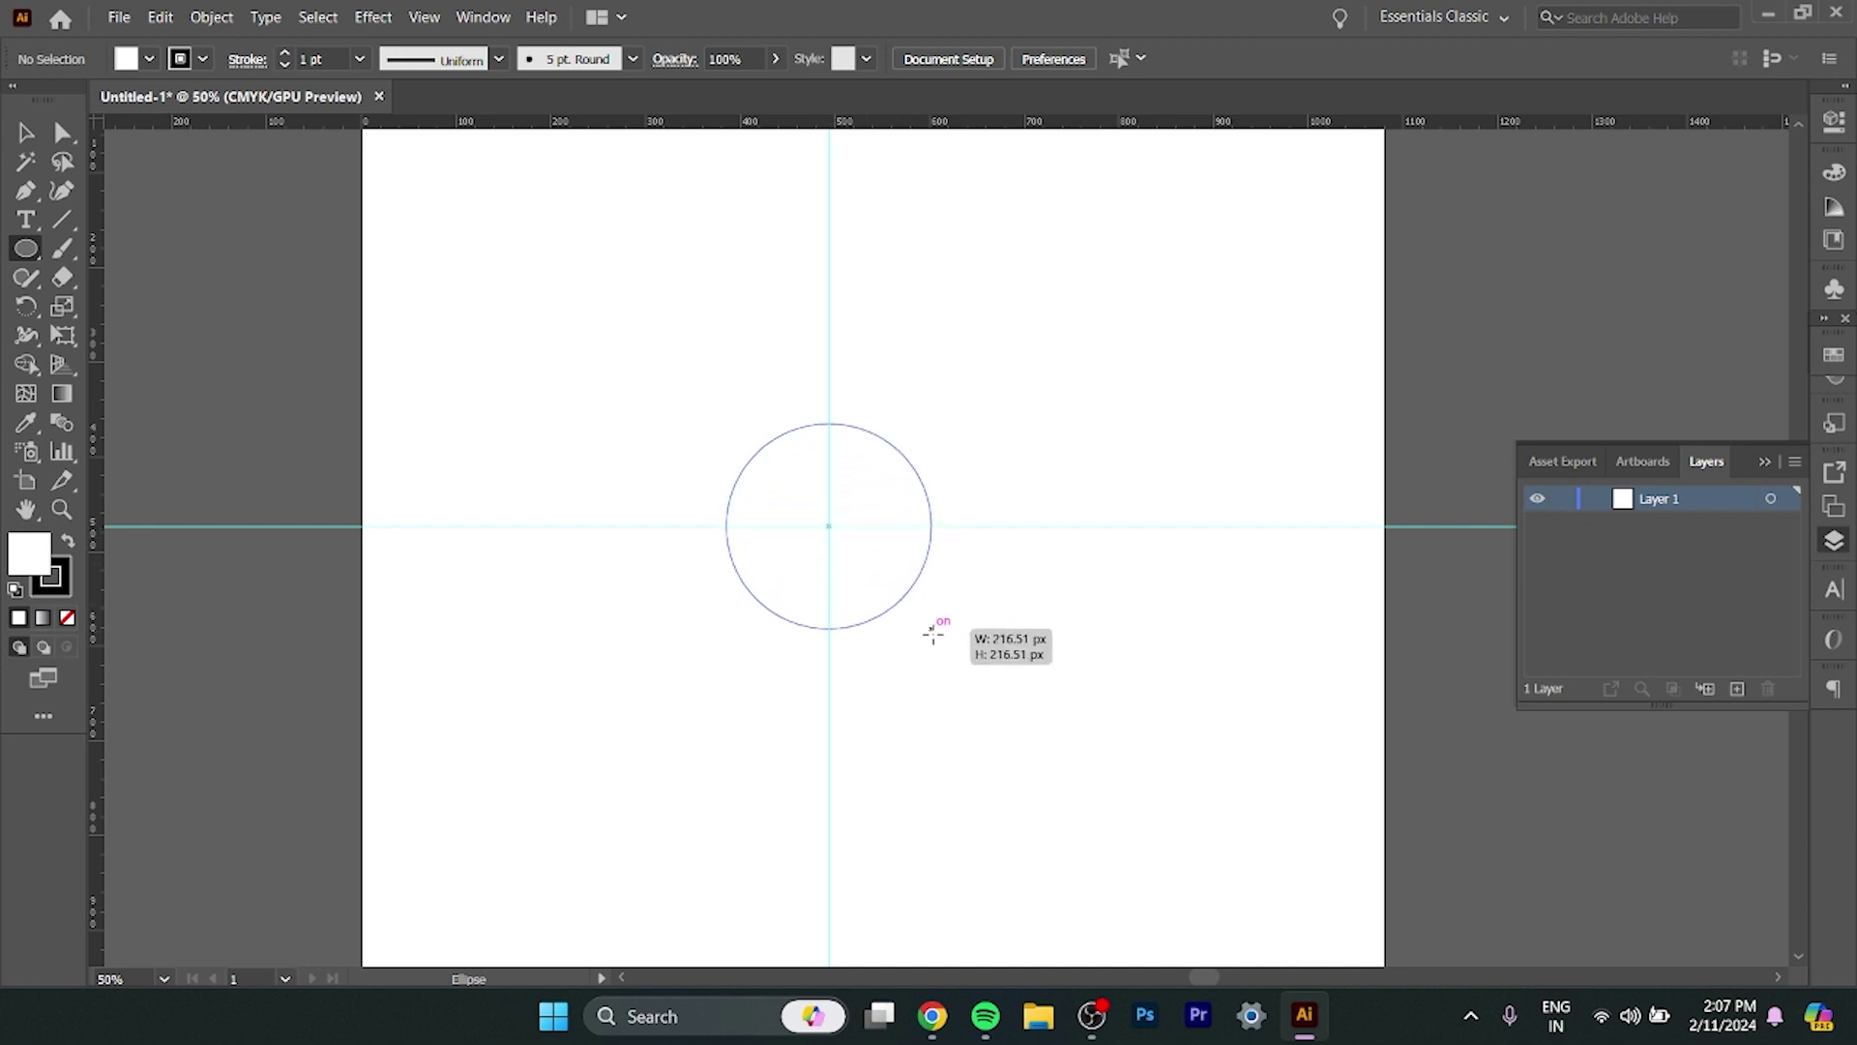
{"action": "left_click_drag", "start_coordinate": [934, 634], "coordinate": [982, 682]}
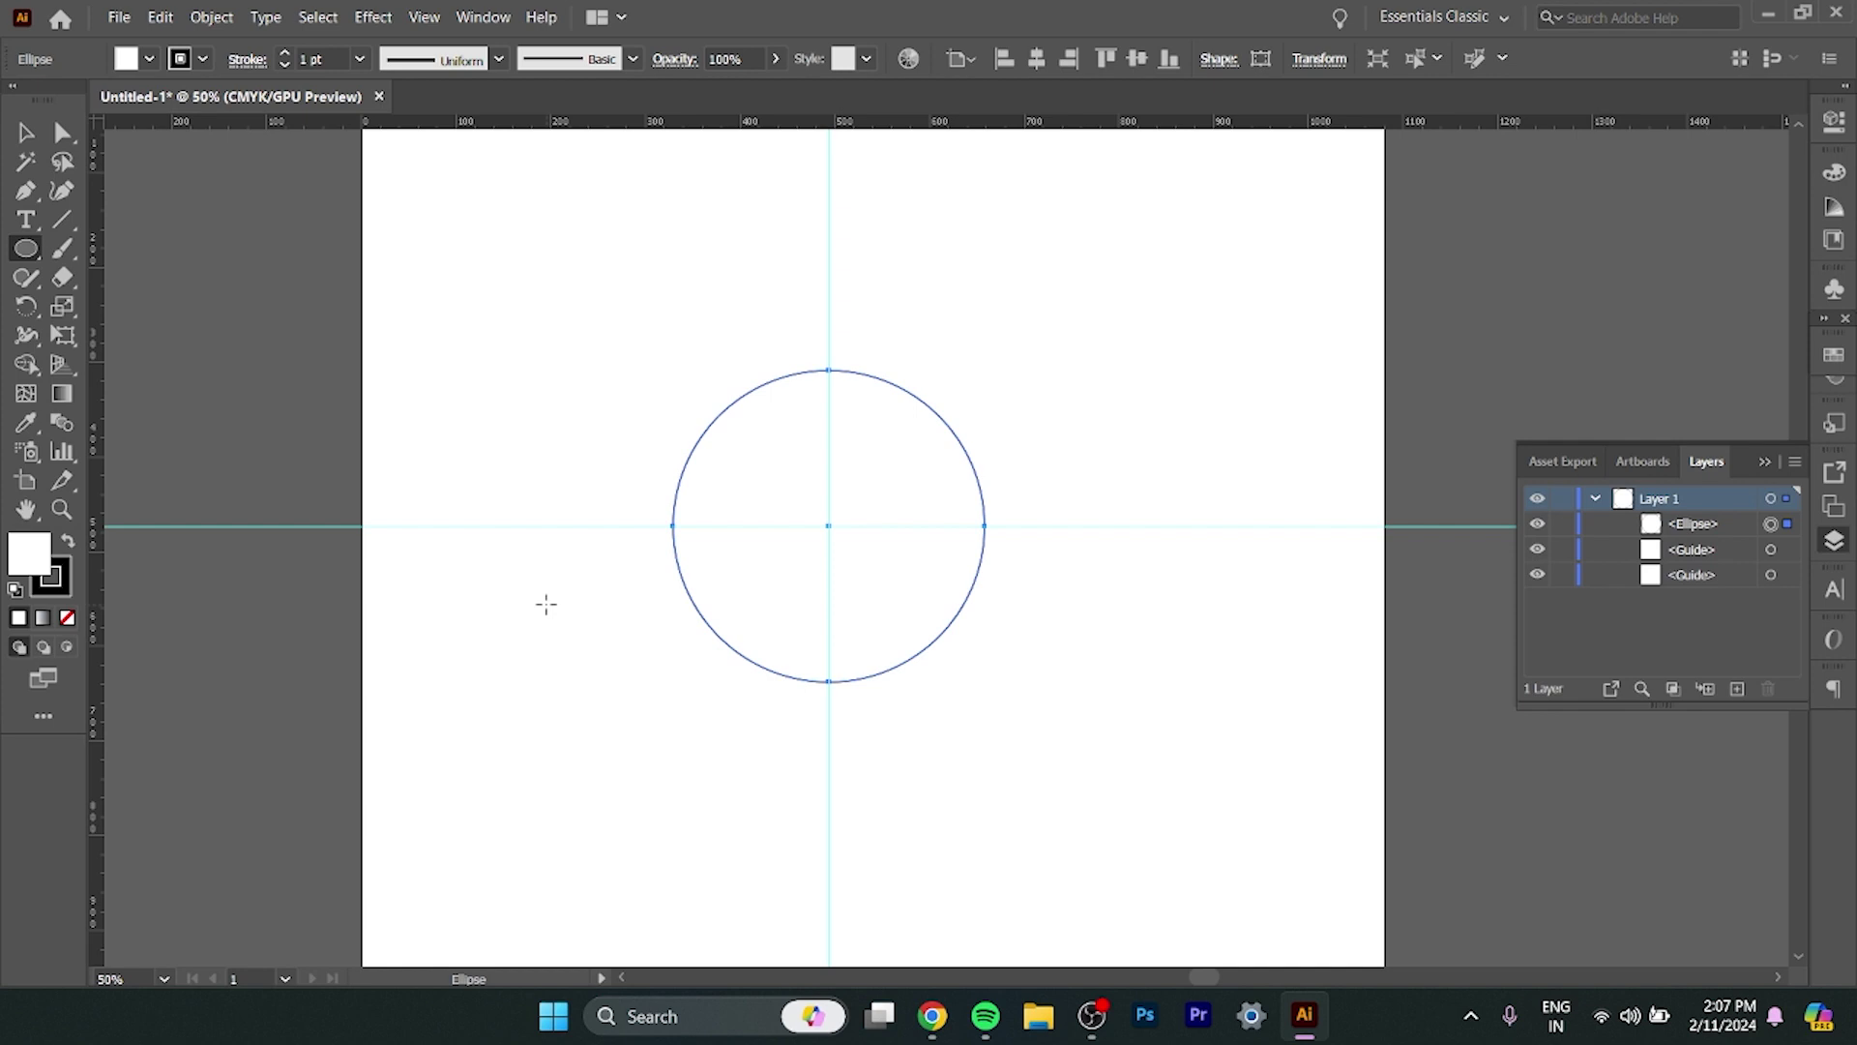
Give the circle no stroke and a near-black 020202 fill.
{"action": "left_click", "coordinate": [18, 617]}
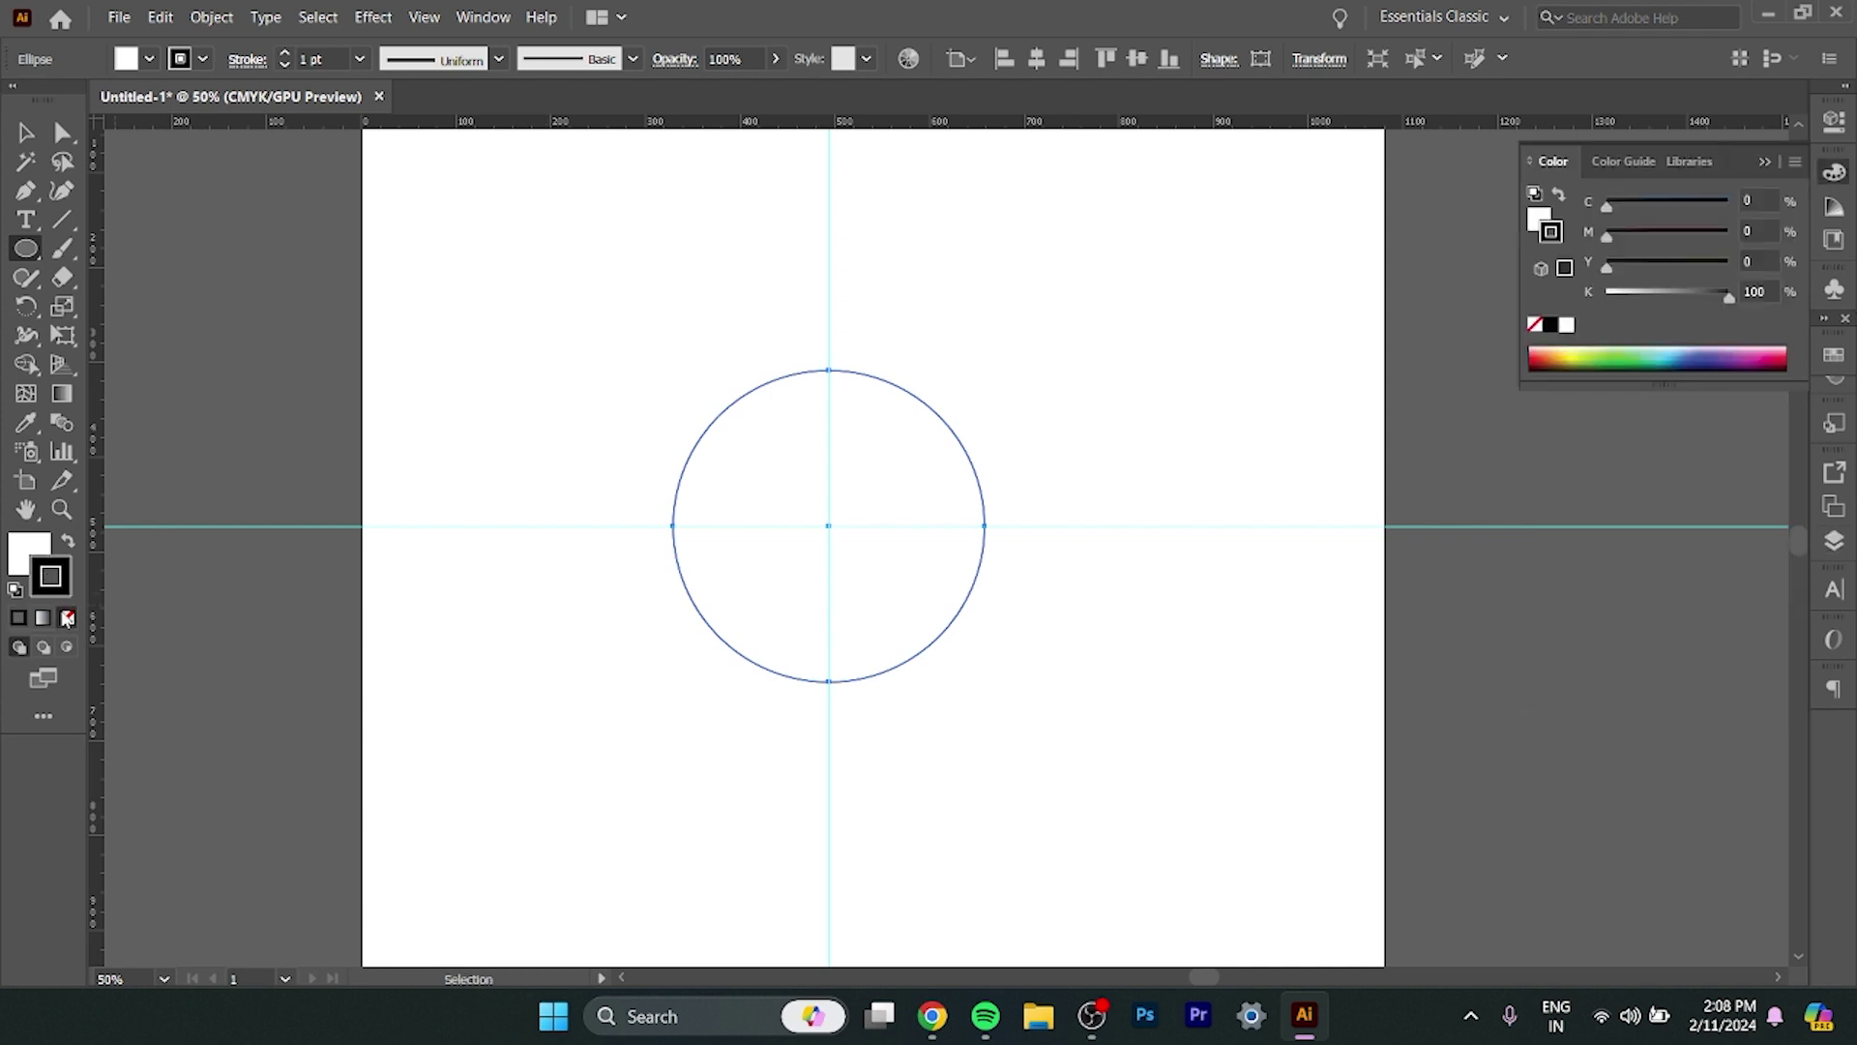
{"action": "double_click", "coordinate": [26, 559]}
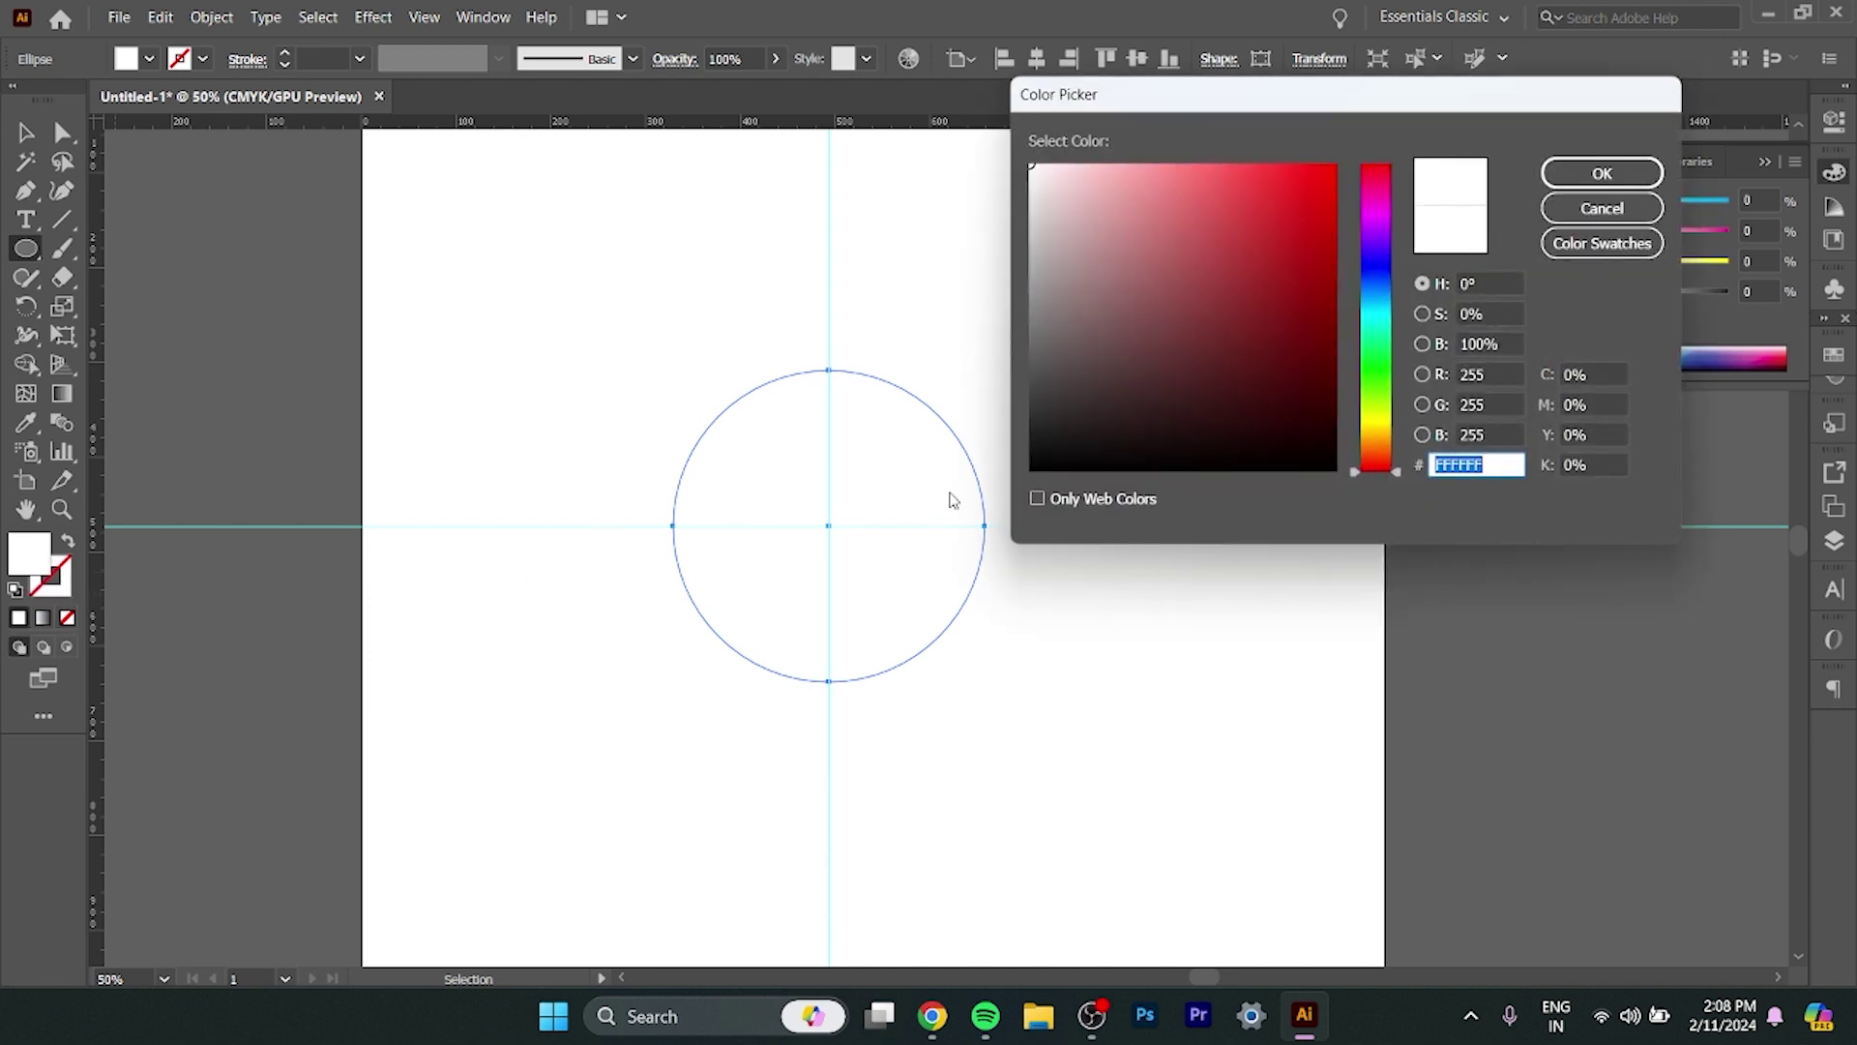
{"action": "left_click", "coordinate": [1048, 467]}
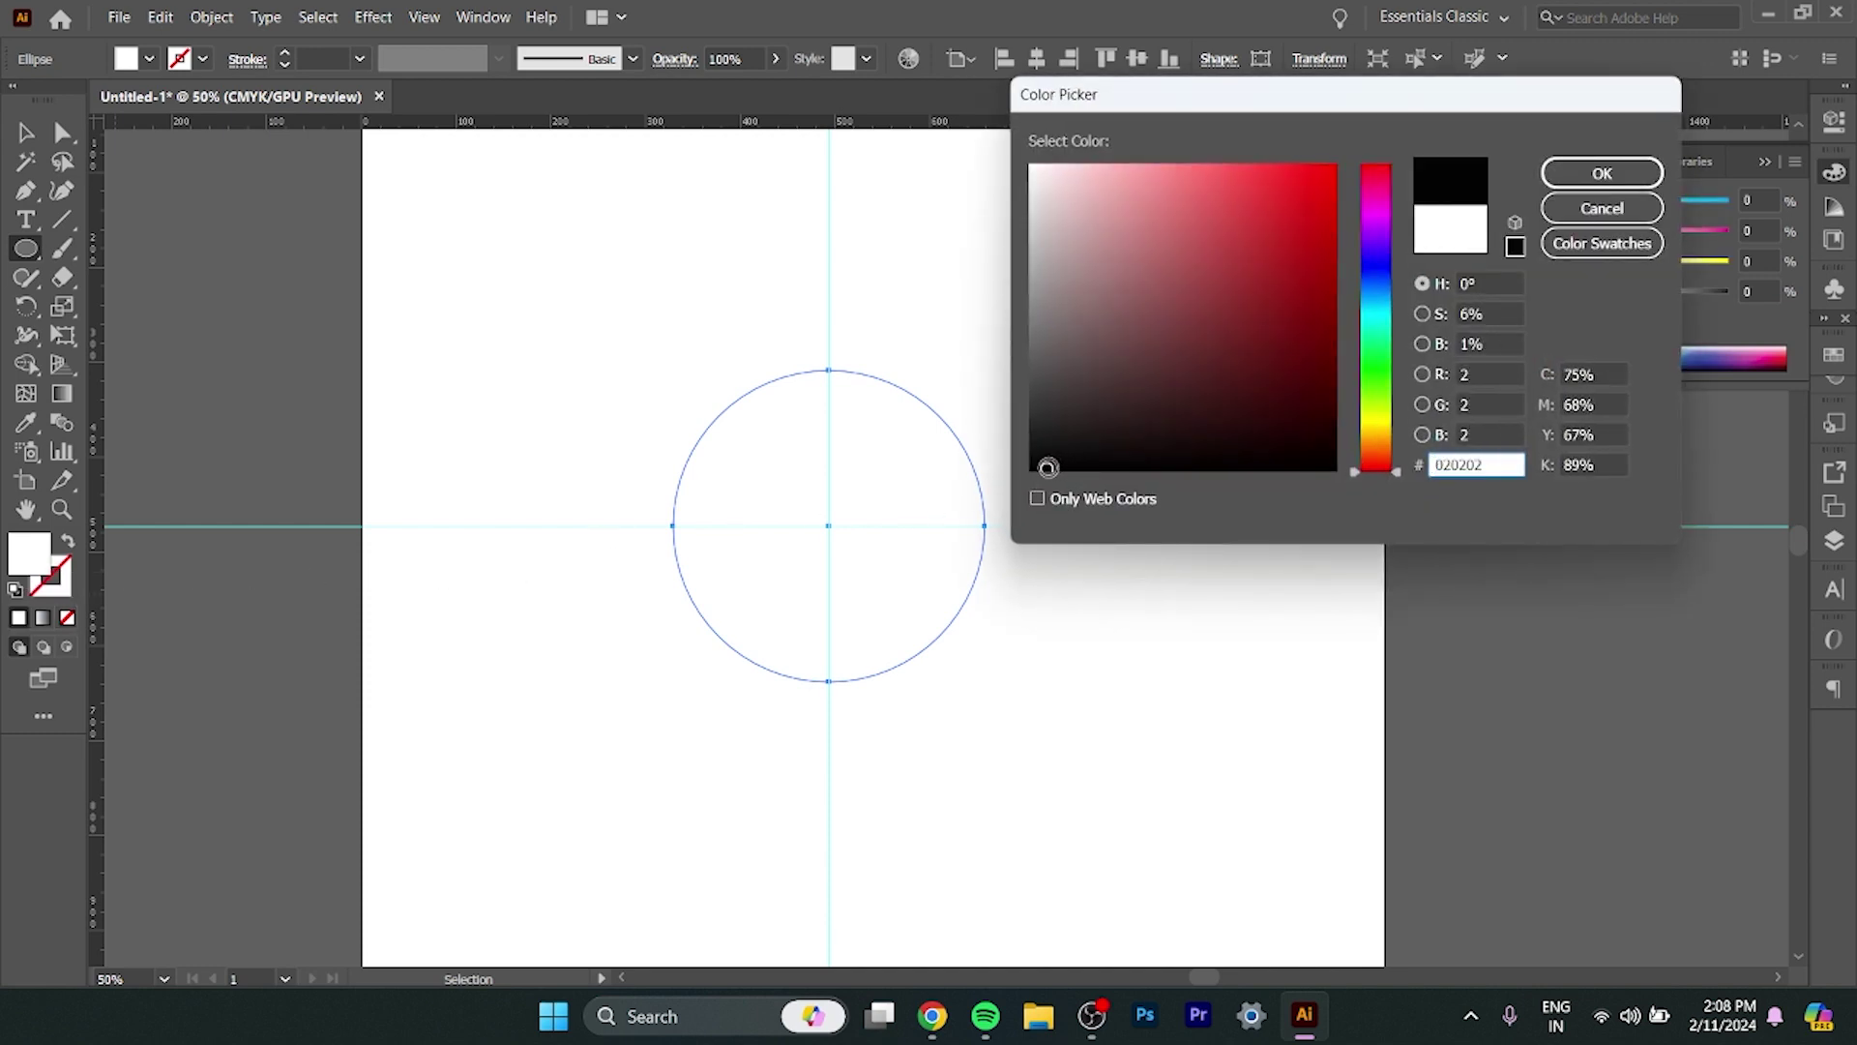
{"action": "left_click", "coordinate": [1602, 172]}
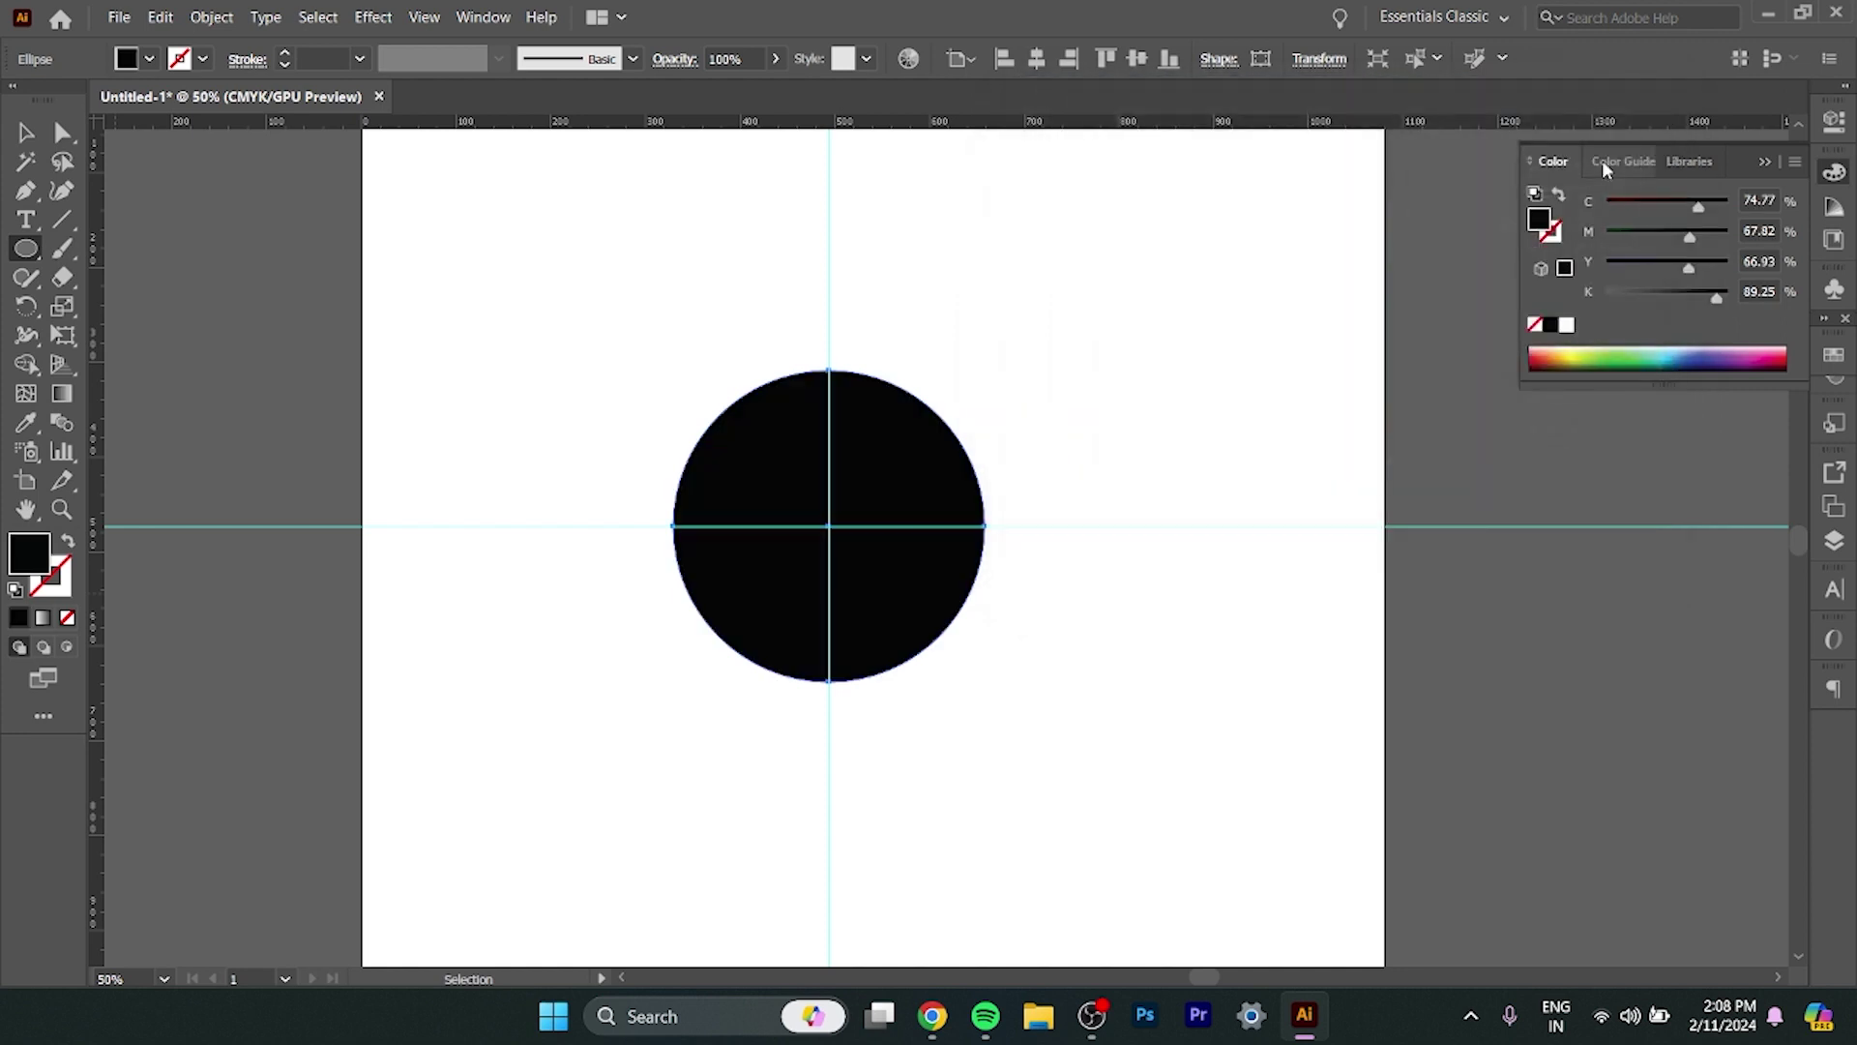
Draw a small dot at the circle's top edge and fill it yellow #DBD565.
{"action": "scroll", "coordinate": [880, 518], "scroll_direction": "up", "scroll_amount": 3, "text": "alt"}
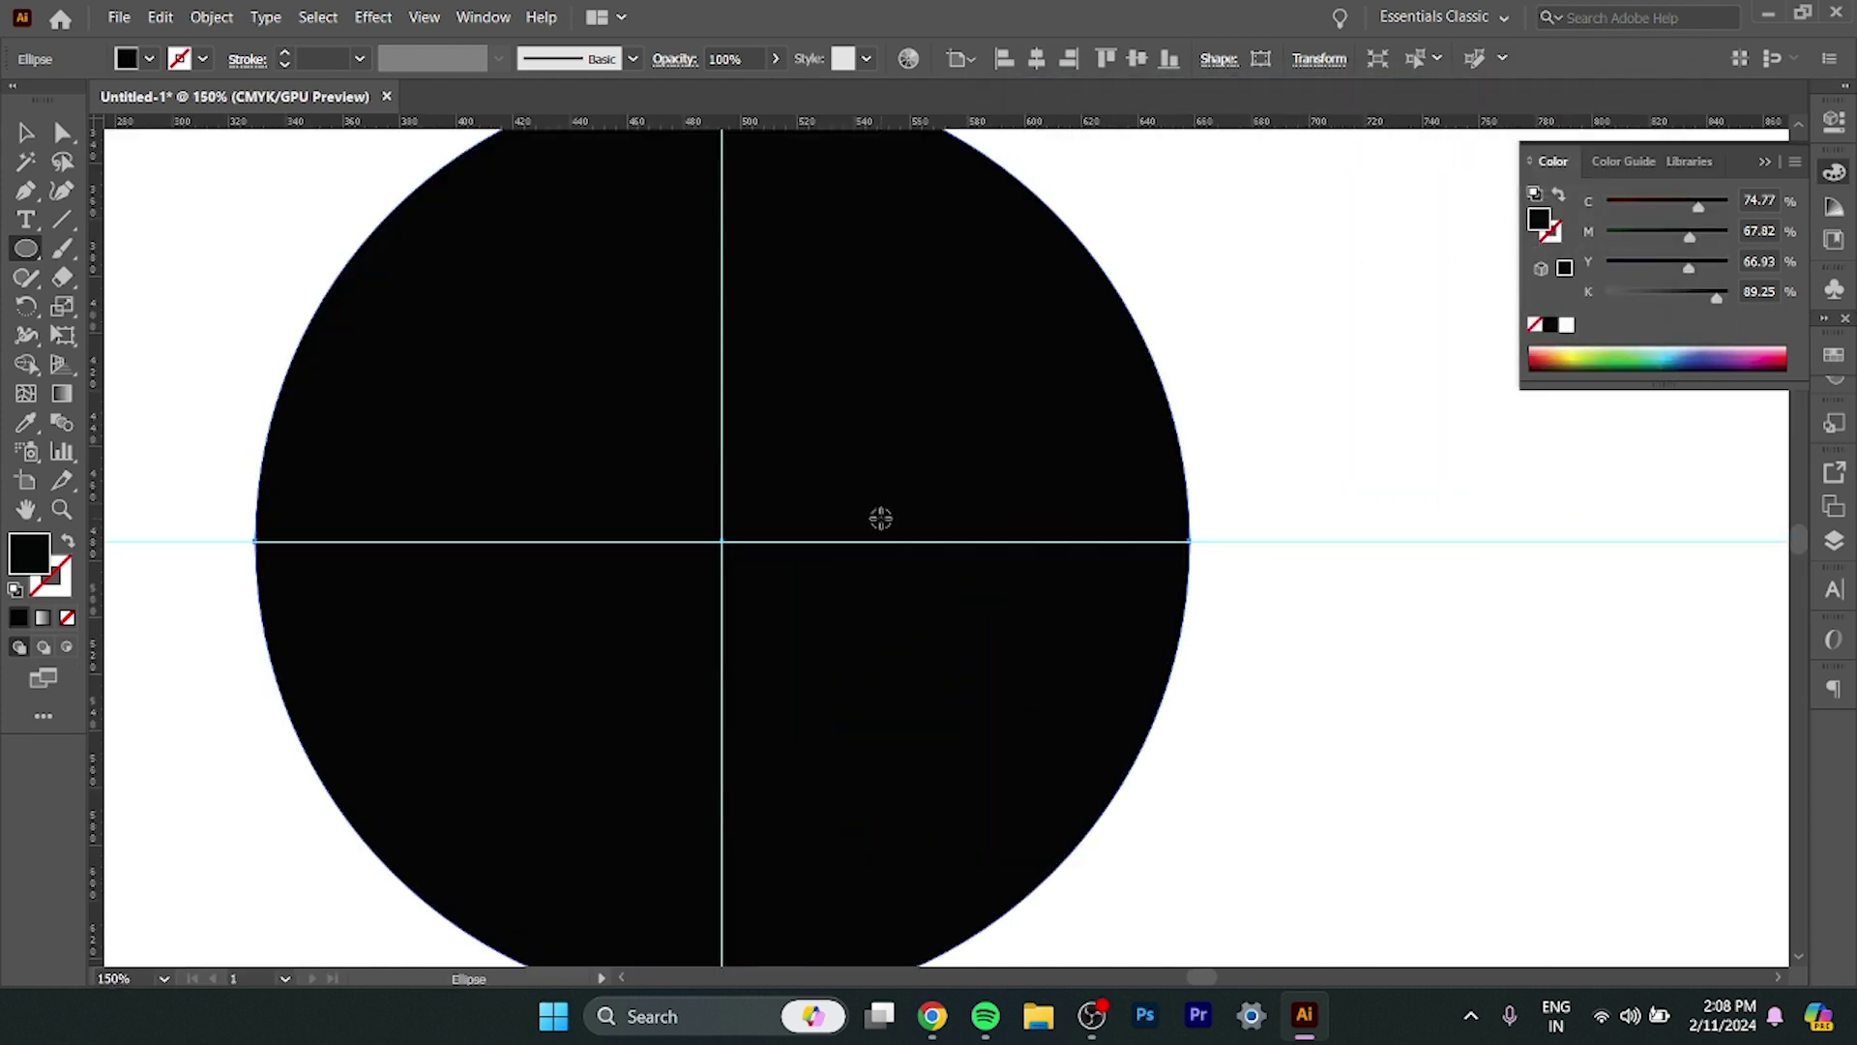
{"action": "left_click_drag", "start_coordinate": [805, 502], "coordinate": [943, 564]}
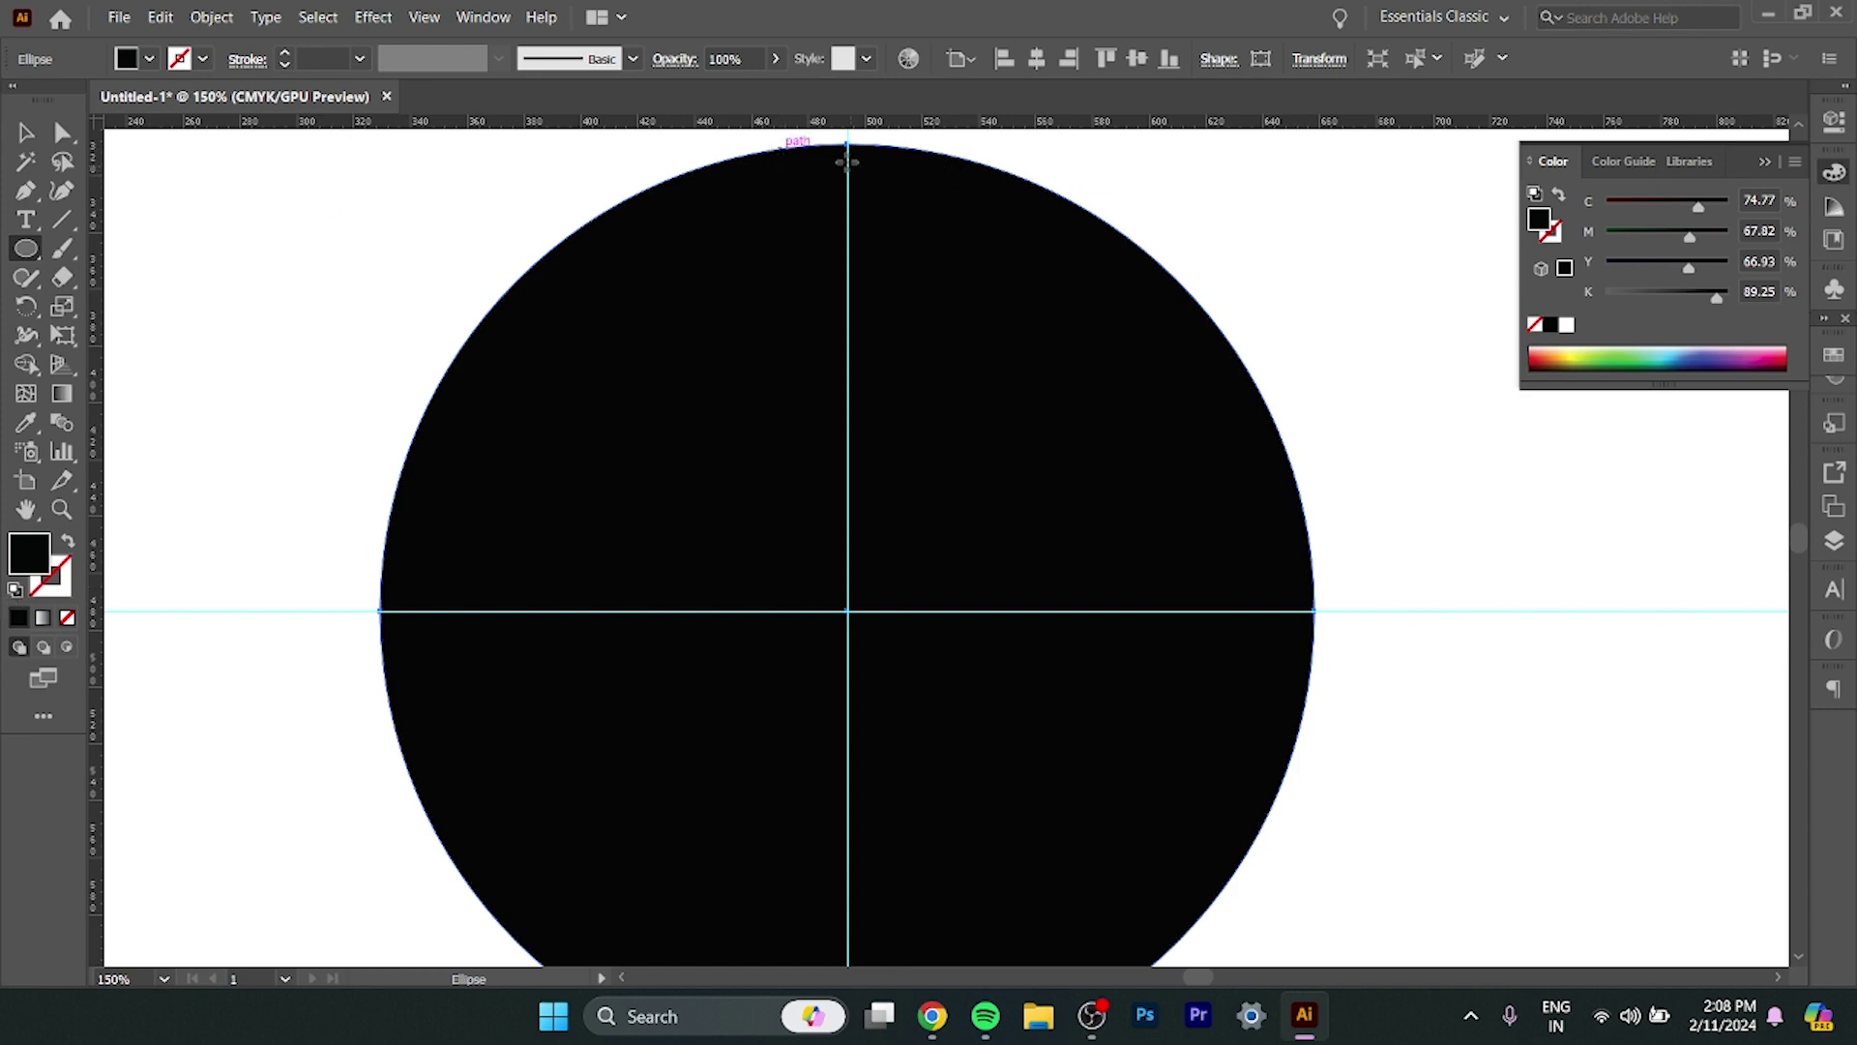
{"action": "left_click_drag", "start_coordinate": [847, 162], "coordinate": [859, 179]}
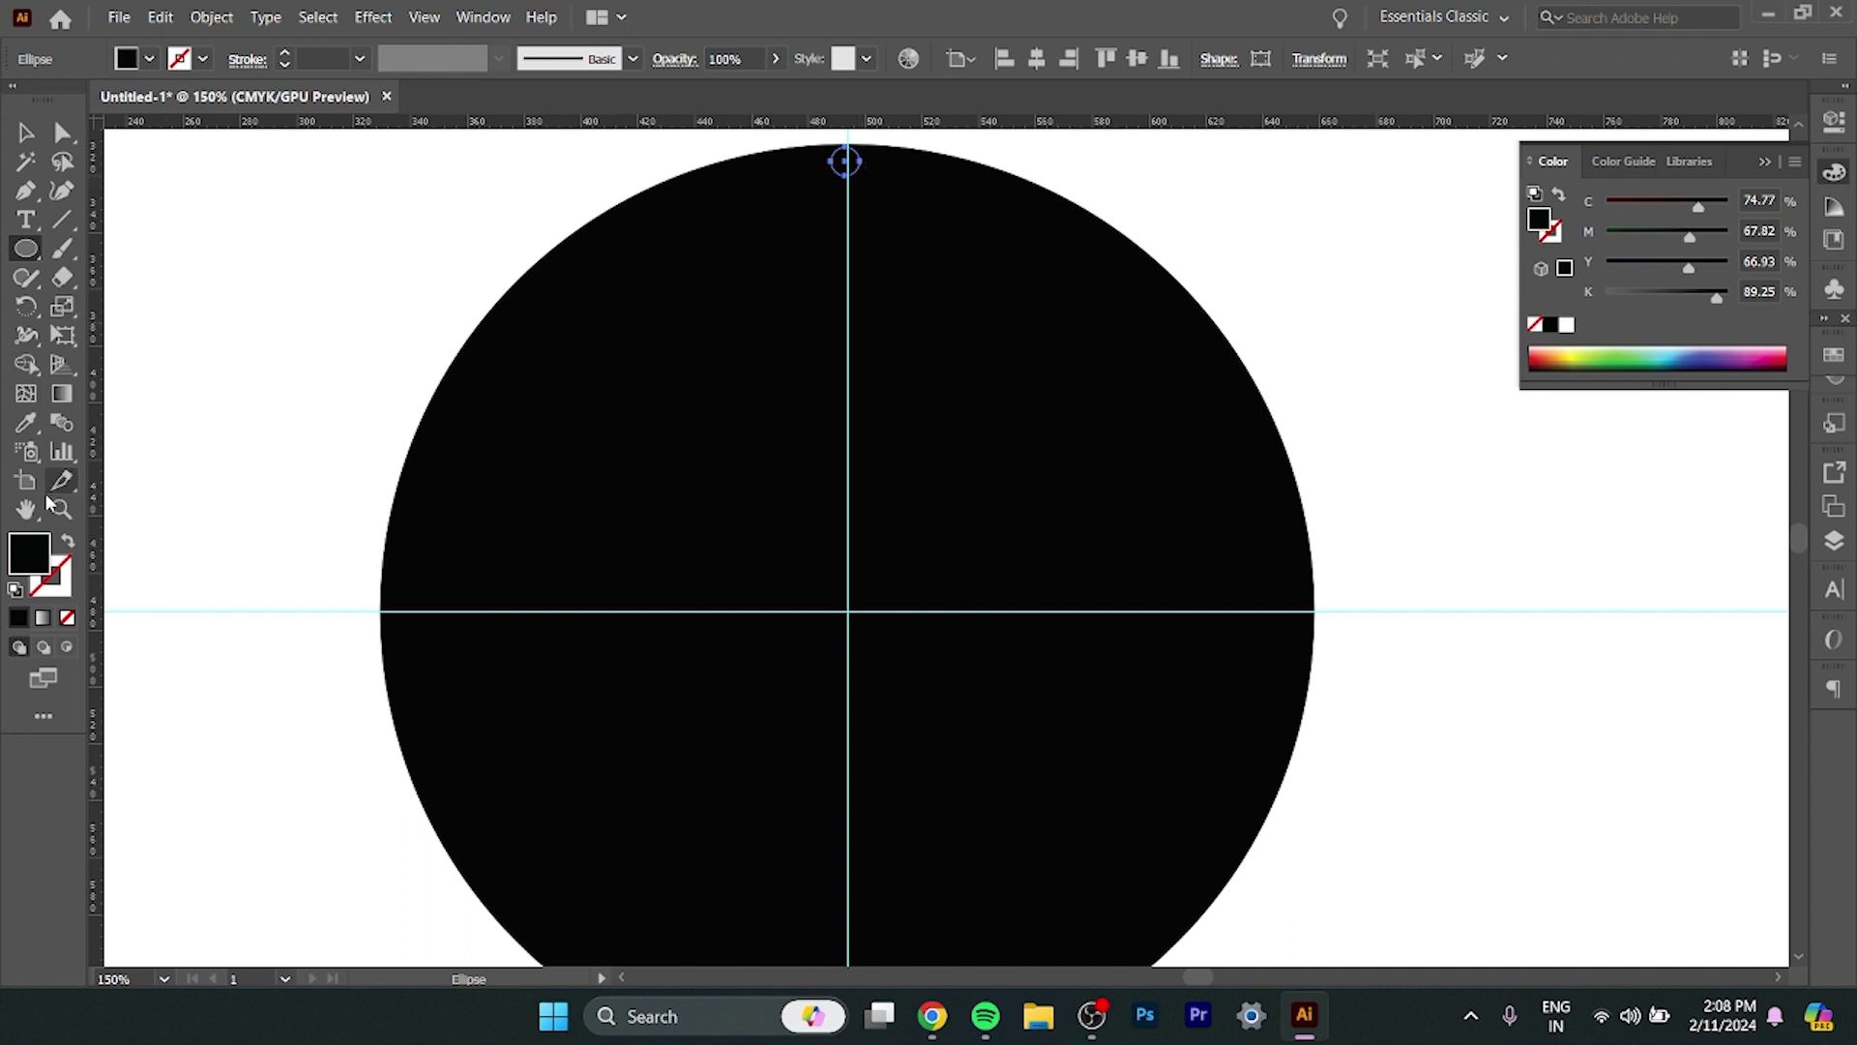
{"action": "double_click", "coordinate": [38, 559]}
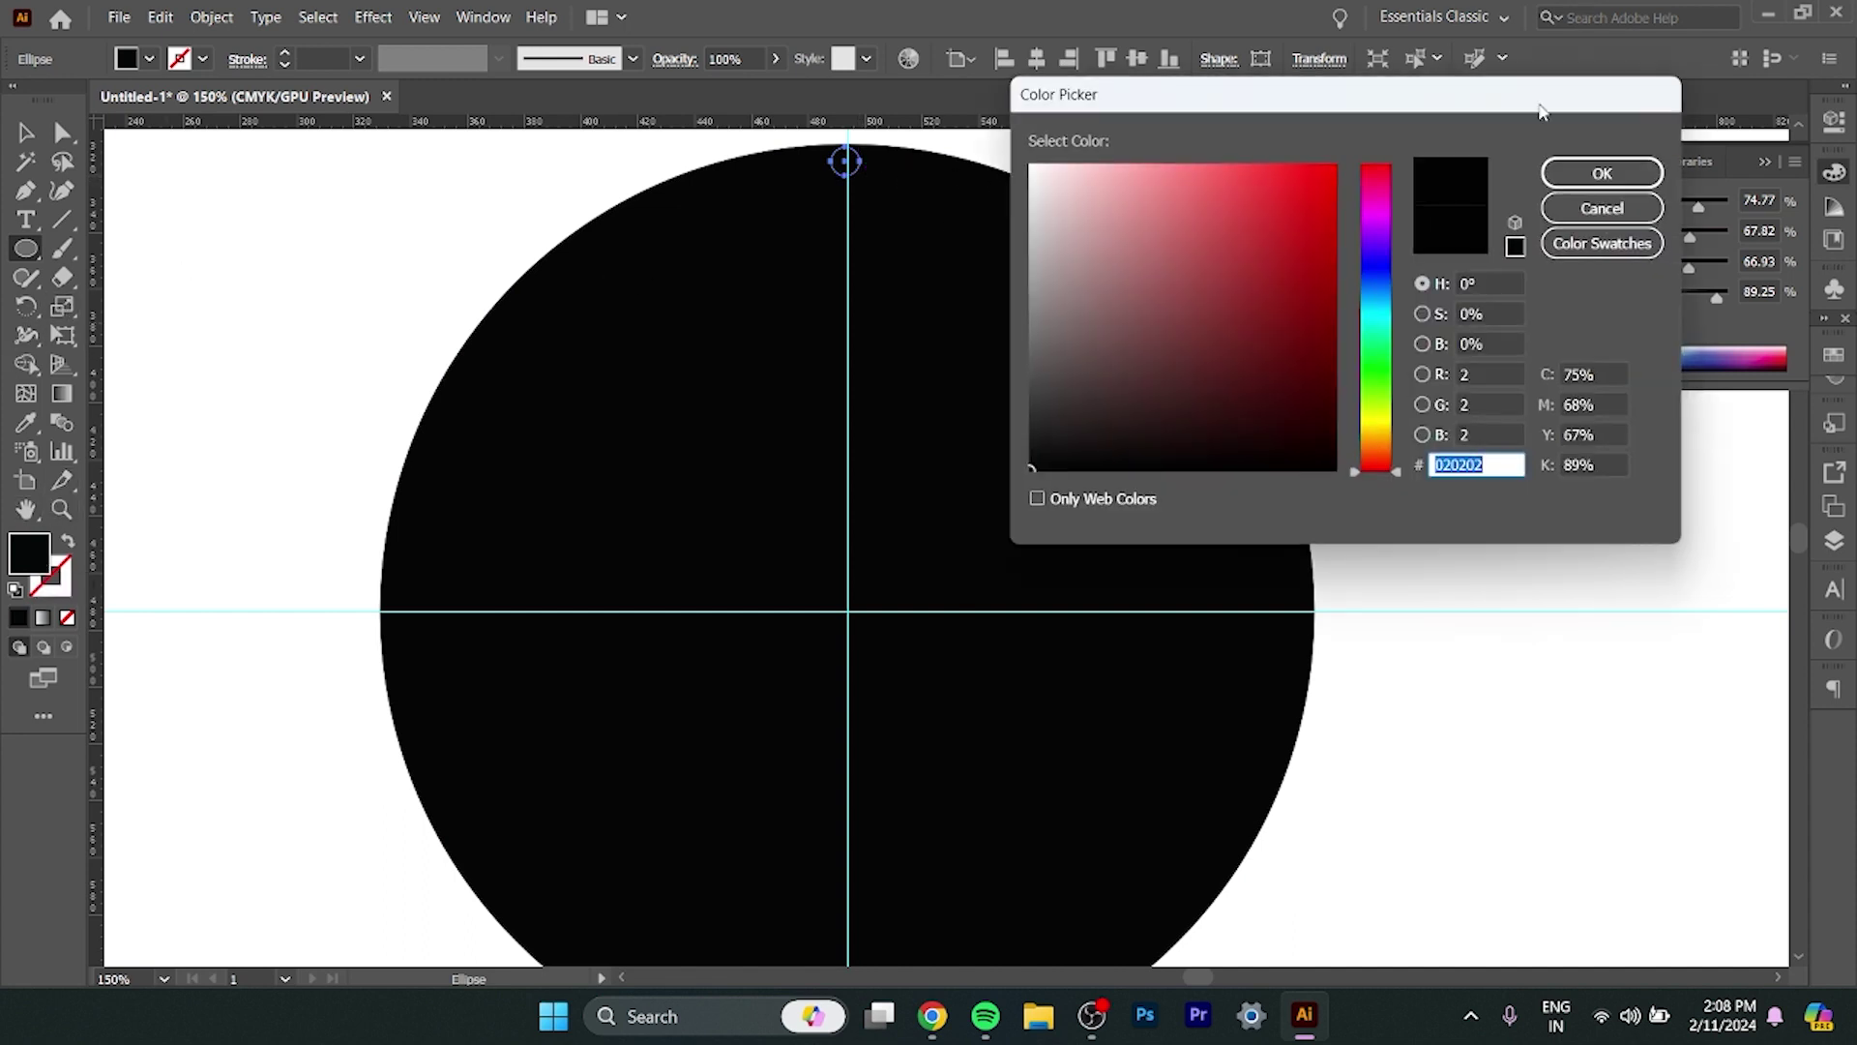
{"action": "left_click", "coordinate": [1378, 422]}
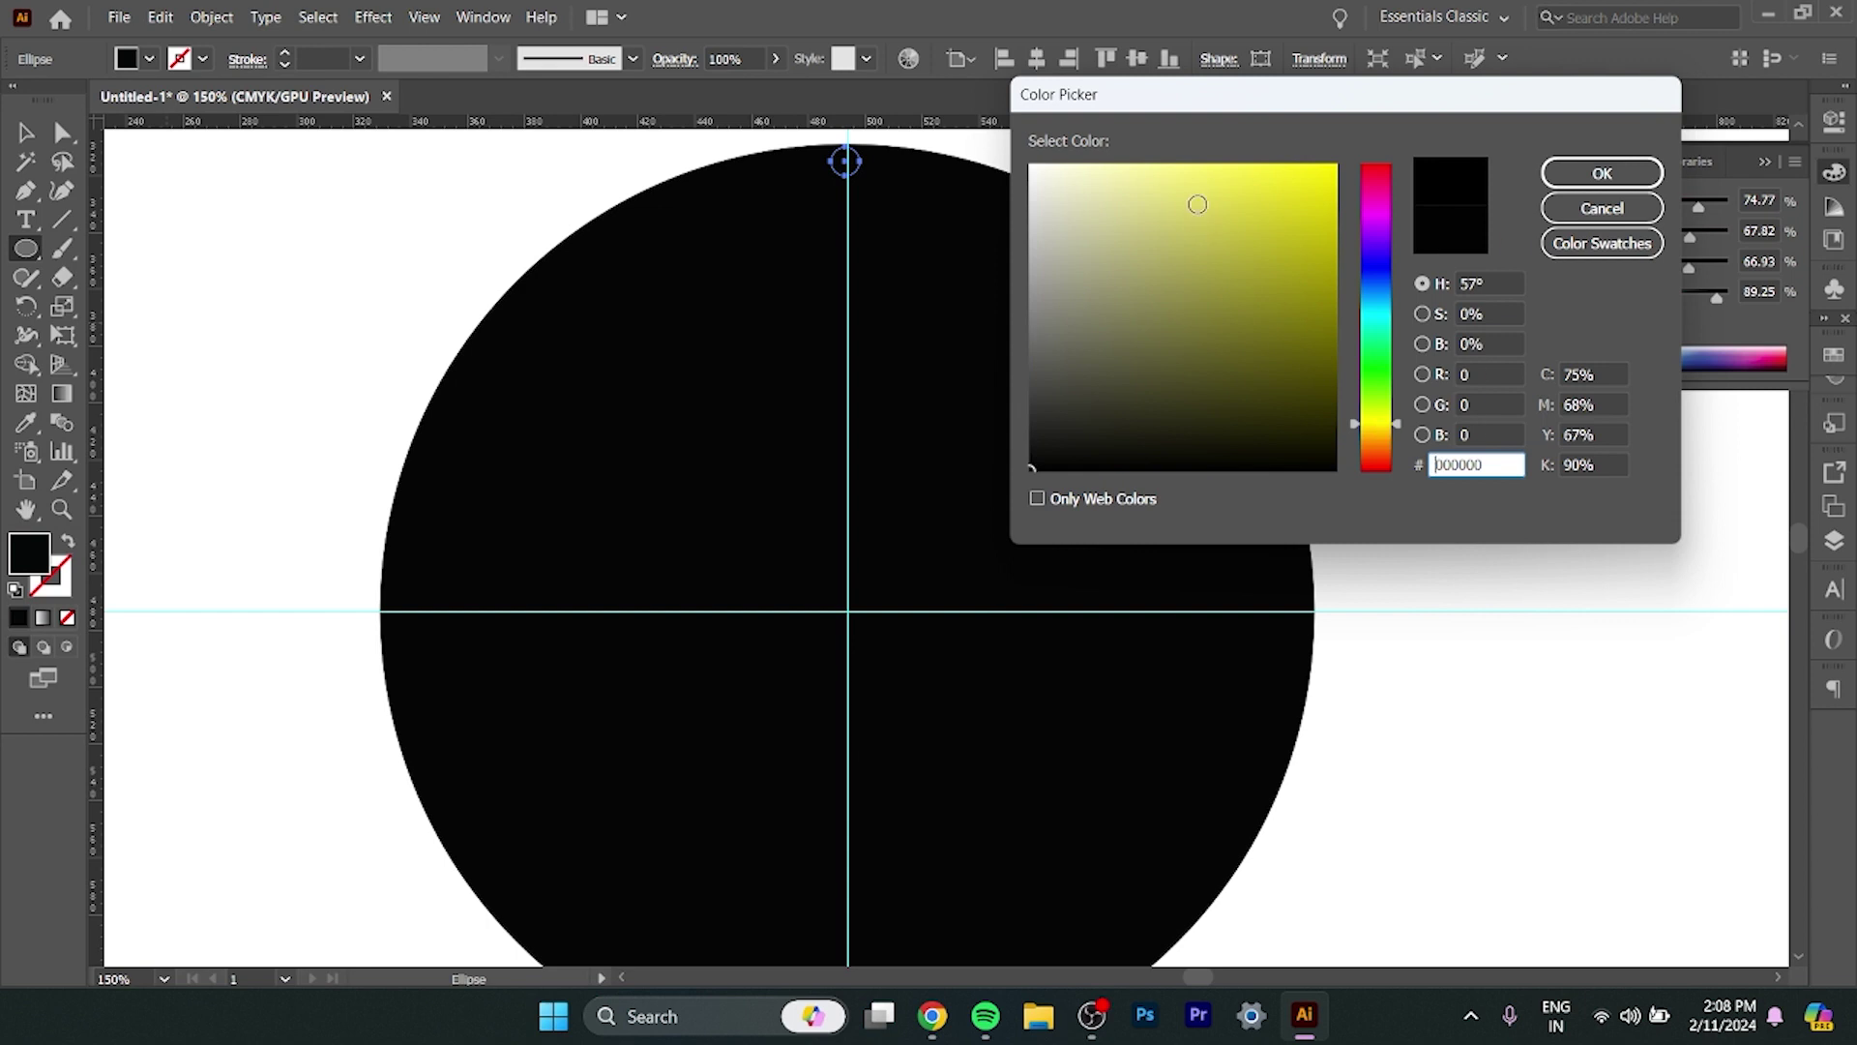
{"action": "left_click", "coordinate": [1194, 206]}
{"action": "left_click", "coordinate": [1602, 173]}
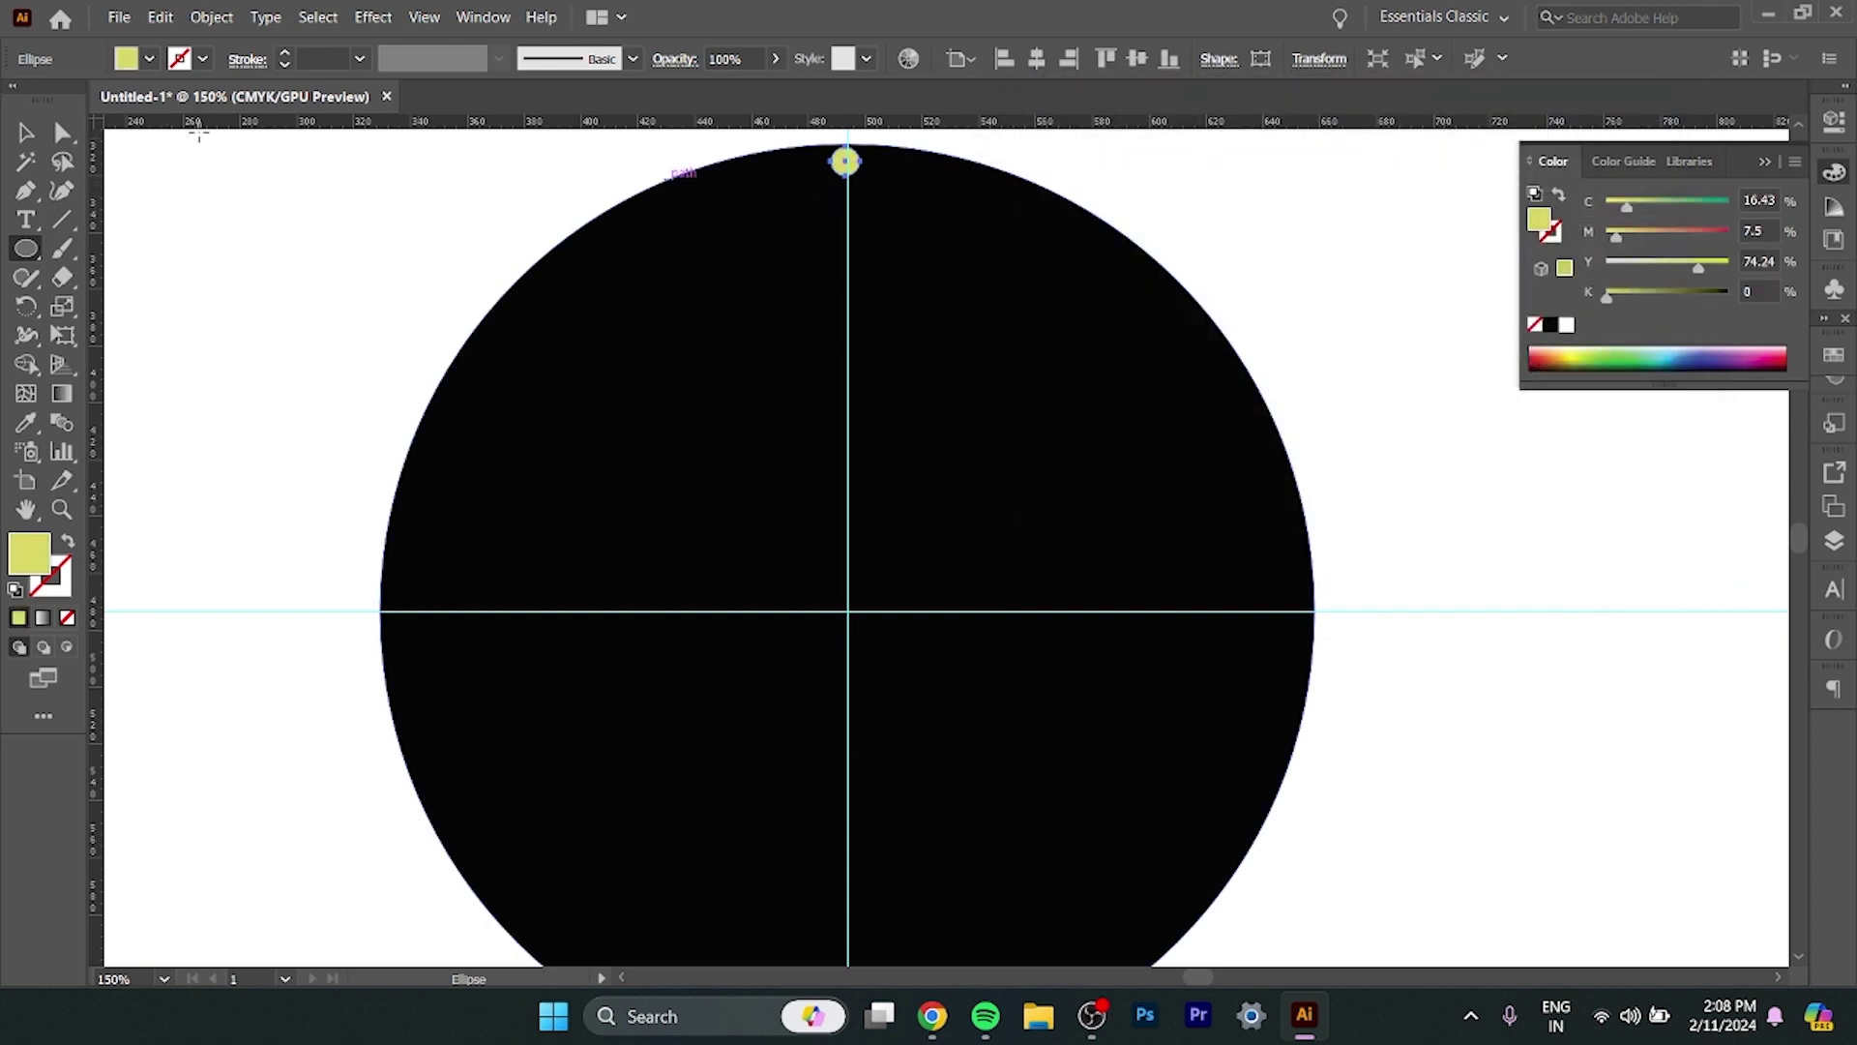
{"action": "key", "text": "v"}
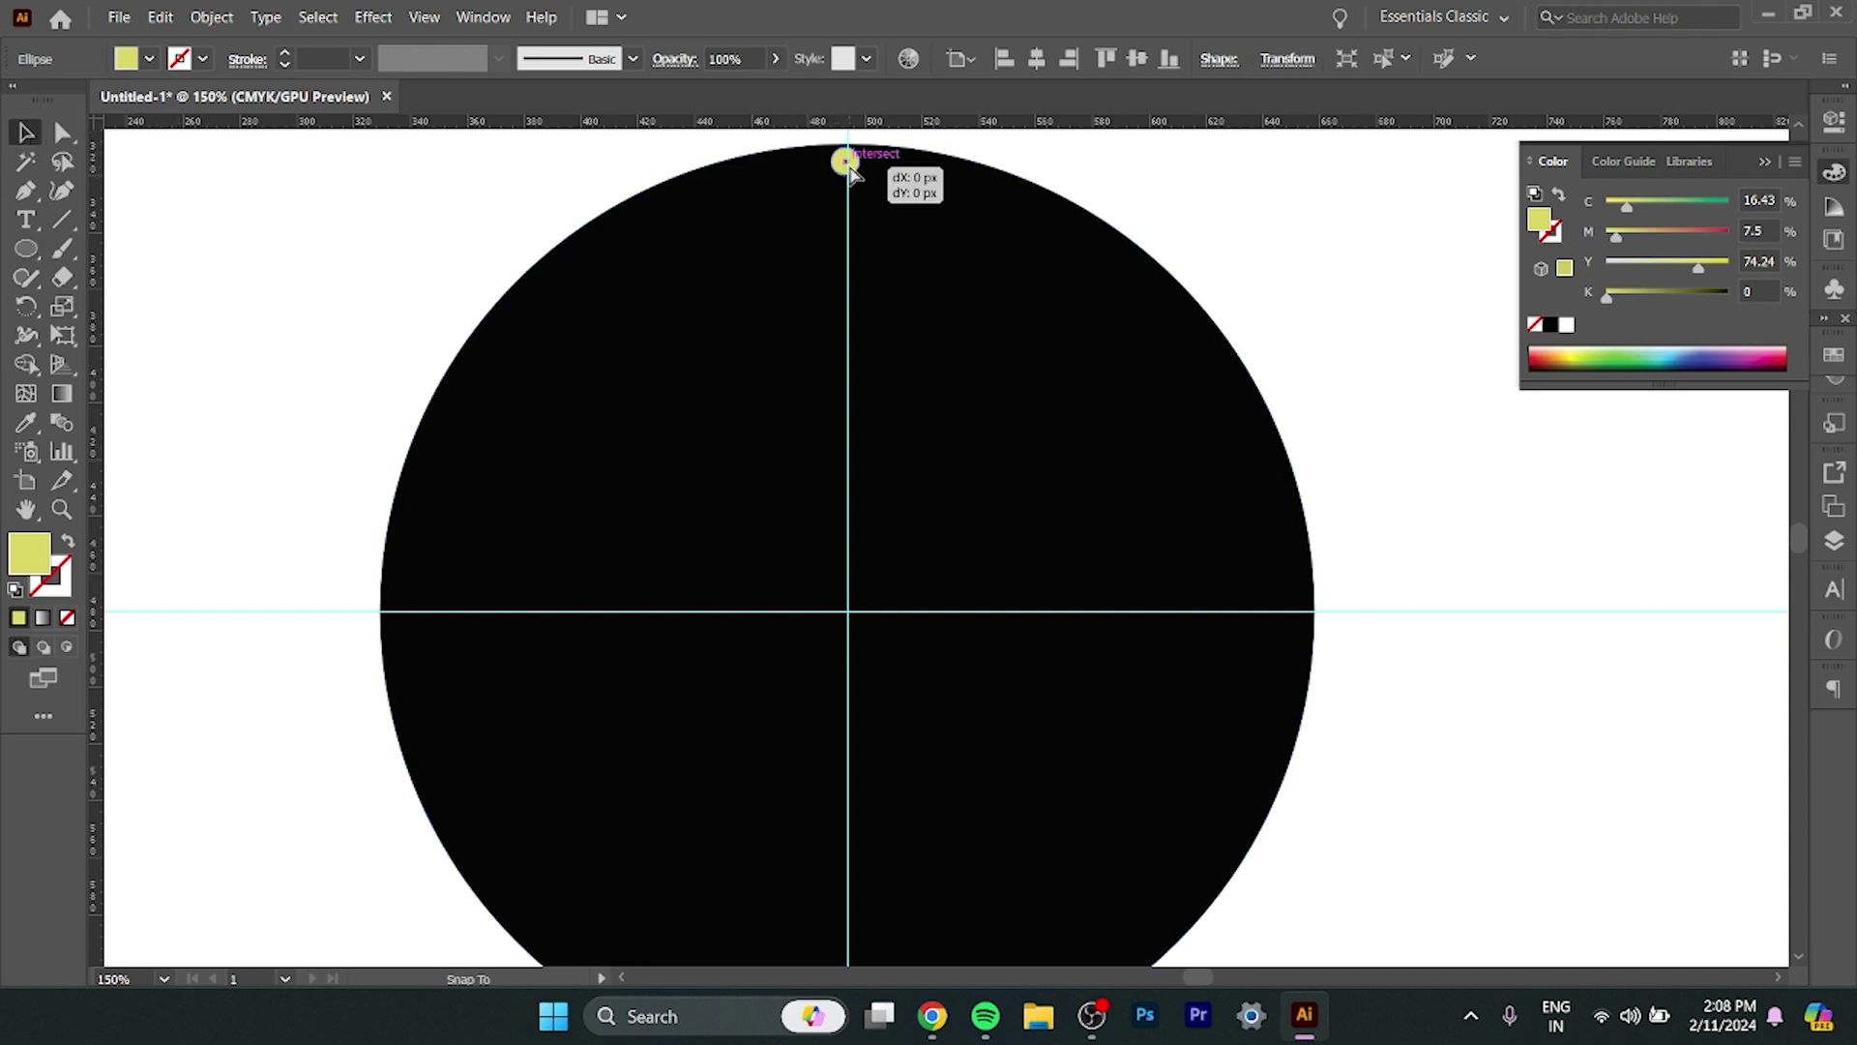
Align the yellow dot onto the vertical centre guide and select it.
{"action": "left_click_drag", "start_coordinate": [828, 162], "coordinate": [845, 161]}
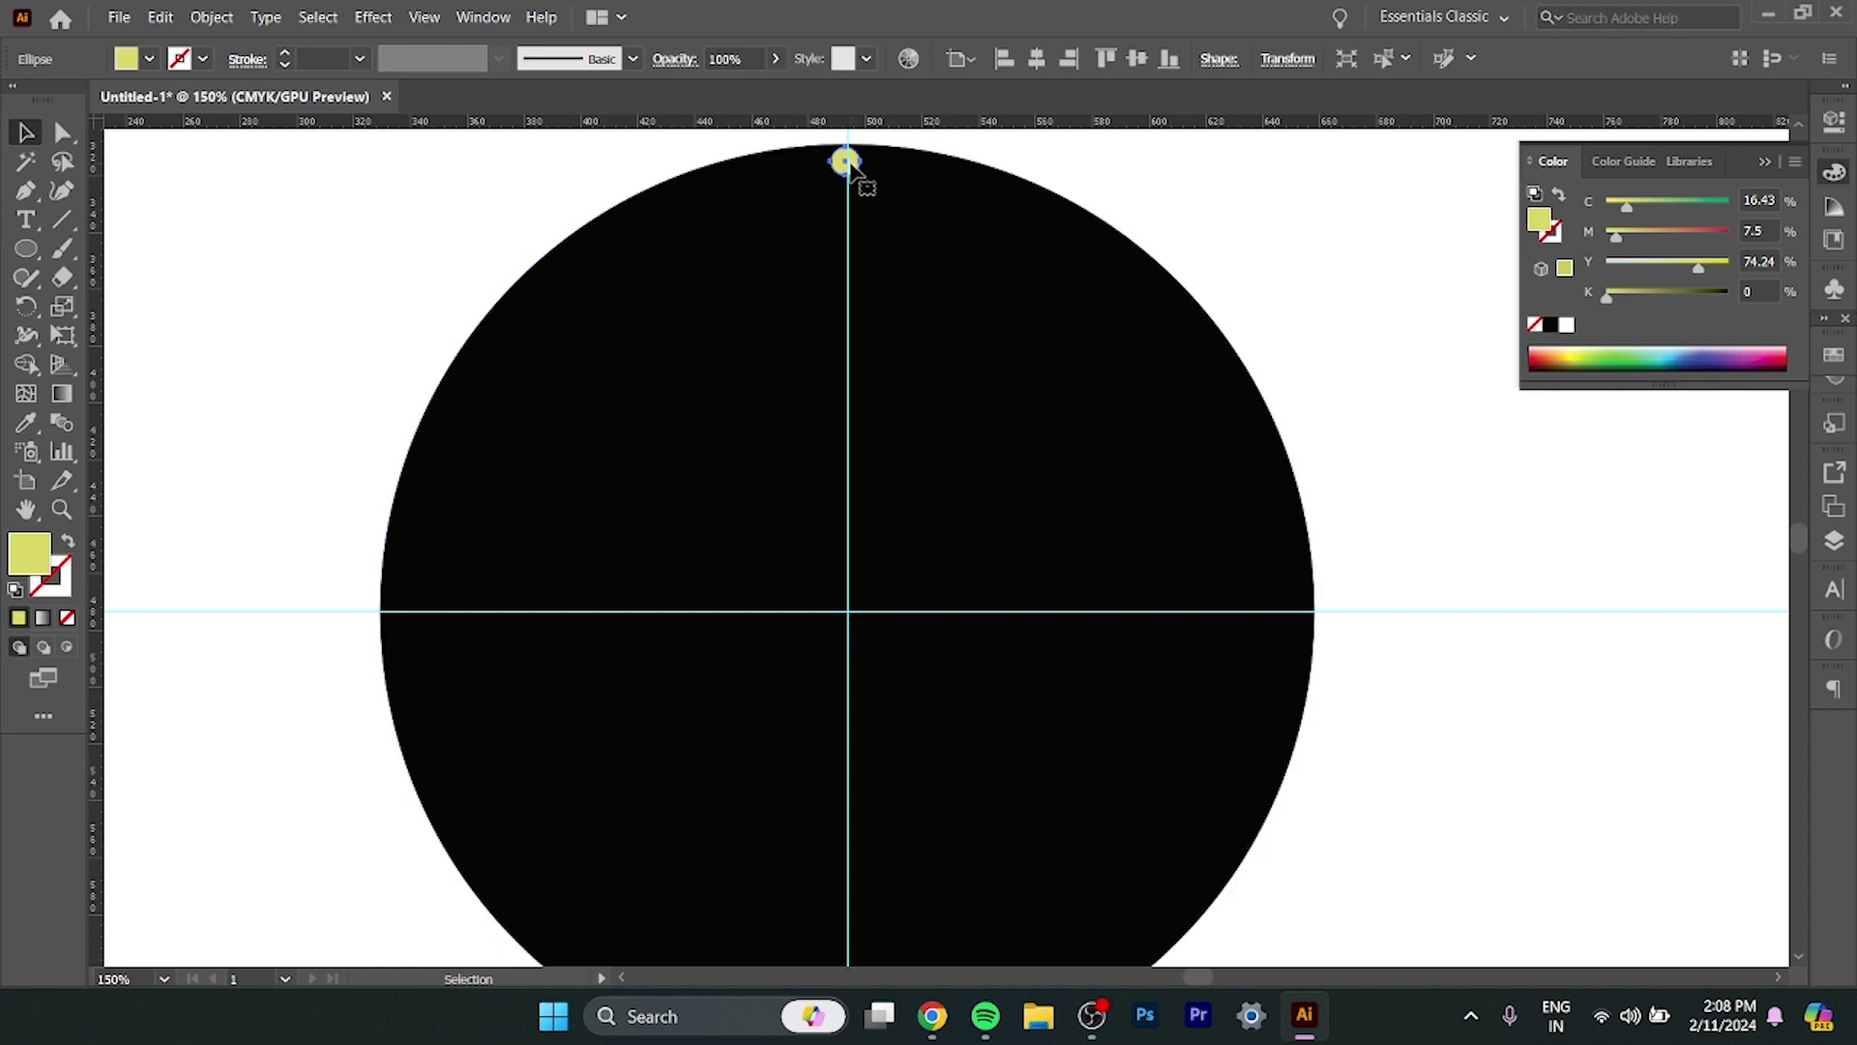
{"action": "left_click", "coordinate": [921, 183]}
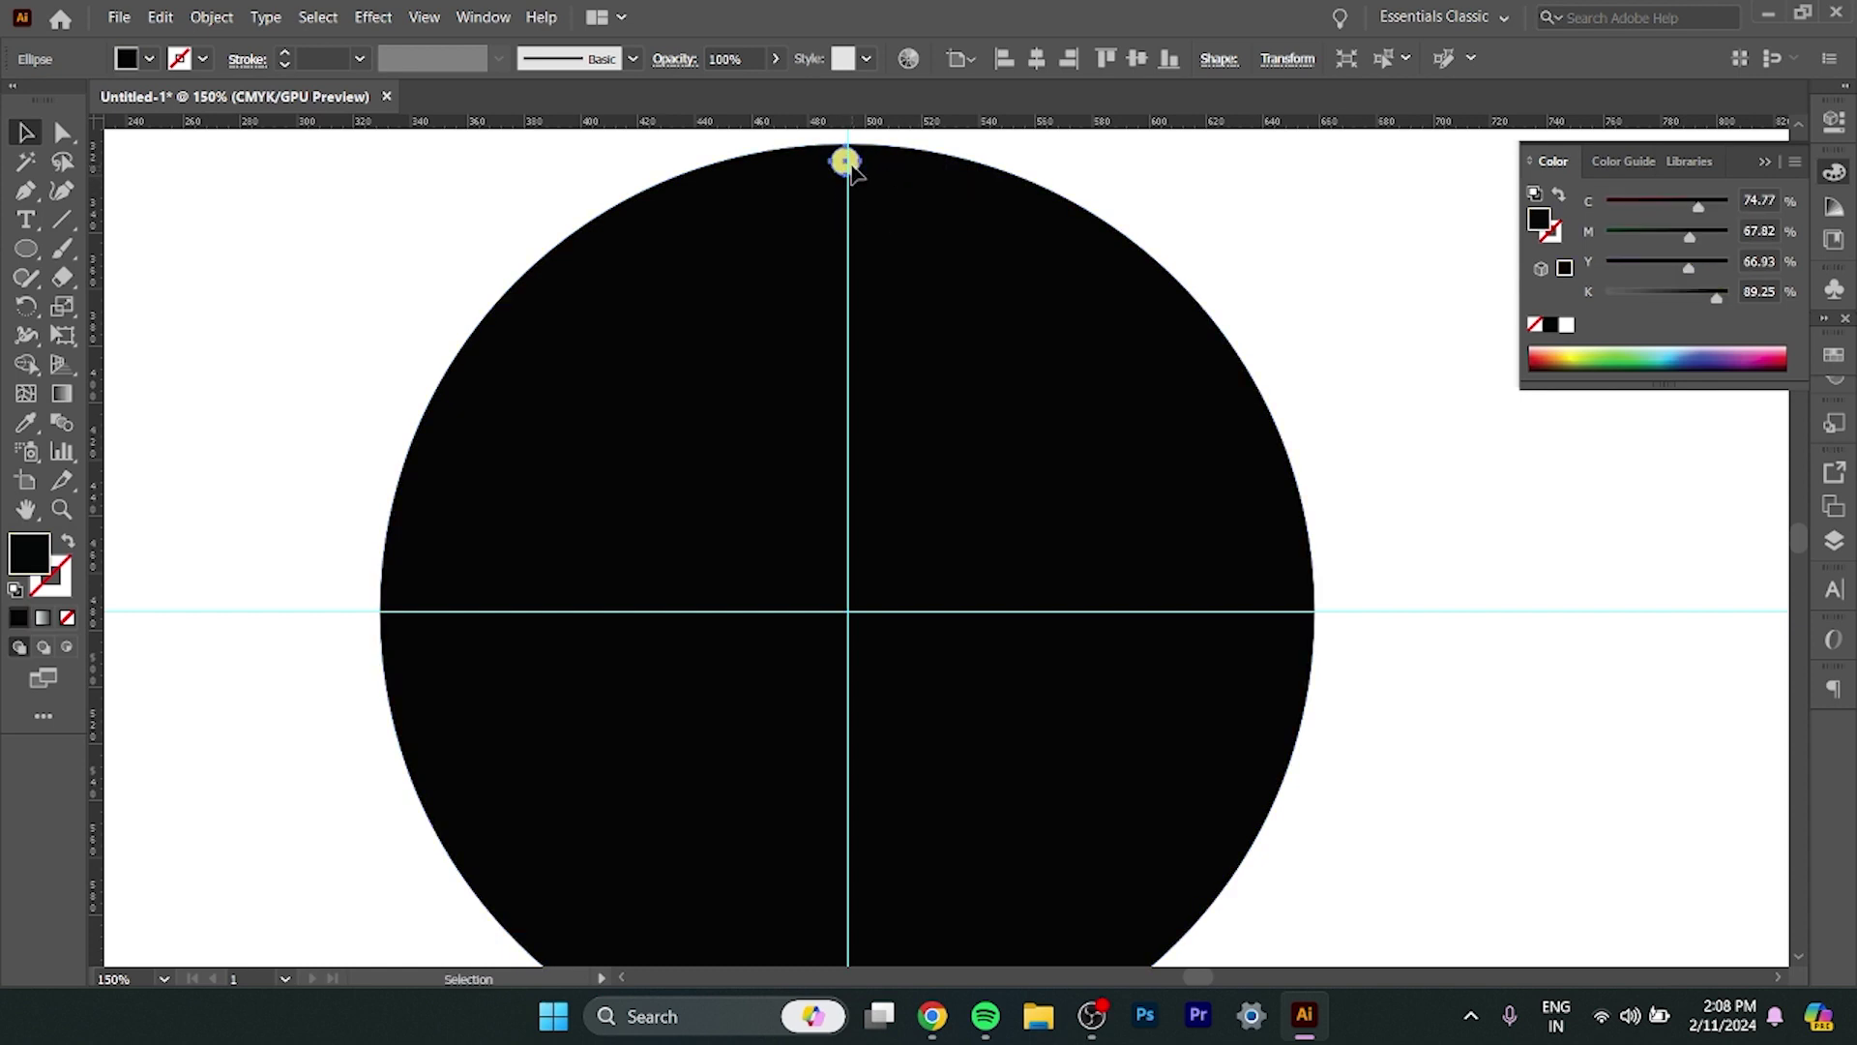
{"action": "left_click_drag", "start_coordinate": [852, 164], "coordinate": [853, 166]}
{"action": "left_click", "coordinate": [972, 238]}
{"action": "left_click", "coordinate": [855, 171]}
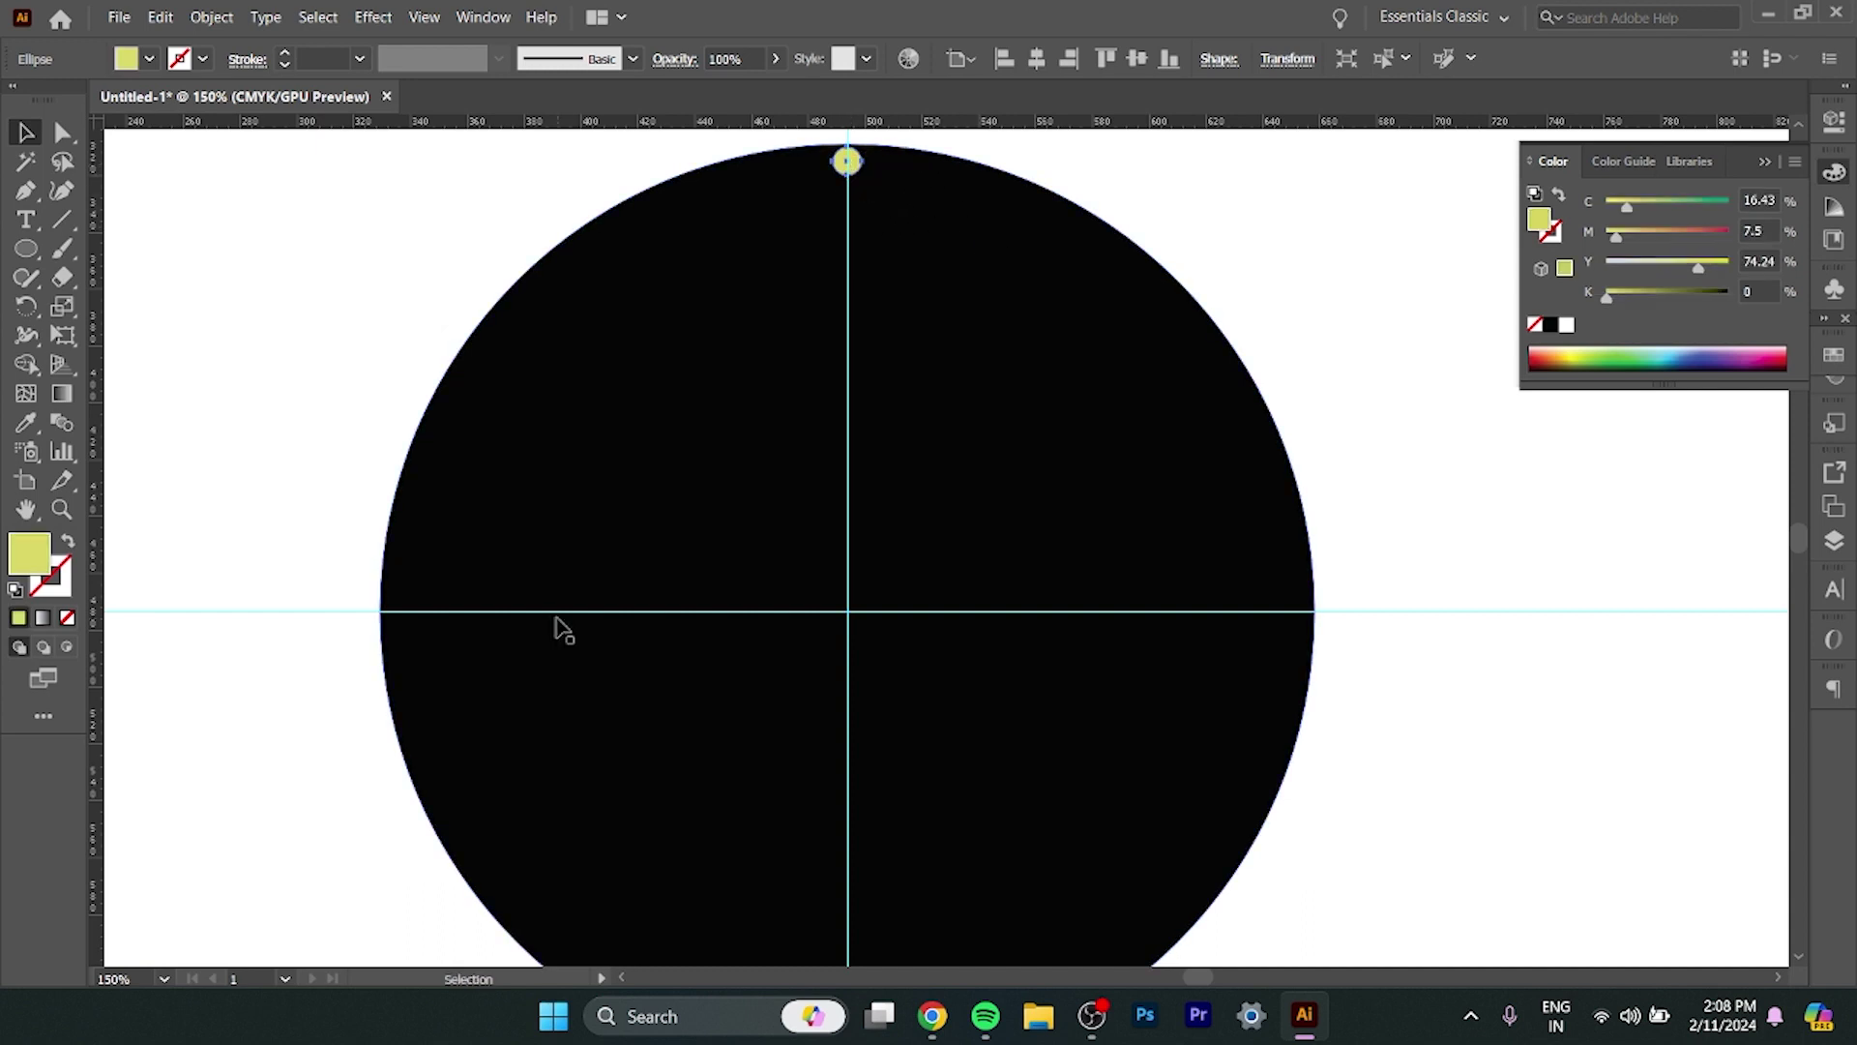
Copy the dot at 30° around the circle's centre and repeat with Ctrl+D.
{"action": "left_click", "coordinate": [26, 307]}
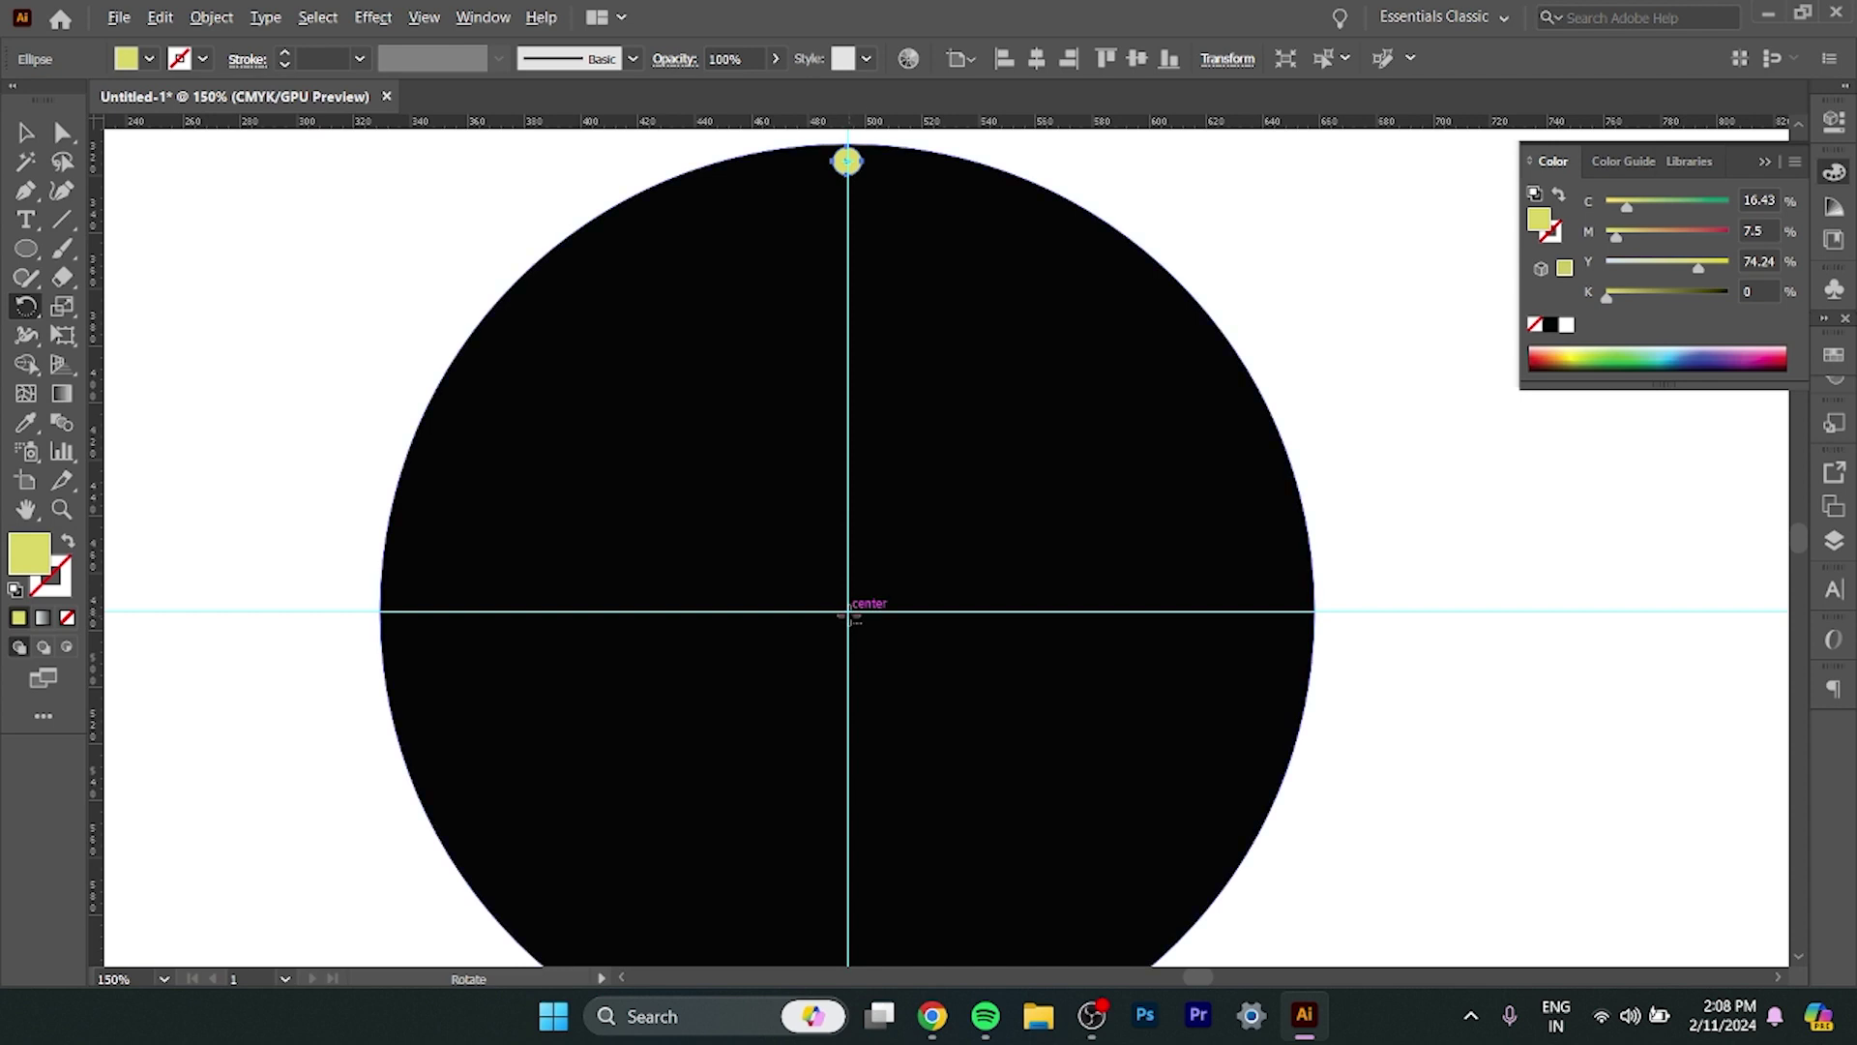
{"action": "left_click", "coordinate": [850, 614], "text": "alt"}
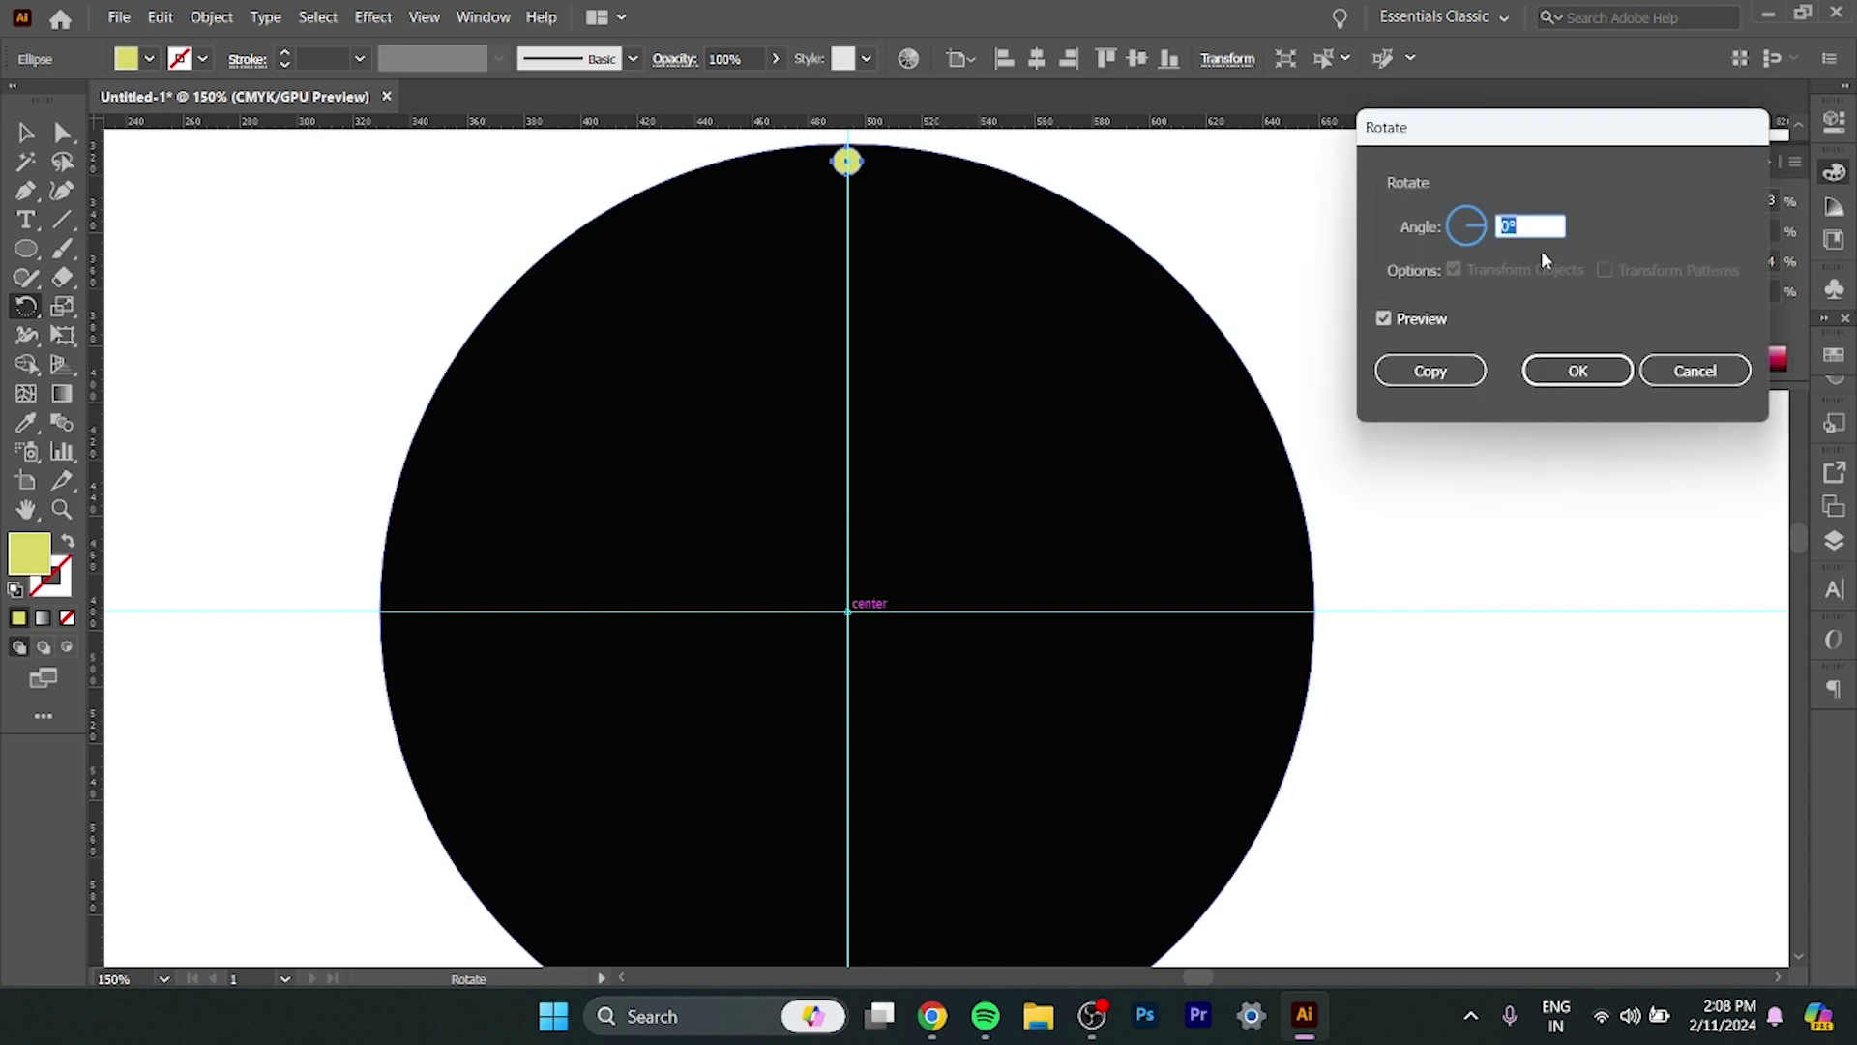
{"action": "left_click", "coordinate": [1520, 220]}
{"action": "left_click", "coordinate": [1449, 387]}
{"action": "key", "text": "ctrl+d"}
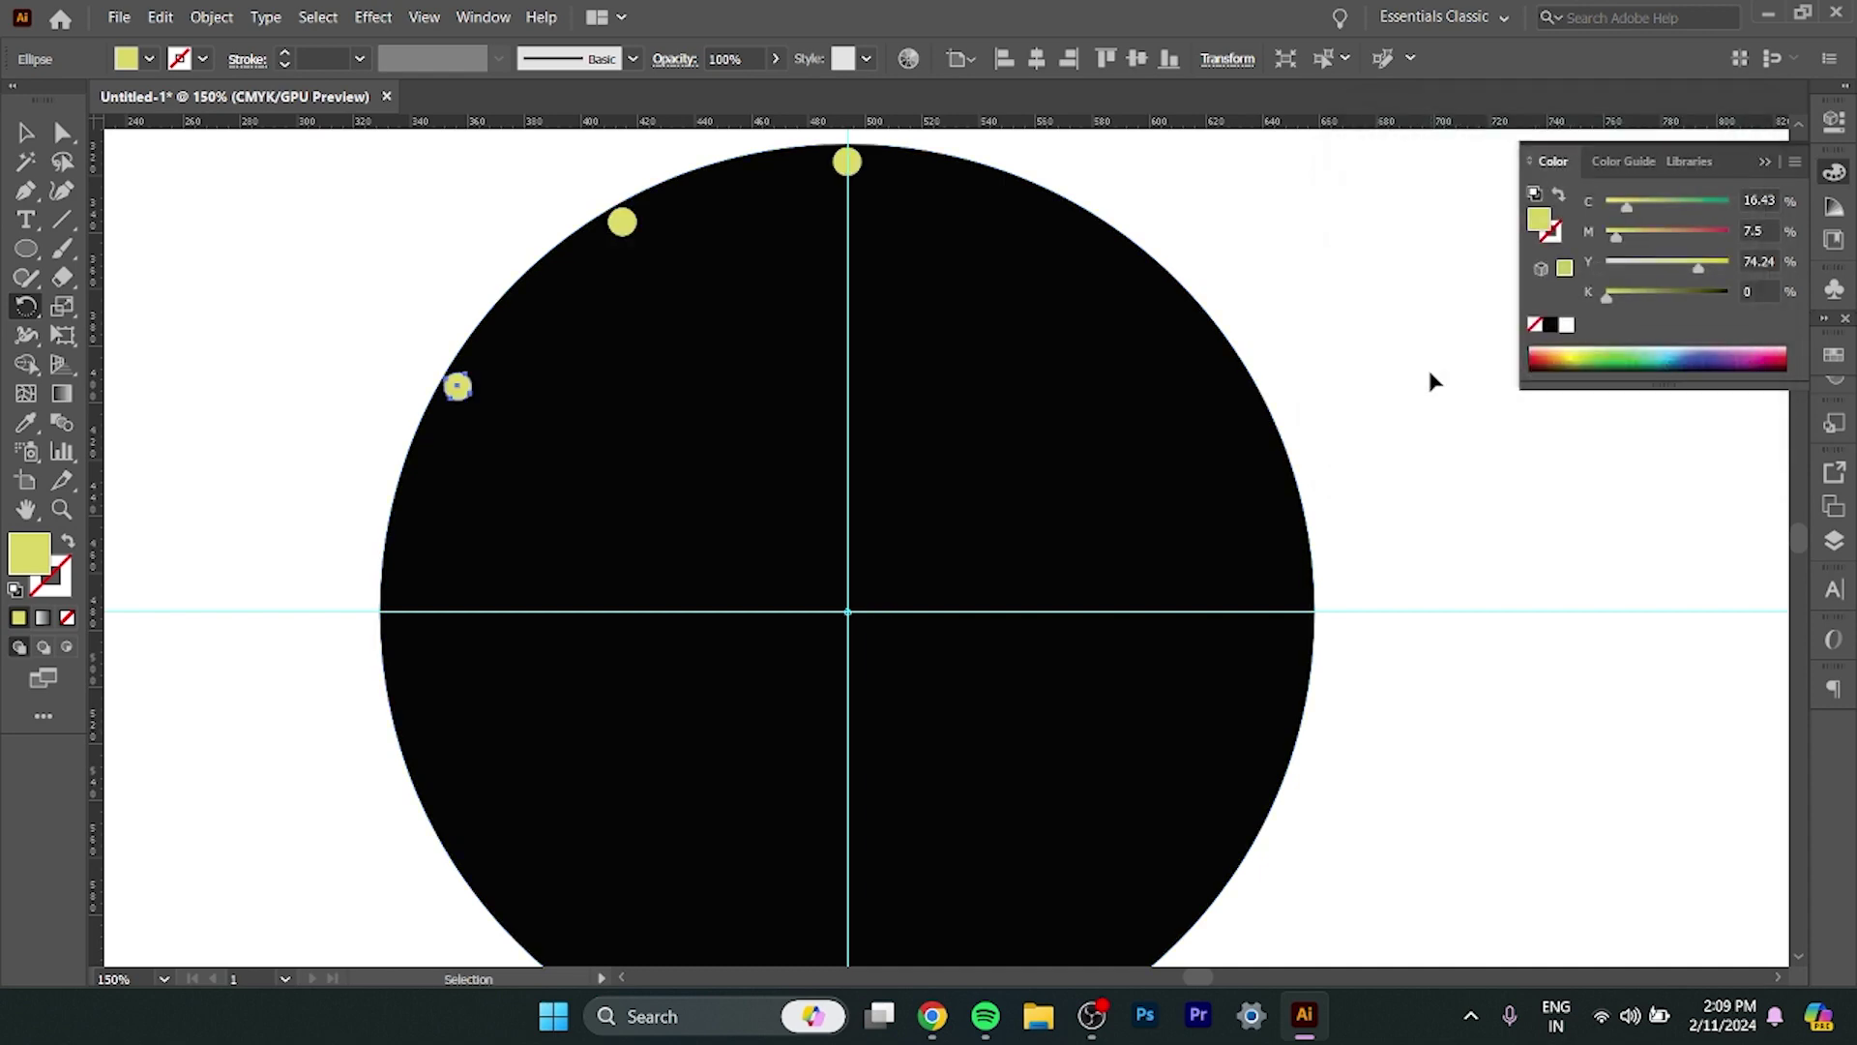
{"action": "key", "text": "ctrl+d"}
{"action": "key", "text": "ctrl+d"}
{"action": "key", "text": "ctrl+d"}
{"action": "key", "text": "ctrl+d"}
{"action": "key", "text": "ctrl+d"}
{"action": "key", "text": "ctrl+d"}
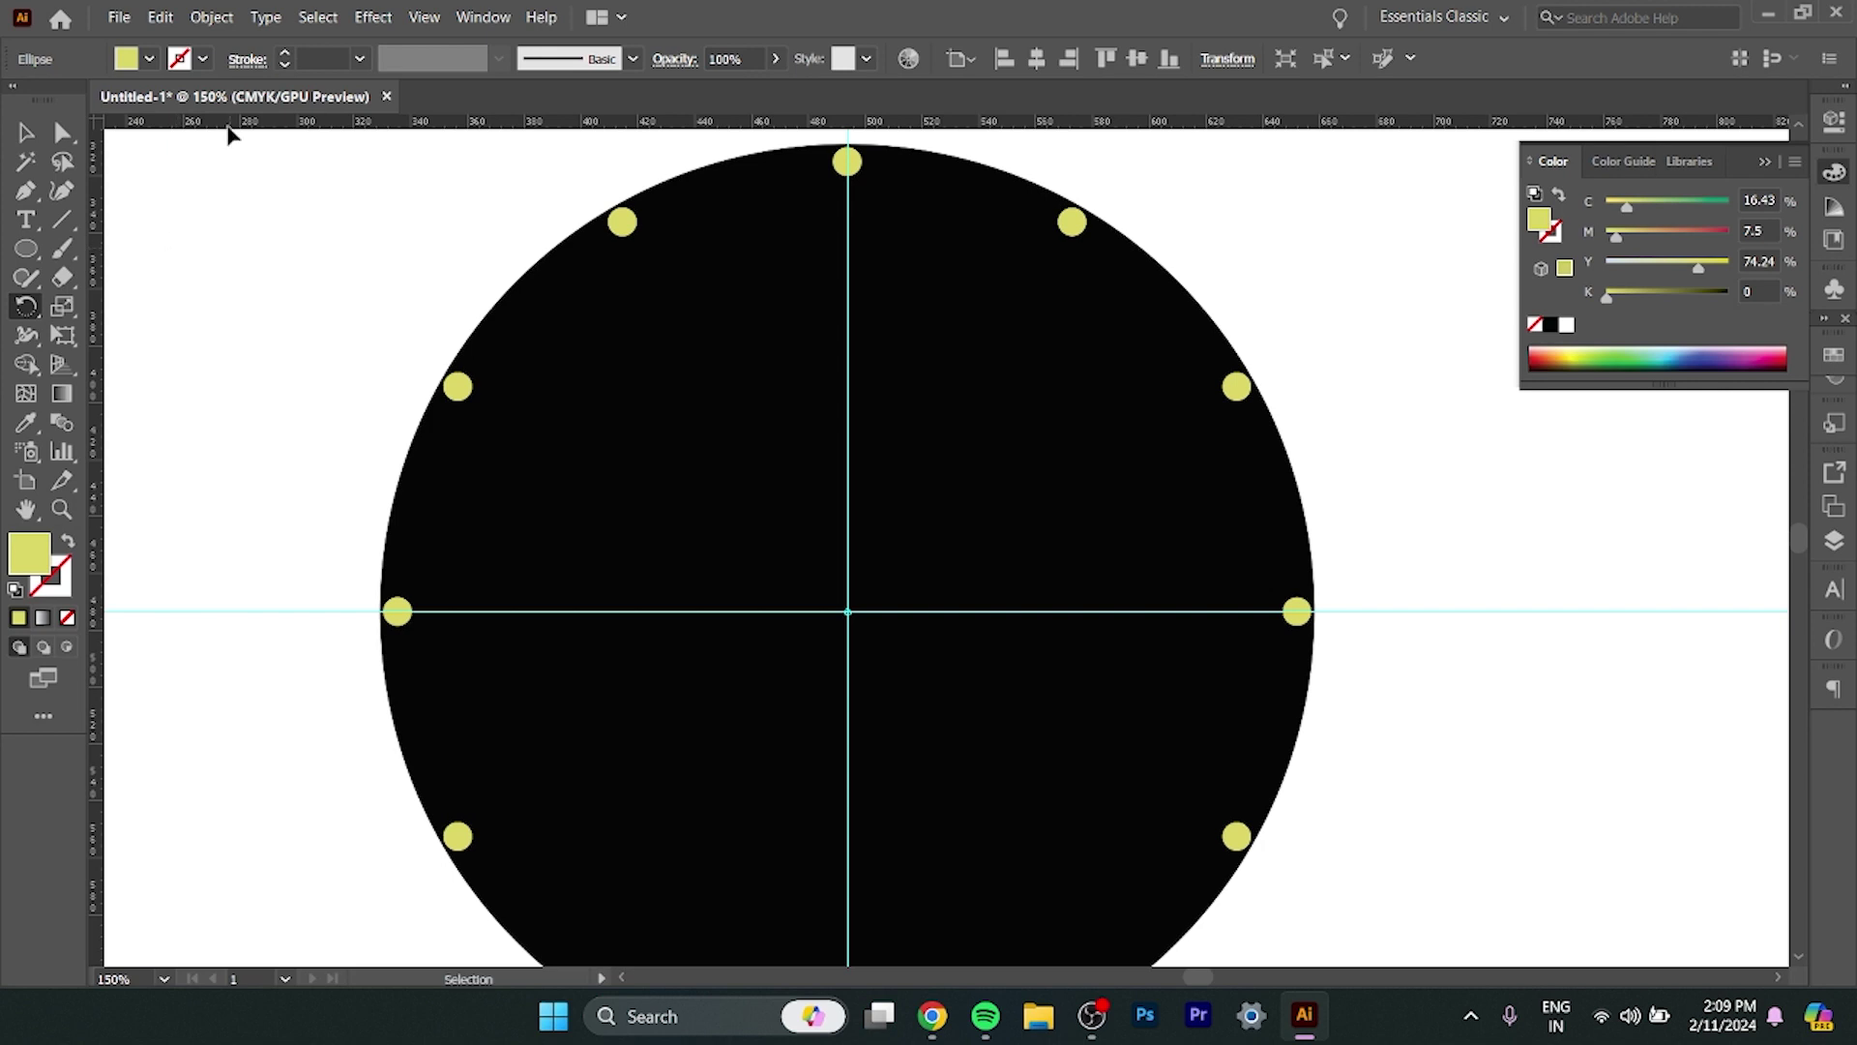
{"action": "left_click", "coordinate": [26, 132]}
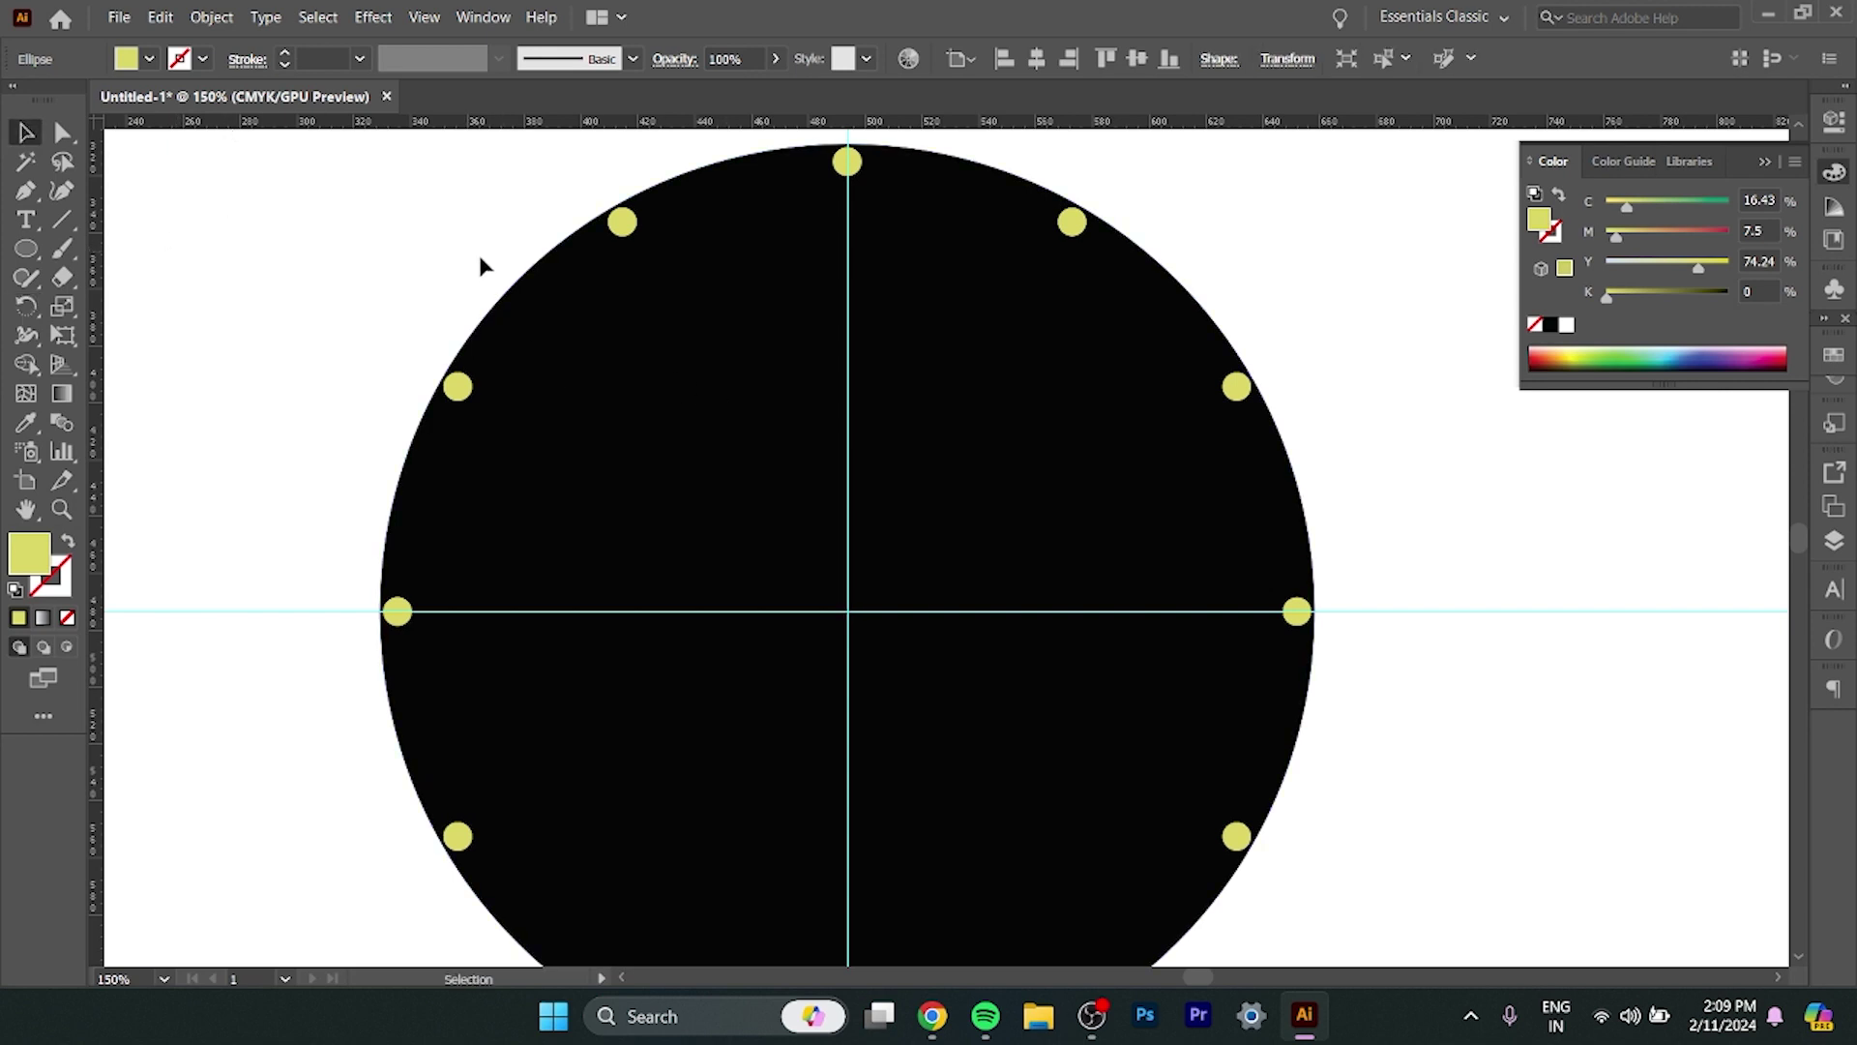
{"action": "left_click", "coordinate": [591, 314]}
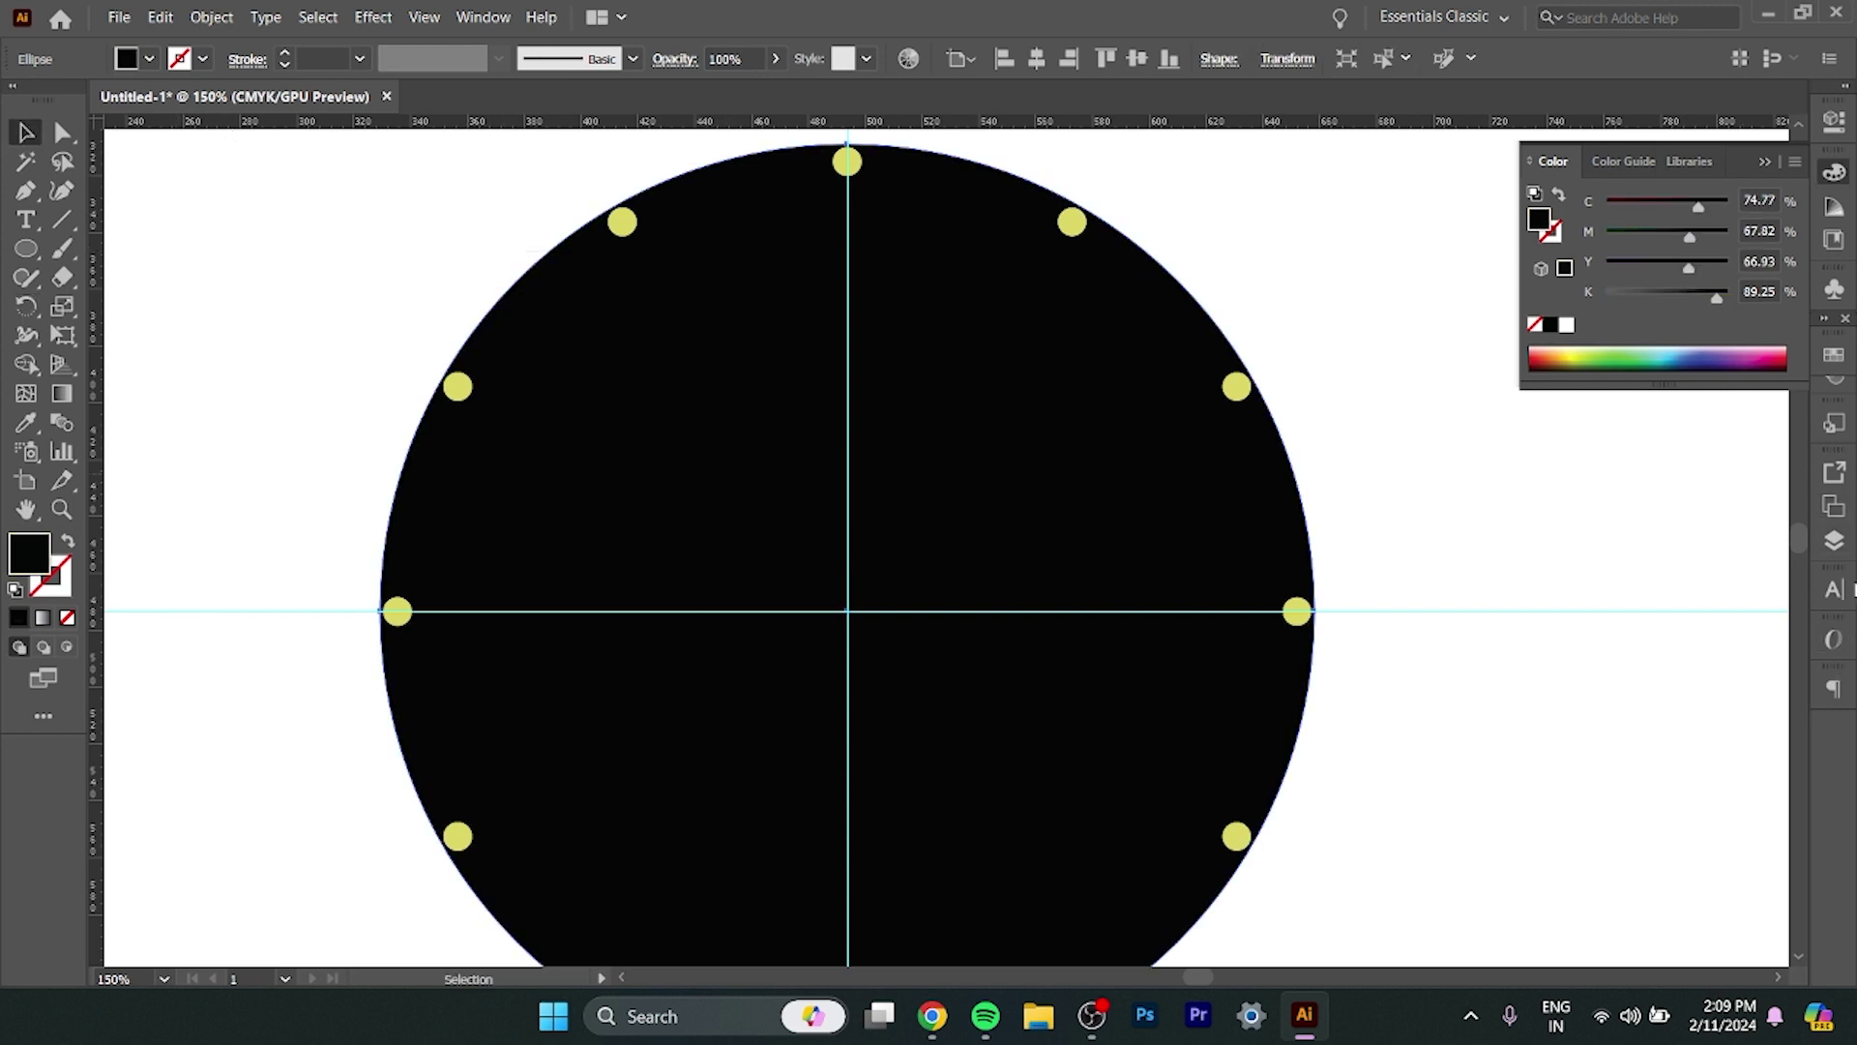
Lock the black circle in the Layers panel.
{"action": "left_click", "coordinate": [1836, 541]}
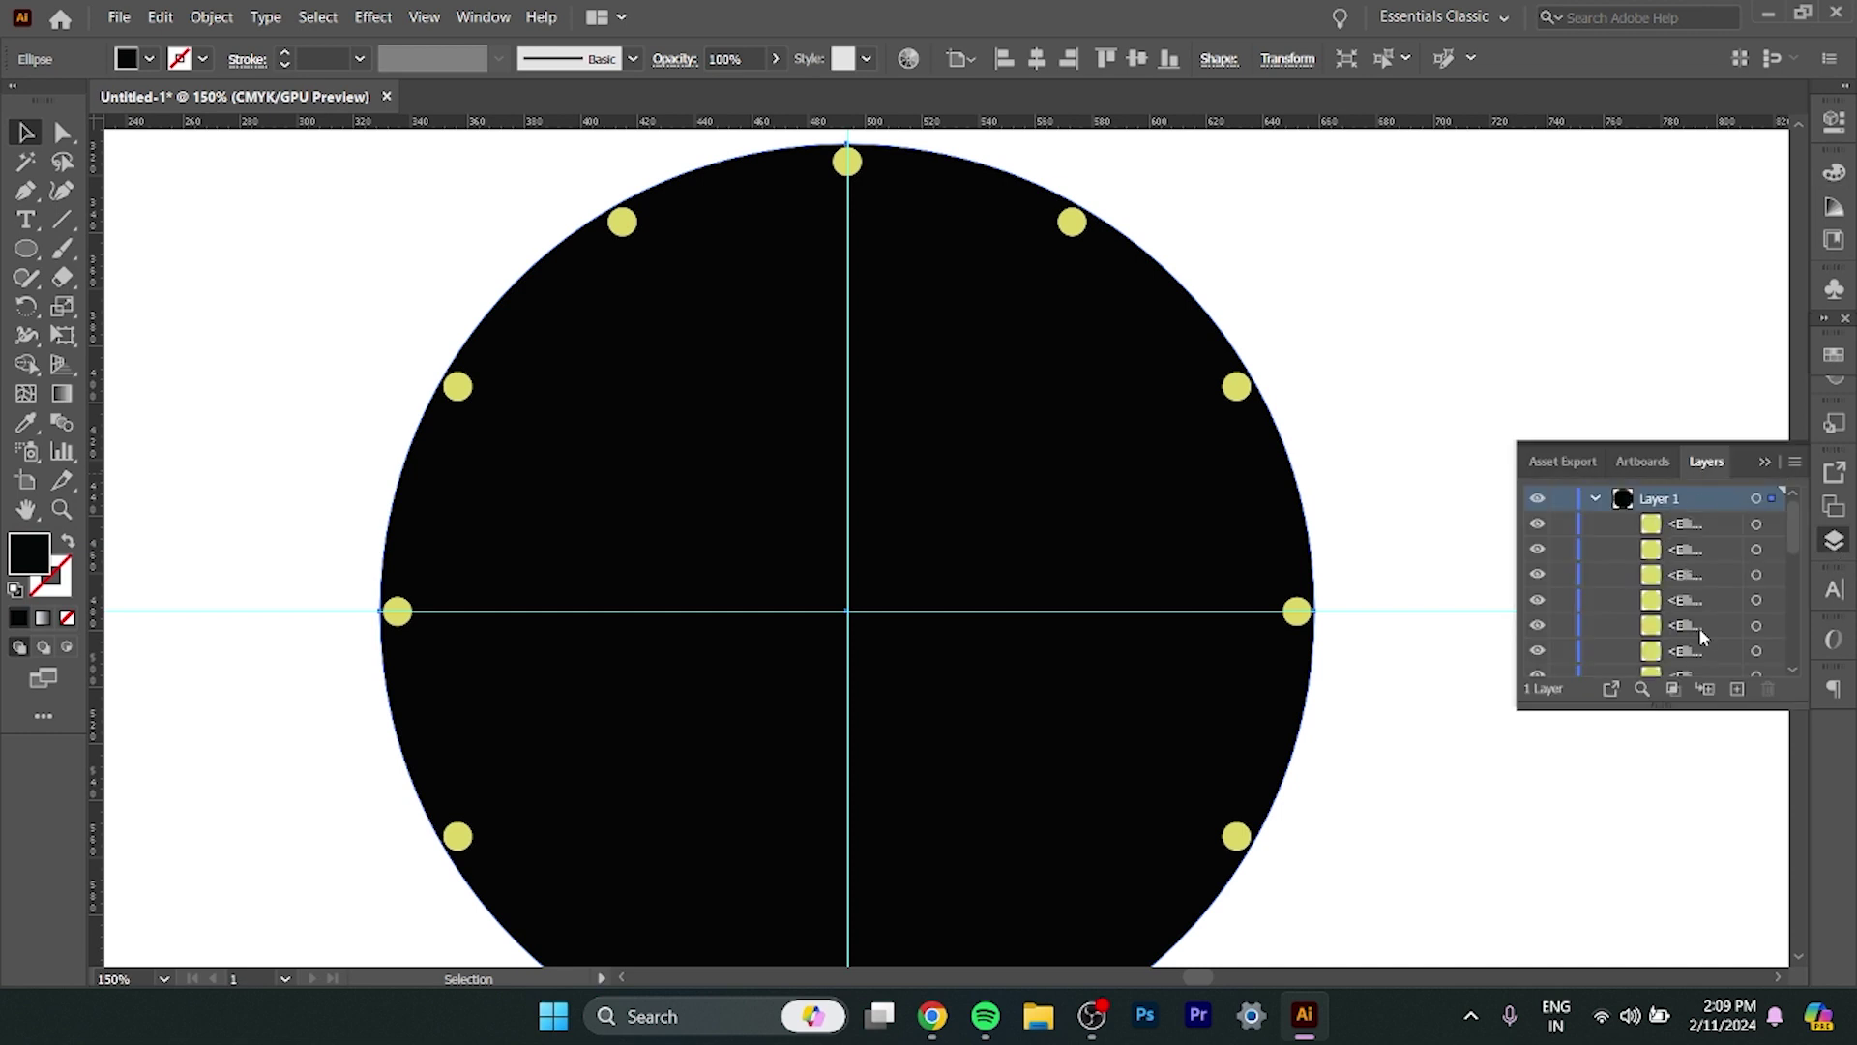
{"action": "scroll", "coordinate": [1699, 626], "scroll_direction": "down", "scroll_amount": 3}
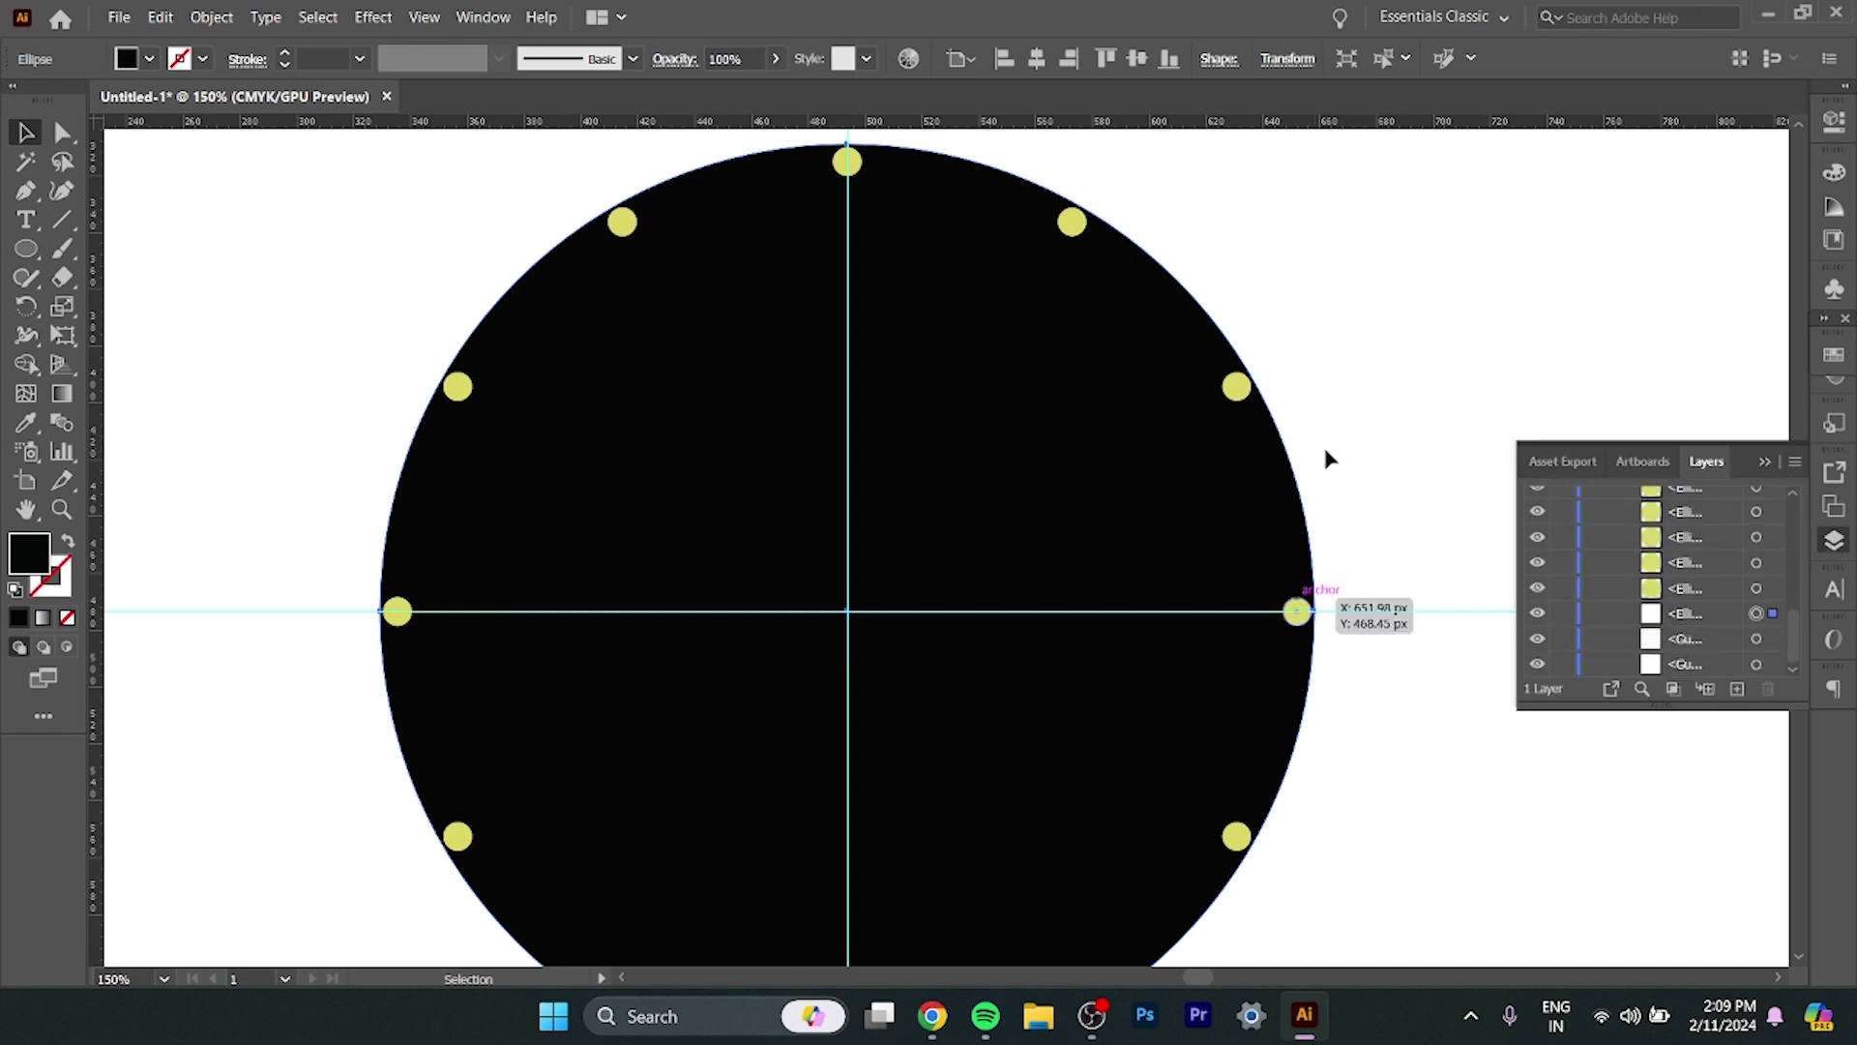
{"action": "left_click_drag", "start_coordinate": [1328, 447], "coordinate": [1208, 523]}
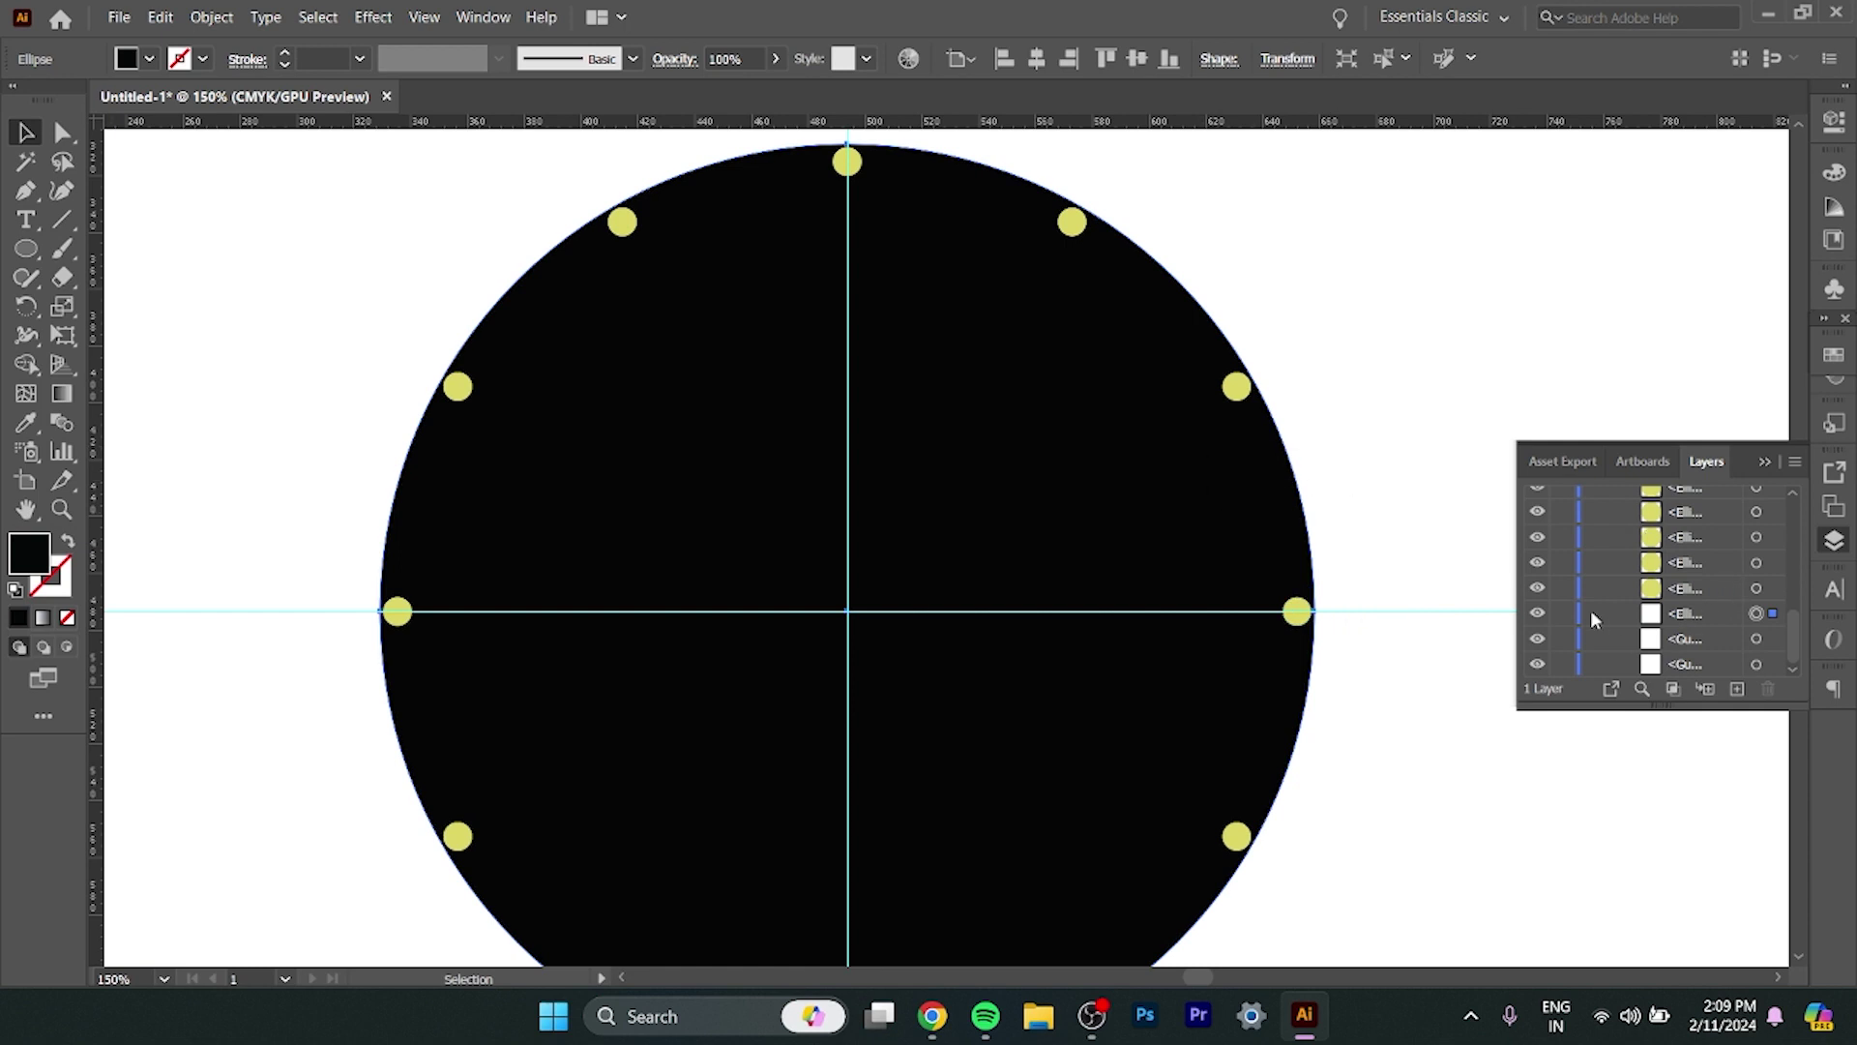
{"action": "left_click", "coordinate": [1540, 613]}
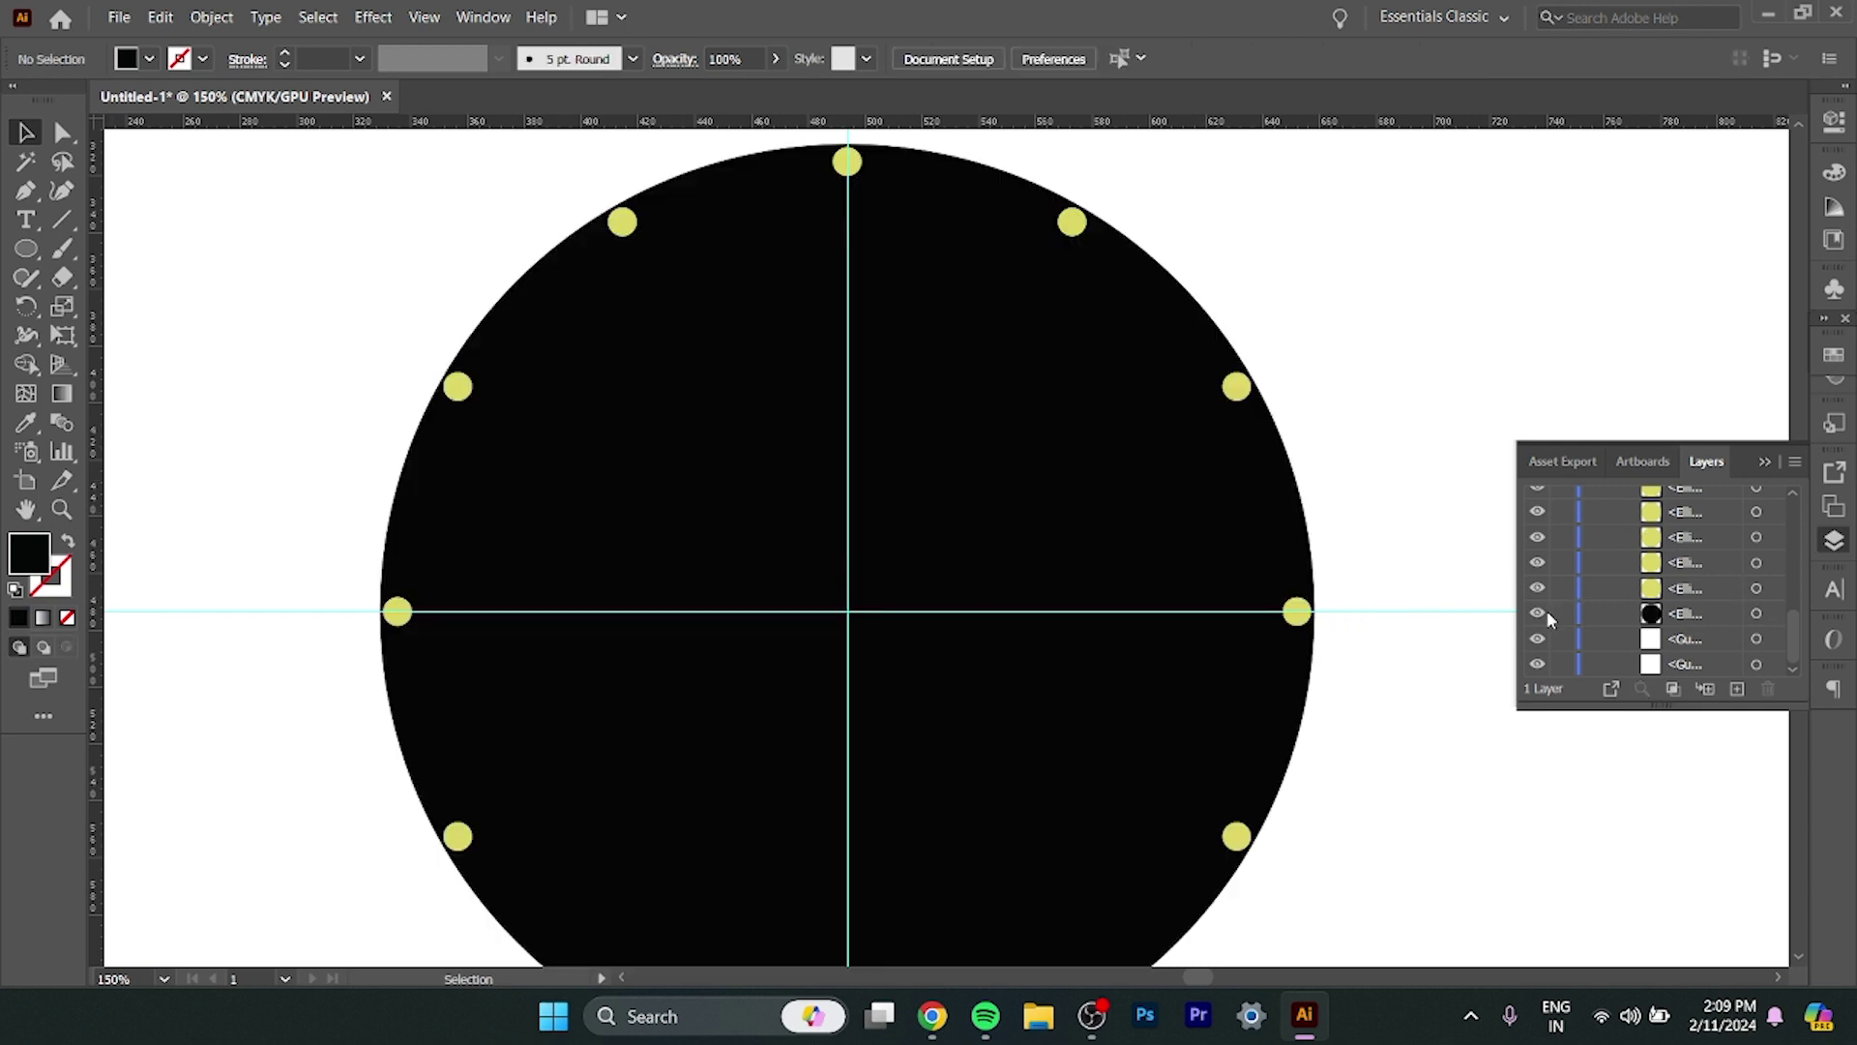
{"action": "left_click", "coordinate": [1562, 616]}
Group the twelve yellow dots and rename the group 'time'.
{"action": "scroll", "coordinate": [785, 312], "scroll_direction": "down", "scroll_amount": 2}
{"action": "scroll", "coordinate": [786, 312], "scroll_direction": "down", "scroll_amount": 1}
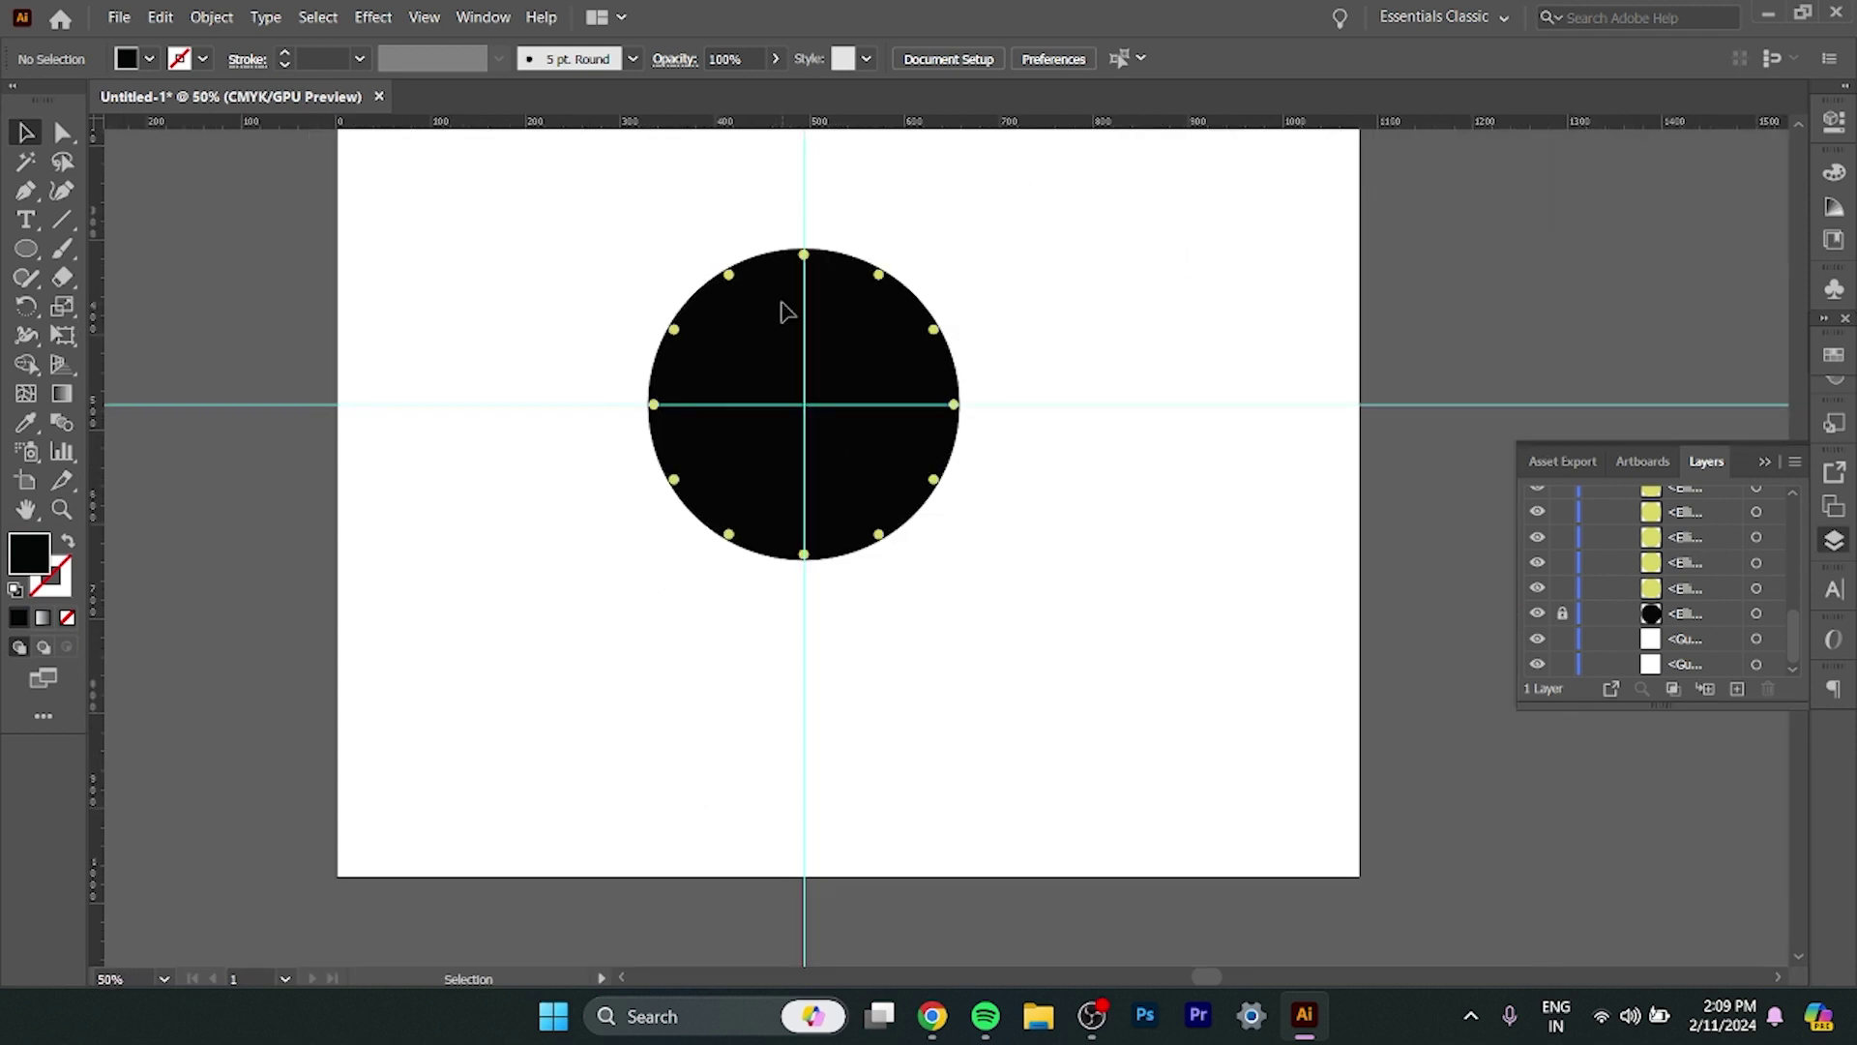
{"action": "left_click_drag", "start_coordinate": [738, 262], "coordinate": [934, 584]}
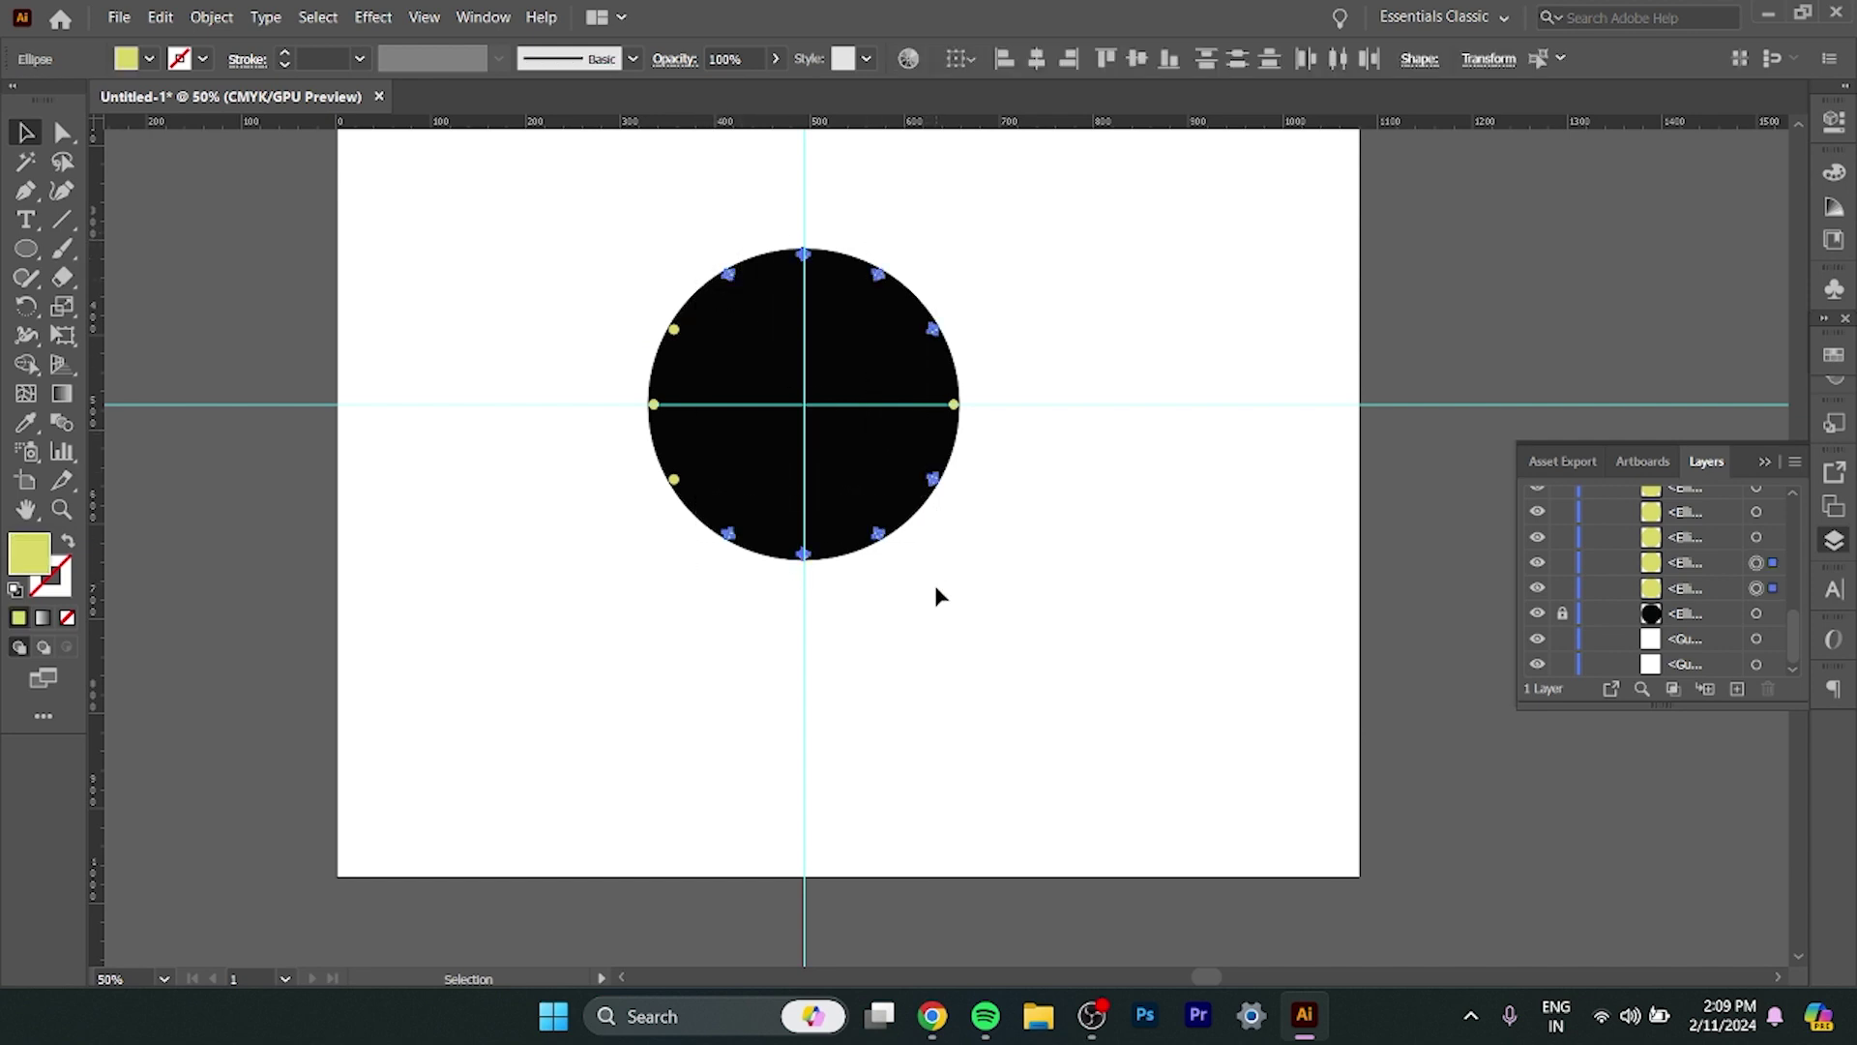
{"action": "key", "text": "ctrl+g"}
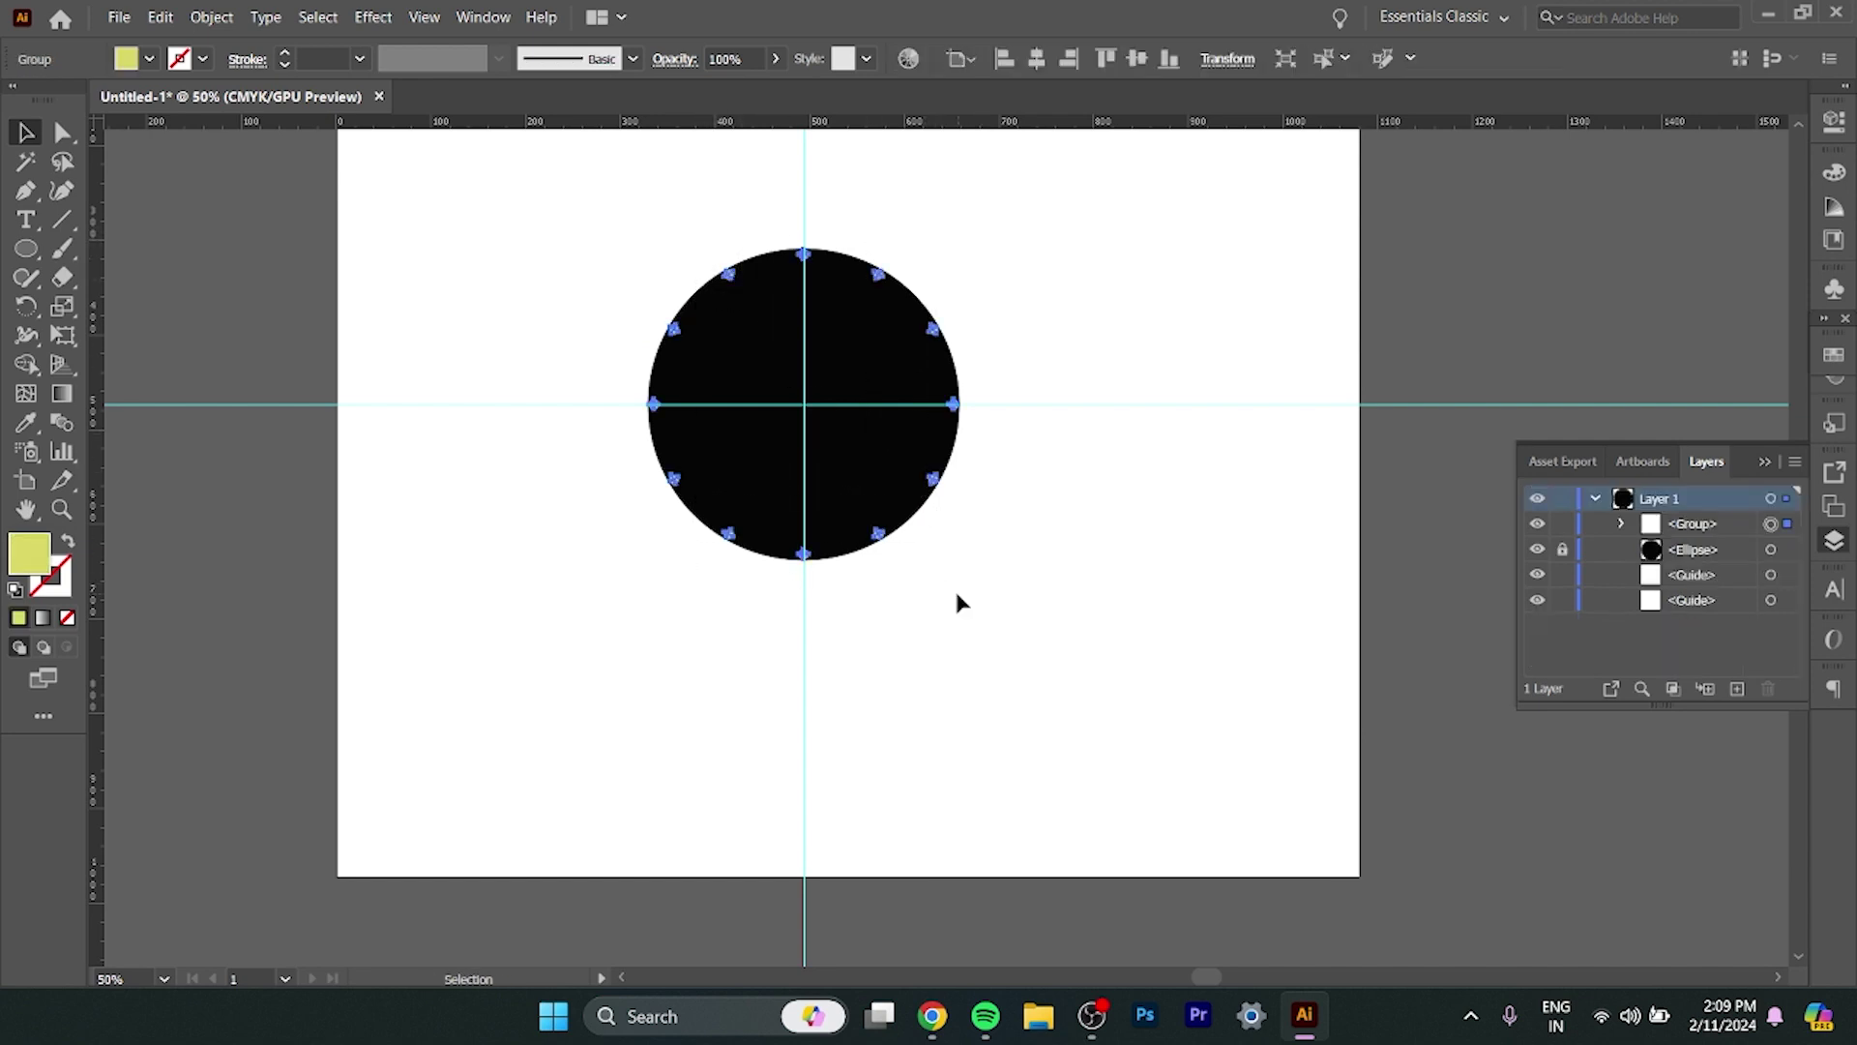
{"action": "double_click", "coordinate": [1692, 523]}
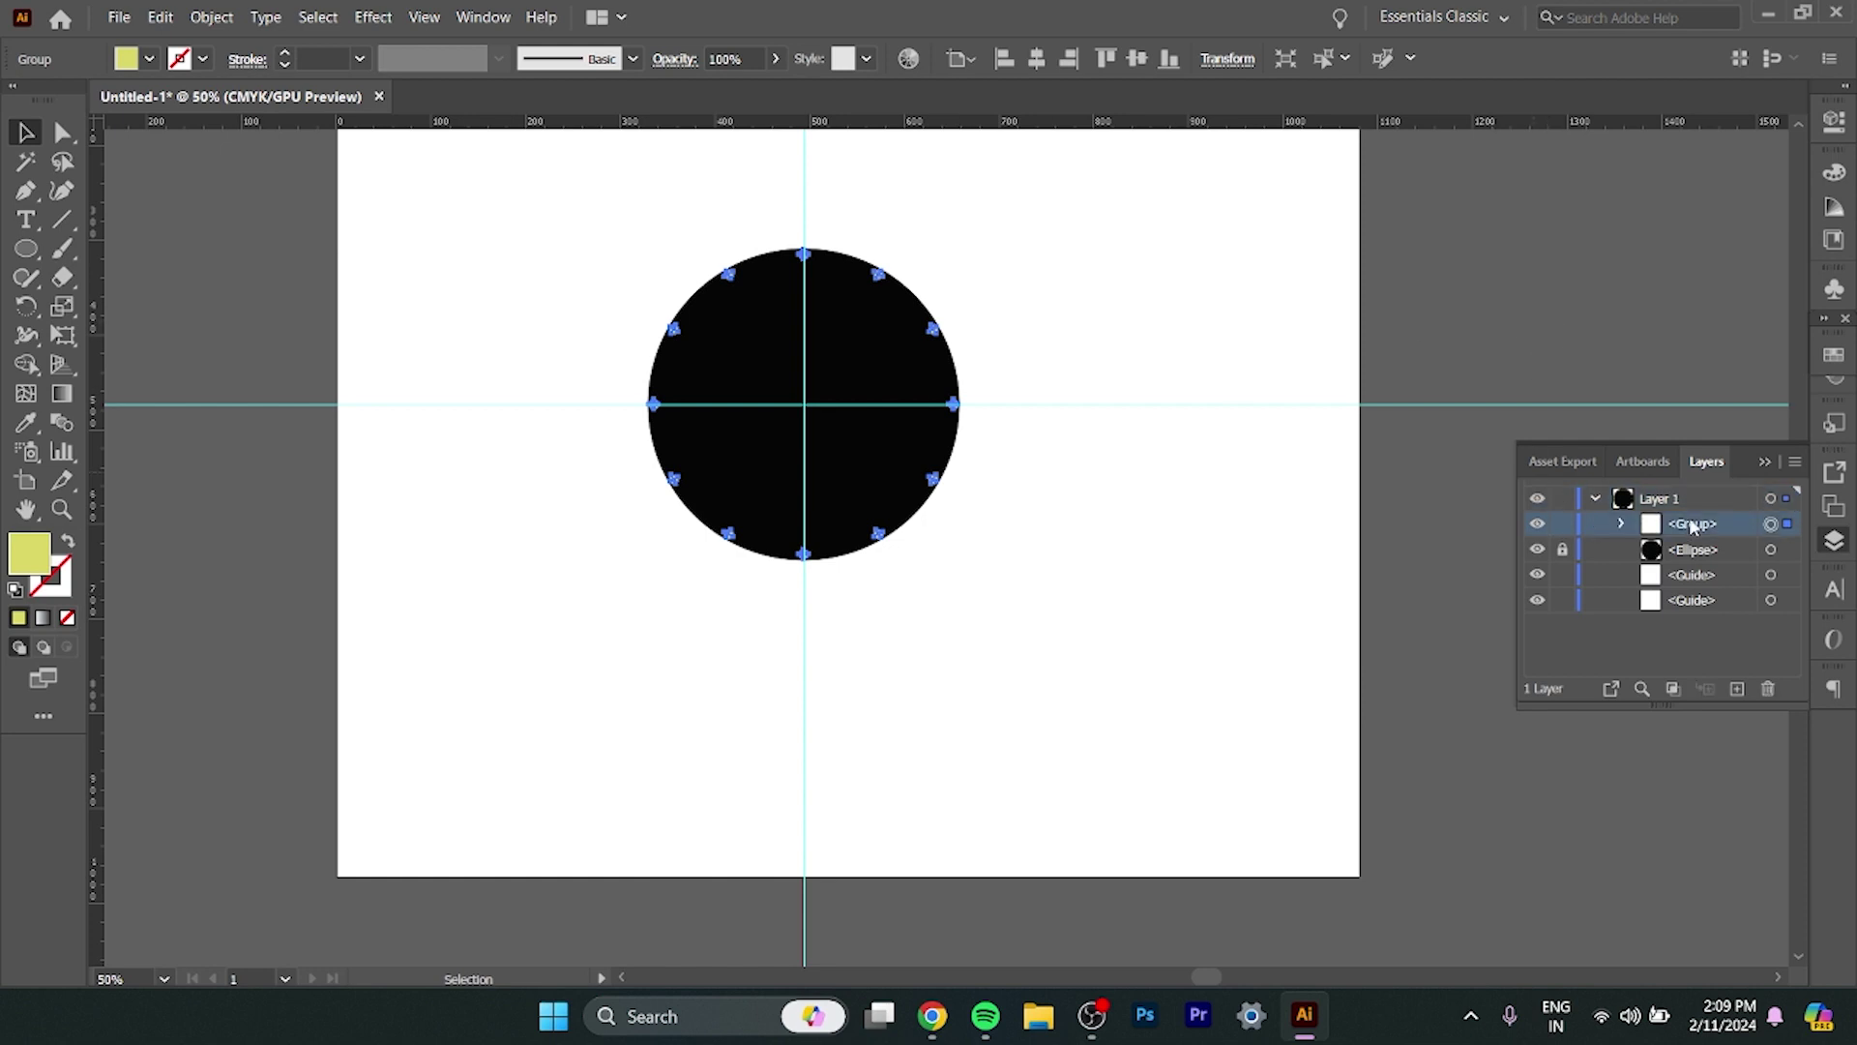
{"action": "key", "text": "BackSpace"}
{"action": "type", "text": "time"}
{"action": "key", "text": "Return"}
Zoom in closely on the top yellow dot and switch to the Rectangle Tool.
{"action": "left_click", "coordinate": [1662, 353]}
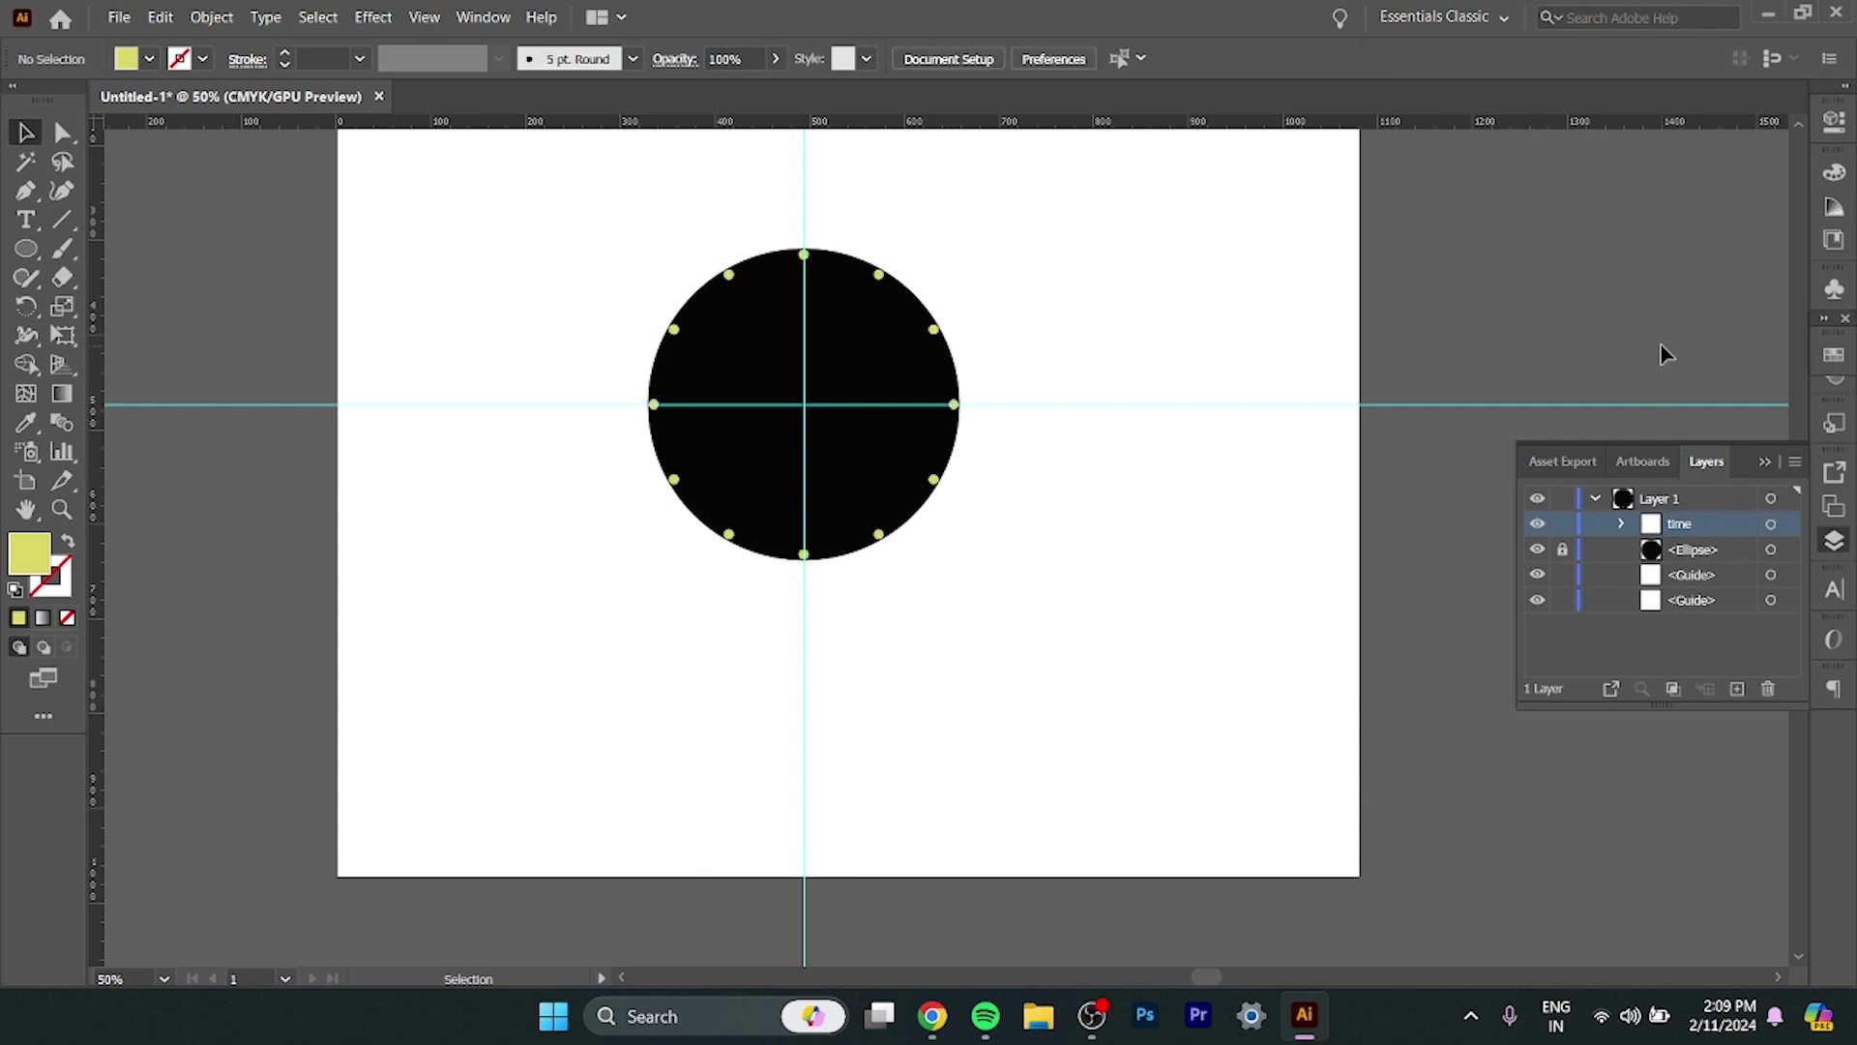
{"action": "scroll", "coordinate": [838, 365], "scroll_direction": "up", "scroll_amount": 2, "text": "alt"}
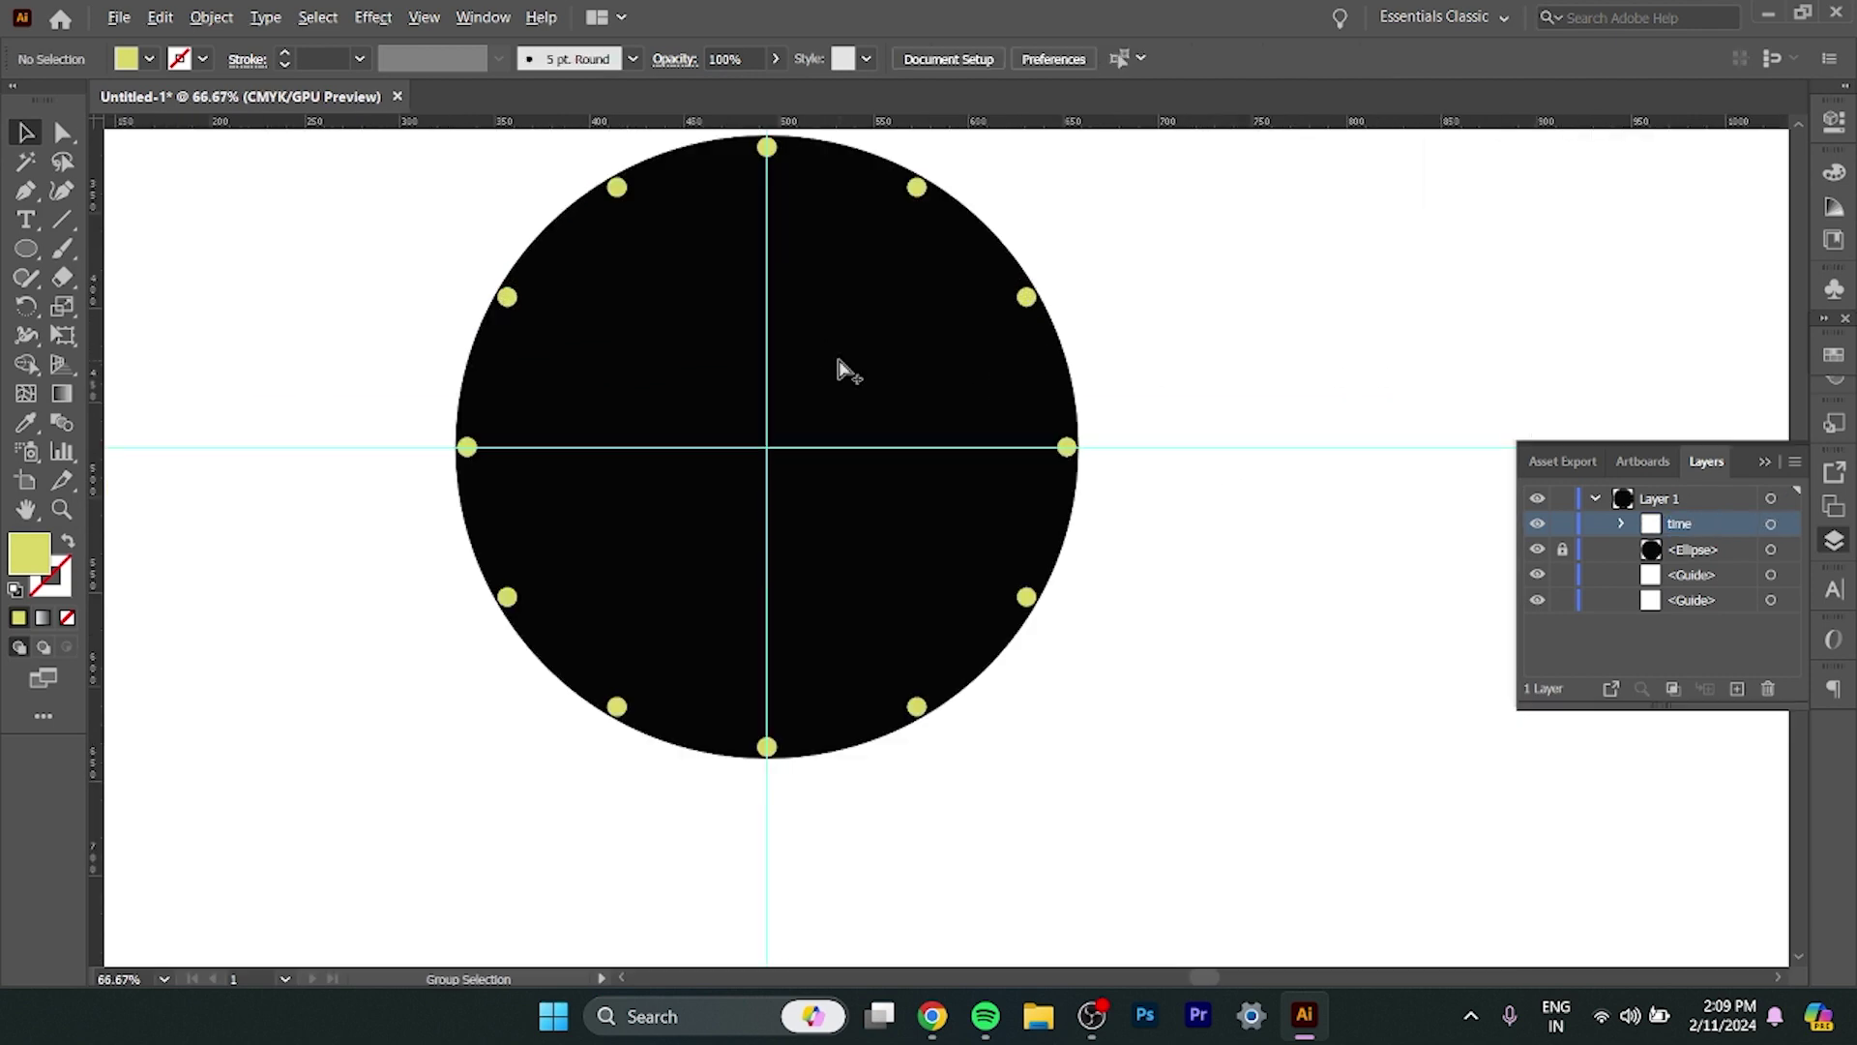
{"action": "scroll", "coordinate": [837, 364], "scroll_direction": "up", "scroll_amount": 1, "text": "alt"}
{"action": "left_click_drag", "start_coordinate": [844, 413], "coordinate": [887, 614]}
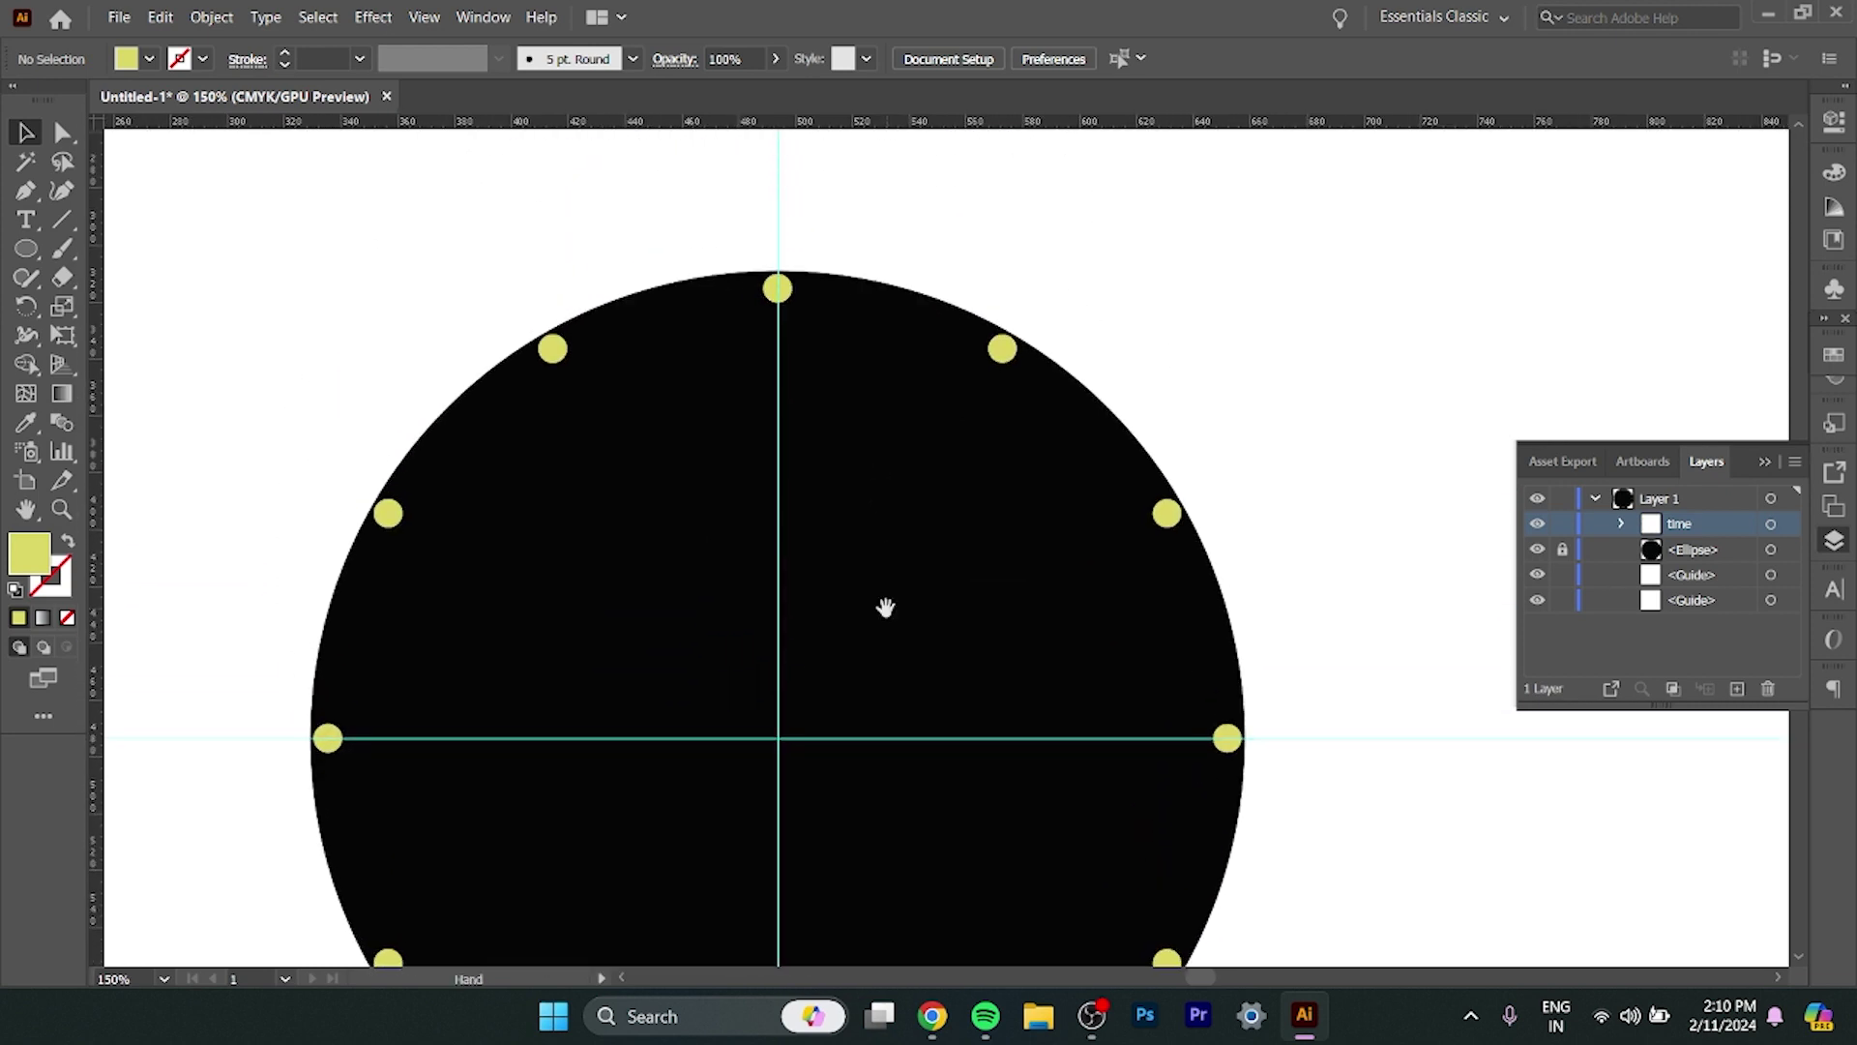
{"action": "scroll", "coordinate": [890, 617], "scroll_direction": "up", "scroll_amount": 1, "text": "alt"}
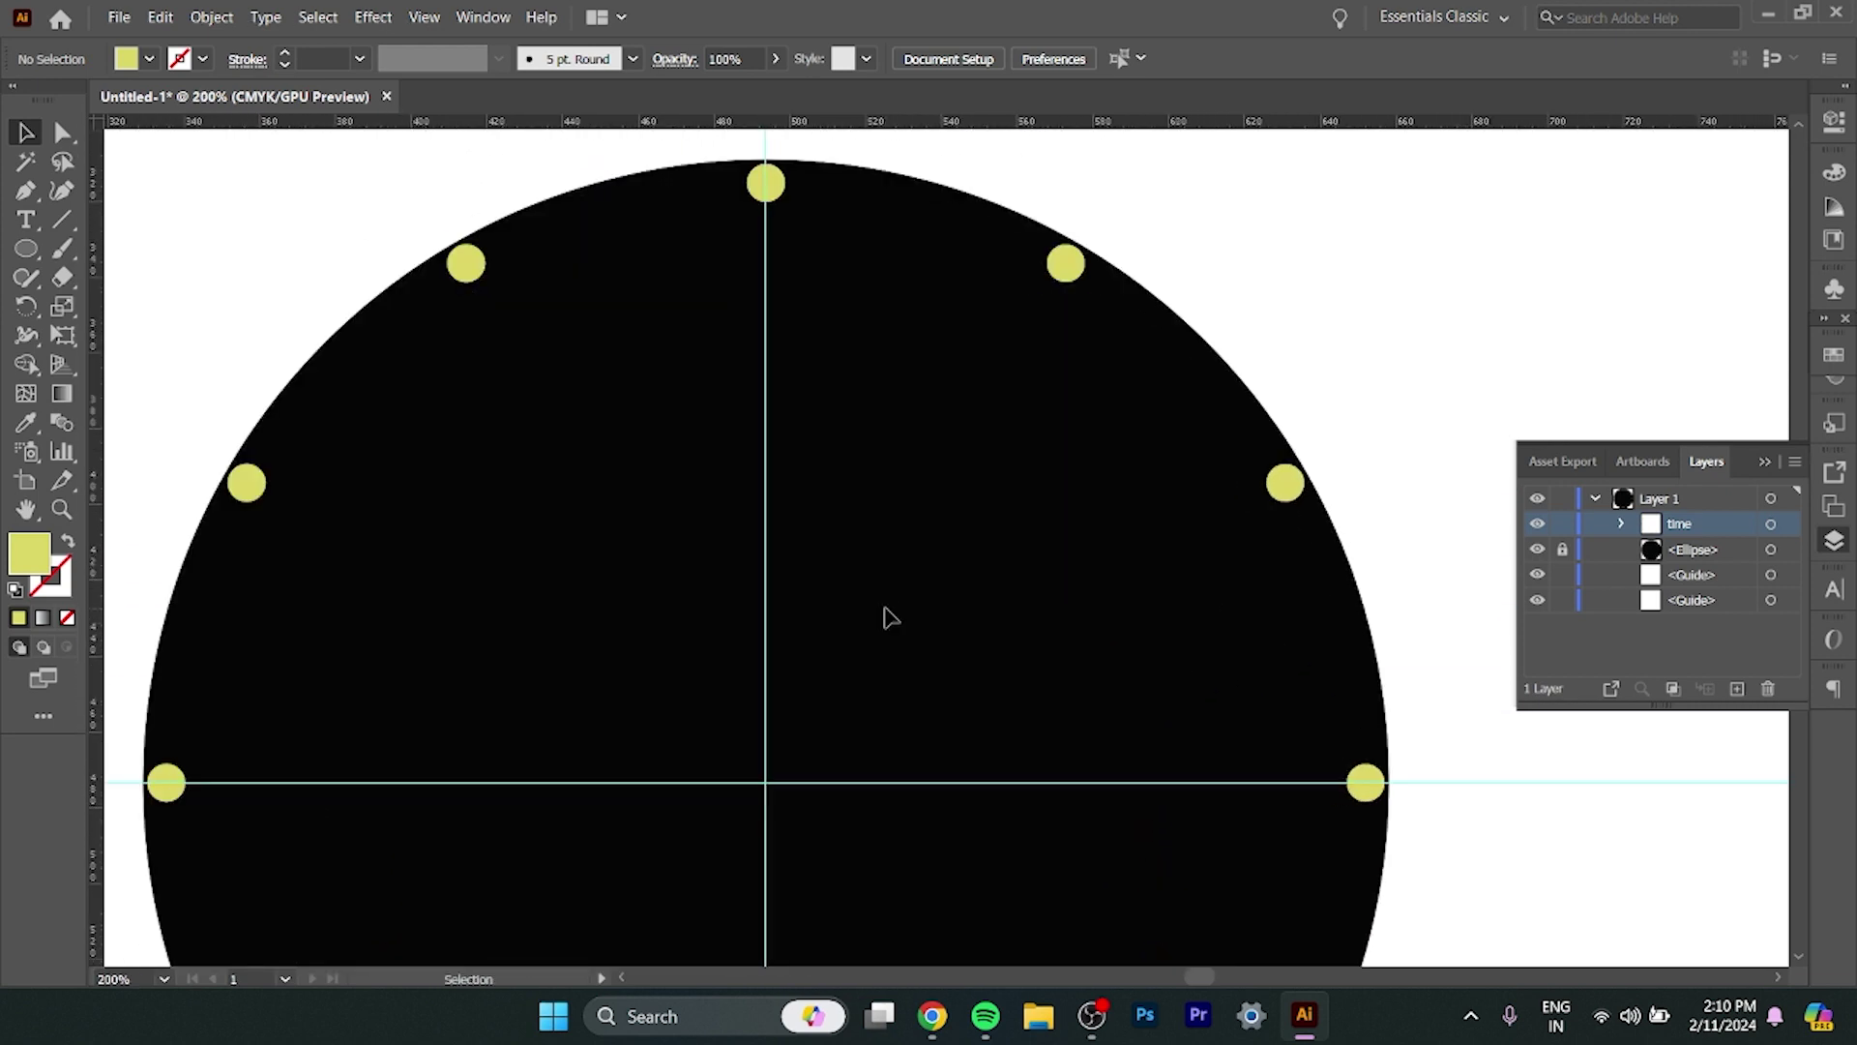
{"action": "scroll", "coordinate": [883, 615], "scroll_direction": "up", "scroll_amount": 4, "text": "alt"}
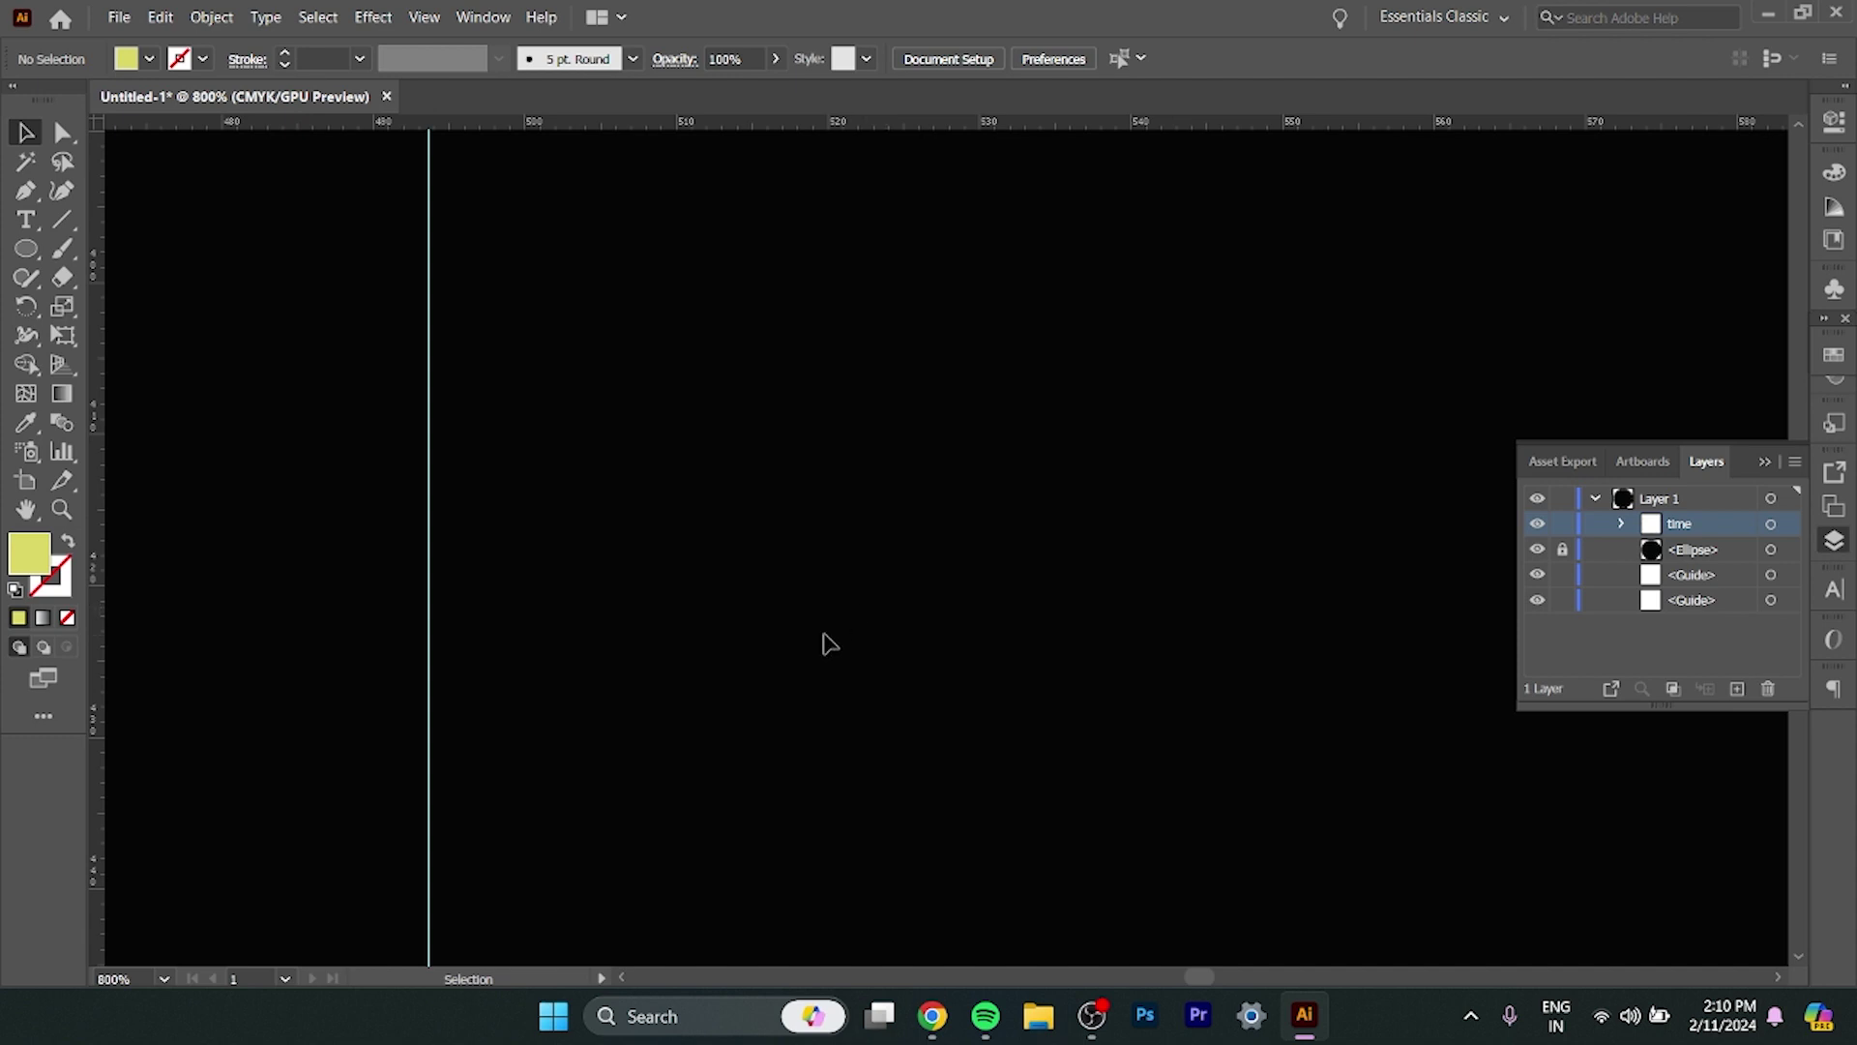
{"action": "scroll", "coordinate": [823, 646], "scroll_direction": "down", "scroll_amount": 2, "text": "alt"}
{"action": "scroll", "coordinate": [823, 647], "scroll_direction": "down", "scroll_amount": 2, "text": "alt"}
{"action": "scroll", "coordinate": [823, 646], "scroll_direction": "up", "scroll_amount": 3}
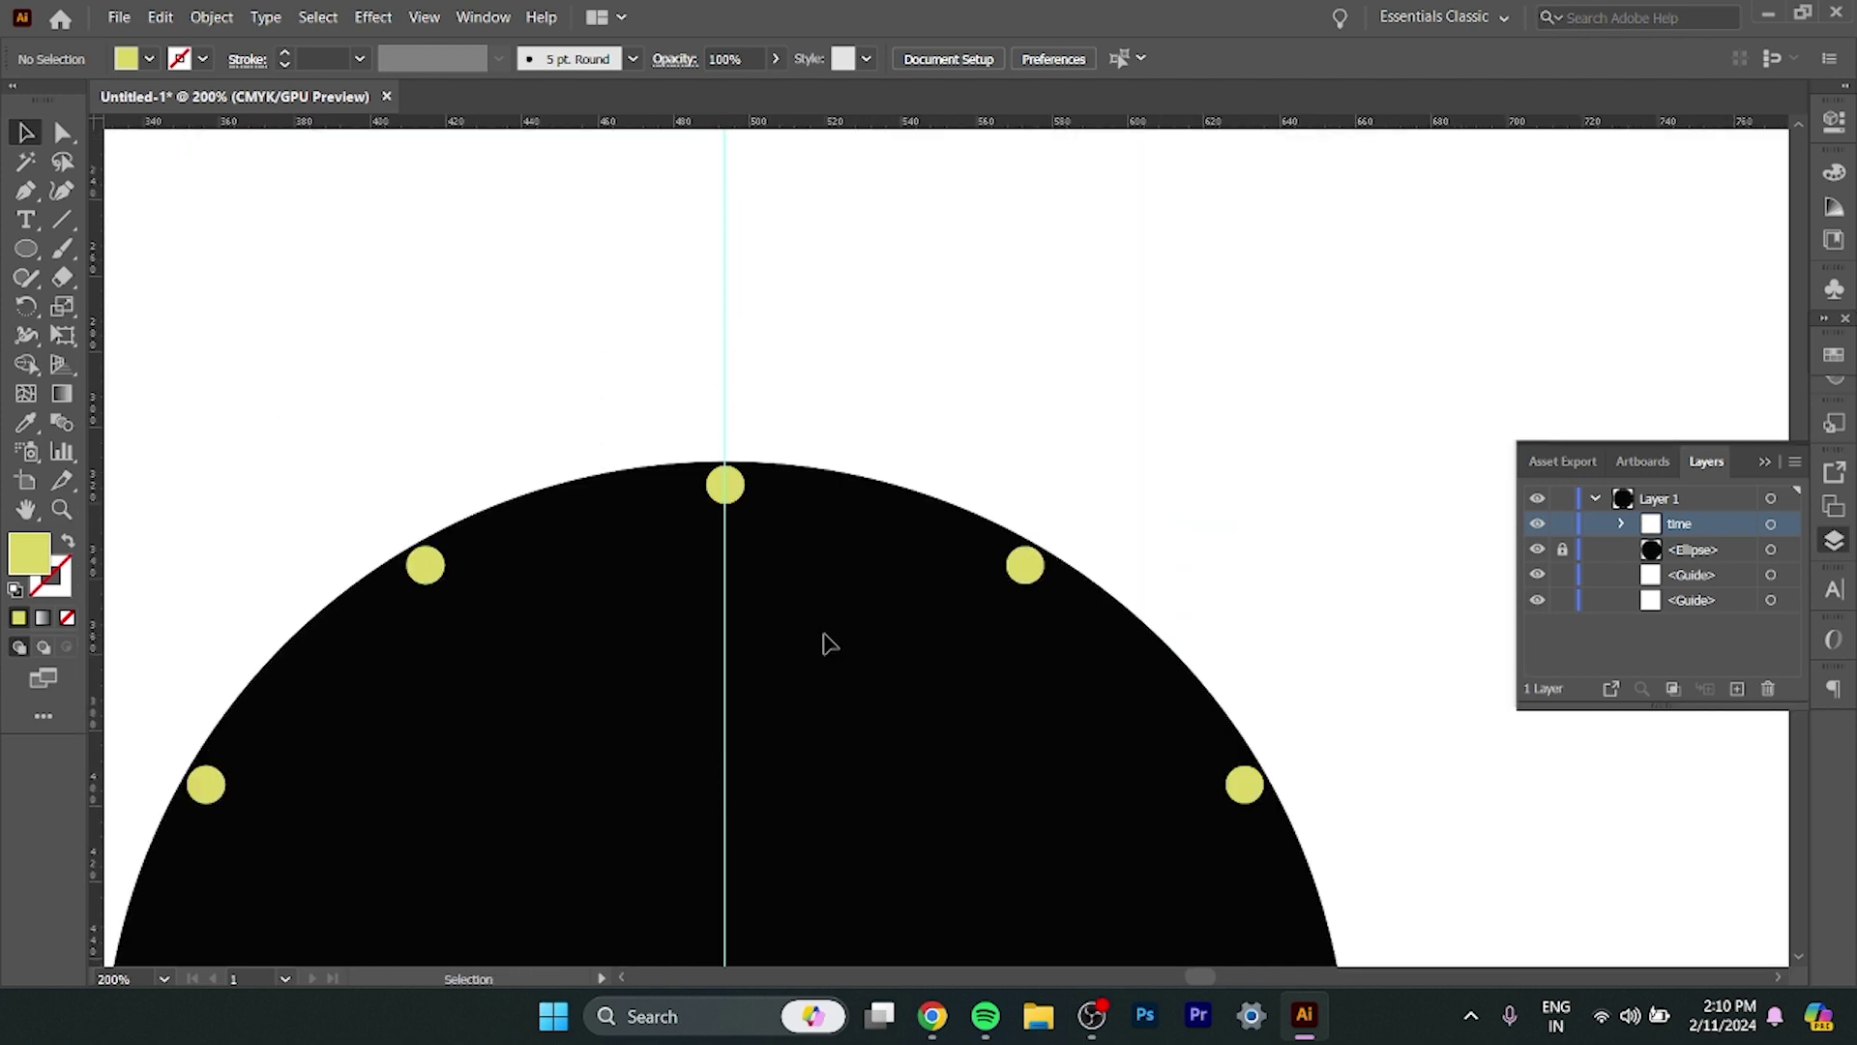
{"action": "scroll", "coordinate": [823, 646], "scroll_direction": "down", "scroll_amount": 2}
{"action": "scroll", "coordinate": [826, 644], "scroll_direction": "up", "scroll_amount": 1}
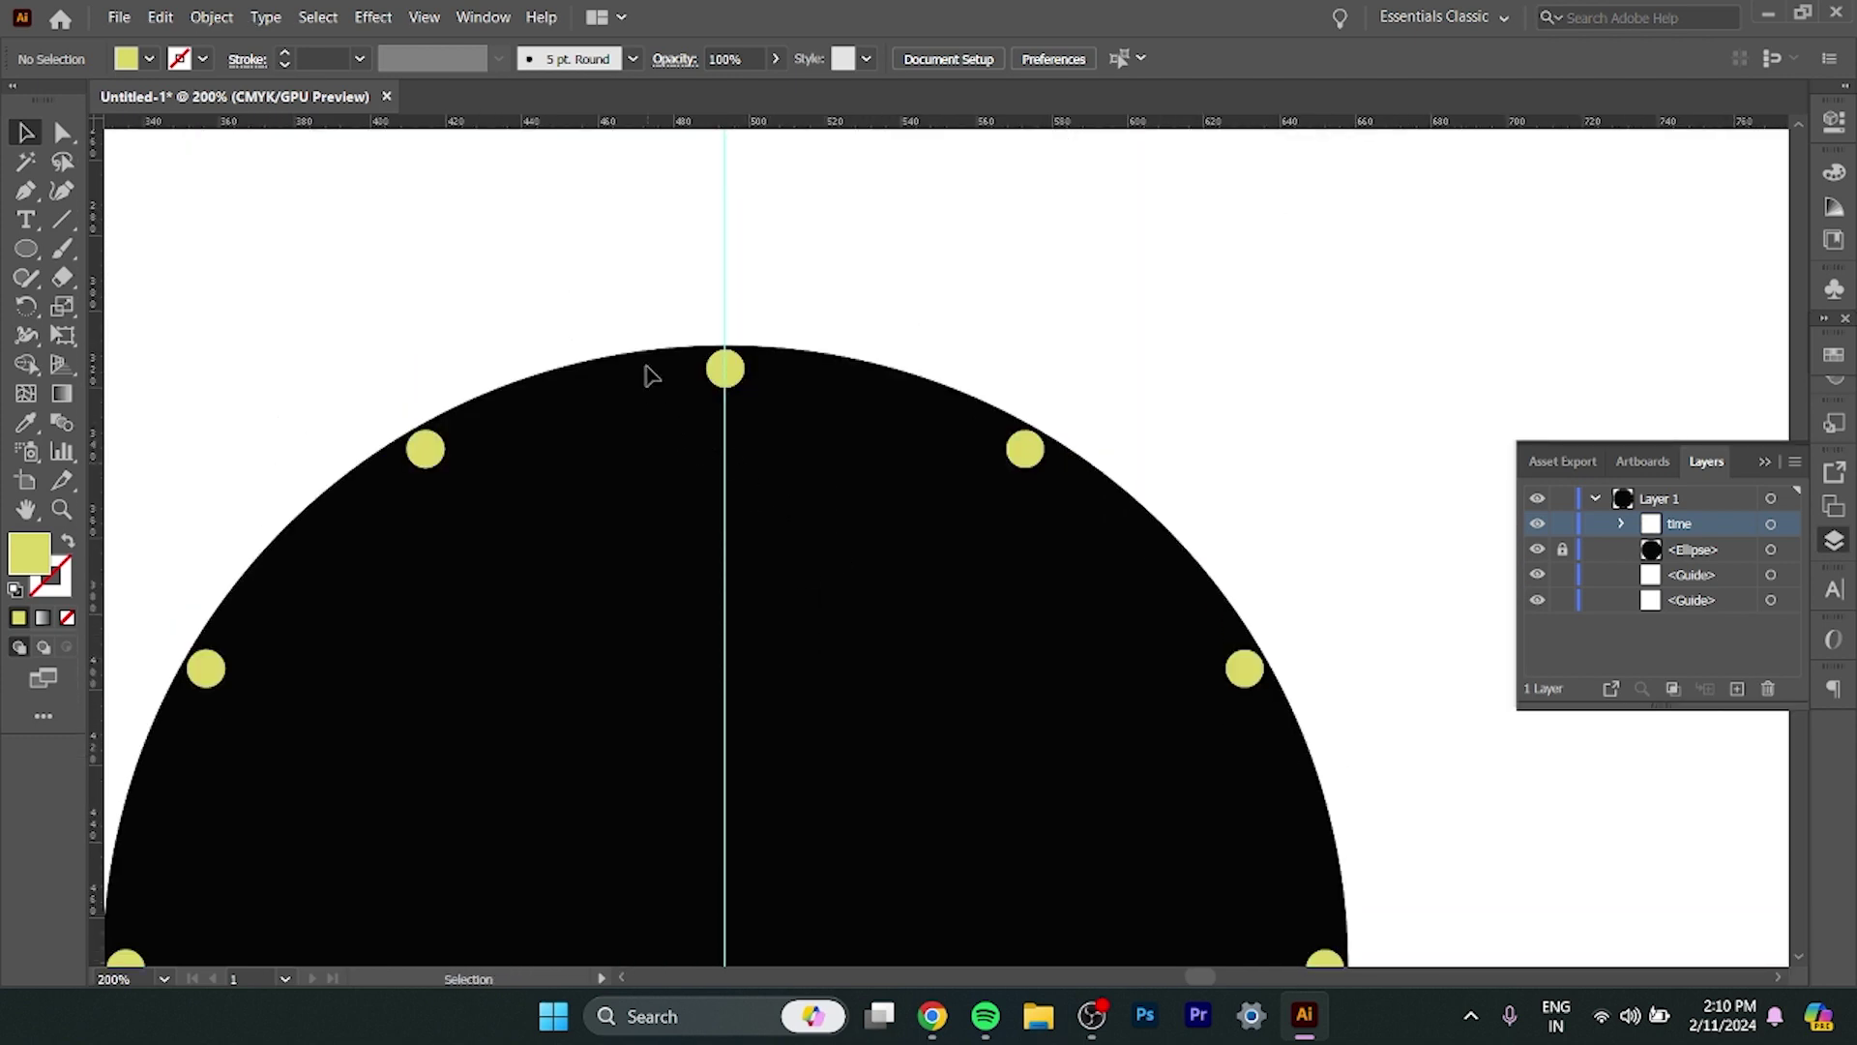
{"action": "left_click_drag", "start_coordinate": [26, 249], "coordinate": [131, 249]}
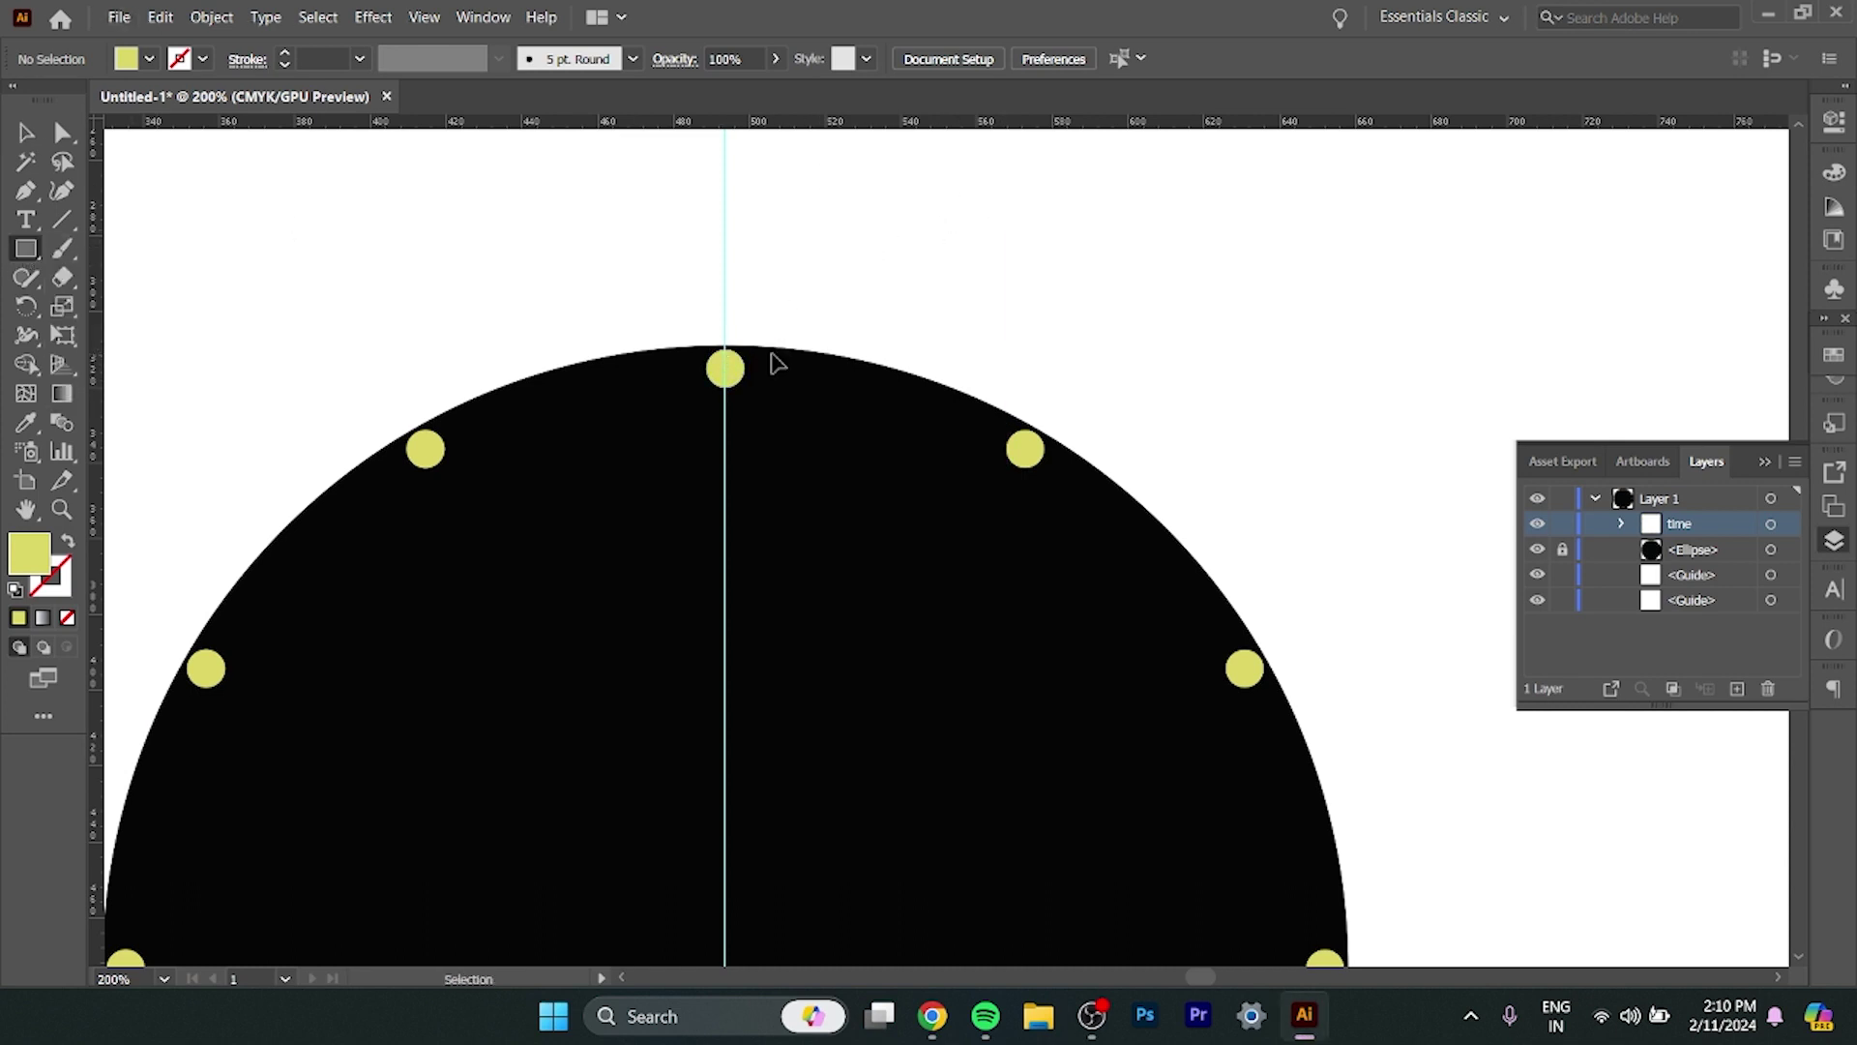
{"action": "scroll", "coordinate": [772, 354], "scroll_direction": "up", "scroll_amount": 2}
Draw a thin vertical bar over the top dot filled light grey C6C5C1.
{"action": "scroll", "coordinate": [772, 354], "scroll_direction": "up", "scroll_amount": 1}
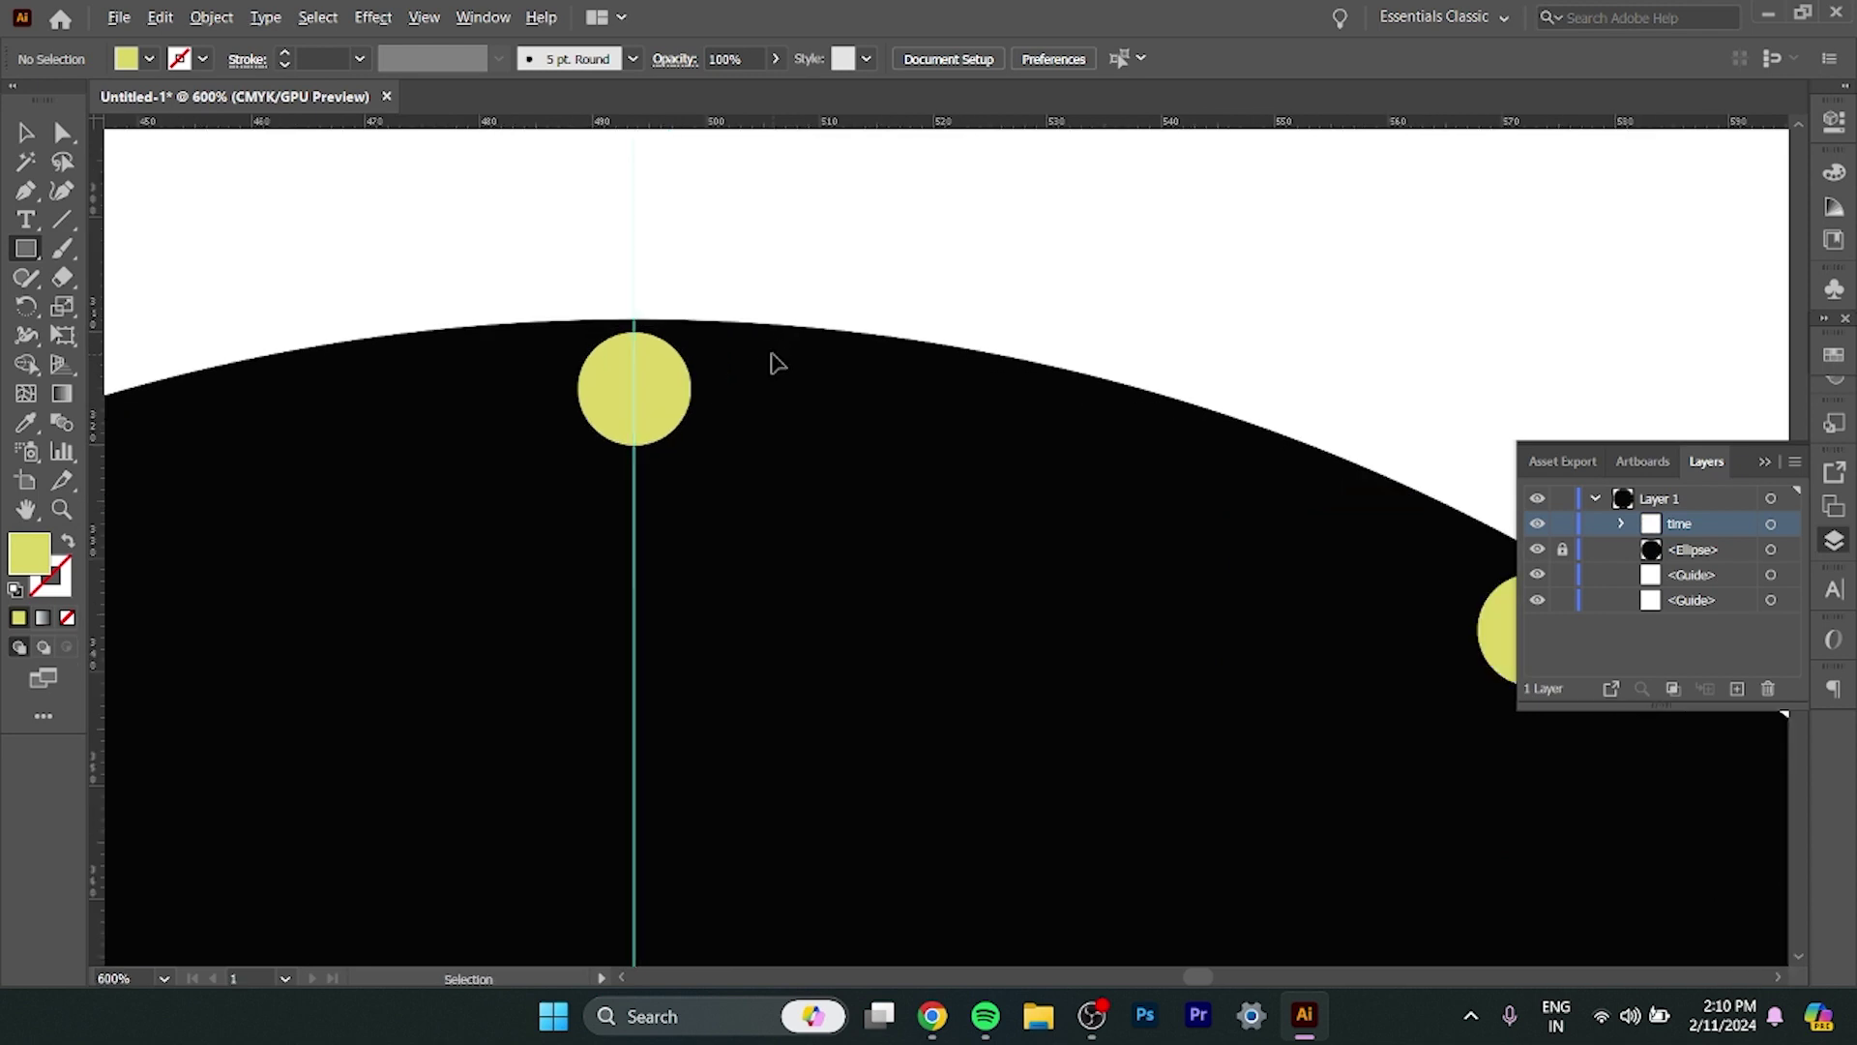
{"action": "mouse_move", "coordinate": [748, 476]}
{"action": "left_mouse_down"}
{"action": "mouse_move", "coordinate": [829, 481]}
{"action": "mouse_move", "coordinate": [887, 448]}
{"action": "left_mouse_up"}
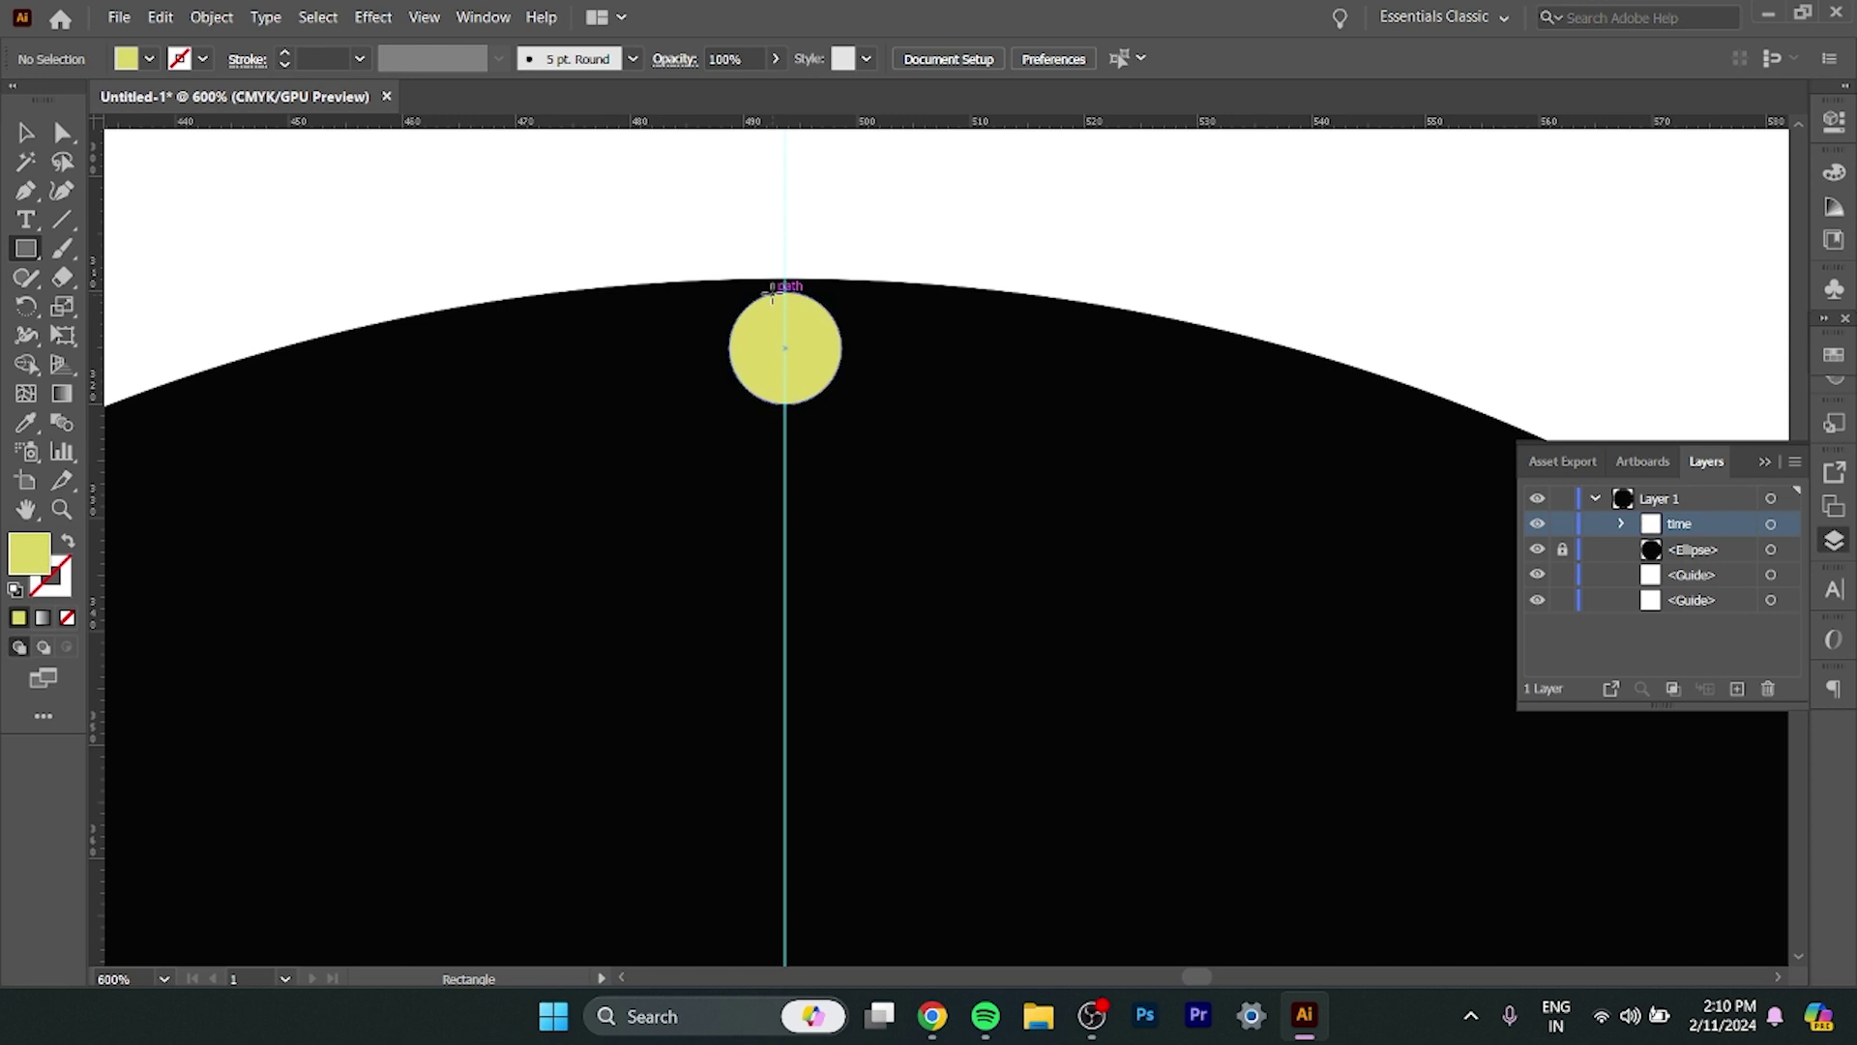
{"action": "left_click_drag", "start_coordinate": [773, 293], "coordinate": [795, 404]}
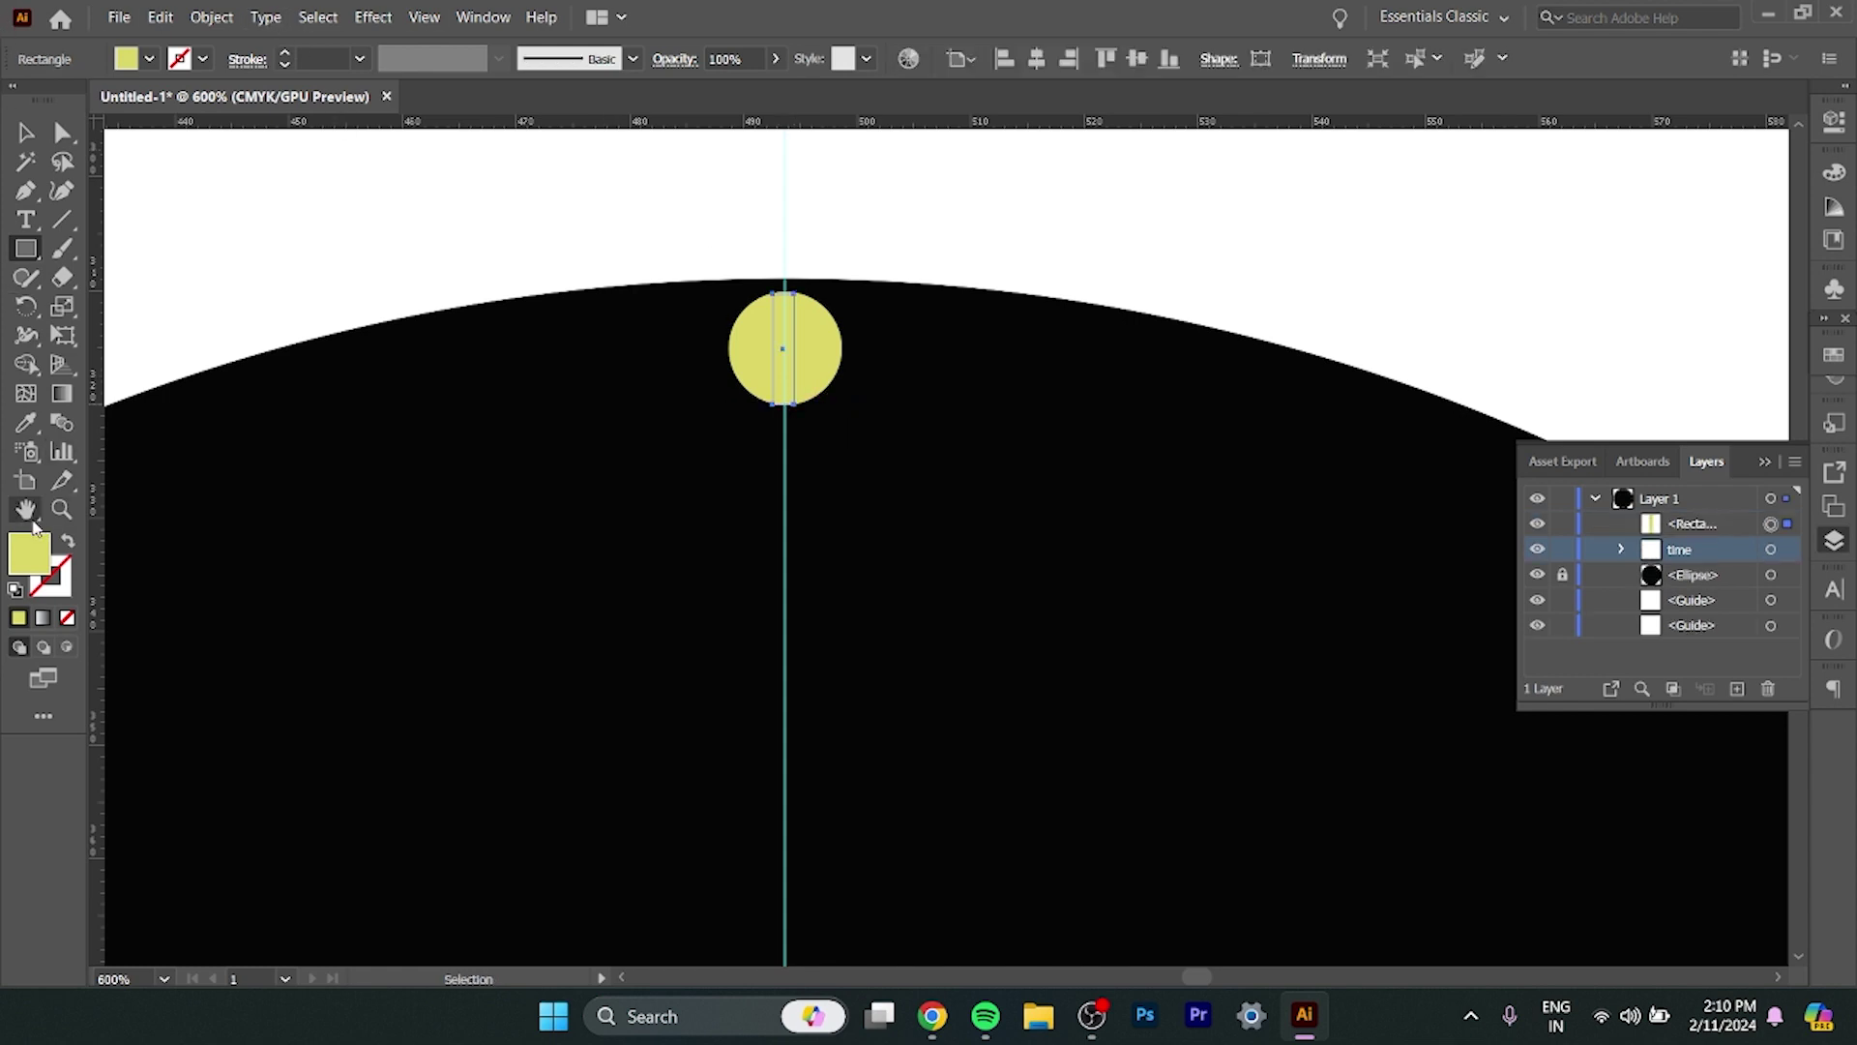
{"action": "double_click", "coordinate": [38, 557]}
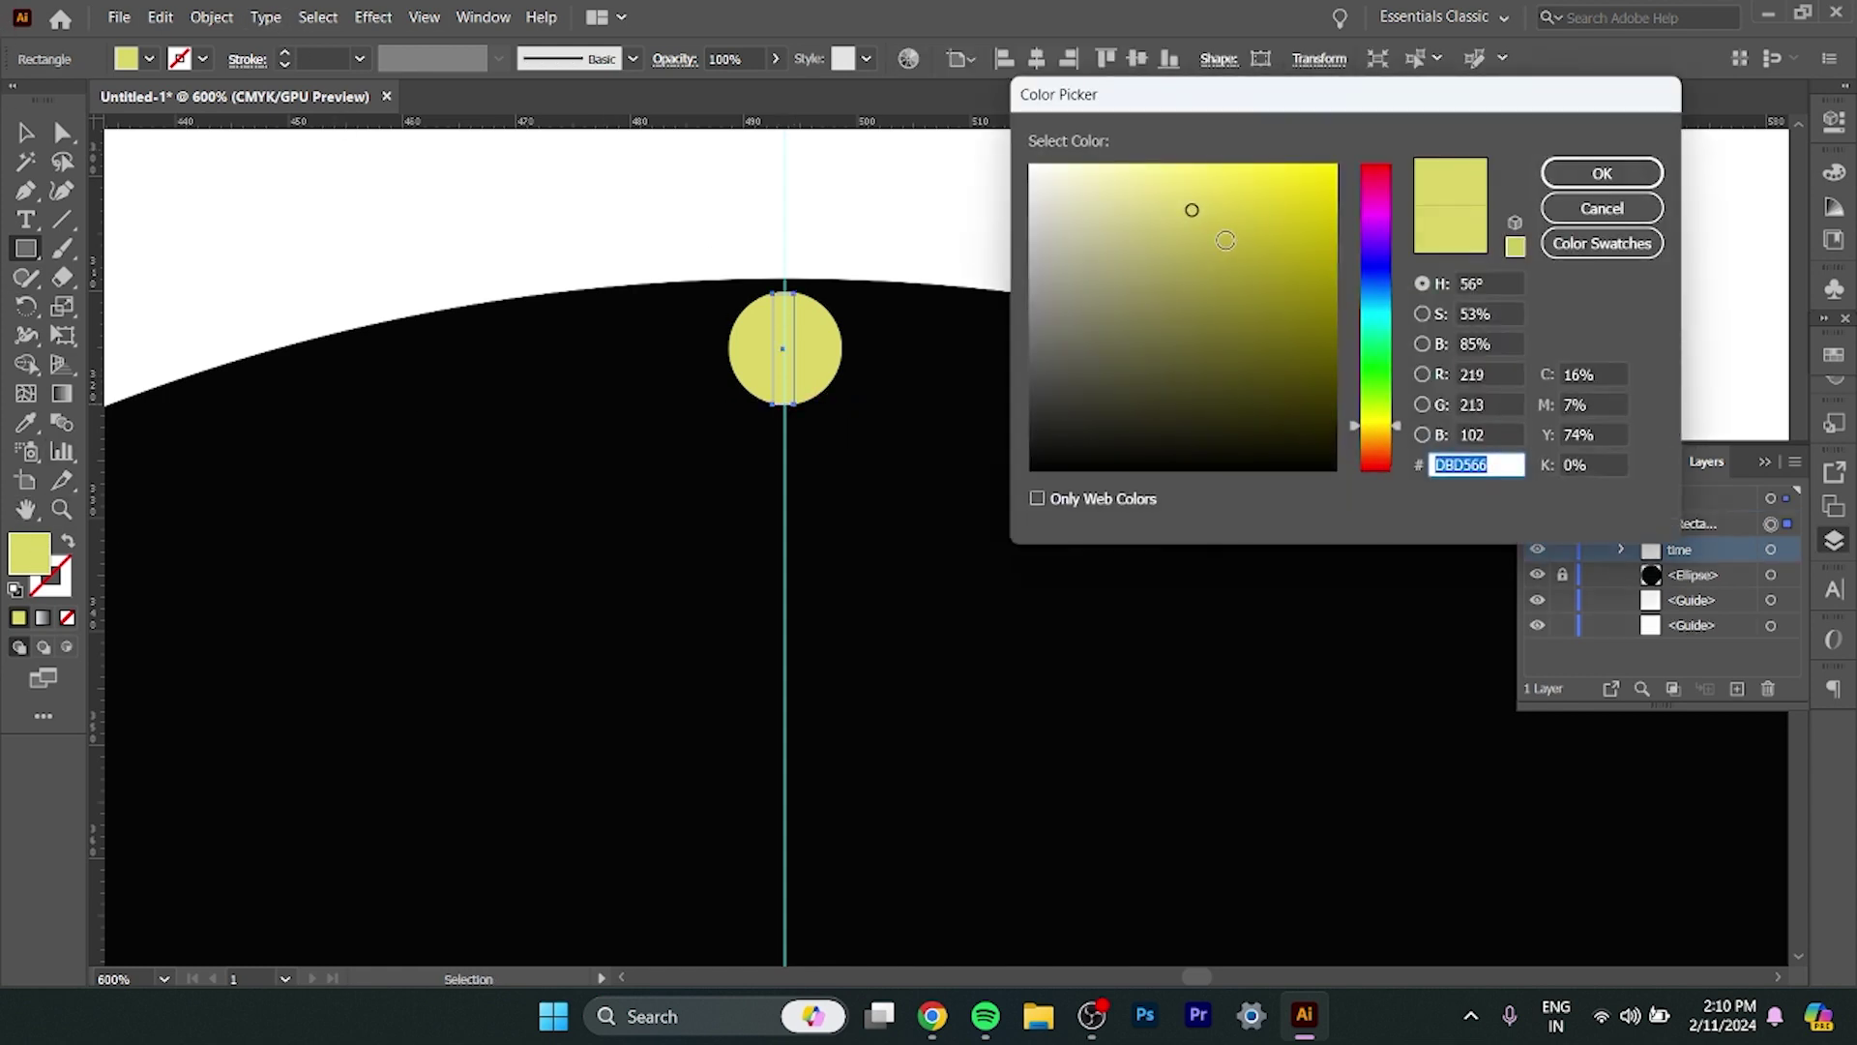
{"action": "left_click", "coordinate": [1042, 266]}
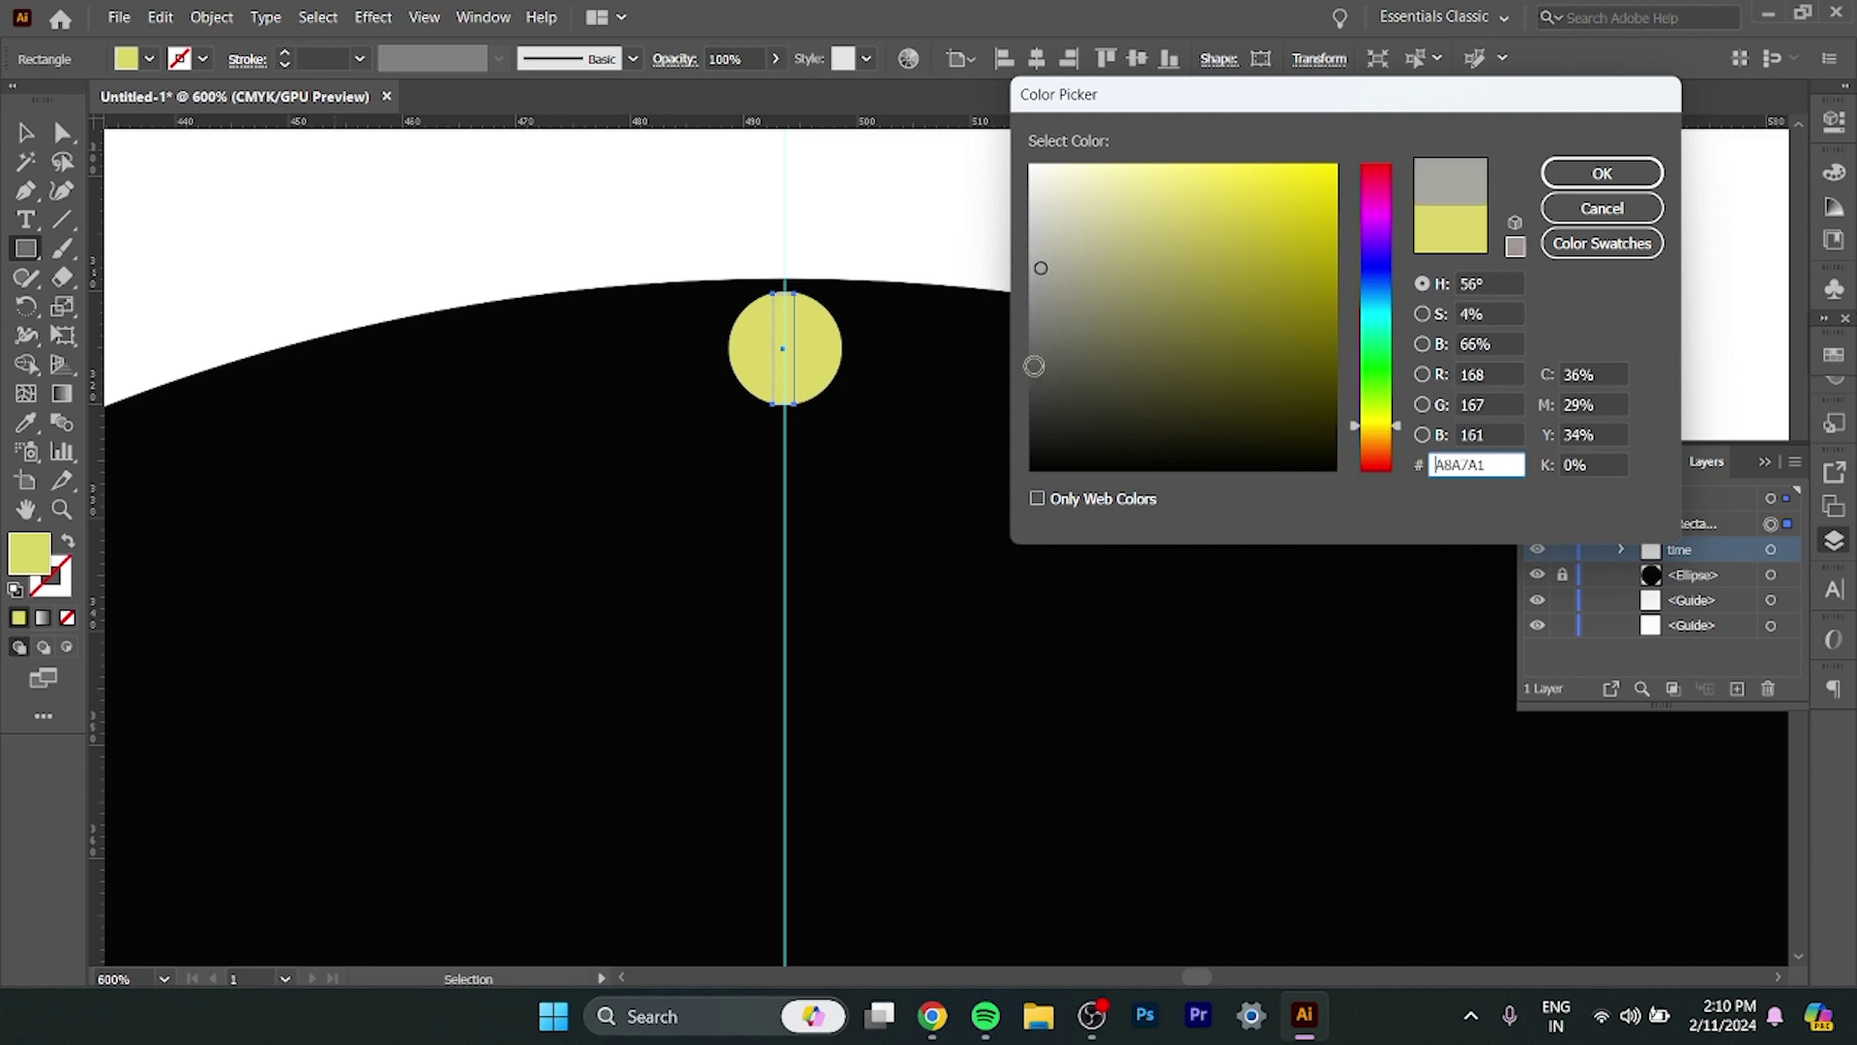
{"action": "left_click", "coordinate": [1040, 228]}
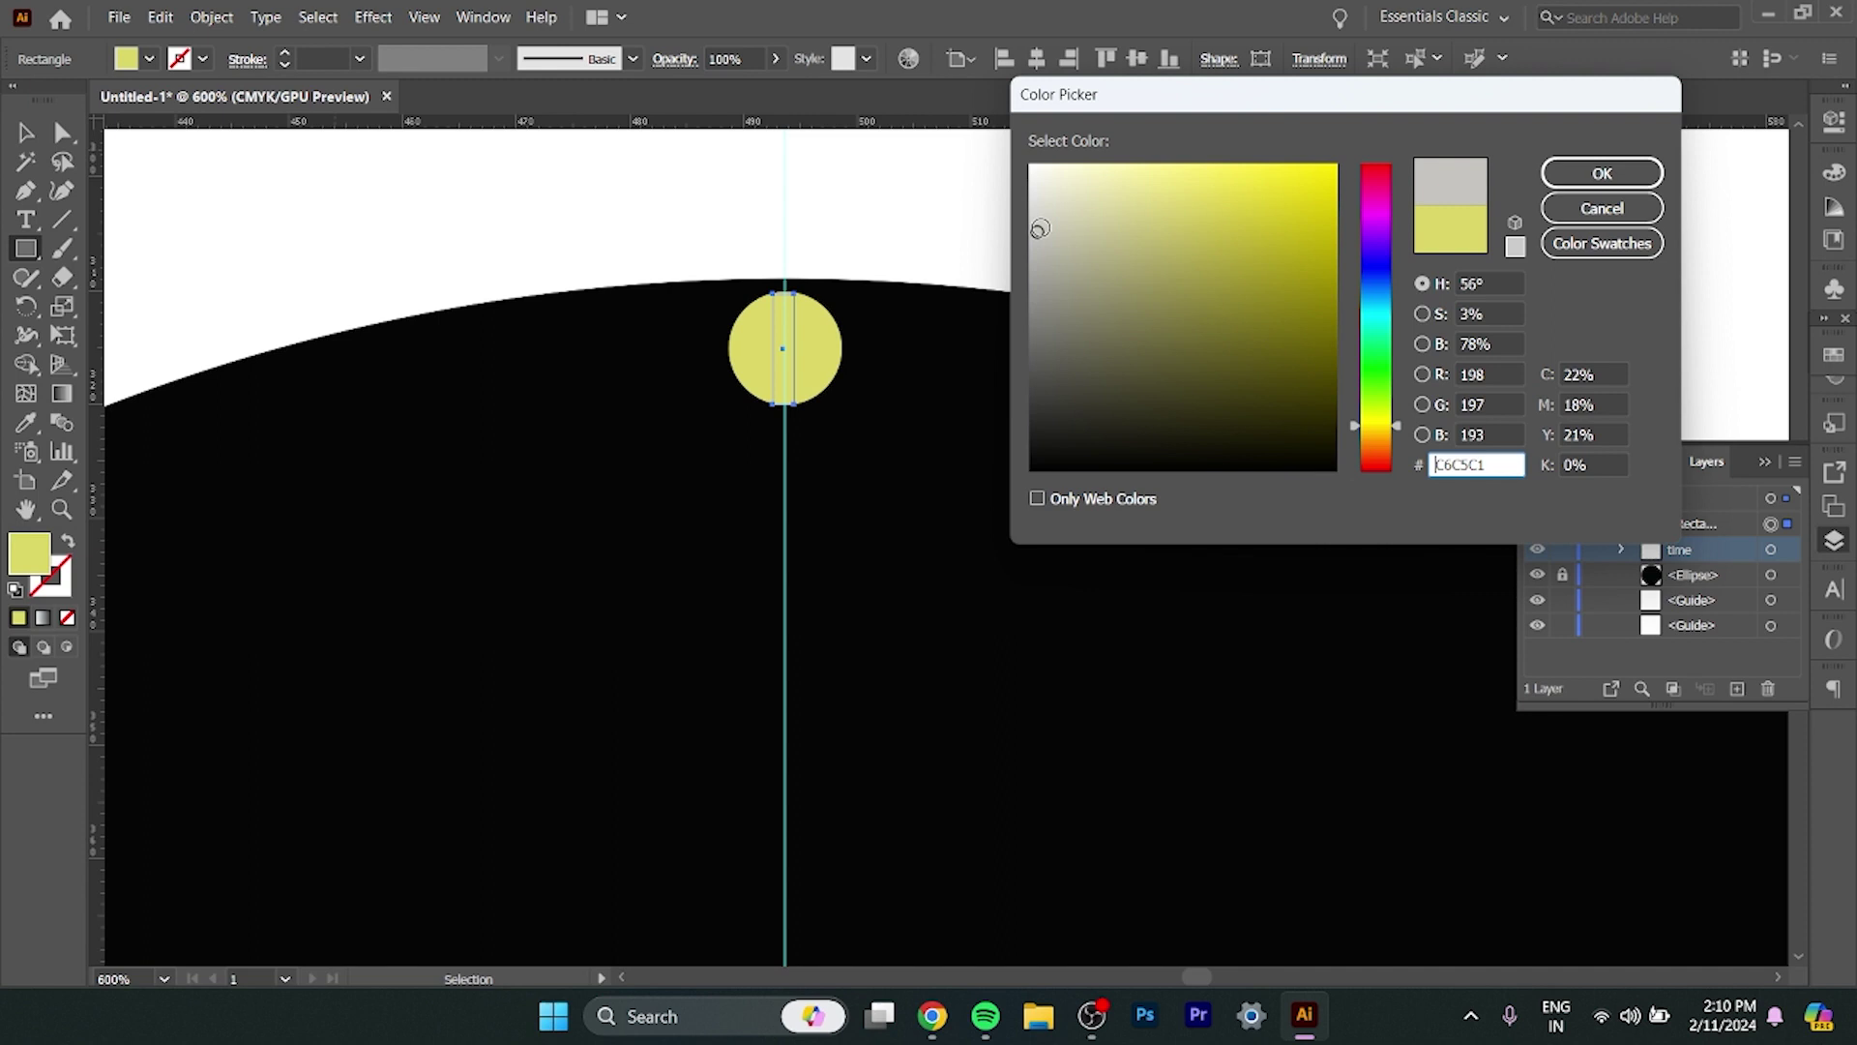
{"action": "left_click", "coordinate": [1655, 170]}
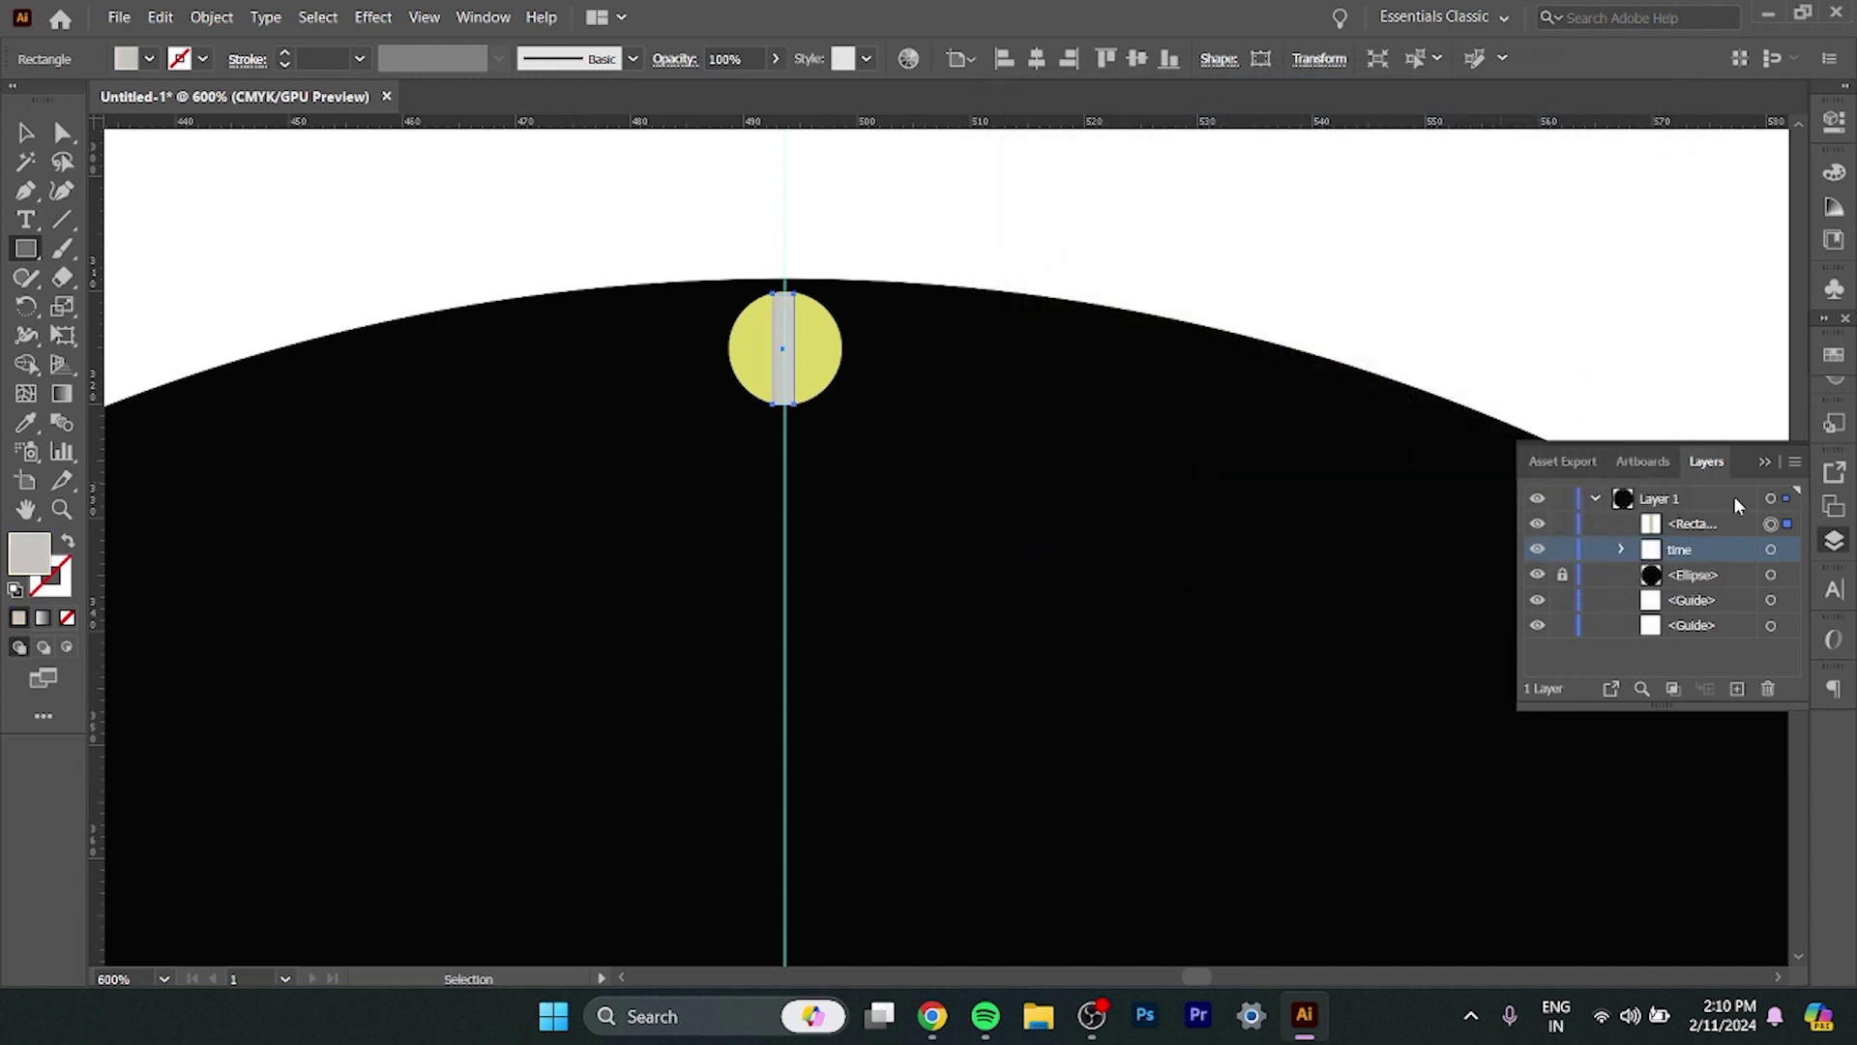
Select the grey bar and set the rotation pivot at the clock centre.
{"action": "left_click", "coordinate": [1693, 525]}
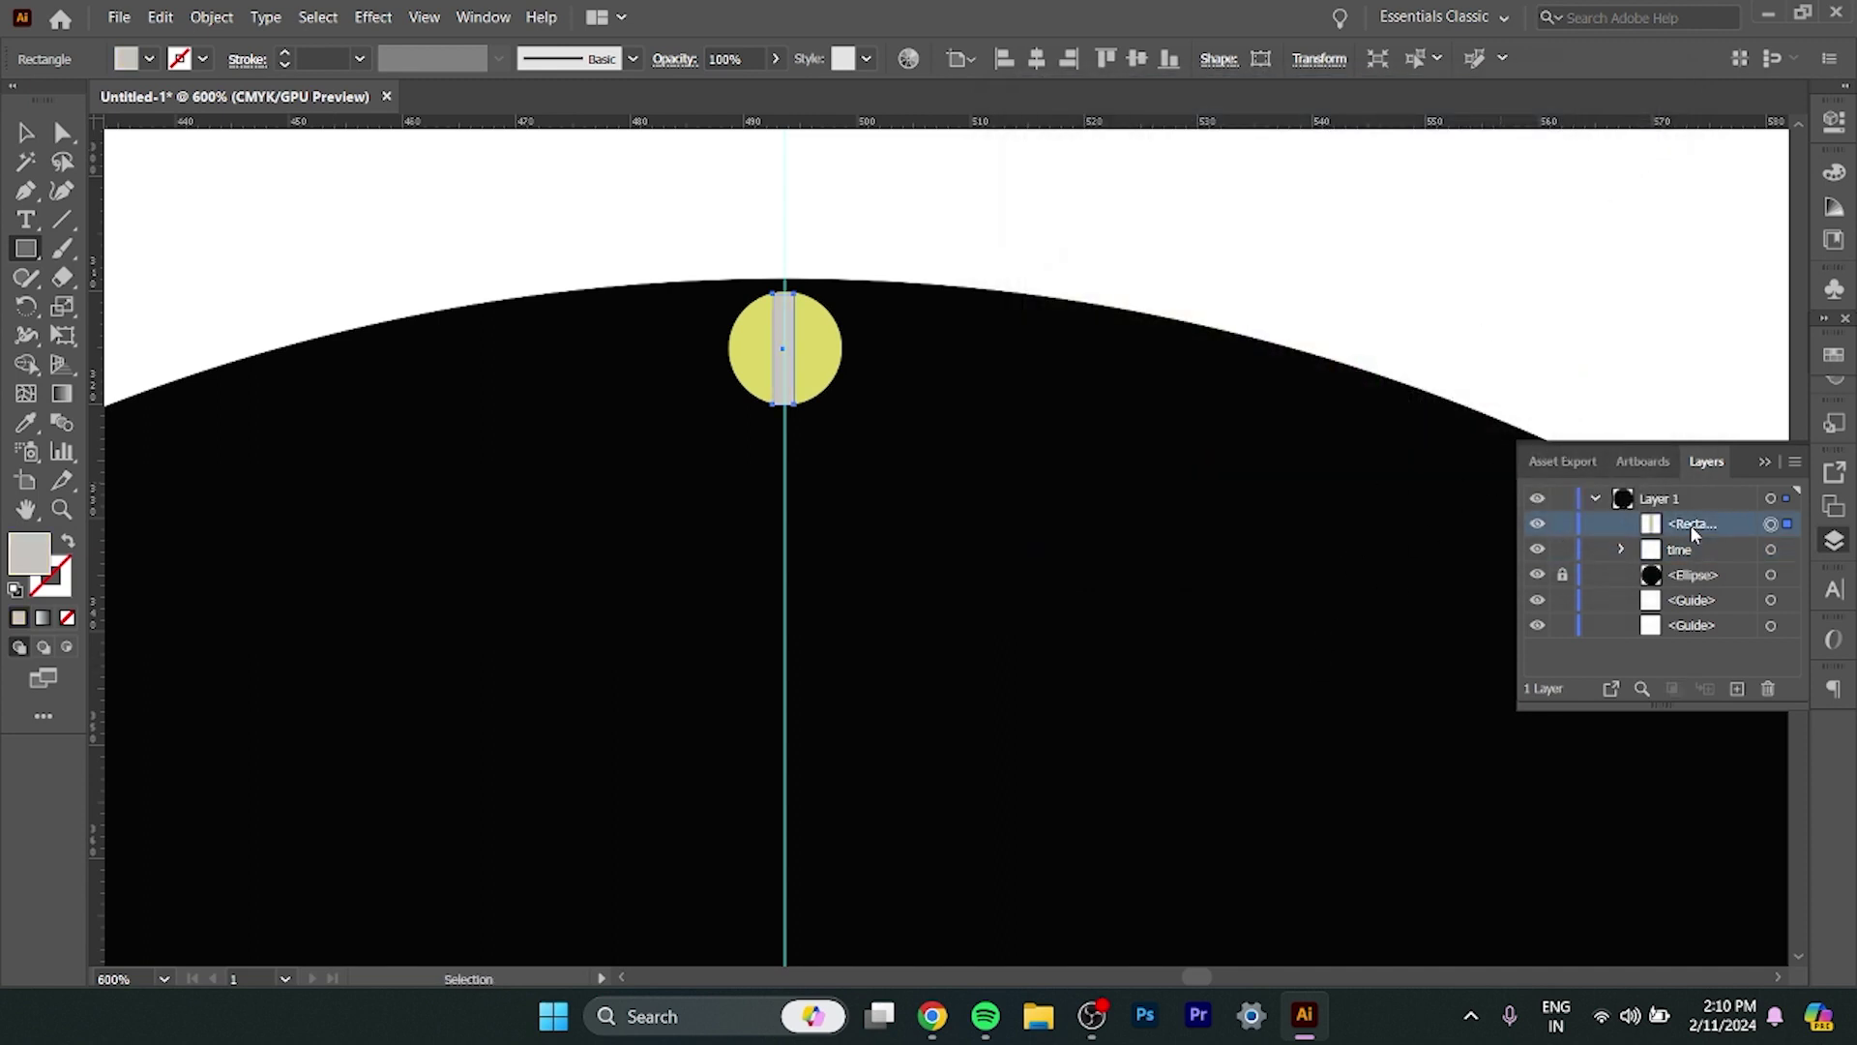
{"action": "left_click", "coordinate": [25, 308]}
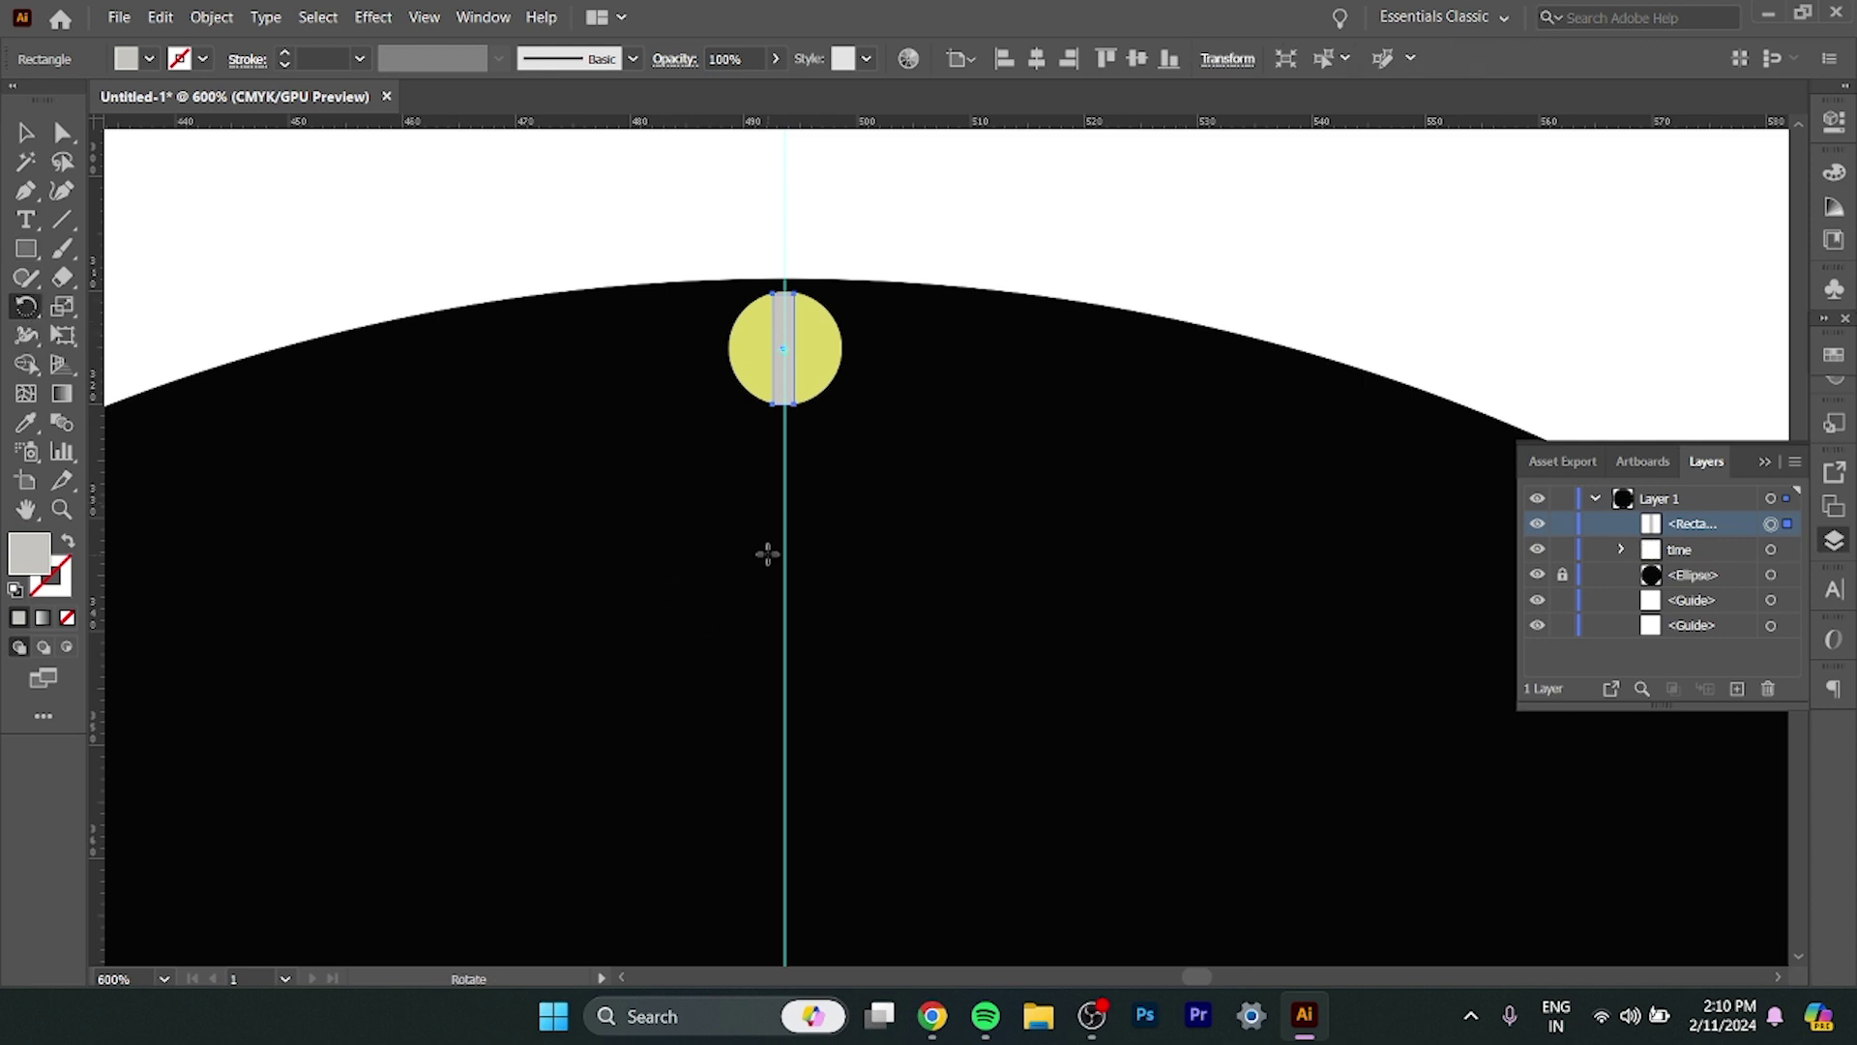
{"action": "scroll", "coordinate": [767, 552], "scroll_direction": "down", "scroll_amount": 5}
{"action": "scroll", "coordinate": [767, 551], "scroll_direction": "down", "scroll_amount": 3}
{"action": "scroll", "coordinate": [767, 551], "scroll_direction": "down", "scroll_amount": 3}
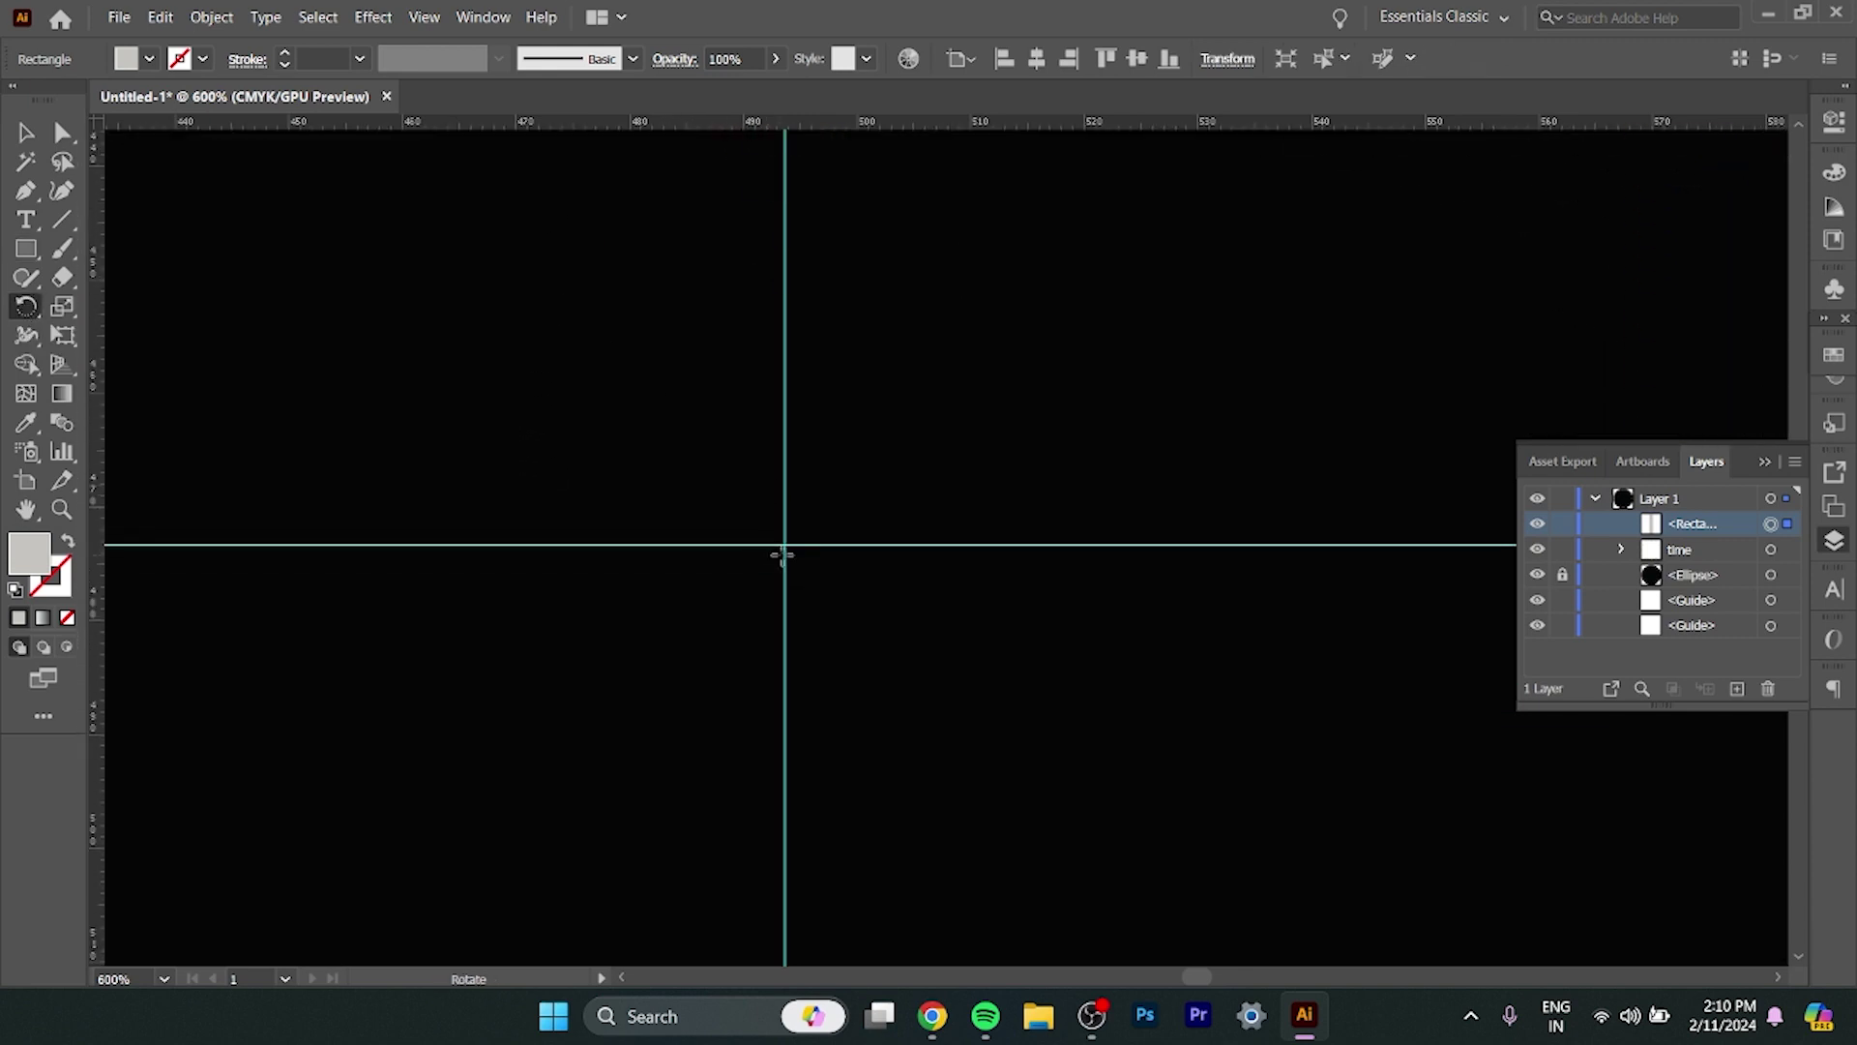
{"action": "left_click", "coordinate": [786, 546], "text": "alt"}
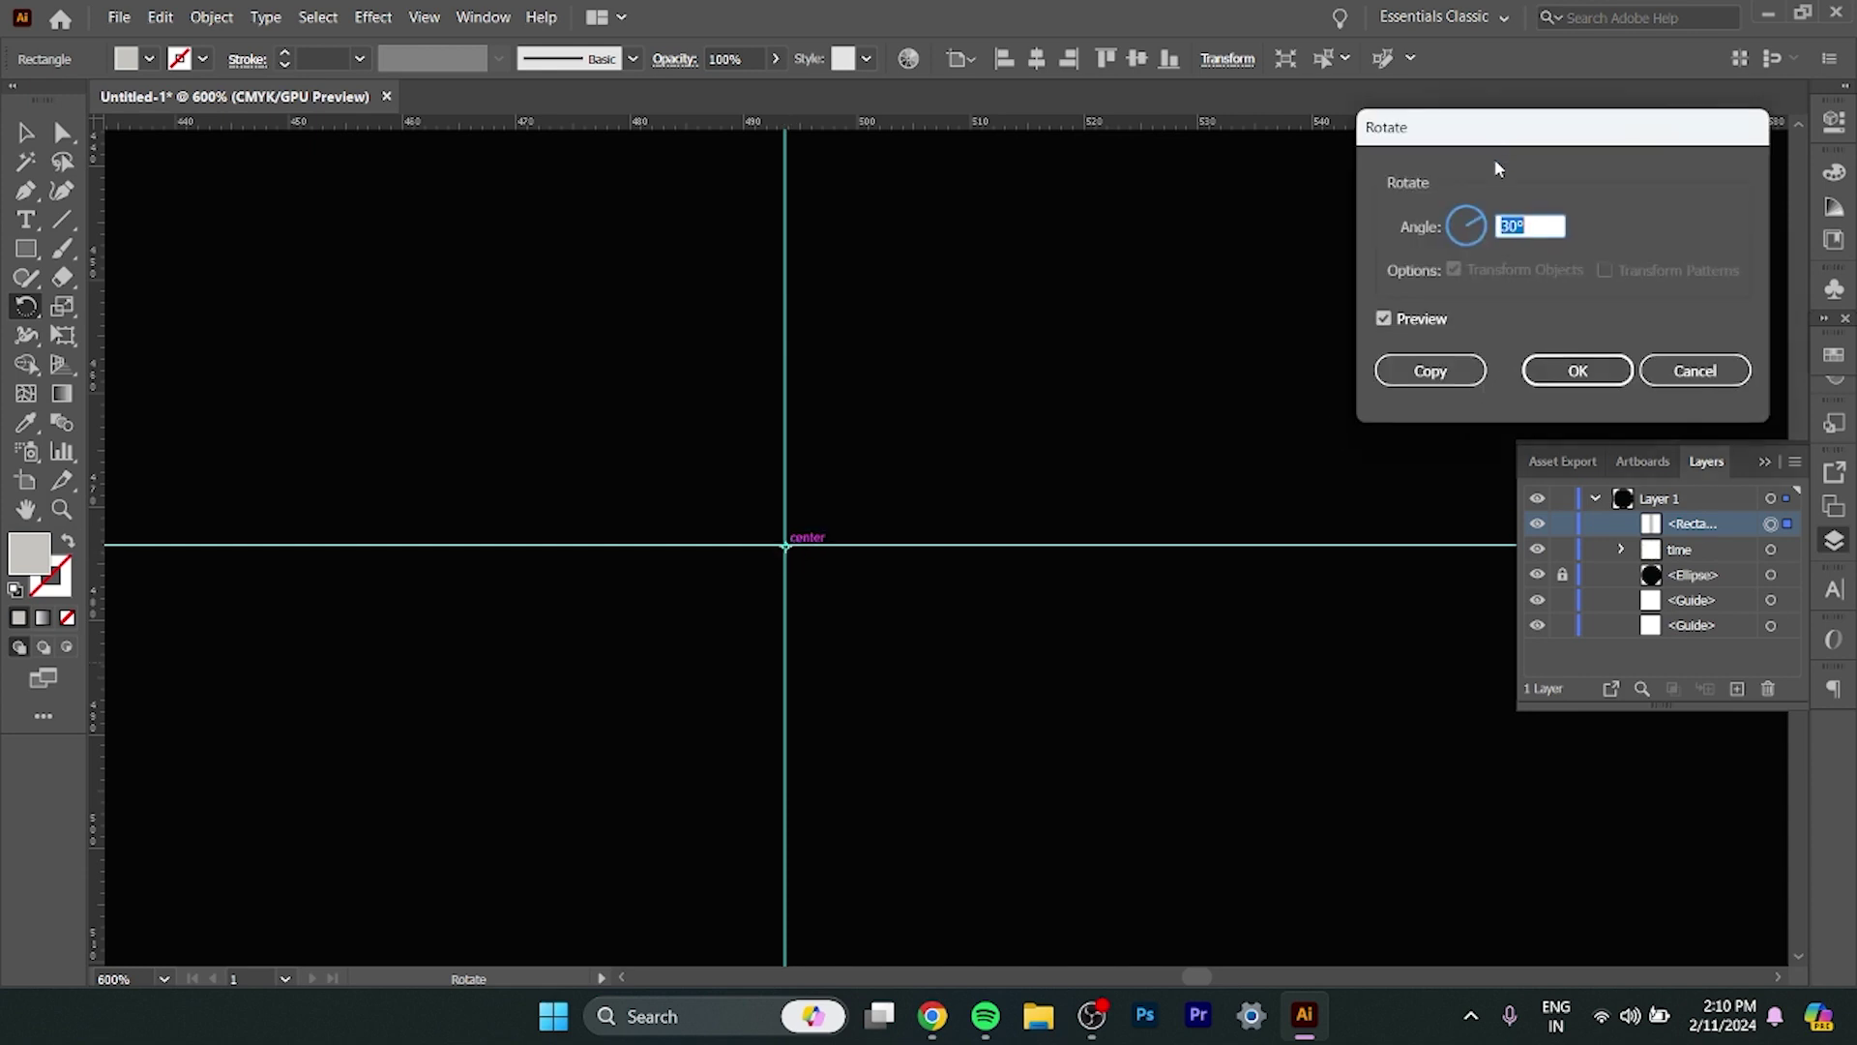
Make a copy of the bar rotated 6° around the centre.
{"action": "key", "text": "BackSpace"}
{"action": "type", "text": "6"}
{"action": "left_click", "coordinate": [1441, 372]}
{"action": "scroll", "coordinate": [997, 406], "scroll_direction": "up", "scroll_amount": 3}
{"action": "scroll", "coordinate": [997, 407], "scroll_direction": "up", "scroll_amount": 2}
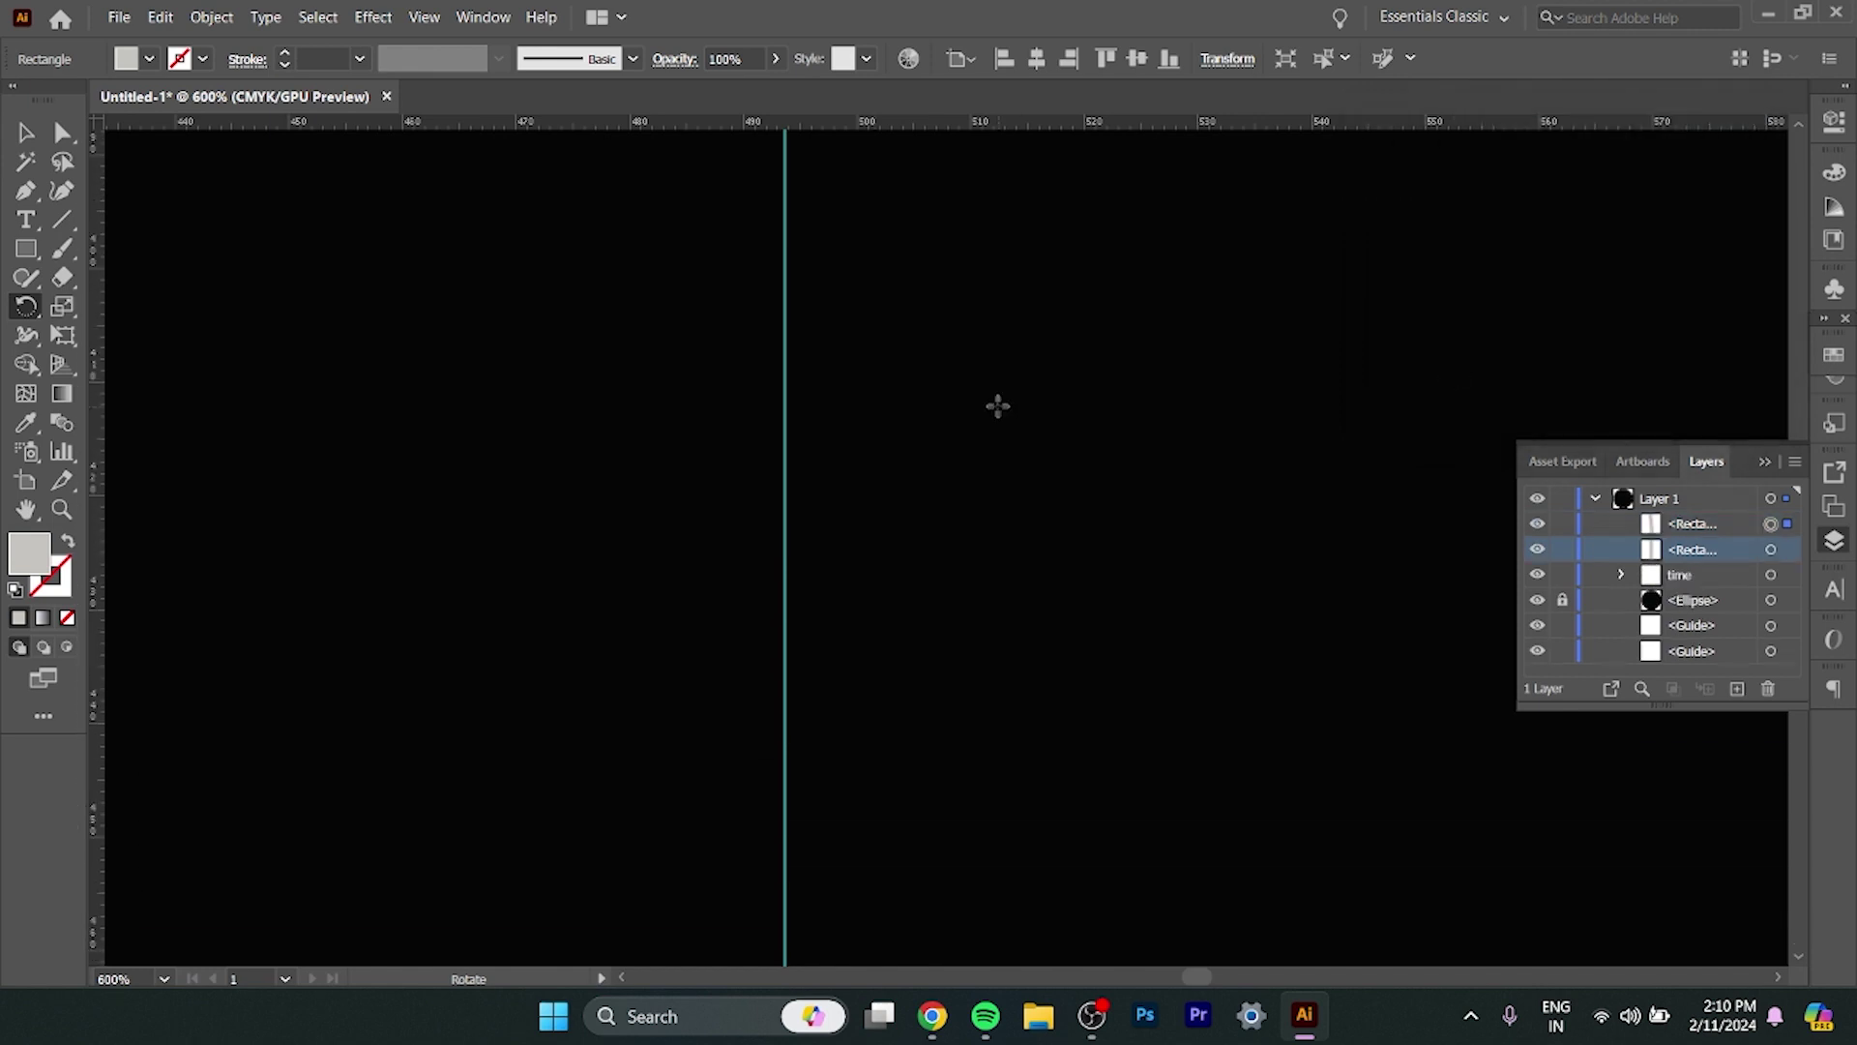
{"action": "scroll", "coordinate": [998, 407], "scroll_direction": "down", "scroll_amount": 3}
{"action": "scroll", "coordinate": [997, 402], "scroll_direction": "down", "scroll_amount": 2}
{"action": "scroll", "coordinate": [997, 394], "scroll_direction": "down", "scroll_amount": 2}
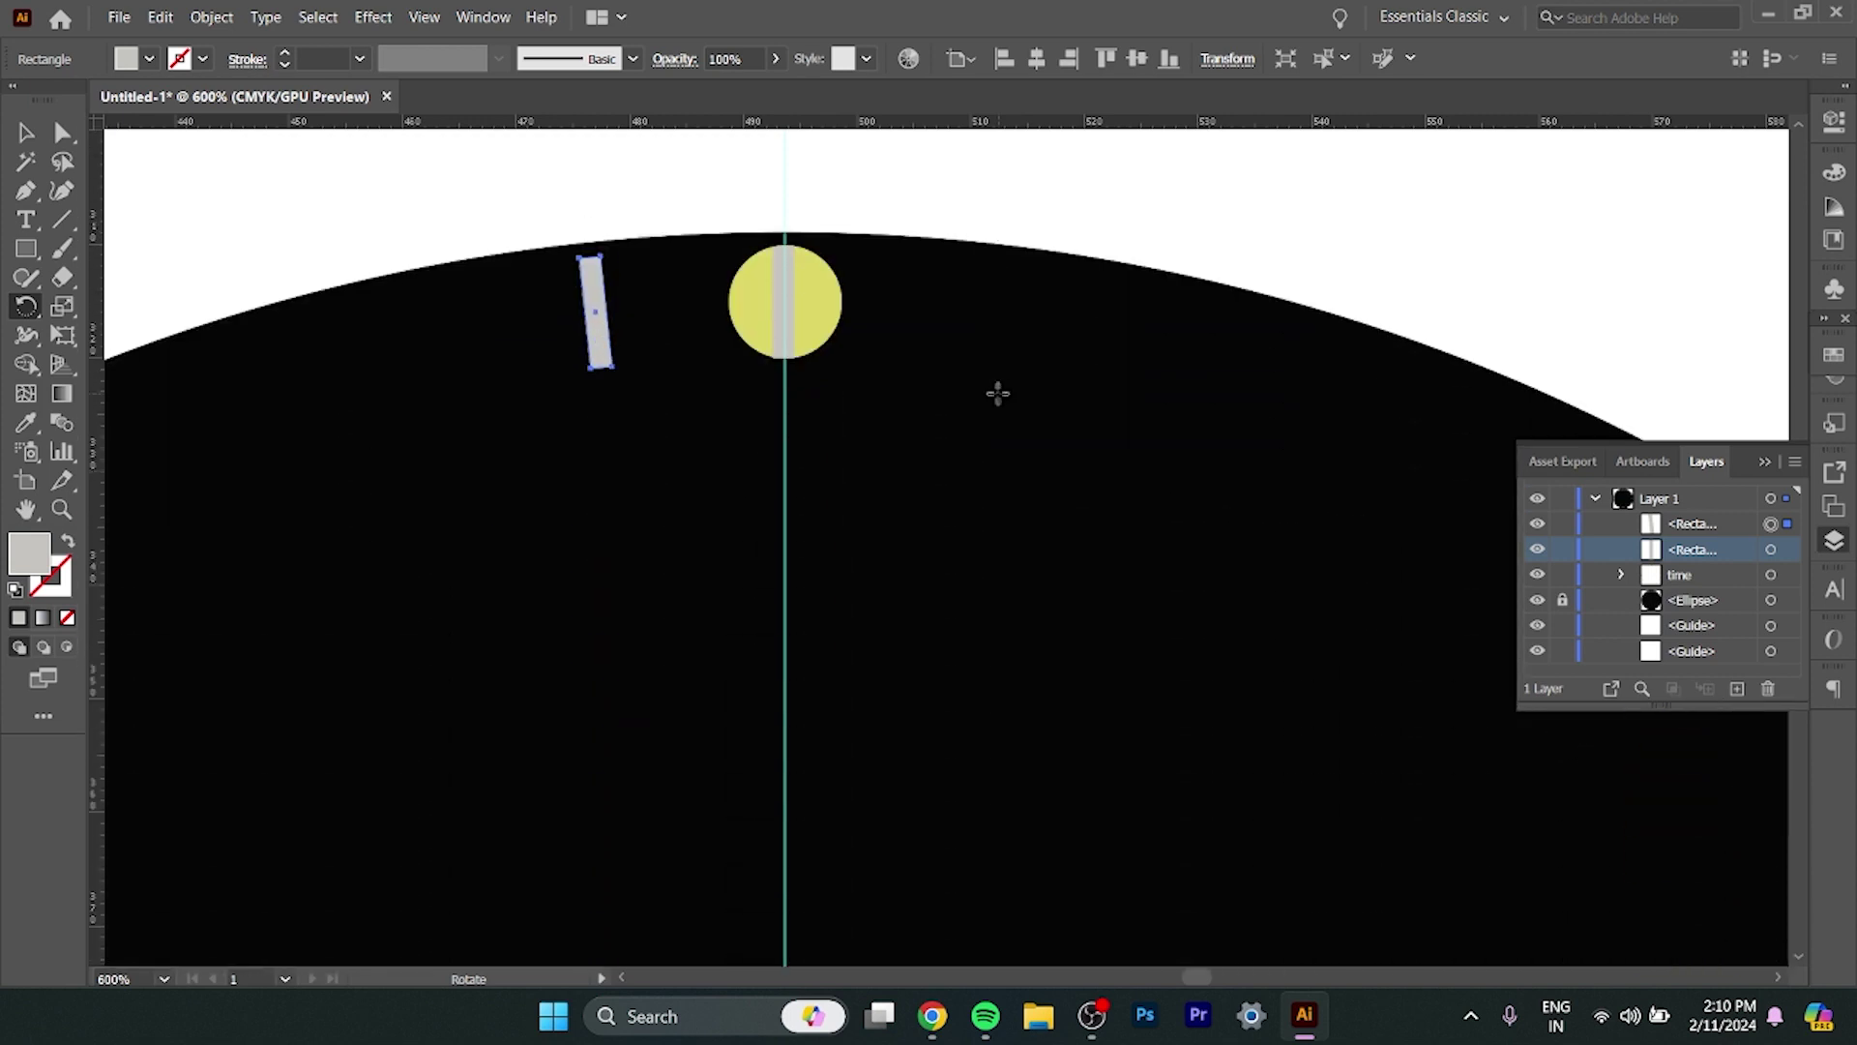
{"action": "scroll", "coordinate": [998, 393], "scroll_direction": "down", "scroll_amount": 2}
{"action": "scroll", "coordinate": [997, 394], "scroll_direction": "down", "scroll_amount": 3}
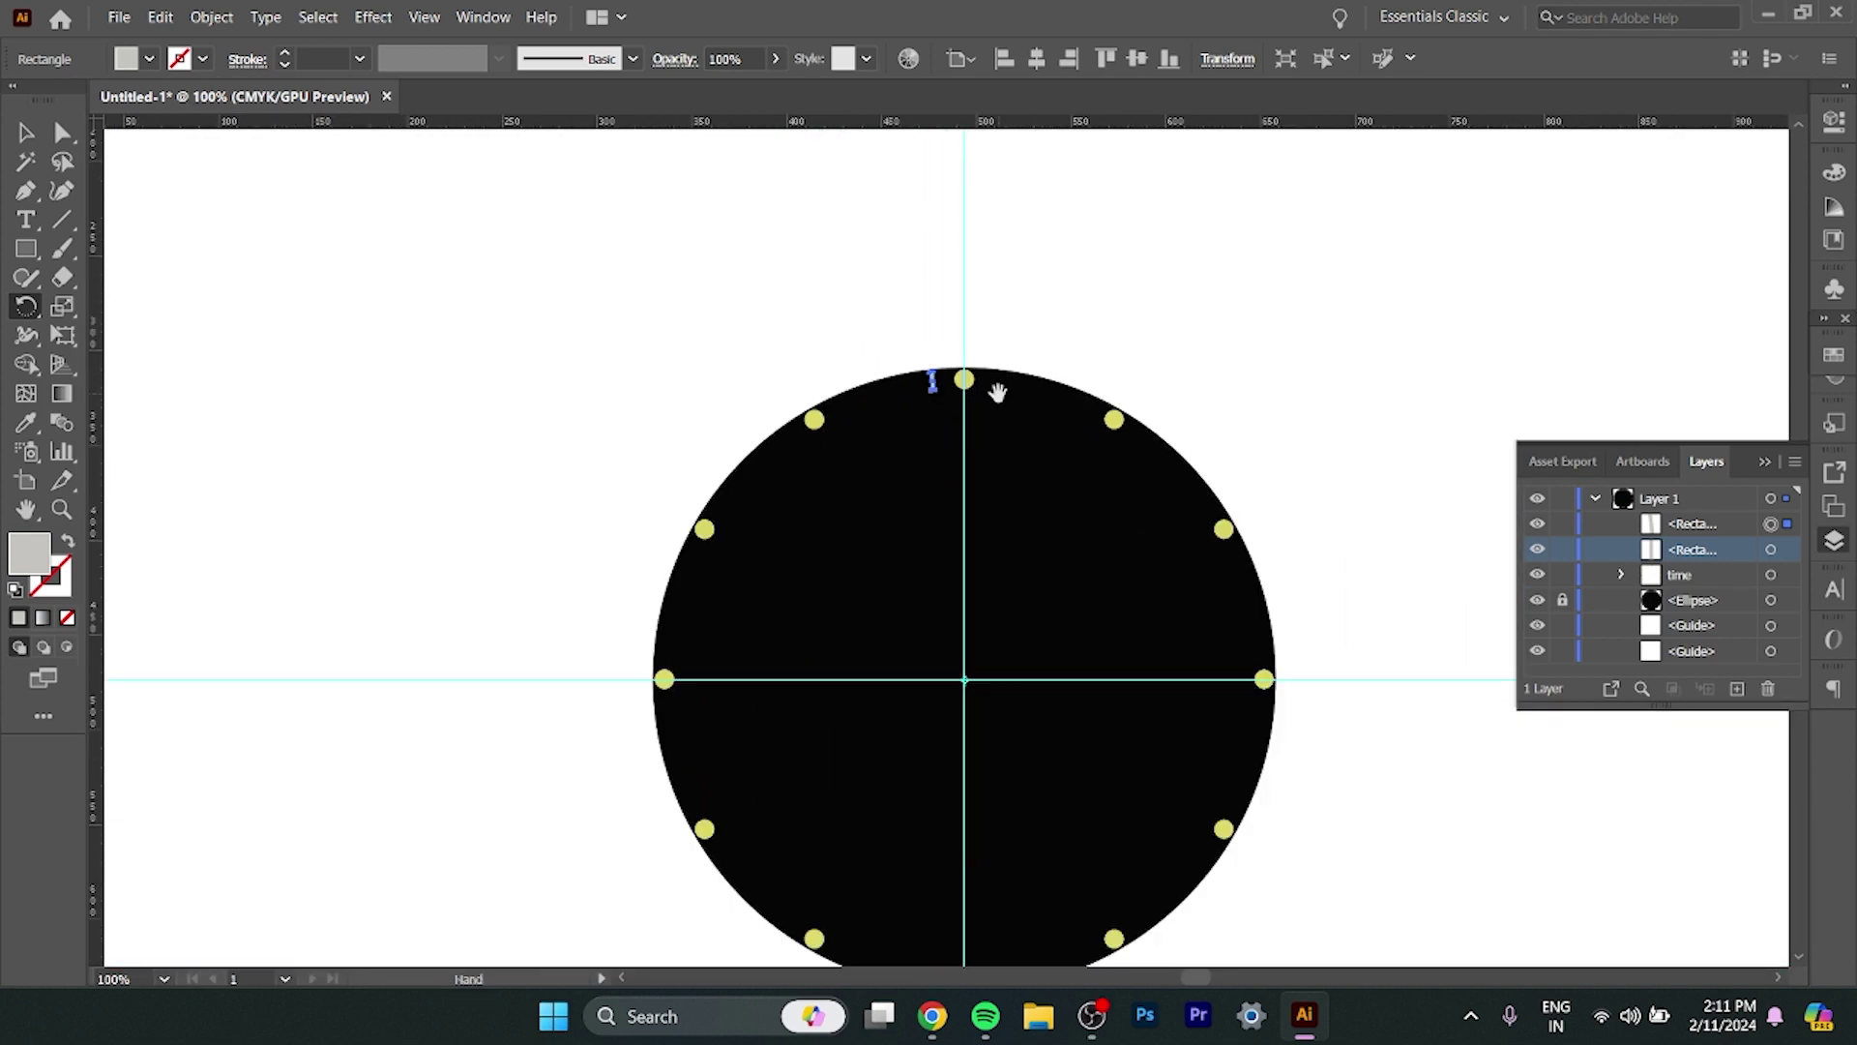
Repeat the 6° rotated copy with Ctrl+D until tick marks ring the whole rim.
{"action": "scroll", "coordinate": [1033, 585], "scroll_direction": "down", "scroll_amount": 5}
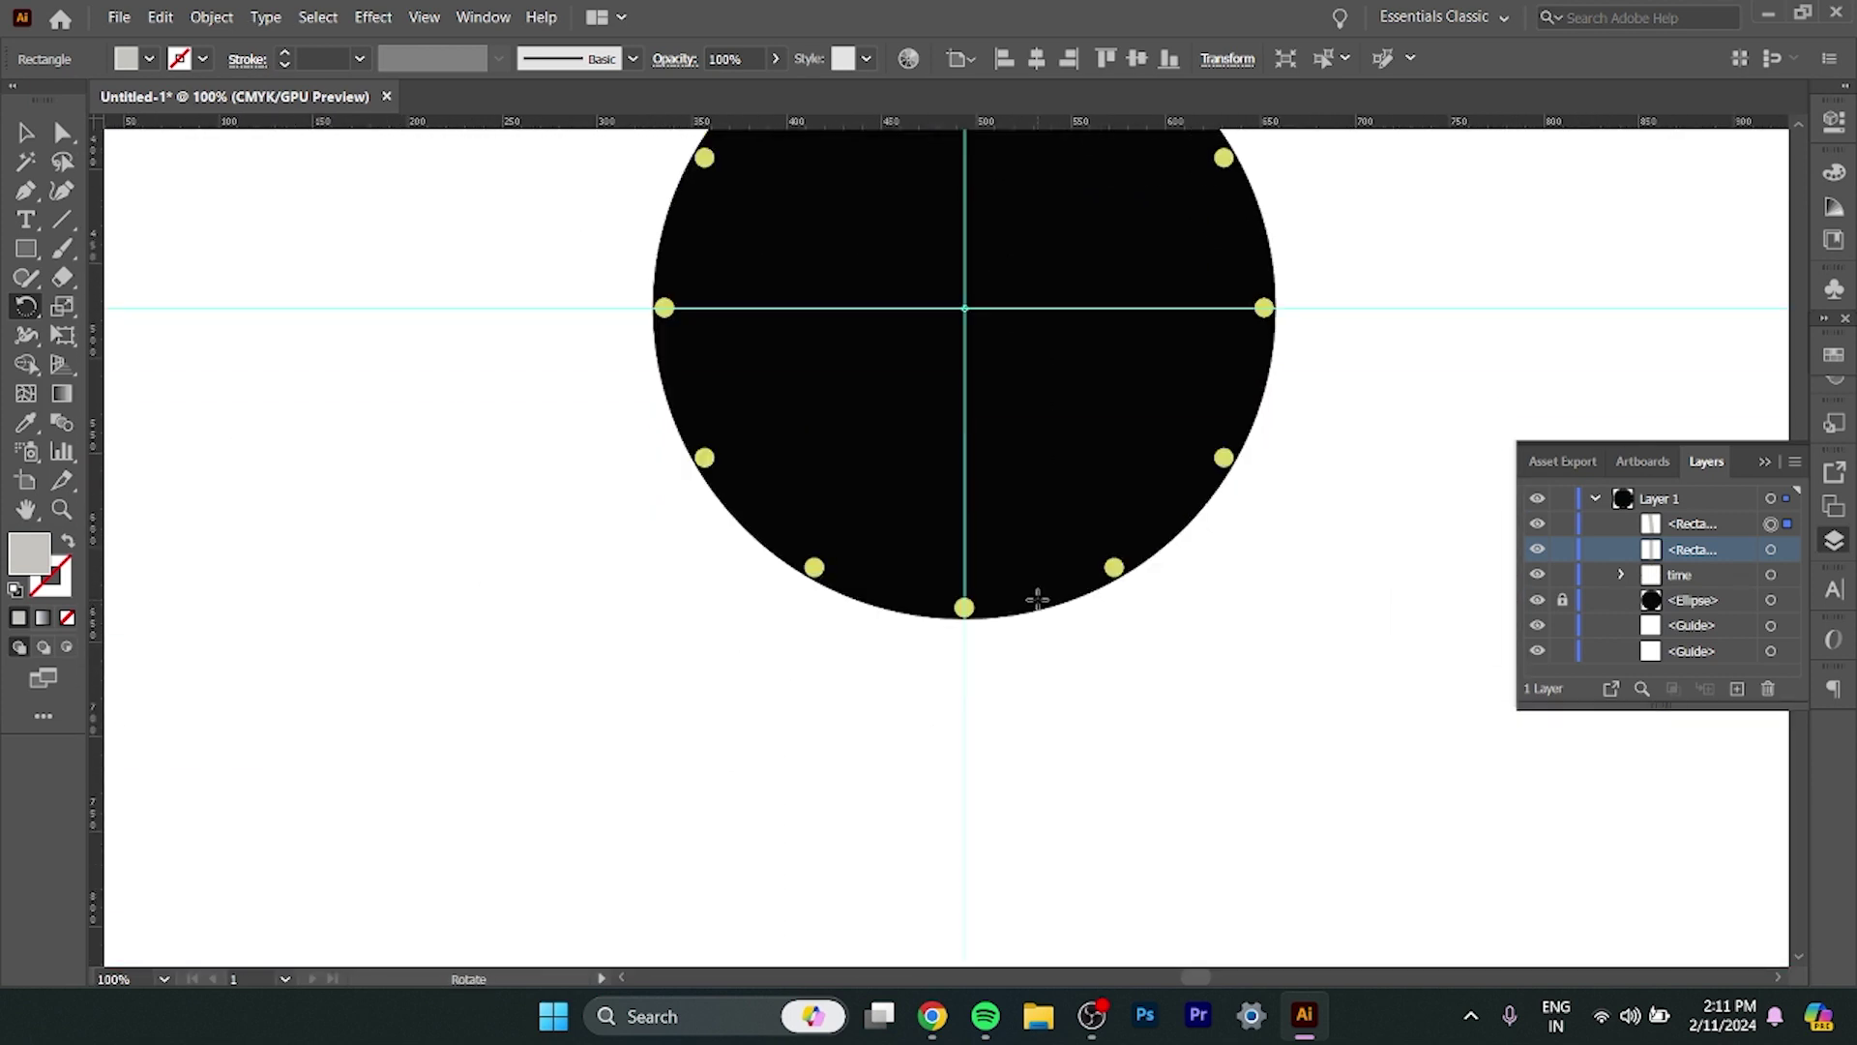
{"action": "scroll", "coordinate": [1036, 593], "scroll_direction": "up", "scroll_amount": 3}
{"action": "key", "text": "ctrl+d"}
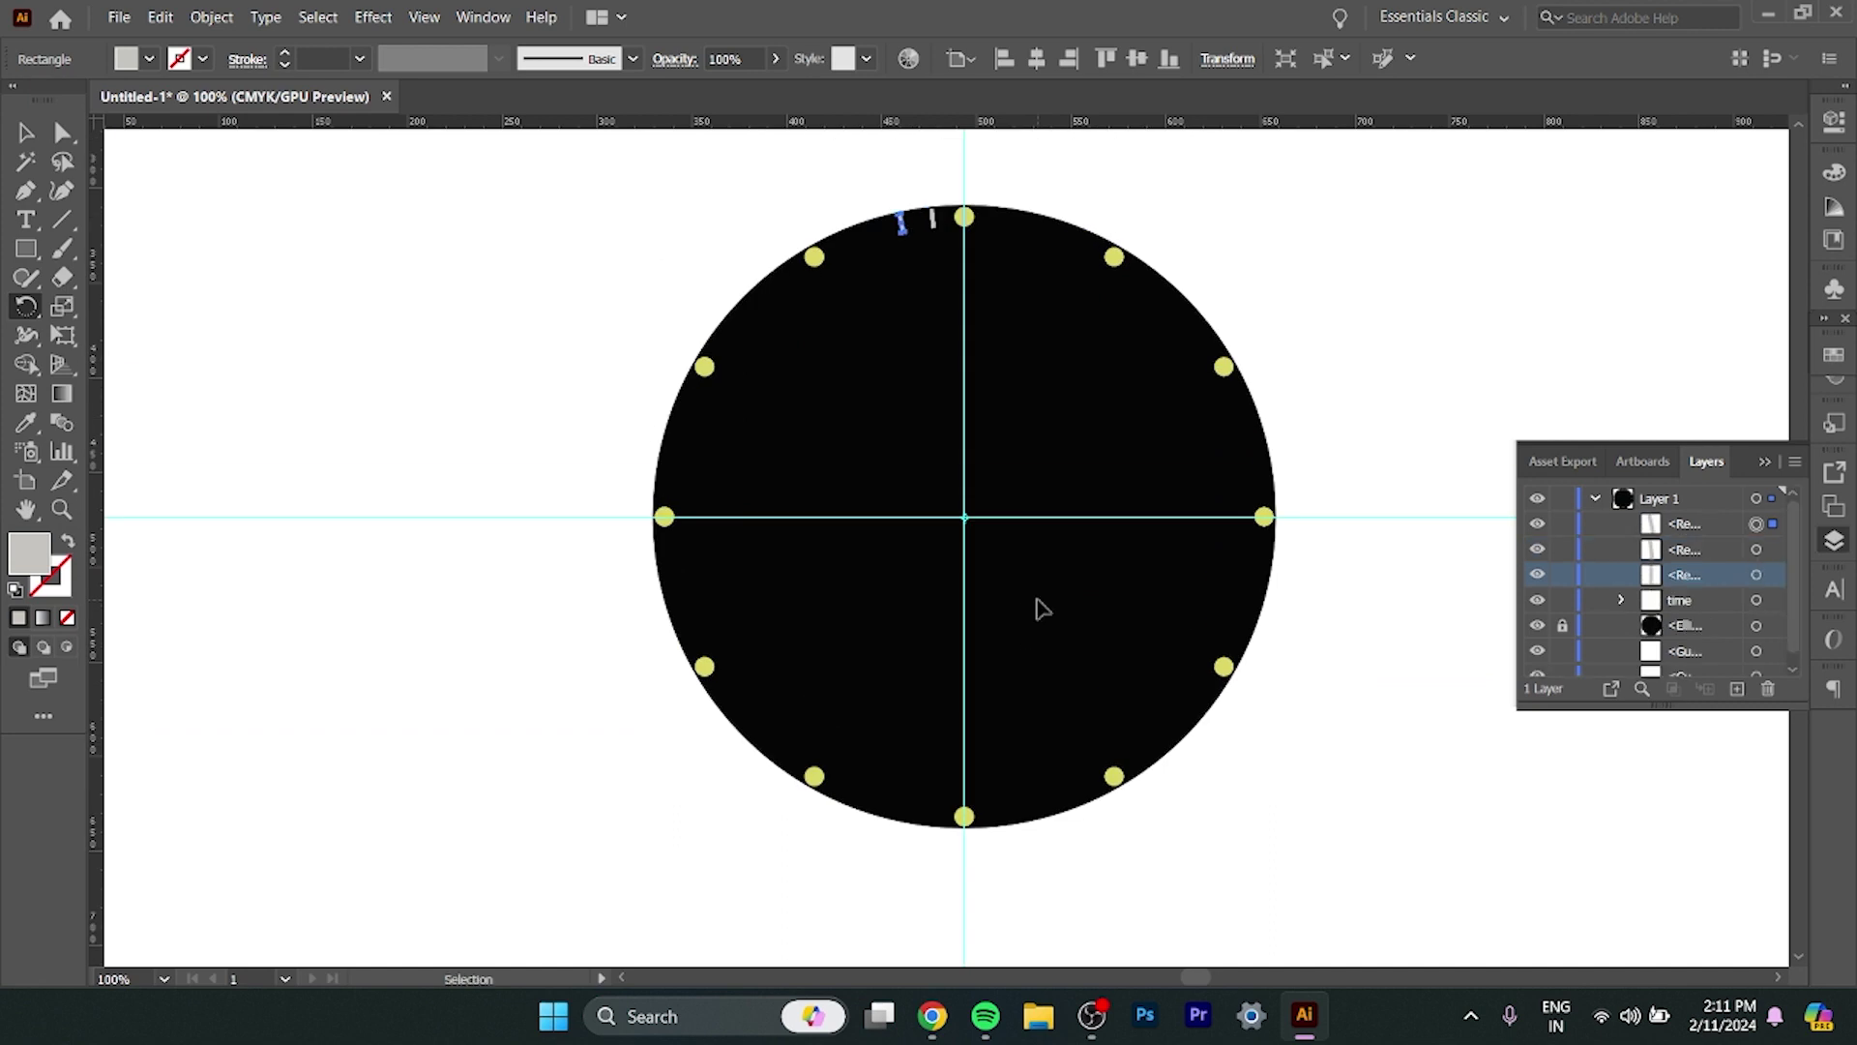
{"action": "key", "text": "ctrl+d"}
{"action": "key", "text": "ctrl+d"}
{"action": "key", "text": "ctrl+d"}
{"action": "key", "text": "ctrl+d"}
{"action": "key", "text": "ctrl+d"}
{"action": "key", "text": "ctrl+d"}
{"action": "key", "text": "ctrl+d"}
{"action": "key", "text": "ctrl+d"}
{"action": "key", "text": "ctrl+d"}
{"action": "key", "text": "ctrl+d"}
{"action": "key", "text": "ctrl+d"}
{"action": "key", "text": "ctrl+d"}
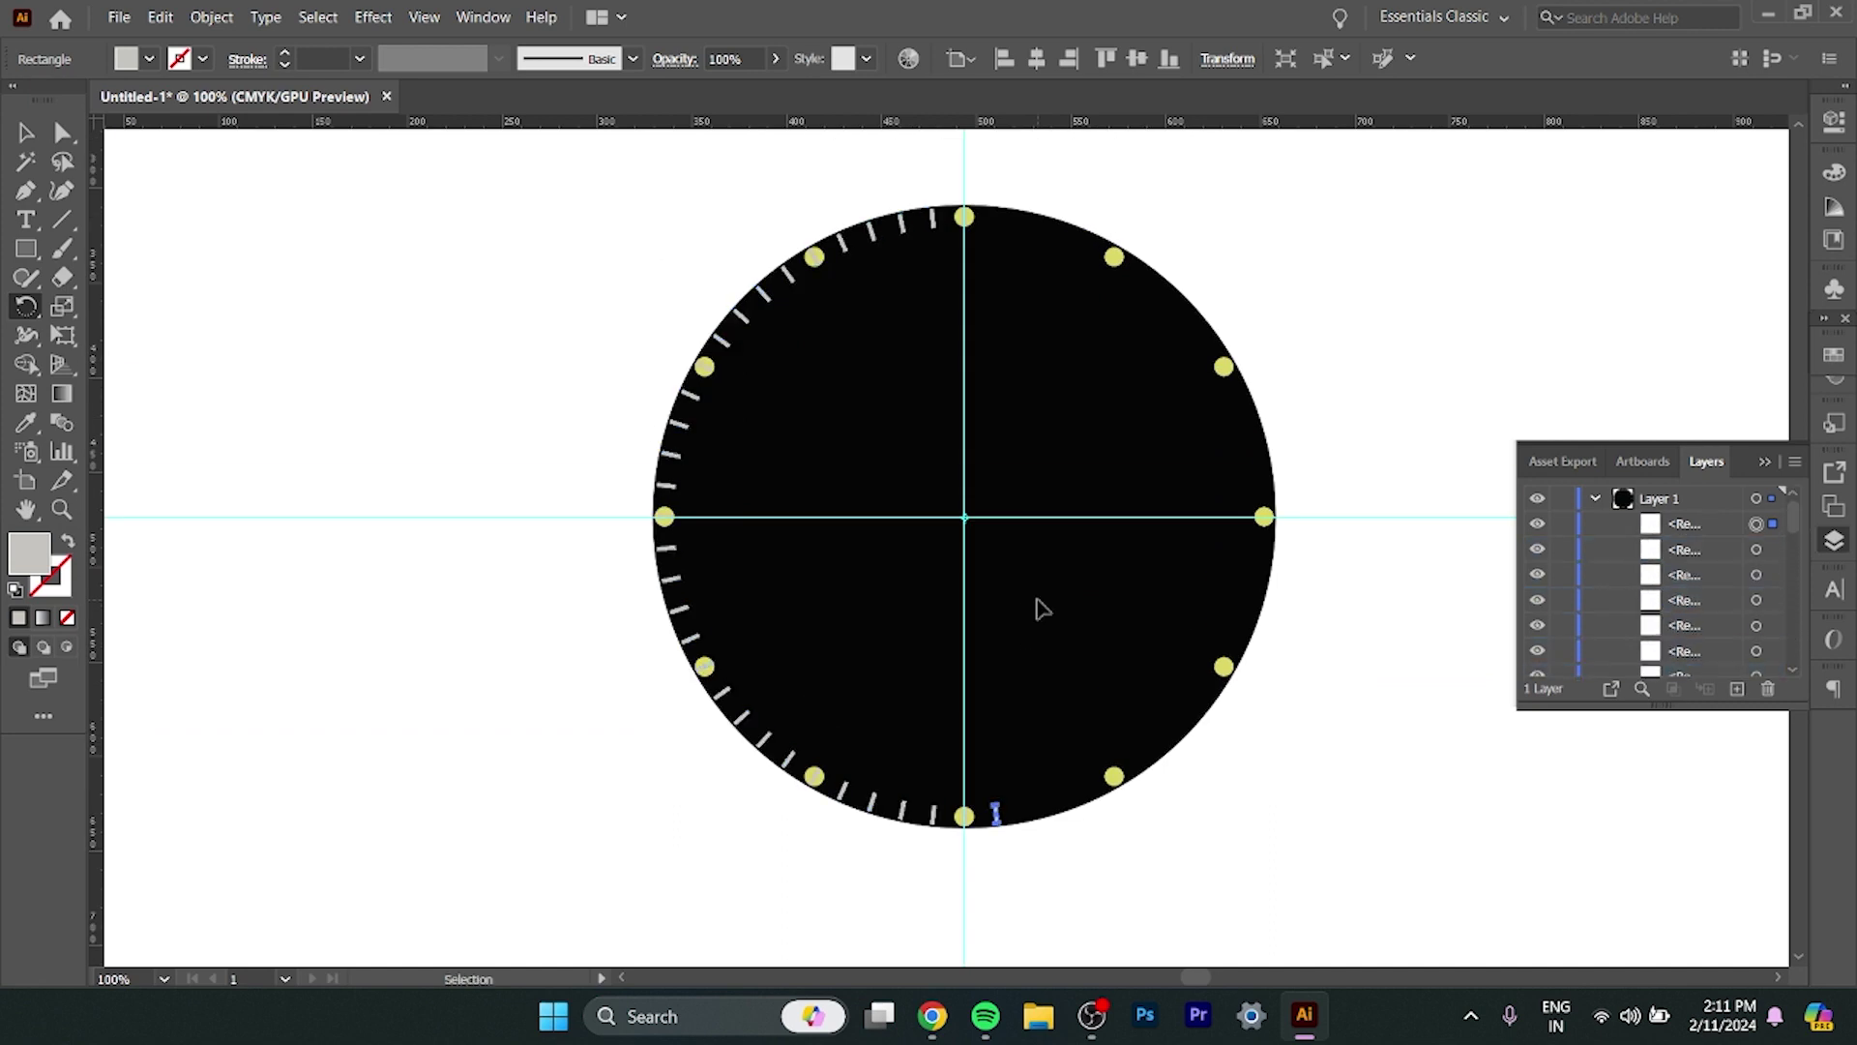
{"action": "key", "text": "ctrl+d"}
{"action": "key", "text": "ctrl+d"}
{"action": "key", "text": "ctrl+d"}
{"action": "key", "text": "ctrl+d"}
{"action": "key", "text": "ctrl+d"}
{"action": "key", "text": "ctrl+d"}
{"action": "key", "text": "ctrl+d"}
{"action": "key", "text": "ctrl+d"}
{"action": "key", "text": "ctrl+d"}
{"action": "key", "text": "ctrl+d"}
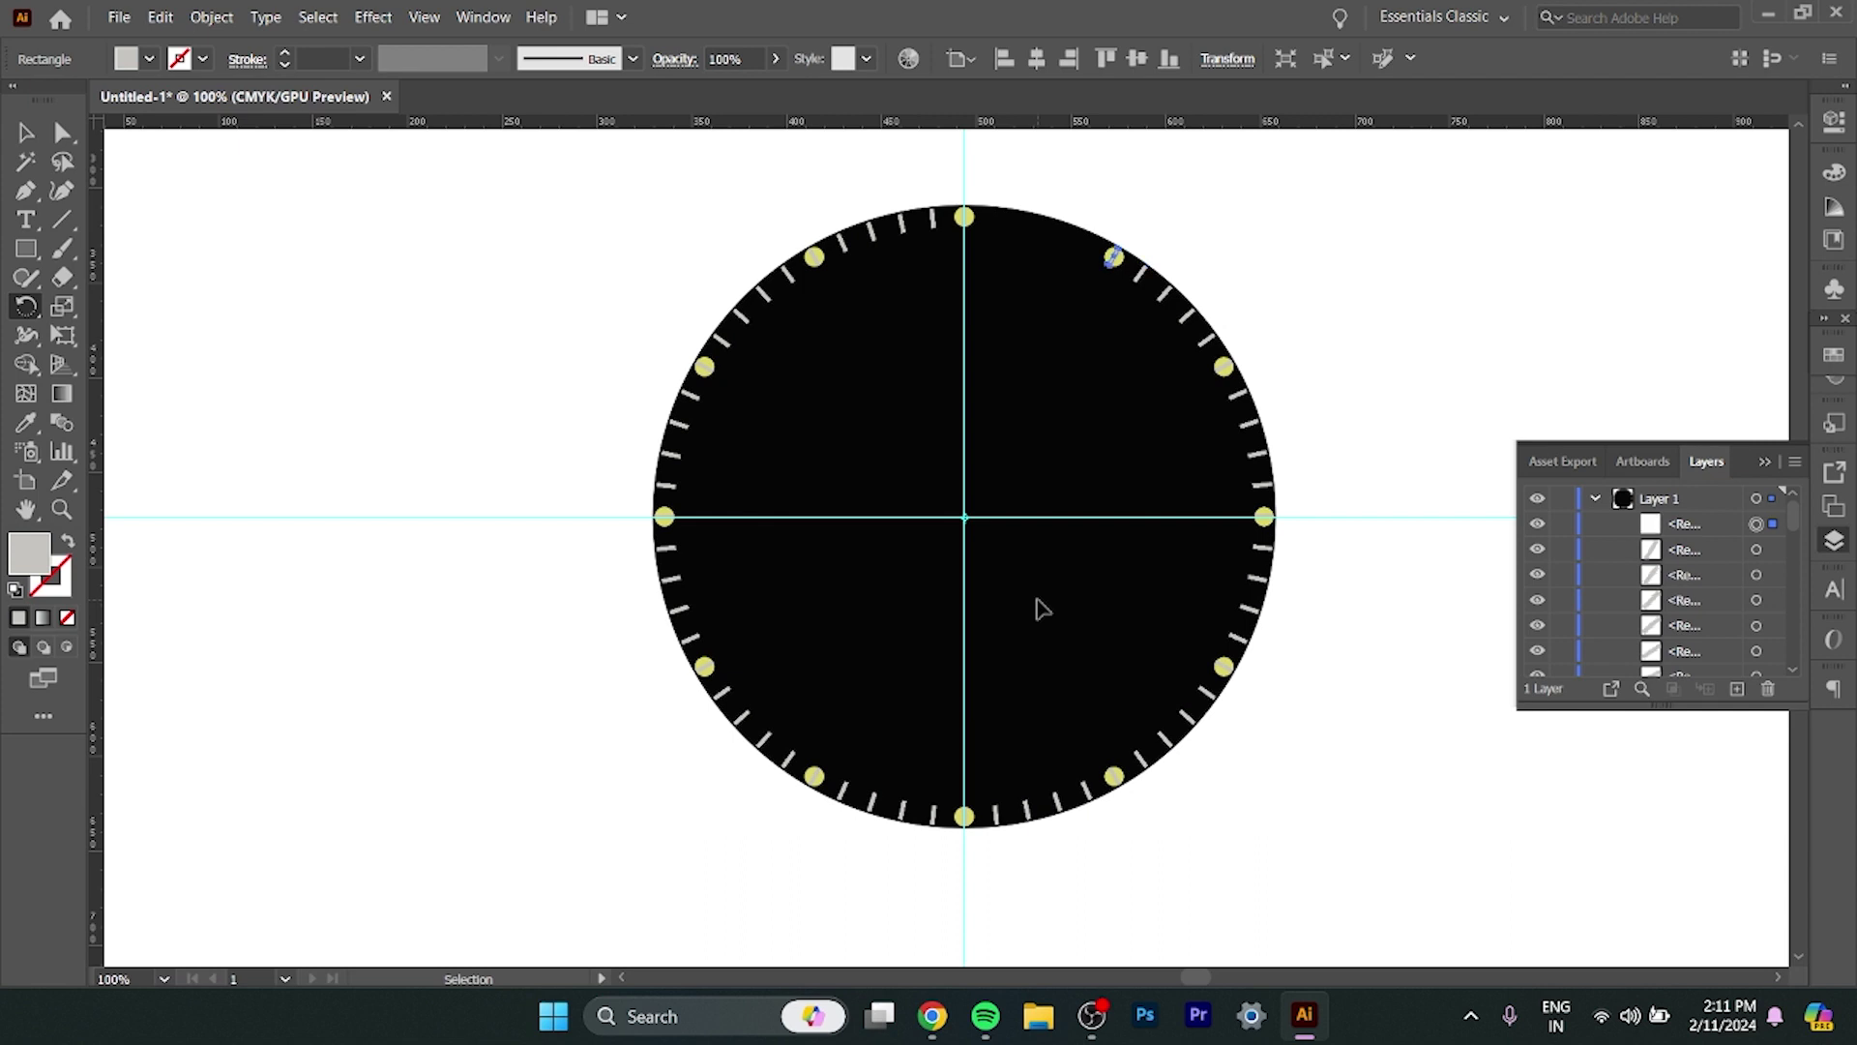
{"action": "key", "text": "ctrl+d"}
{"action": "key", "text": "ctrl+d"}
{"action": "key", "text": "ctrl+d"}
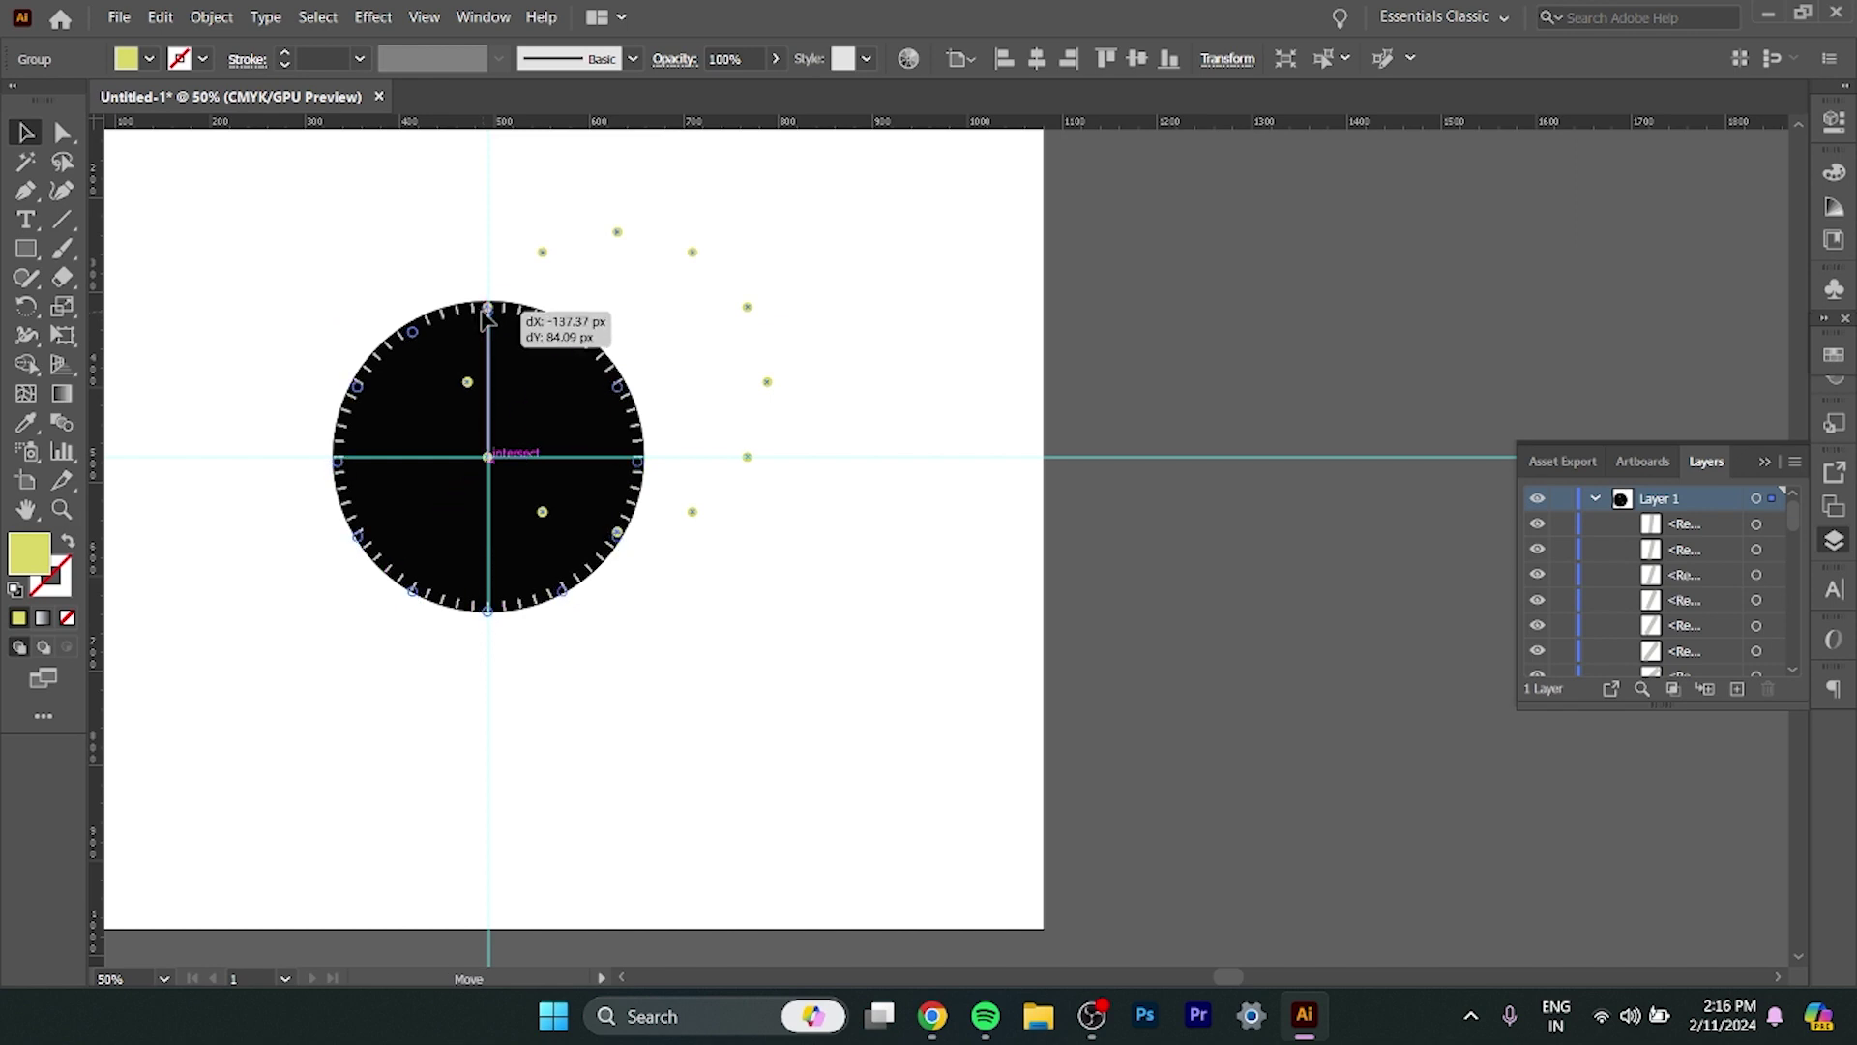
Move the yellow dot group so the dots sit on the rim among the ticks.
{"action": "left_click_drag", "start_coordinate": [482, 337], "coordinate": [488, 312]}
{"action": "left_click_drag", "start_coordinate": [670, 354], "coordinate": [1025, 412]}
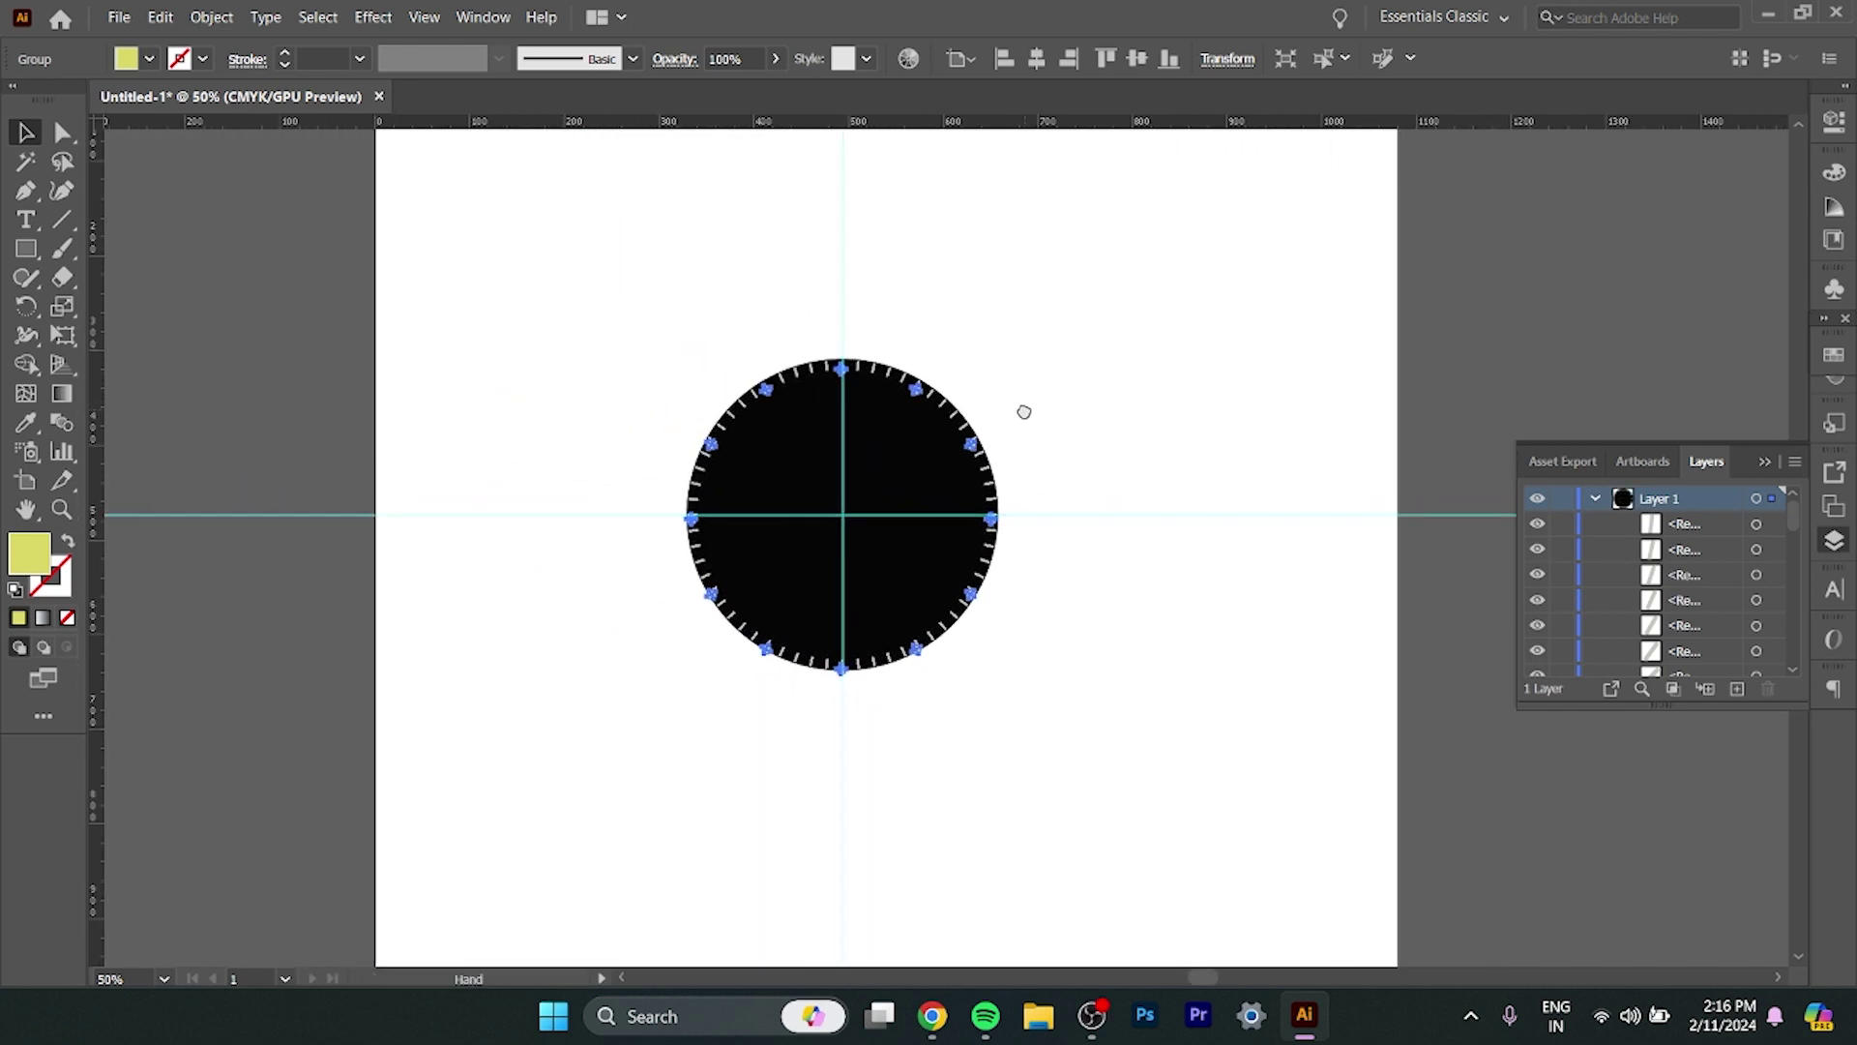
{"action": "scroll", "coordinate": [1088, 554], "scroll_direction": "up", "scroll_amount": 2}
{"action": "scroll", "coordinate": [1088, 554], "scroll_direction": "up", "scroll_amount": 2}
{"action": "mouse_move", "coordinate": [1032, 543]}
{"action": "left_mouse_down"}
{"action": "mouse_move", "coordinate": [1536, 682]}
{"action": "mouse_move", "coordinate": [1426, 671]}
{"action": "mouse_move", "coordinate": [1419, 746]}
{"action": "left_mouse_up"}
{"action": "scroll", "coordinate": [1410, 750], "scroll_direction": "up", "scroll_amount": 2}
{"action": "scroll", "coordinate": [1411, 750], "scroll_direction": "up", "scroll_amount": 1}
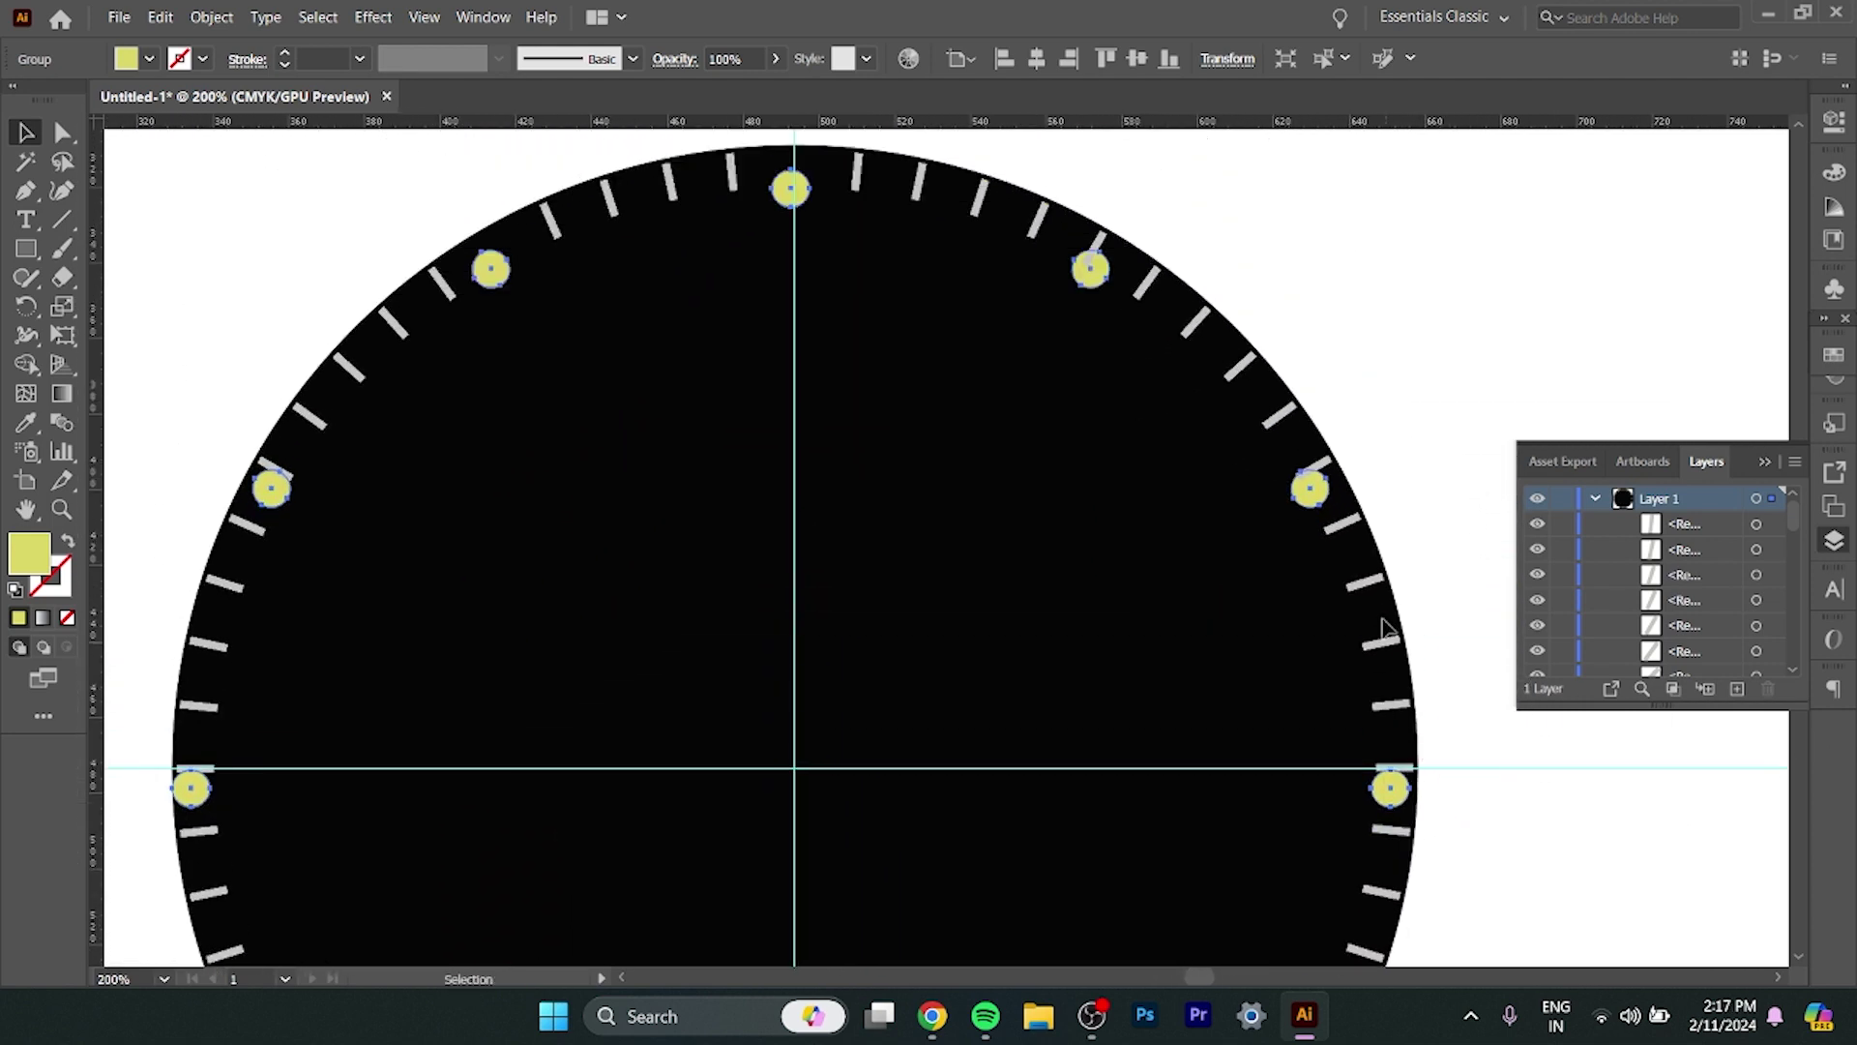
{"action": "left_click_drag", "start_coordinate": [790, 194], "coordinate": [794, 168]}
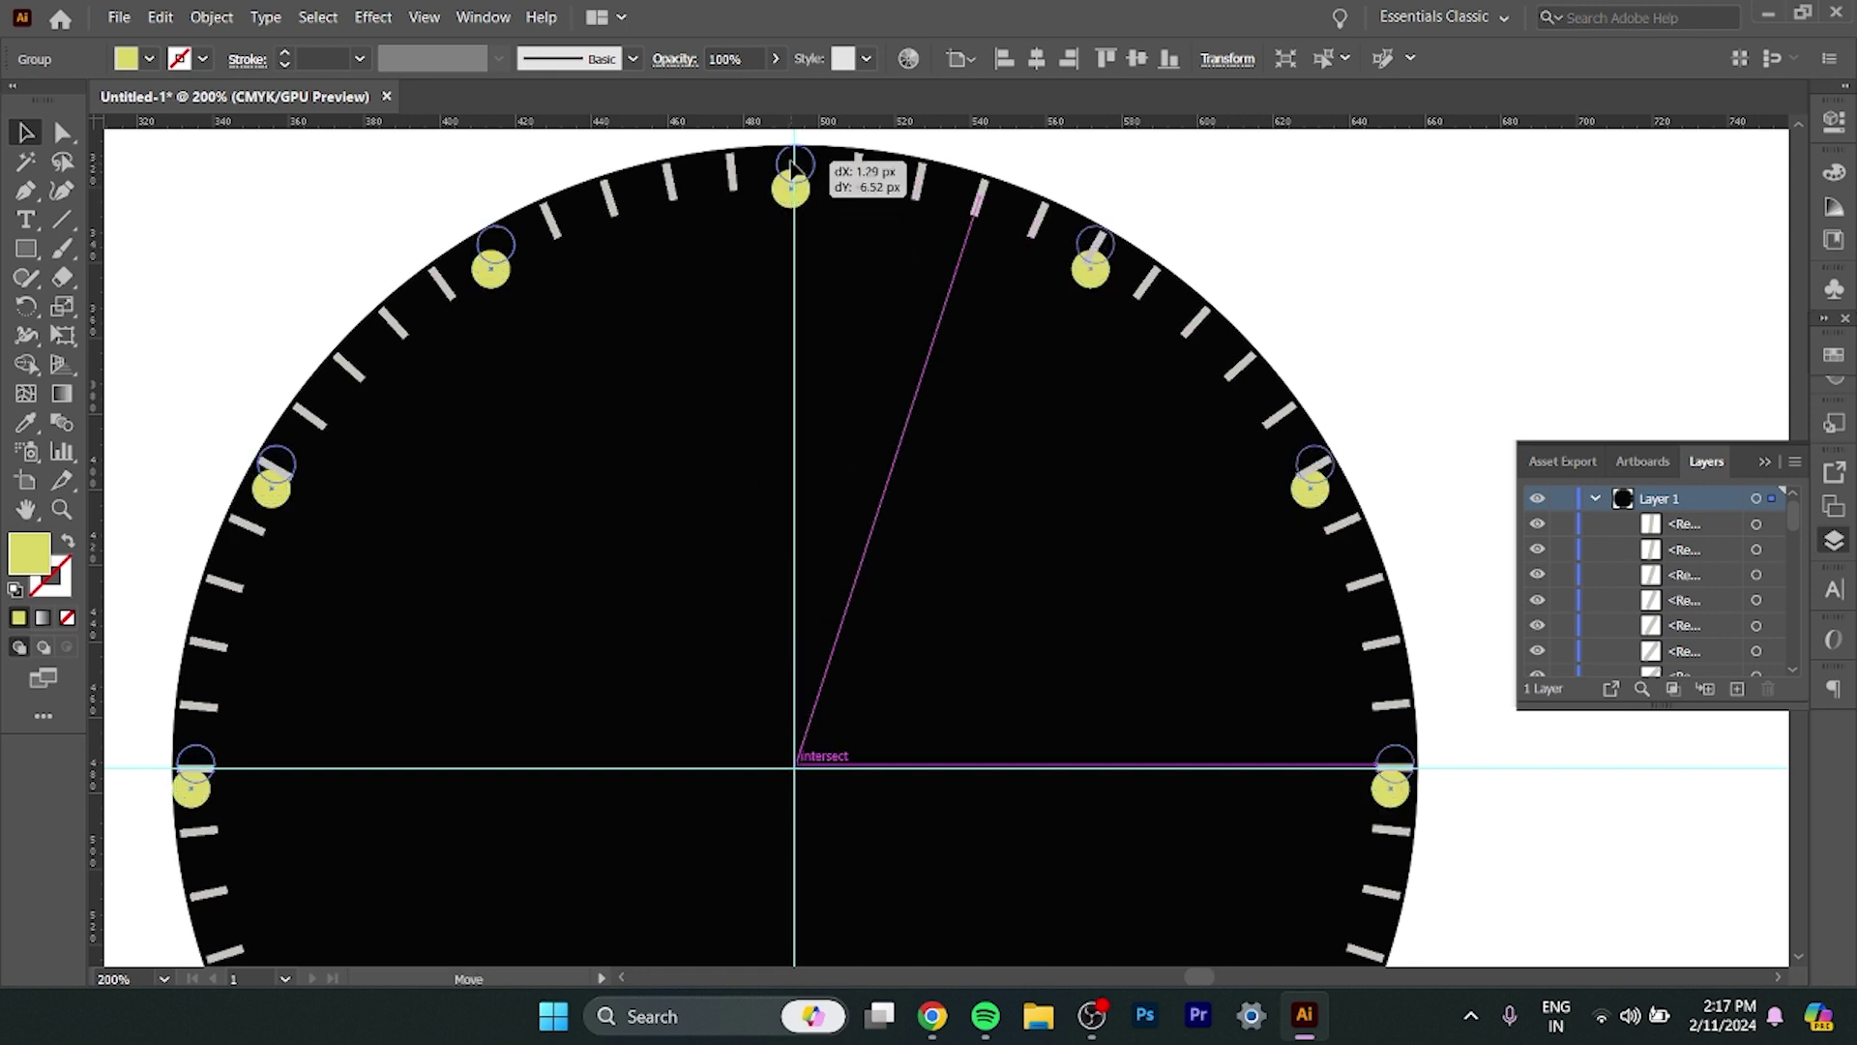
{"action": "scroll", "coordinate": [1006, 366], "scroll_direction": "up", "scroll_amount": 1}
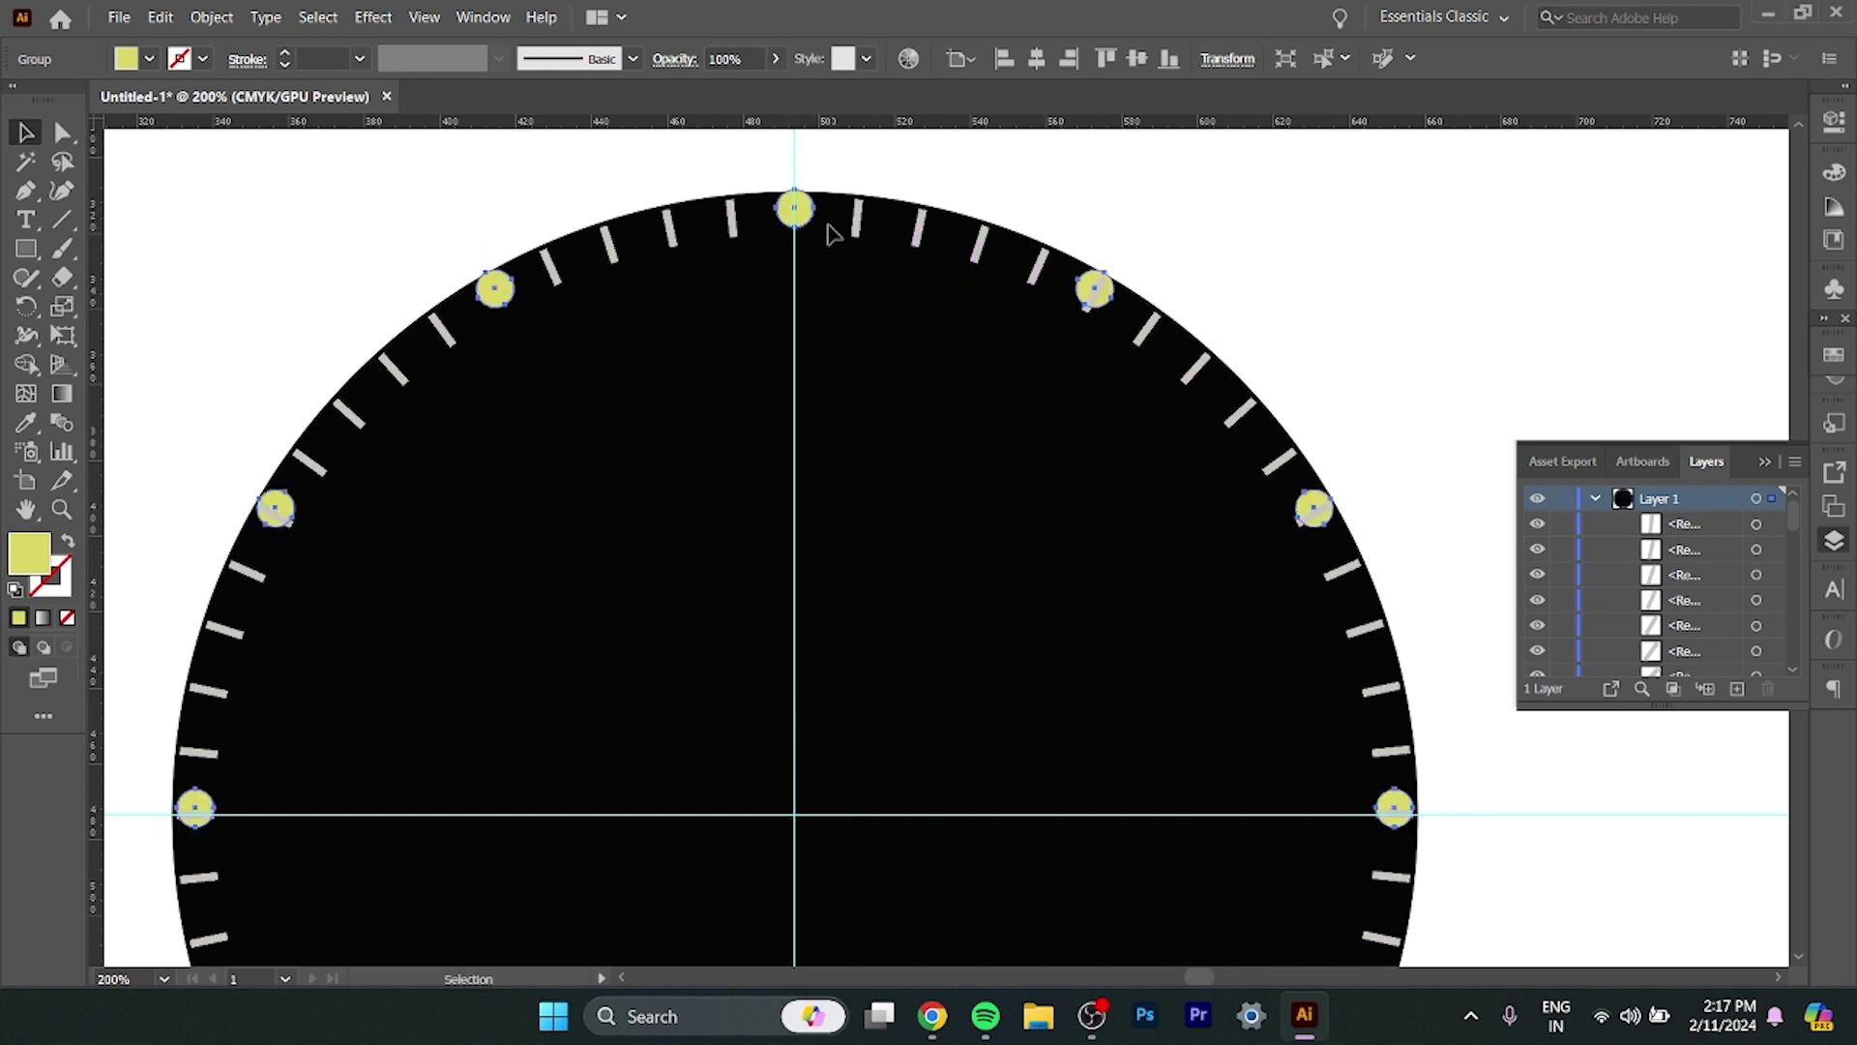
{"action": "left_click_drag", "start_coordinate": [807, 210], "coordinate": [811, 220]}
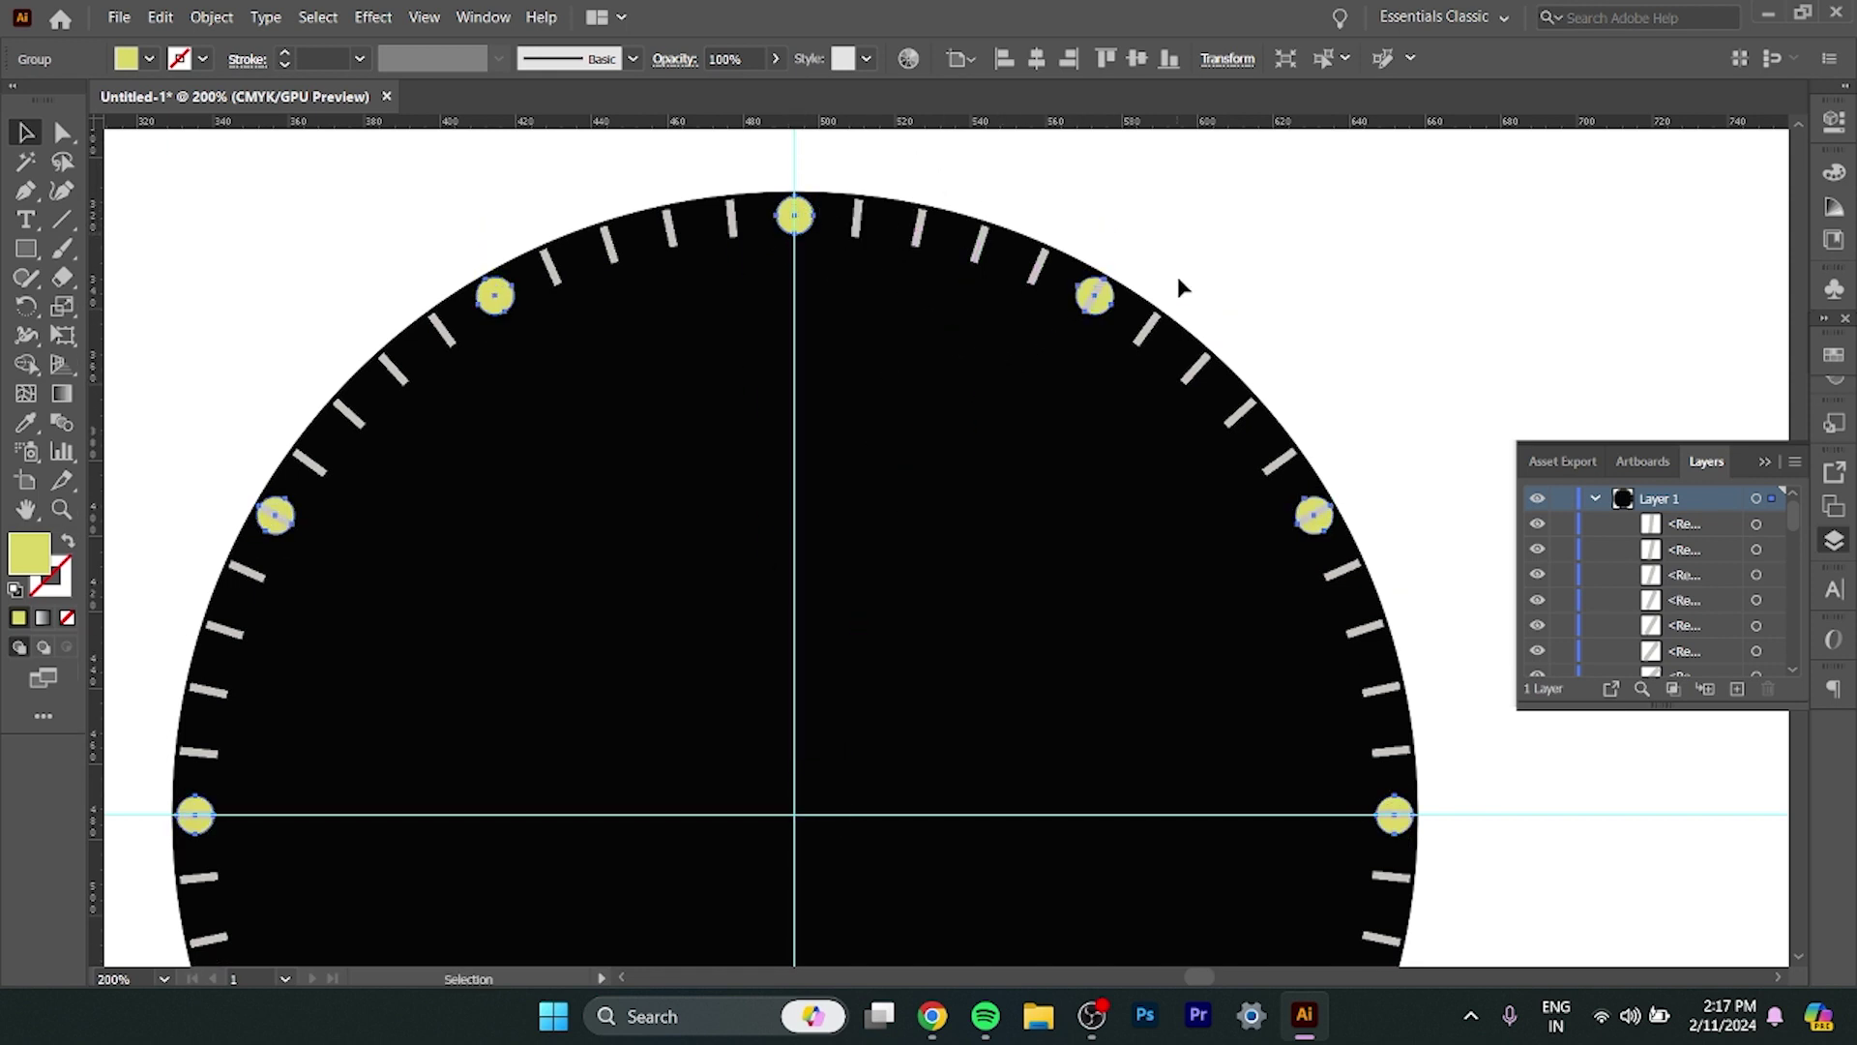
Send the upper-right yellow dot to back, then open the right dot's context menu.
{"action": "left_click", "coordinate": [1096, 296]}
{"action": "right_click", "coordinate": [1096, 298]}
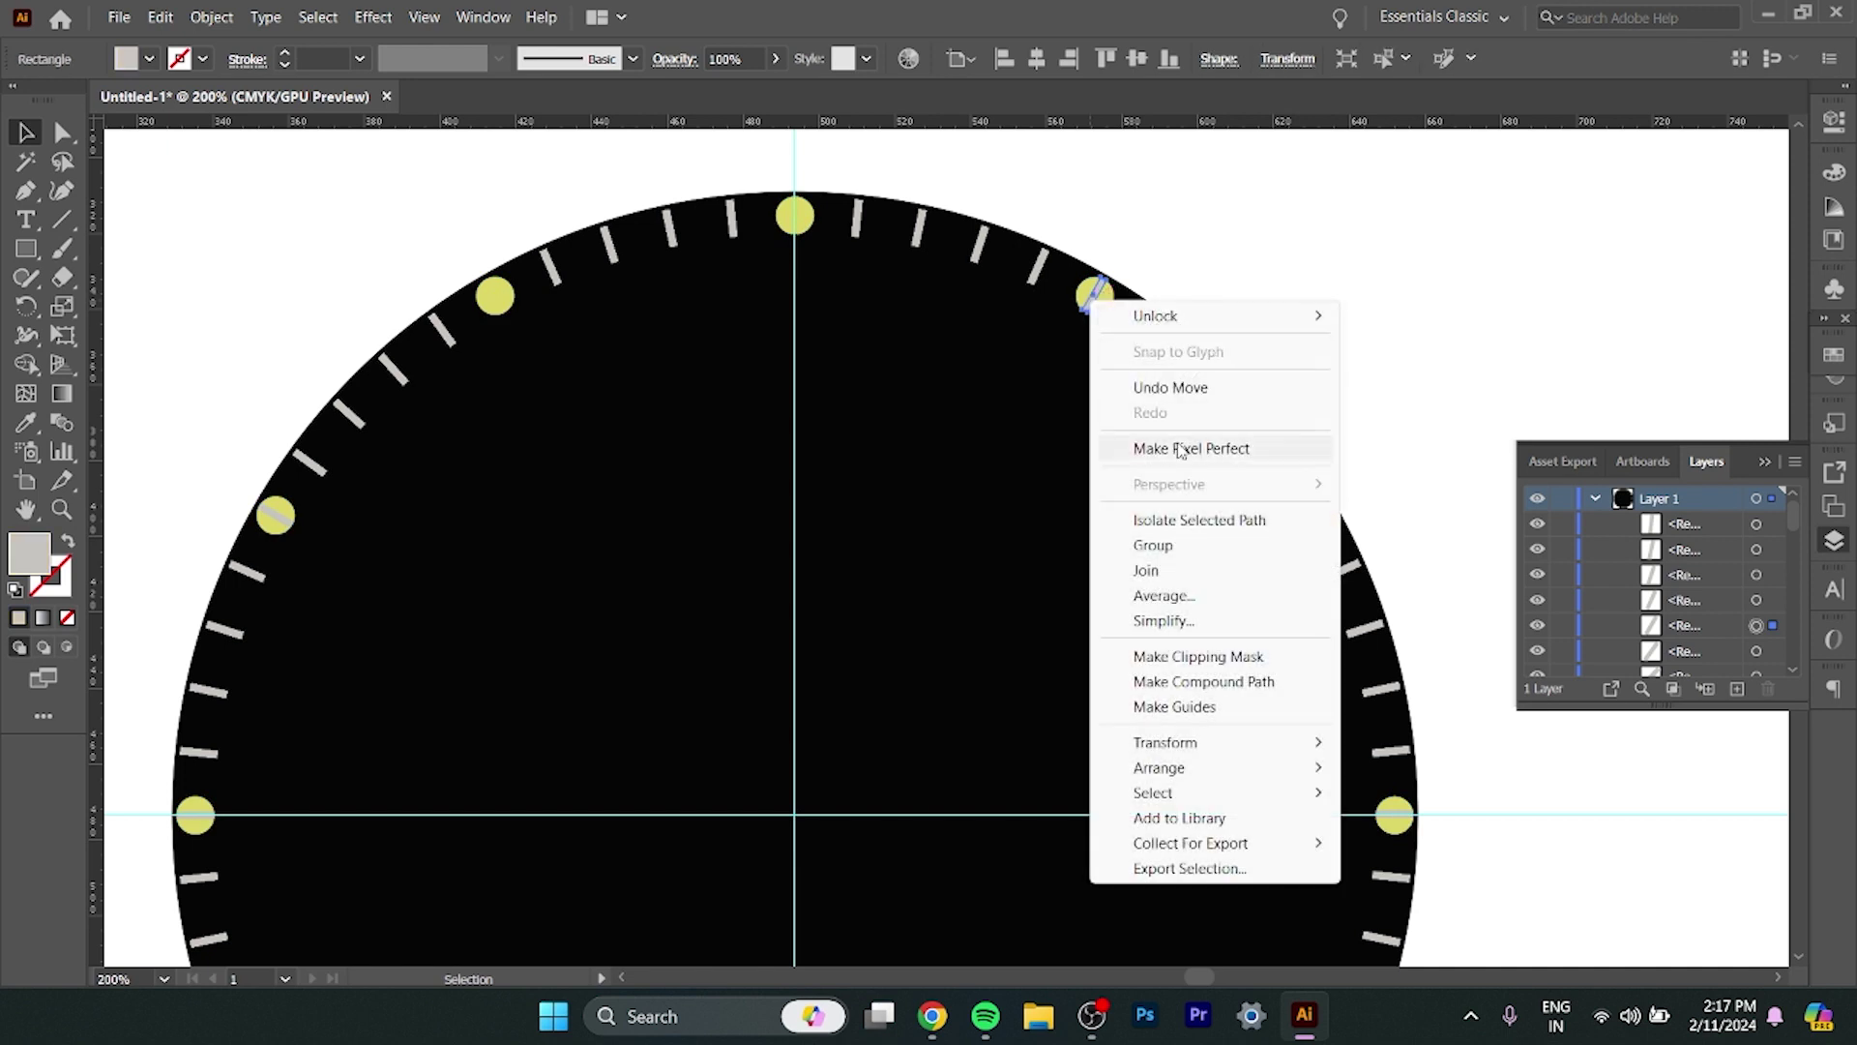
{"action": "mouse_move", "coordinate": [1161, 768]}
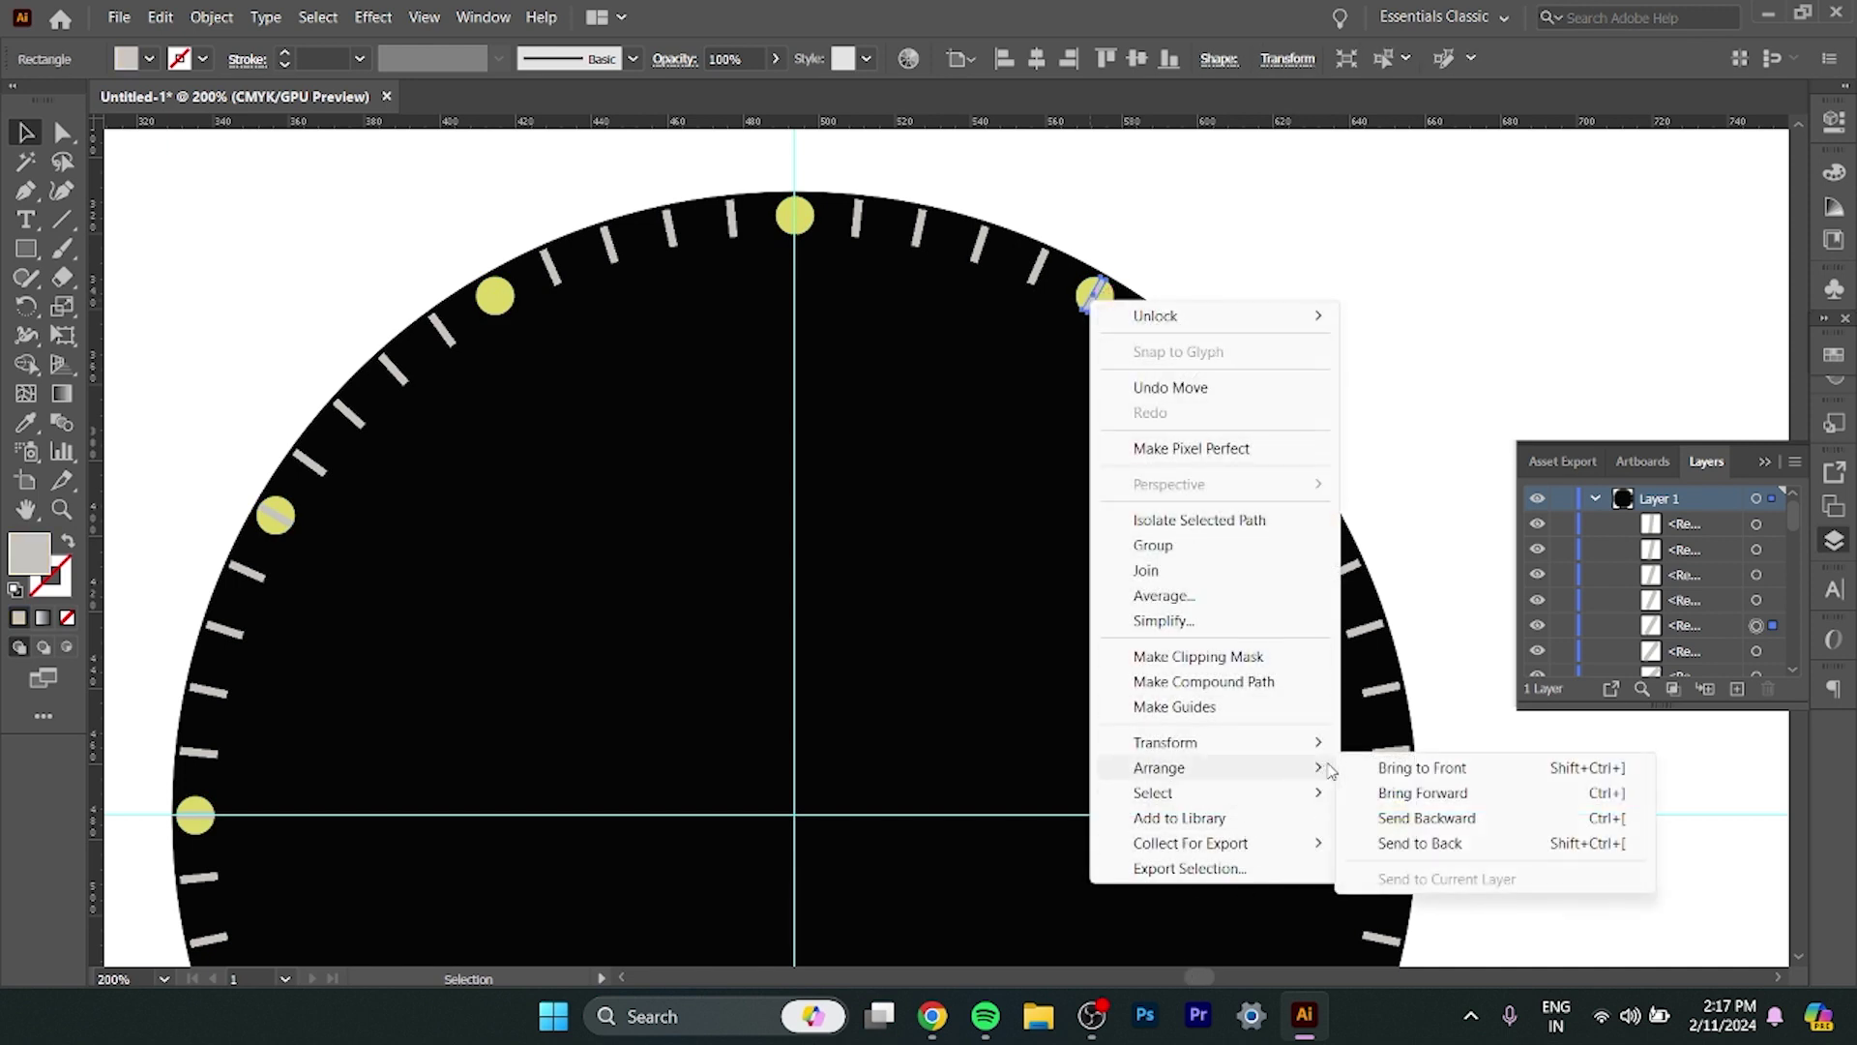
{"action": "left_click", "coordinate": [1420, 842]}
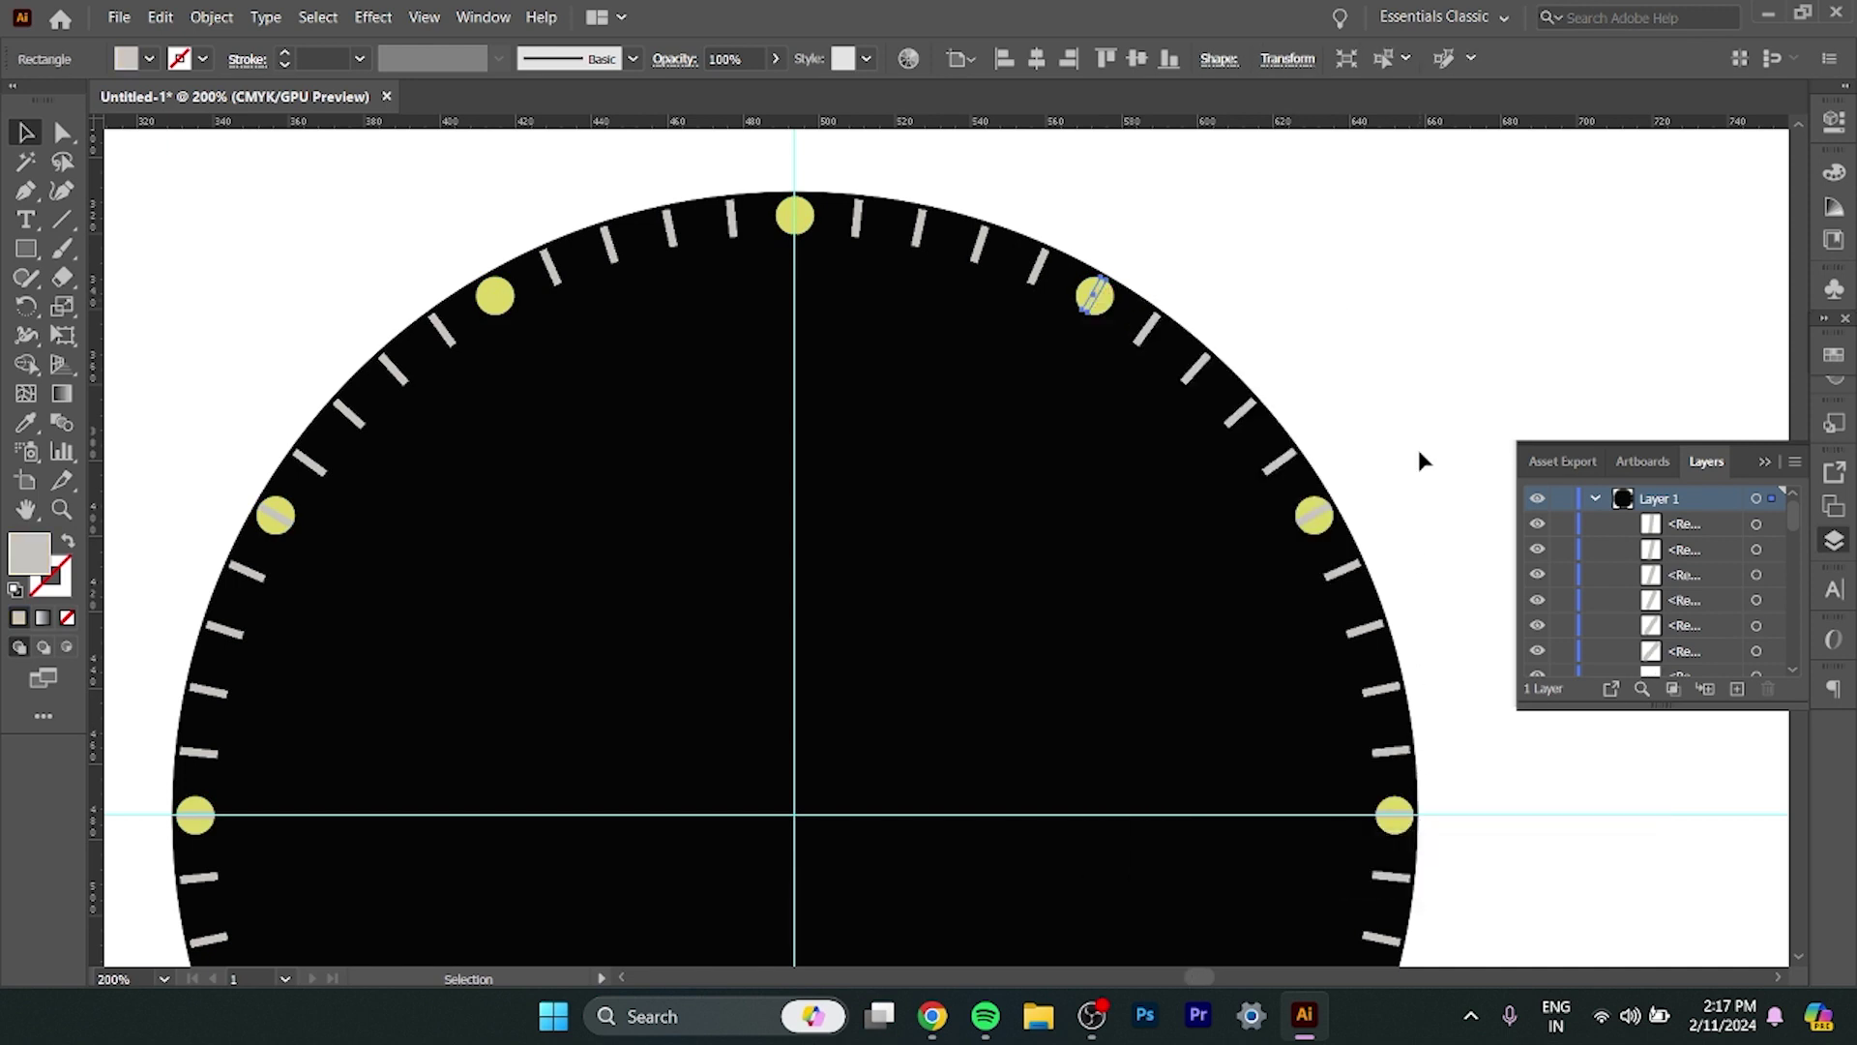
{"action": "left_click", "coordinate": [1410, 310]}
{"action": "right_click", "coordinate": [1314, 513]}
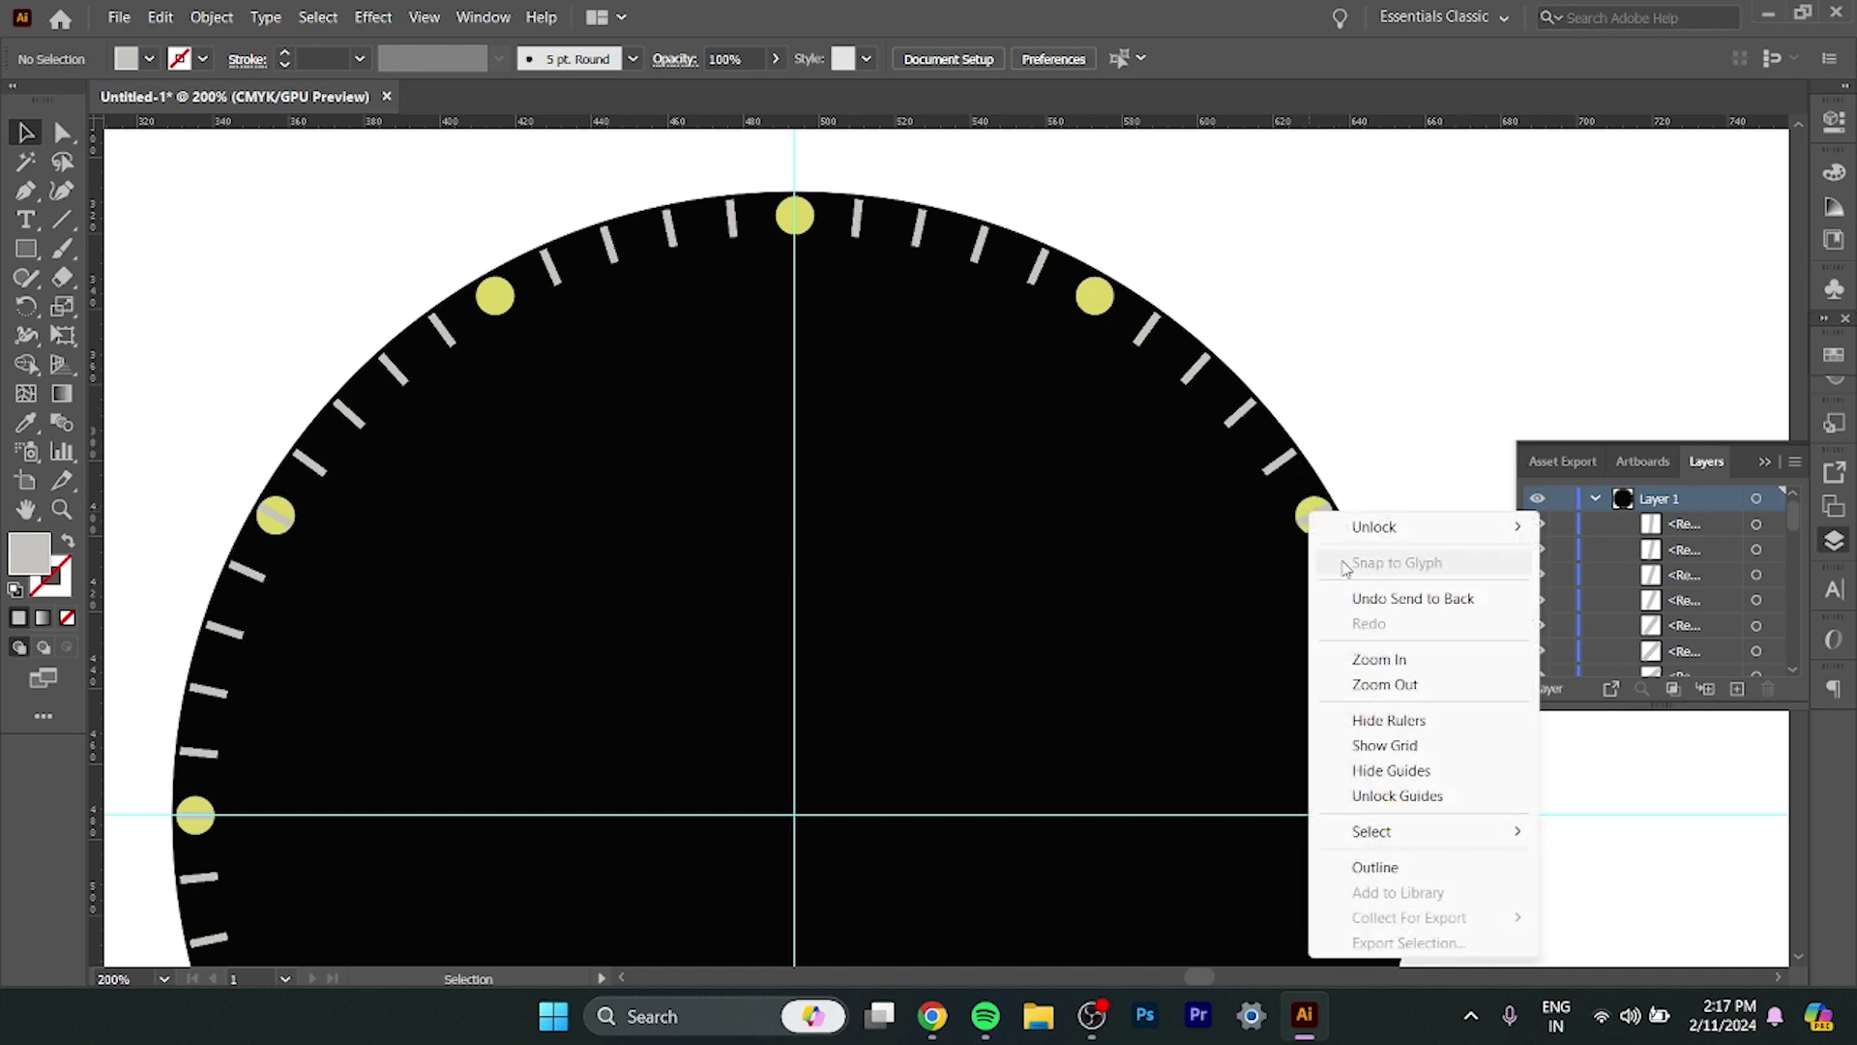
{"action": "left_click", "coordinate": [1379, 421]}
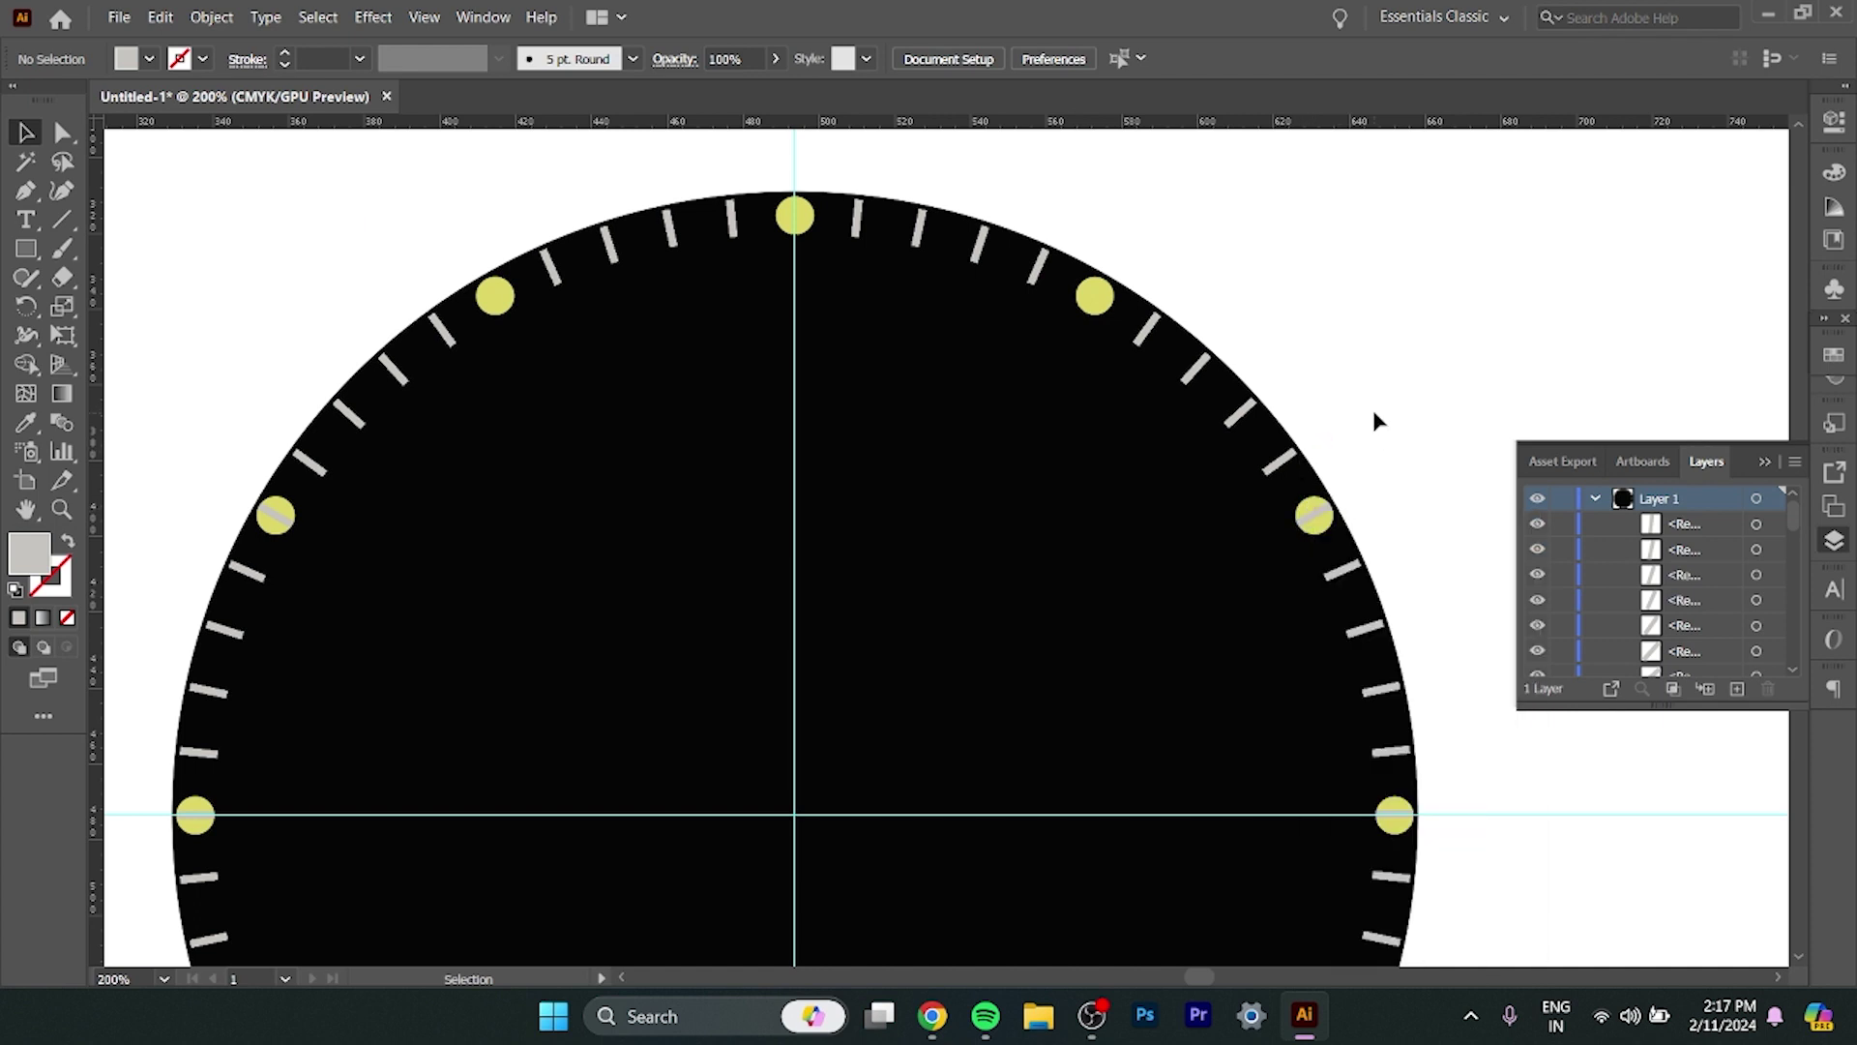
{"action": "left_click", "coordinate": [1314, 514]}
{"action": "right_click", "coordinate": [1313, 514]}
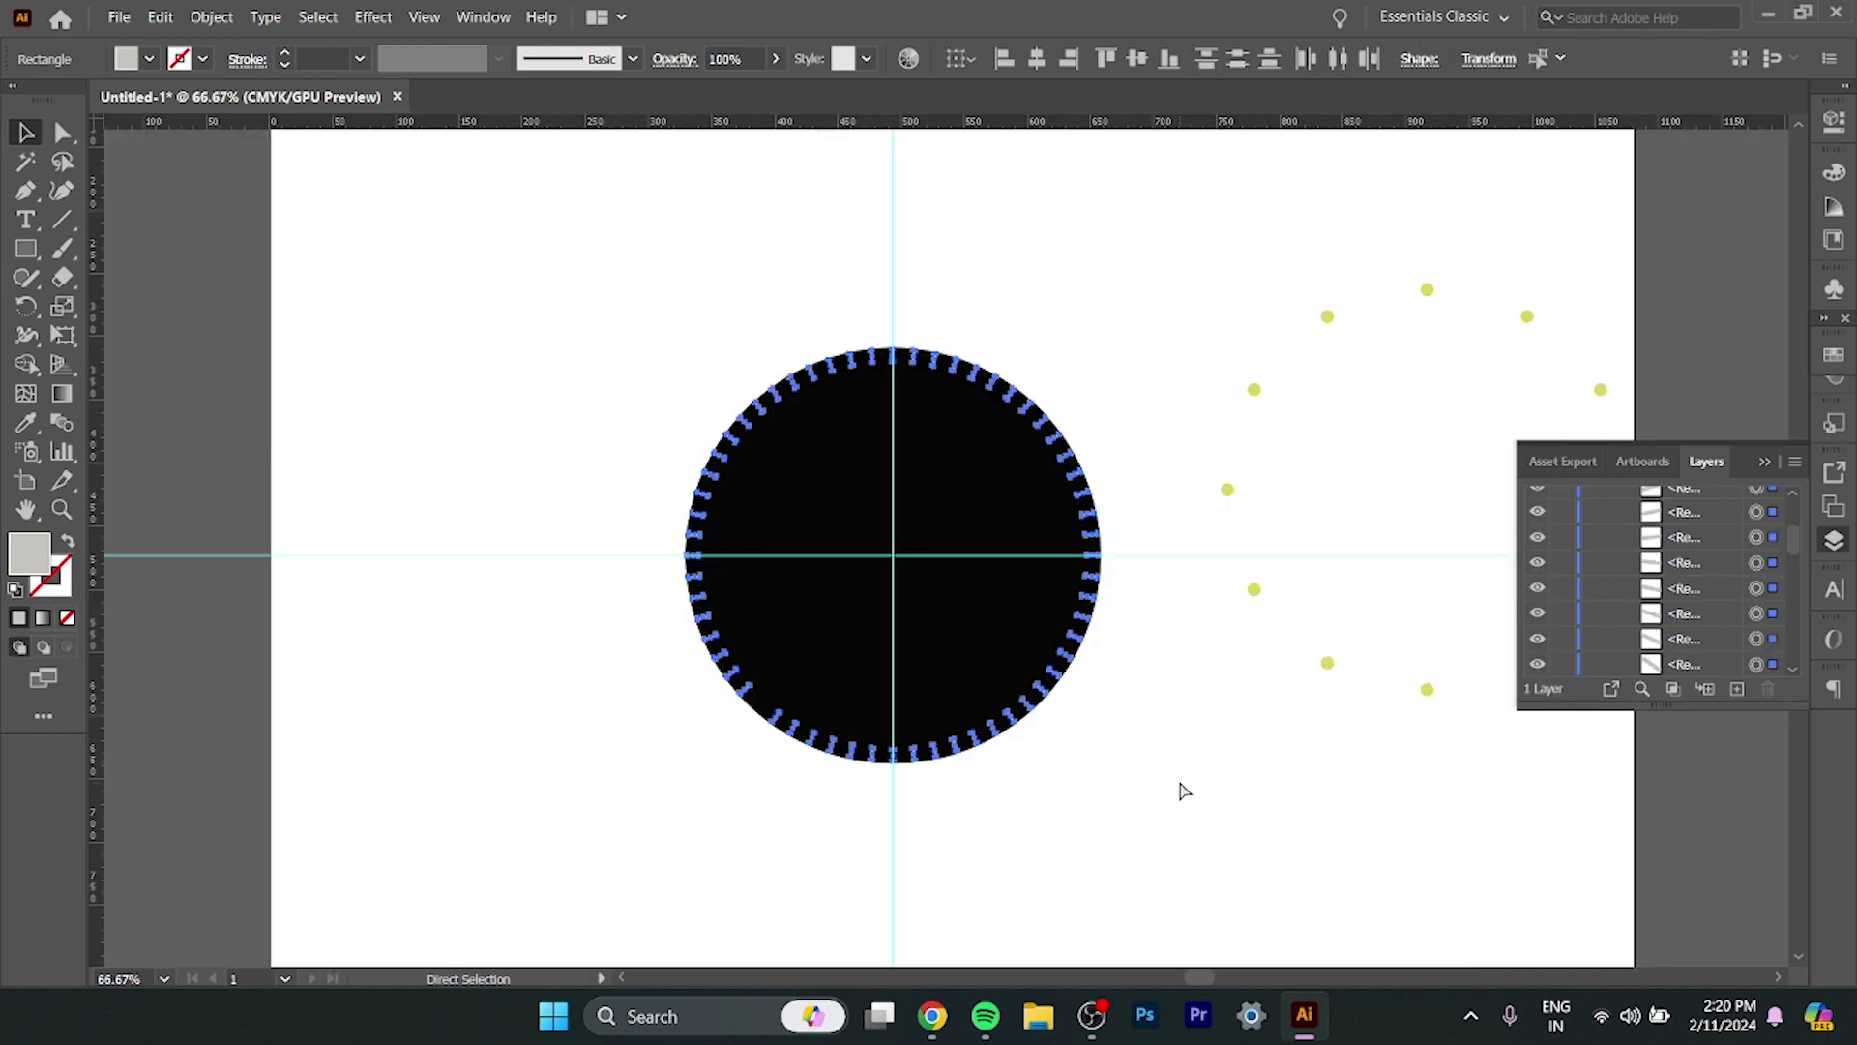
Group the selected tick marks and toggle the stray rectangle's visibility in Layers.
{"action": "key", "text": "ctrl+g"}
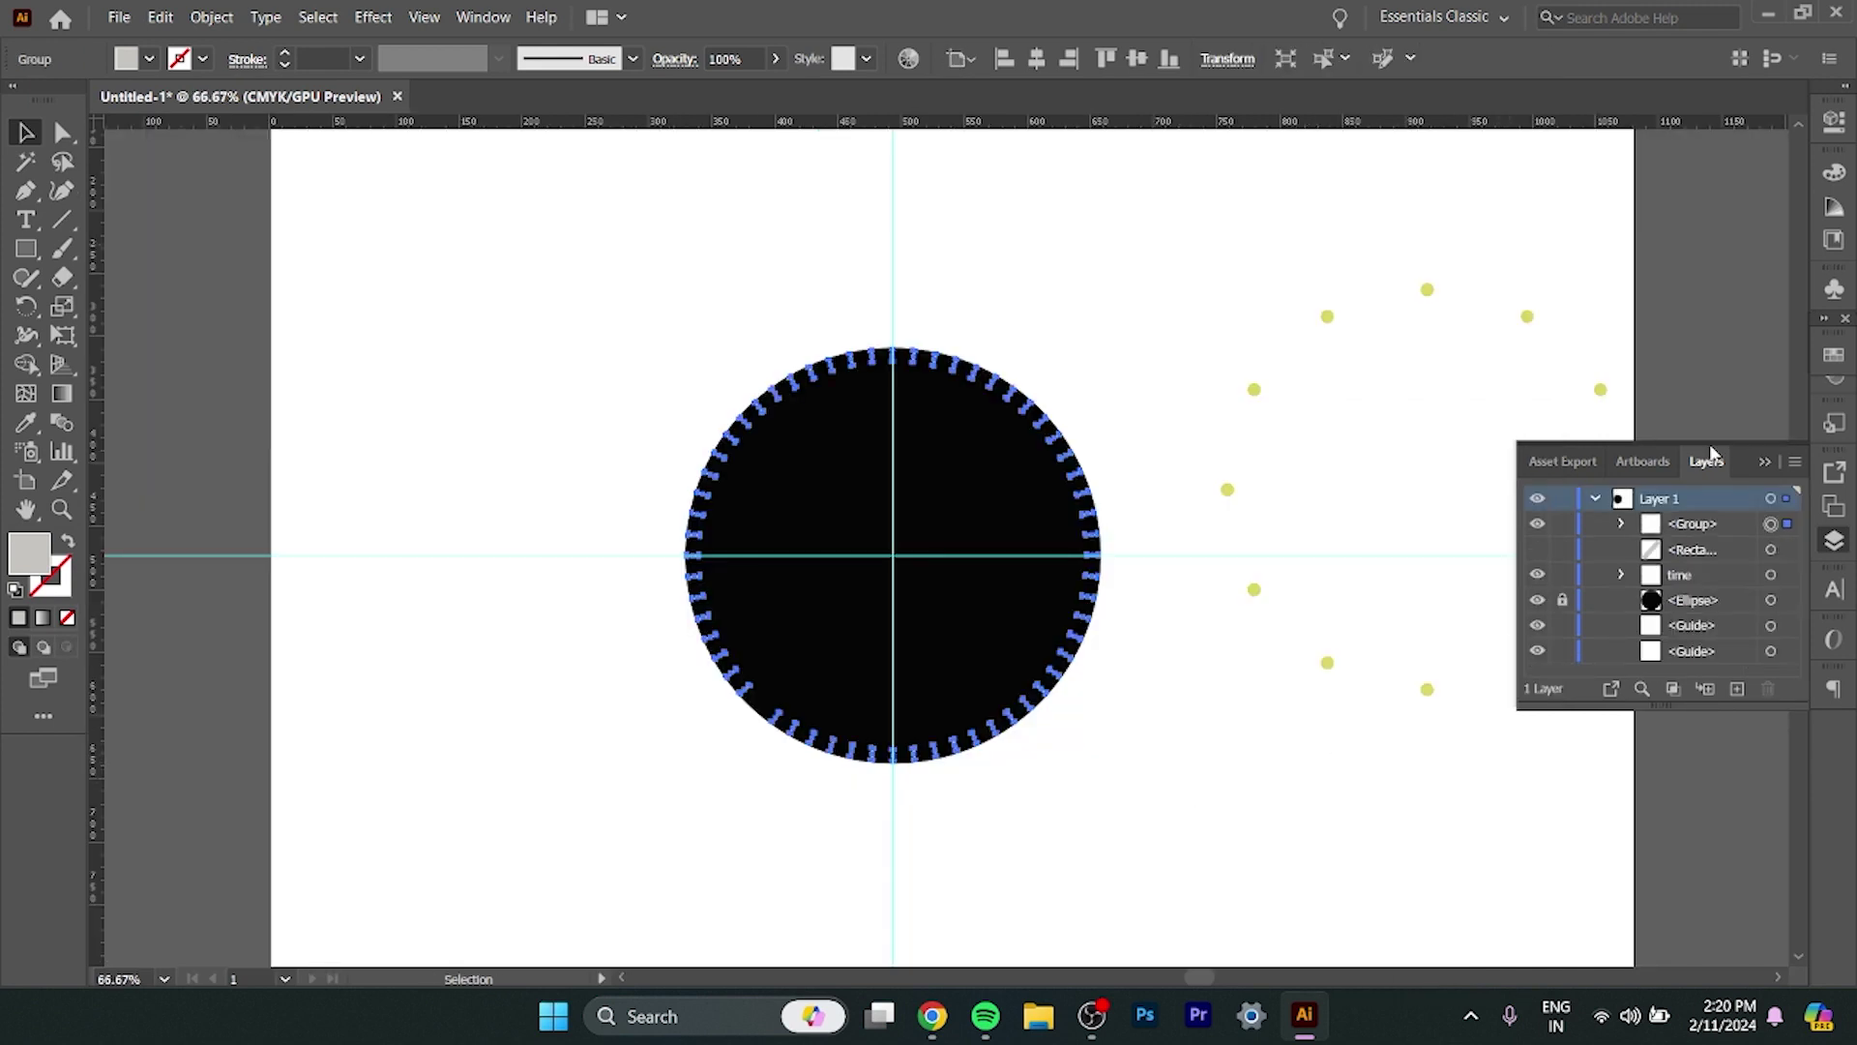
{"action": "left_click", "coordinate": [1538, 550]}
{"action": "left_click", "coordinate": [1652, 554]}
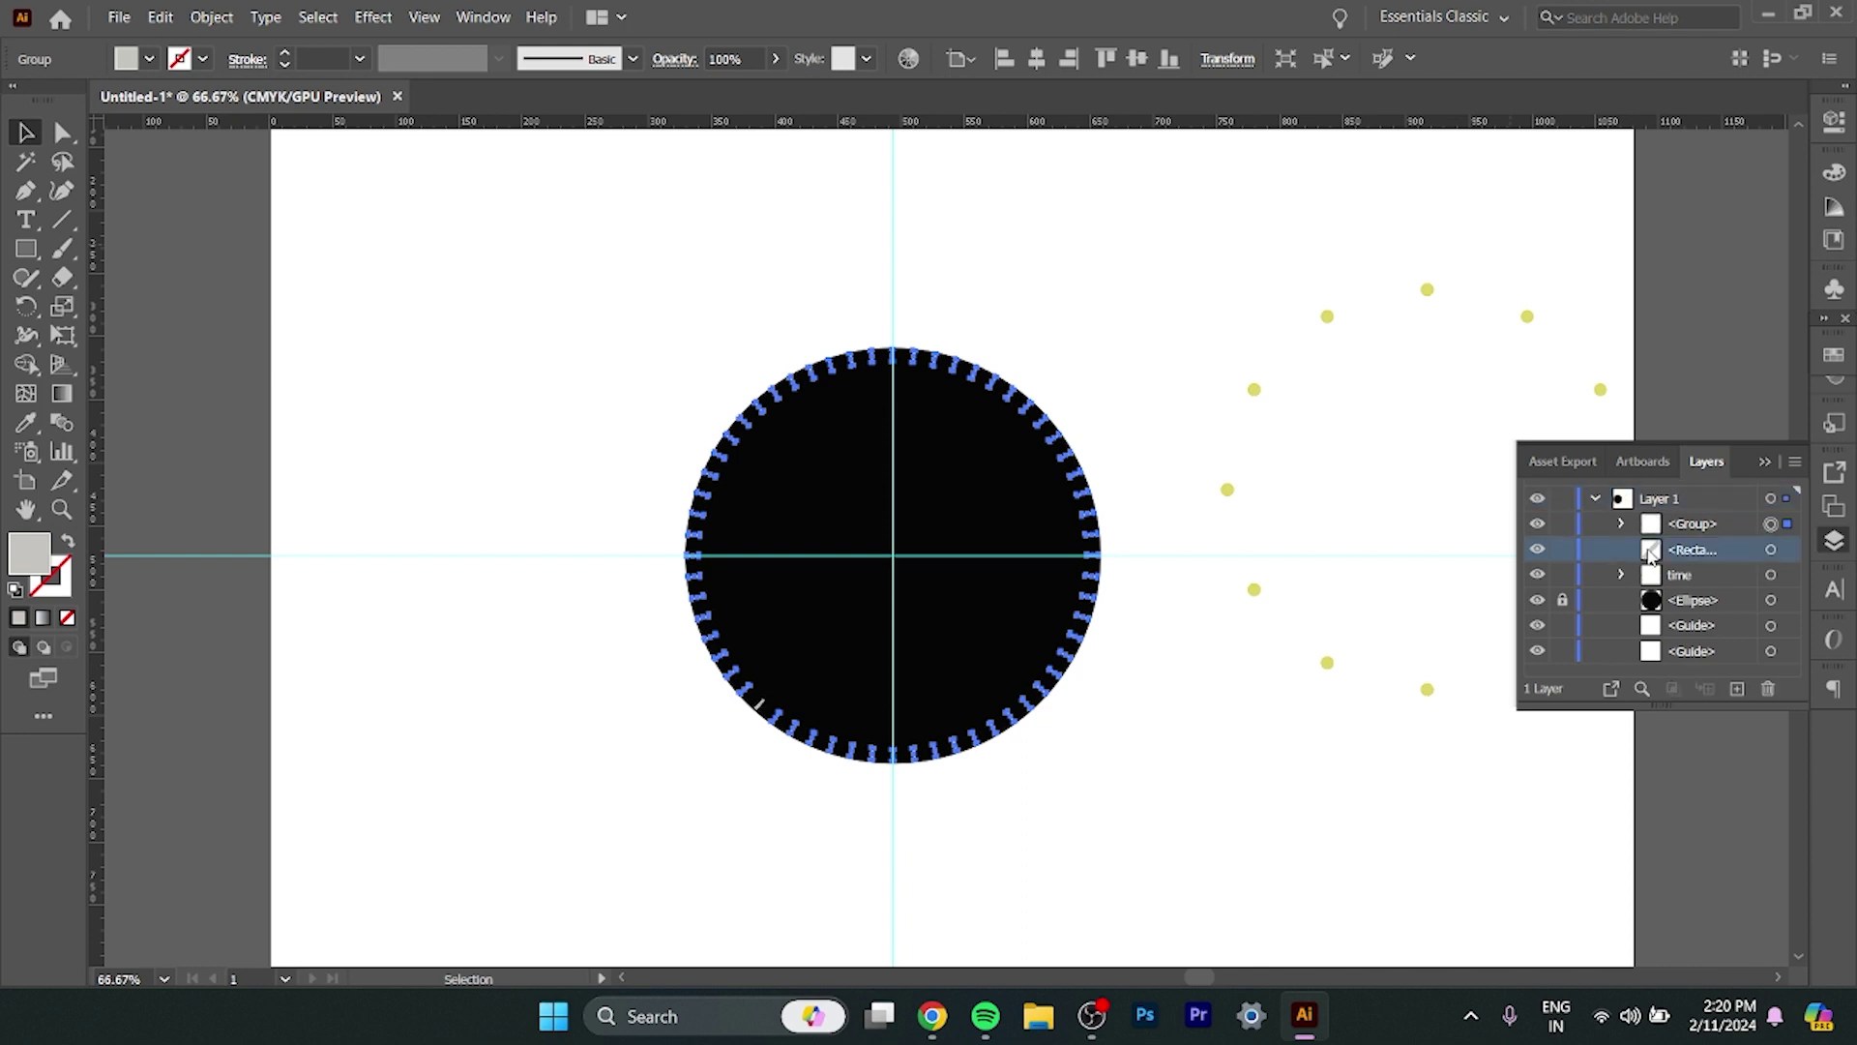
{"action": "left_click", "coordinate": [1536, 550]}
Delete and restore the tick group, then undo to bring the yellow dots back.
{"action": "key", "text": "Delete"}
{"action": "key", "text": "ctrl+z"}
{"action": "left_click", "coordinate": [1539, 523]}
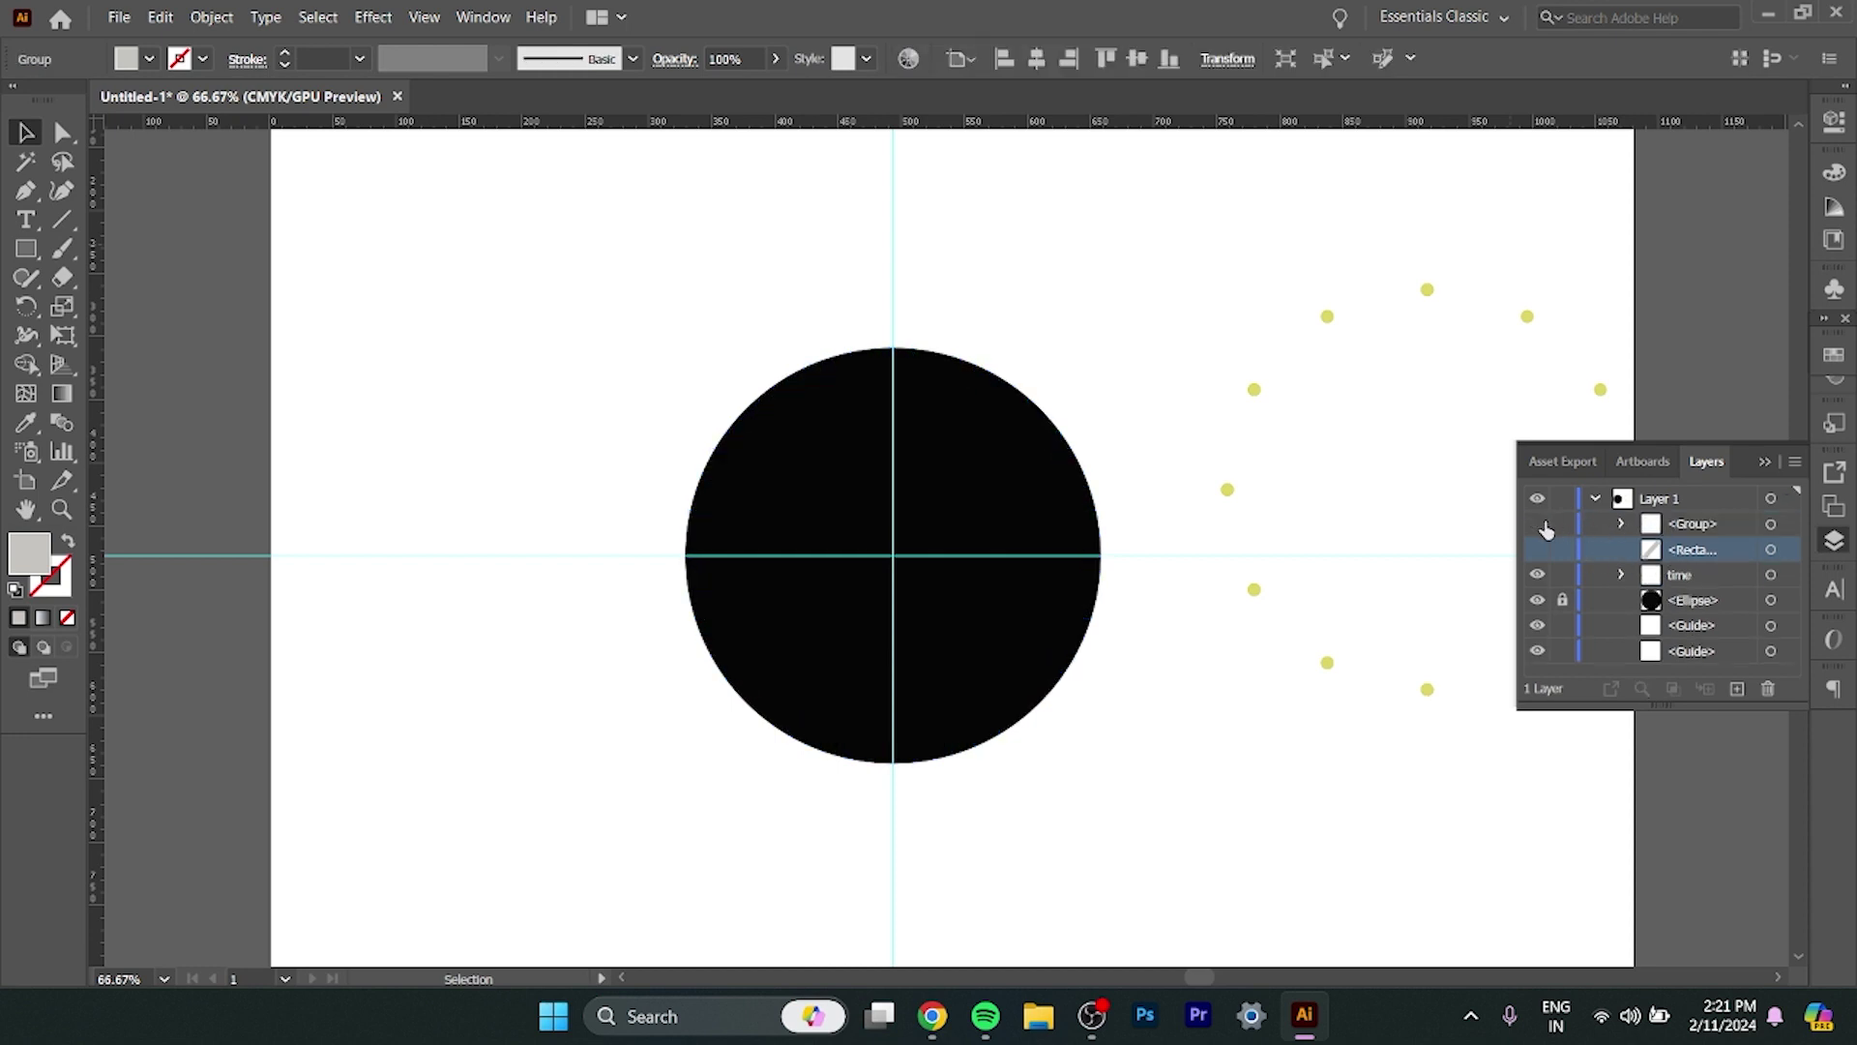
{"action": "left_click", "coordinate": [1622, 547]}
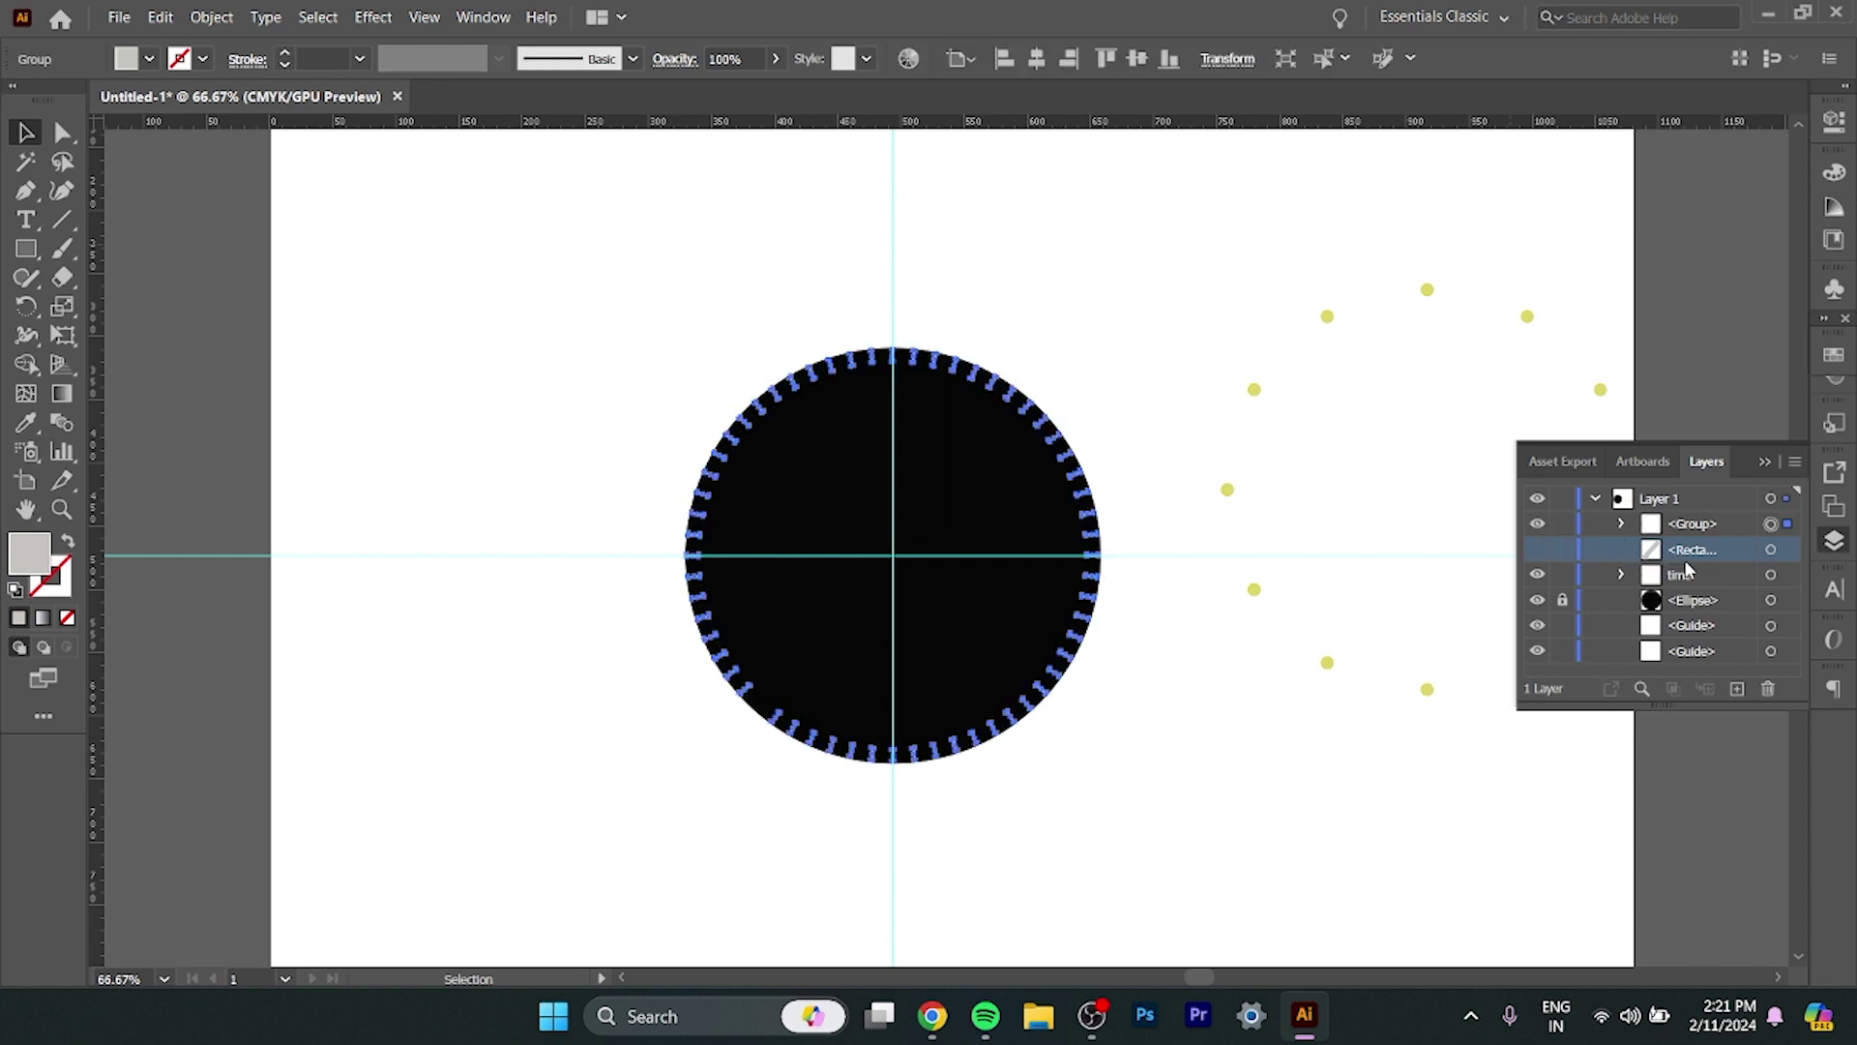
{"action": "key", "text": "ctrl+z"}
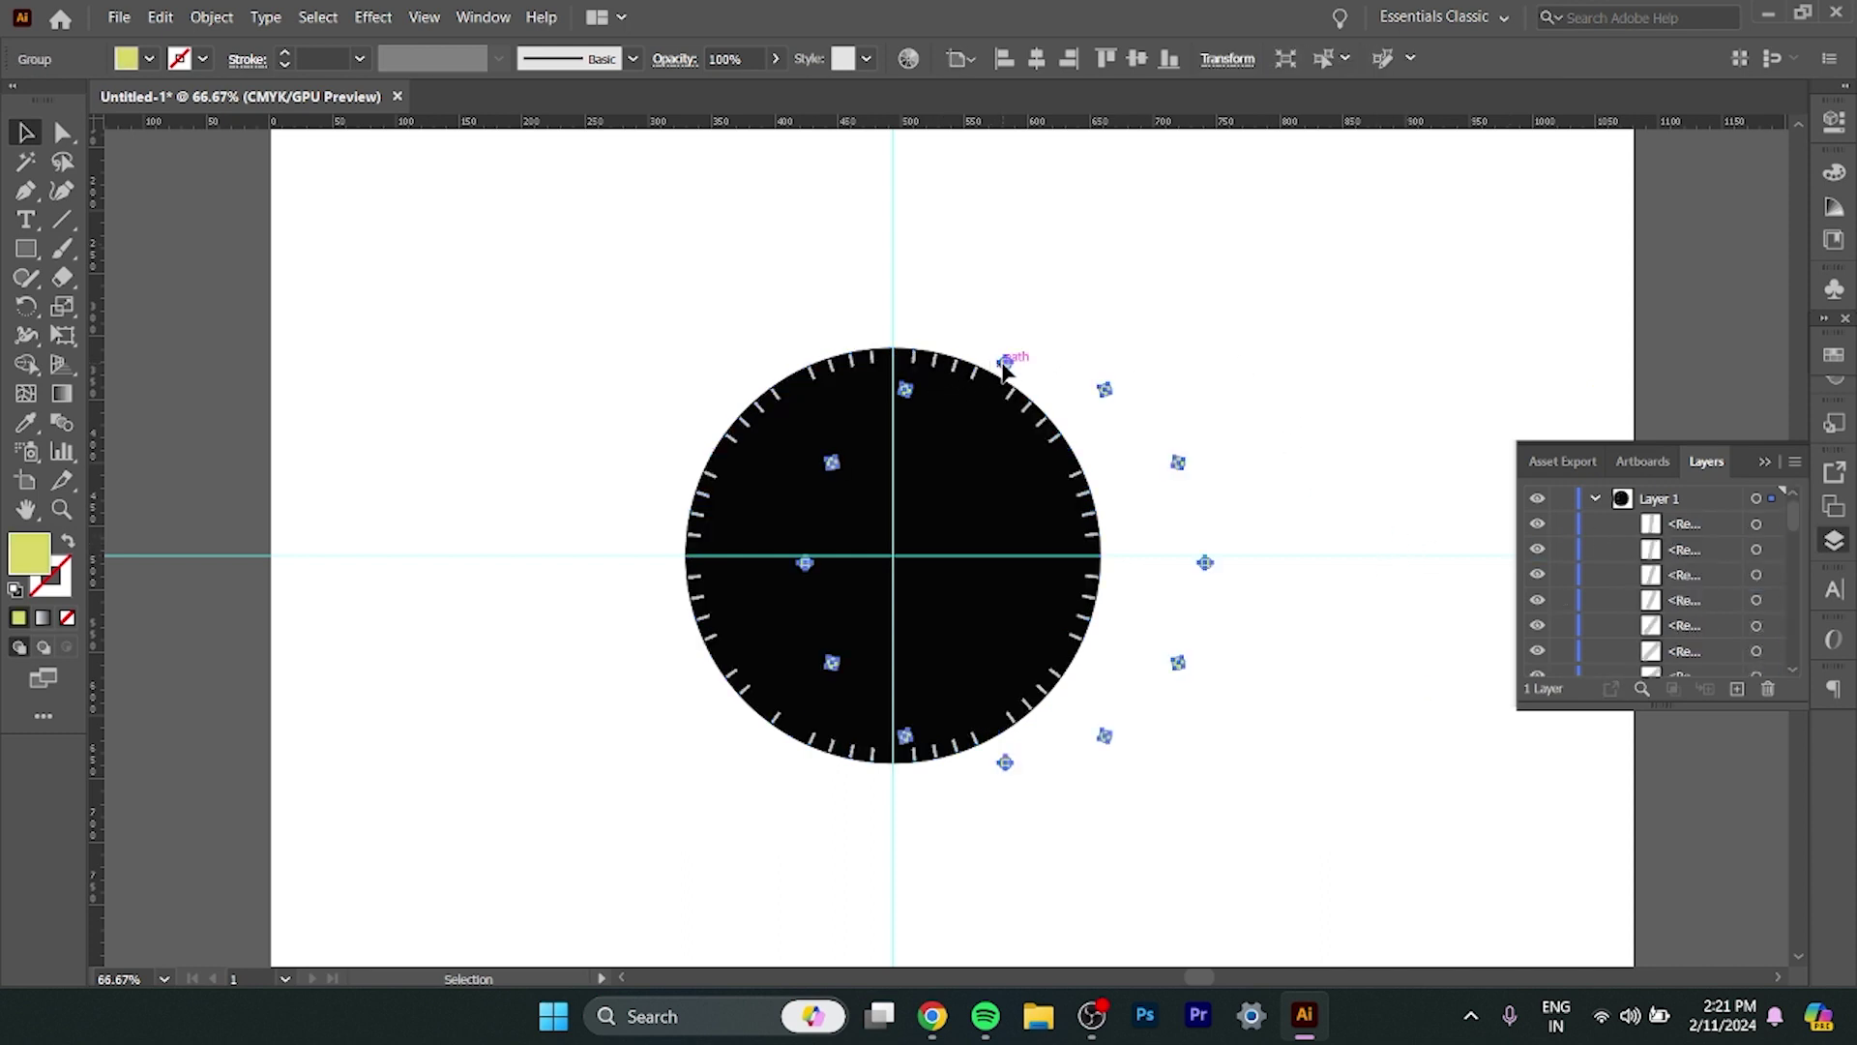
Move the yellow dots aside and group all the tick marks around the face.
{"action": "mouse_move", "coordinate": [1006, 362]}
{"action": "left_mouse_down"}
{"action": "mouse_move", "coordinate": [1463, 292]}
{"action": "mouse_move", "coordinate": [1380, 294]}
{"action": "left_mouse_up"}
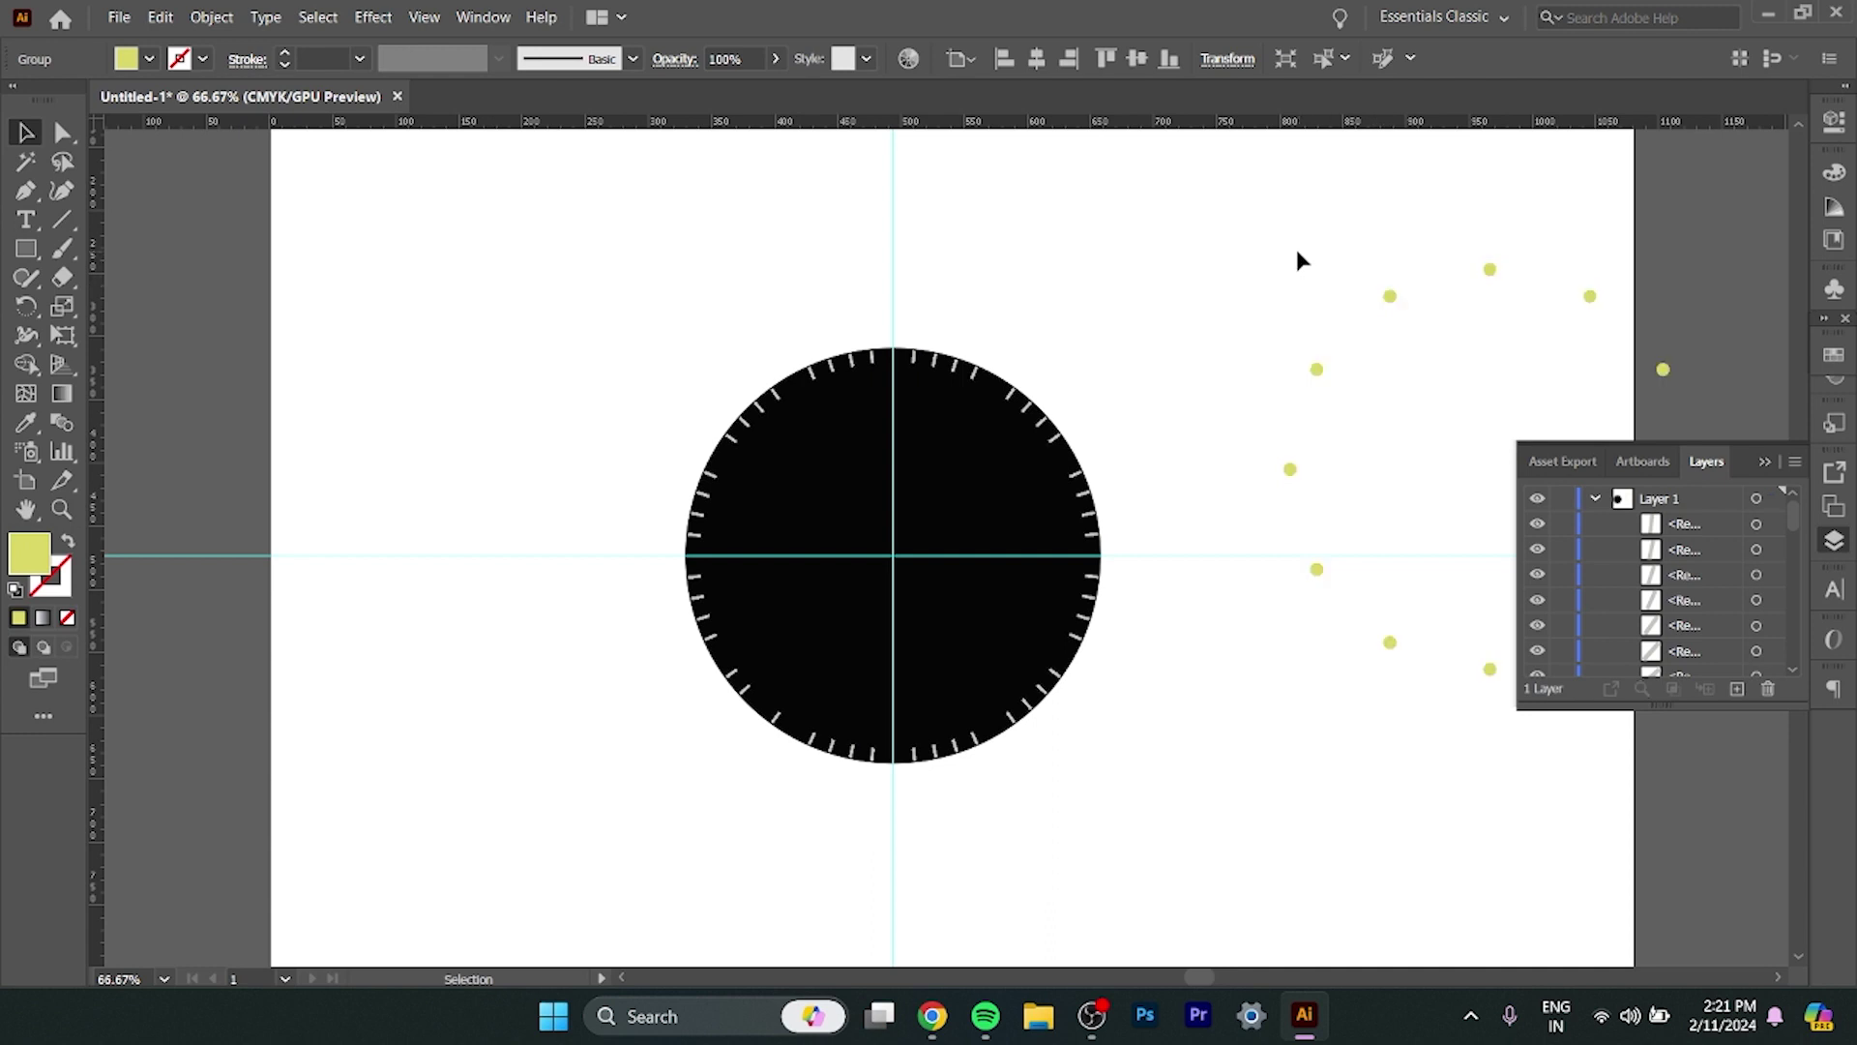
{"action": "left_click", "coordinate": [1115, 370]}
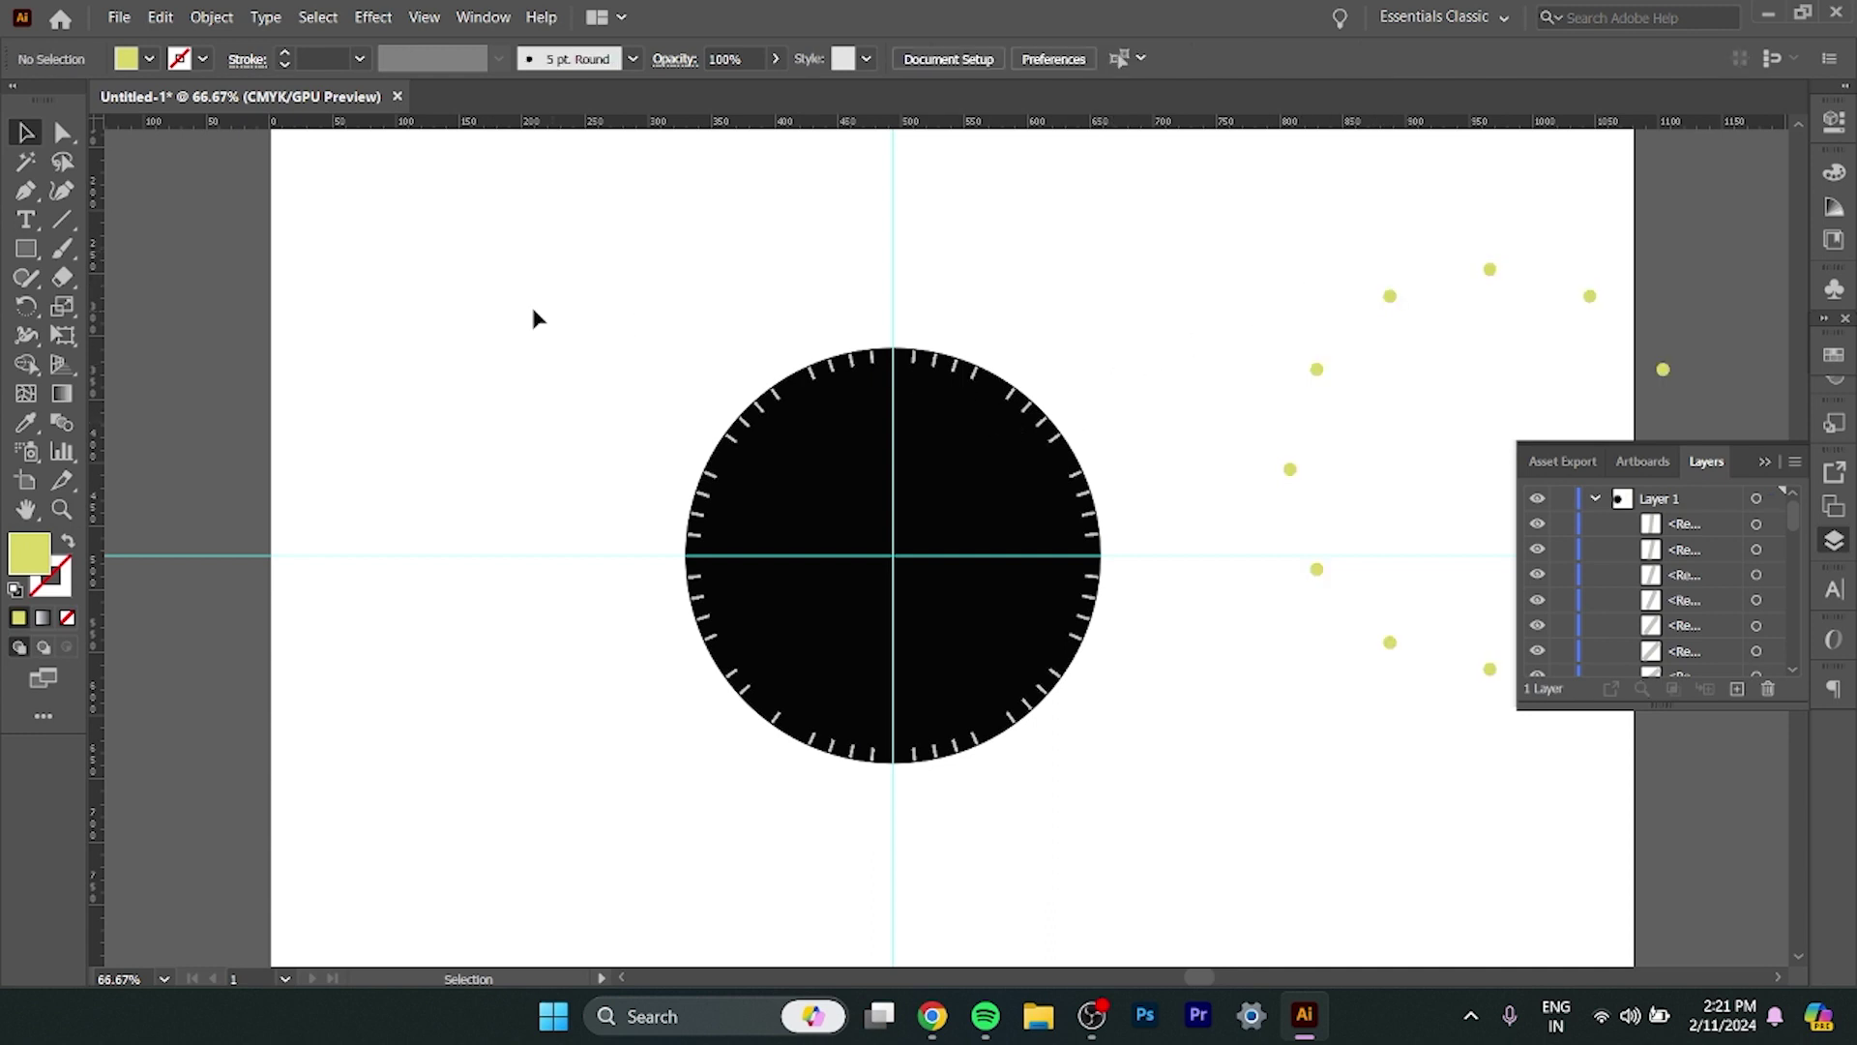
{"action": "left_click_drag", "start_coordinate": [676, 310], "coordinate": [1207, 815]}
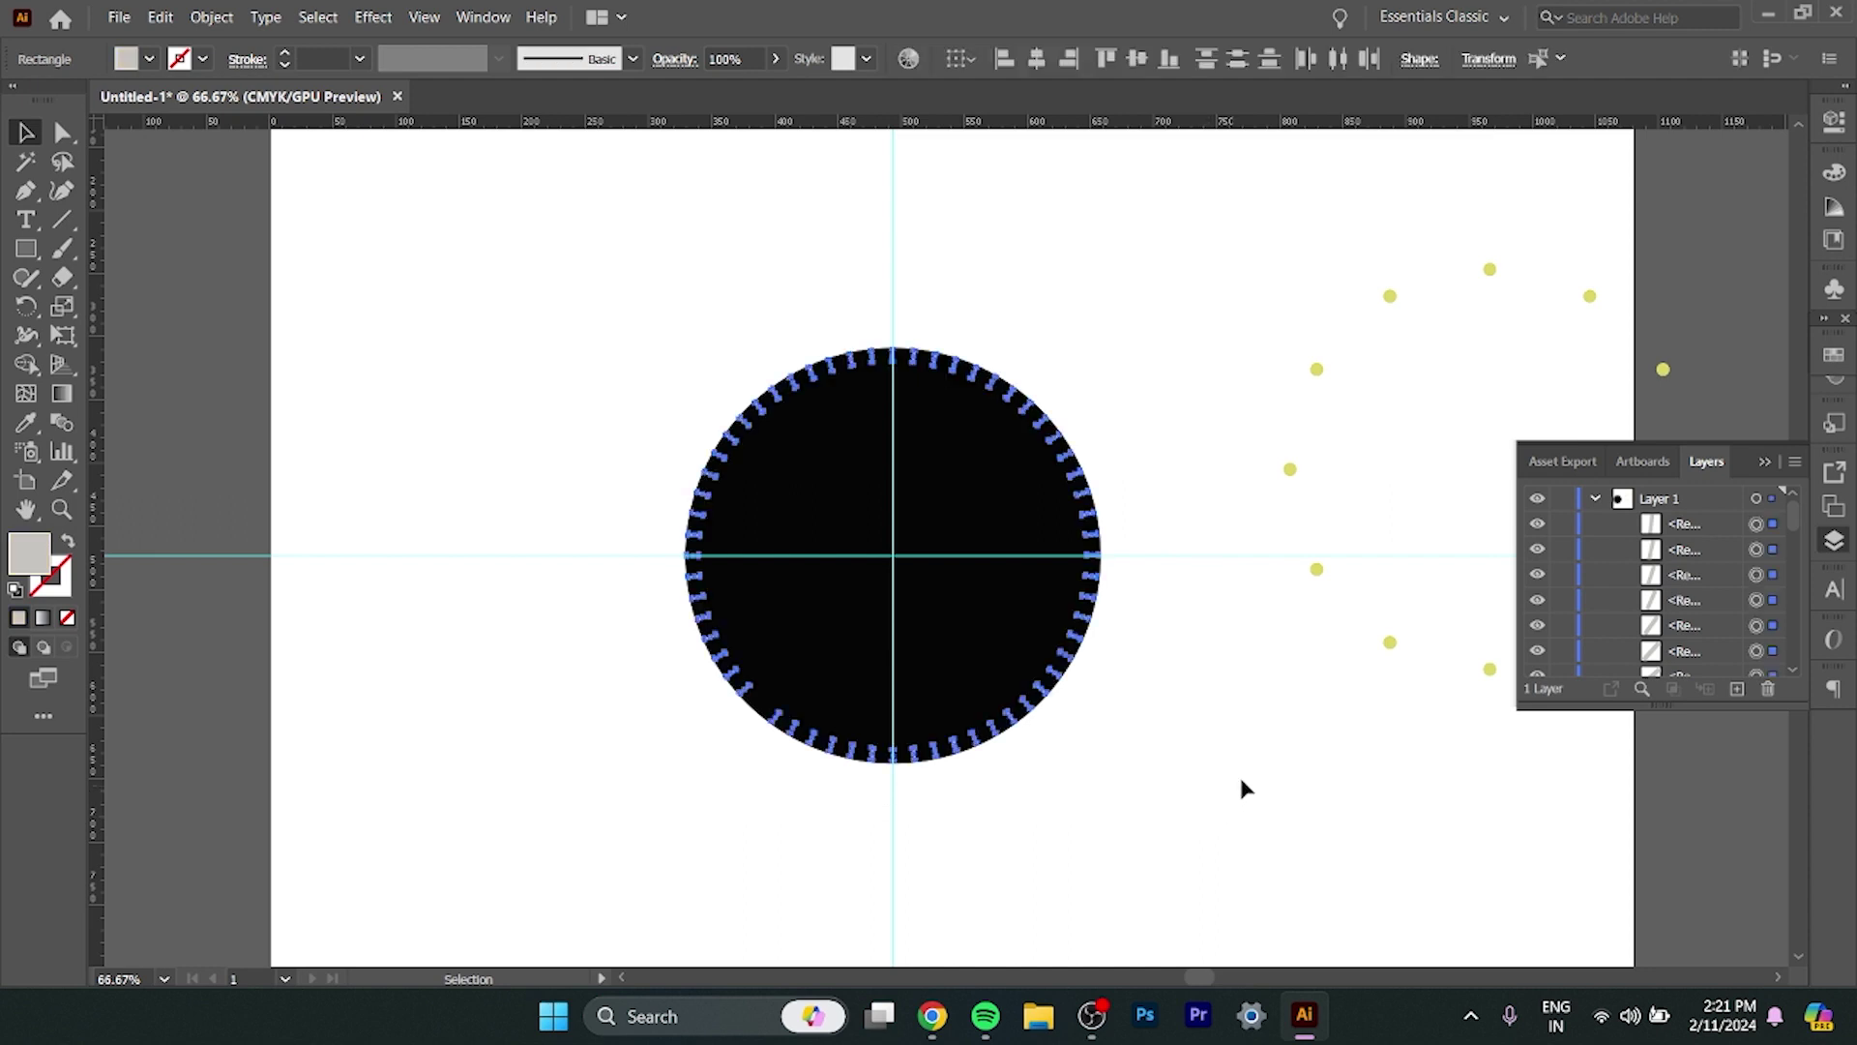
{"action": "key", "text": "ctrl+g"}
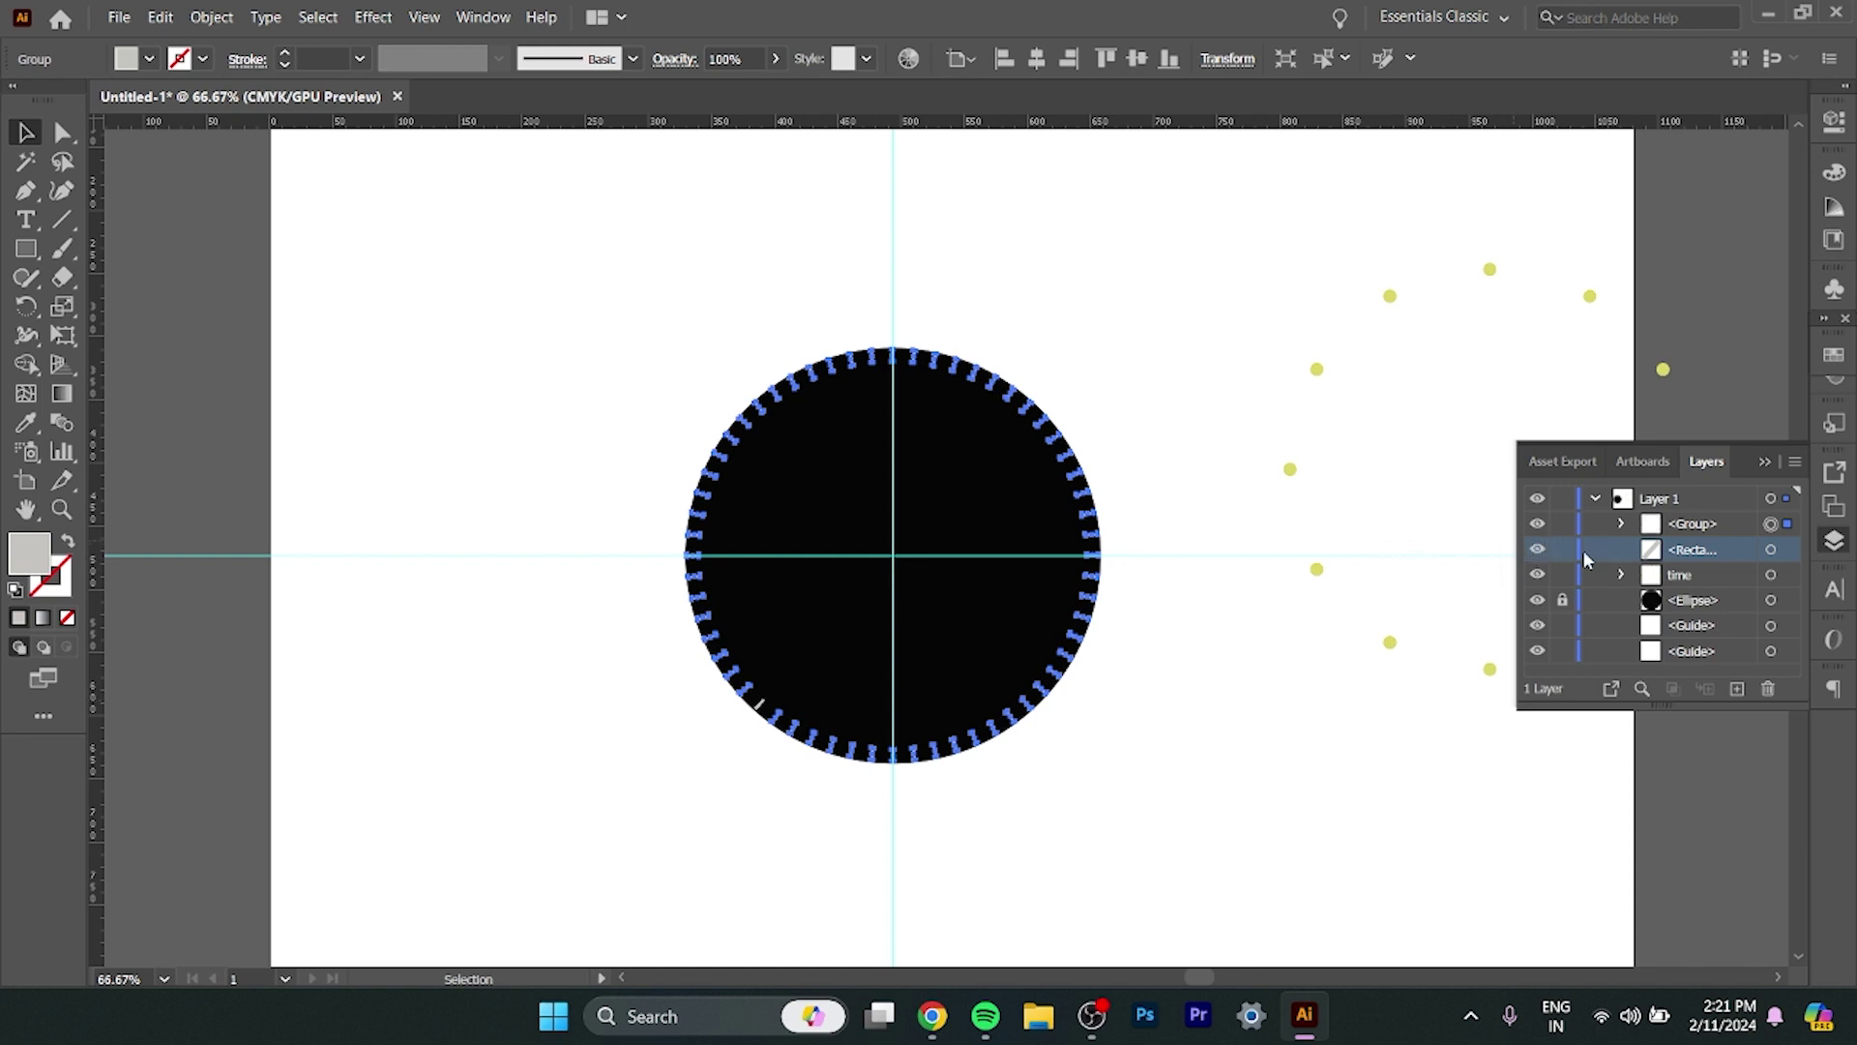
{"action": "key", "text": "Delete"}
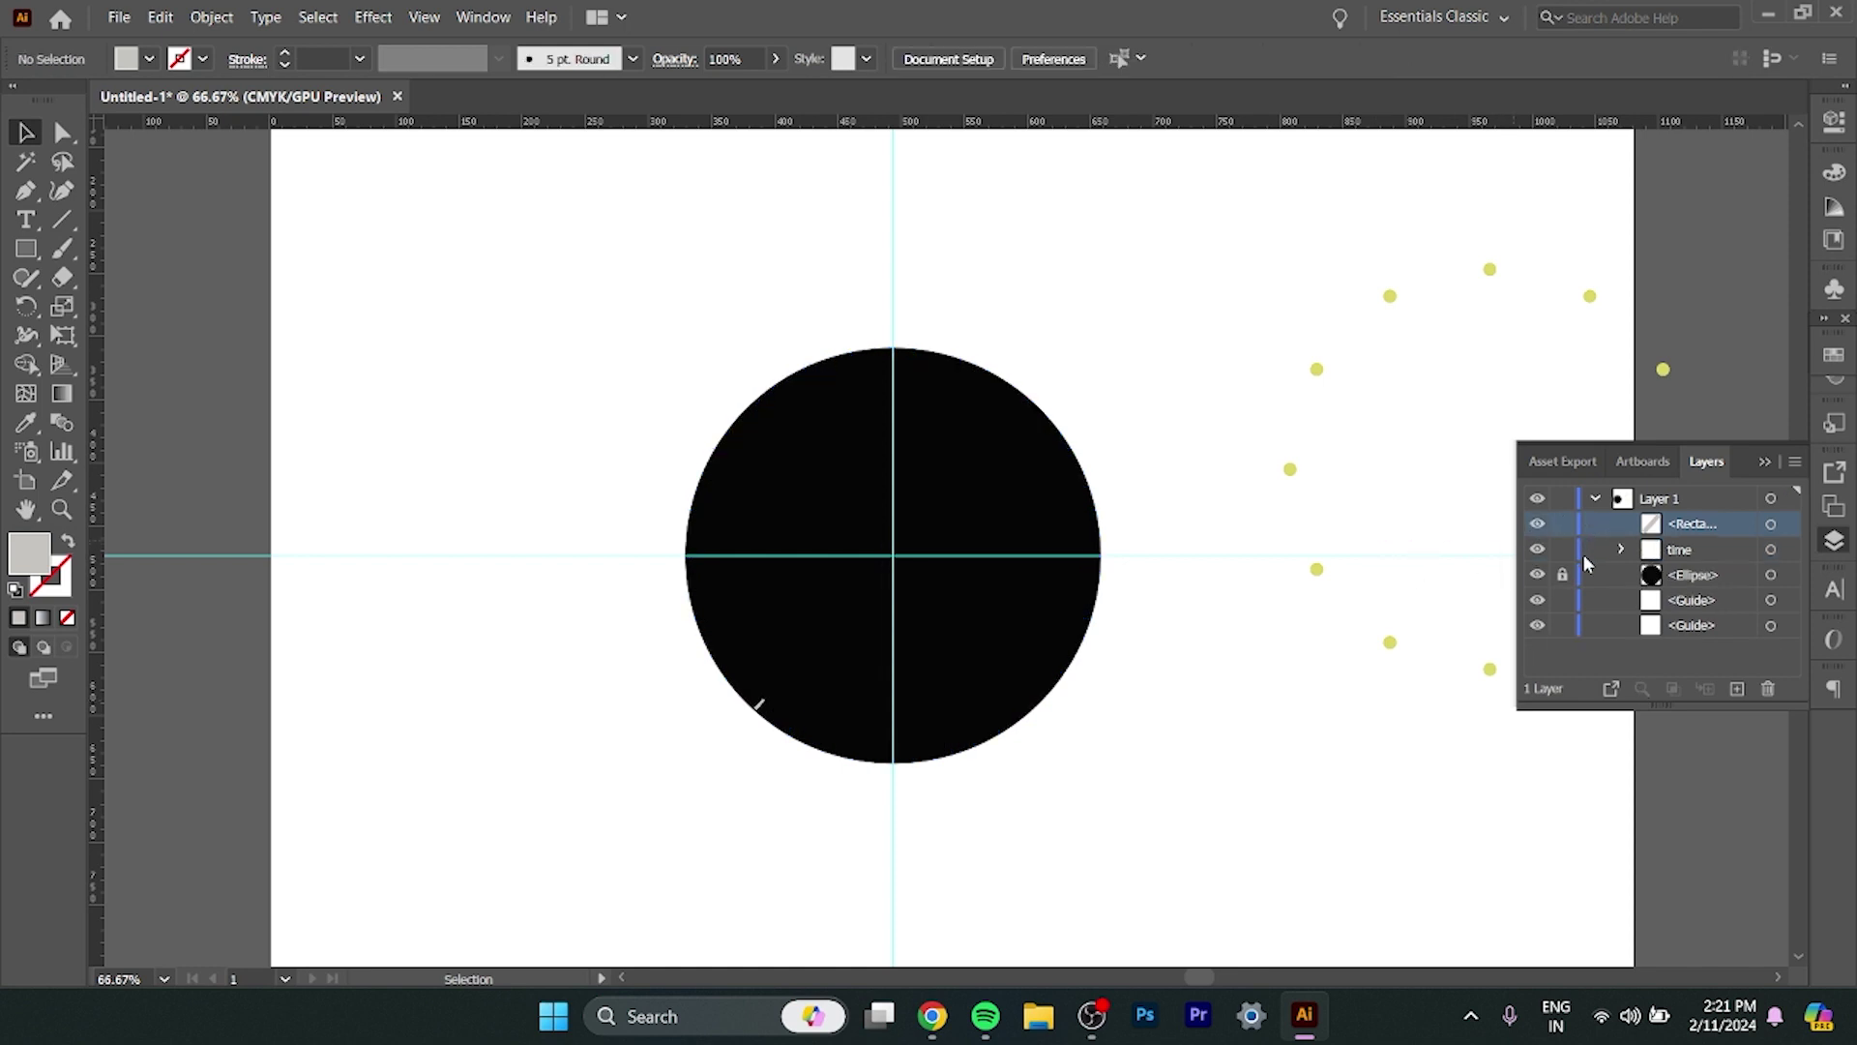
{"action": "key", "text": "ctrl+z"}
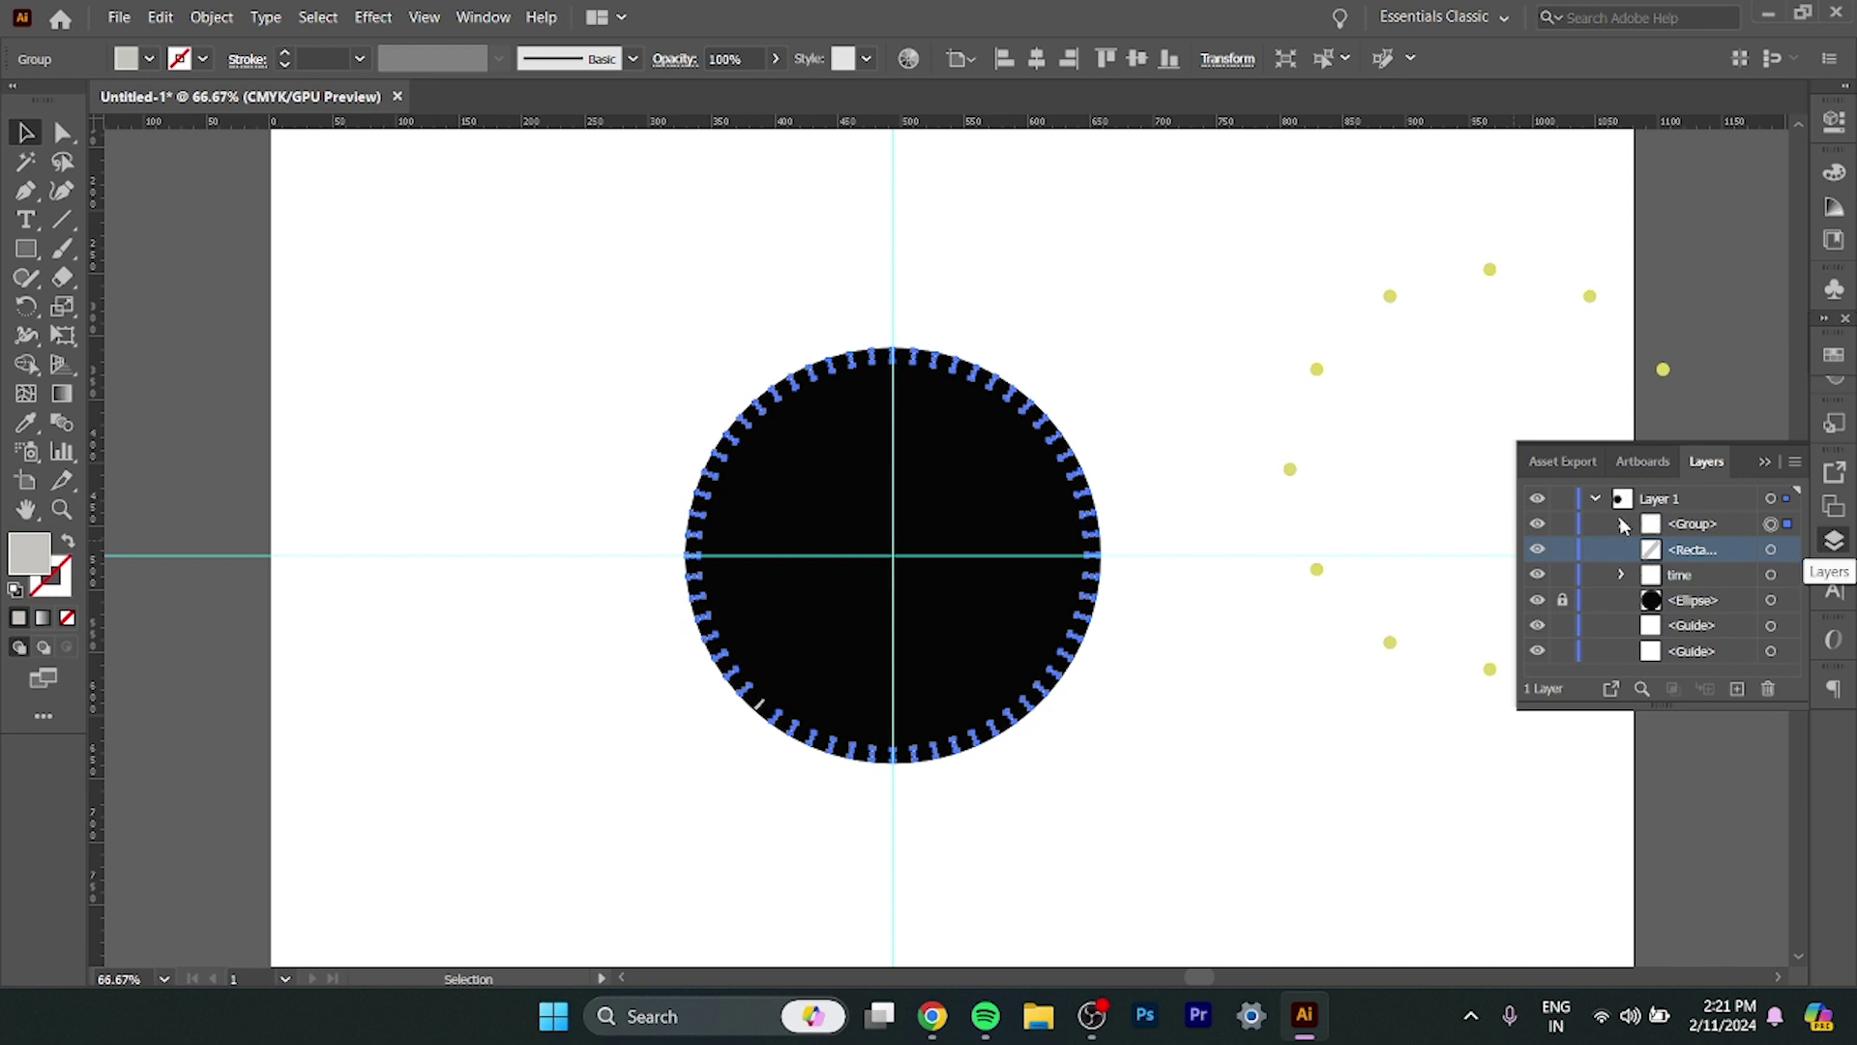
Ungroup the tick marks back into separate pieces with Ctrl+Shift+G.
{"action": "left_click", "coordinate": [1622, 524]}
{"action": "left_click", "coordinate": [1622, 524]}
{"action": "left_click", "coordinate": [1370, 220]}
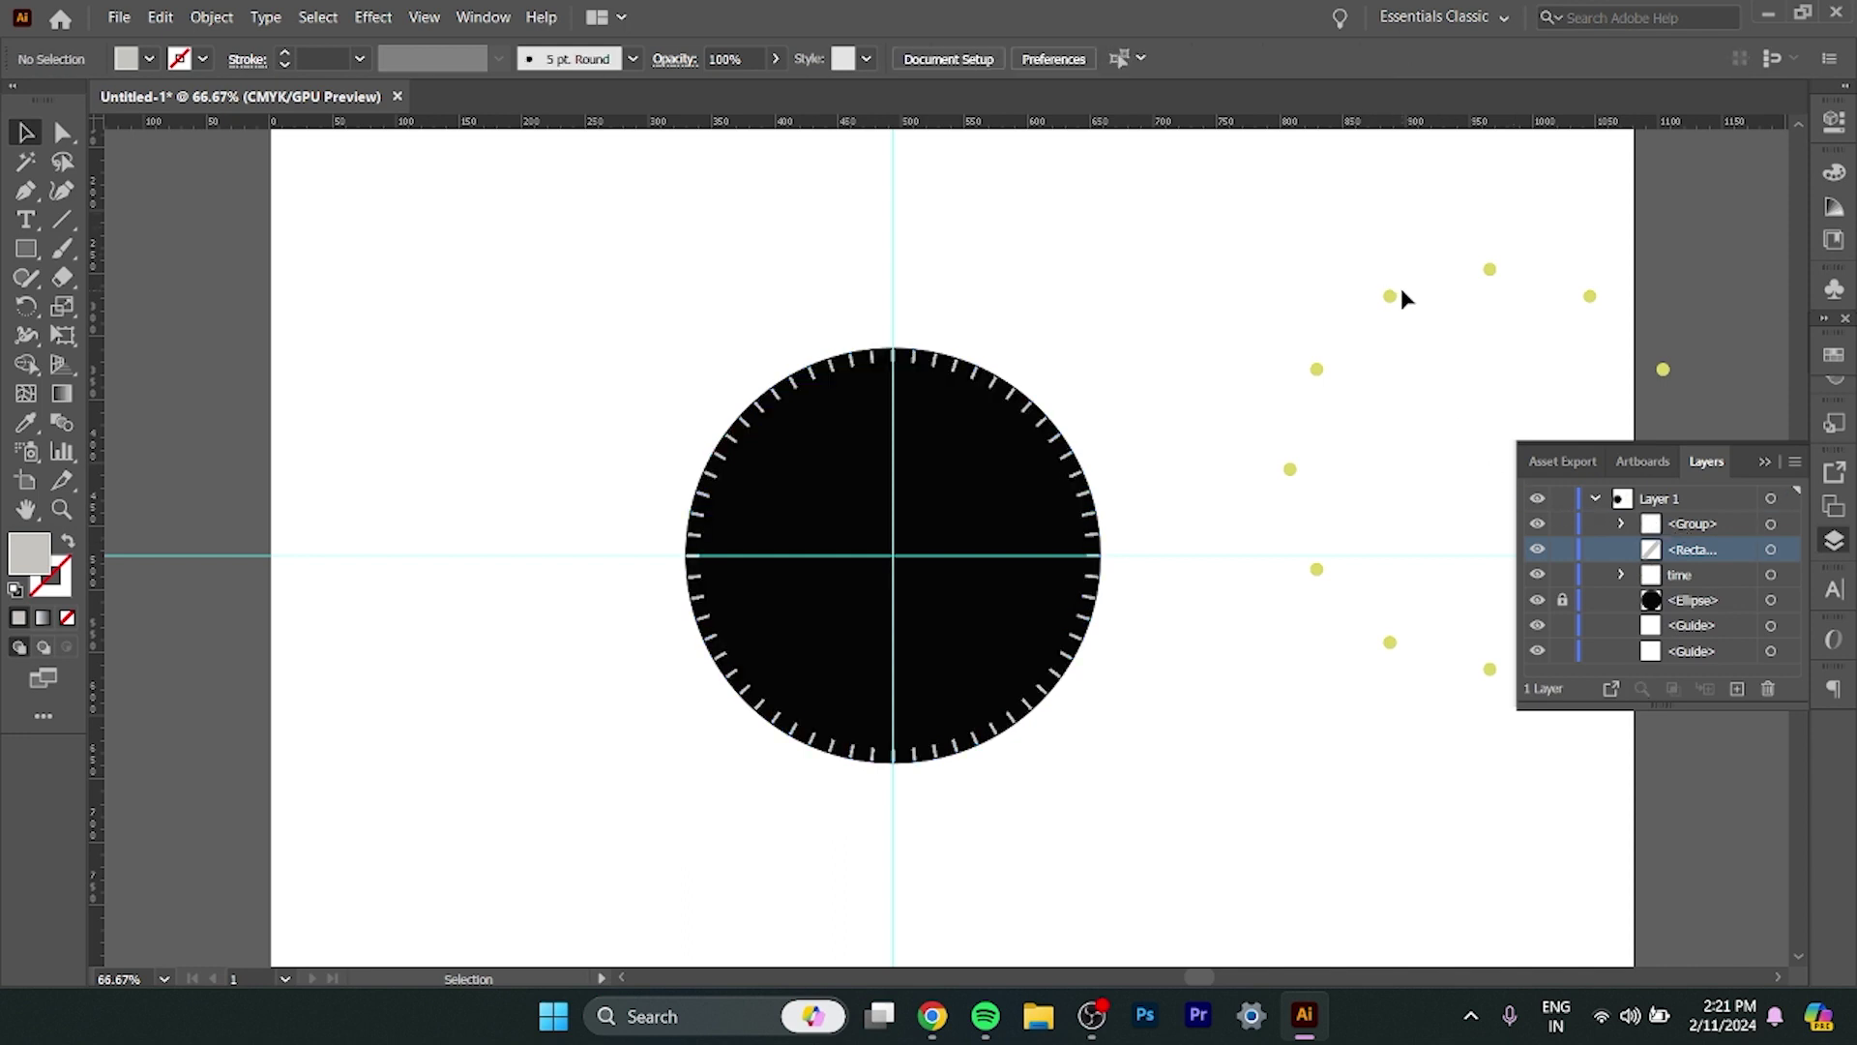
{"action": "key", "text": "ctrl+a"}
{"action": "key", "text": "ctrl+shift+g"}
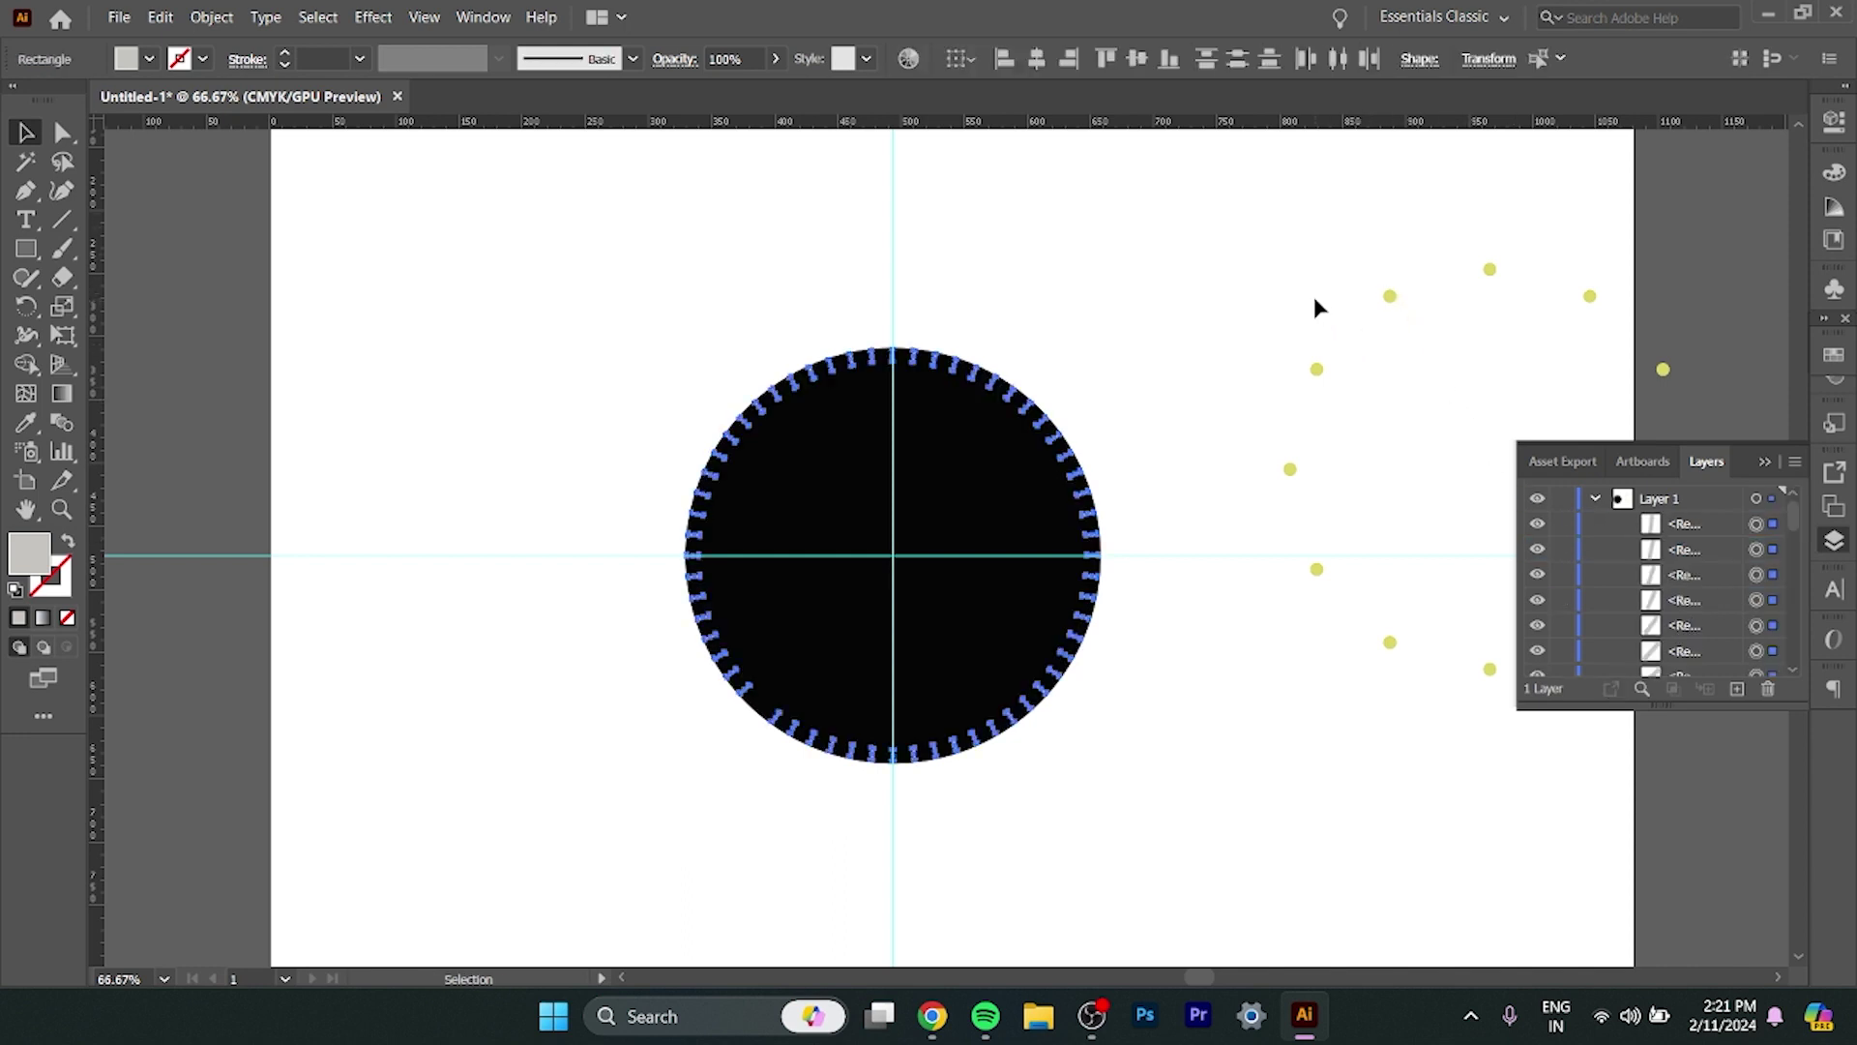
{"action": "left_click", "coordinate": [1319, 302]}
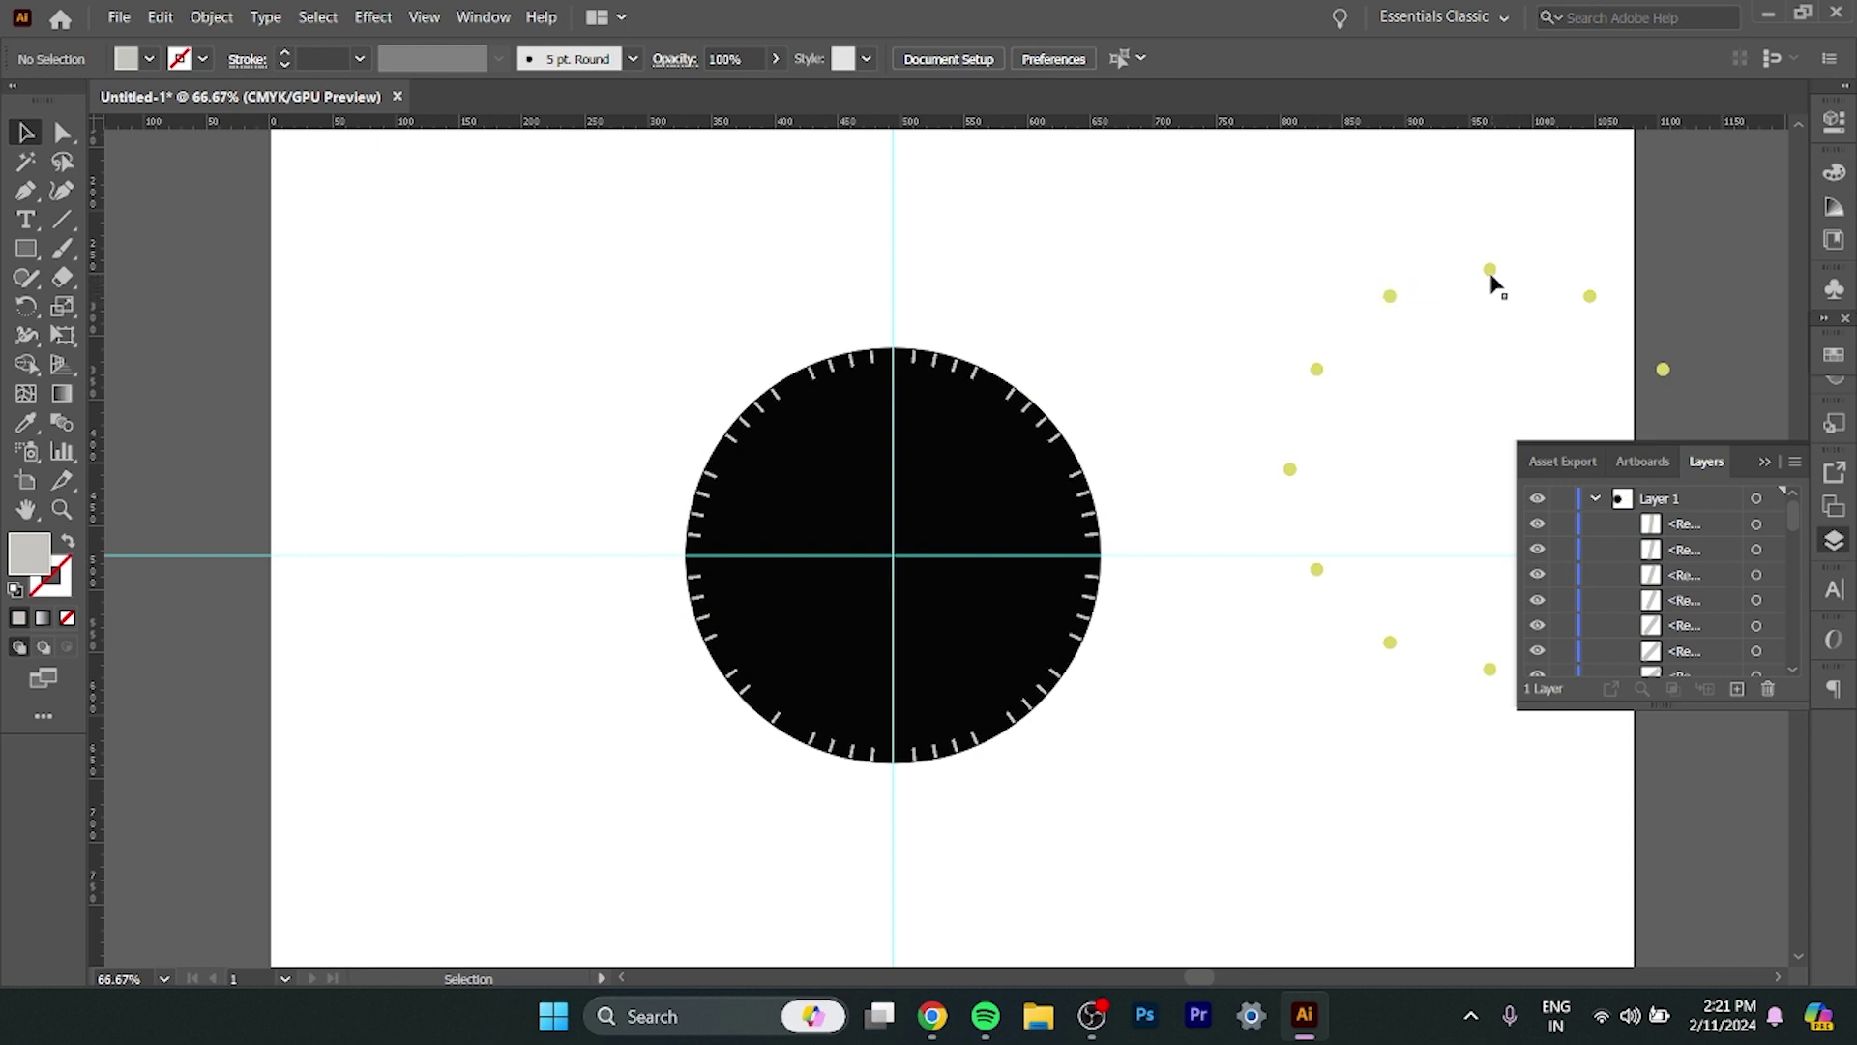
Drag the yellow dot ring onto the rim at the hours and re-centre the view.
{"action": "left_click_drag", "start_coordinate": [1495, 285], "coordinate": [899, 370]}
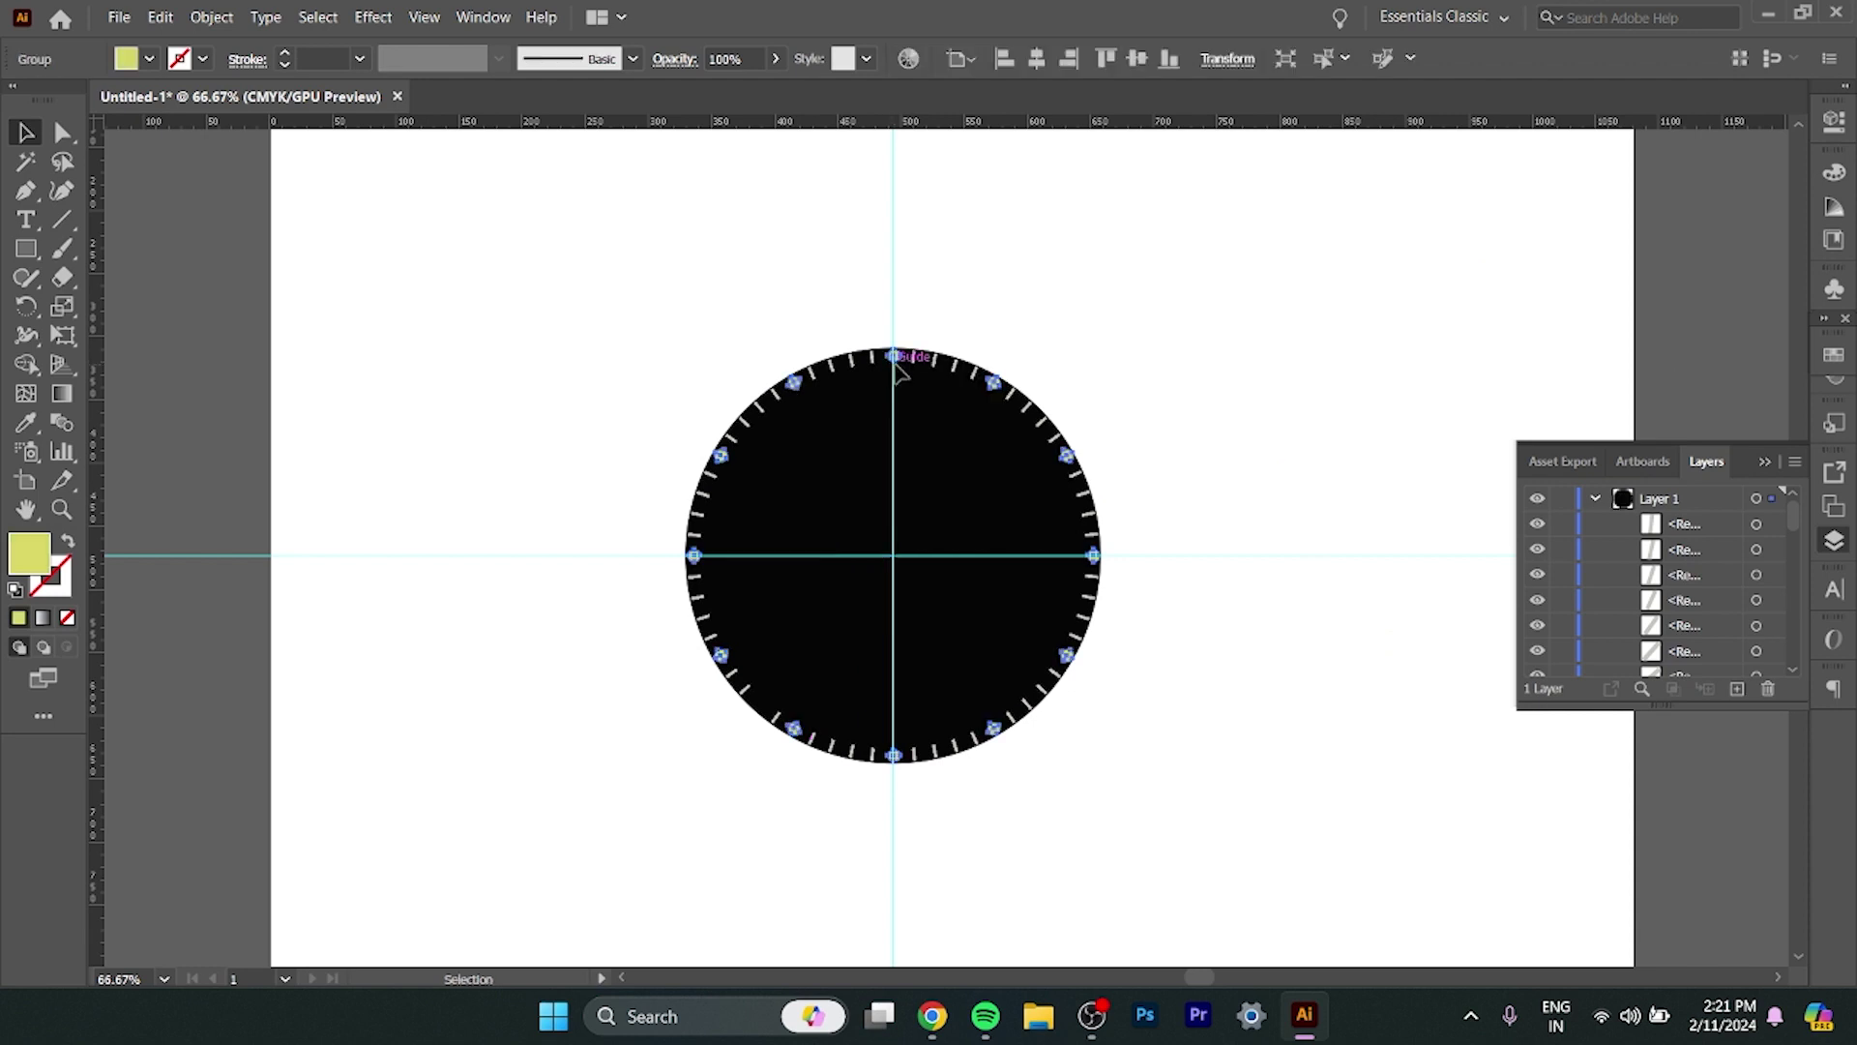
{"action": "left_click", "coordinate": [1070, 309]}
{"action": "key", "text": "space"}
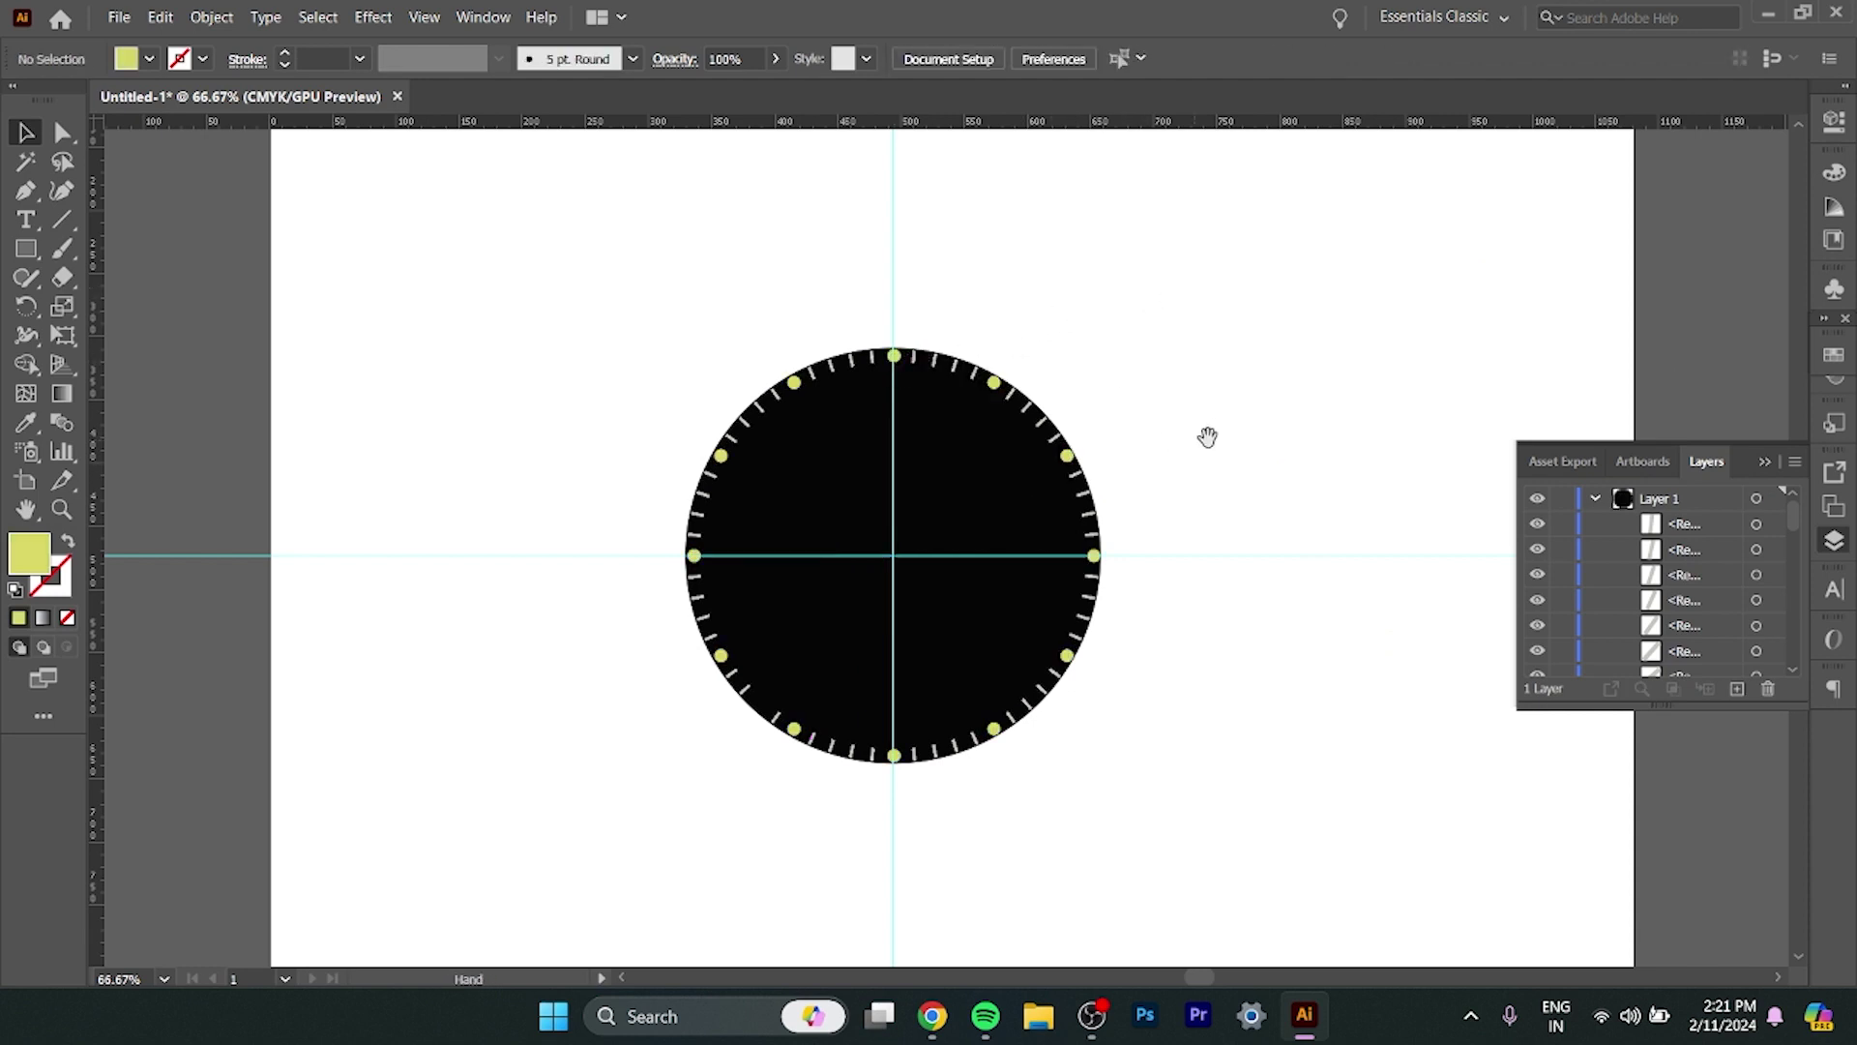
{"action": "left_click_drag", "start_coordinate": [1208, 436], "coordinate": [1052, 344]}
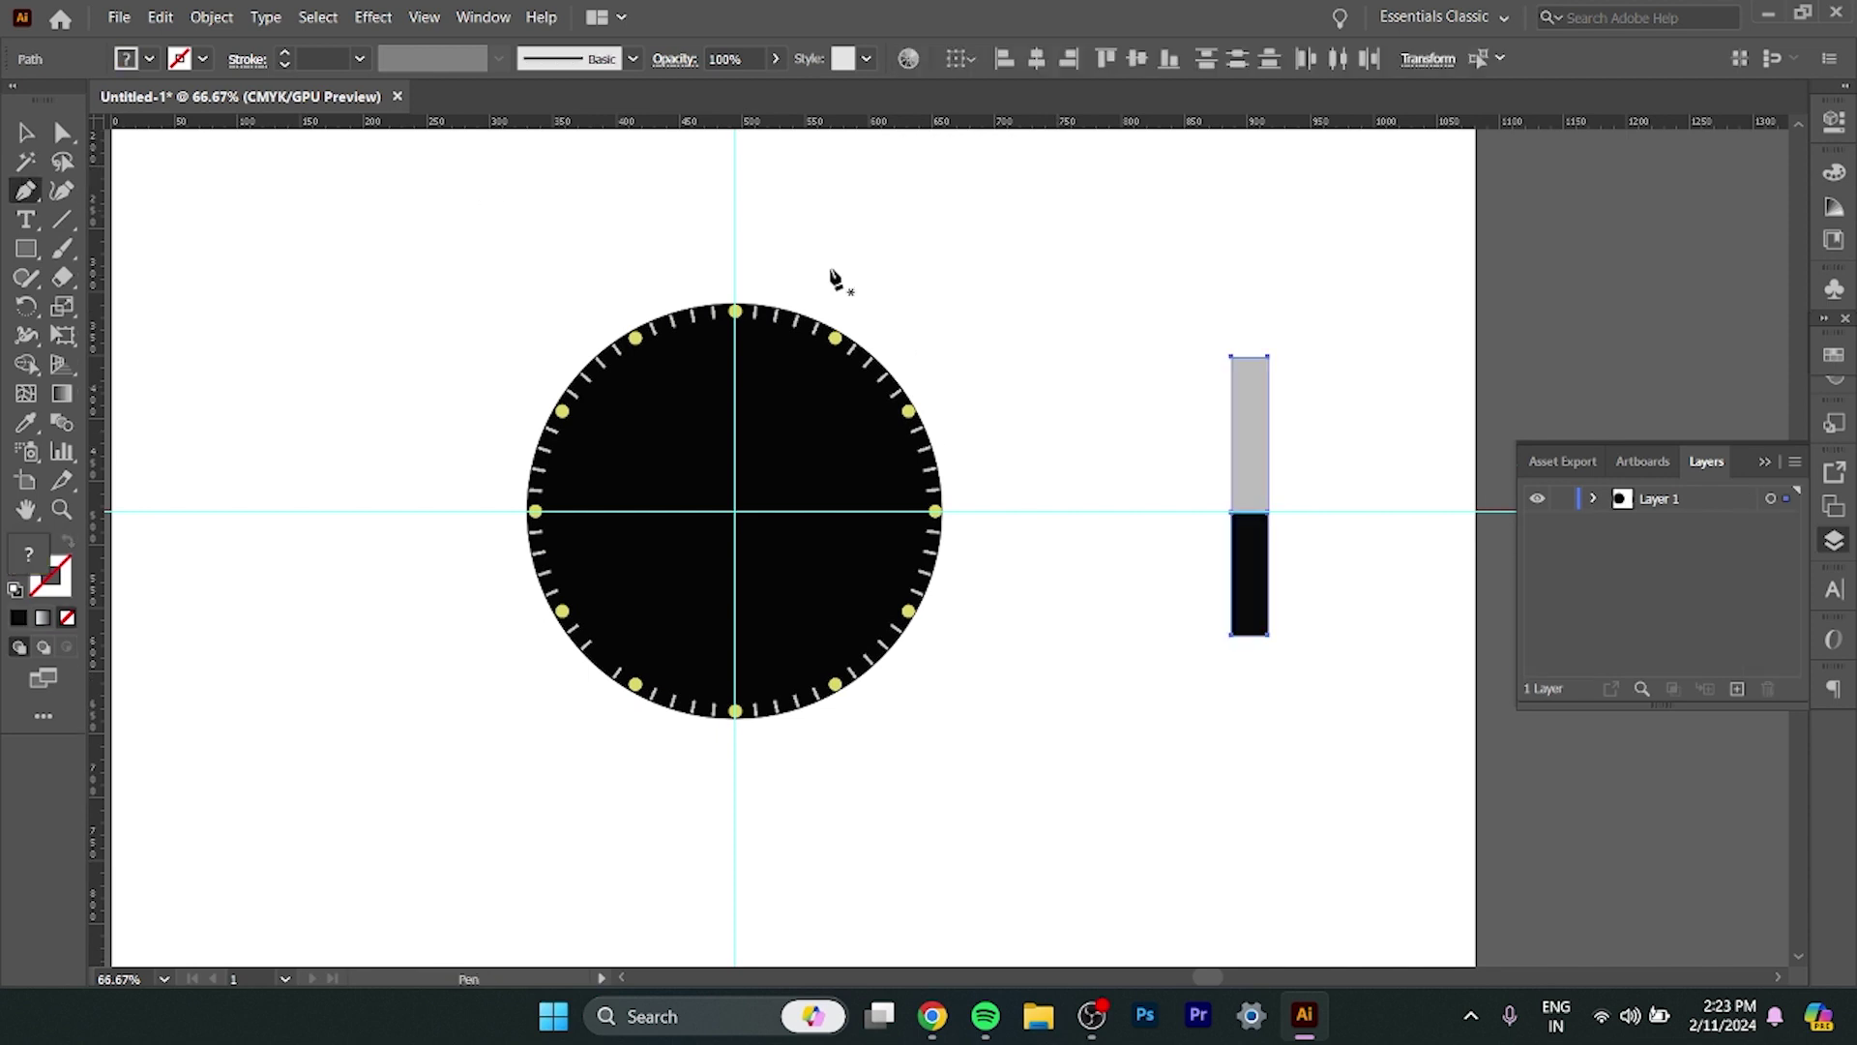
Add an anchor on the bar's top edge and pull it up into a pointed tip.
{"action": "left_click", "coordinate": [1252, 358]}
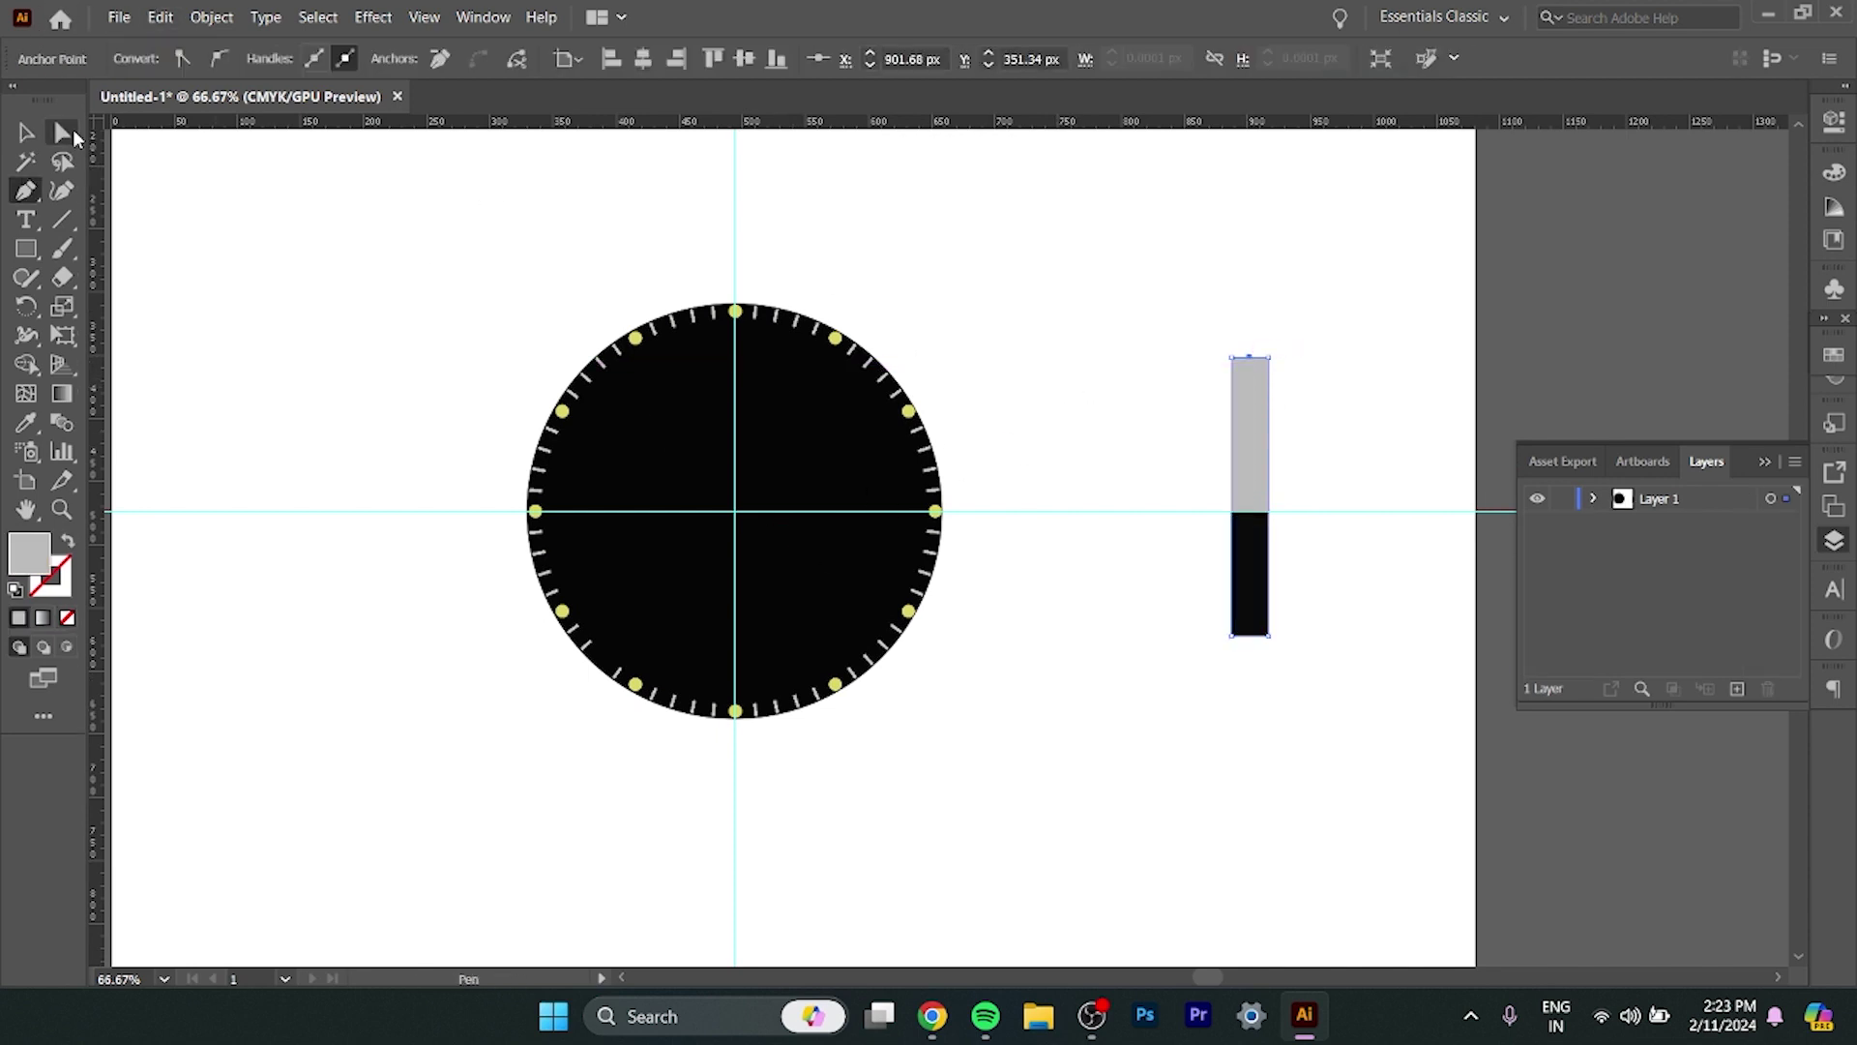
{"action": "left_click", "coordinate": [62, 133]}
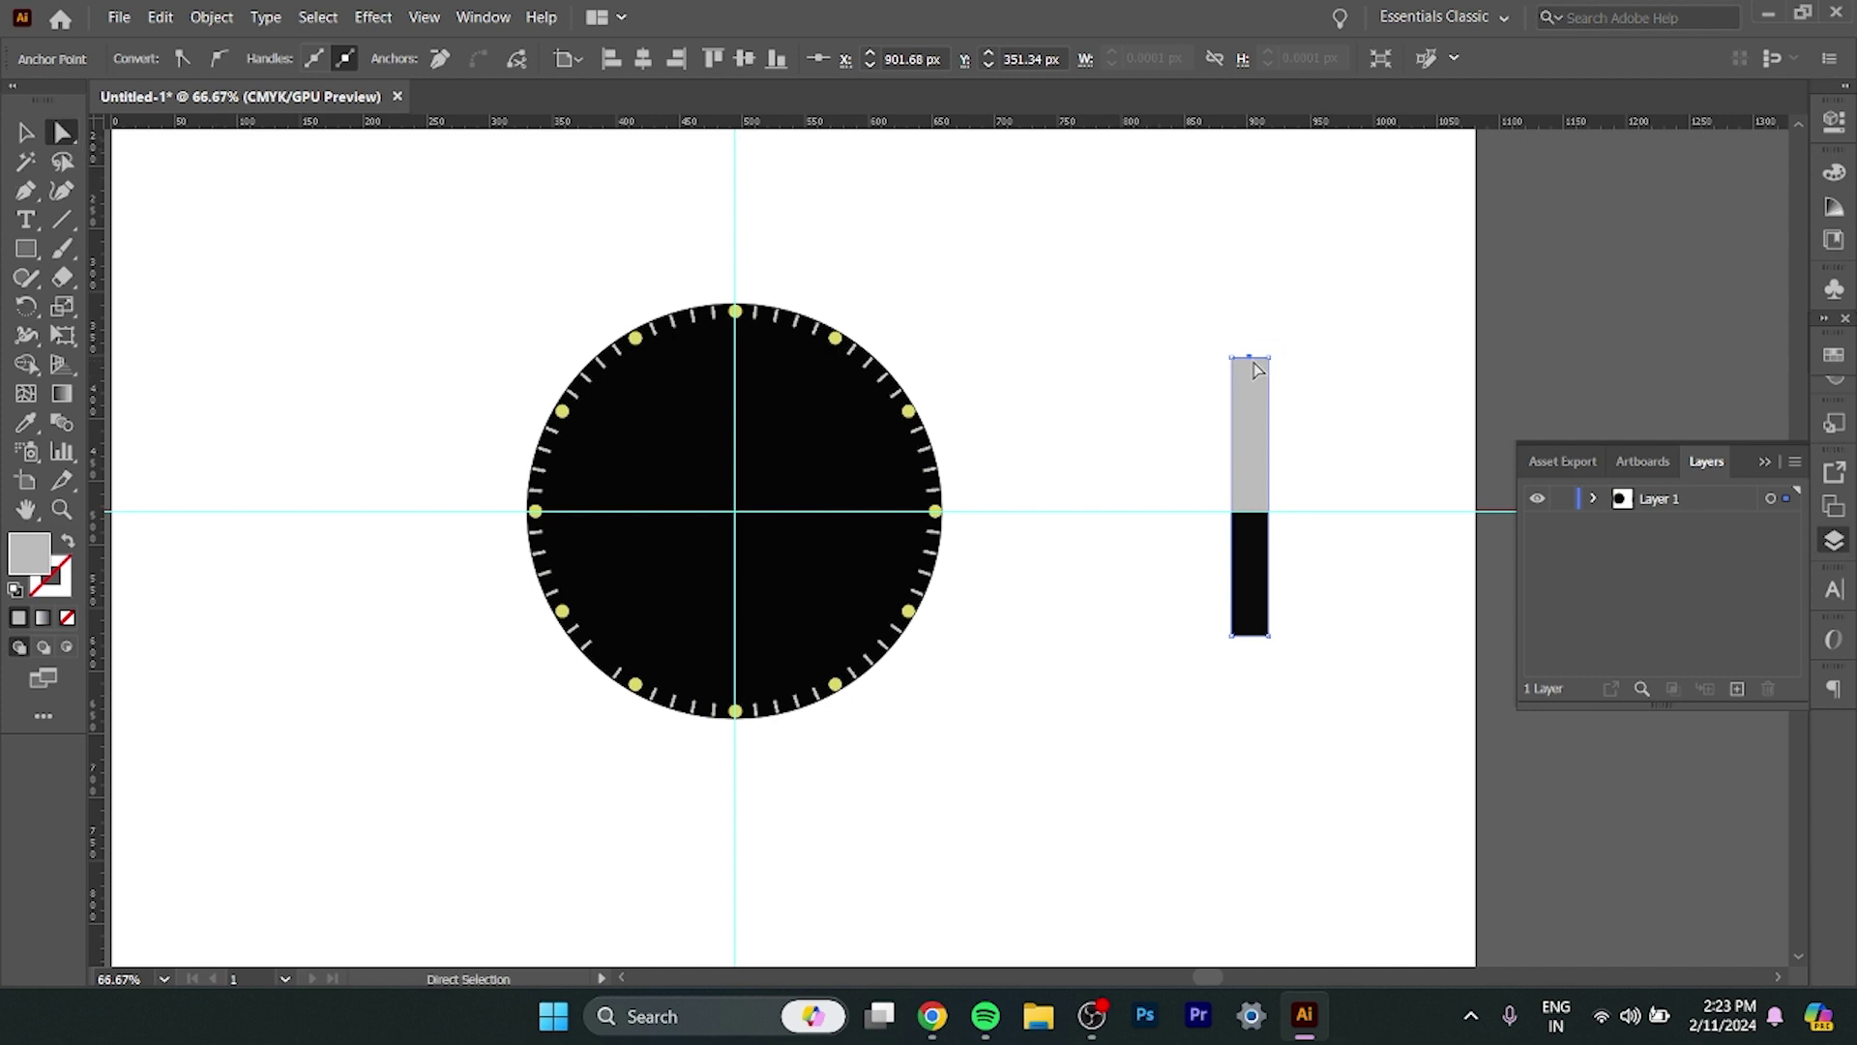
{"action": "left_click_drag", "start_coordinate": [1254, 362], "coordinate": [1246, 311]}
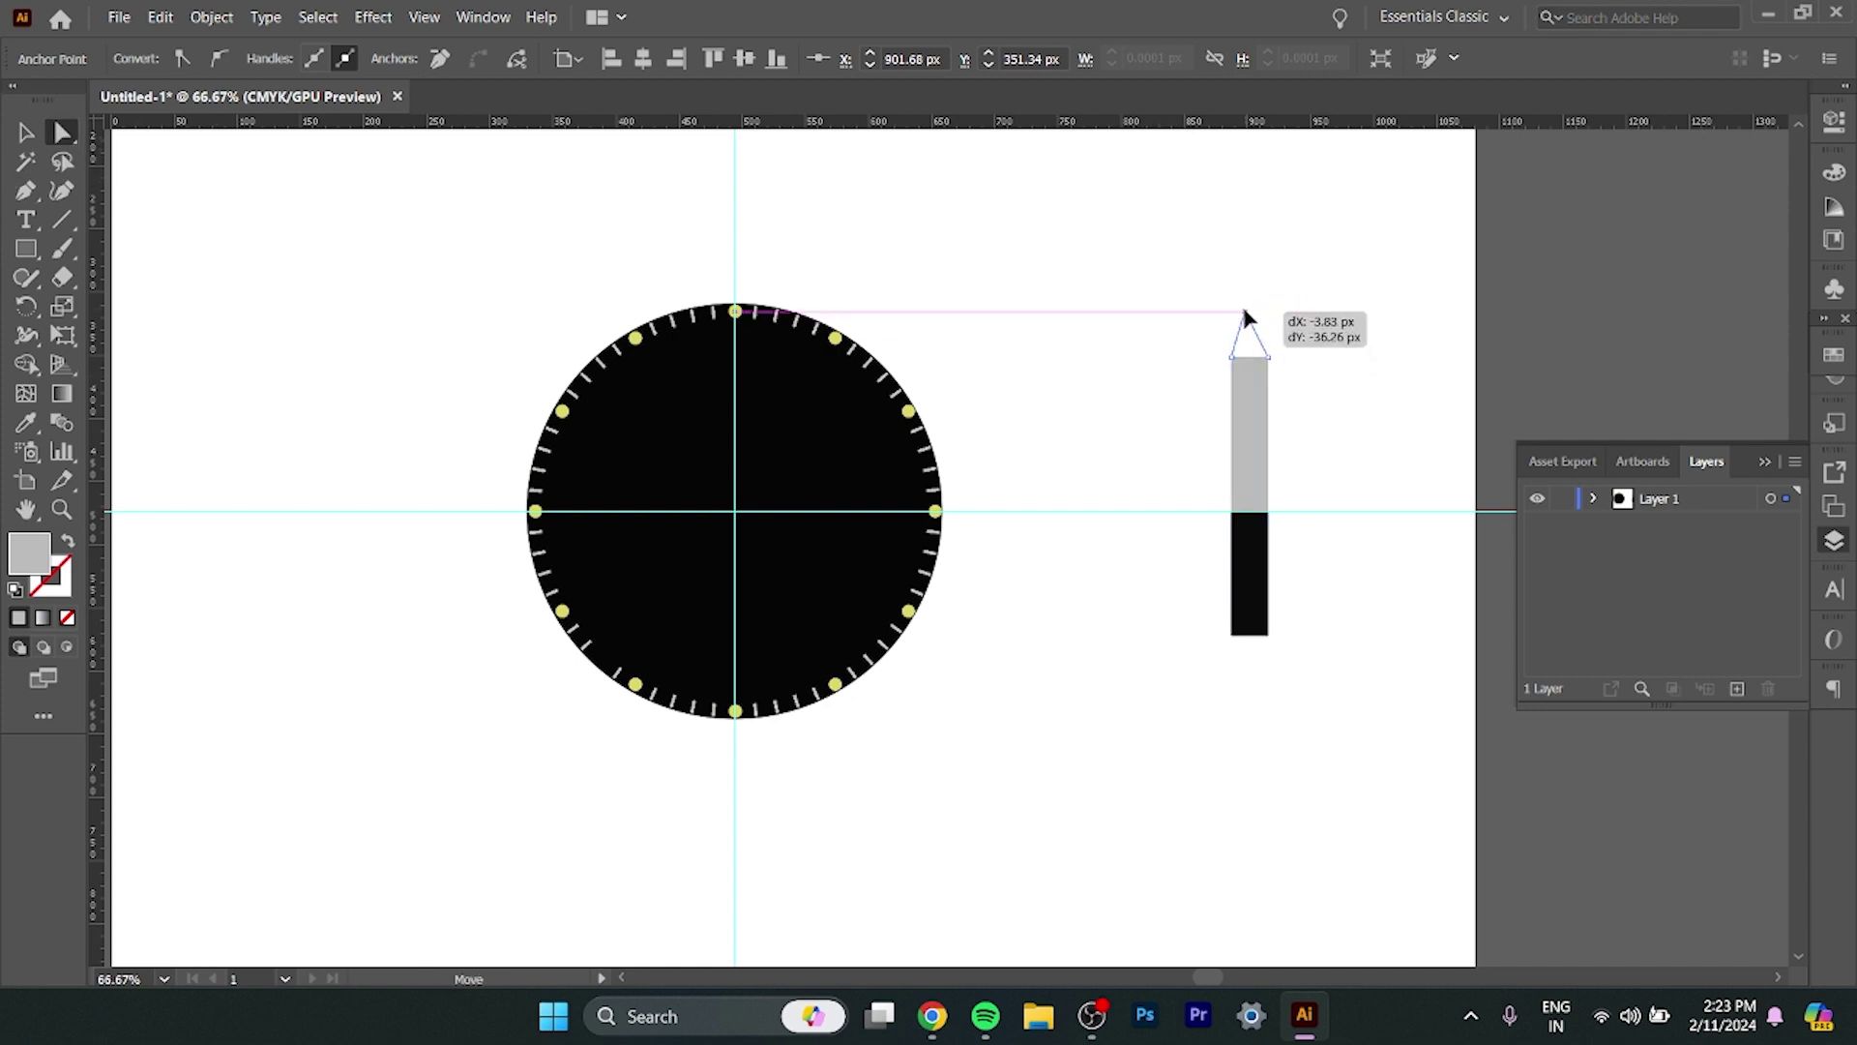
{"action": "left_click_drag", "start_coordinate": [1246, 311], "coordinate": [1248, 304]}
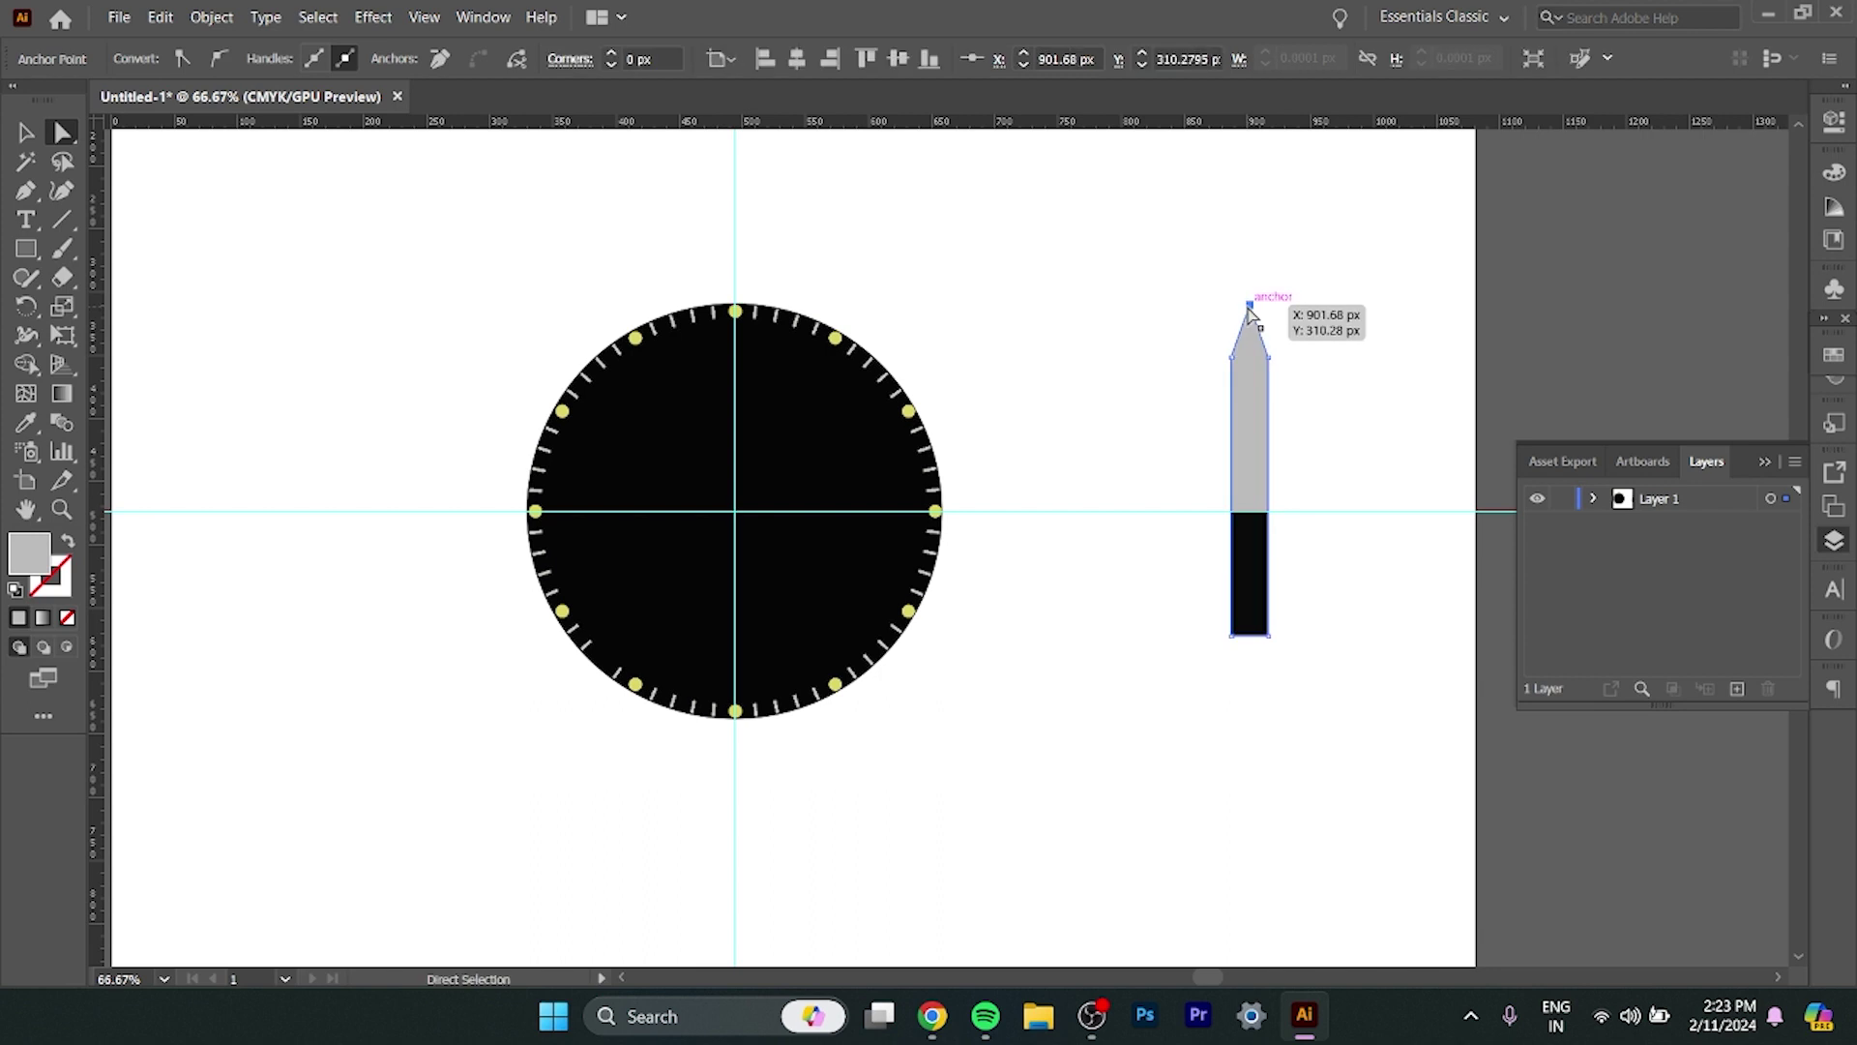
{"action": "left_click", "coordinate": [1332, 356]}
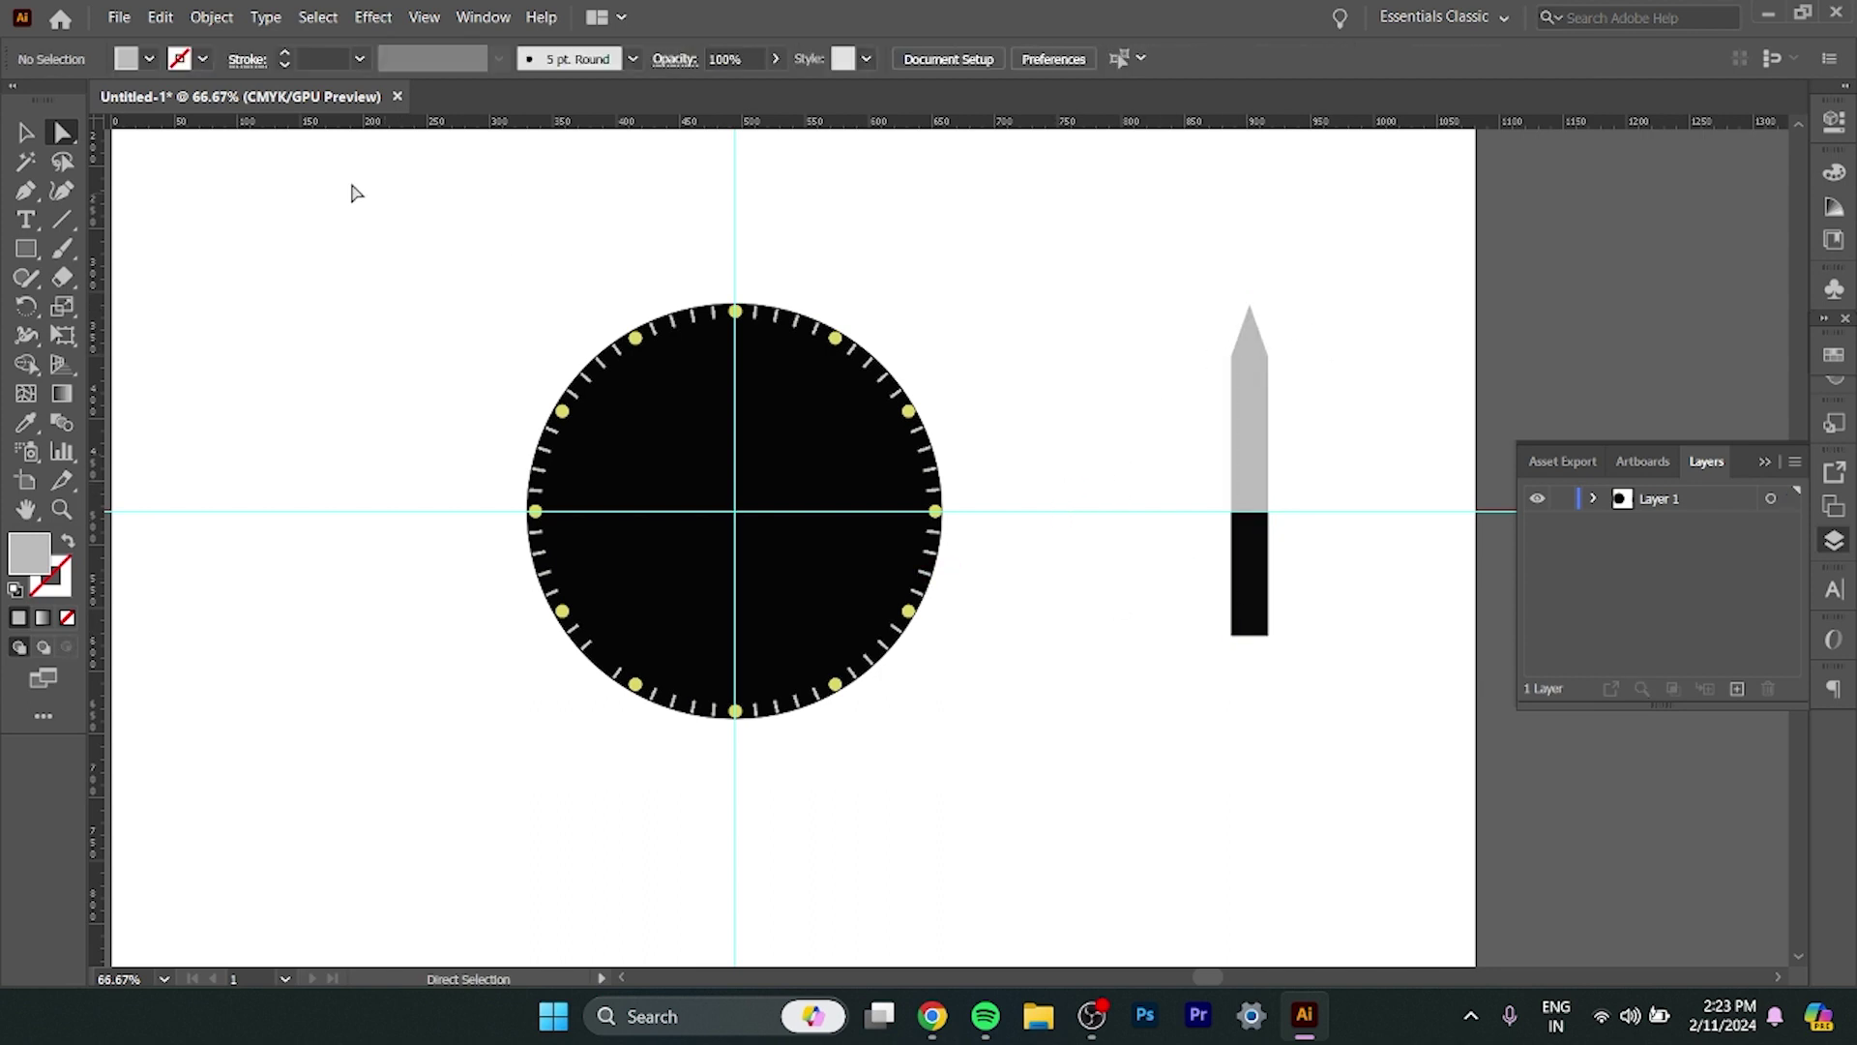
Replace the black lower rectangle with a pointed grey bottom end.
{"action": "key", "text": "ctrl+z"}
{"action": "left_click", "coordinate": [1250, 671]}
{"action": "left_click", "coordinate": [1332, 518]}
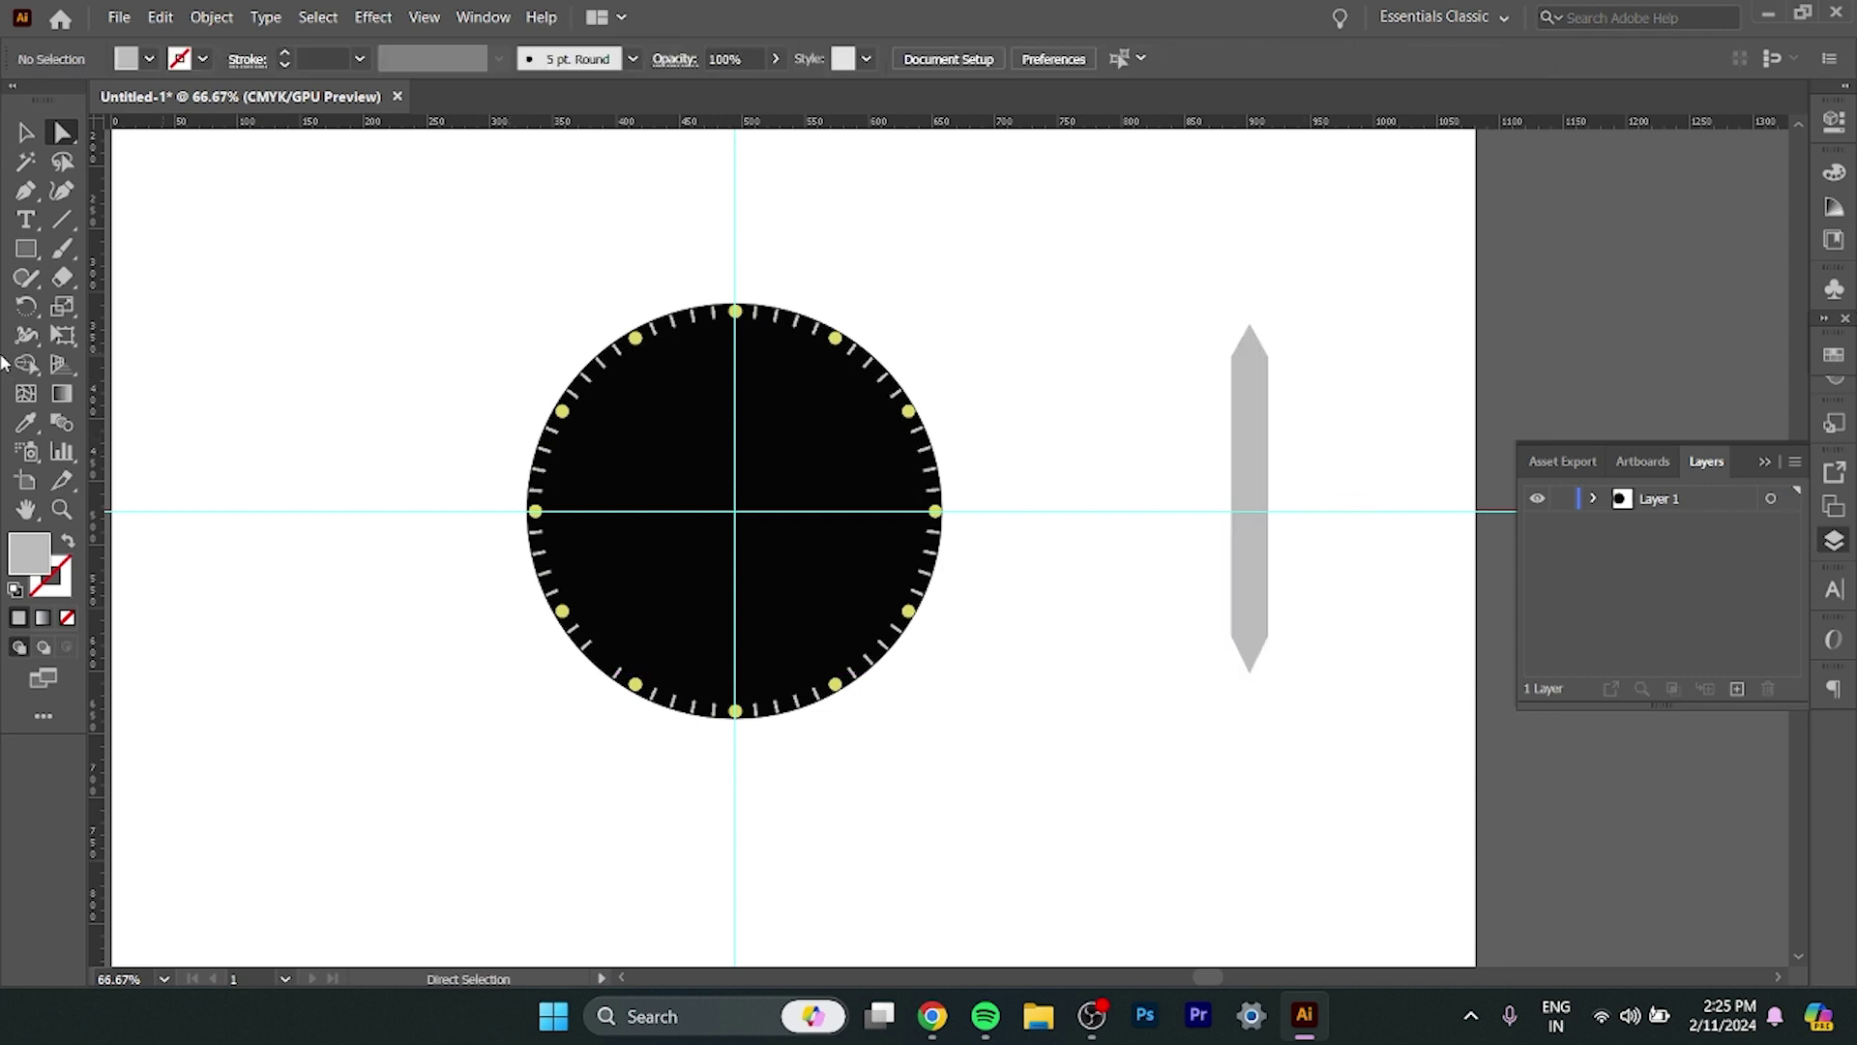
Draw a rectangle over the hand's lower half and fill it near-black #070707.
{"action": "left_click", "coordinate": [29, 253]}
{"action": "right_click", "coordinate": [36, 261]}
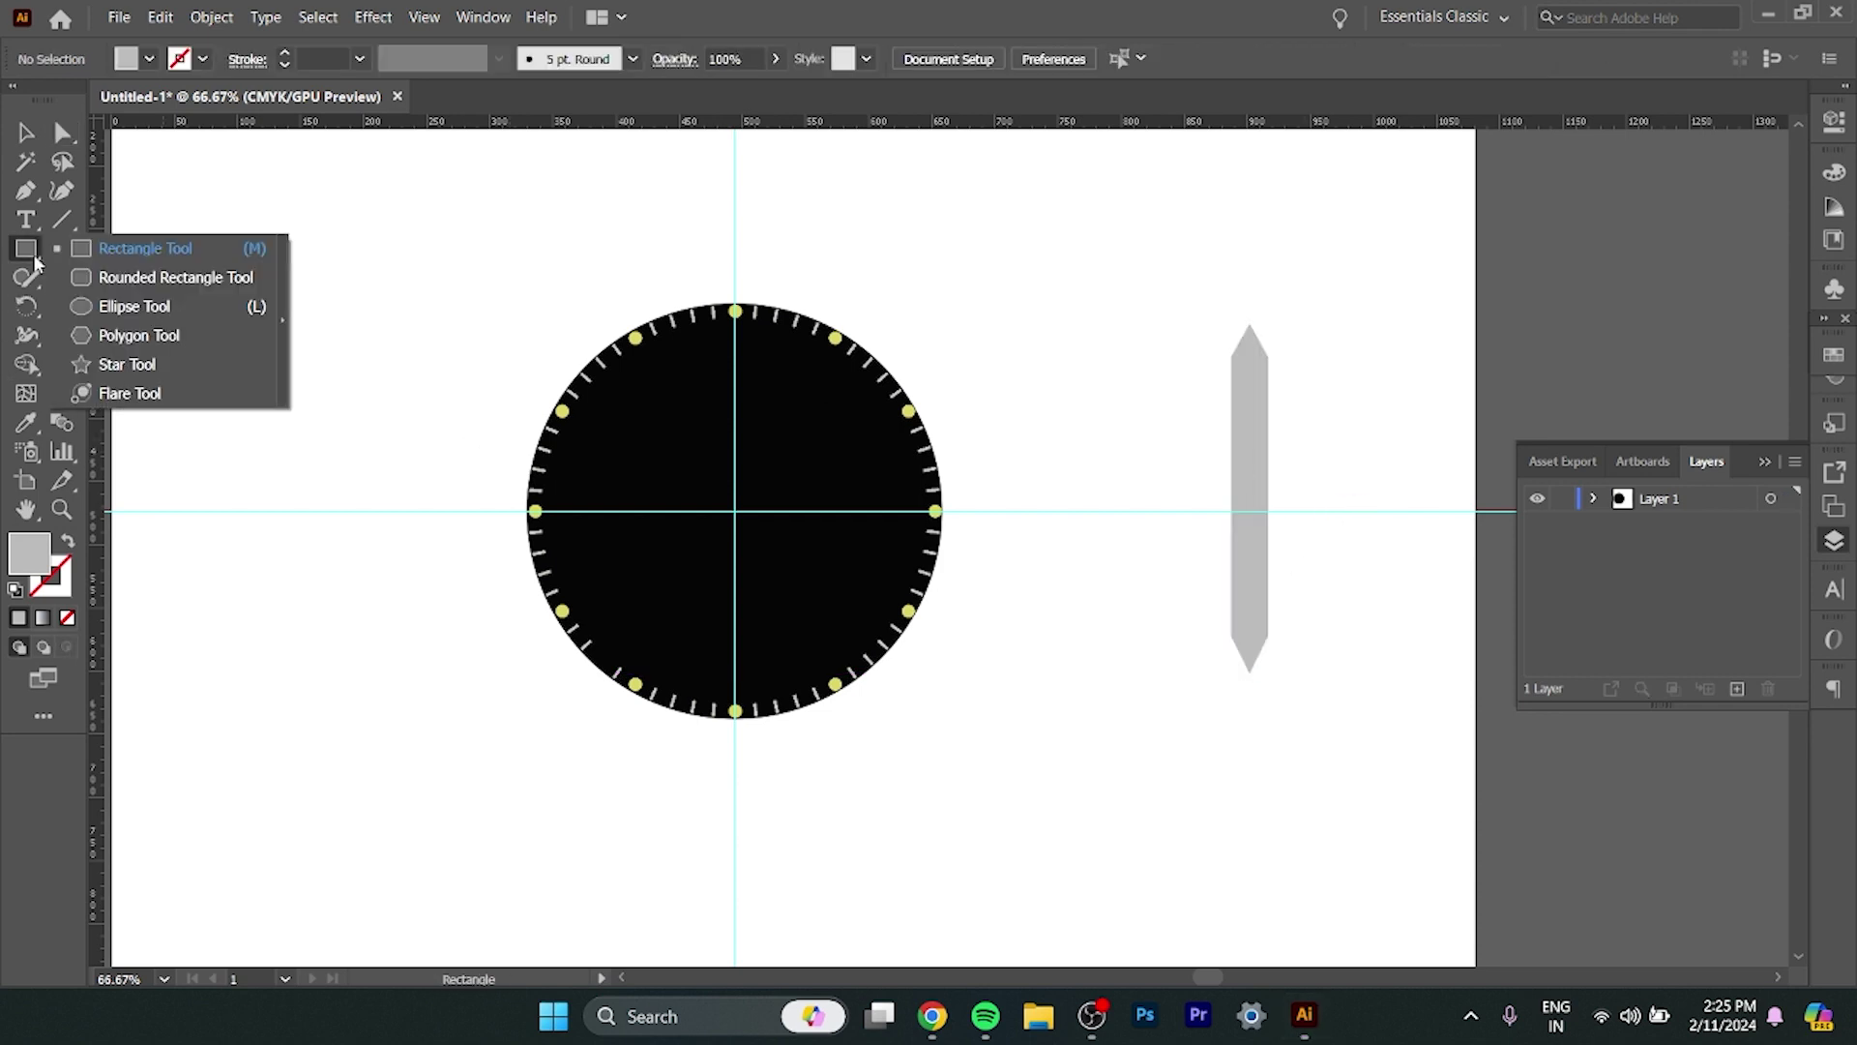
{"action": "left_click", "coordinate": [152, 248]}
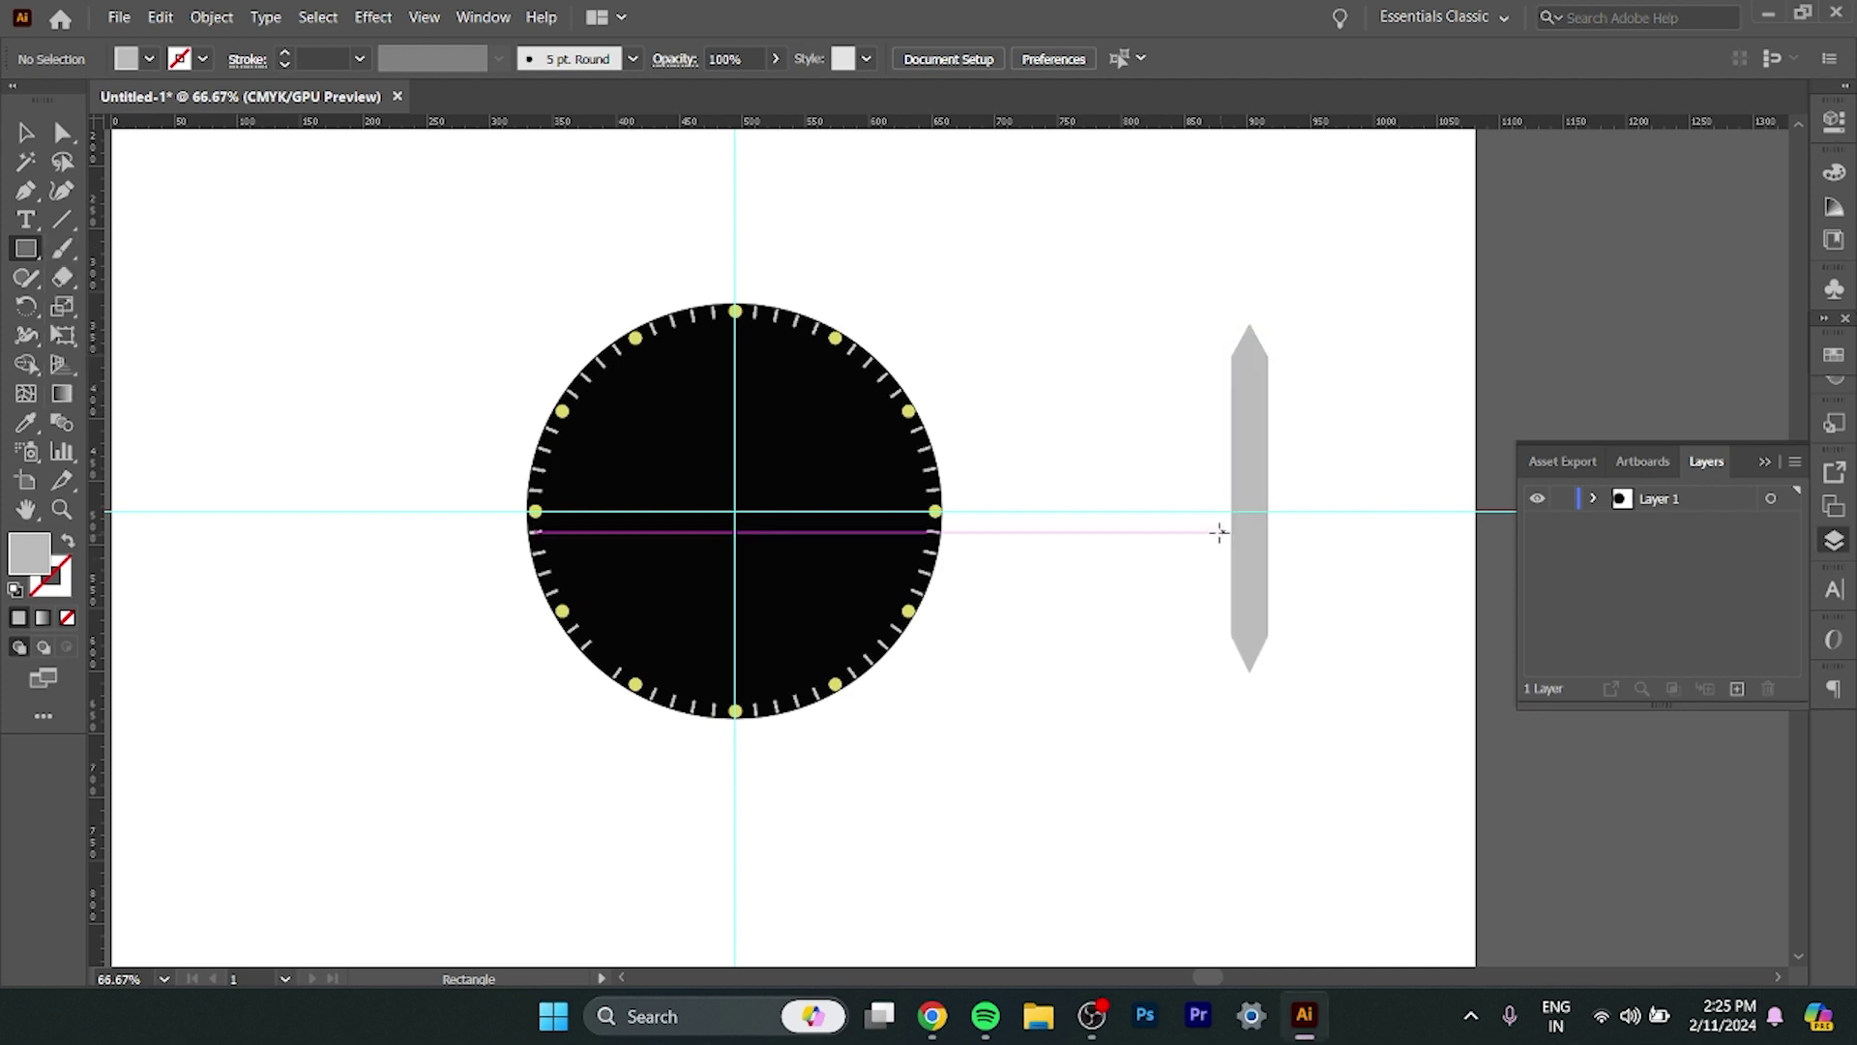
{"action": "mouse_move", "coordinate": [1208, 542]}
{"action": "left_mouse_down"}
{"action": "mouse_move", "coordinate": [1327, 620]}
{"action": "mouse_move", "coordinate": [1309, 689]}
{"action": "left_mouse_up"}
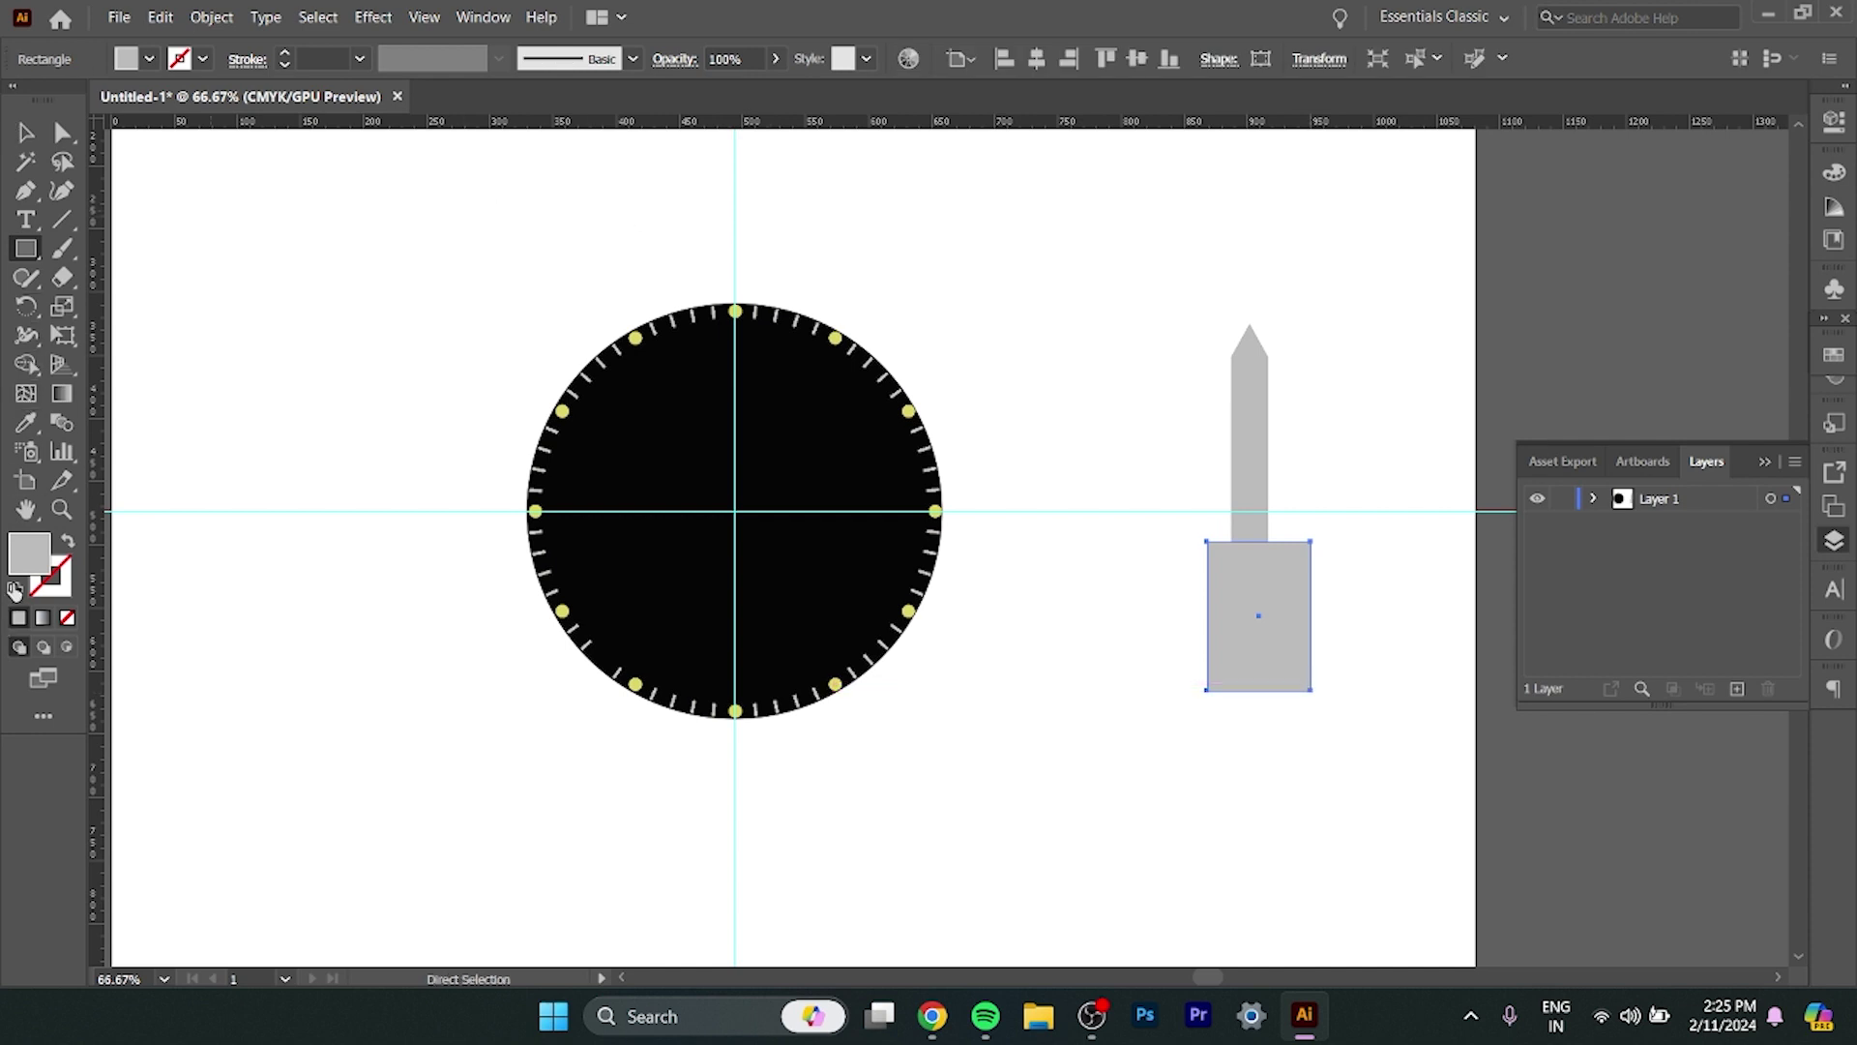
{"action": "double_click", "coordinate": [40, 555]}
{"action": "left_click", "coordinate": [1043, 463]}
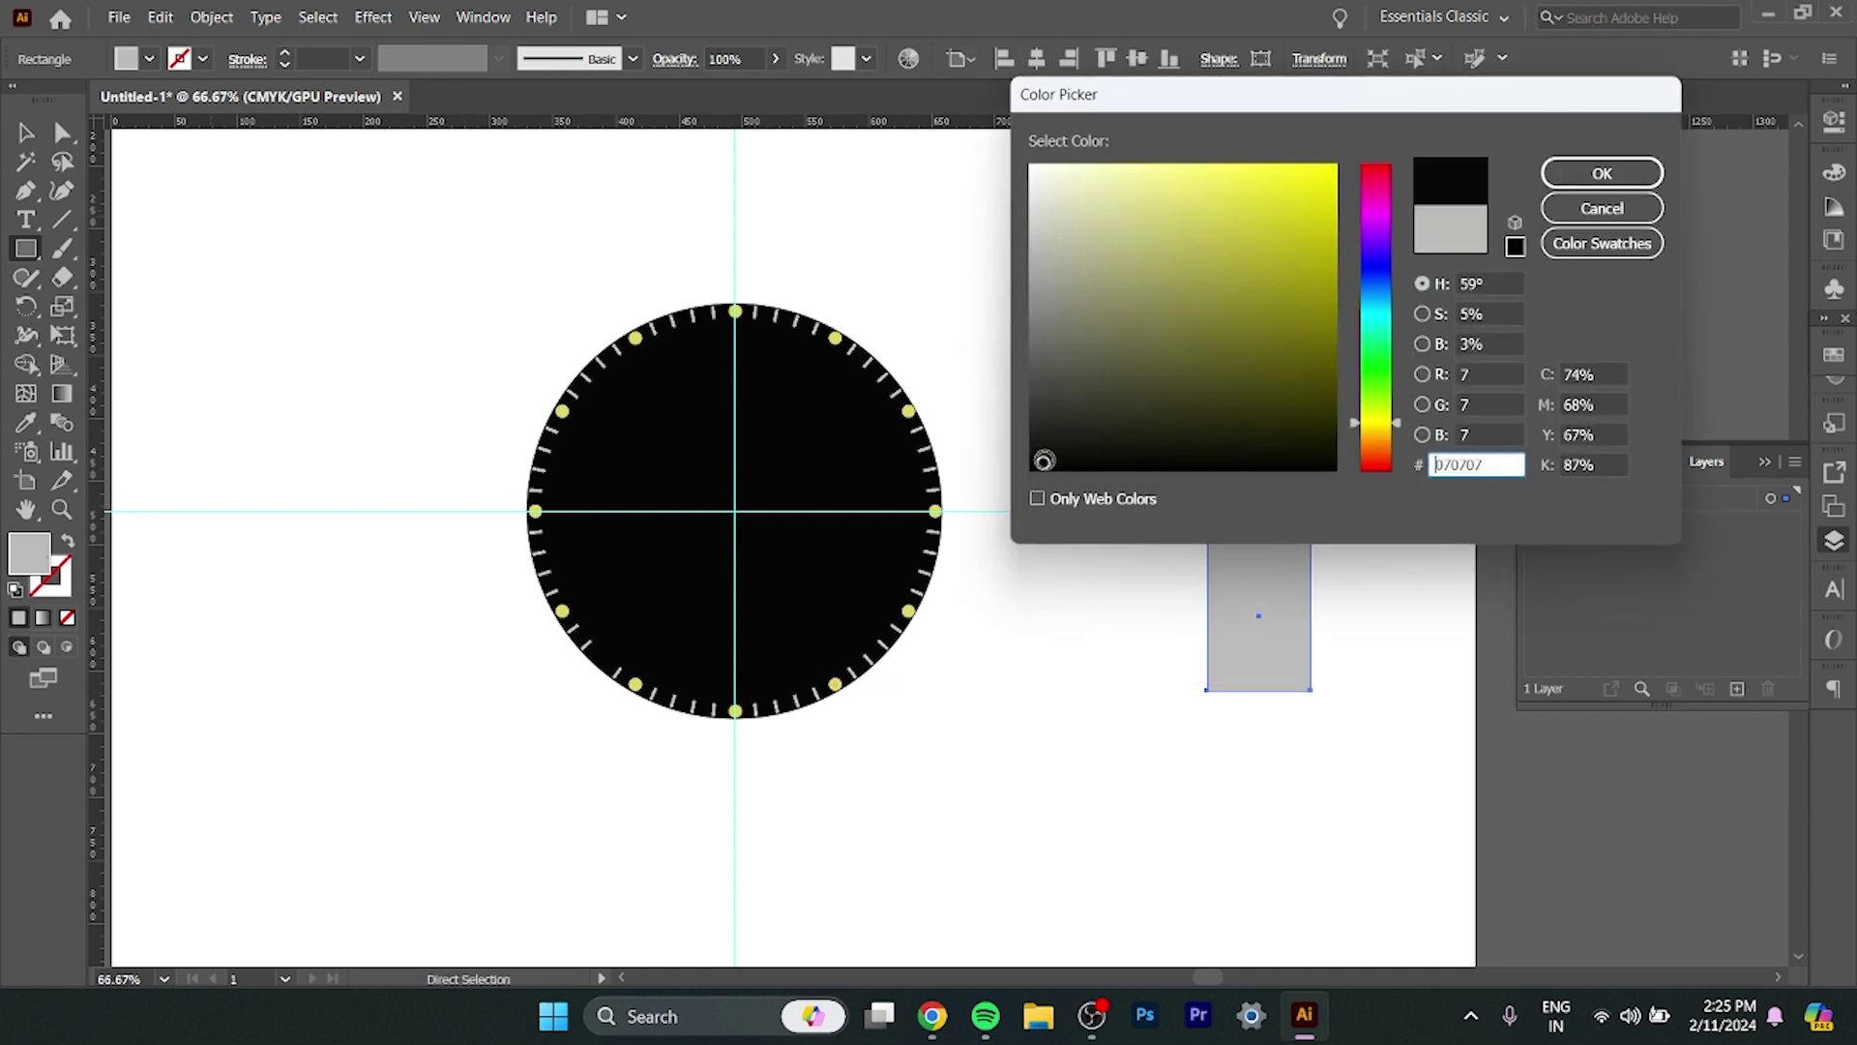
{"action": "left_click", "coordinate": [1626, 176]}
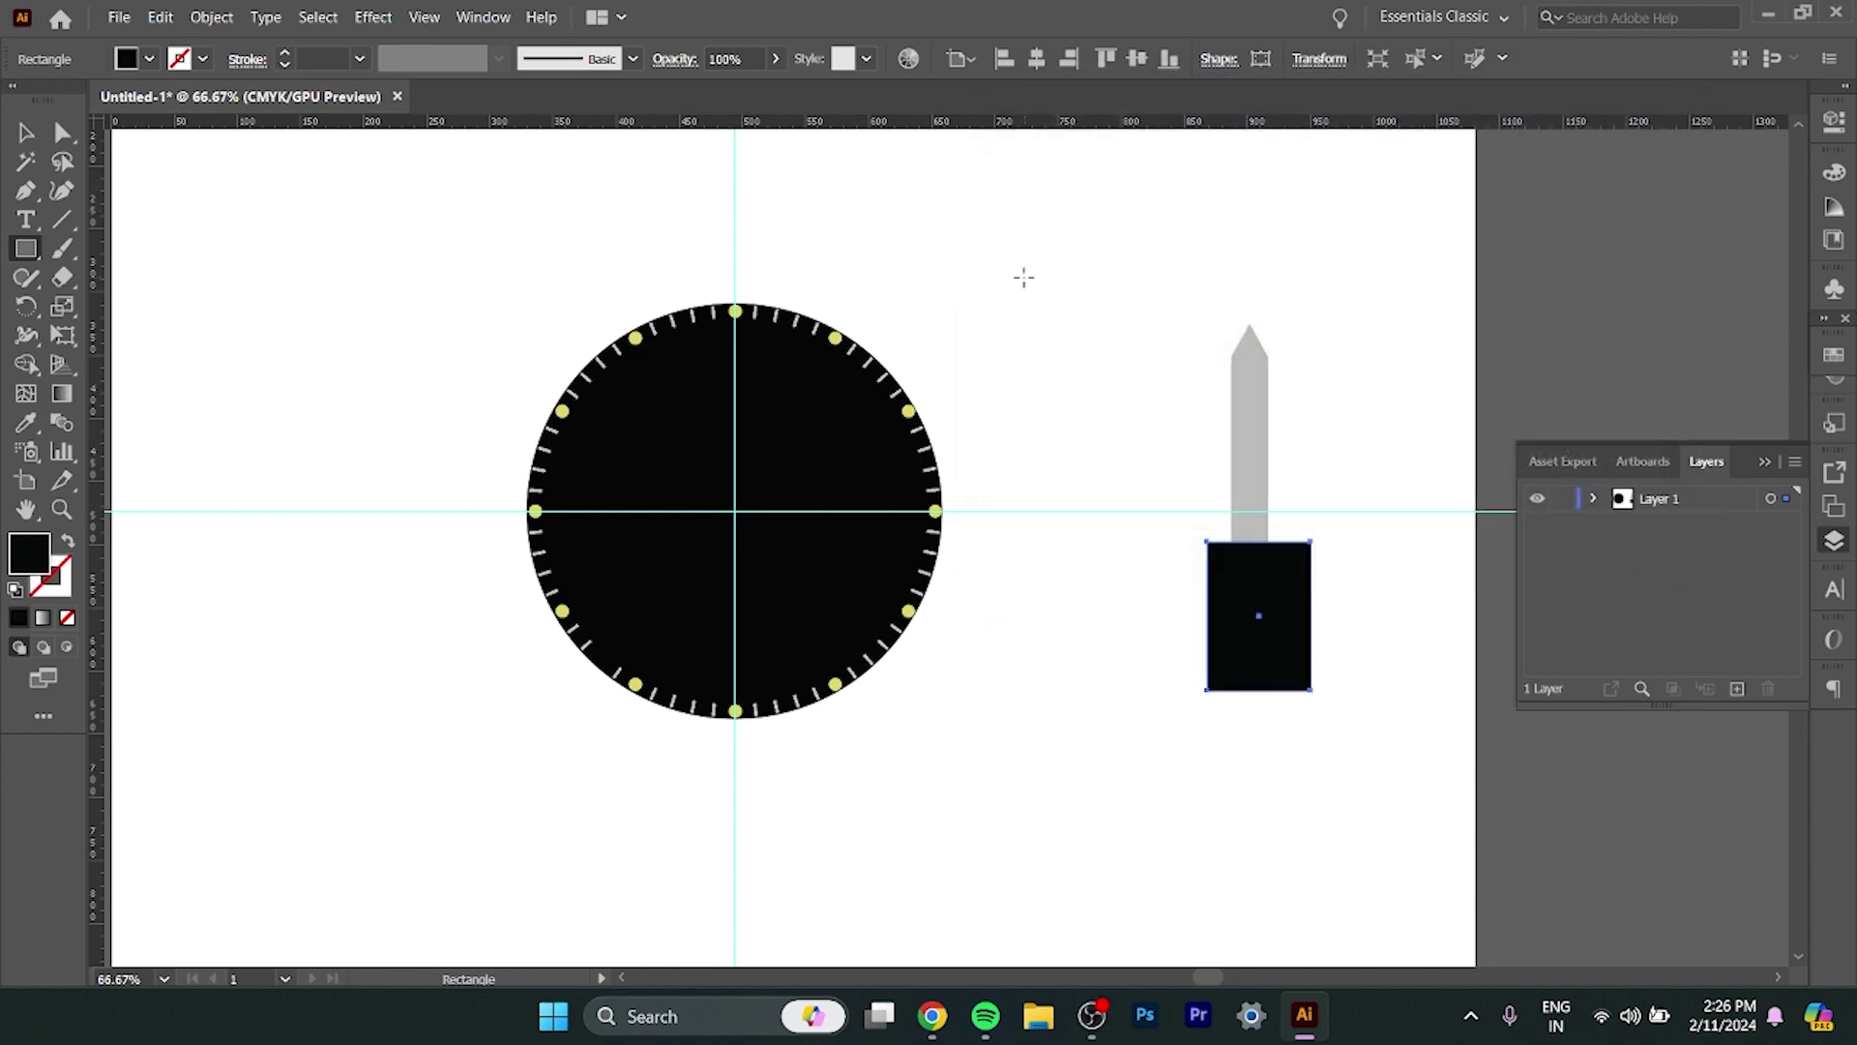
Select both shapes and use Shape Builder on the overlap to blacken the lower half.
{"action": "left_click", "coordinate": [61, 141]}
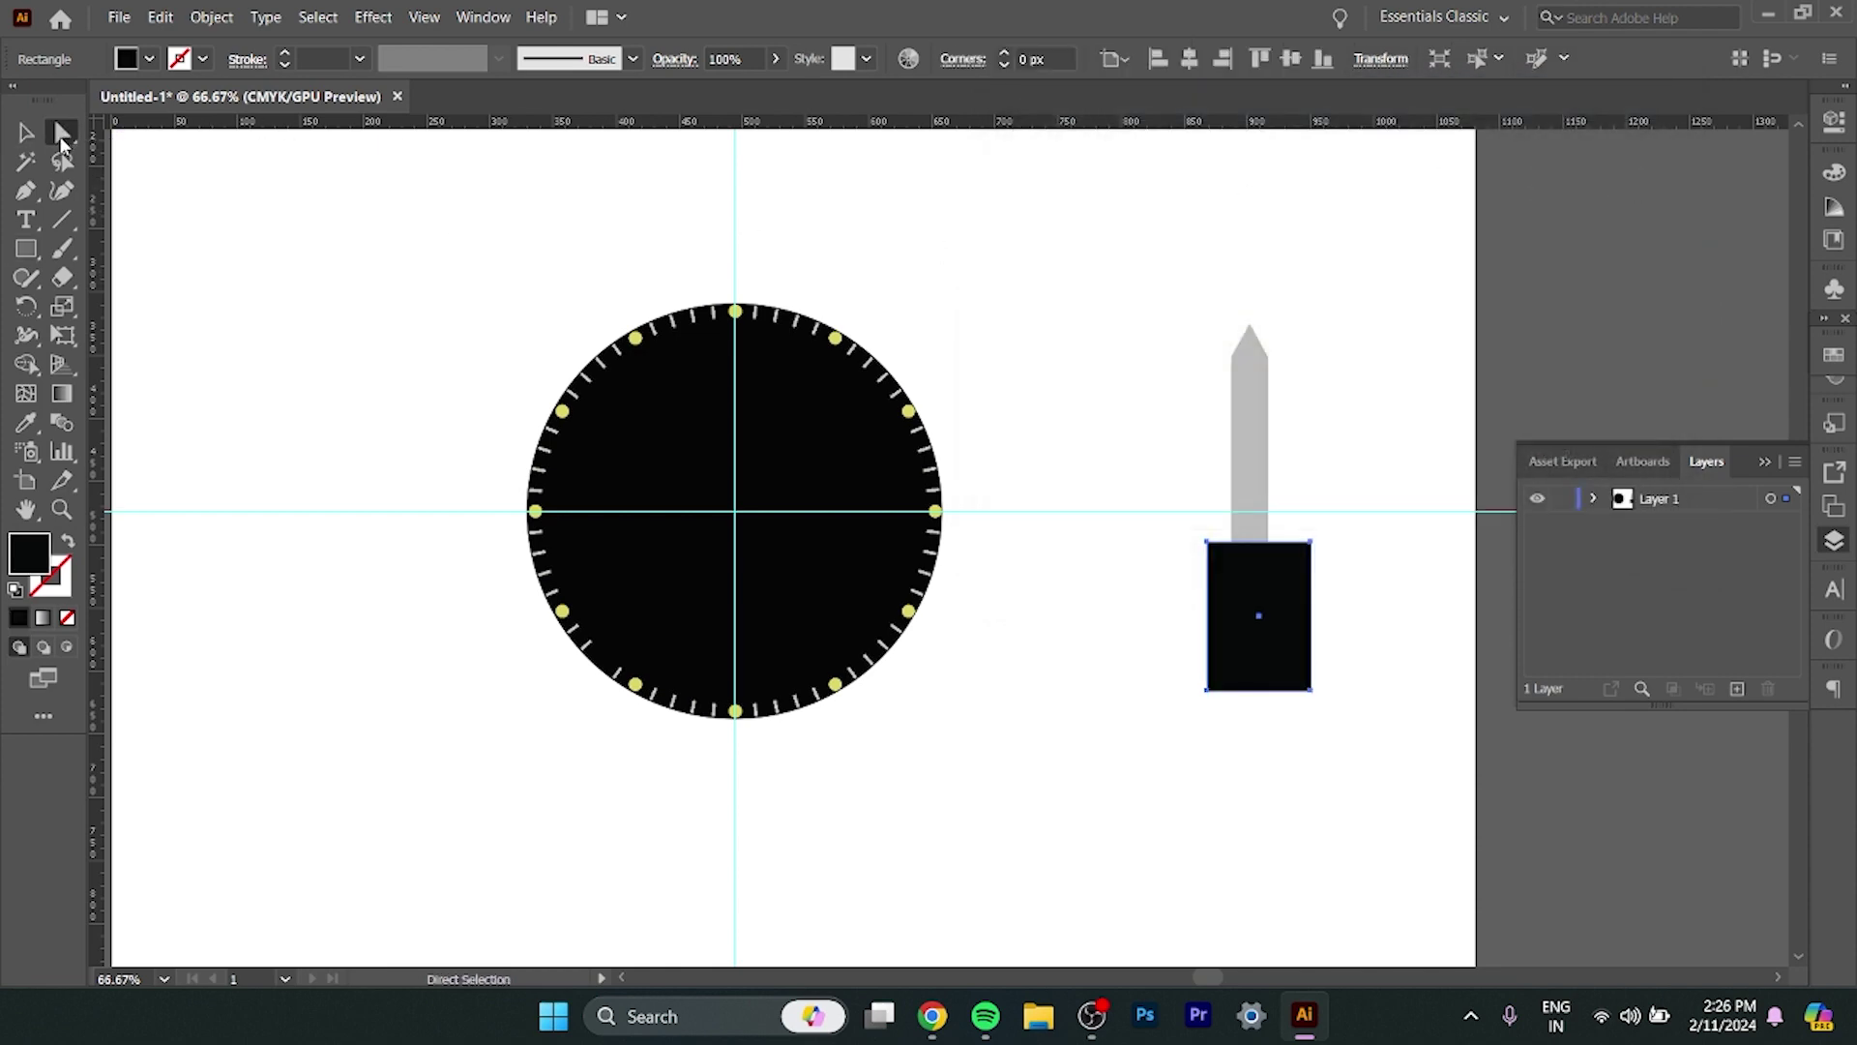
{"action": "left_click_drag", "start_coordinate": [1106, 313], "coordinate": [1374, 811]}
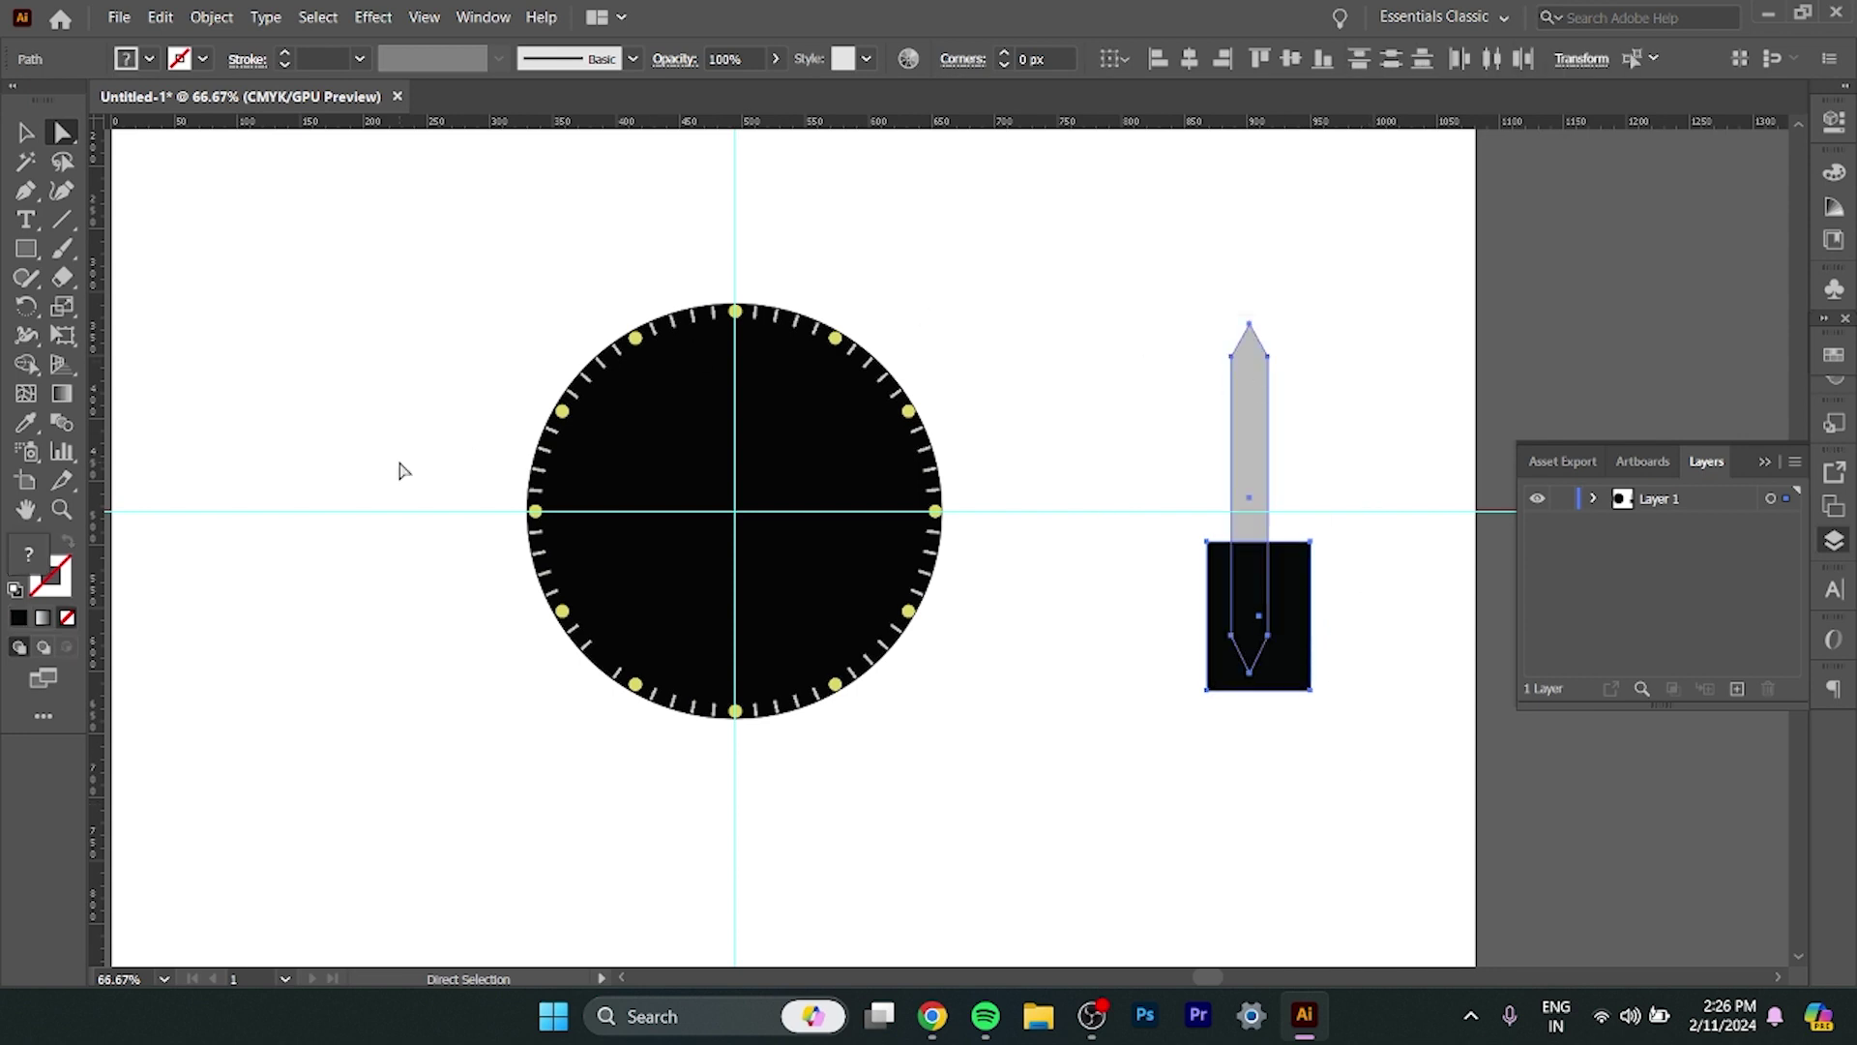
{"action": "left_click", "coordinate": [27, 364]}
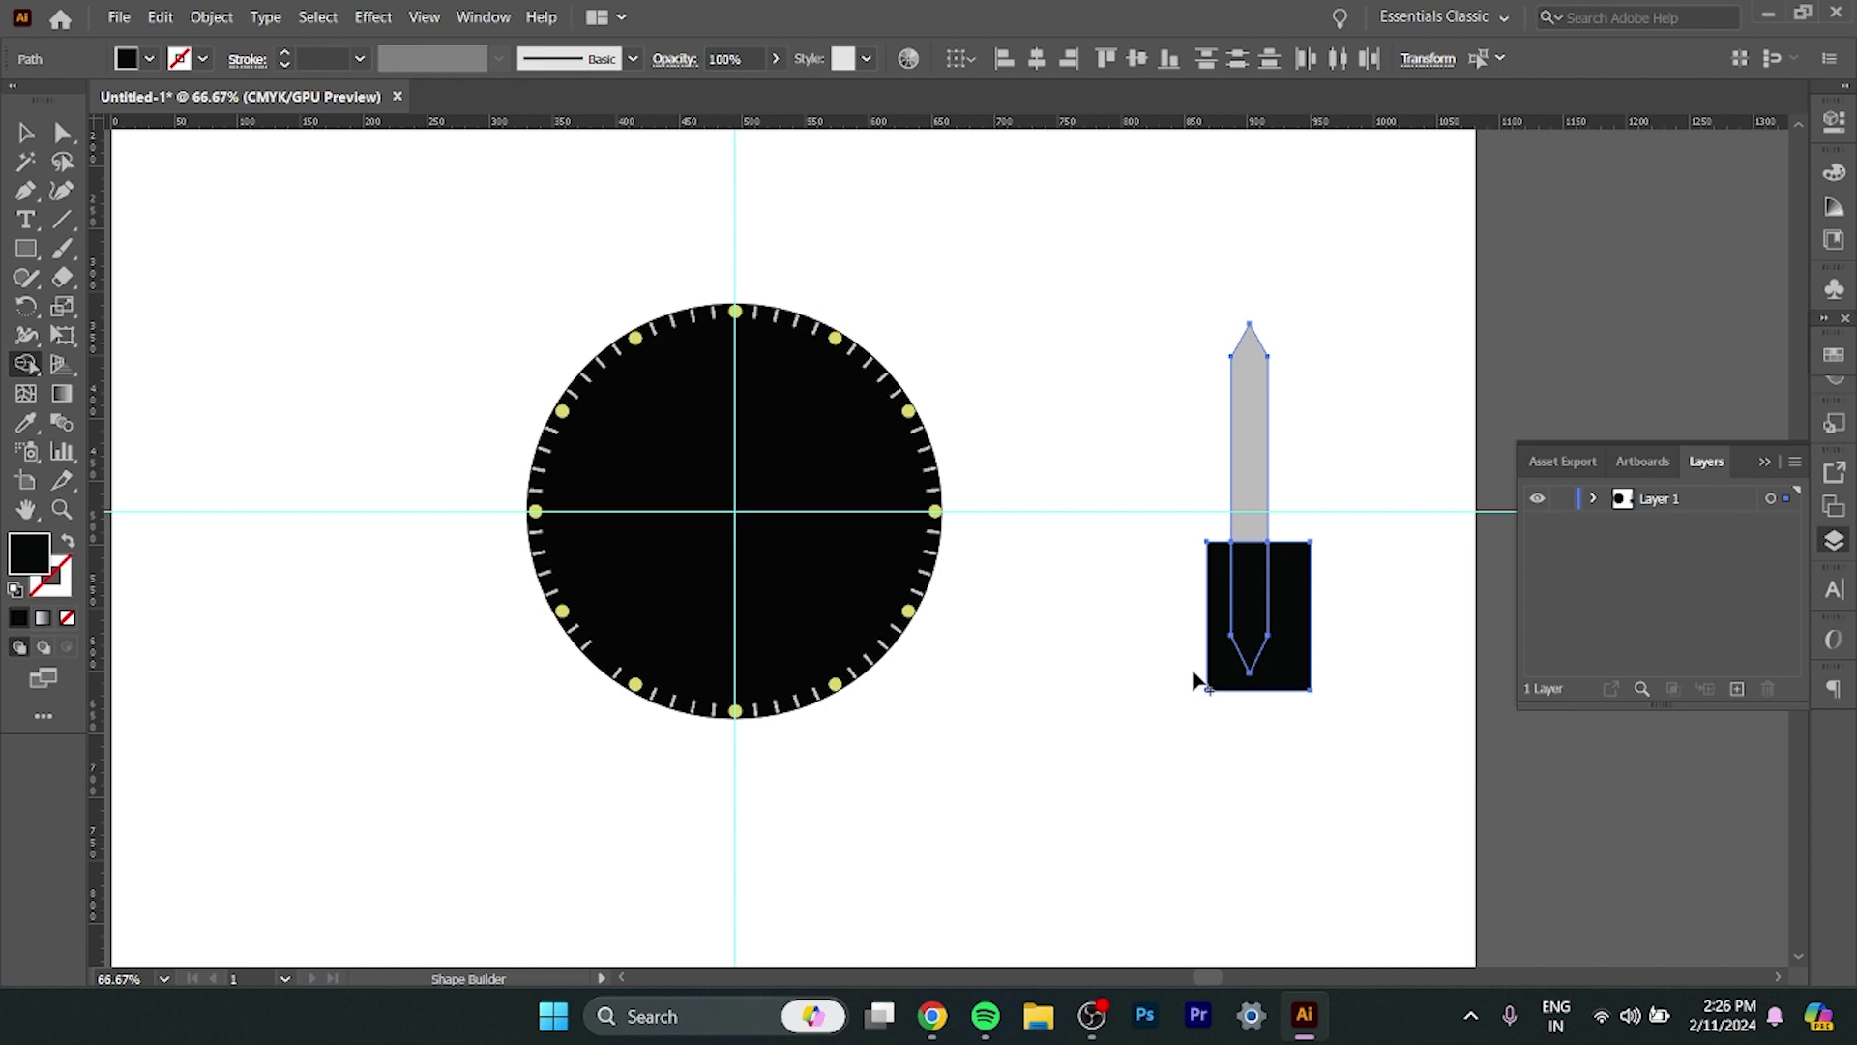
{"action": "left_click", "coordinate": [1227, 664], "text": "alt"}
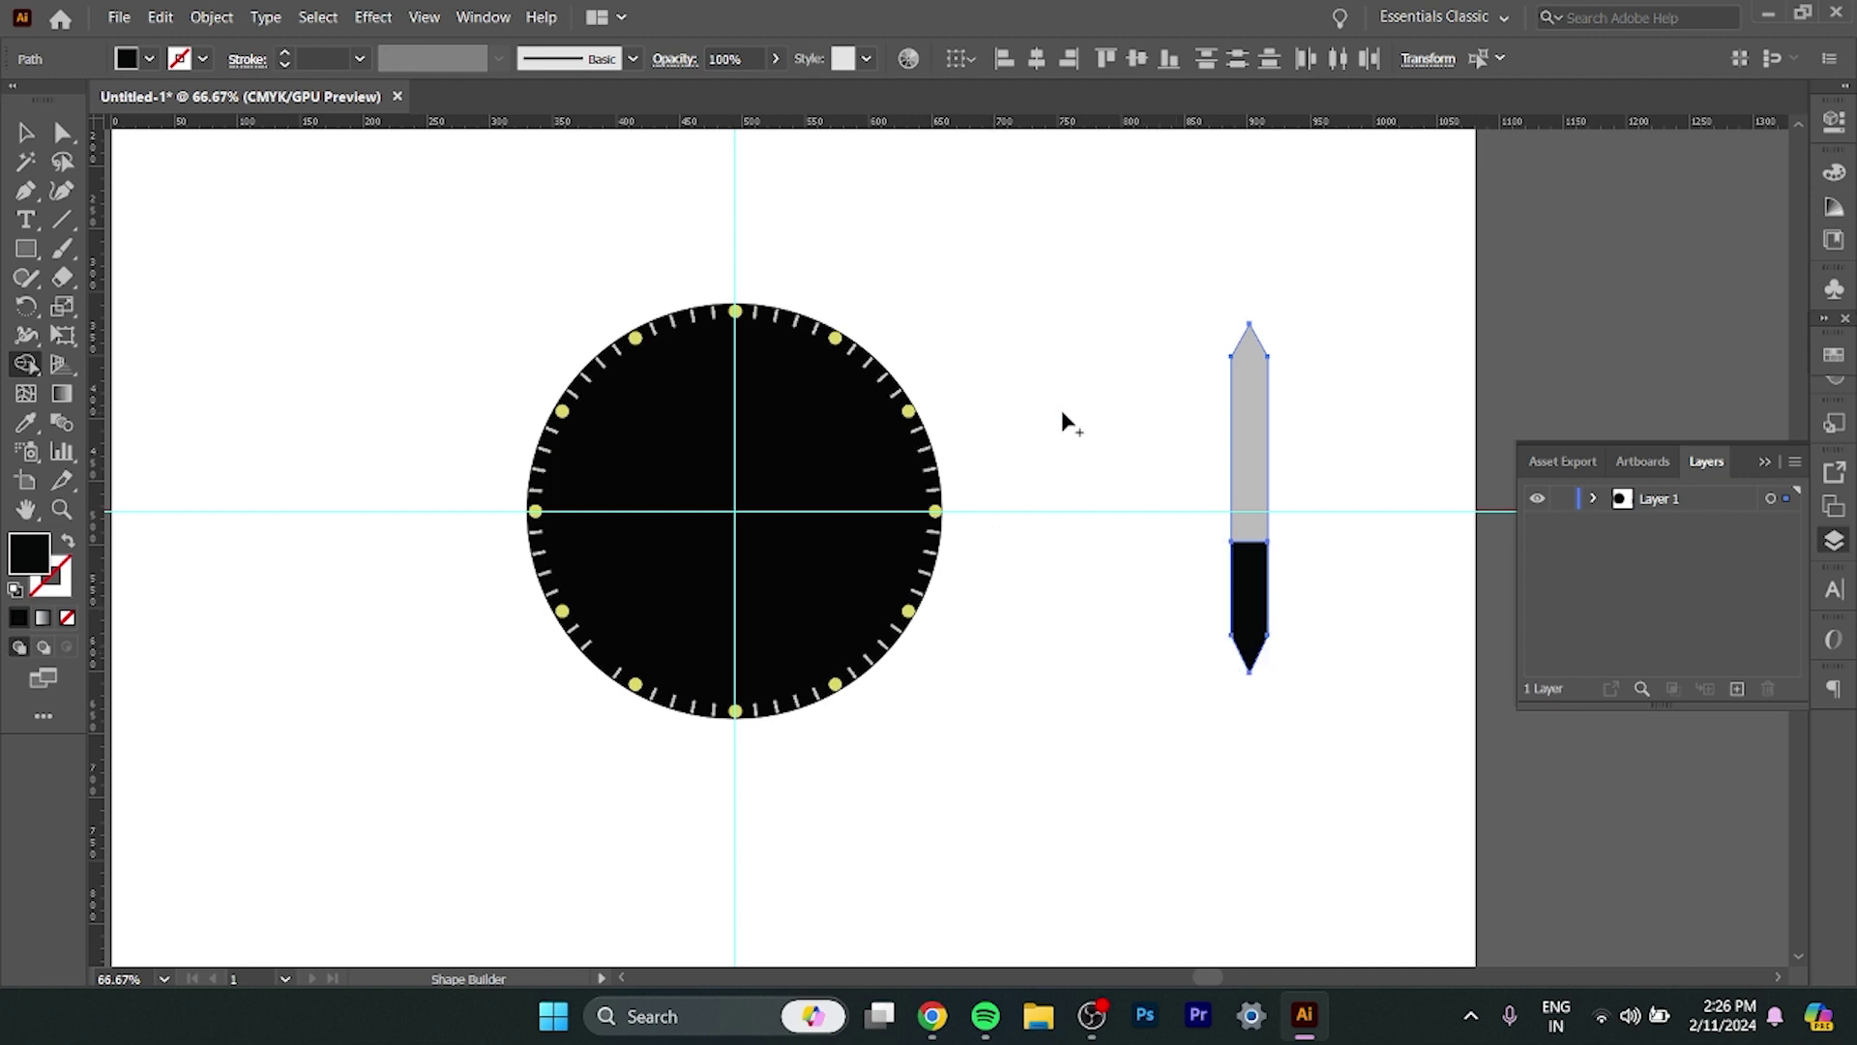
{"action": "left_click", "coordinate": [26, 248]}
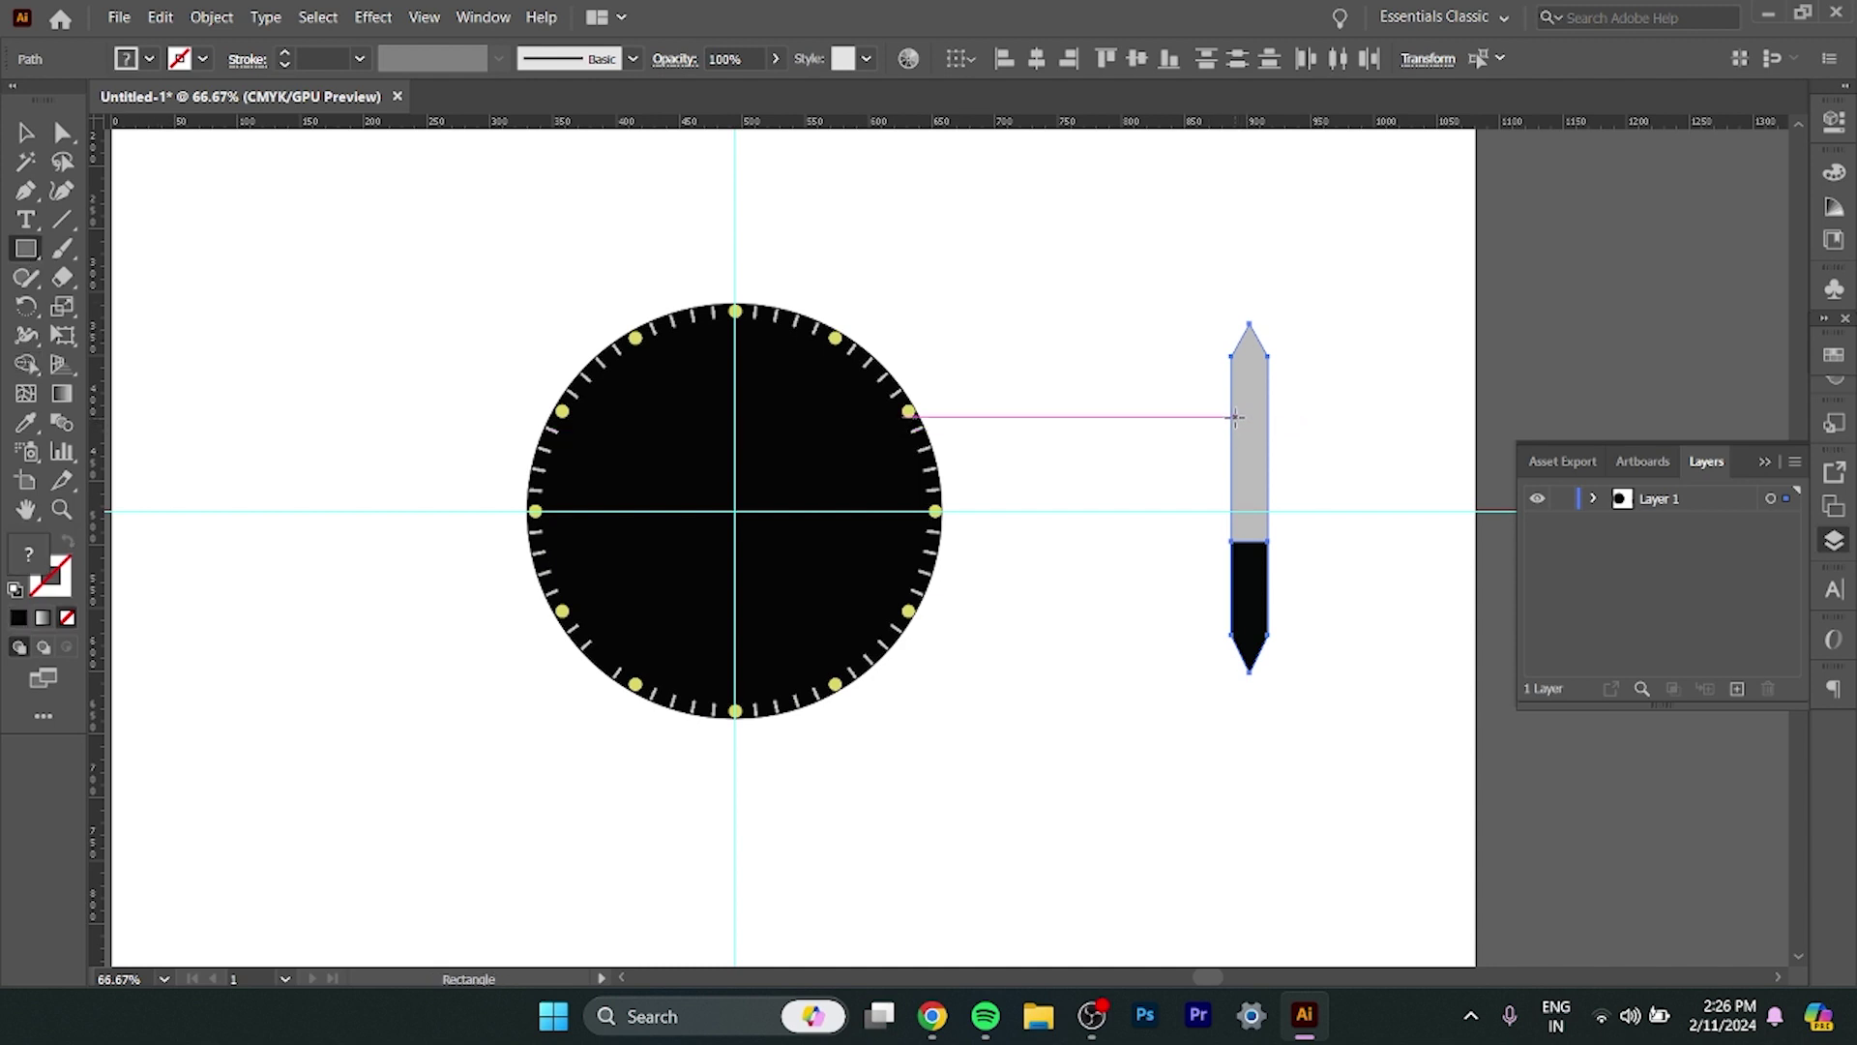
Draw a pale inset rectangle in the grey section and duplicate the whole hand to the right.
{"action": "mouse_move", "coordinate": [1232, 411]}
{"action": "left_mouse_down"}
{"action": "mouse_move", "coordinate": [1266, 448]}
{"action": "mouse_move", "coordinate": [1260, 509]}
{"action": "left_mouse_up"}
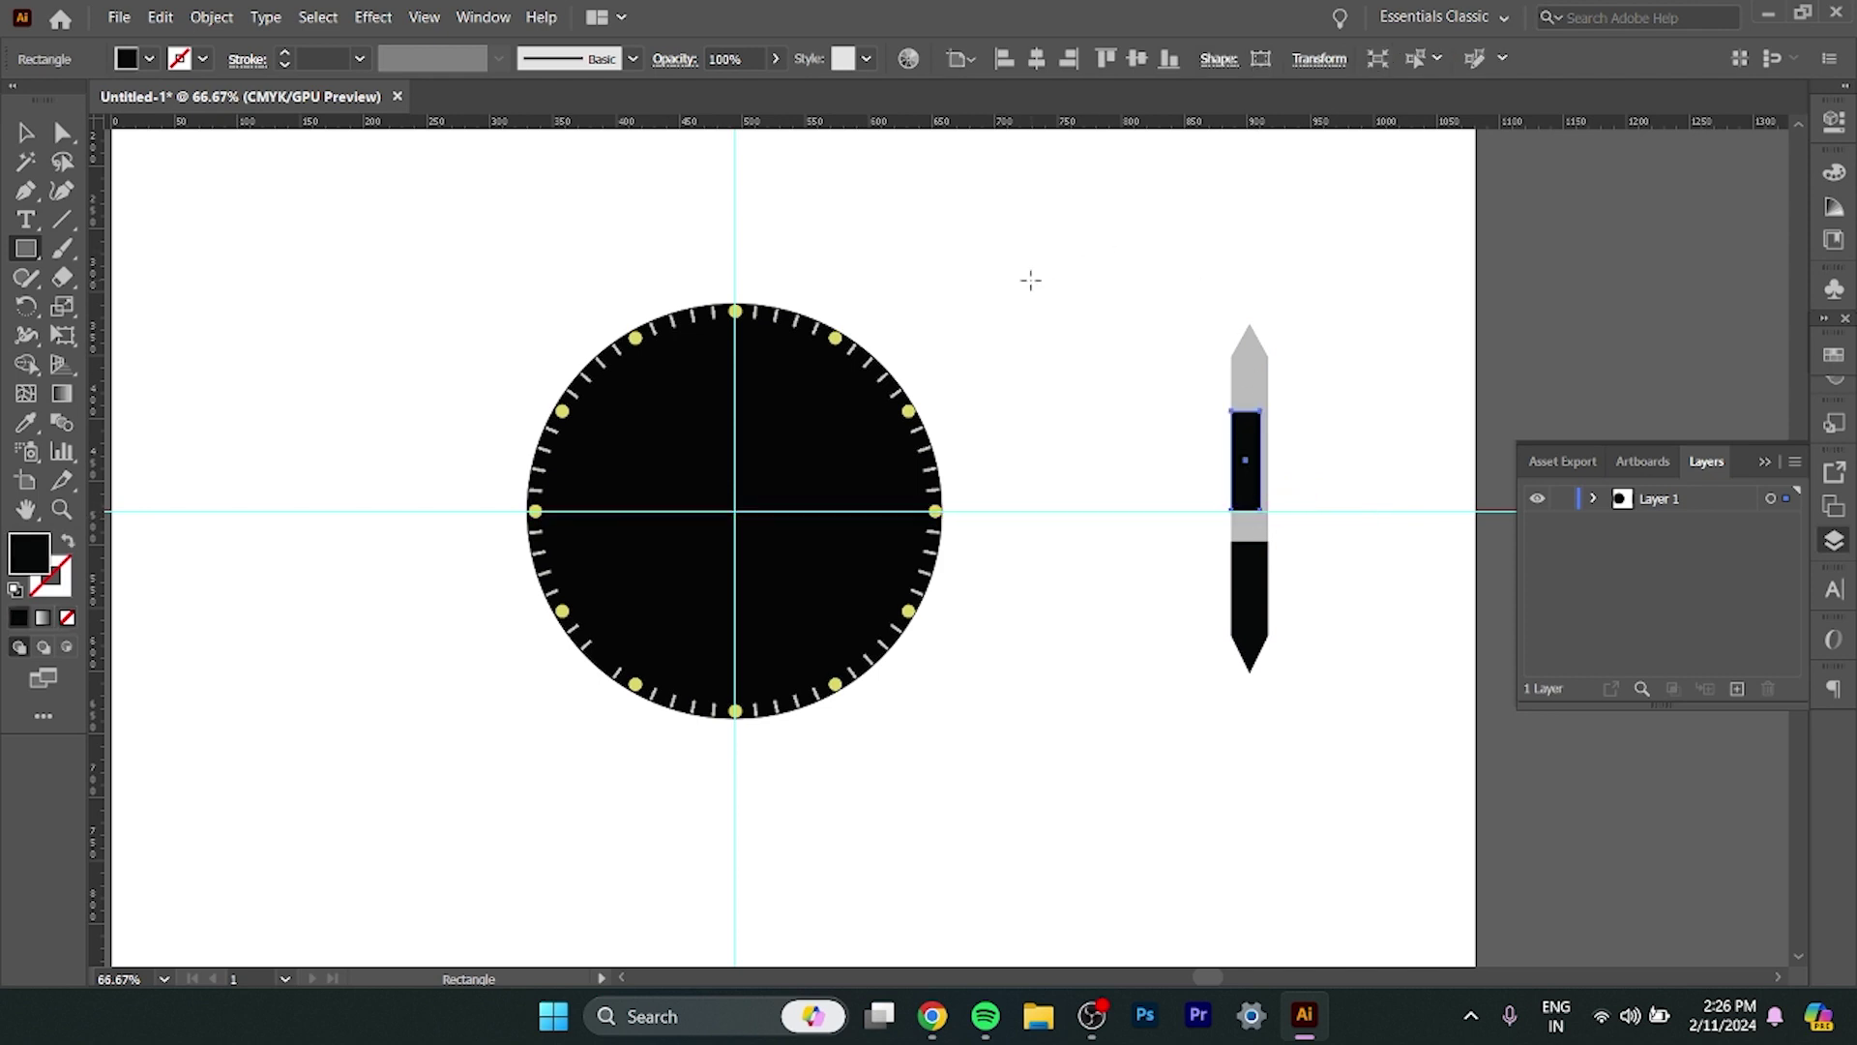
{"action": "key", "text": "v"}
{"action": "left_click", "coordinate": [1260, 426]}
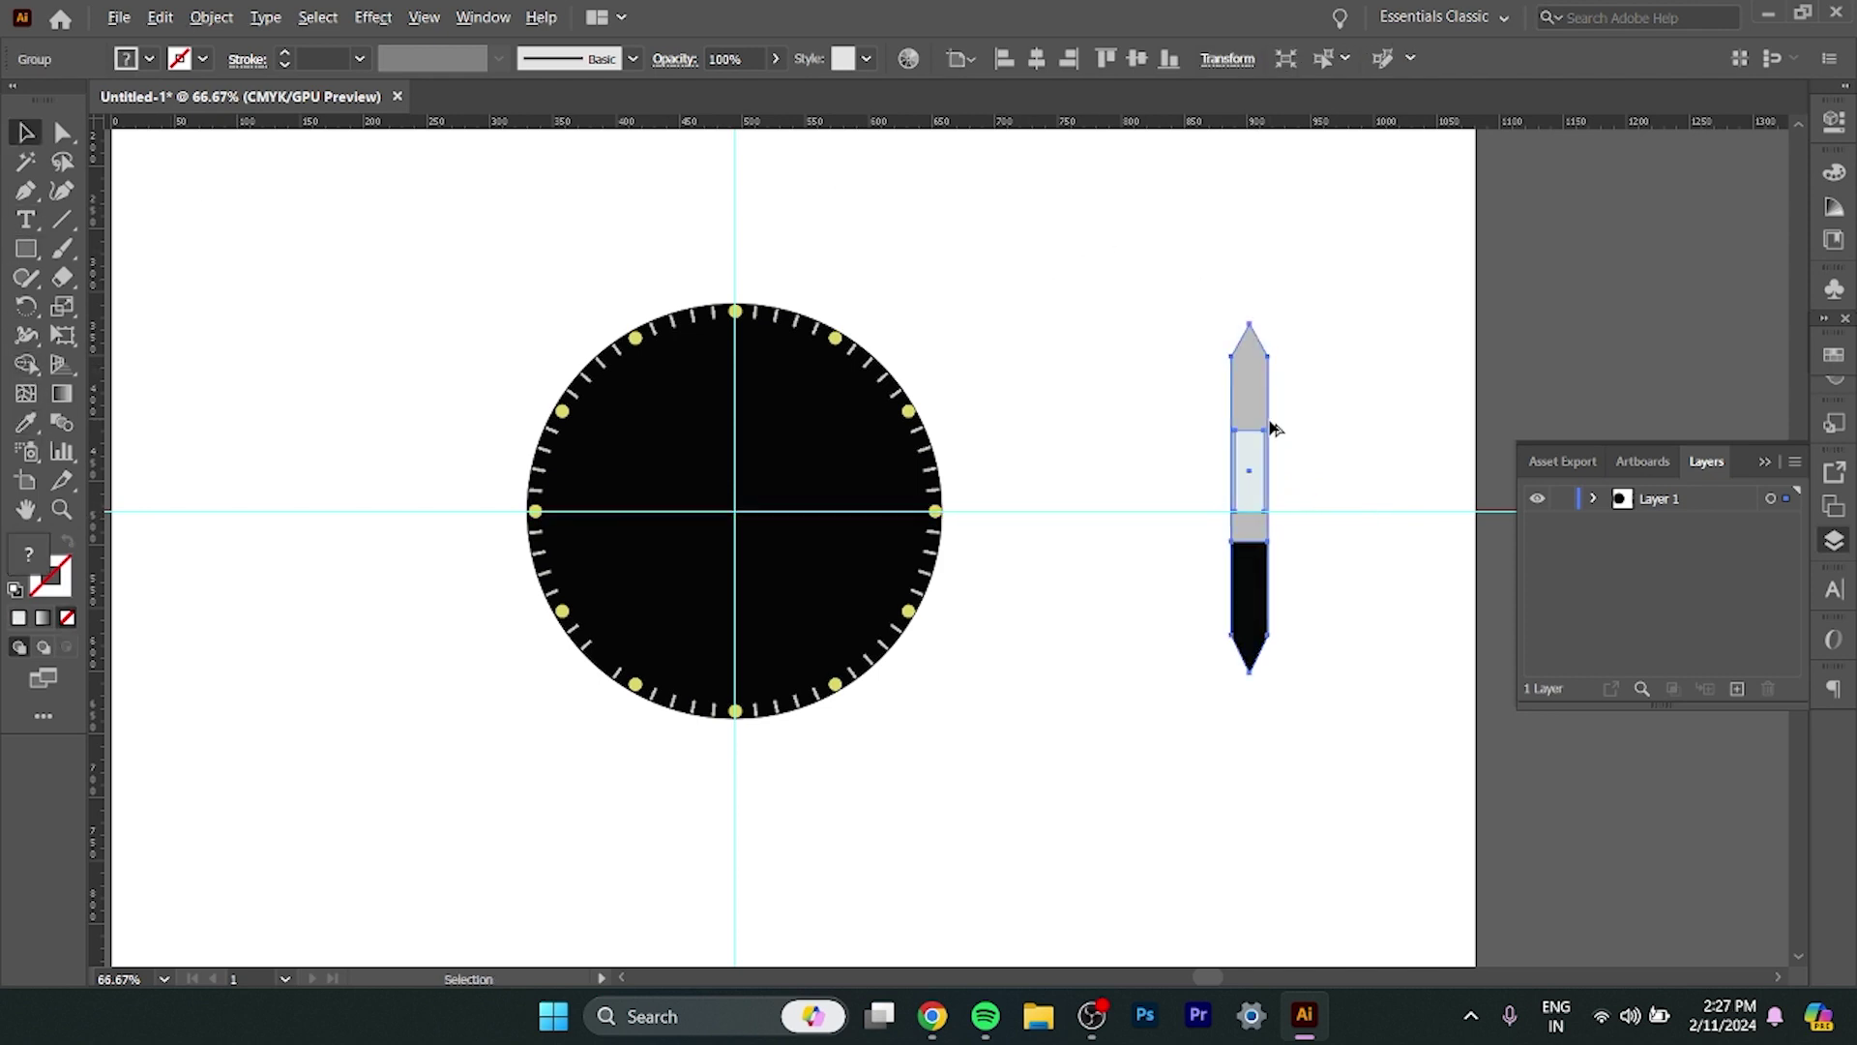
{"action": "left_click_drag", "start_coordinate": [1255, 415], "coordinate": [1325, 422]}
{"action": "left_click_drag", "start_coordinate": [1467, 426], "coordinate": [1469, 428]}
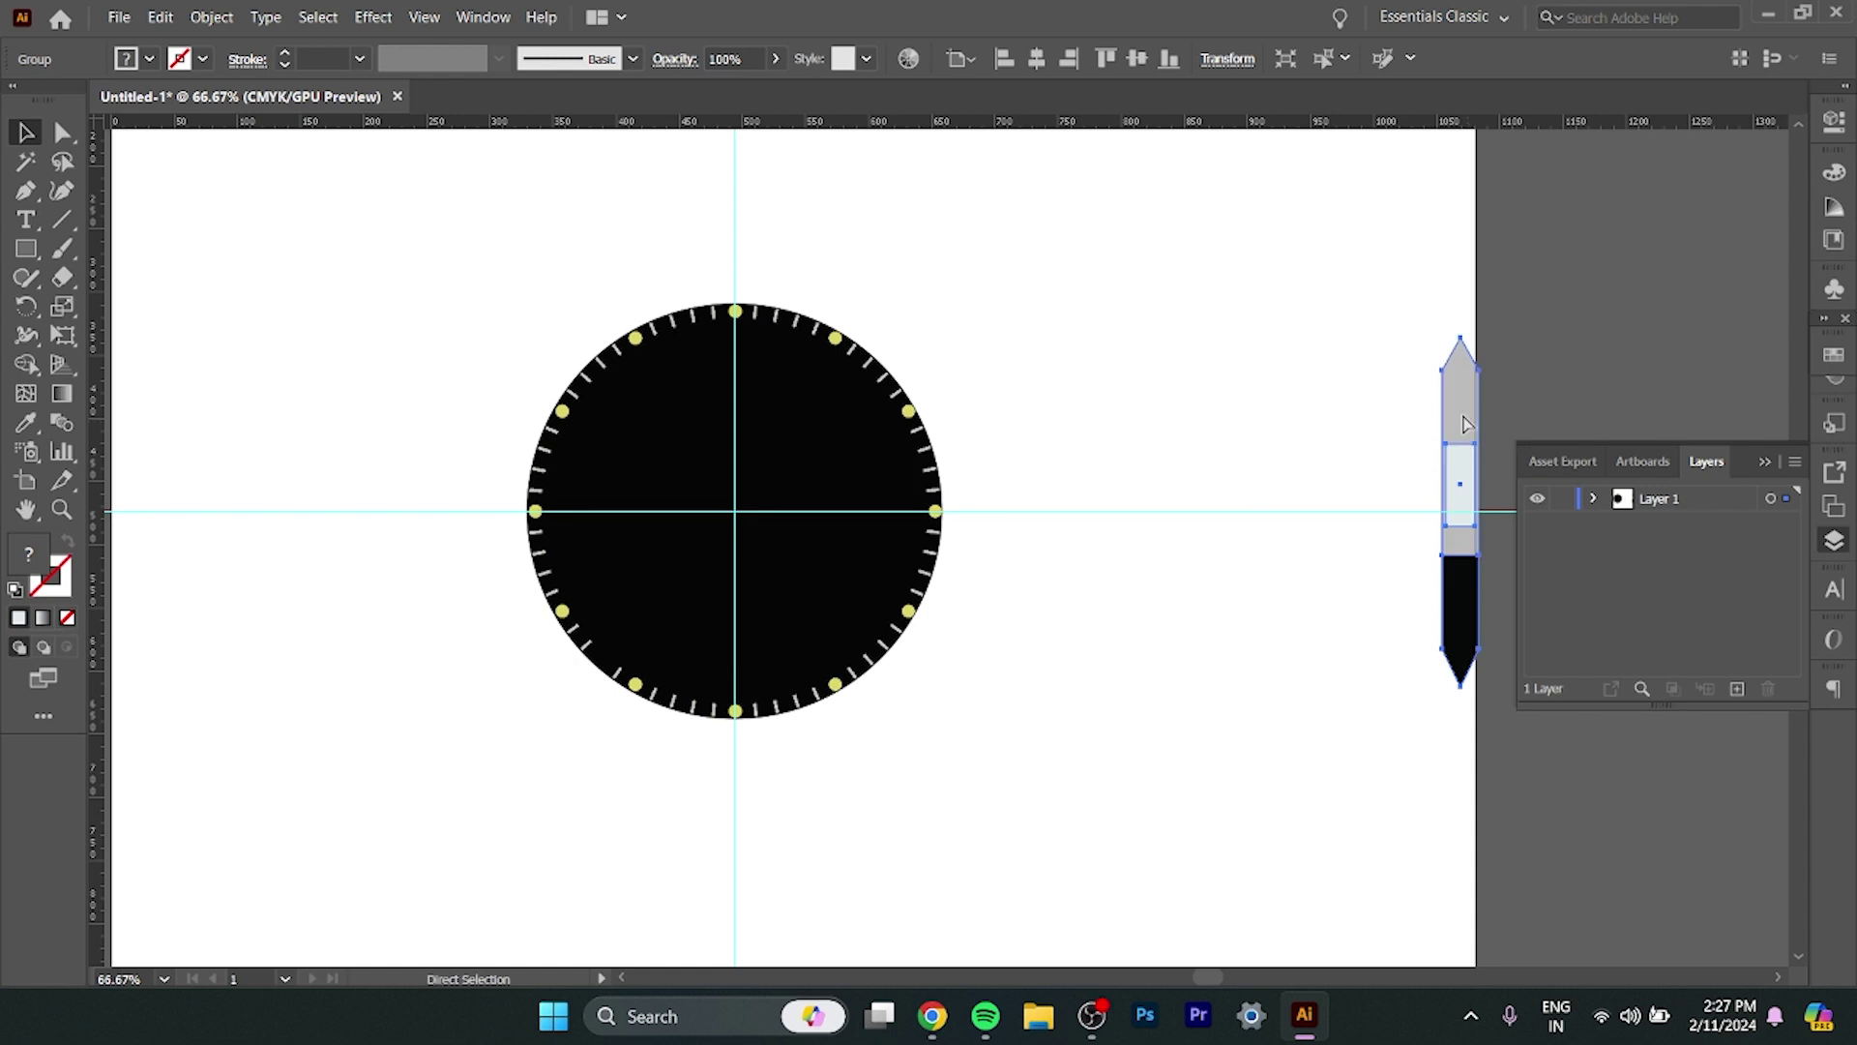
{"action": "key", "text": "ctrl+z"}
{"action": "left_click_drag", "start_coordinate": [1247, 407], "coordinate": [1335, 422]}
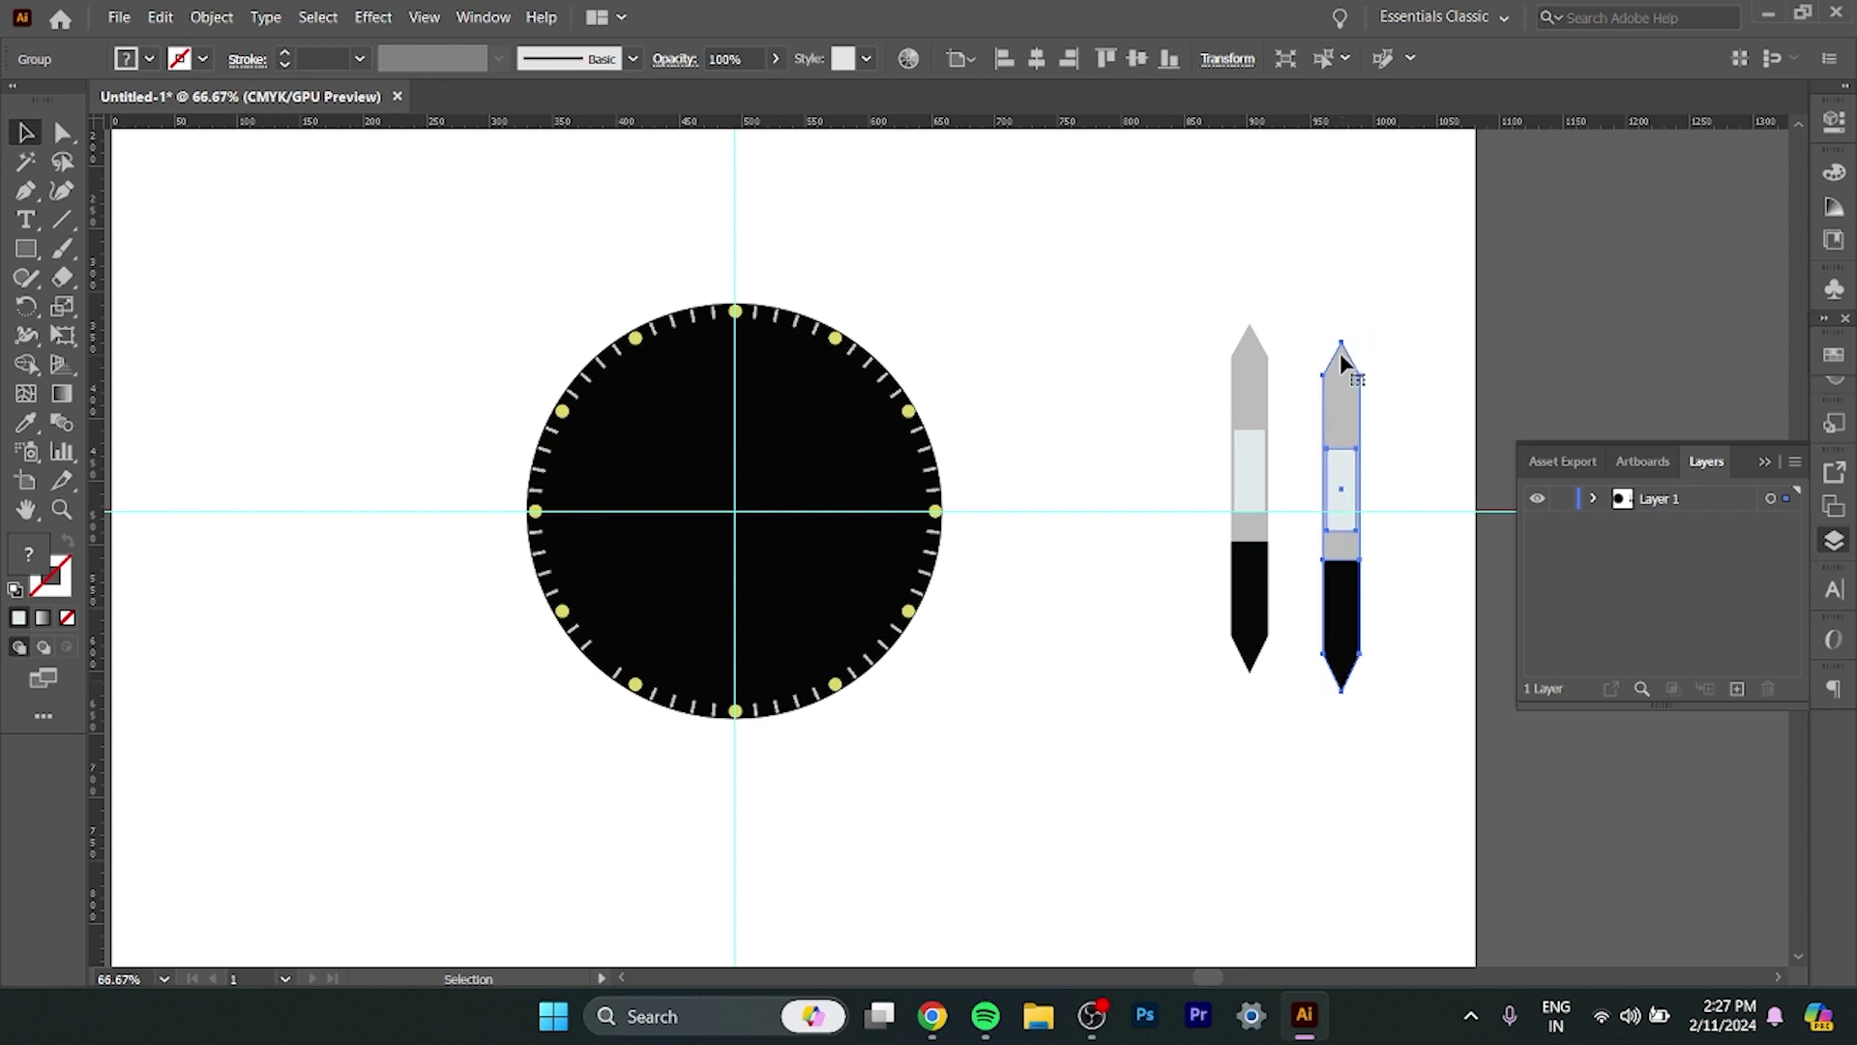
Rotate the copied hand by -86° so it points right.
{"action": "right_click", "coordinate": [1335, 377]}
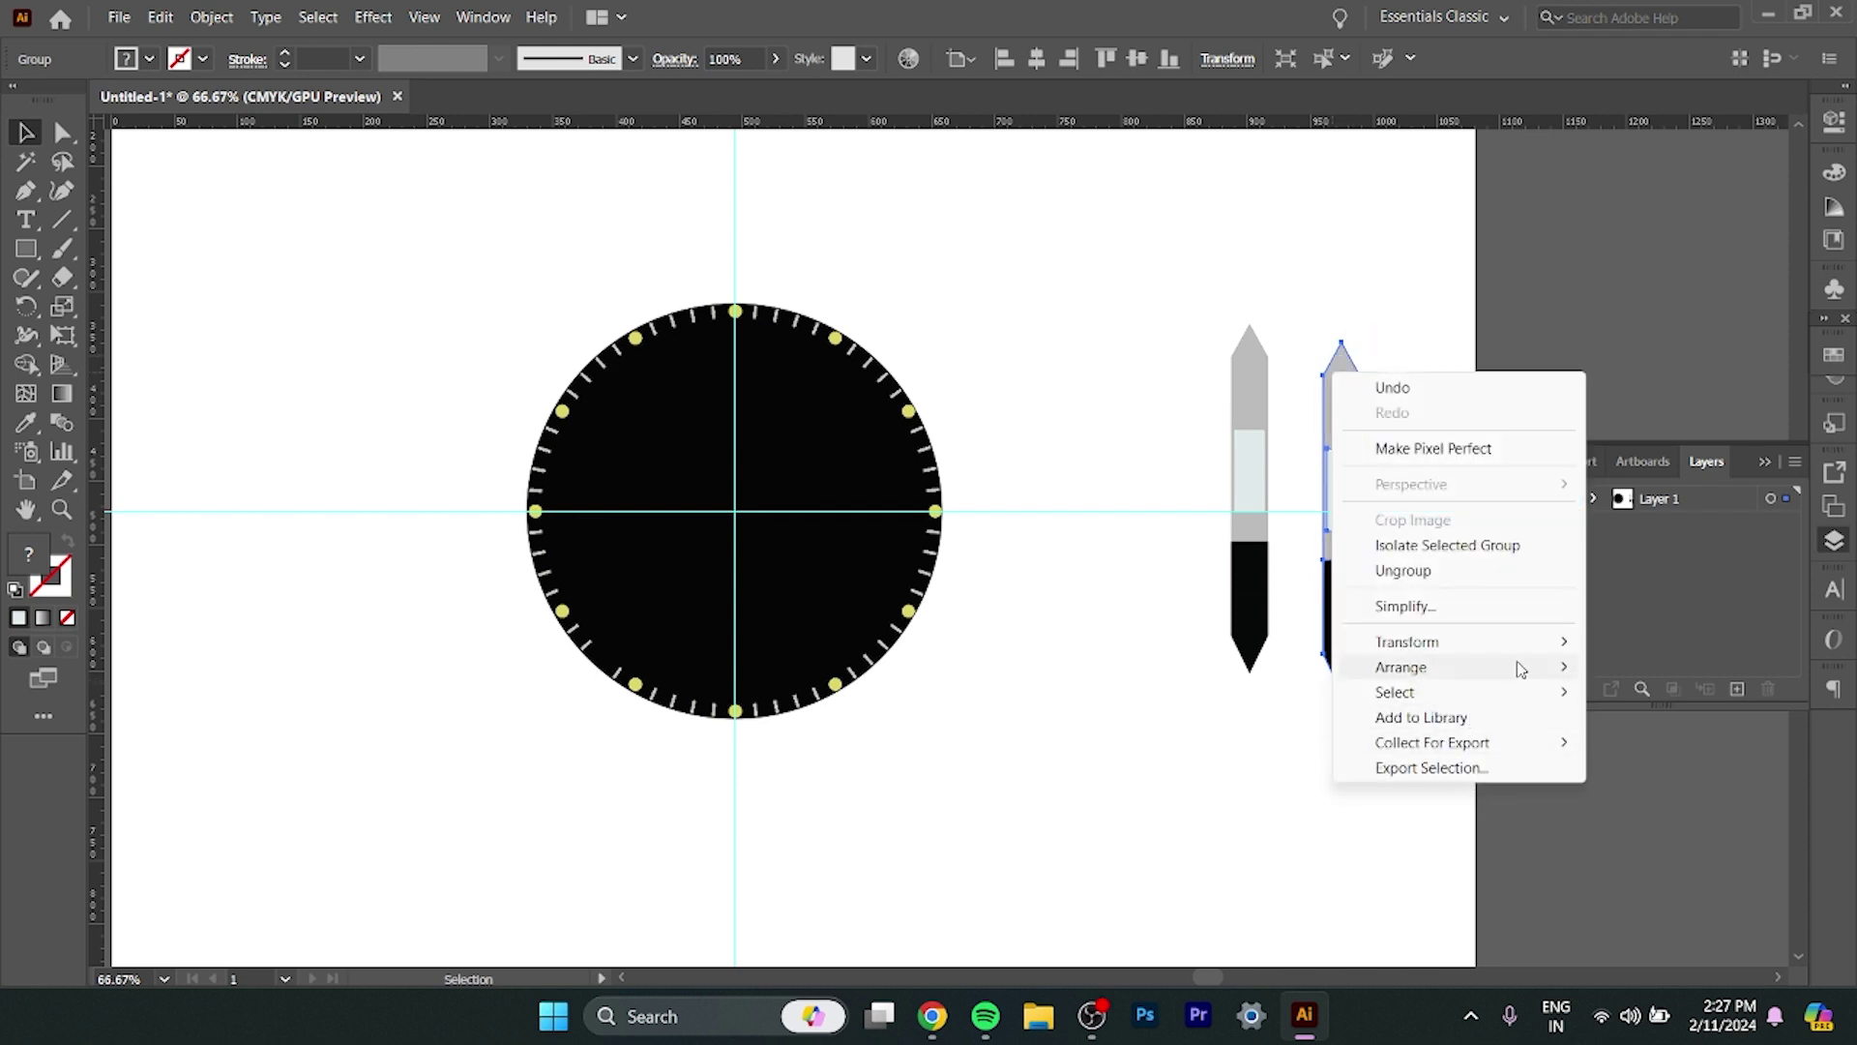
{"action": "mouse_move", "coordinate": [1407, 642]}
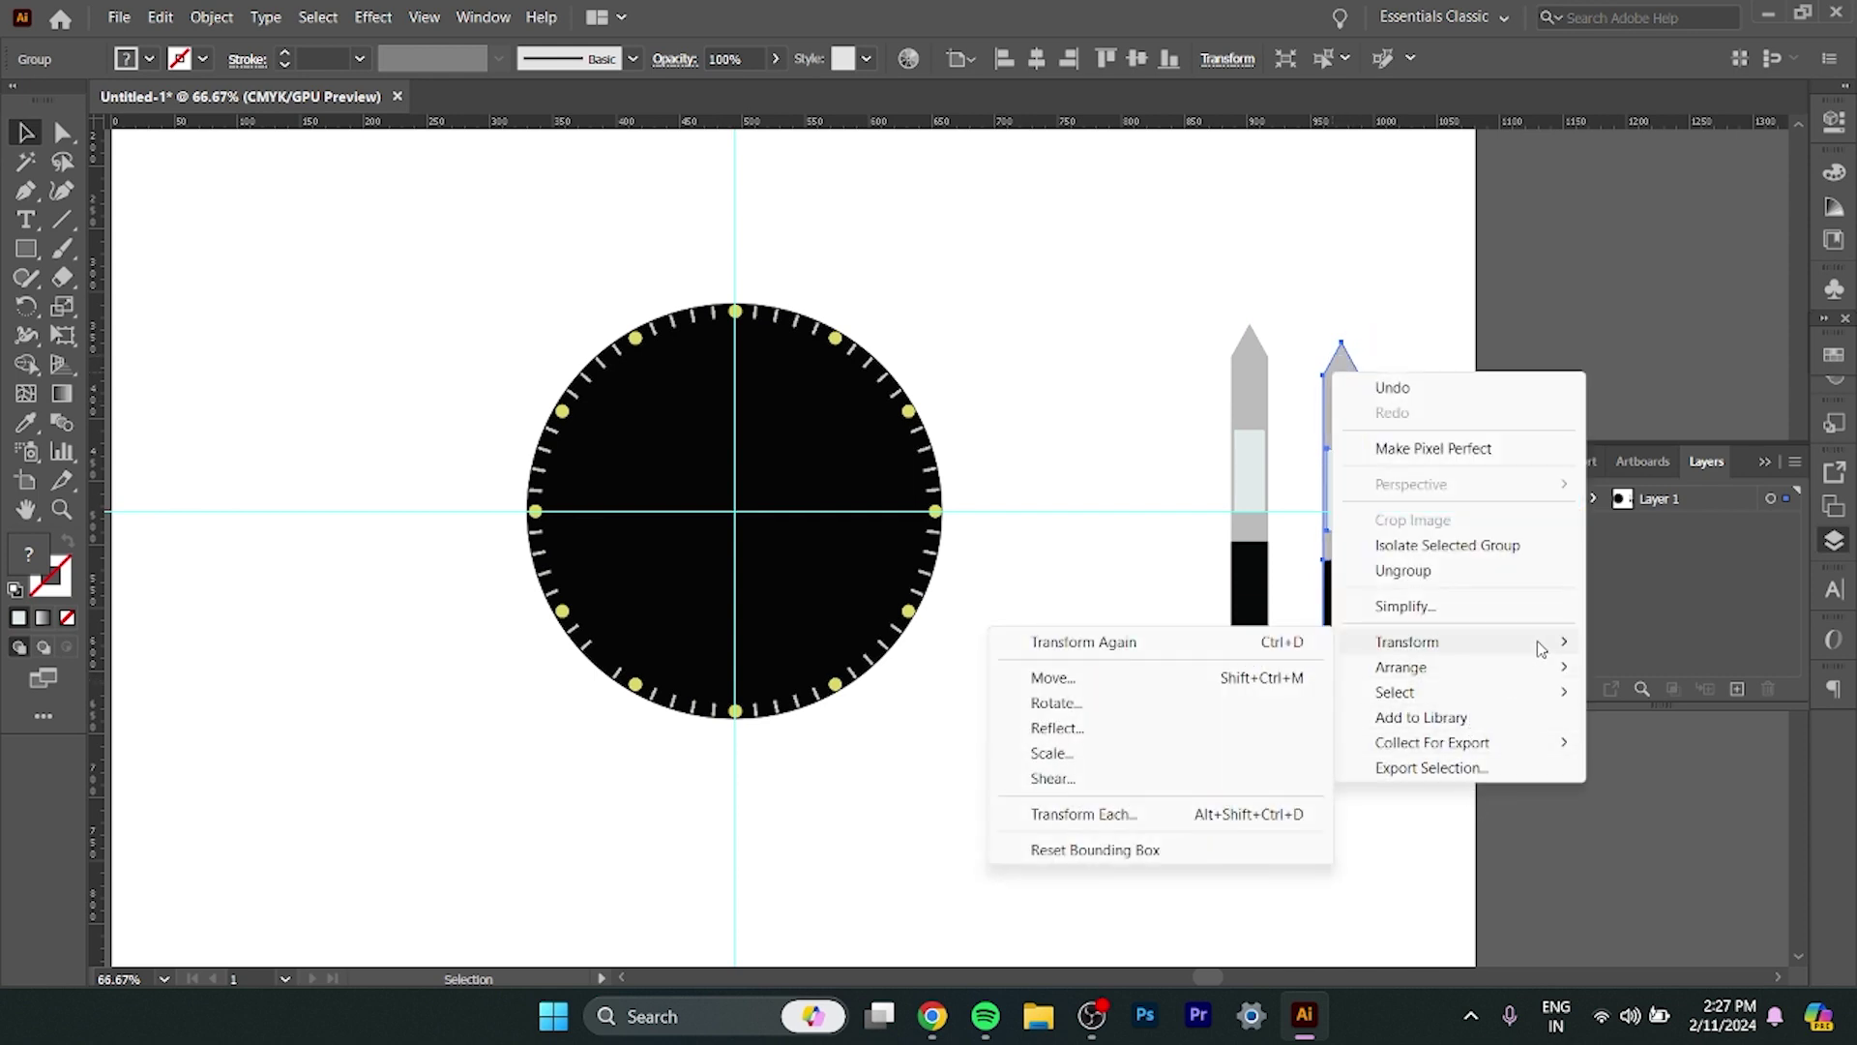
{"action": "left_click", "coordinate": [1064, 703]}
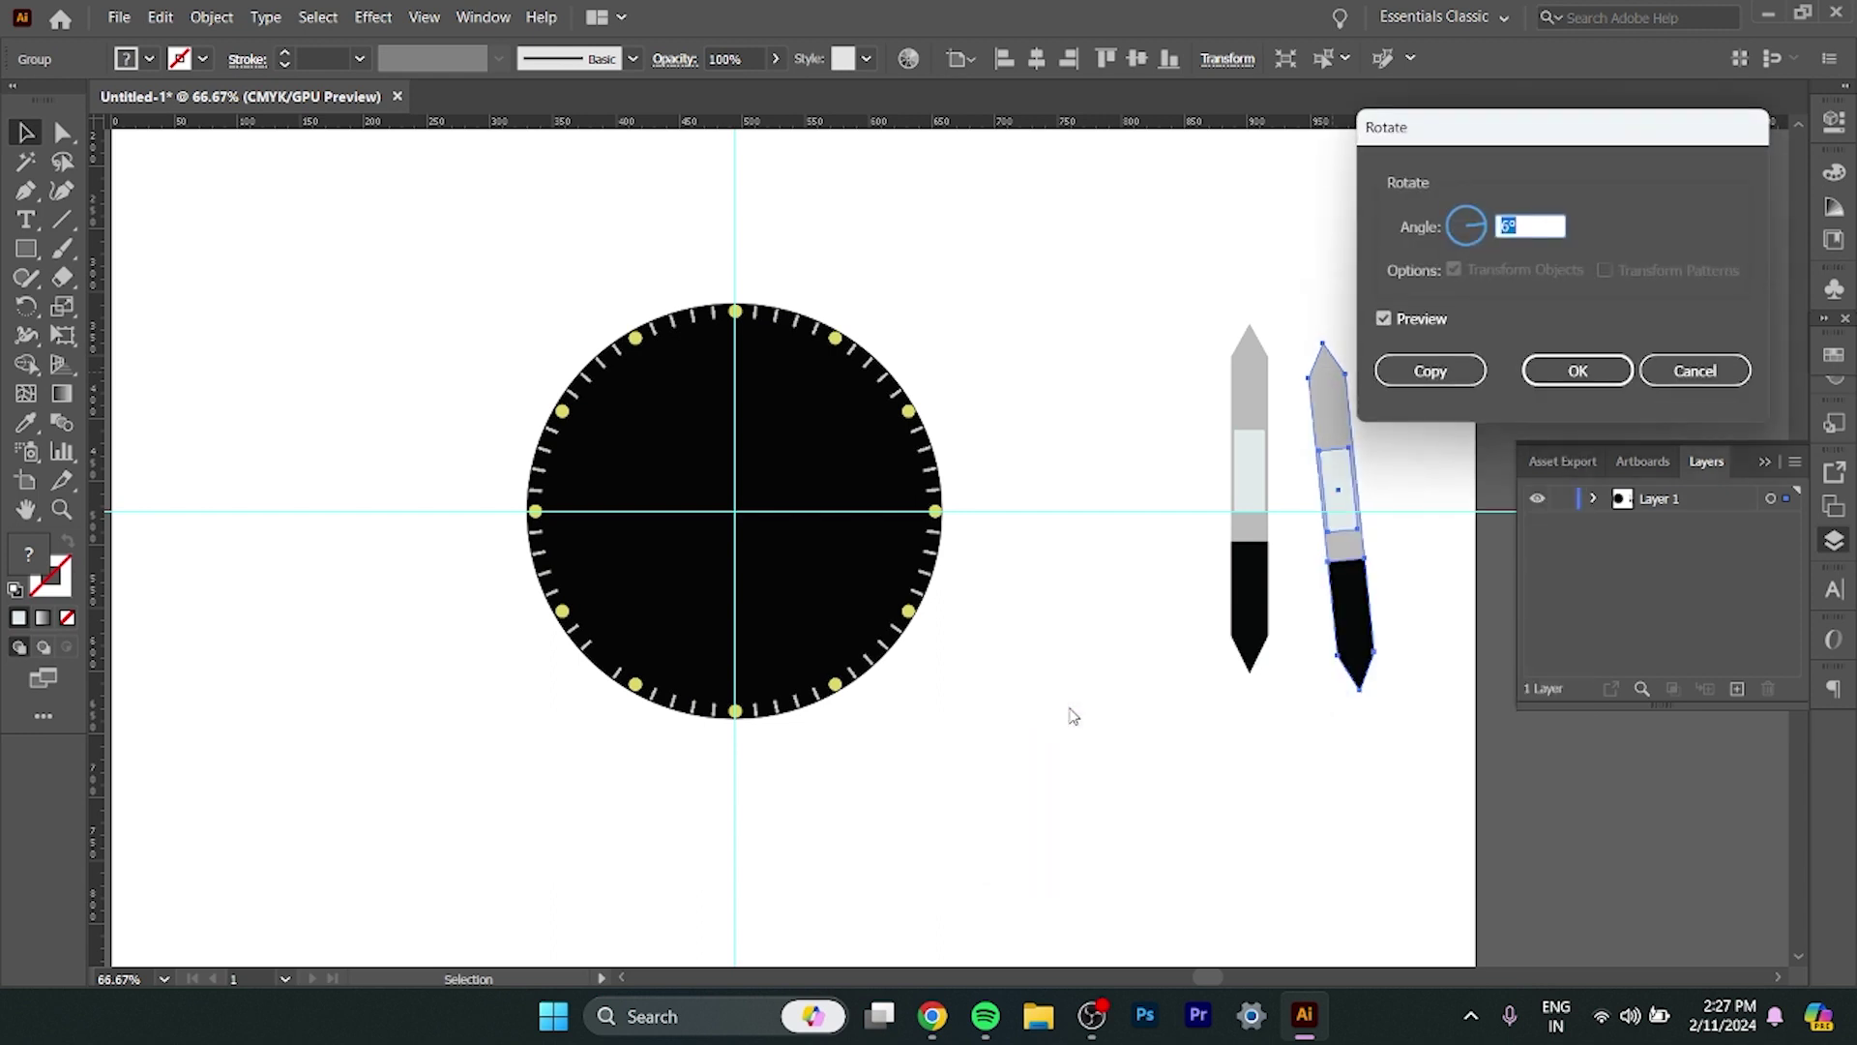
{"action": "type", "text": "-13"}
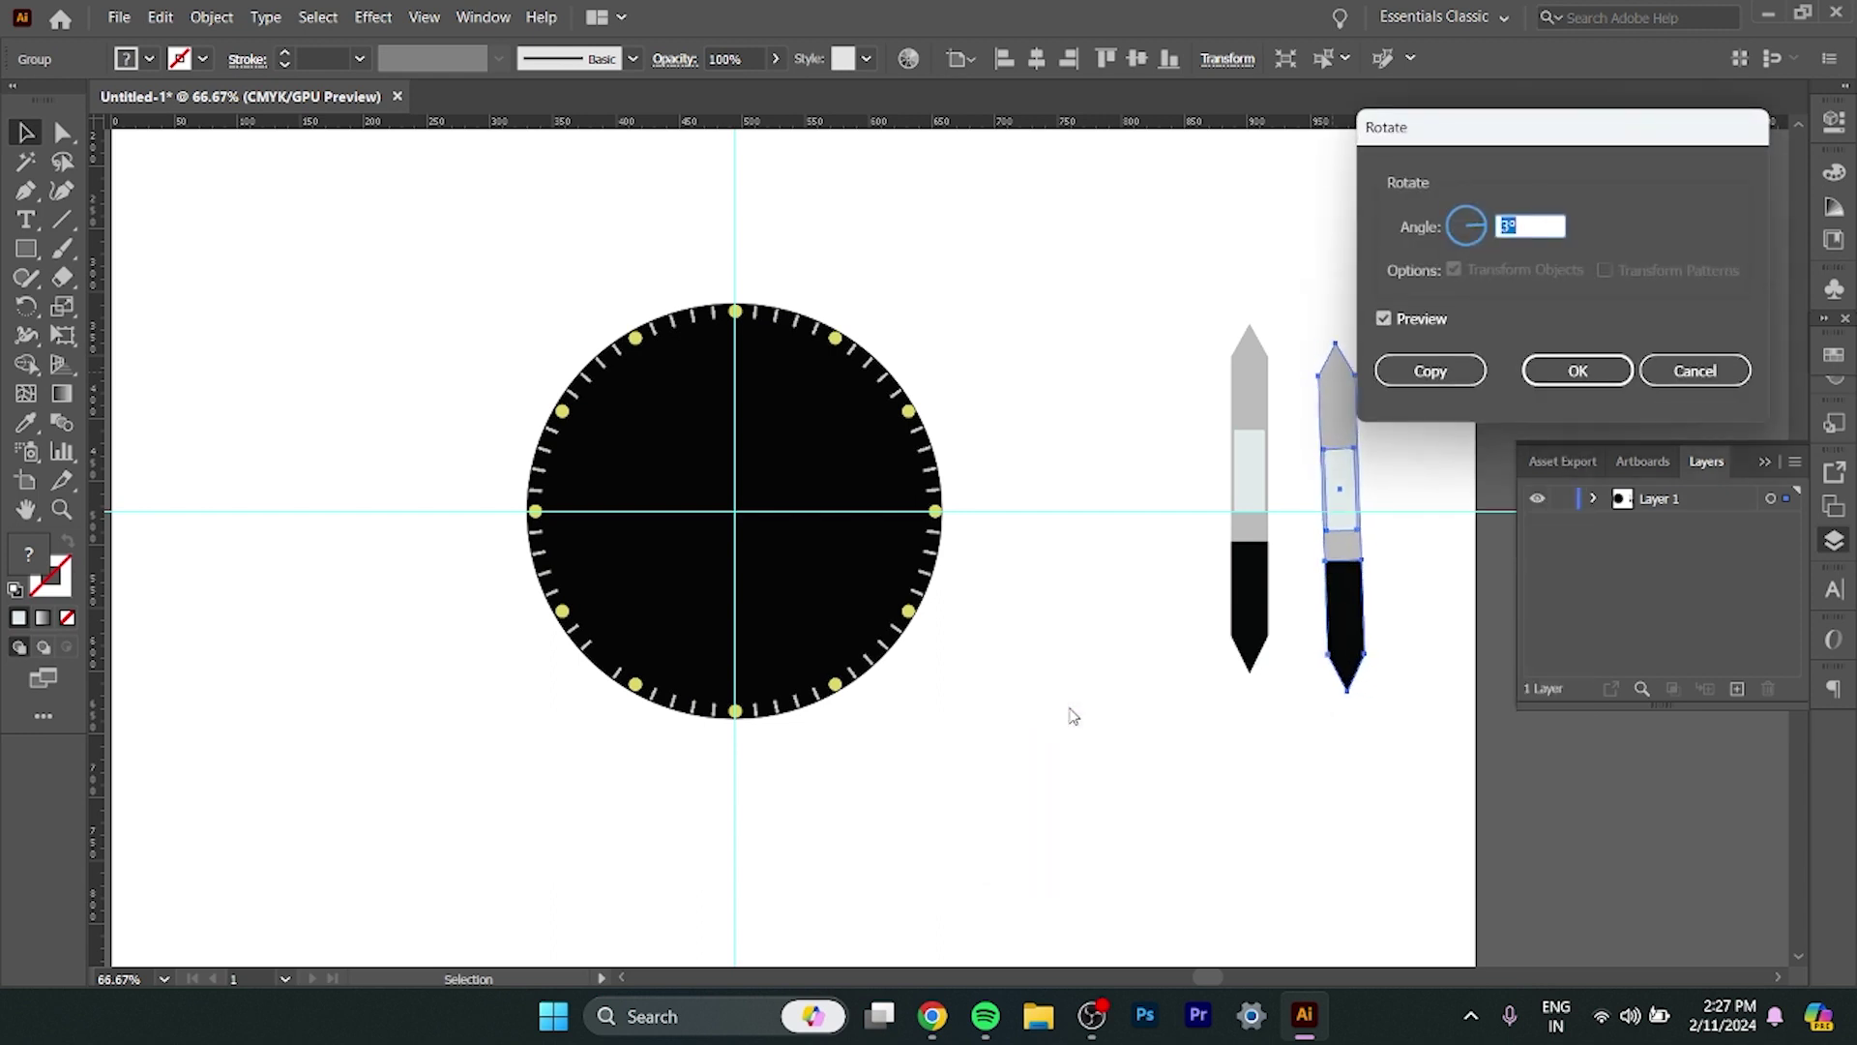
{"action": "key", "text": "Tab"}
{"action": "key", "text": "Down"}
{"action": "key", "text": "Down"}
{"action": "key", "text": "Down"}
{"action": "key", "text": "Down"}
{"action": "key", "text": "Down"}
{"action": "key", "text": "Down"}
{"action": "key", "text": "Down"}
{"action": "key", "text": "Down"}
{"action": "key", "text": "Down"}
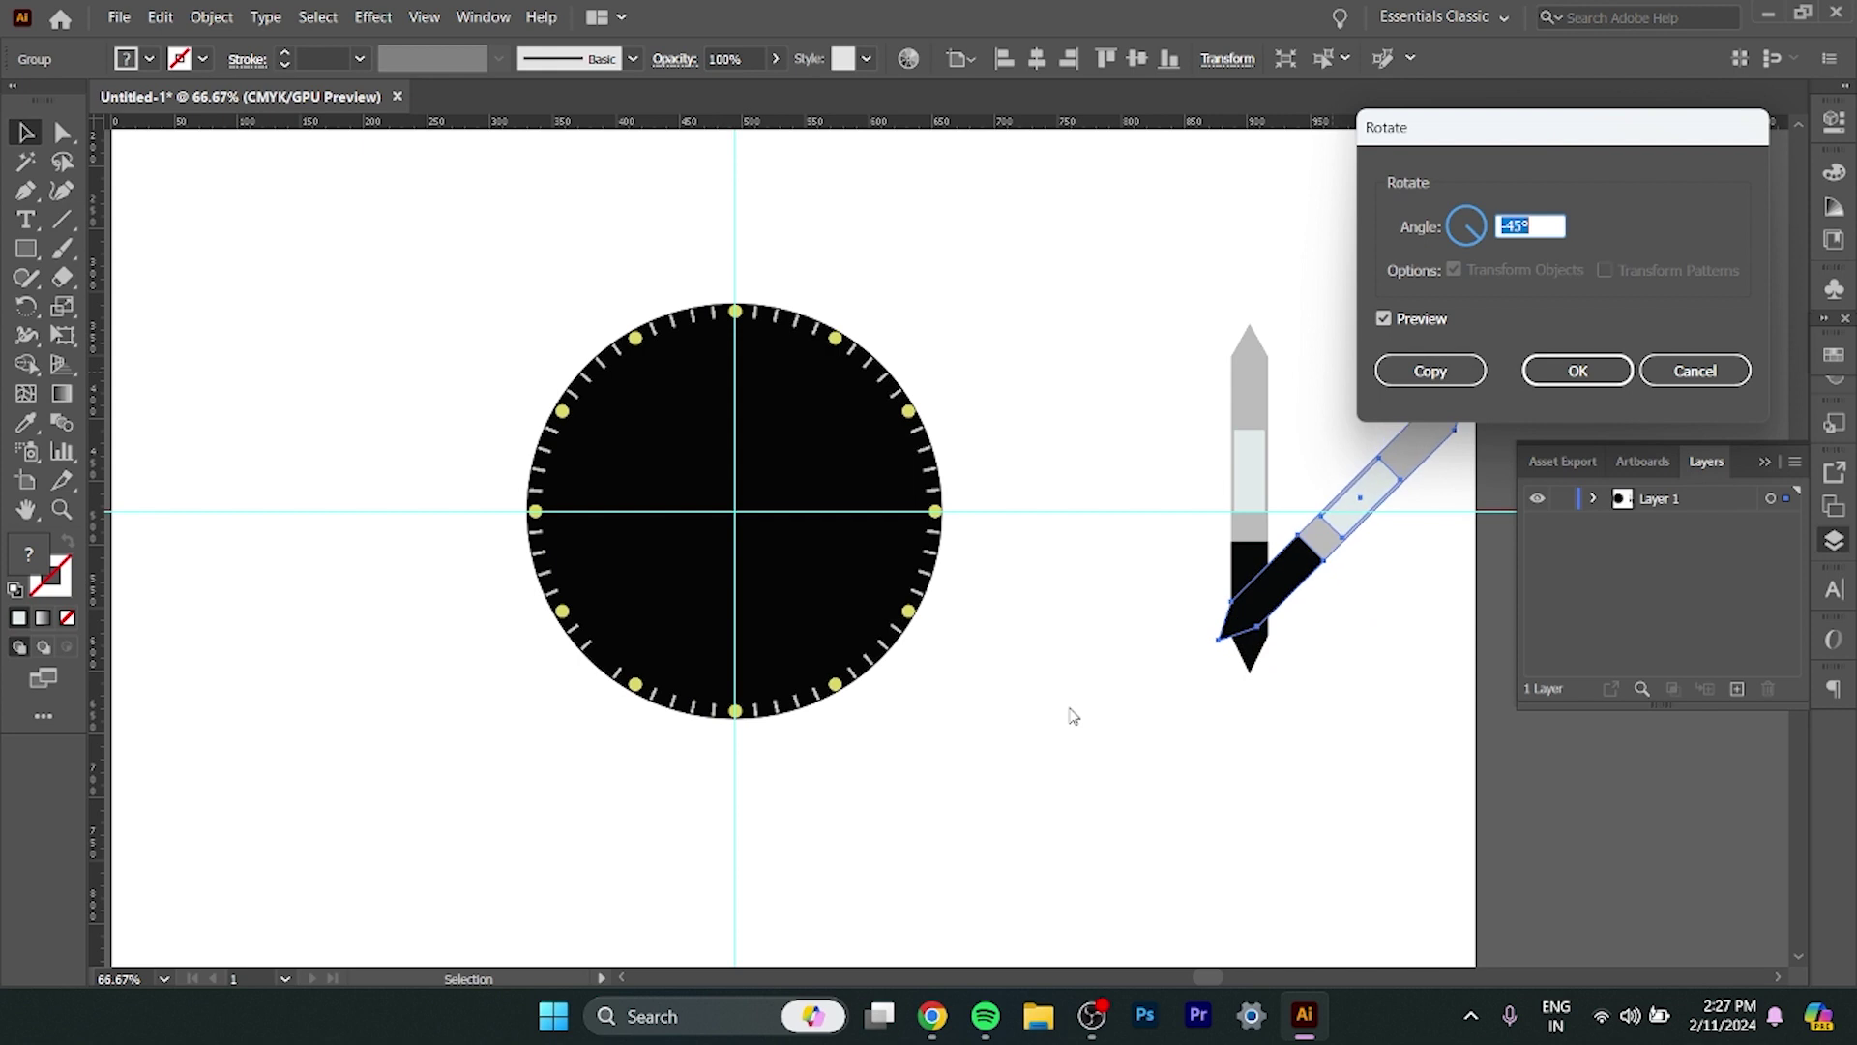
{"action": "key", "text": "Down"}
{"action": "key", "text": "Down"}
{"action": "key", "text": "Down"}
{"action": "key", "text": "Down"}
{"action": "key", "text": "Down"}
{"action": "key", "text": "Down"}
{"action": "key", "text": "Down"}
{"action": "key", "text": "Down"}
{"action": "key", "text": "Down"}
{"action": "key", "text": "Down"}
{"action": "key", "text": "Down"}
{"action": "key", "text": "Down"}
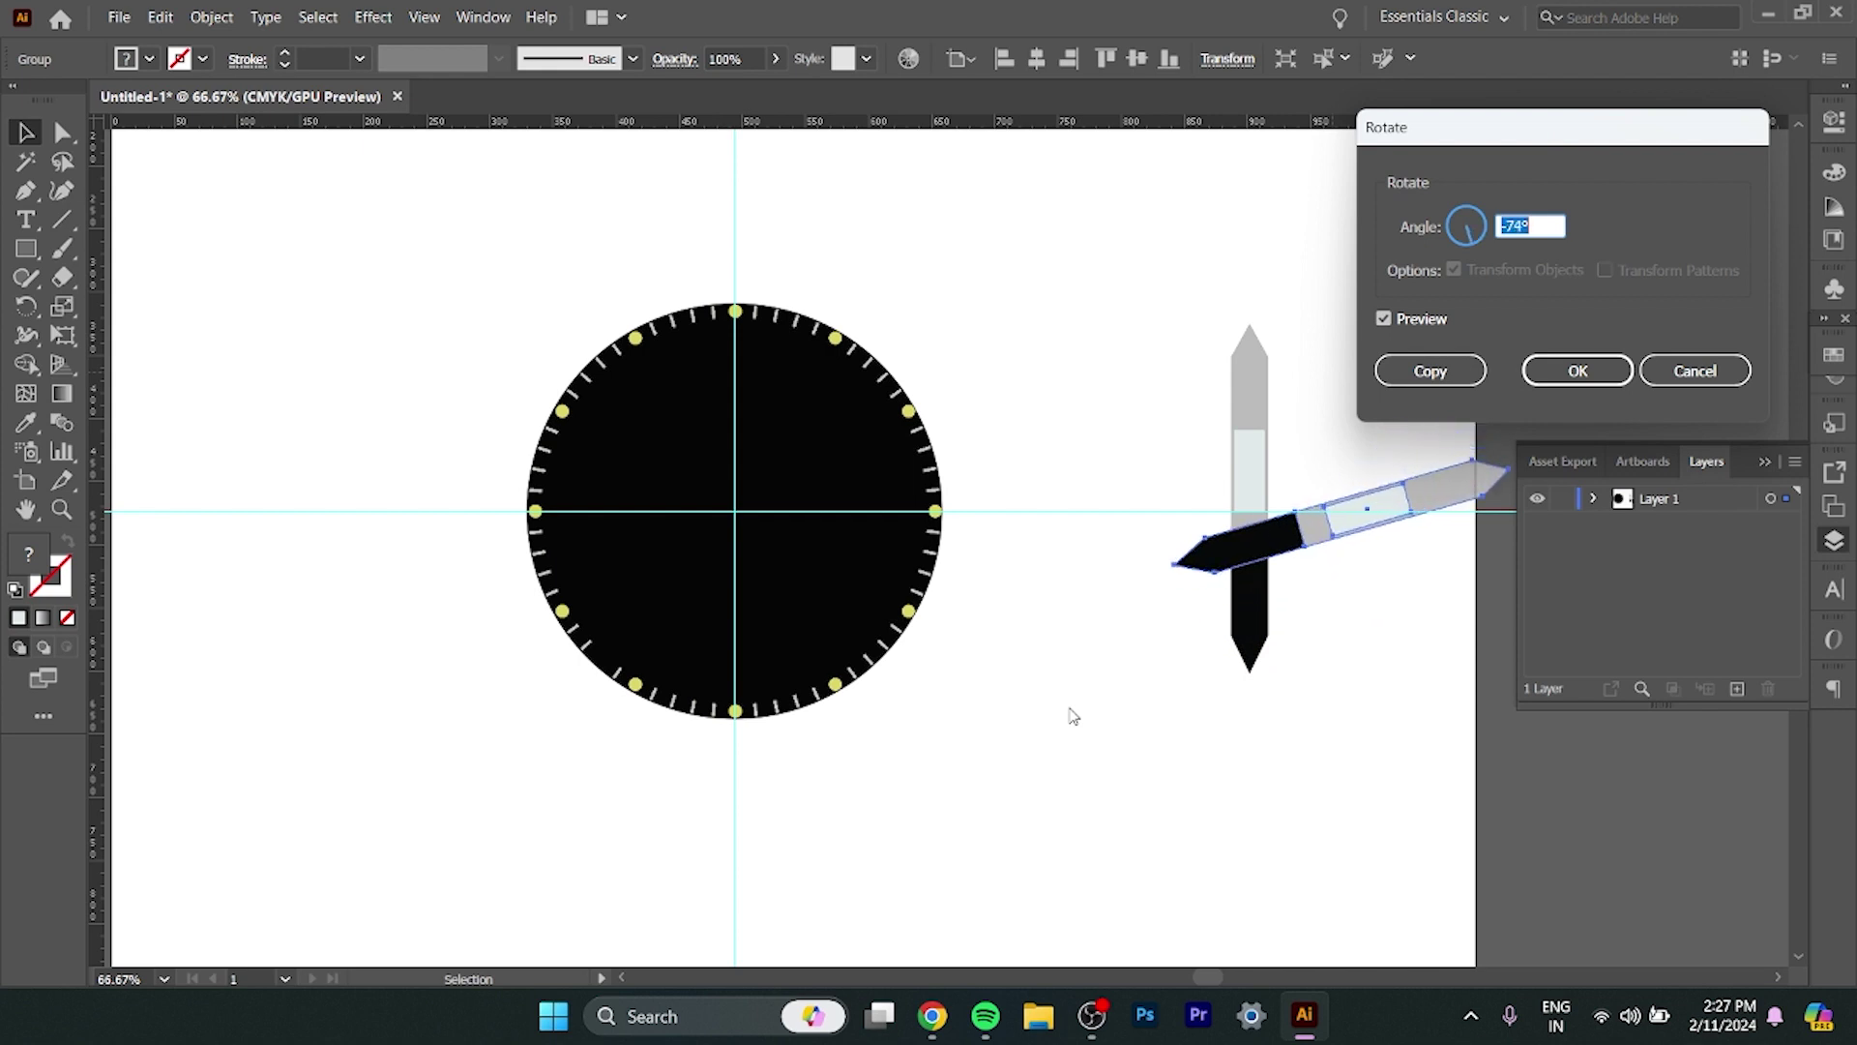
{"action": "key", "text": "Down"}
{"action": "key", "text": "Down"}
{"action": "key", "text": "Down"}
{"action": "key", "text": "Down"}
{"action": "key", "text": "Down"}
{"action": "key", "text": "Down"}
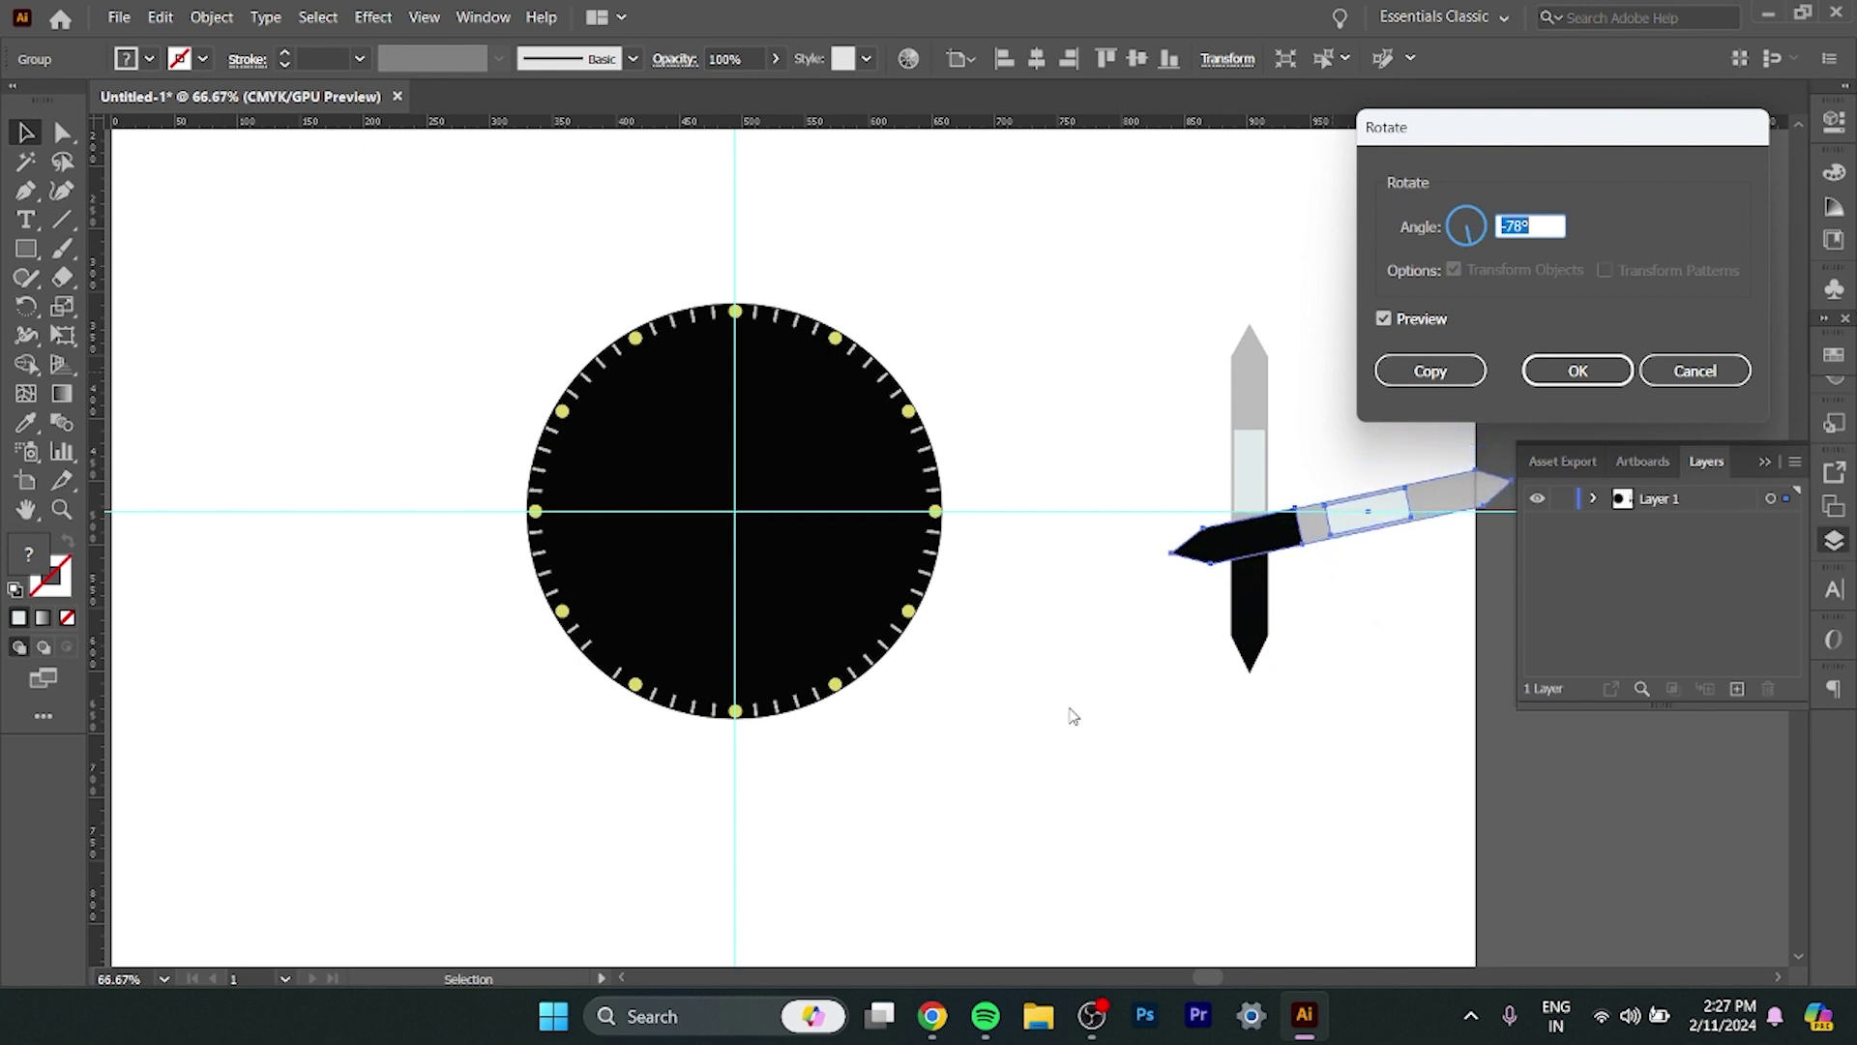
{"action": "key", "text": "Down"}
{"action": "key", "text": "Down"}
{"action": "key", "text": "Down"}
{"action": "key", "text": "Down"}
{"action": "key", "text": "Down"}
{"action": "key", "text": "Down"}
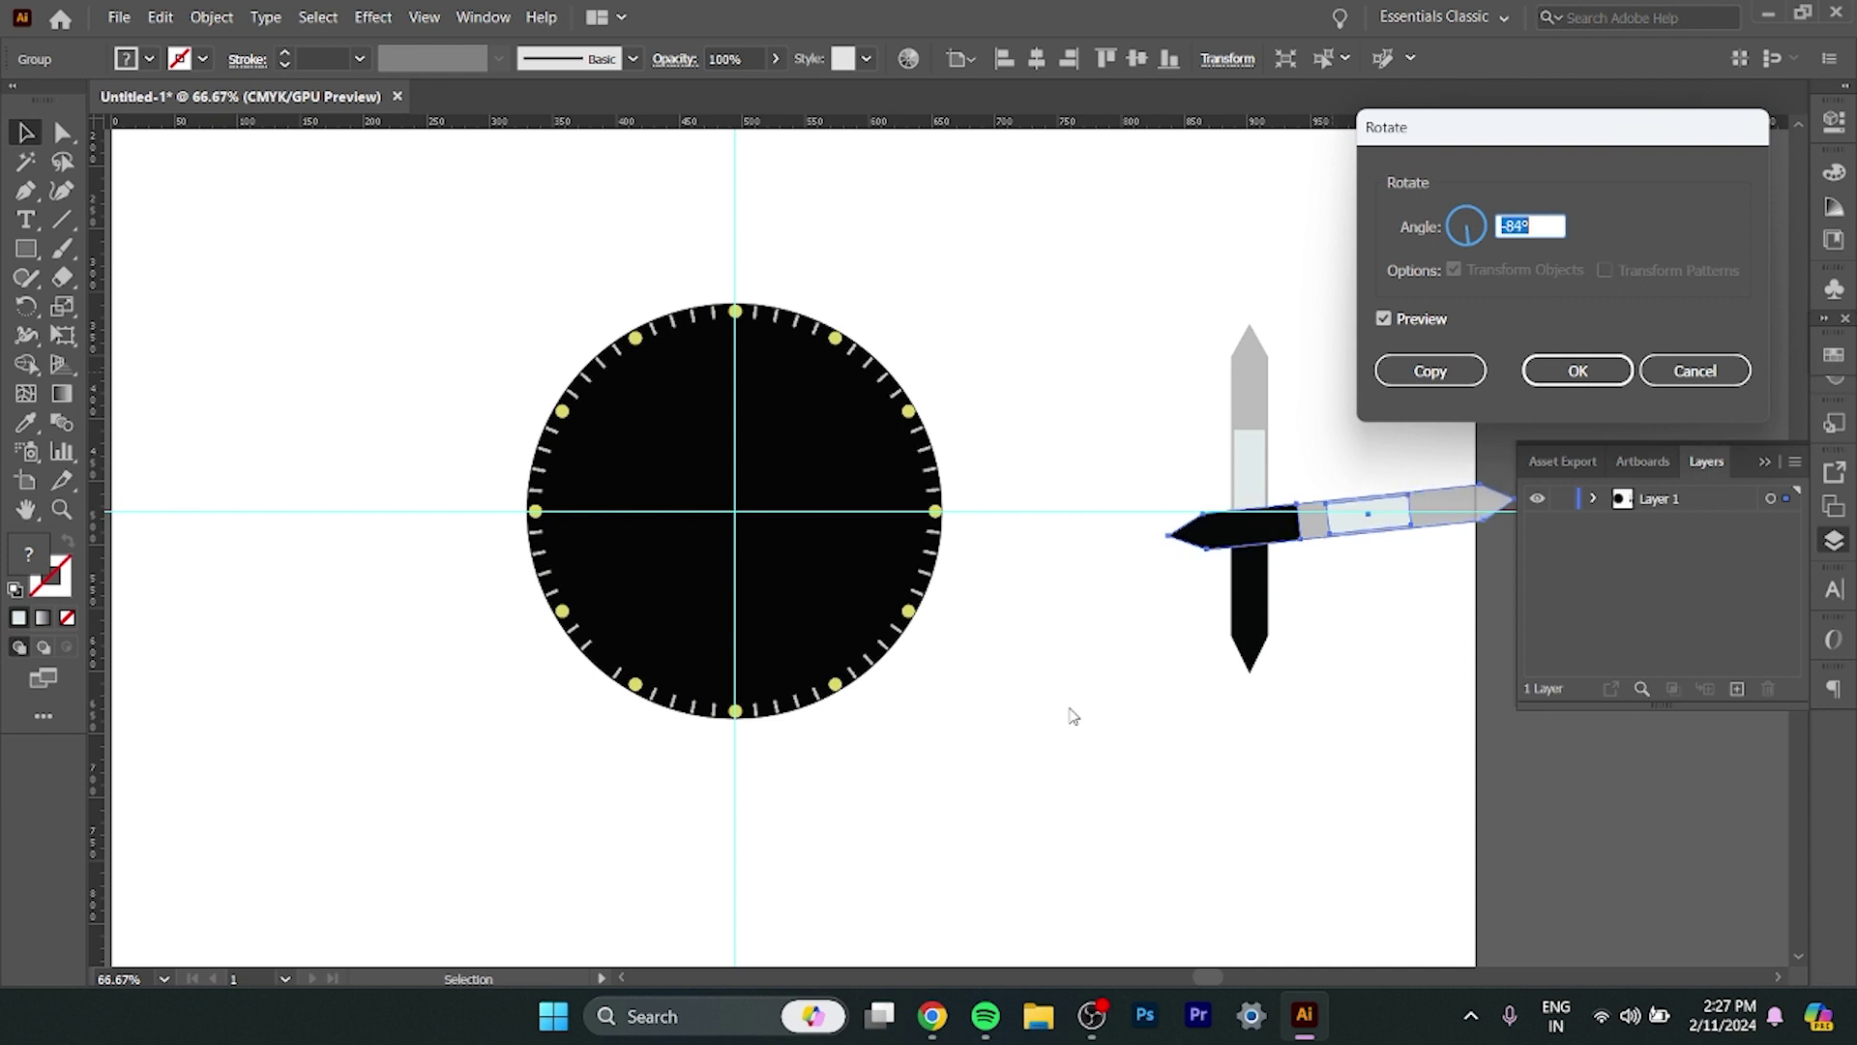
{"action": "key", "text": "Down"}
{"action": "key", "text": "Down"}
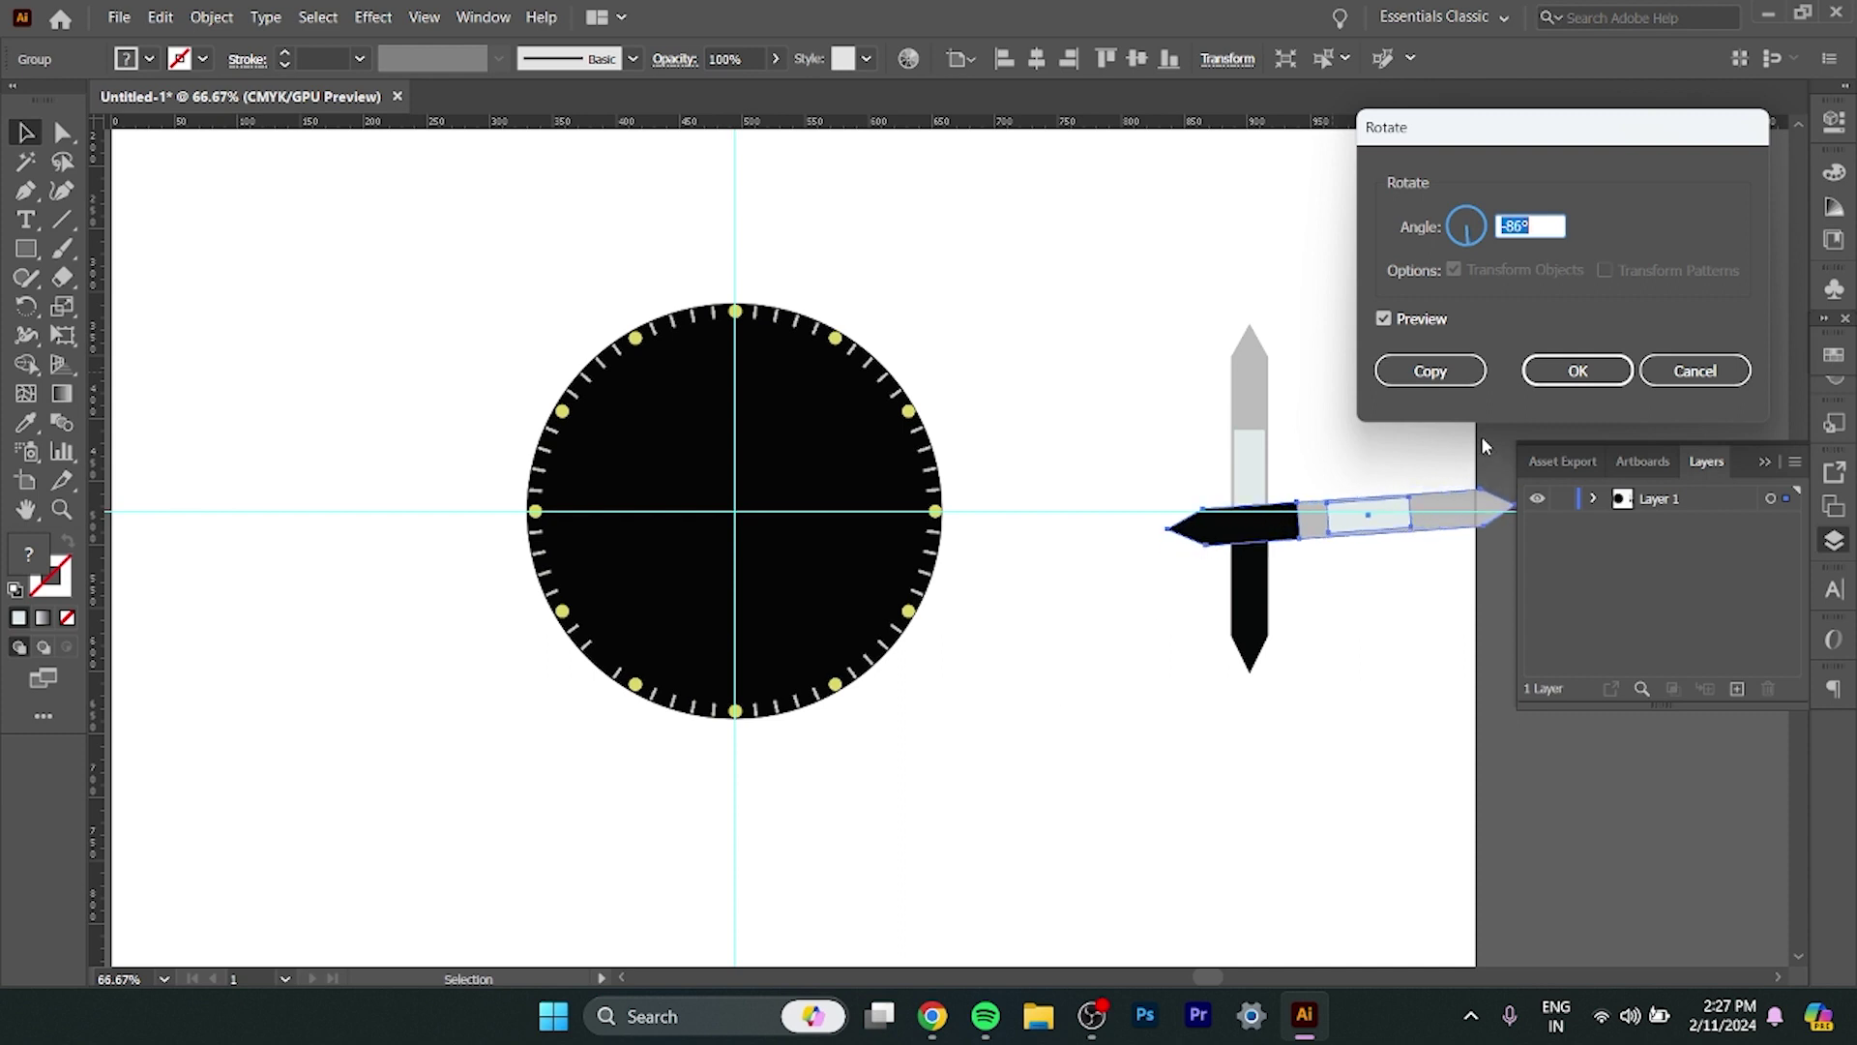
{"action": "left_click", "coordinate": [1599, 364]}
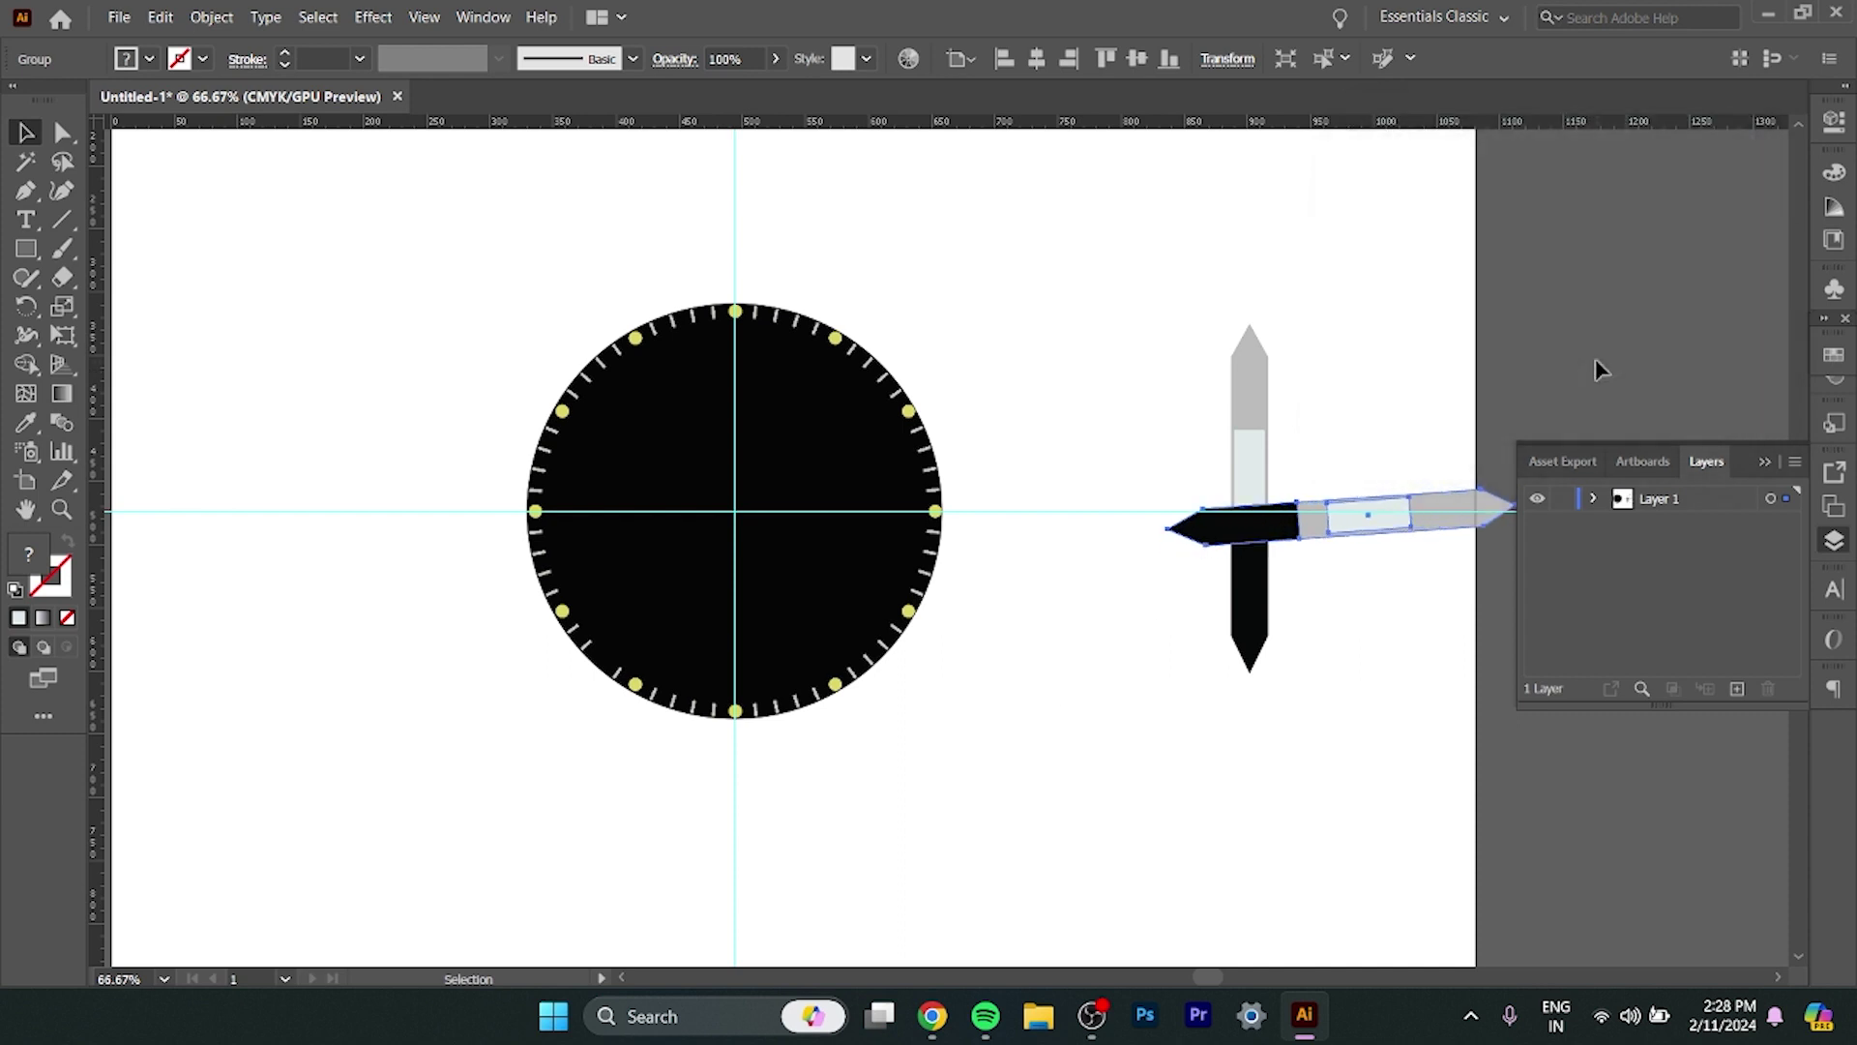
{"action": "left_click", "coordinate": [1408, 375]}
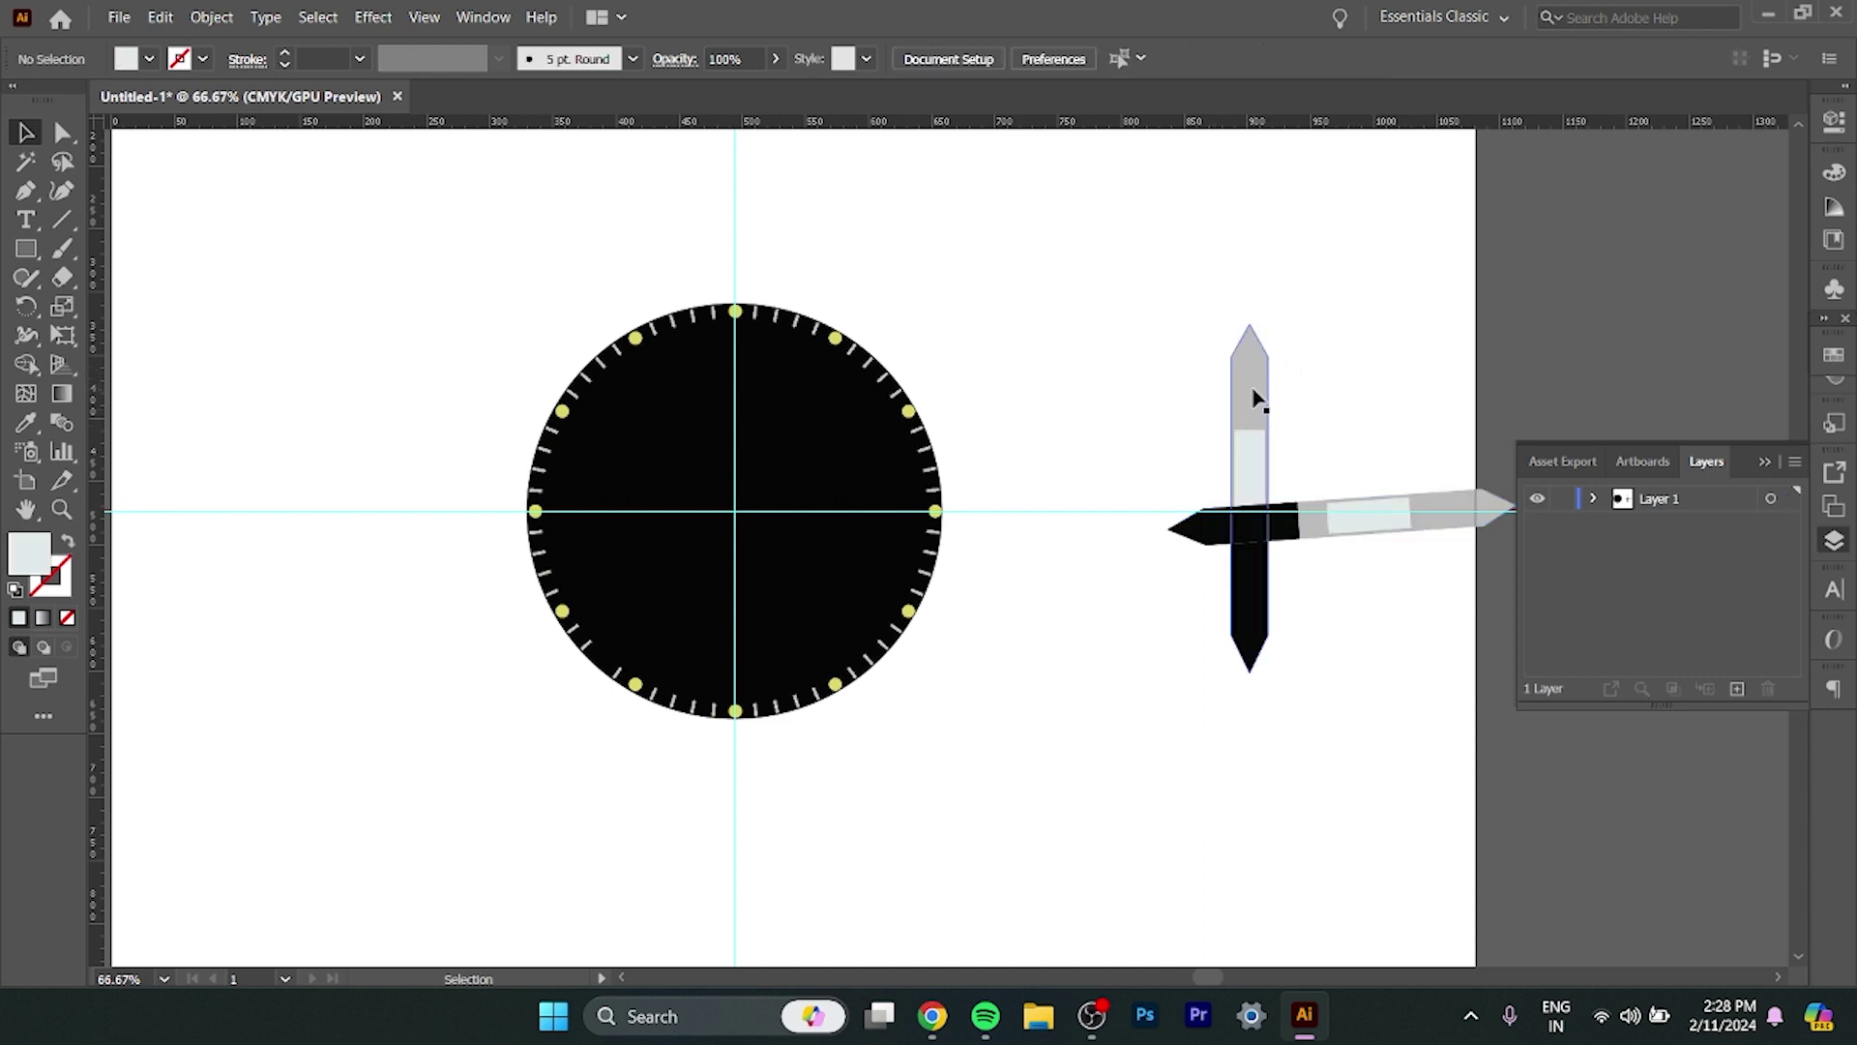
Move the upright hand up and left onto the horizontal hand's left end.
{"action": "left_click_drag", "start_coordinate": [1252, 394], "coordinate": [1255, 285]}
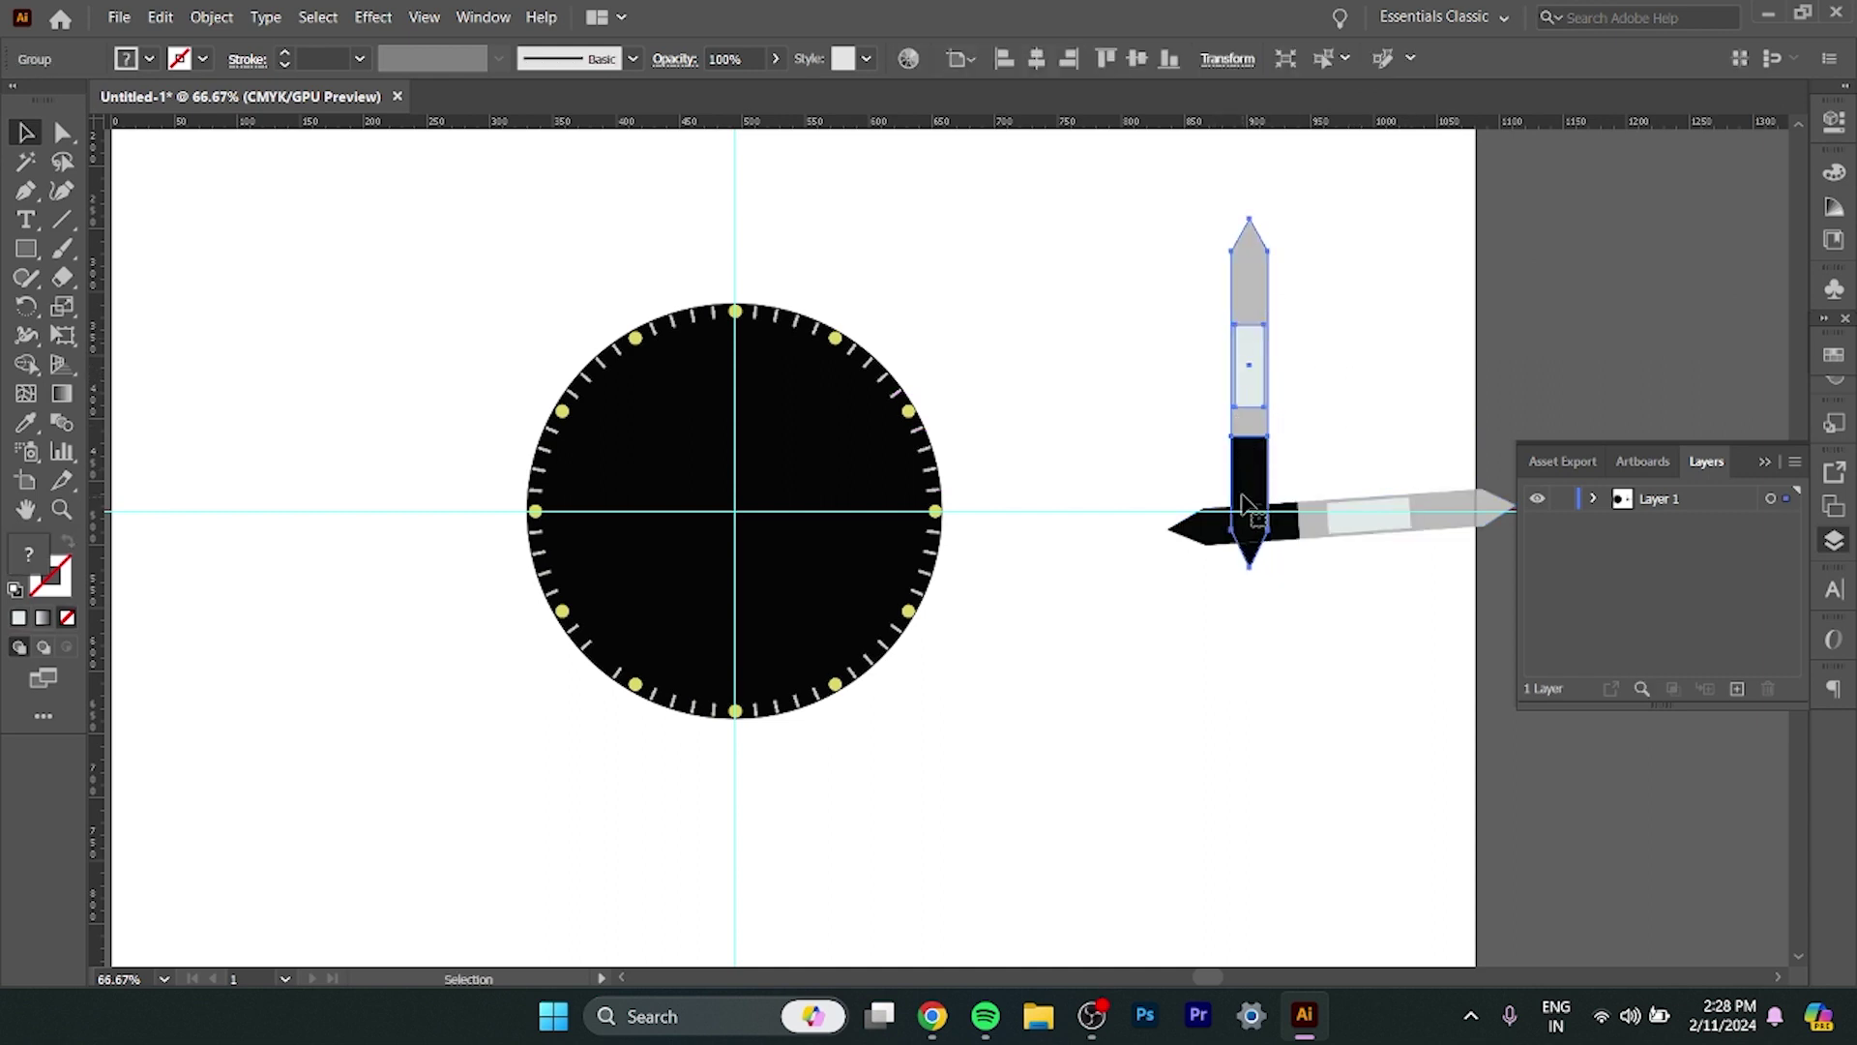
{"action": "left_click_drag", "start_coordinate": [1234, 501], "coordinate": [1193, 497]}
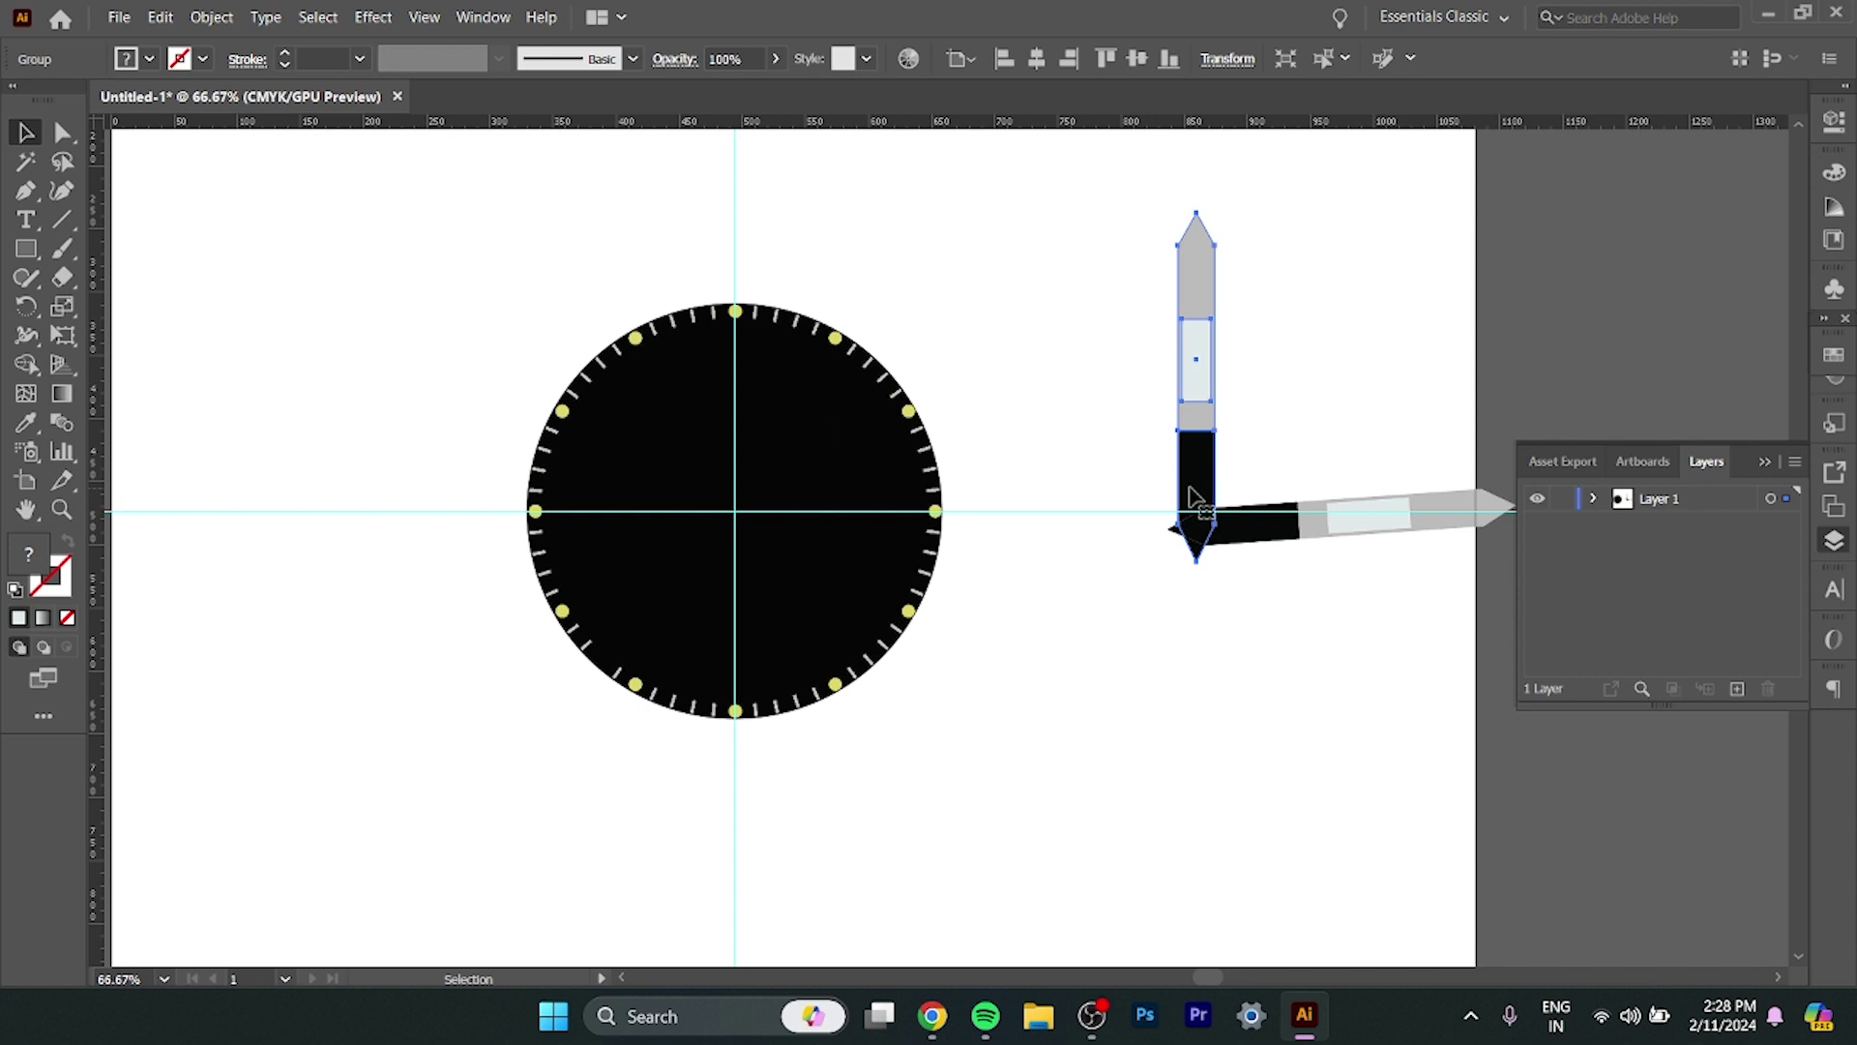
{"action": "left_click", "coordinate": [1318, 412]}
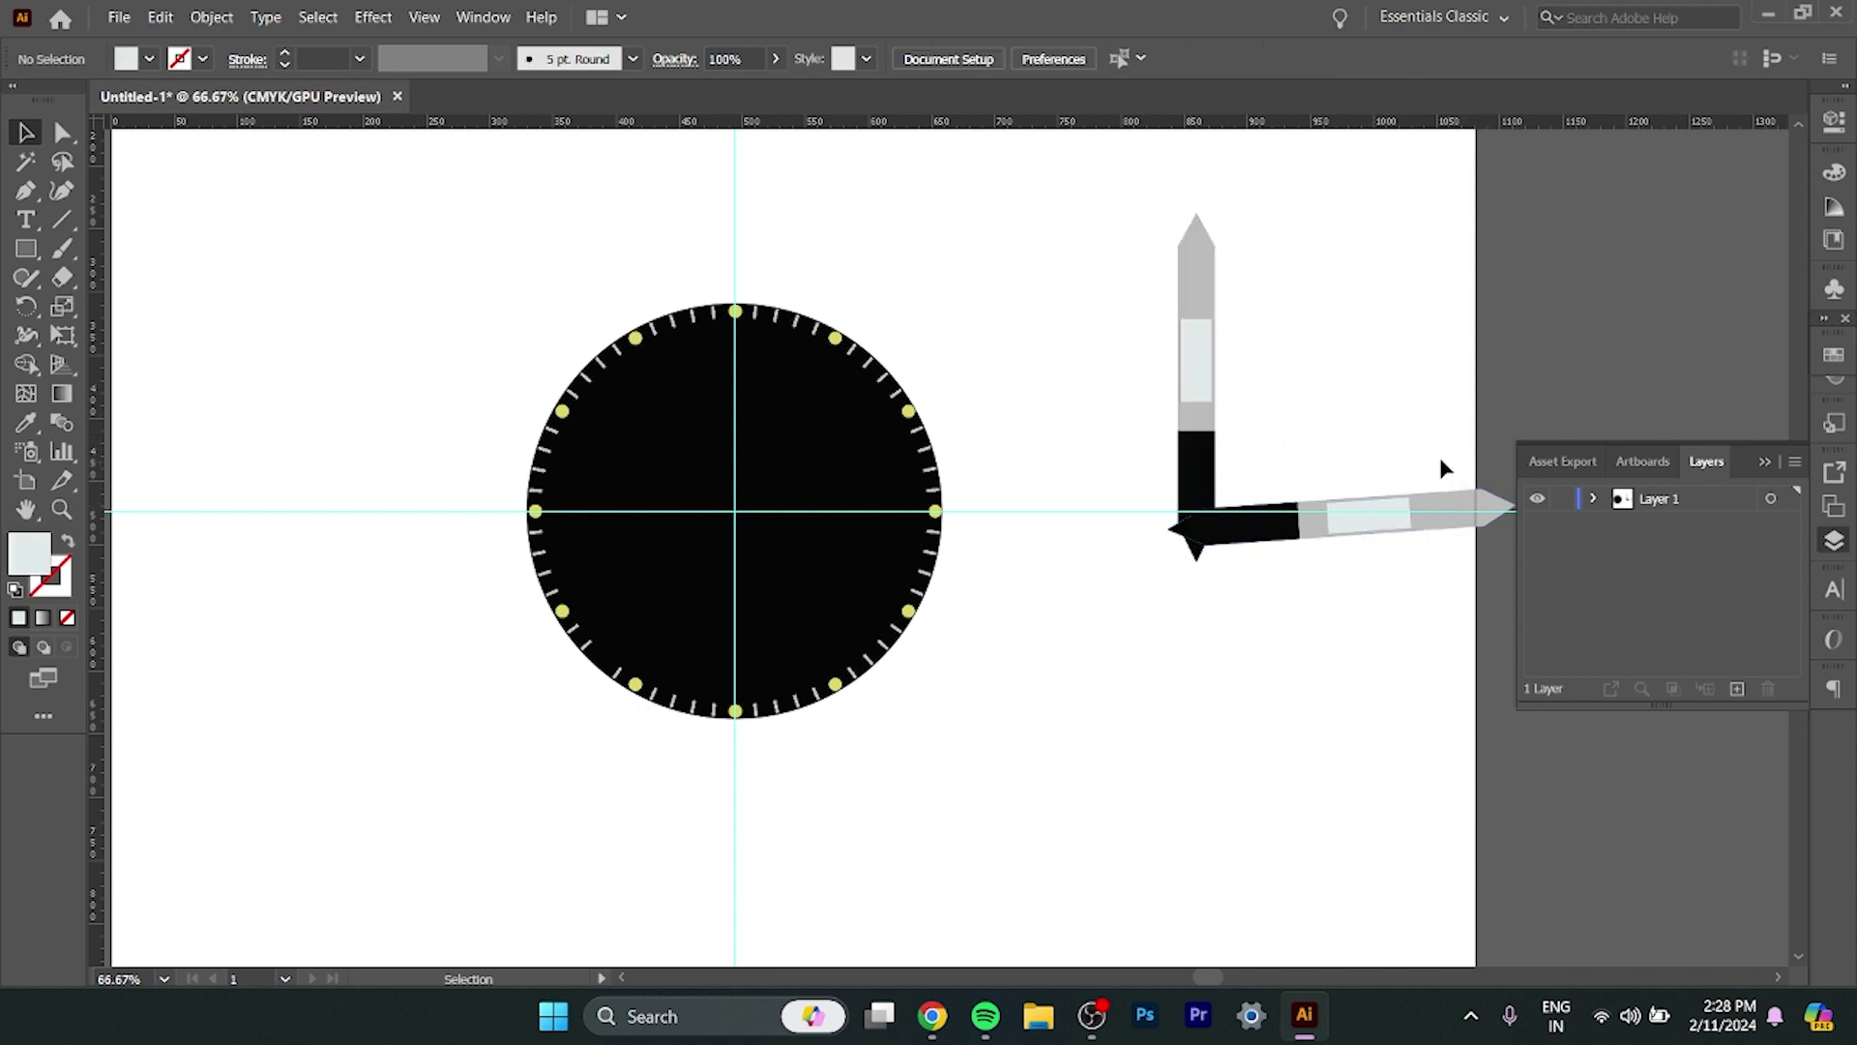
{"action": "left_click", "coordinate": [1417, 508]}
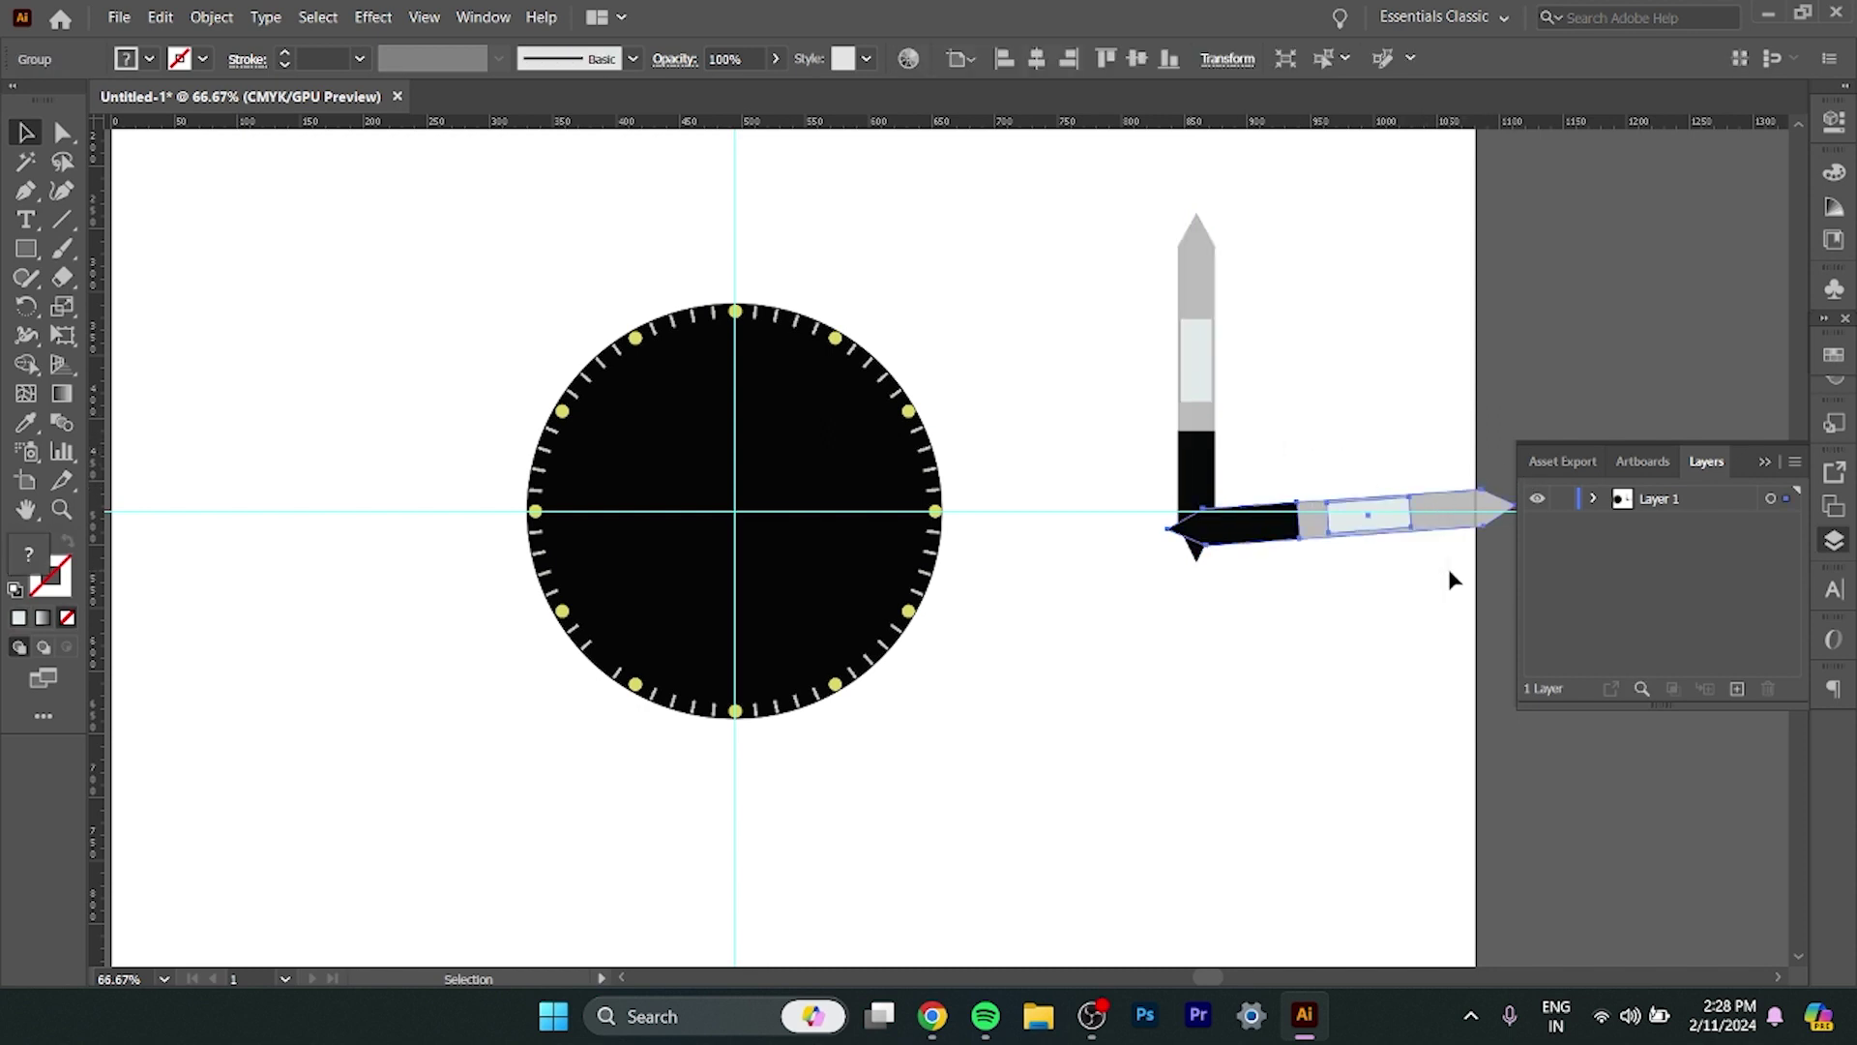
Scale the horizontal hand uniformly to 93%.
{"action": "right_click", "coordinate": [1398, 521]}
{"action": "mouse_move", "coordinate": [1471, 783]}
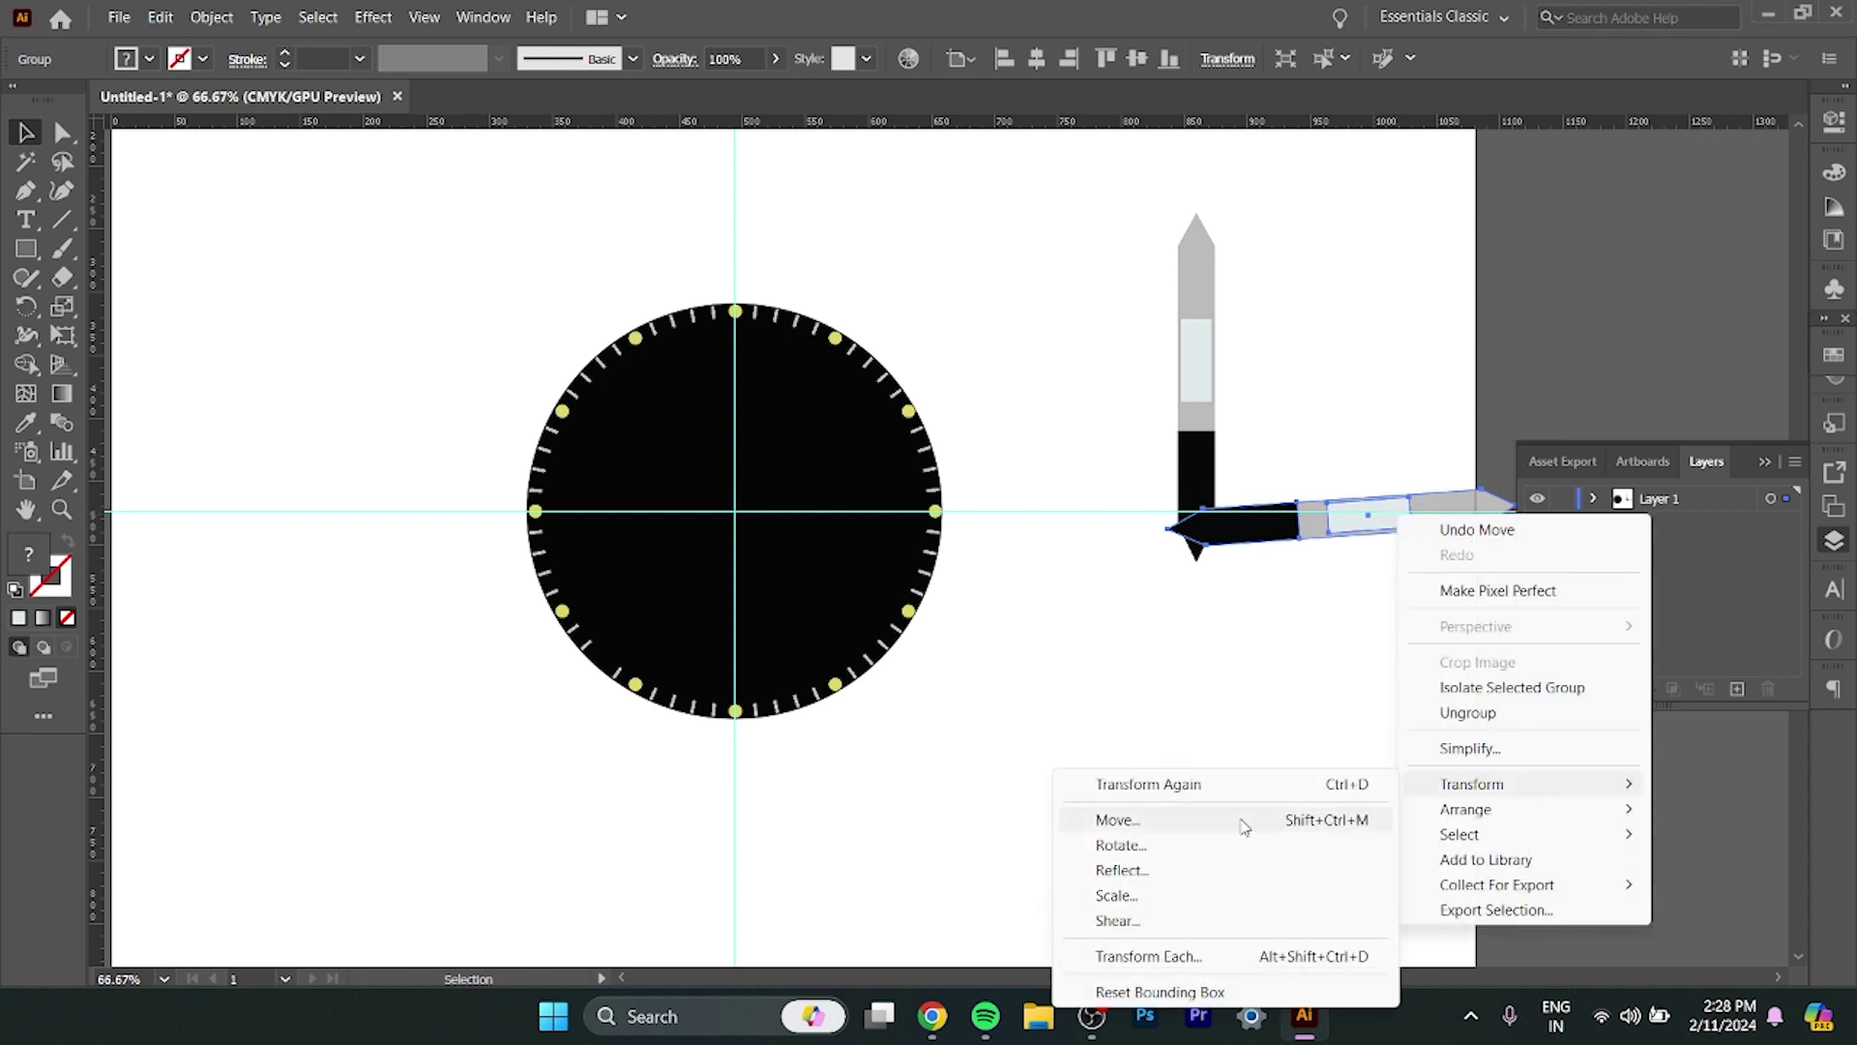
{"action": "left_click", "coordinate": [1117, 894]}
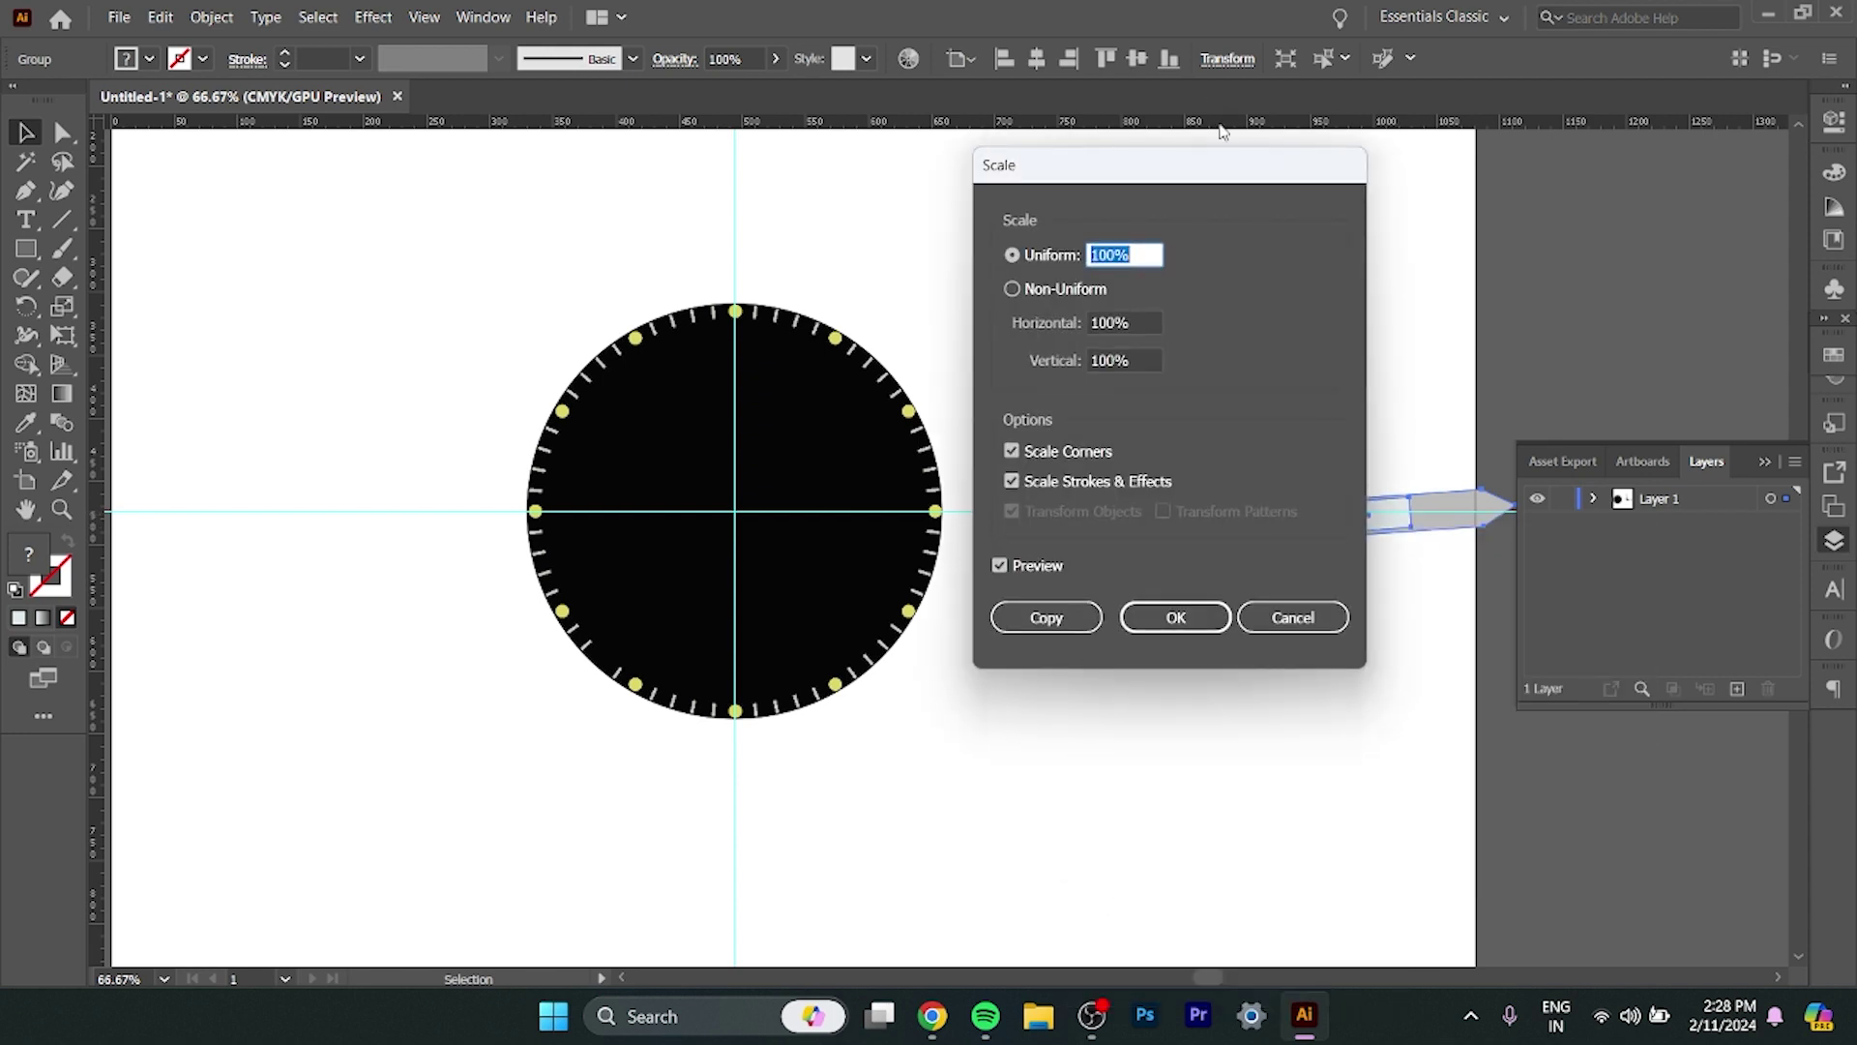
{"action": "mouse_move", "coordinate": [1207, 168]}
{"action": "left_mouse_down"}
{"action": "mouse_move", "coordinate": [431, 253]}
{"action": "mouse_move", "coordinate": [492, 221]}
{"action": "left_mouse_up"}
{"action": "key", "text": "Down"}
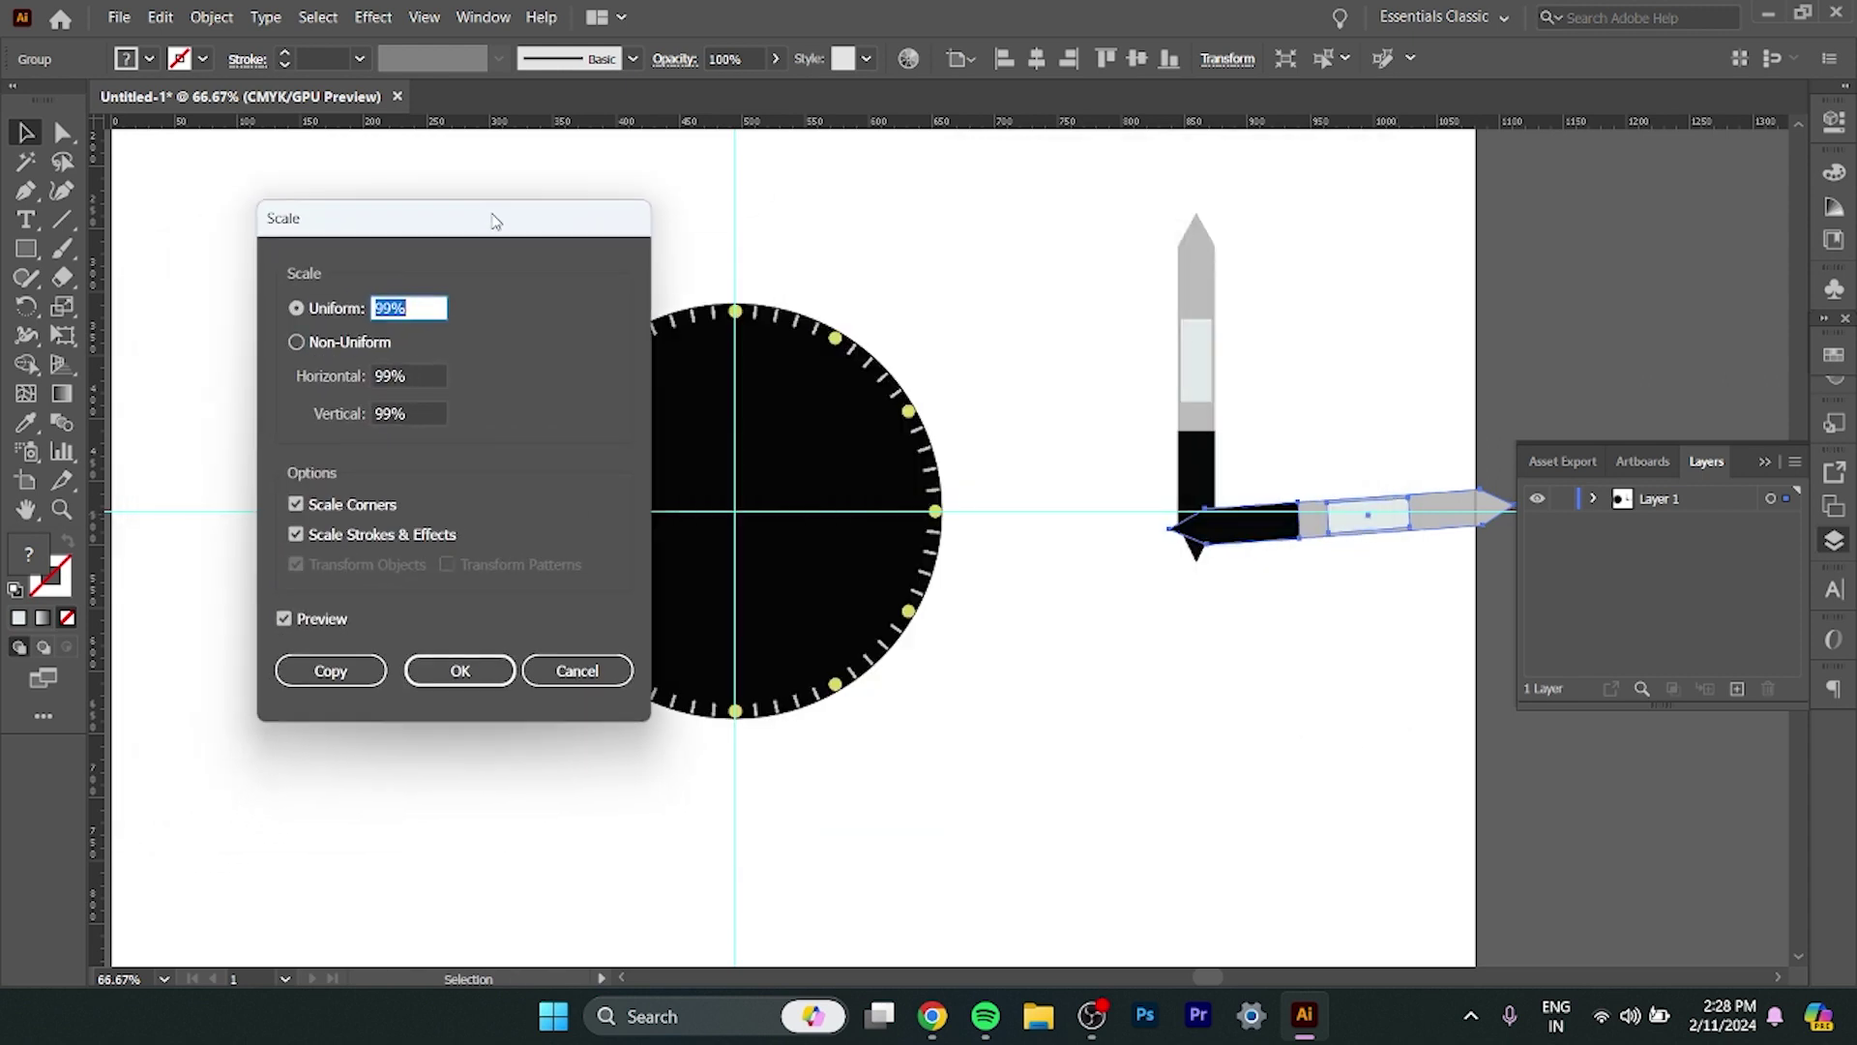
{"action": "key", "text": "Down"}
{"action": "key", "text": "Down"}
{"action": "key", "text": "shift+Down"}
{"action": "key", "text": "shift+Down"}
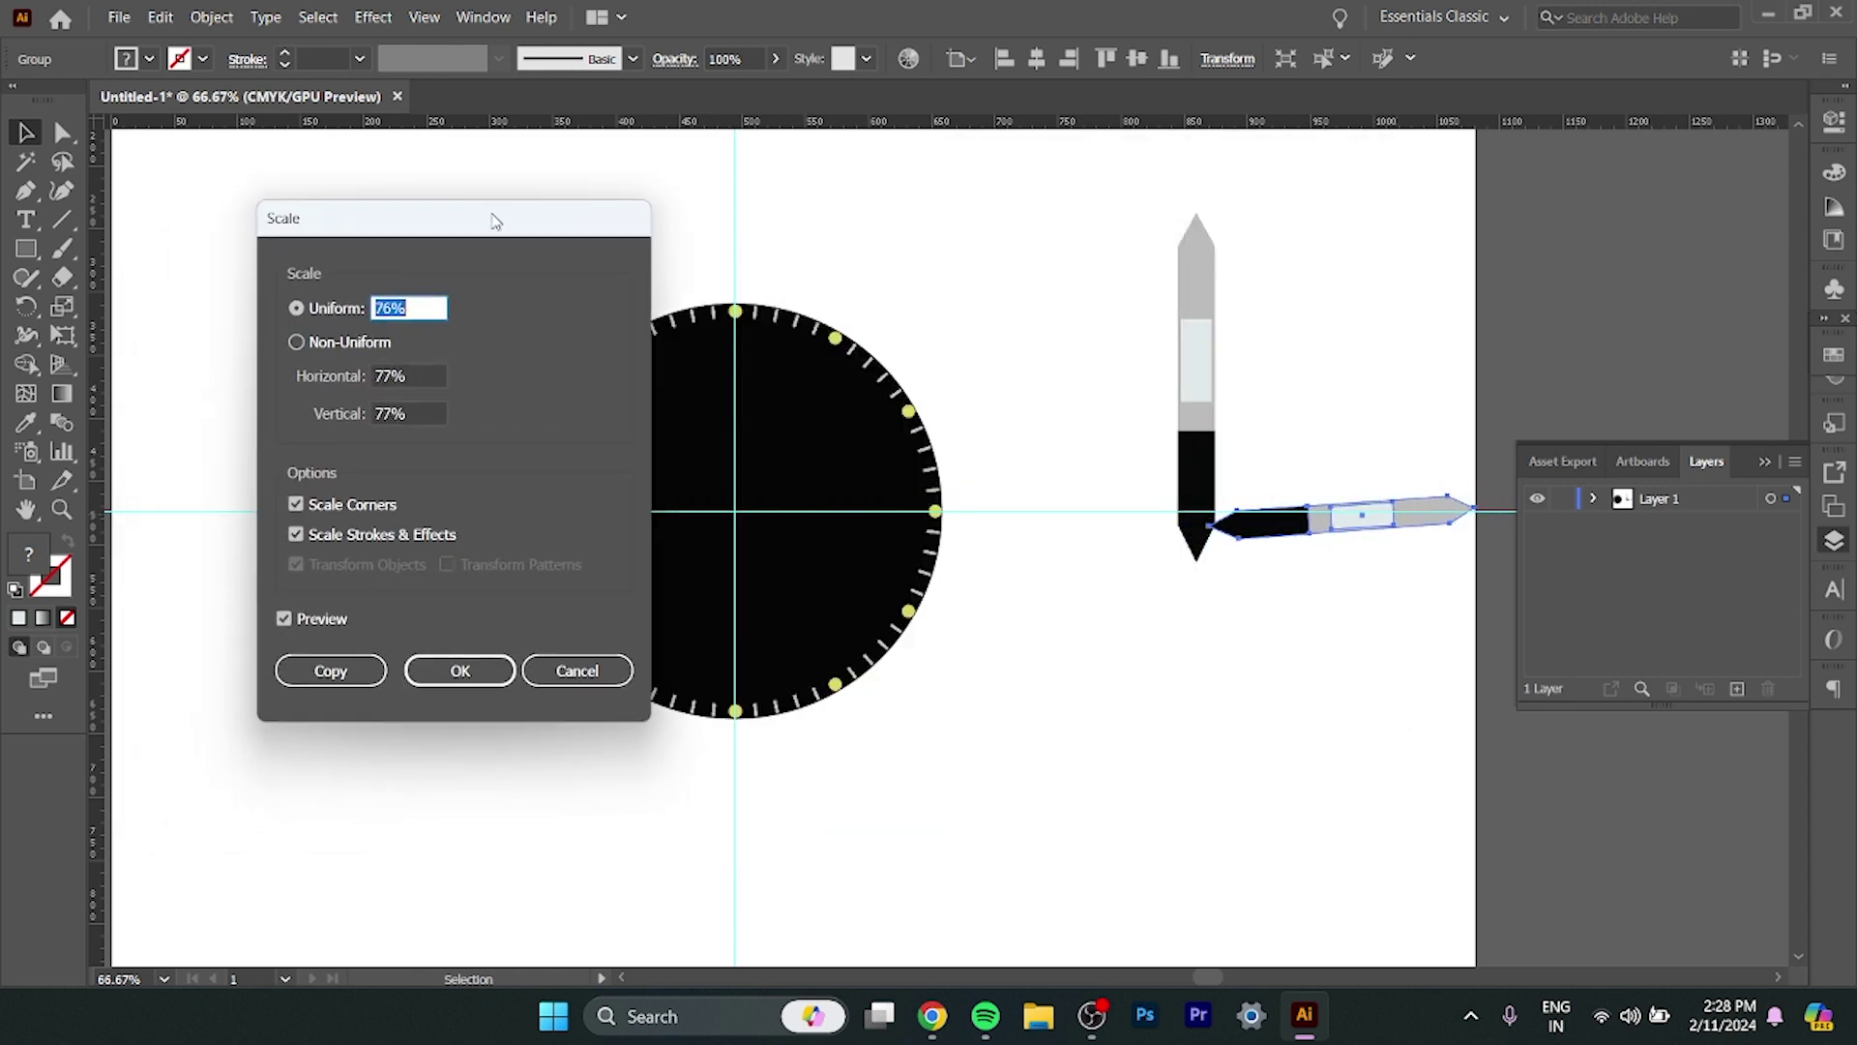
{"action": "key", "text": "Up"}
{"action": "key", "text": "Up"}
{"action": "key", "text": "Up"}
{"action": "key", "text": "Up"}
{"action": "key", "text": "Up"}
{"action": "key", "text": "Up"}
{"action": "key", "text": "Up"}
{"action": "key", "text": "Up"}
{"action": "key", "text": "Up"}
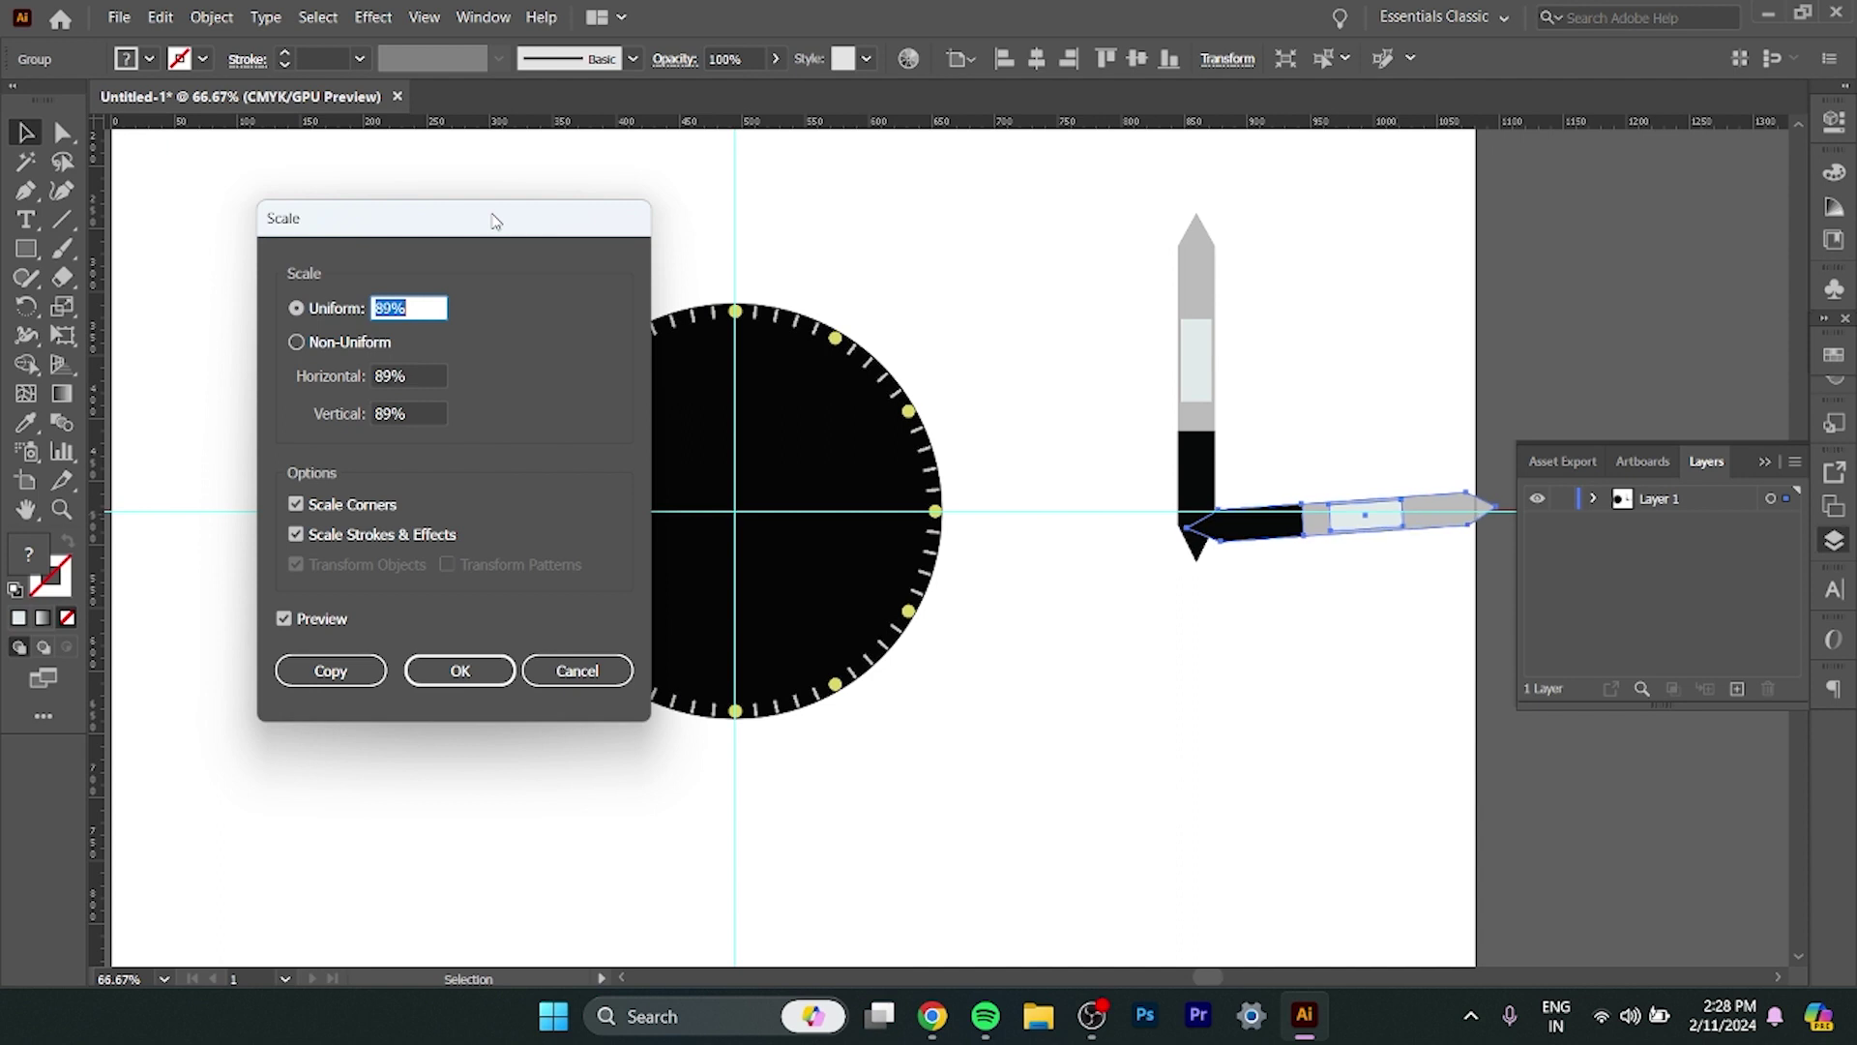
{"action": "key", "text": "Up"}
{"action": "key", "text": "Up"}
{"action": "key", "text": "Up"}
{"action": "left_click", "coordinate": [460, 671]}
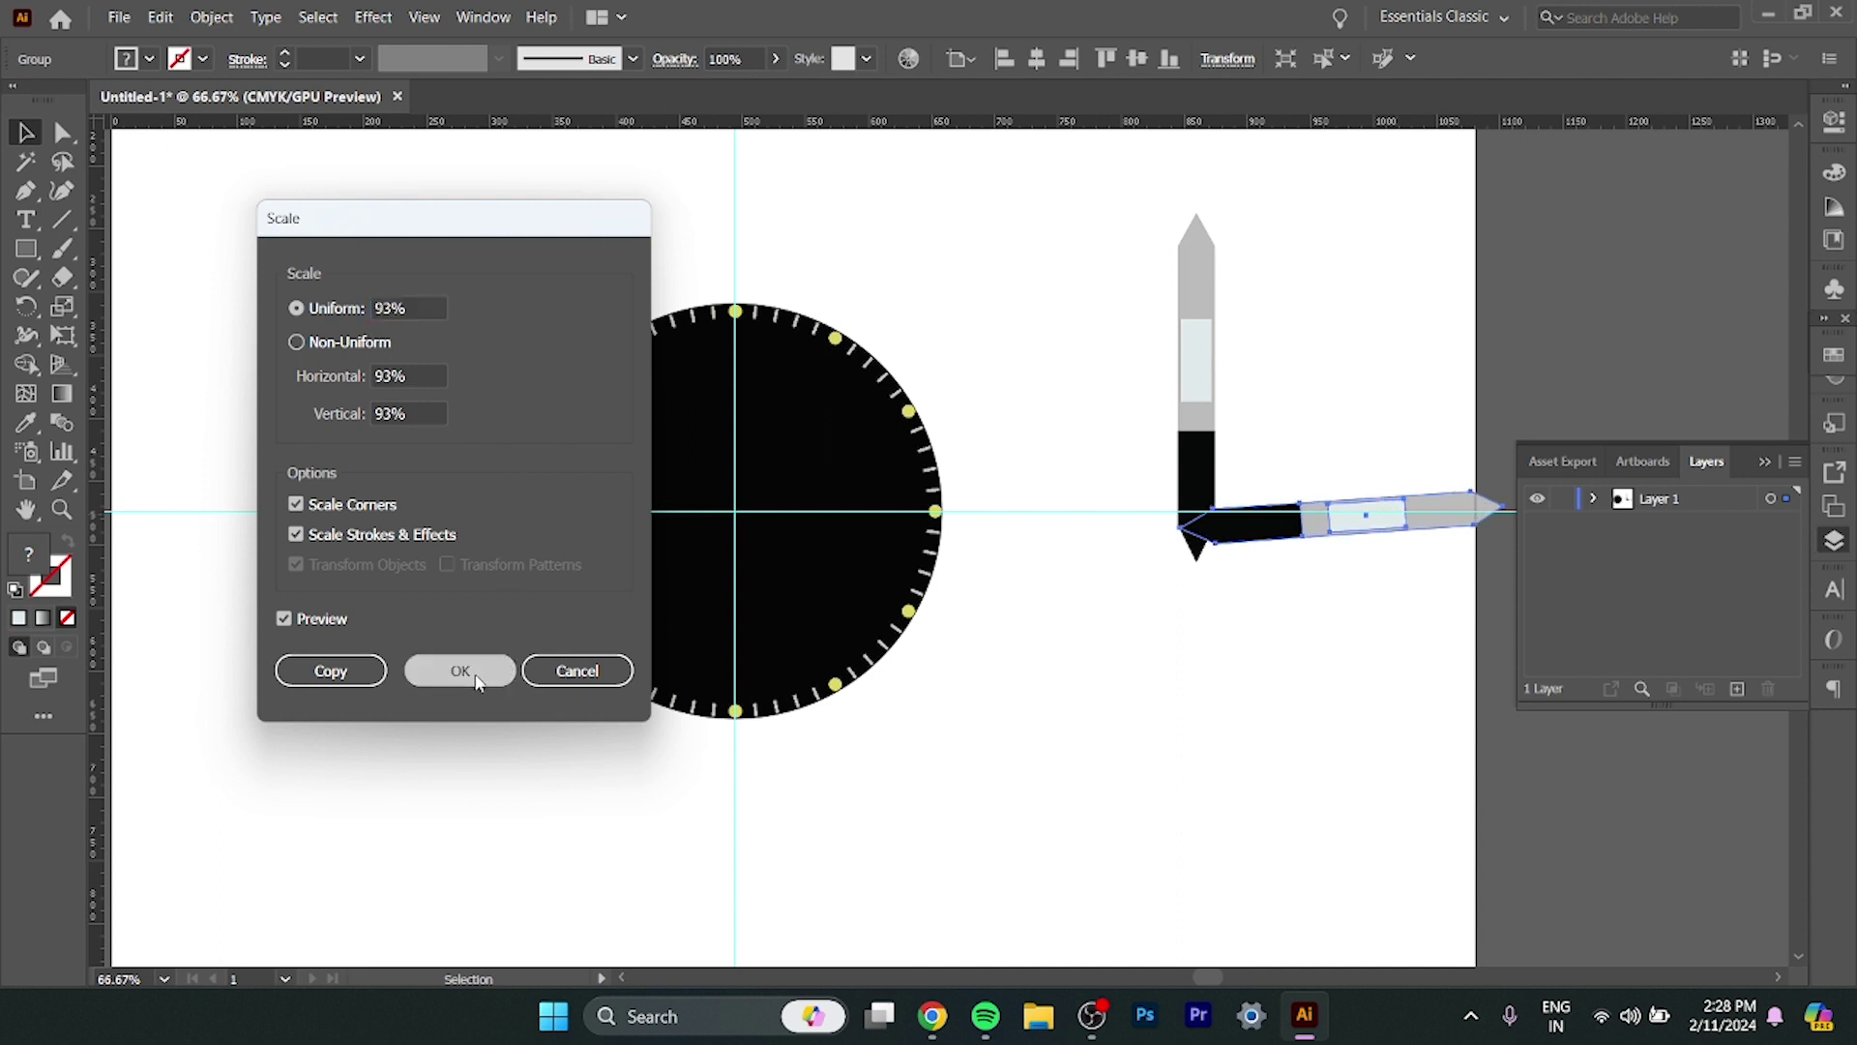
Slide the horizontal hand left, rotate it -5° to level it, and select both hands.
{"action": "left_click_drag", "start_coordinate": [1249, 525], "coordinate": [1223, 523]}
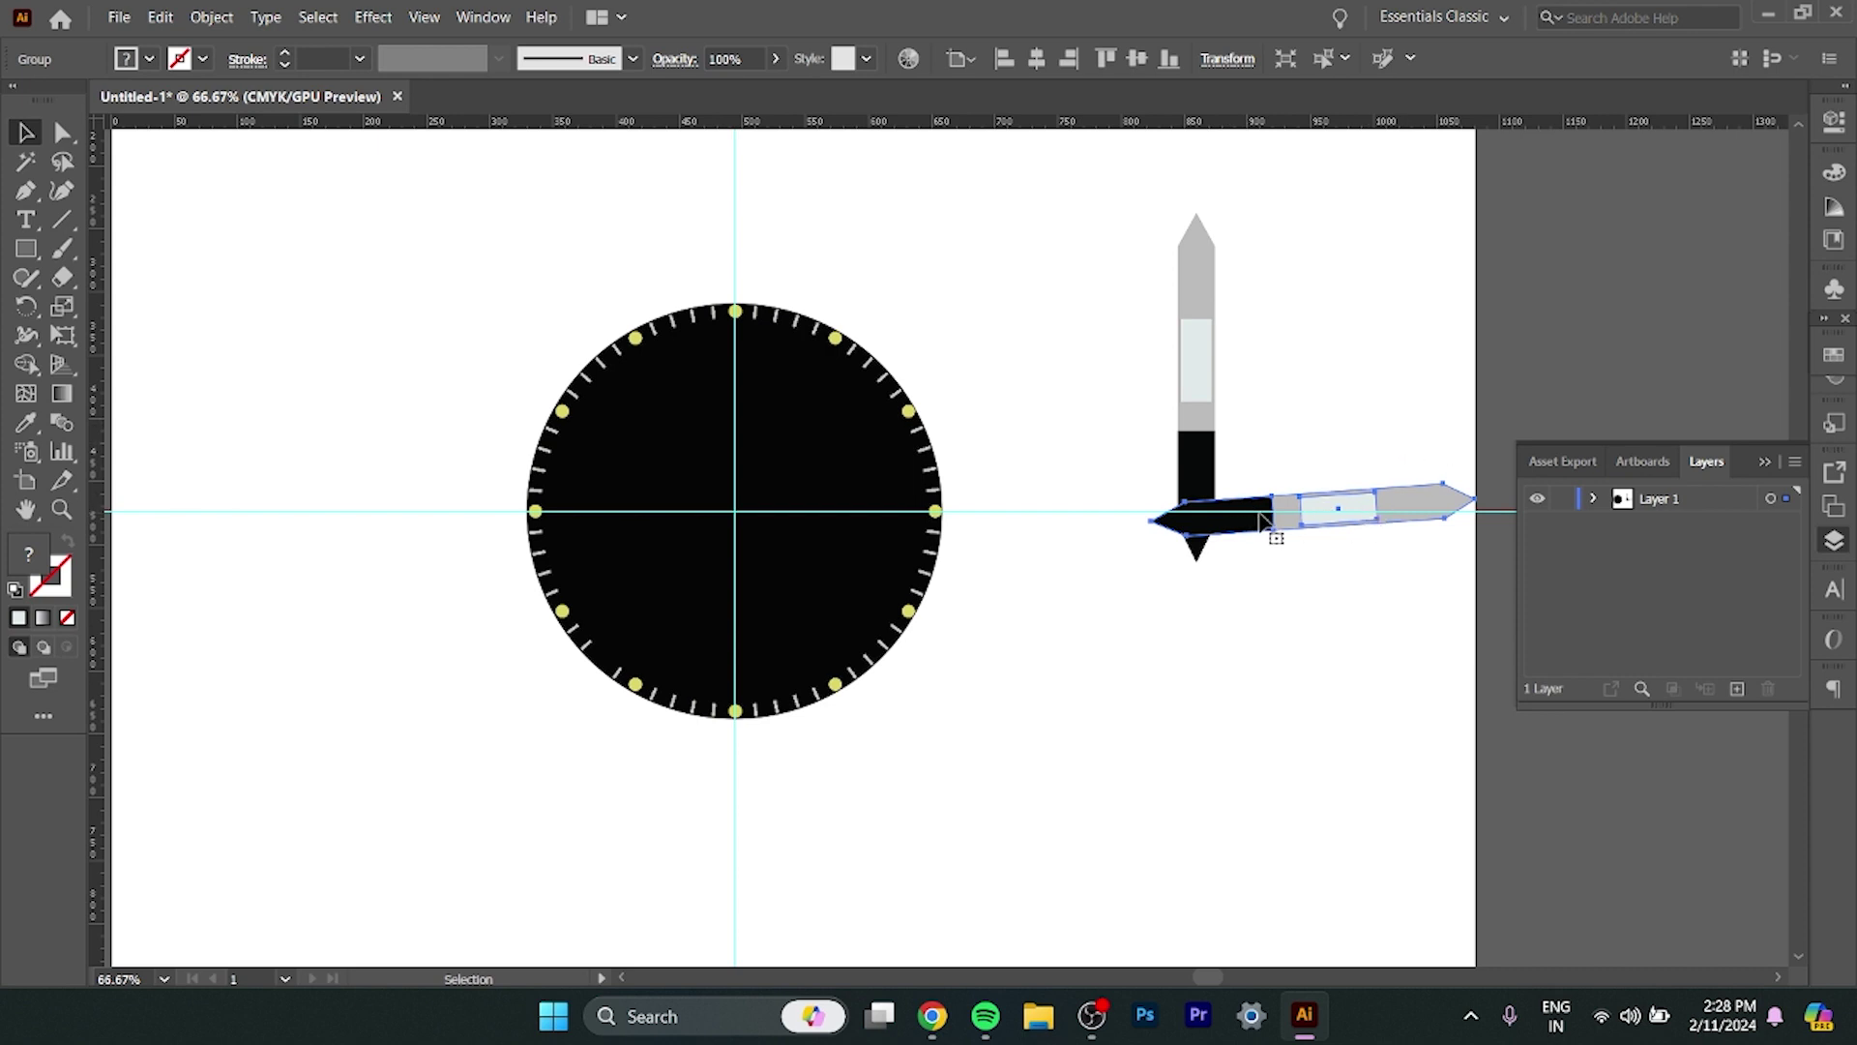
{"action": "right_click", "coordinate": [1260, 503]}
{"action": "left_click", "coordinate": [1072, 851]}
{"action": "key", "text": "Down"}
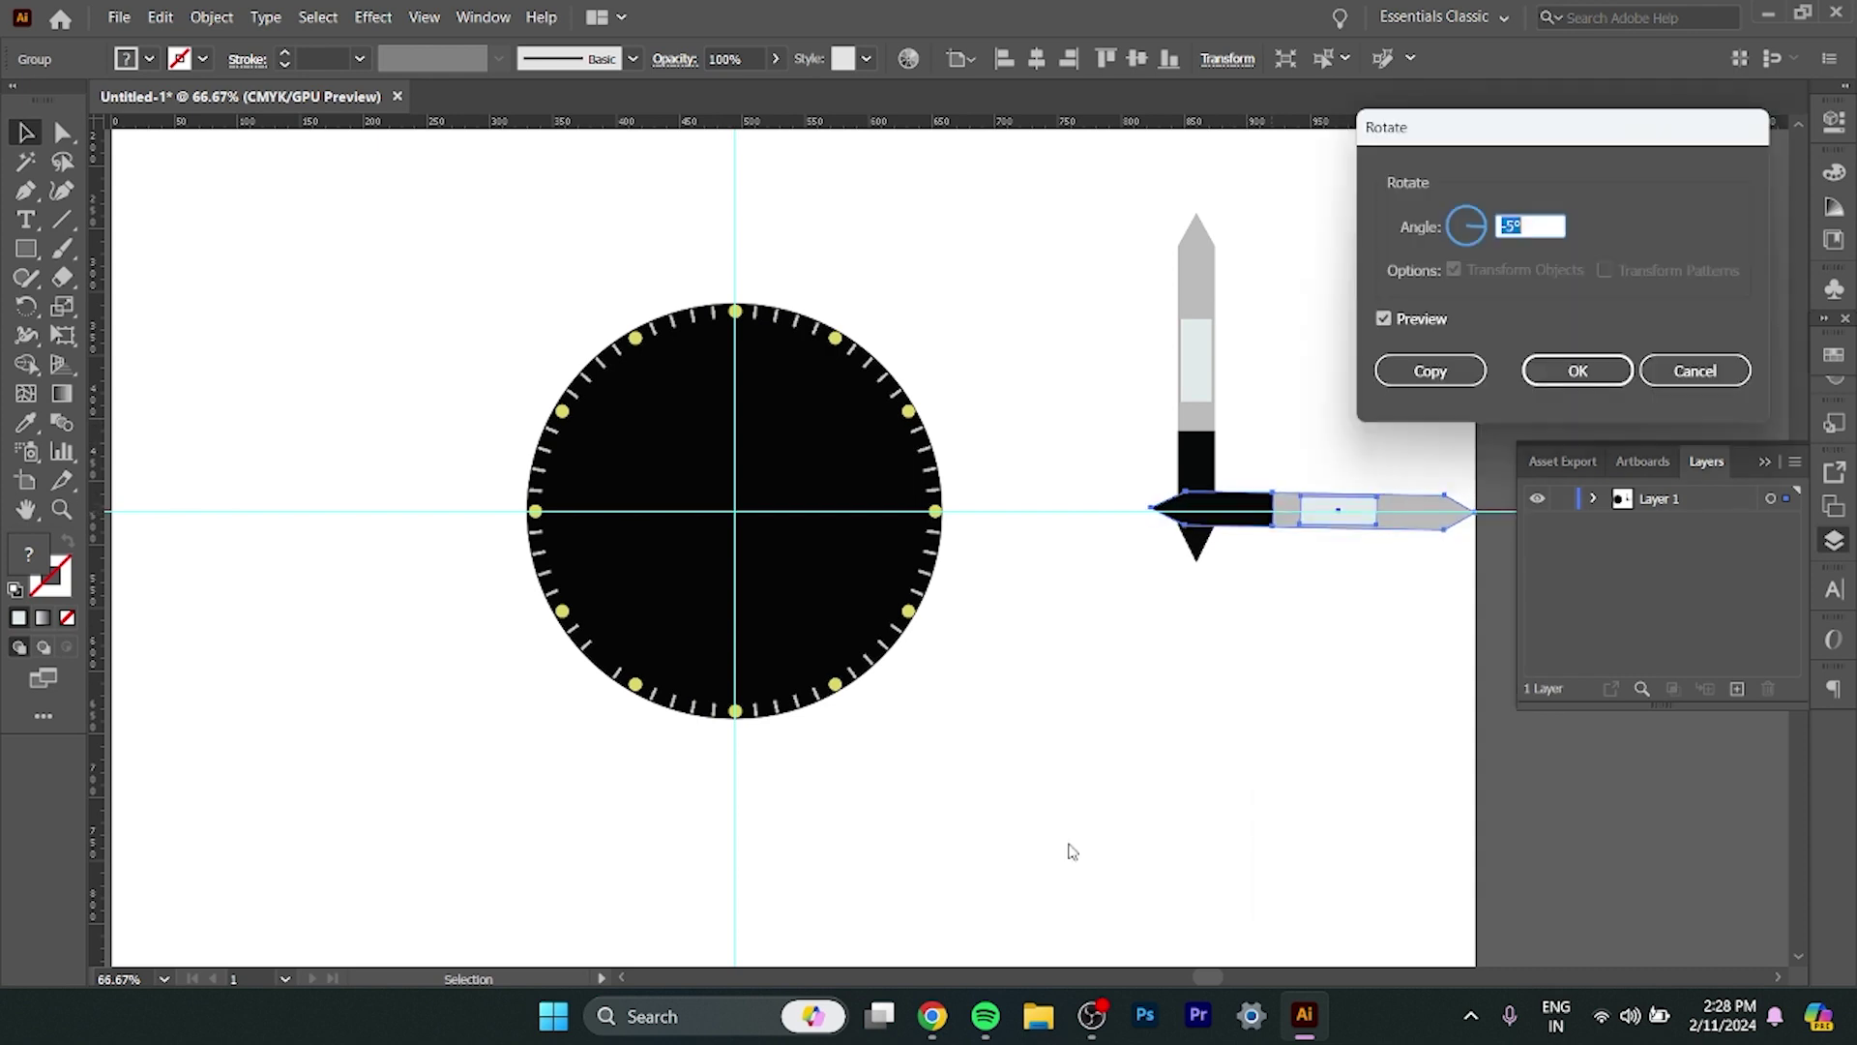
{"action": "left_click", "coordinate": [1572, 373]}
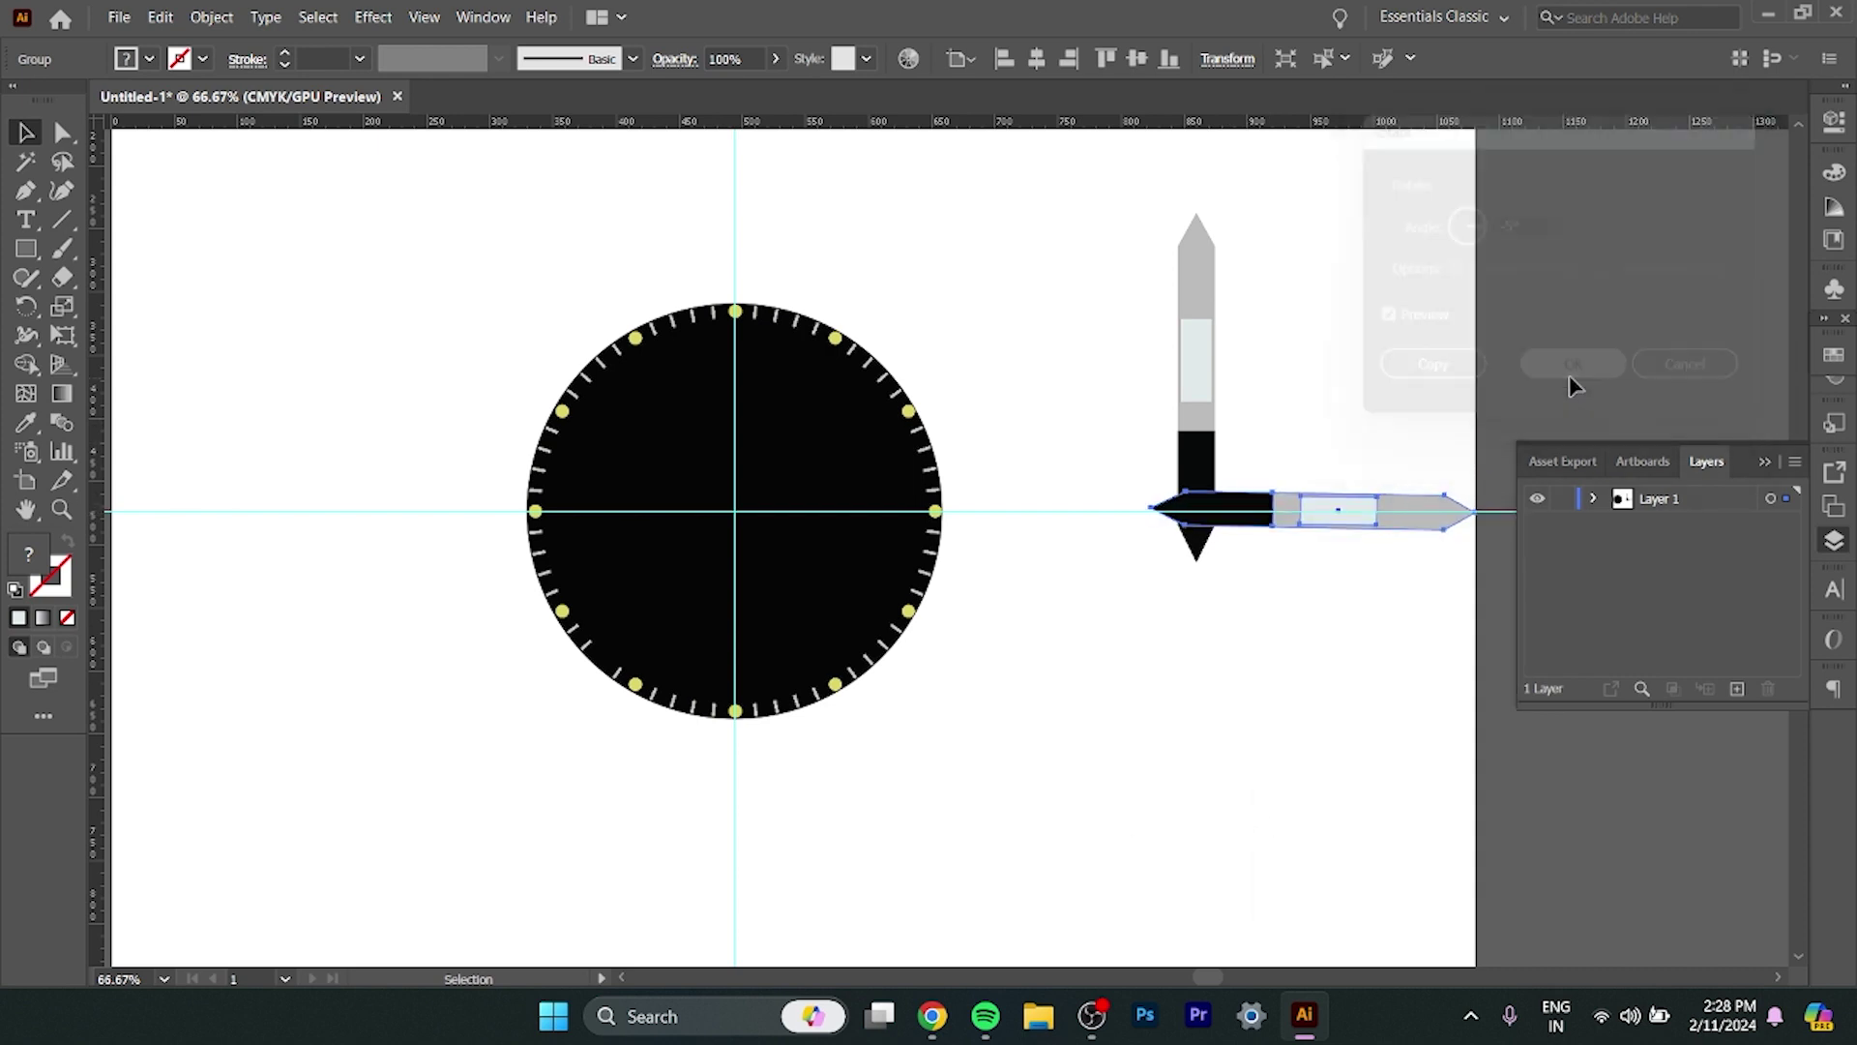
{"action": "left_click", "coordinate": [1314, 424]}
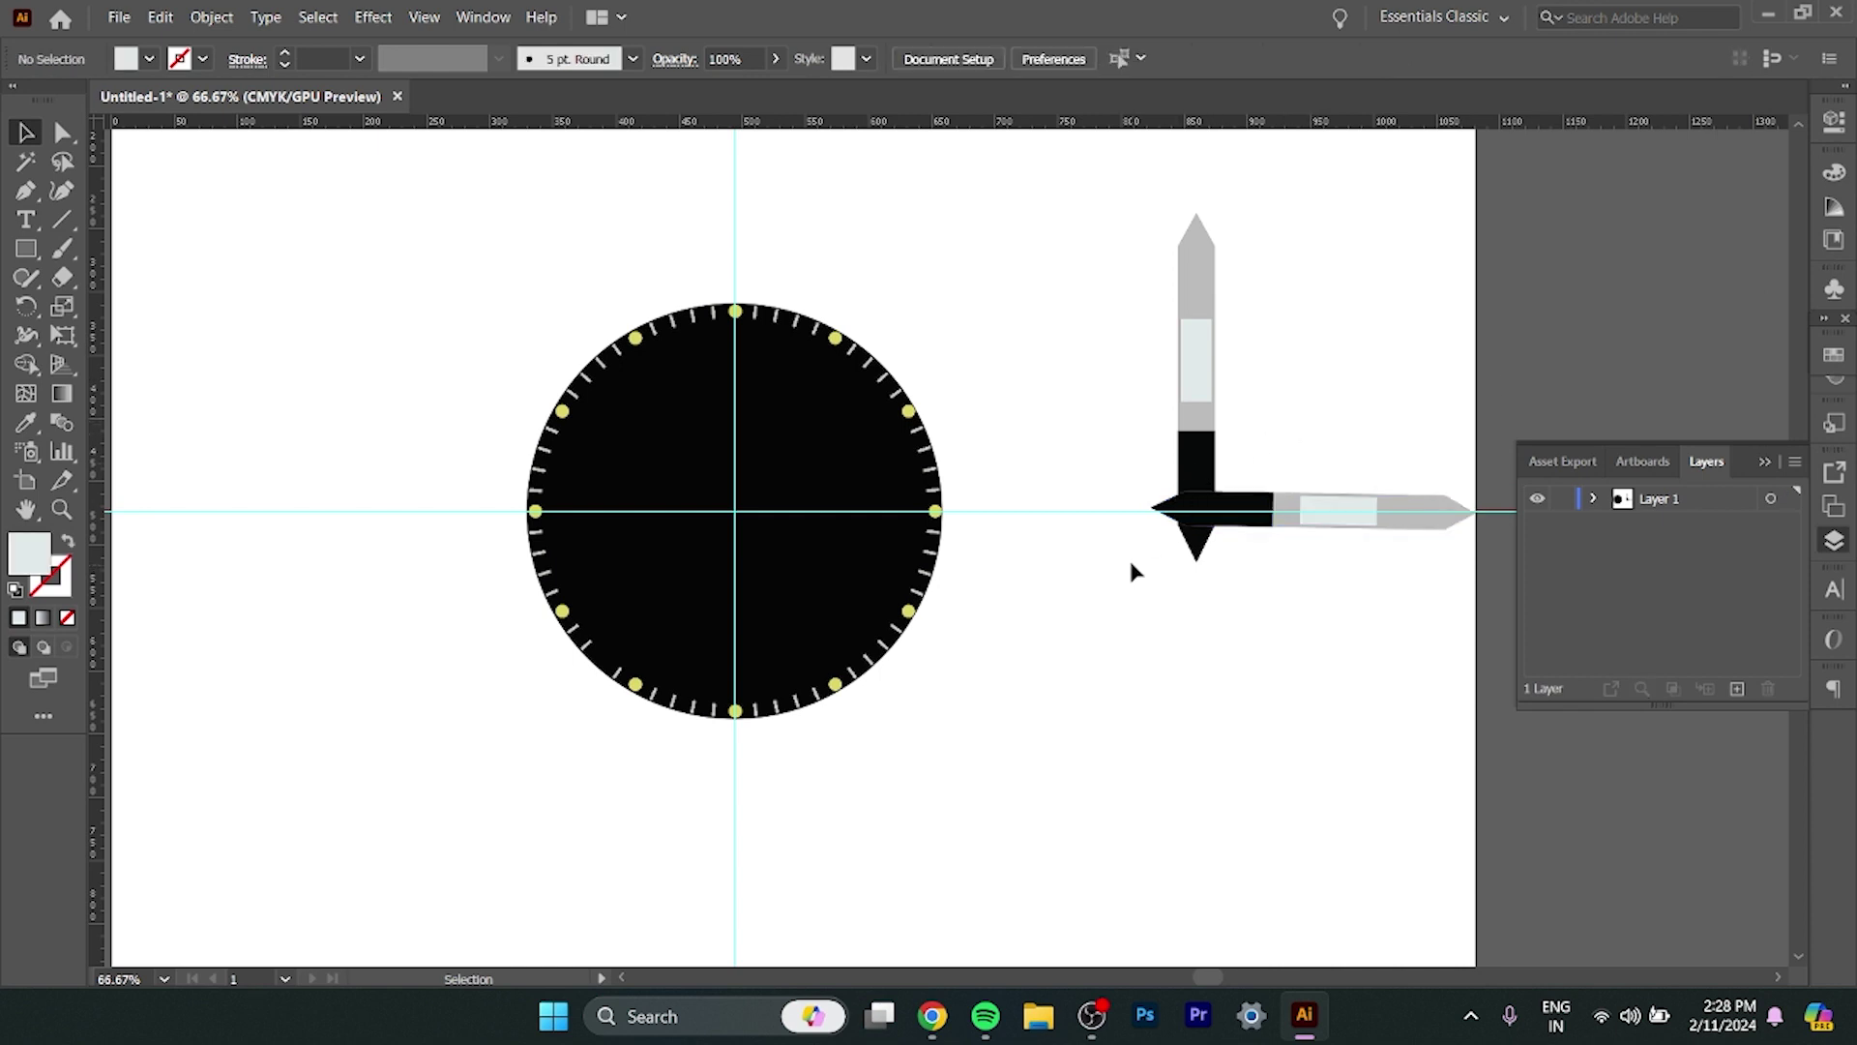
{"action": "mouse_move", "coordinate": [1094, 197]}
{"action": "left_mouse_down"}
{"action": "mouse_move", "coordinate": [1486, 535]}
{"action": "mouse_move", "coordinate": [1488, 658]}
{"action": "left_mouse_up"}
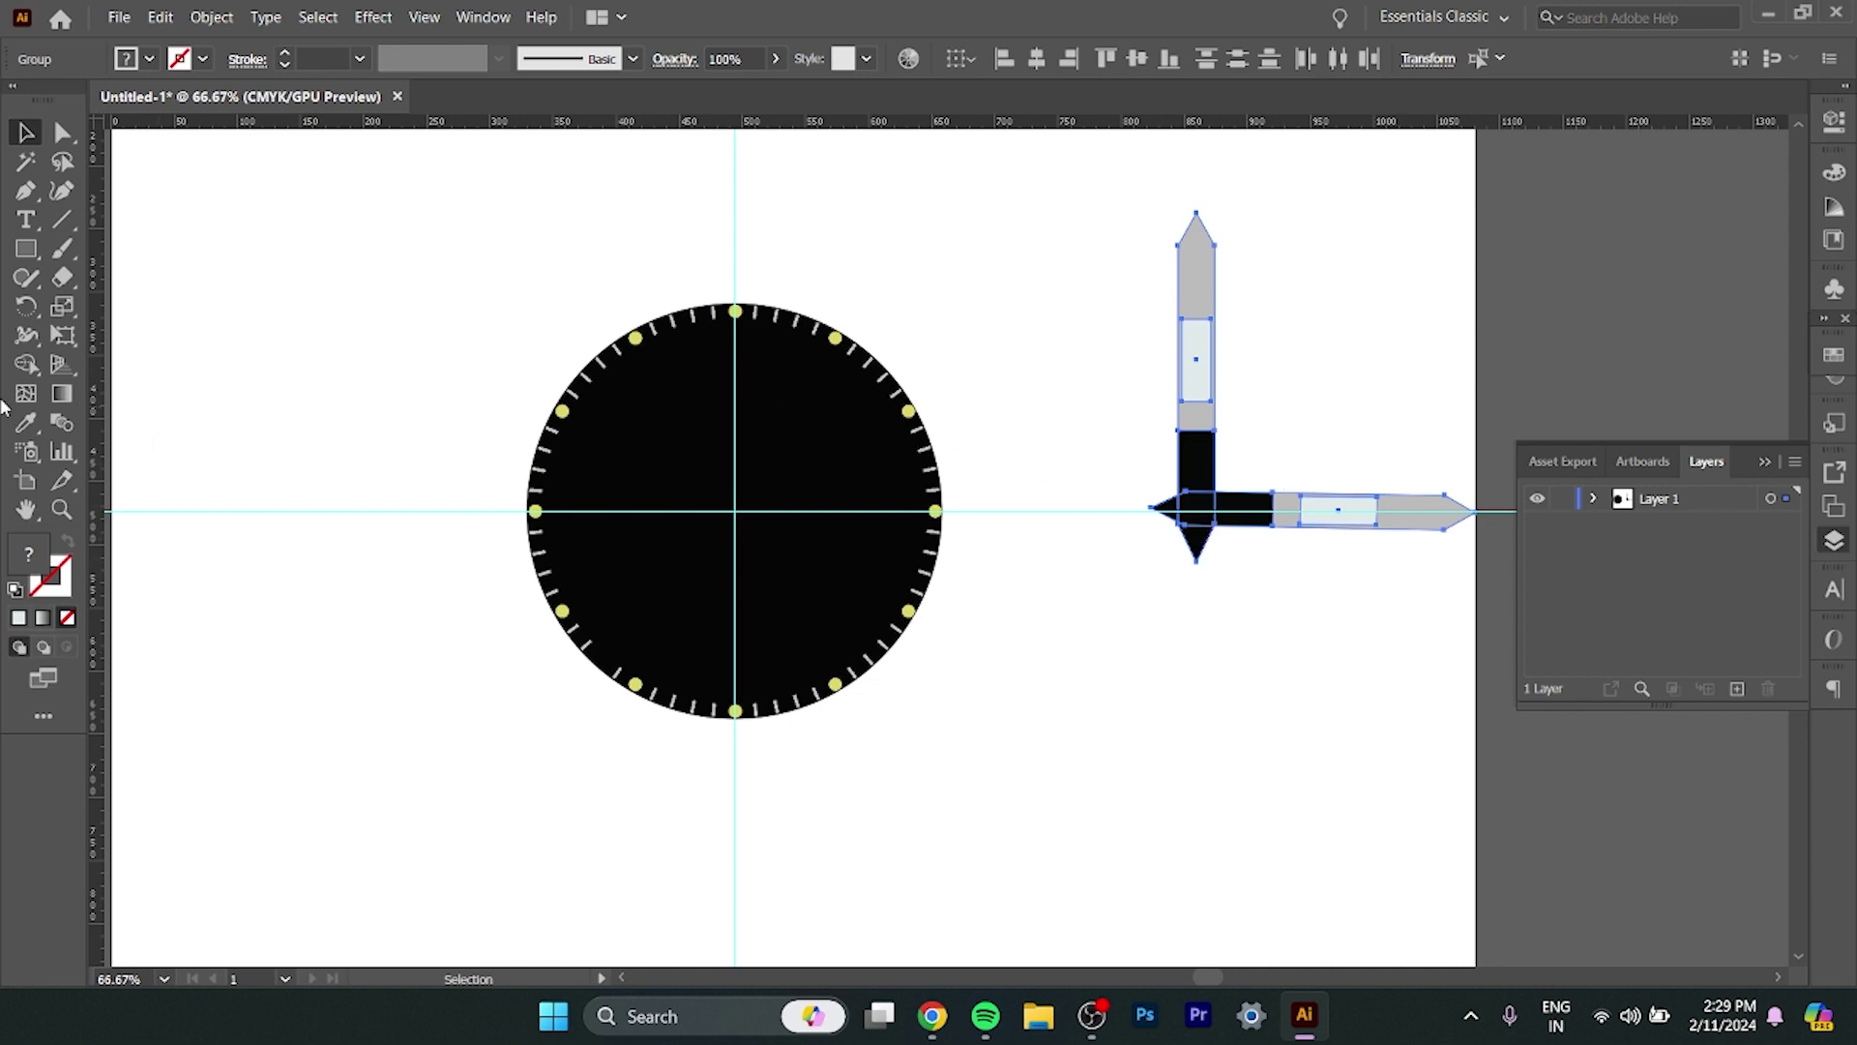
Shape Builder-delete the vertical hand's bottom tip and the horizontal hand's left arrowhead.
{"action": "left_click", "coordinate": [26, 365]}
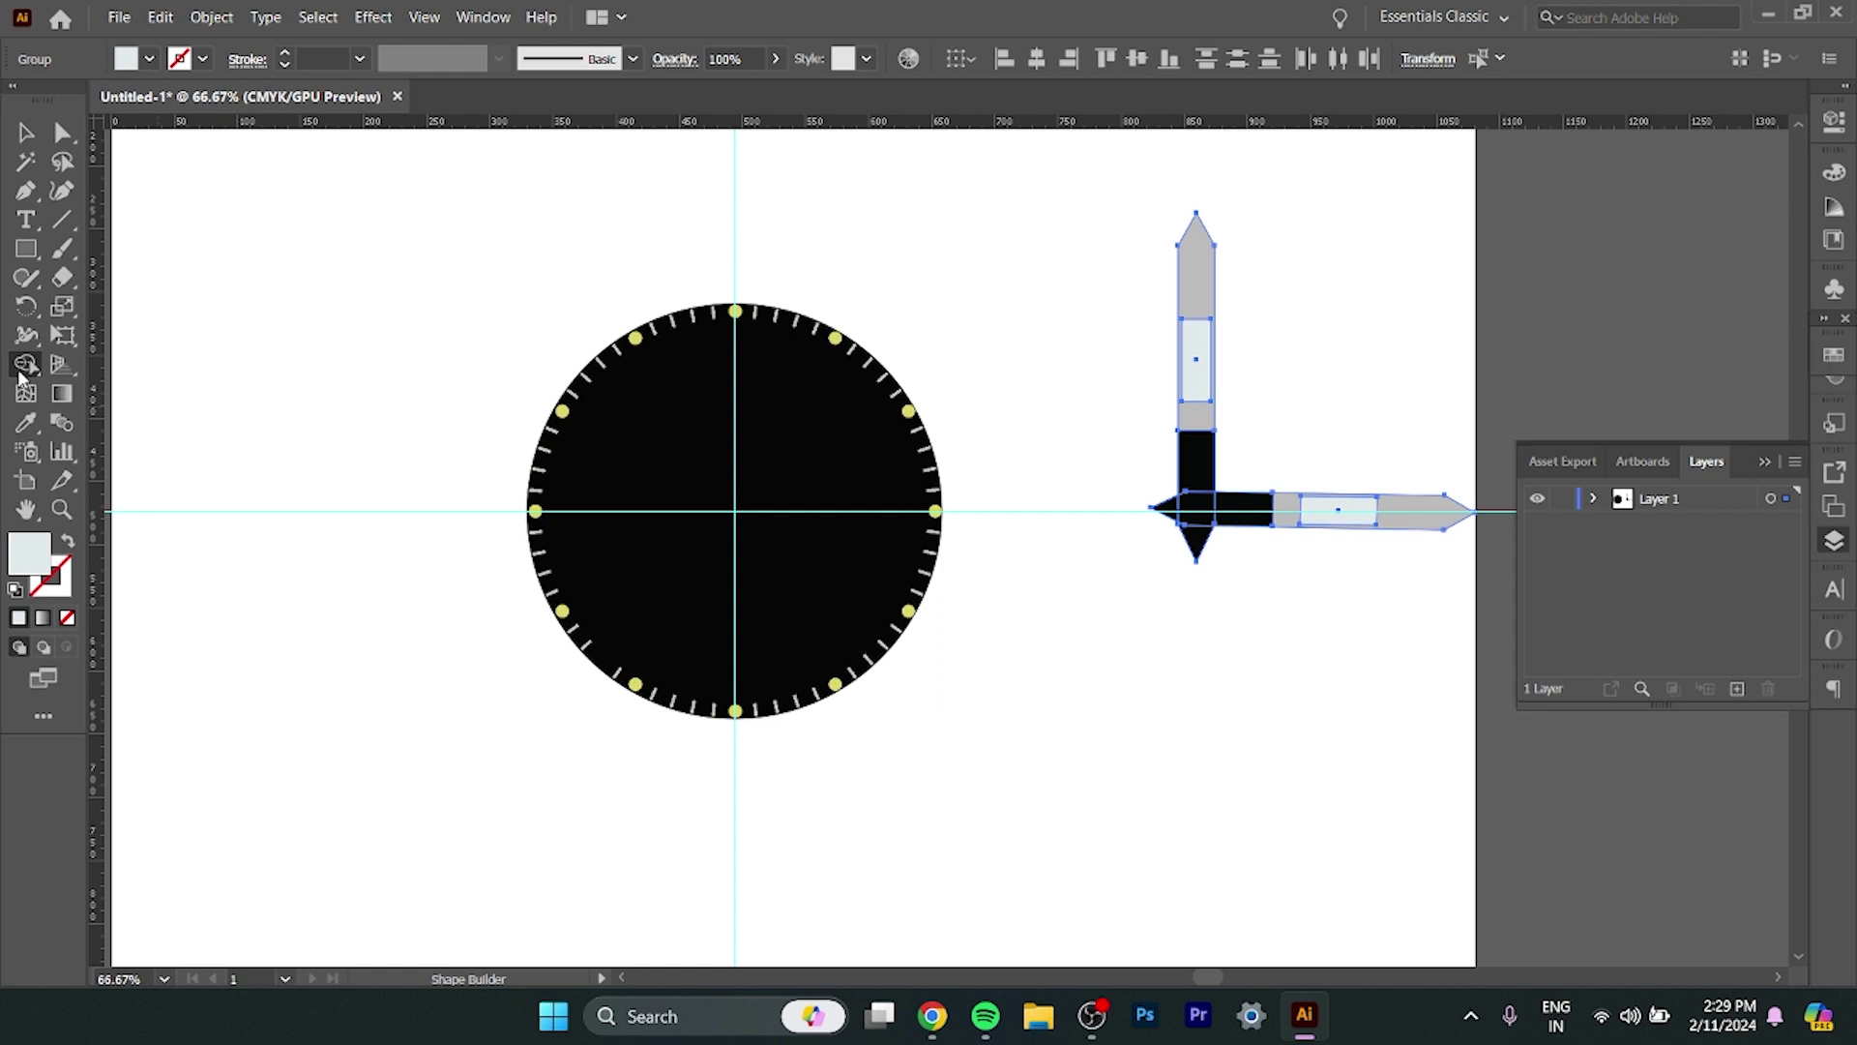
{"action": "left_click", "coordinate": [1195, 542], "text": "alt"}
{"action": "left_click", "coordinate": [1170, 517], "text": "alt"}
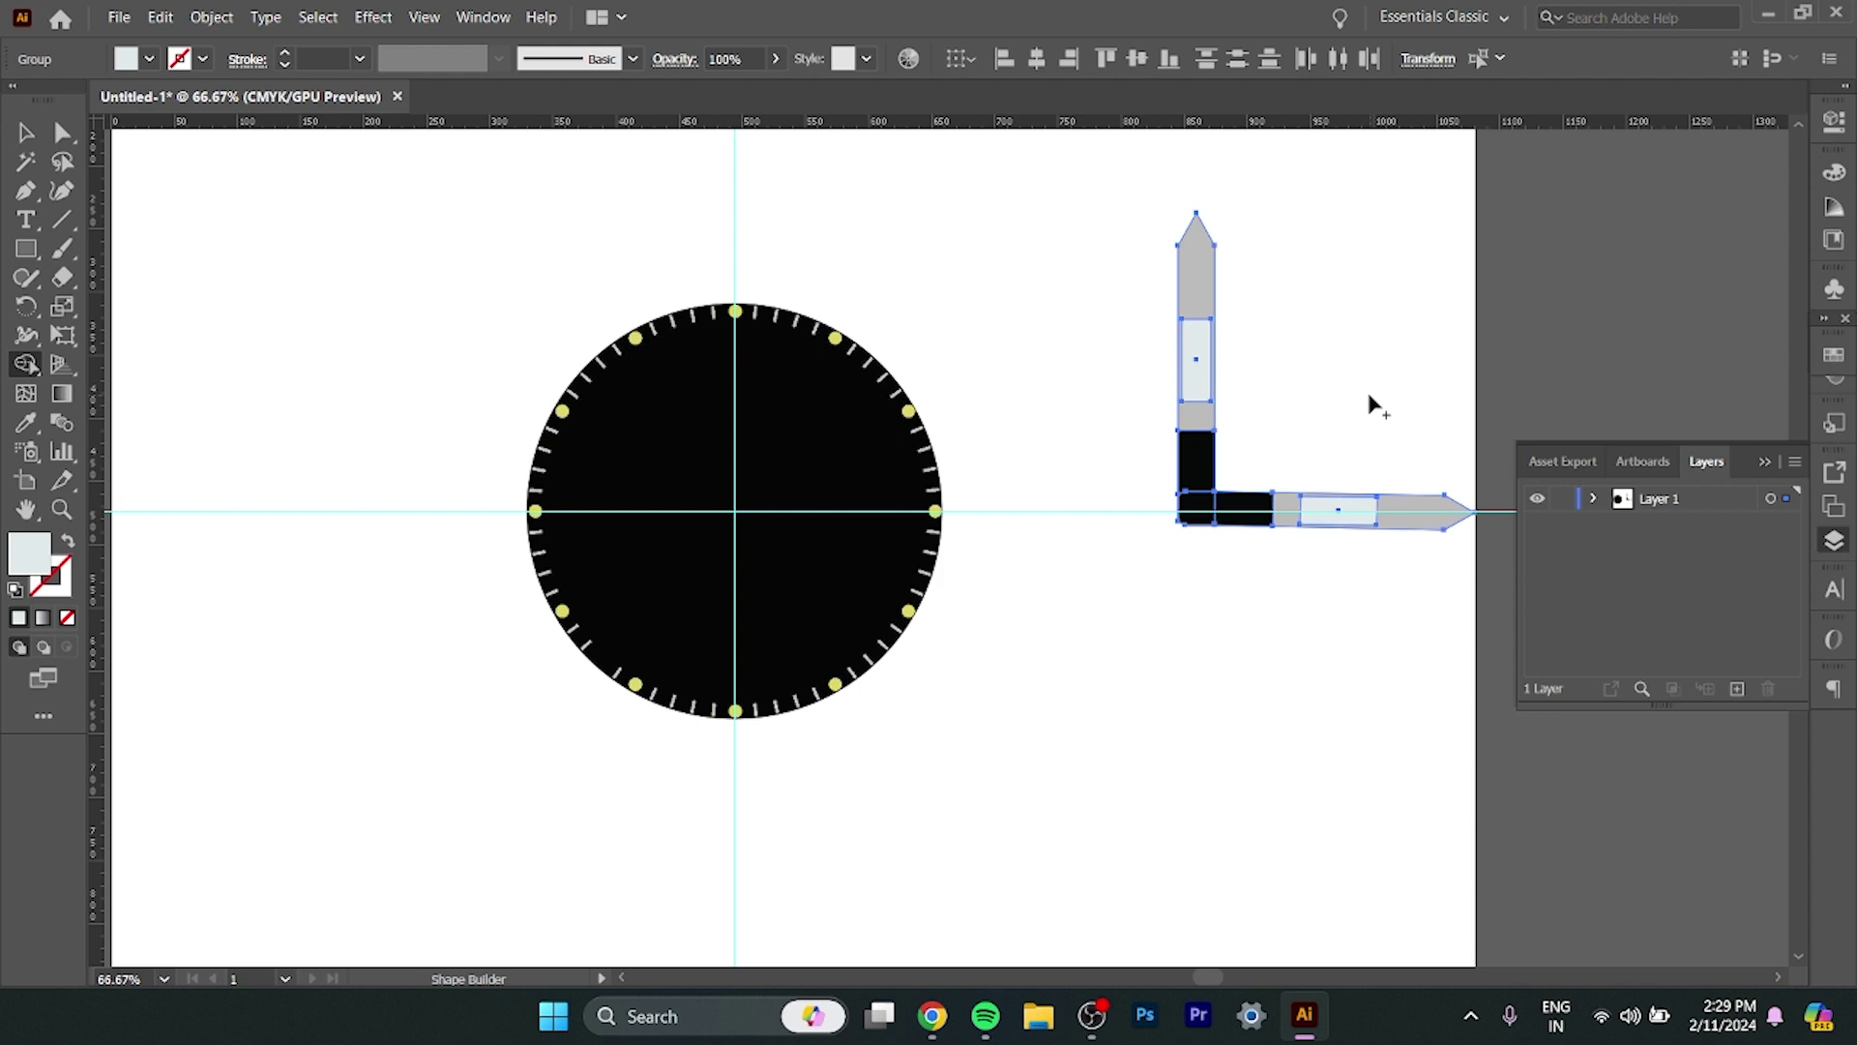
{"action": "left_click", "coordinate": [62, 133]}
Fill the vertical hand's black base rectangle orange.
{"action": "left_click", "coordinate": [1043, 324]}
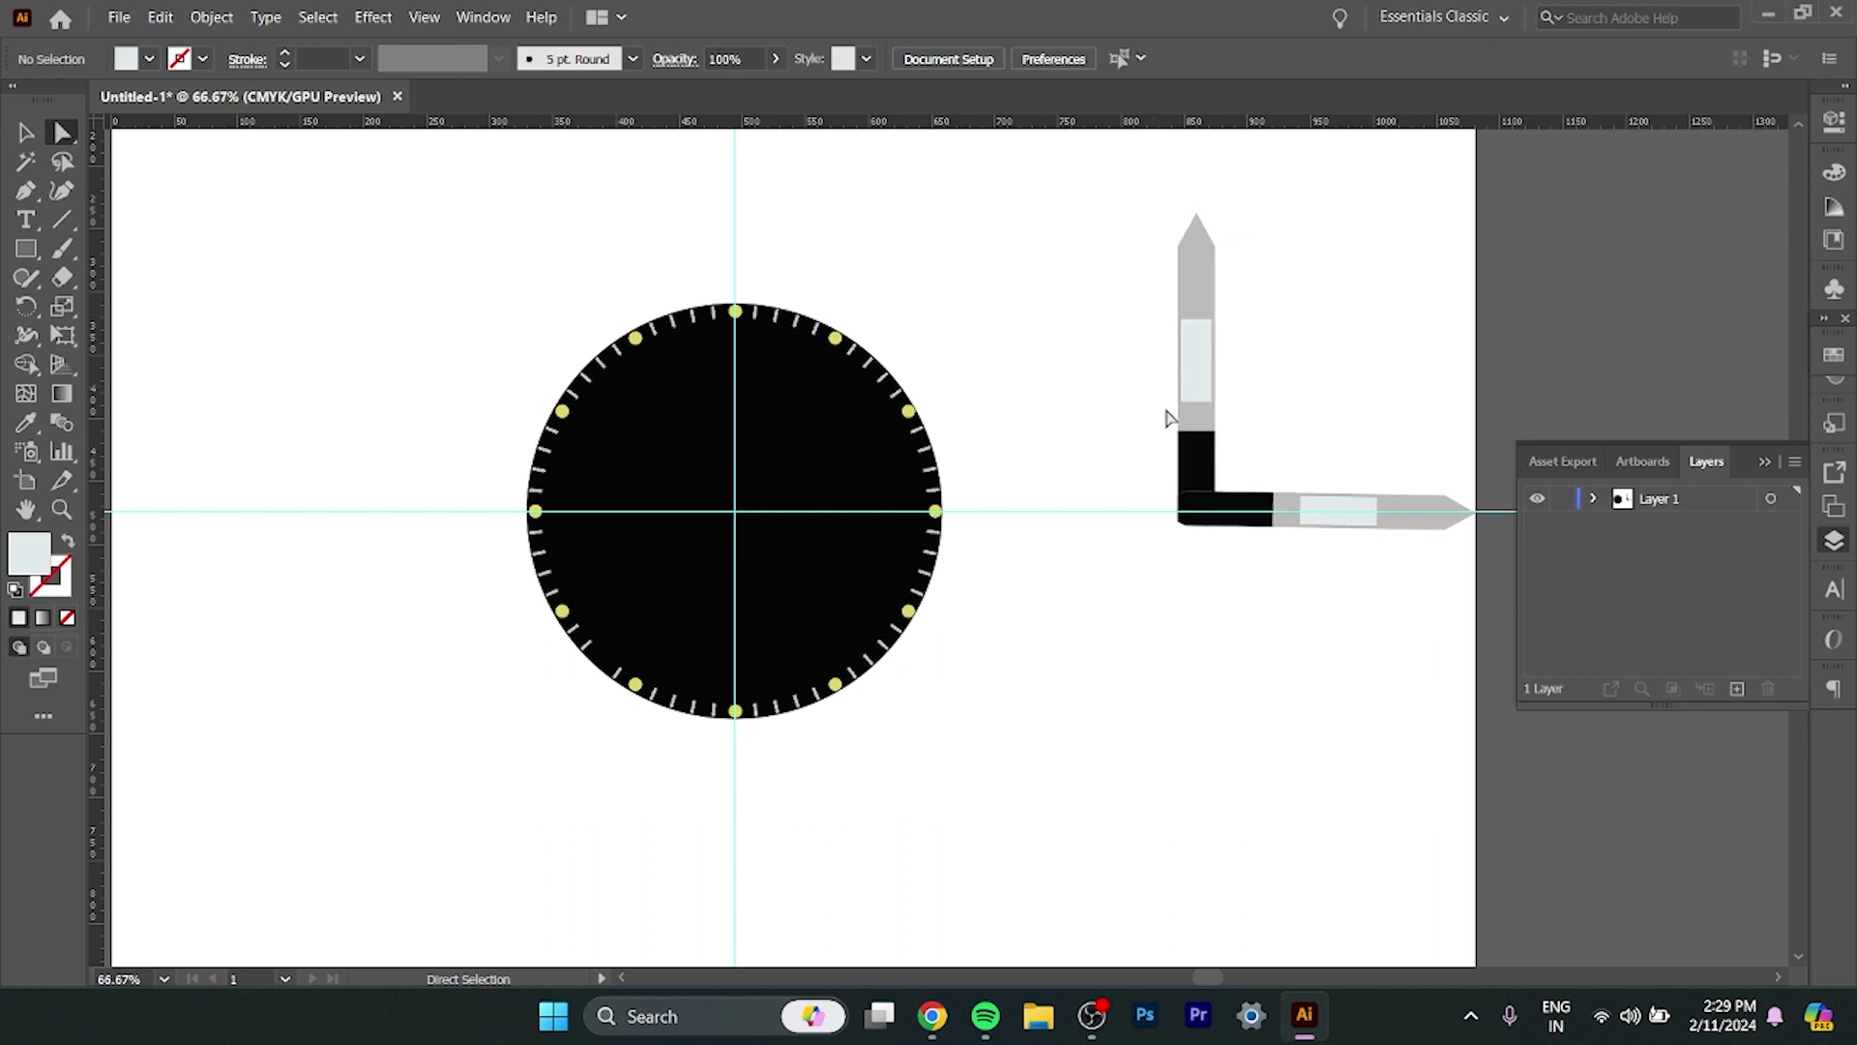
{"action": "left_click", "coordinate": [1196, 474]}
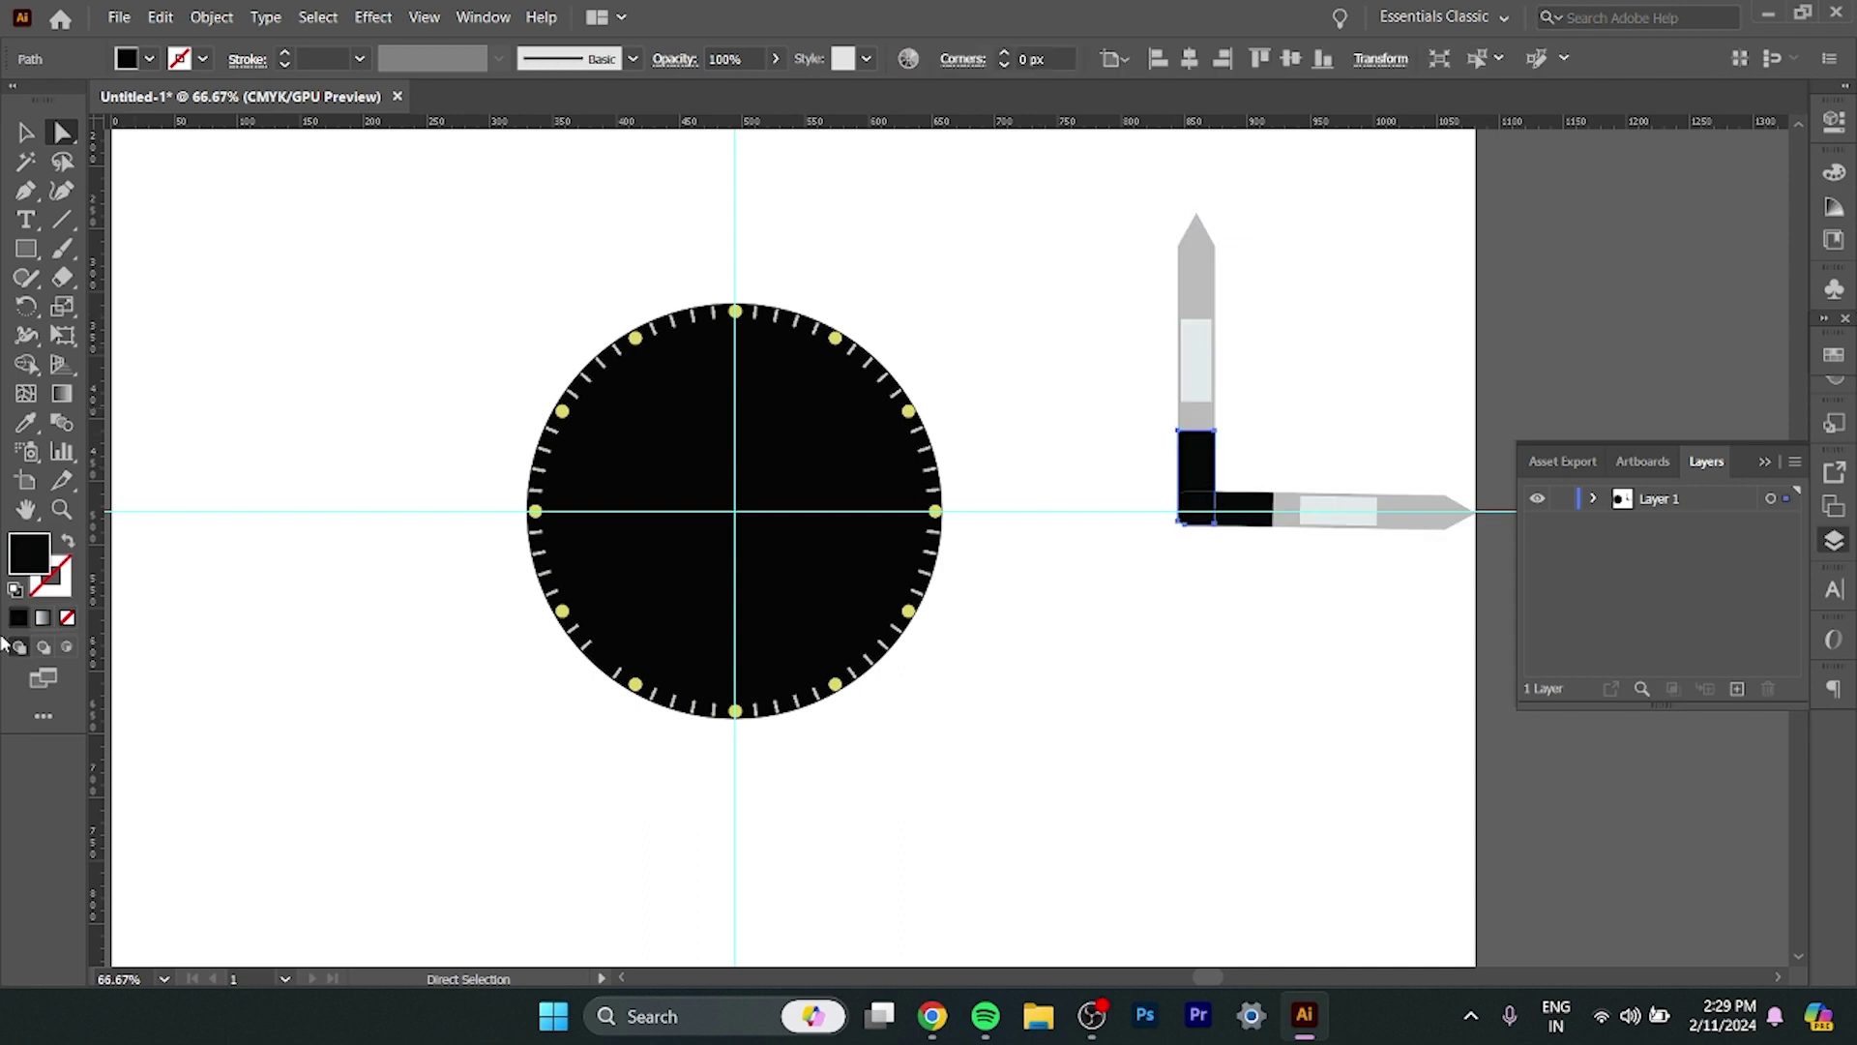
{"action": "double_click", "coordinate": [39, 559]}
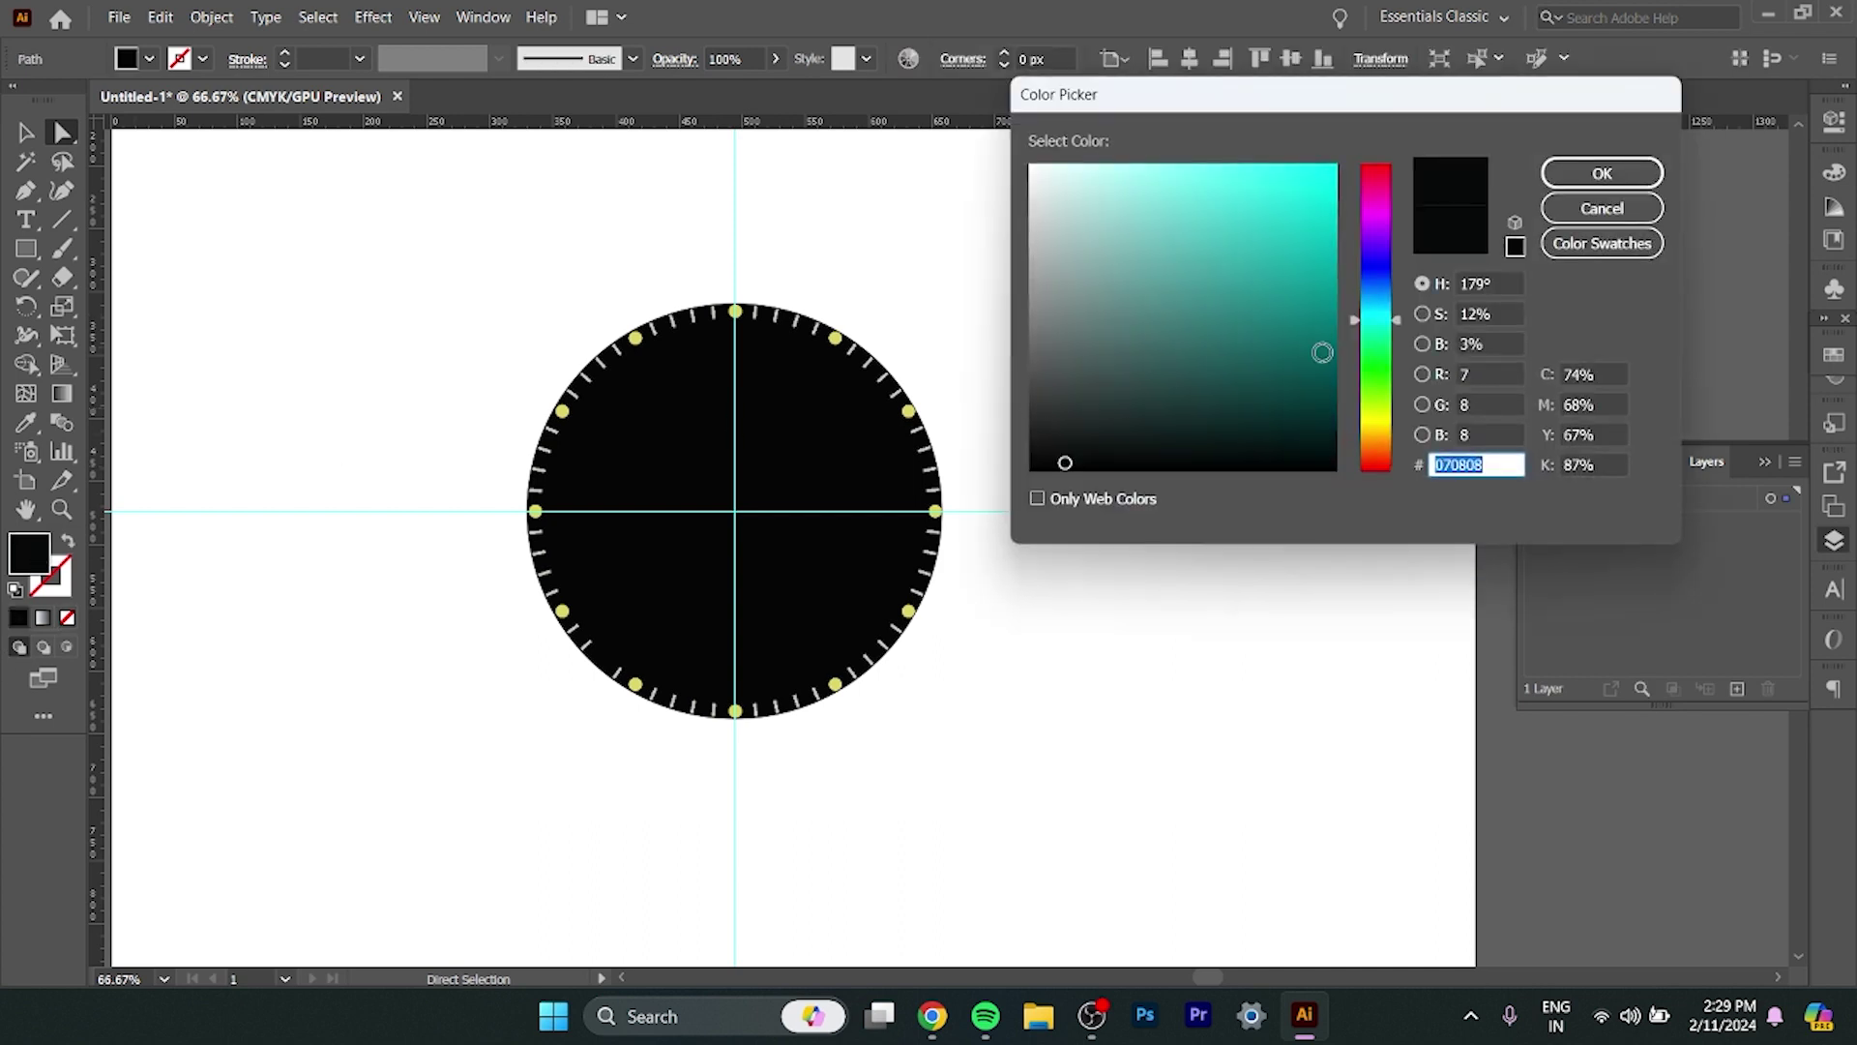
{"action": "left_click", "coordinate": [1375, 450]}
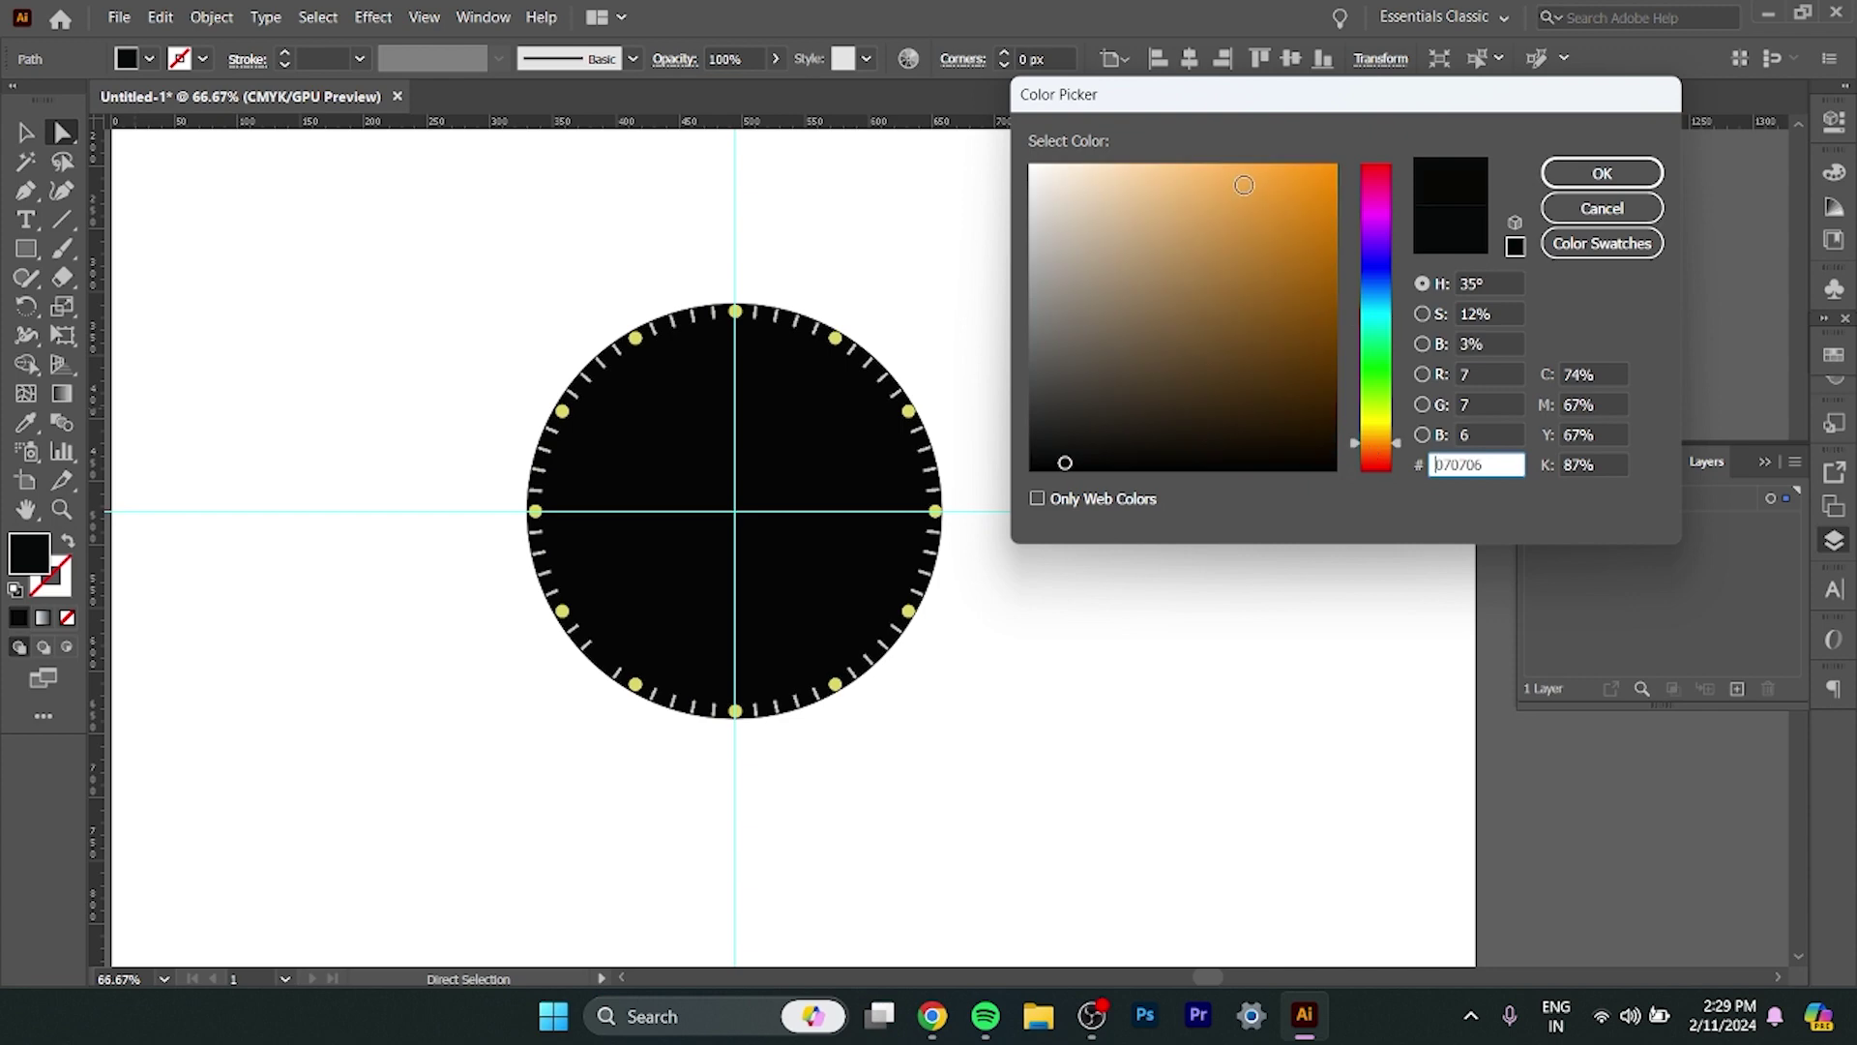
{"action": "left_click", "coordinate": [1244, 185]}
{"action": "left_click", "coordinate": [1577, 173]}
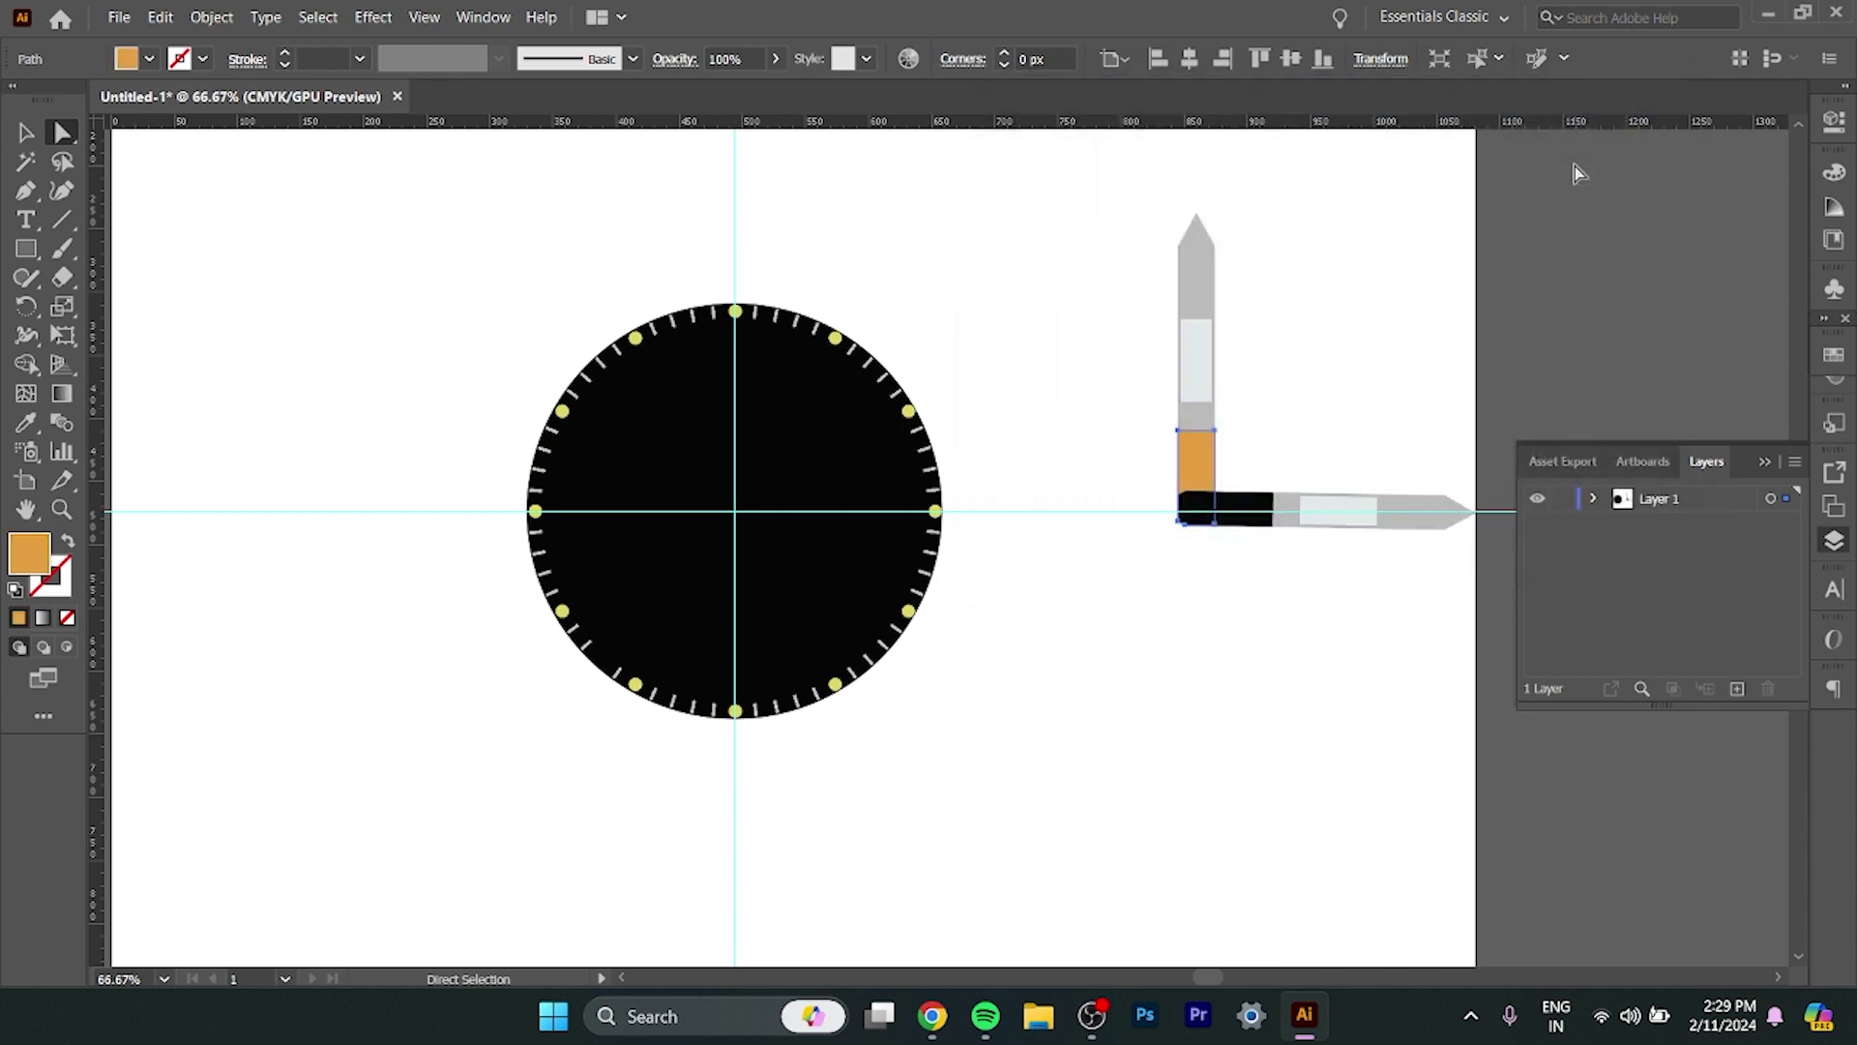
{"action": "left_click", "coordinate": [1431, 232]}
Fill the black corner rectangle light orange F9C662.
{"action": "left_click", "coordinate": [1238, 510]}
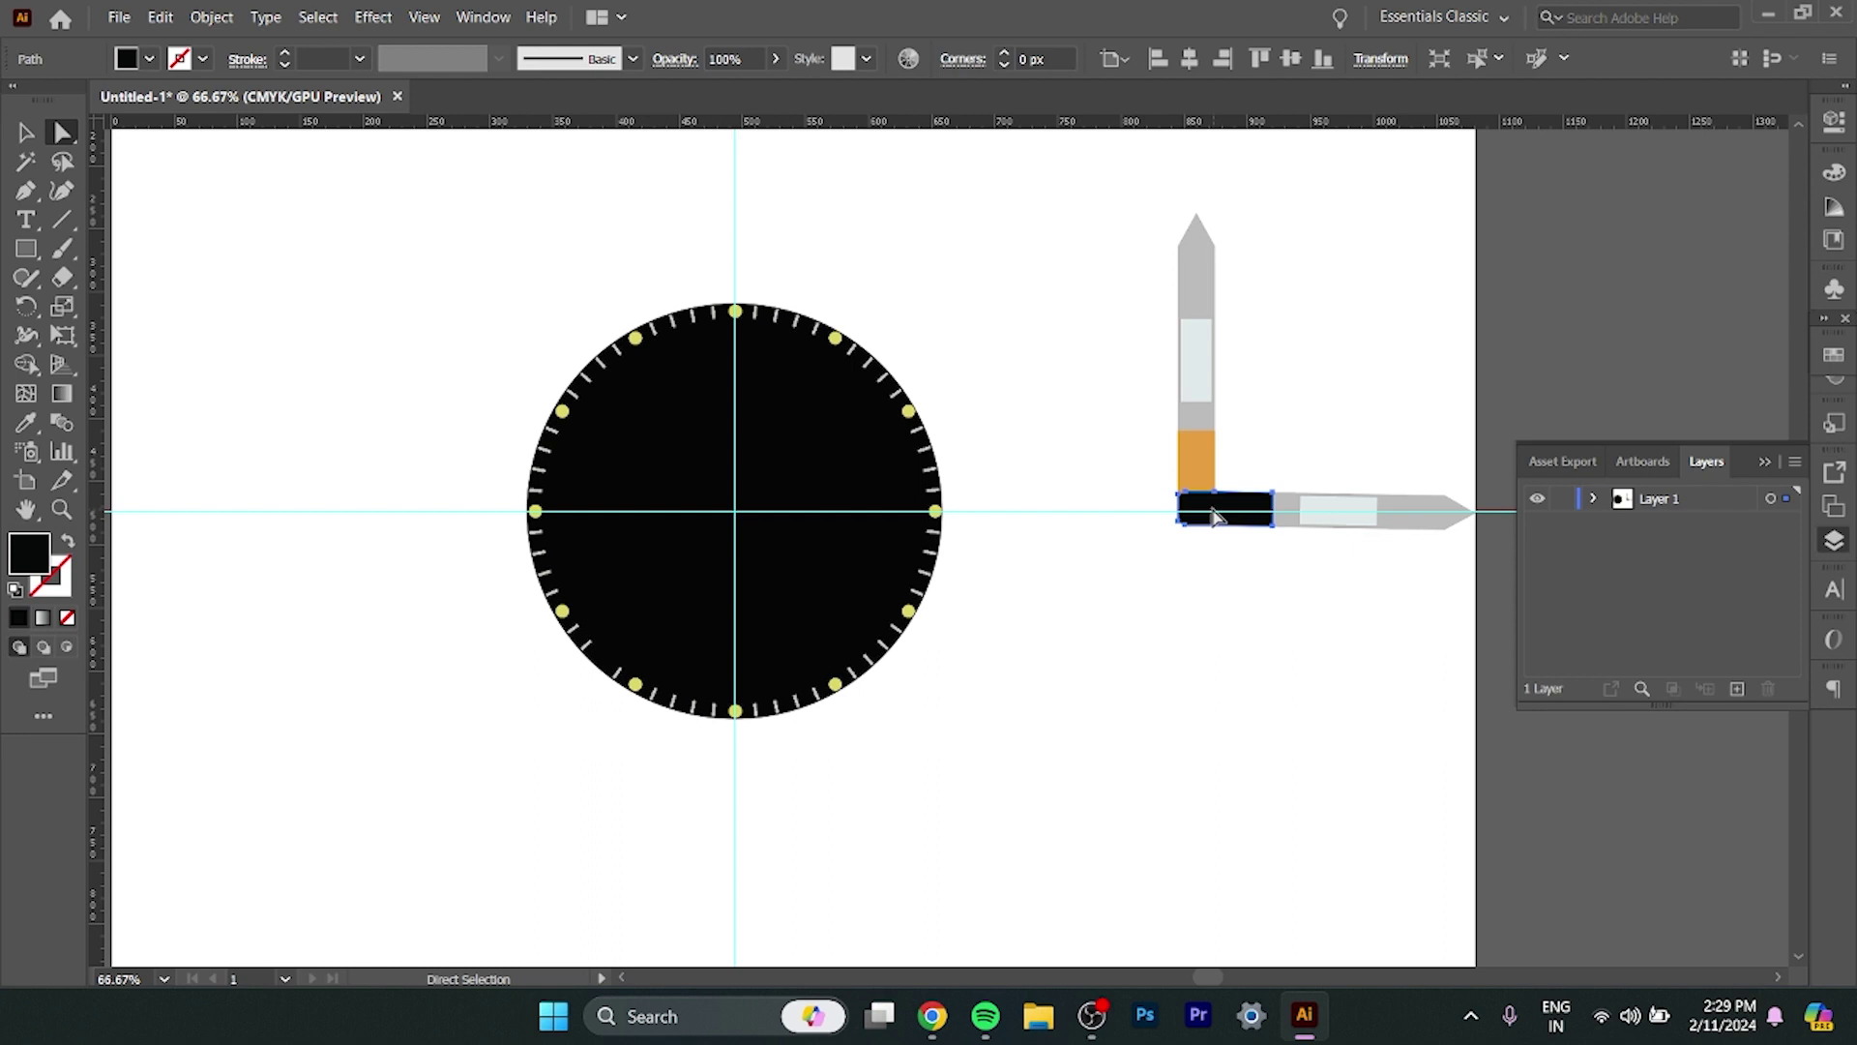
{"action": "double_click", "coordinate": [36, 569]}
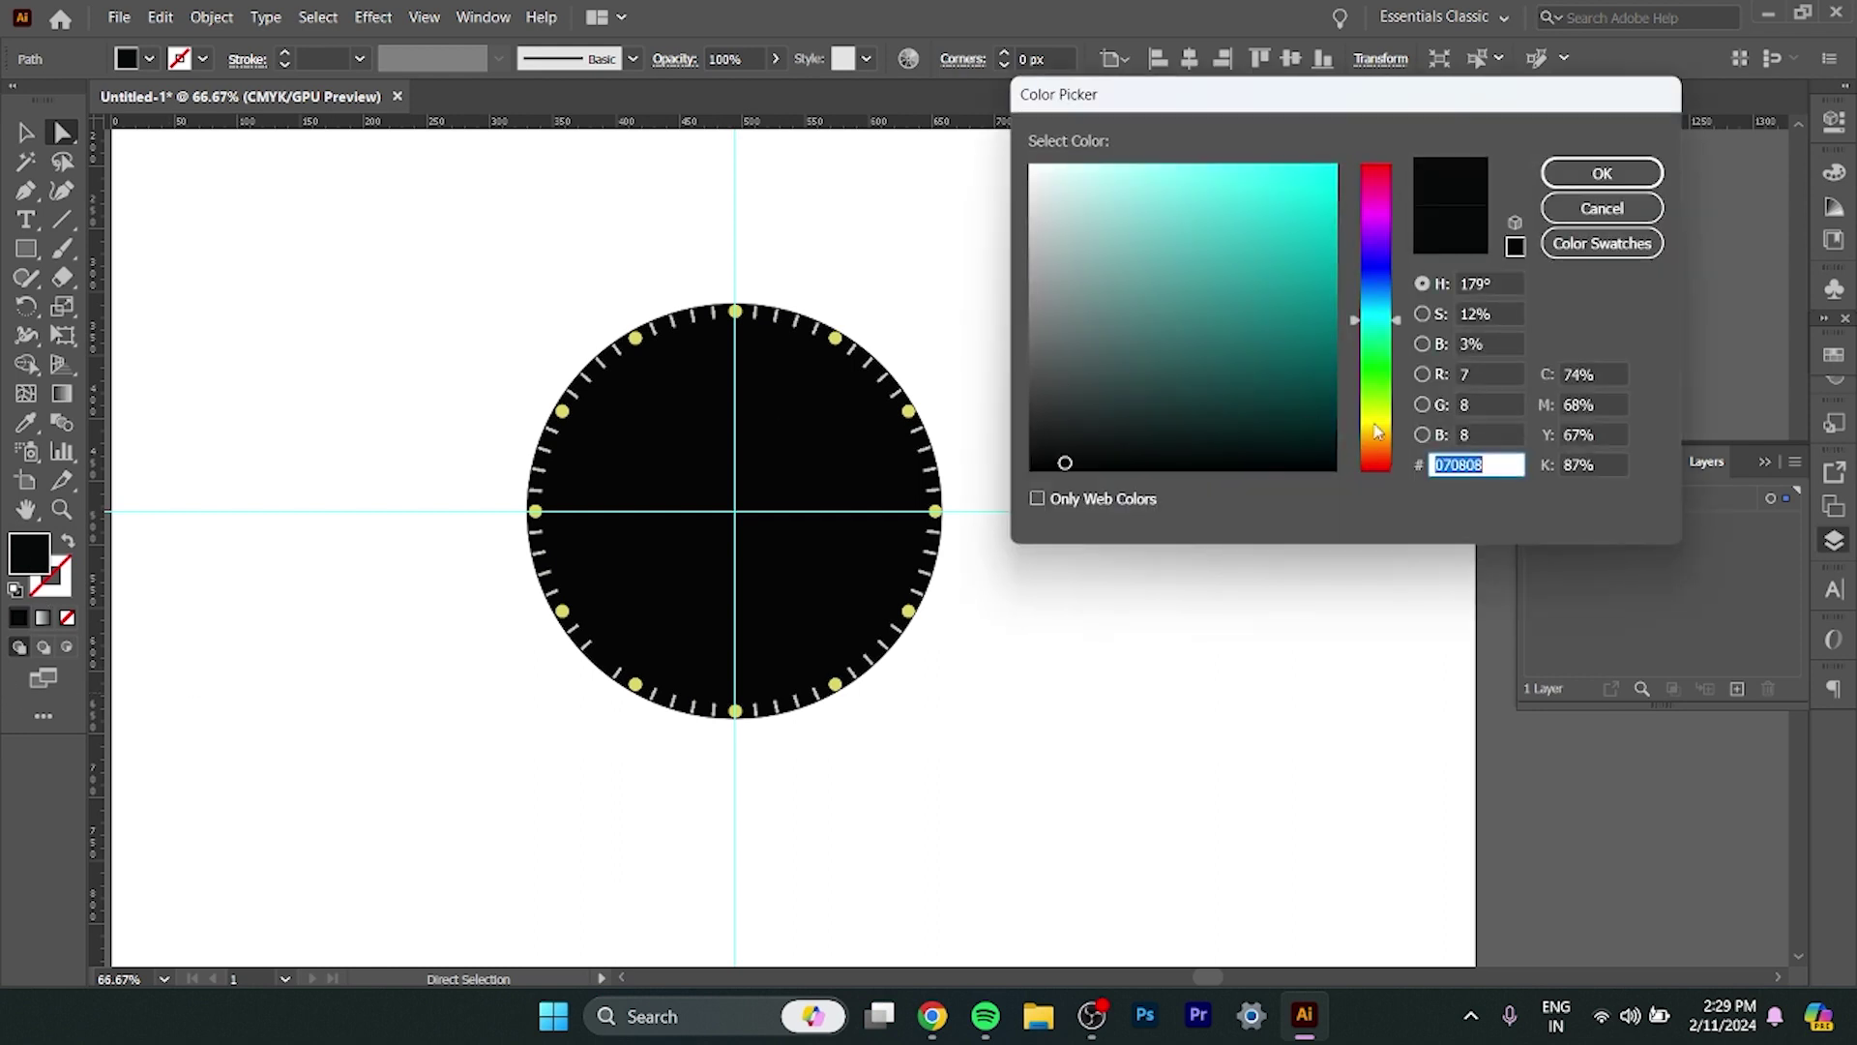
{"action": "left_click", "coordinate": [1375, 437]}
{"action": "left_click", "coordinate": [1217, 168]}
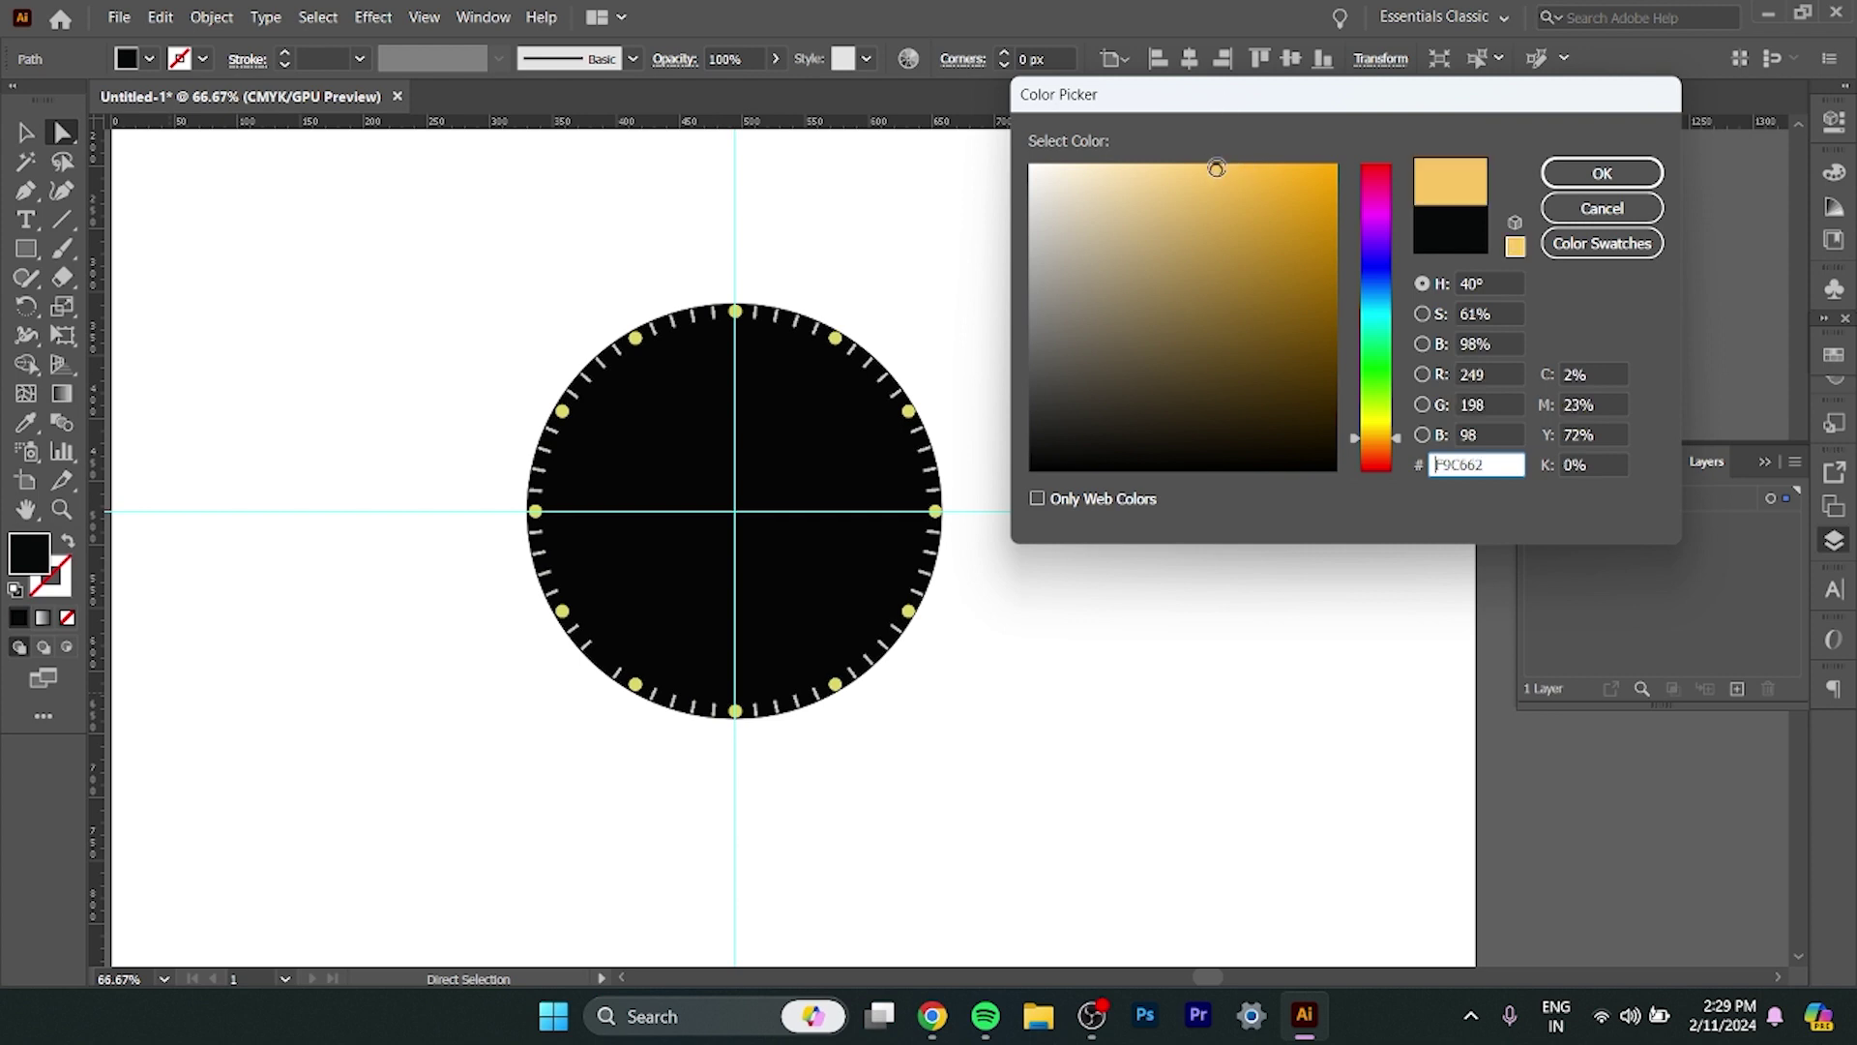
{"action": "left_click", "coordinate": [1602, 173]}
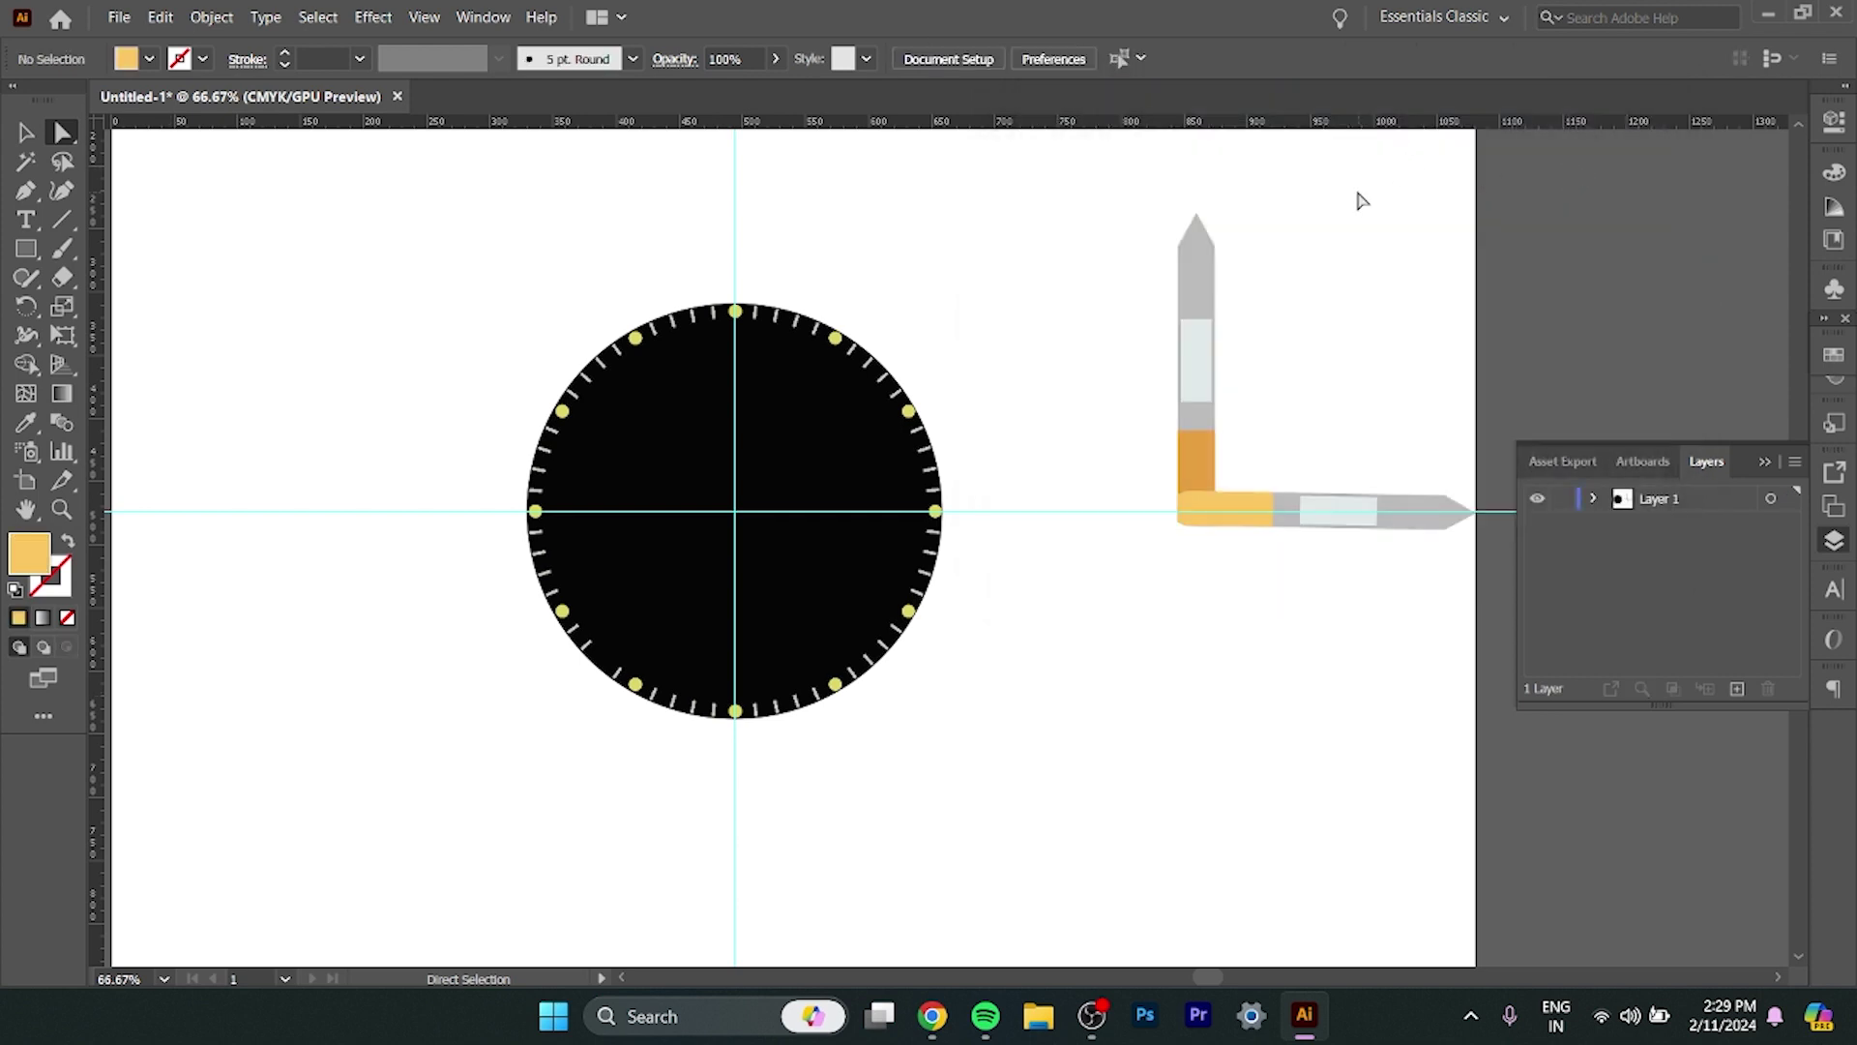
Select all hand parts and drag the L-shaped hands onto the clock face.
{"action": "left_click_drag", "start_coordinate": [1112, 217], "coordinate": [1385, 605]}
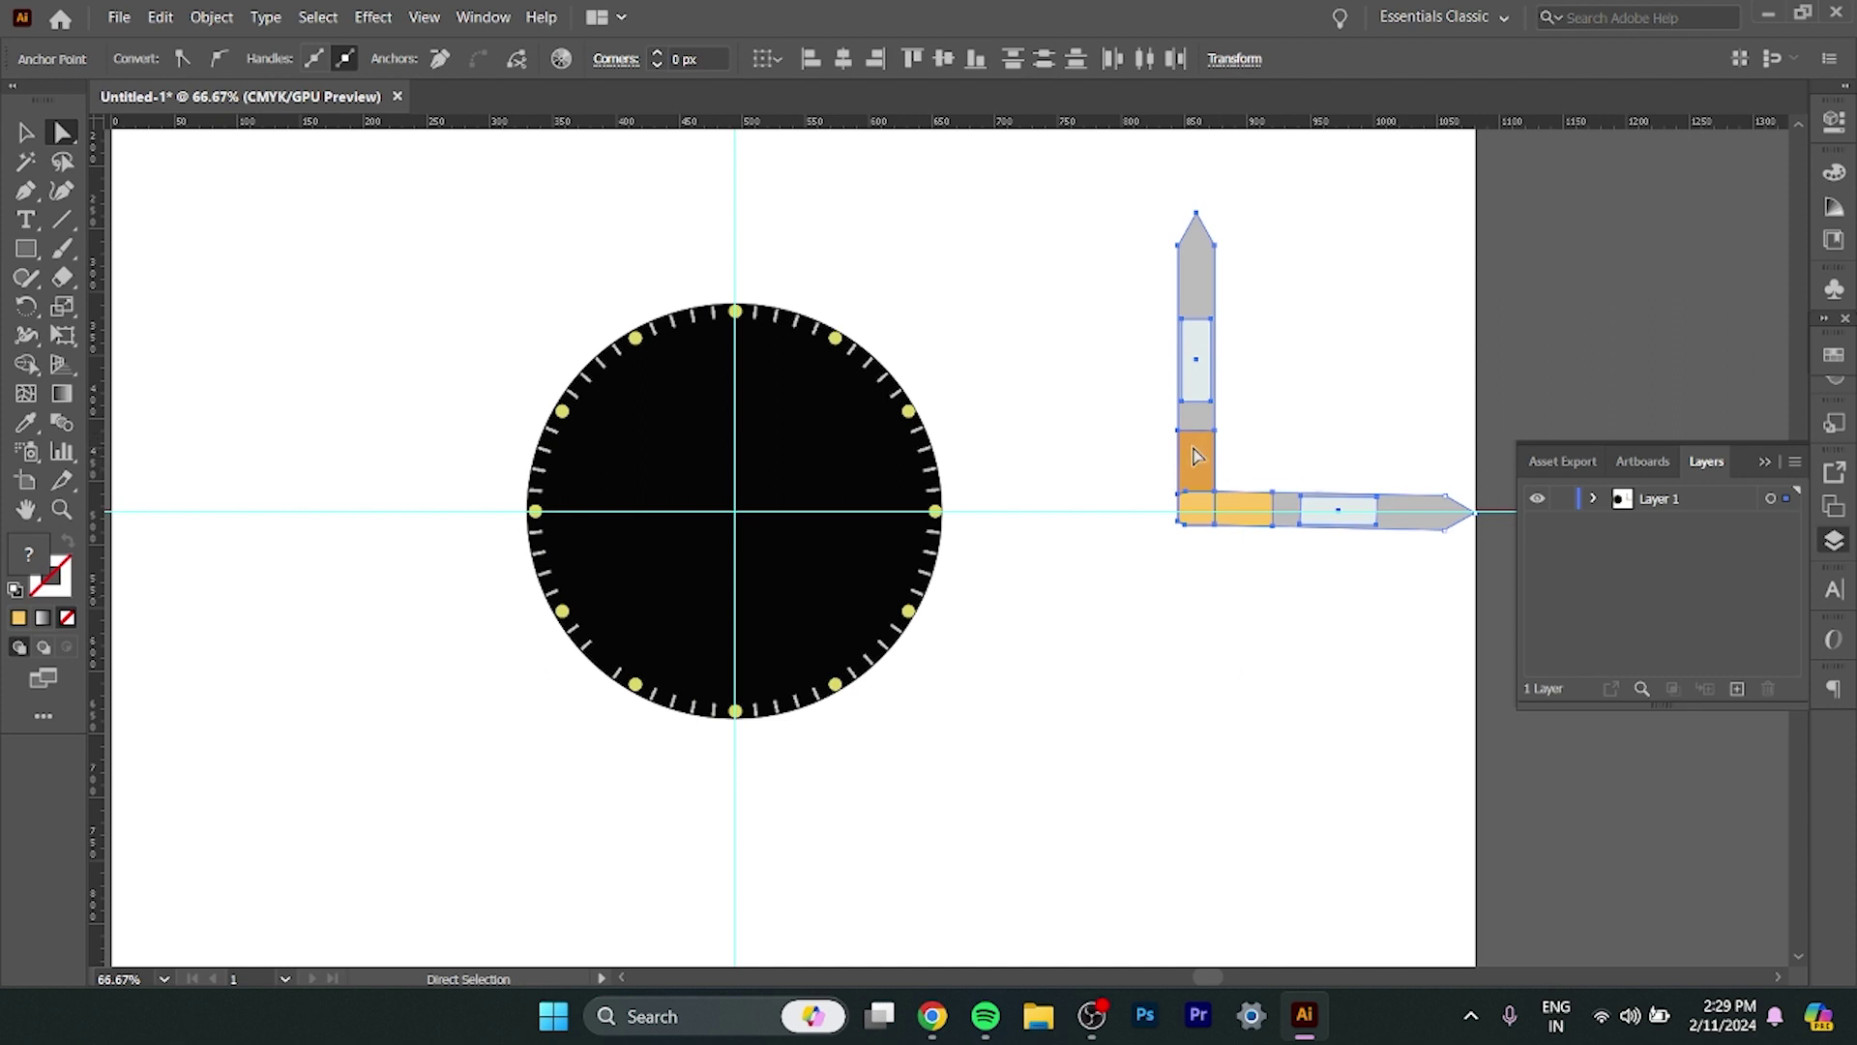
{"action": "key", "text": "v"}
{"action": "left_click_drag", "start_coordinate": [1476, 511], "coordinate": [1007, 604]}
{"action": "left_click", "coordinate": [1079, 530]}
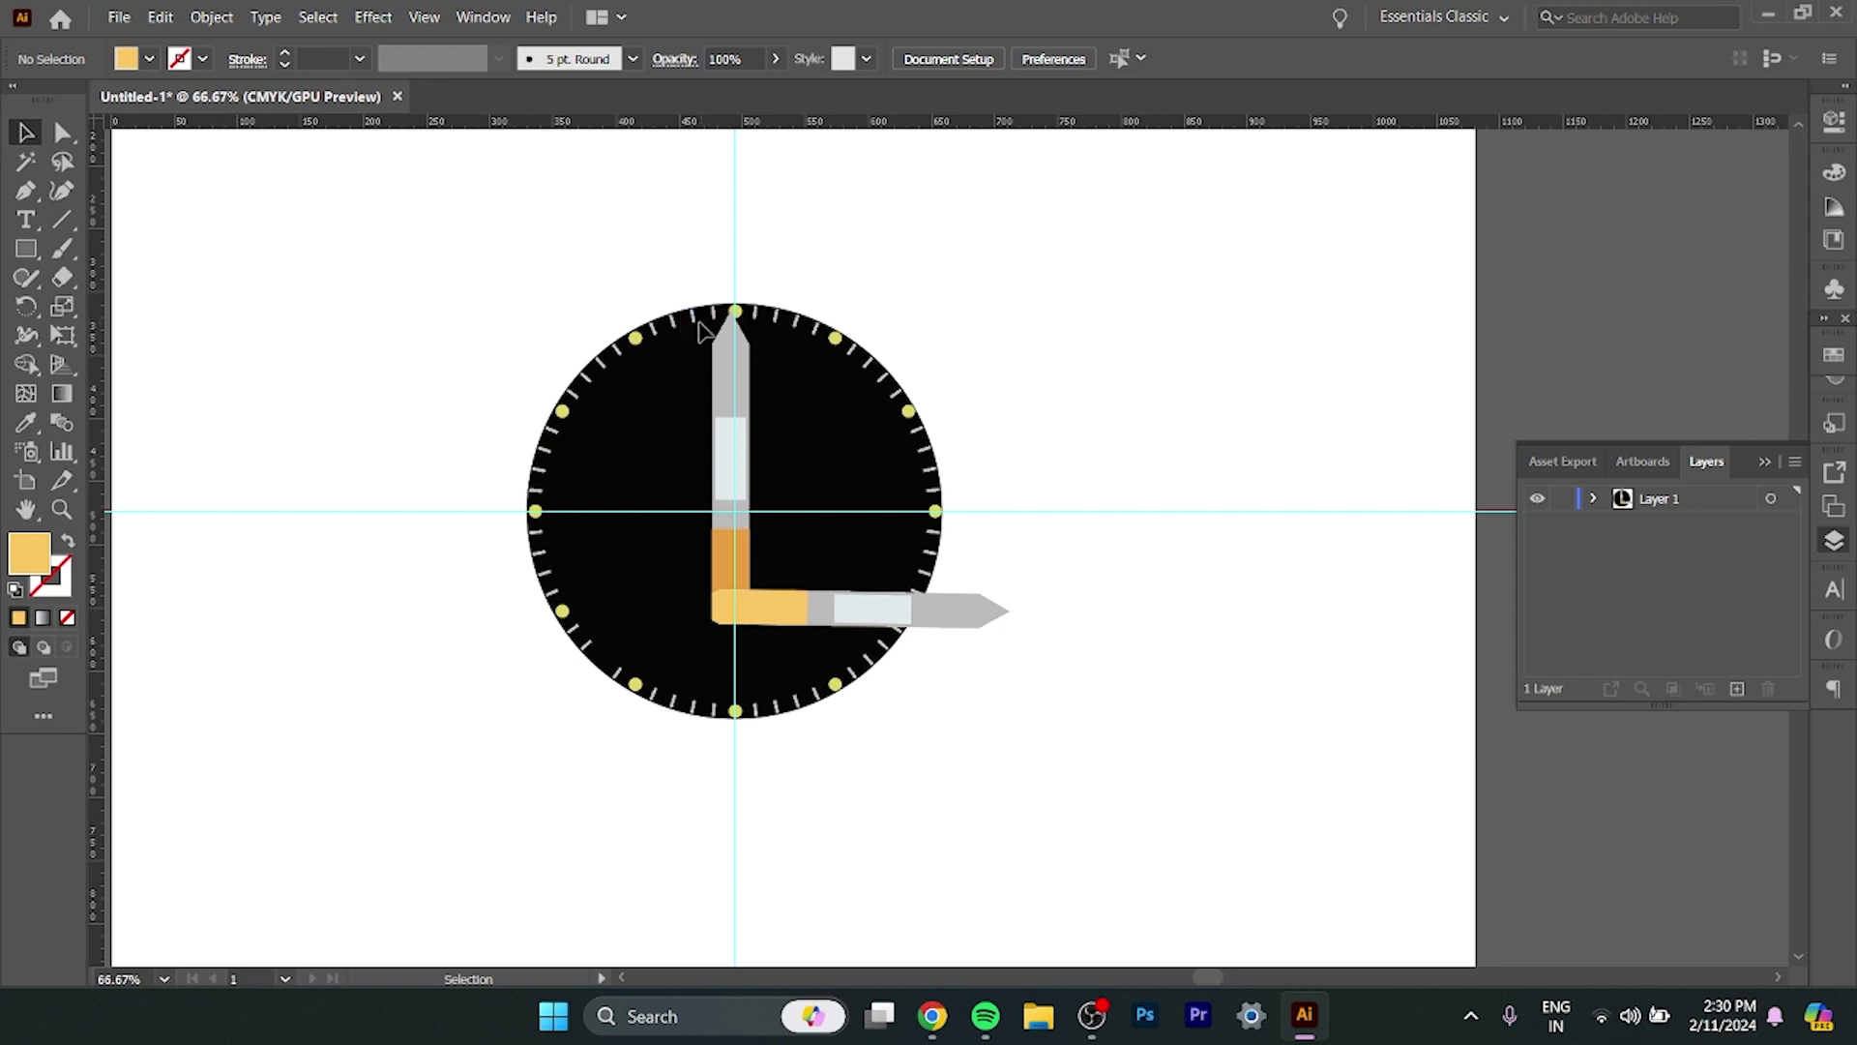
Undo the stray selection and marquee-select the whole clock hands group.
{"action": "key", "text": "a"}
{"action": "left_click", "coordinate": [979, 608]}
{"action": "left_click", "coordinate": [999, 574]}
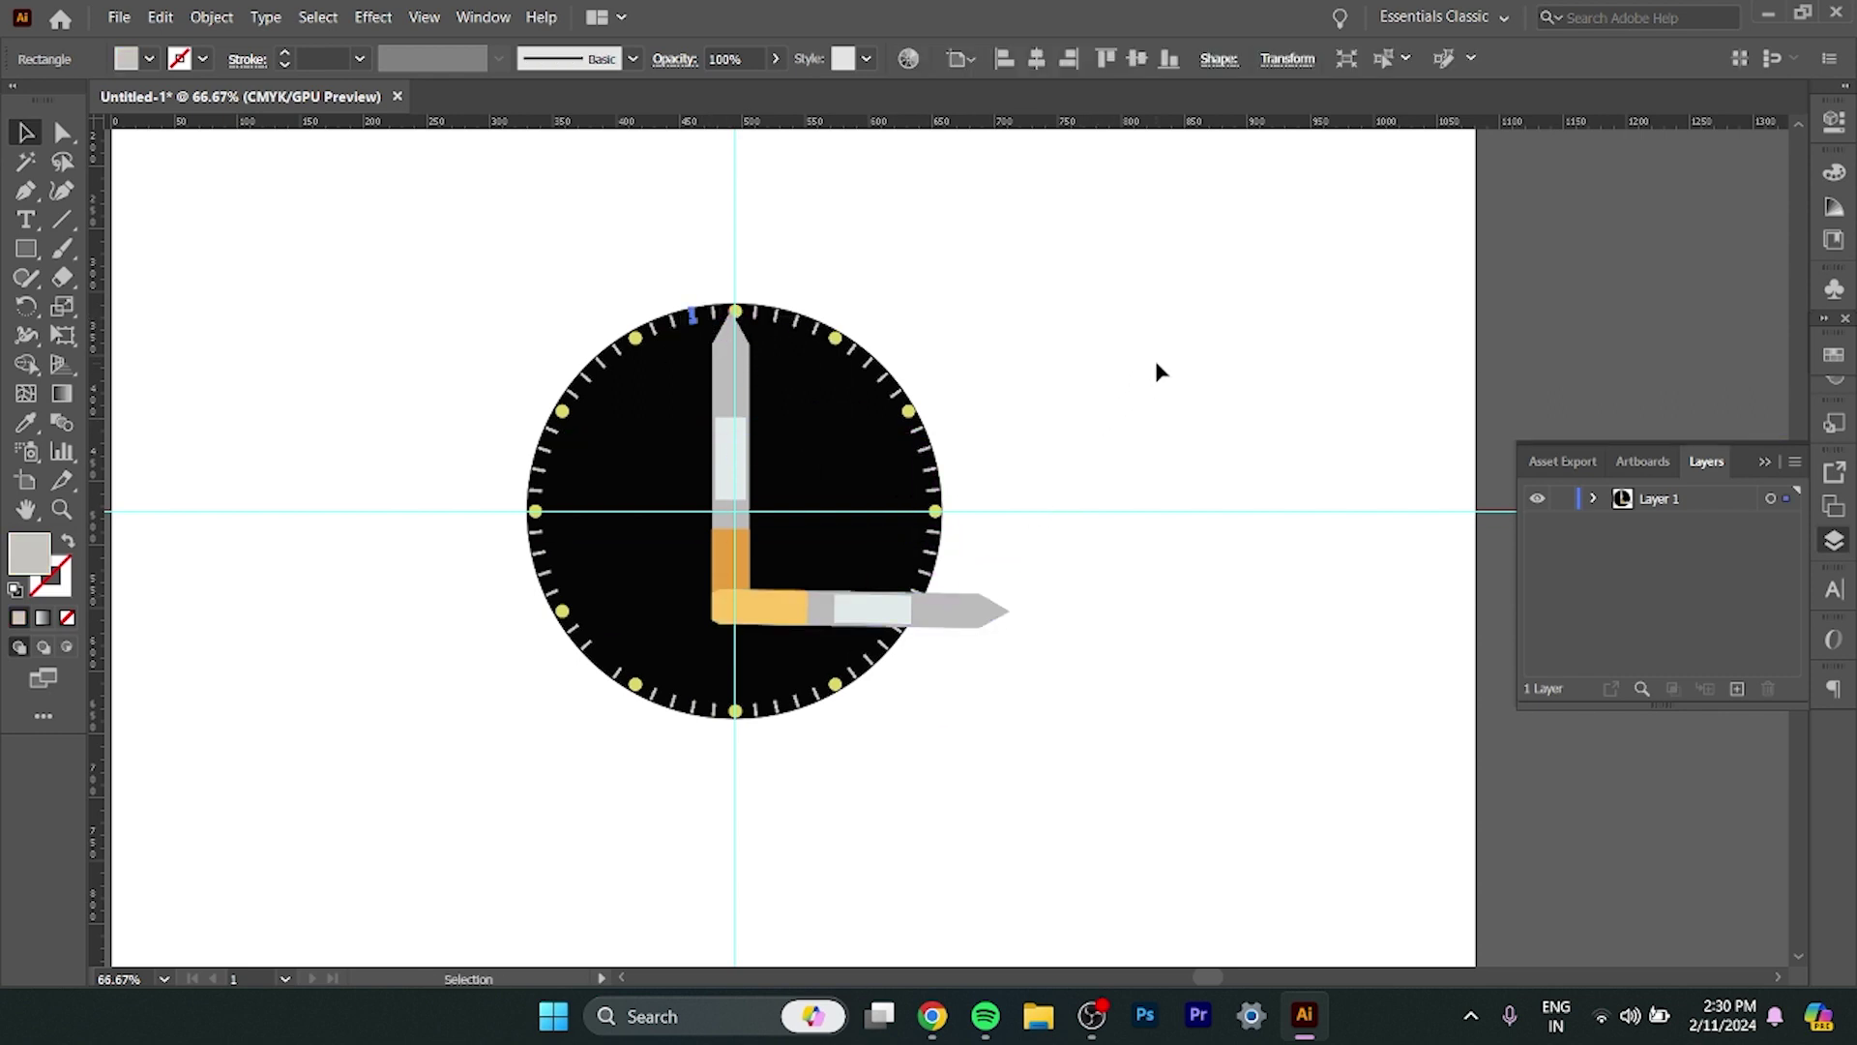
{"action": "left_click_drag", "start_coordinate": [1155, 366], "coordinate": [787, 735]}
{"action": "key", "text": "ctrl+z"}
{"action": "key", "text": "v"}
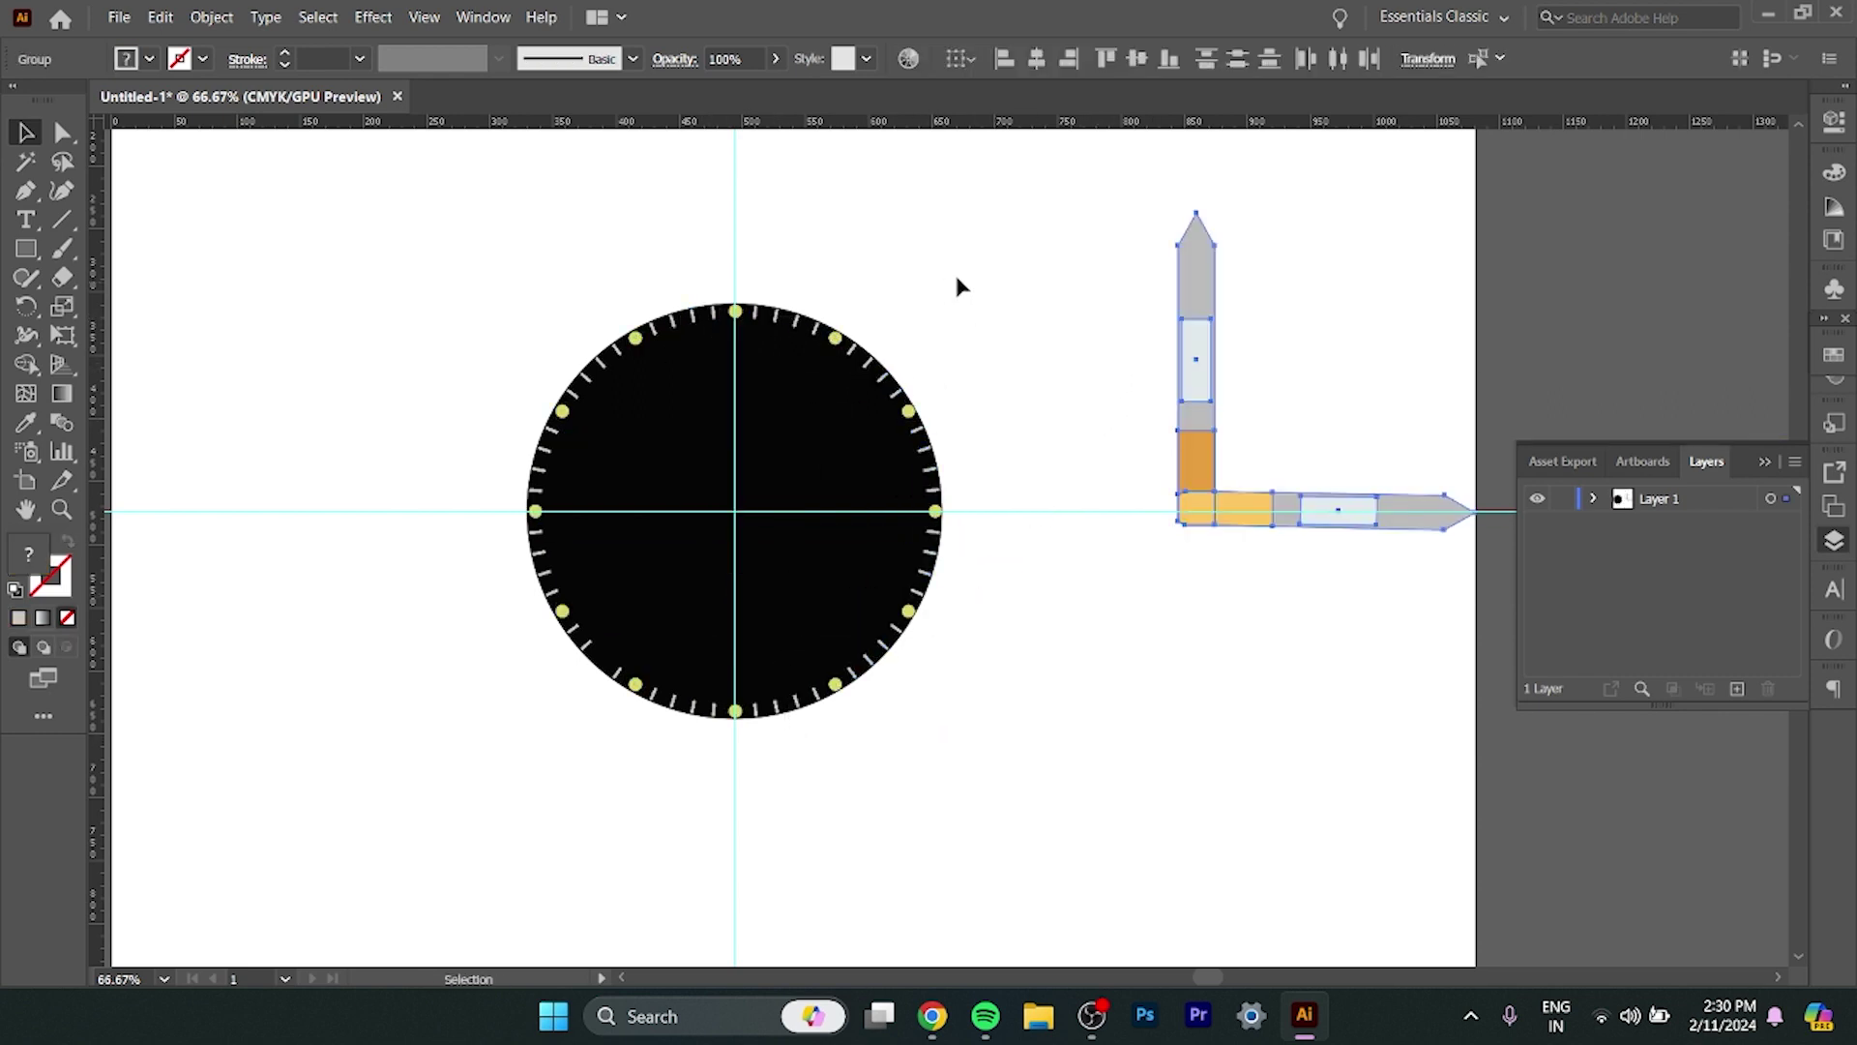
{"action": "left_click_drag", "start_coordinate": [1081, 198], "coordinate": [1428, 530]}
Scale the hands group uniformly to 68% and drag its corner to the clock centre.
{"action": "right_click", "coordinate": [1295, 494]}
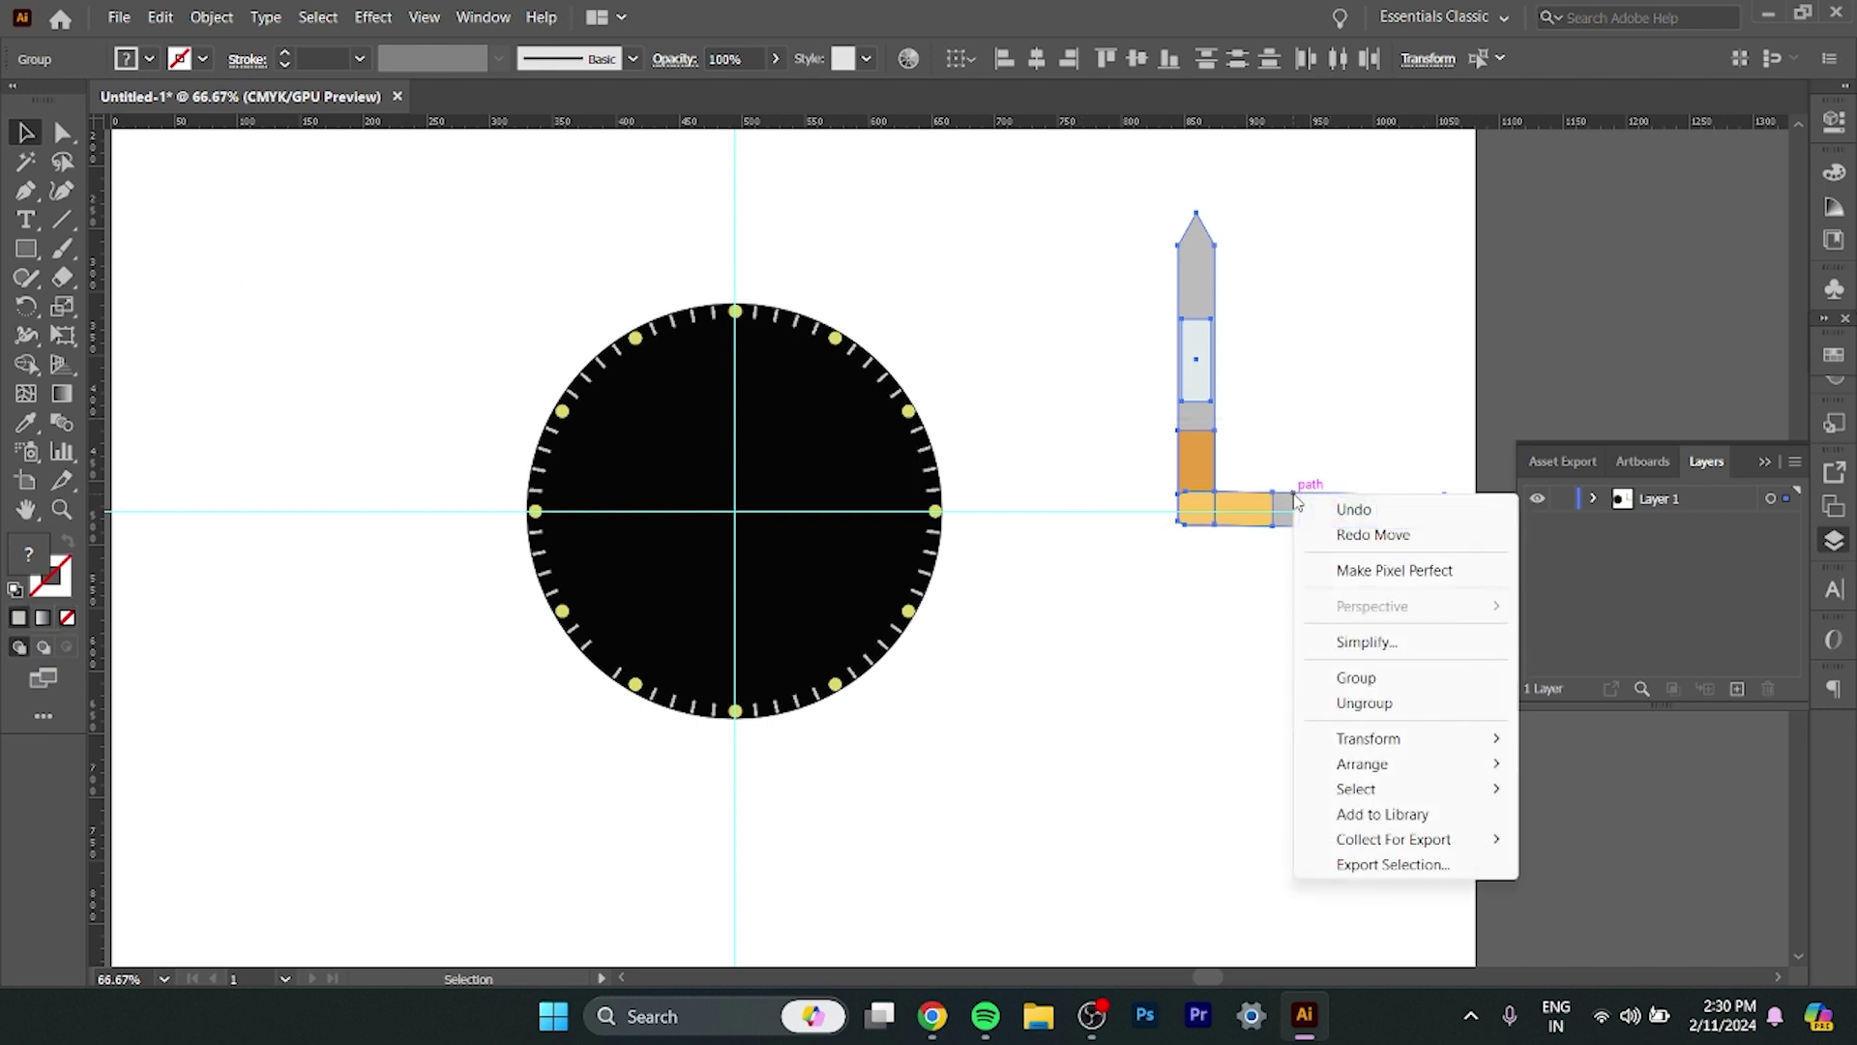
{"action": "mouse_move", "coordinate": [1368, 739]}
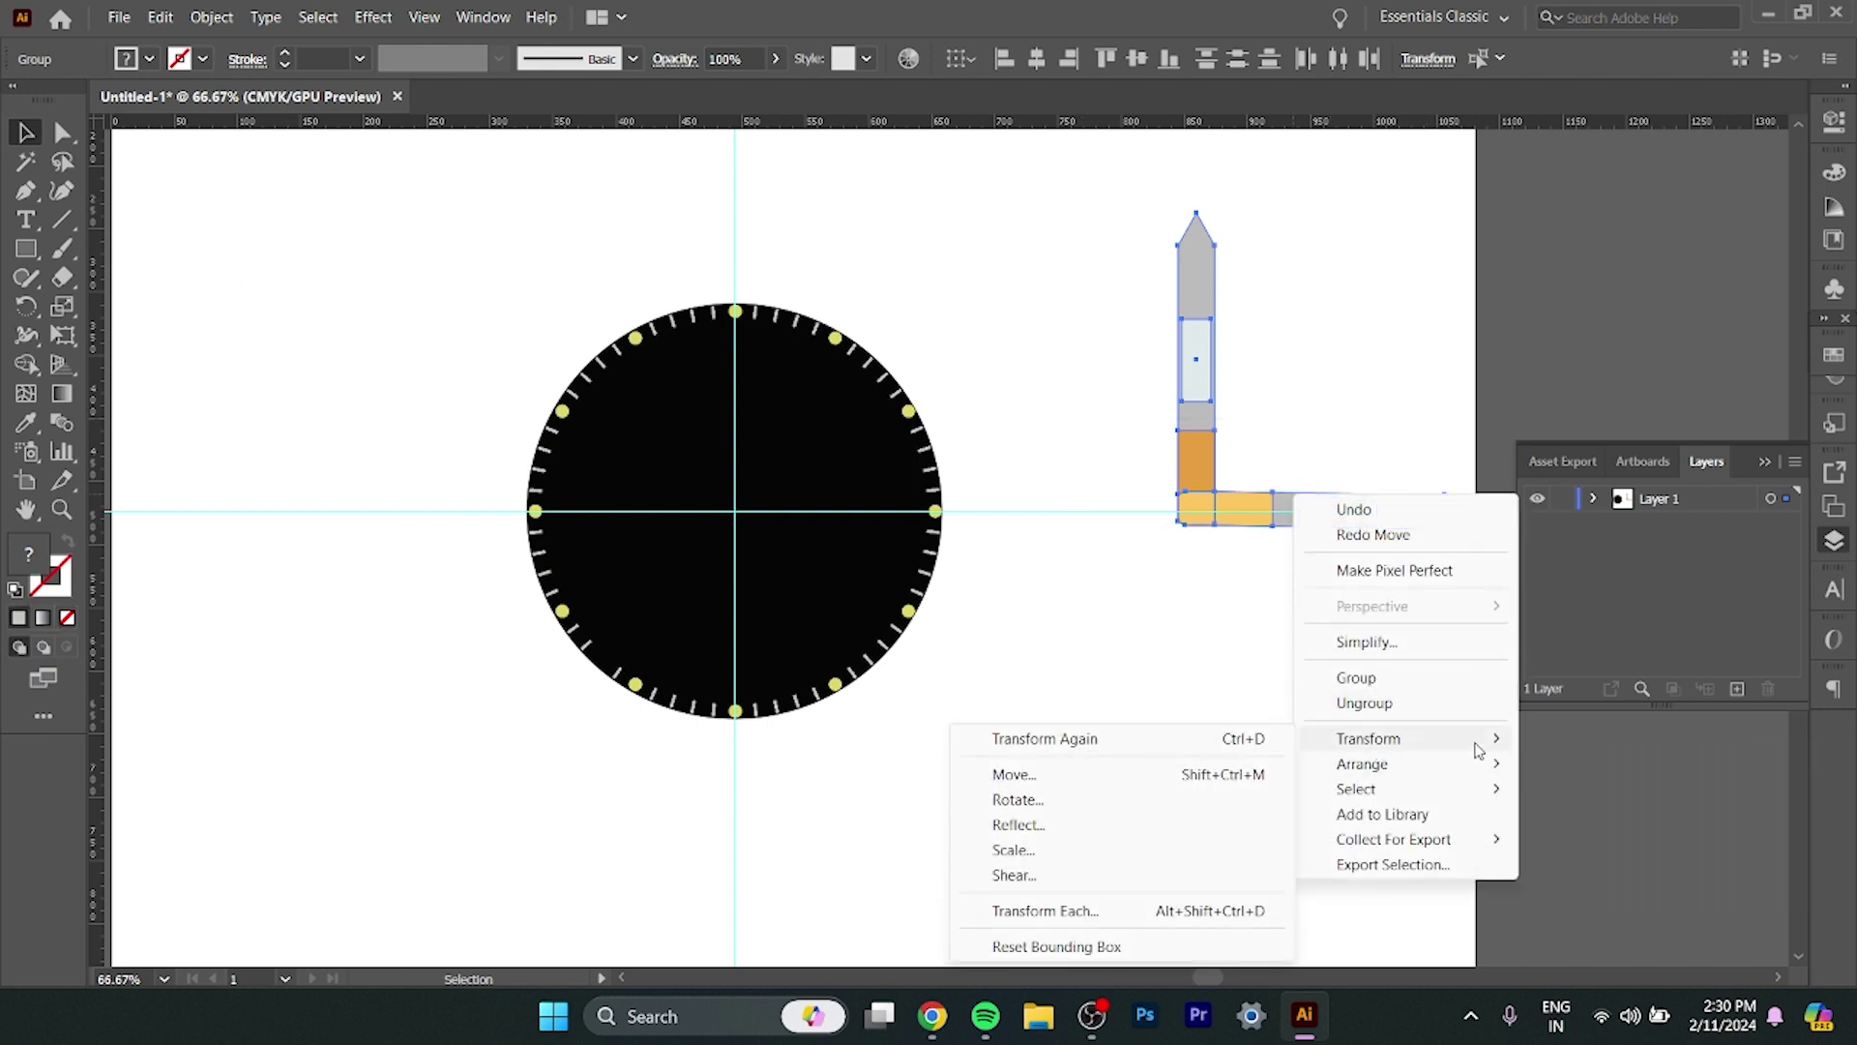
{"action": "left_click", "coordinate": [1085, 852]}
{"action": "key", "text": "Down"}
{"action": "key", "text": "Down"}
{"action": "key", "text": "Down"}
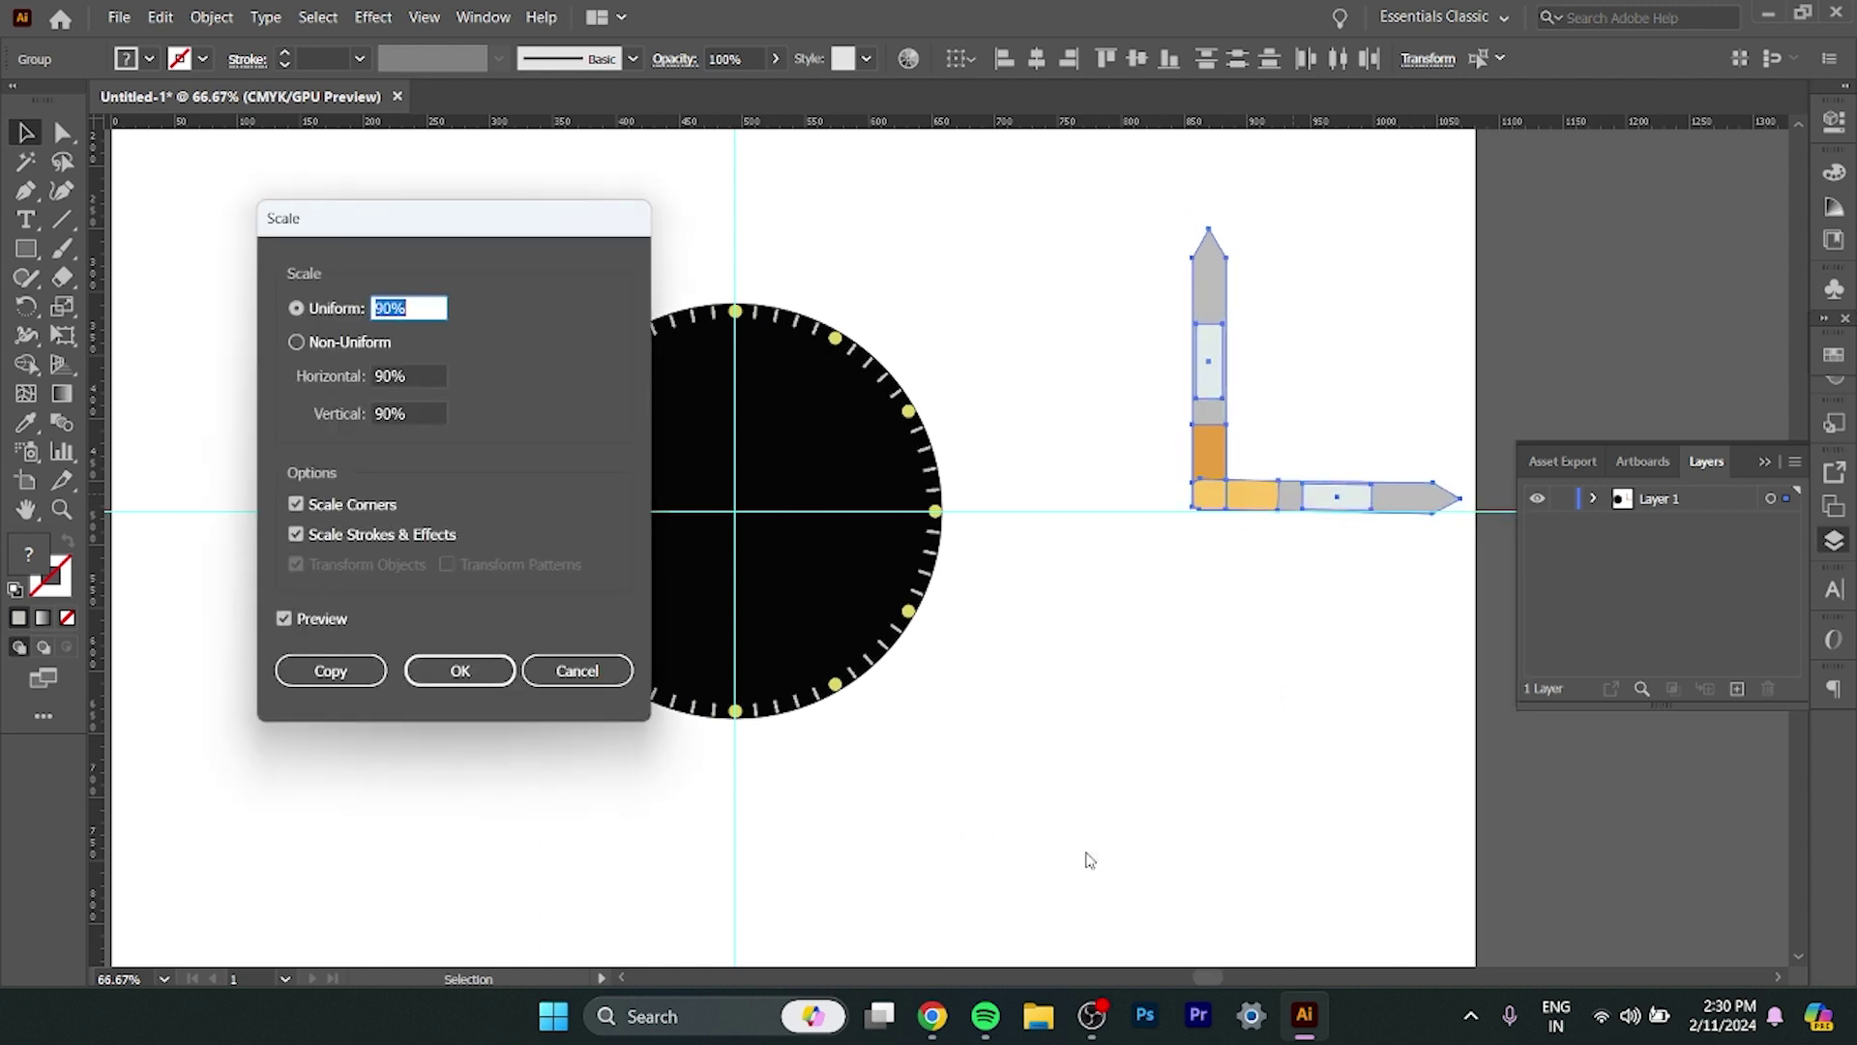
{"action": "key", "text": "Down"}
{"action": "key", "text": "Down"}
{"action": "key", "text": "Down"}
{"action": "key", "text": "Down"}
{"action": "key", "text": "Down"}
{"action": "key", "text": "Down"}
{"action": "key", "text": "Down"}
{"action": "key", "text": "Down"}
{"action": "key", "text": "Down"}
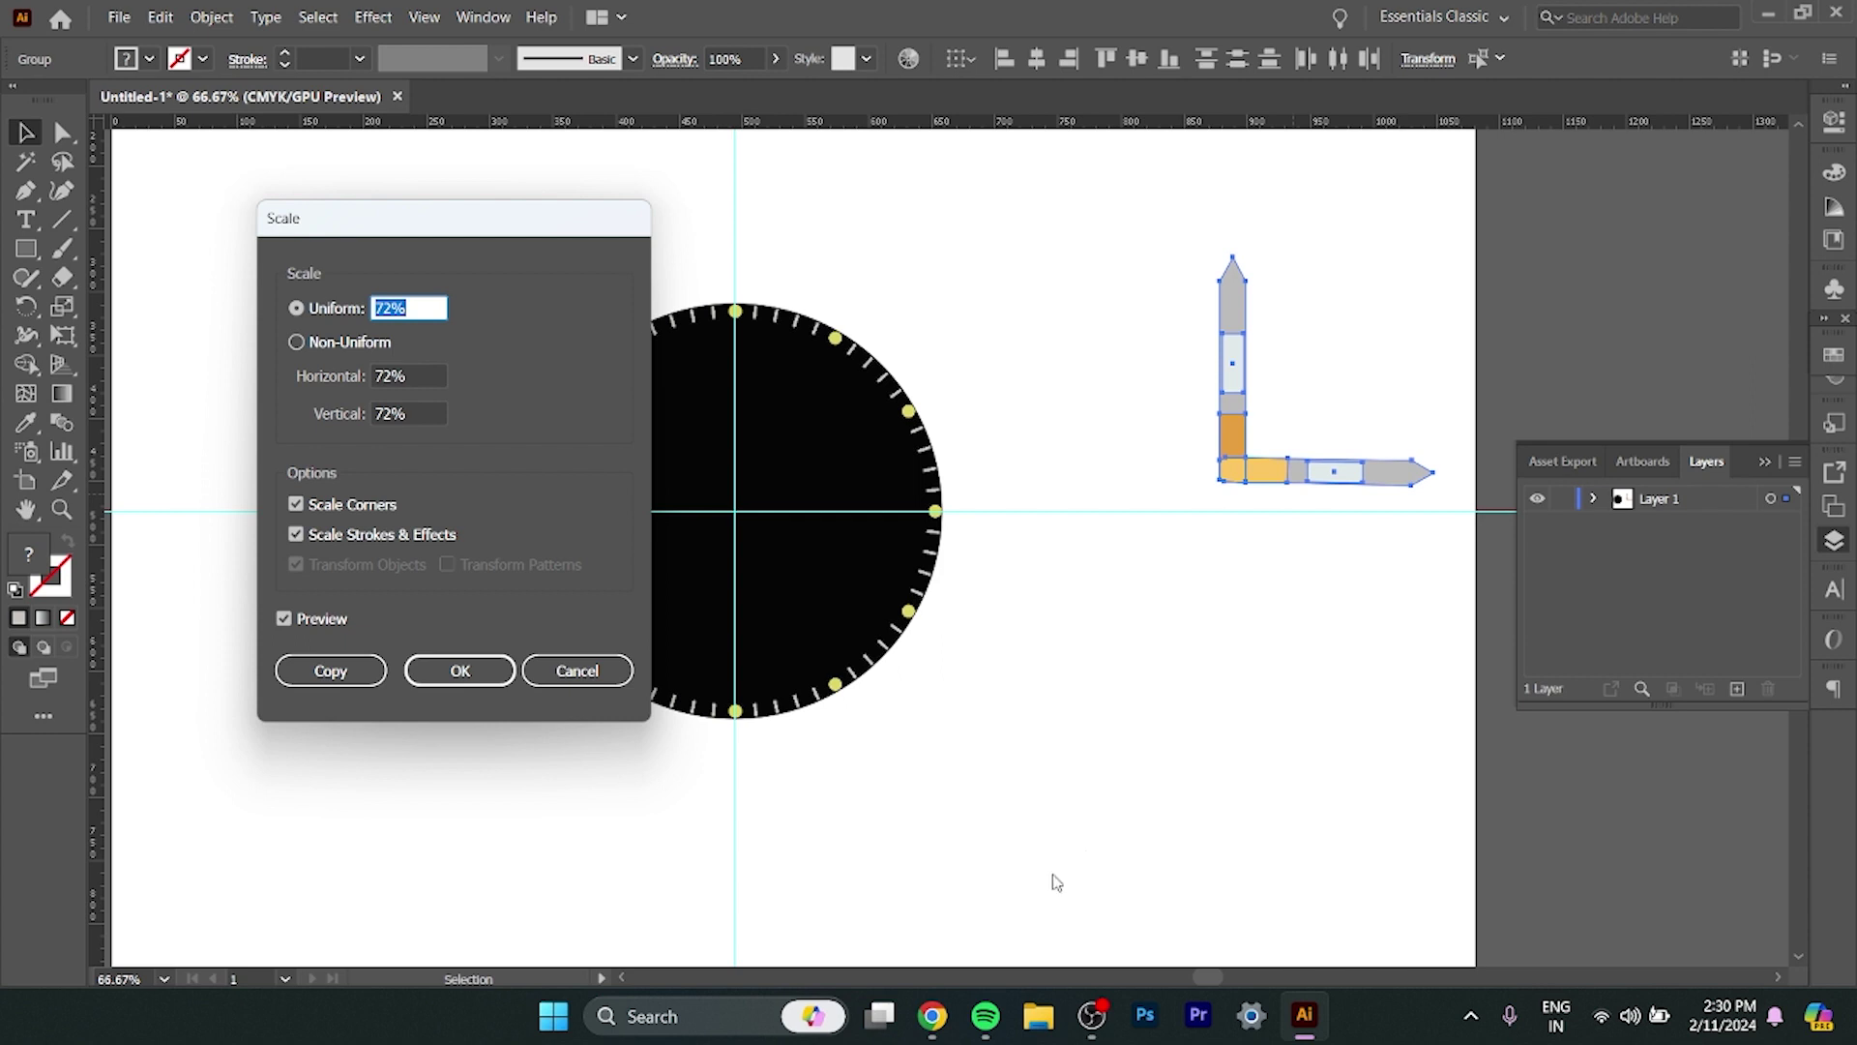
{"action": "key", "text": "Down"}
{"action": "key", "text": "Down"}
{"action": "key", "text": "Down"}
{"action": "key", "text": "Down"}
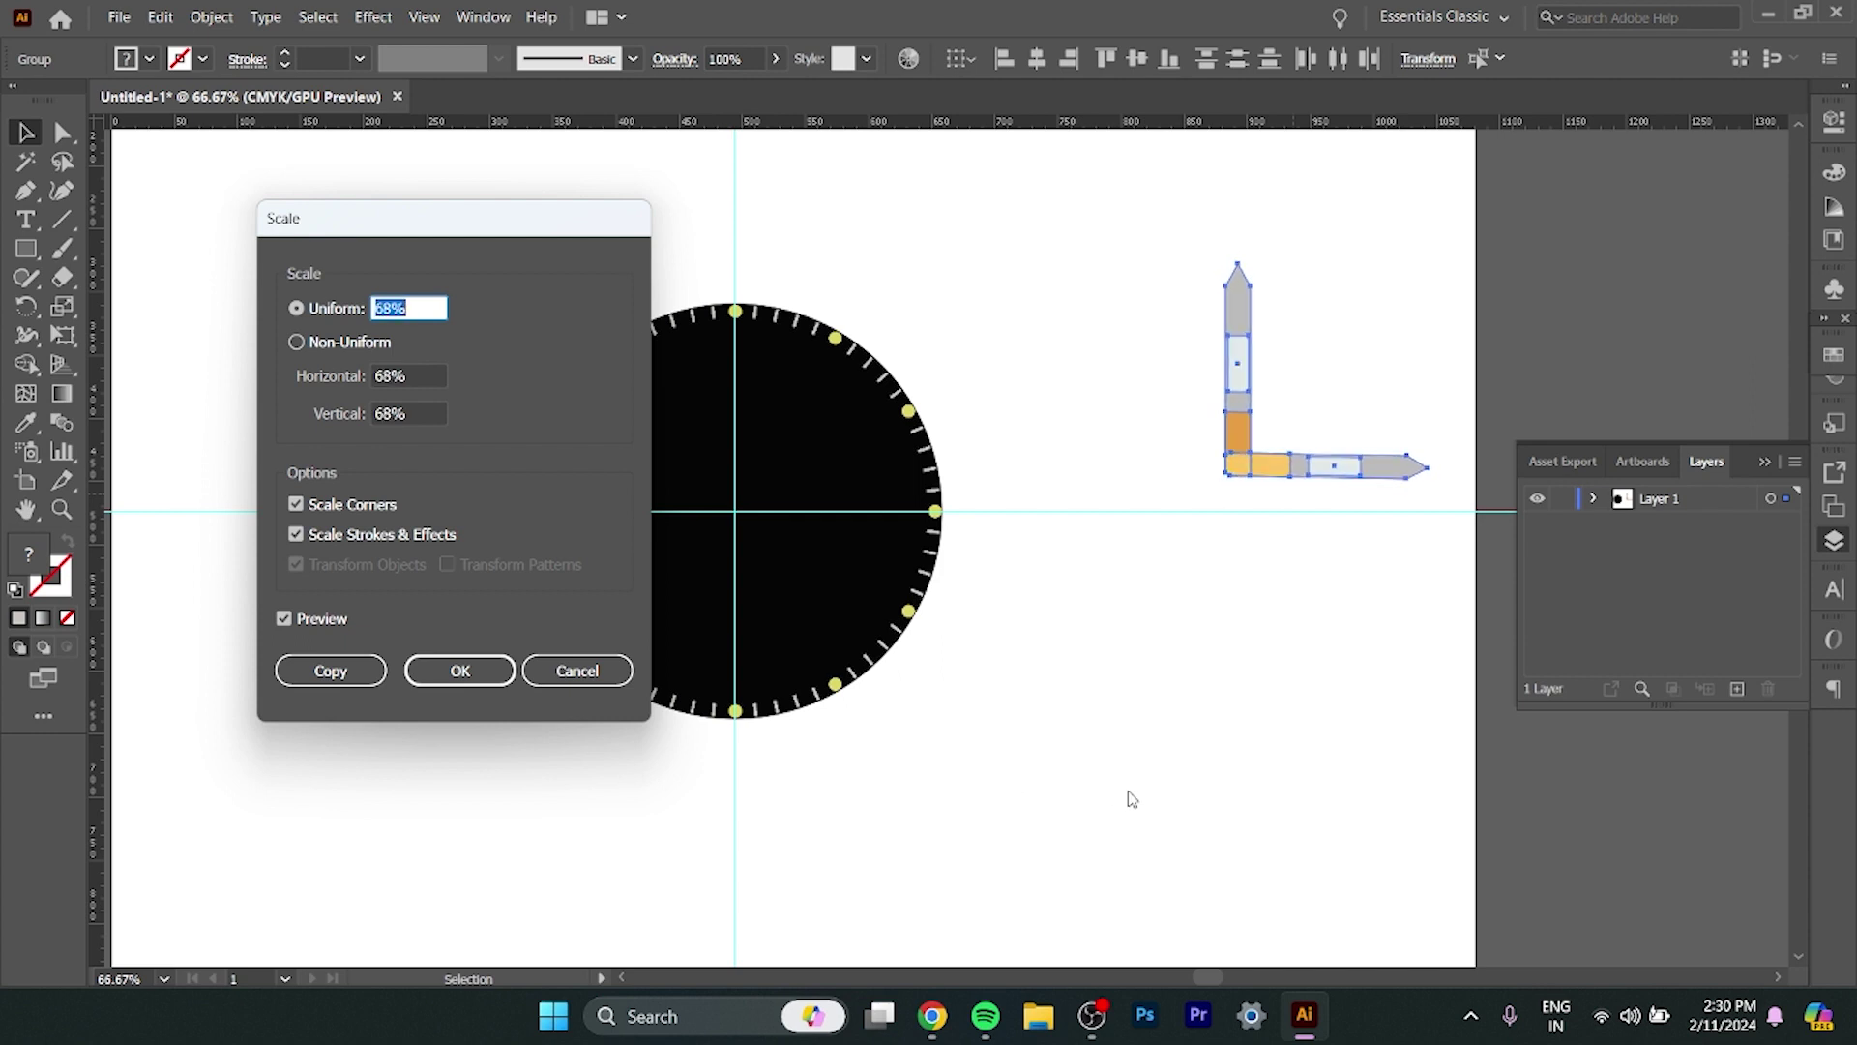
{"action": "left_click", "coordinate": [481, 670]}
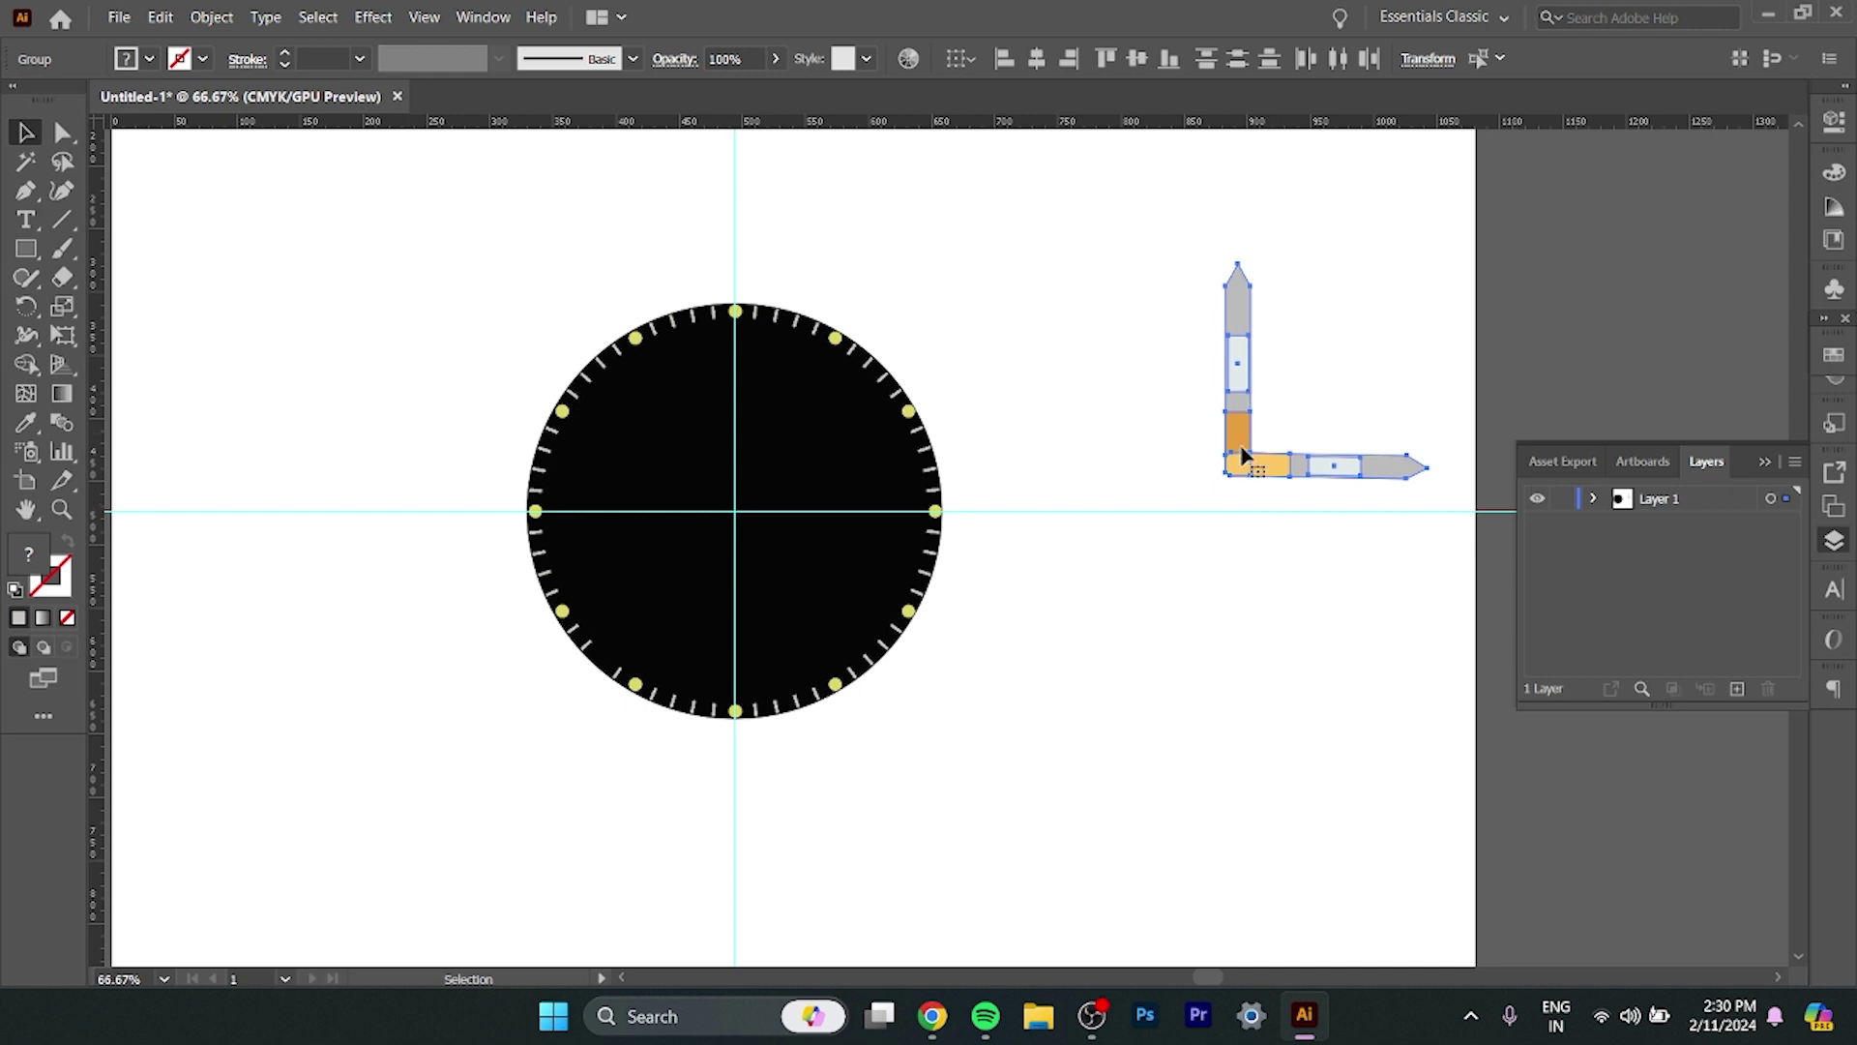
{"action": "mouse_move", "coordinate": [1235, 433]}
{"action": "left_mouse_down"}
{"action": "mouse_move", "coordinate": [1013, 507]}
{"action": "mouse_move", "coordinate": [731, 523]}
{"action": "left_mouse_up"}
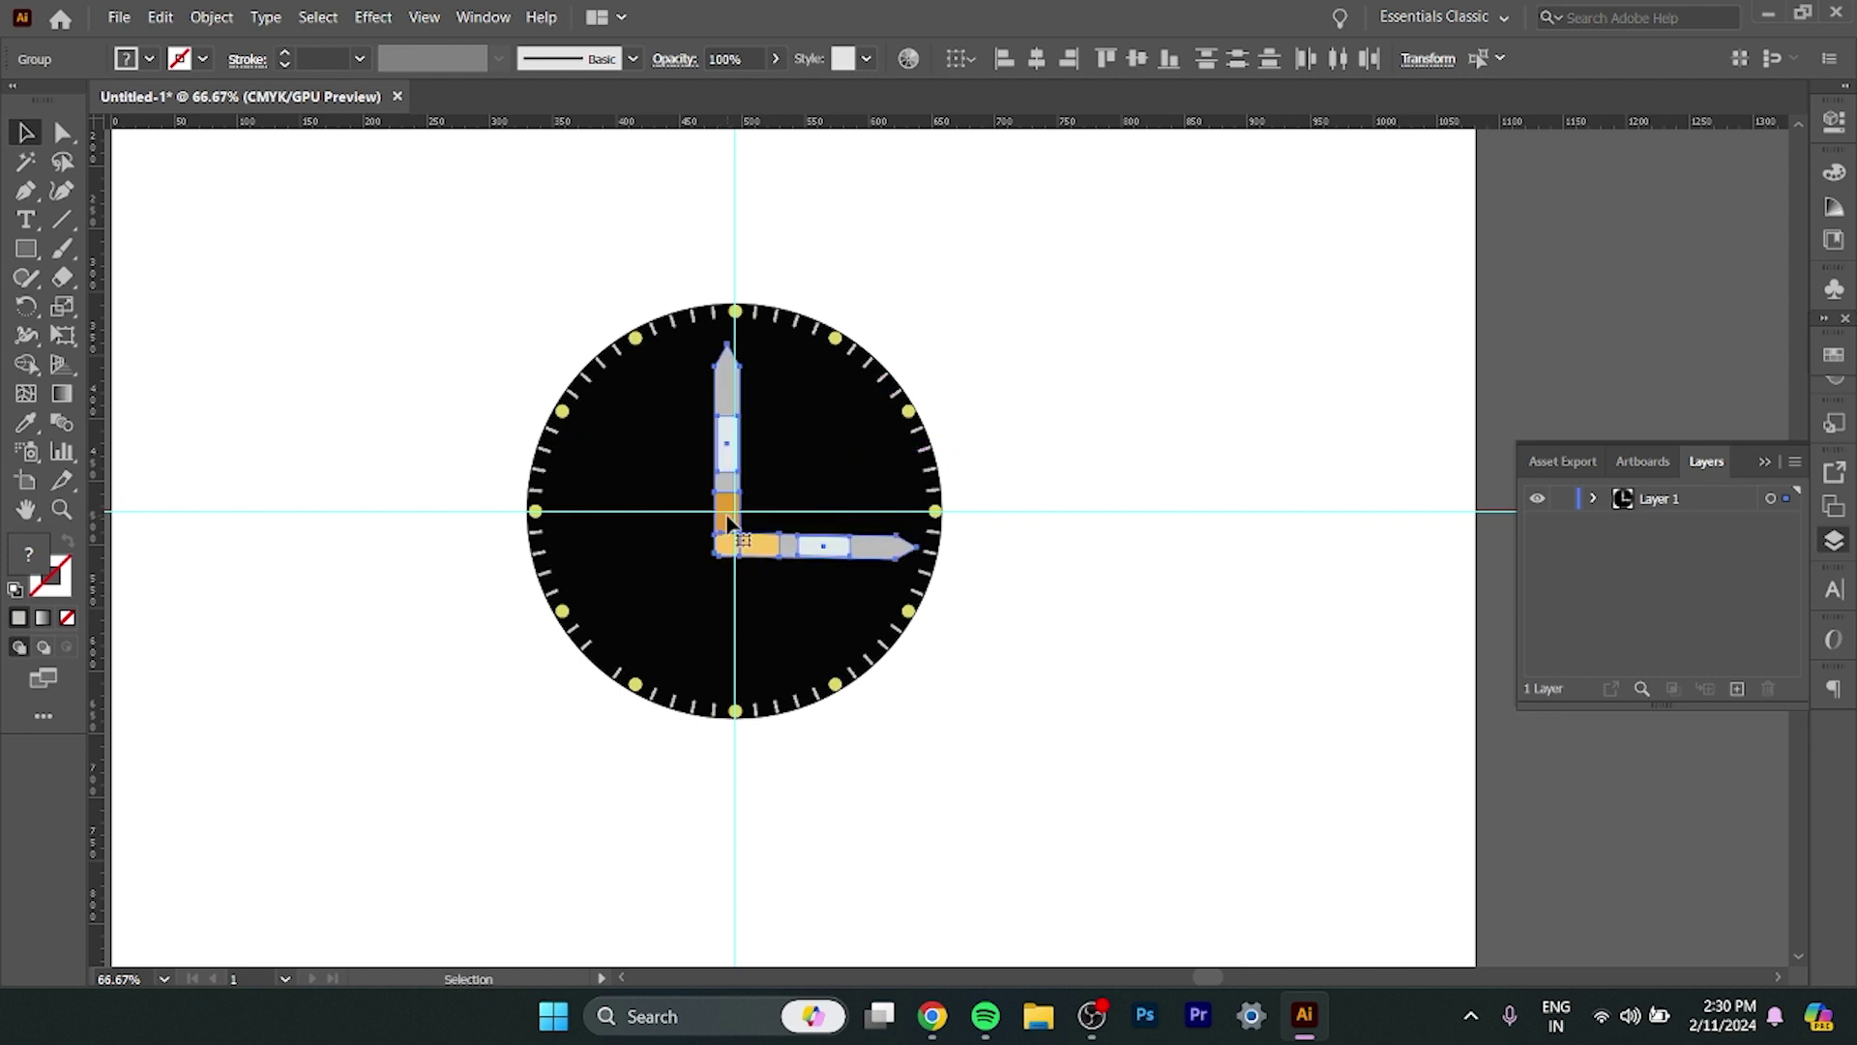
Scale the hands group uniformly to 65% and snap its corner joint onto the centre guides' crossing.
{"action": "right_click", "coordinate": [727, 524]}
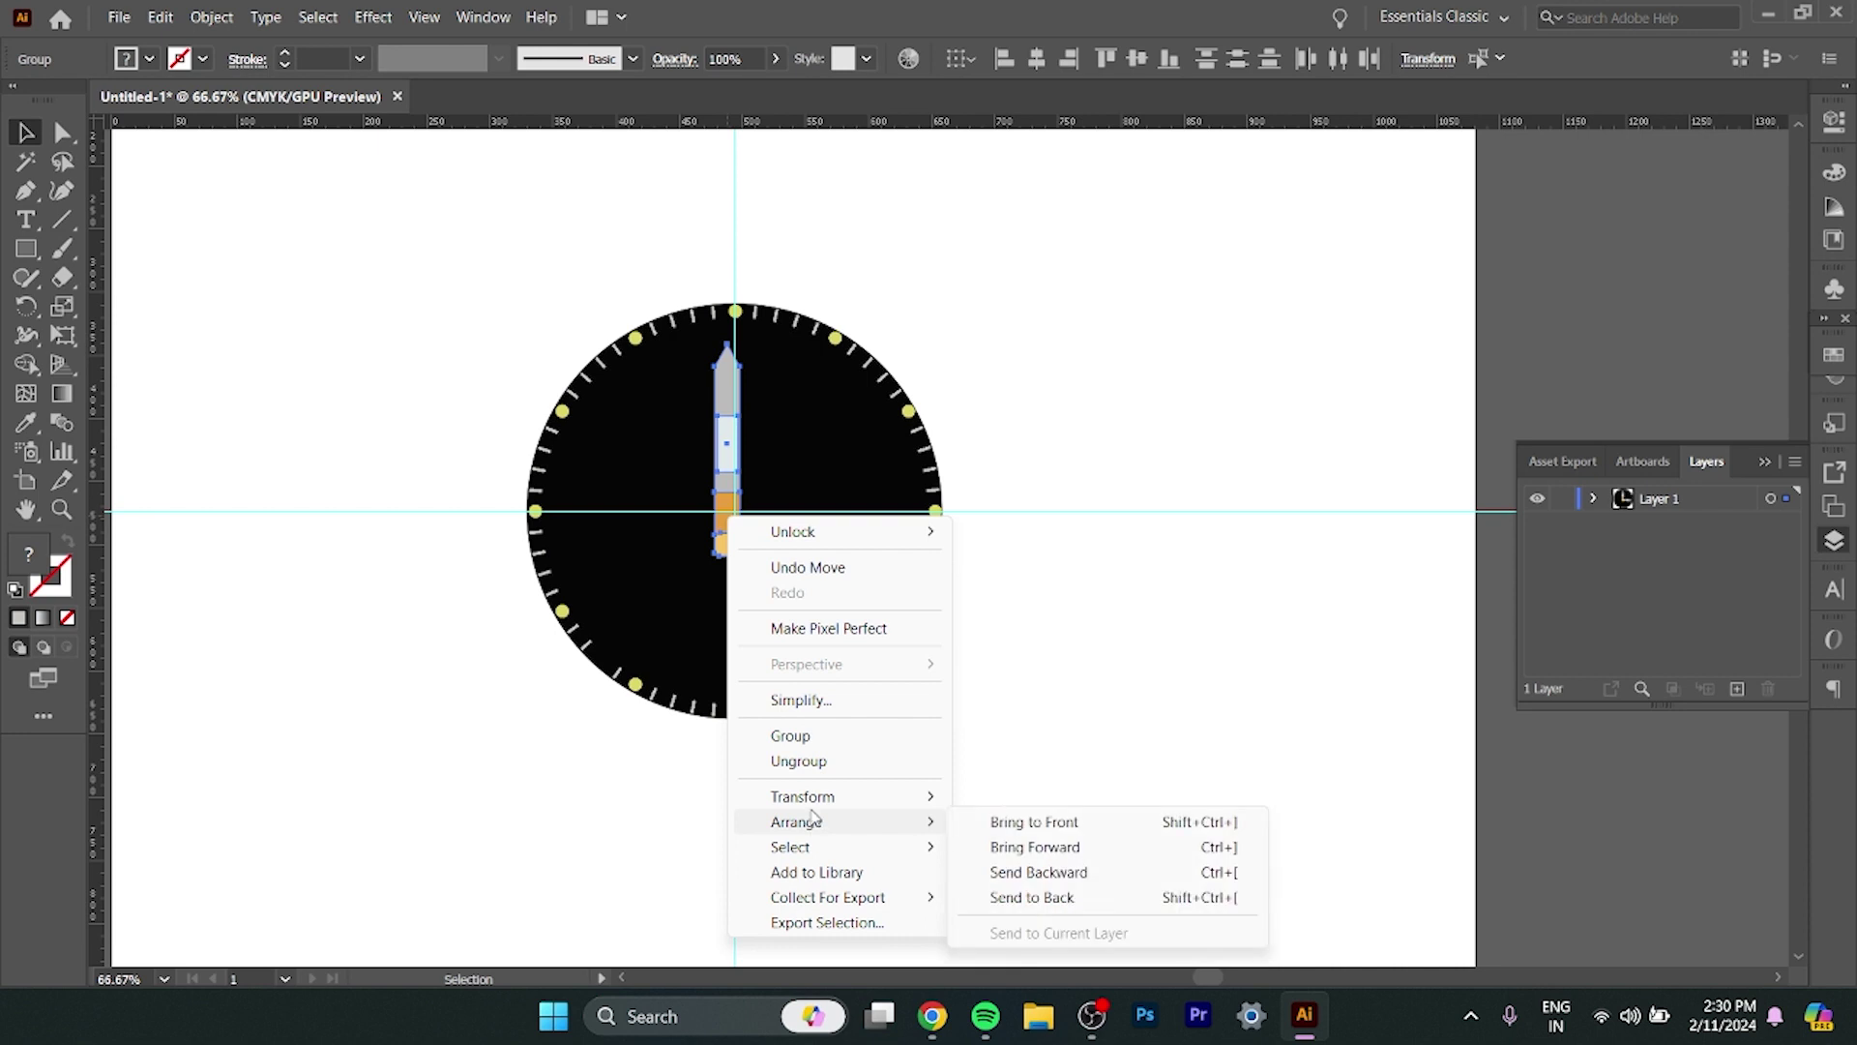
{"action": "mouse_move", "coordinate": [803, 797]}
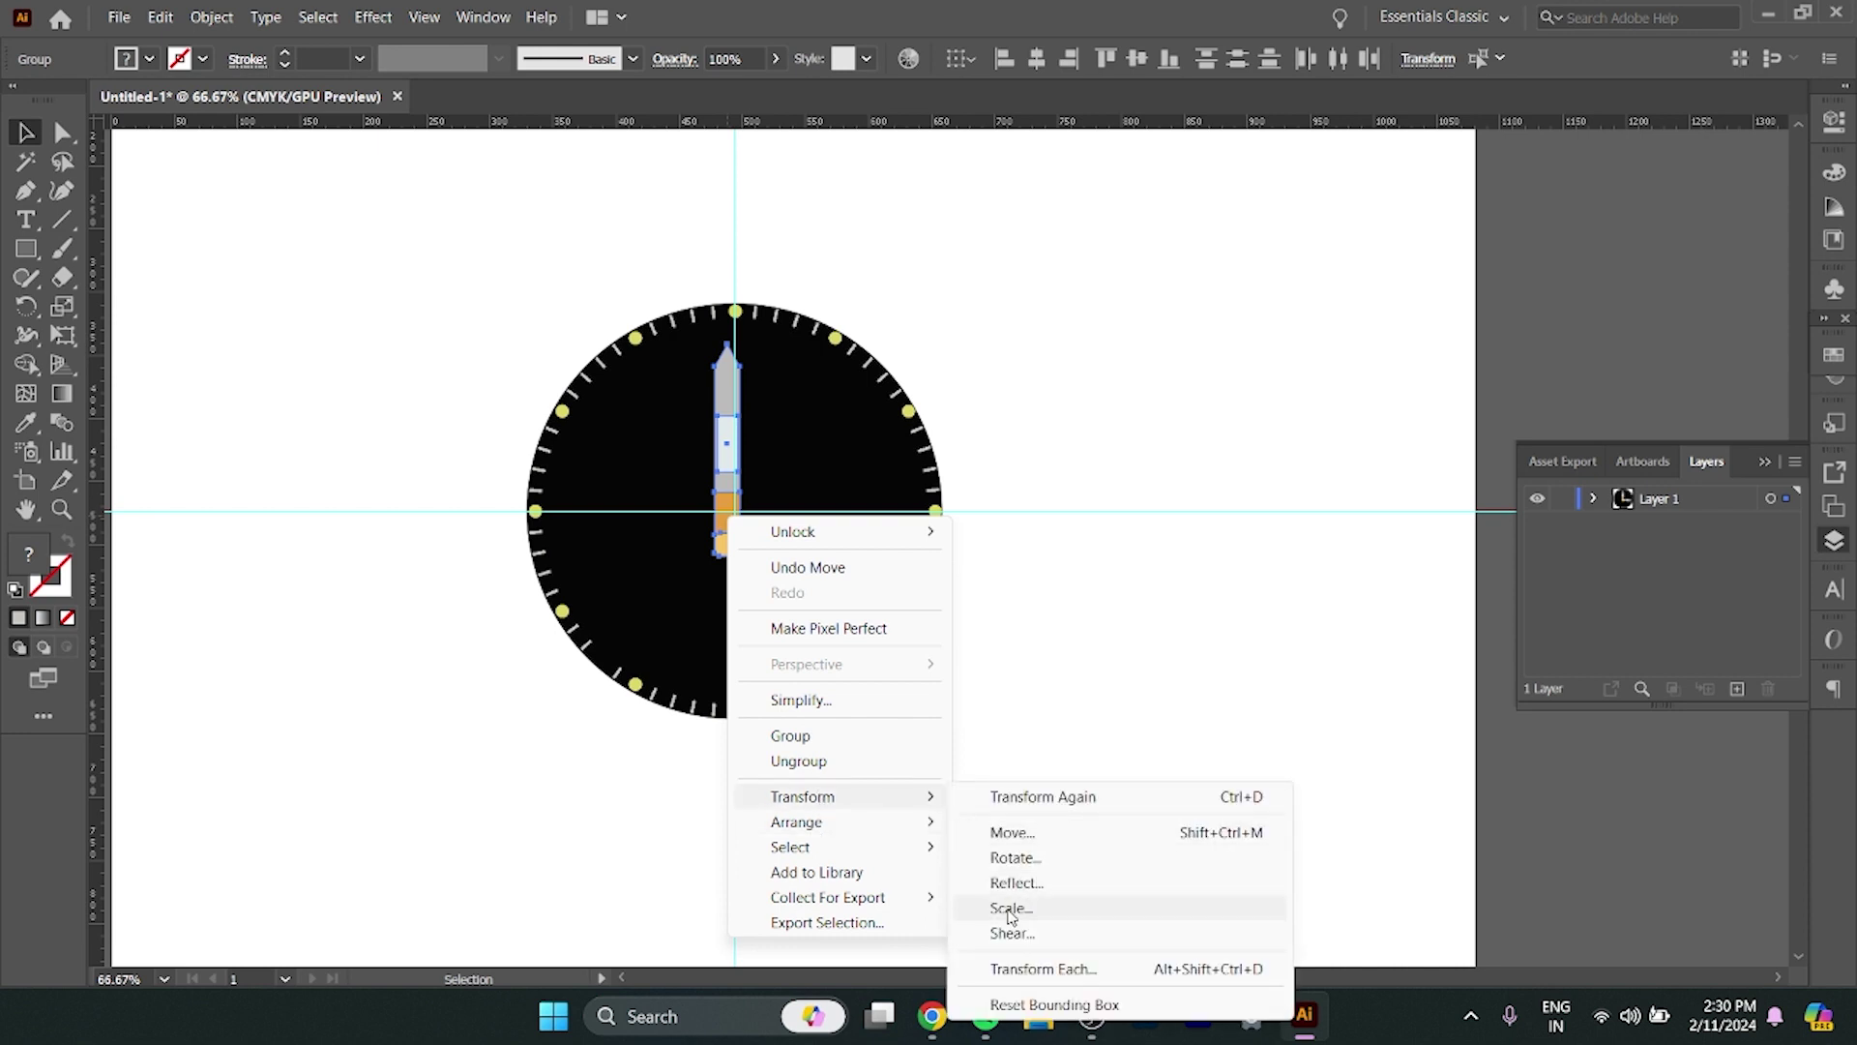
{"action": "left_click", "coordinate": [1011, 912]}
{"action": "key", "text": "Down"}
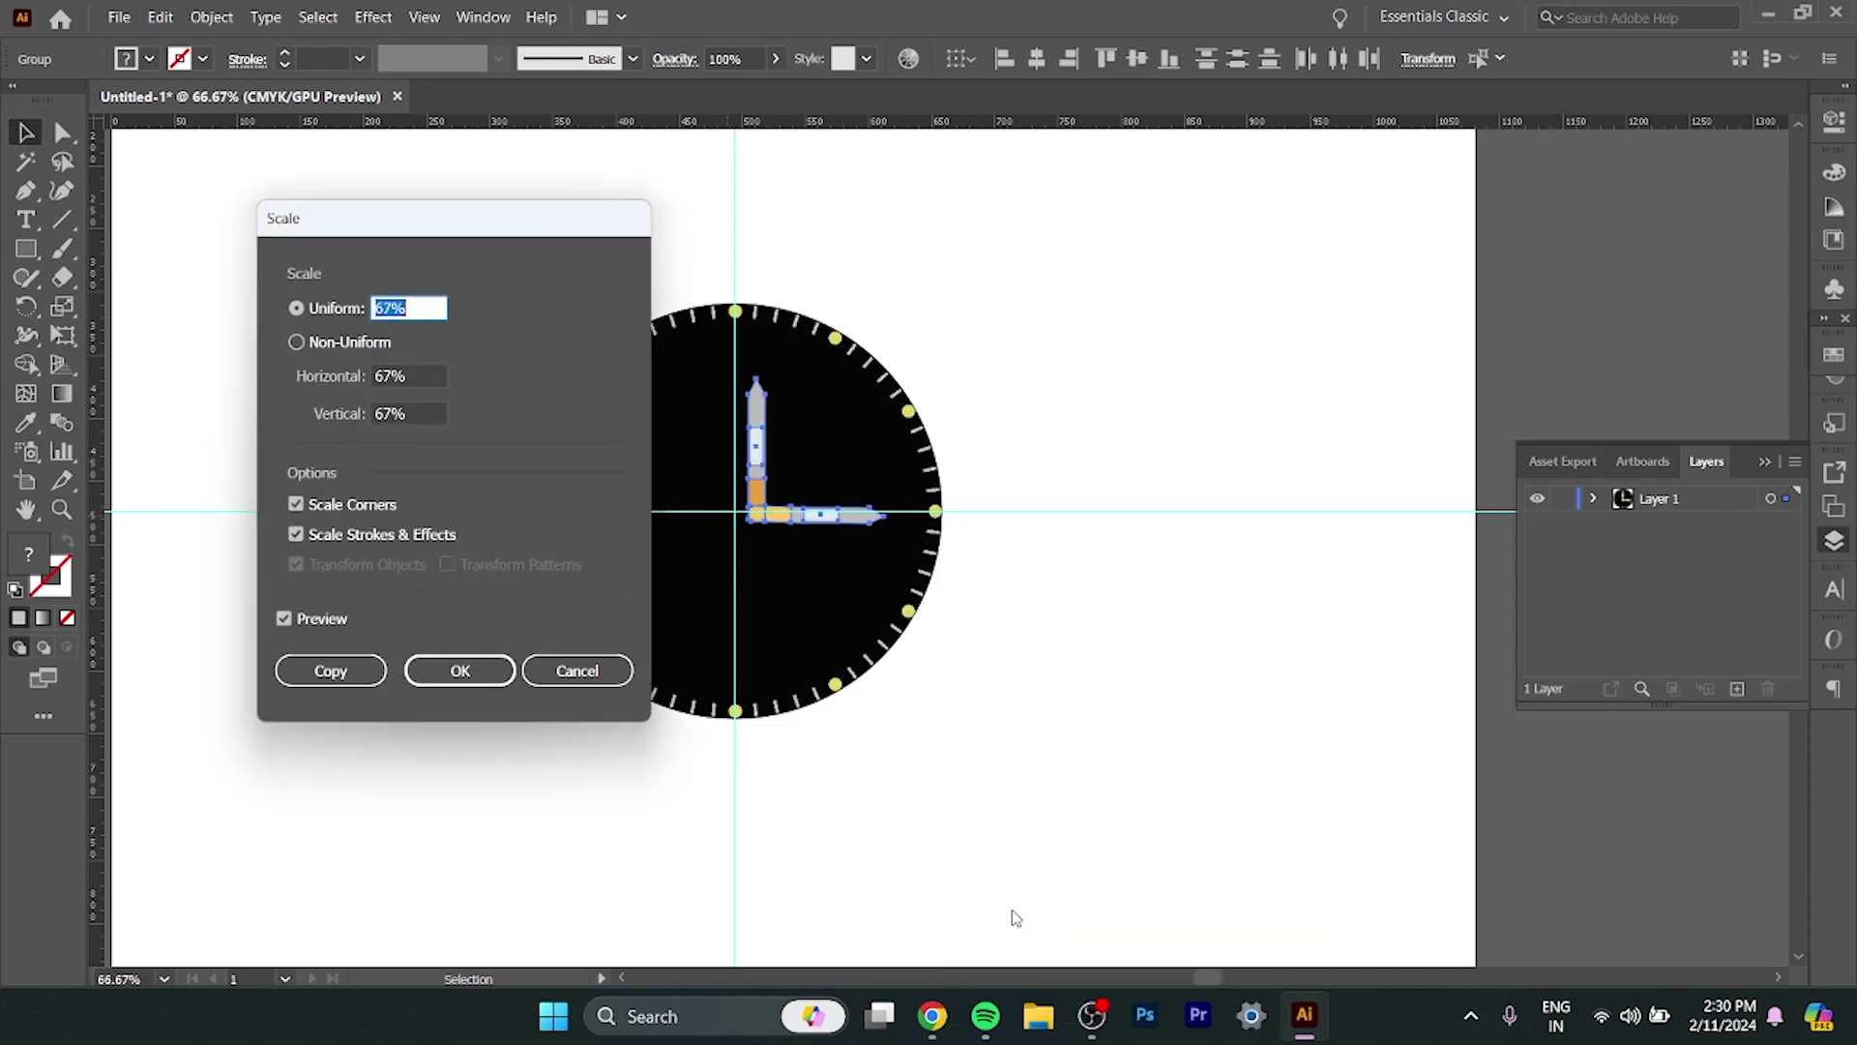
{"action": "key", "text": "Down"}
{"action": "key", "text": "Down"}
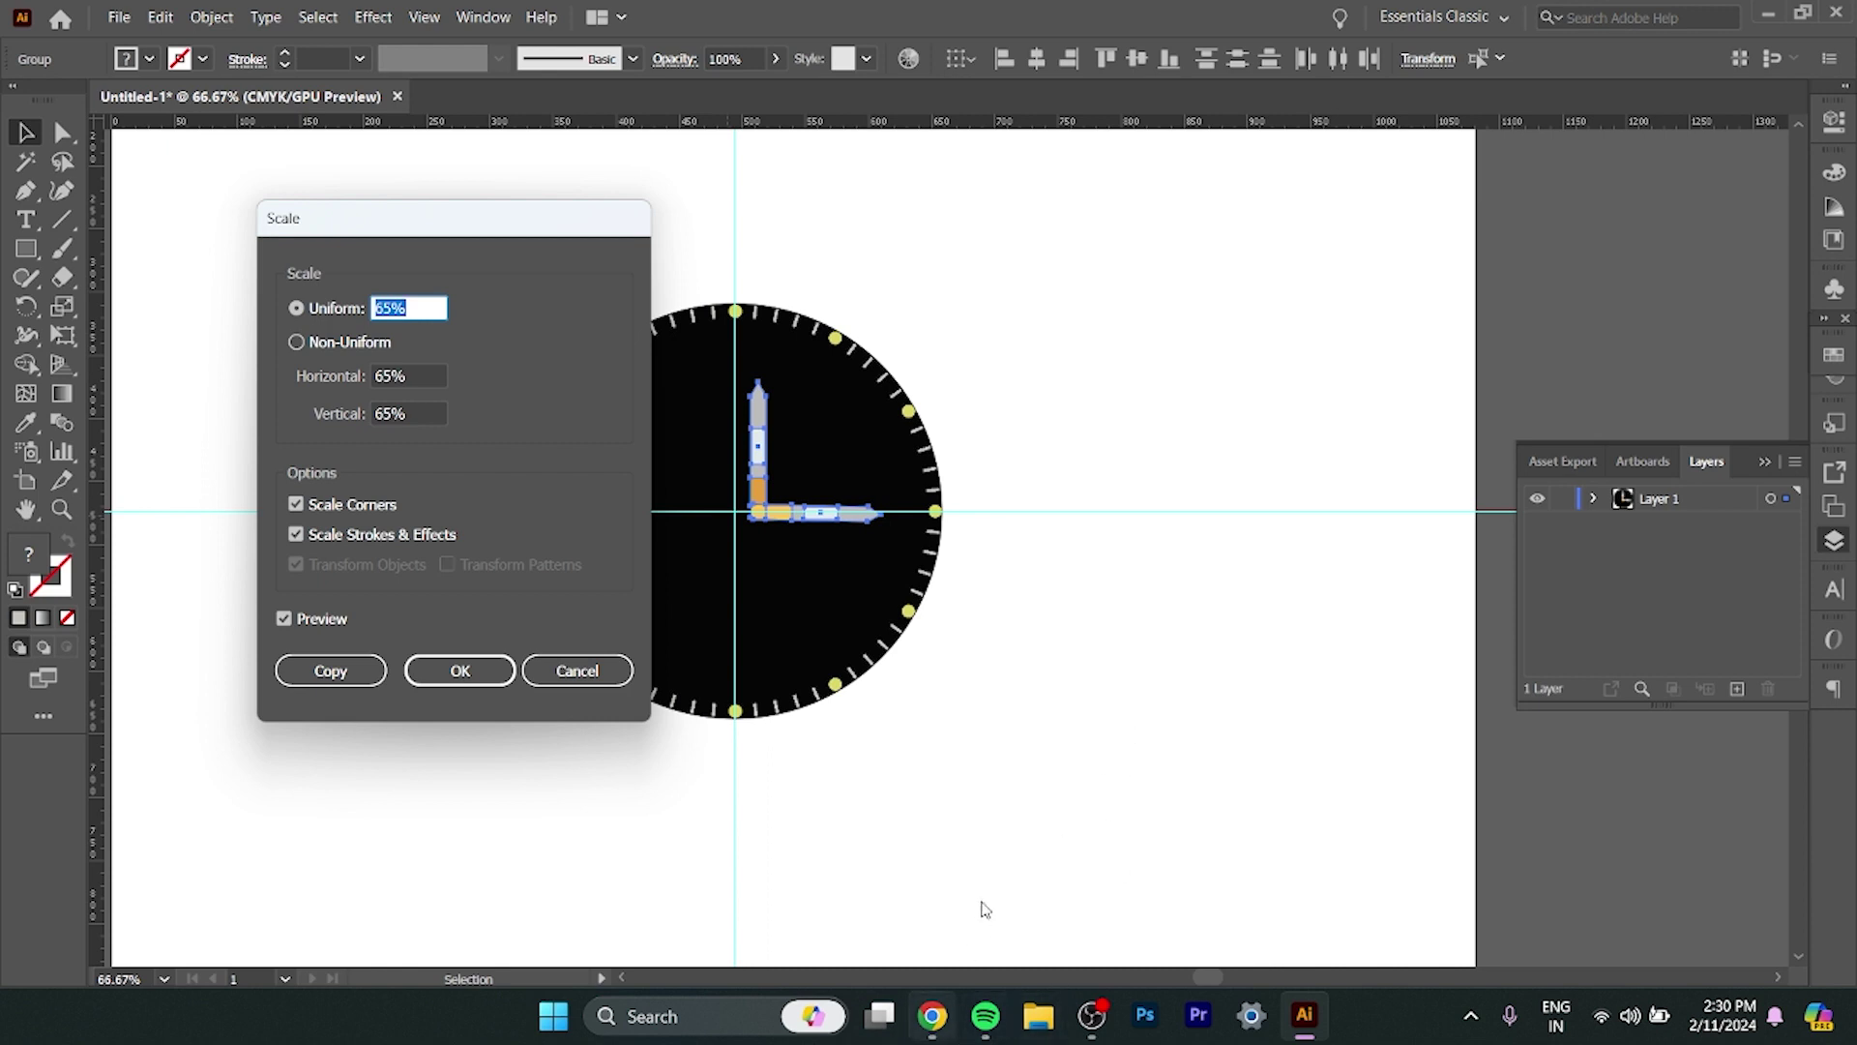
{"action": "left_click", "coordinate": [461, 671]}
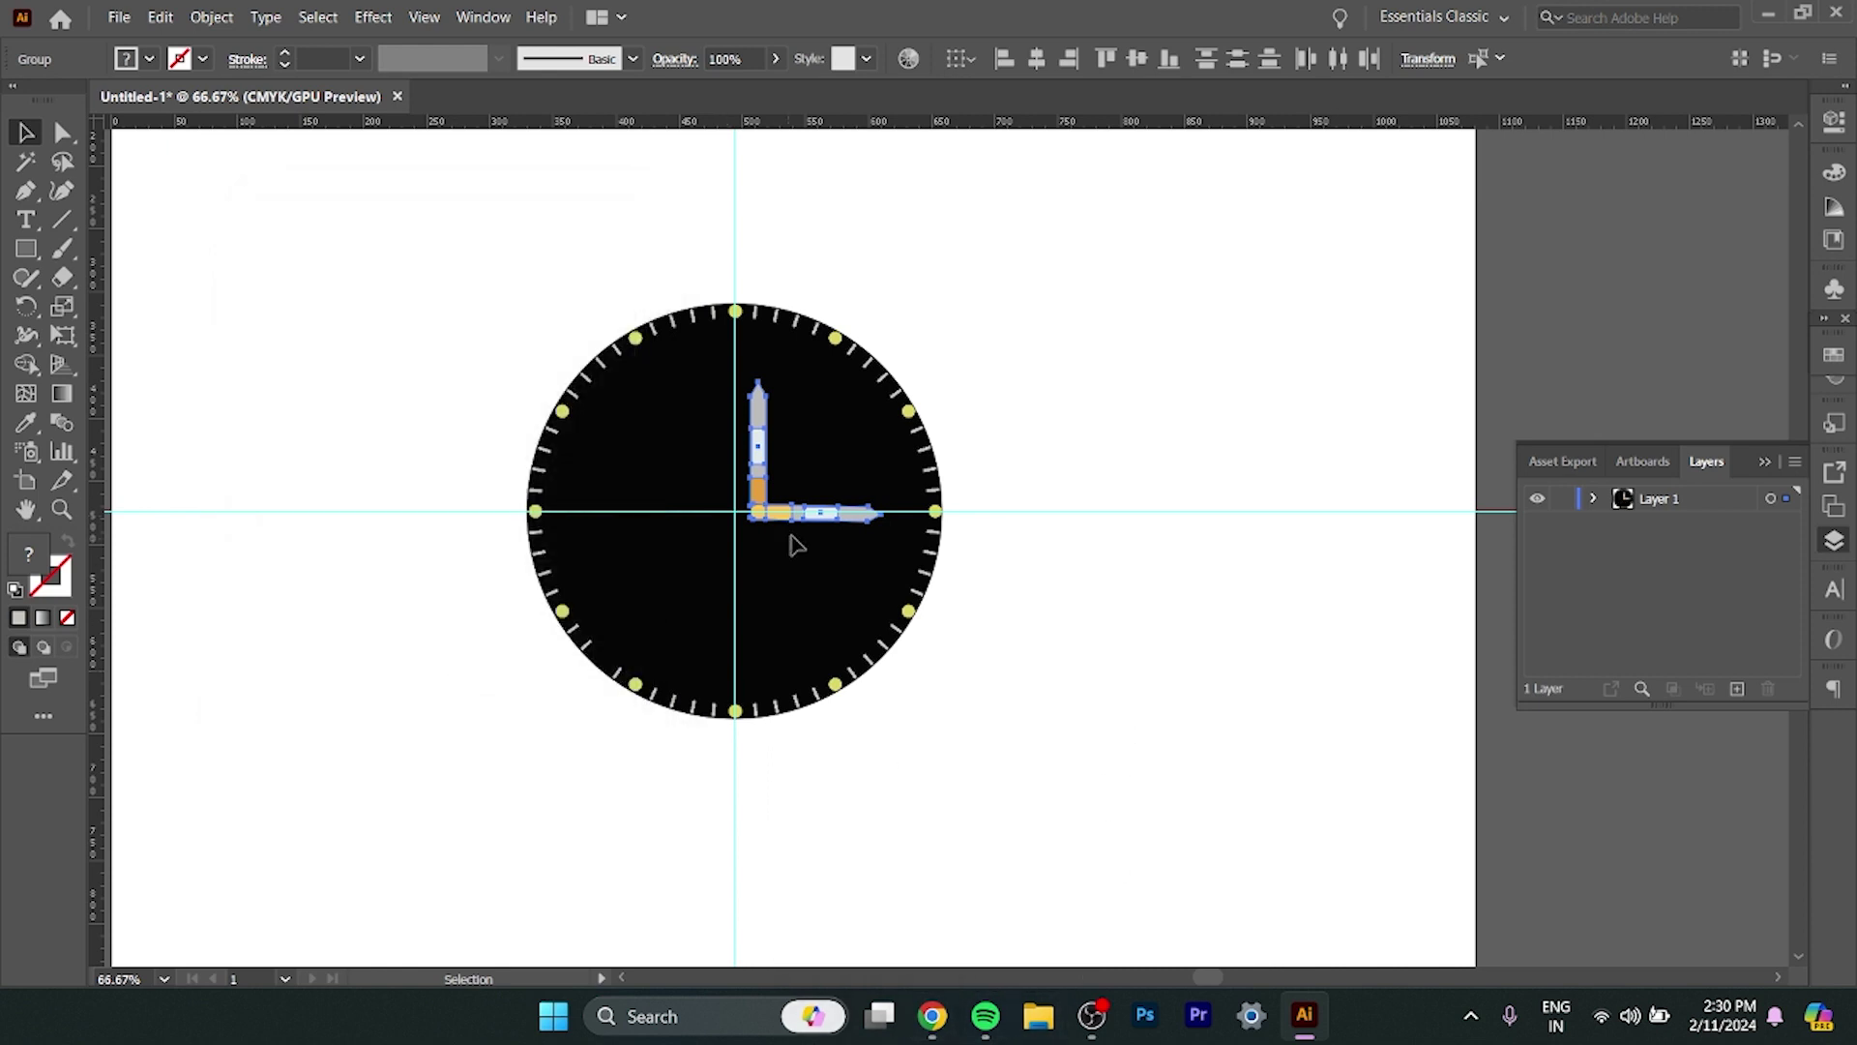
{"action": "left_click_drag", "start_coordinate": [763, 506], "coordinate": [739, 506]}
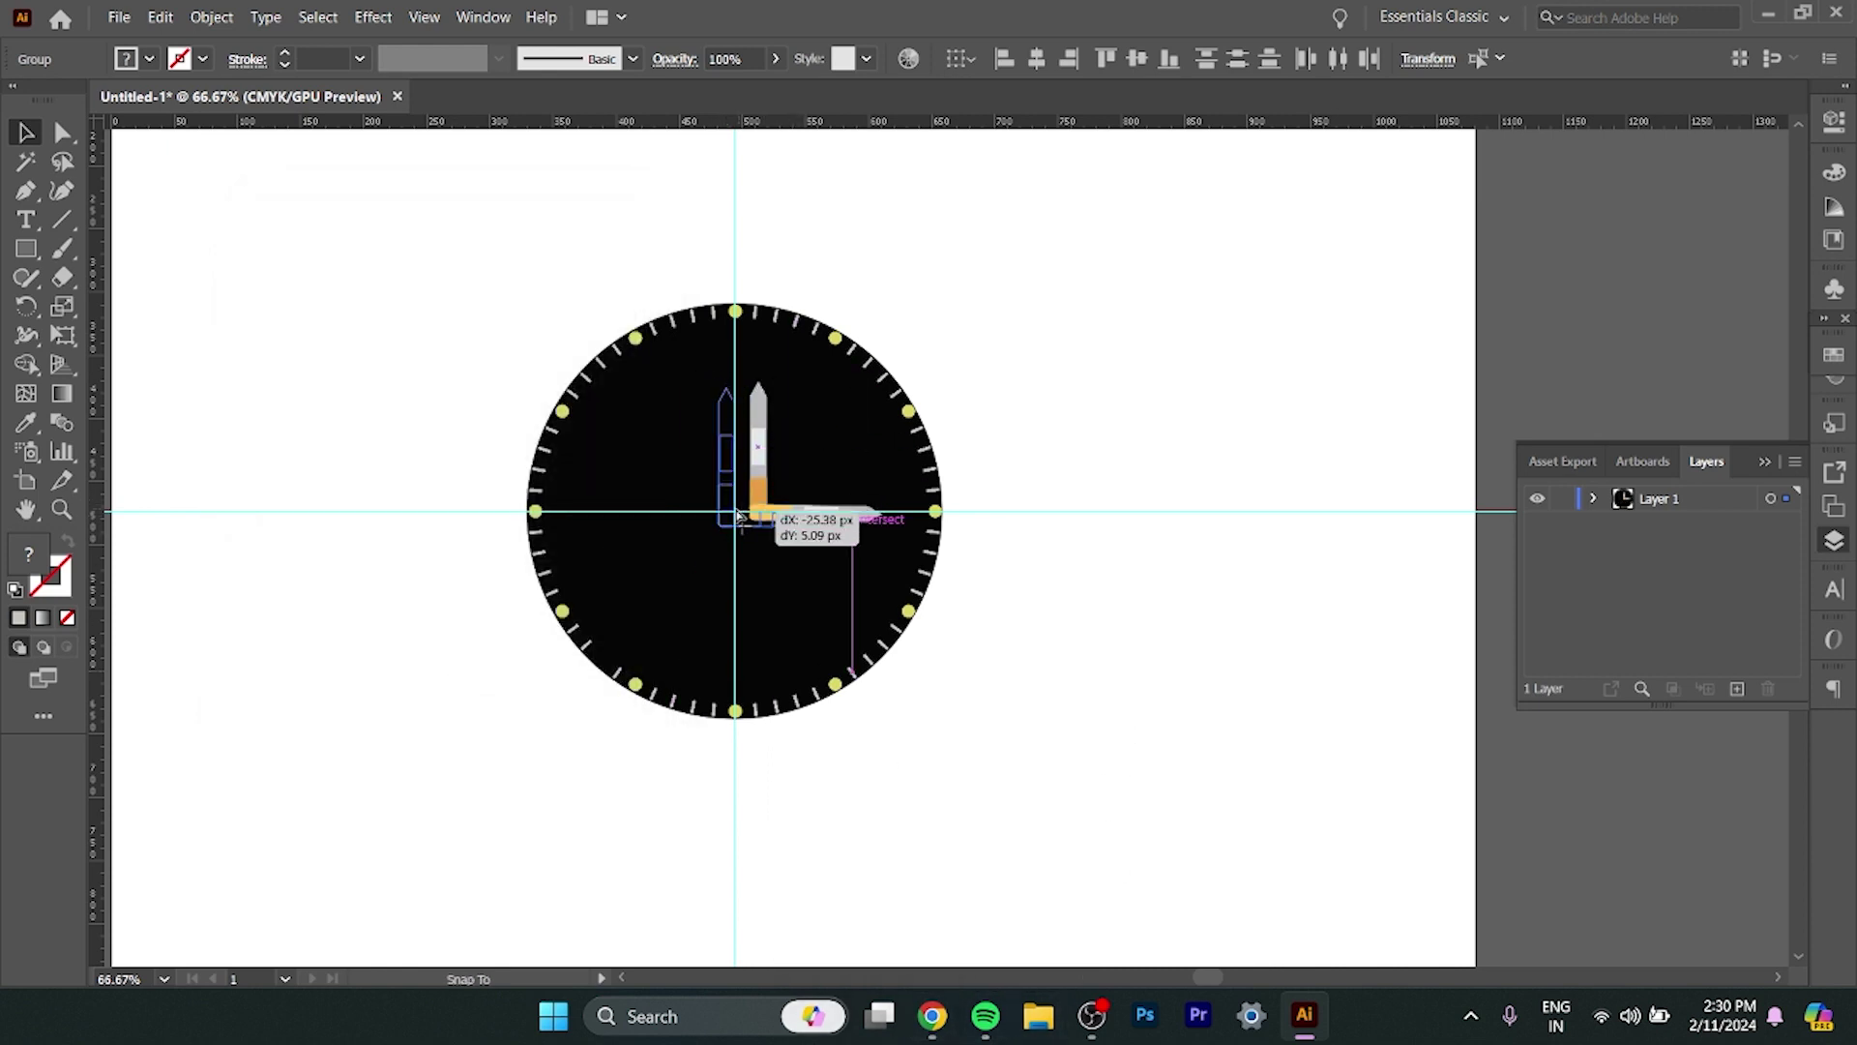
{"action": "left_click", "coordinate": [1011, 400]}
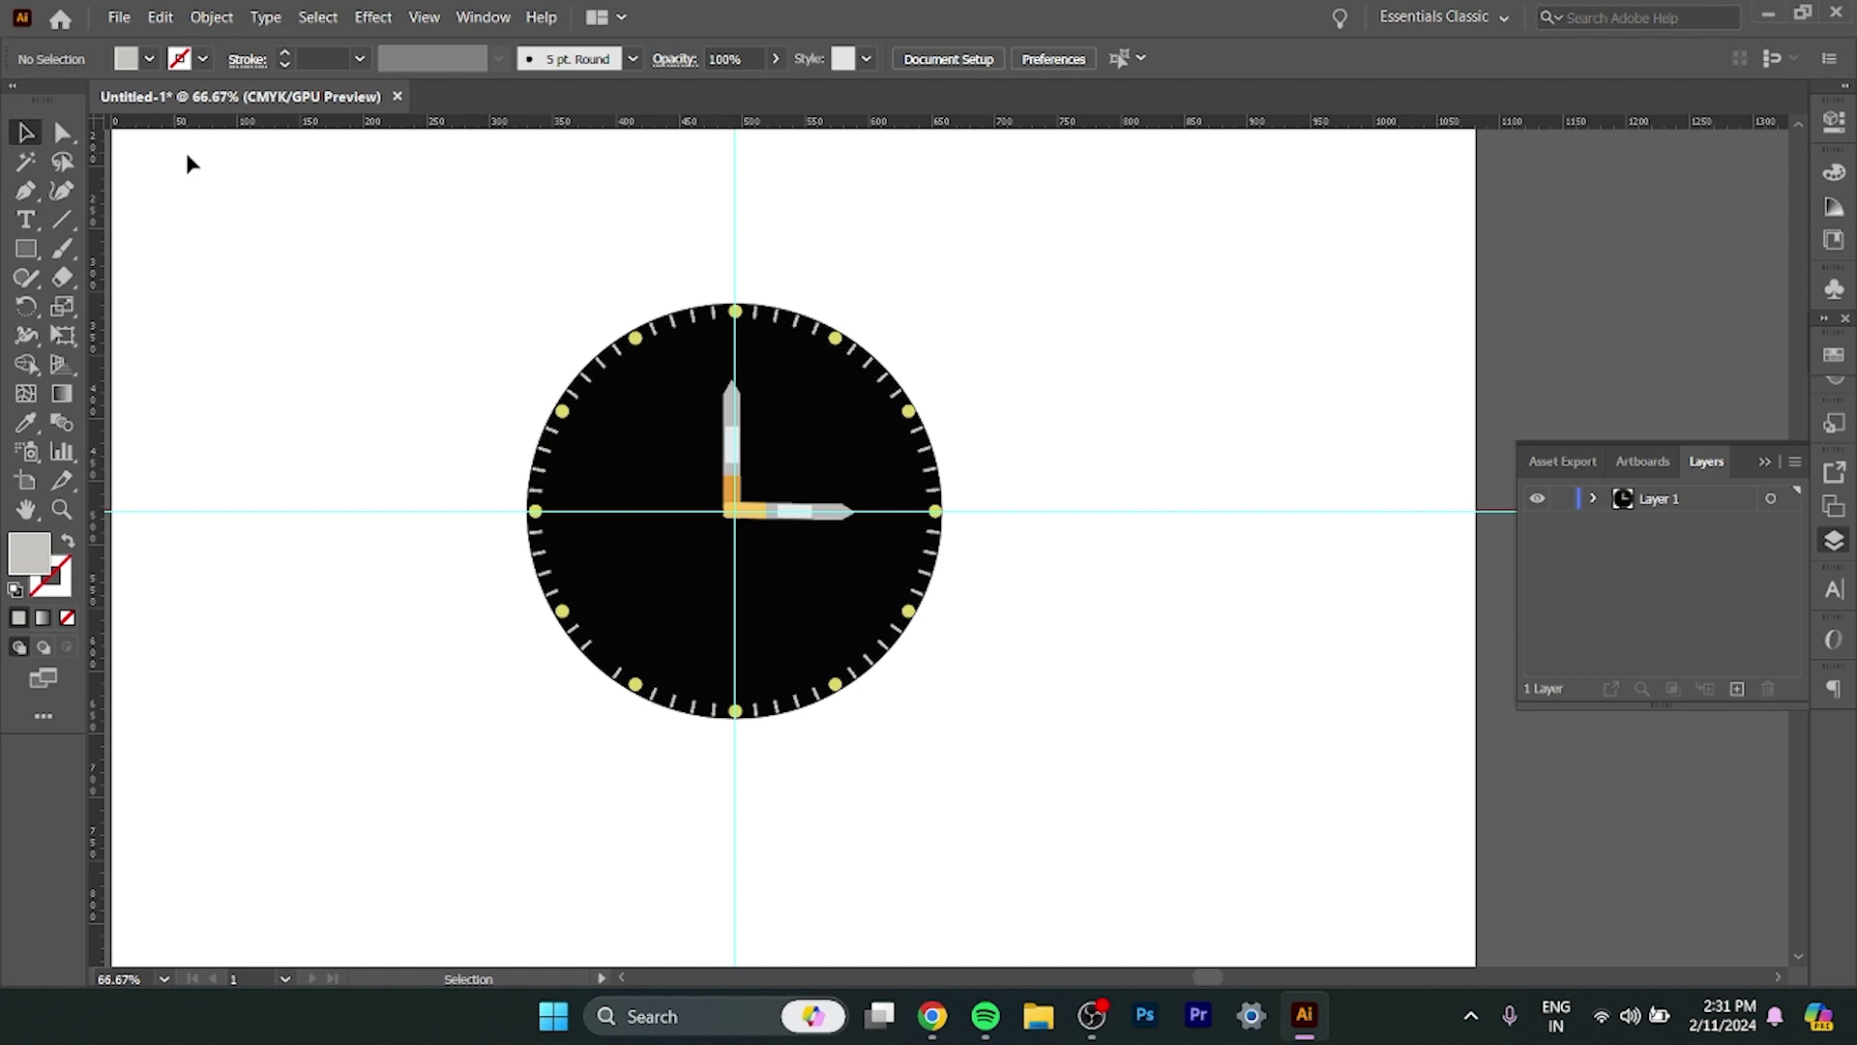
Hide the cyan guides and pan the view so the clock face sits further right.
{"action": "key", "text": "ctrl"}
{"action": "key", "text": "ctrl+r"}
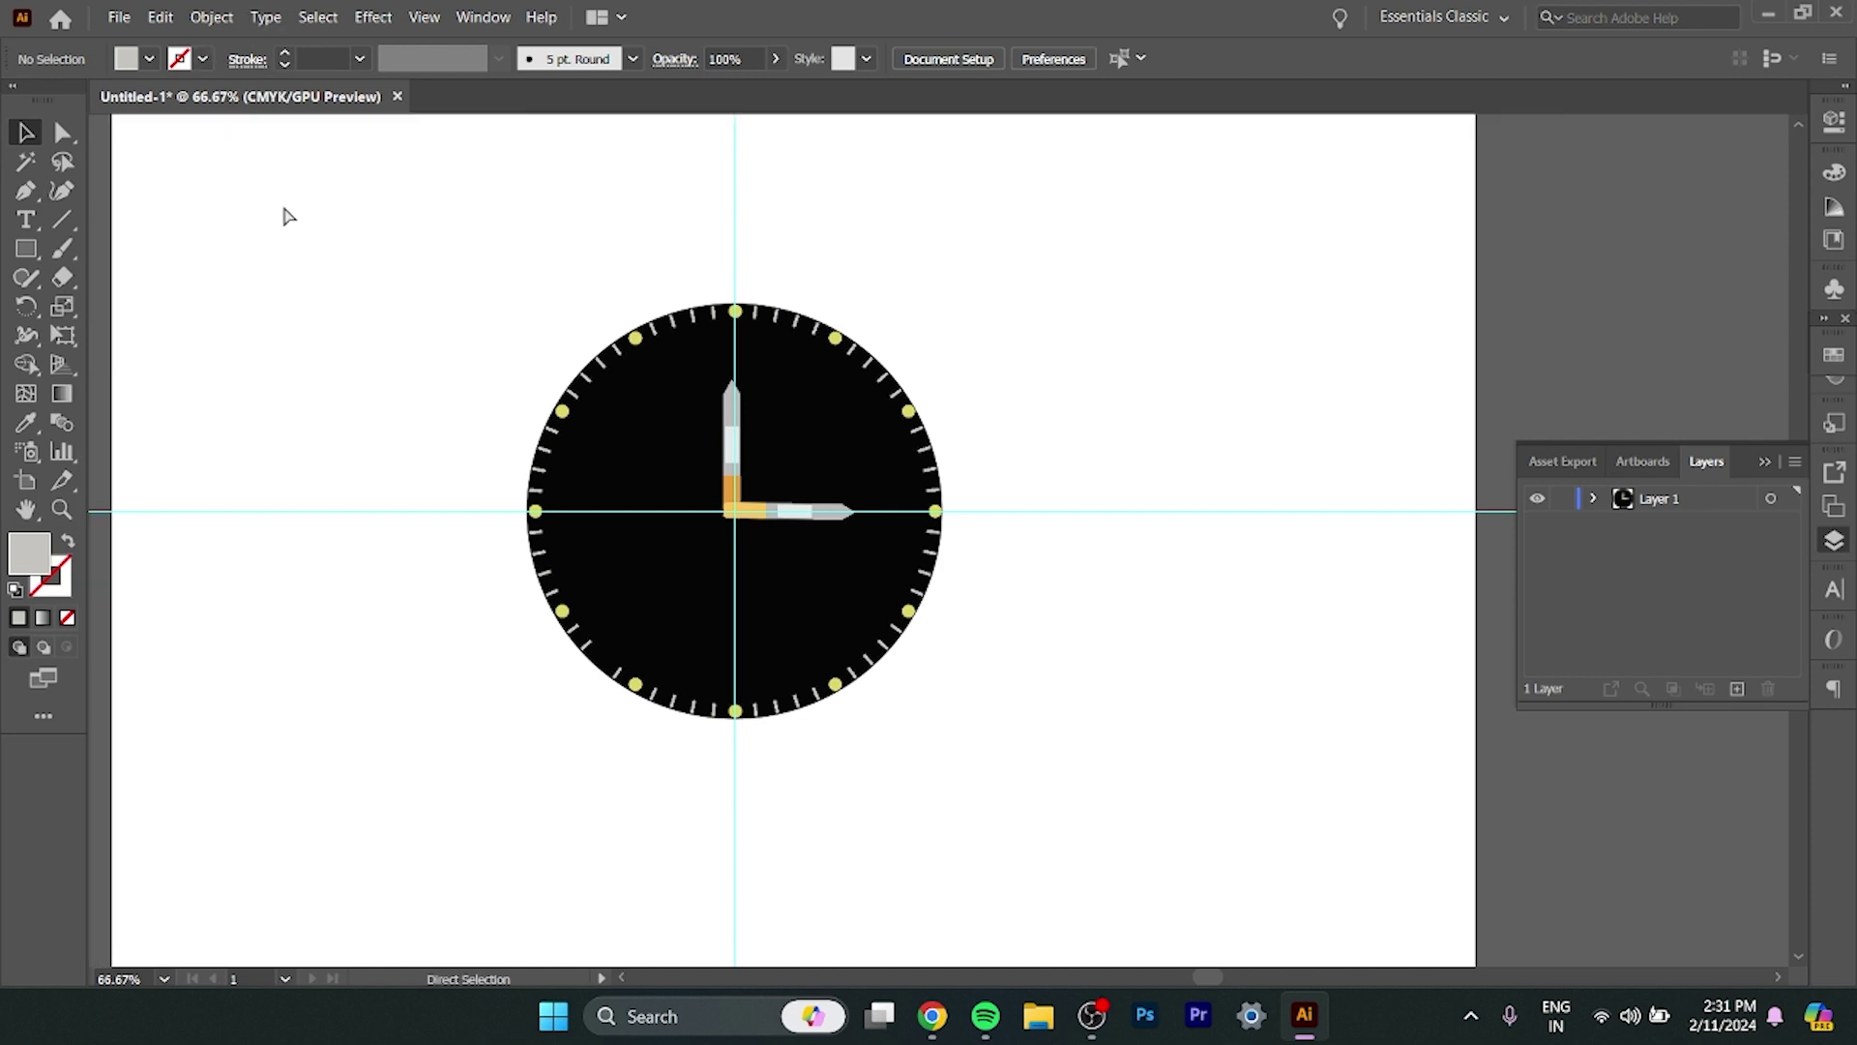
{"action": "key", "text": "ctrl+r"}
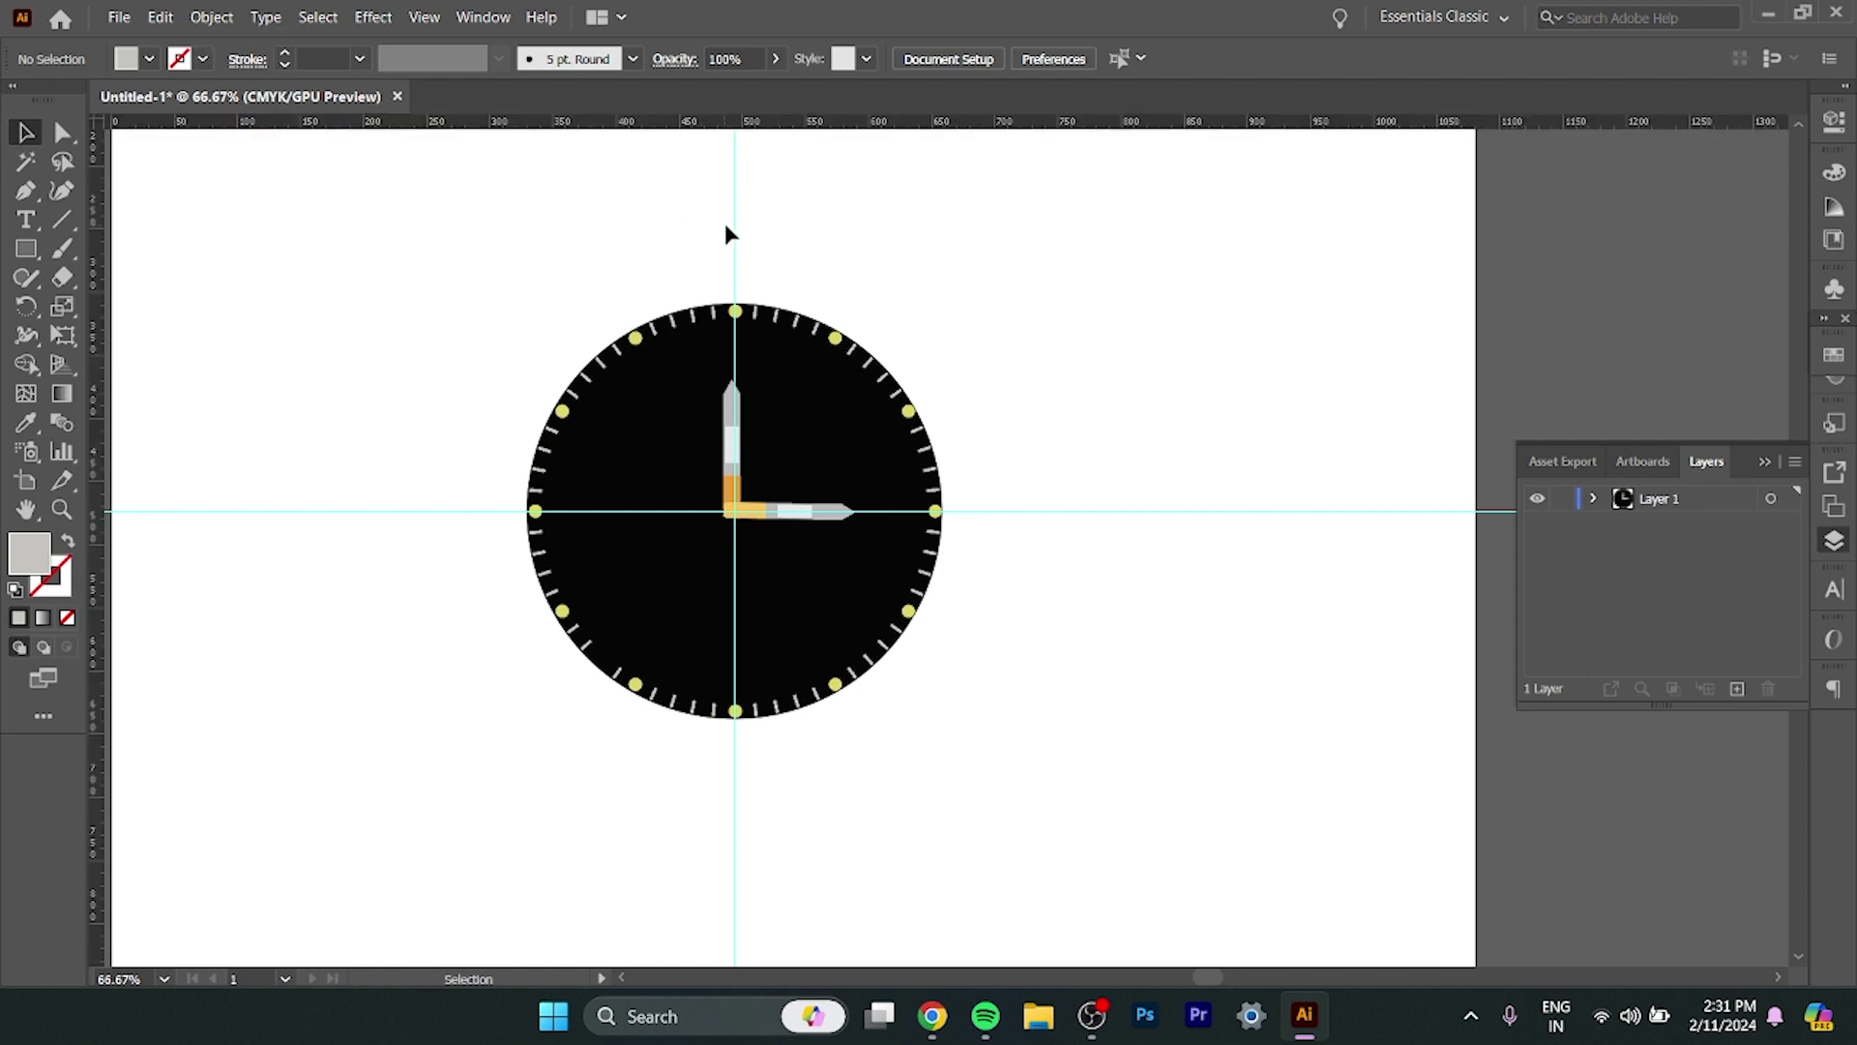
{"action": "right_click", "coordinate": [734, 234]}
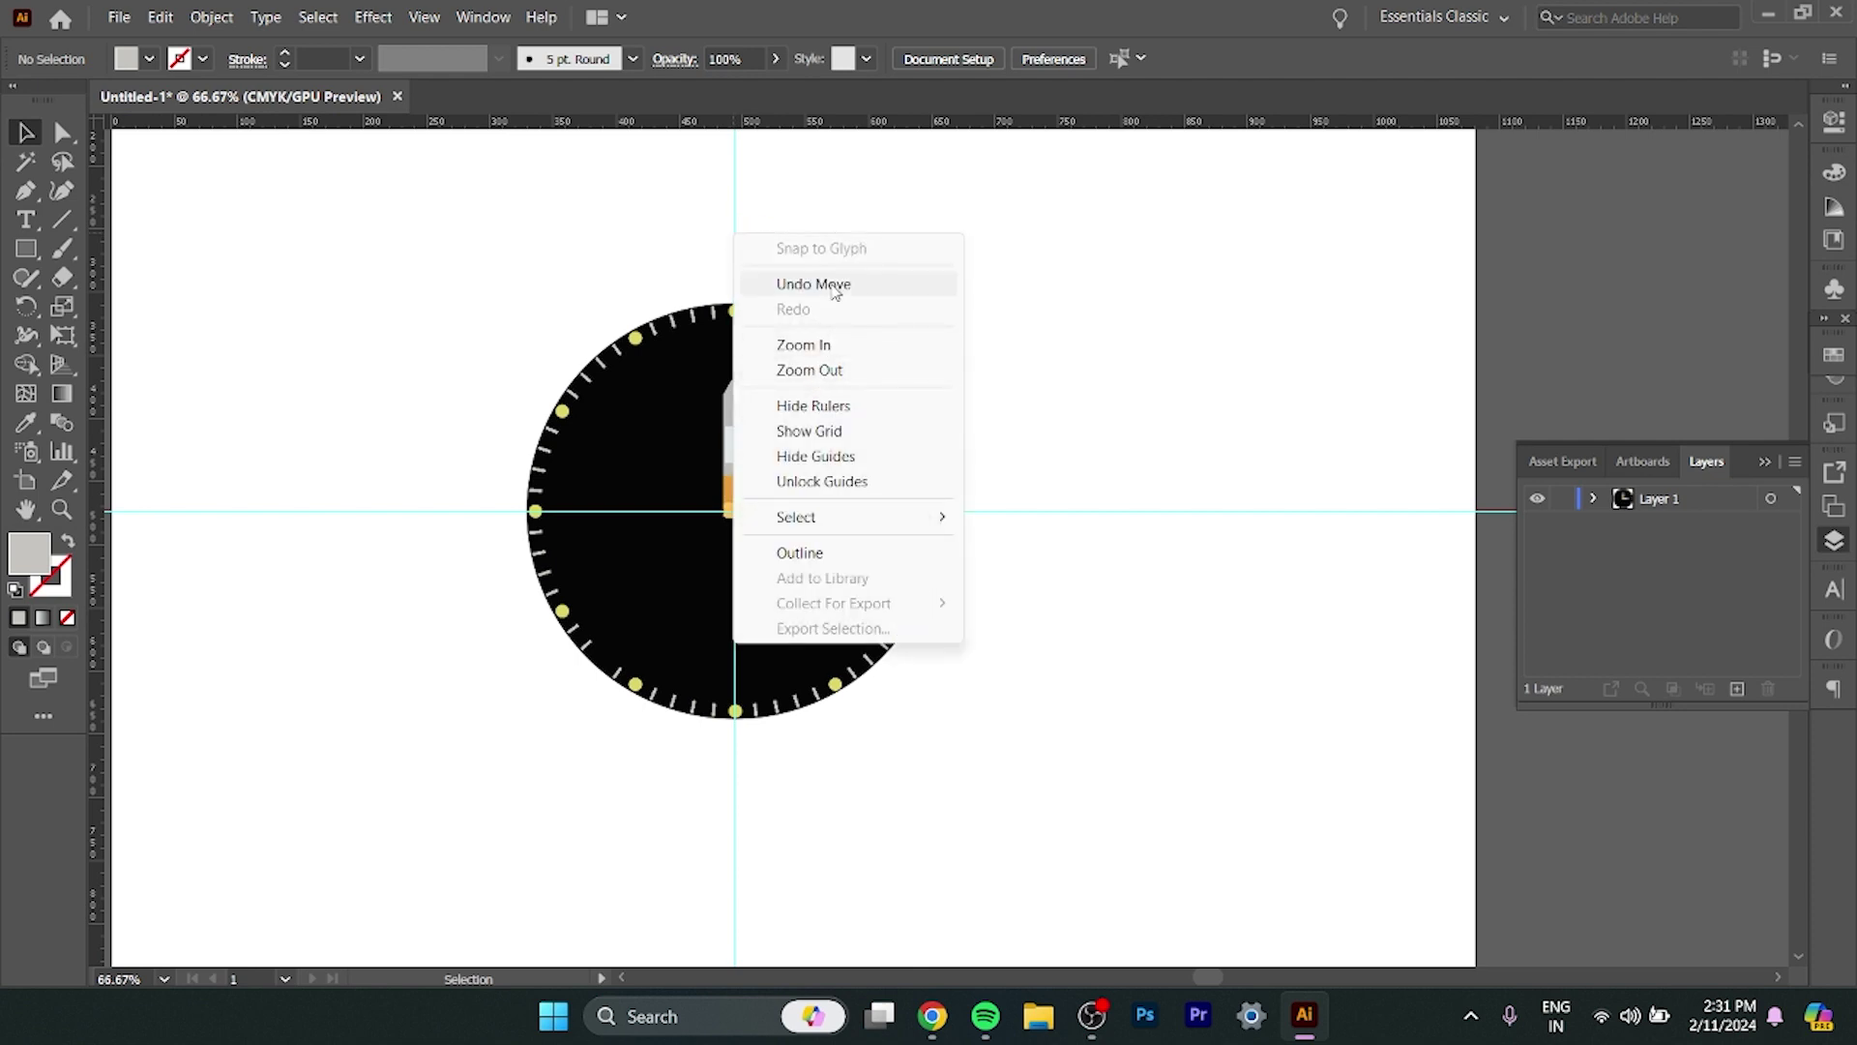
{"action": "left_click", "coordinate": [819, 462]}
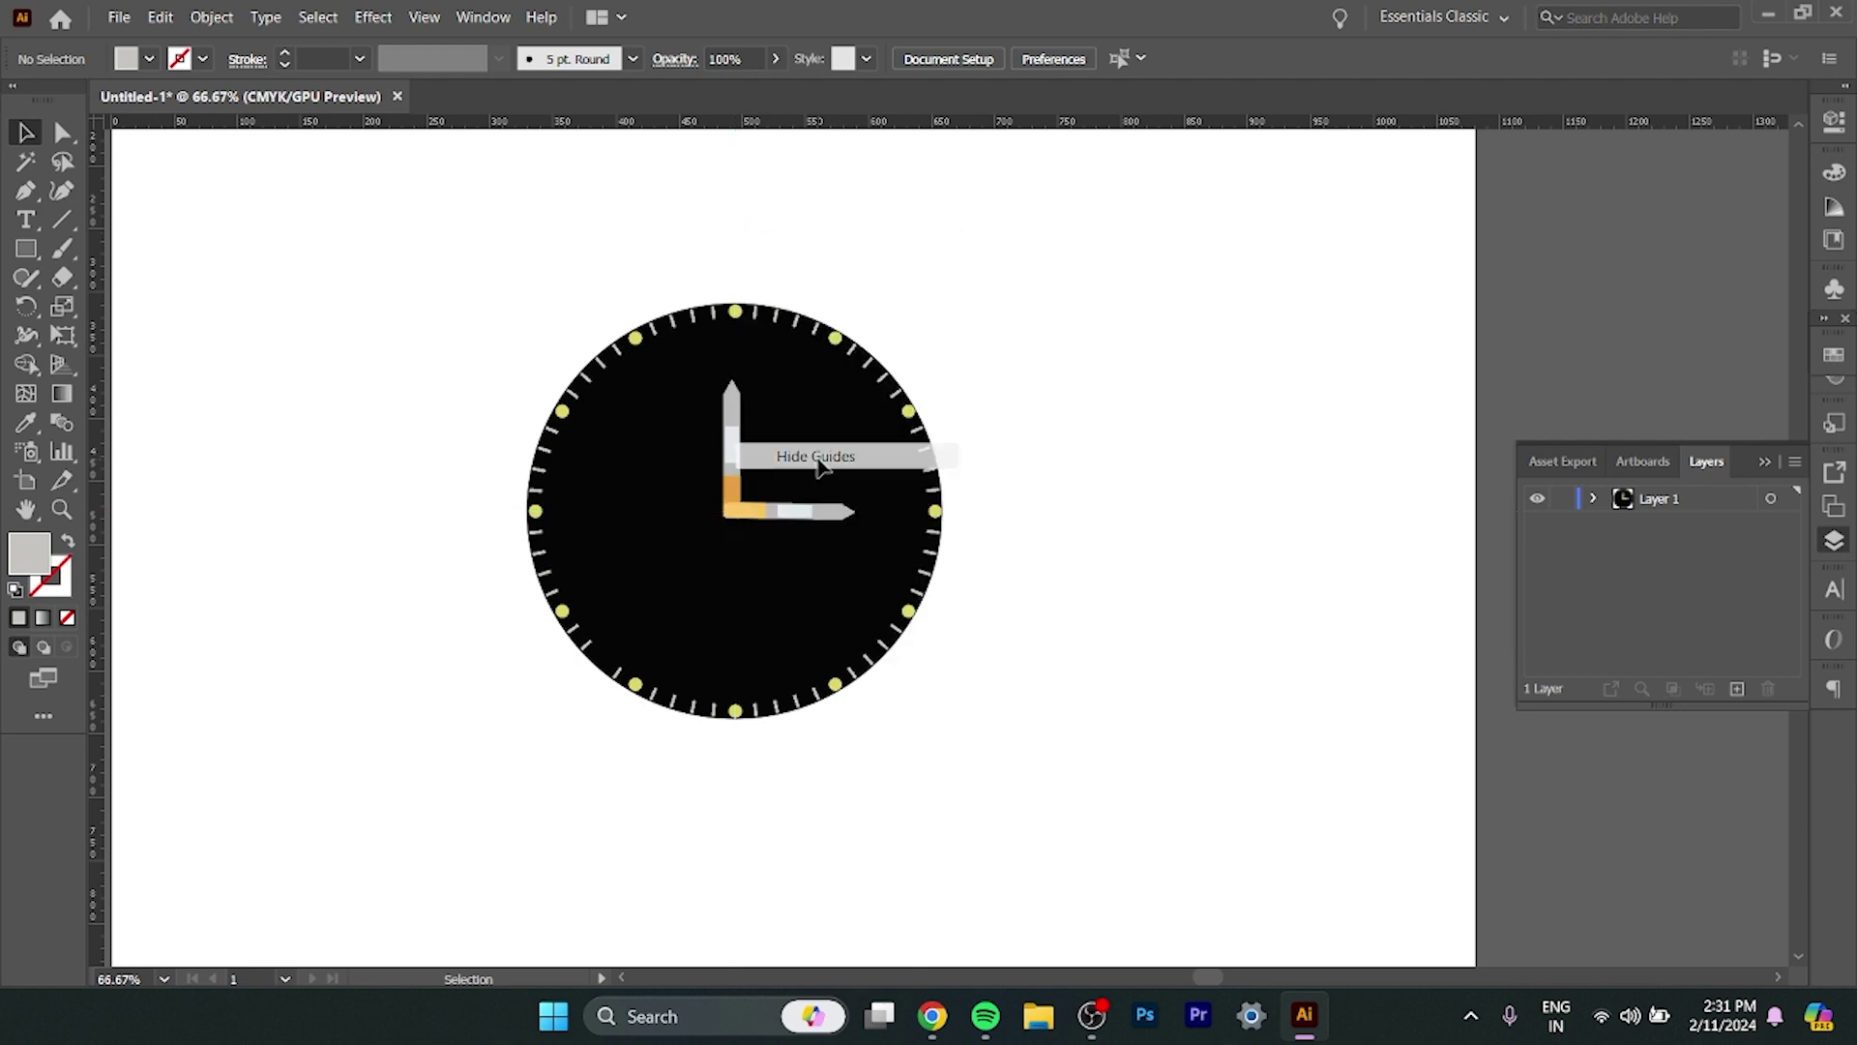
{"action": "key", "text": "space"}
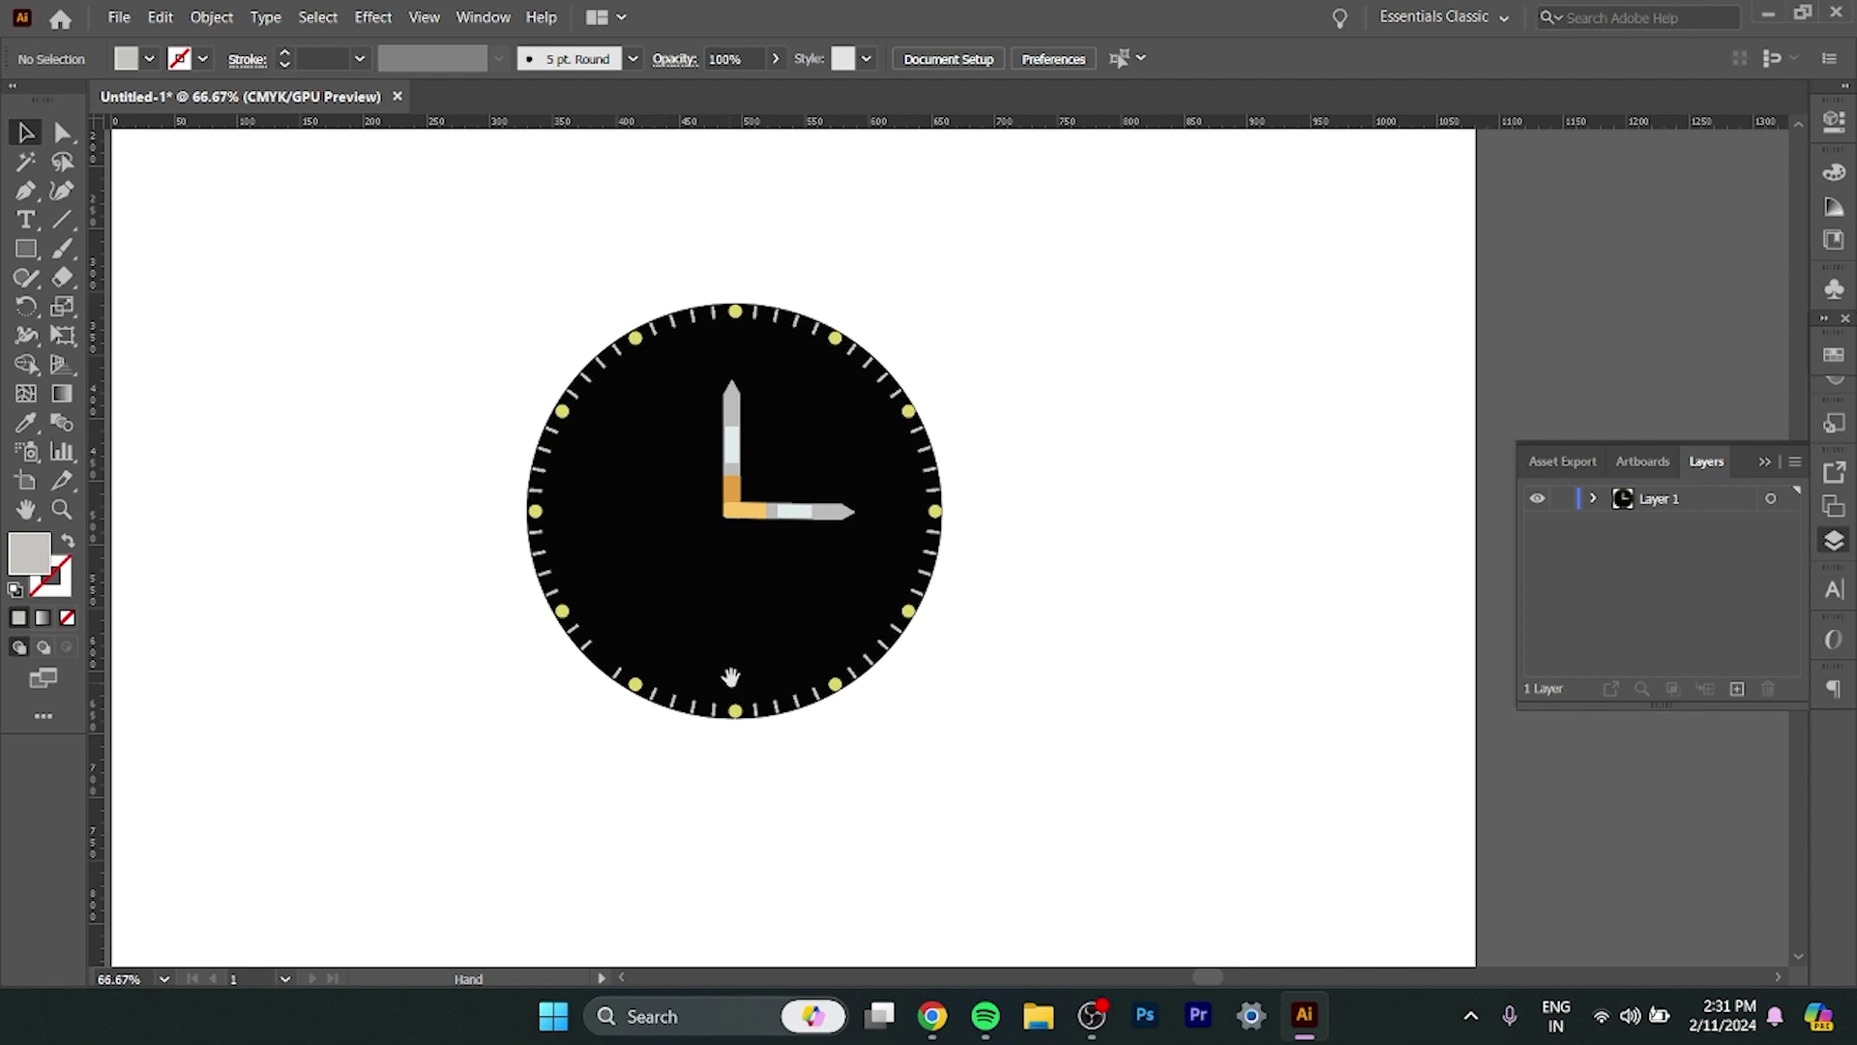
{"action": "left_click_drag", "start_coordinate": [730, 678], "coordinate": [842, 634]}
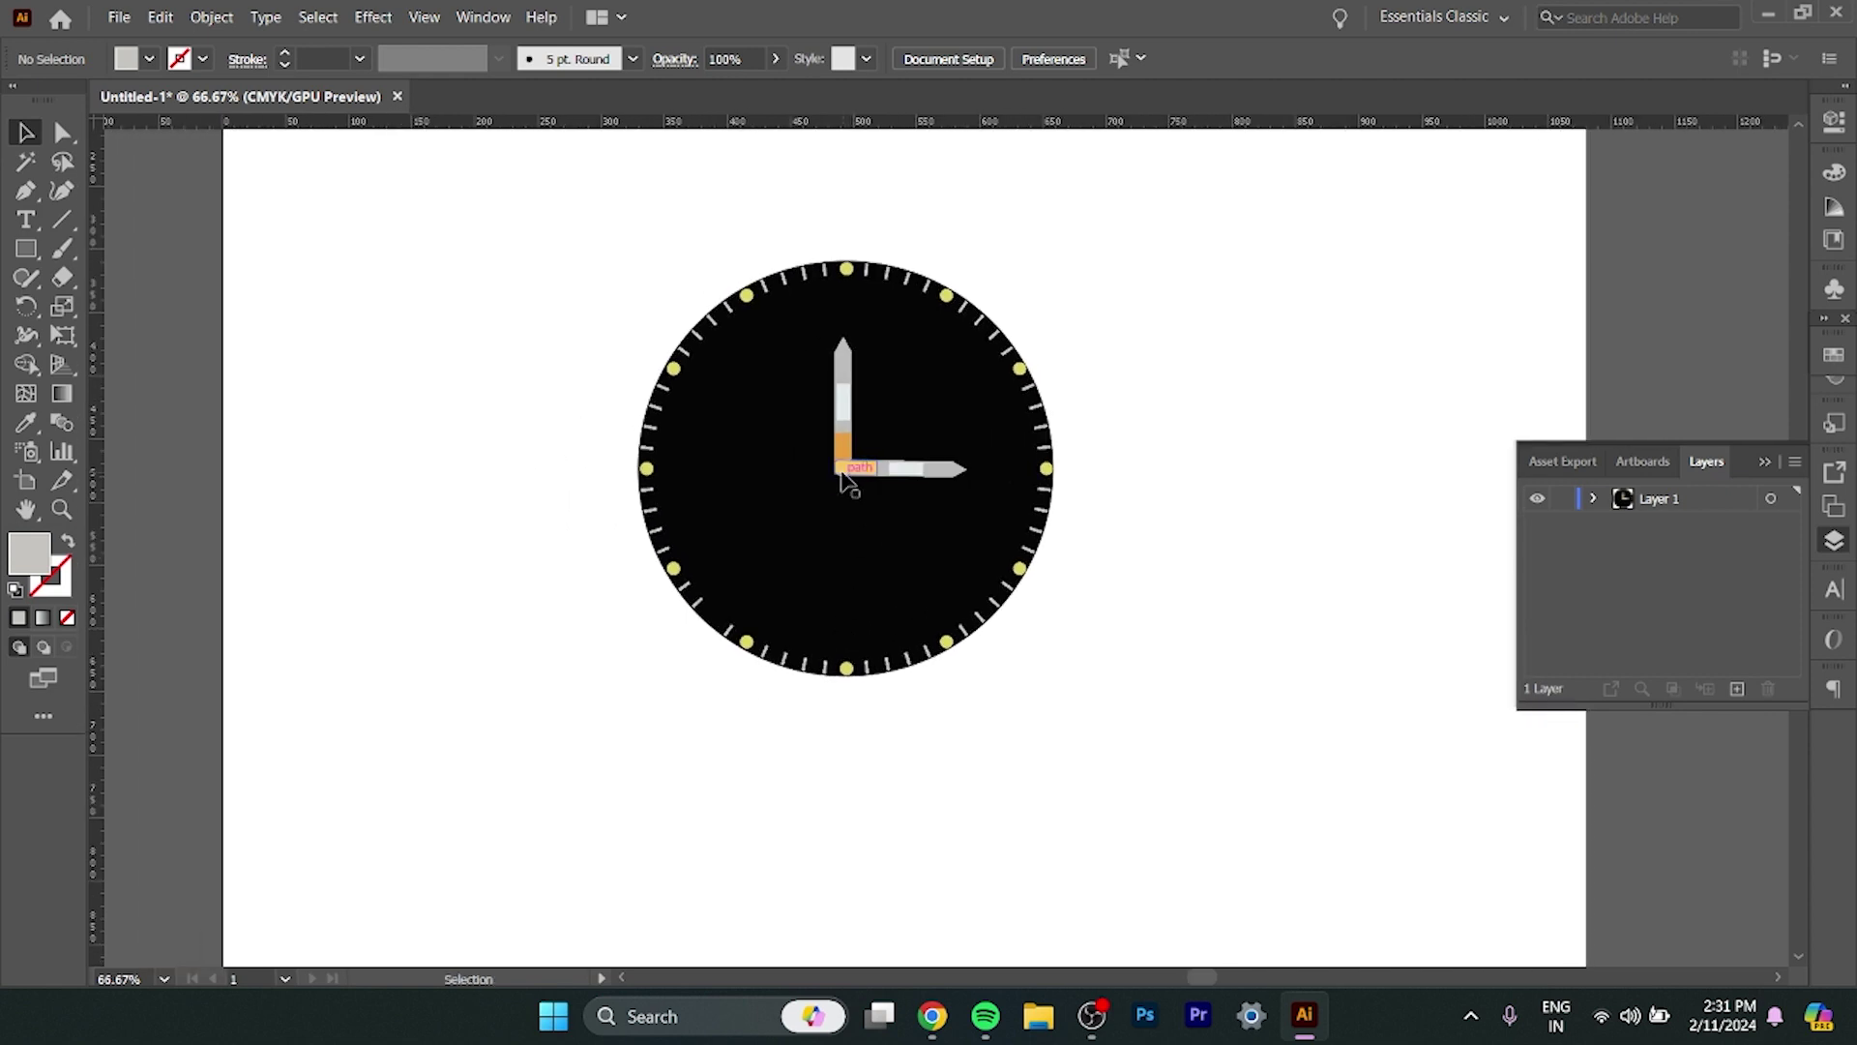
{"action": "scroll", "coordinate": [842, 474], "scroll_direction": "up", "scroll_amount": 3}
{"action": "scroll", "coordinate": [850, 479], "scroll_direction": "up", "scroll_amount": 5}
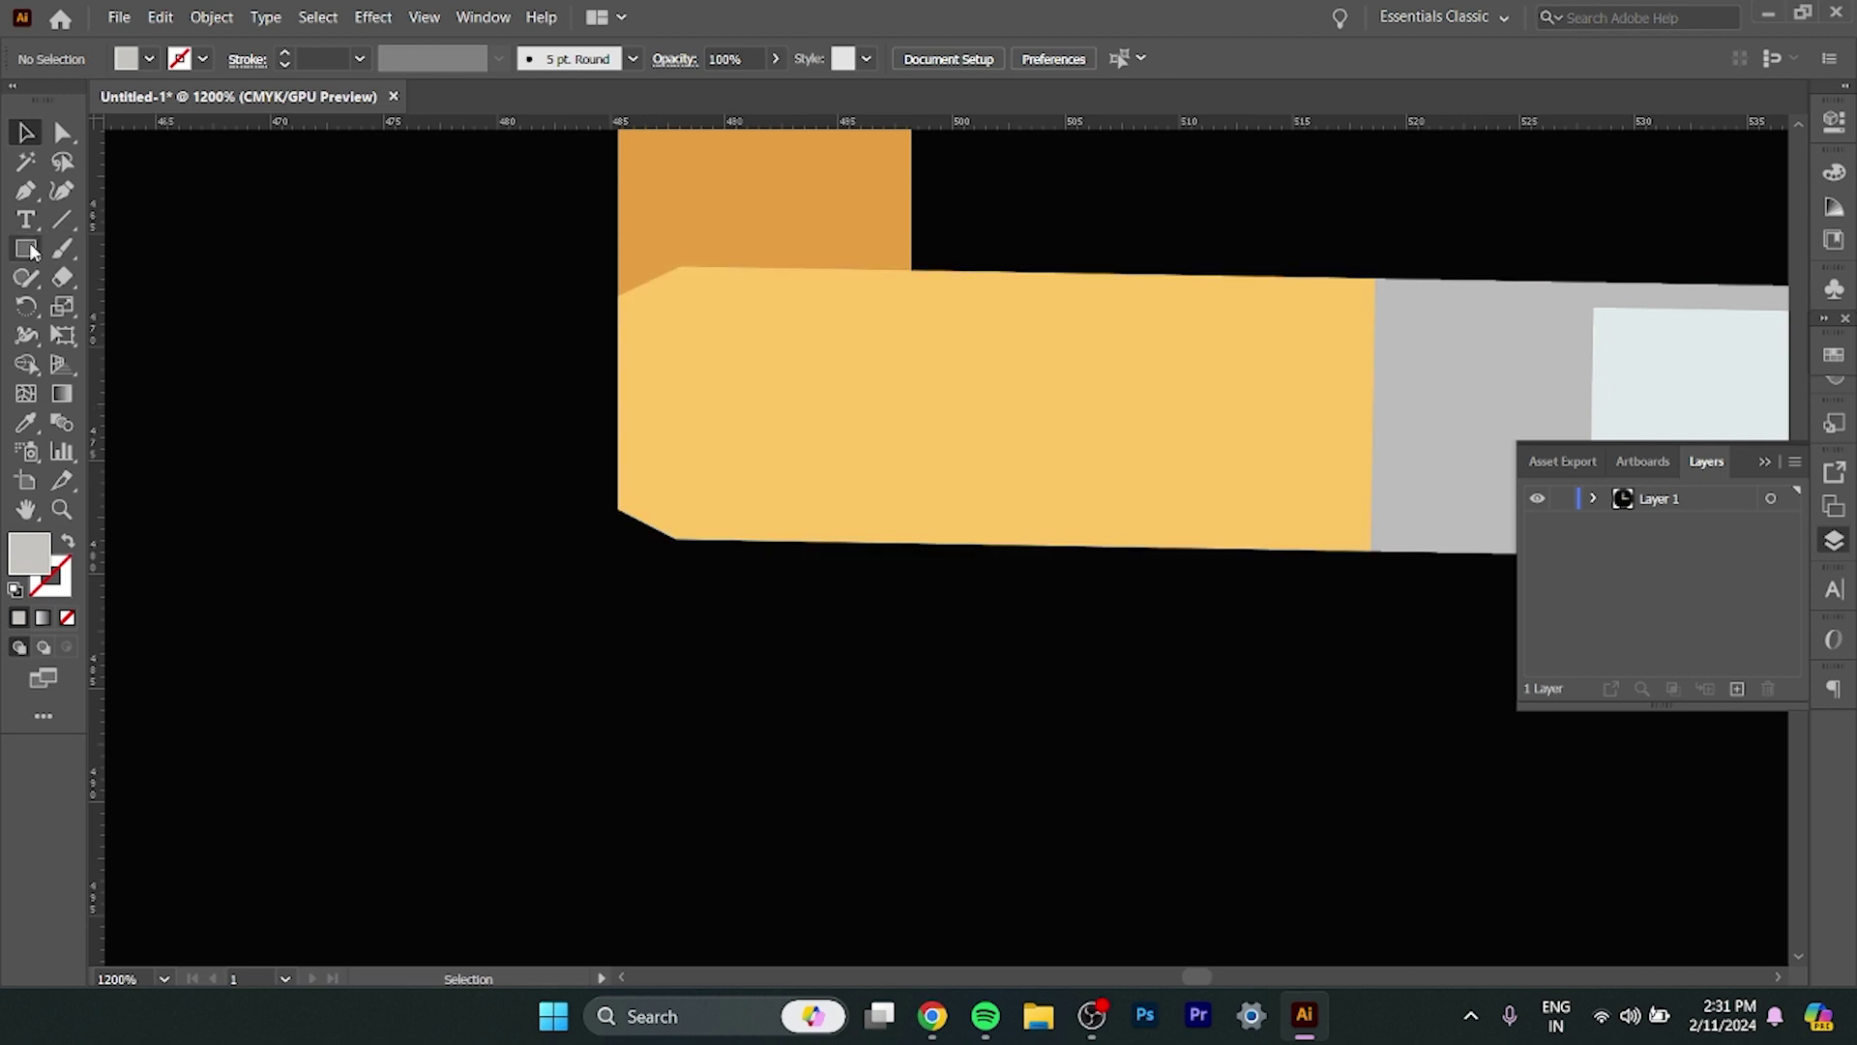
Draw a circle at the hands' joint and snap it to the yellow bar's edge.
{"action": "mouse_move", "coordinate": [26, 249]}
{"action": "left_mouse_down"}
{"action": "mouse_move", "coordinate": [89, 280]}
{"action": "mouse_move", "coordinate": [89, 306]}
{"action": "left_mouse_up"}
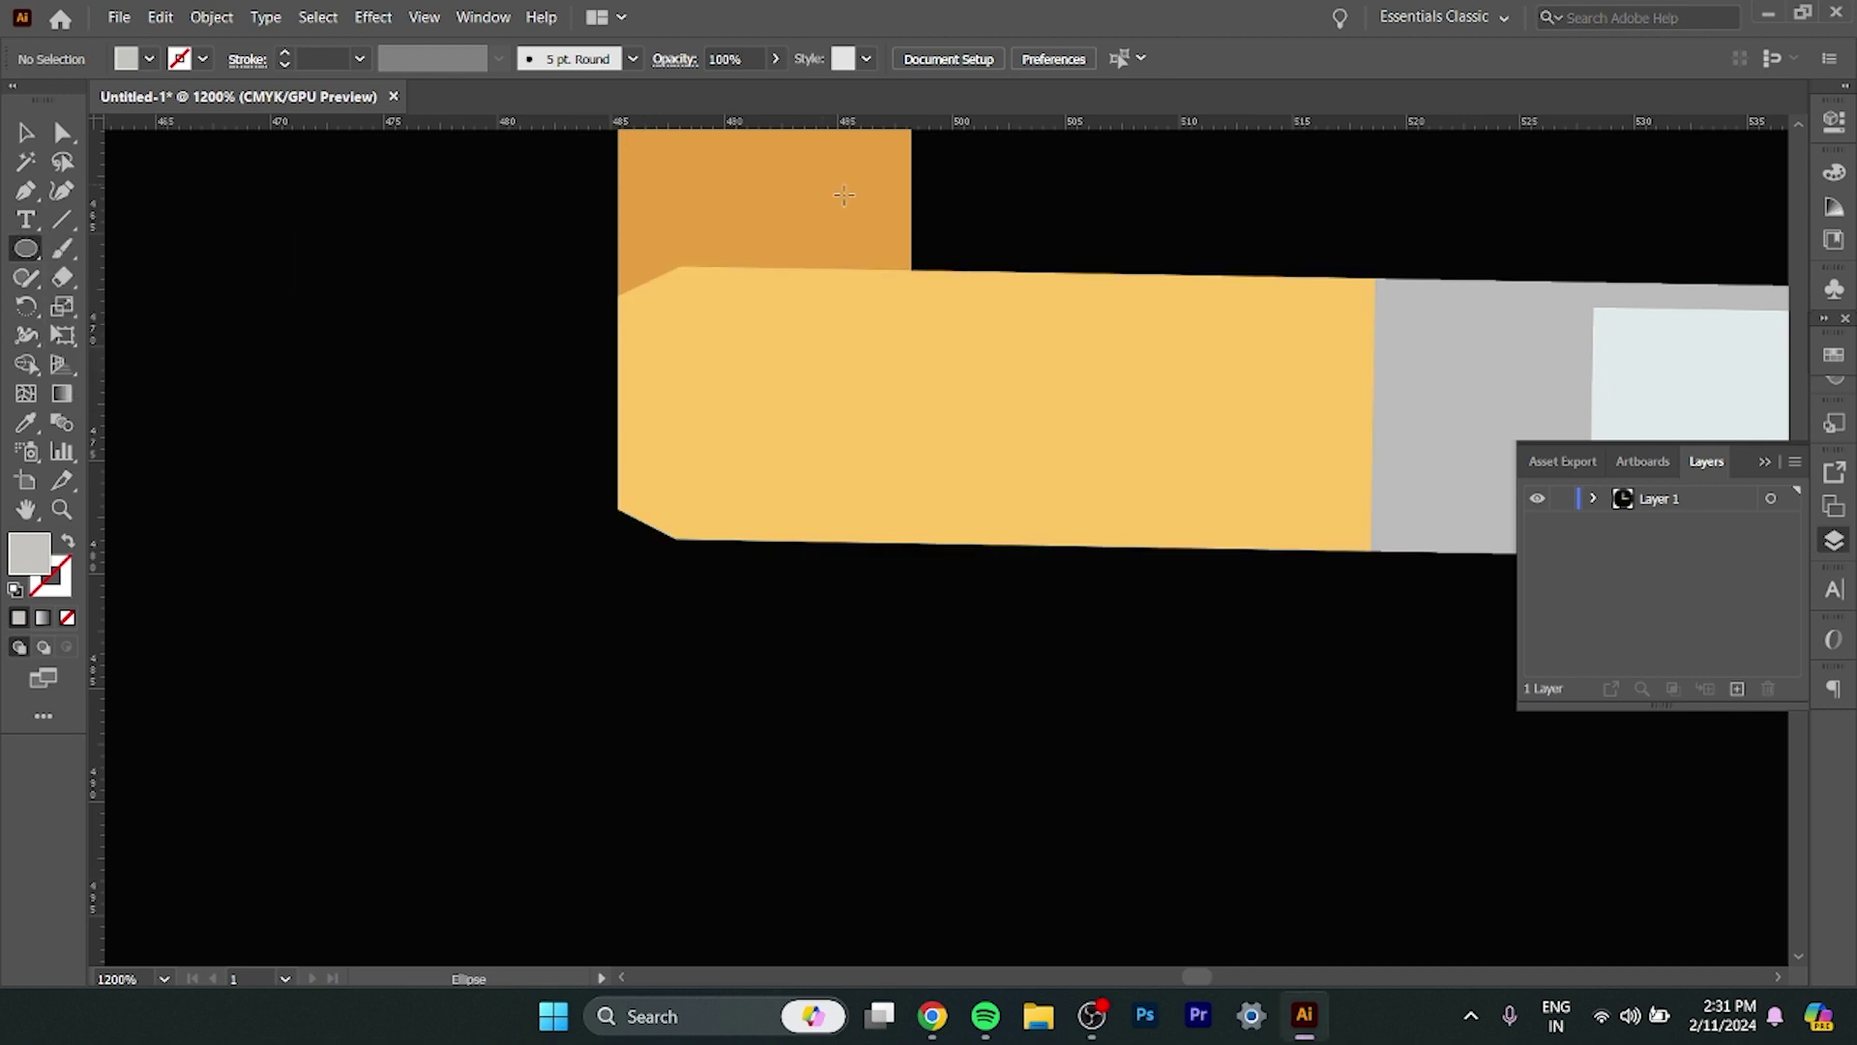
{"action": "left_click_drag", "start_coordinate": [658, 305], "coordinate": [731, 377]}
{"action": "key", "text": "ctrl+z"}
{"action": "left_click_drag", "start_coordinate": [662, 337], "coordinate": [765, 481]}
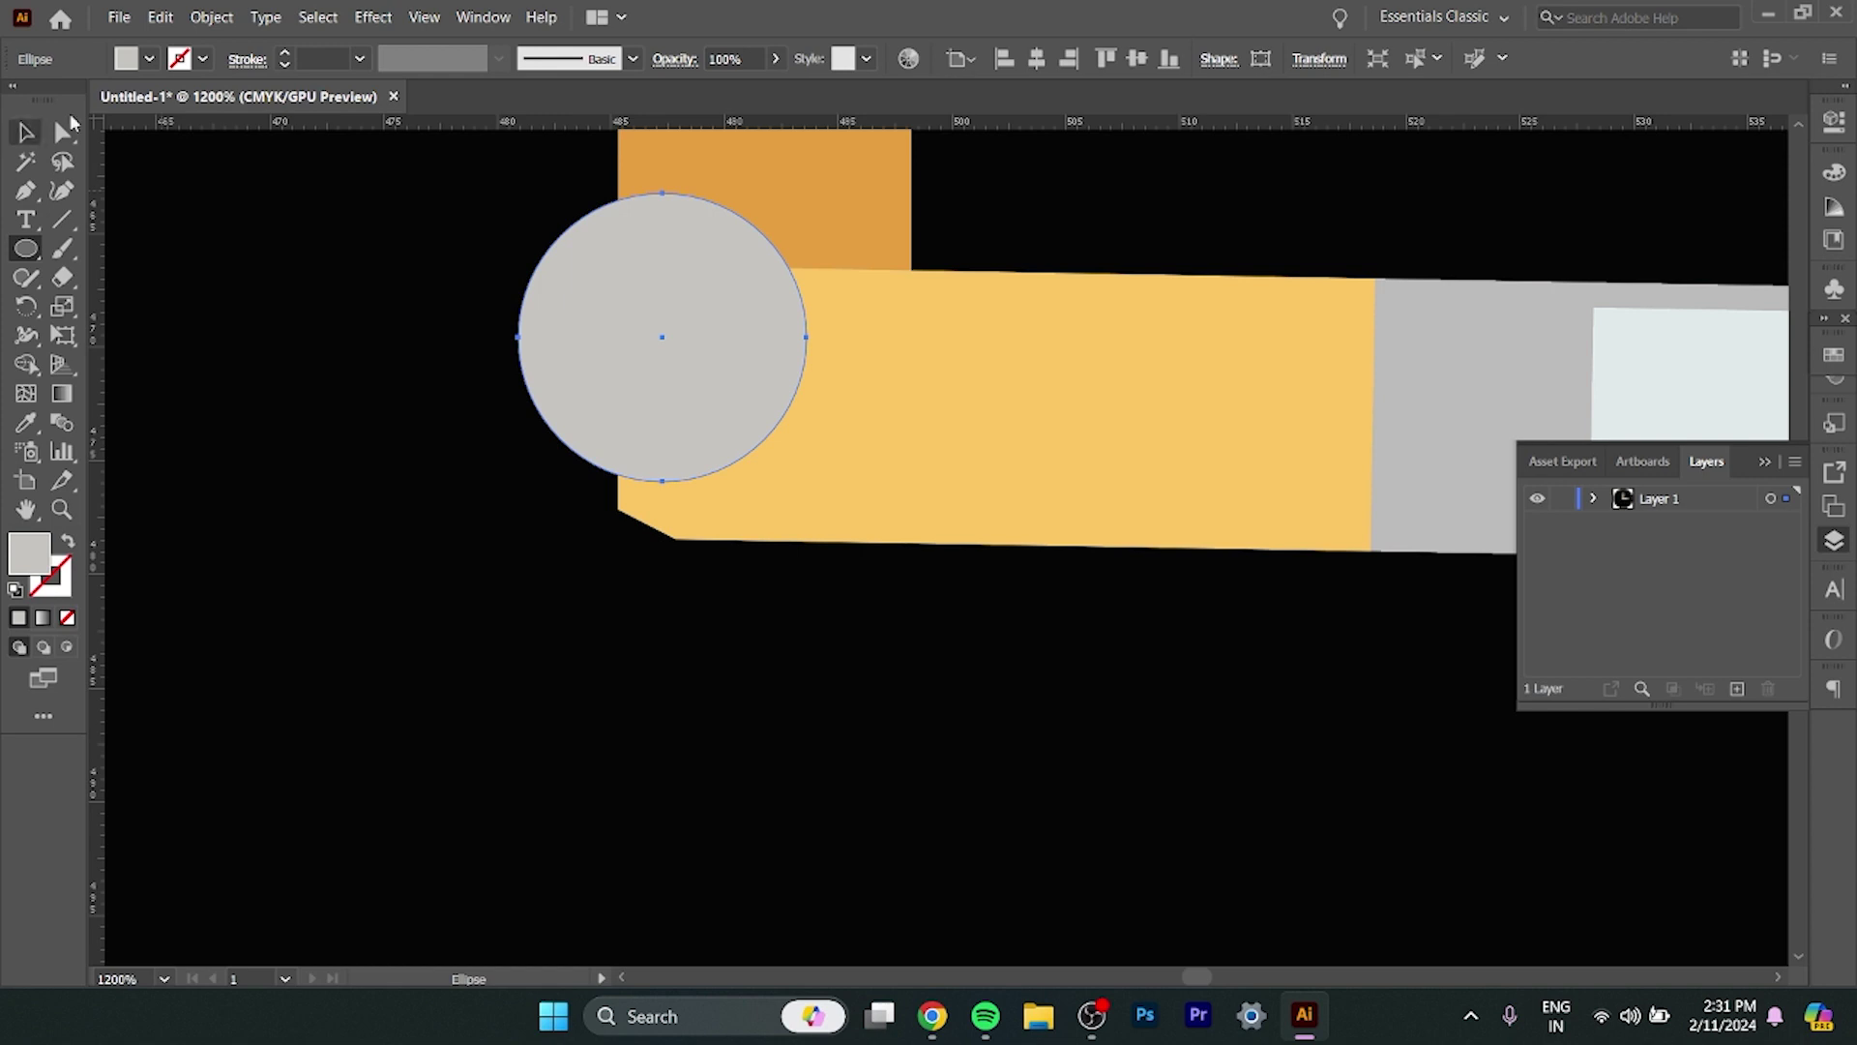
{"action": "left_click", "coordinate": [26, 132]}
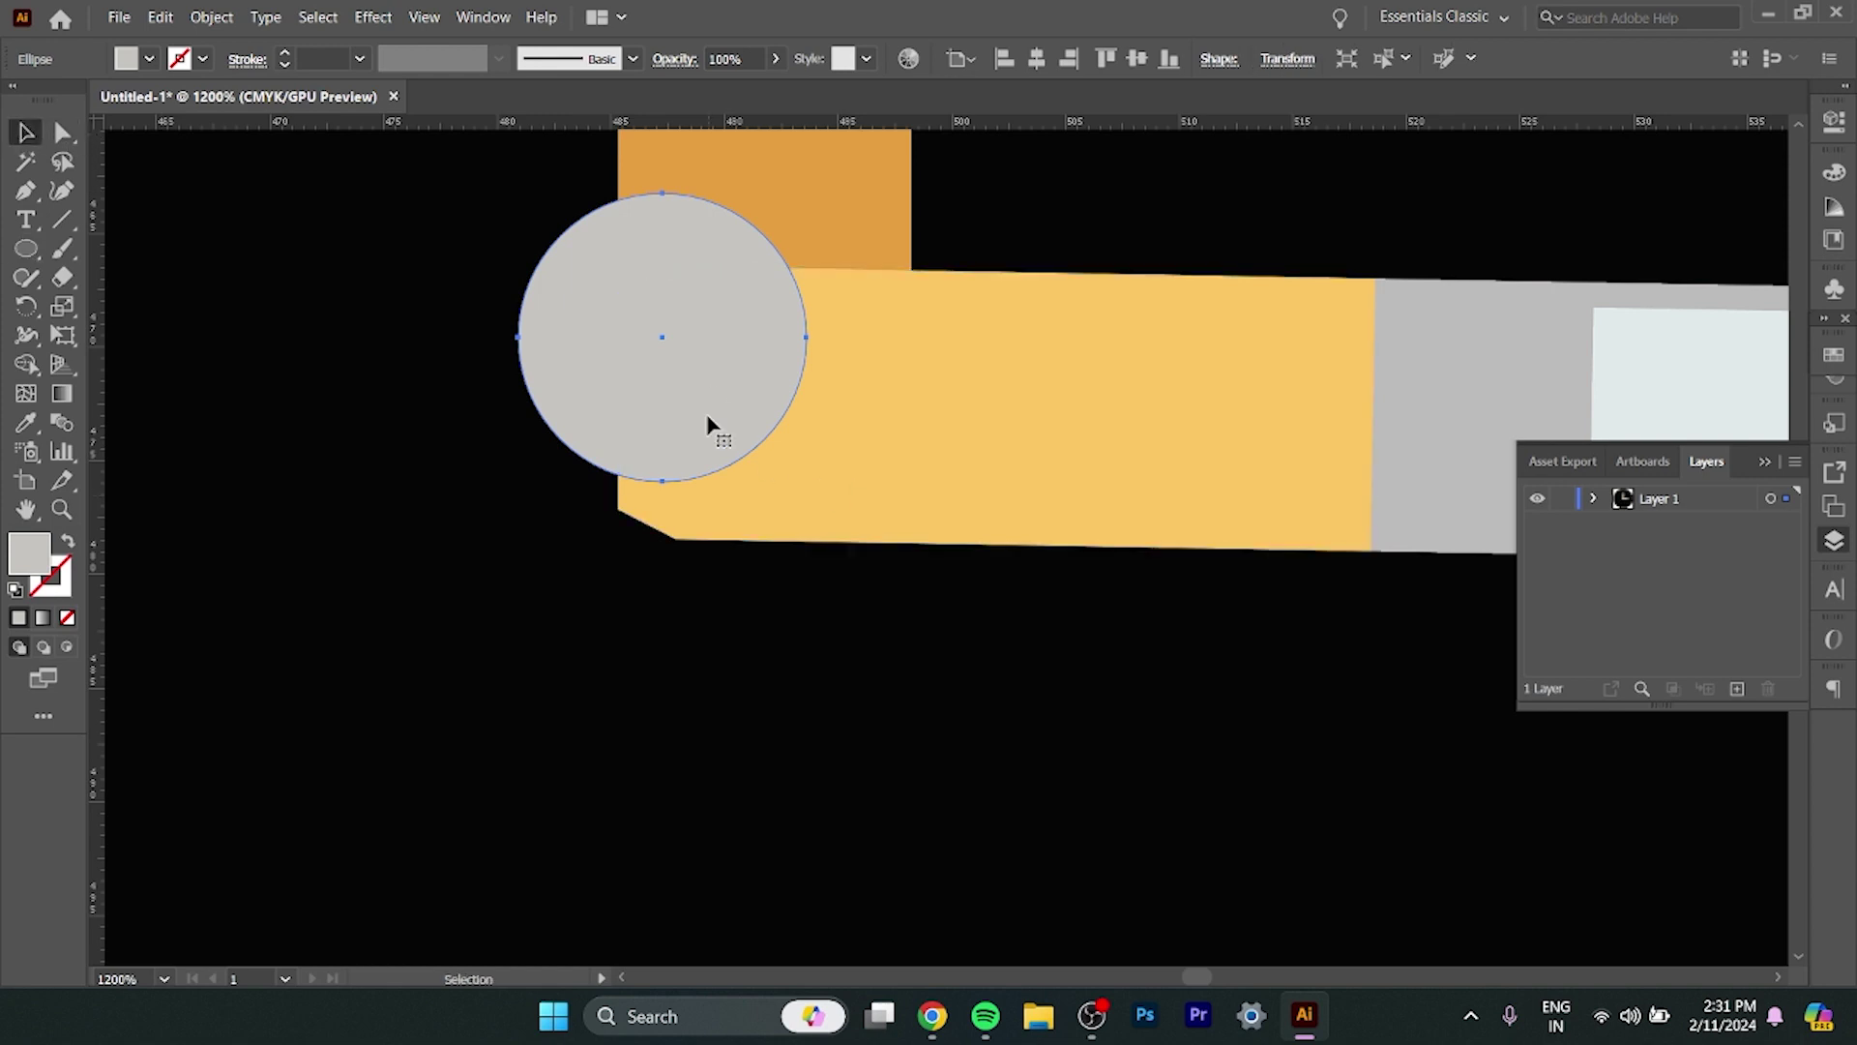
{"action": "mouse_move", "coordinate": [757, 451]}
{"action": "left_mouse_down"}
{"action": "mouse_move", "coordinate": [785, 467]}
{"action": "mouse_move", "coordinate": [774, 486]}
{"action": "left_mouse_up"}
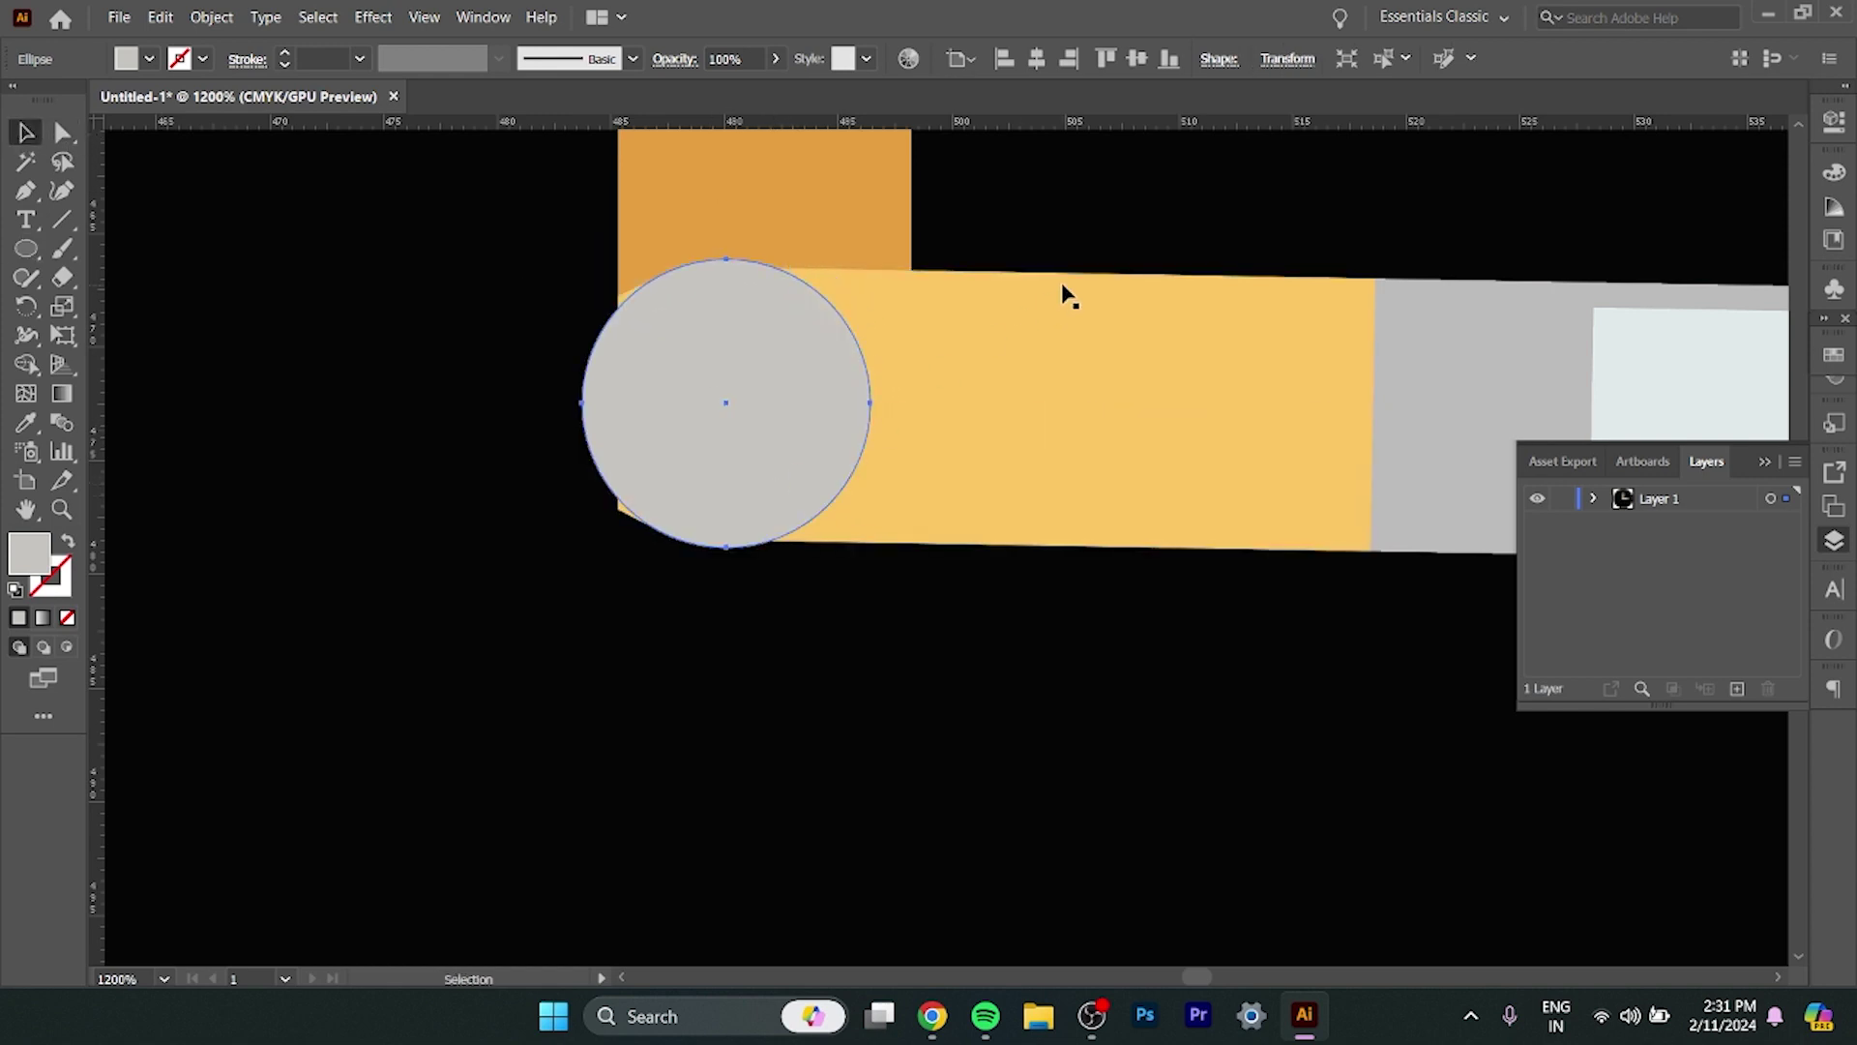
{"action": "left_click_drag", "start_coordinate": [728, 418], "coordinate": [727, 410]}
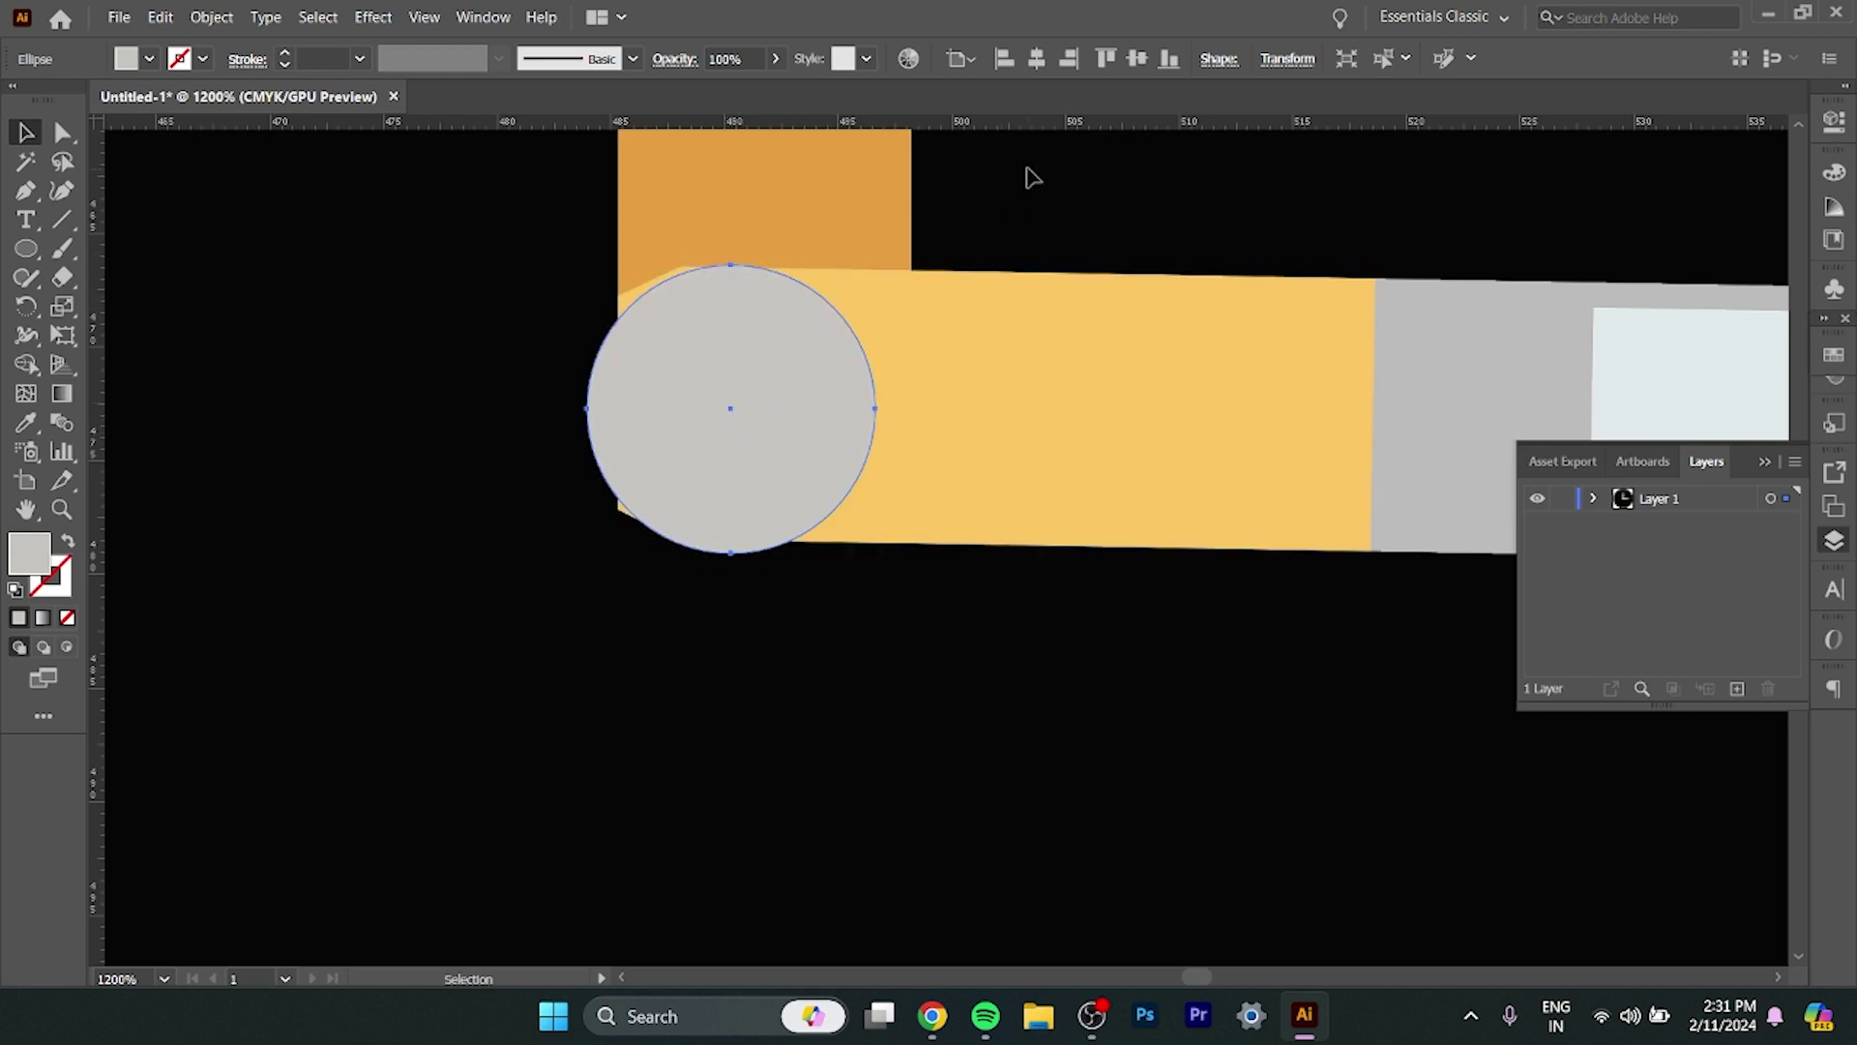
{"action": "left_click", "coordinate": [1032, 178]}
{"action": "left_click", "coordinate": [697, 398]}
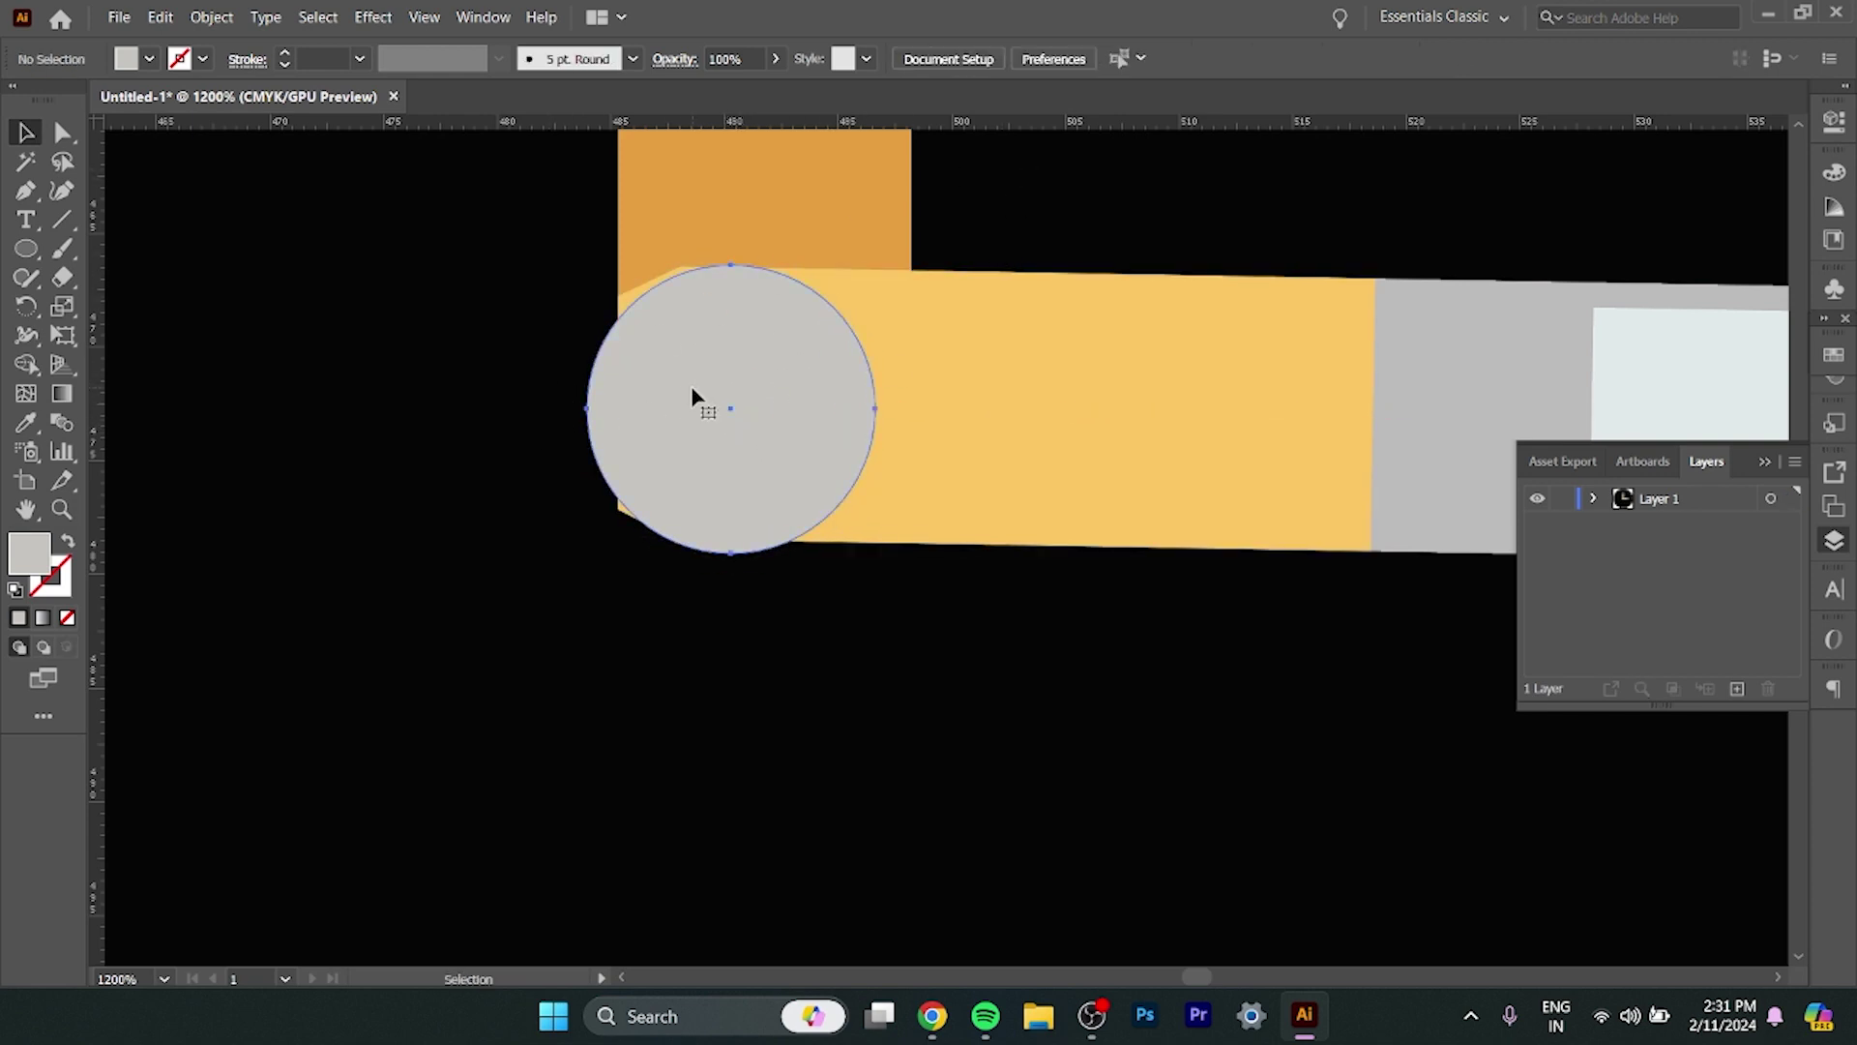
Trim away the circle's parts past the bar's left edge and below the bar.
{"action": "key", "text": "a"}
{"action": "mouse_move", "coordinate": [504, 260]}
{"action": "left_mouse_down"}
{"action": "mouse_move", "coordinate": [771, 426]}
{"action": "mouse_move", "coordinate": [828, 535]}
{"action": "left_mouse_up"}
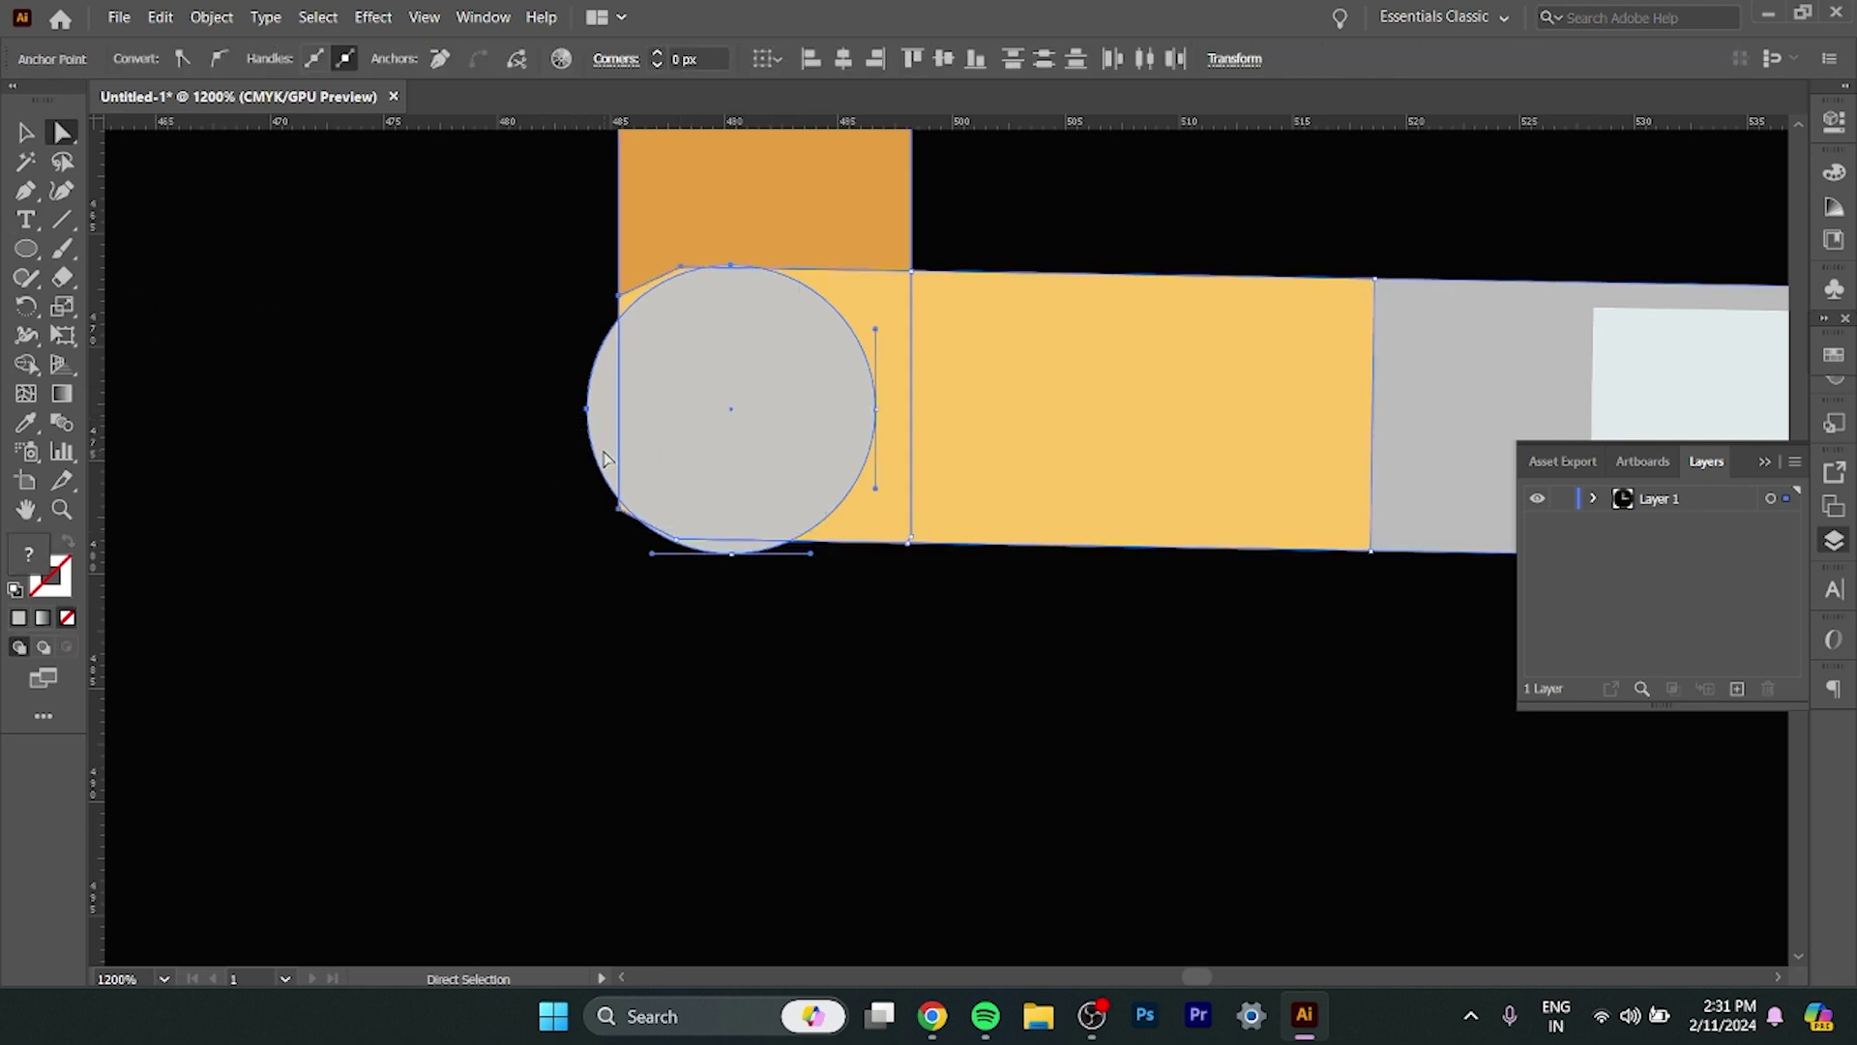
{"action": "left_click", "coordinate": [26, 364]}
{"action": "left_click", "coordinate": [600, 391], "text": "alt"}
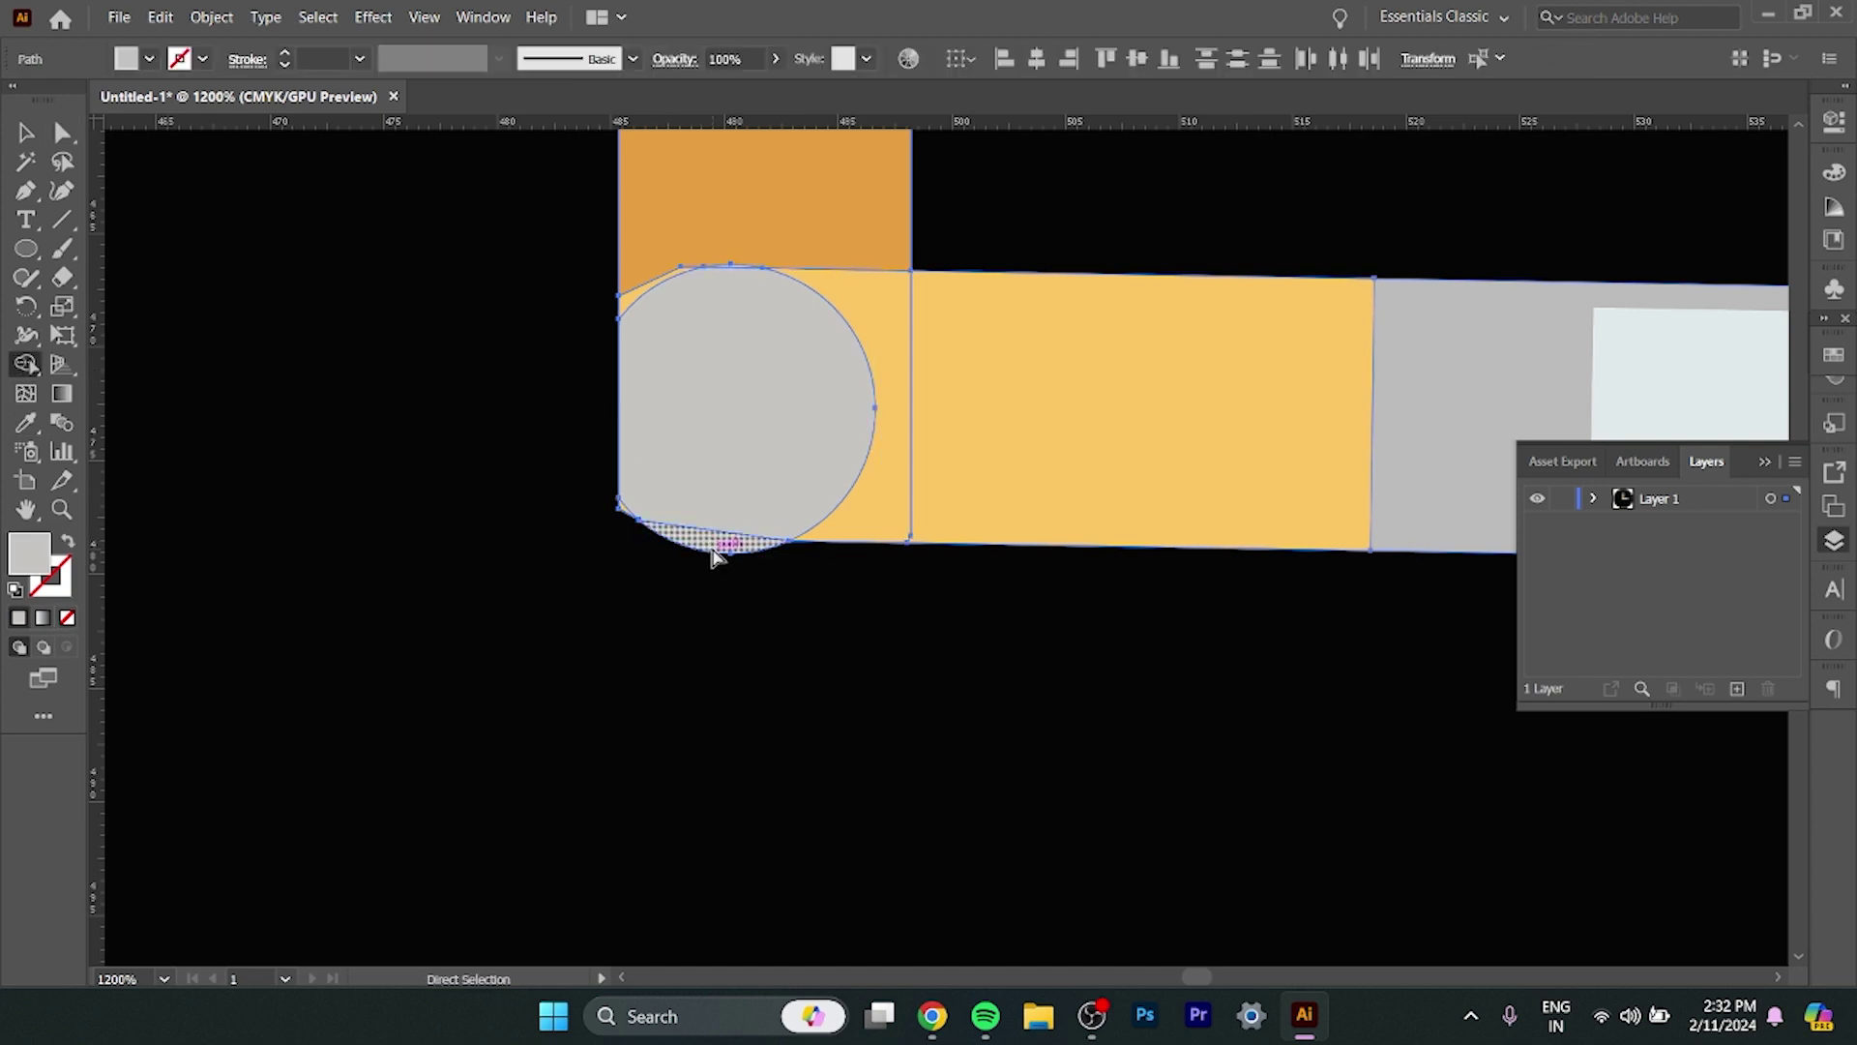
{"action": "left_click", "coordinate": [714, 547], "text": "alt"}
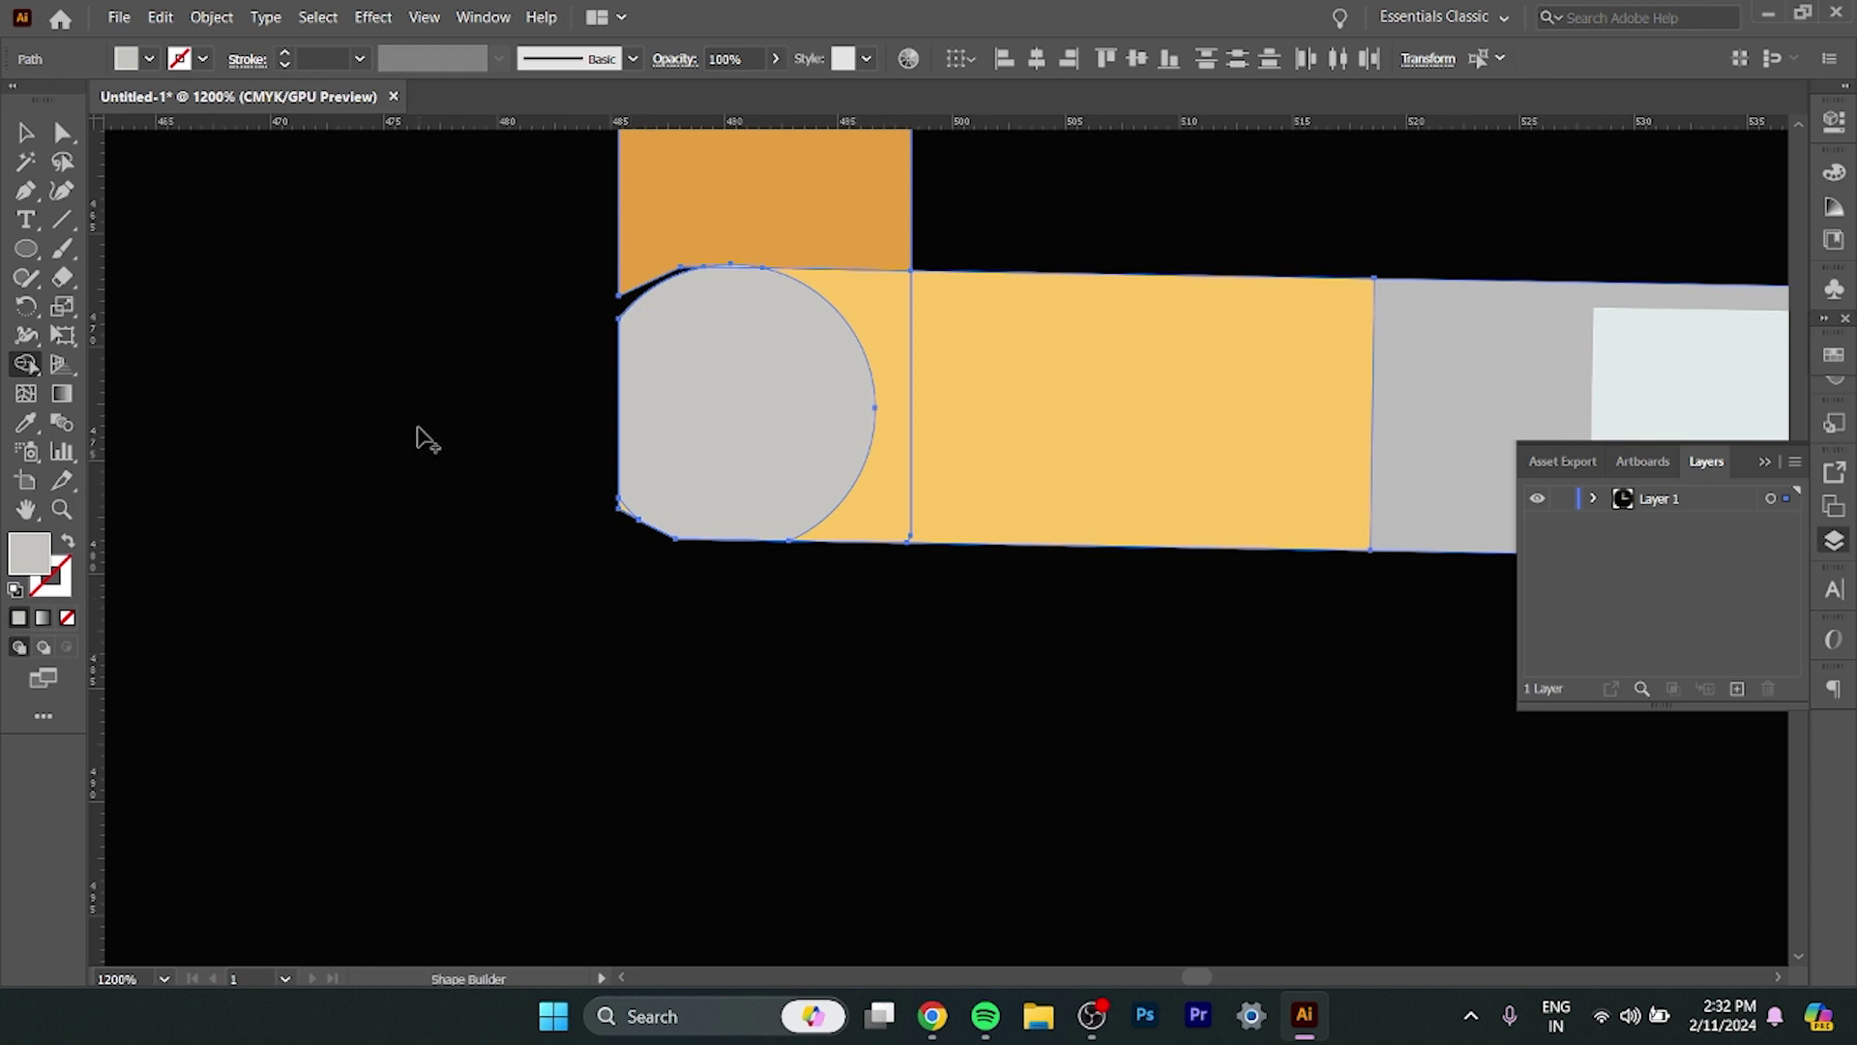
Give the grey centre circle a near-white F9F9F7 fill.
{"action": "double_click", "coordinate": [30, 555]}
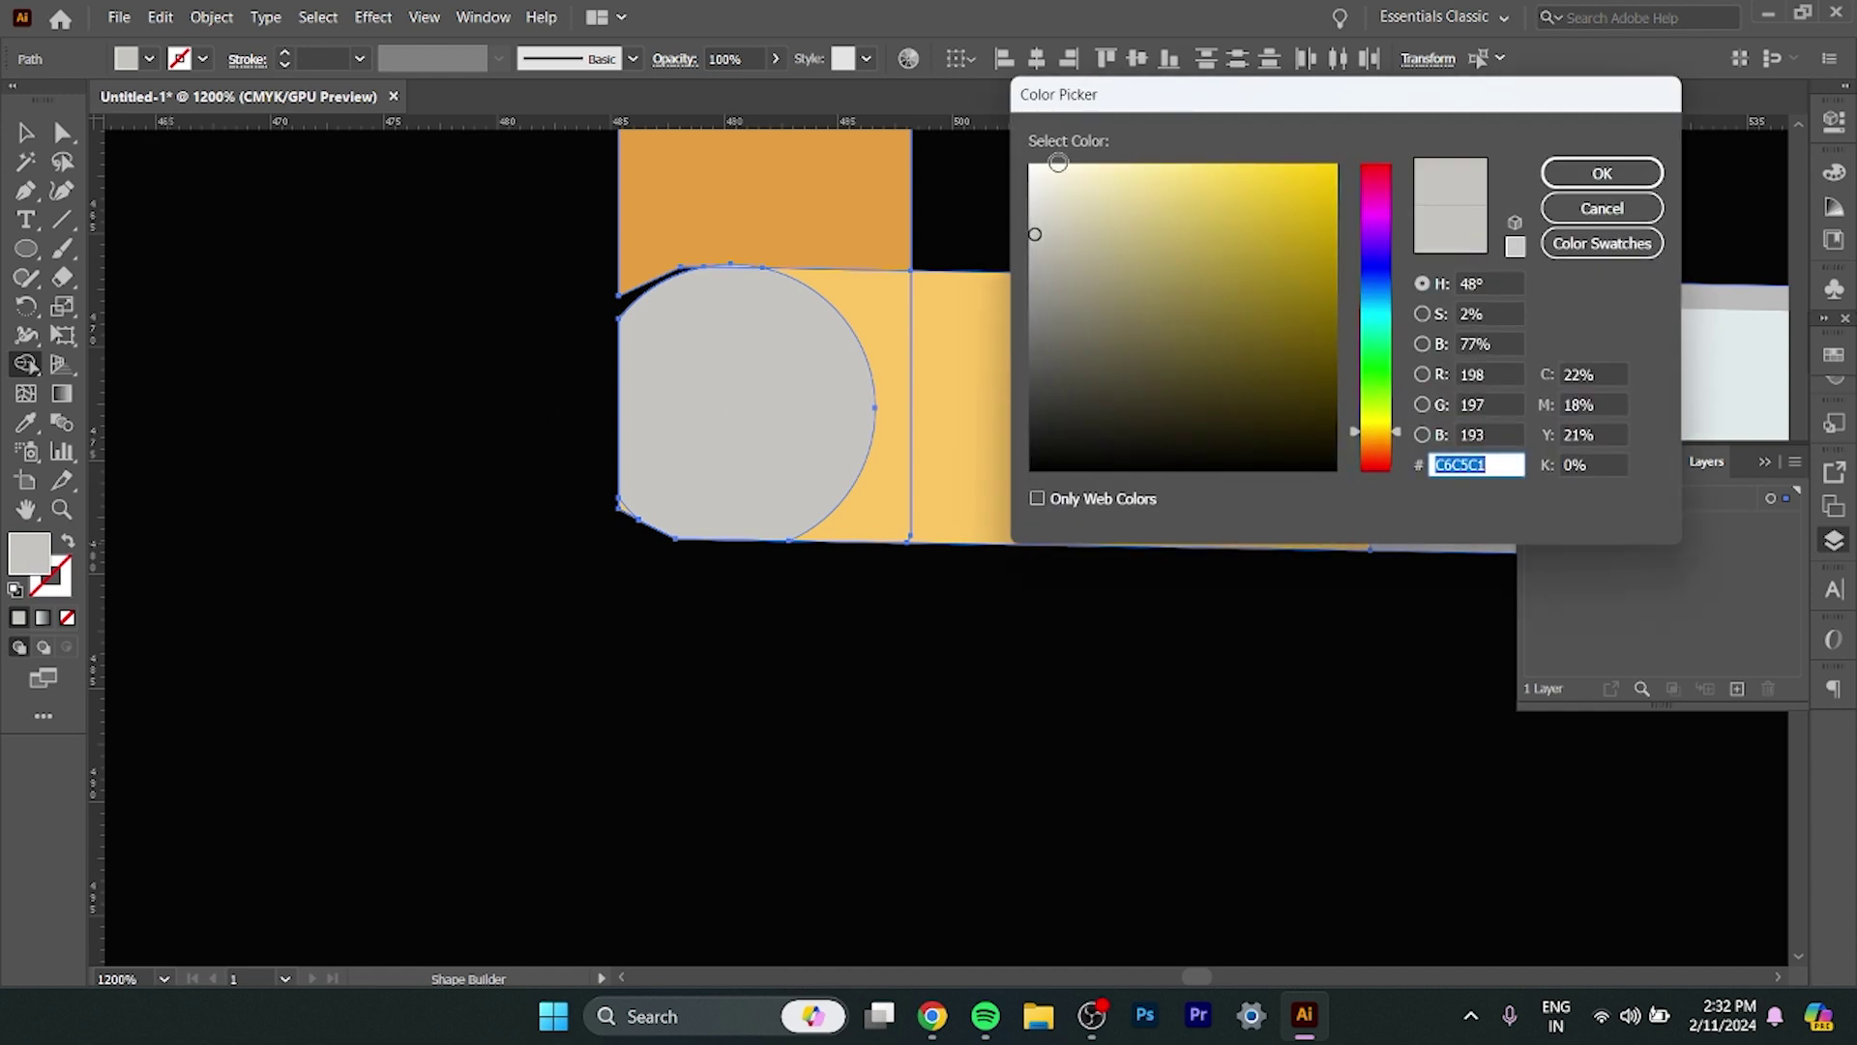
{"action": "left_click", "coordinate": [1038, 170]}
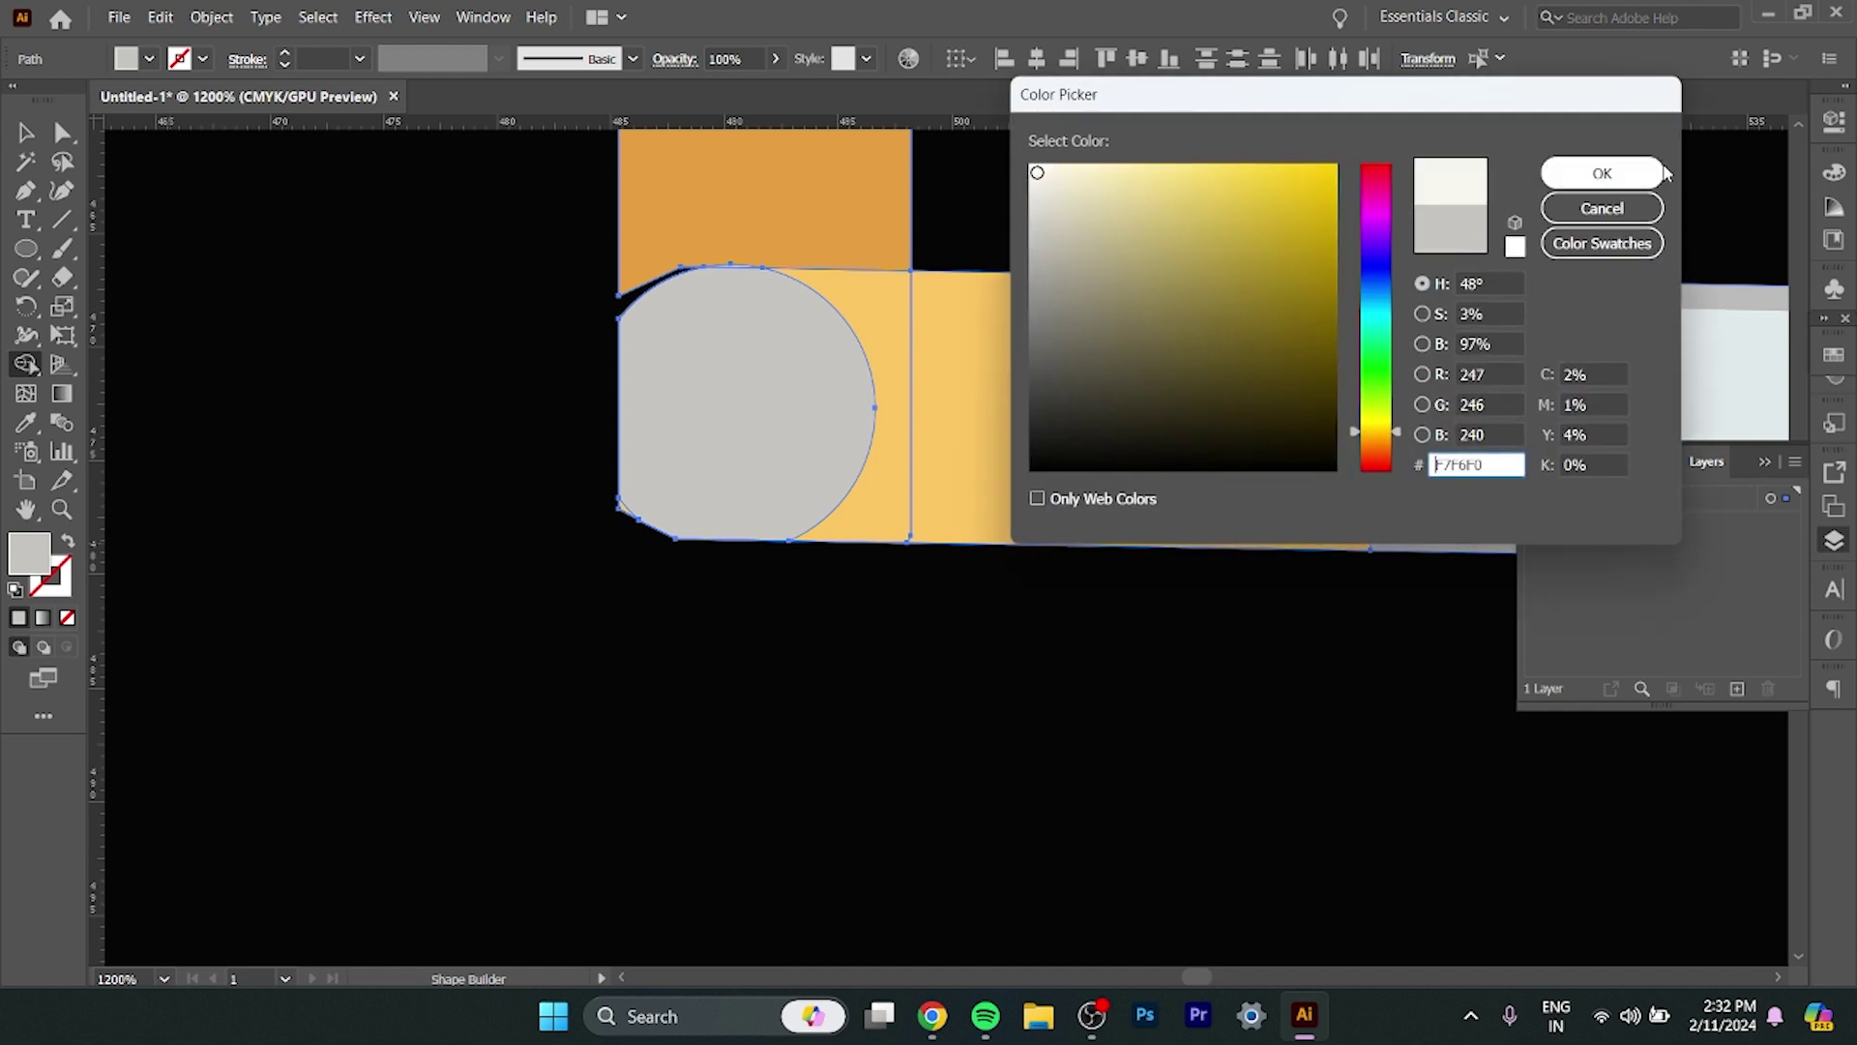
{"action": "left_click", "coordinate": [1649, 180]}
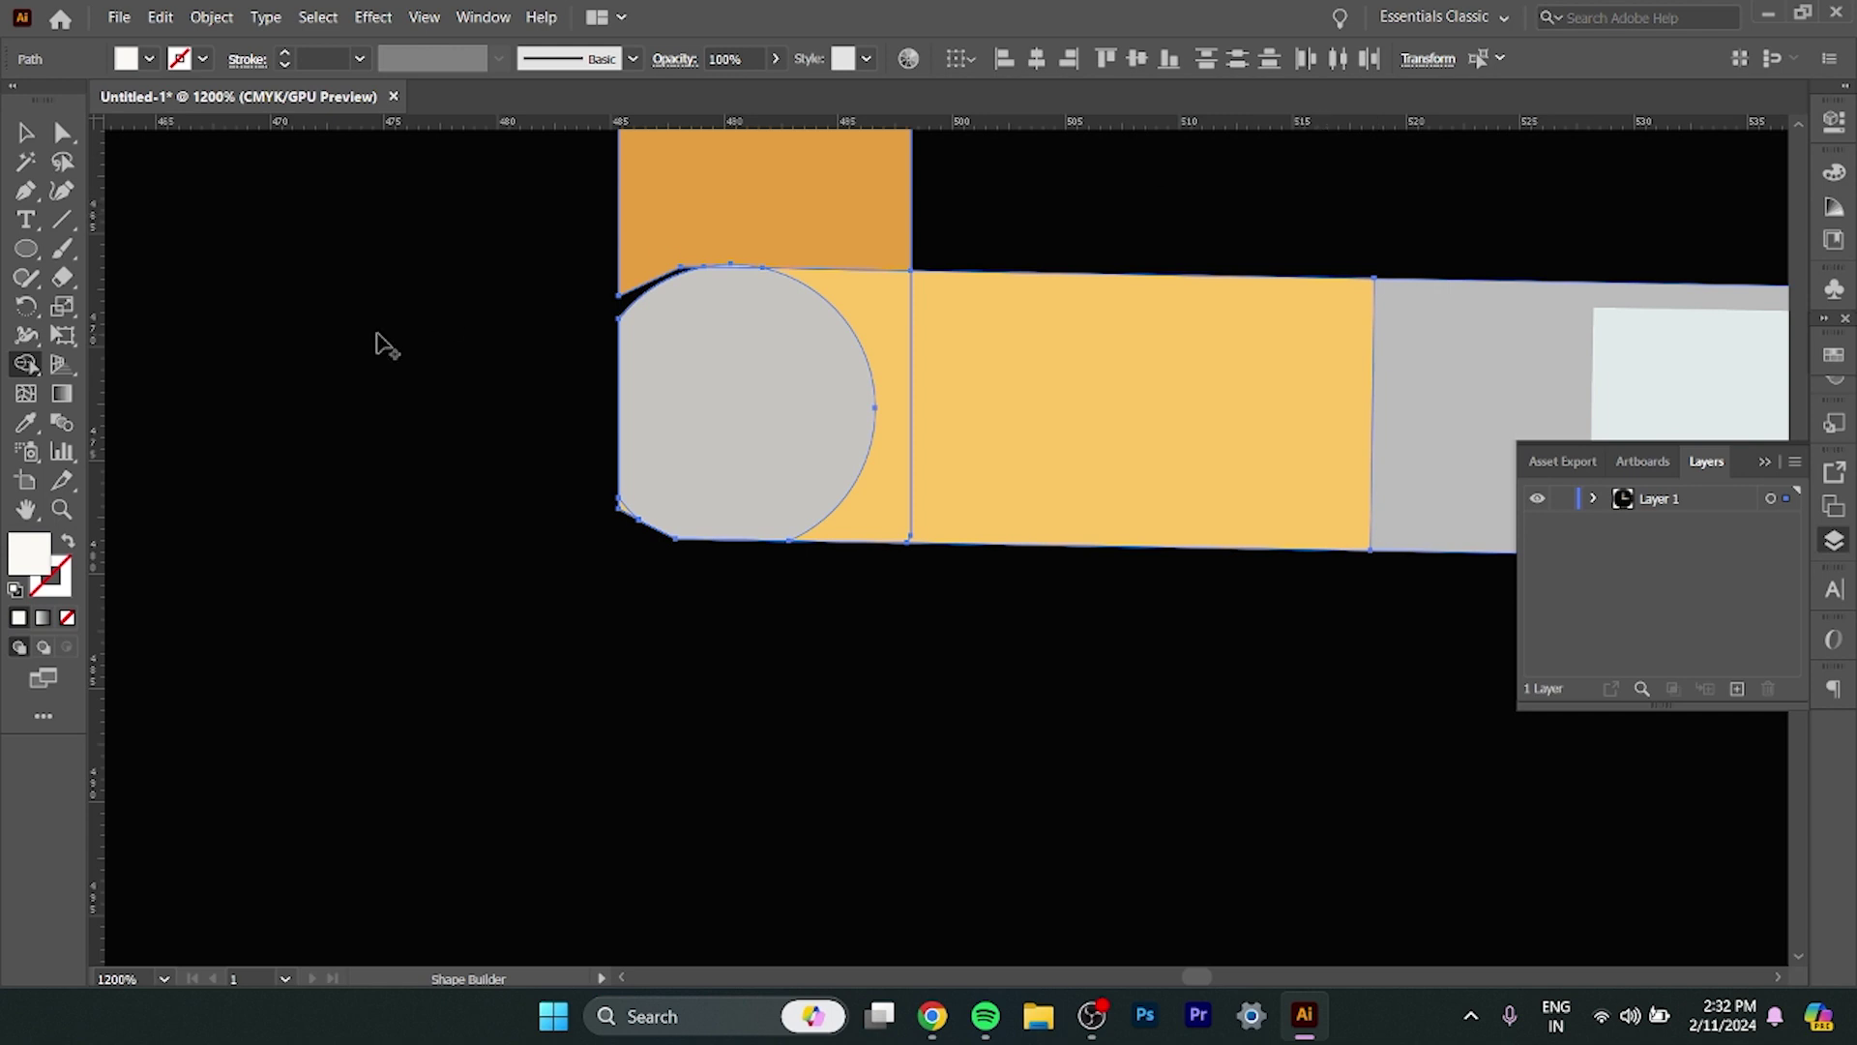
{"action": "key", "text": "a"}
{"action": "left_click", "coordinate": [259, 387]}
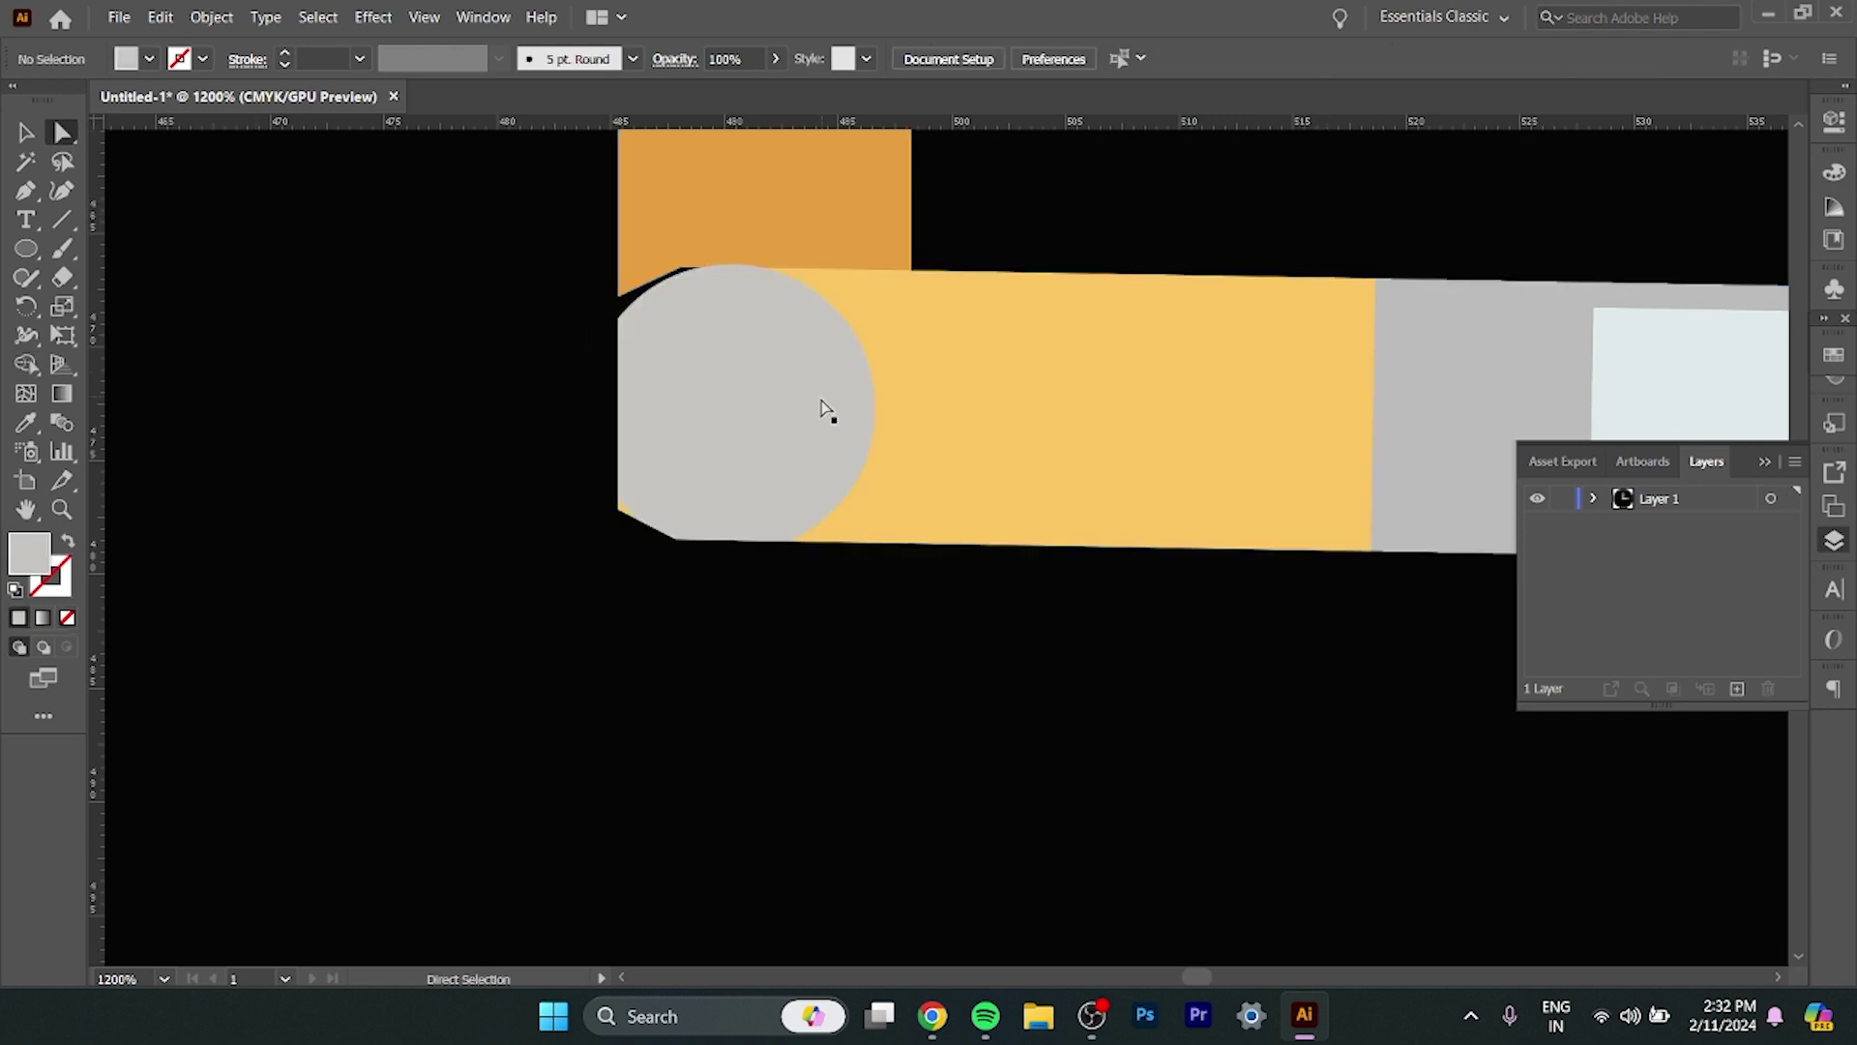
{"action": "left_click", "coordinate": [759, 414]}
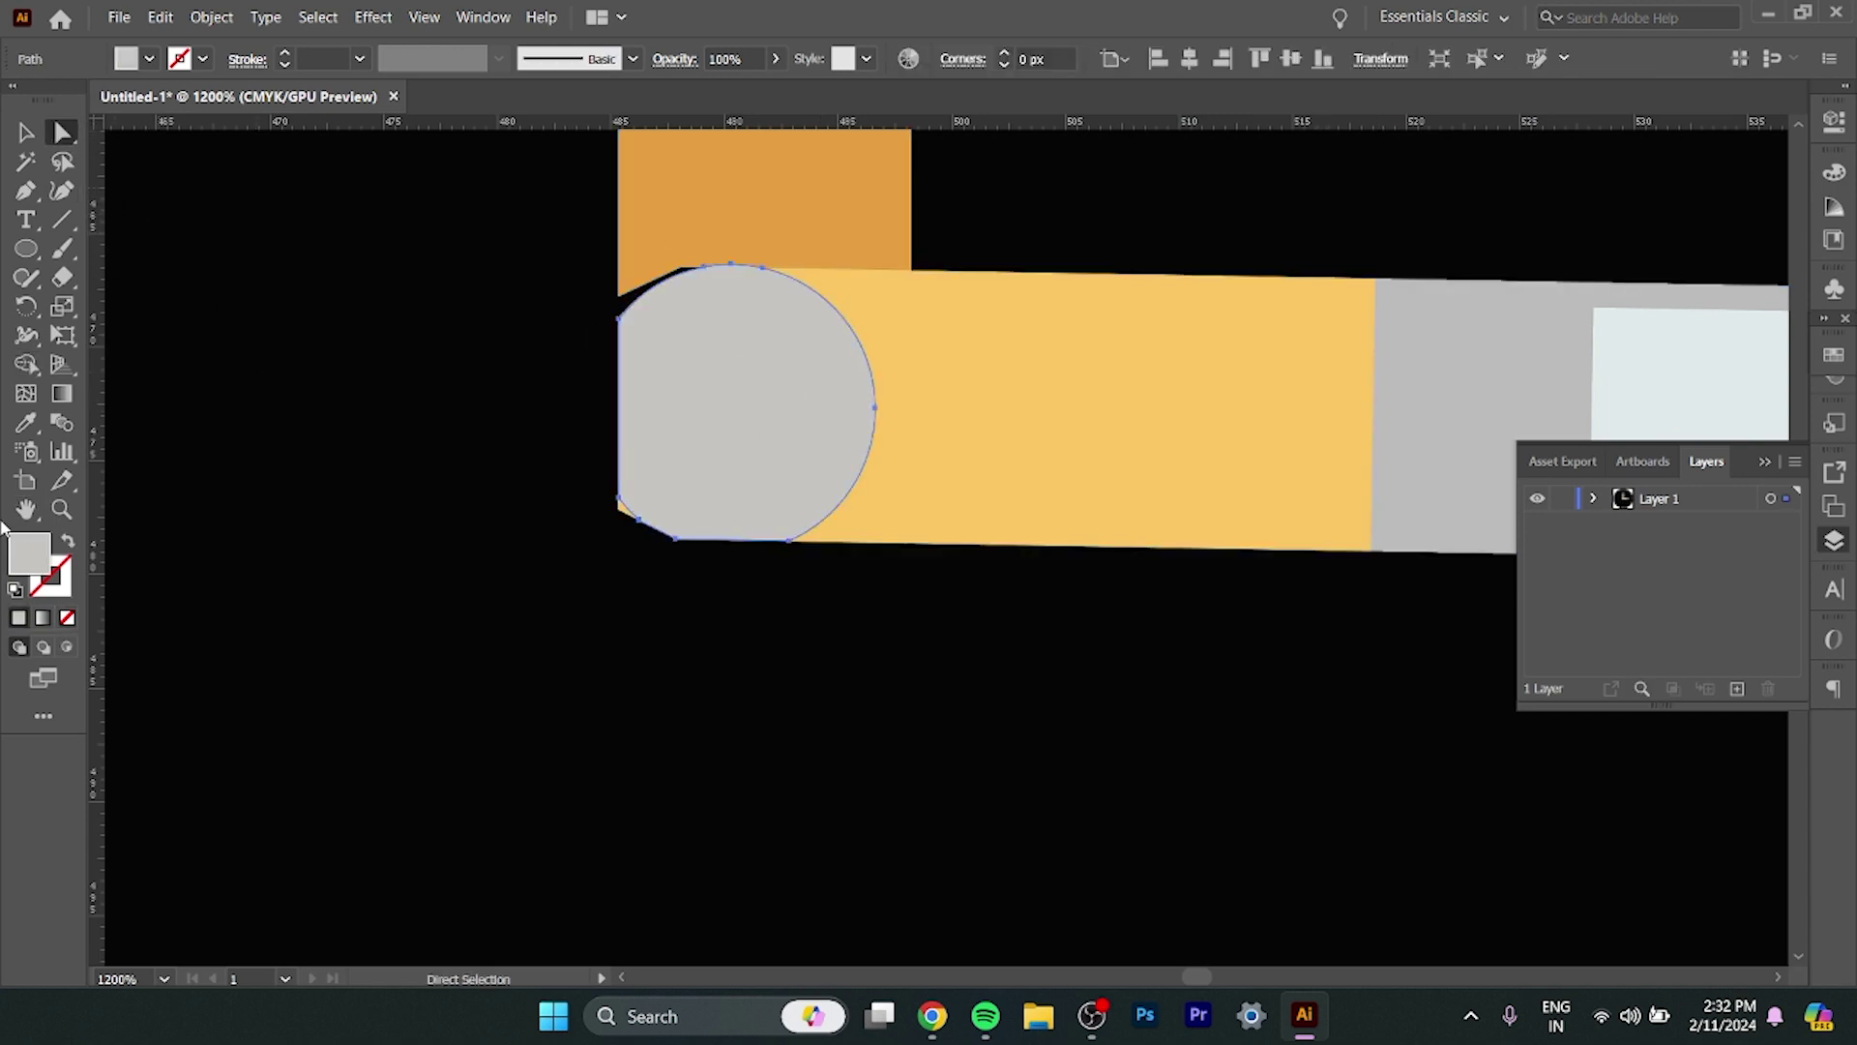
{"action": "double_click", "coordinate": [37, 542]}
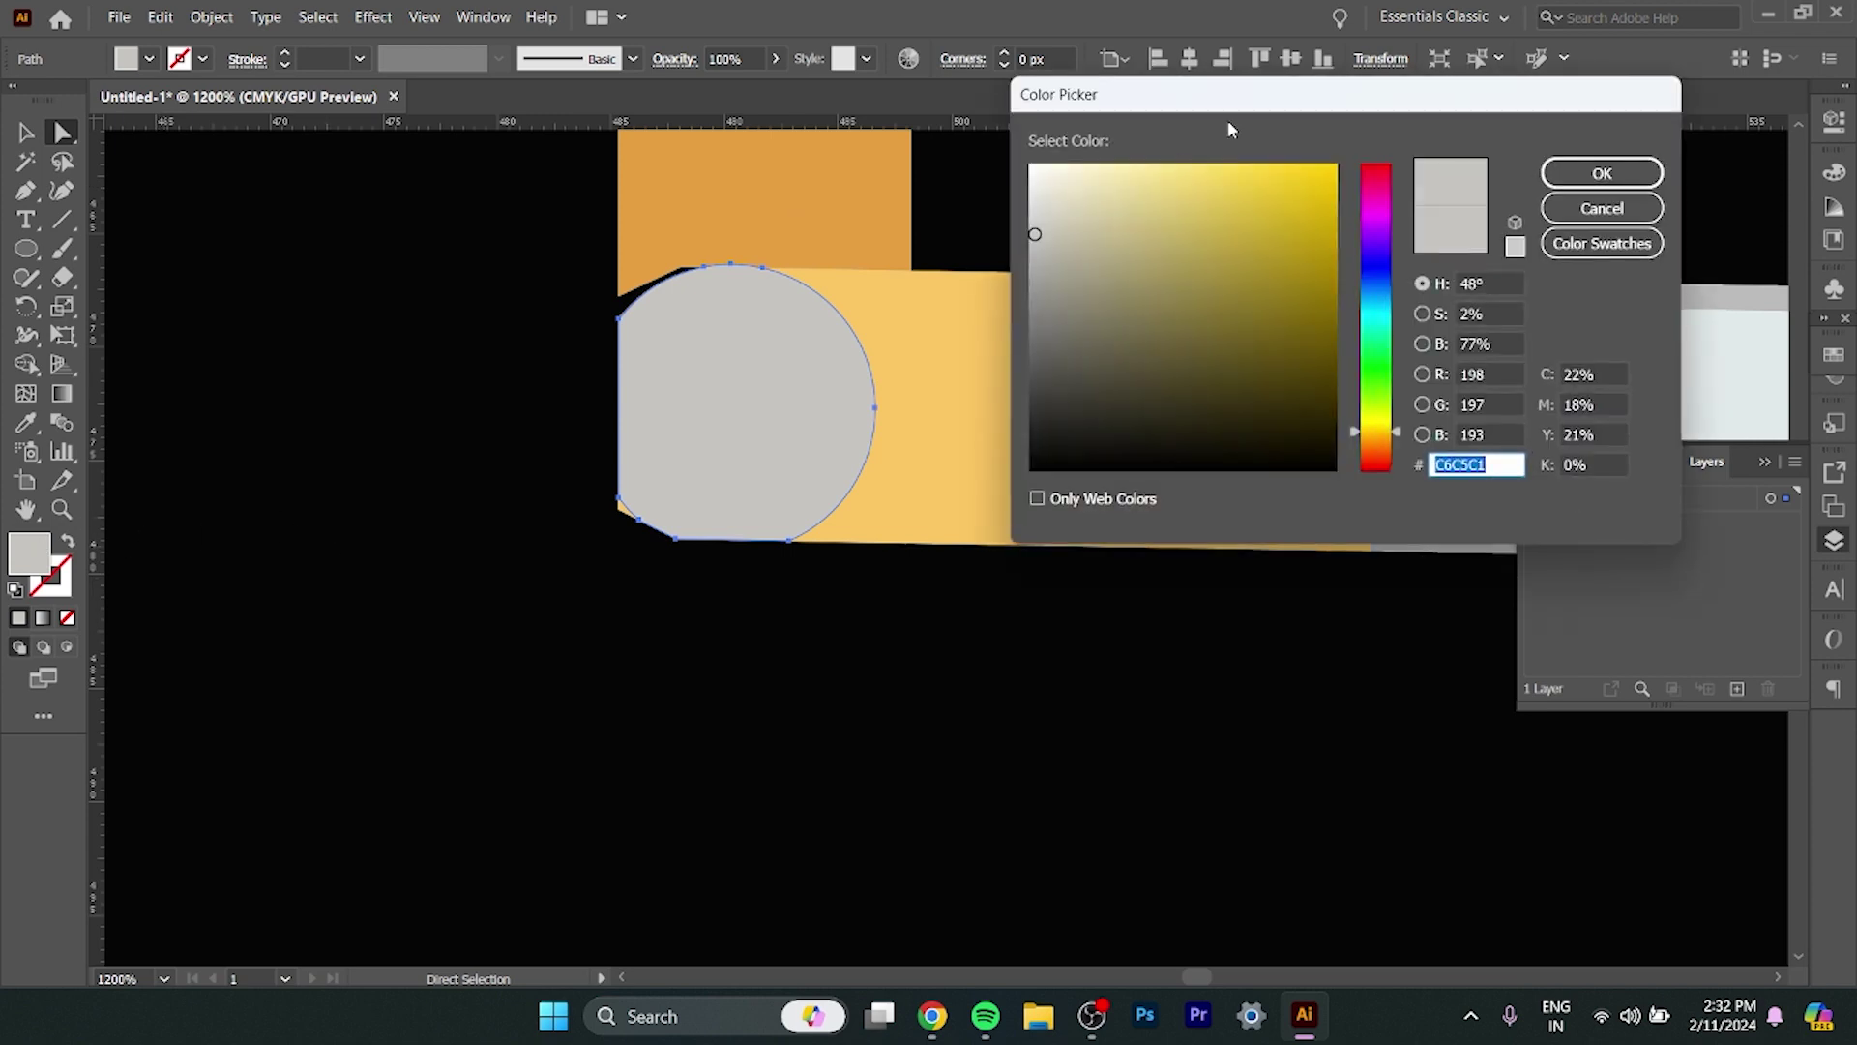
{"action": "left_click", "coordinate": [1031, 167]}
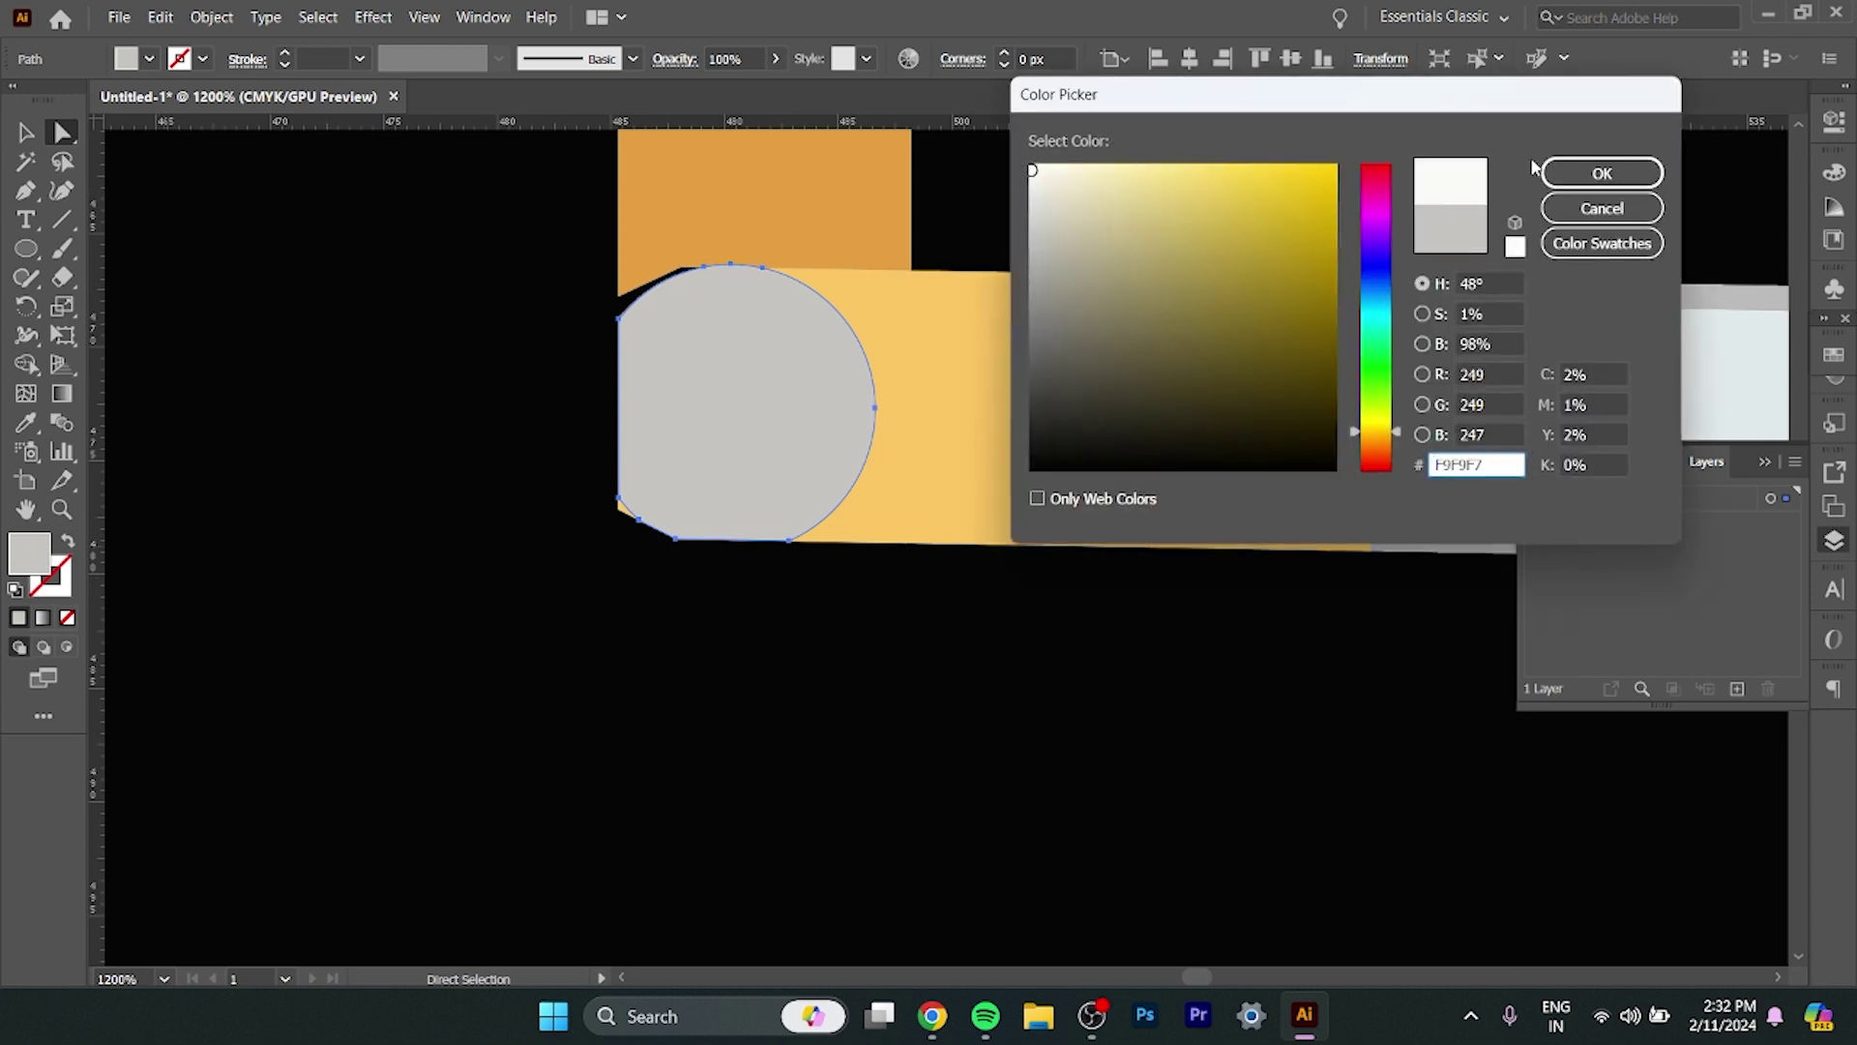
{"action": "left_click", "coordinate": [1586, 172]}
{"action": "left_click", "coordinate": [1216, 184]}
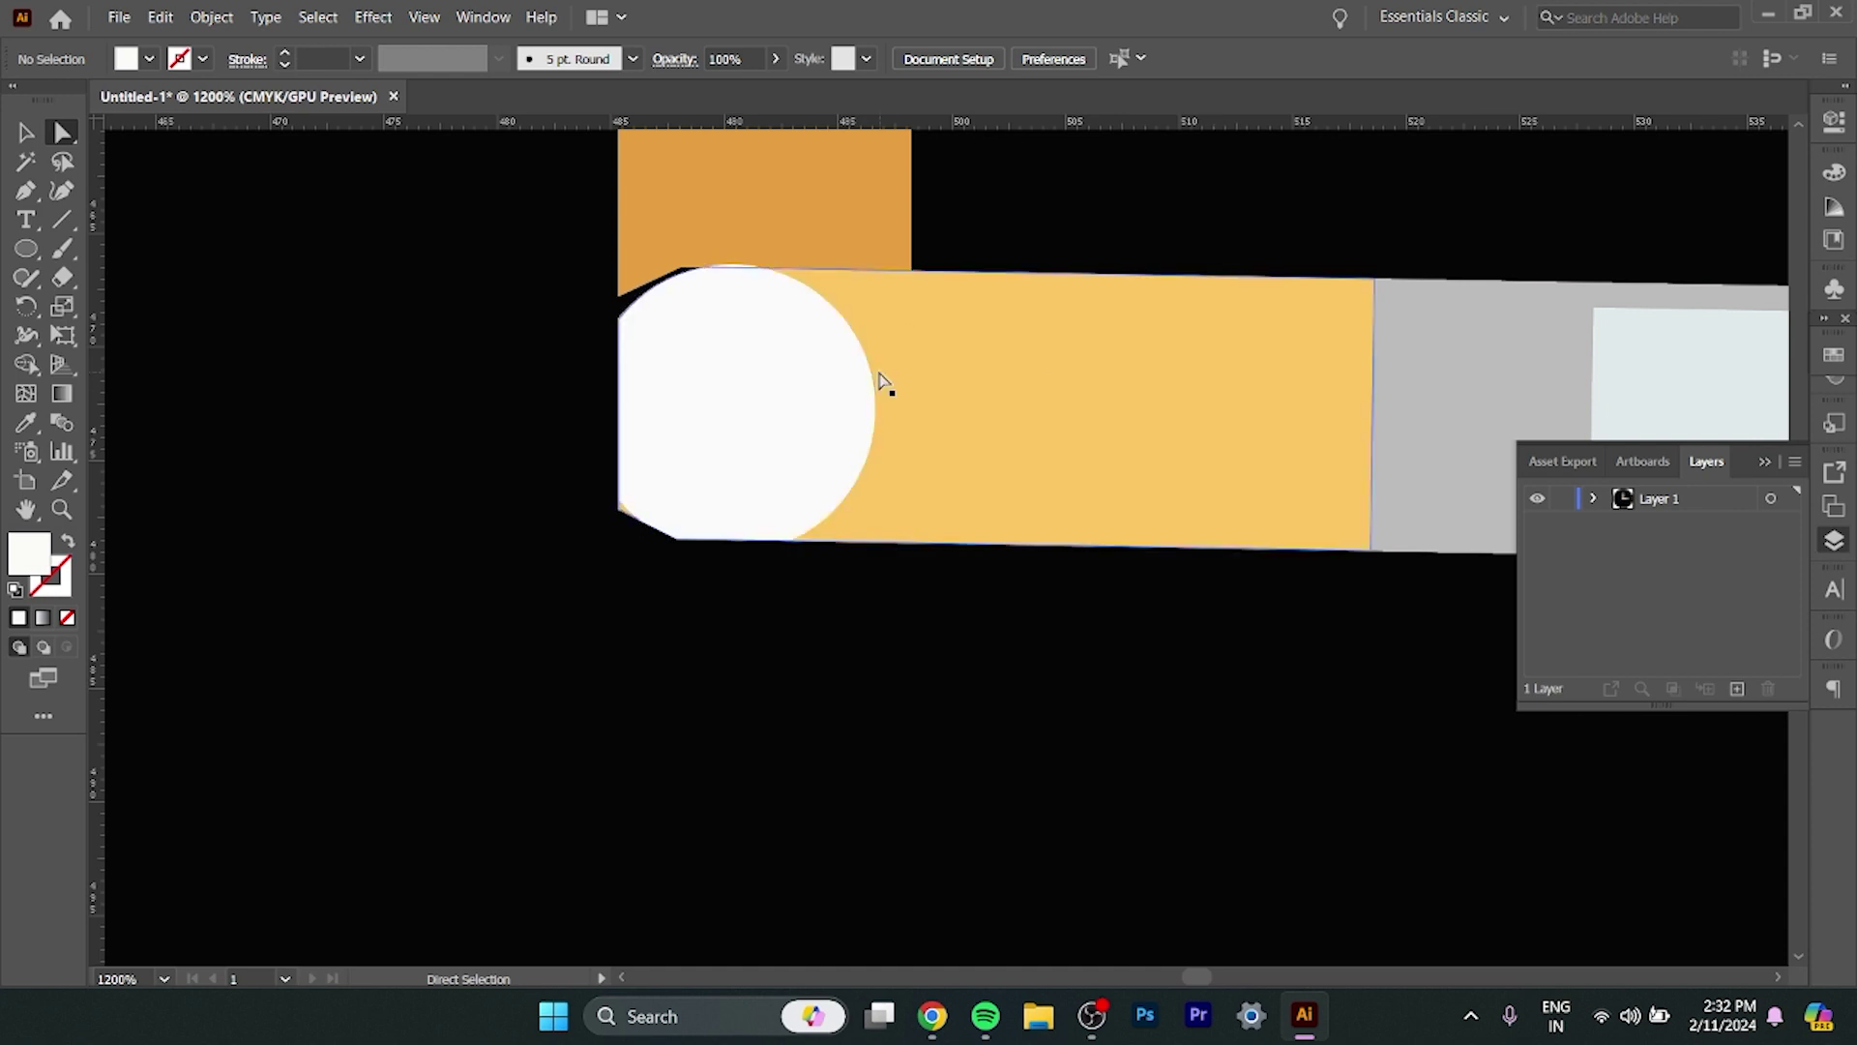
{"action": "scroll", "coordinate": [882, 380], "scroll_direction": "up", "scroll_amount": 3}
{"action": "scroll", "coordinate": [884, 381], "scroll_direction": "up", "scroll_amount": 2}
{"action": "scroll", "coordinate": [888, 374], "scroll_direction": "down", "scroll_amount": 10}
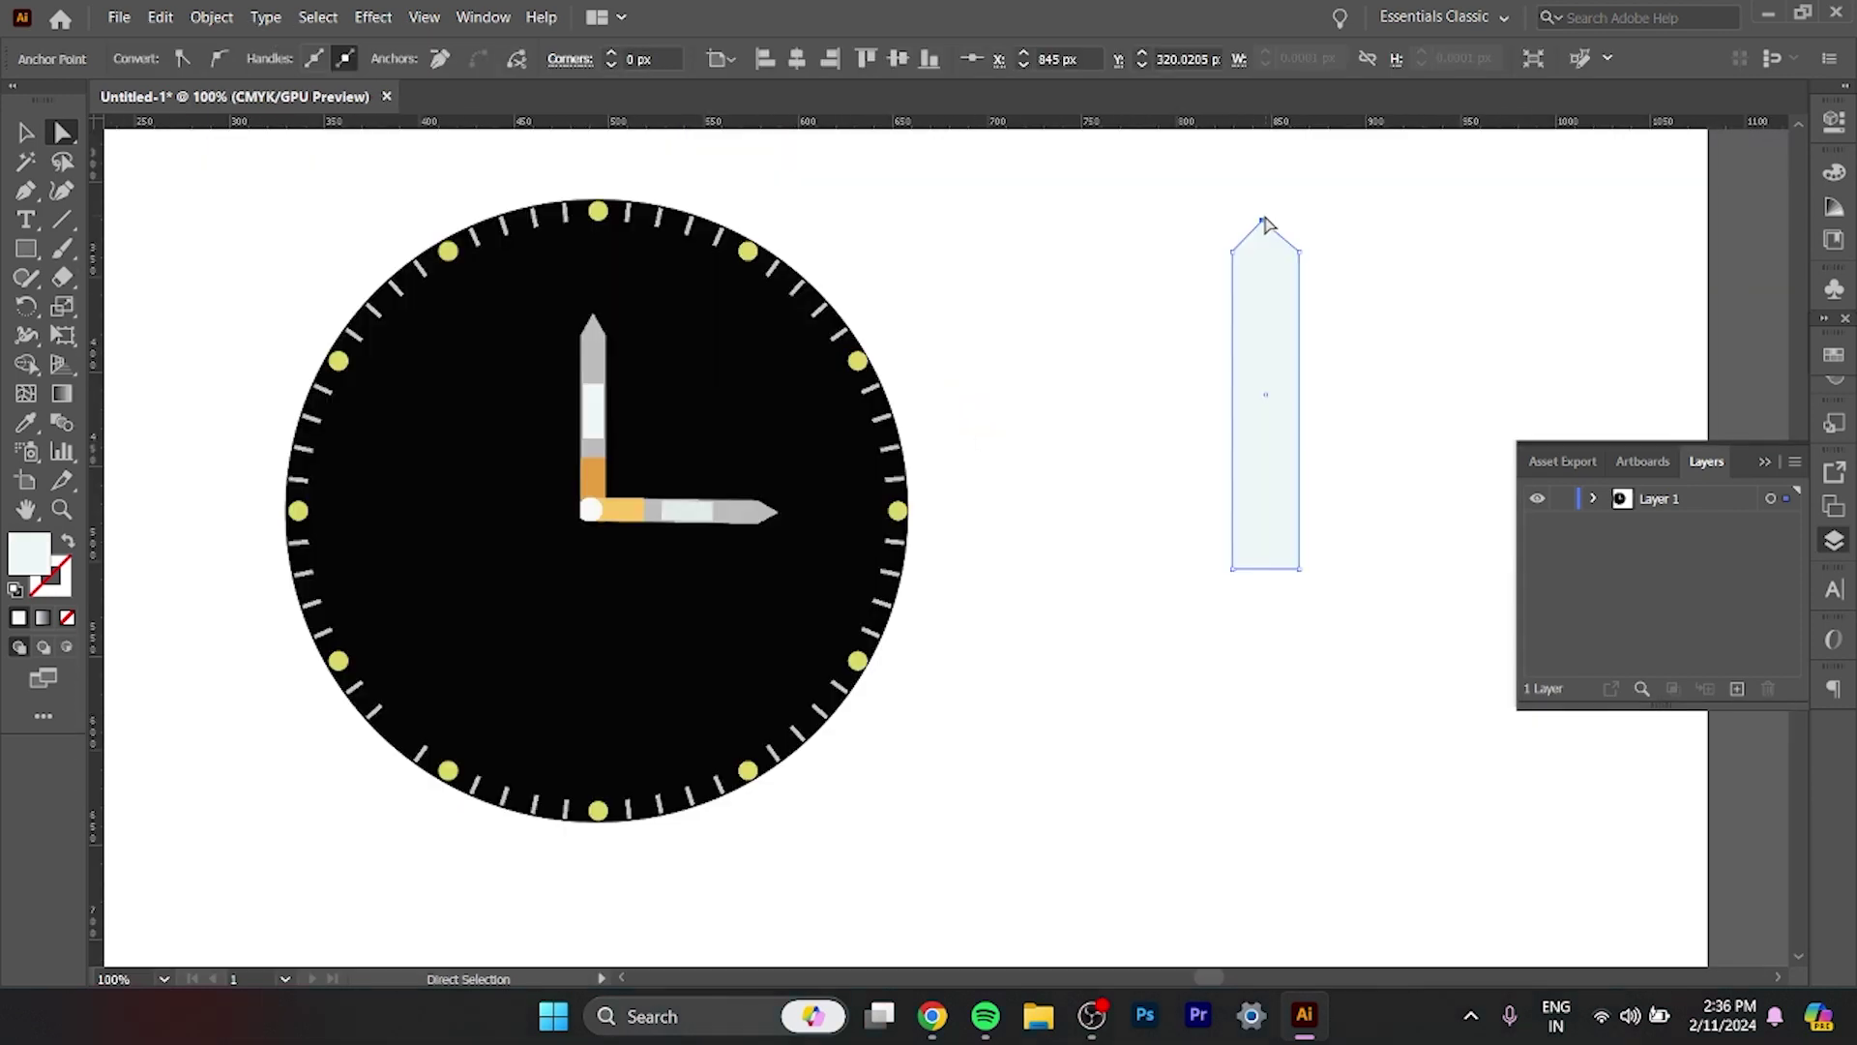
Drag the pointed hand shape's top anchor higher to lengthen its tip.
{"action": "key", "text": "ctrl+shift+a"}
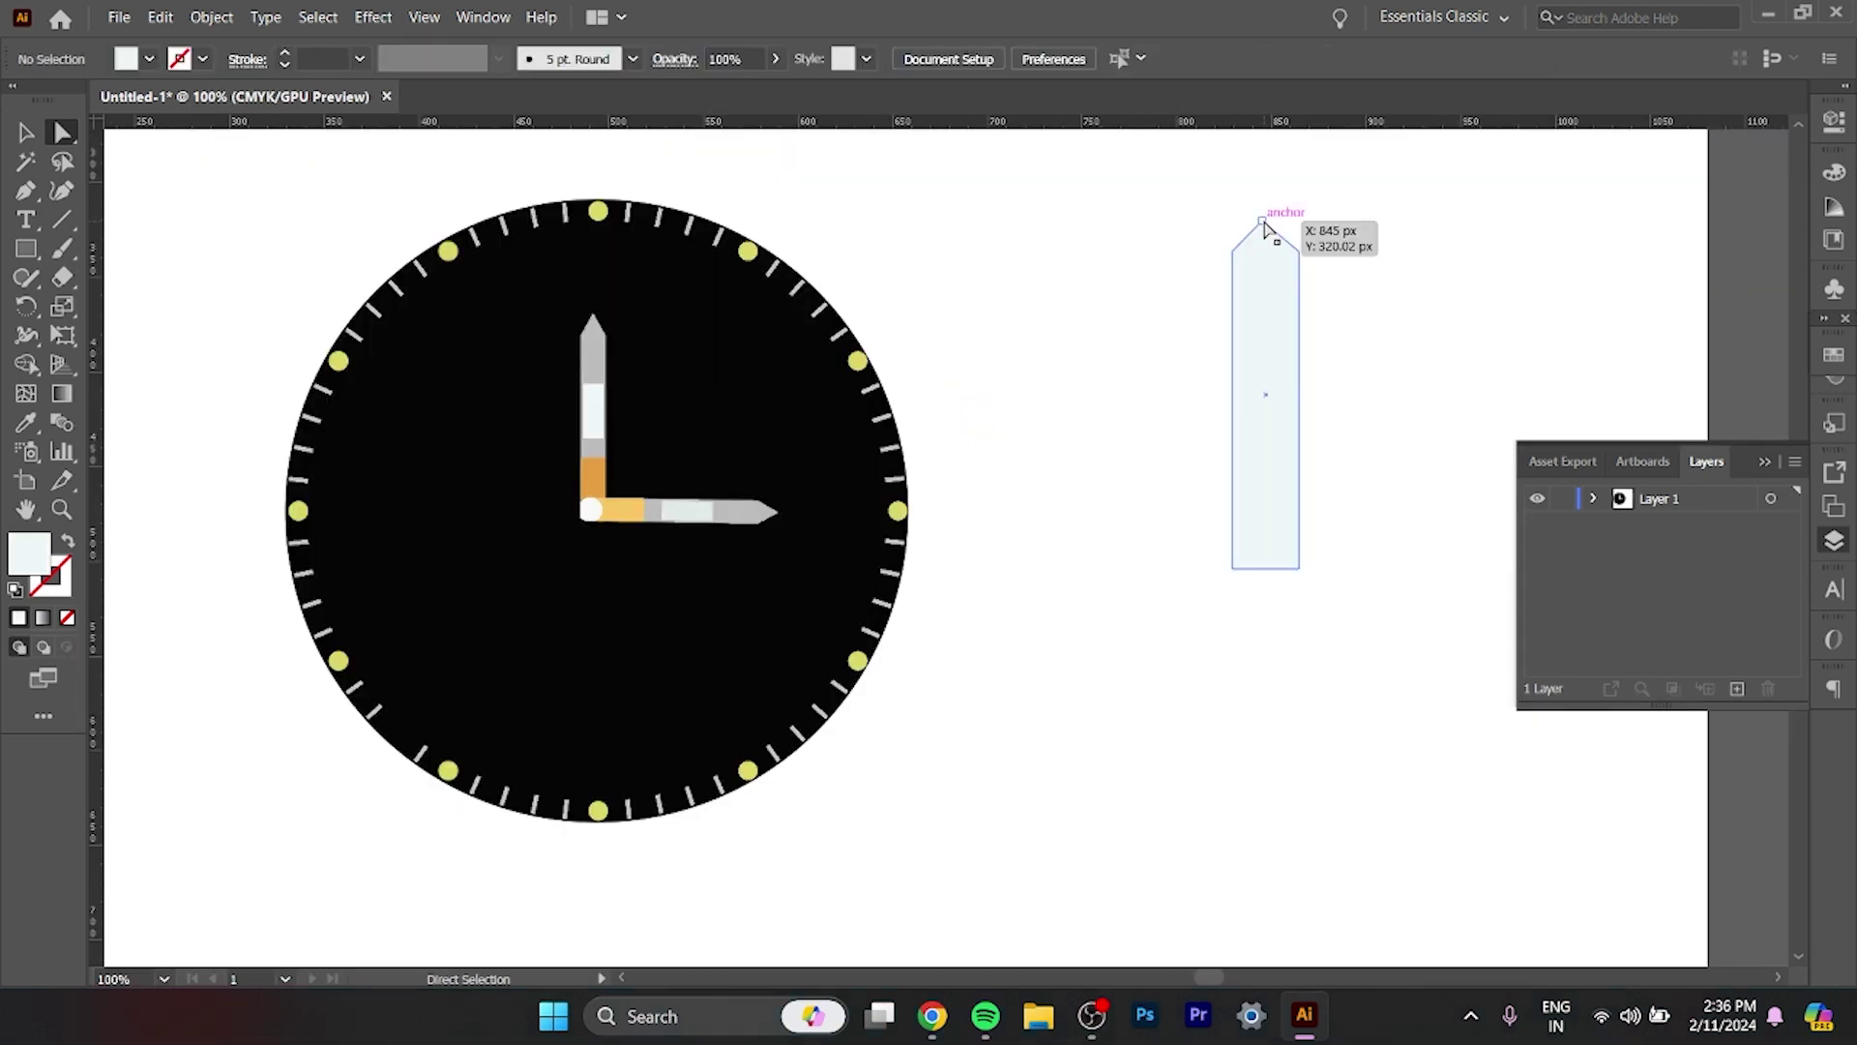
{"action": "left_click_drag", "start_coordinate": [1264, 221], "coordinate": [1262, 203]}
{"action": "left_click", "coordinate": [1374, 208]}
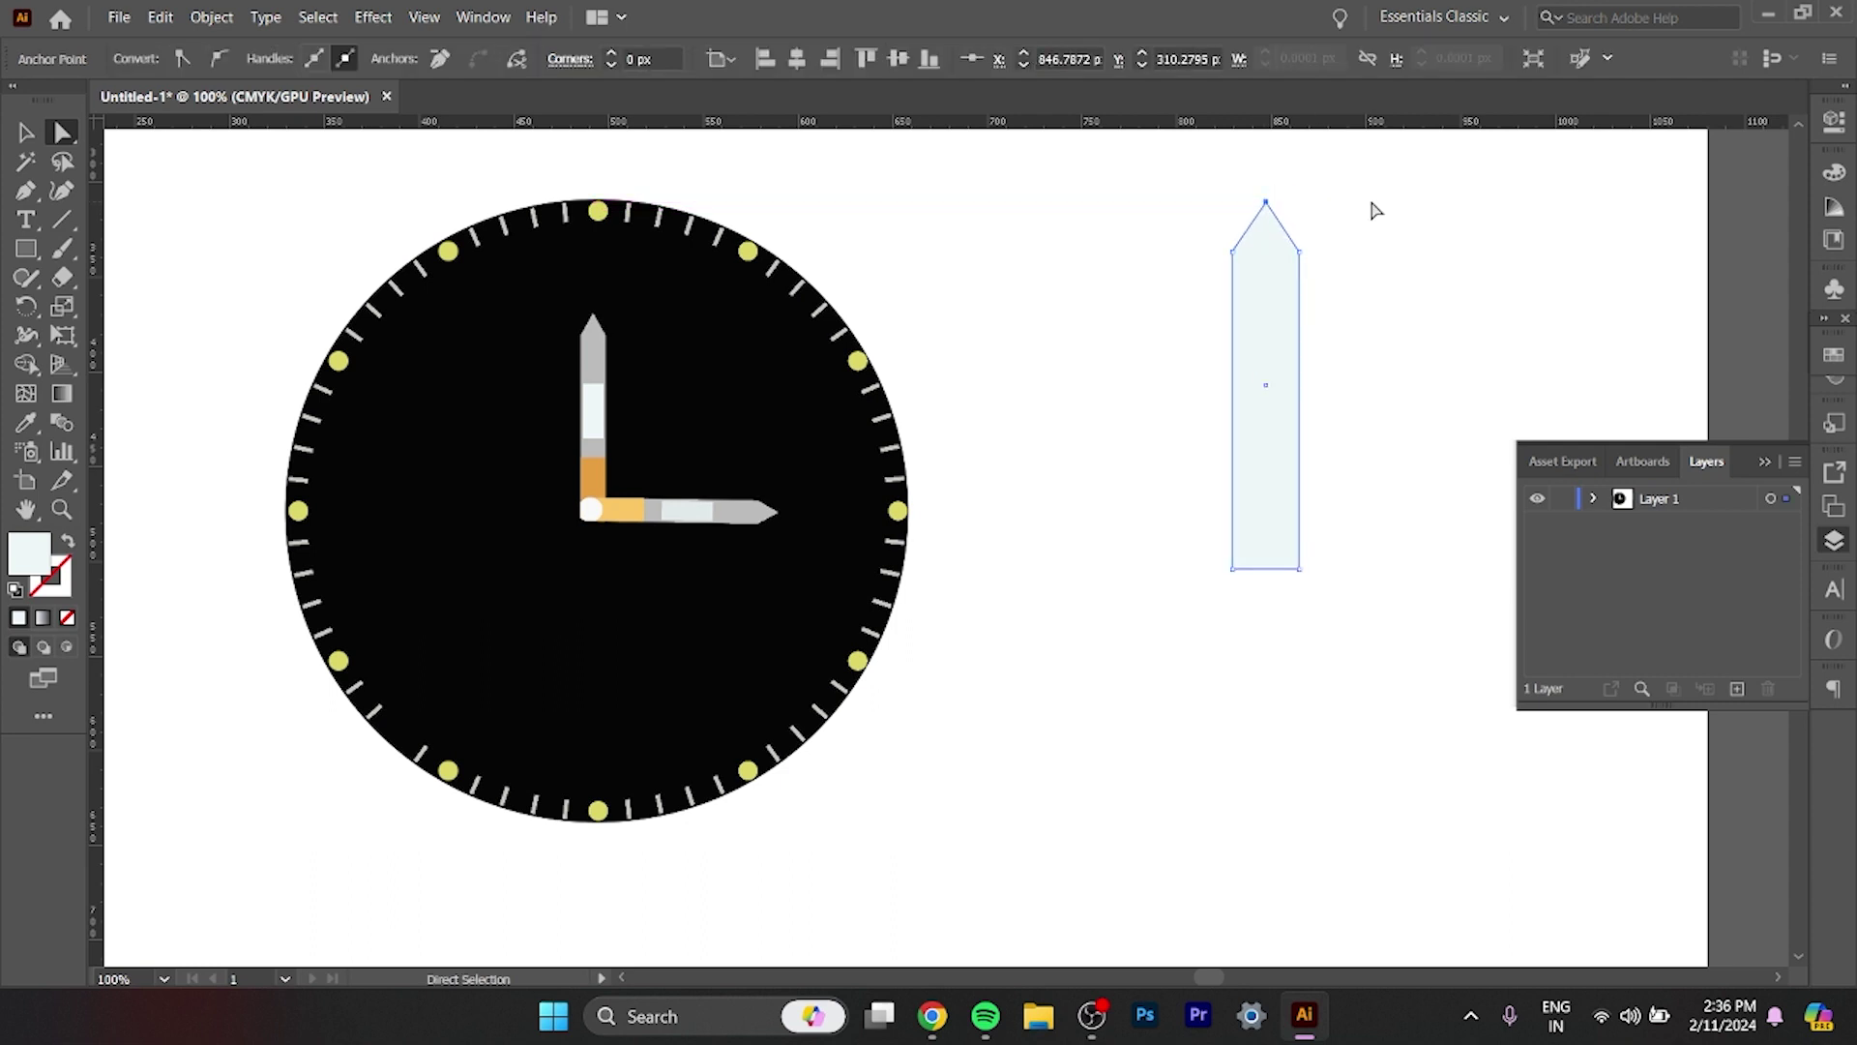
Fill the pointed hand shape with mid-grey AFAFAF.
{"action": "left_click", "coordinate": [1266, 391]}
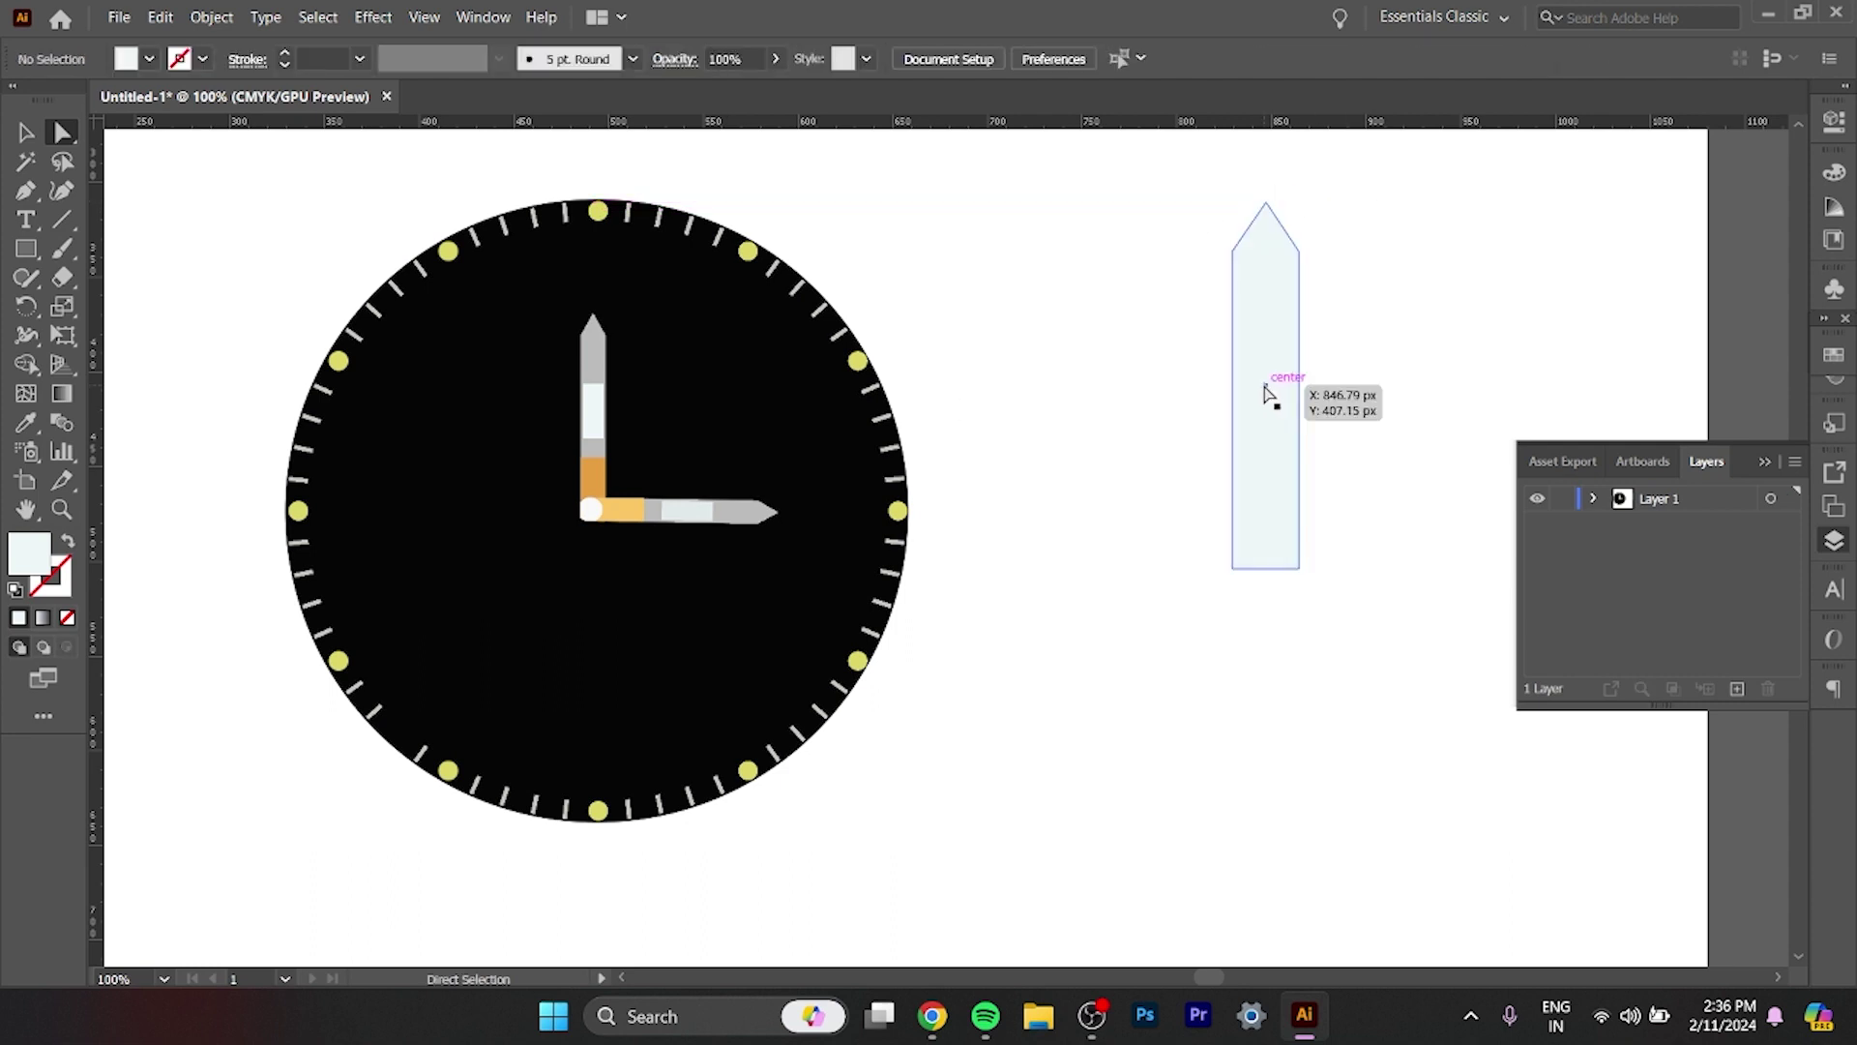
{"action": "double_click", "coordinate": [32, 561]}
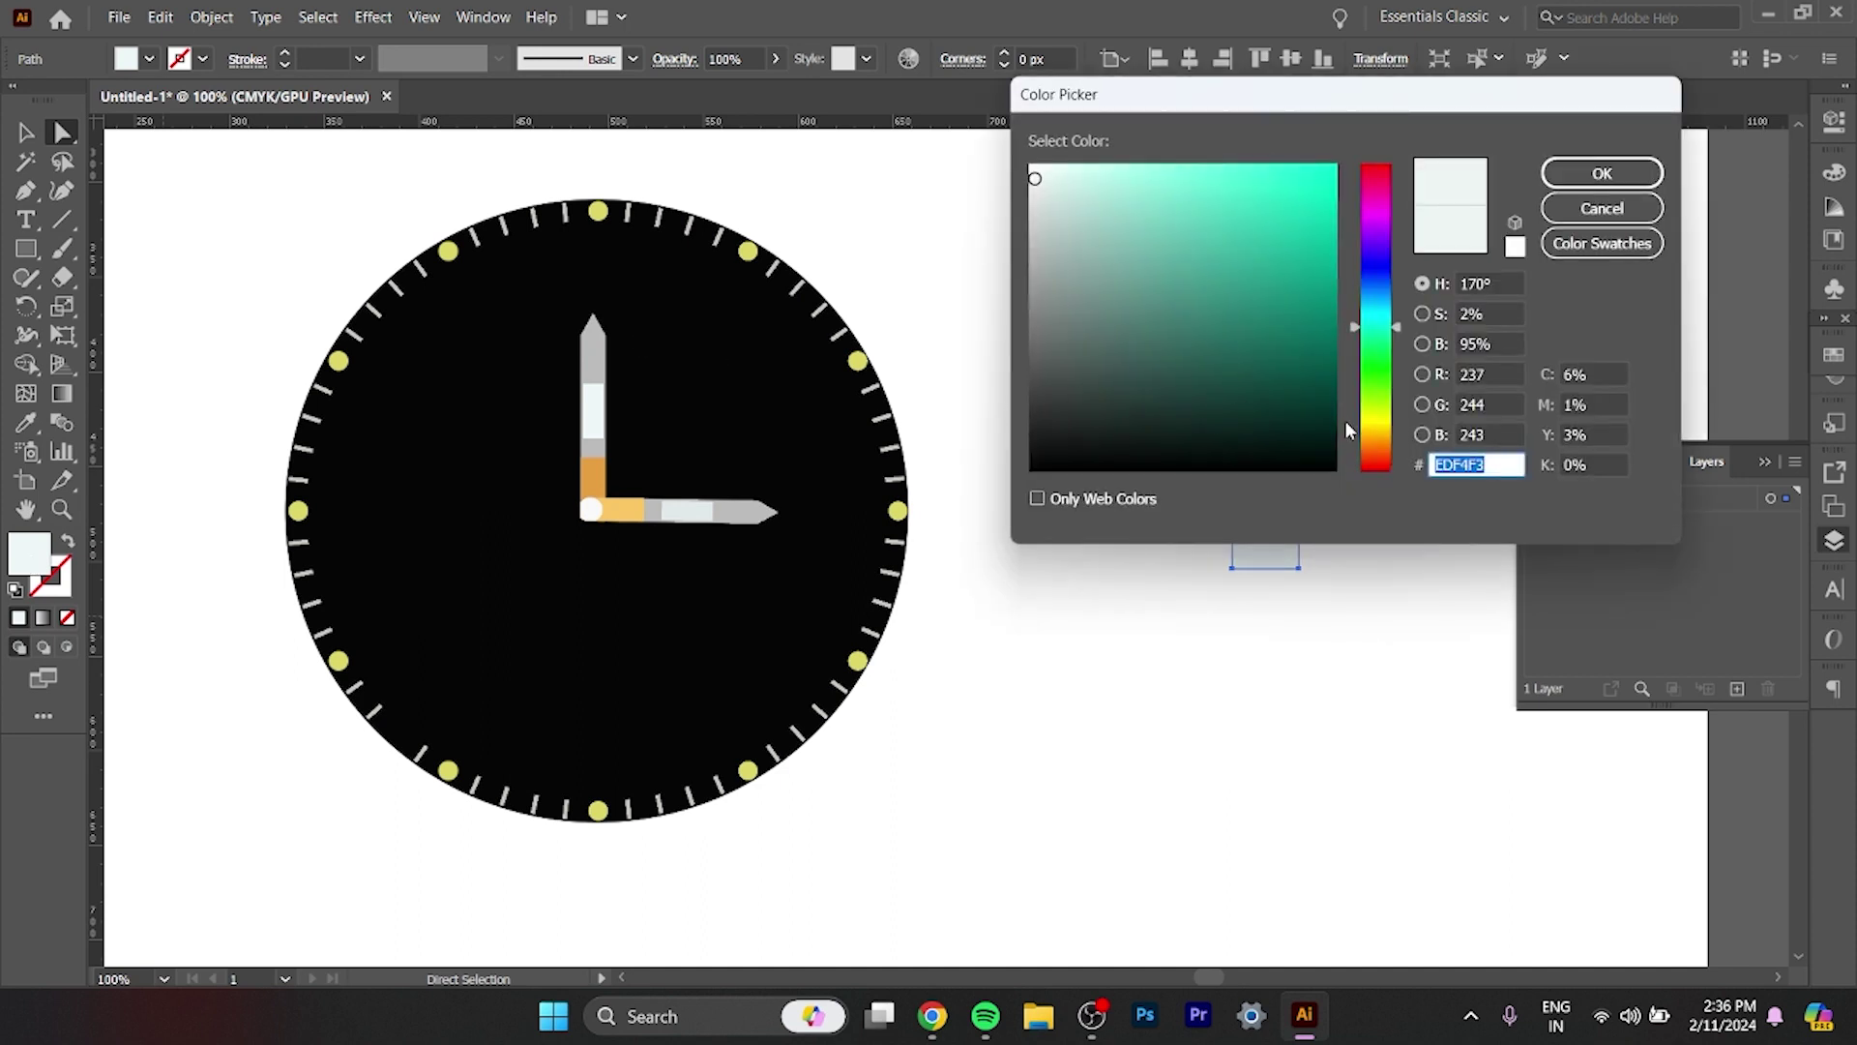
{"action": "left_click", "coordinate": [1382, 450]}
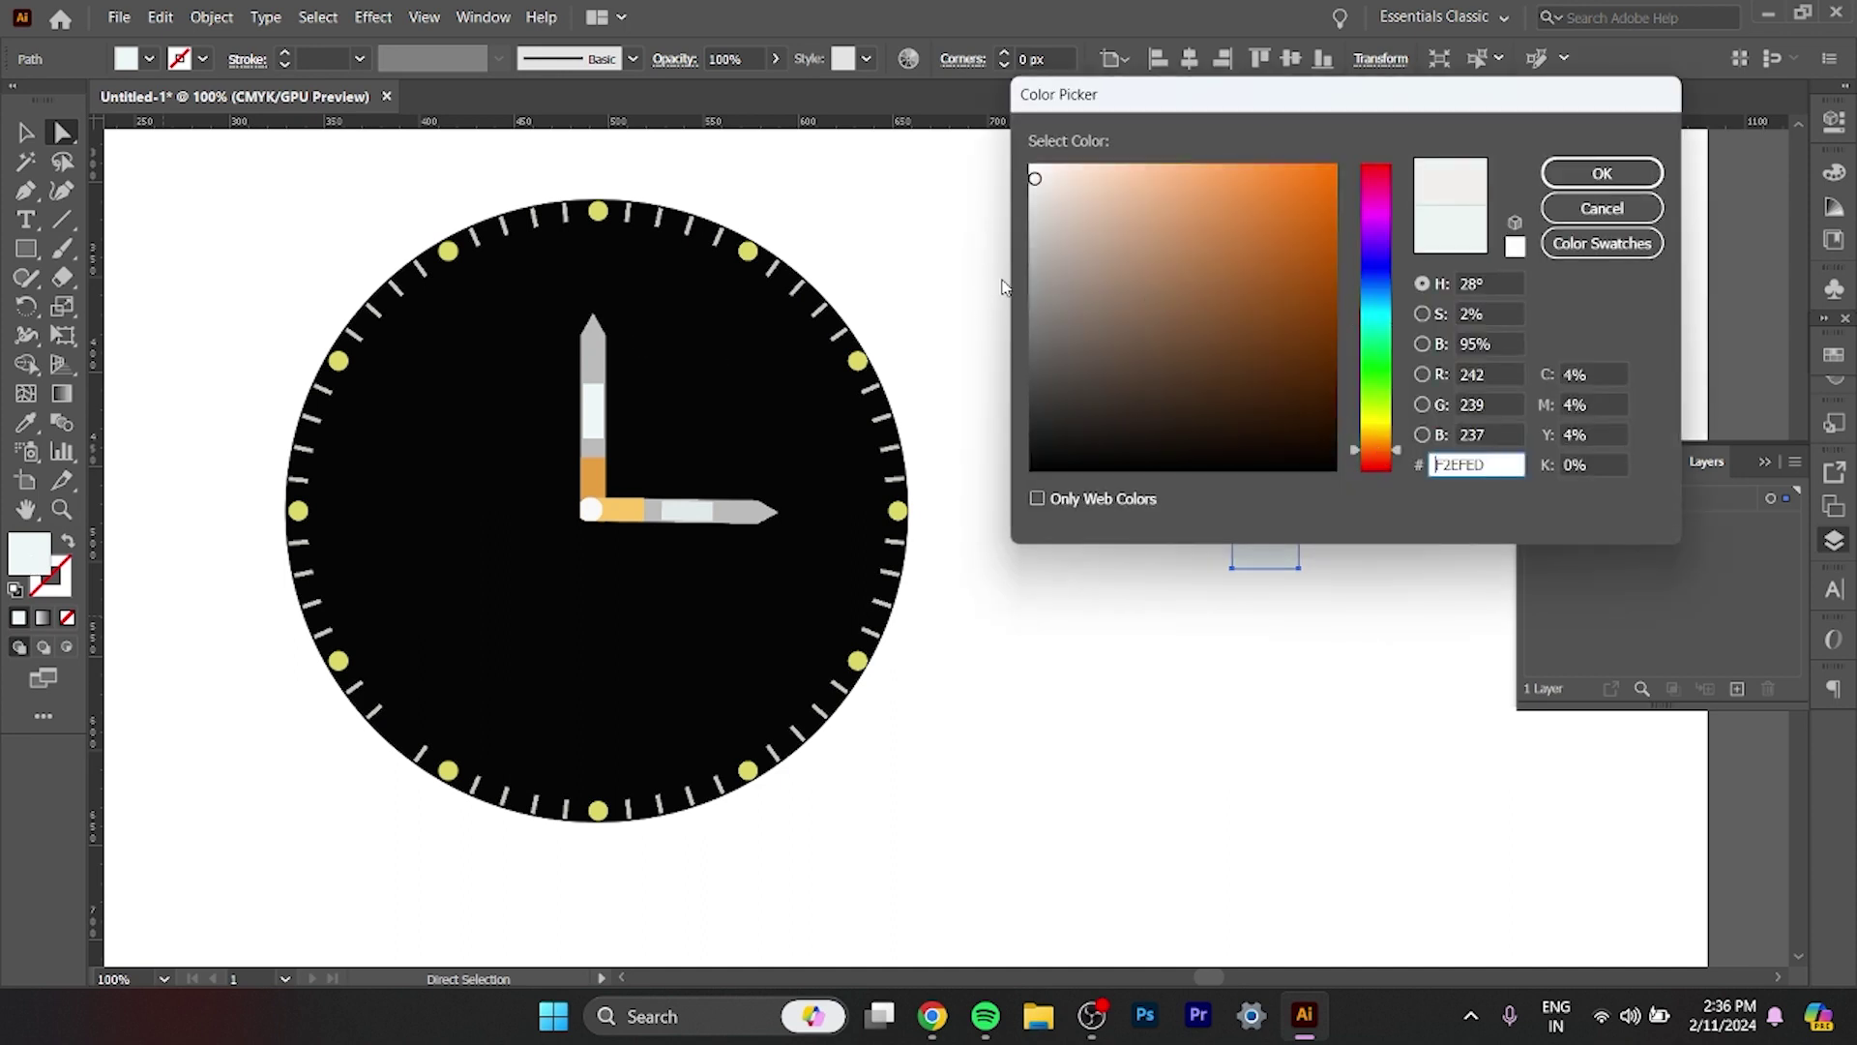
{"action": "left_click", "coordinate": [1030, 258]}
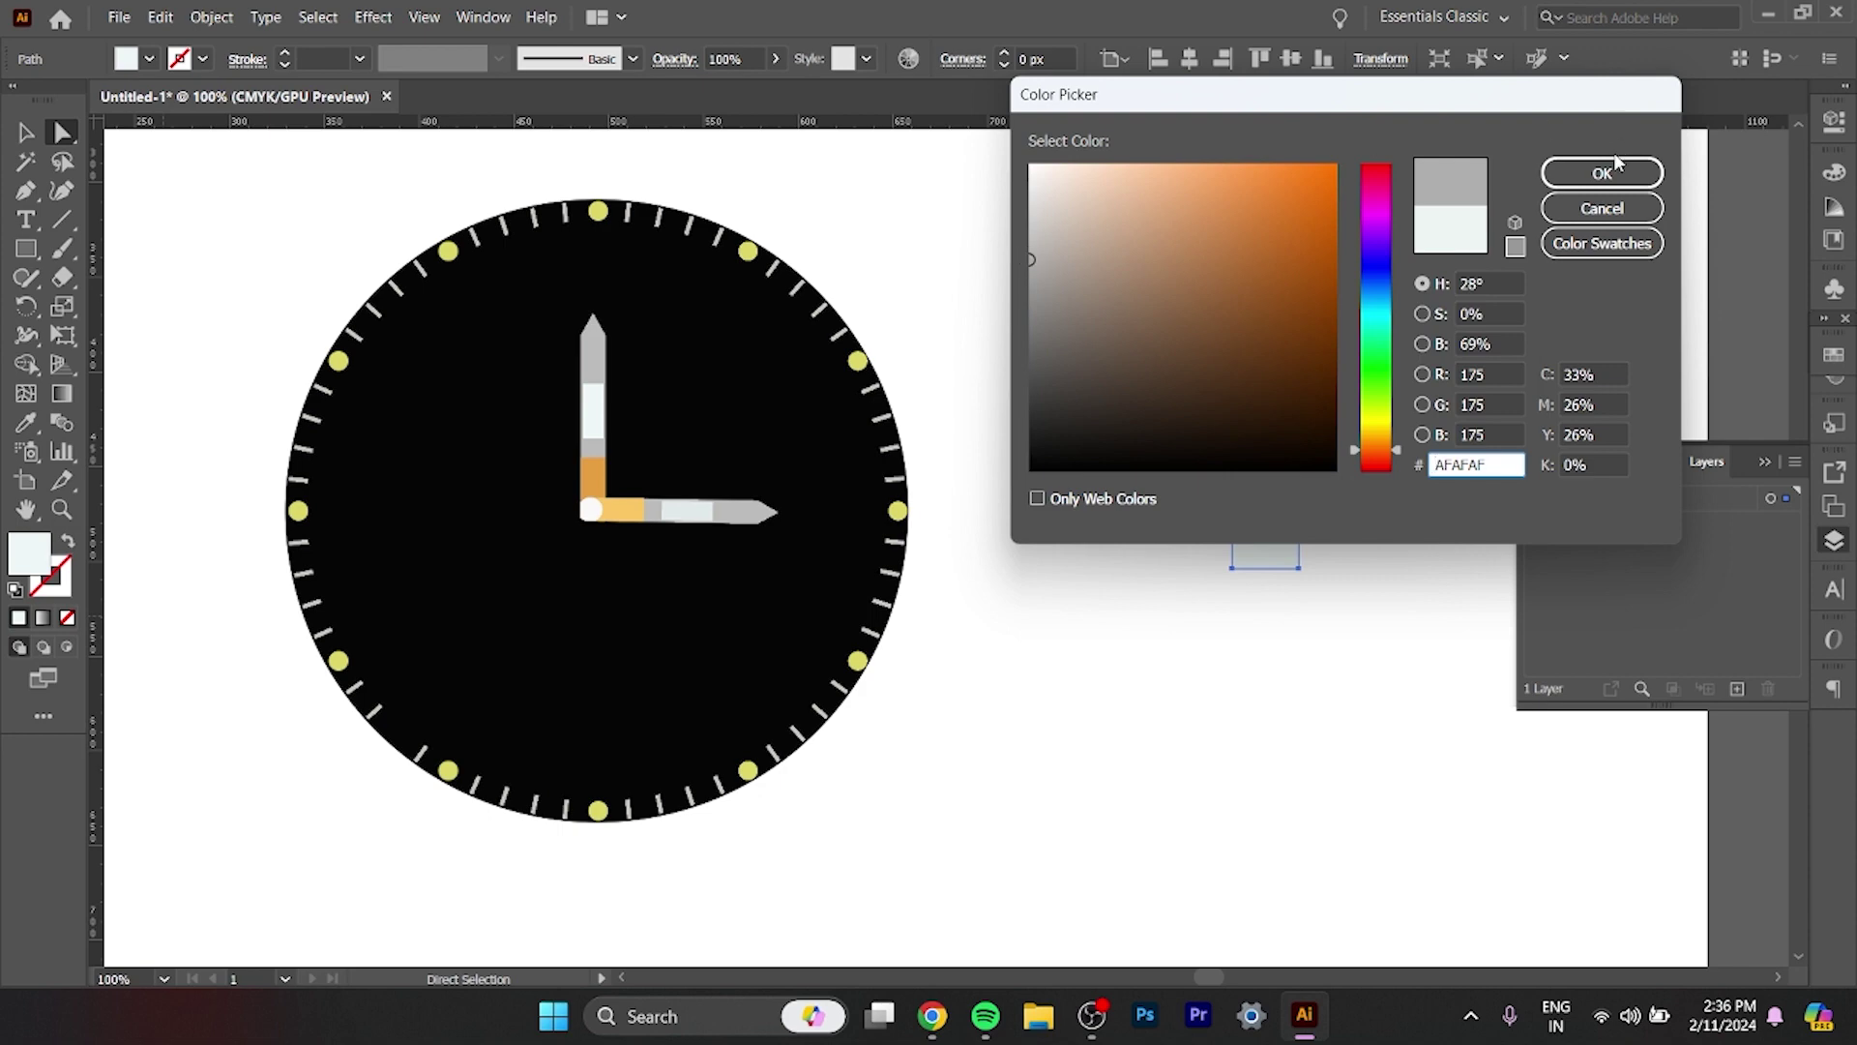
{"action": "left_click", "coordinate": [1603, 172]}
{"action": "left_click", "coordinate": [1406, 236]}
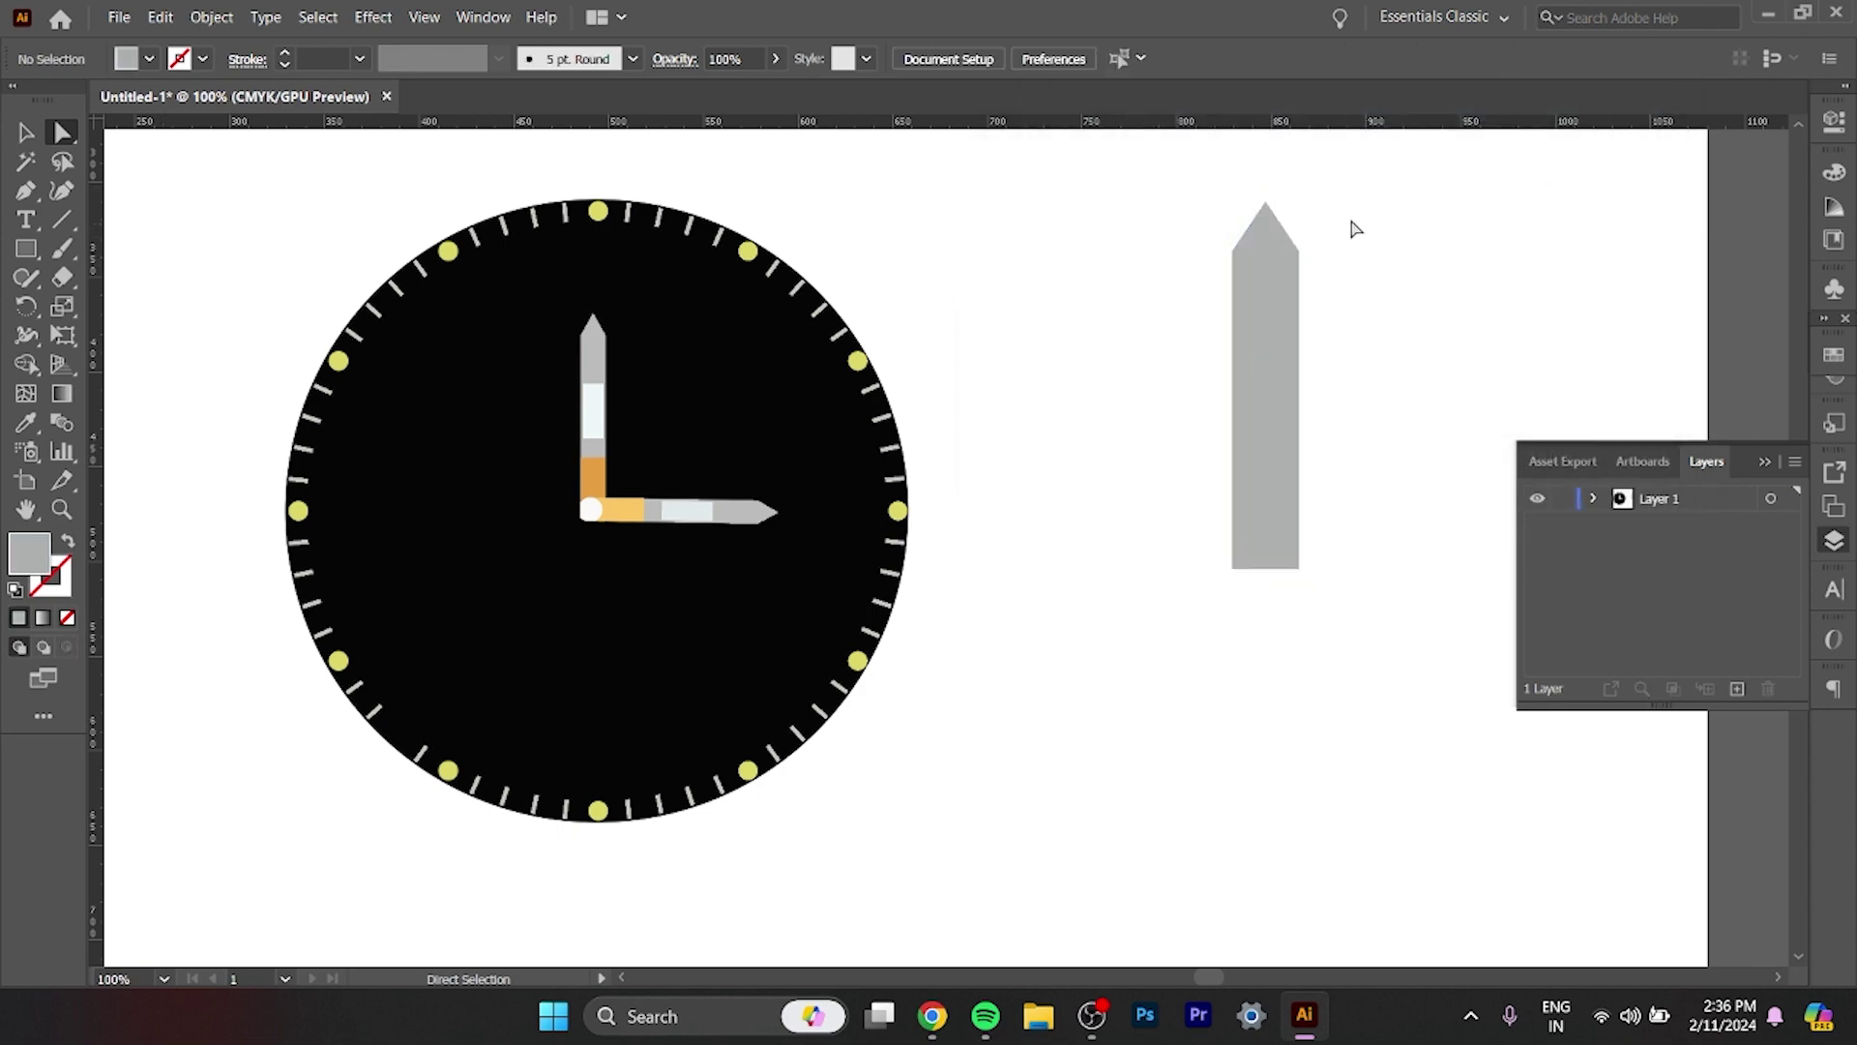
Nudge the hand's left and right shoulder anchors inward to narrow it.
{"action": "left_click_drag", "start_coordinate": [1264, 265], "coordinate": [1264, 267]}
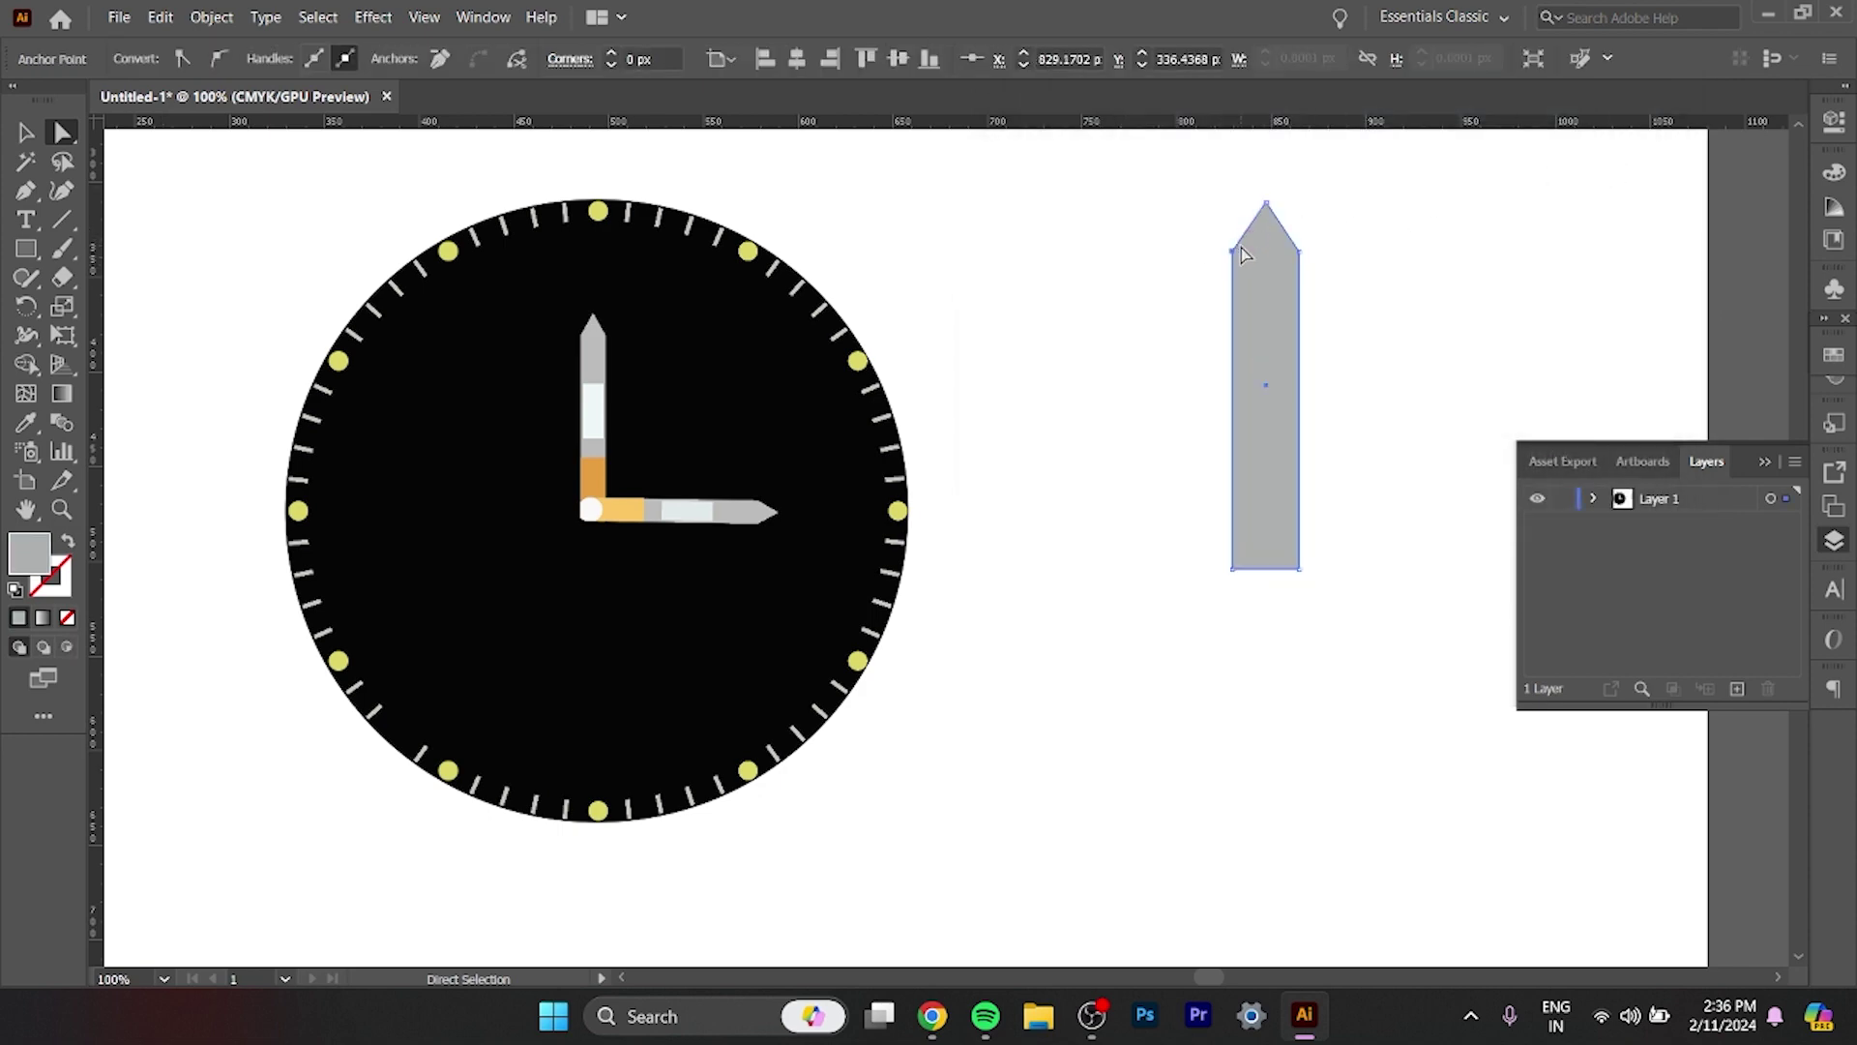
{"action": "key", "text": "Right"}
{"action": "key", "text": "Right"}
{"action": "key", "text": "Right"}
{"action": "key", "text": "Right"}
{"action": "key", "text": "Right"}
{"action": "key", "text": "Right"}
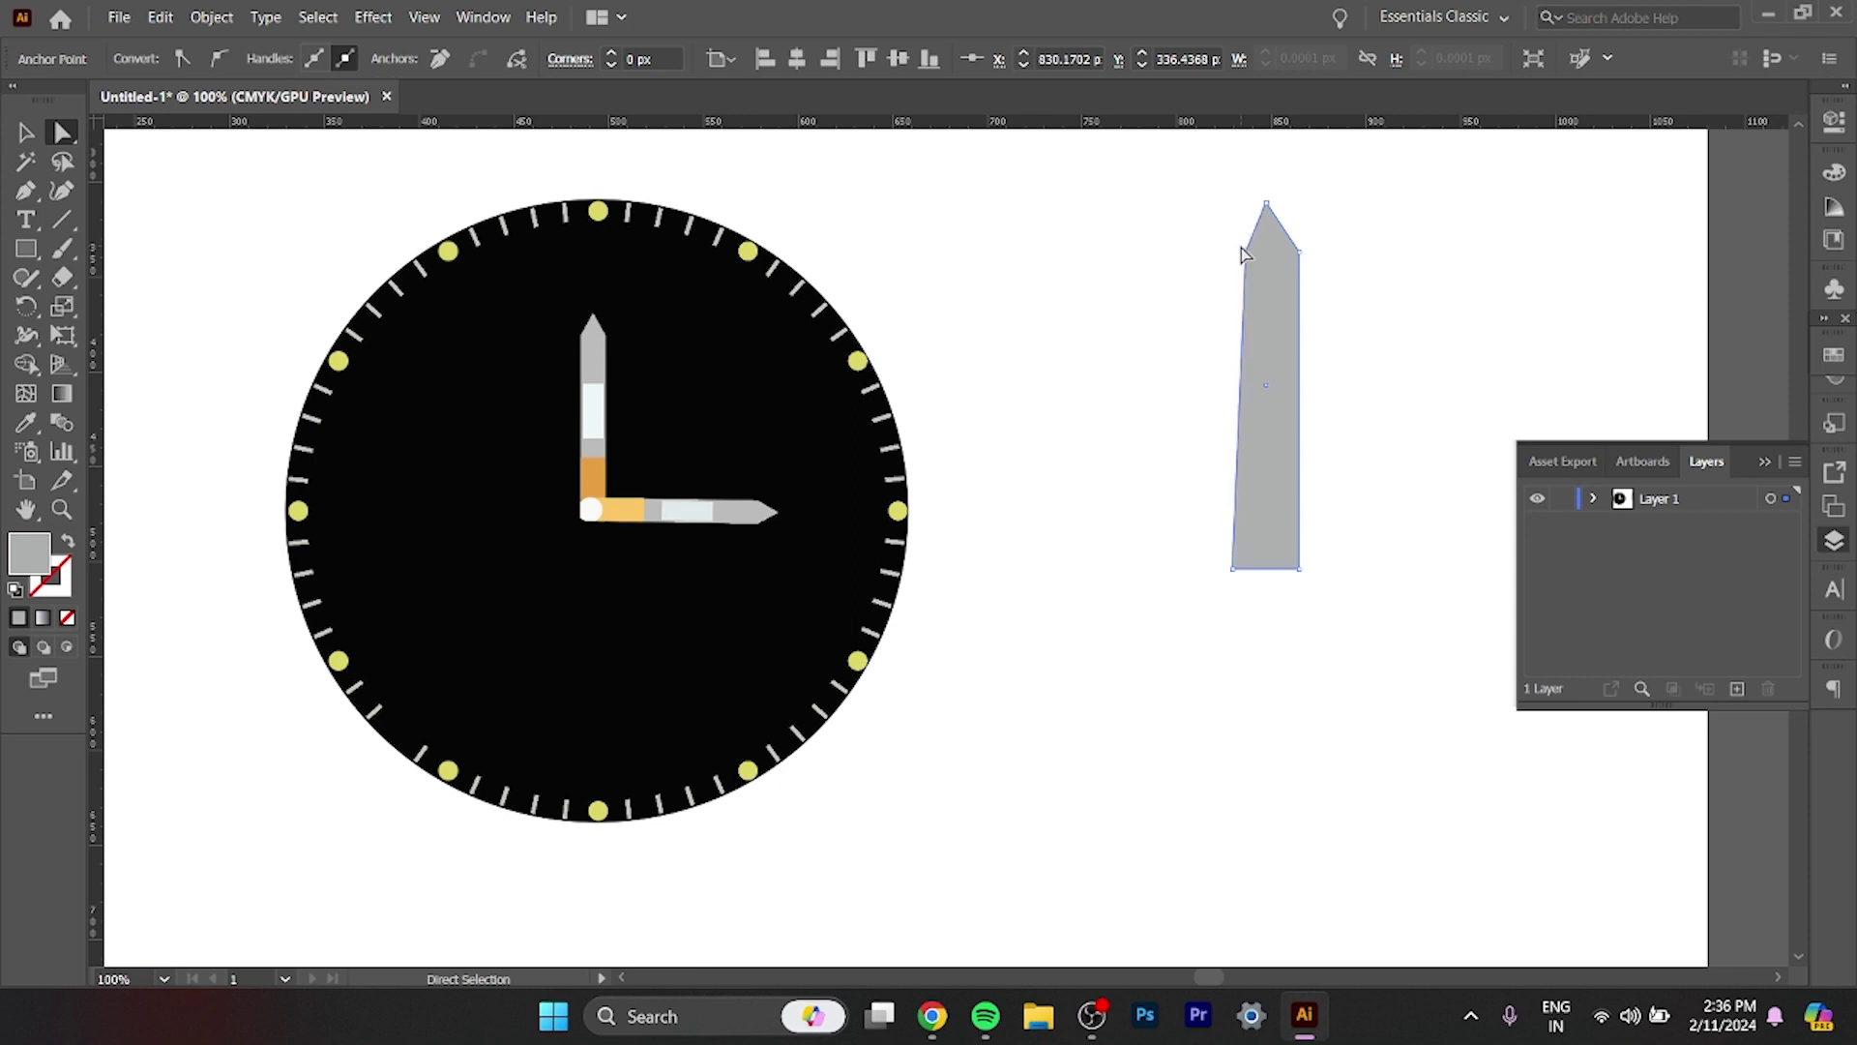
{"action": "key", "text": "Right"}
{"action": "key", "text": "Right"}
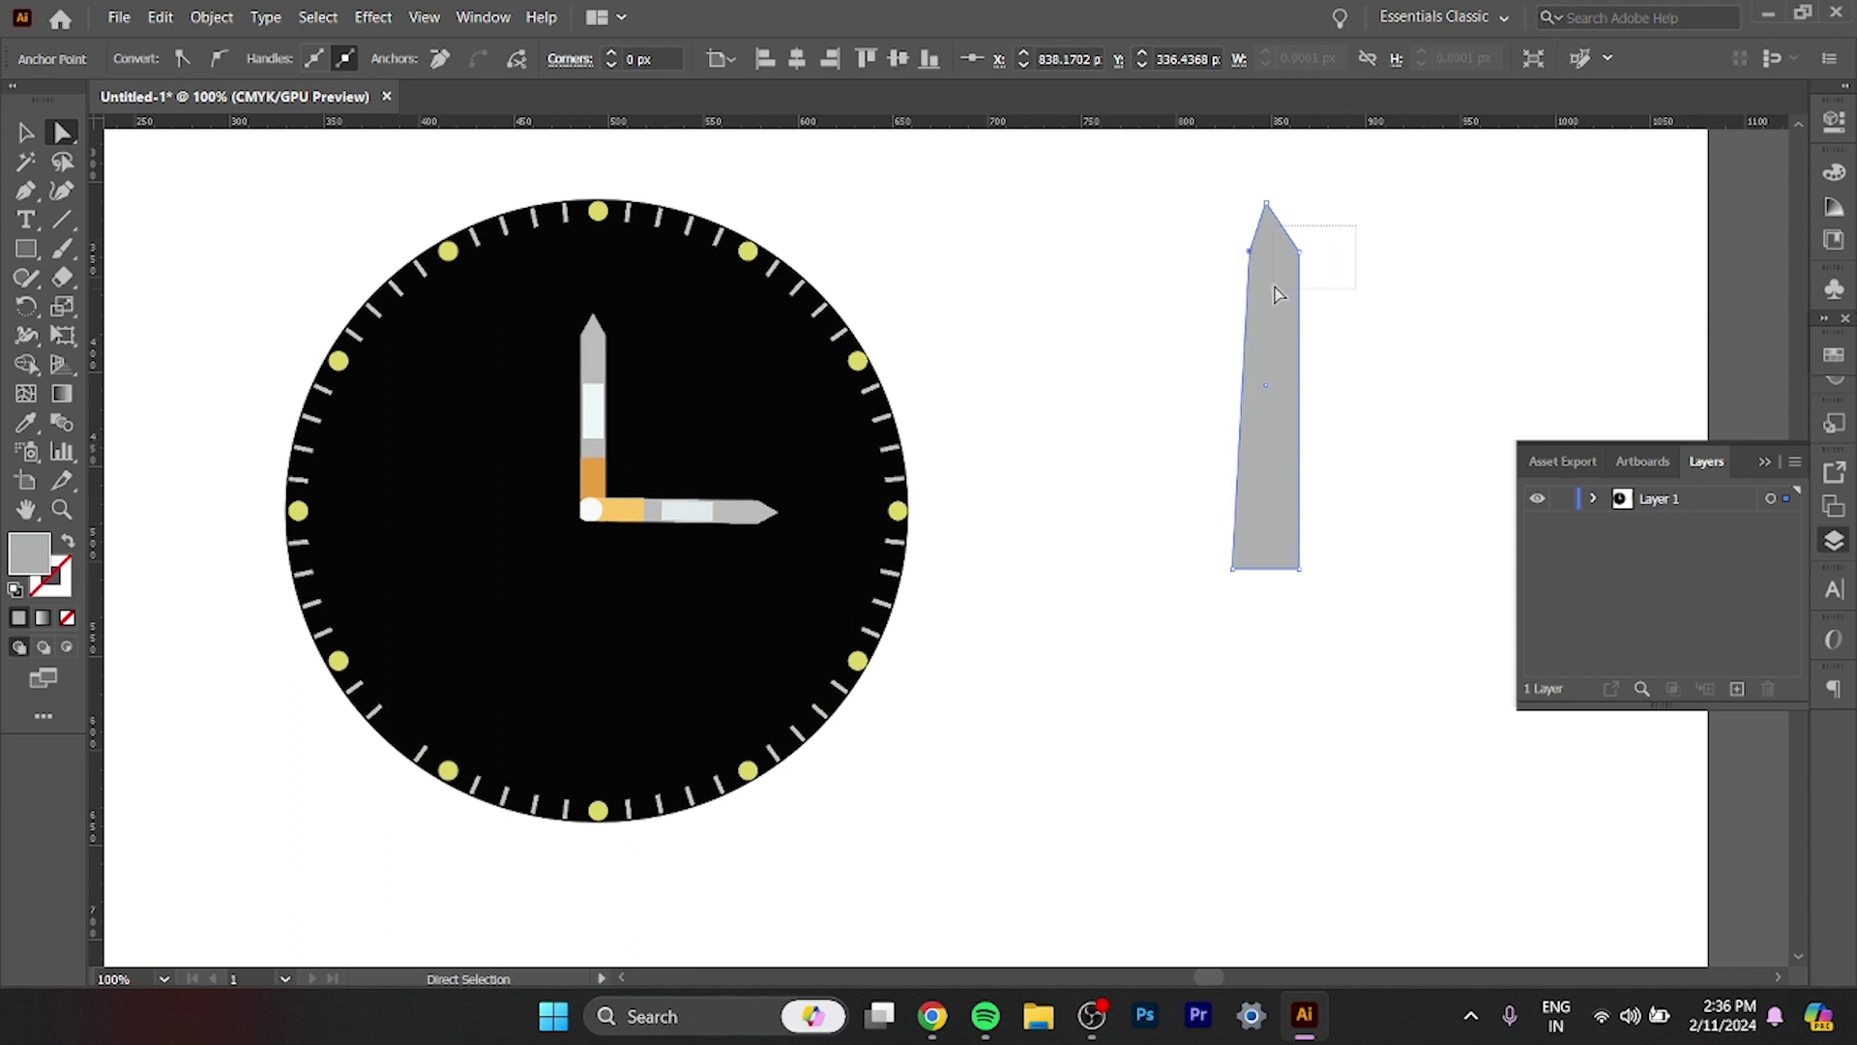
{"action": "key", "text": "Left"}
{"action": "key", "text": "Left"}
{"action": "key", "text": "Left"}
{"action": "key", "text": "Left"}
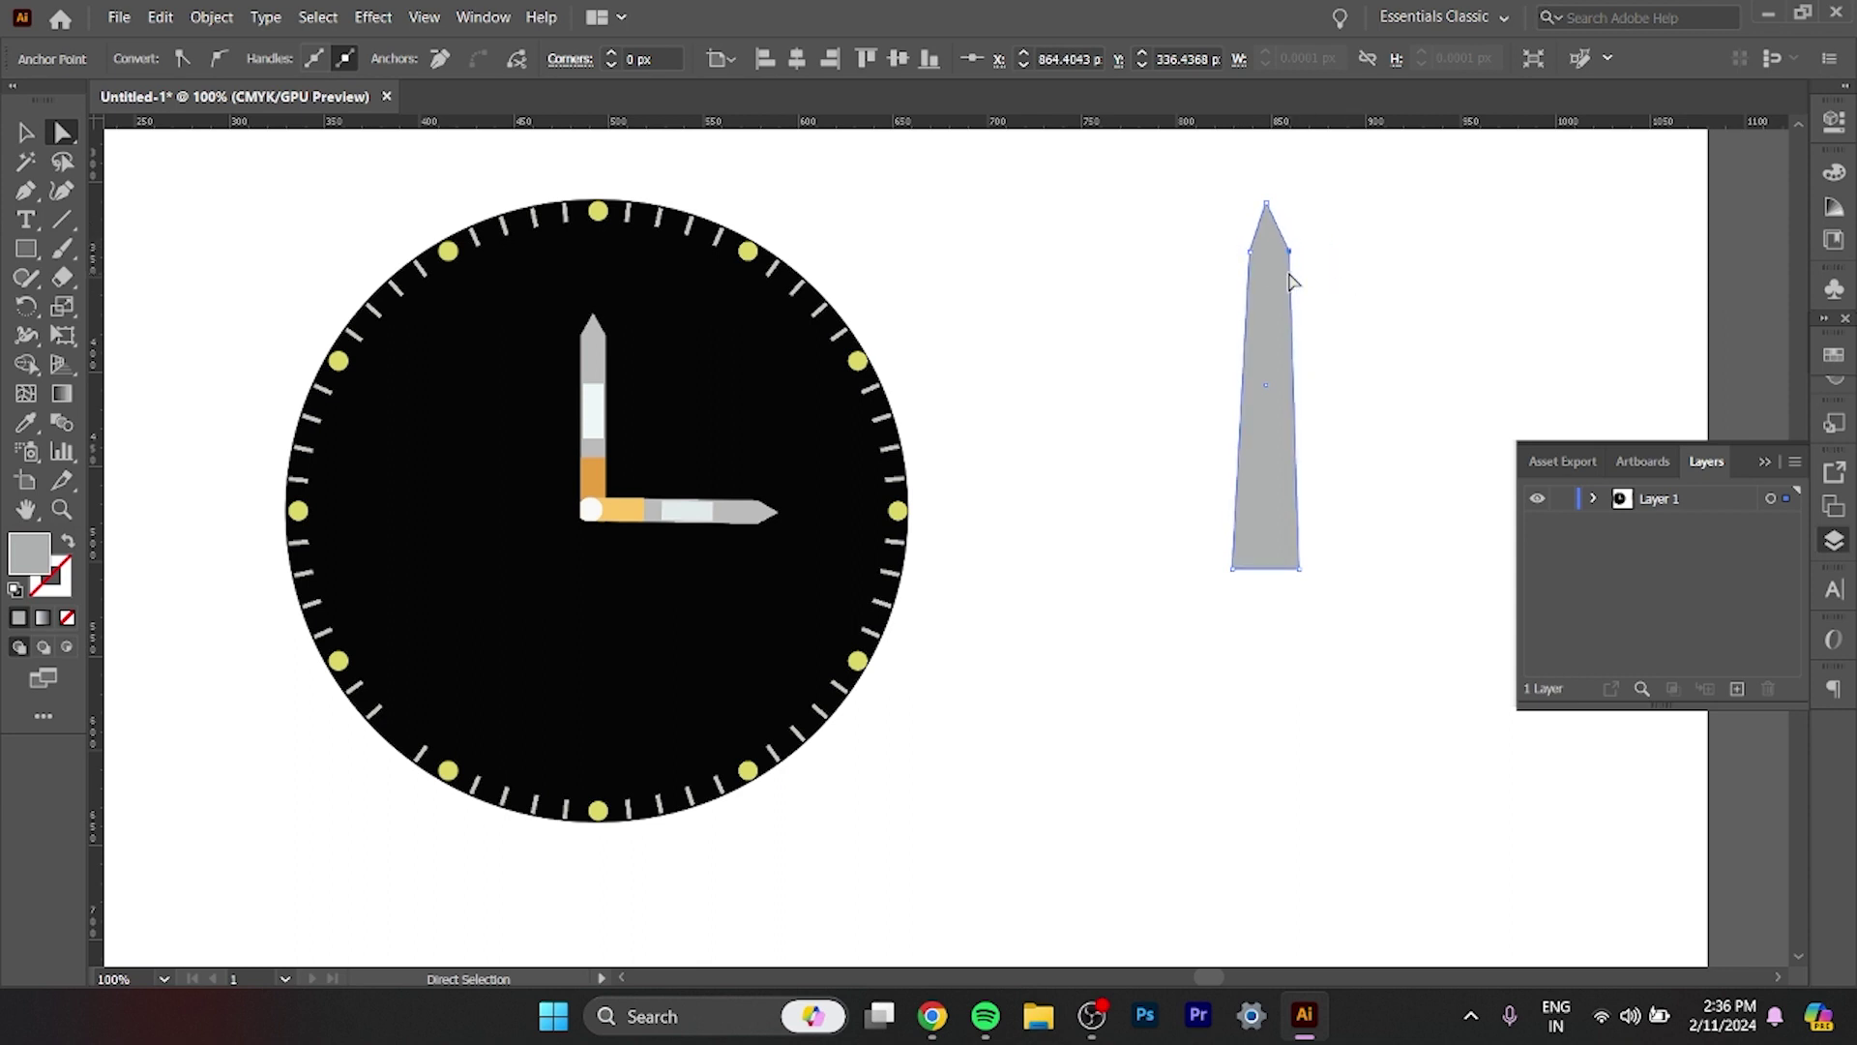
{"action": "key", "text": "Left"}
{"action": "key", "text": "Left"}
{"action": "key", "text": "Left"}
{"action": "key", "text": "Left"}
{"action": "key", "text": "Left"}
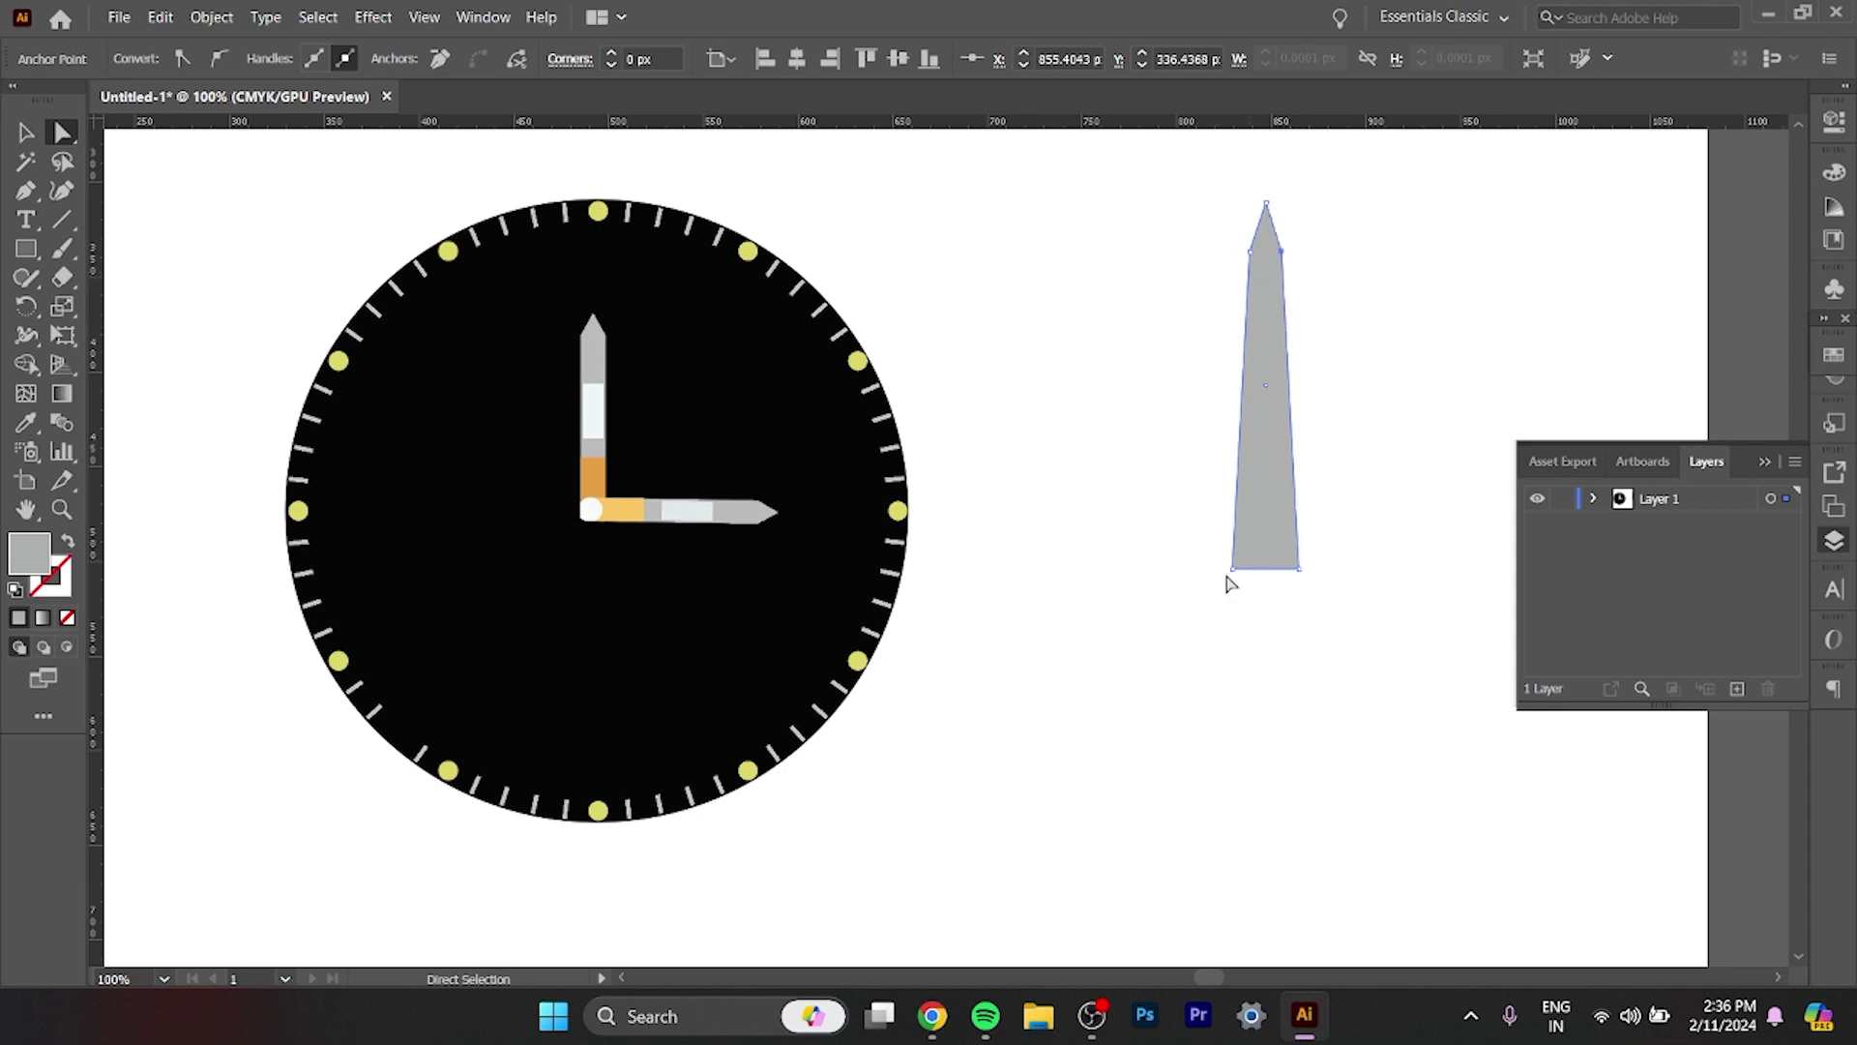
Nudge the hand's bottom-left and bottom-right corners inward to taper the base.
{"action": "left_click_drag", "start_coordinate": [1178, 549], "coordinate": [1285, 584]}
{"action": "key", "text": "Right"}
{"action": "key", "text": "Right"}
{"action": "key", "text": "Right"}
{"action": "key", "text": "Right"}
{"action": "key", "text": "Right"}
{"action": "key", "text": "Right"}
{"action": "key", "text": "Right"}
{"action": "key", "text": "Right"}
{"action": "key", "text": "Right"}
{"action": "key", "text": "Right"}
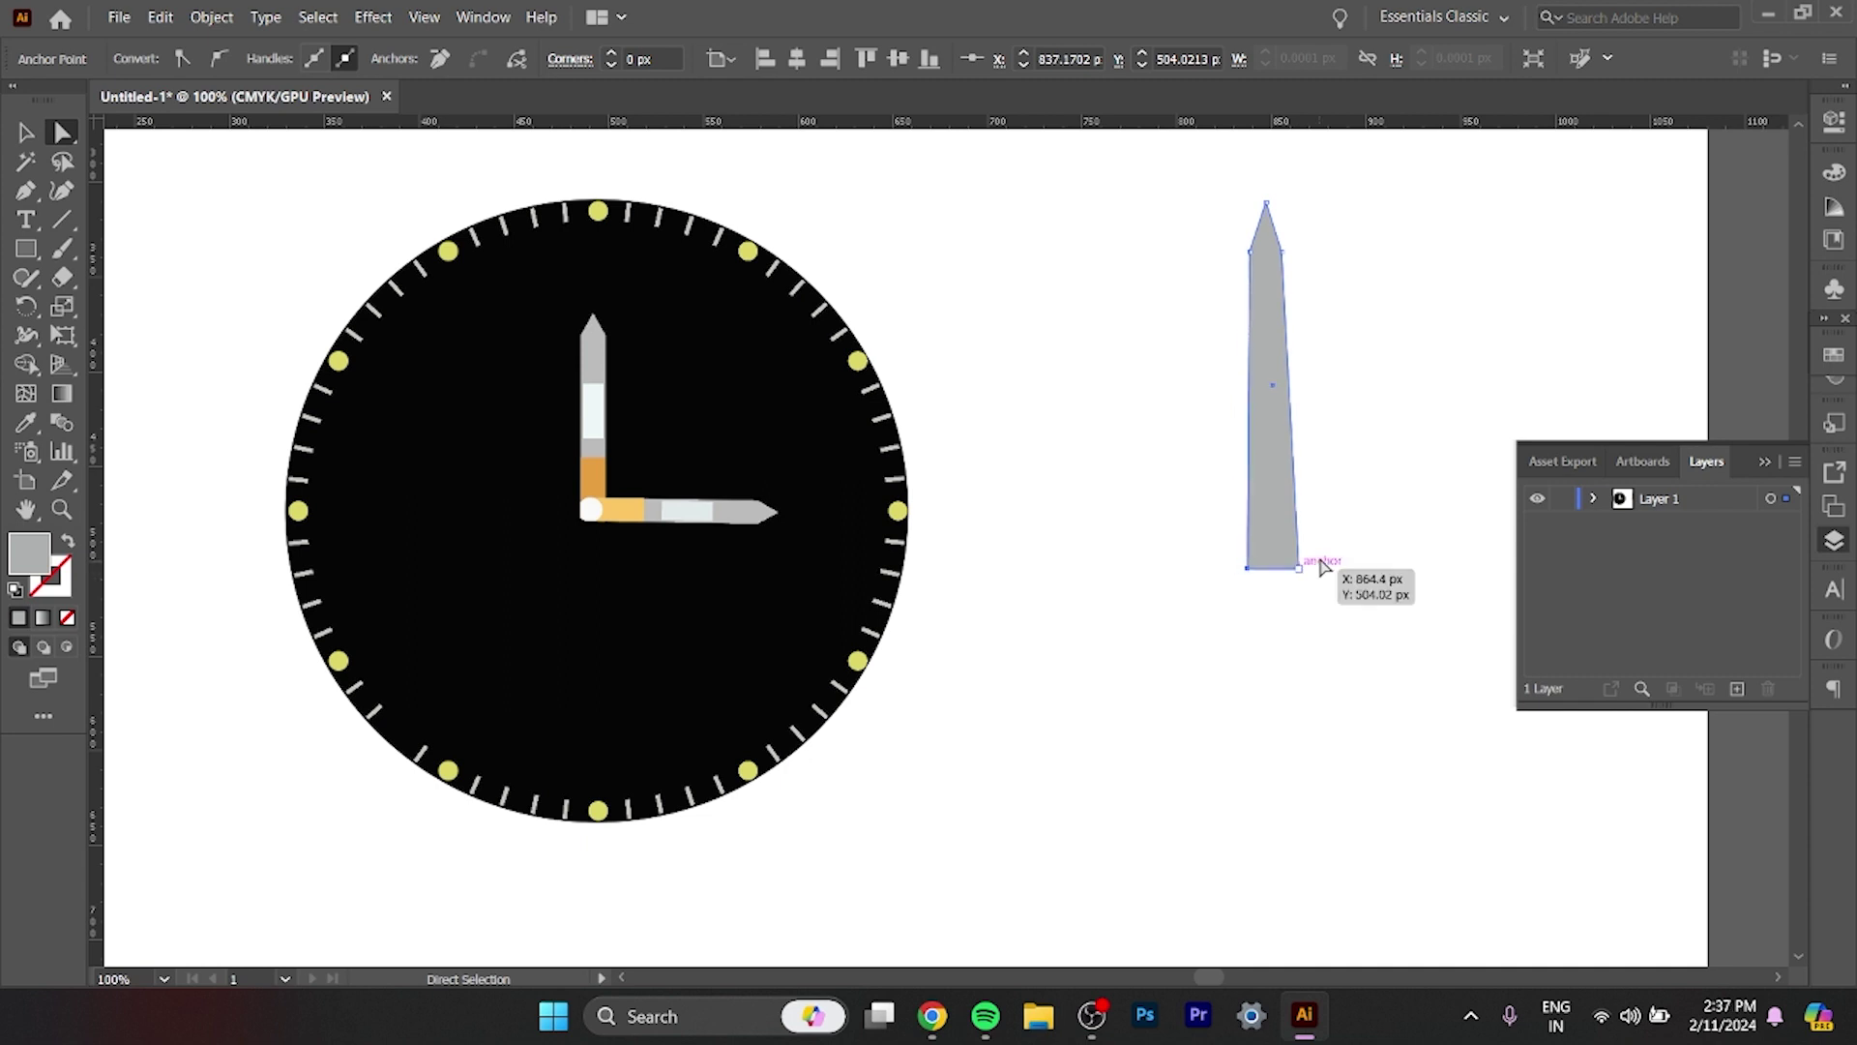
{"action": "left_click", "coordinate": [1303, 580]}
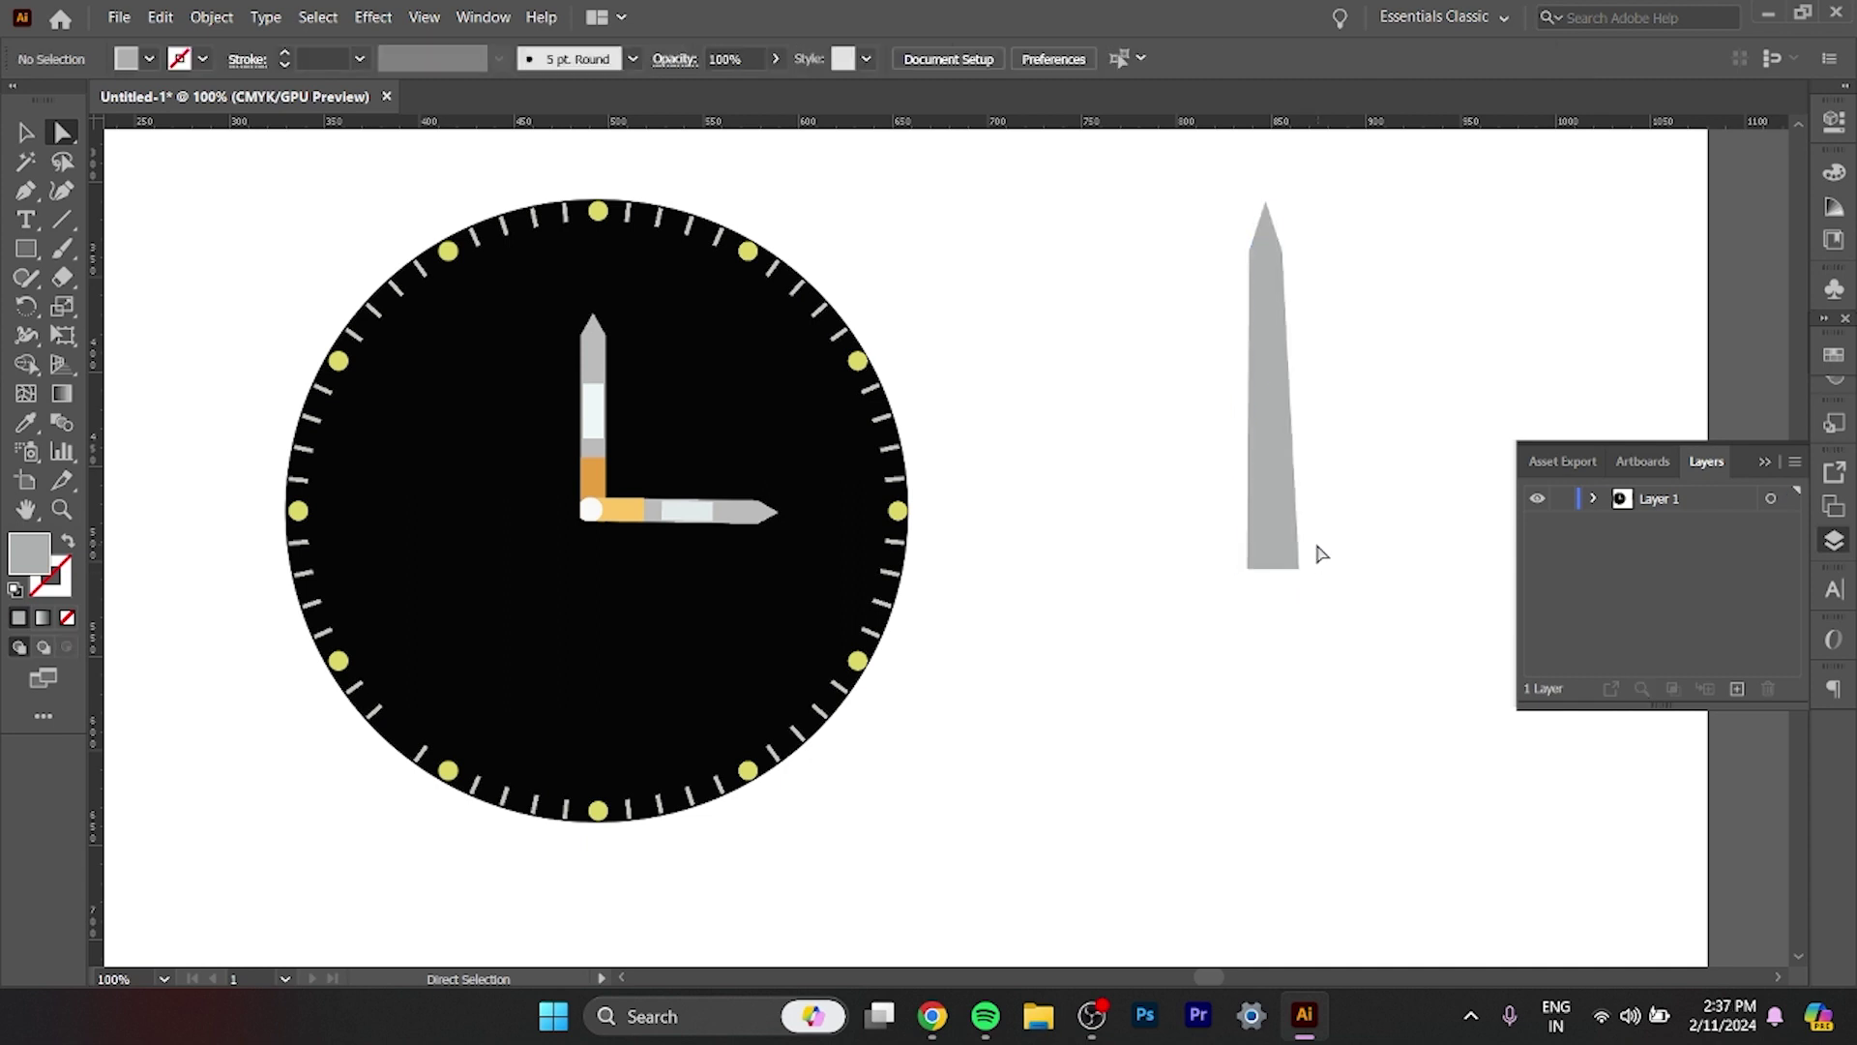
{"action": "left_click", "coordinate": [1295, 571]}
{"action": "key", "text": "Left"}
{"action": "key", "text": "Left"}
{"action": "key", "text": "Left"}
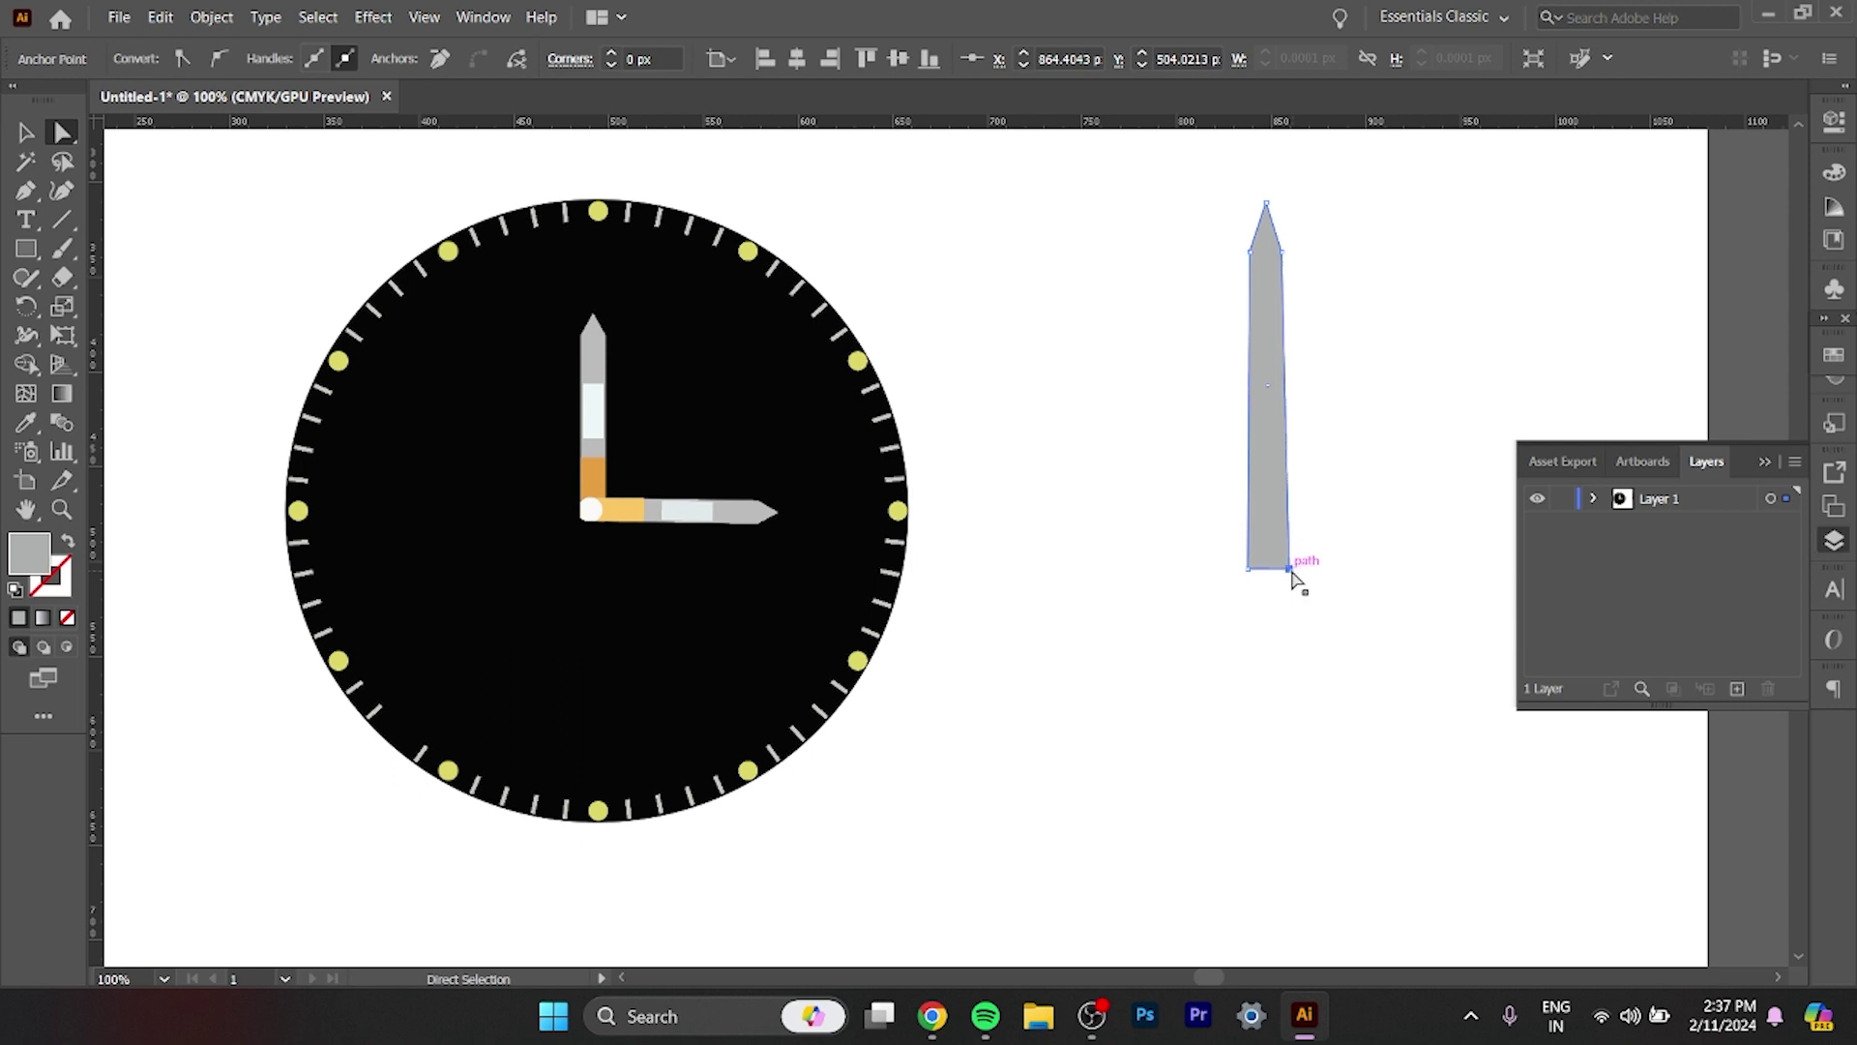
{"action": "key", "text": "Left"}
{"action": "key", "text": "Left"}
{"action": "key", "text": "Left"}
{"action": "key", "text": "Left"}
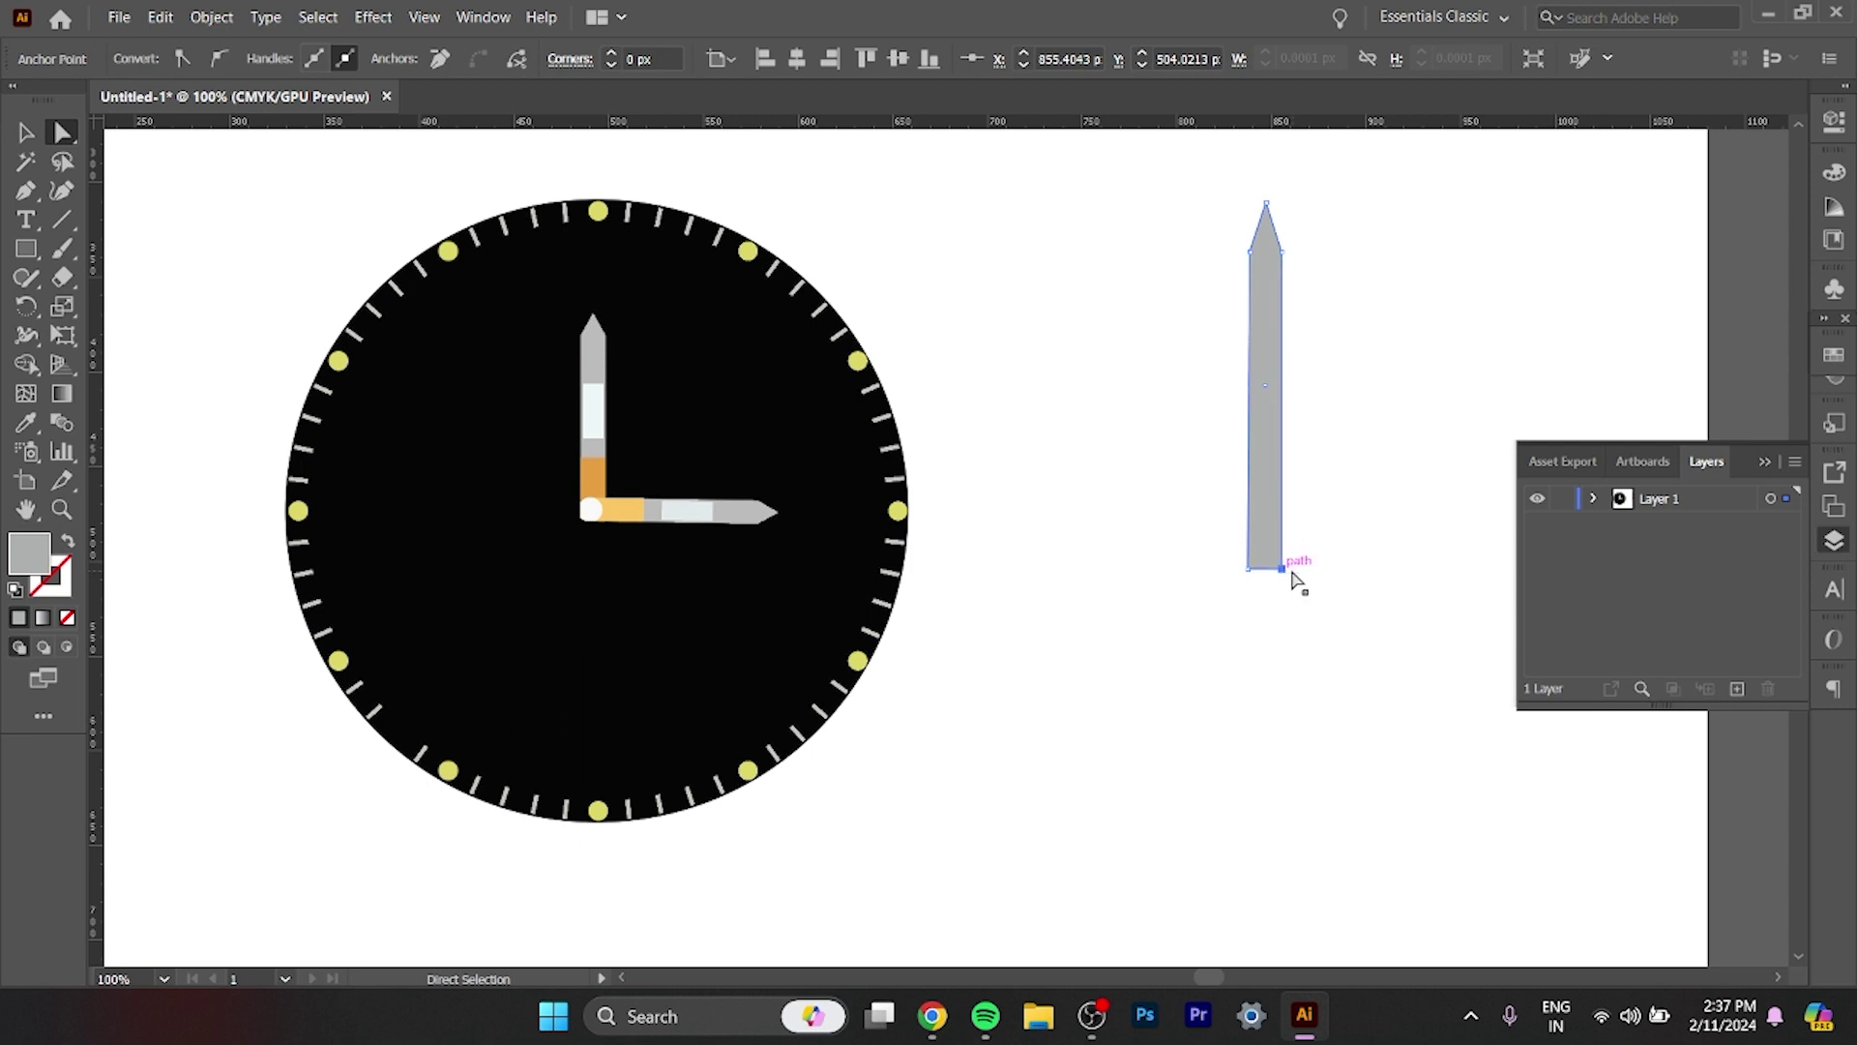
{"action": "key", "text": "Left"}
{"action": "key", "text": "Right"}
{"action": "left_click", "coordinate": [1218, 550]}
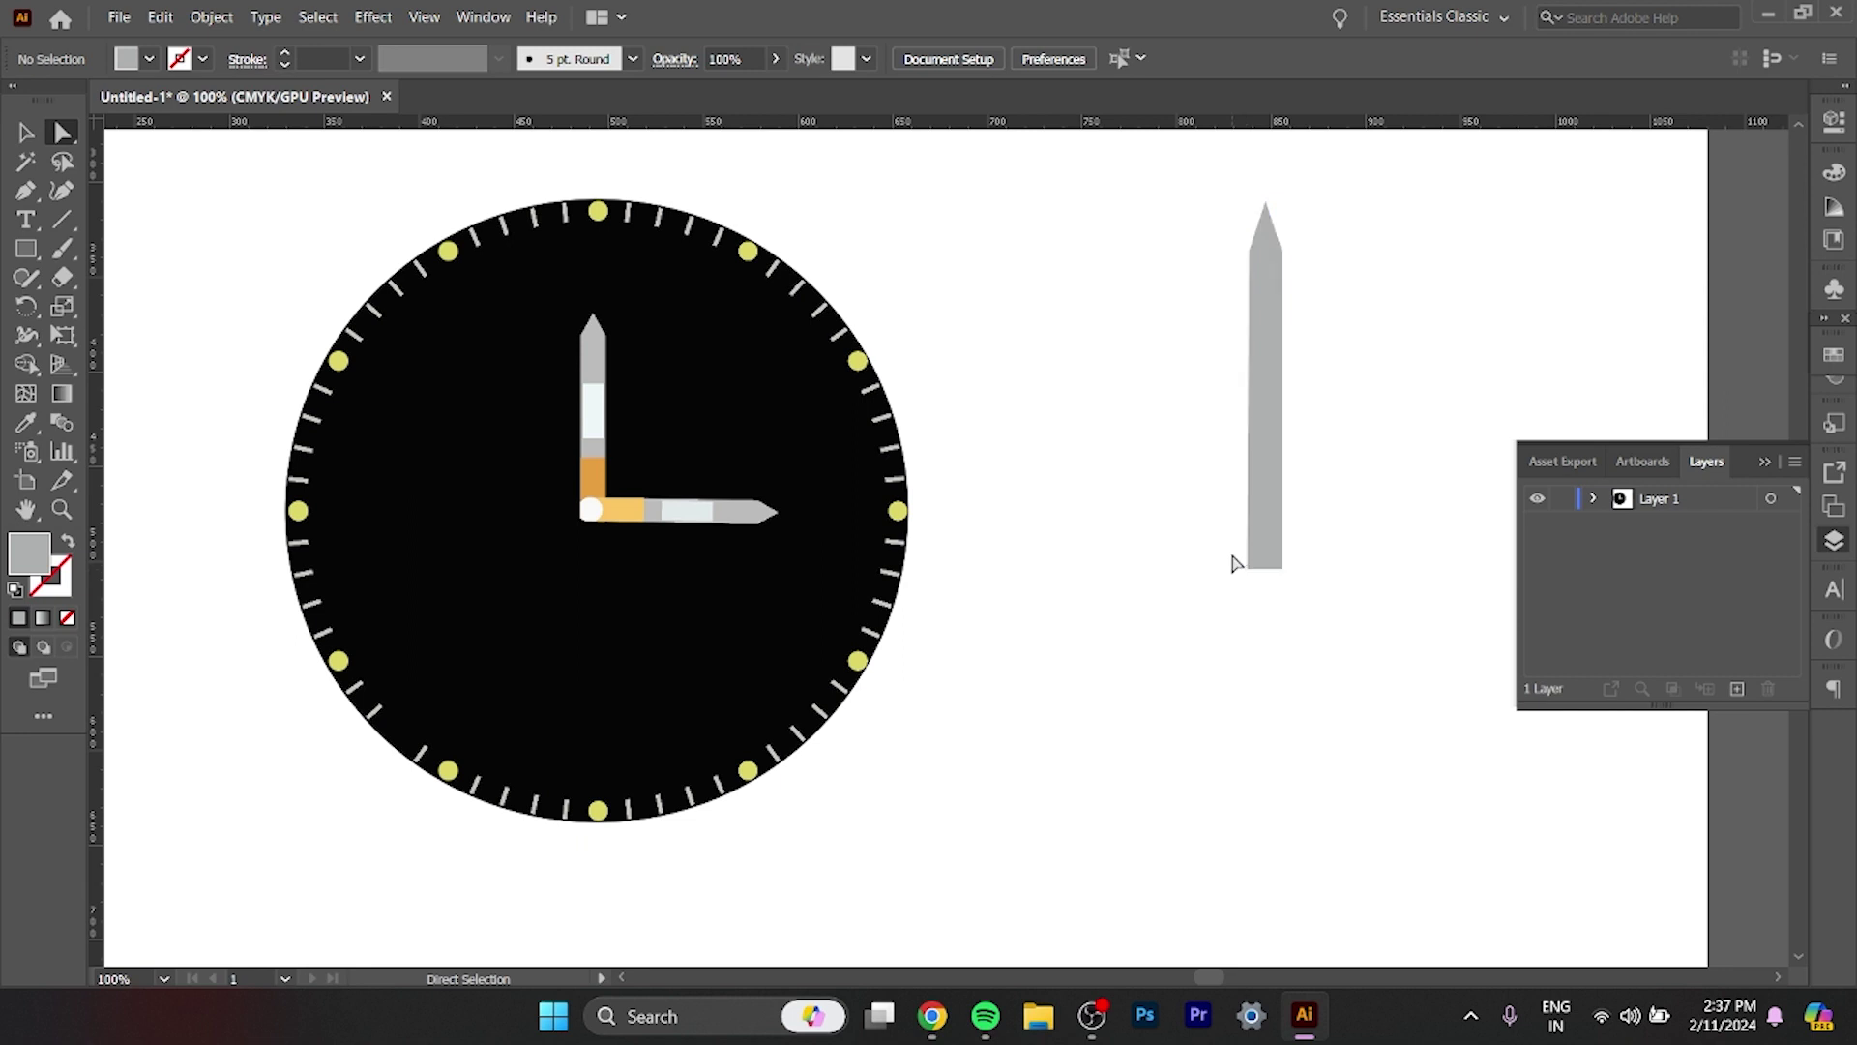
{"action": "left_click_drag", "start_coordinate": [1236, 555], "coordinate": [1268, 580]}
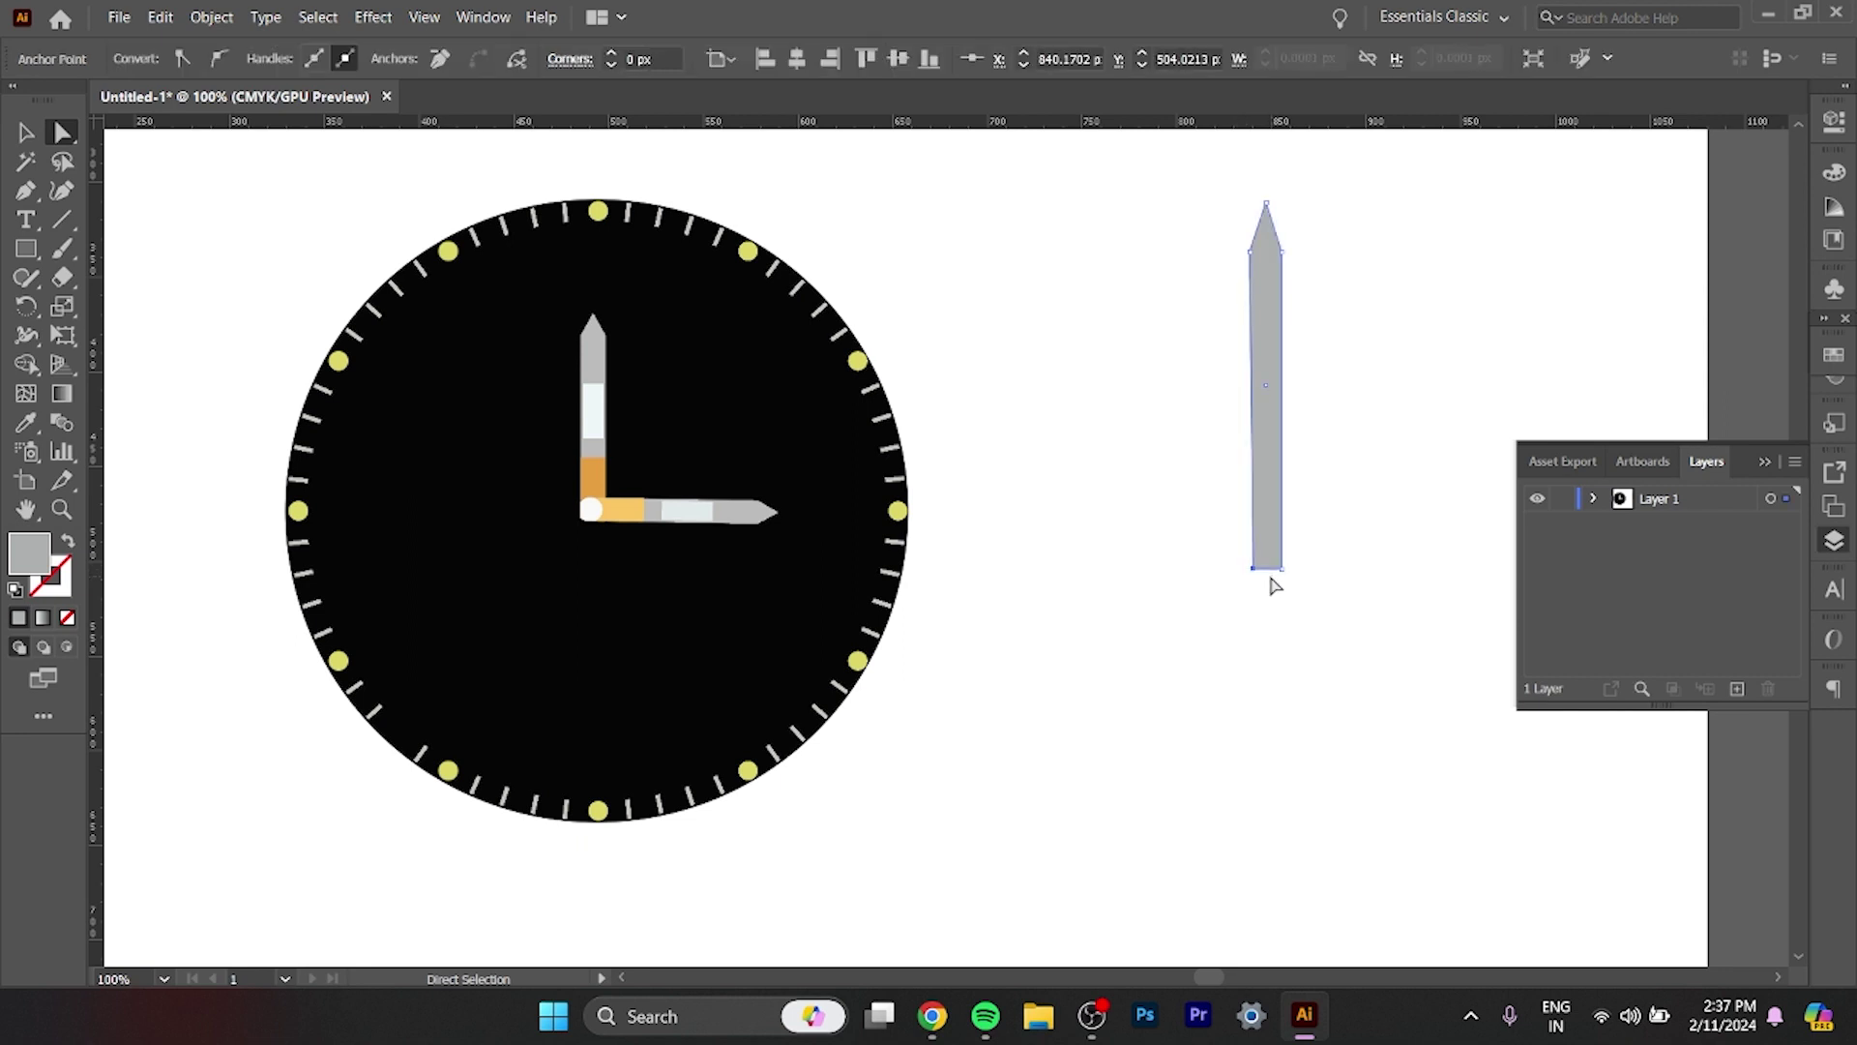
{"action": "key", "text": "Left"}
Move both shoulder anchors further inward to slim the hand into a needle.
{"action": "left_click_drag", "start_coordinate": [1246, 263], "coordinate": [1260, 274]}
{"action": "key", "text": "Right"}
{"action": "key", "text": "Right"}
{"action": "key", "text": "Right"}
{"action": "left_click_drag", "start_coordinate": [1281, 271], "coordinate": [1277, 267]}
{"action": "key", "text": "Left"}
{"action": "key", "text": "Left"}
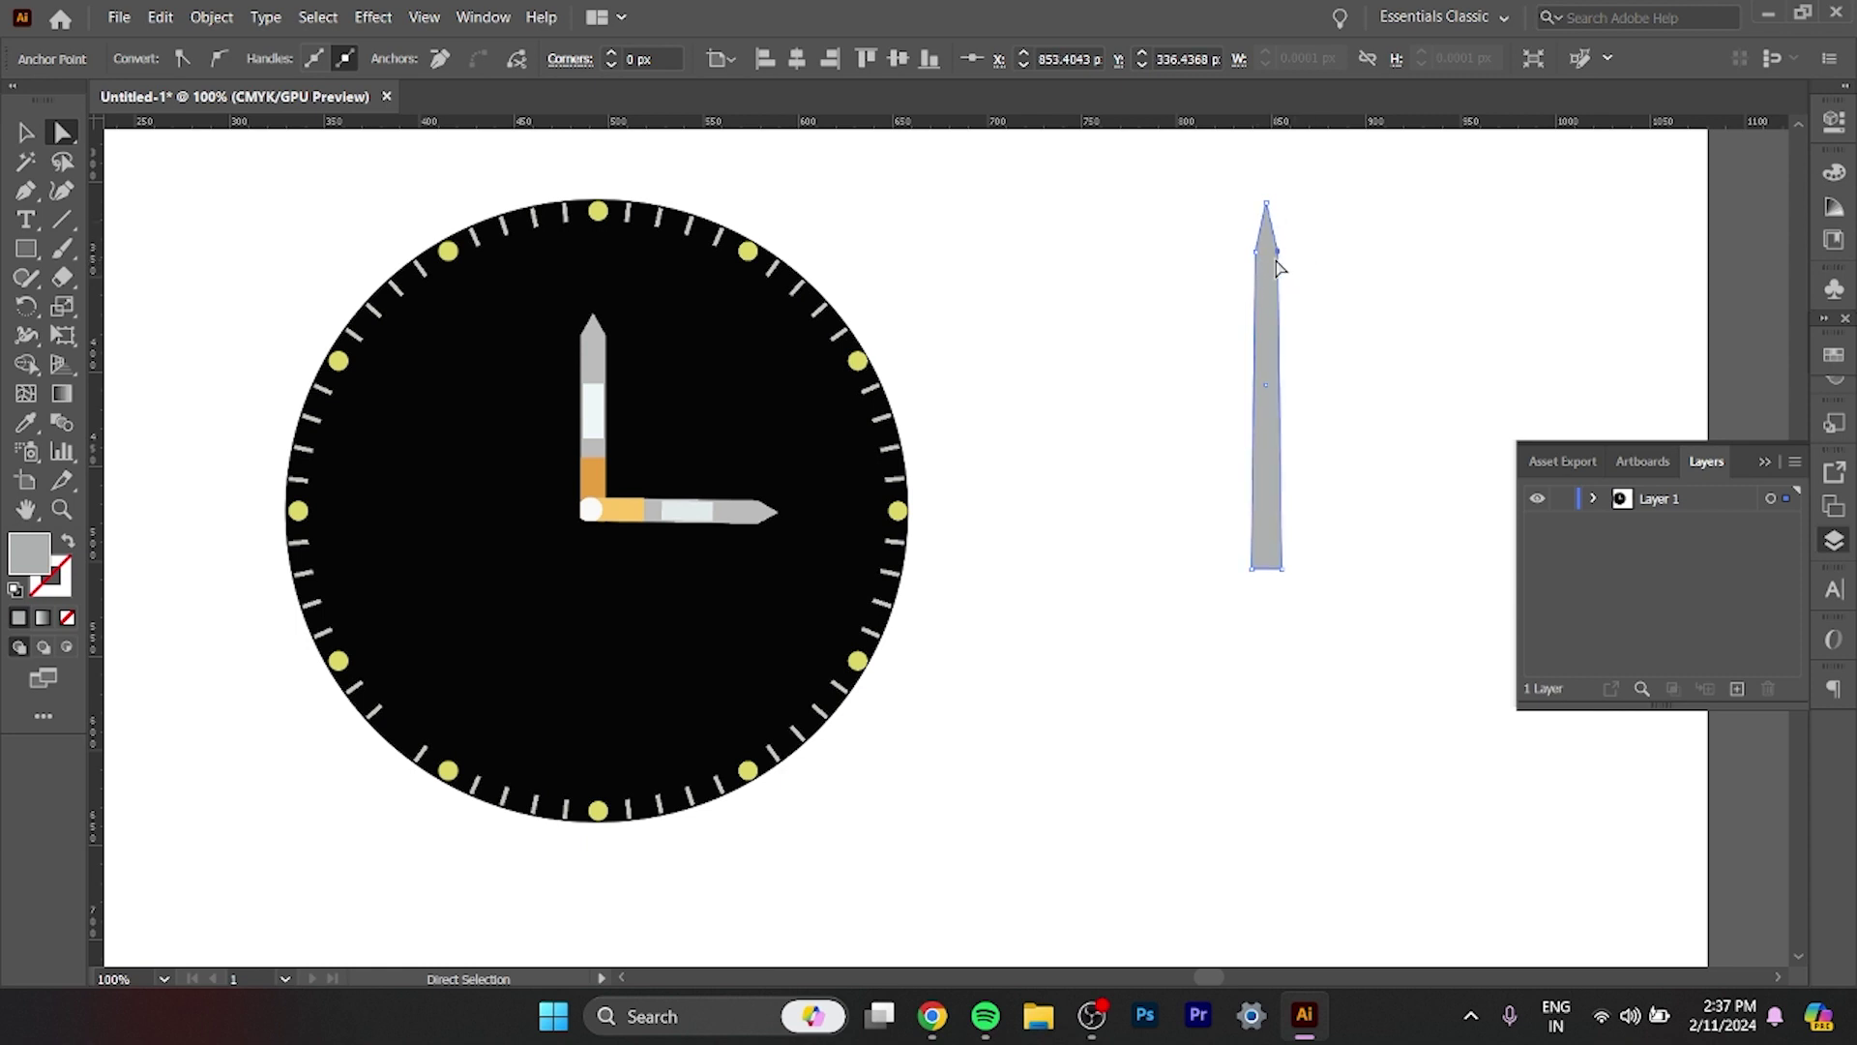
{"action": "key", "text": "Left"}
Drag the bottom corner anchors to straighten the hand's right edge vertically.
{"action": "left_click_drag", "start_coordinate": [1279, 578], "coordinate": [1288, 578]}
{"action": "key", "text": "shift+Right"}
{"action": "key", "text": "shift+Left"}
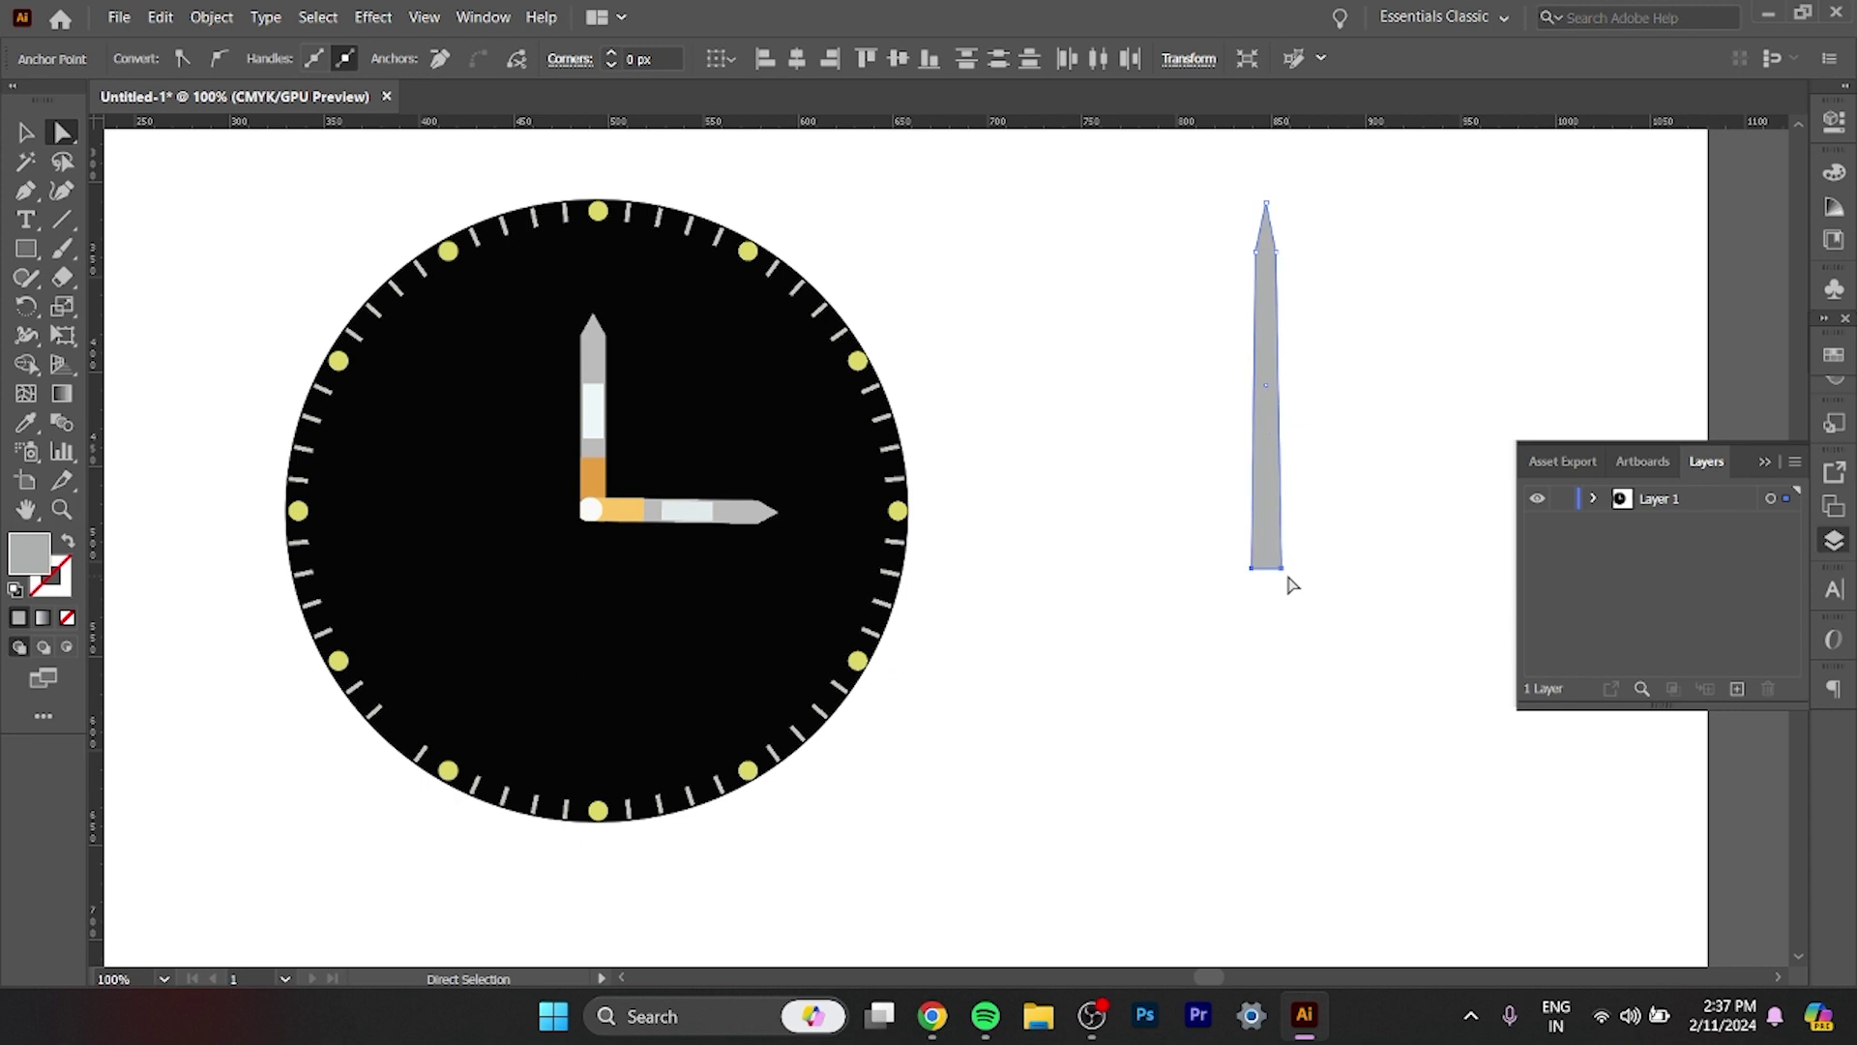
{"action": "left_click", "coordinate": [1345, 518]}
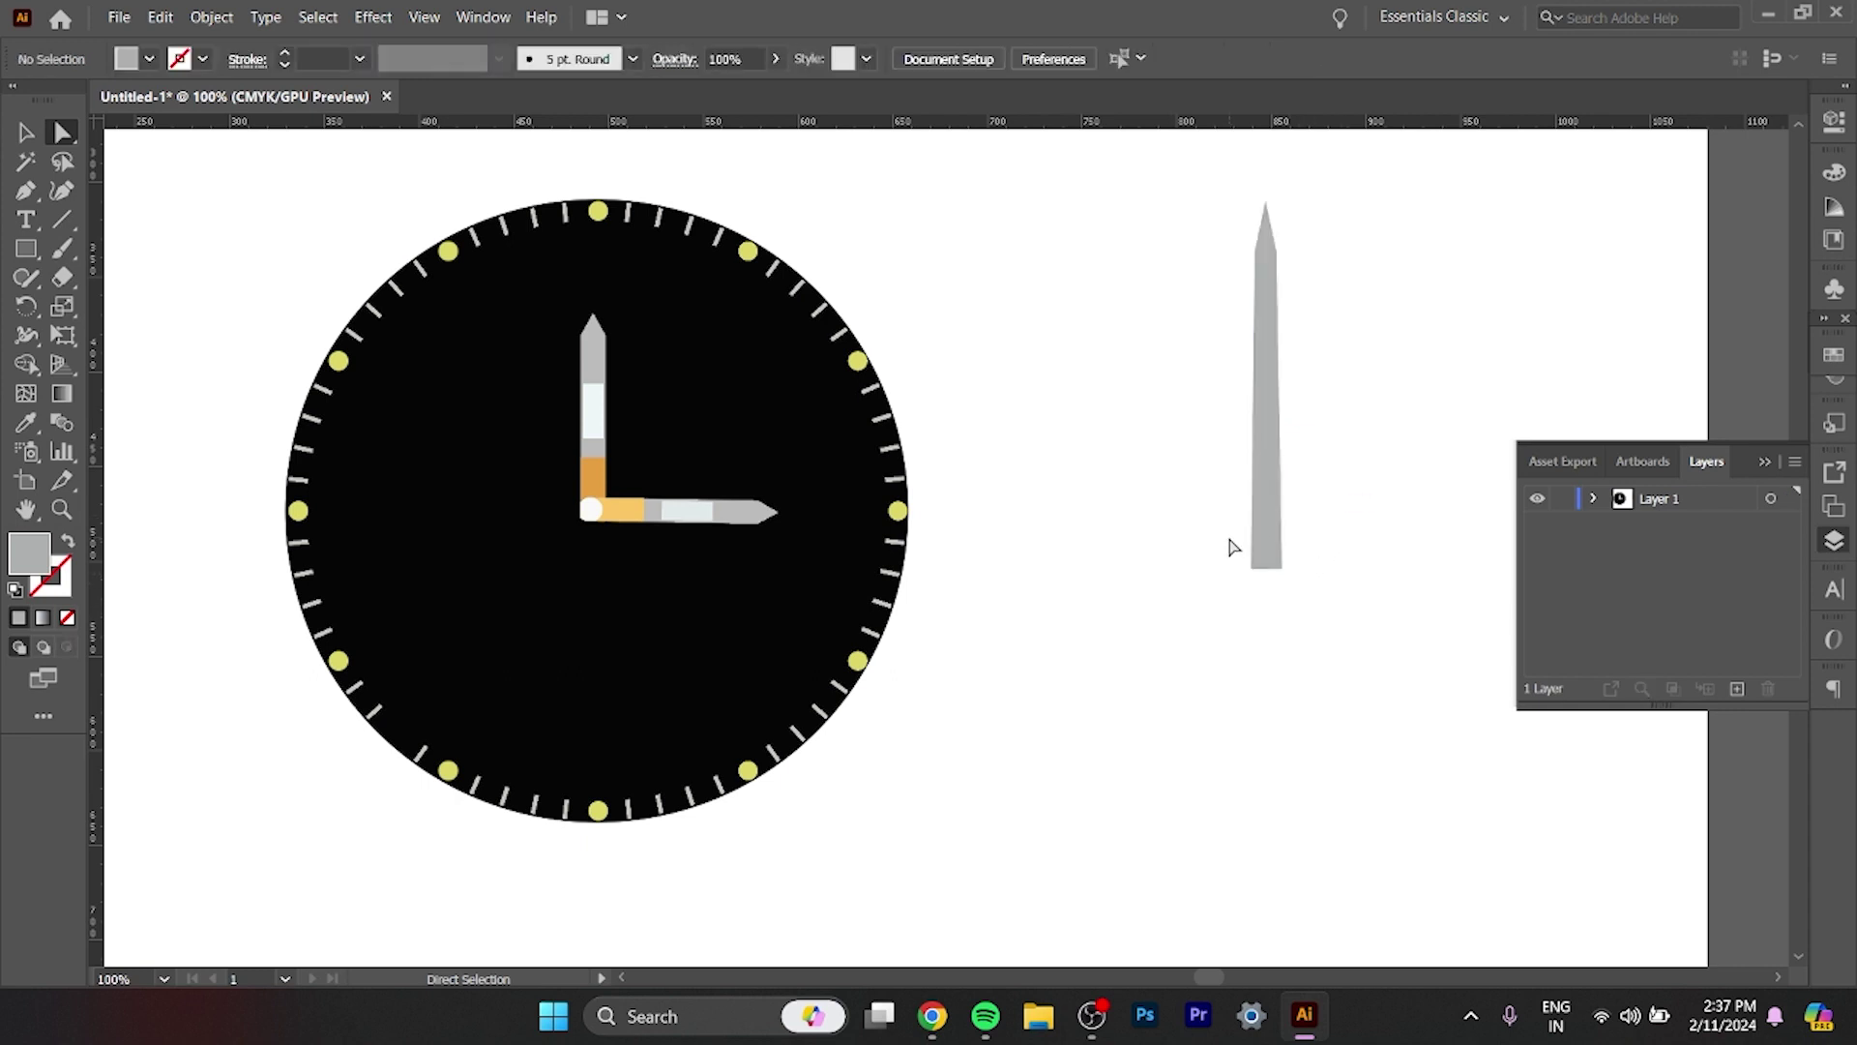
{"action": "left_click_drag", "start_coordinate": [1231, 548], "coordinate": [1265, 584]}
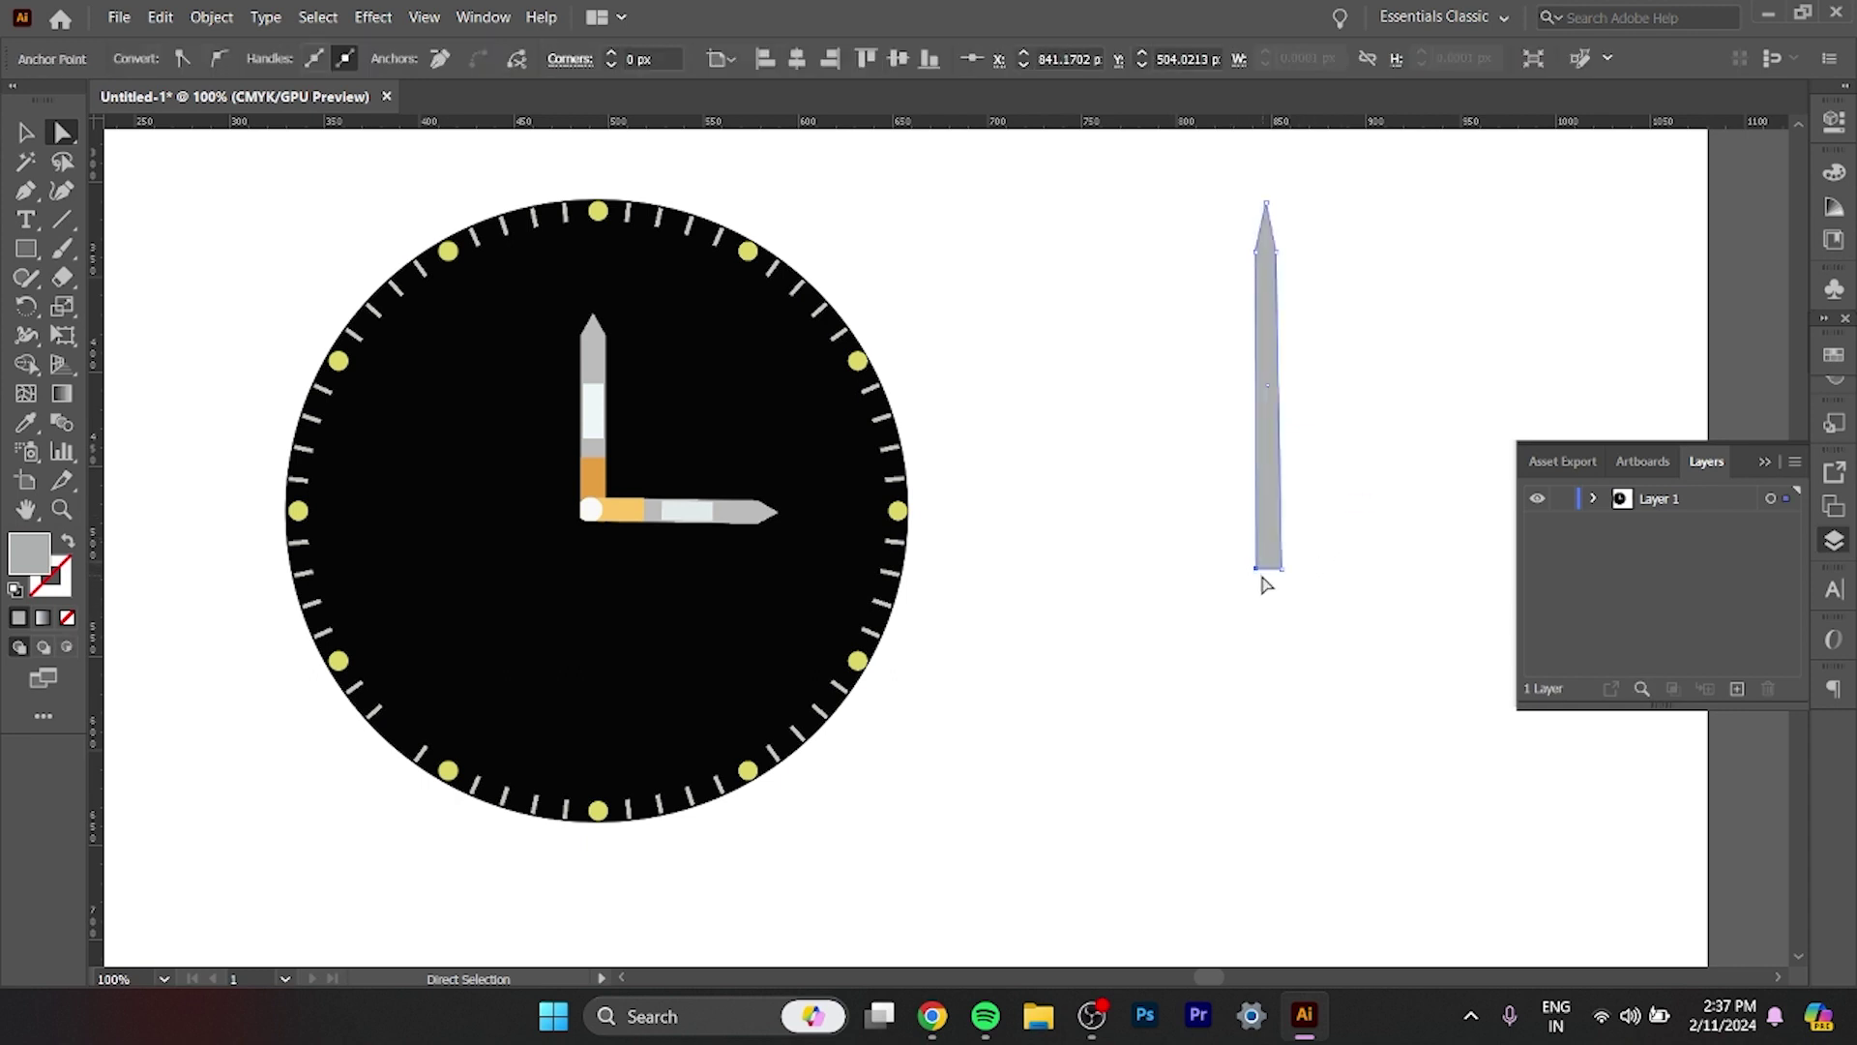
{"action": "left_click_drag", "start_coordinate": [1282, 570], "coordinate": [1279, 611]}
{"action": "key", "text": "m"}
{"action": "key", "text": "Delete"}
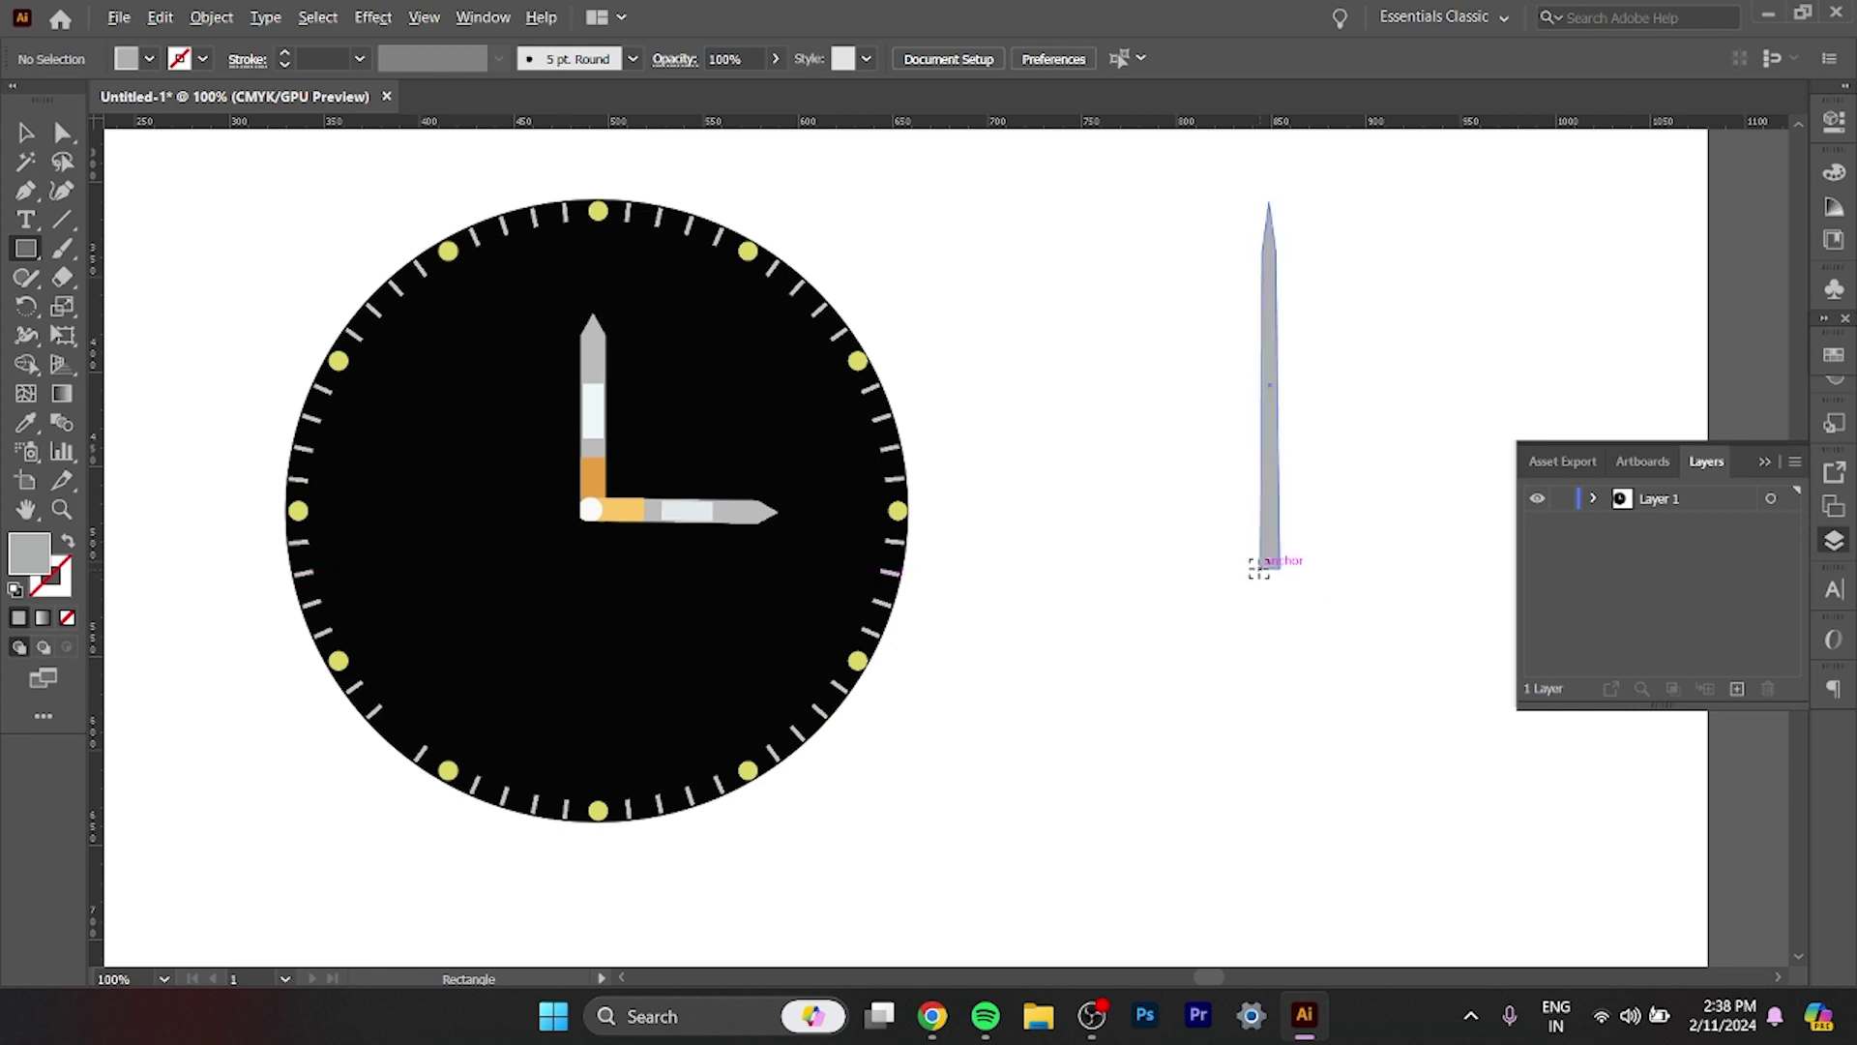
Draw a small dark grey rectangle at the base of the needle hand.
{"action": "scroll", "coordinate": [1259, 570], "scroll_direction": "up", "scroll_amount": 2}
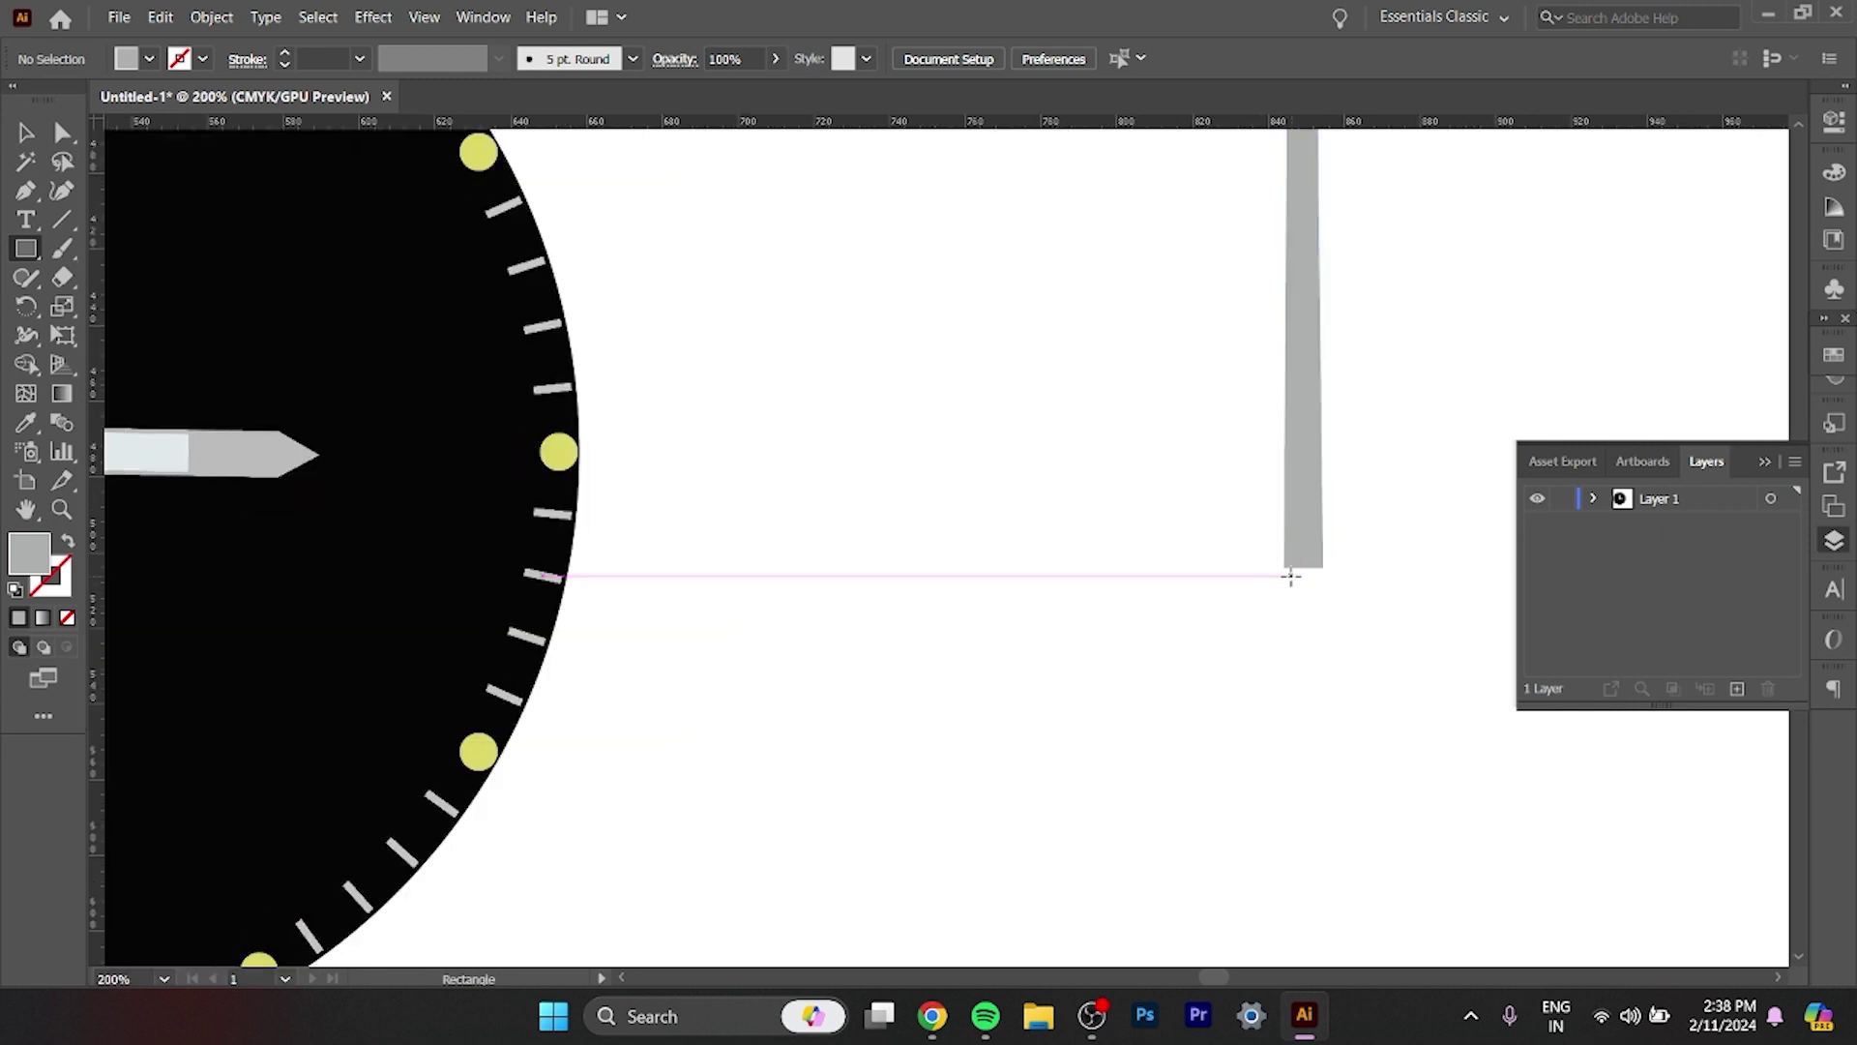
{"action": "left_click_drag", "start_coordinate": [1285, 570], "coordinate": [1320, 633]}
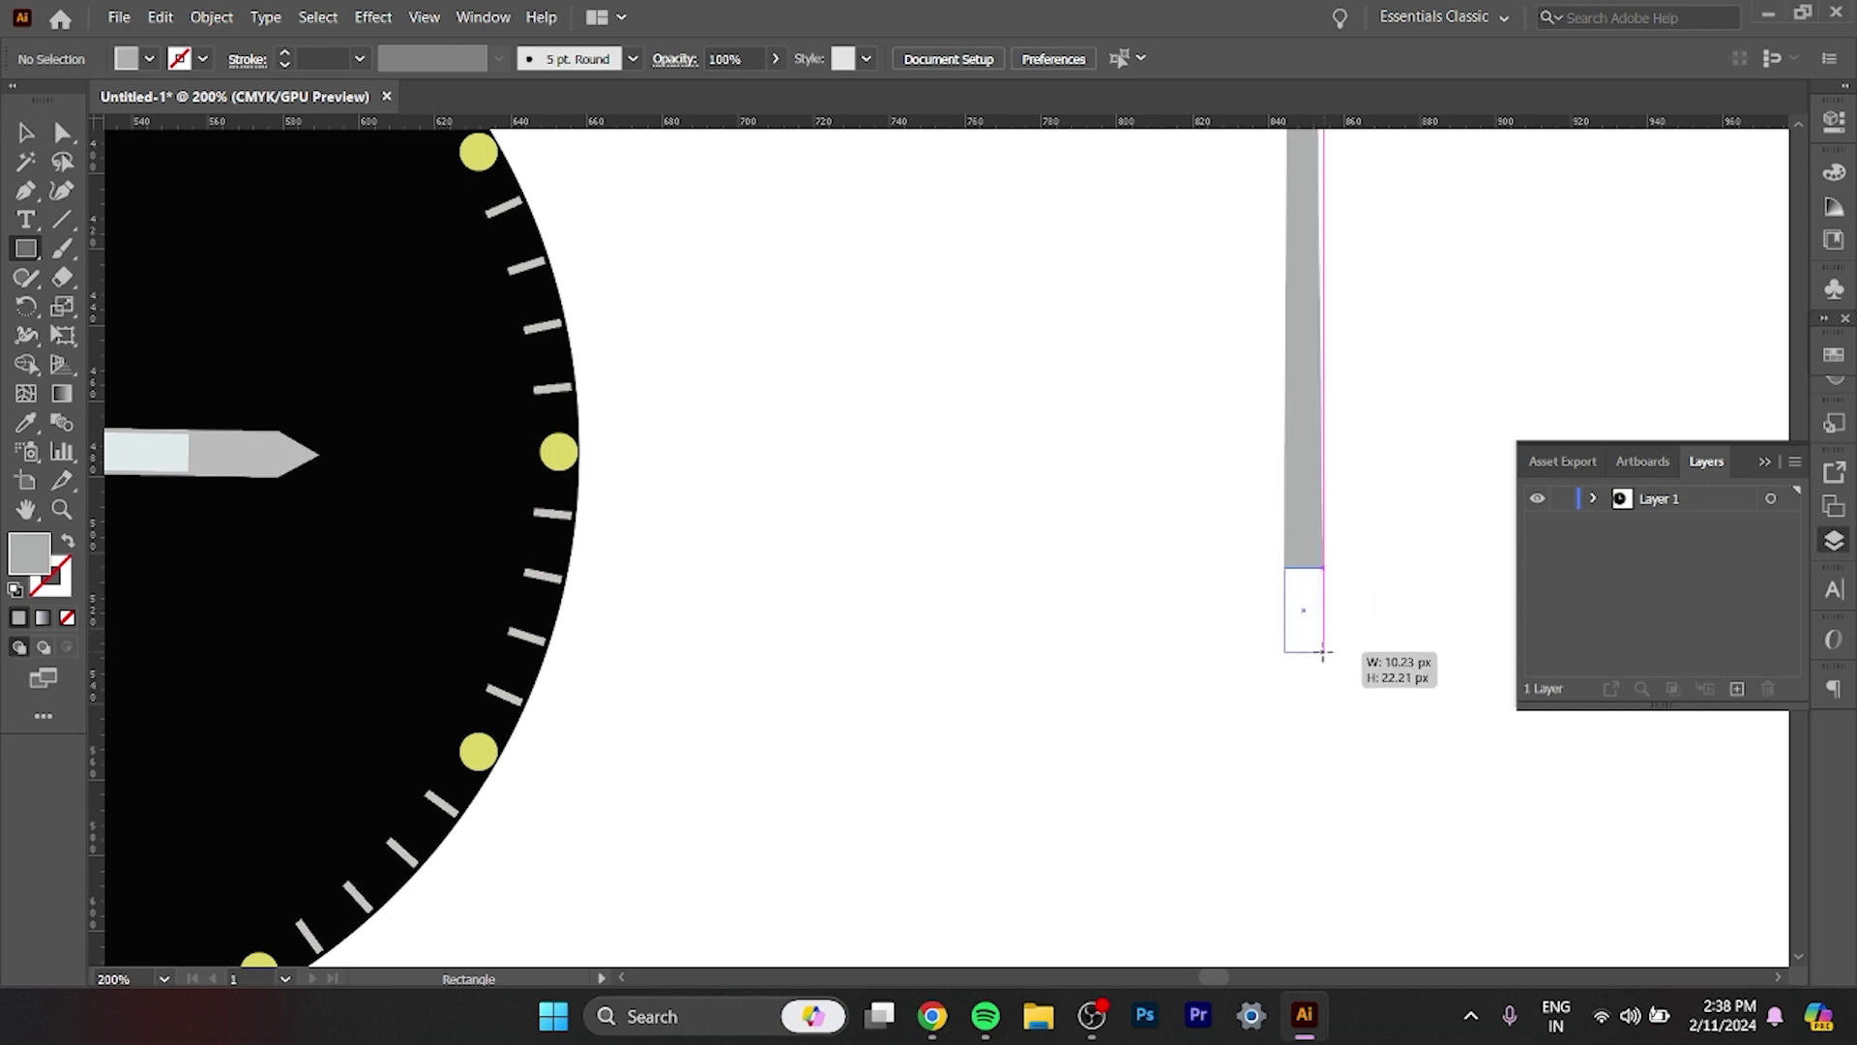
{"action": "left_click_drag", "start_coordinate": [1318, 630], "coordinate": [1322, 657]}
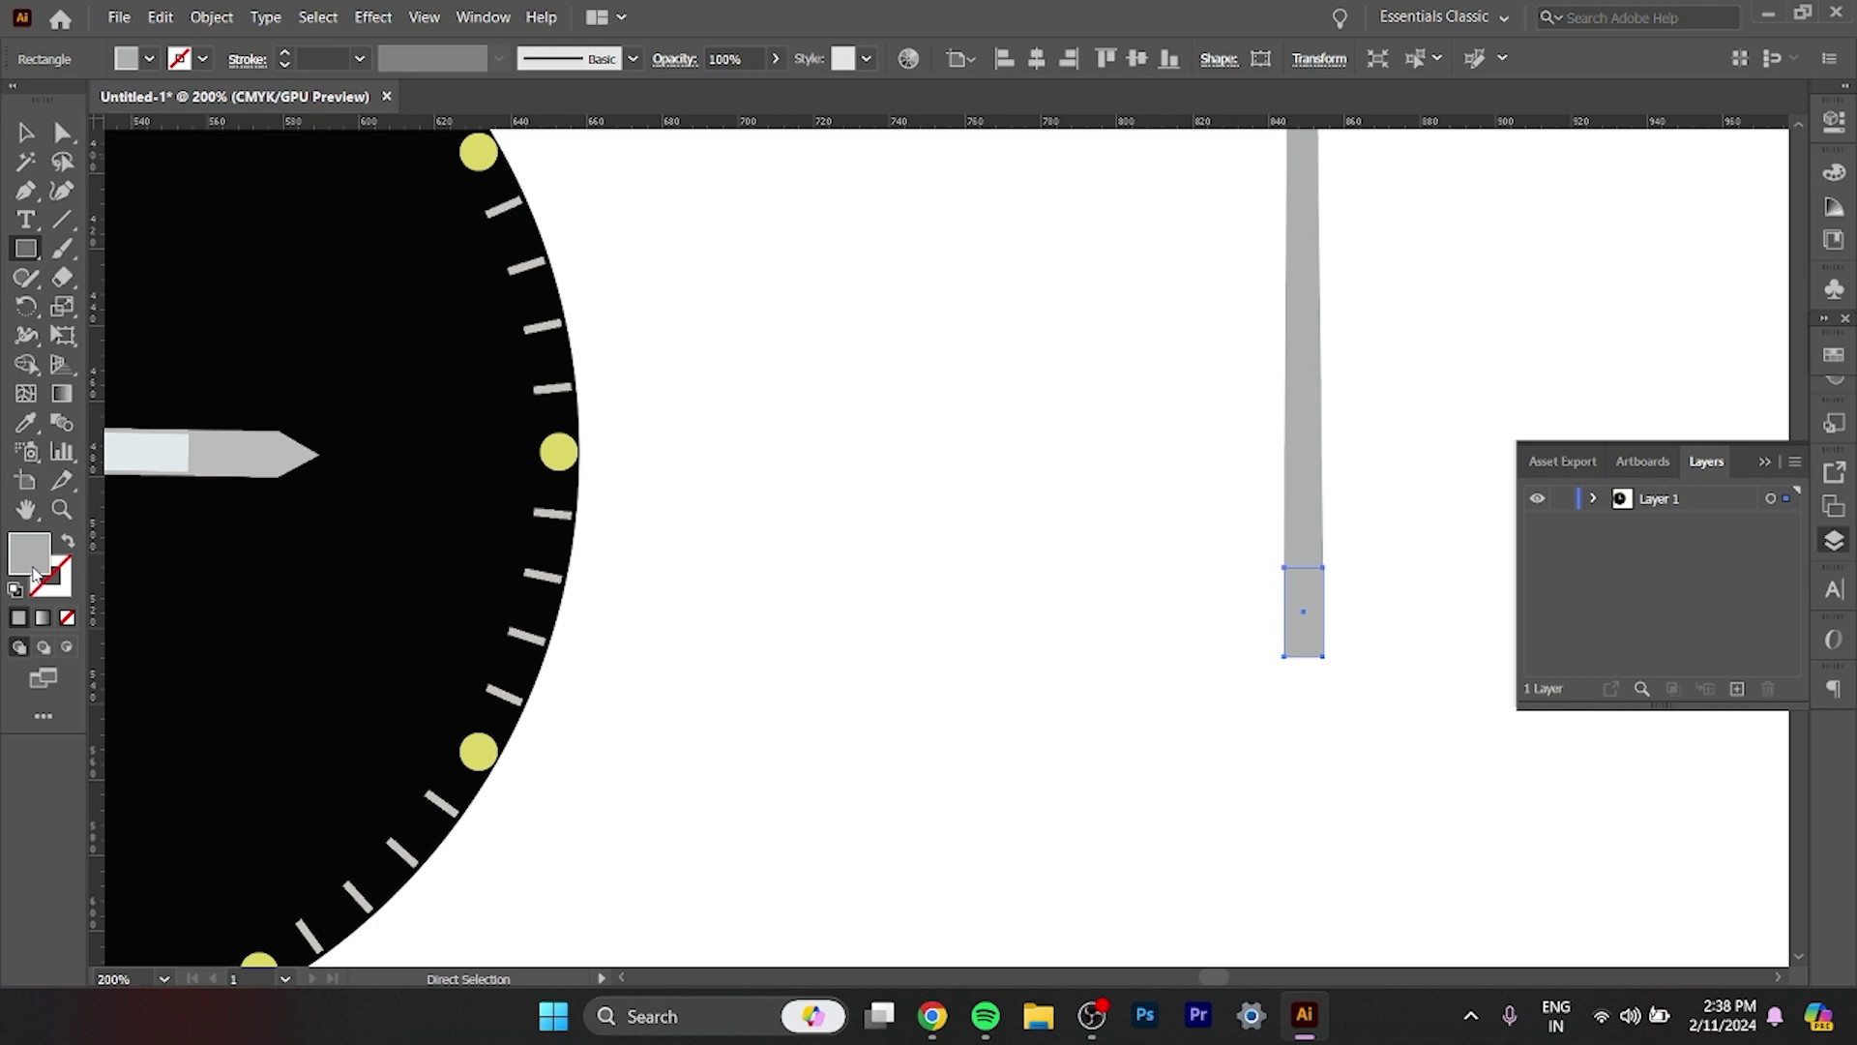
{"action": "double_click", "coordinate": [34, 572]}
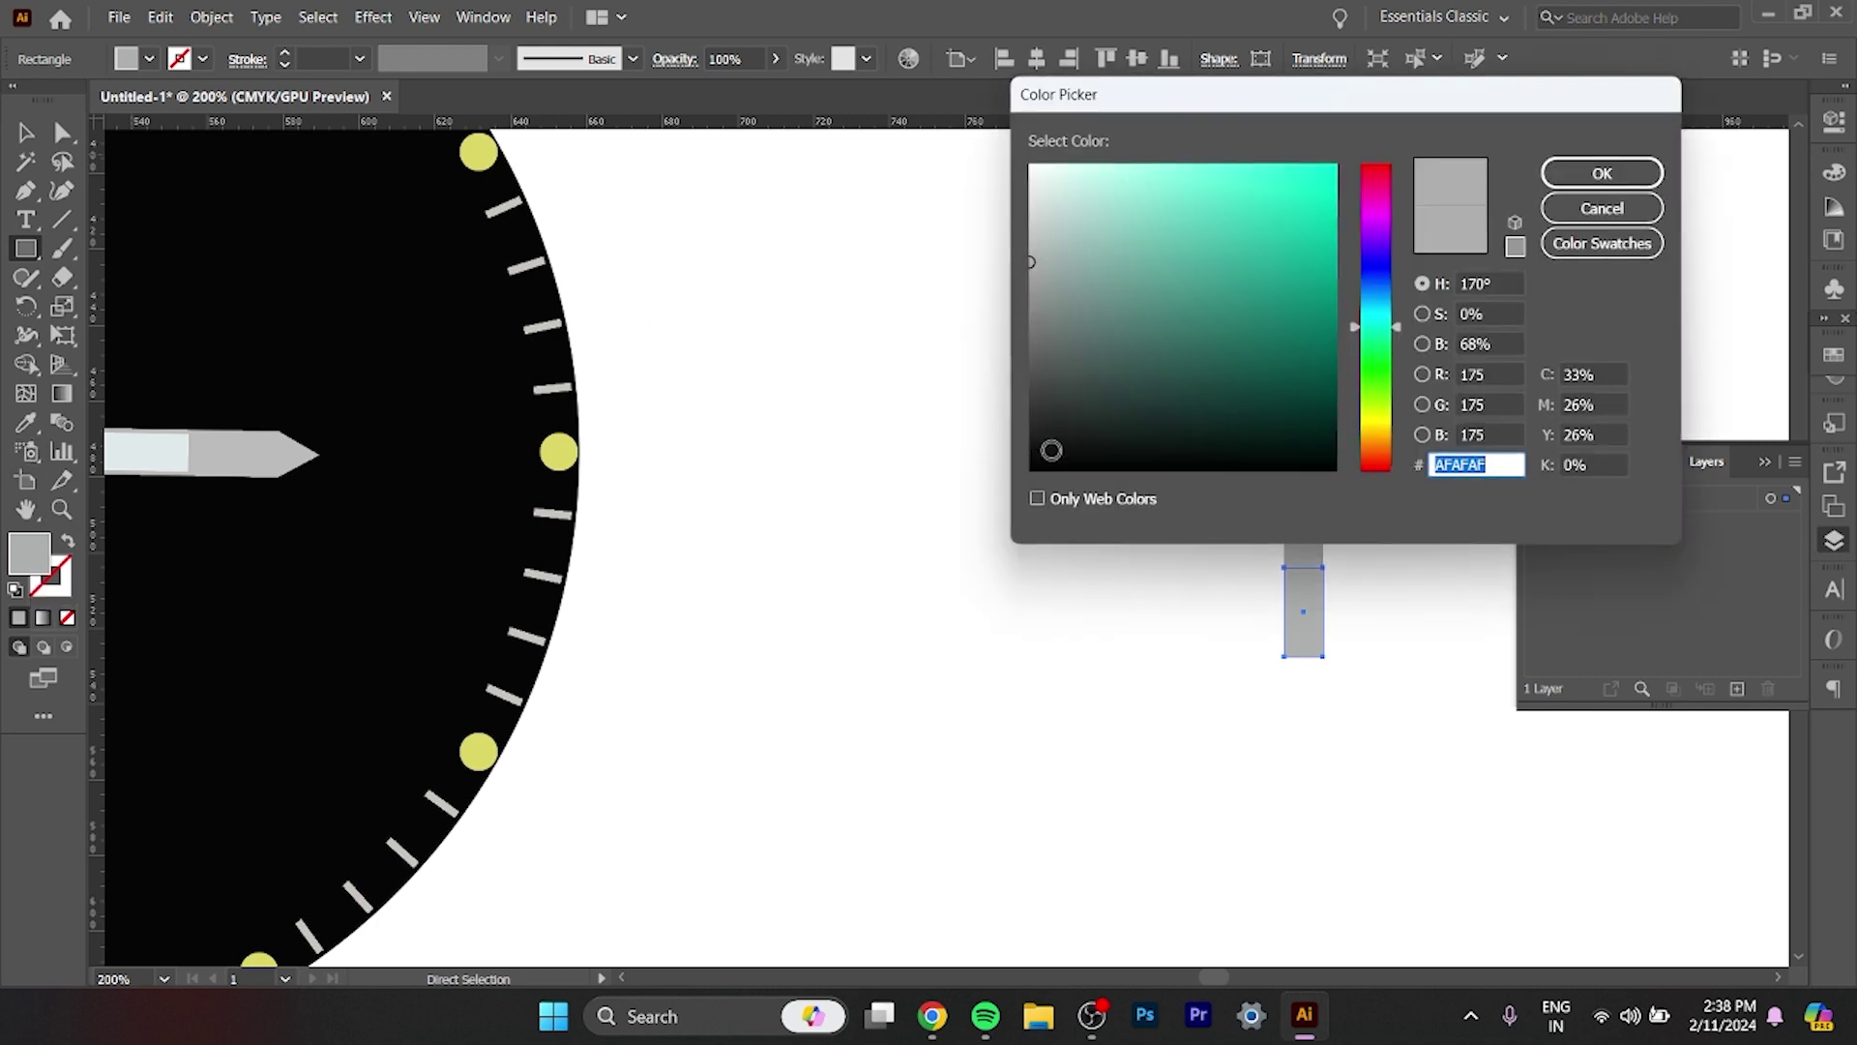
{"action": "key", "text": "Return"}
Add a light grey BBBCBB circle on top of the dark base.
{"action": "key", "text": "l"}
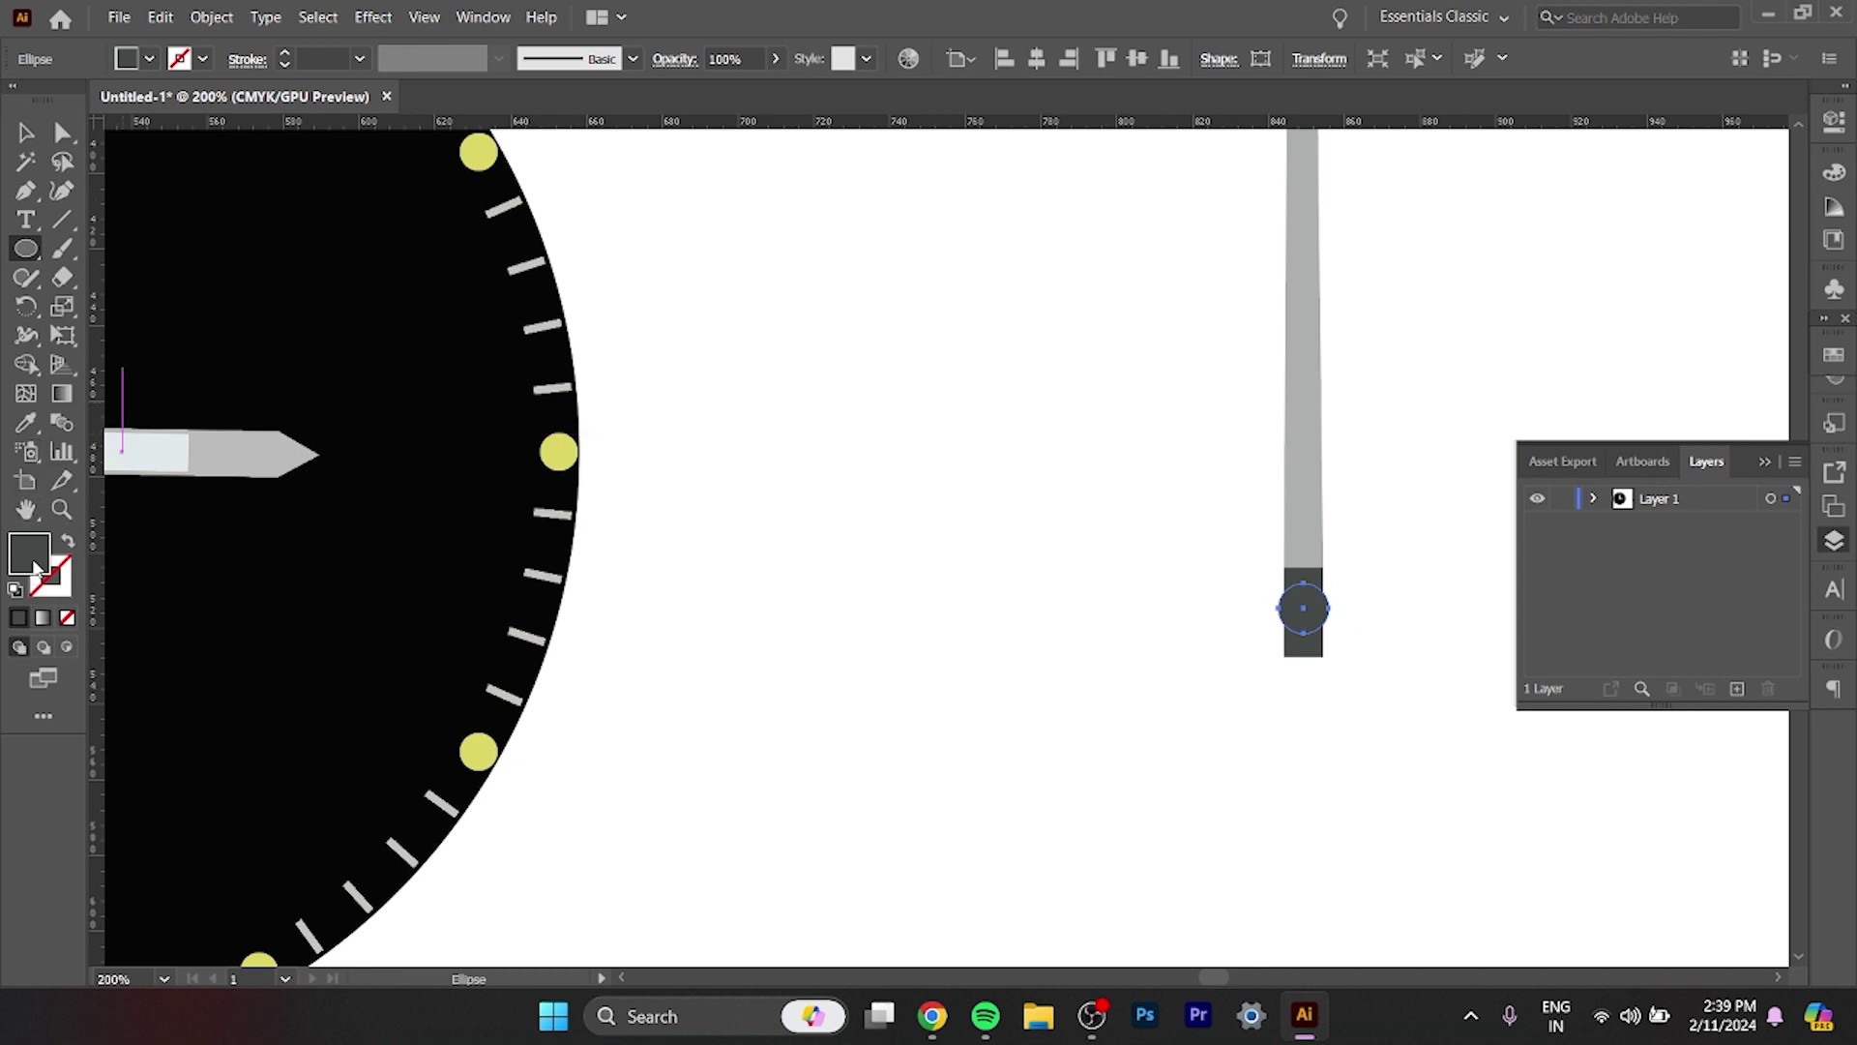
{"action": "double_click", "coordinate": [36, 559]}
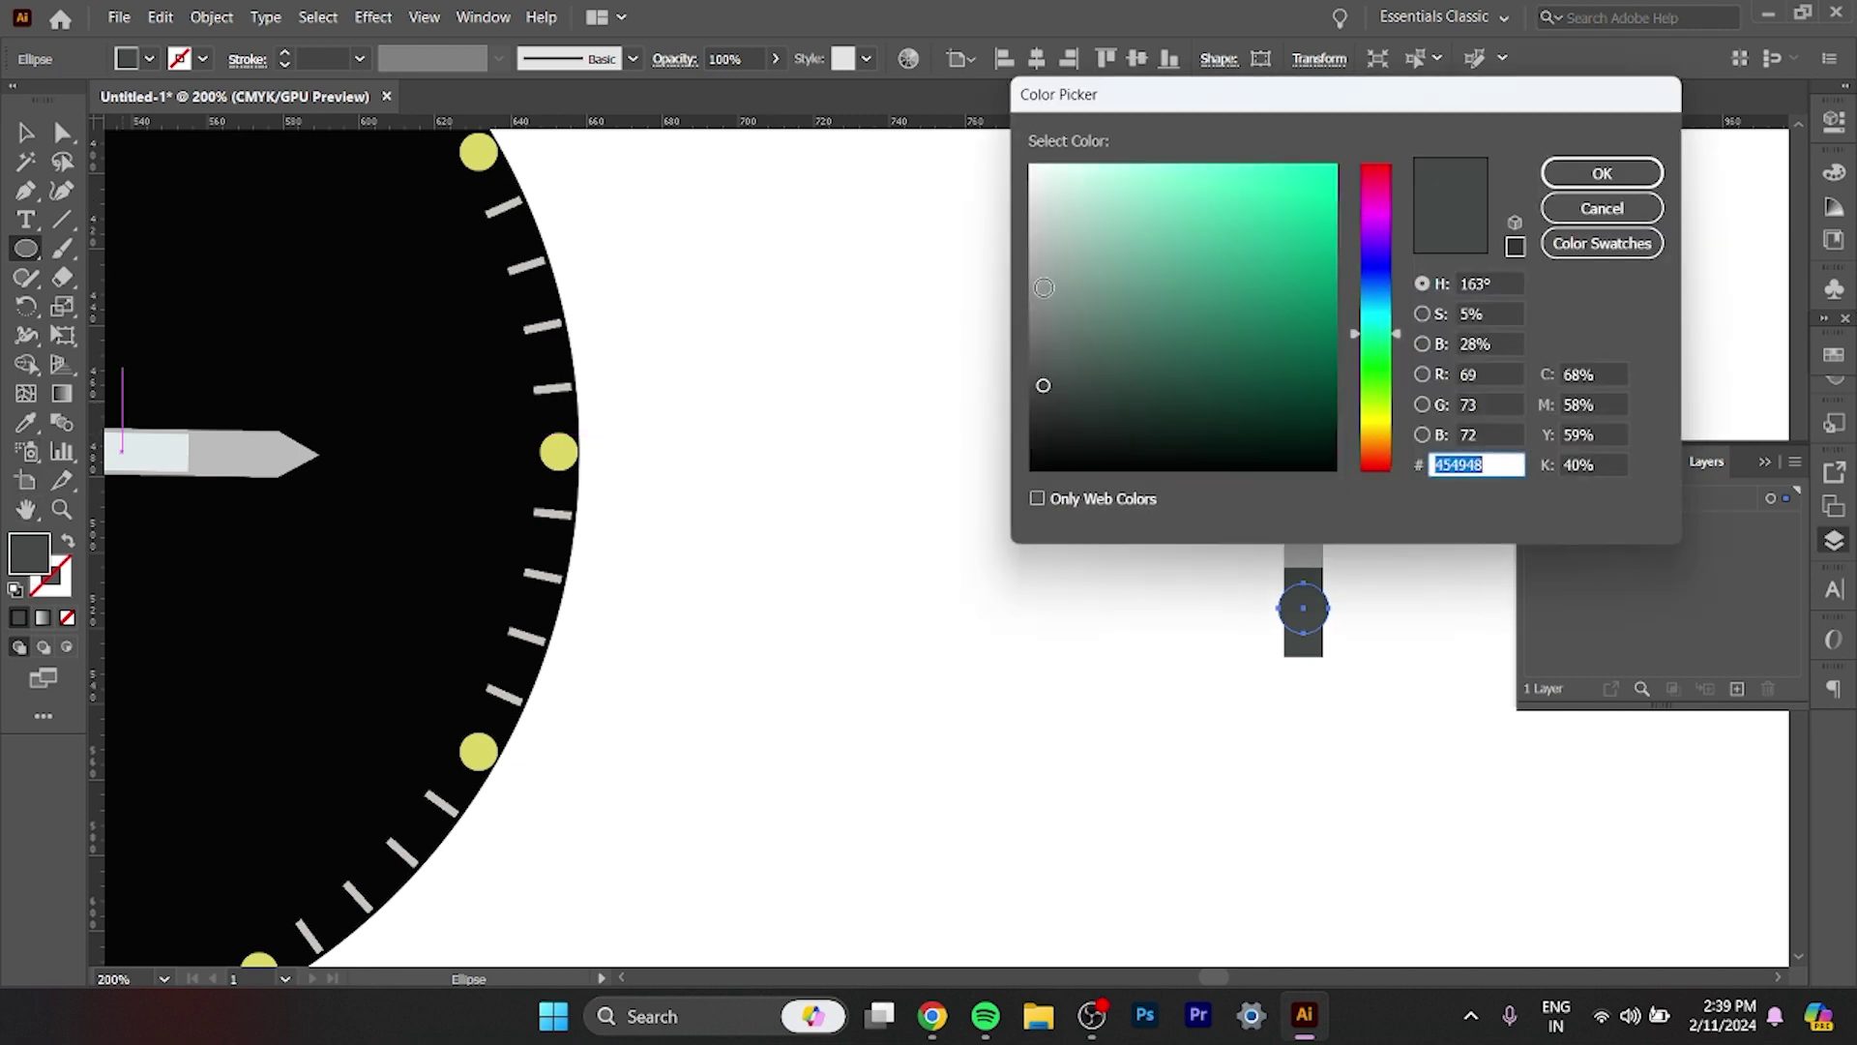
{"action": "left_click", "coordinate": [1031, 243]}
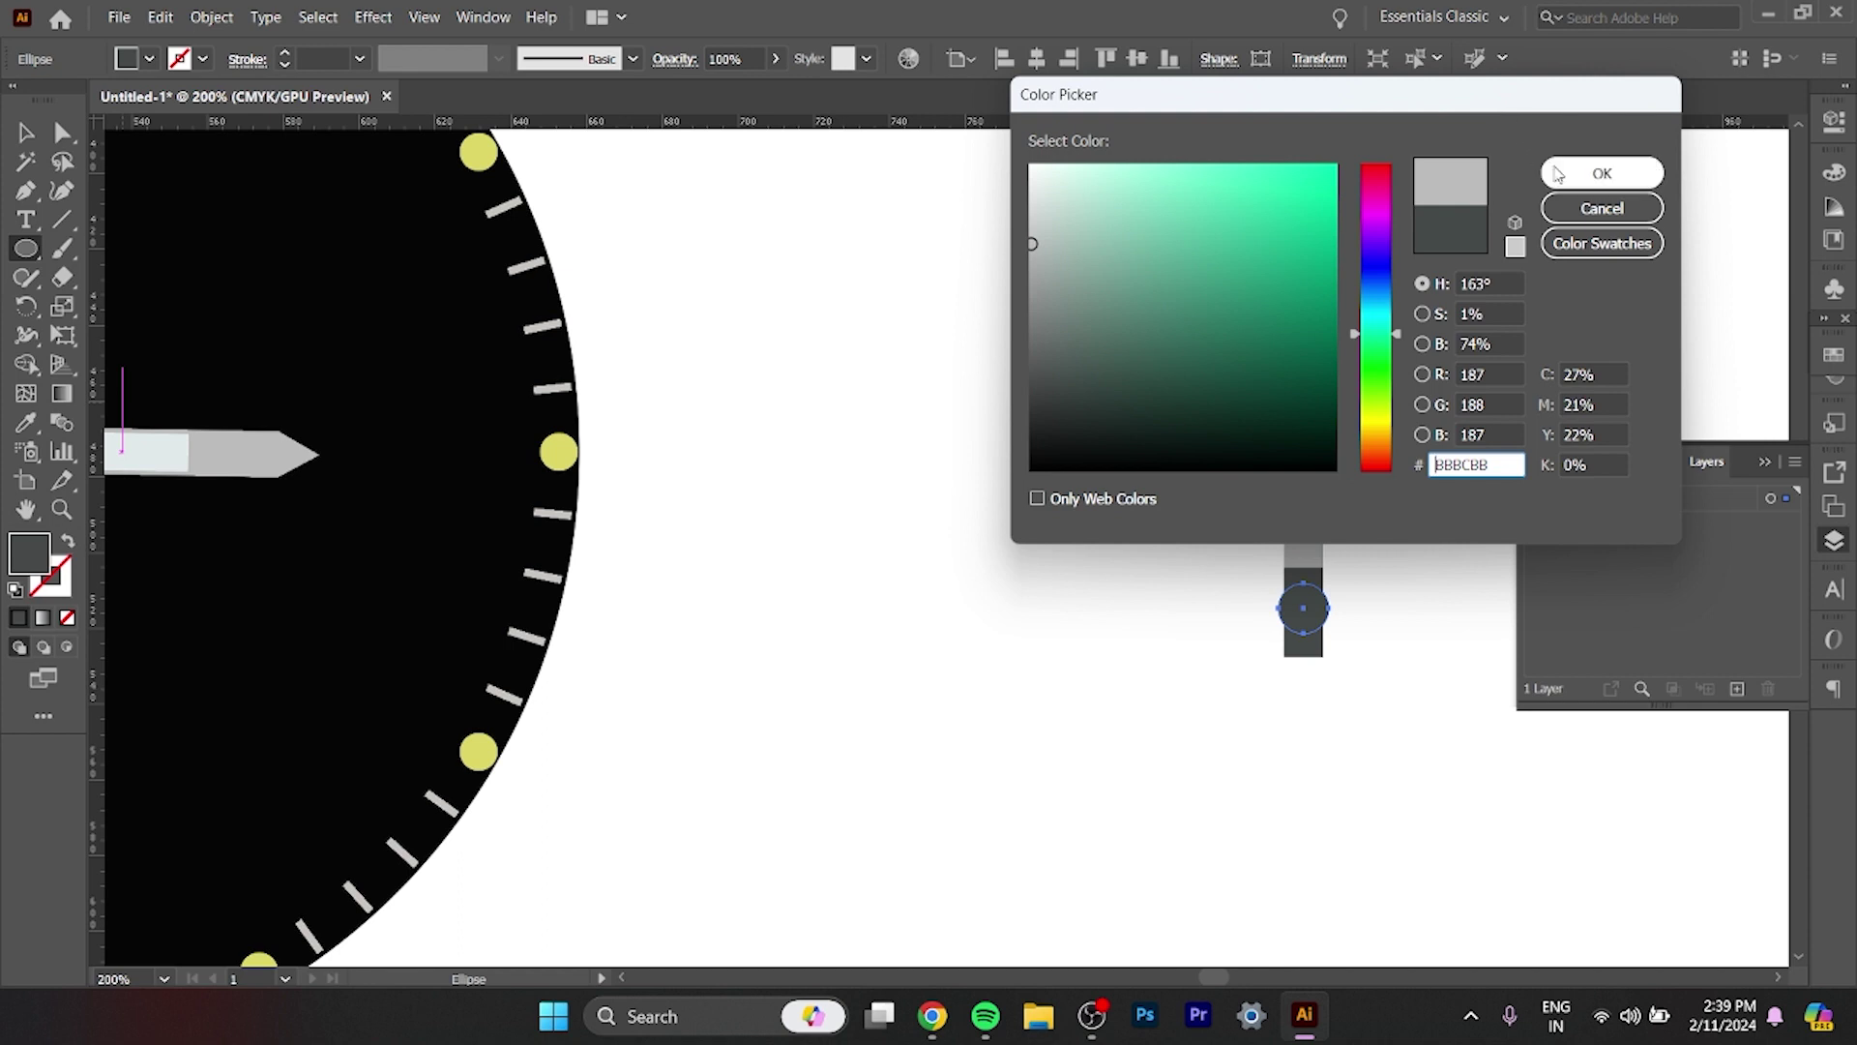
{"action": "left_click", "coordinate": [1558, 167]}
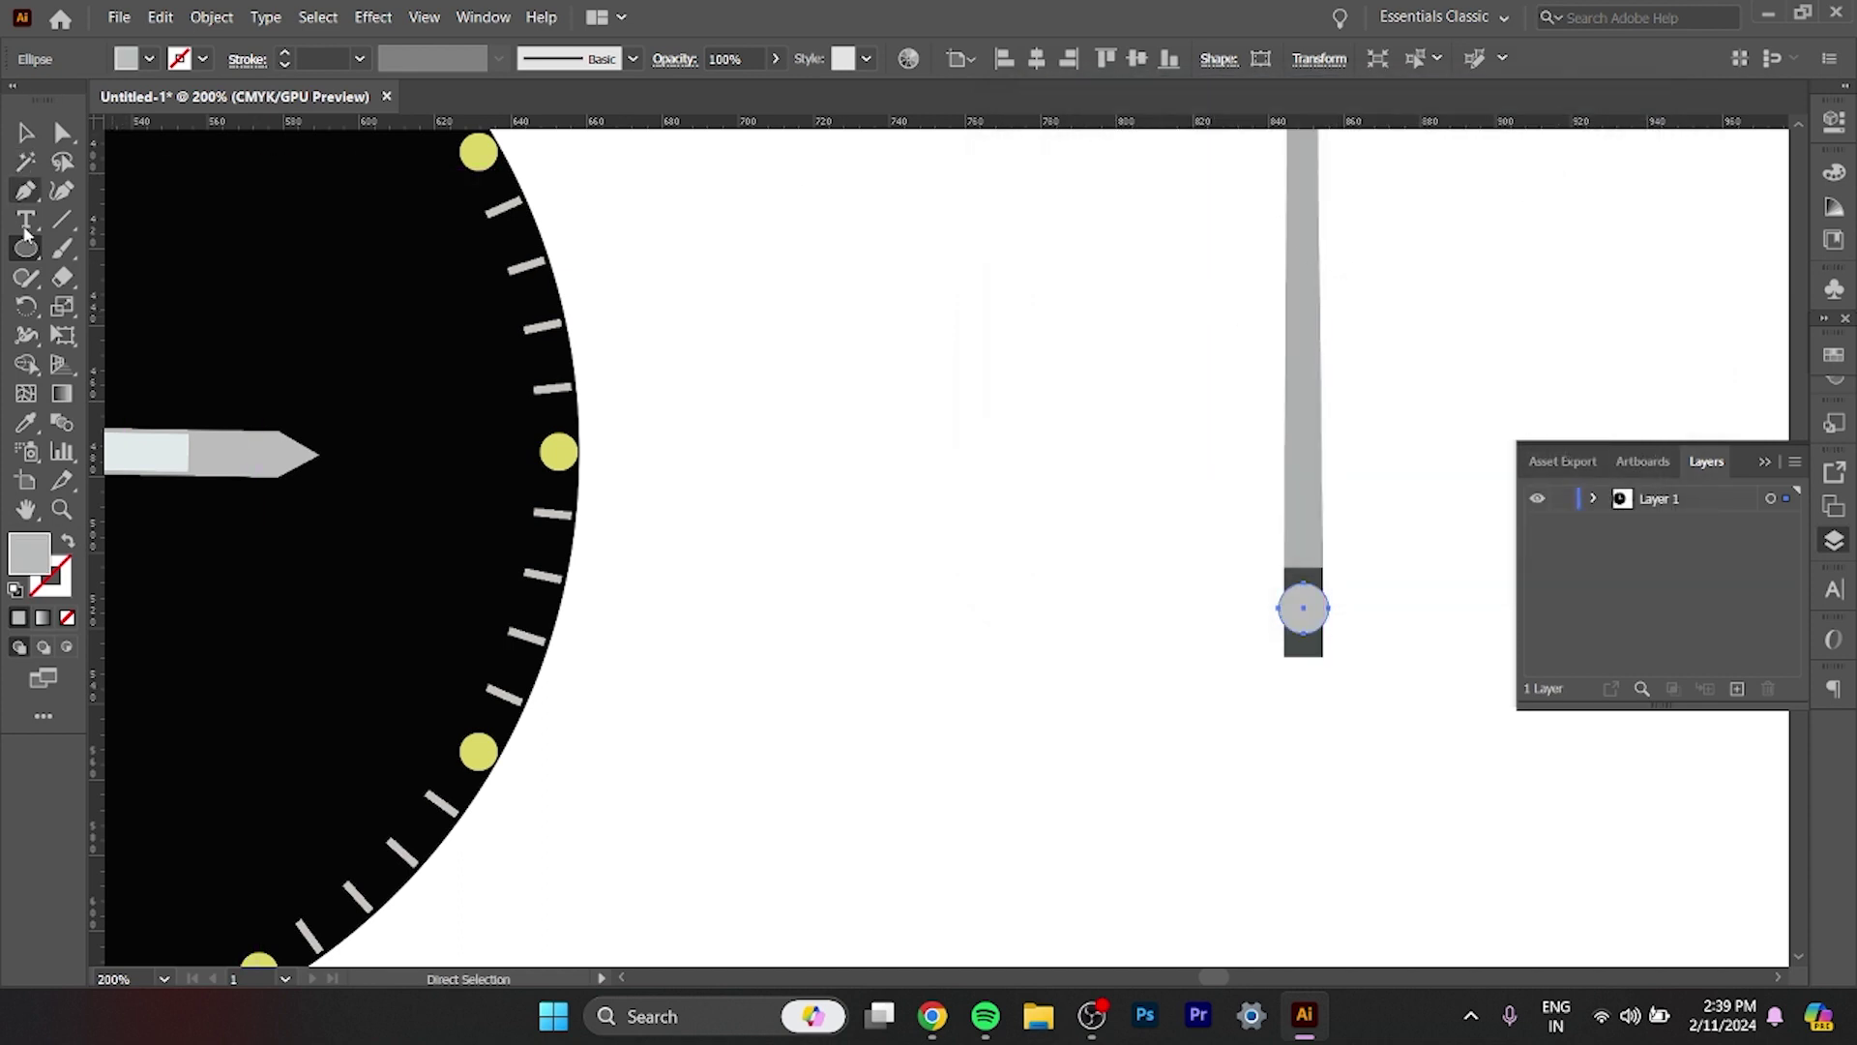
{"action": "left_click", "coordinate": [26, 133]}
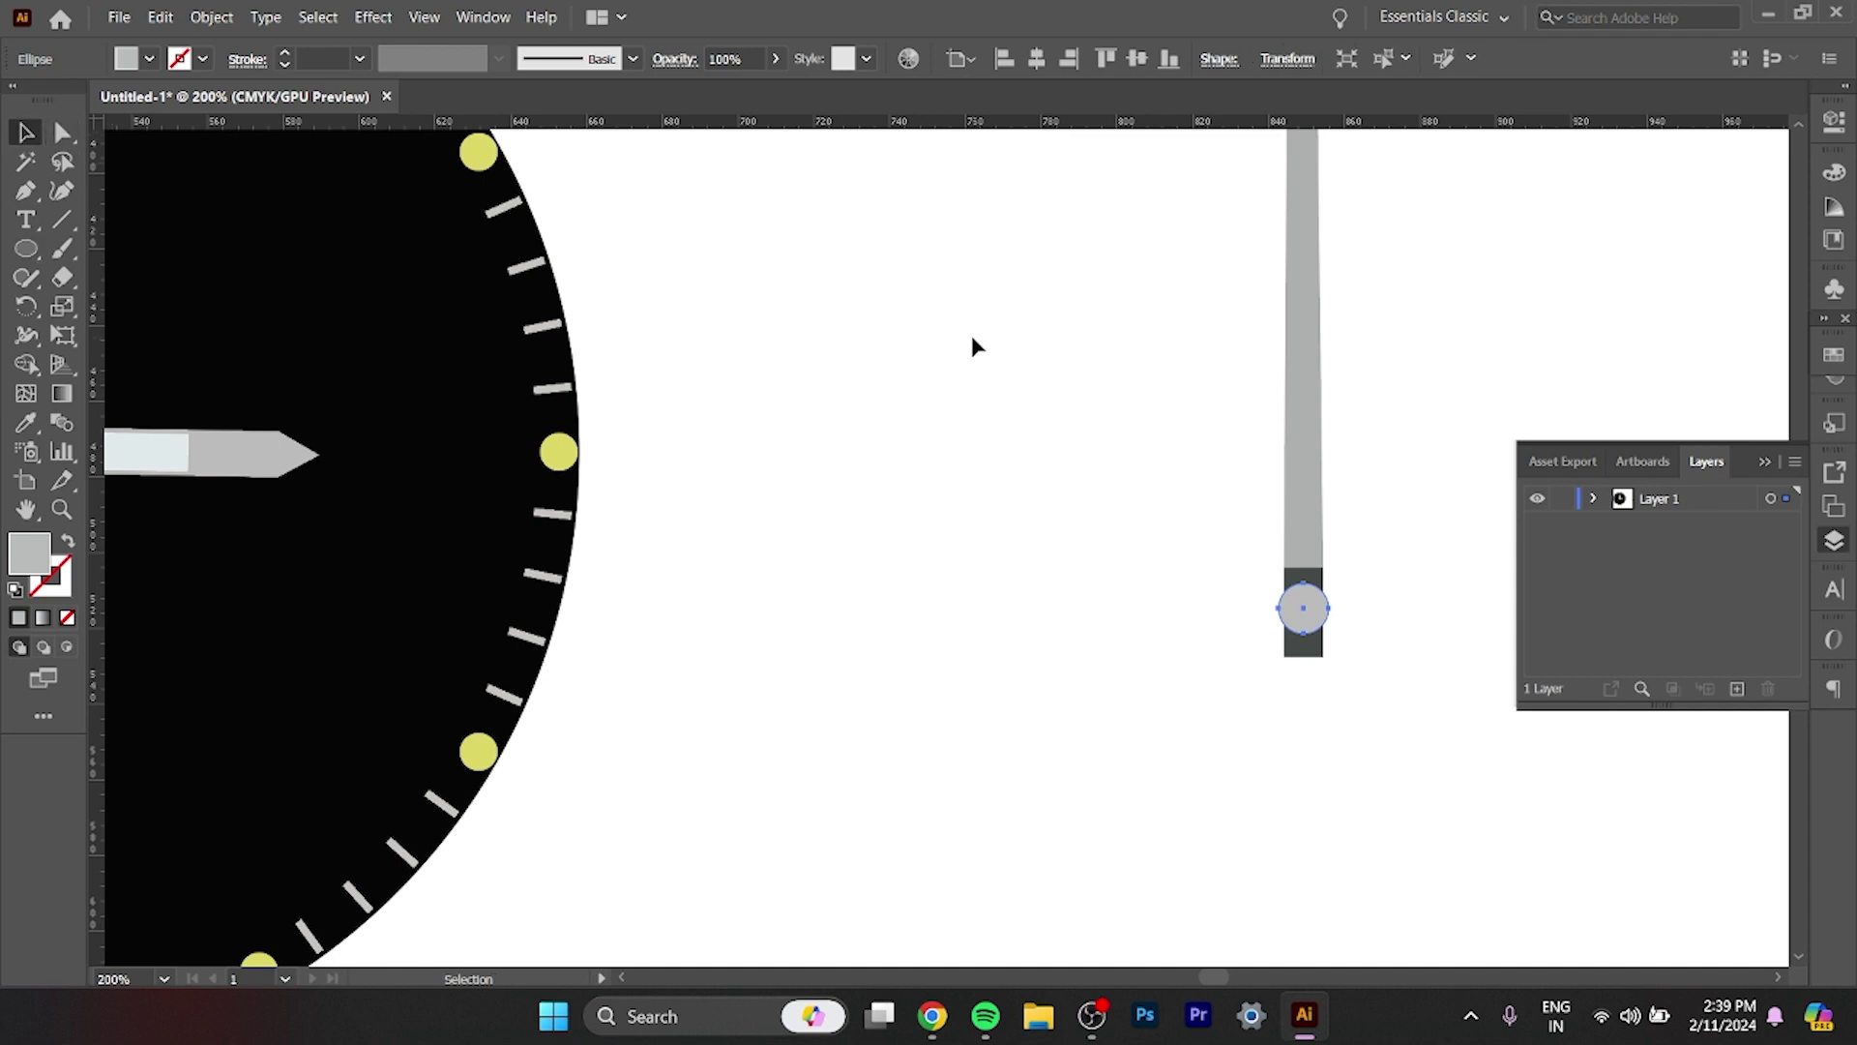
Fill the long needle hand shape with an orange shade.
{"action": "left_click", "coordinate": [1308, 462]}
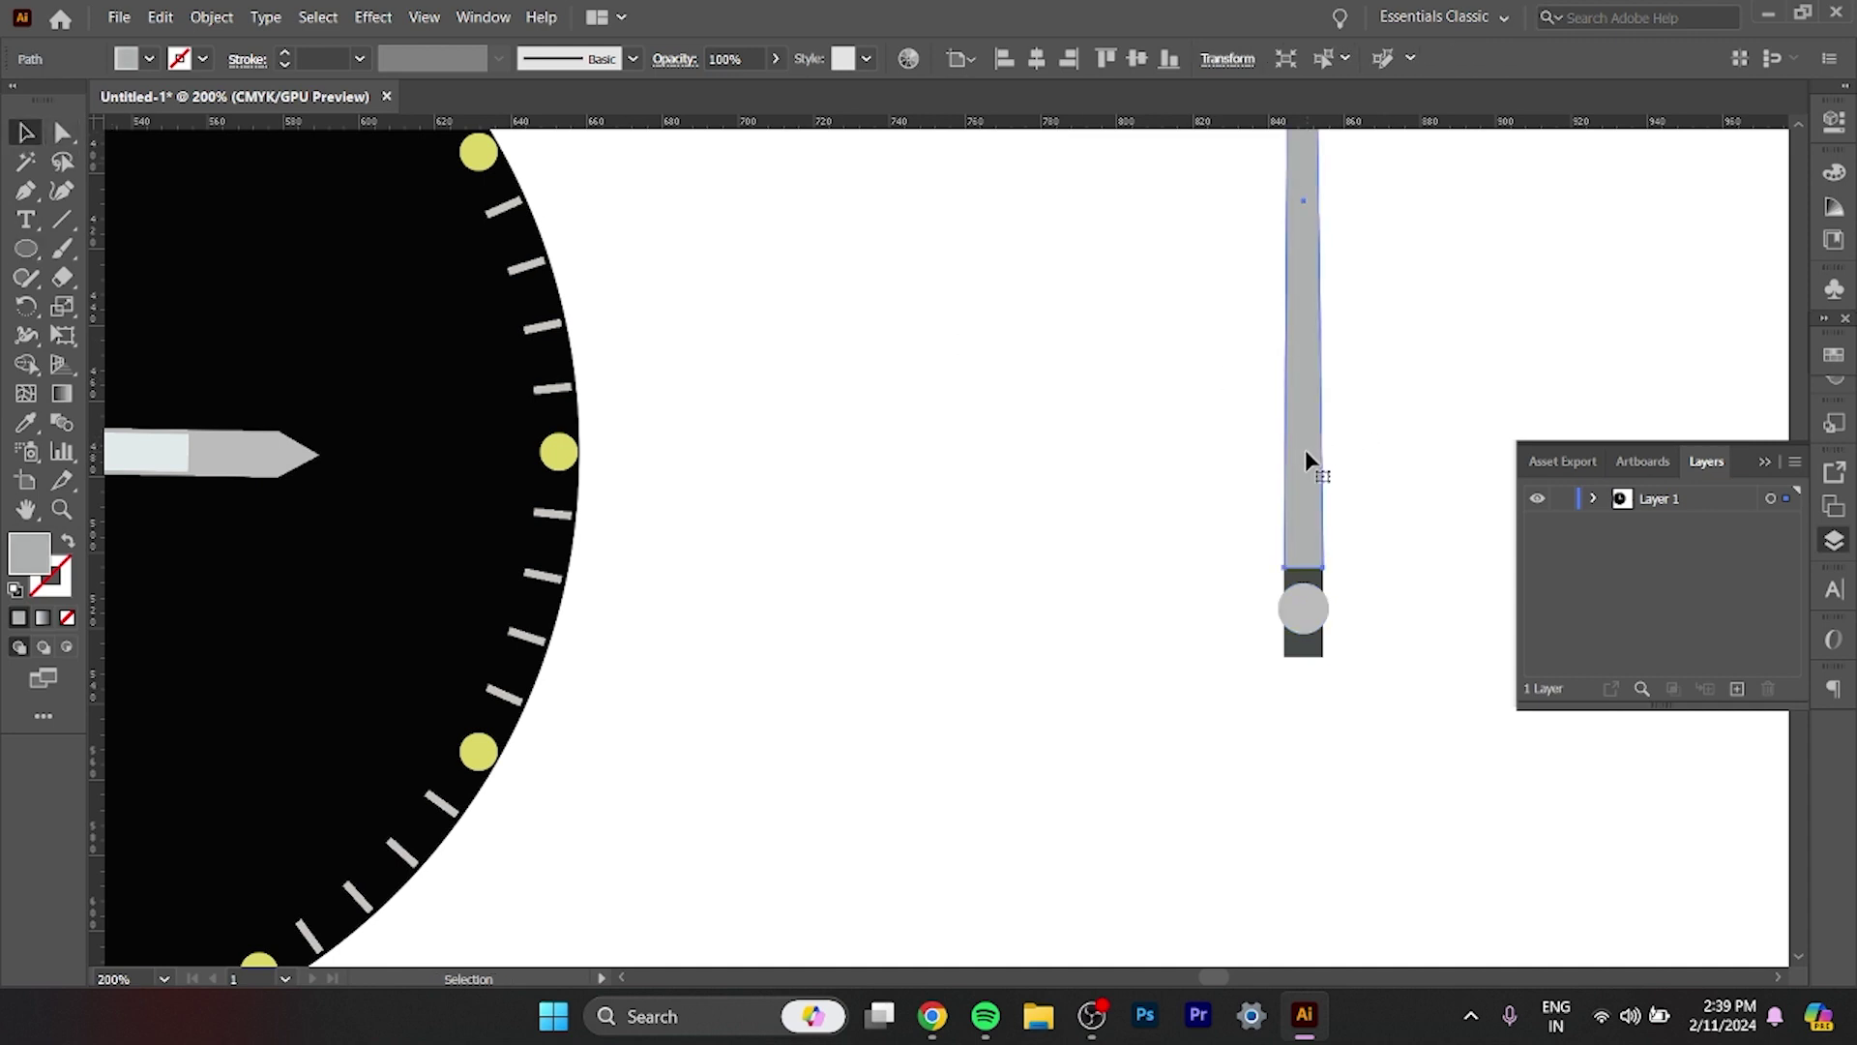
{"action": "scroll", "coordinate": [1308, 460], "scroll_direction": "up", "scroll_amount": 3}
{"action": "scroll", "coordinate": [1308, 461], "scroll_direction": "up", "scroll_amount": 2}
{"action": "scroll", "coordinate": [1103, 160], "scroll_direction": "down", "scroll_amount": 4}
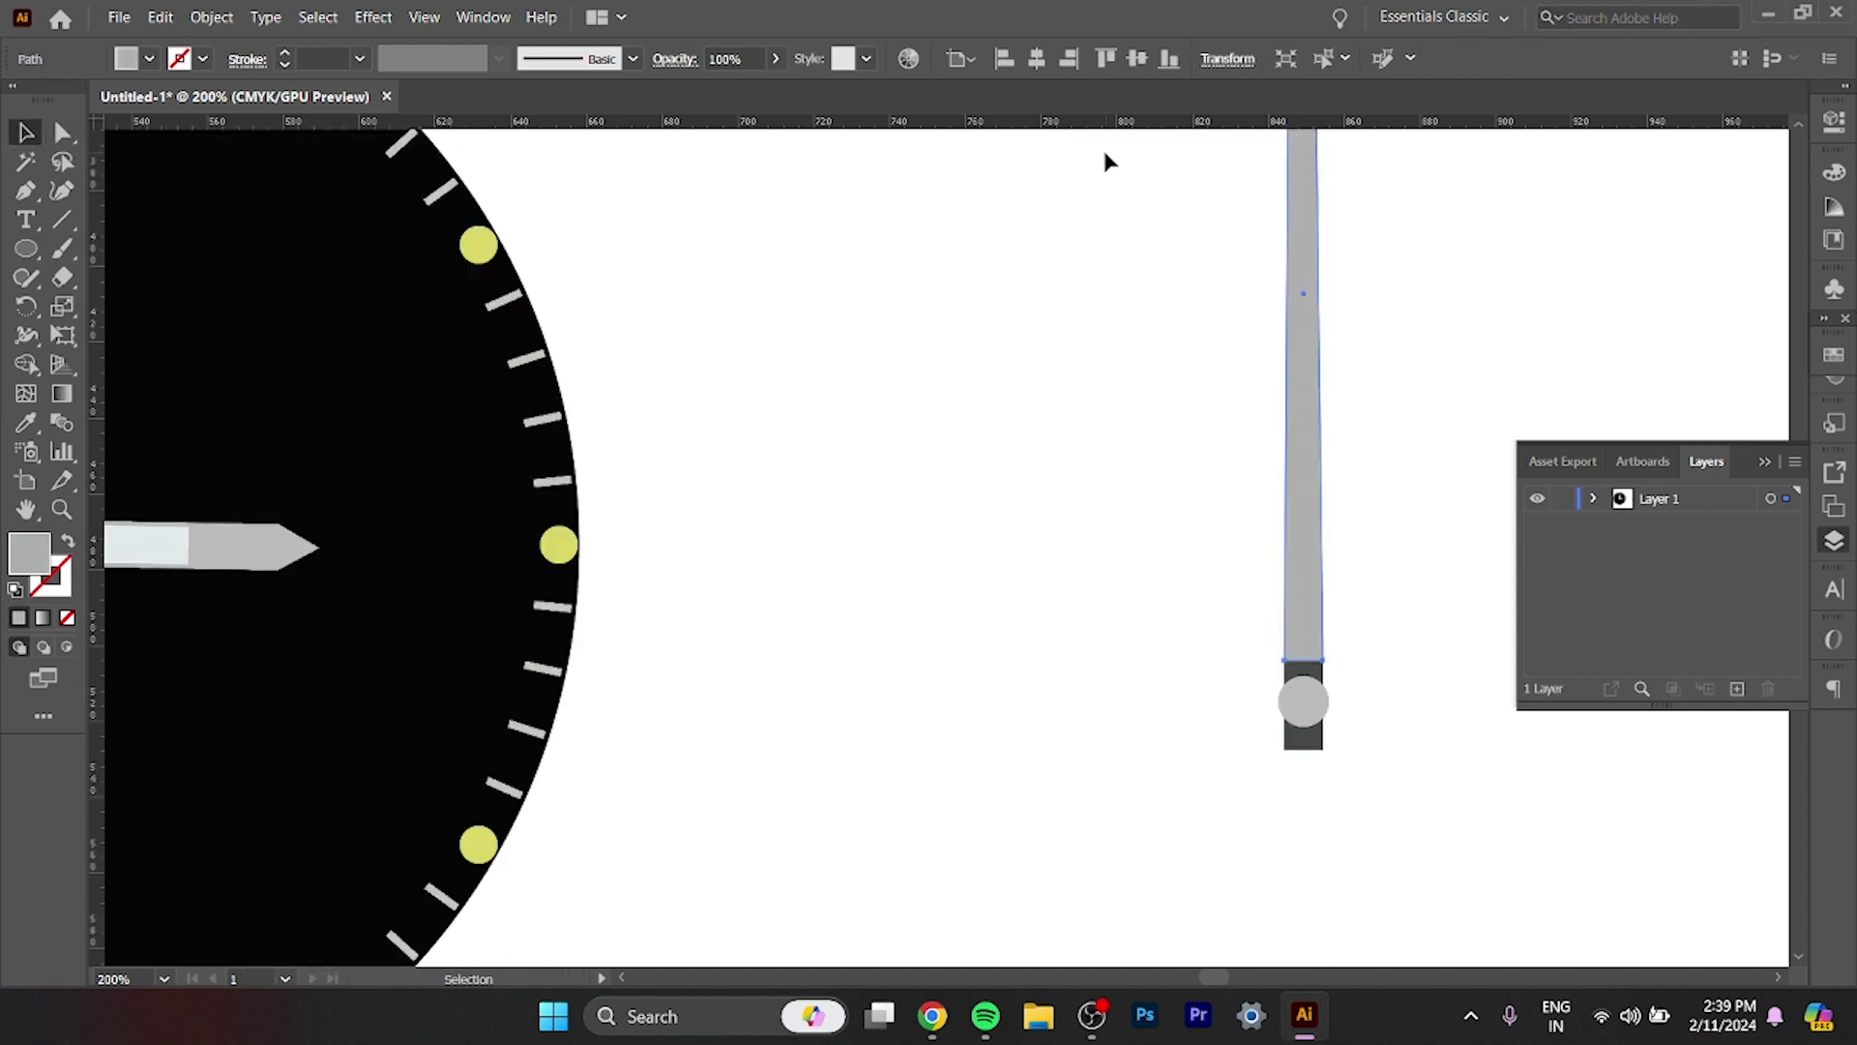
{"action": "double_click", "coordinate": [30, 555]}
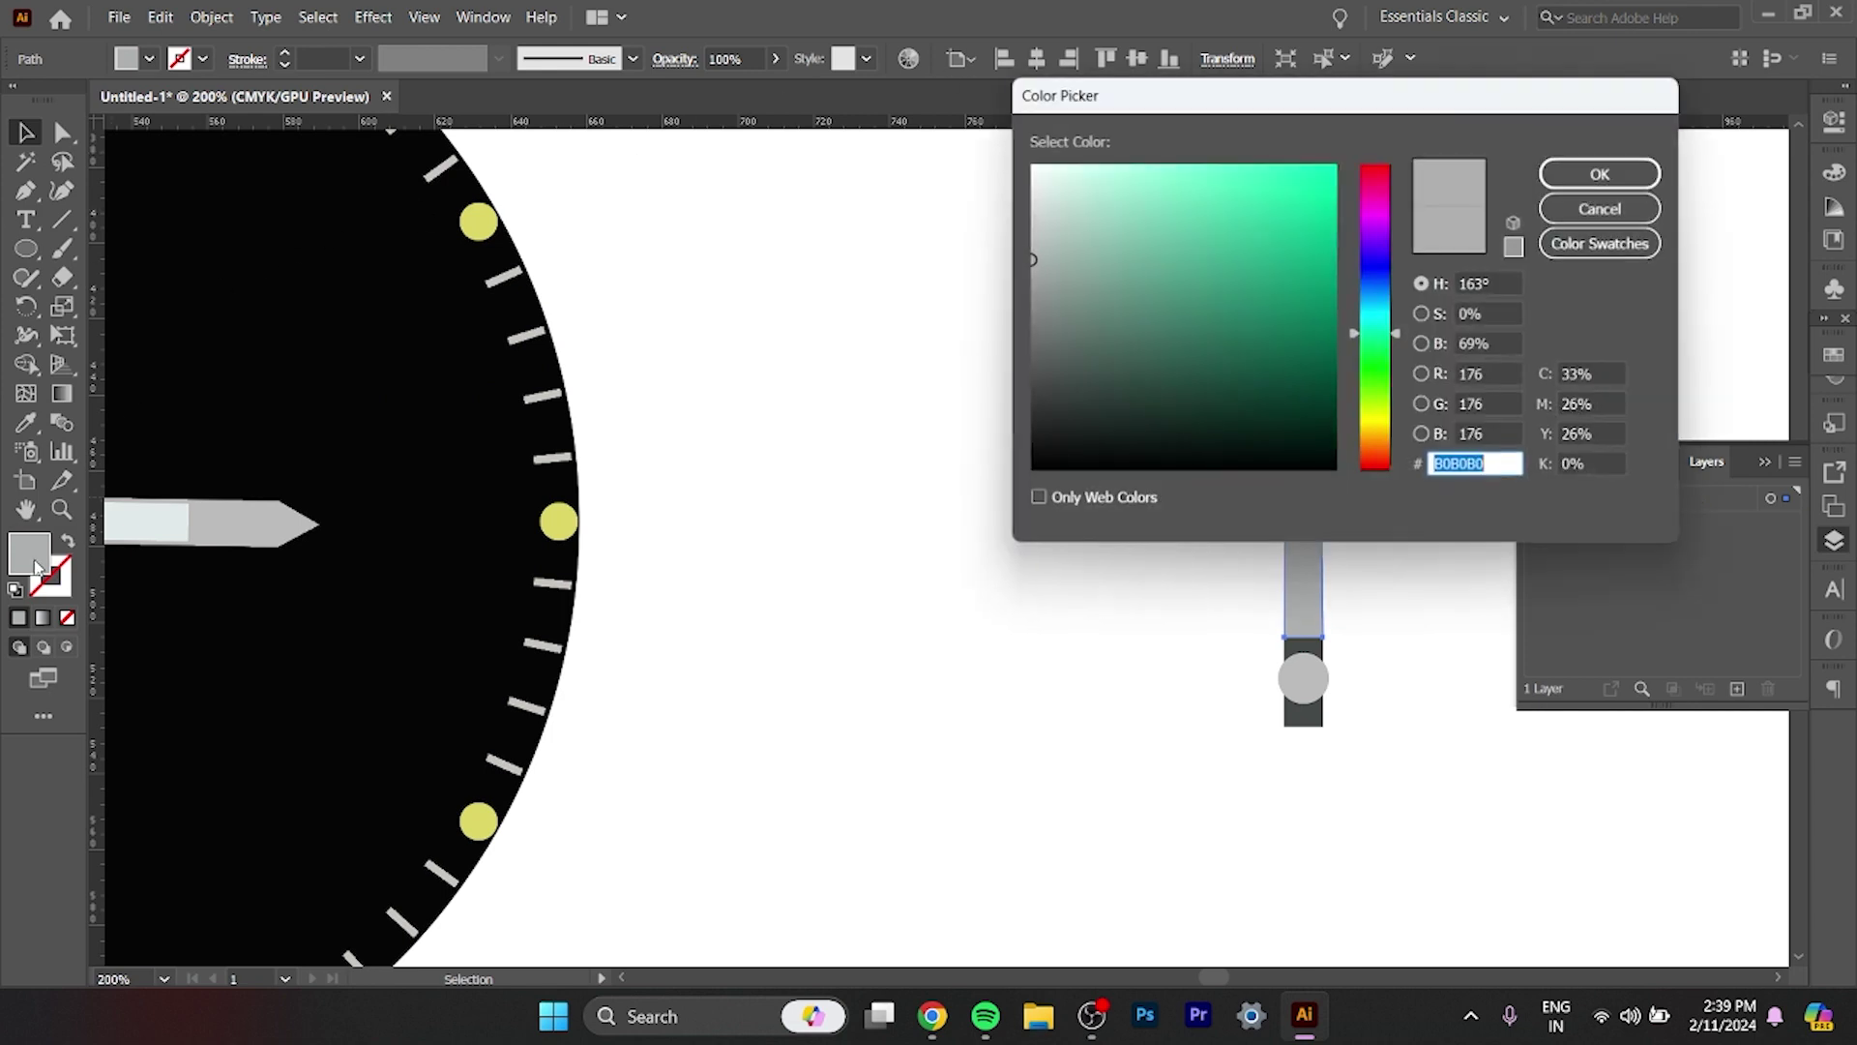
{"action": "left_click", "coordinate": [1380, 452]}
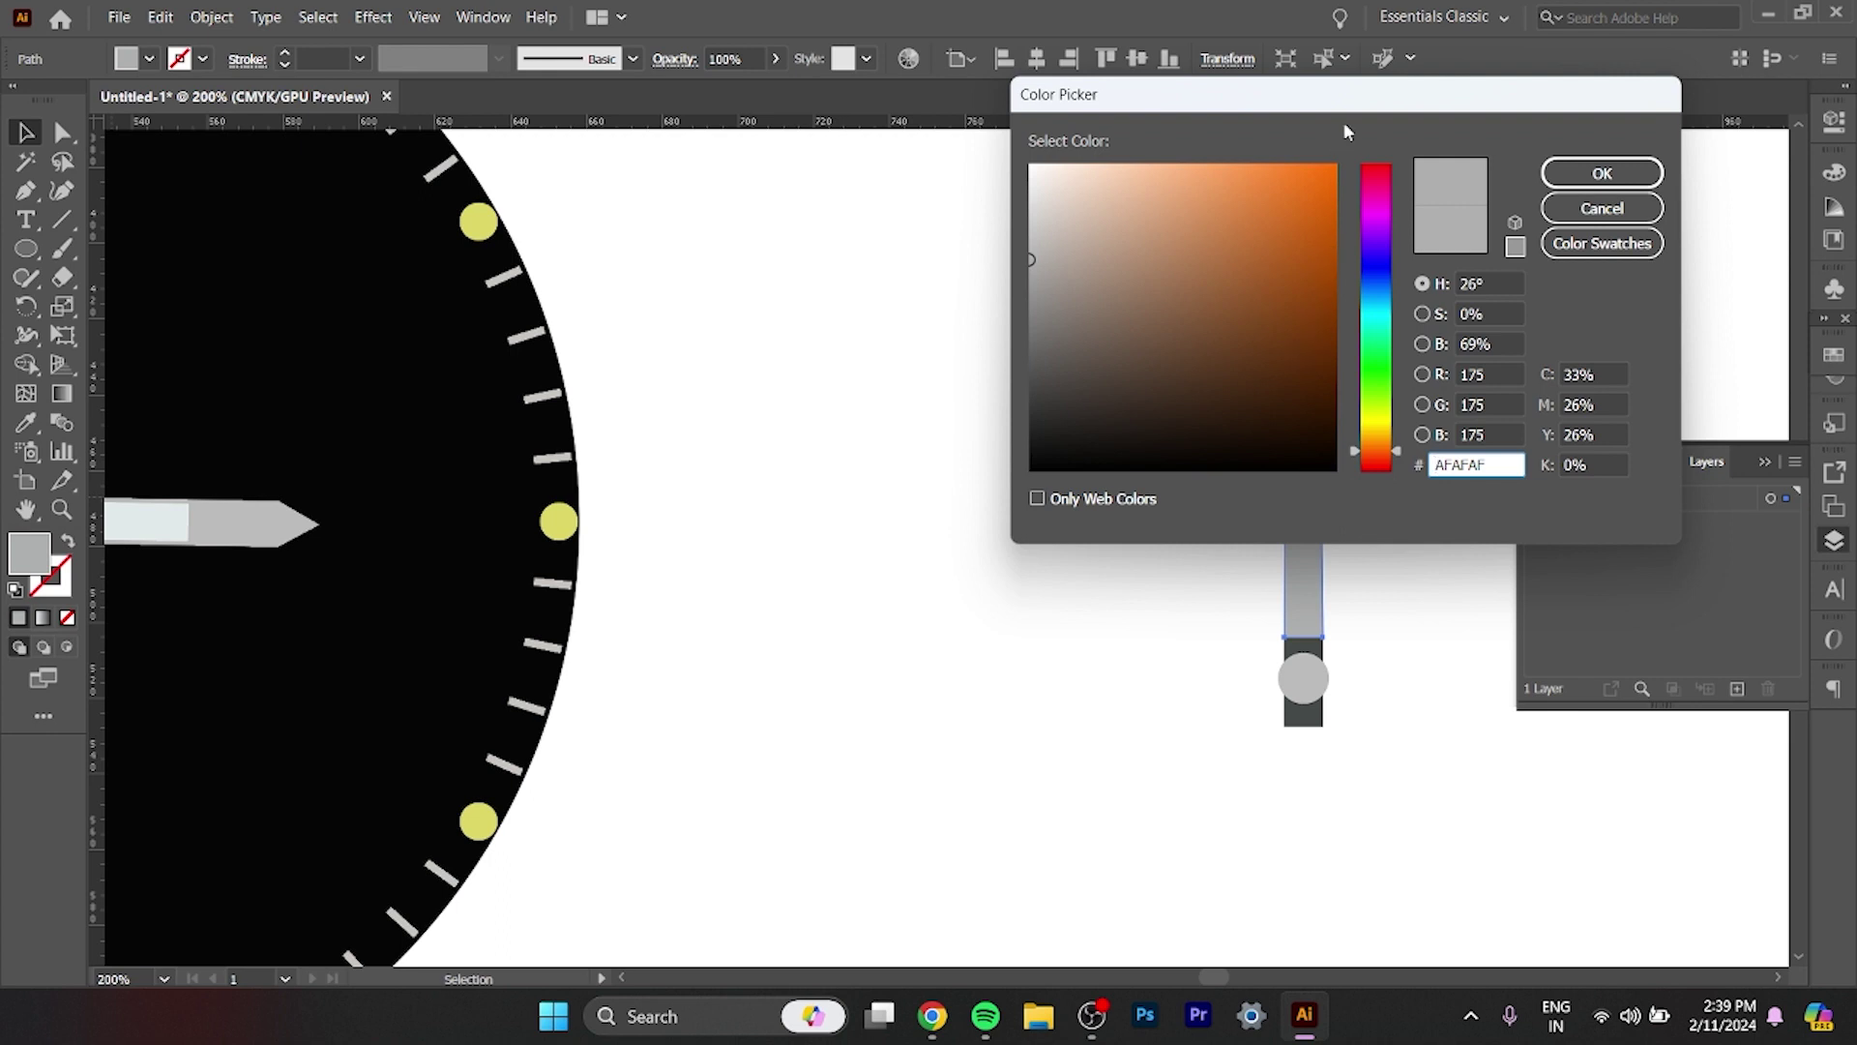
{"action": "left_click", "coordinate": [1299, 179]}
{"action": "left_click", "coordinate": [1602, 173]}
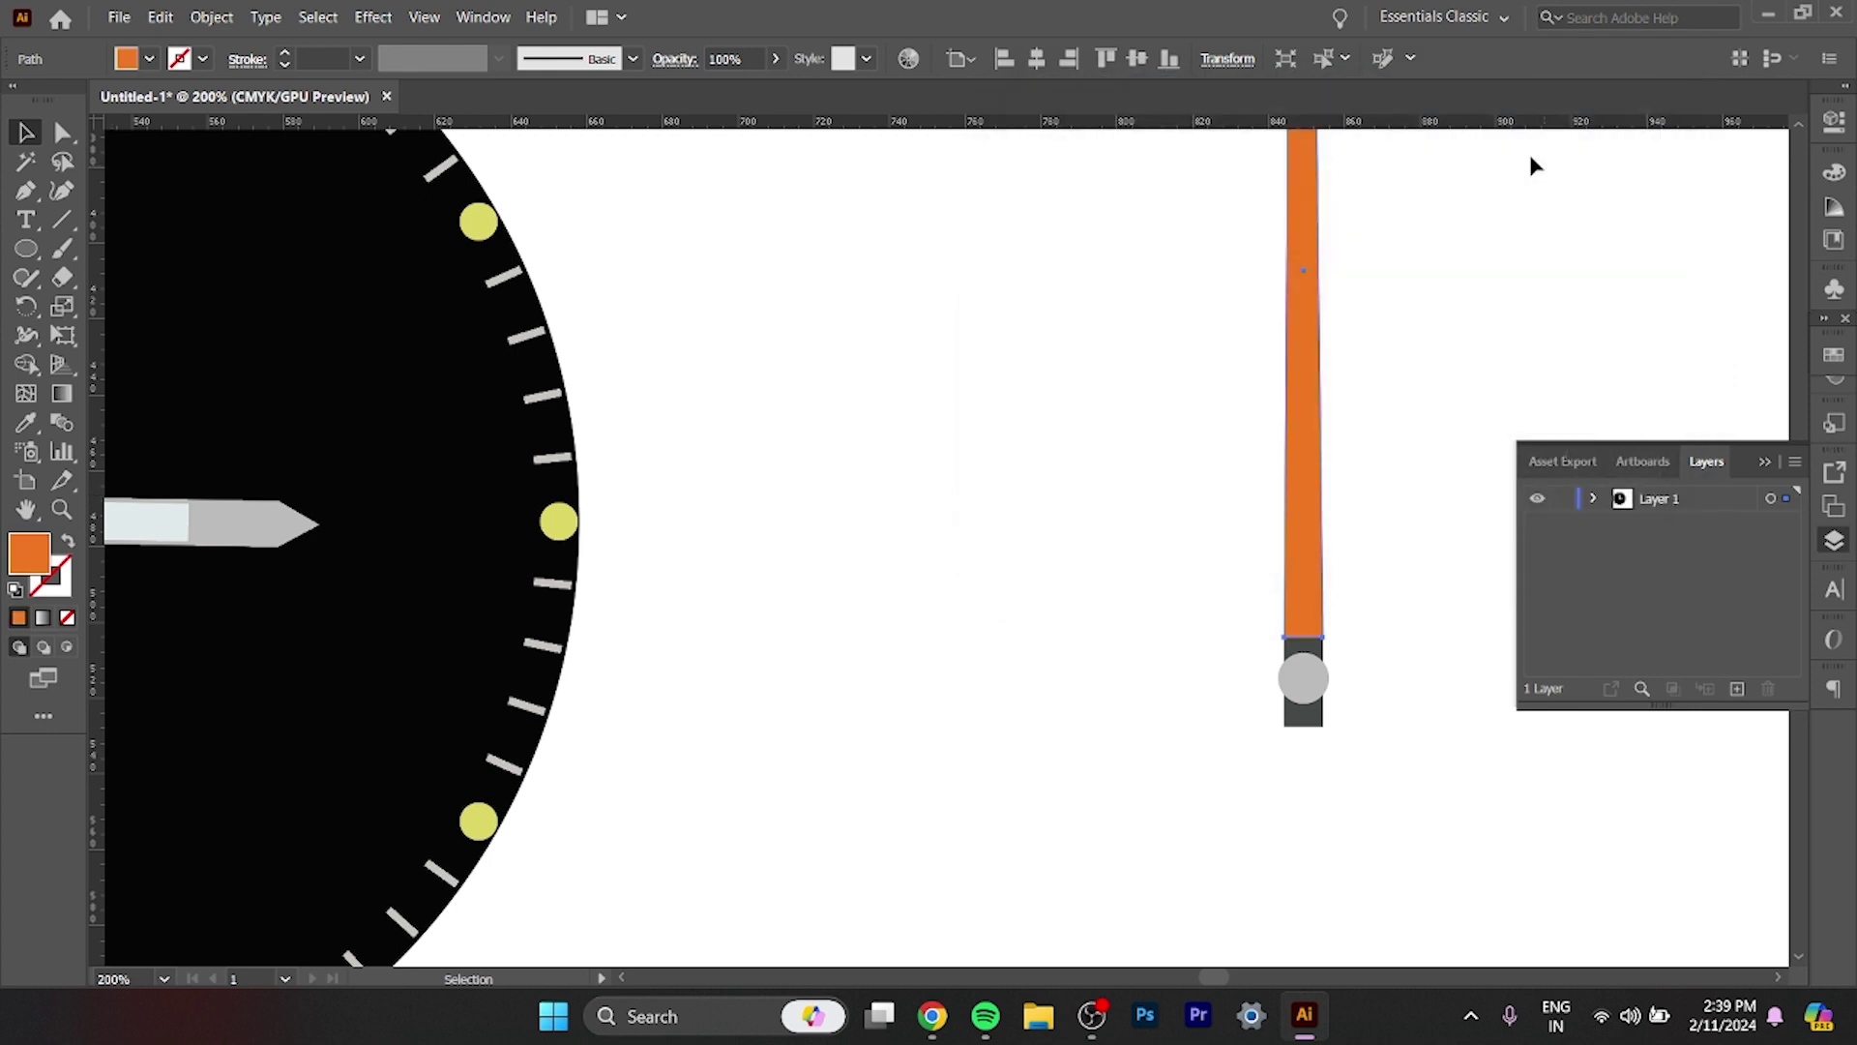
{"action": "scroll", "coordinate": [1434, 359], "scroll_direction": "down", "scroll_amount": 3}
{"action": "scroll", "coordinate": [1434, 359], "scroll_direction": "up", "scroll_amount": 1}
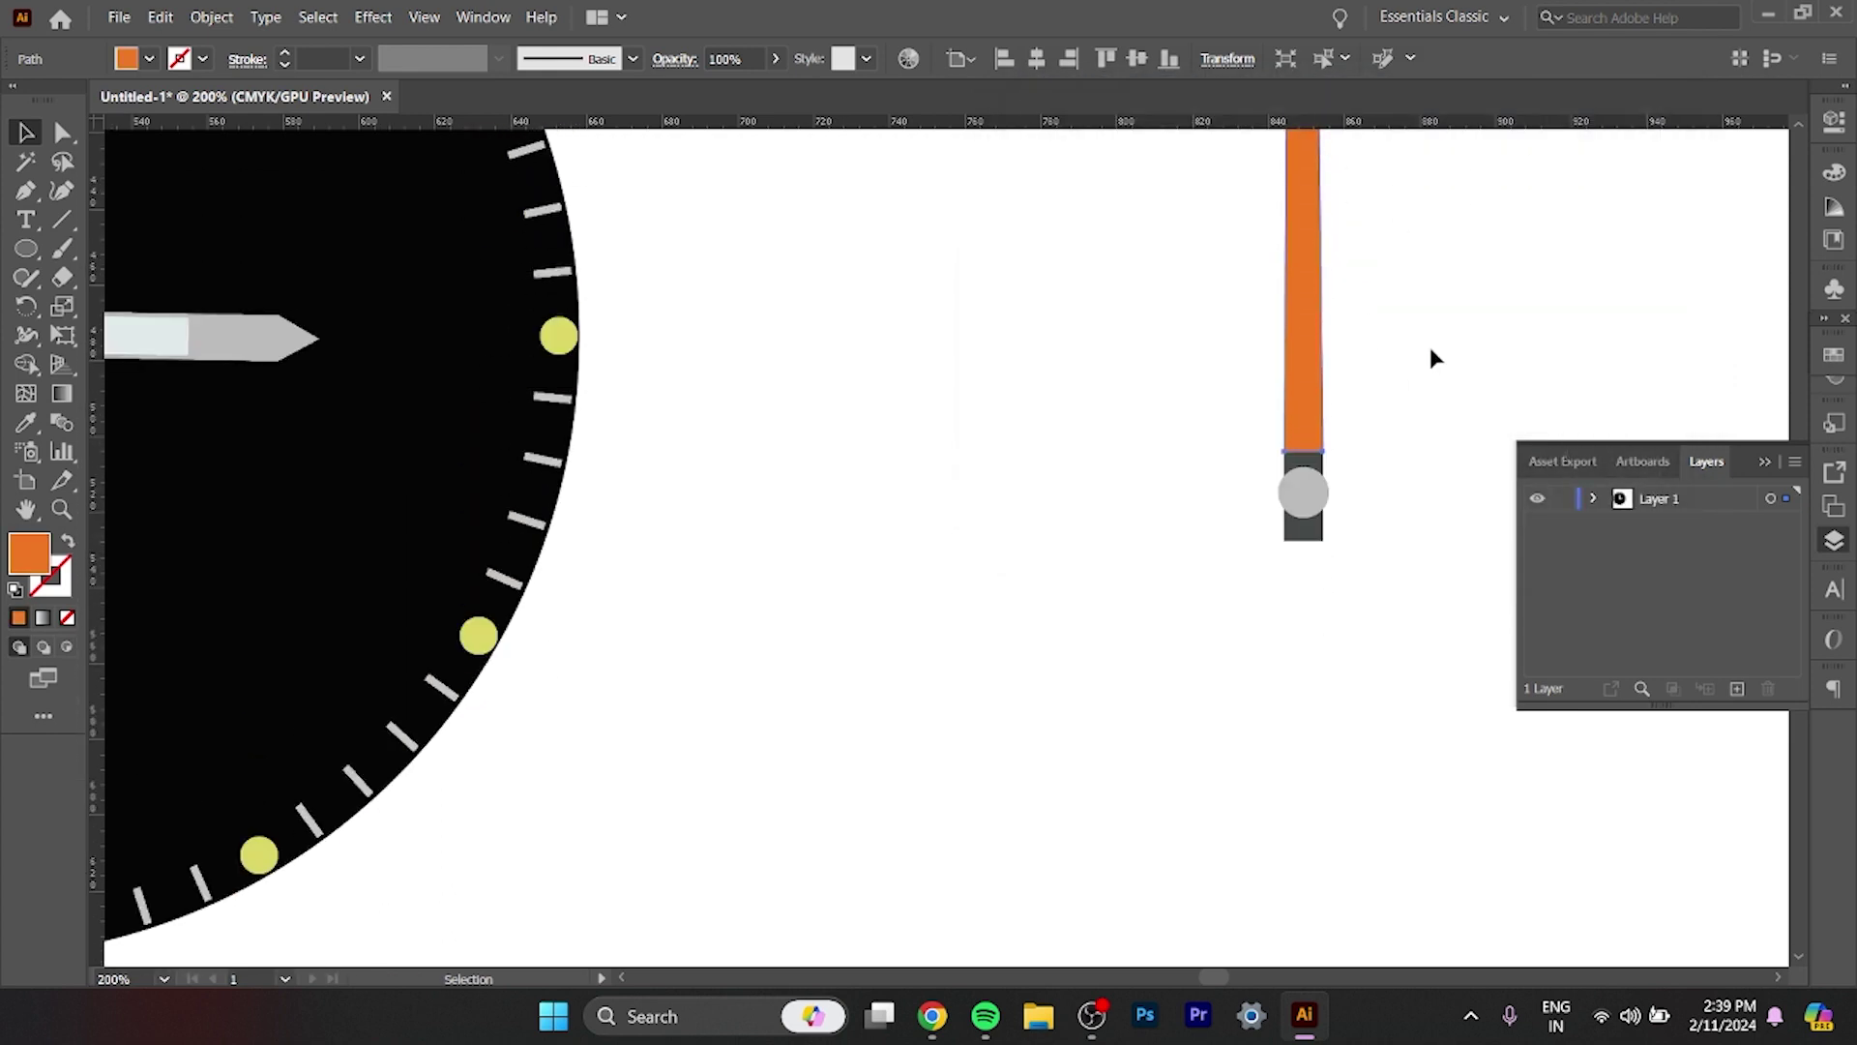
Rotate the orange needle hand group by -159° so its tip points down-right.
{"action": "scroll", "coordinate": [1433, 359], "scroll_direction": "up", "scroll_amount": 3}
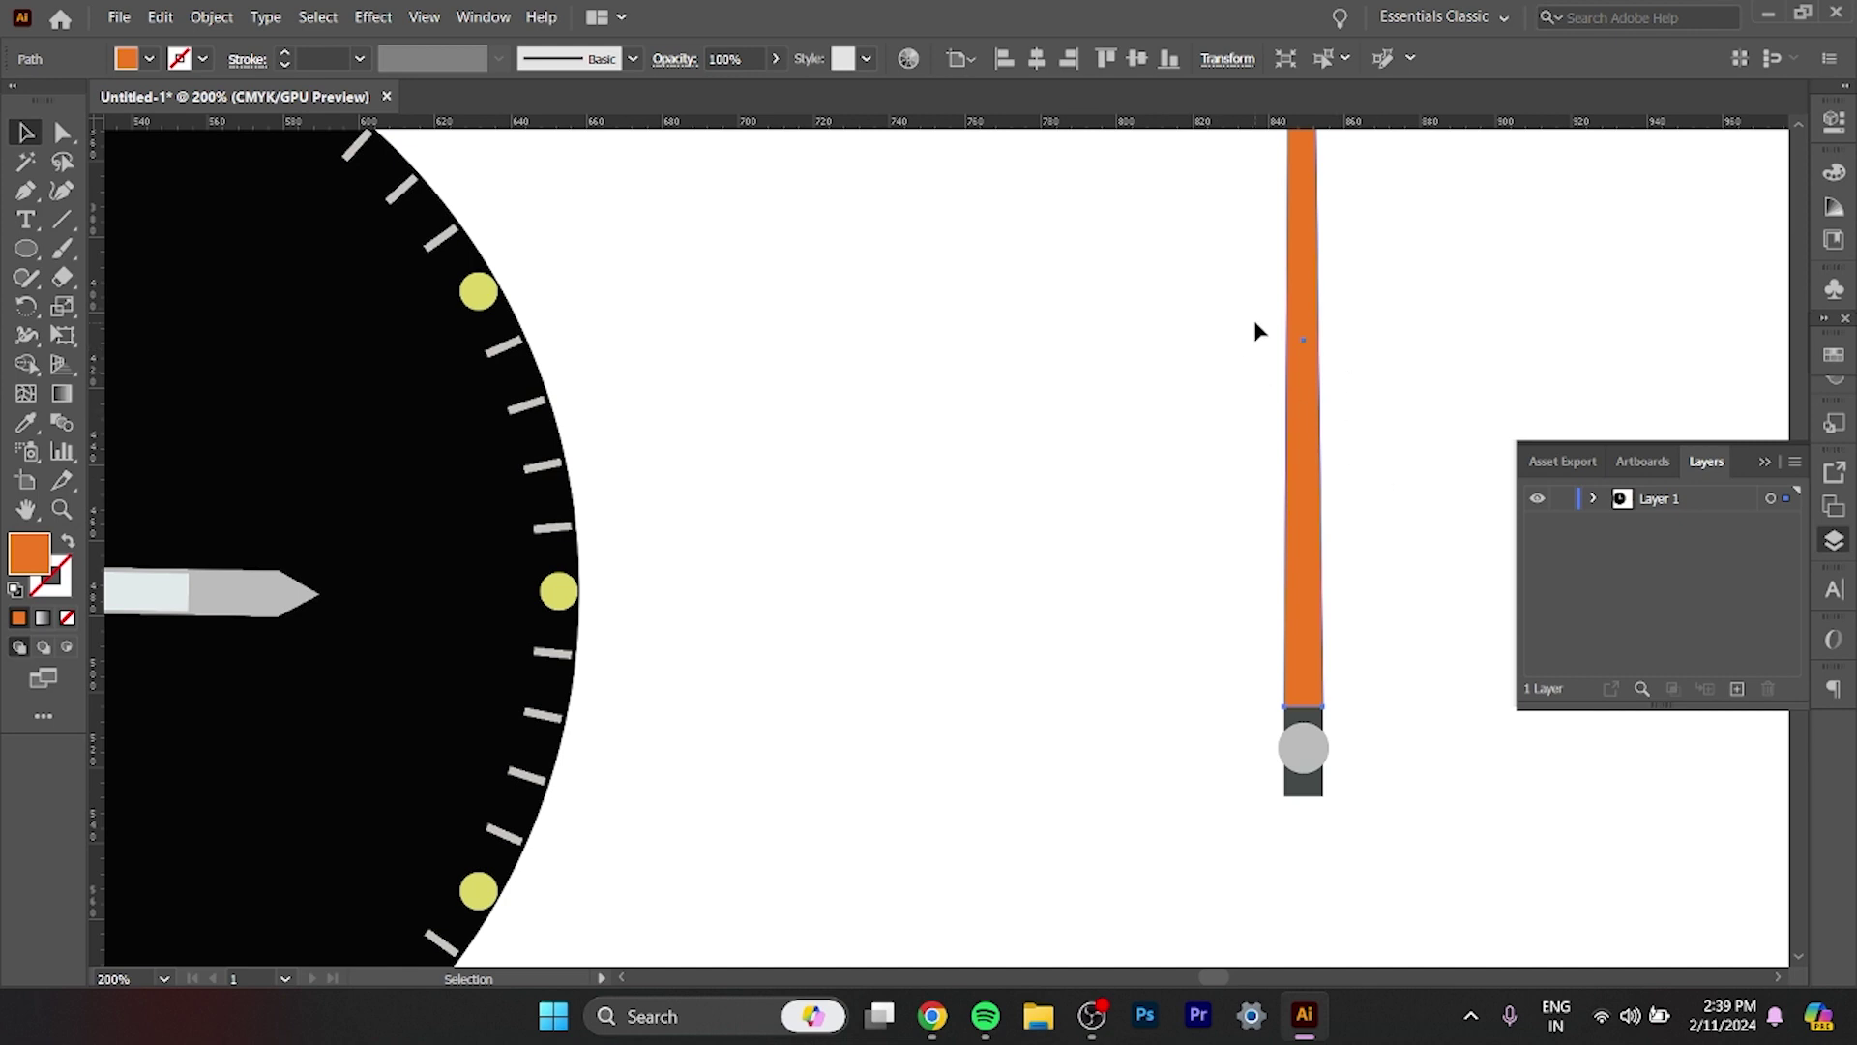
{"action": "key", "text": "ctrl+minus"}
{"action": "key", "text": "ctrl+minus"}
{"action": "right_click", "coordinate": [1010, 411]}
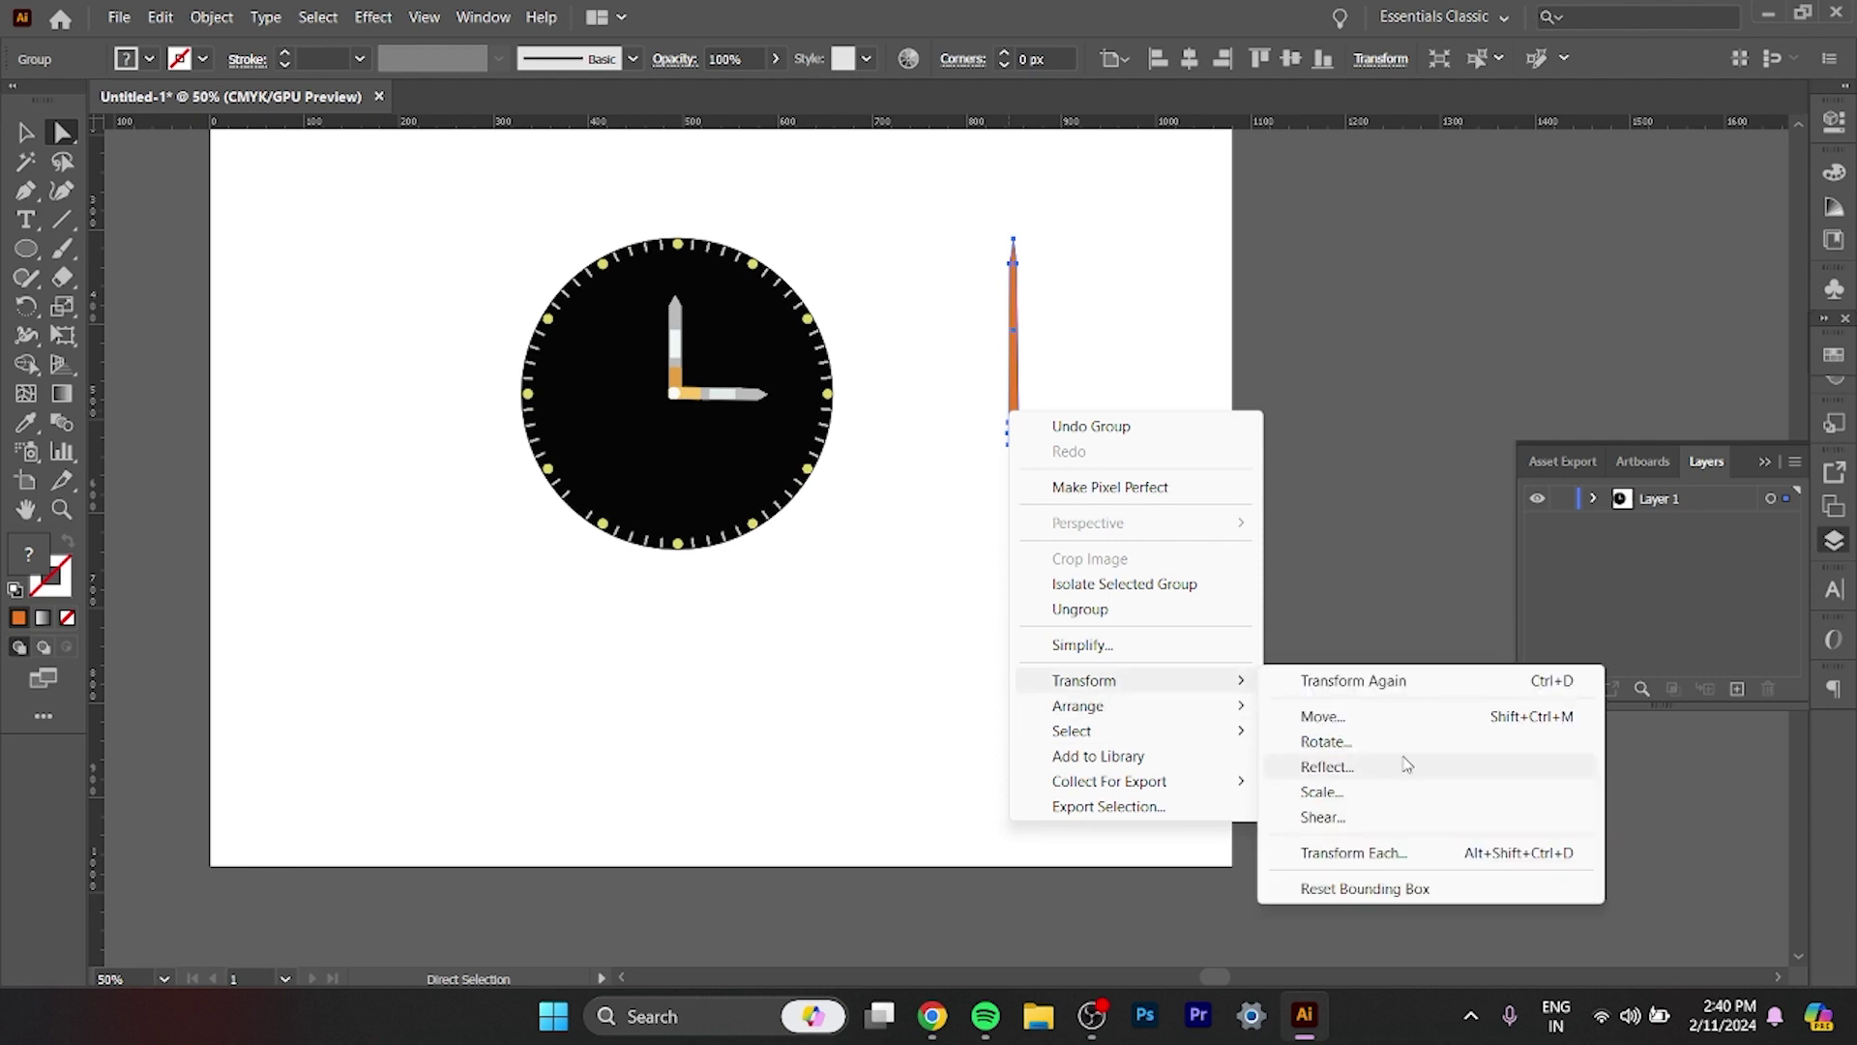
{"action": "left_click", "coordinate": [1388, 745]}
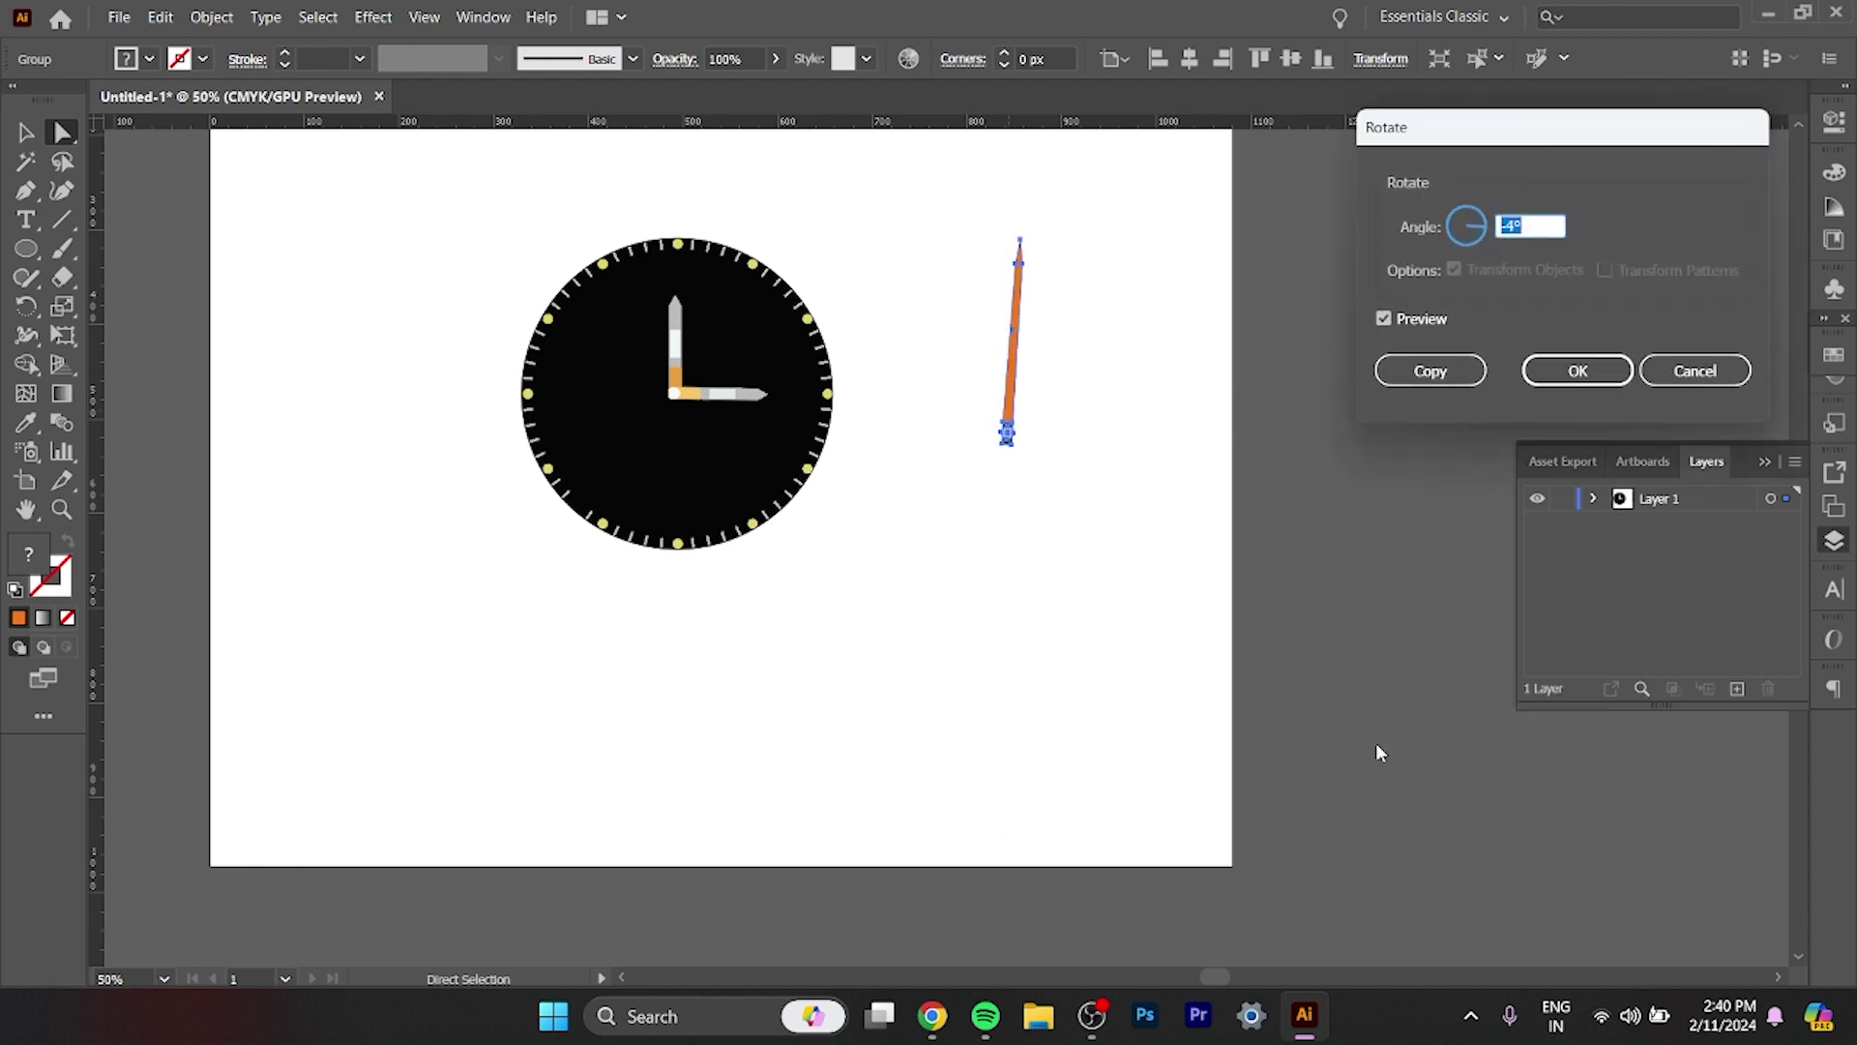
{"action": "key", "text": "Down"}
{"action": "key", "text": "Down"}
{"action": "key", "text": "Down"}
{"action": "key", "text": "Down"}
{"action": "key", "text": "Down"}
{"action": "key", "text": "Down"}
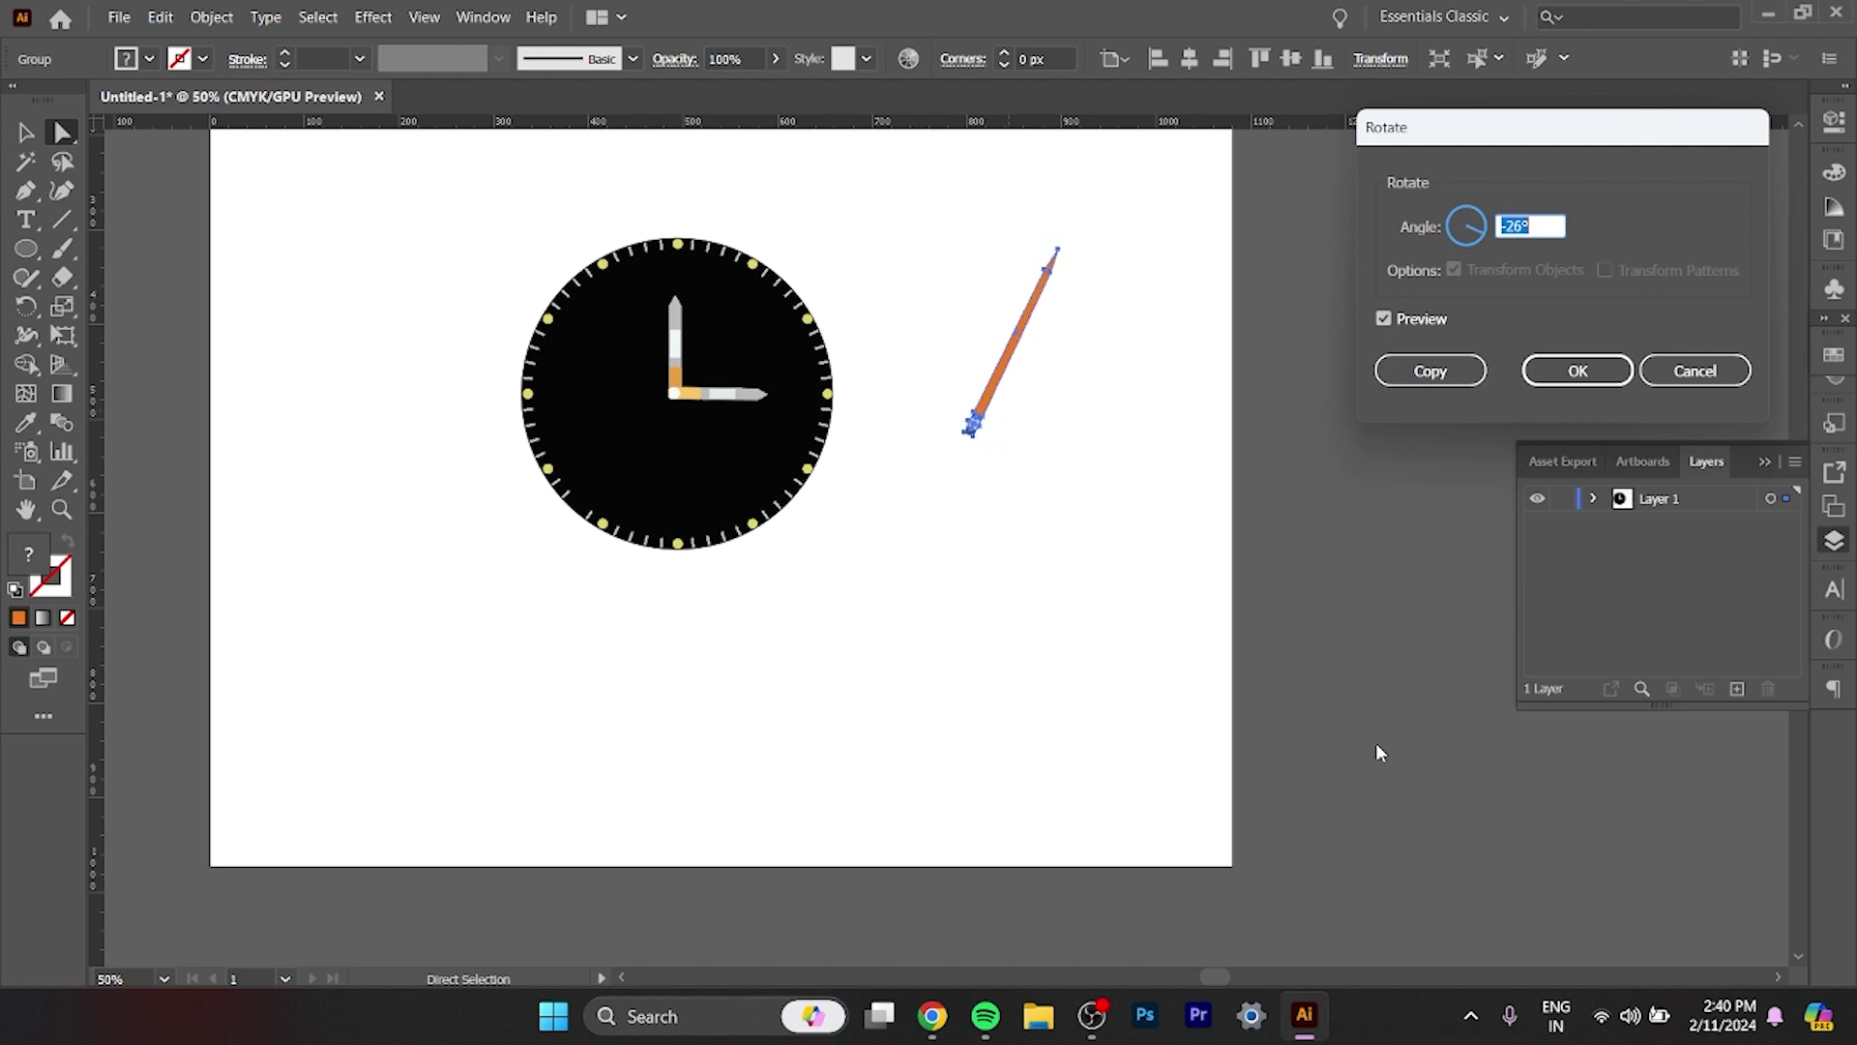
{"action": "key", "text": "Down"}
{"action": "key", "text": "Down"}
{"action": "key", "text": "Down"}
{"action": "key", "text": "Down"}
{"action": "key", "text": "Down"}
{"action": "key", "text": "Down"}
{"action": "key", "text": "Down"}
{"action": "key", "text": "Down"}
{"action": "key", "text": "Down"}
{"action": "key", "text": "Down"}
{"action": "key", "text": "Down"}
{"action": "key", "text": "Down"}
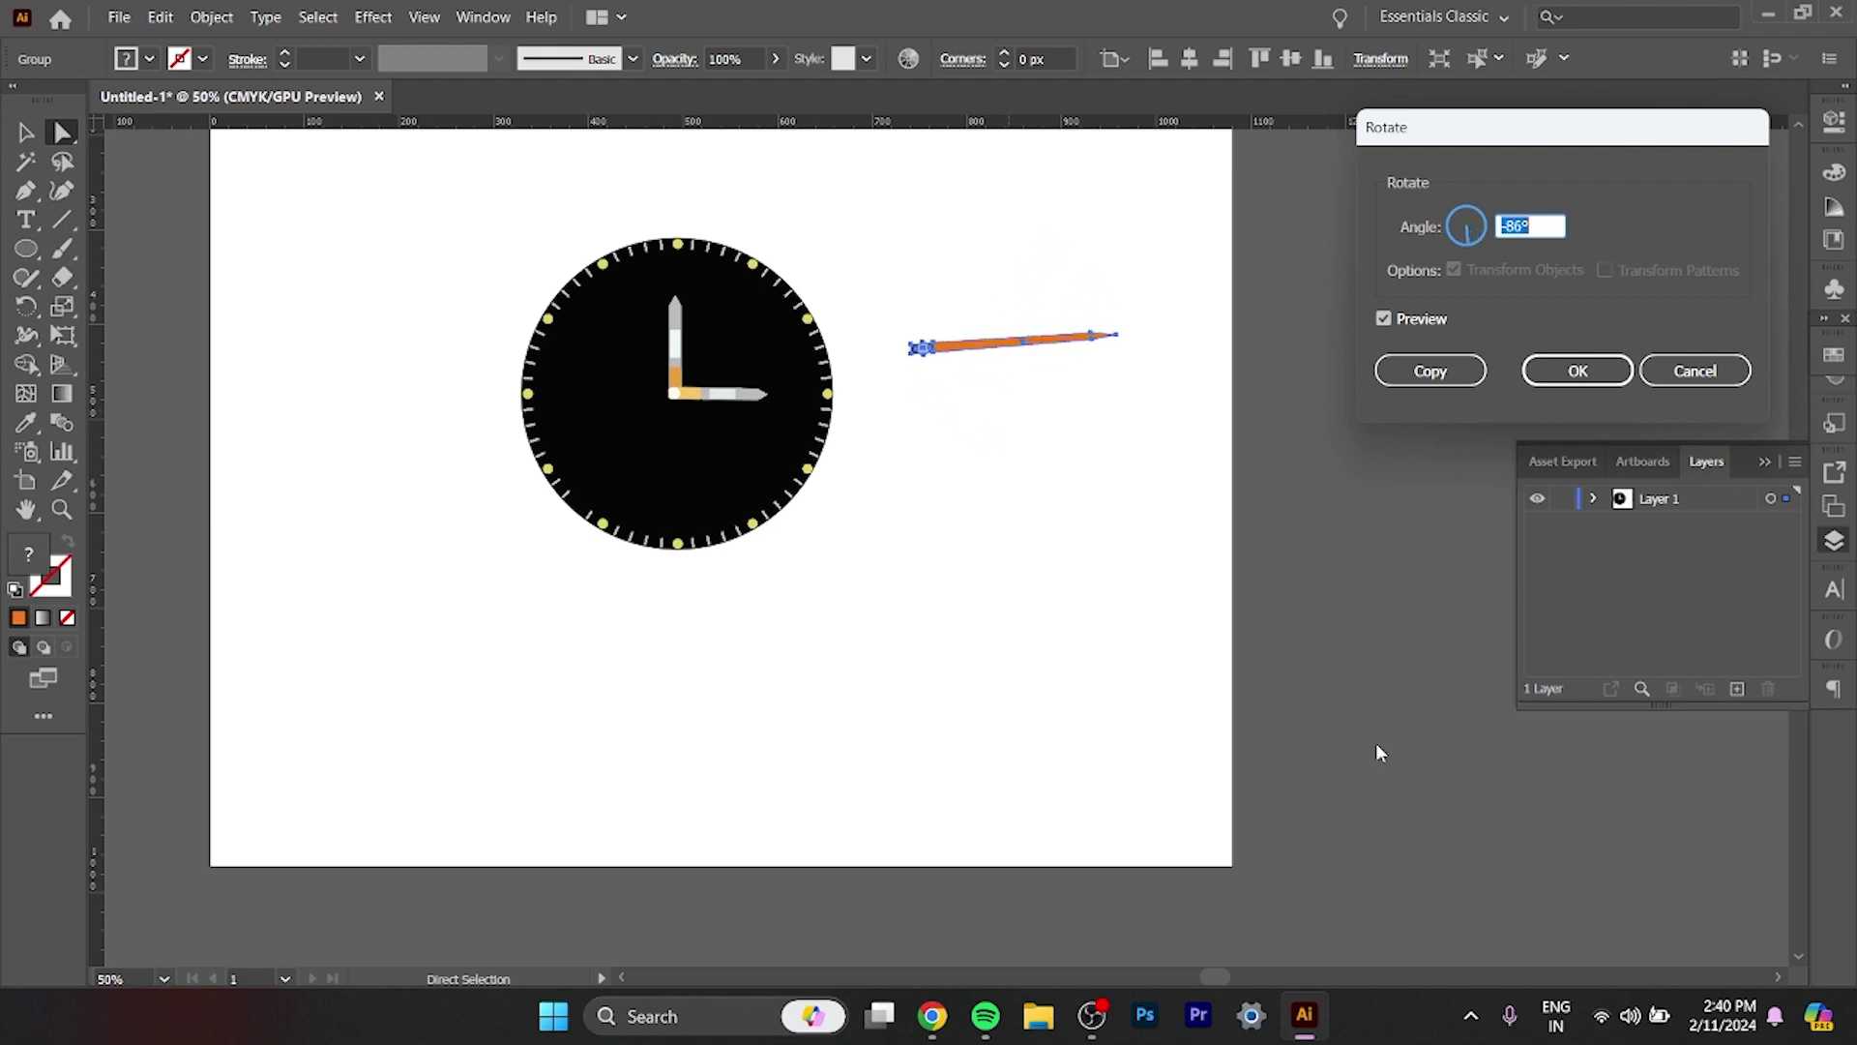
{"action": "key", "text": "Down"}
{"action": "key", "text": "Down"}
{"action": "key", "text": "Down"}
{"action": "key", "text": "Down"}
{"action": "key", "text": "Down"}
{"action": "key", "text": "Down"}
{"action": "key", "text": "Down"}
{"action": "key", "text": "Down"}
{"action": "key", "text": "Down"}
{"action": "key", "text": "Down"}
{"action": "key", "text": "Down"}
{"action": "key", "text": "Down"}
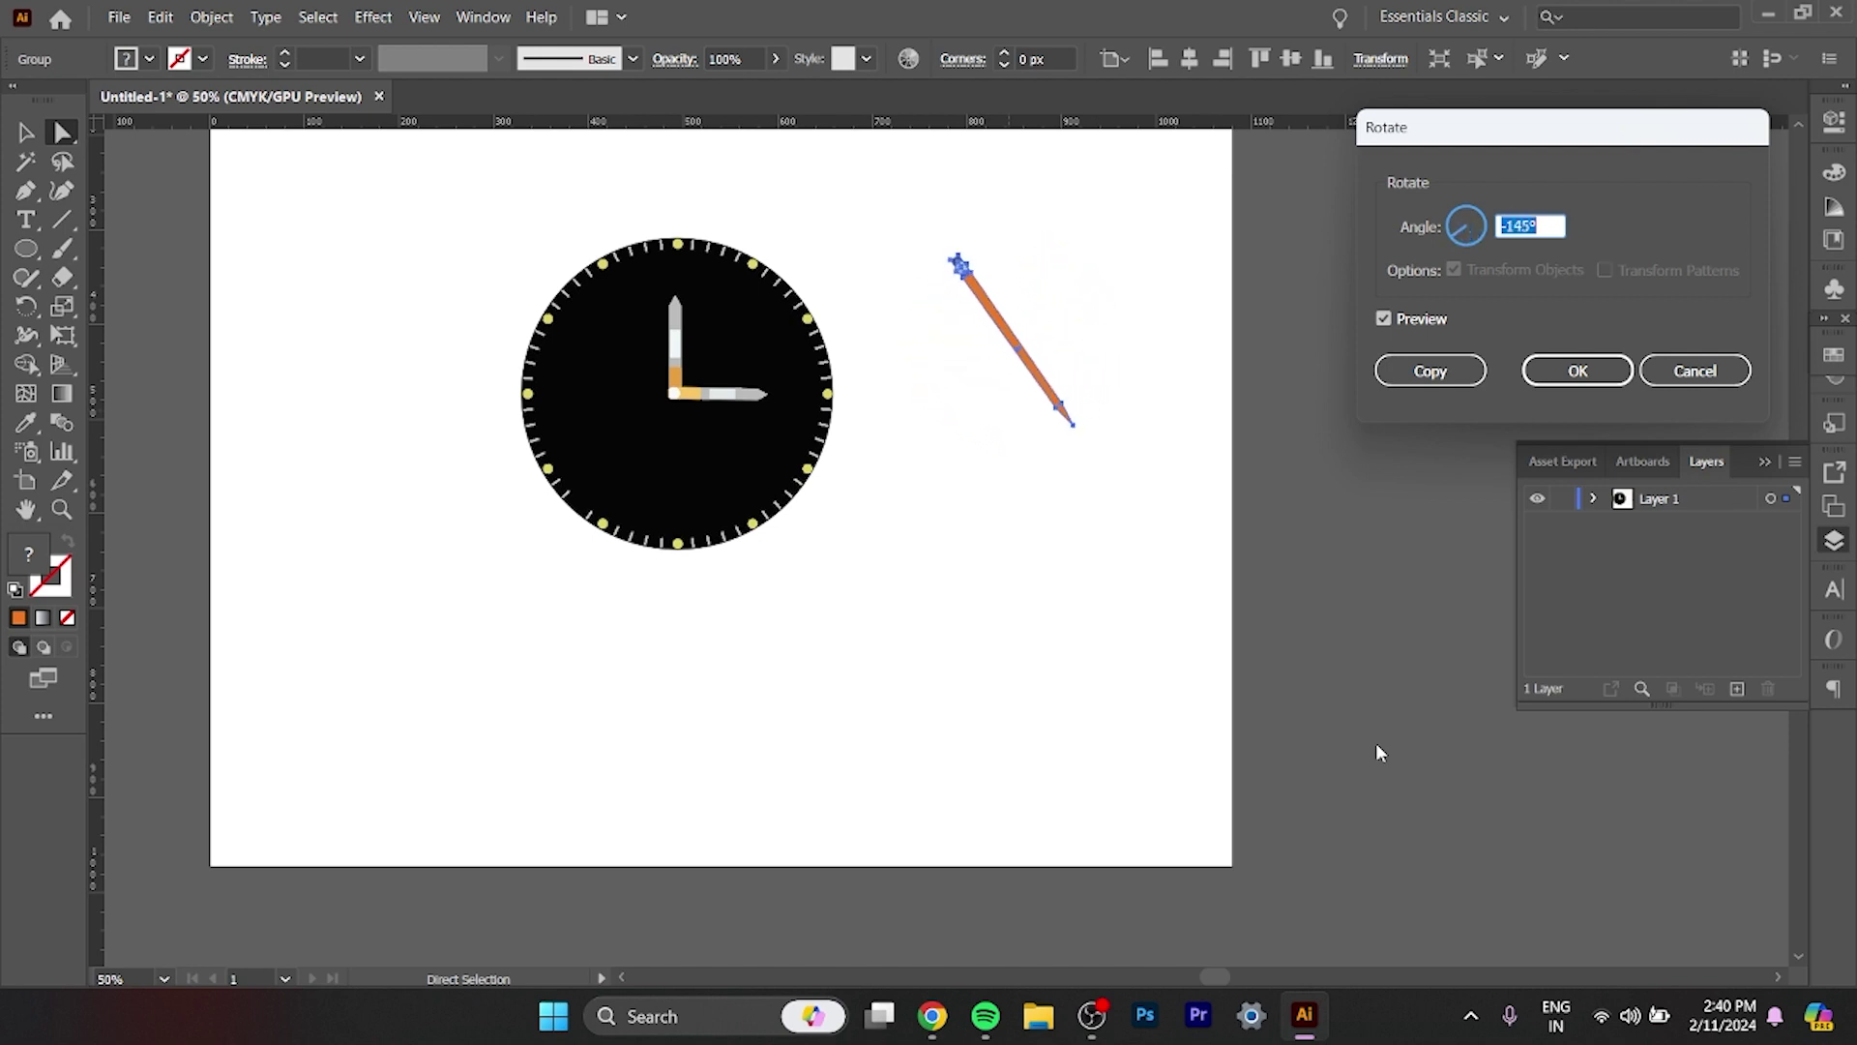
{"action": "key", "text": "Down"}
{"action": "key", "text": "Down"}
{"action": "key", "text": "Down"}
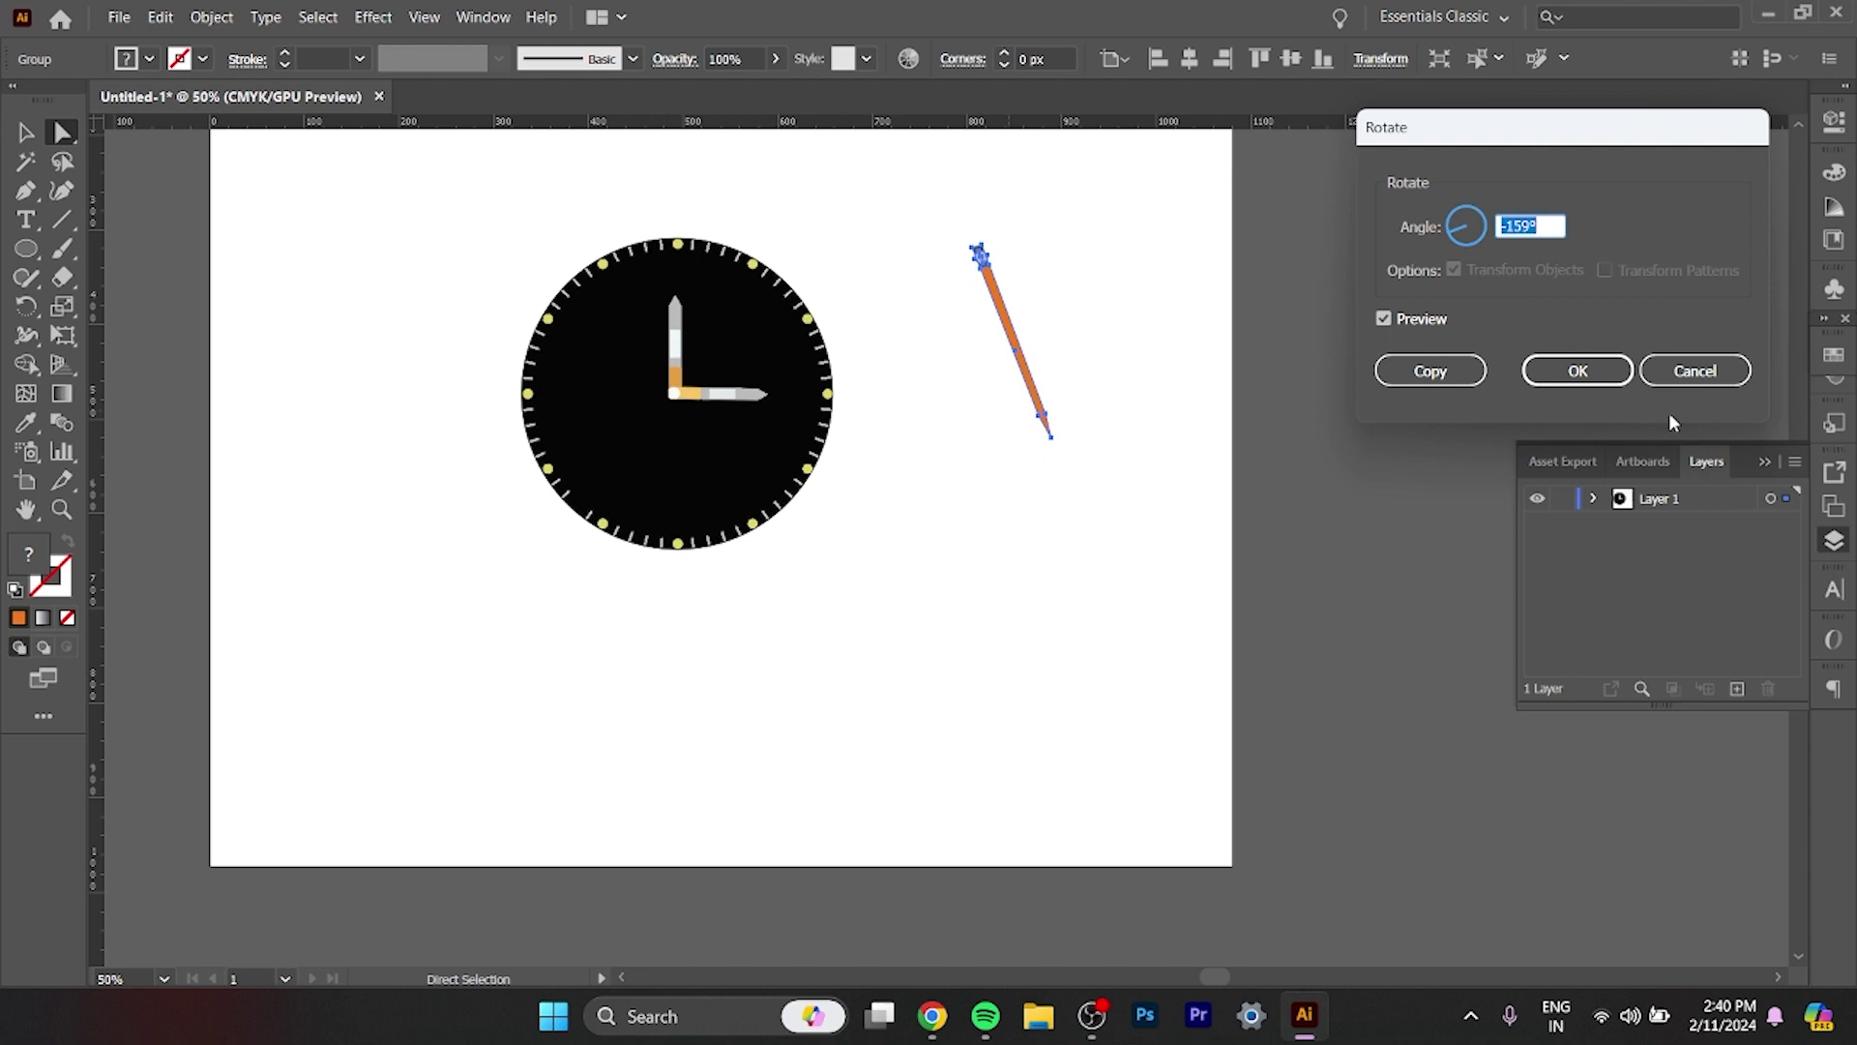
{"action": "left_click", "coordinate": [1578, 371]}
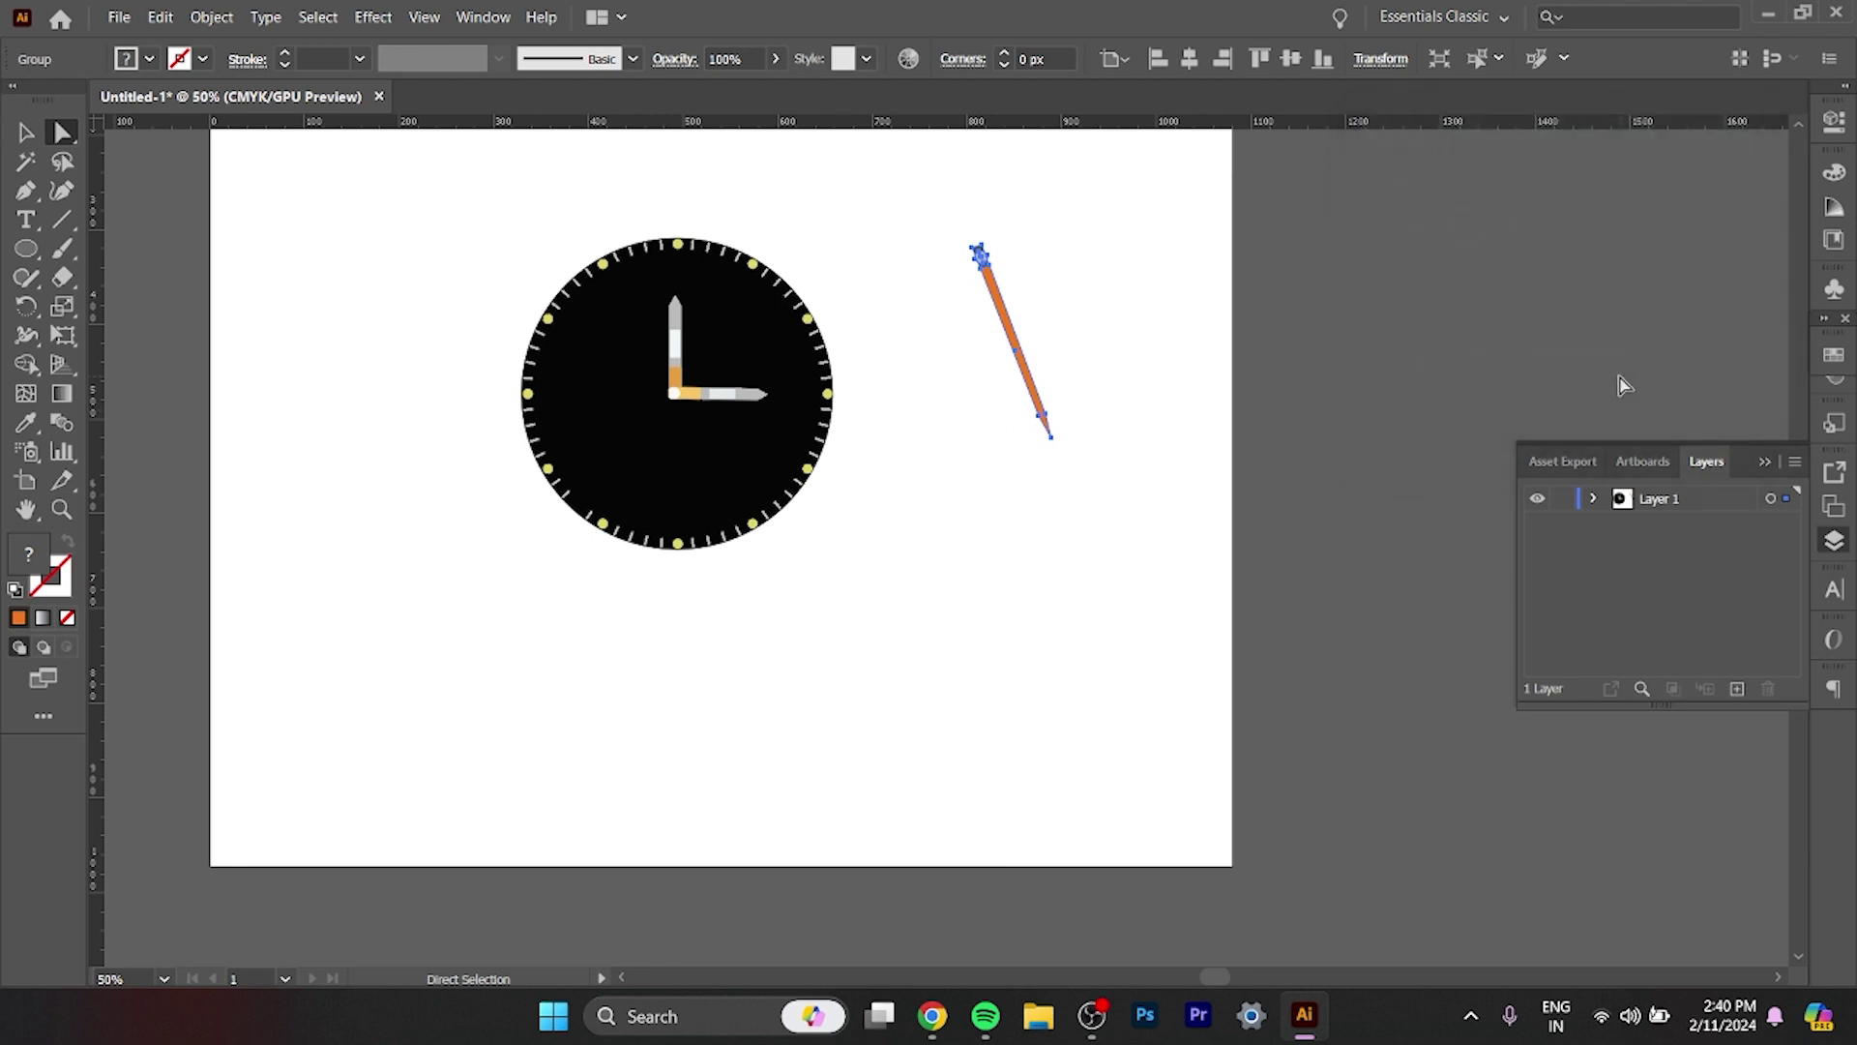
Scale the orange hand group uniformly down to 63%.
{"action": "right_click", "coordinate": [1021, 373]}
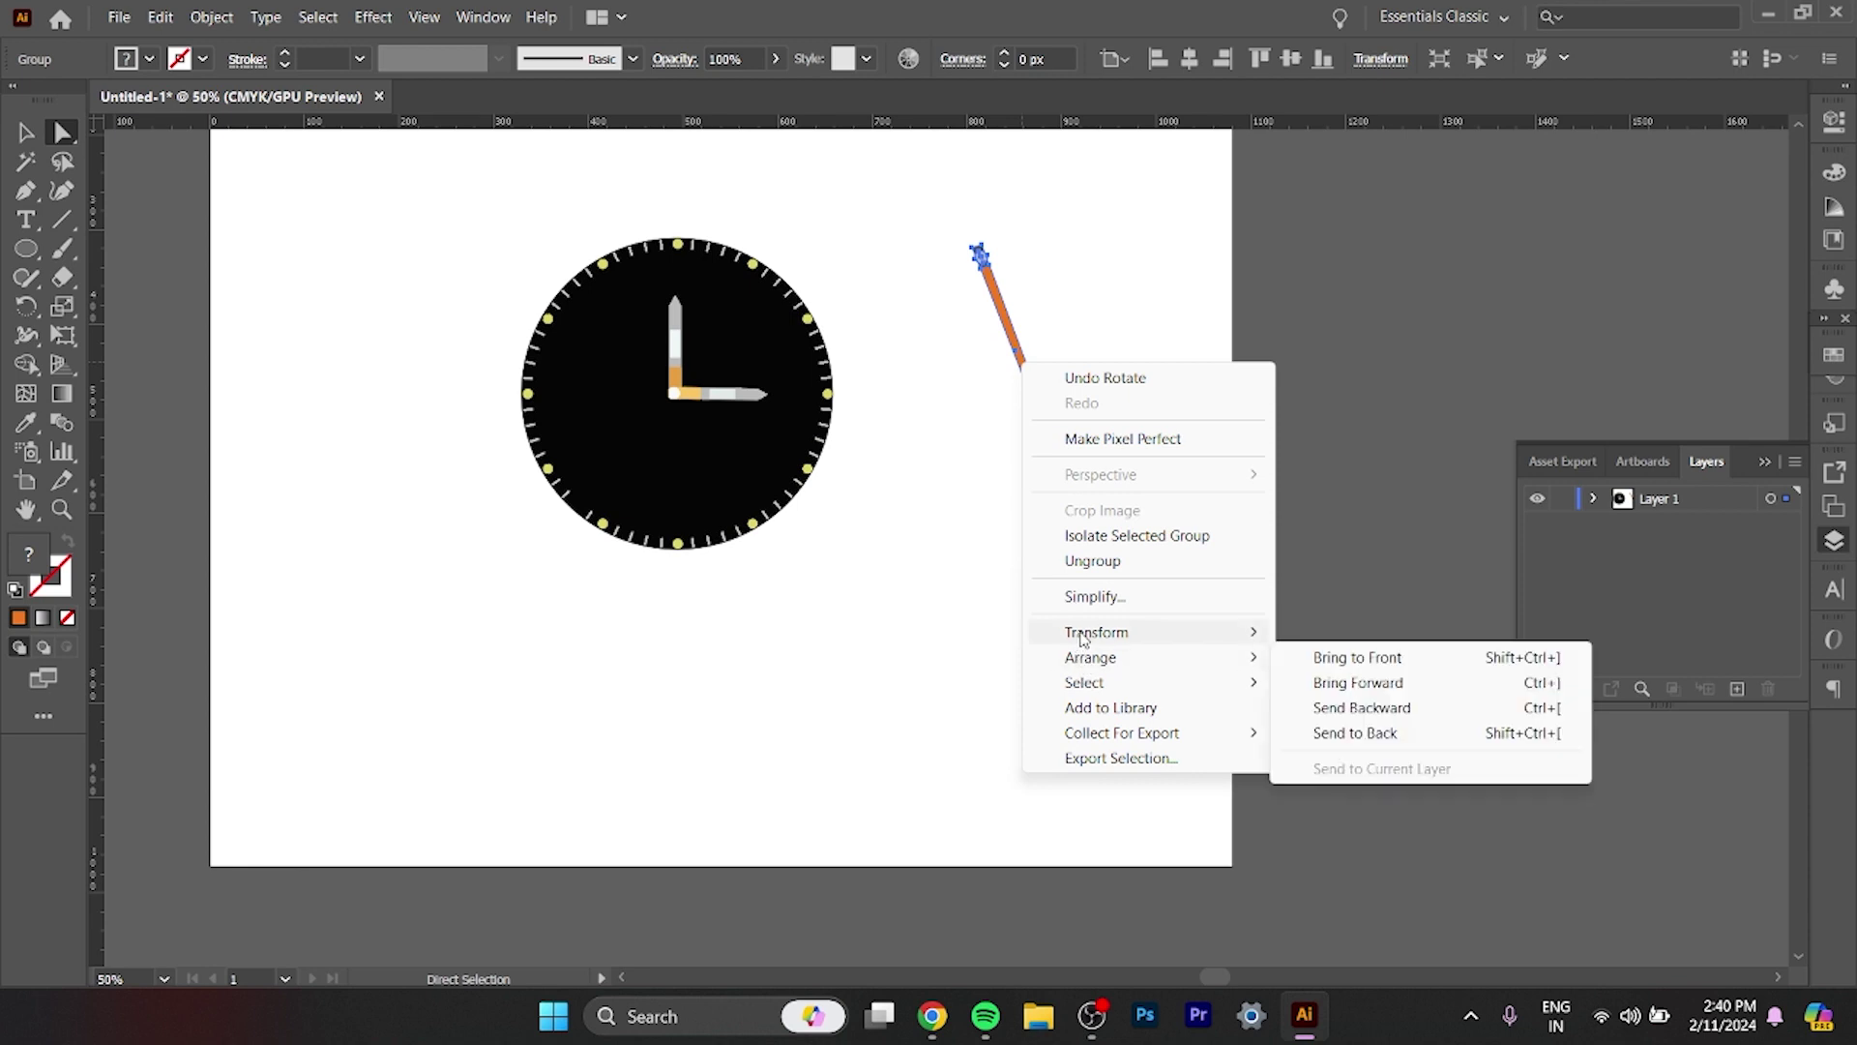
{"action": "mouse_move", "coordinate": [1097, 632]}
{"action": "left_click", "coordinate": [1397, 745]}
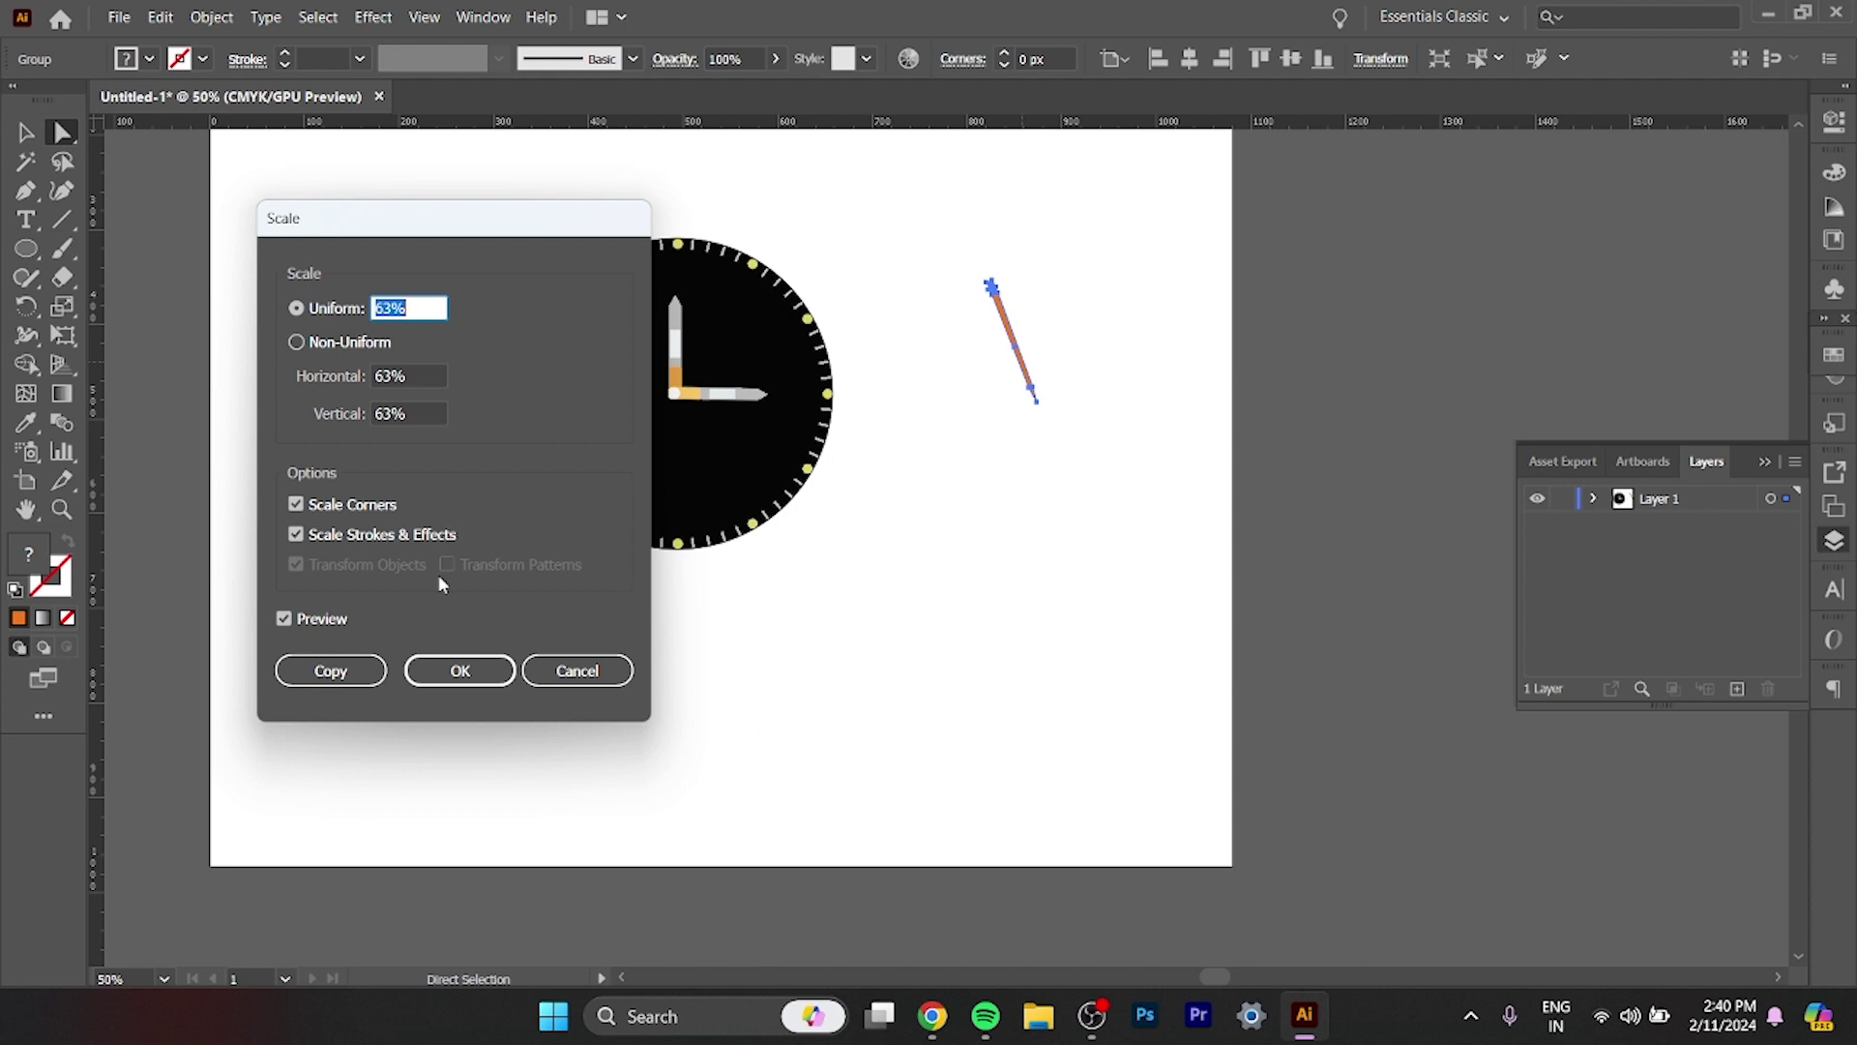
{"action": "left_click", "coordinate": [448, 679]}
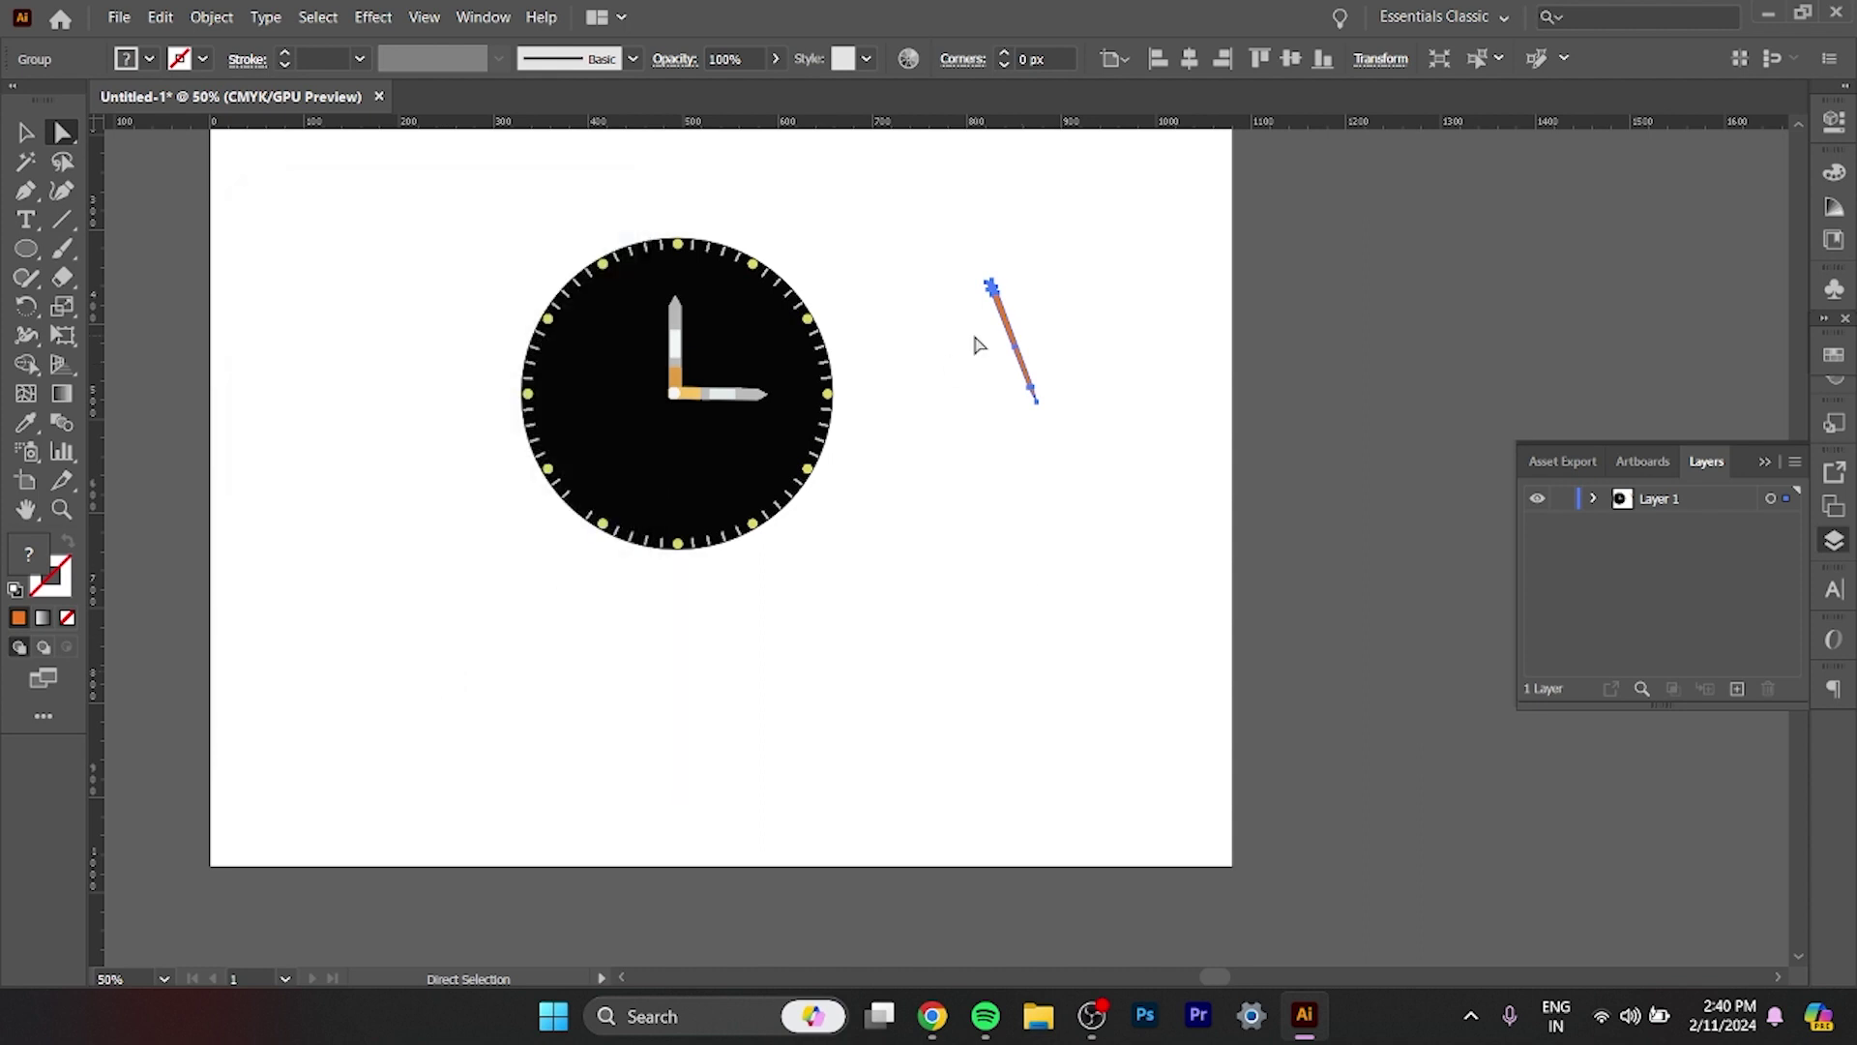
Move the orange hand onto the clock centre and nudge the pivot piece into line.
{"action": "left_click_drag", "start_coordinate": [1015, 329], "coordinate": [695, 448]}
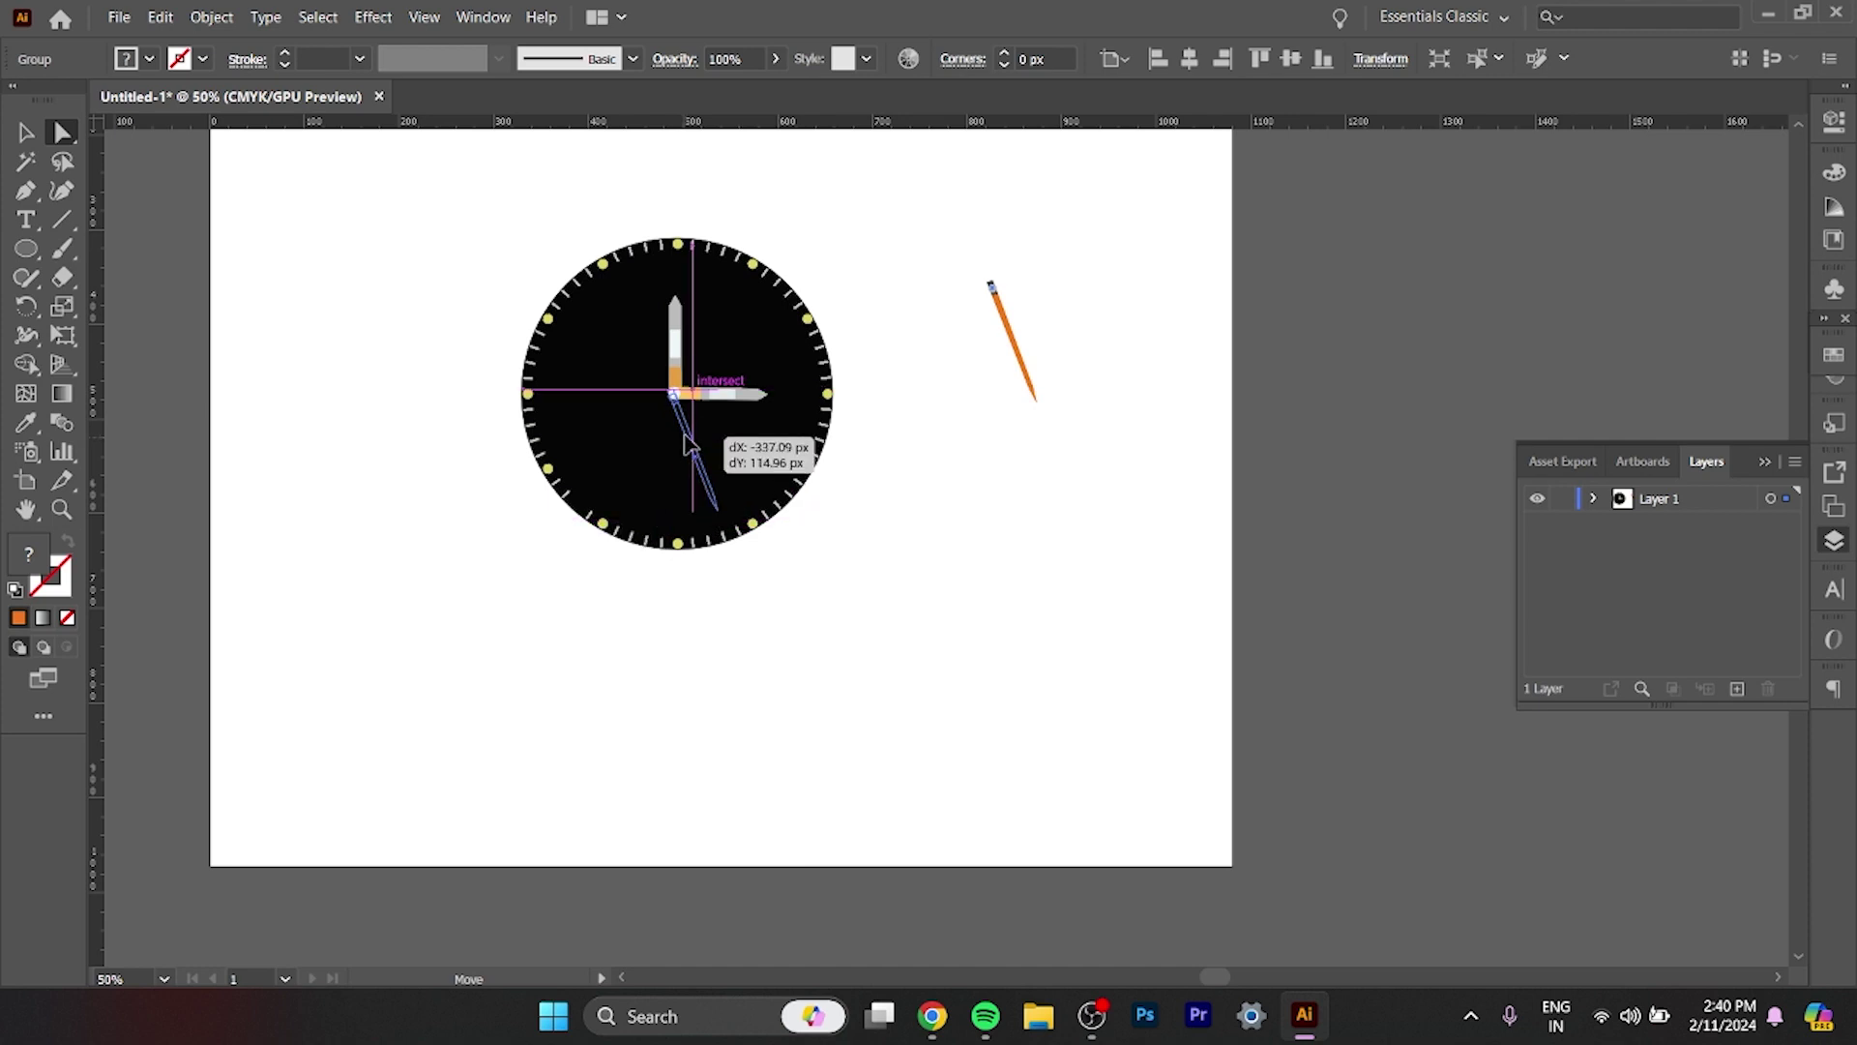
{"action": "left_click_drag", "start_coordinate": [696, 448], "coordinate": [687, 443]}
{"action": "left_click", "coordinate": [992, 341]}
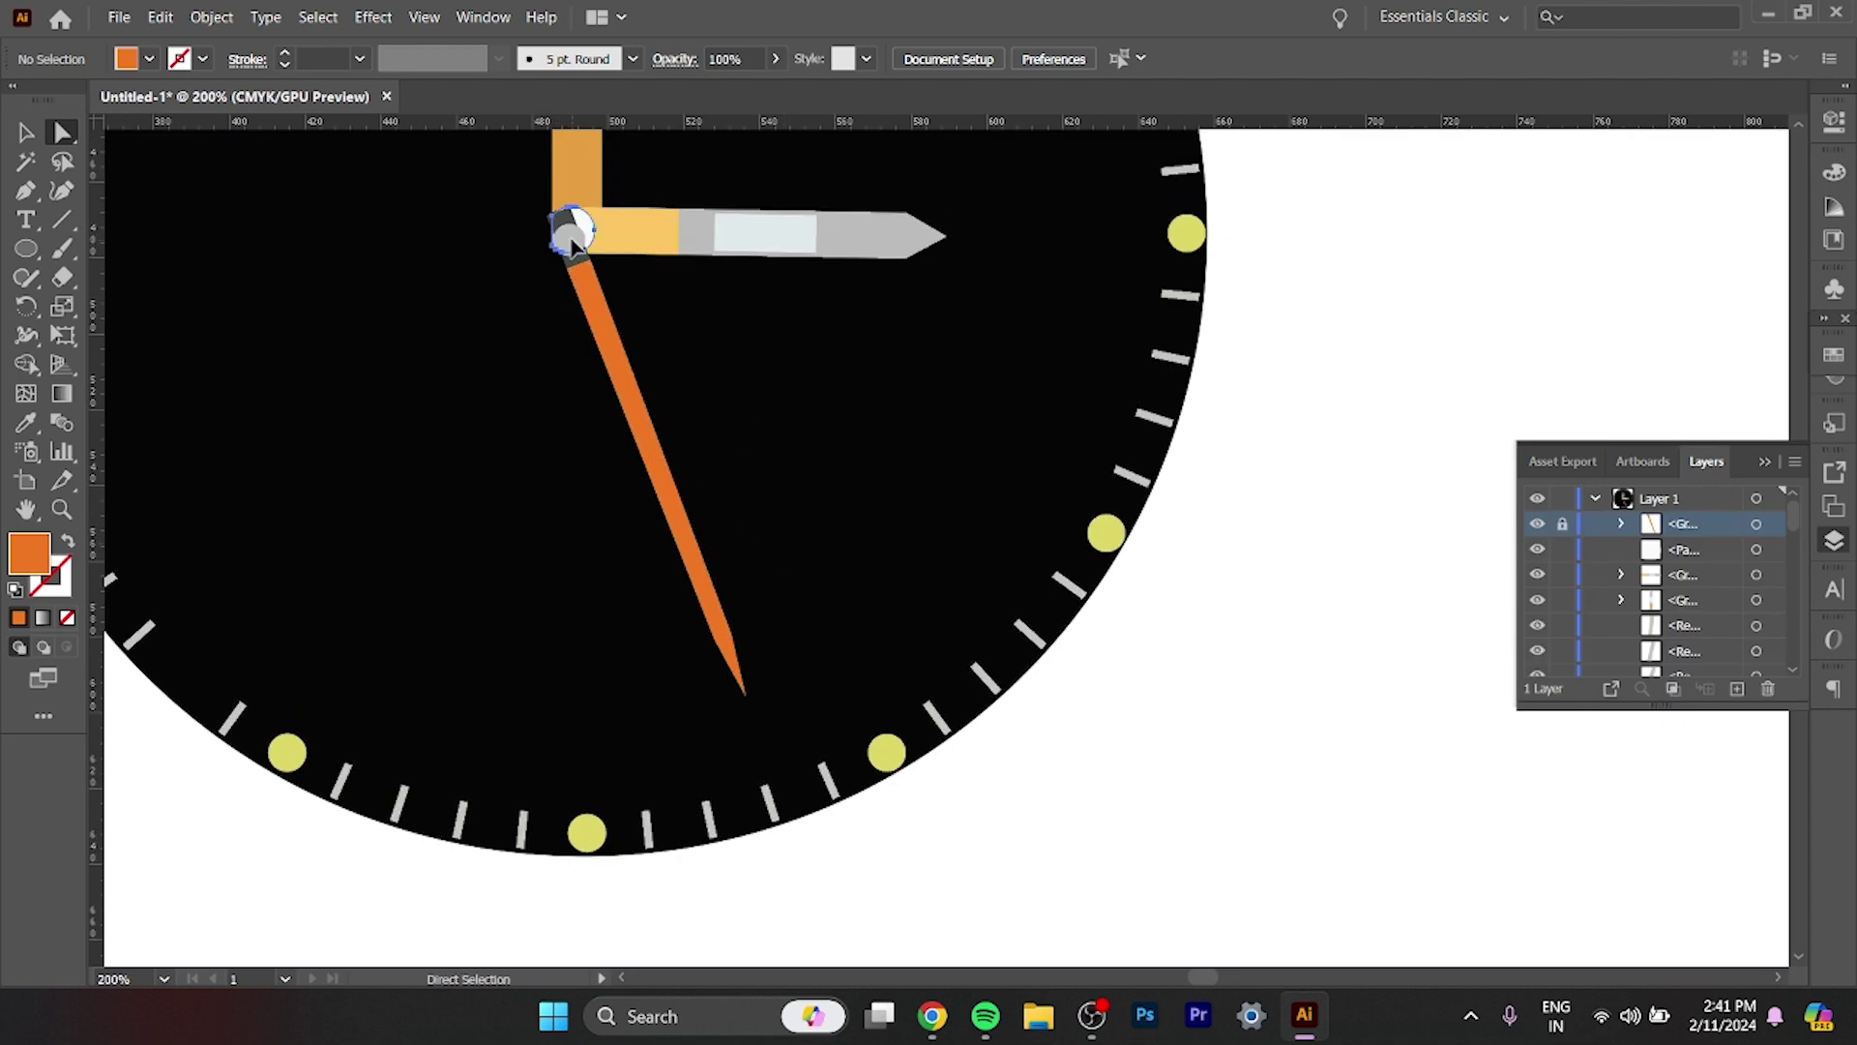
{"action": "left_click", "coordinate": [574, 247]}
{"action": "left_click", "coordinate": [461, 315]}
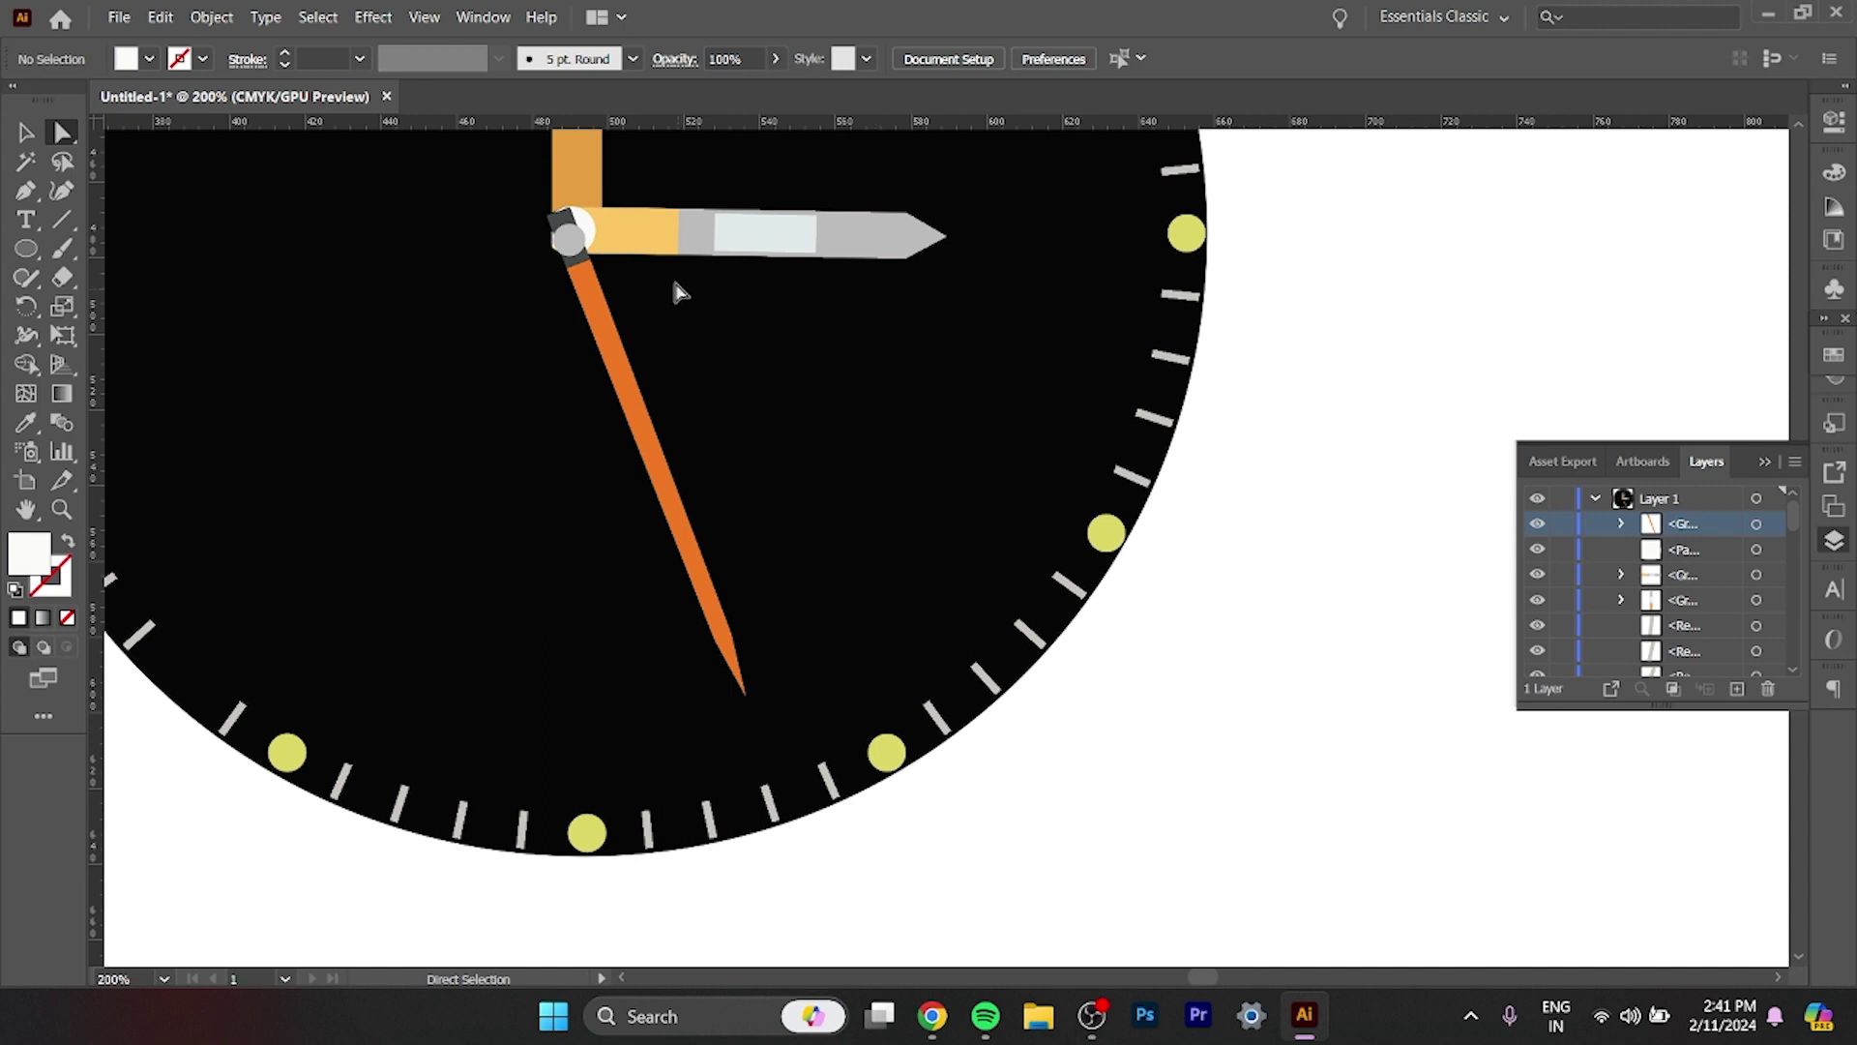
{"action": "left_click_drag", "start_coordinate": [573, 247], "coordinate": [567, 242]}
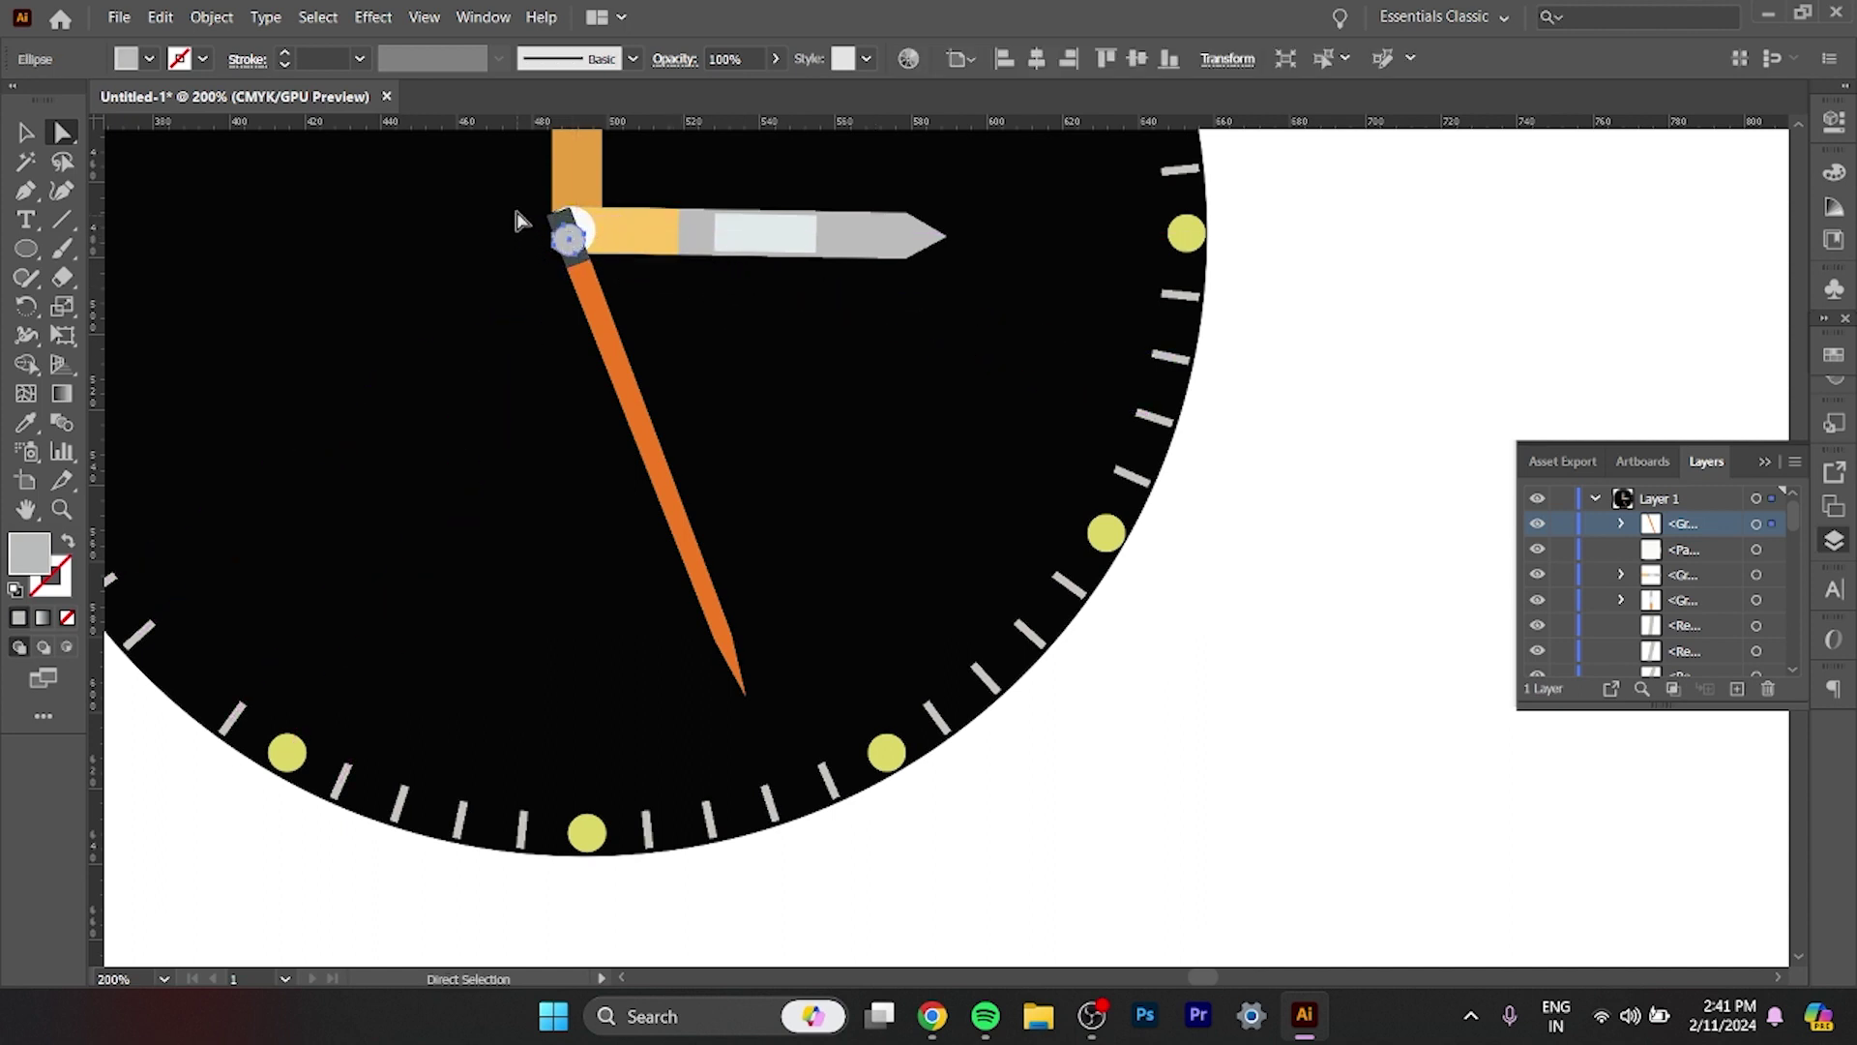
Move the orange hand down off the centre and send the white centre circle back one level.
{"action": "left_click", "coordinate": [566, 245], "text": "shift"}
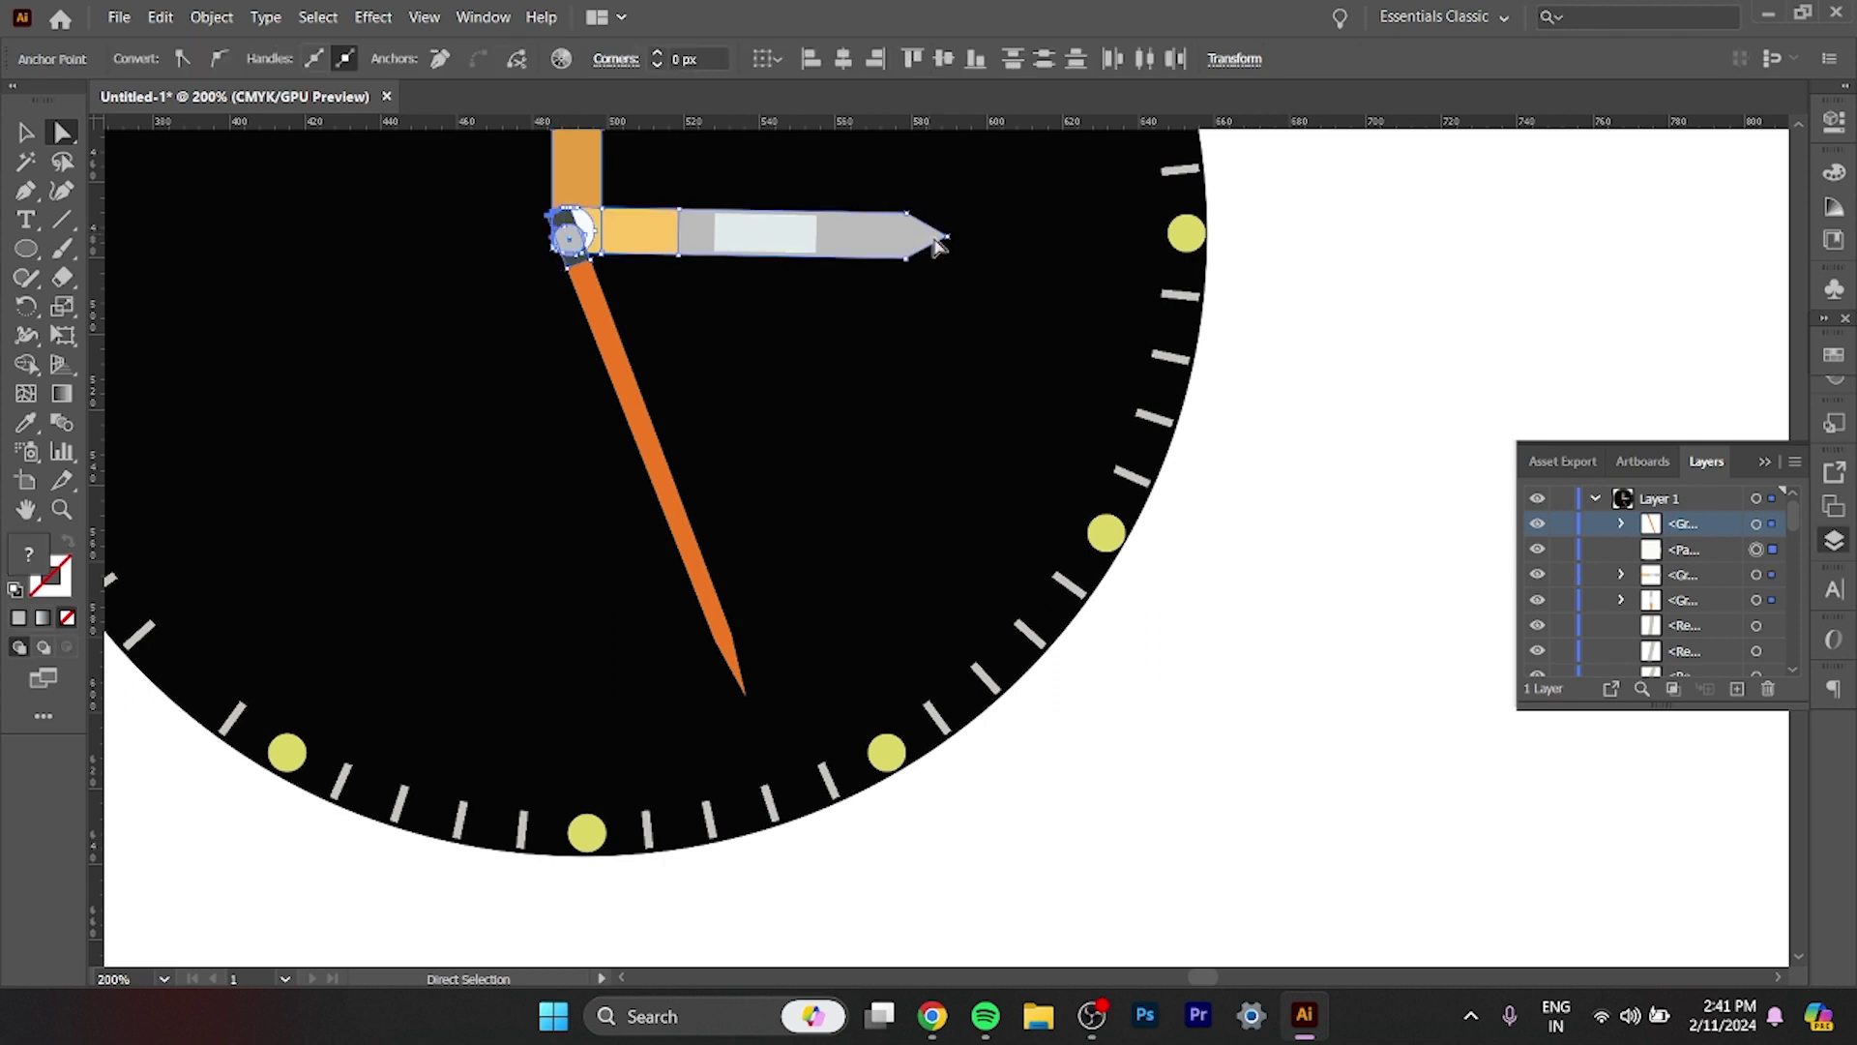
{"action": "left_click", "coordinate": [904, 397]}
{"action": "left_click_drag", "start_coordinate": [498, 347], "coordinate": [684, 367]}
{"action": "key", "text": "v"}
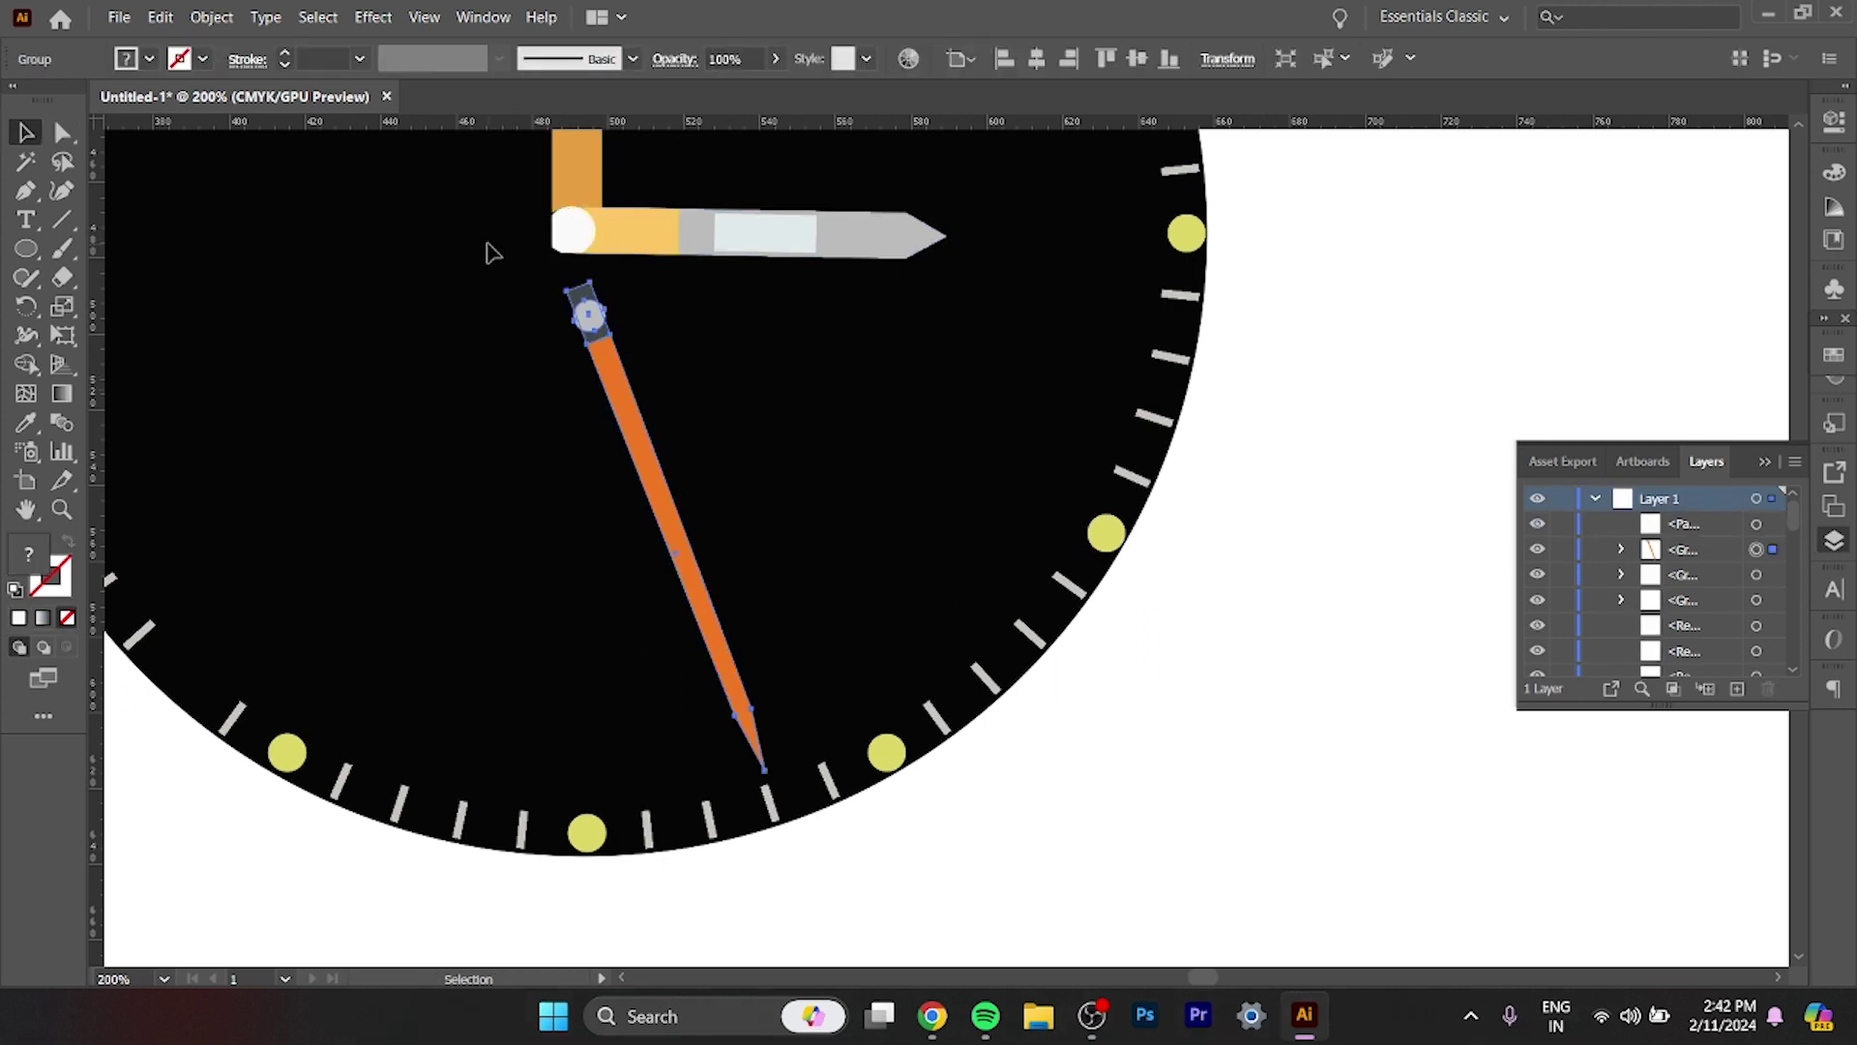
{"action": "left_click", "coordinate": [565, 250]}
{"action": "double_click", "coordinate": [566, 242]}
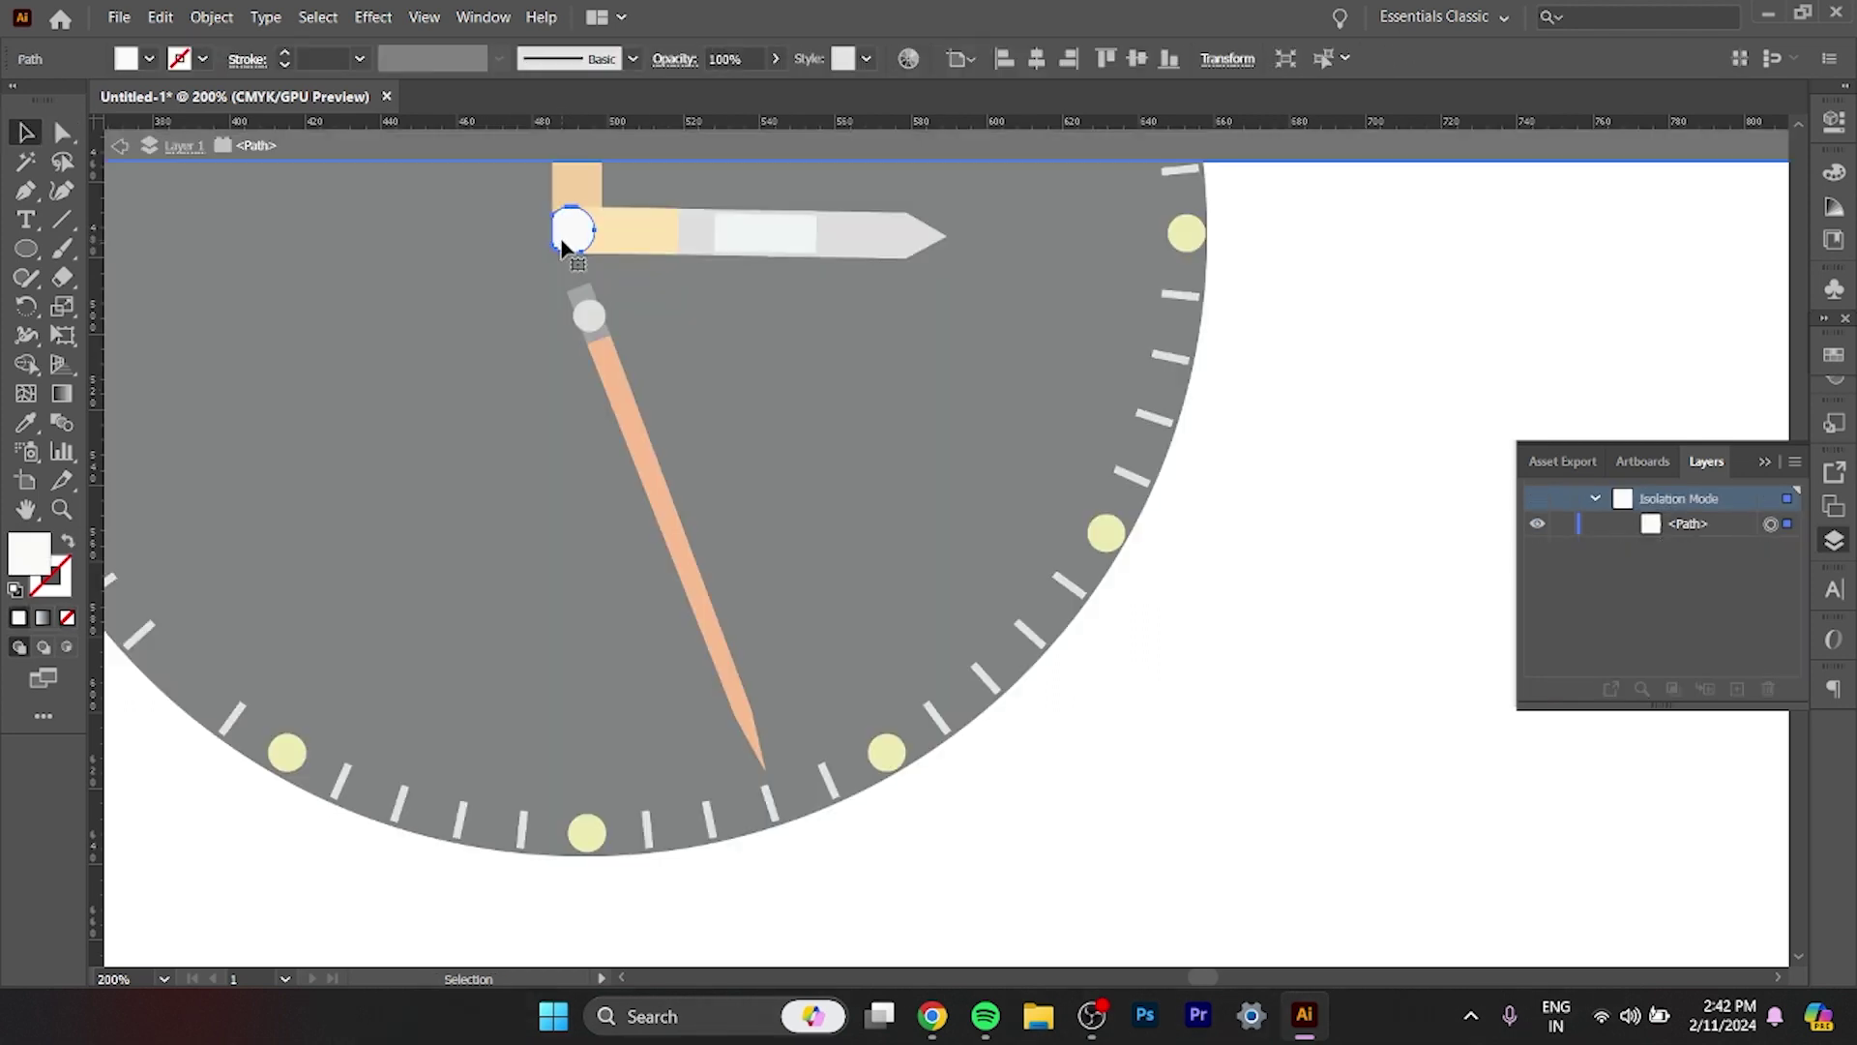
{"action": "key", "text": "Escape"}
{"action": "key", "text": "ctrl+["}
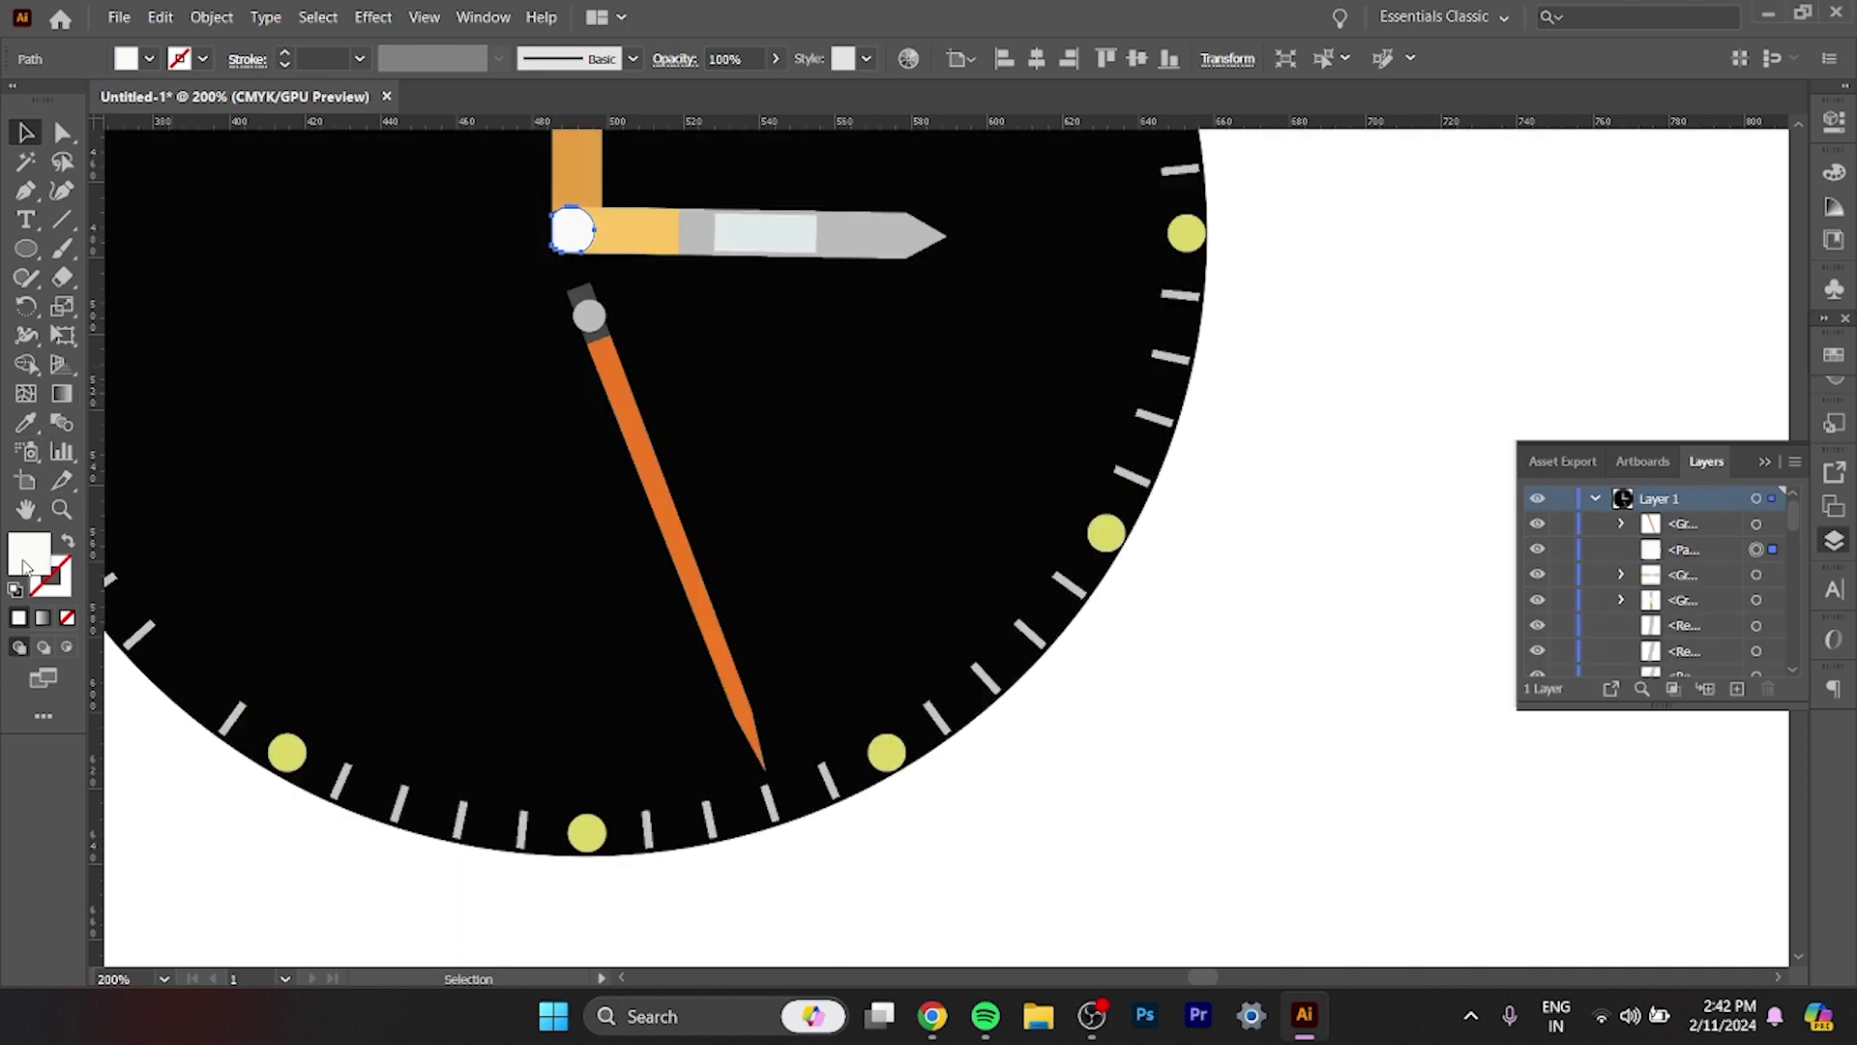
Fill the centre cap with grey 848484.
{"action": "double_click", "coordinate": [23, 566]}
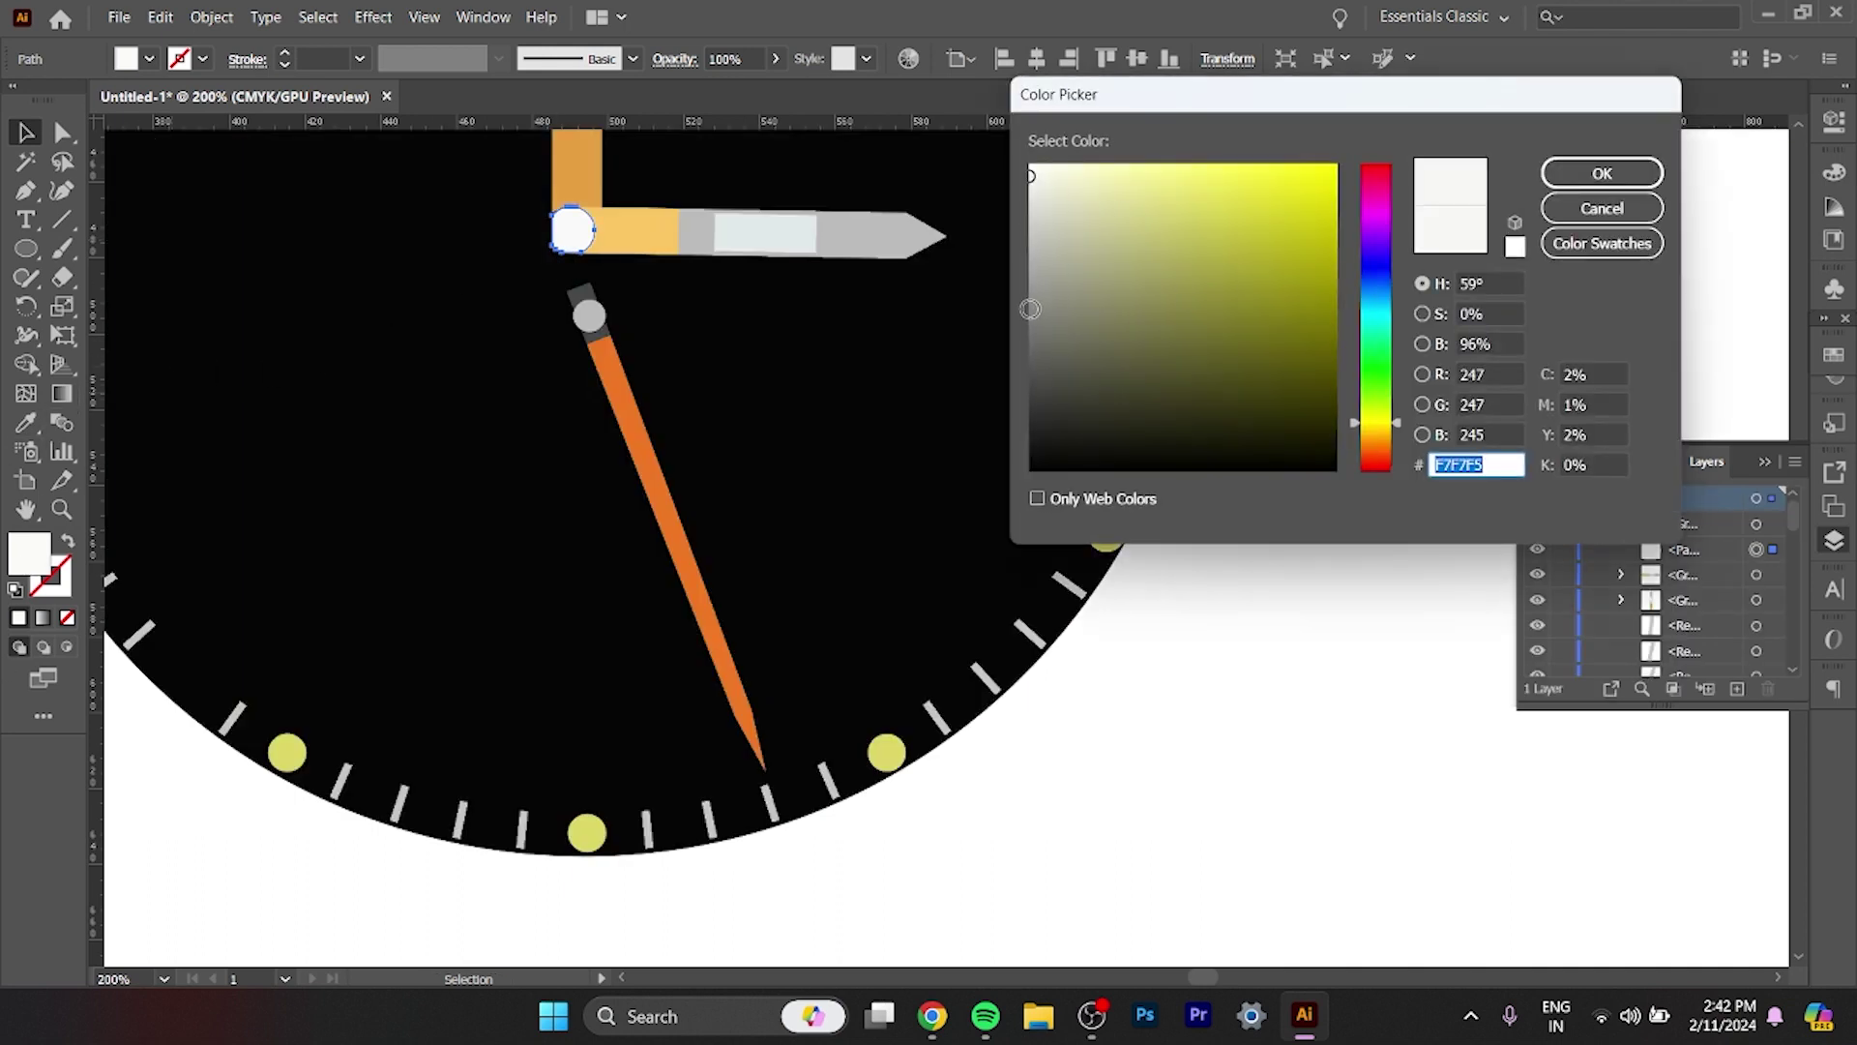
{"action": "left_click", "coordinate": [1029, 310]}
{"action": "left_click", "coordinate": [1602, 172]}
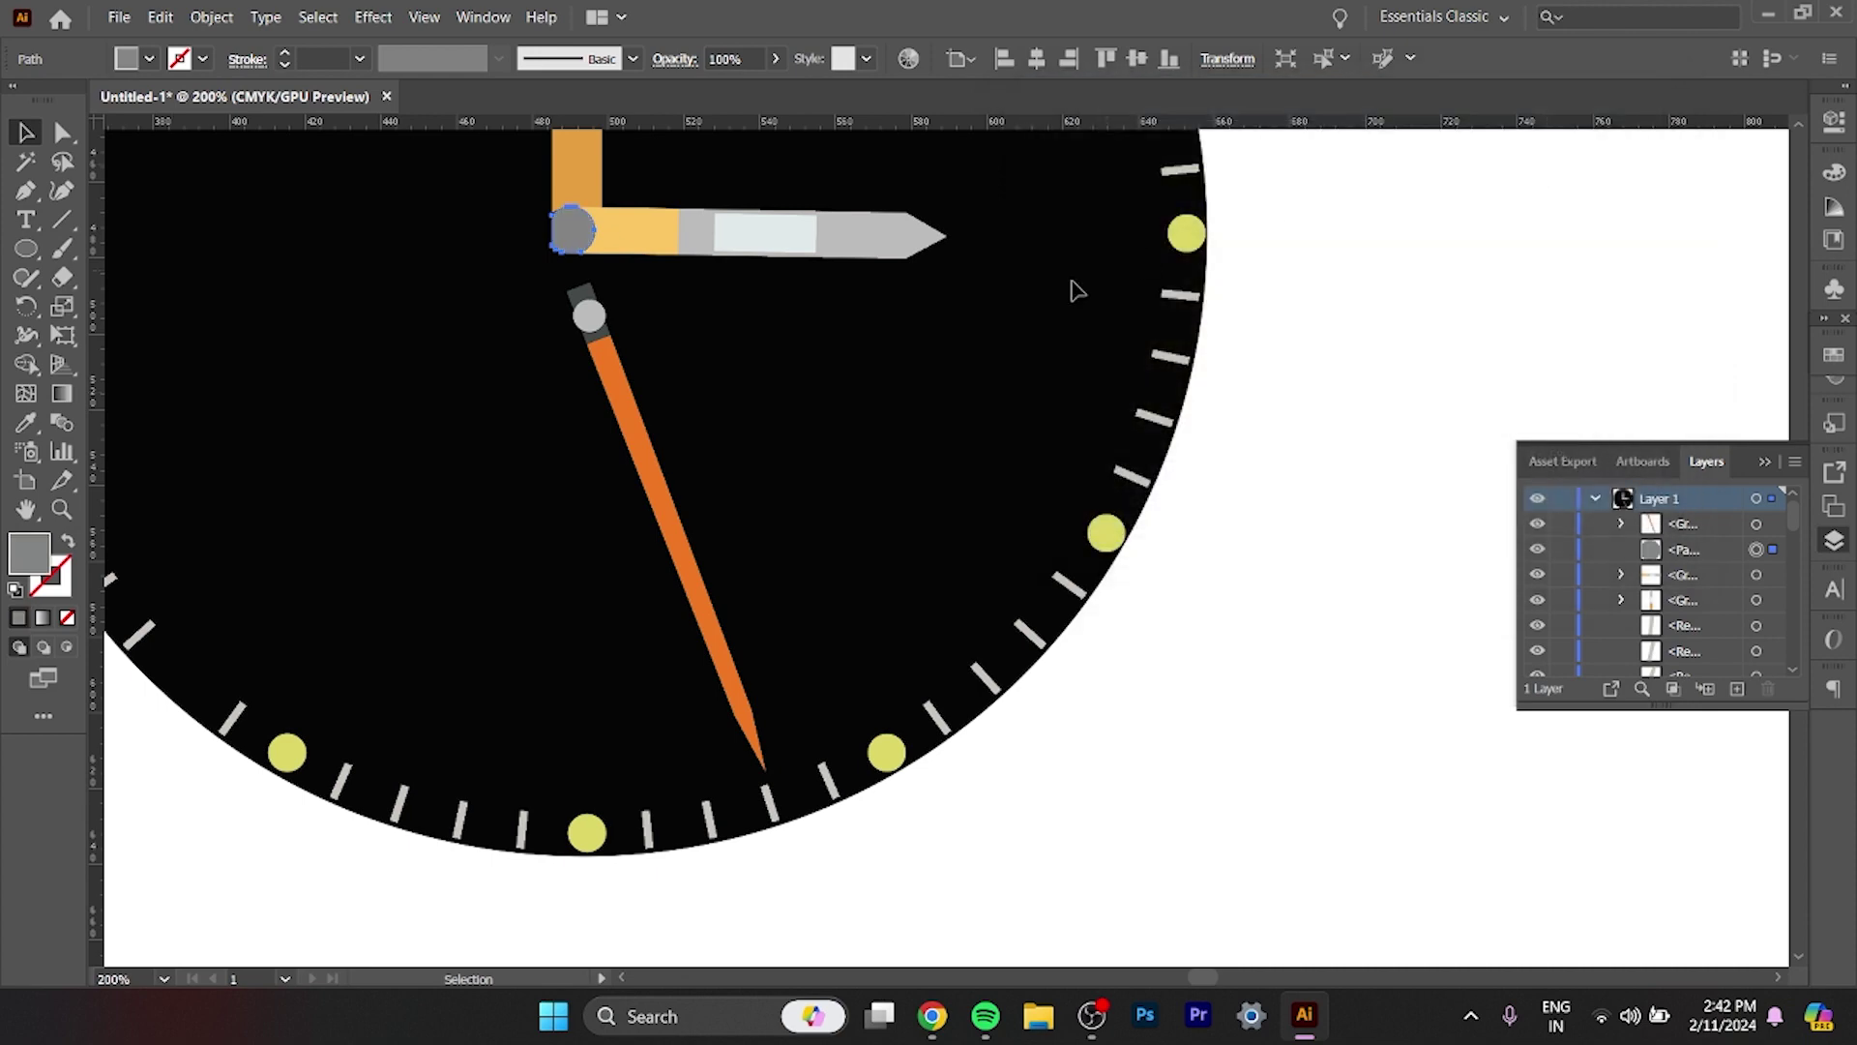
{"action": "left_click", "coordinate": [975, 412]}
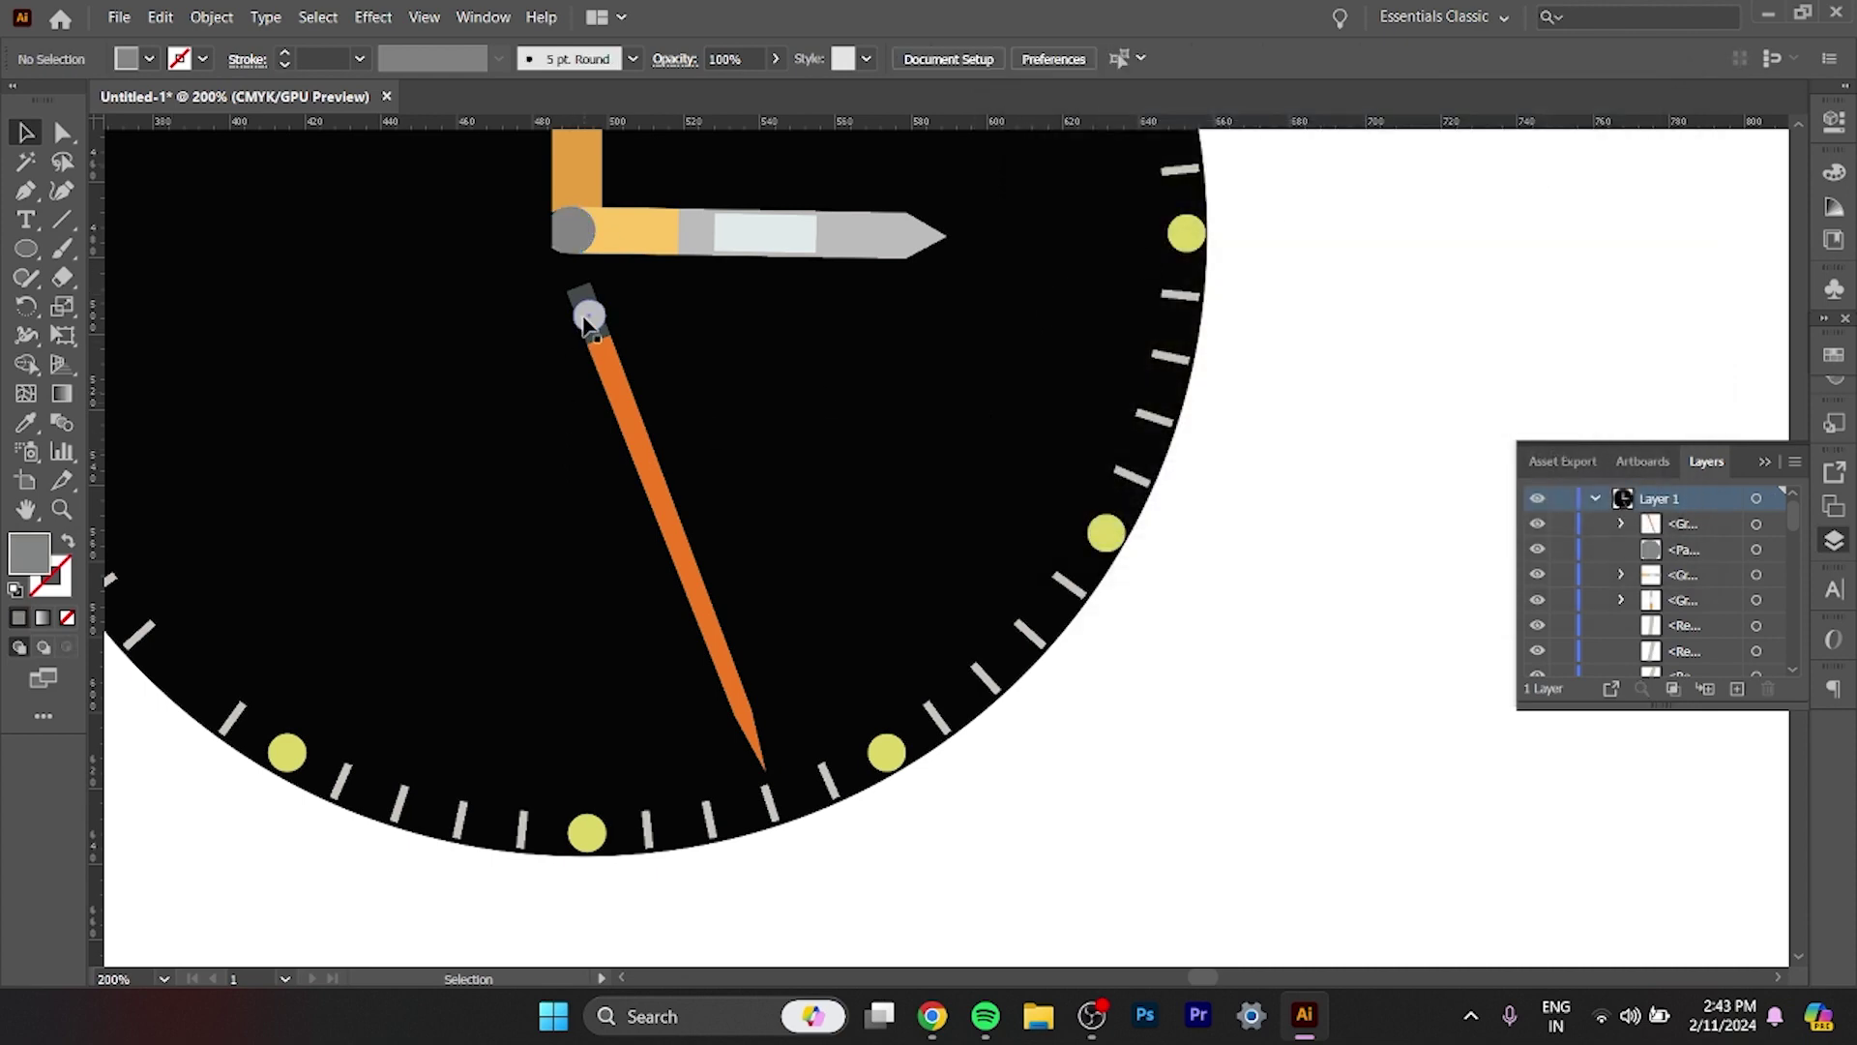
Bring the grey cap to the front and tuck the orange second hand's base beneath it.
{"action": "left_click_drag", "start_coordinate": [587, 317], "coordinate": [568, 250]}
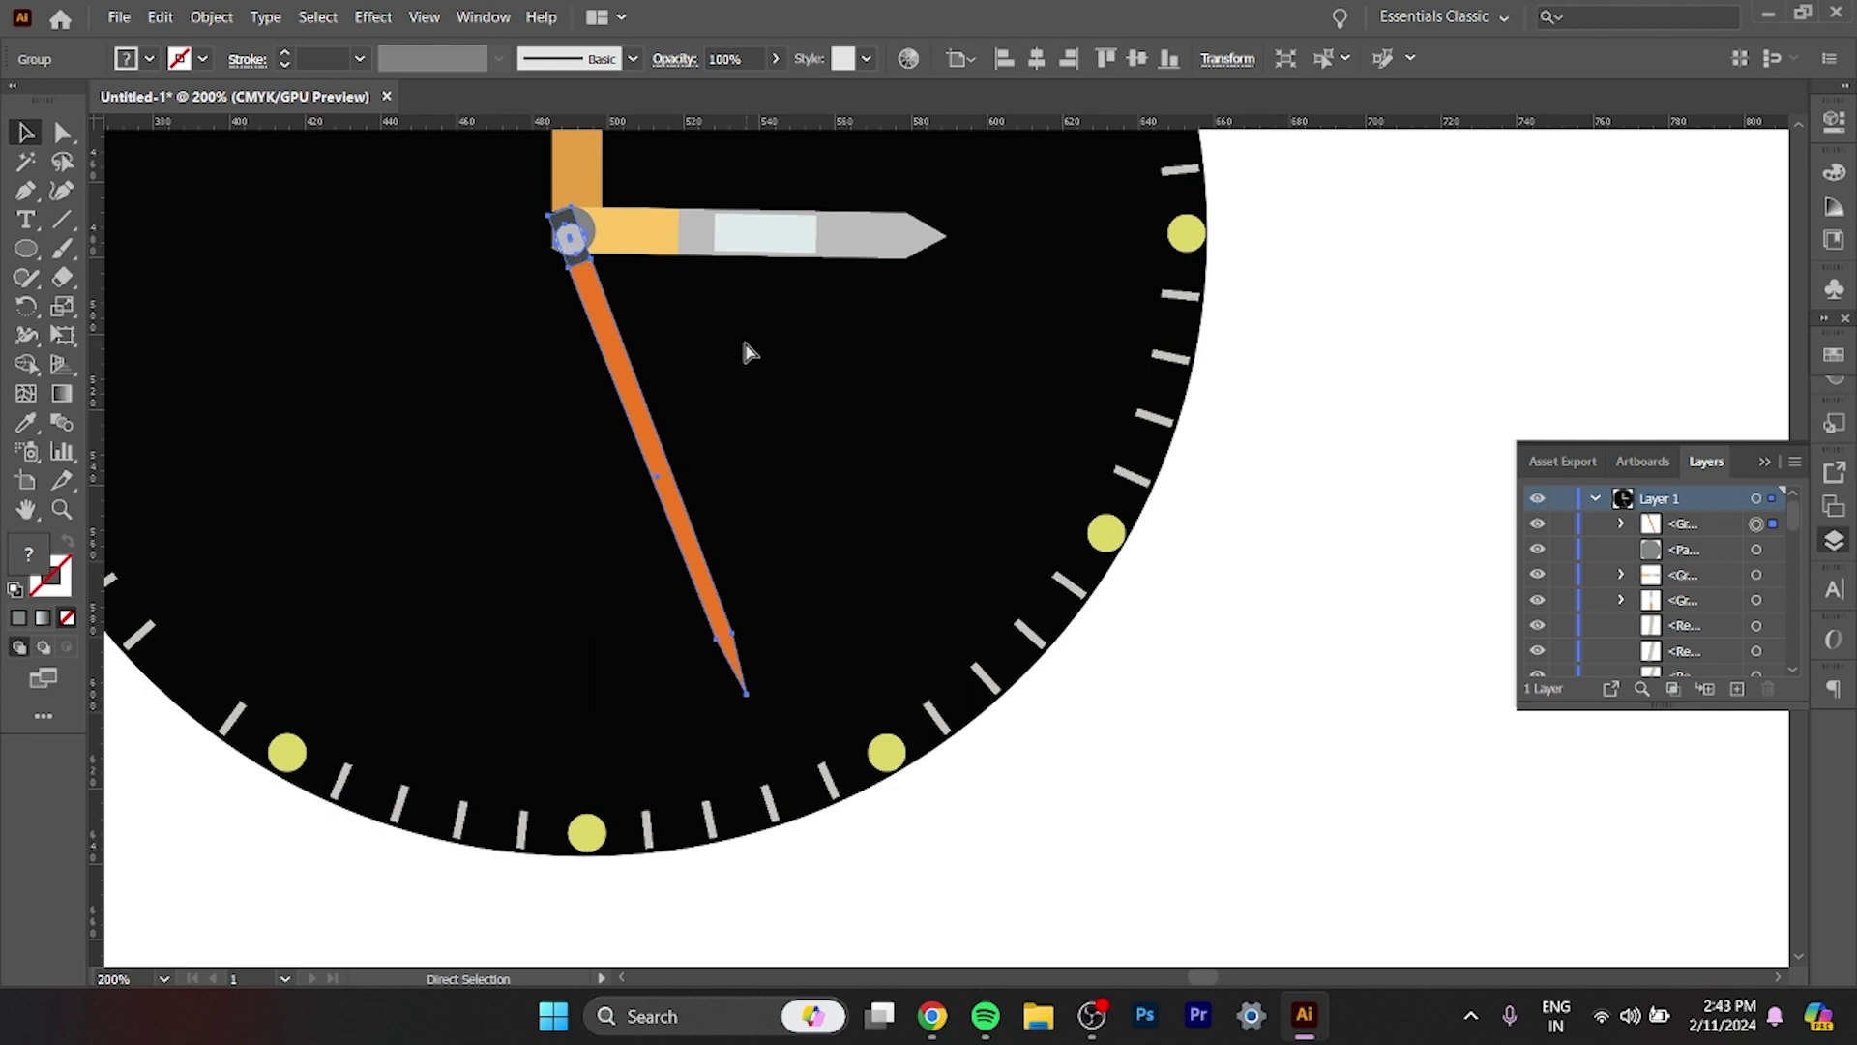
{"action": "key", "text": "ctrl+z"}
{"action": "left_click", "coordinate": [563, 234]}
{"action": "right_click", "coordinate": [565, 231]}
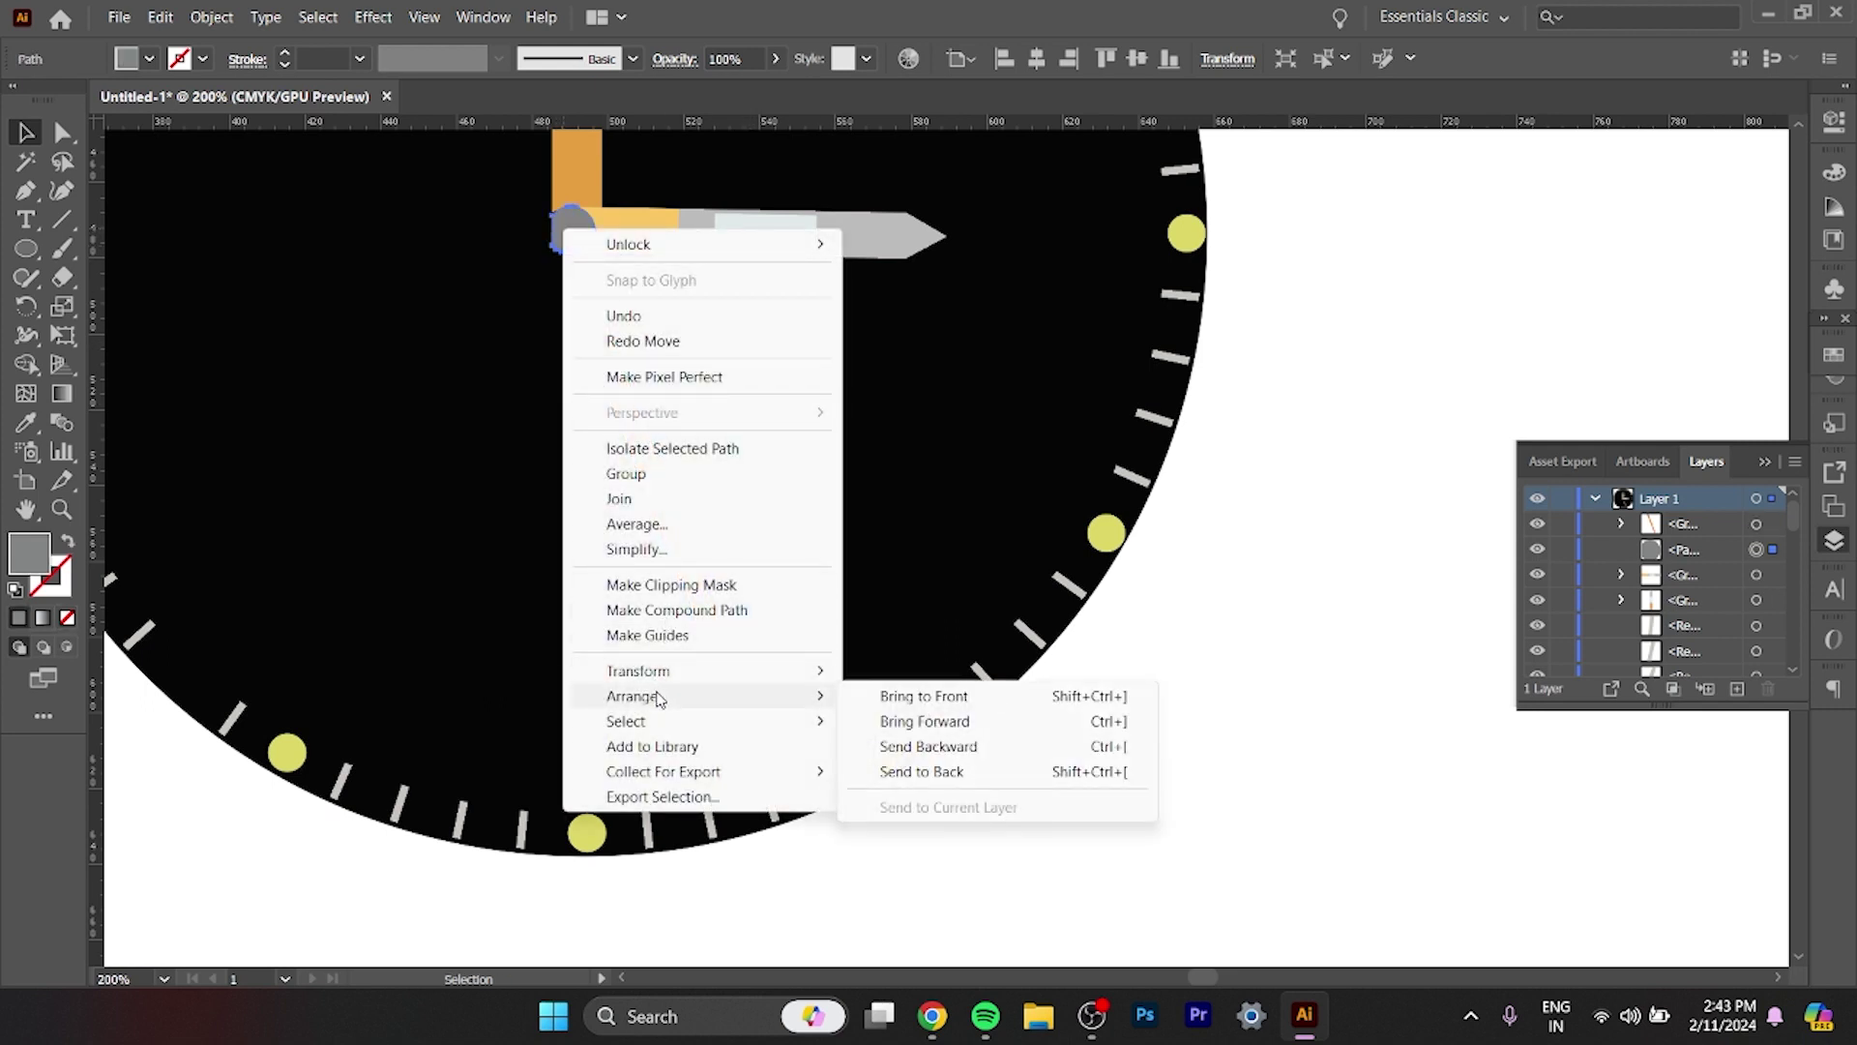
{"action": "left_click", "coordinate": [890, 695]}
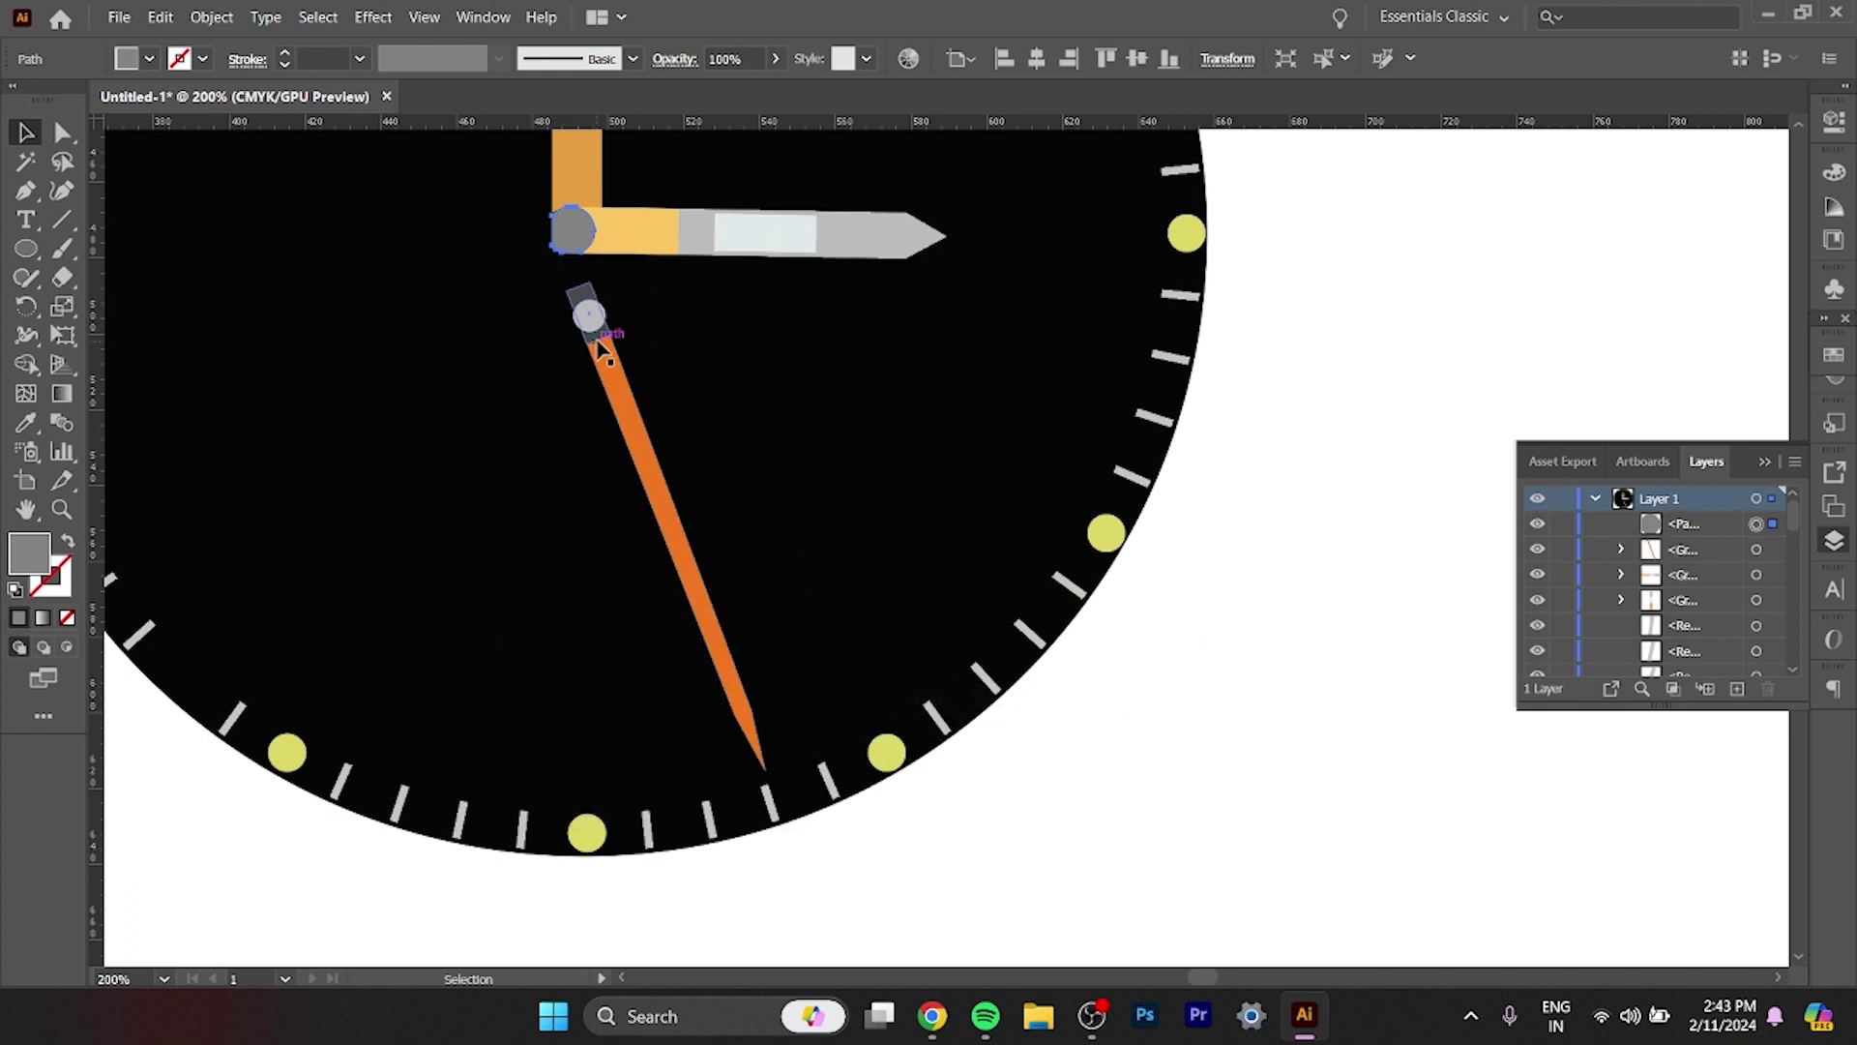
{"action": "left_click_drag", "start_coordinate": [589, 332], "coordinate": [573, 250]}
{"action": "left_click", "coordinate": [761, 414]}
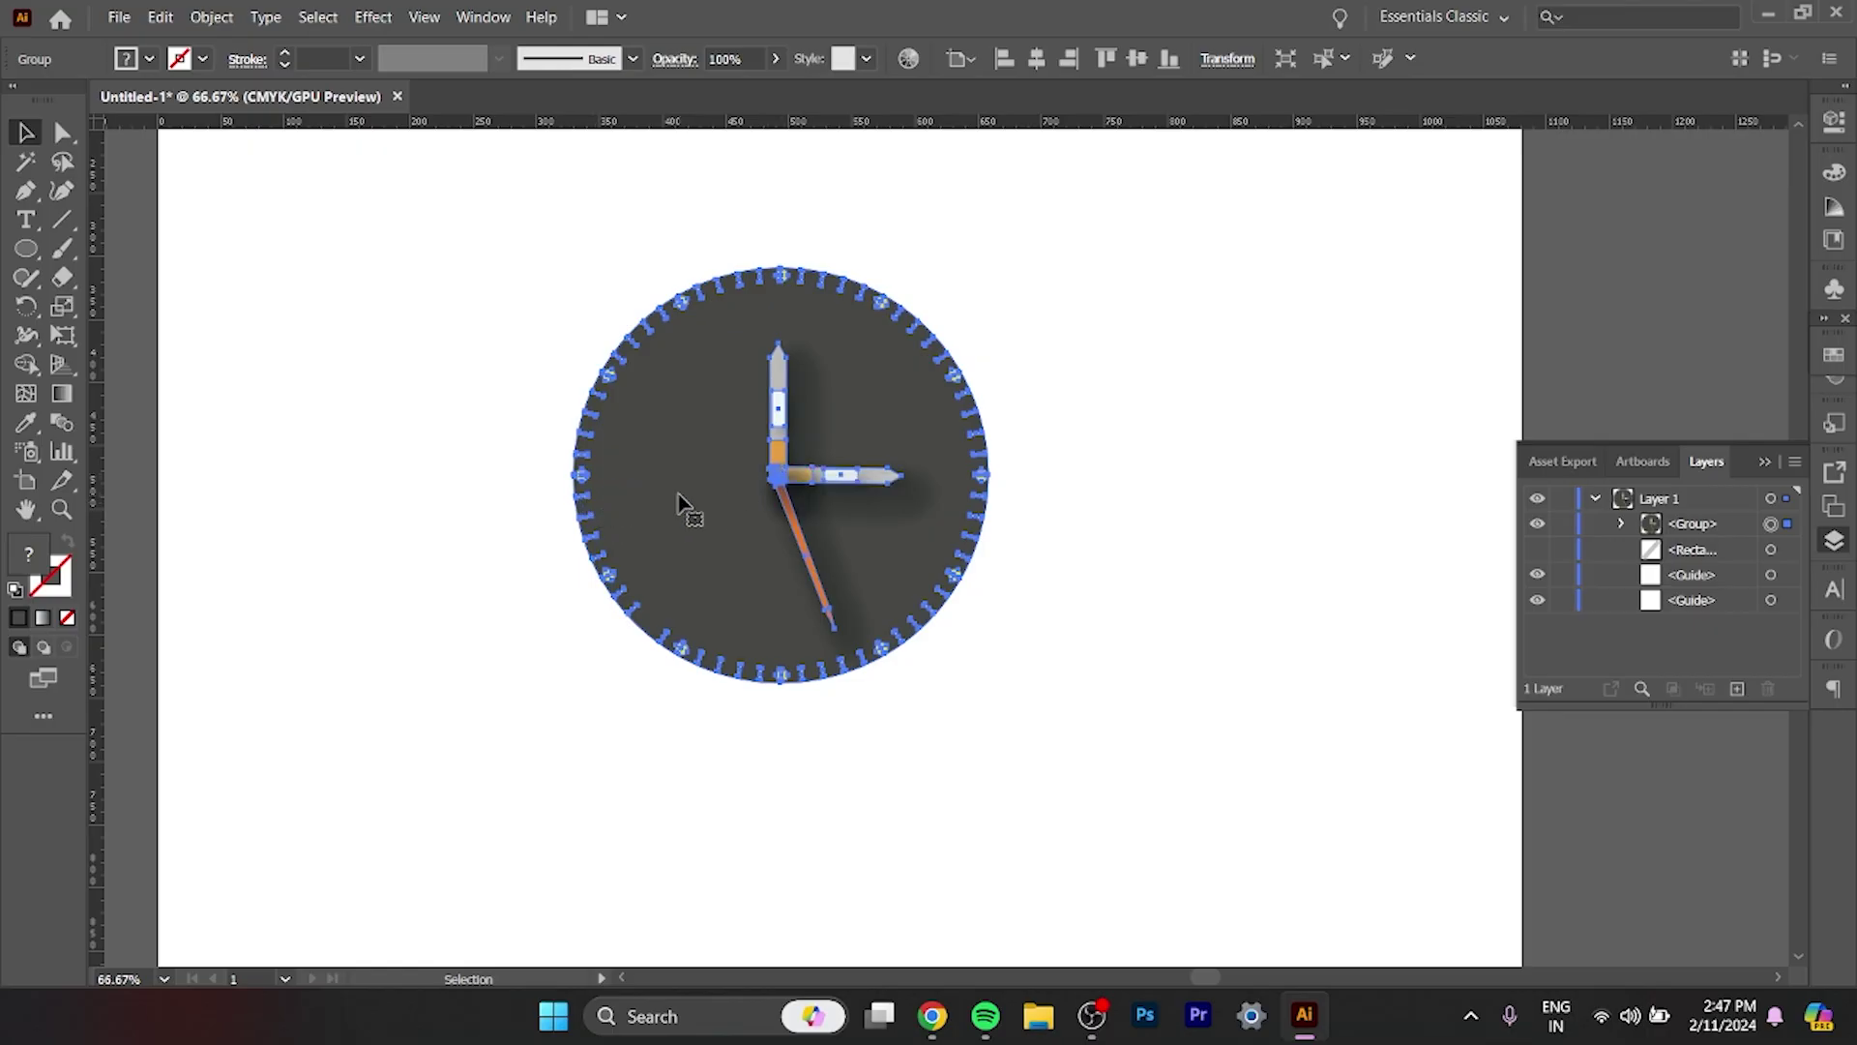
Drag the whole clock out to the upper right, beside the artboard, and deselect it.
{"action": "mouse_move", "coordinate": [682, 504]}
{"action": "left_mouse_down"}
{"action": "mouse_move", "coordinate": [1567, 319]}
{"action": "mouse_move", "coordinate": [1414, 327]}
{"action": "left_mouse_up"}
{"action": "key", "text": "Down"}
{"action": "key", "text": "Down"}
{"action": "key", "text": "Down"}
{"action": "key", "text": "Down"}
{"action": "key", "text": "Down"}
{"action": "key", "text": "Down"}
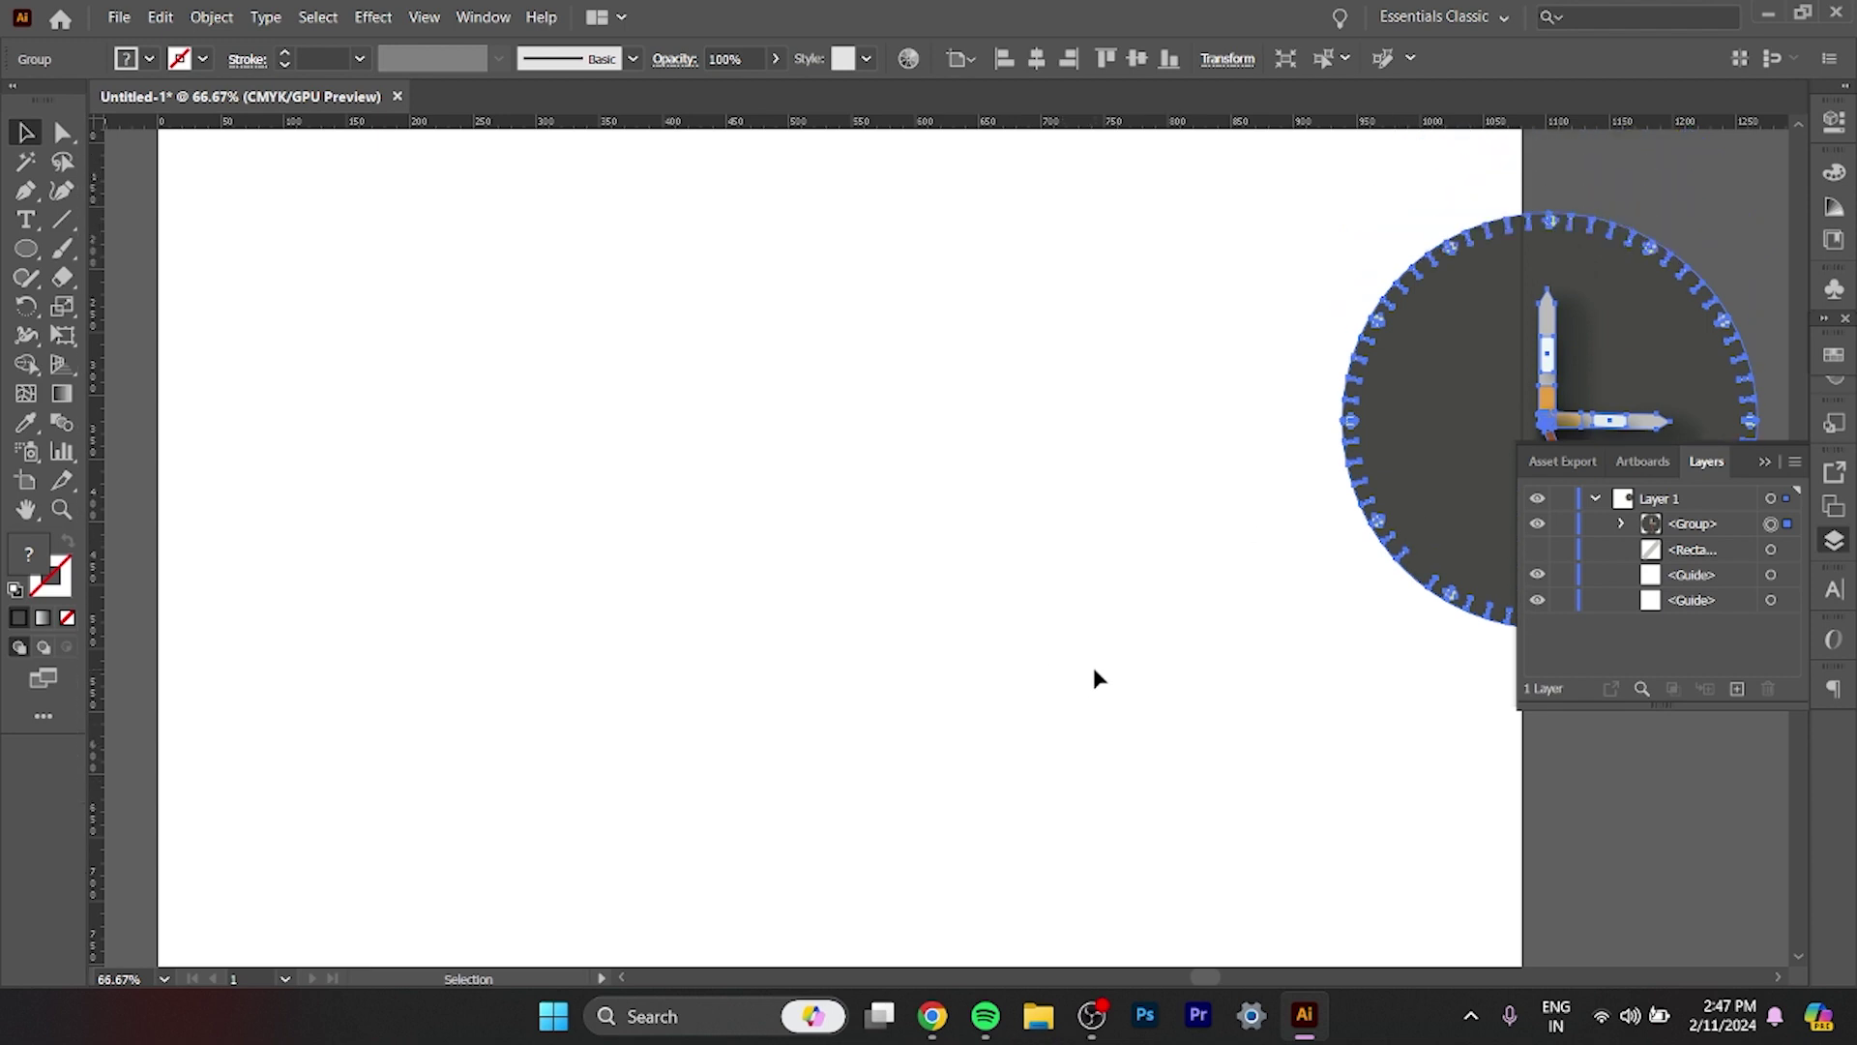
{"action": "scroll", "coordinate": [1098, 678], "scroll_direction": "down", "scroll_amount": 2}
{"action": "left_click_drag", "start_coordinate": [1156, 571], "coordinate": [1089, 377]}
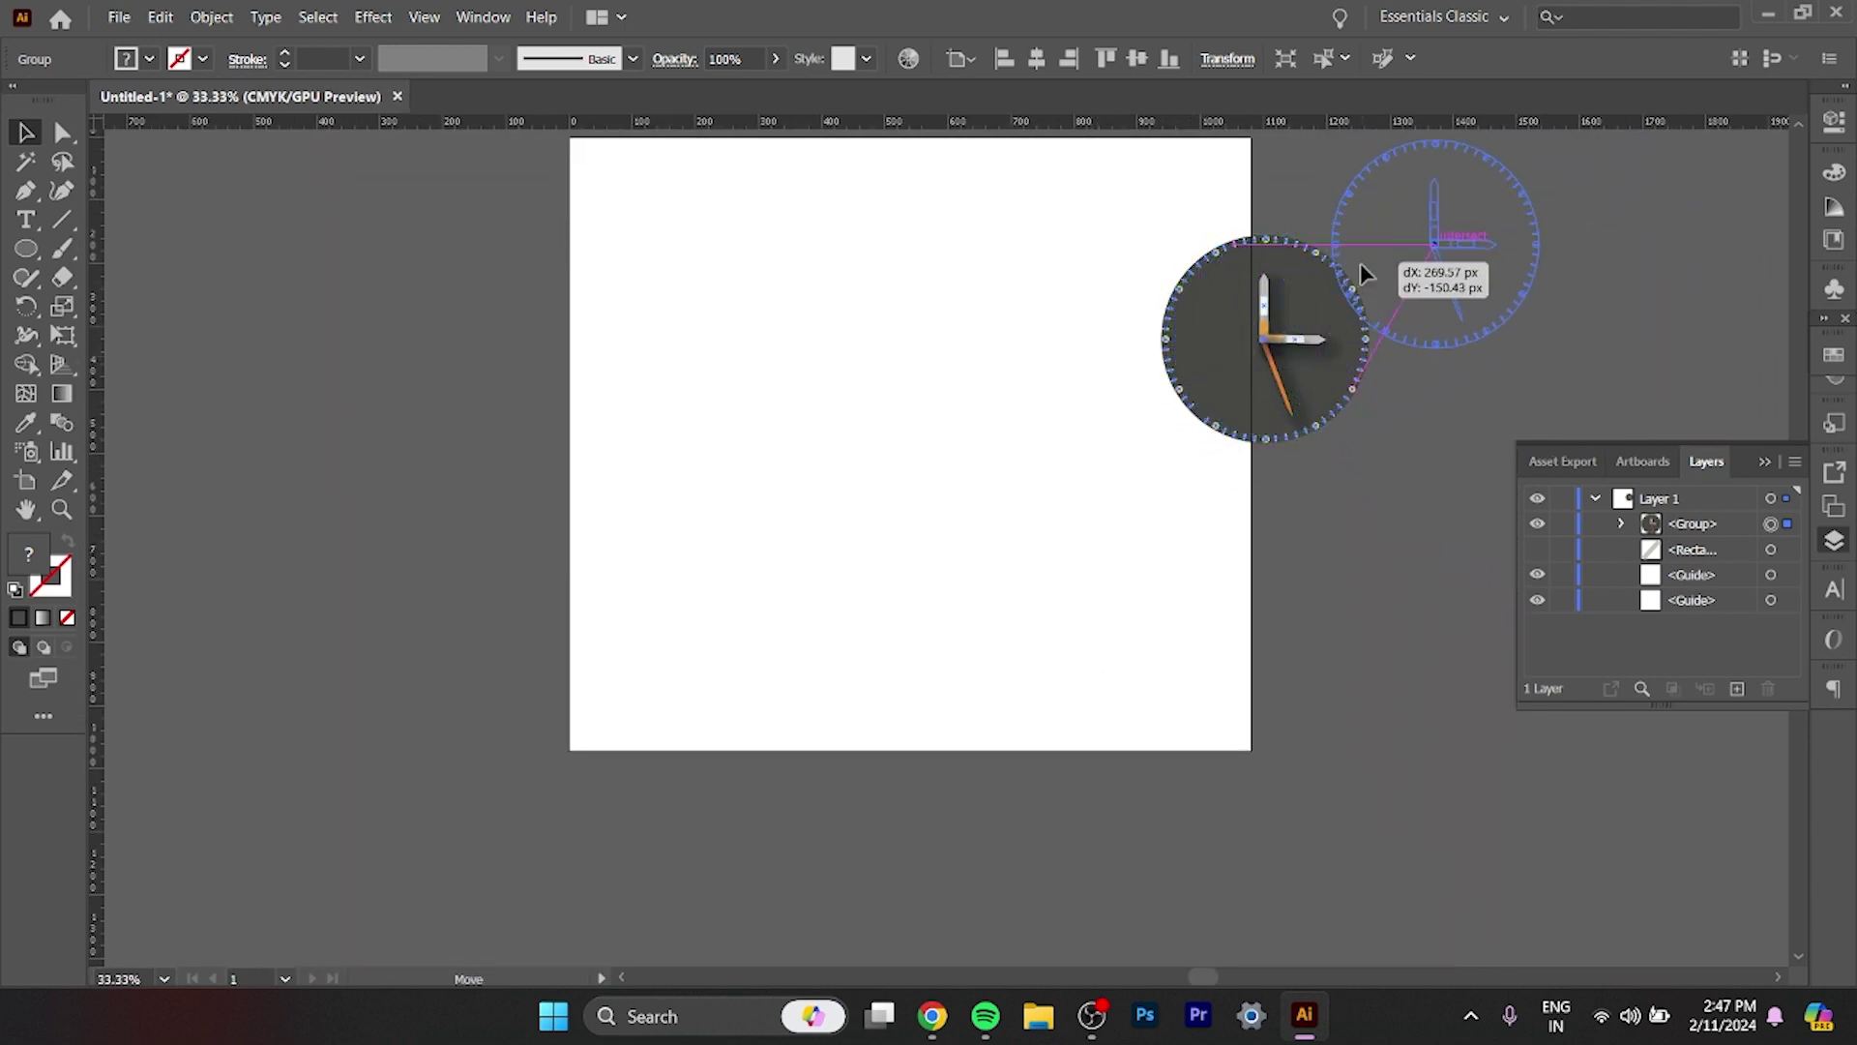
{"action": "left_click_drag", "start_coordinate": [1274, 341], "coordinate": [1360, 263]}
{"action": "scroll", "coordinate": [1296, 530], "scroll_direction": "up", "scroll_amount": 1}
{"action": "left_click", "coordinate": [1296, 530]}
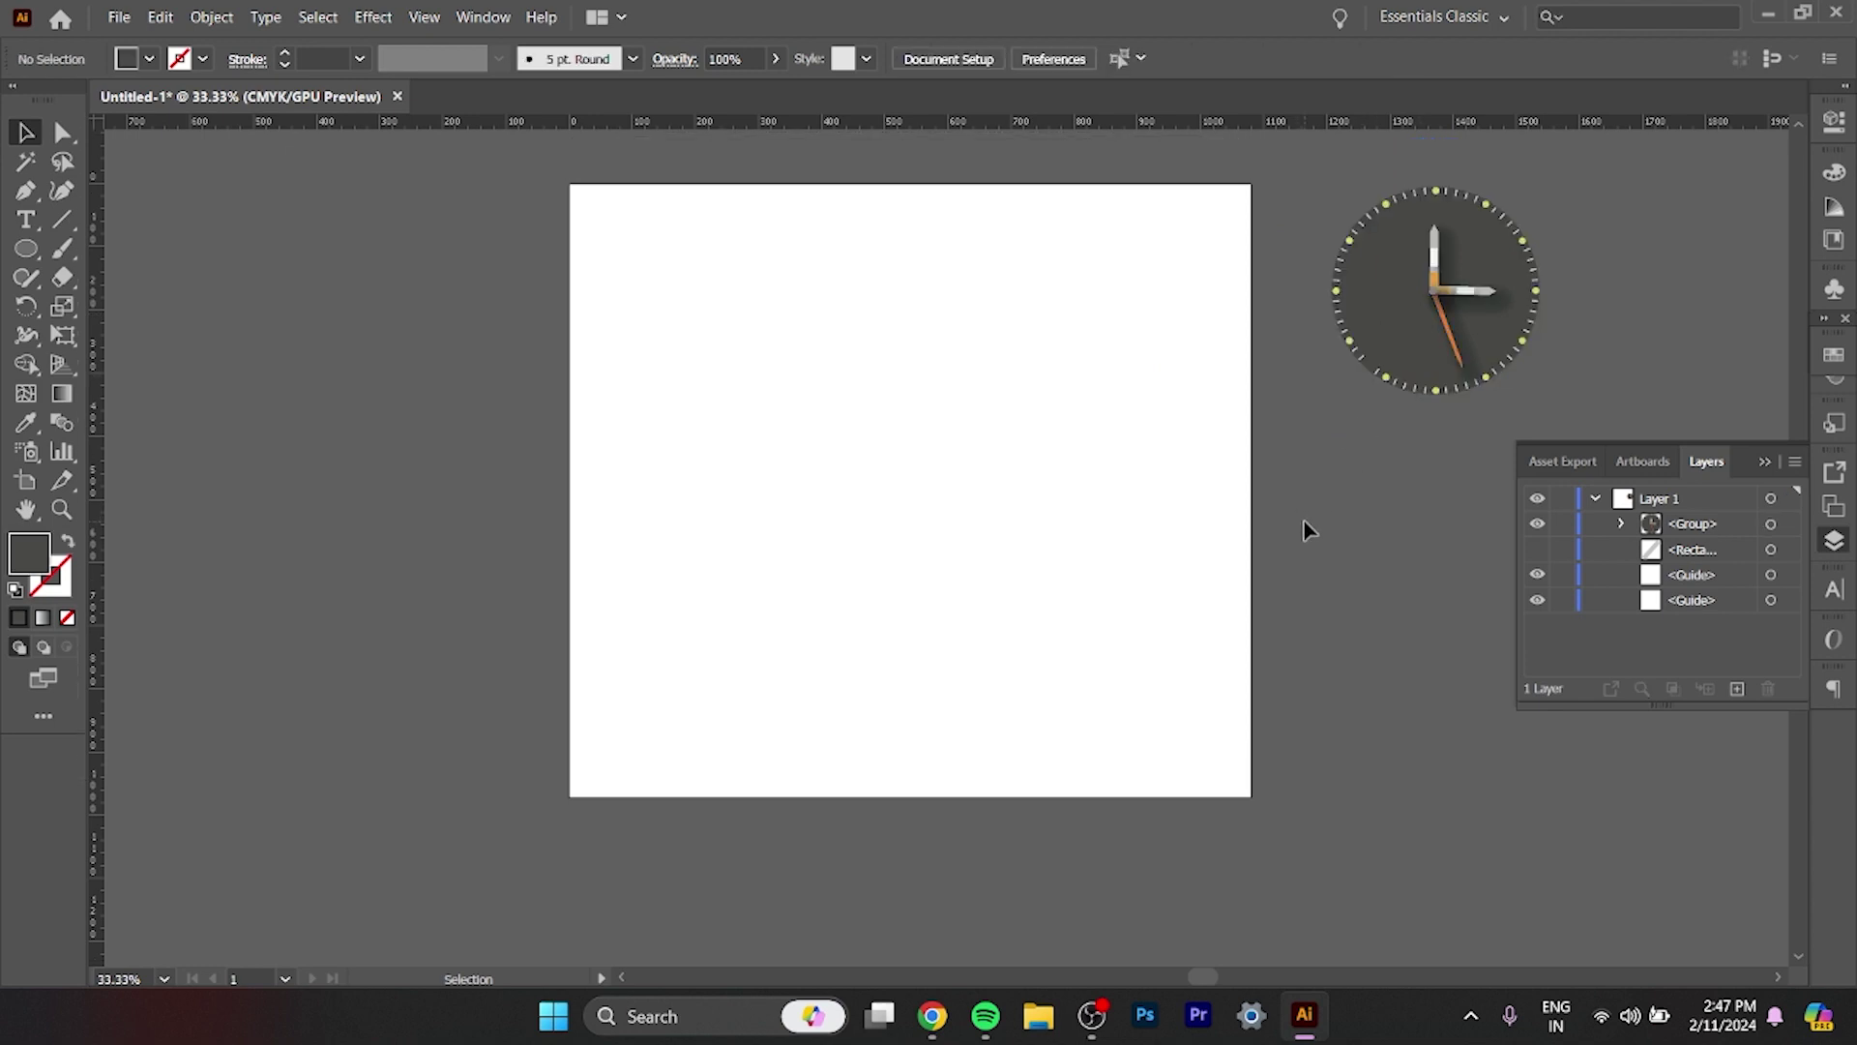
{"action": "scroll", "coordinate": [735, 652], "scroll_direction": "down", "scroll_amount": 1}
{"action": "scroll", "coordinate": [735, 652], "scroll_direction": "up", "scroll_amount": 1}
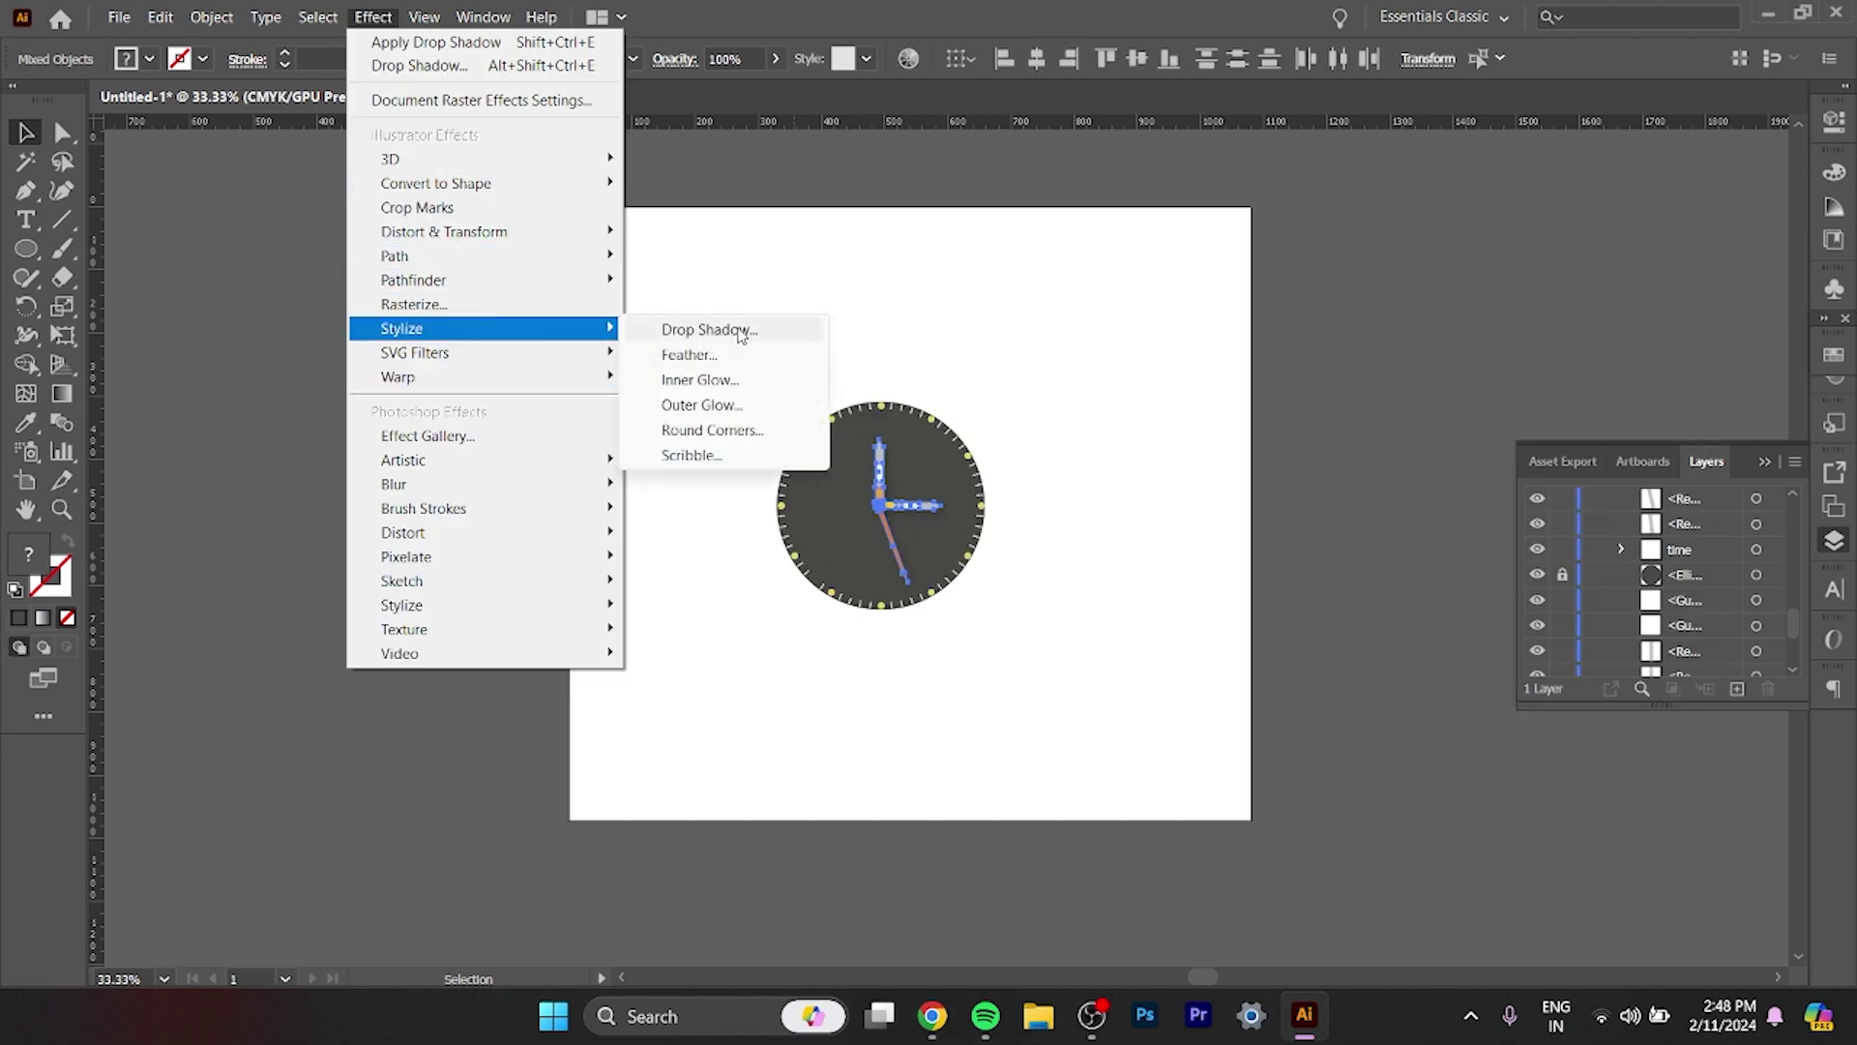
Give the hands a Multiply drop shadow: 50% opacity, 7 px X/Y offsets, 5 px blur.
{"action": "left_click", "coordinate": [737, 331]}
{"action": "left_click_drag", "start_coordinate": [1072, 275], "coordinate": [1421, 200]}
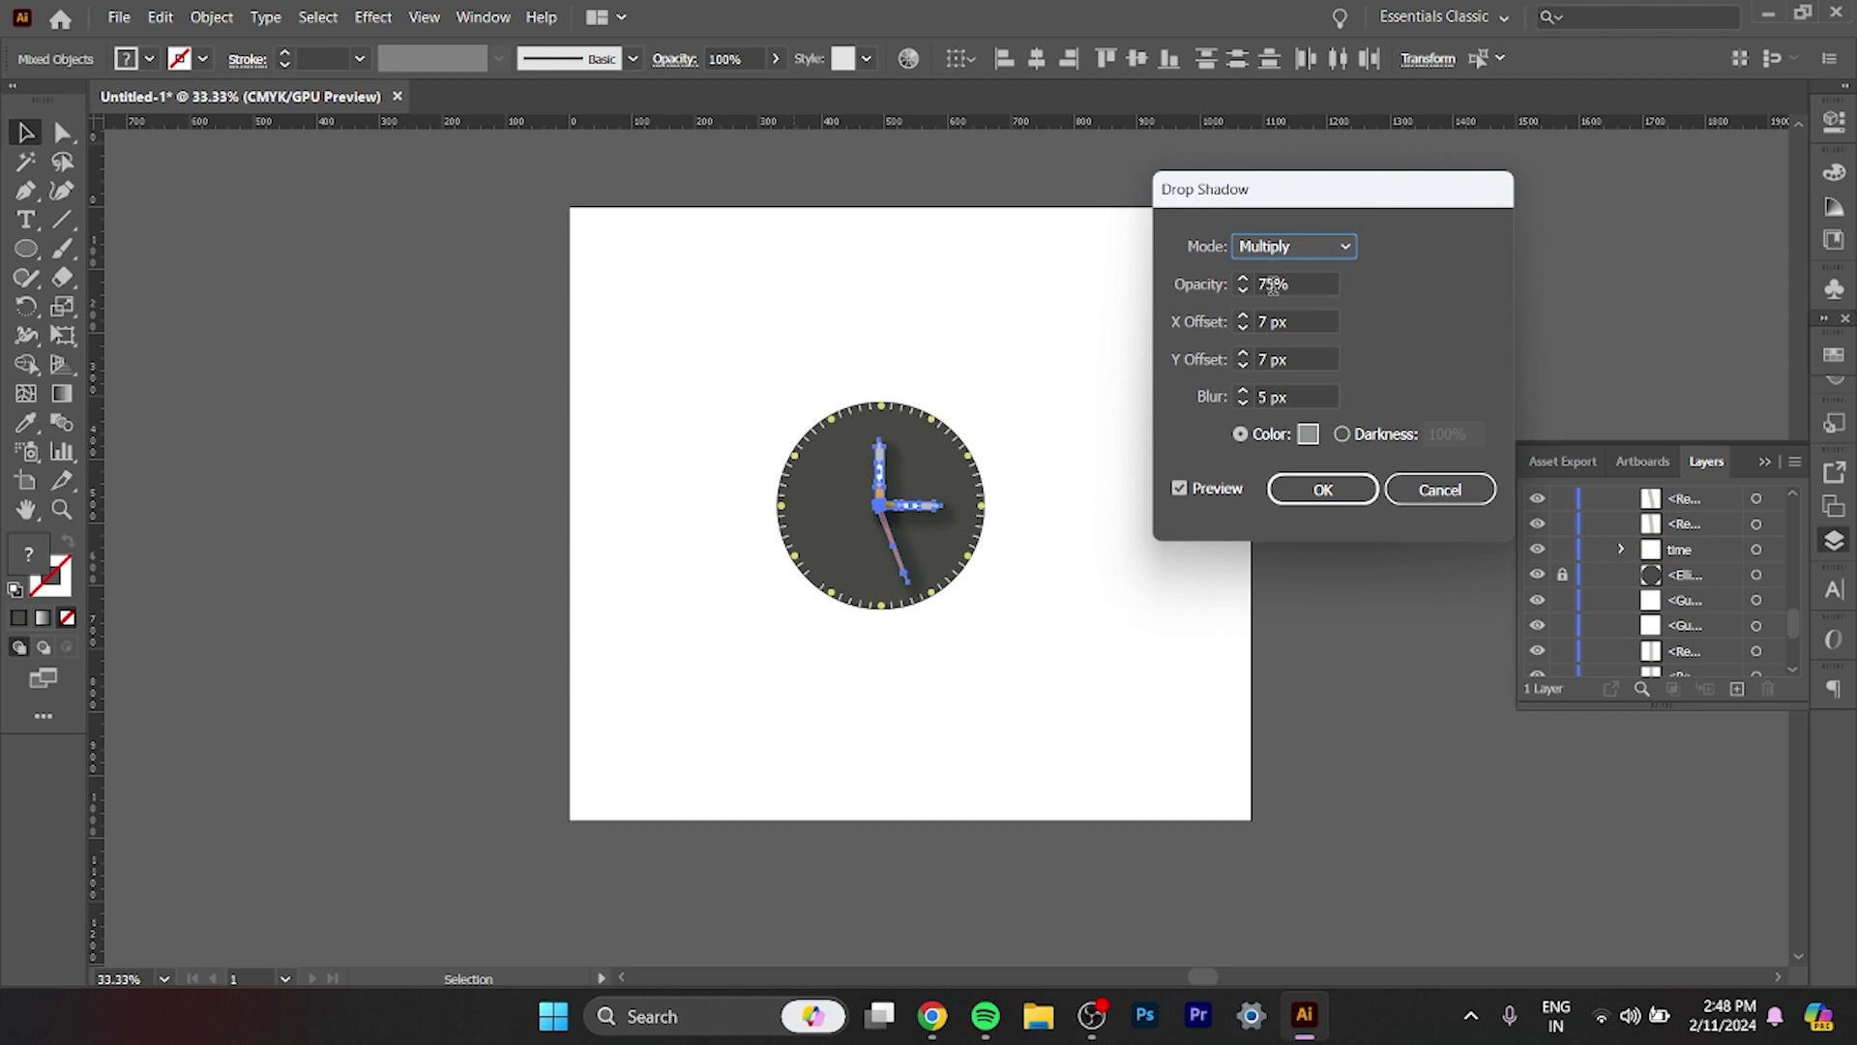
{"action": "left_click", "coordinate": [1273, 284]}
{"action": "type", "text": "50"}
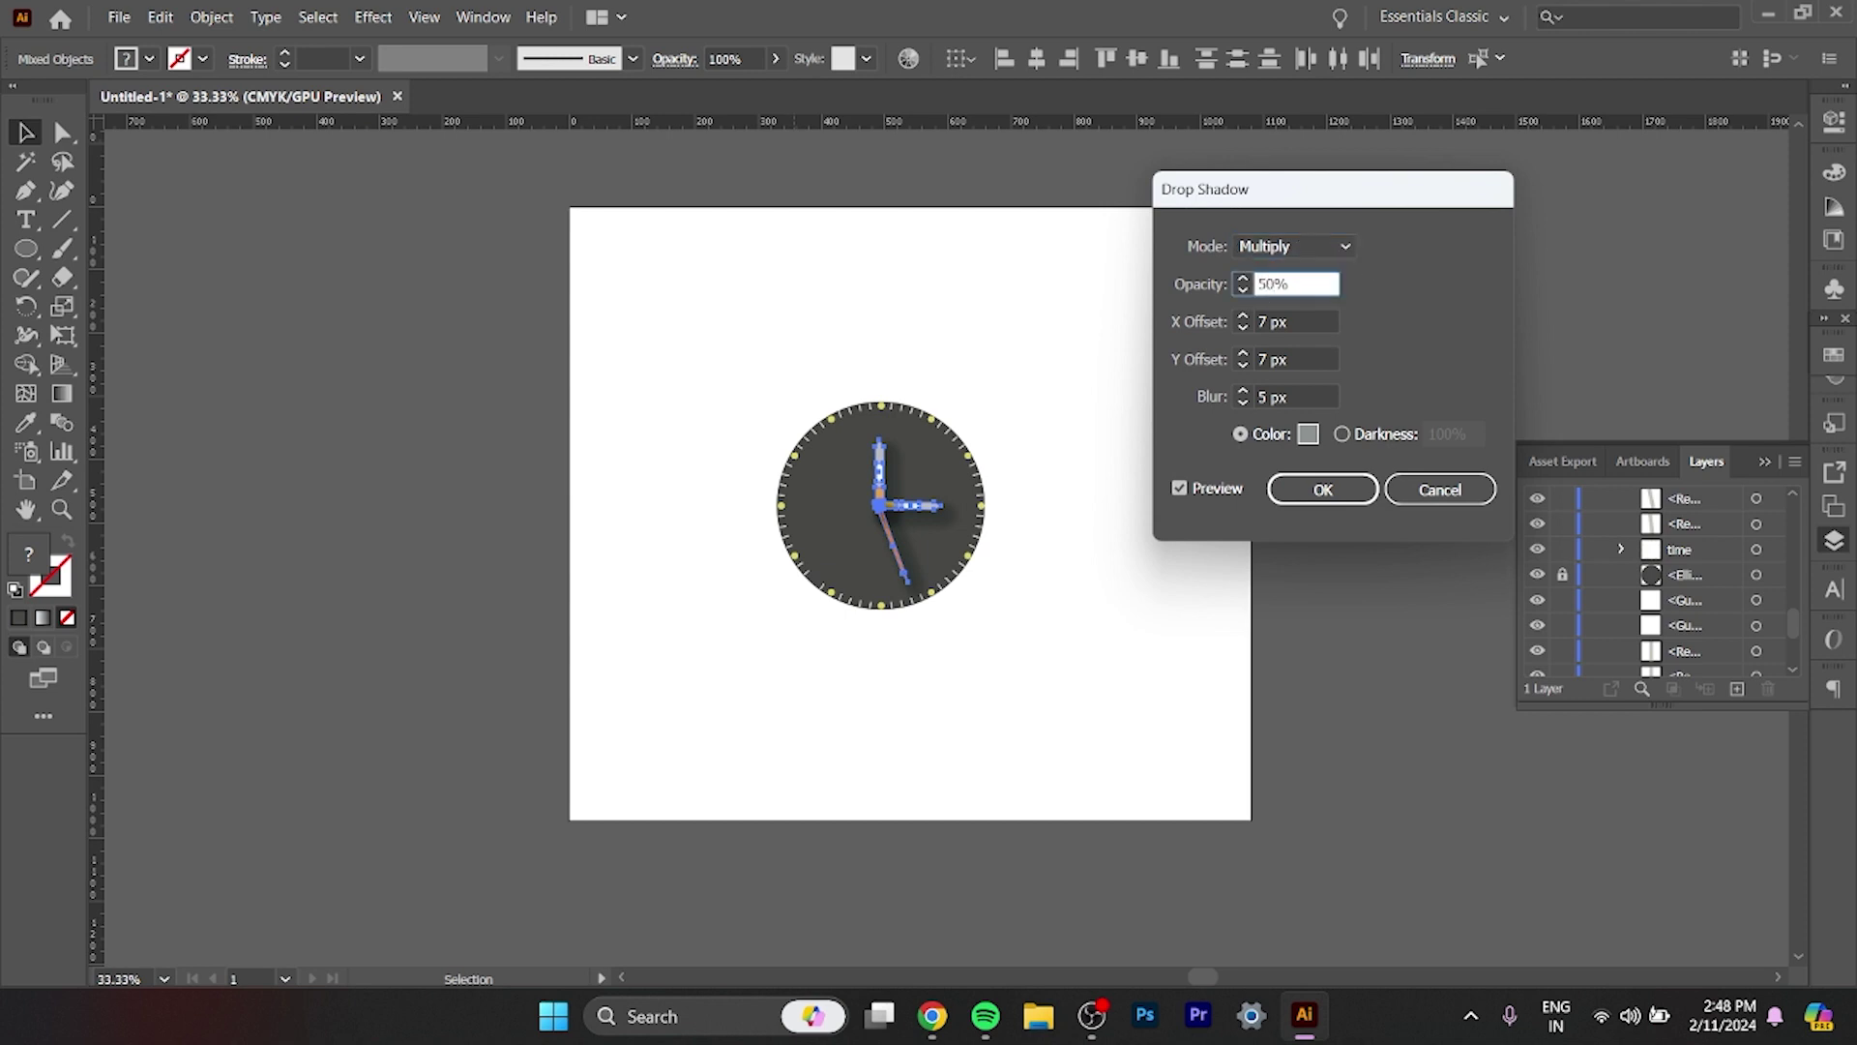
{"action": "left_click", "coordinate": [1302, 488]}
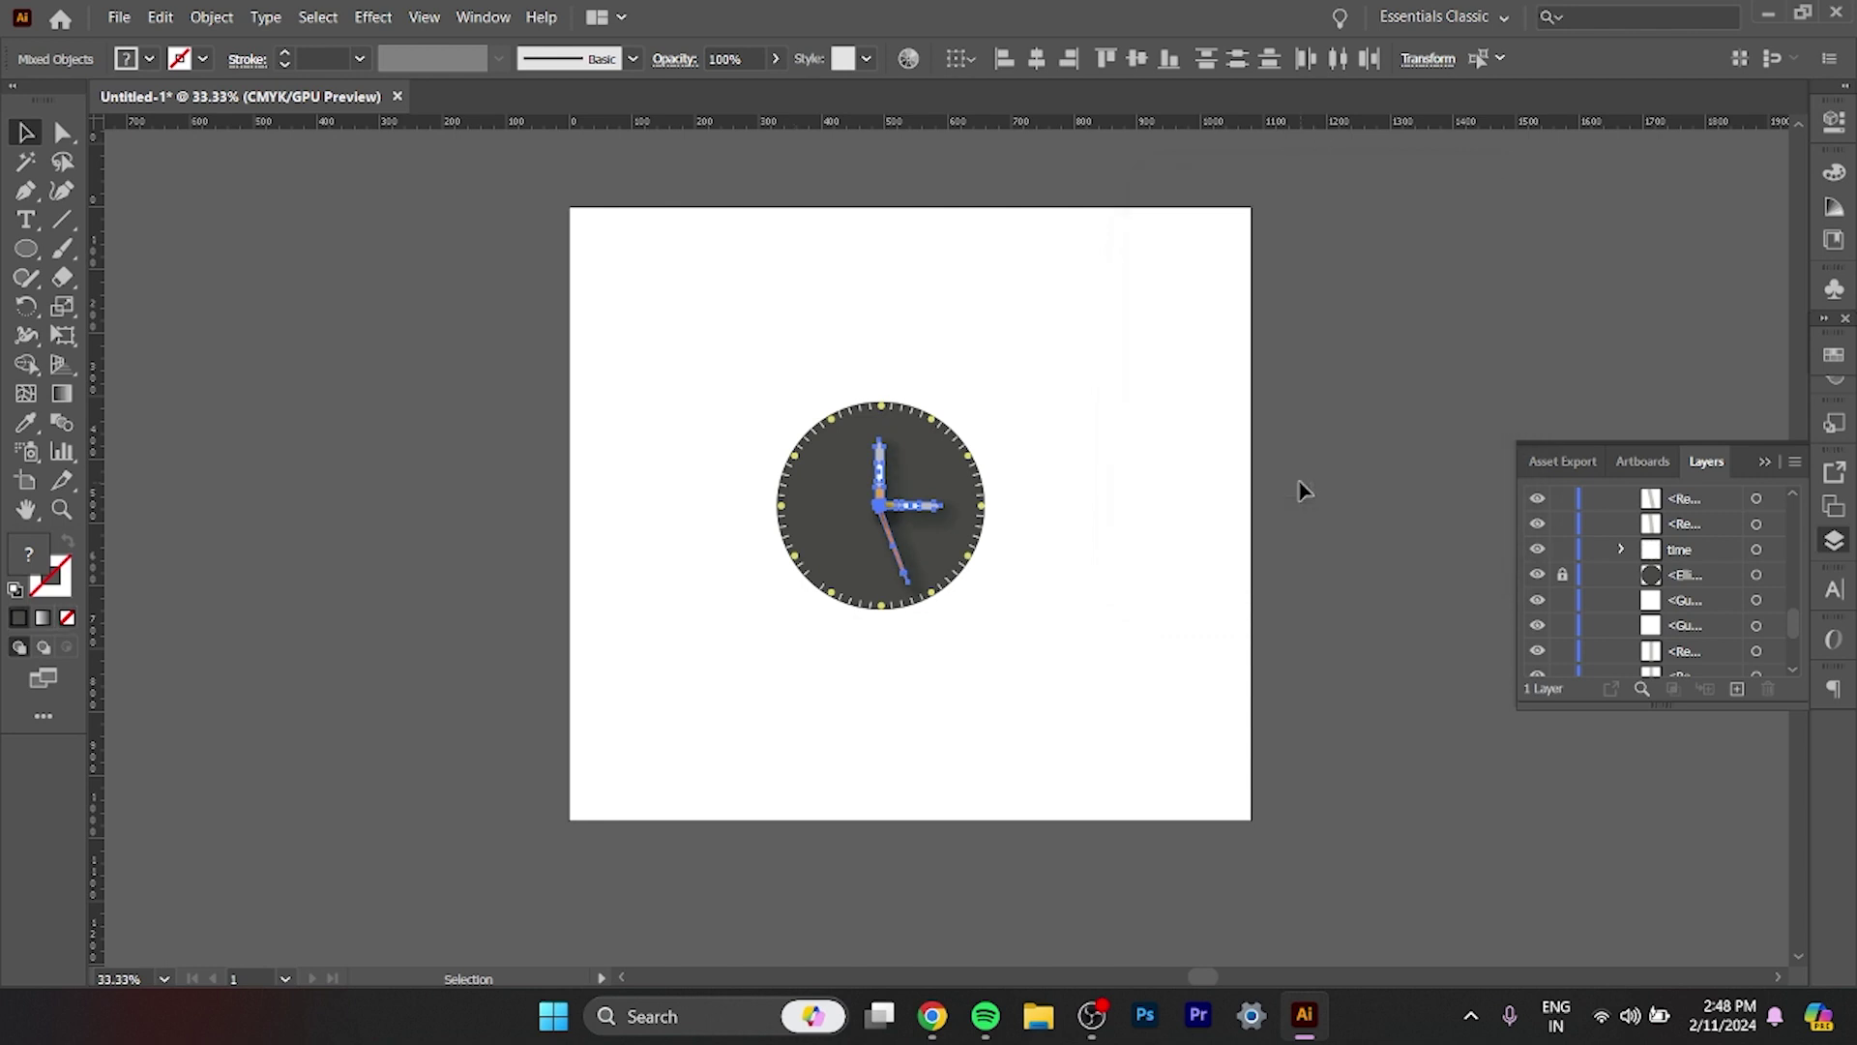
{"action": "left_click", "coordinate": [1080, 447]}
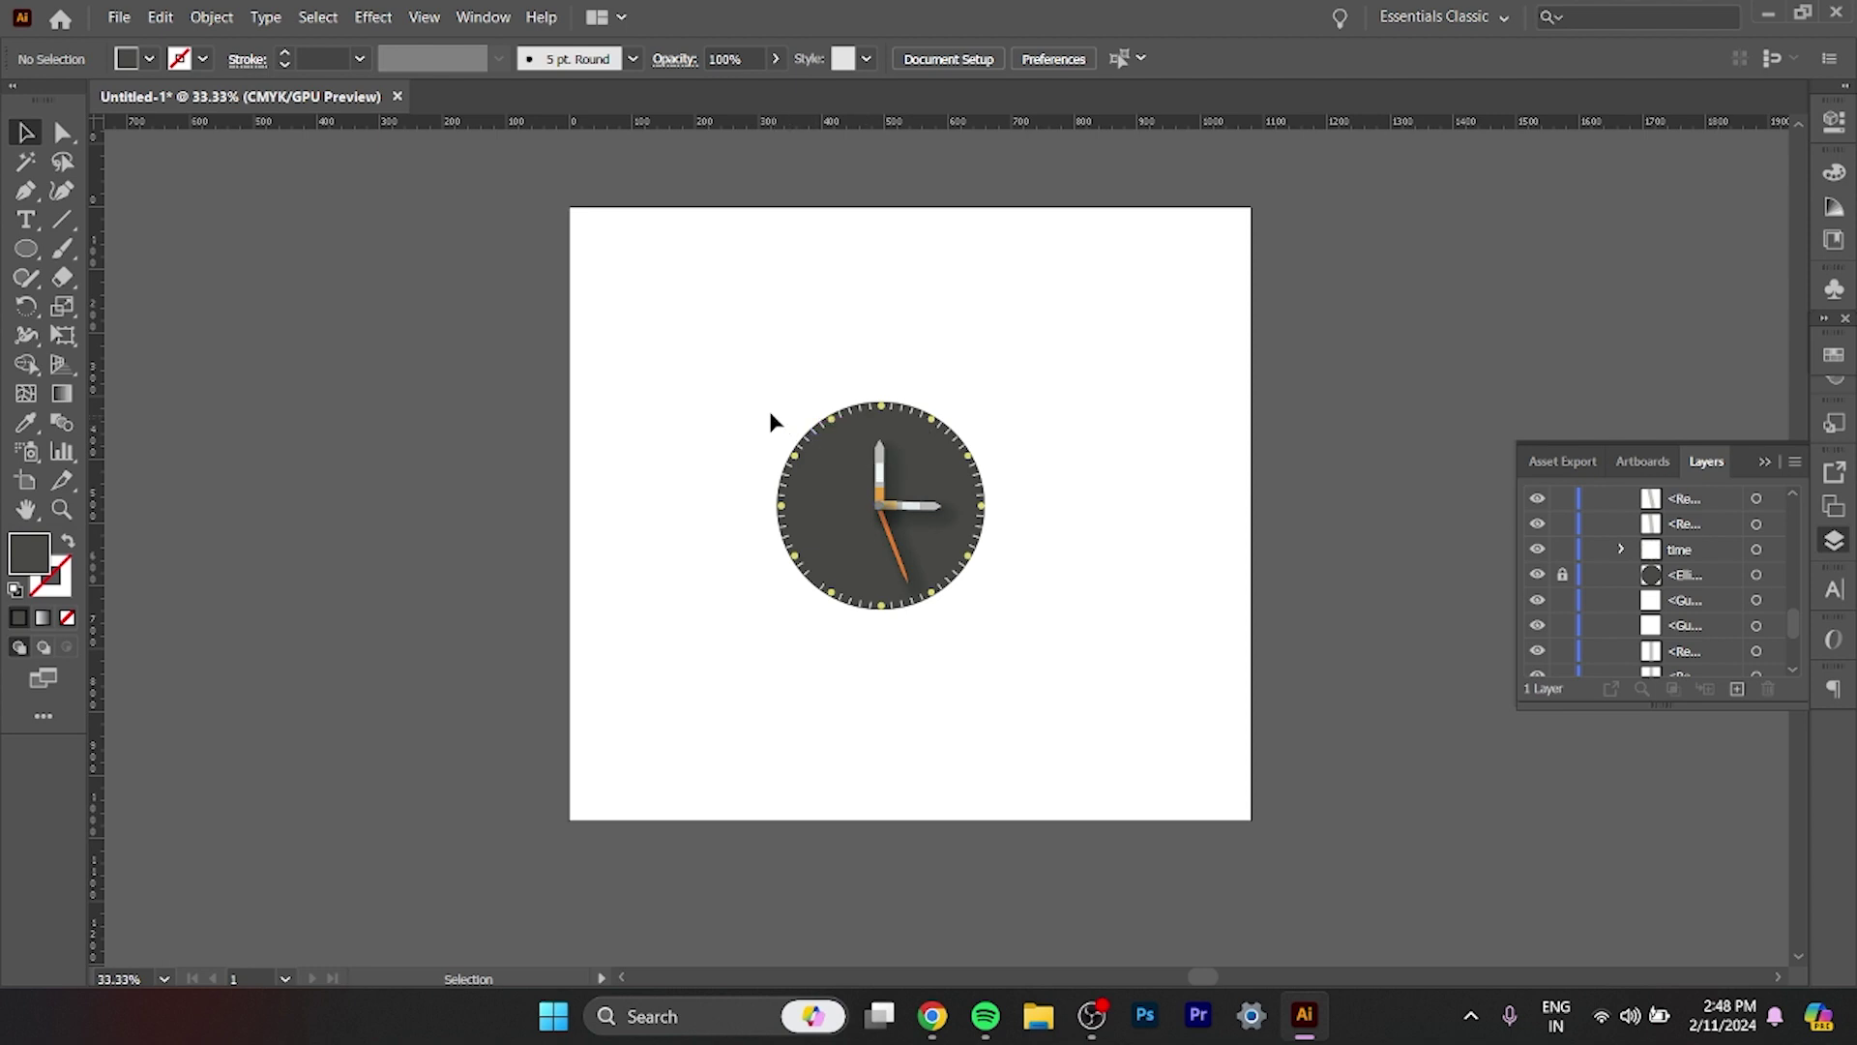
Unlock the clock face ellipse and group every clock part with Ctrl+G.
{"action": "left_click", "coordinate": [1561, 576]}
{"action": "left_click_drag", "start_coordinate": [742, 340], "coordinate": [1055, 644]}
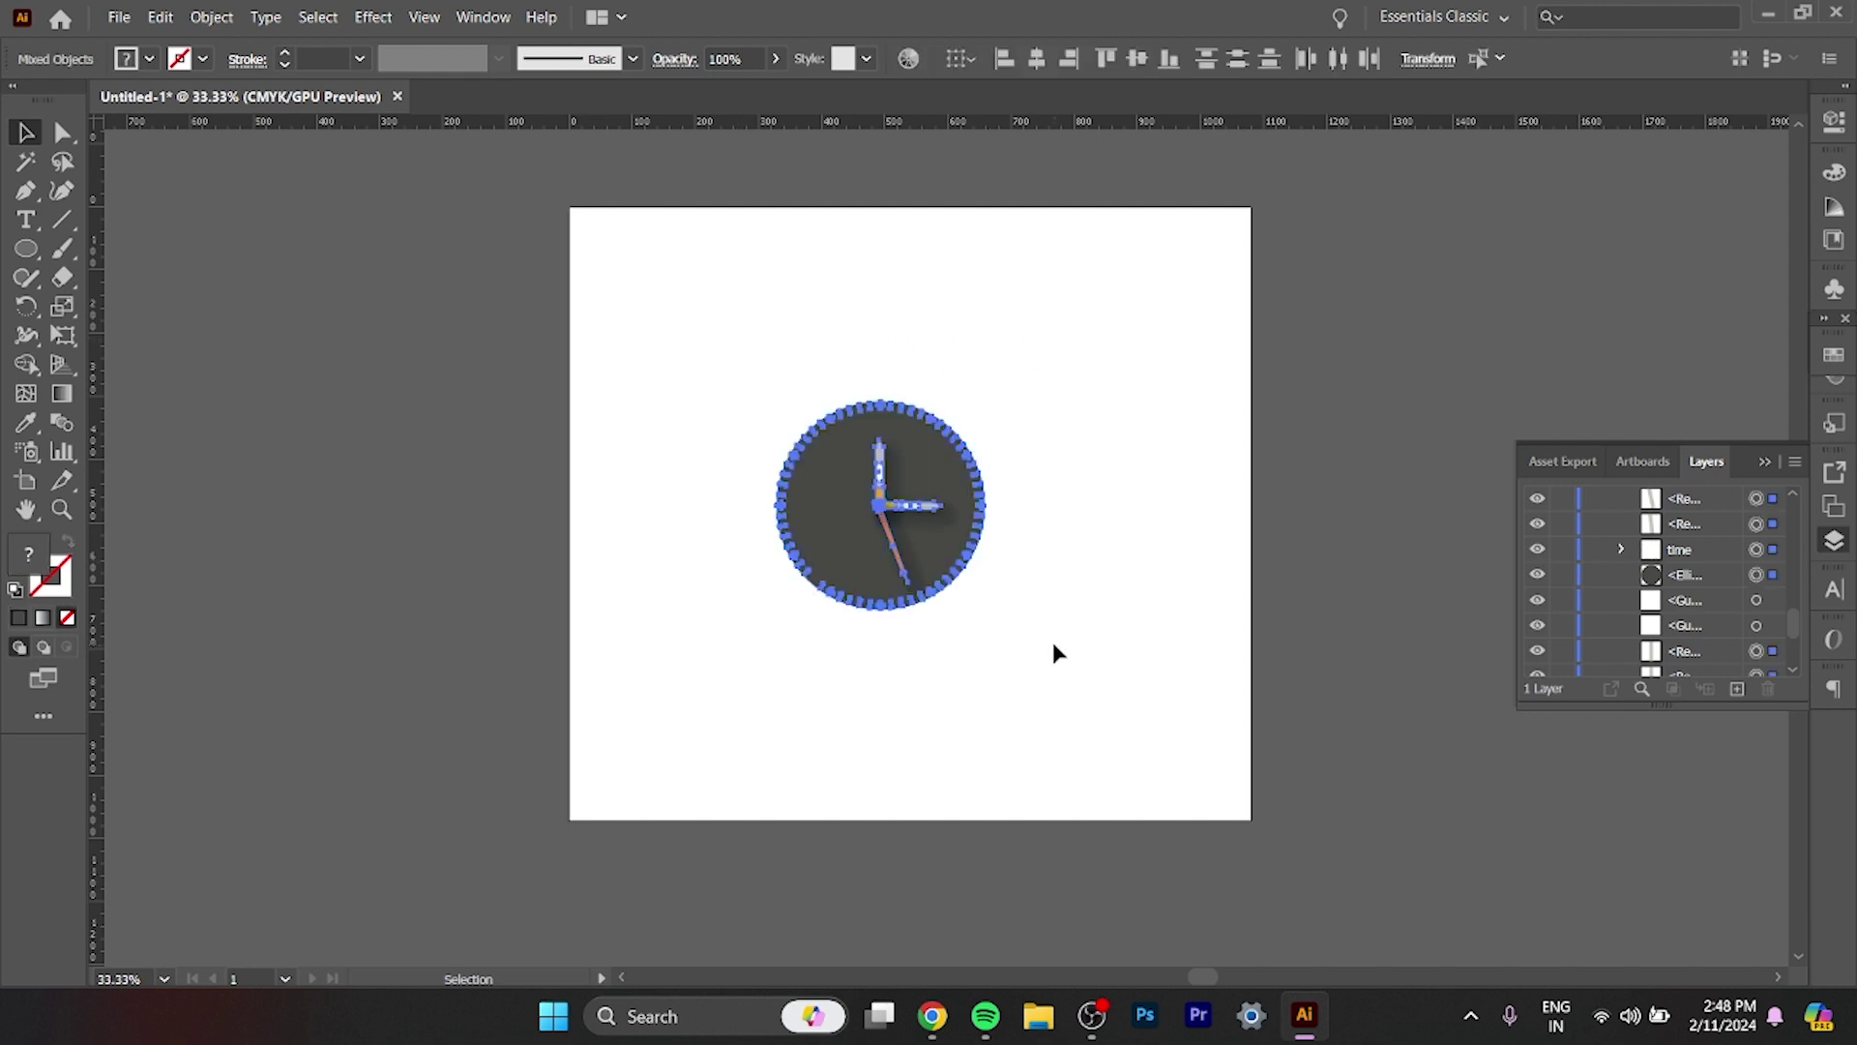
{"action": "key", "text": "ctrl+g"}
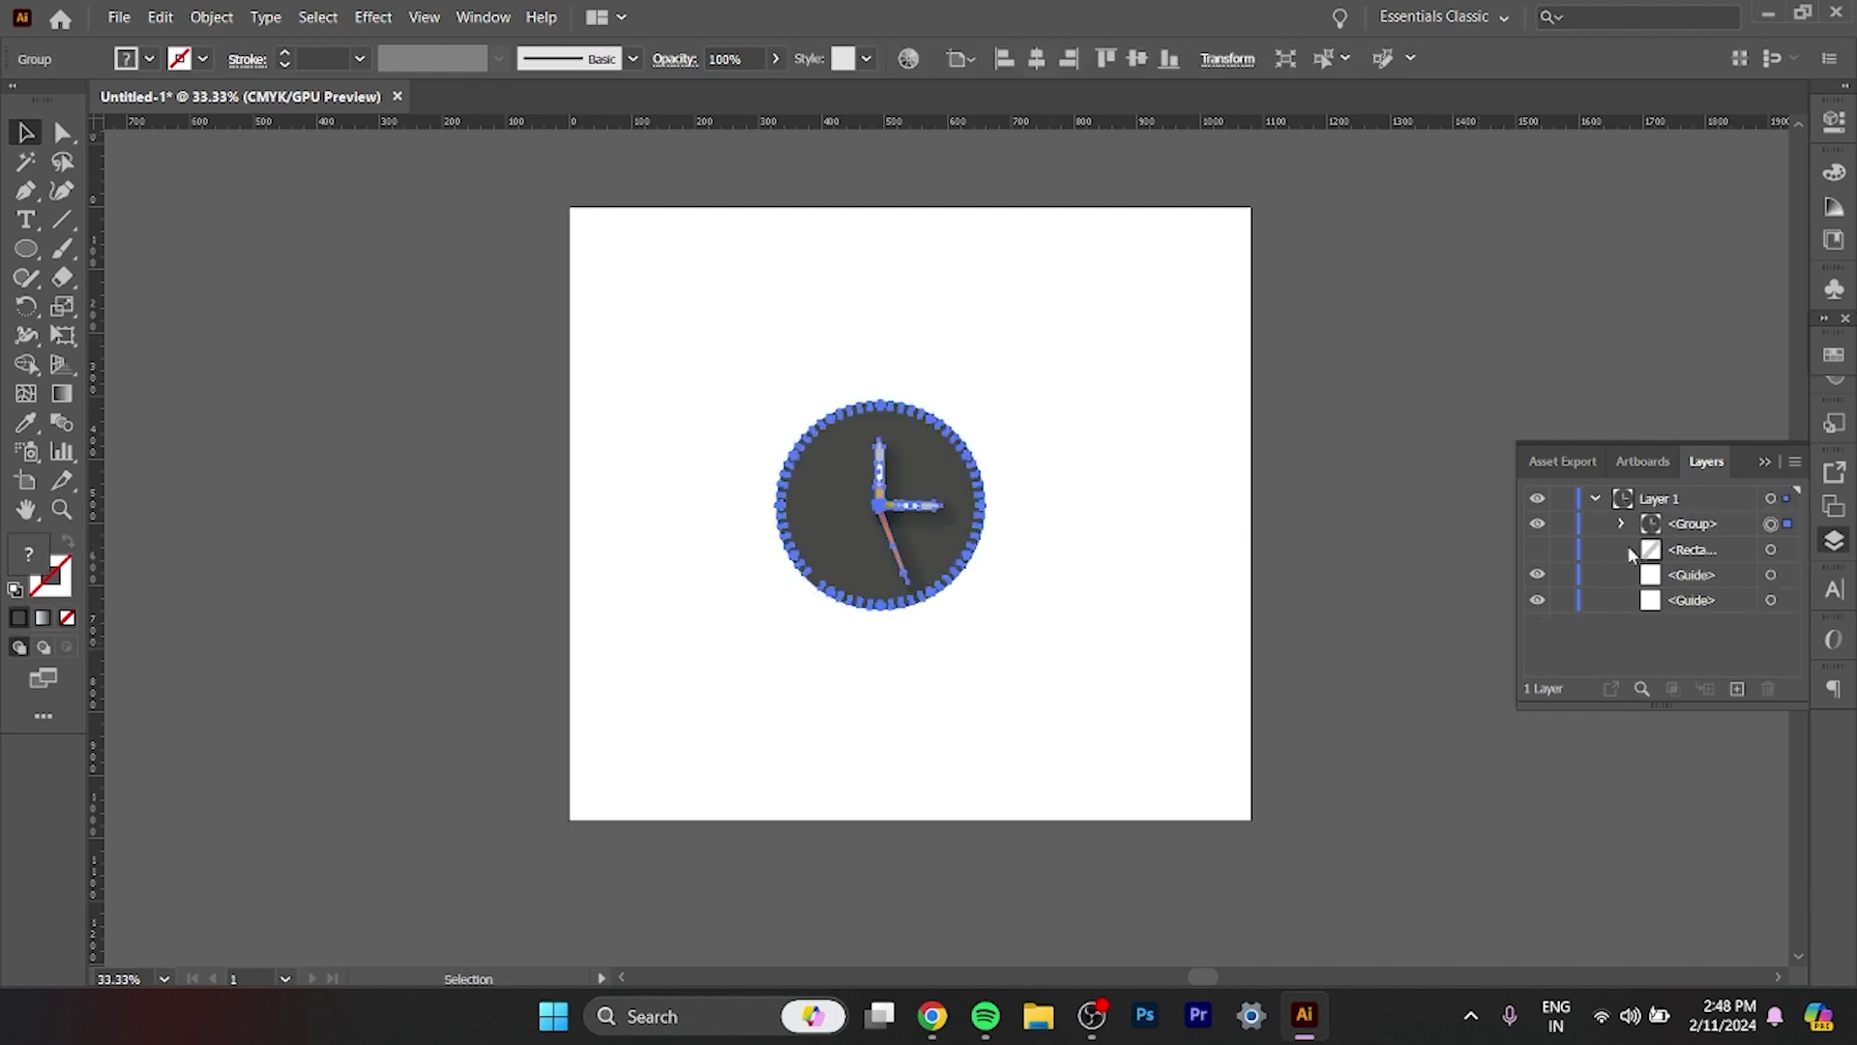
Check the new group's visibility and clear its <Group> name in Layers for renaming.
{"action": "left_click", "coordinate": [1538, 527]}
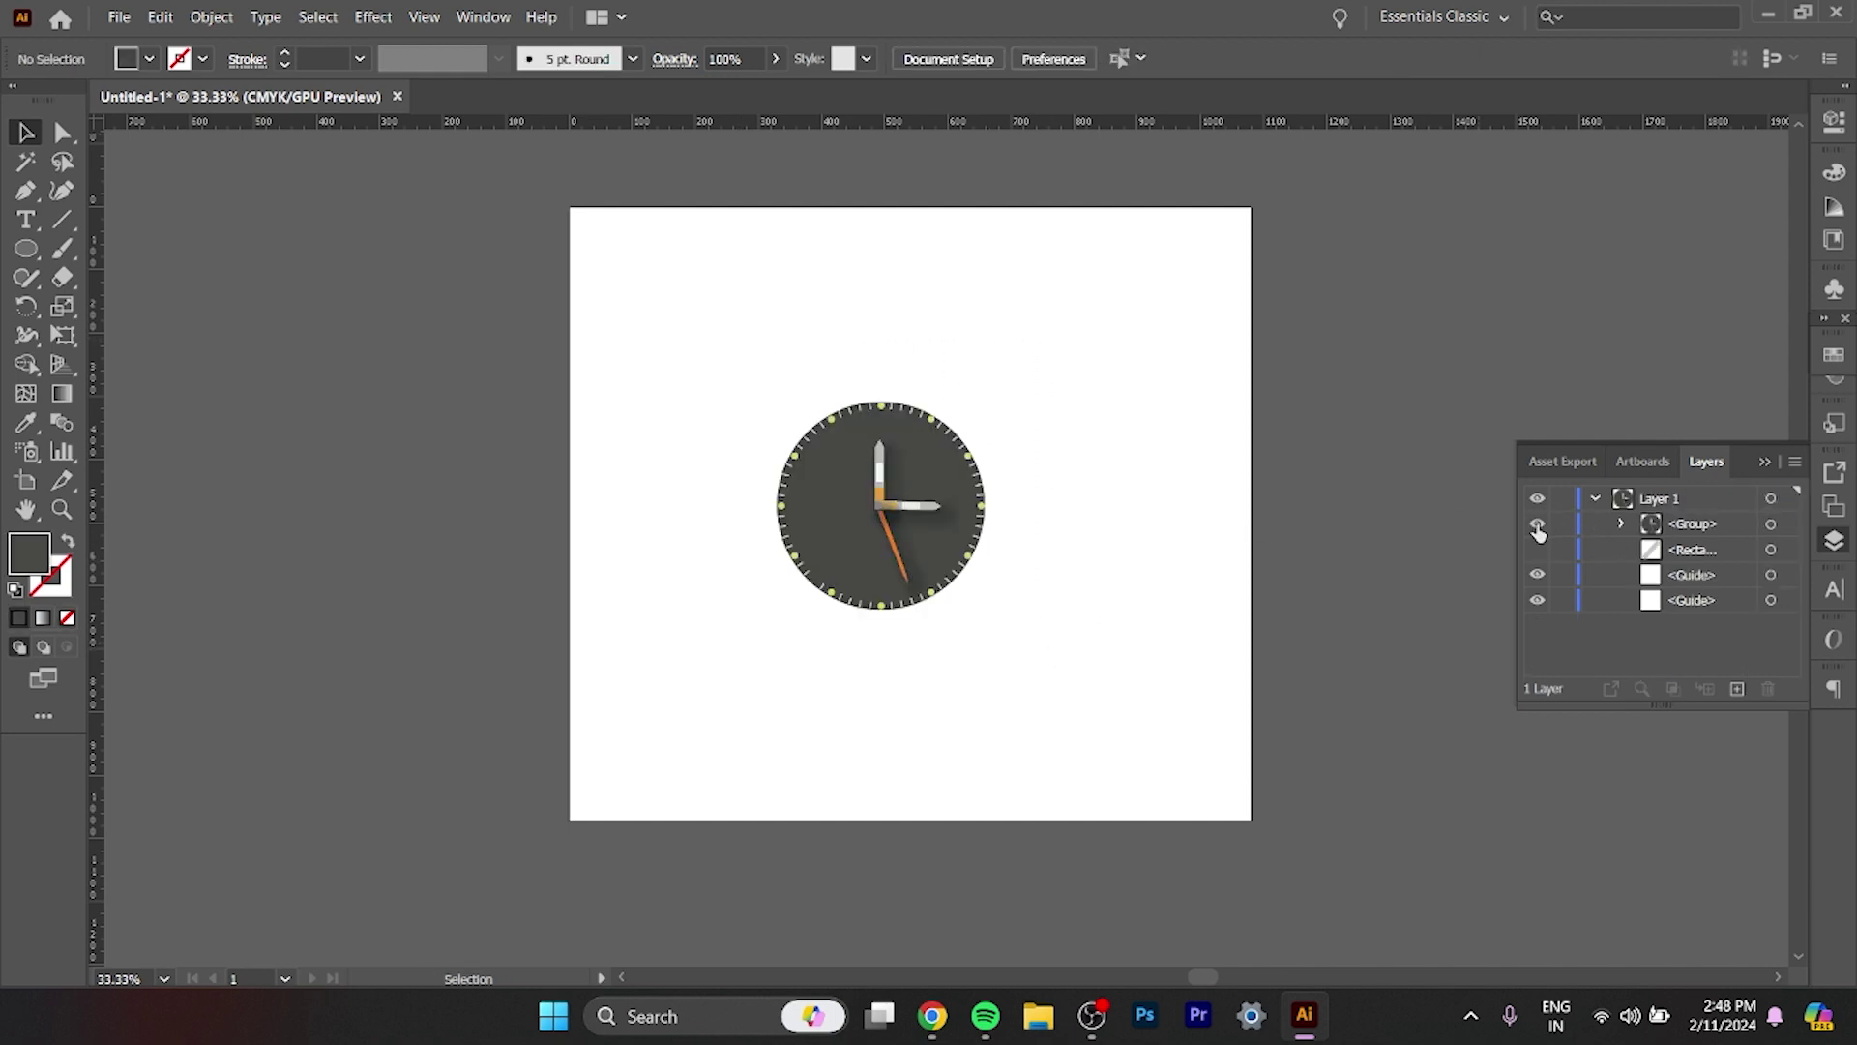
{"action": "double_click", "coordinate": [1693, 527]}
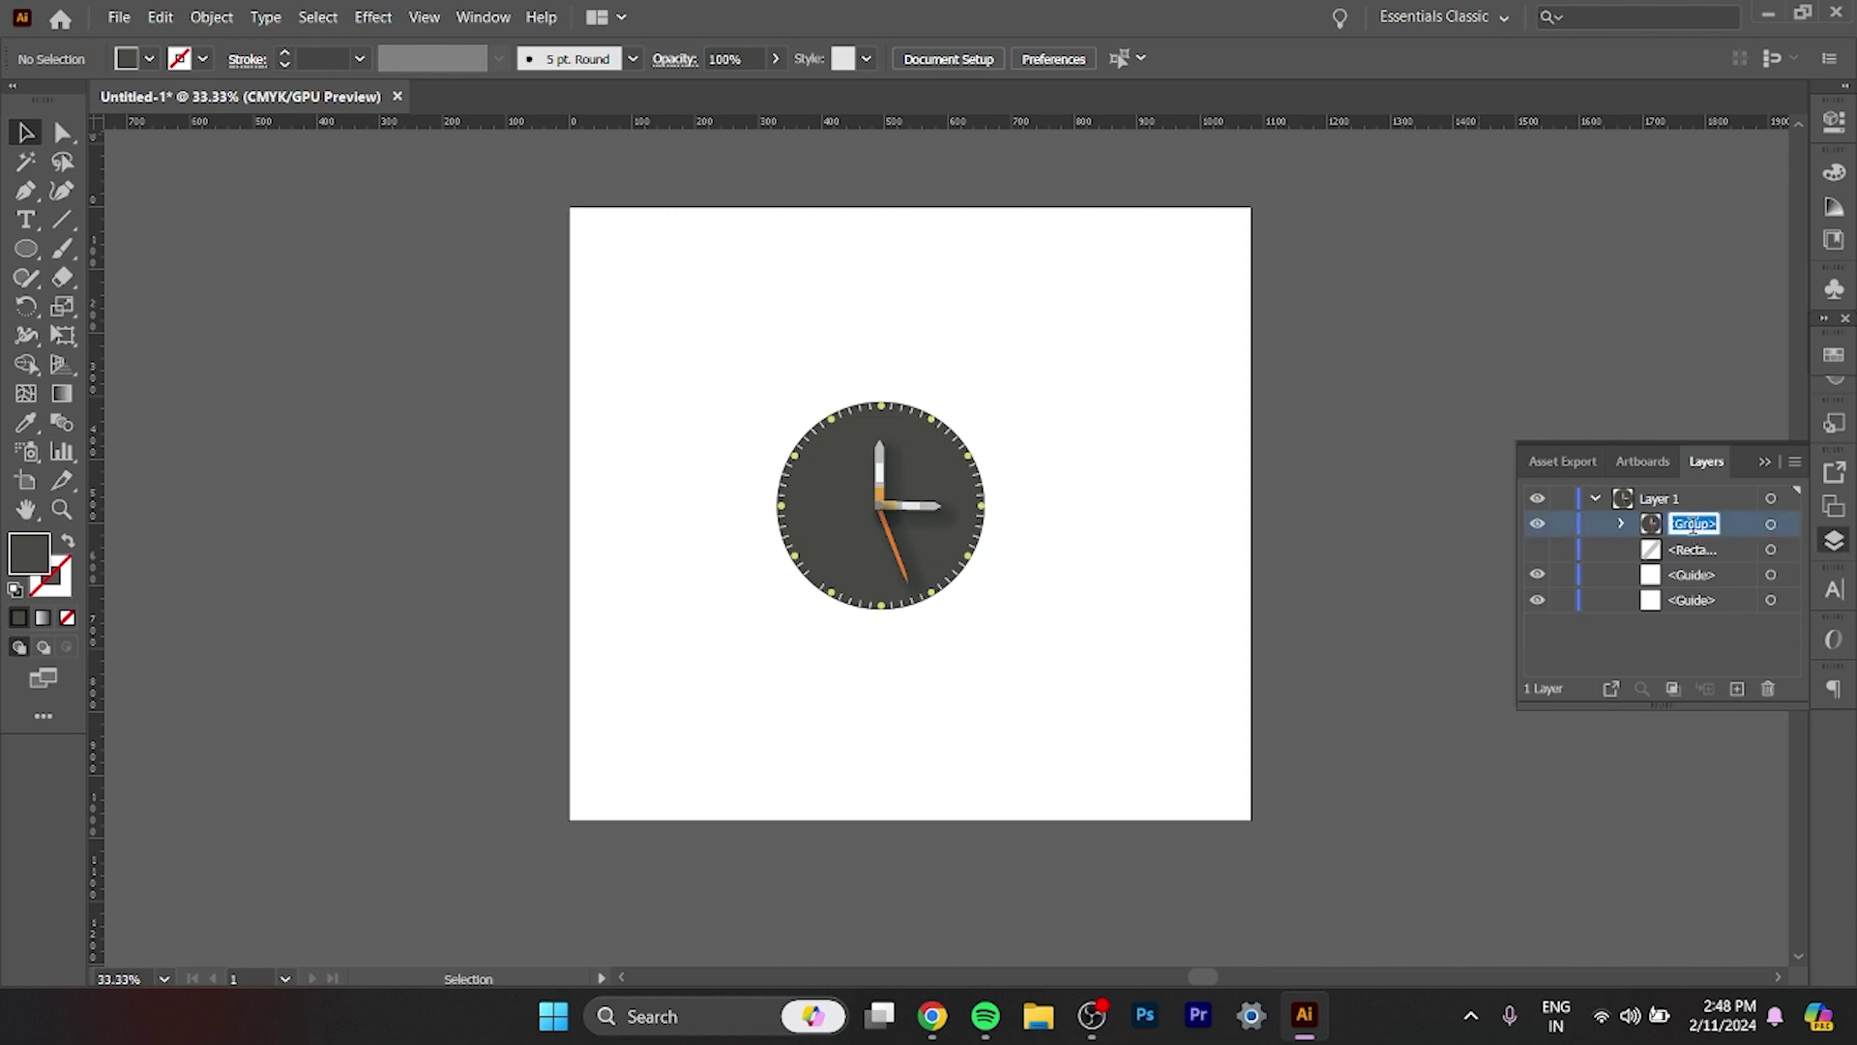
{"action": "key", "text": "BackSpace"}
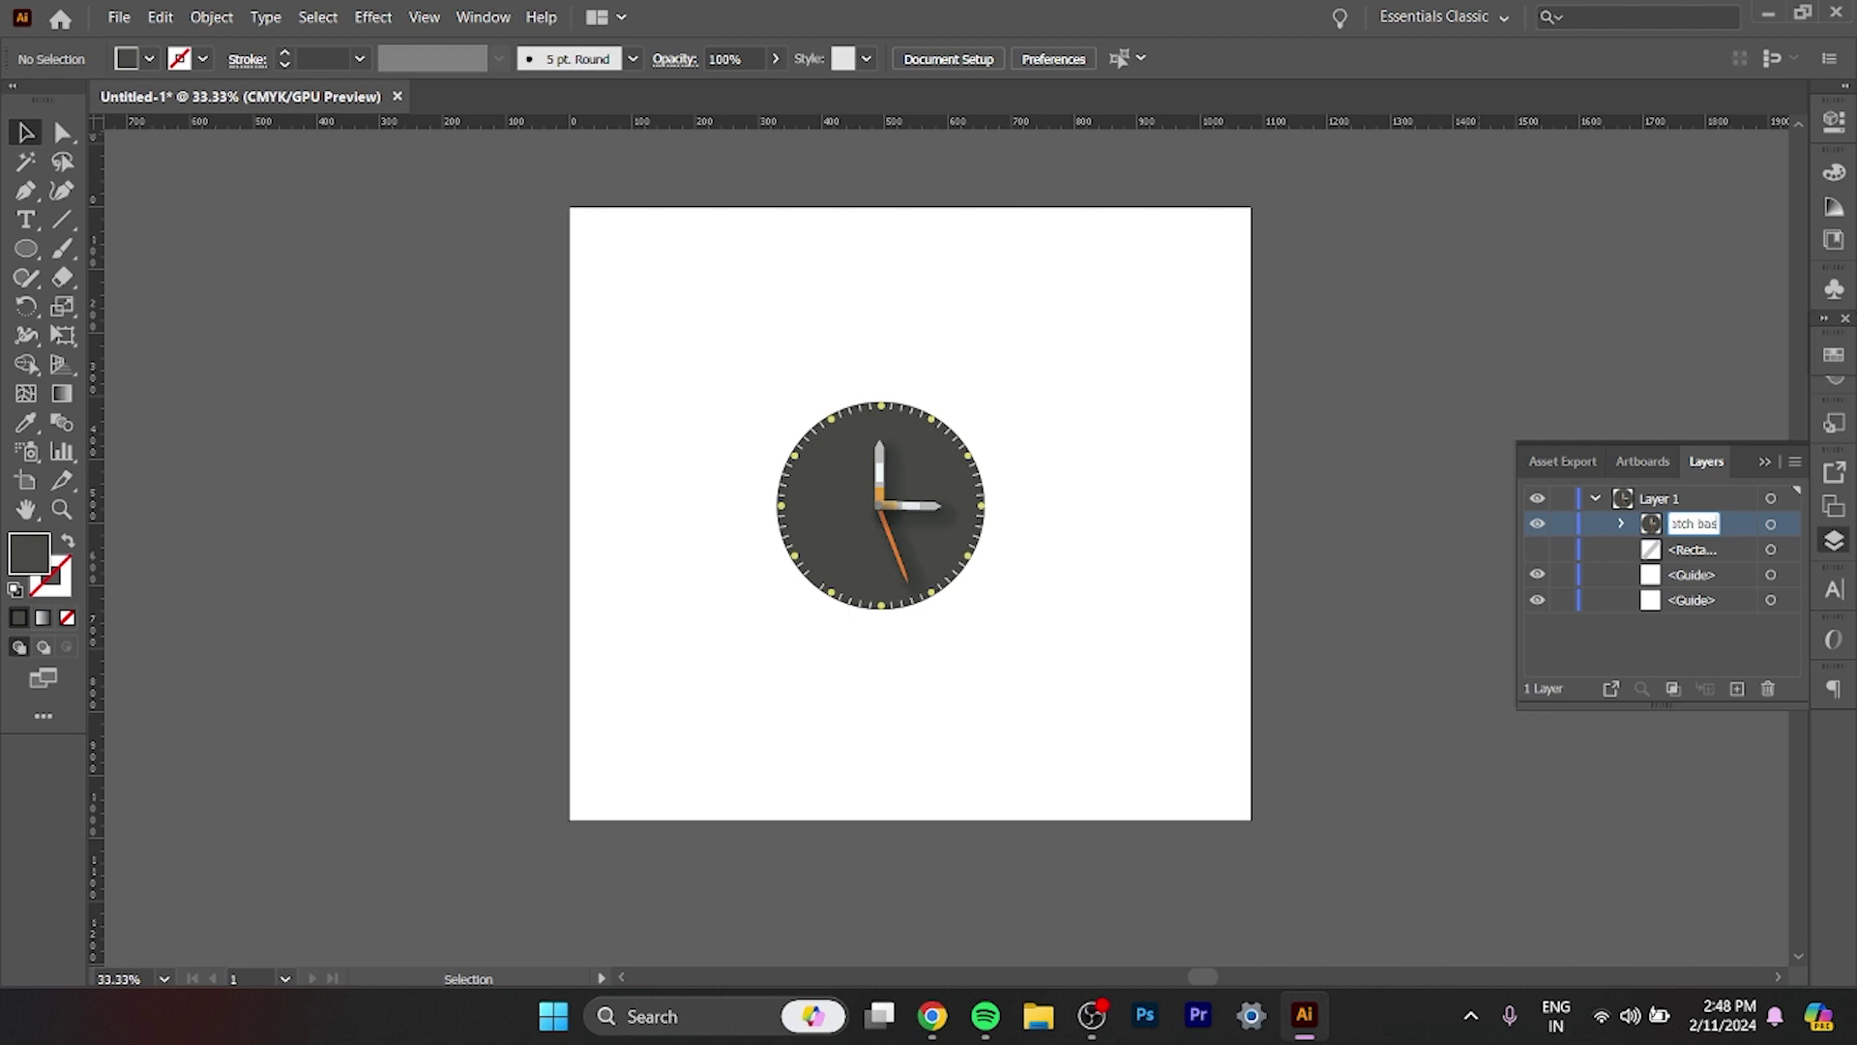
Confirm the clock group's new layer name and drag it off the artboard to the right.
{"action": "key", "text": "Return"}
{"action": "left_click_drag", "start_coordinate": [842, 515], "coordinate": [1538, 353]}
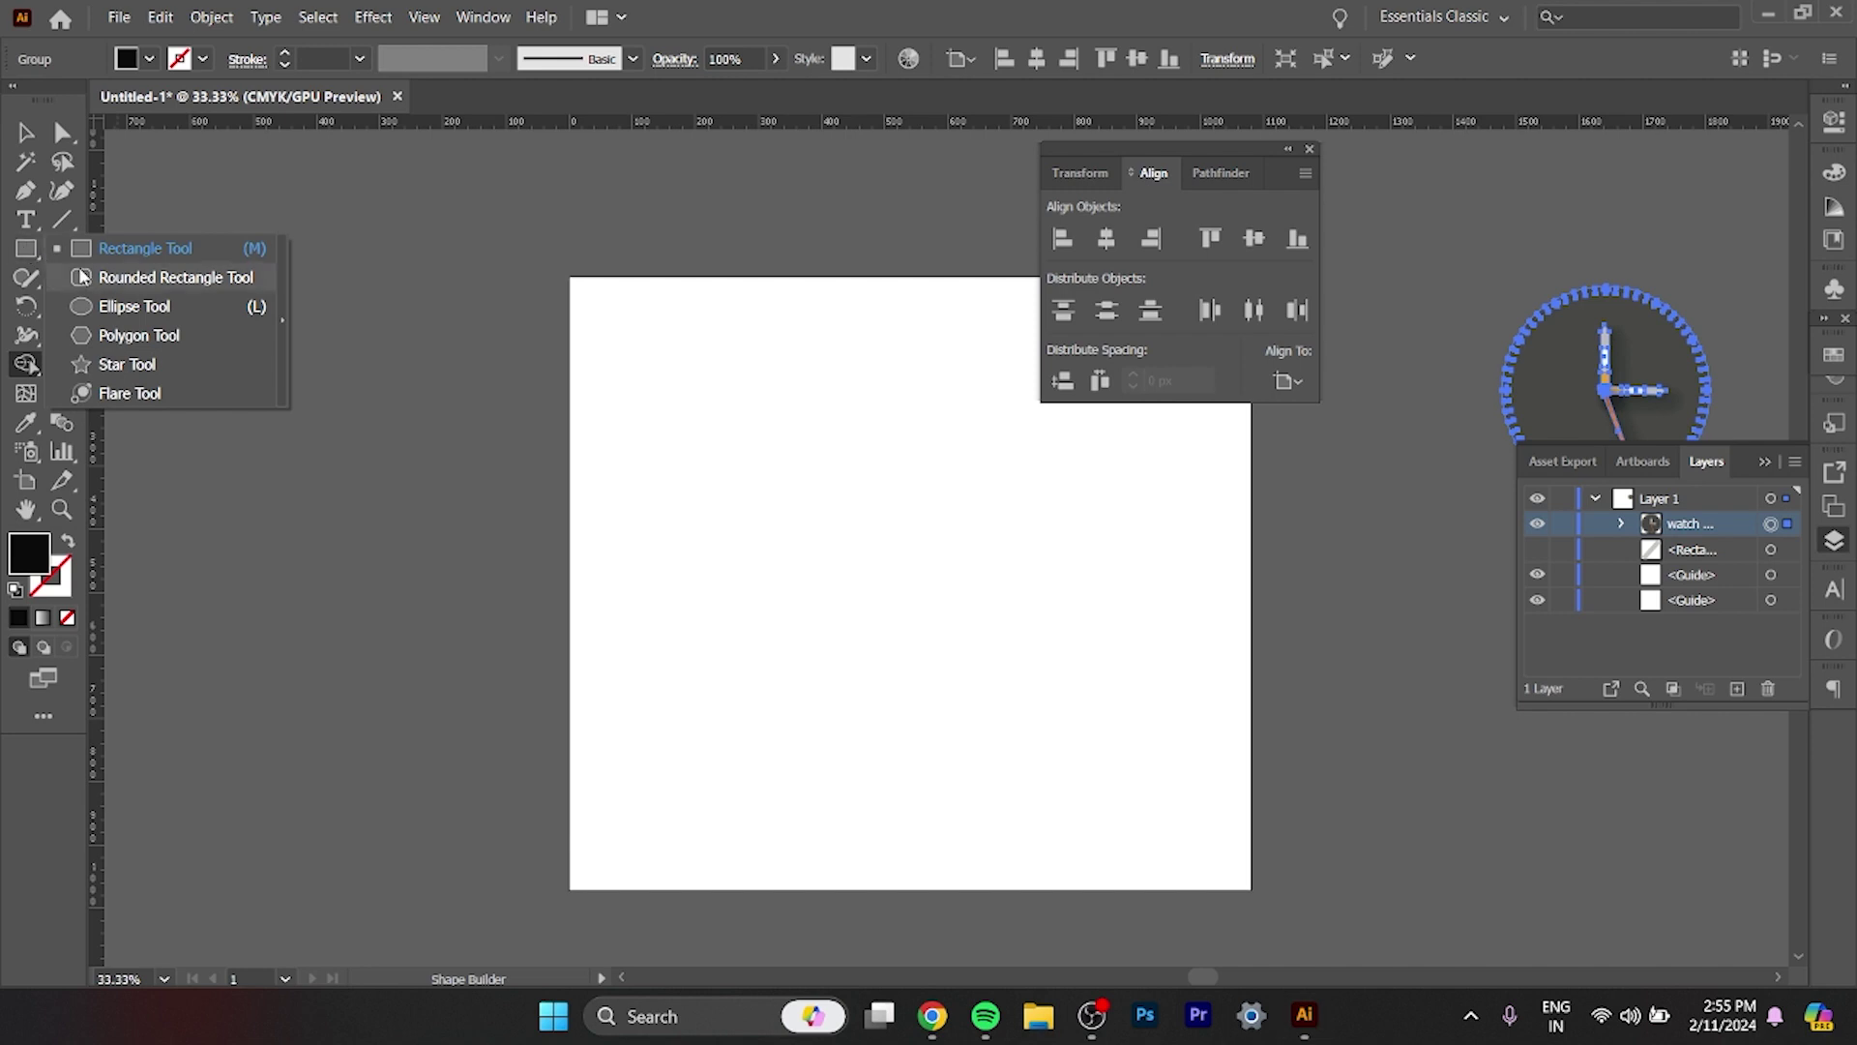
Draw a black circle and a rectangle overlapping its top.
{"action": "left_click", "coordinate": [128, 308]}
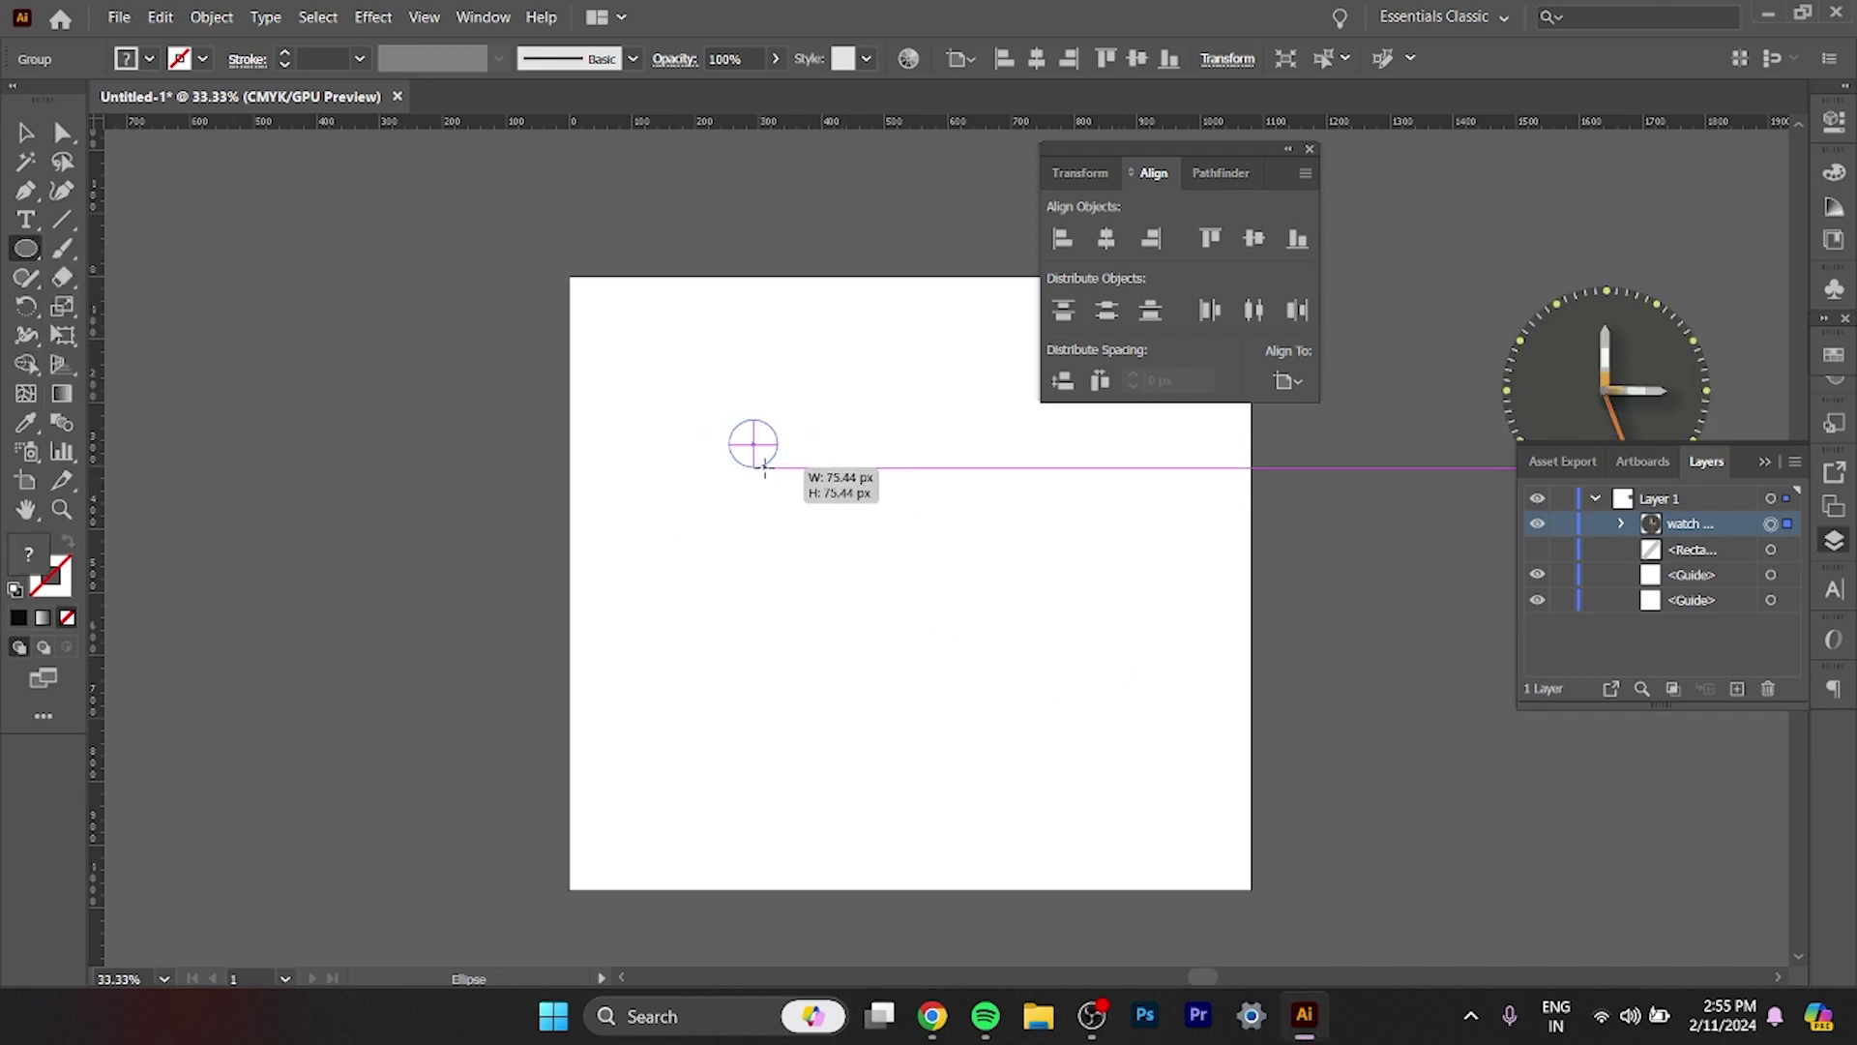
{"action": "left_click_drag", "start_coordinate": [753, 443], "coordinate": [933, 668]}
{"action": "key", "text": "ctrl+z"}
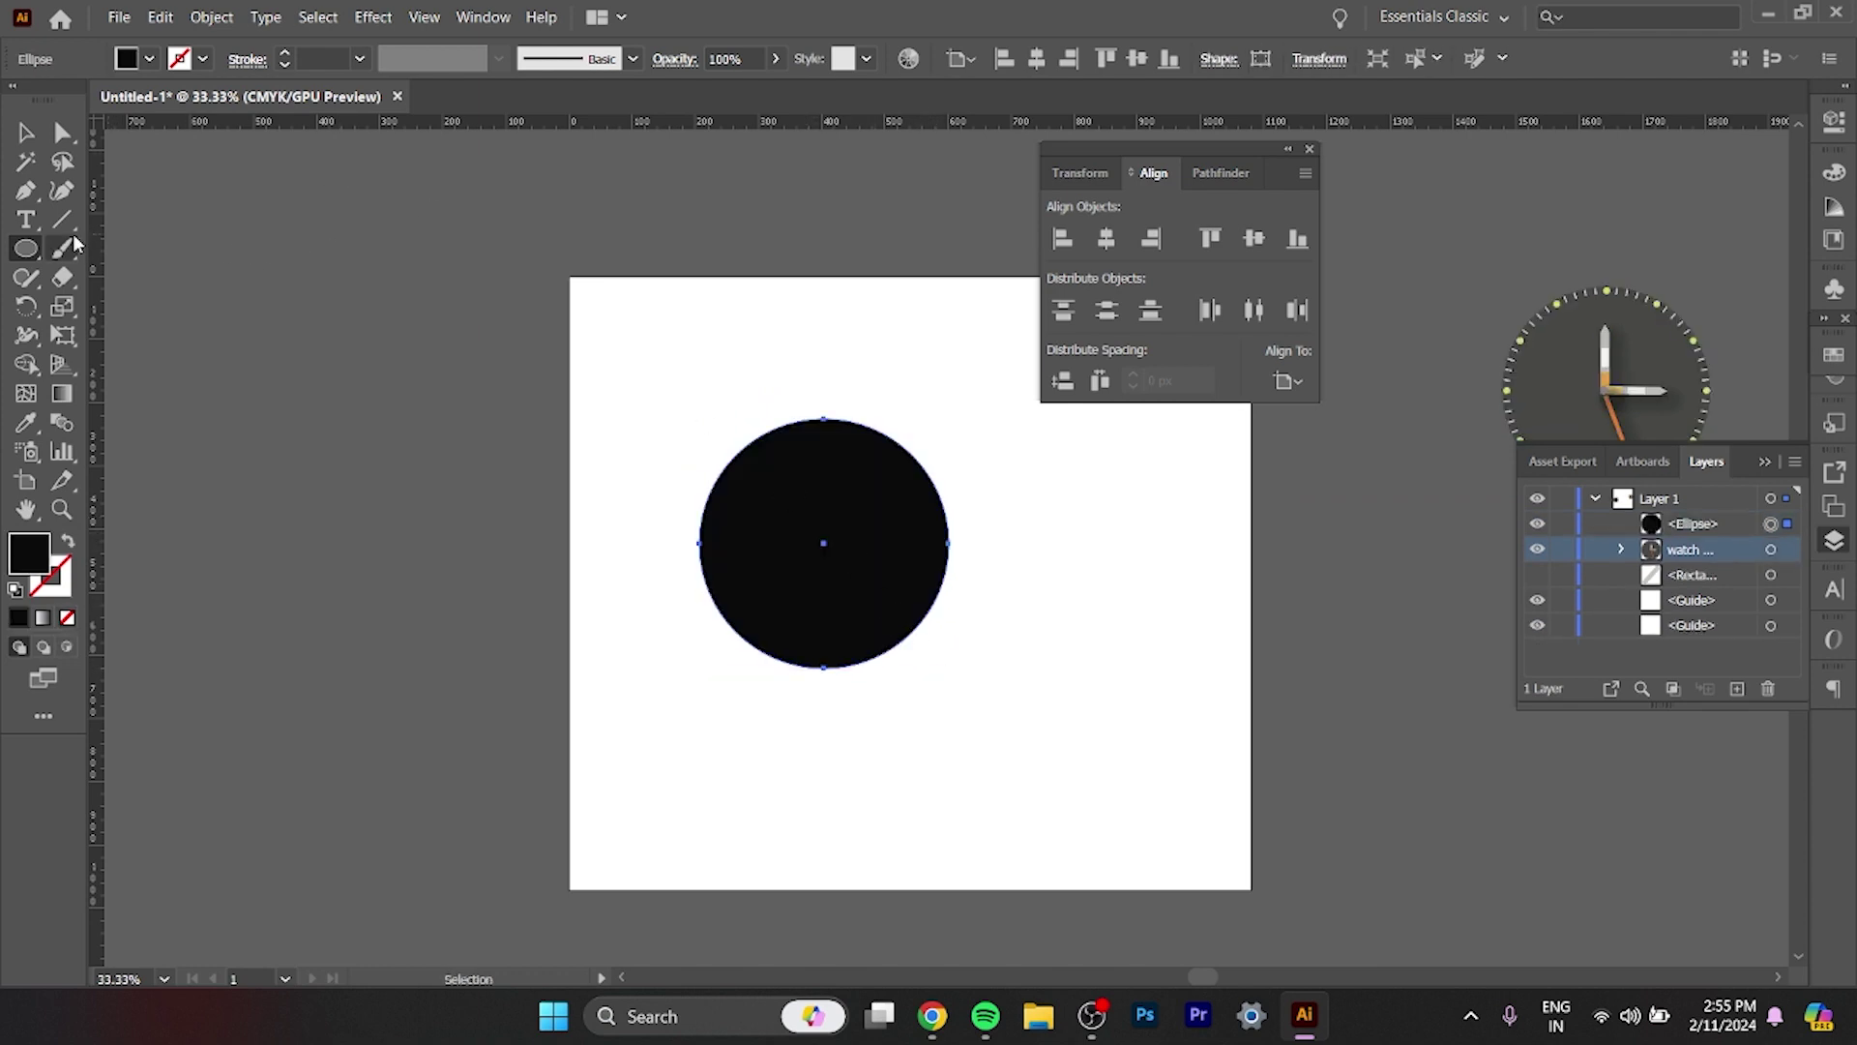
{"action": "left_click", "coordinate": [27, 248]}
{"action": "left_click", "coordinate": [106, 253]}
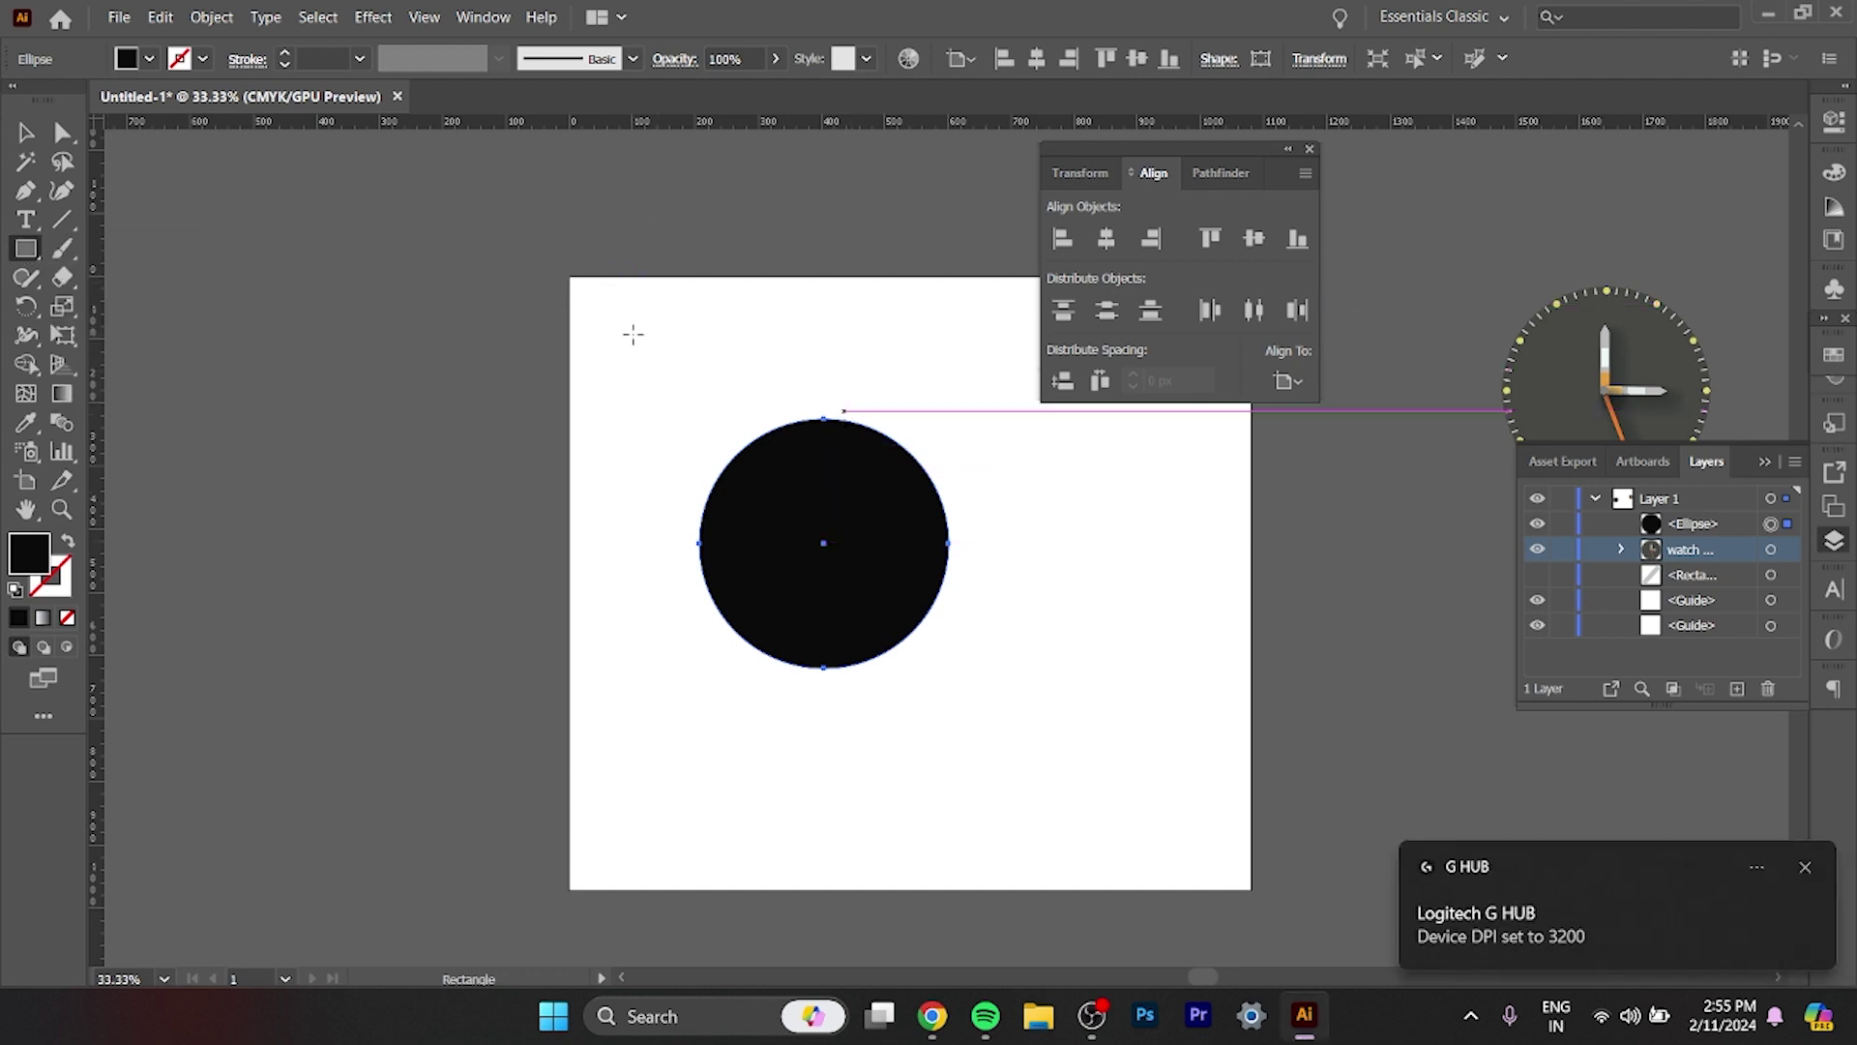
{"action": "left_click_drag", "start_coordinate": [734, 370], "coordinate": [943, 472]}
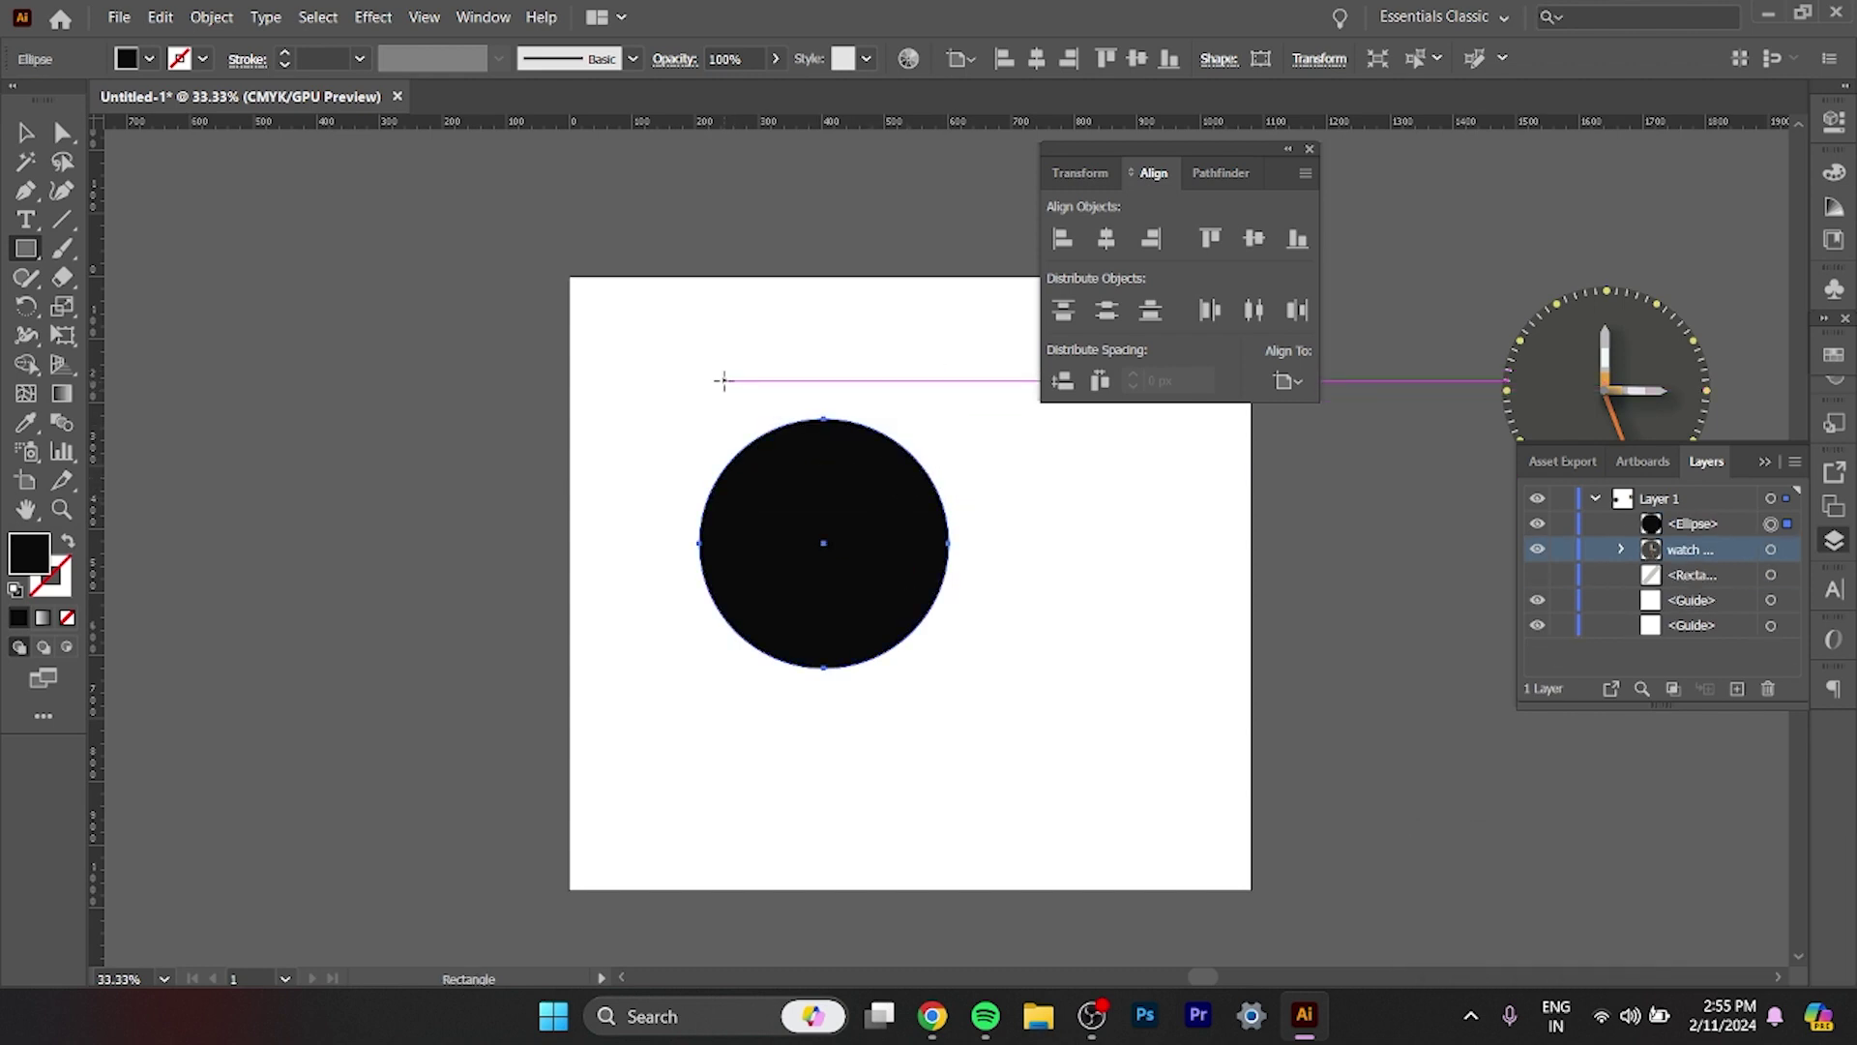
{"action": "left_click_drag", "start_coordinate": [725, 381], "coordinate": [919, 476]}
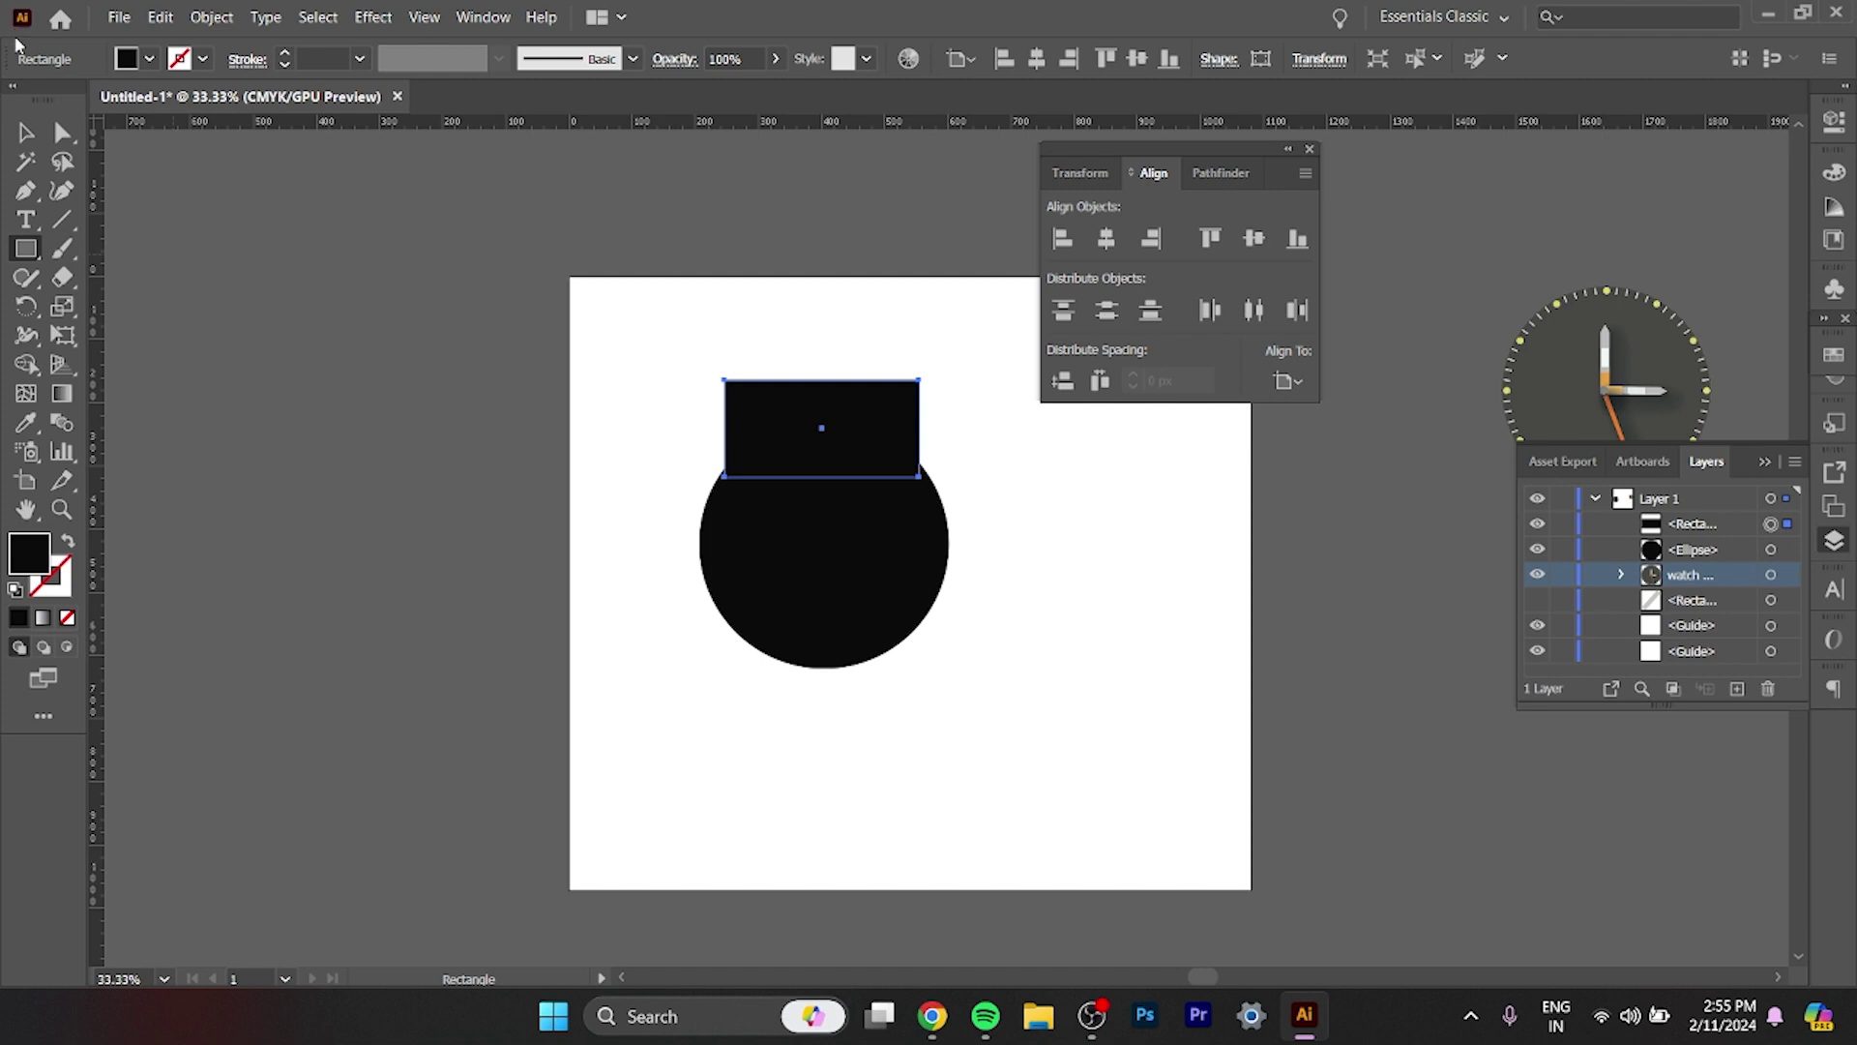
Duplicate the rectangle below the circle, then select all three shapes.
{"action": "left_click", "coordinate": [25, 133]}
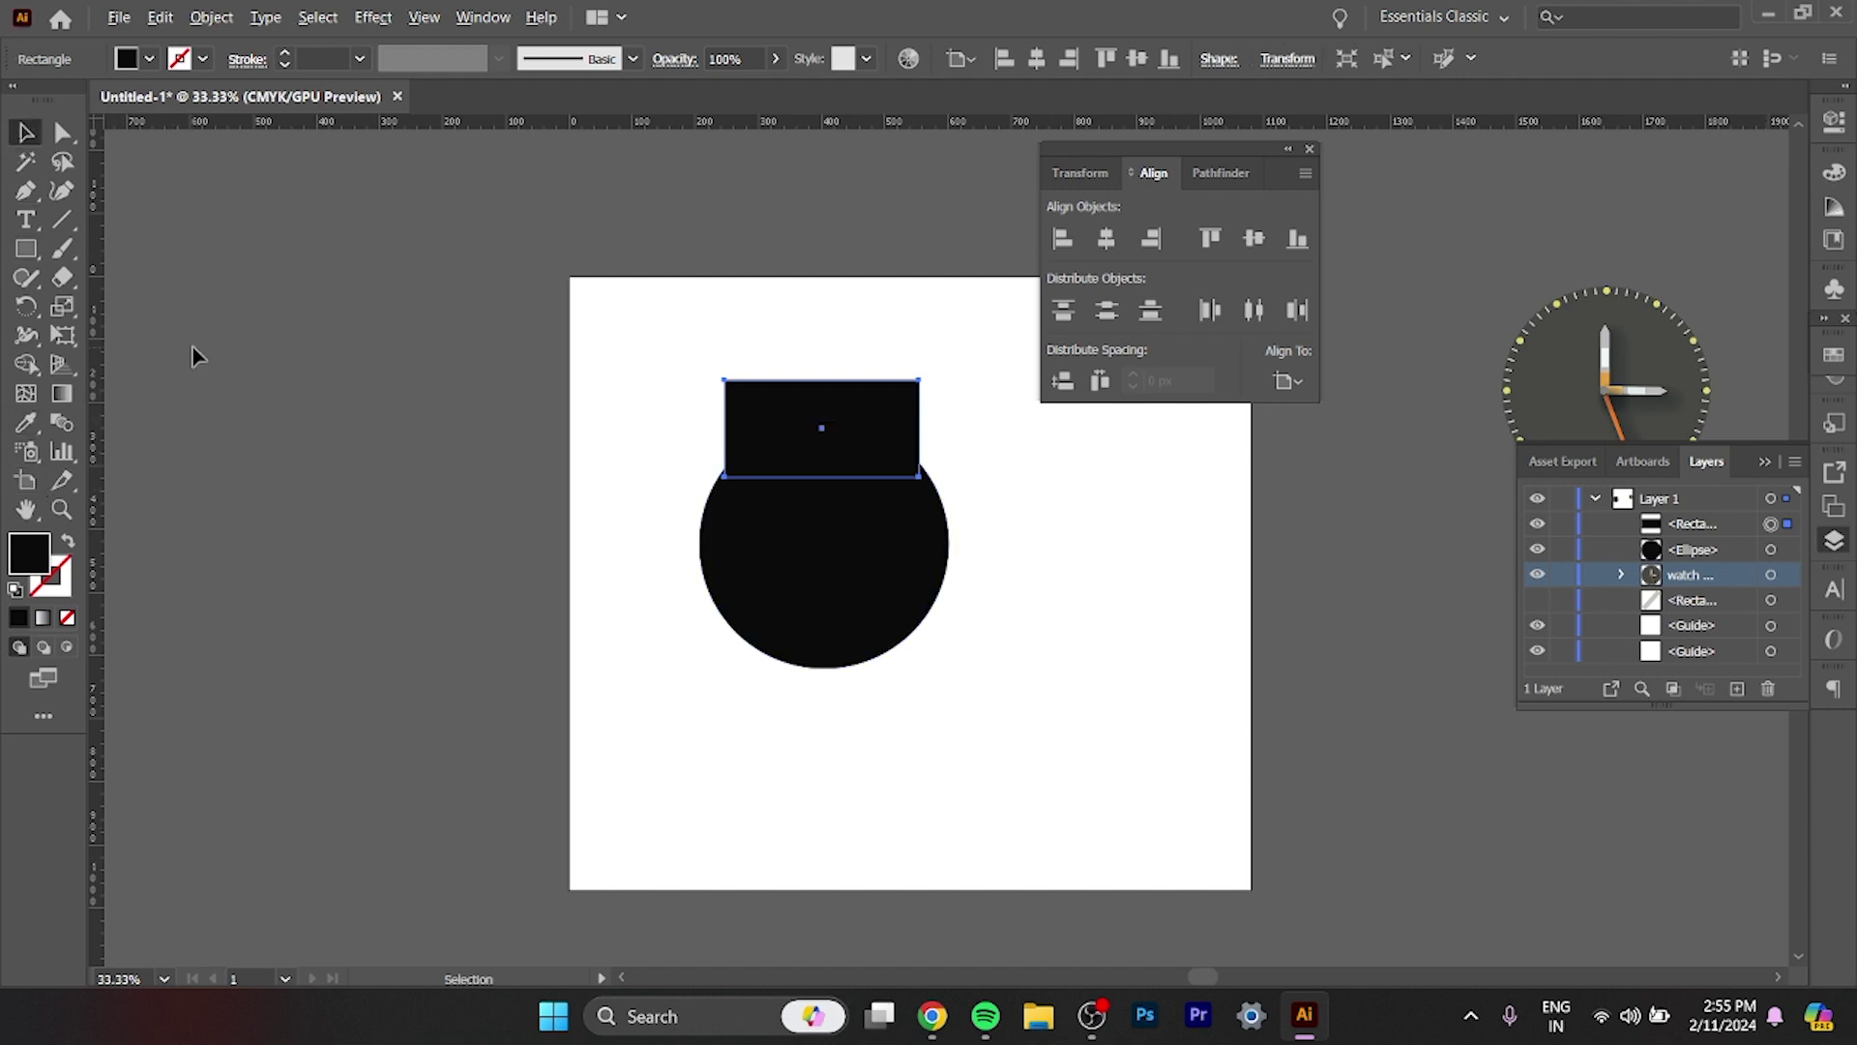
{"action": "mouse_move", "coordinate": [834, 438]}
{"action": "left_mouse_down"}
{"action": "mouse_move", "coordinate": [799, 696]}
{"action": "mouse_move", "coordinate": [821, 693]}
{"action": "left_mouse_up"}
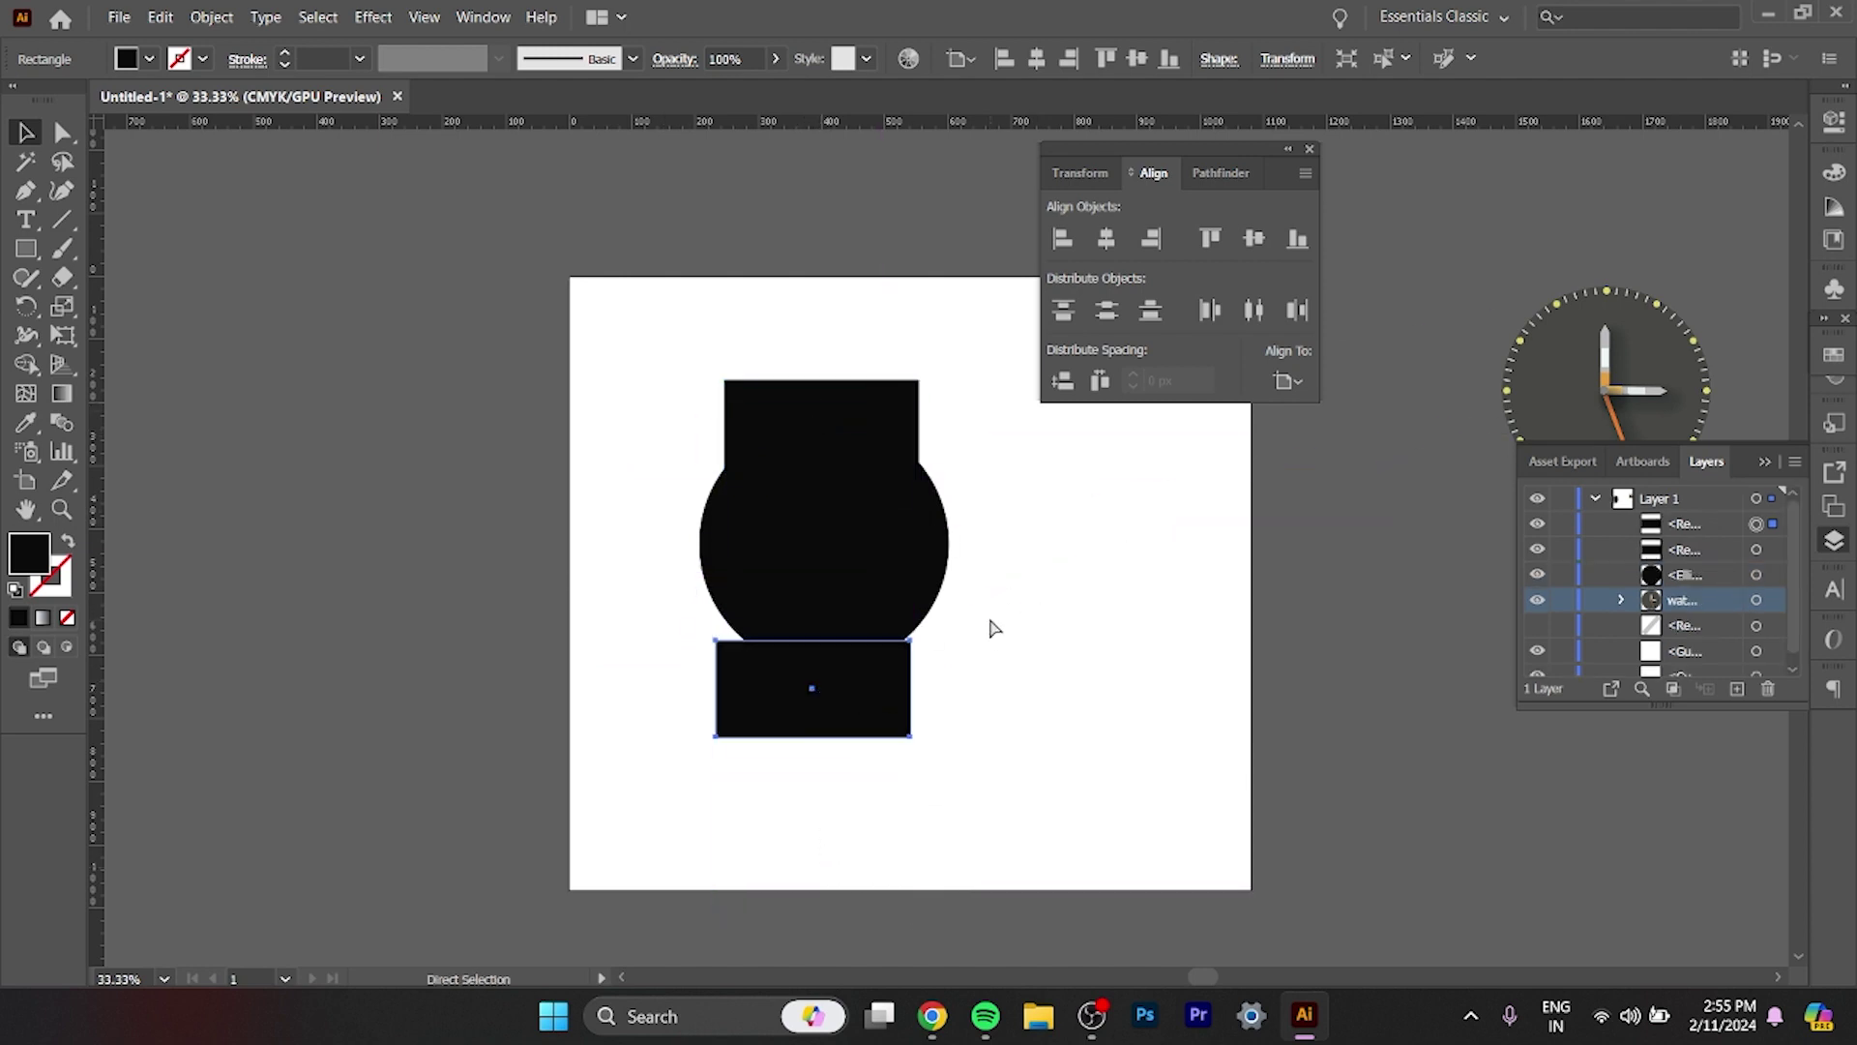
{"action": "key", "text": "ctrl+z"}
{"action": "left_click_drag", "start_coordinate": [824, 435], "coordinate": [829, 695]}
{"action": "left_click", "coordinate": [1244, 408]}
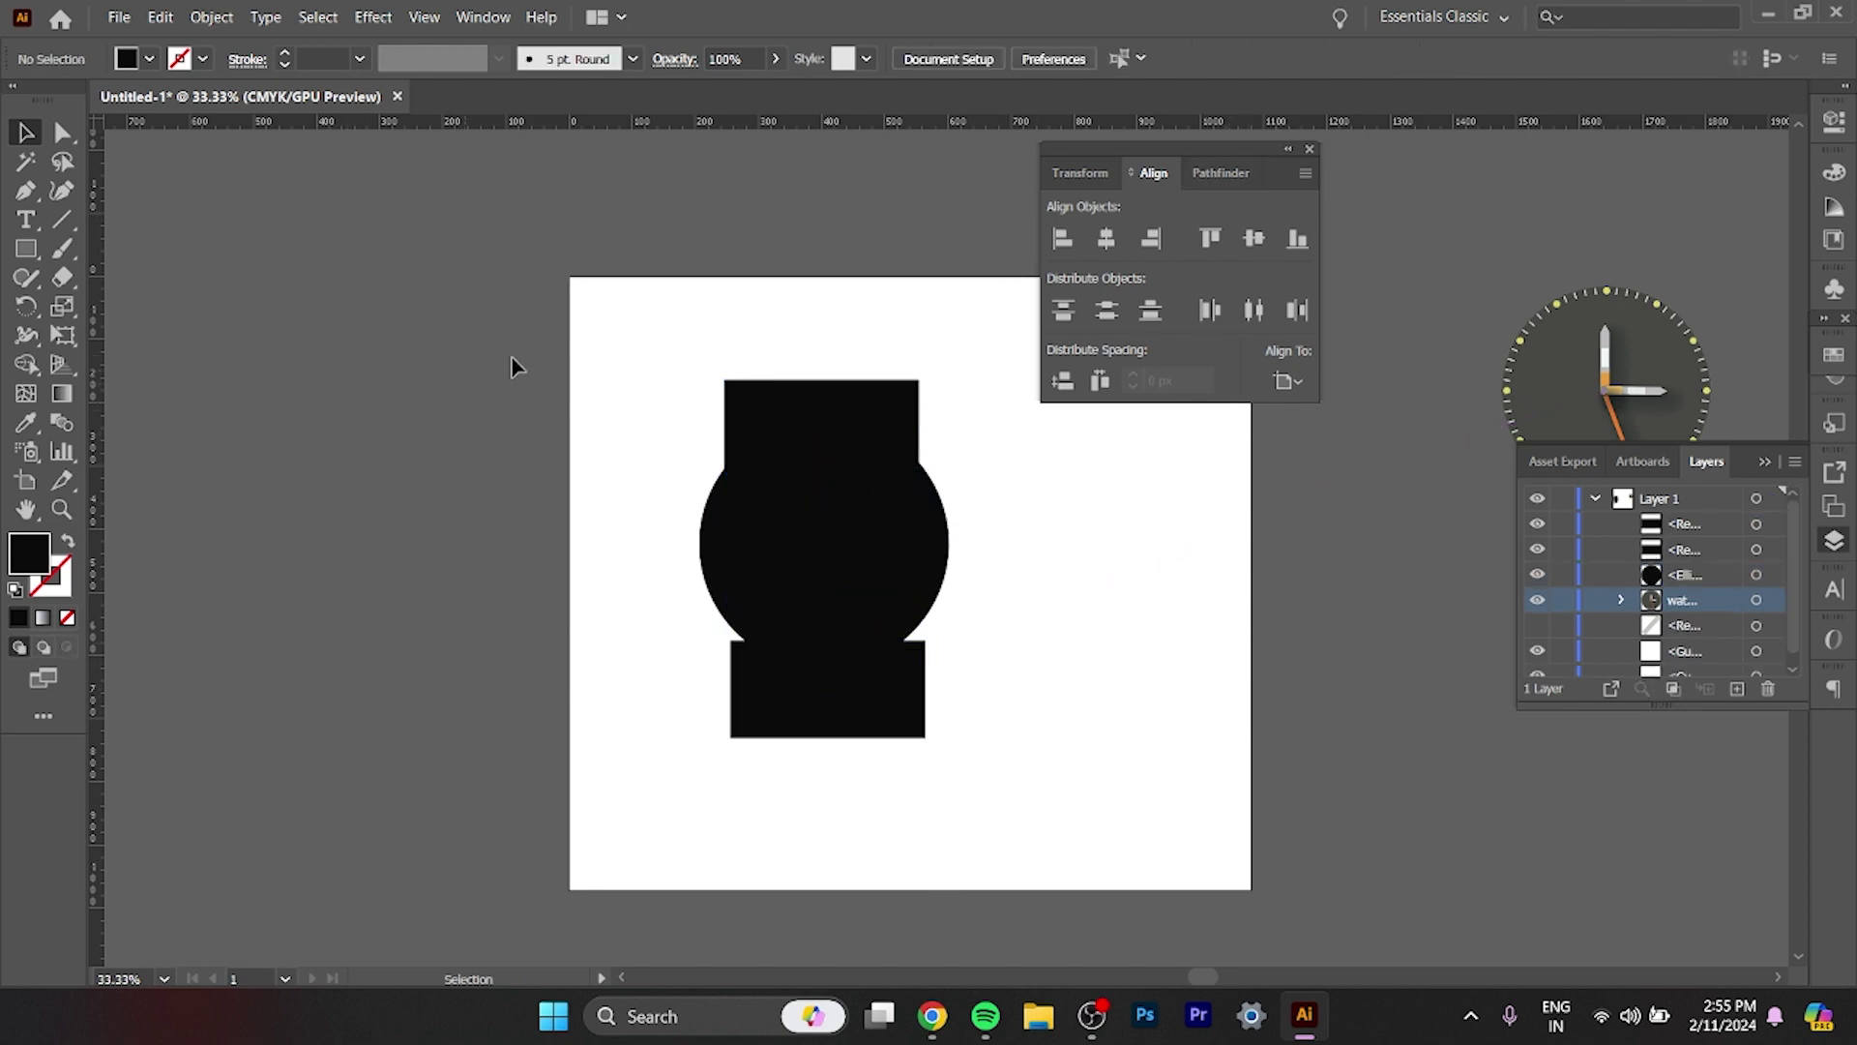
{"action": "left_click_drag", "start_coordinate": [664, 308], "coordinate": [1069, 953]}
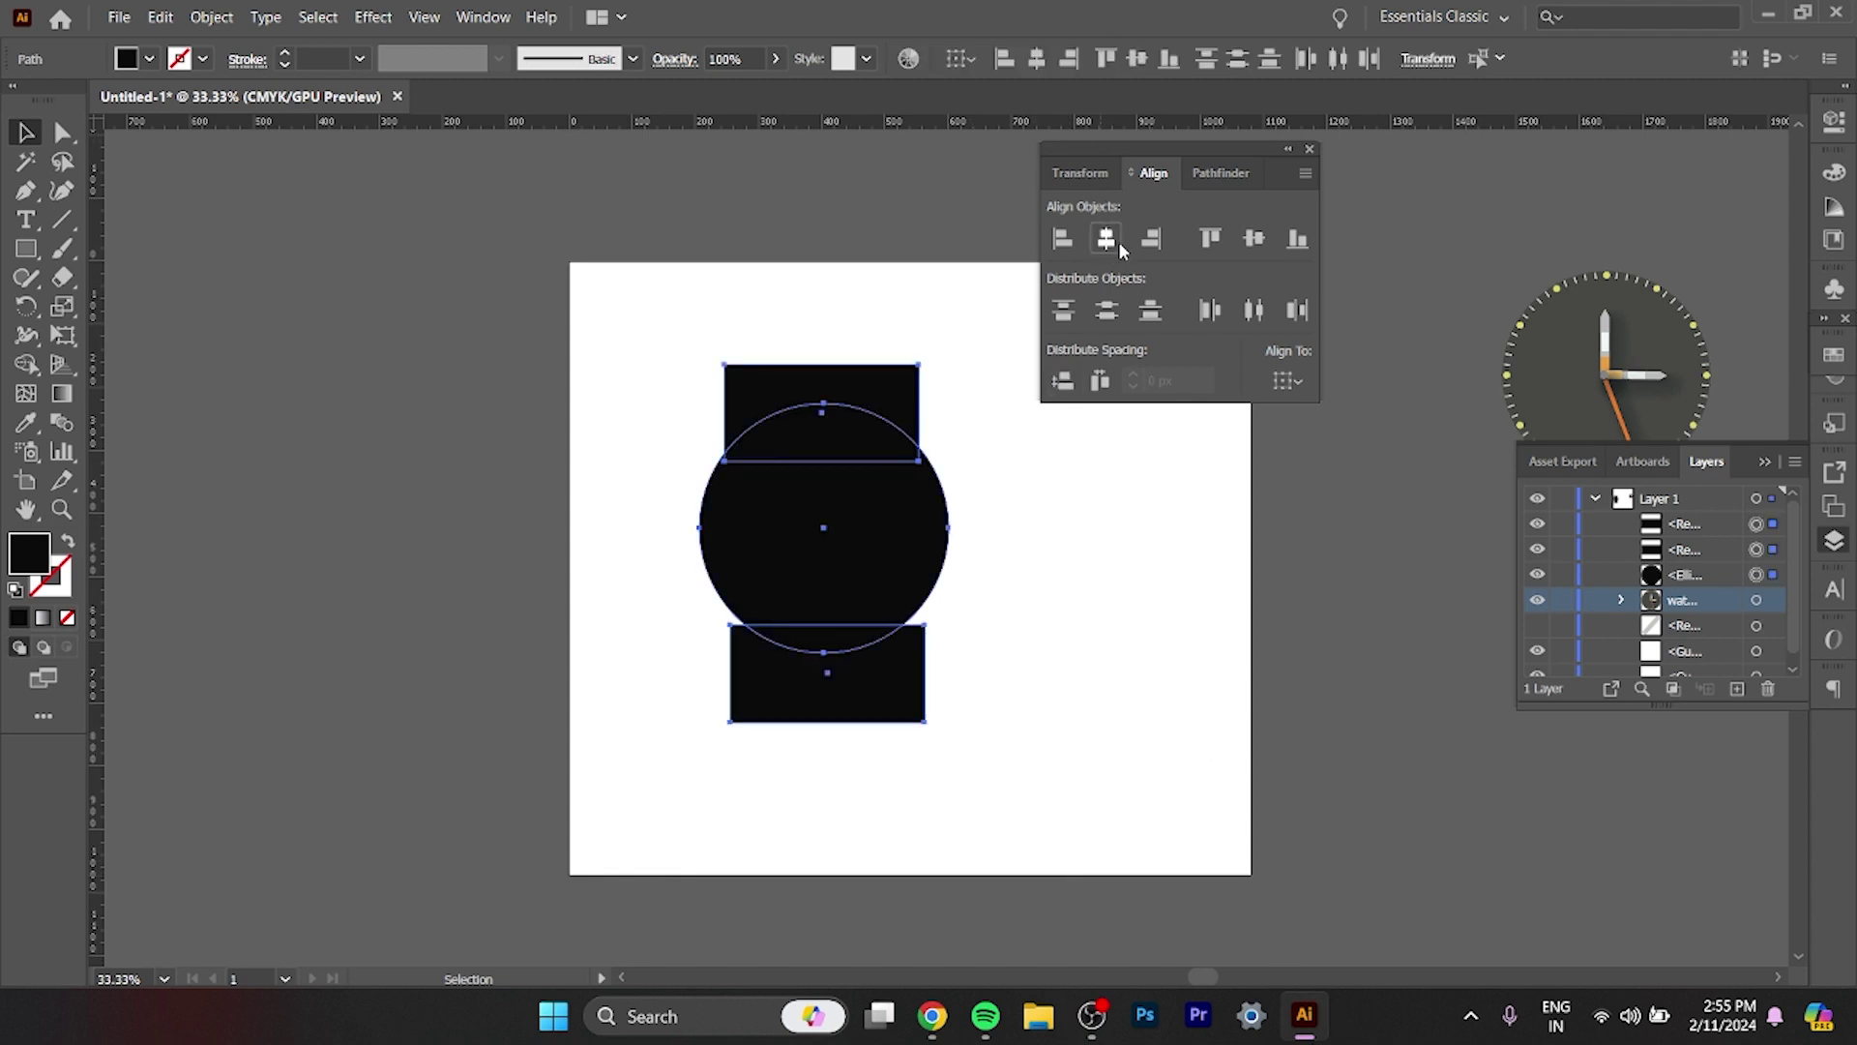
Centre-align and distribute the circle and rectangles, then merge them with the Shape Builder.
{"action": "left_click", "coordinate": [1106, 238]}
{"action": "left_click", "coordinate": [1118, 318]}
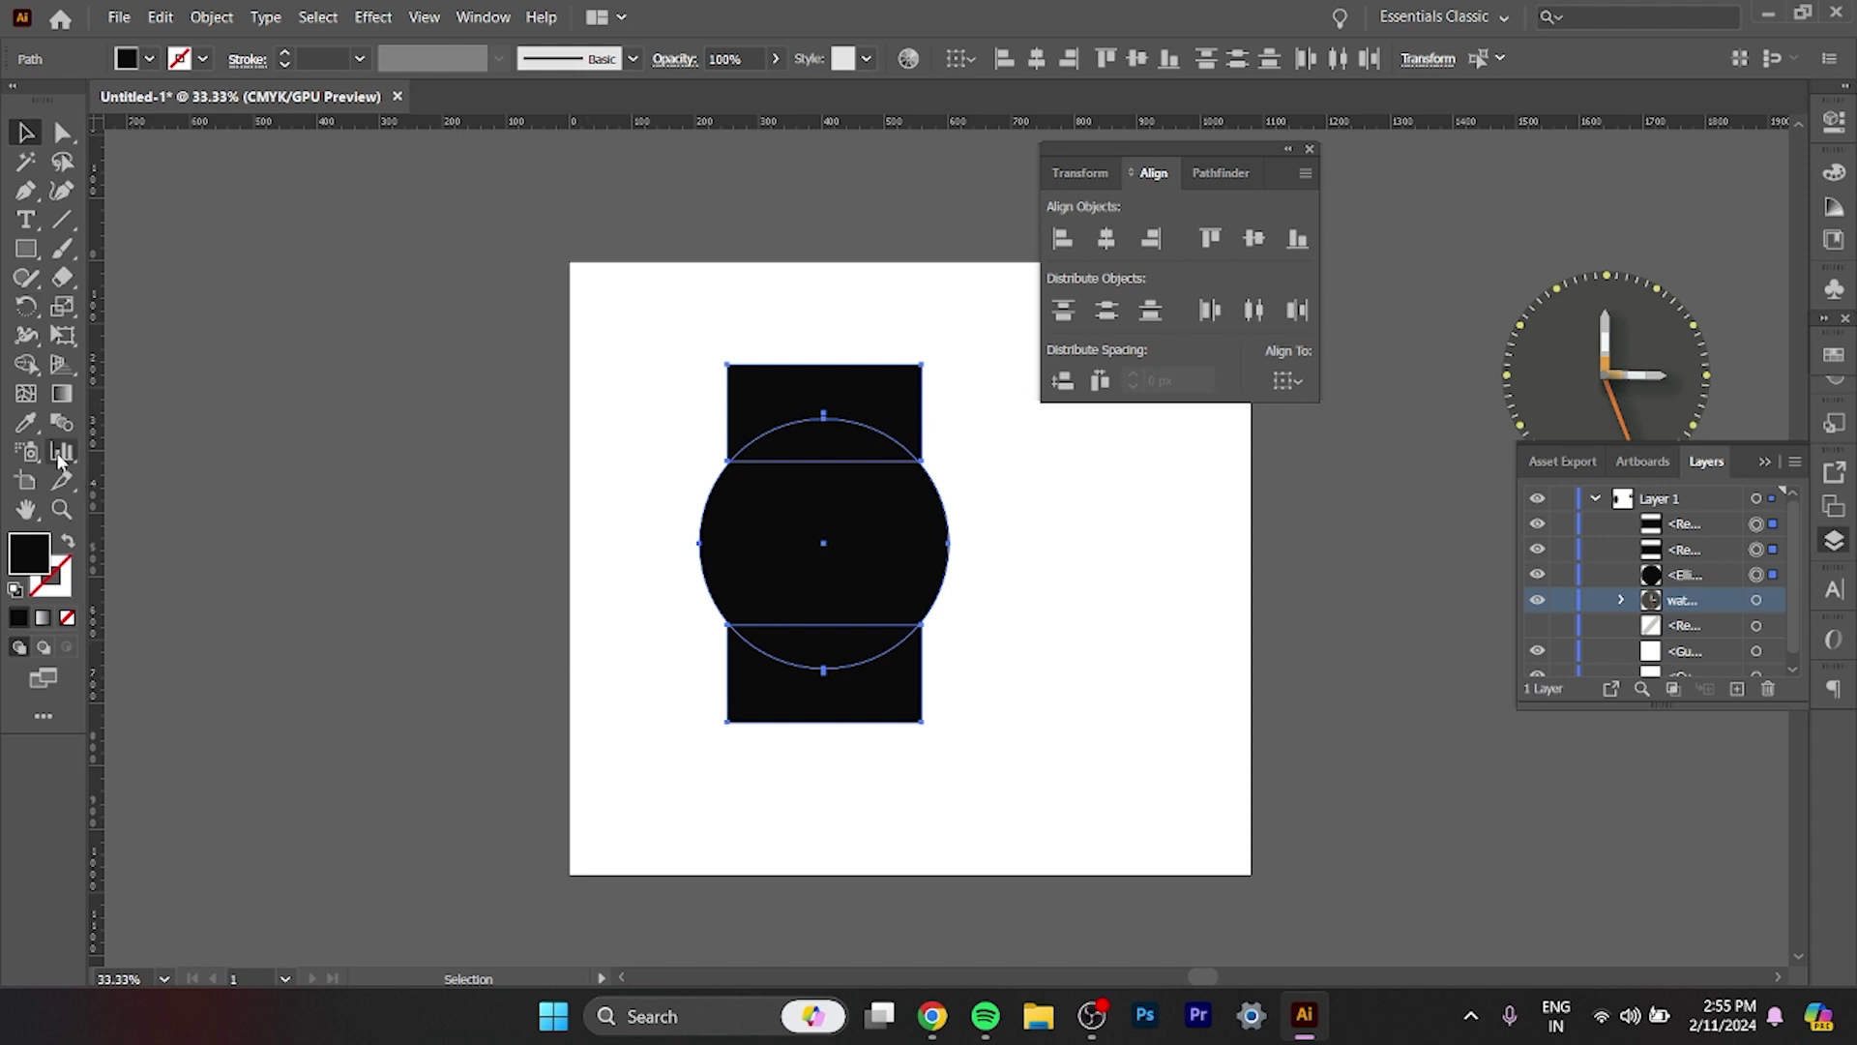
{"action": "left_click", "coordinate": [26, 364]}
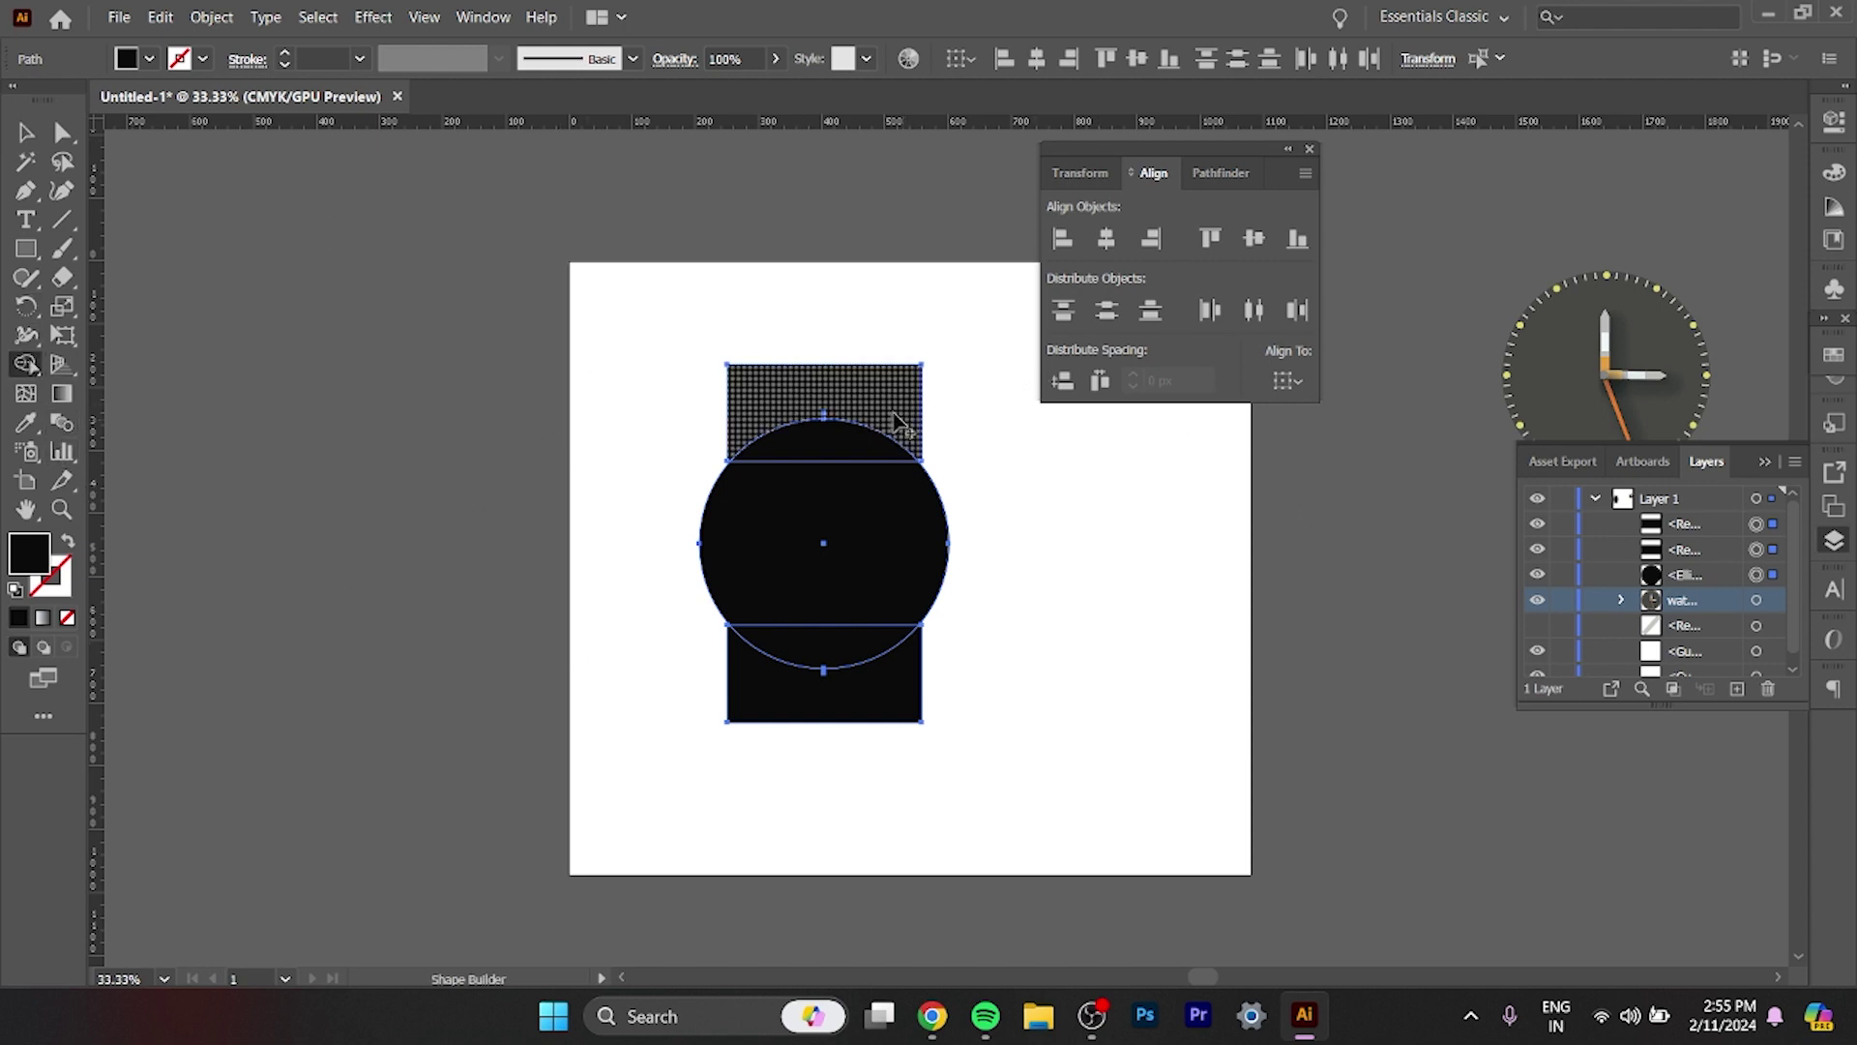
{"action": "left_click_drag", "start_coordinate": [810, 394], "coordinate": [812, 711]}
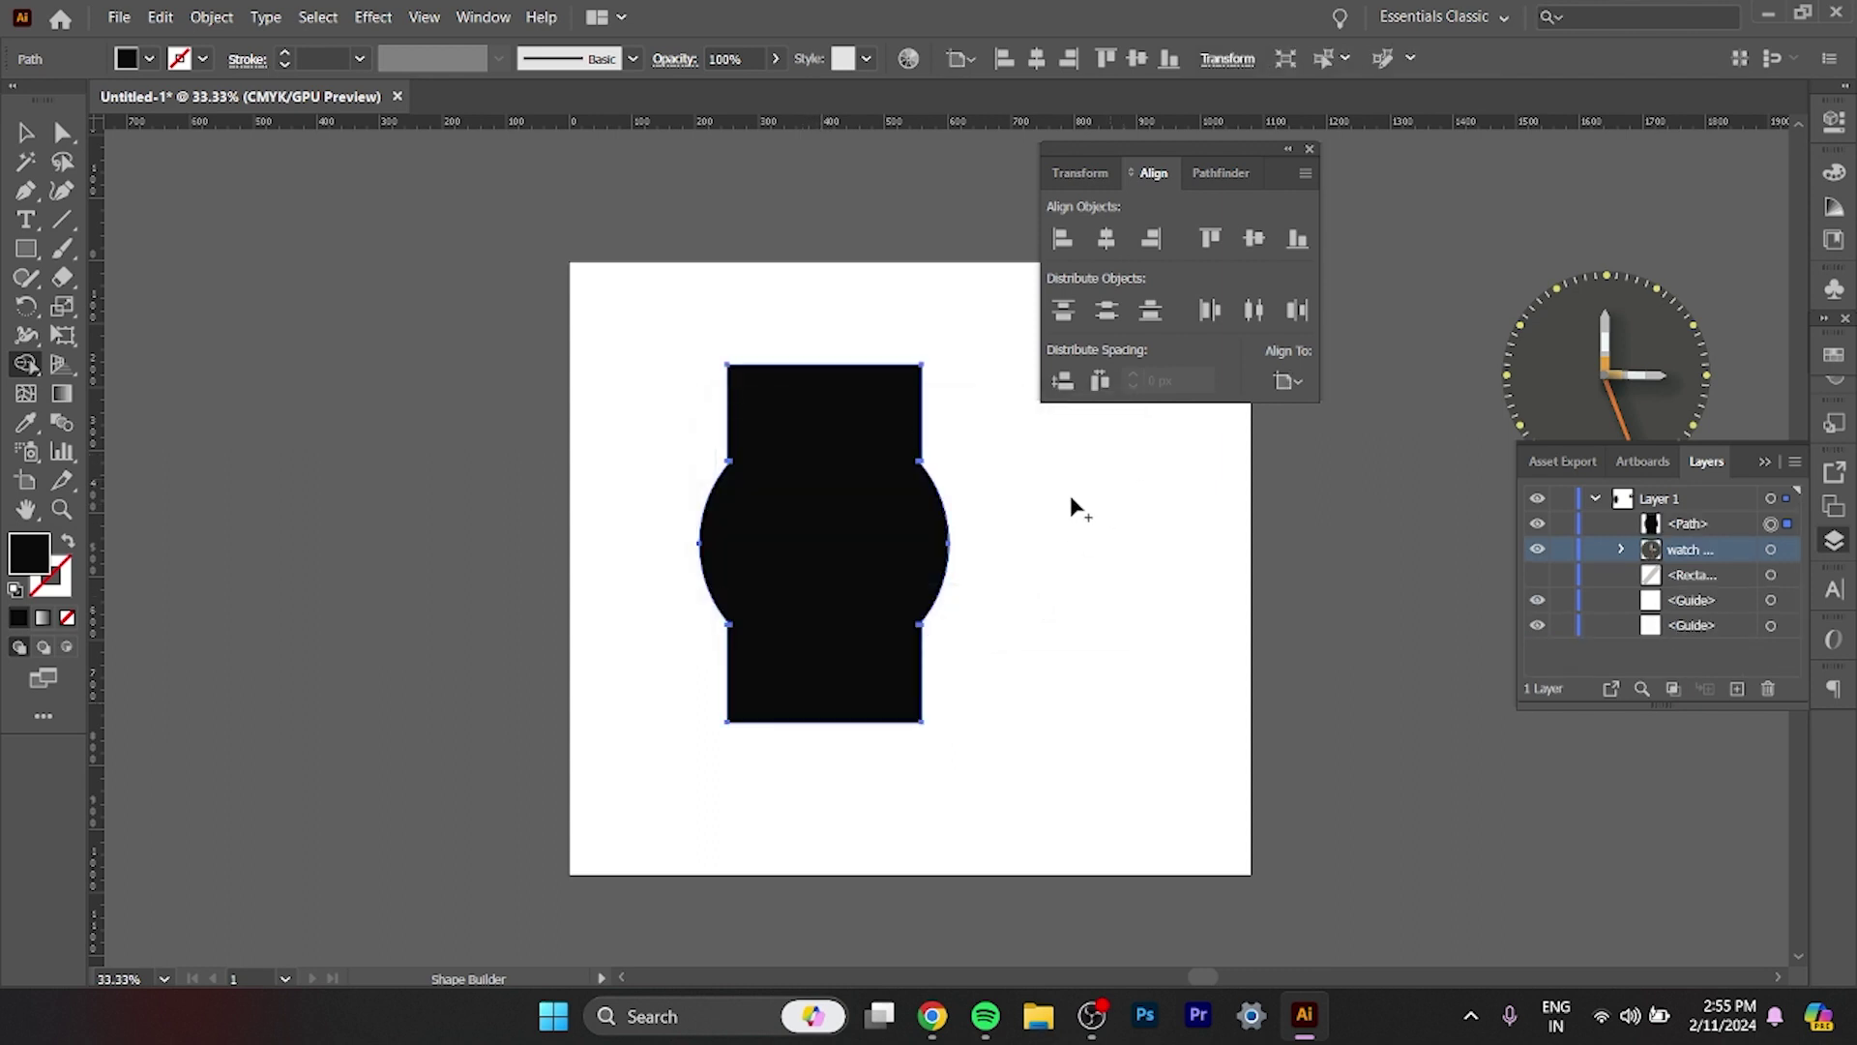
Draw a narrower rectangle over the body's top and fill it grey AFAFAF.
{"action": "key", "text": "m"}
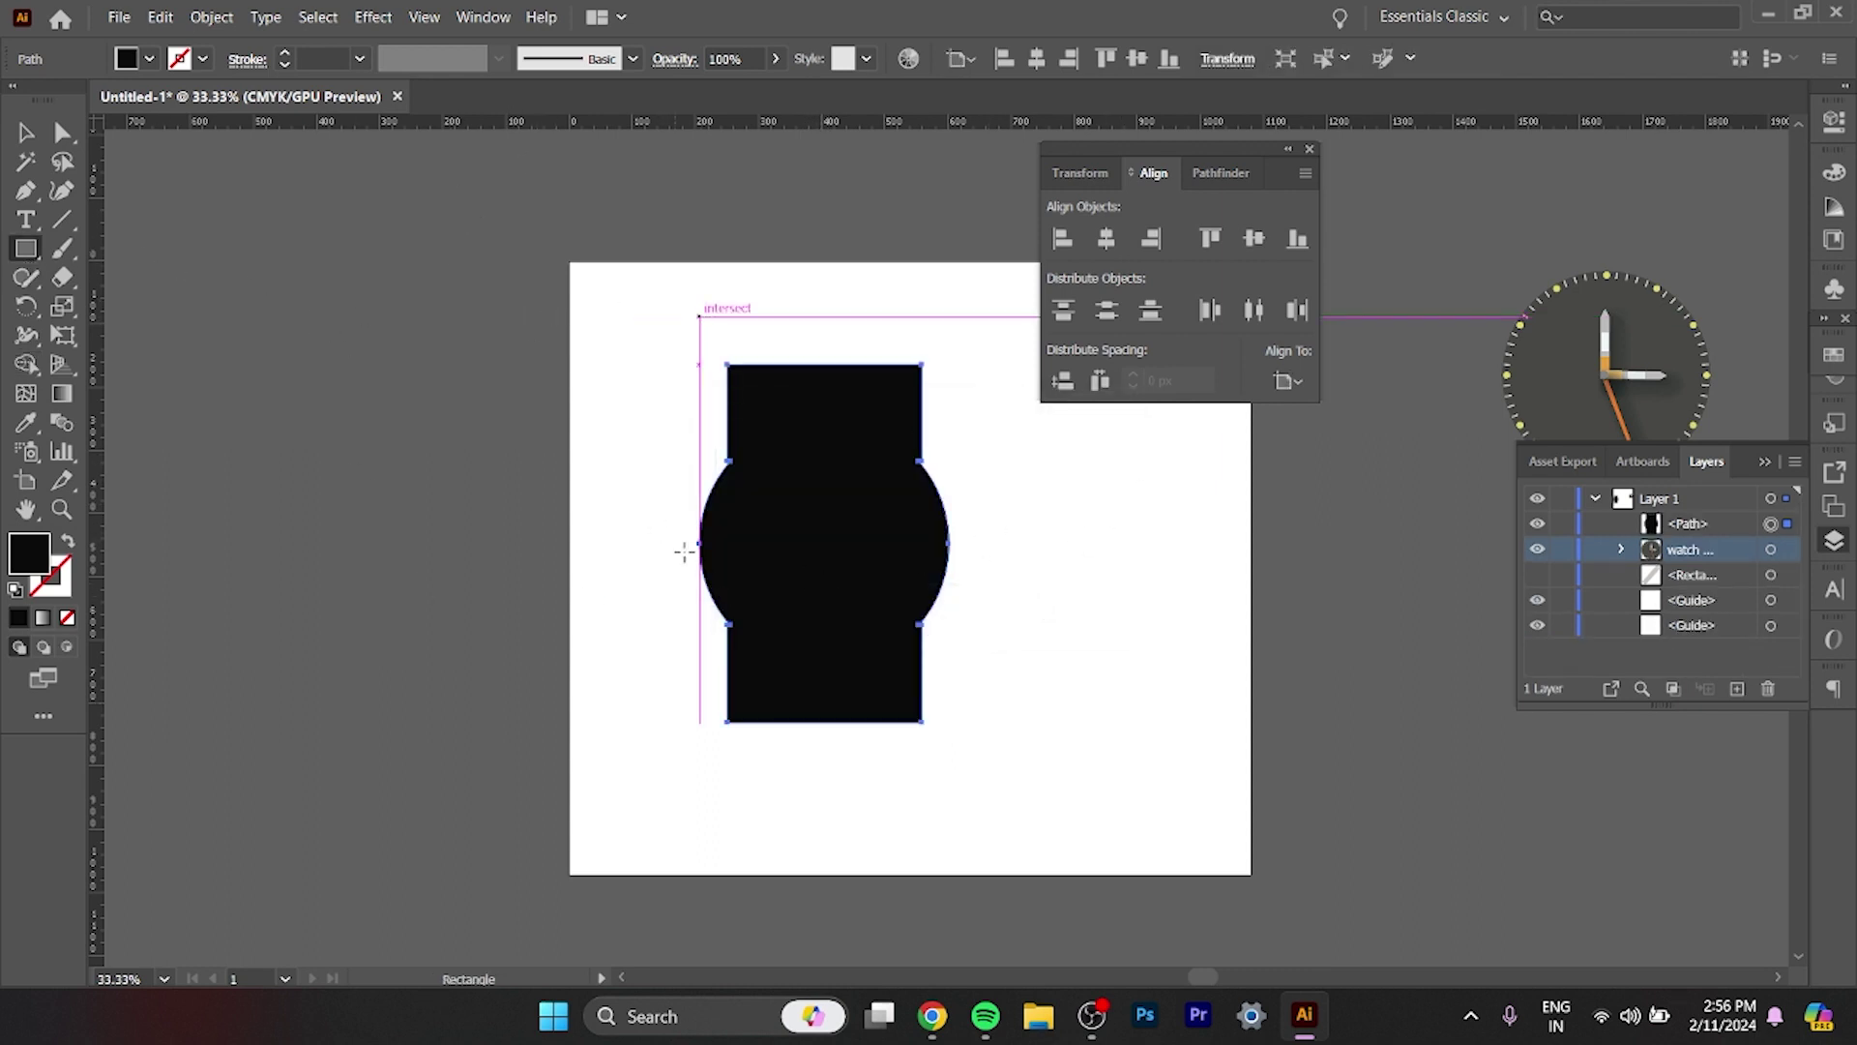
{"action": "left_click_drag", "start_coordinate": [776, 322], "coordinate": [890, 397]}
{"action": "key", "text": "ctrl+z"}
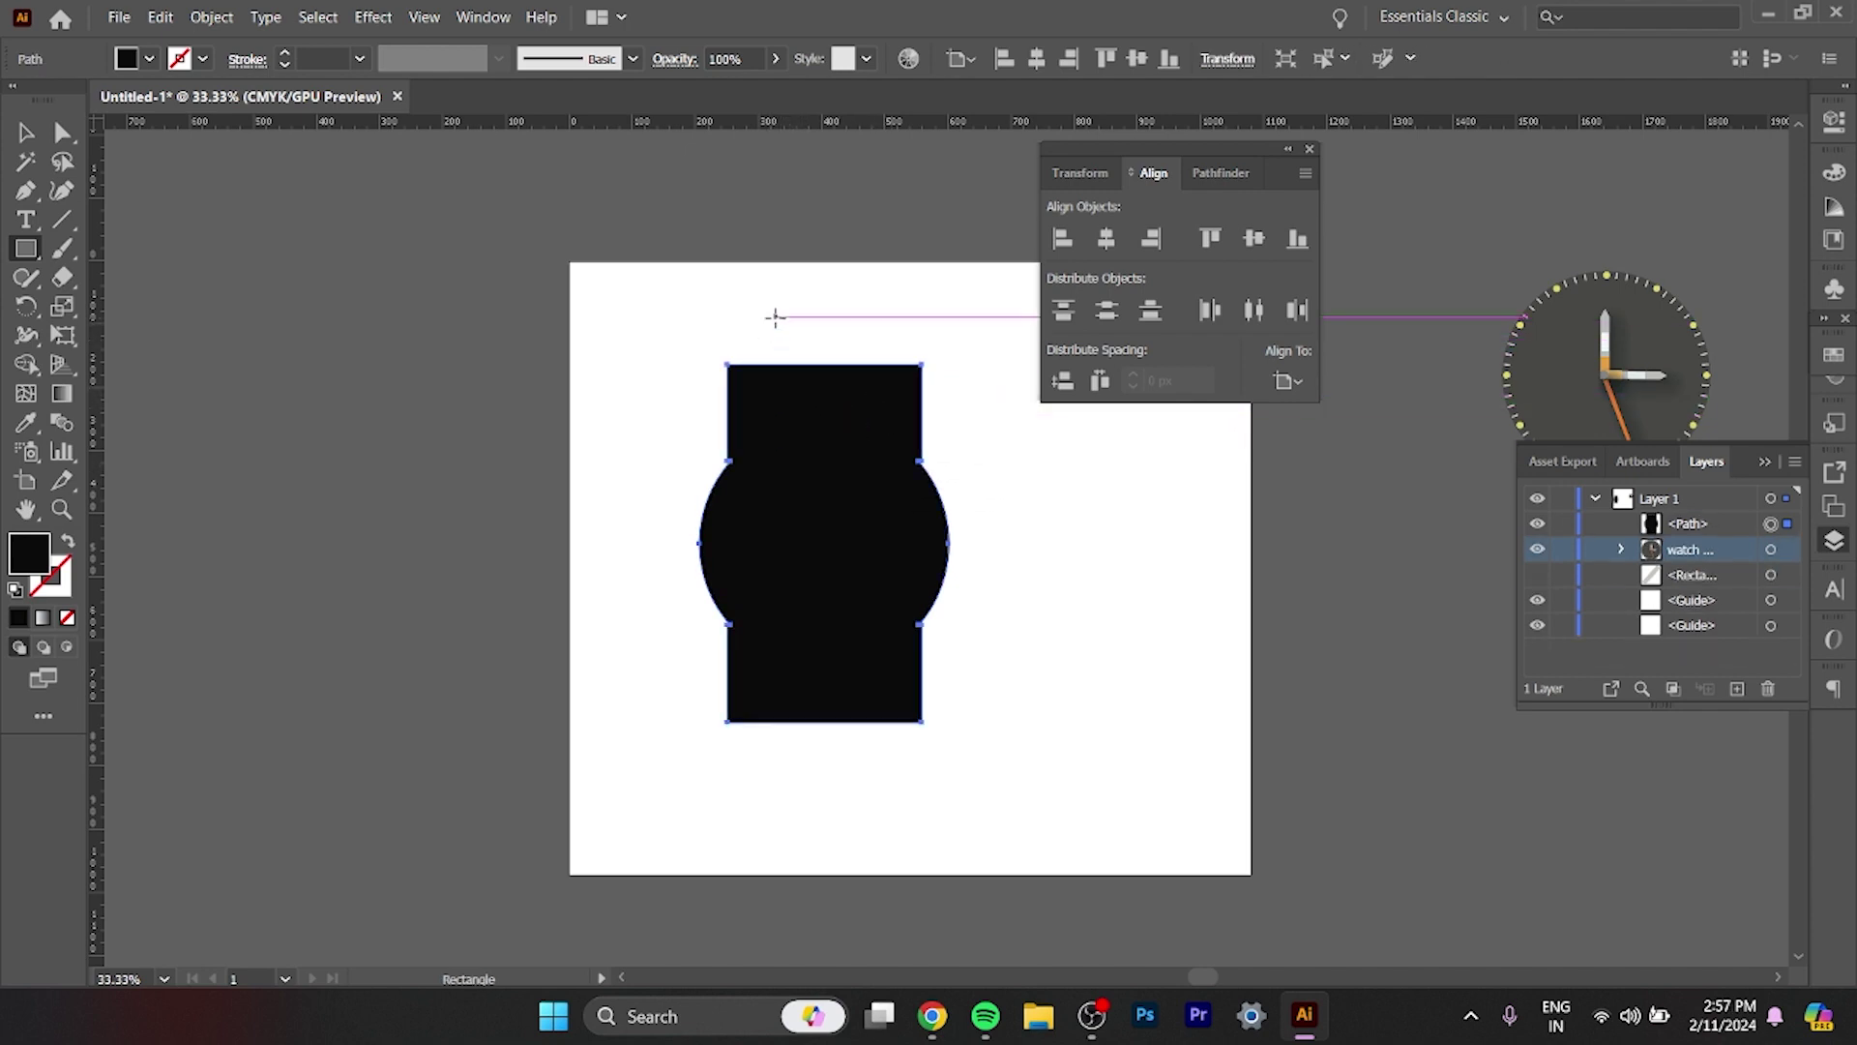
{"action": "left_click_drag", "start_coordinate": [755, 323], "coordinate": [894, 394]}
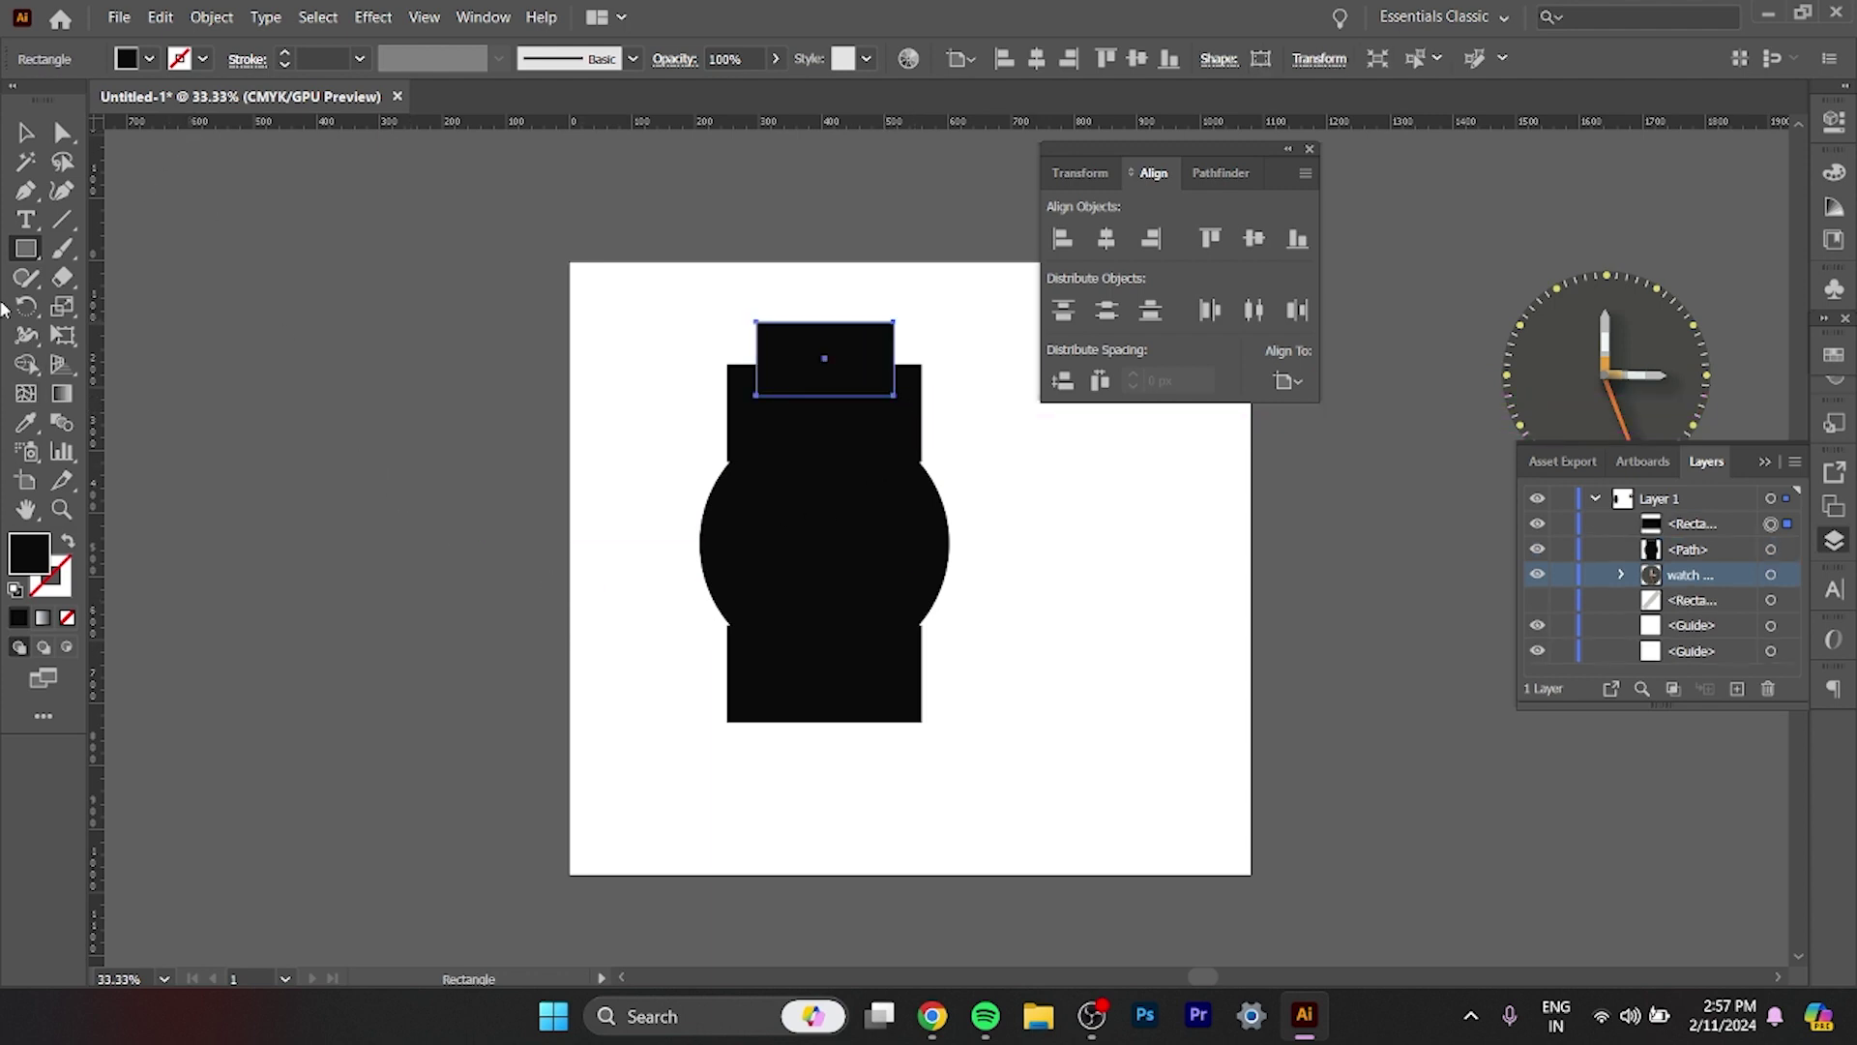
{"action": "double_click", "coordinate": [29, 552]}
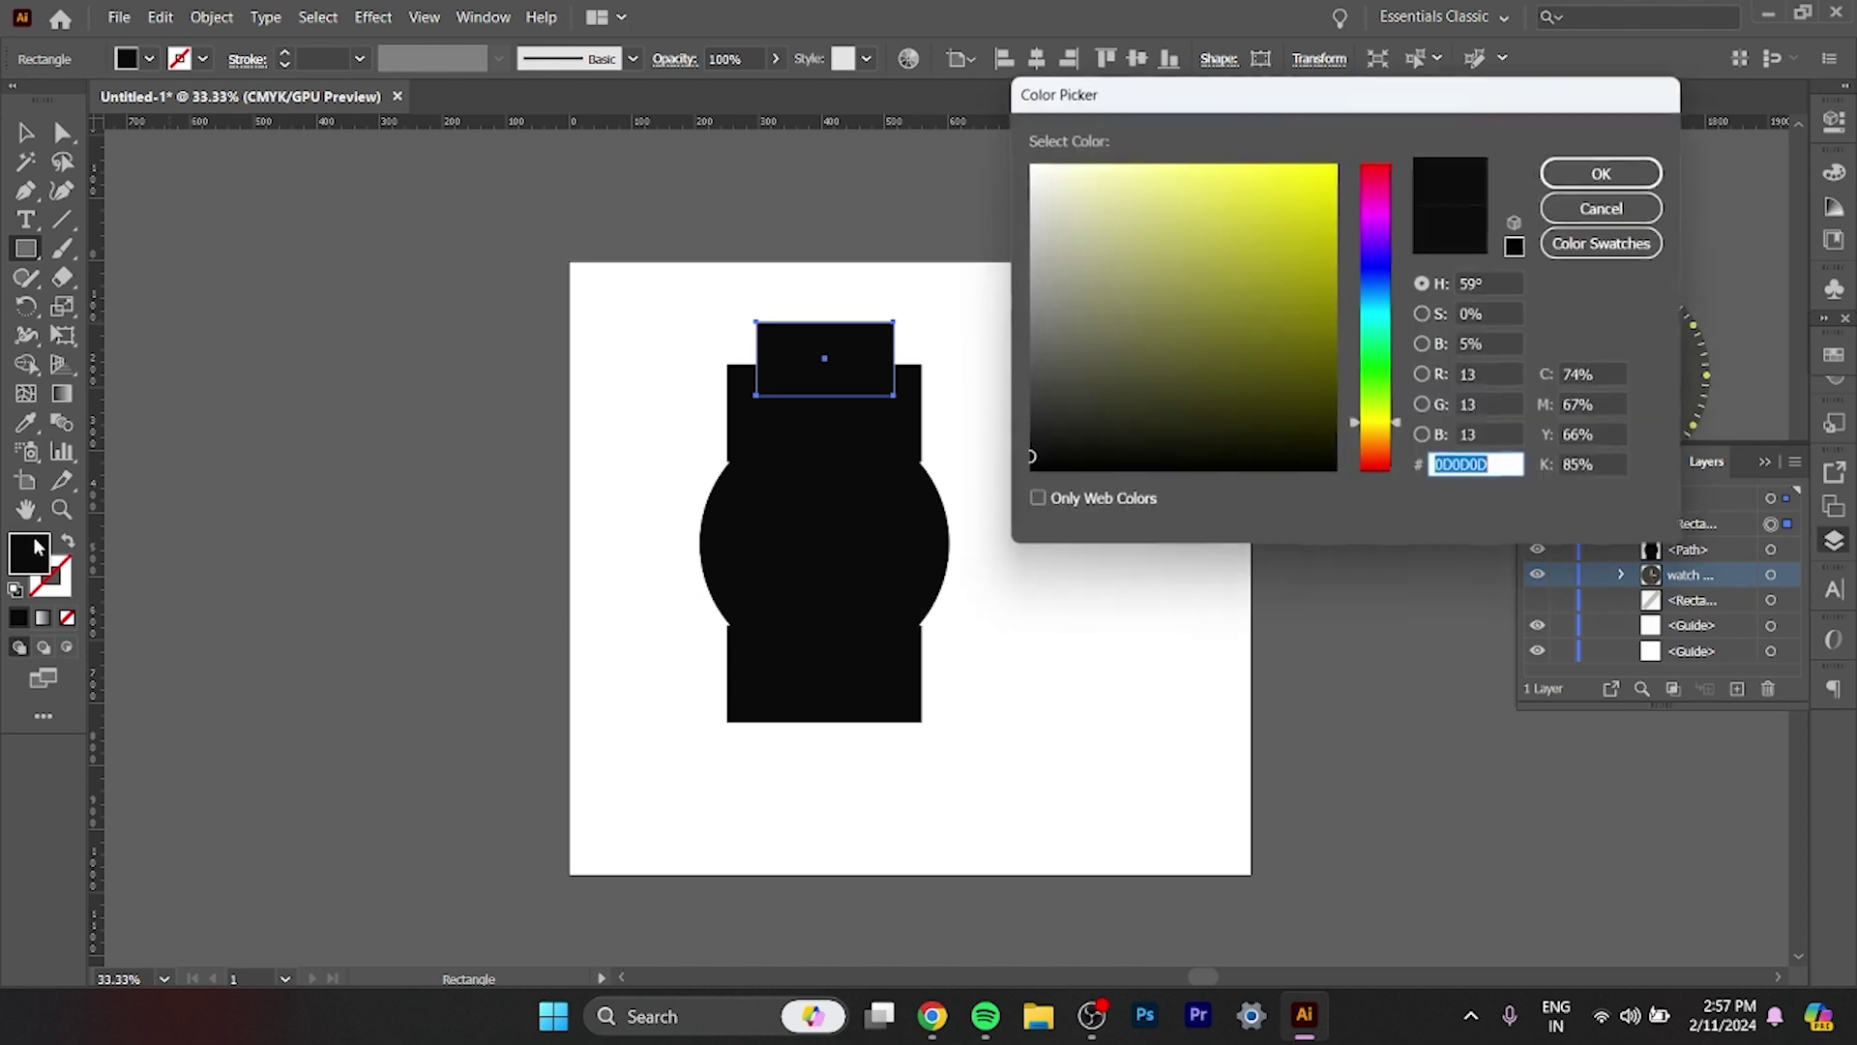
{"action": "left_click", "coordinate": [1029, 259]}
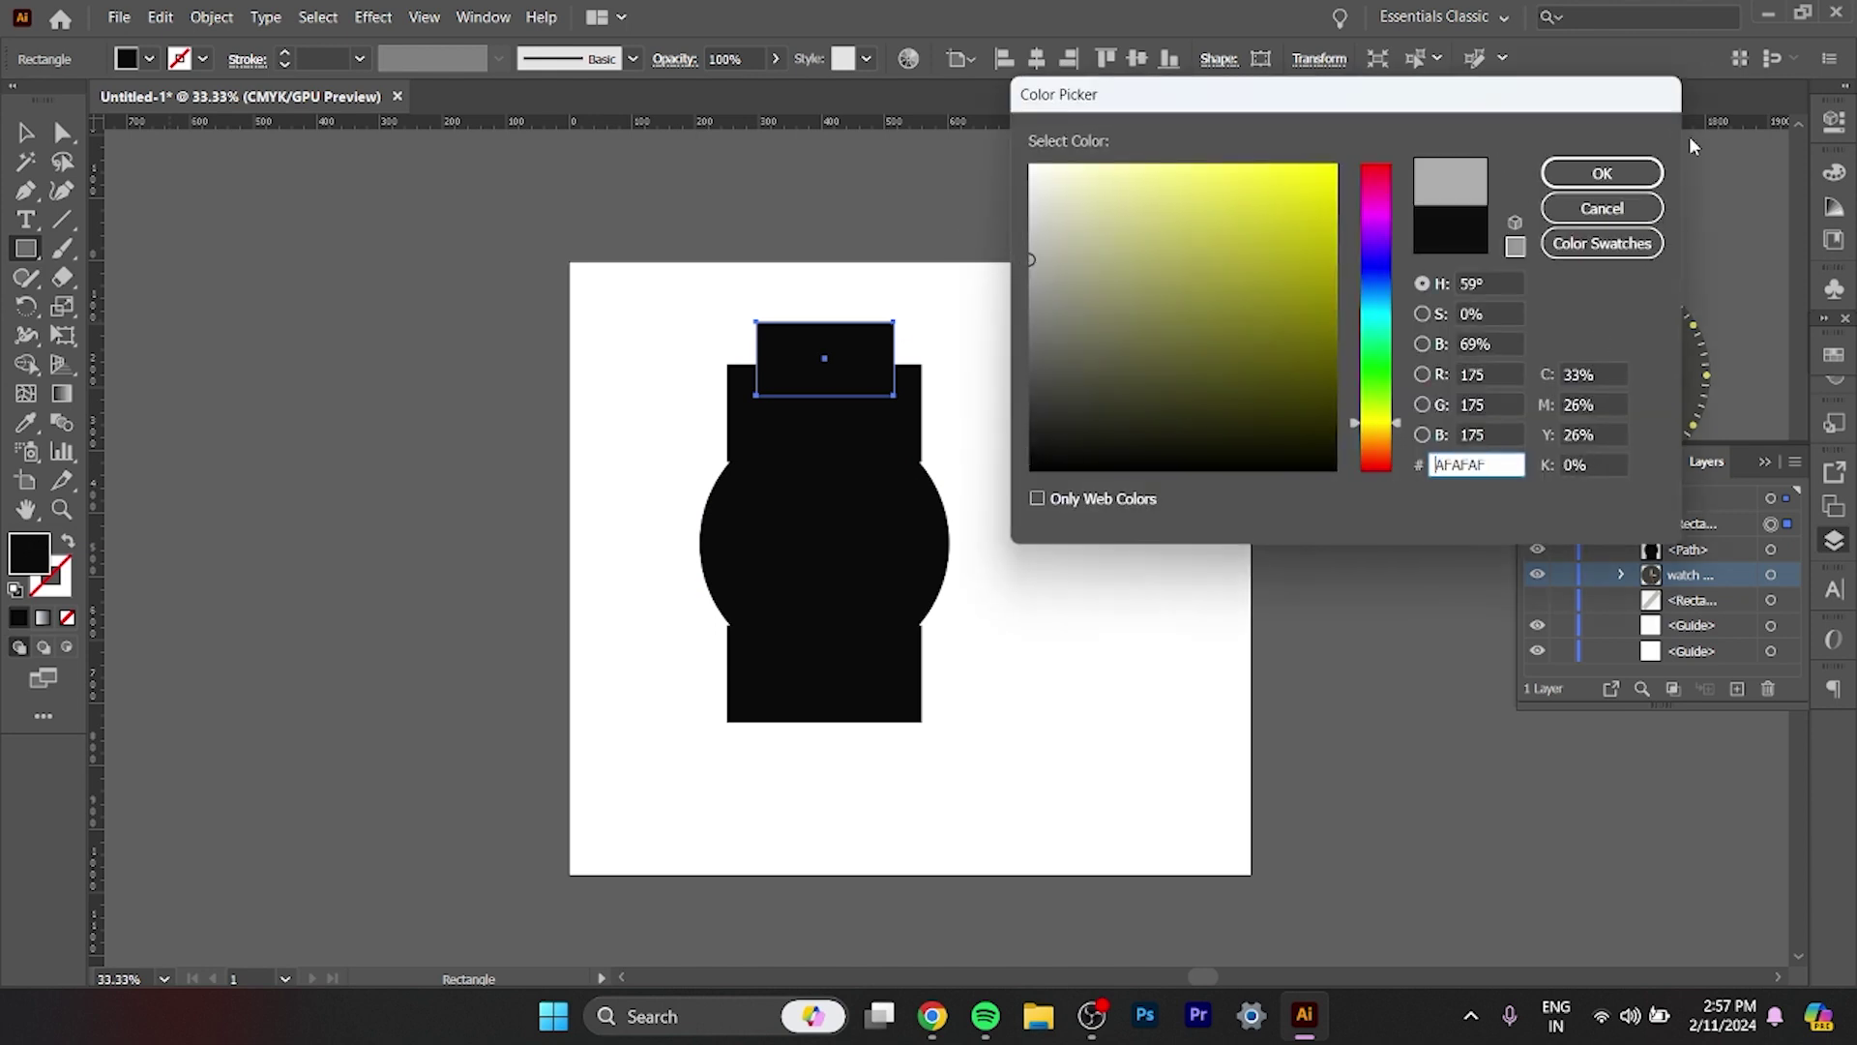
{"action": "left_click", "coordinate": [1635, 174]}
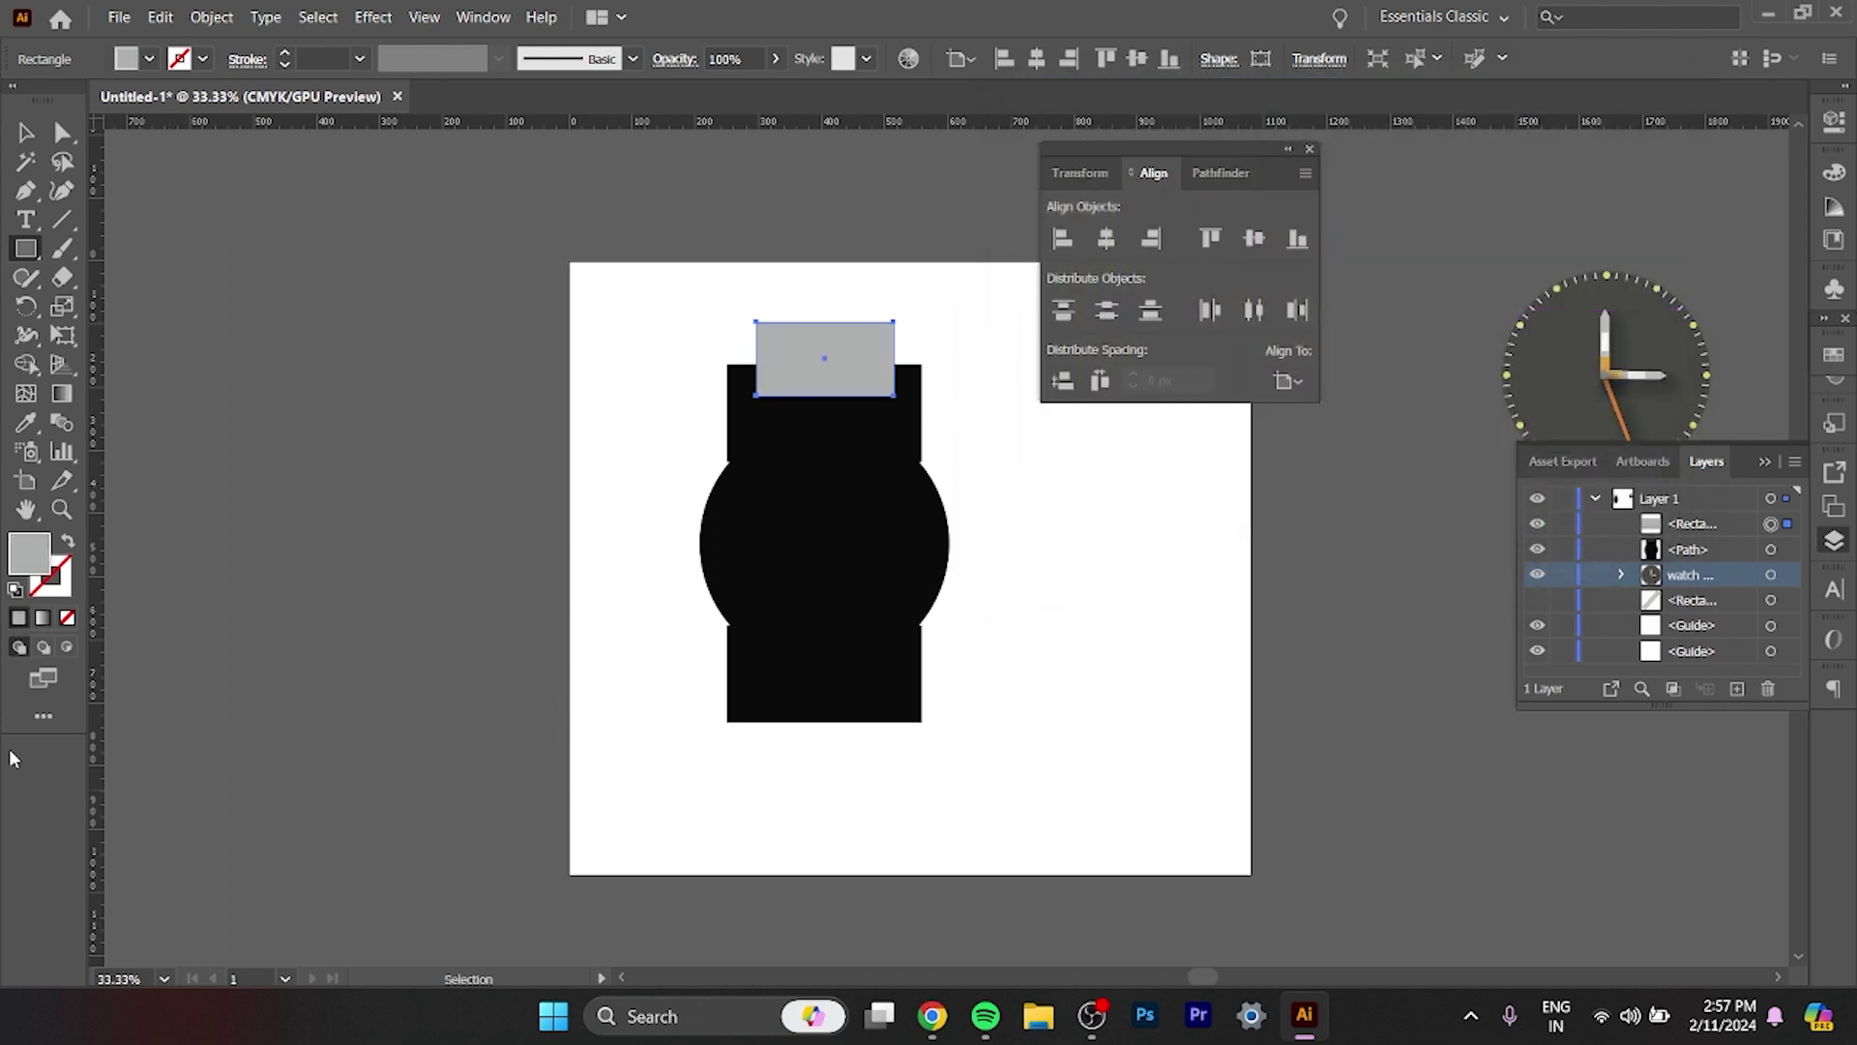
Copy the grey rectangle to the body's bottom and select all three shapes.
{"action": "left_click", "coordinate": [25, 132]}
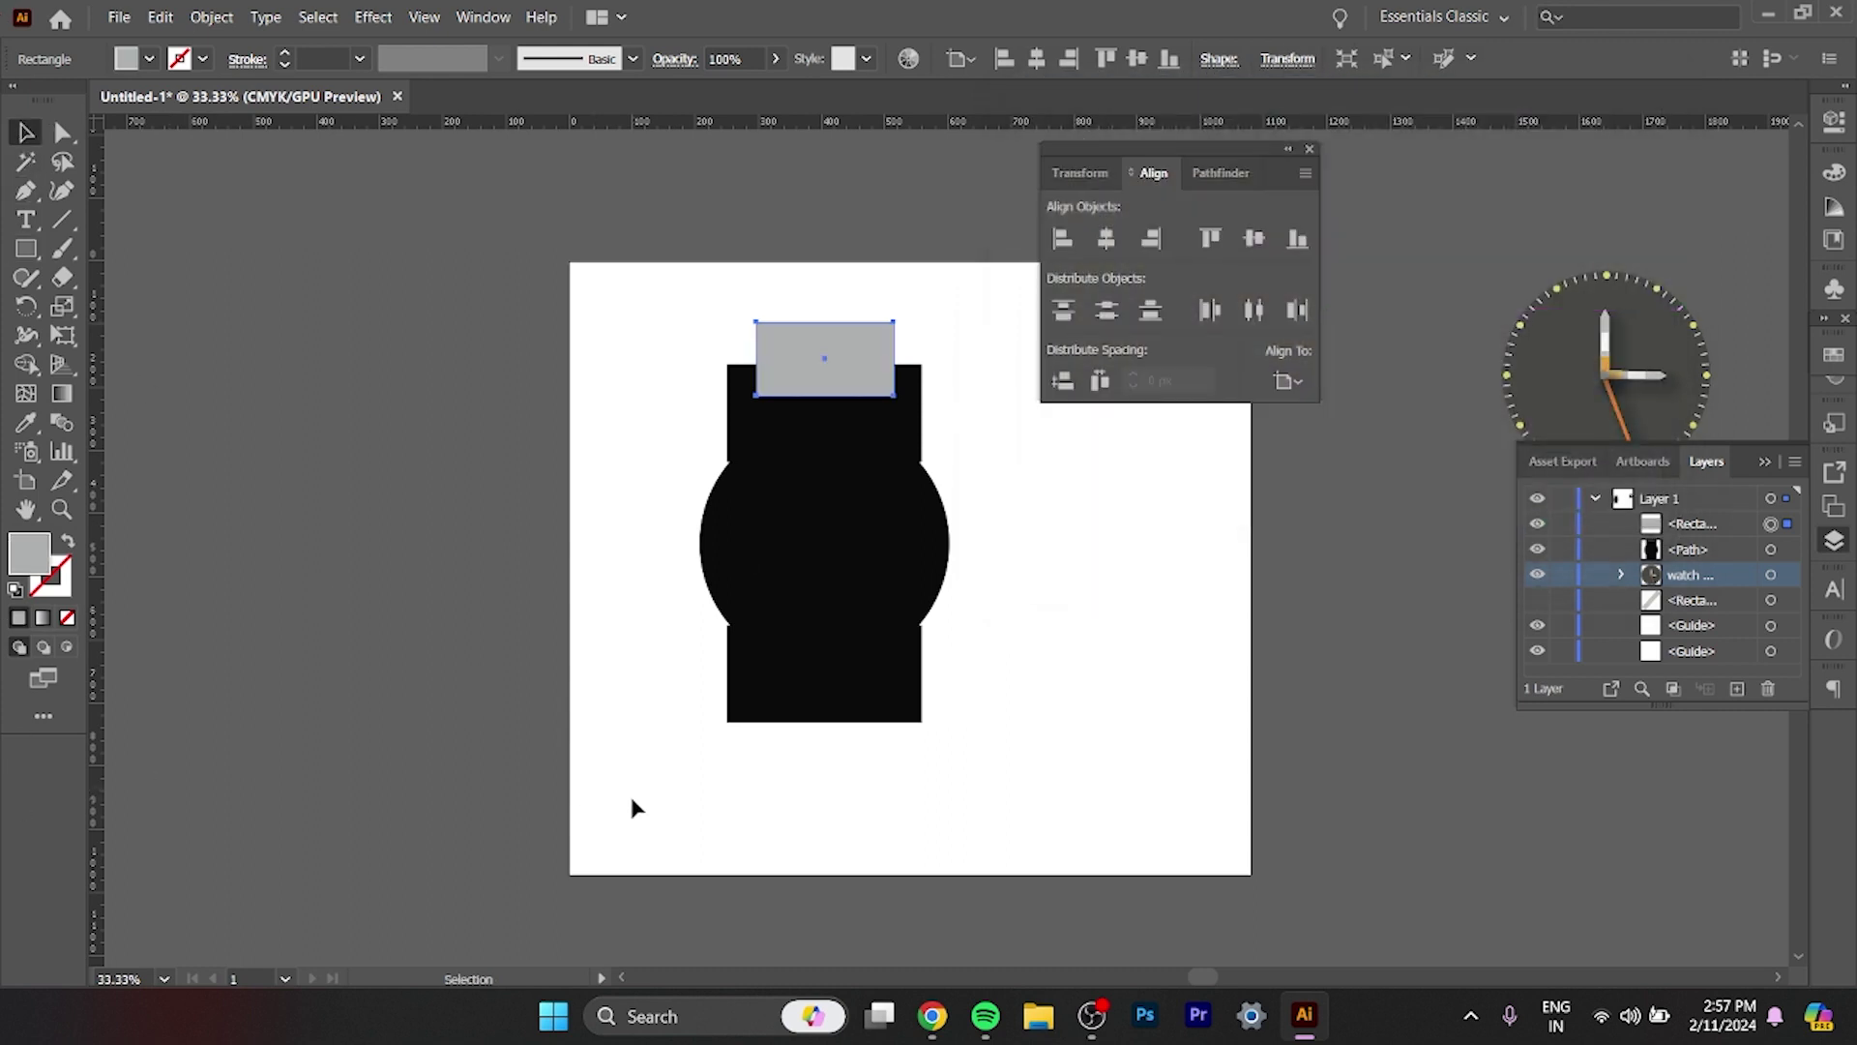
{"action": "mouse_move", "coordinate": [829, 386]}
{"action": "left_mouse_down"}
{"action": "mouse_move", "coordinate": [859, 846]}
{"action": "mouse_move", "coordinate": [825, 756]}
{"action": "mouse_move", "coordinate": [841, 755]}
{"action": "left_mouse_up"}
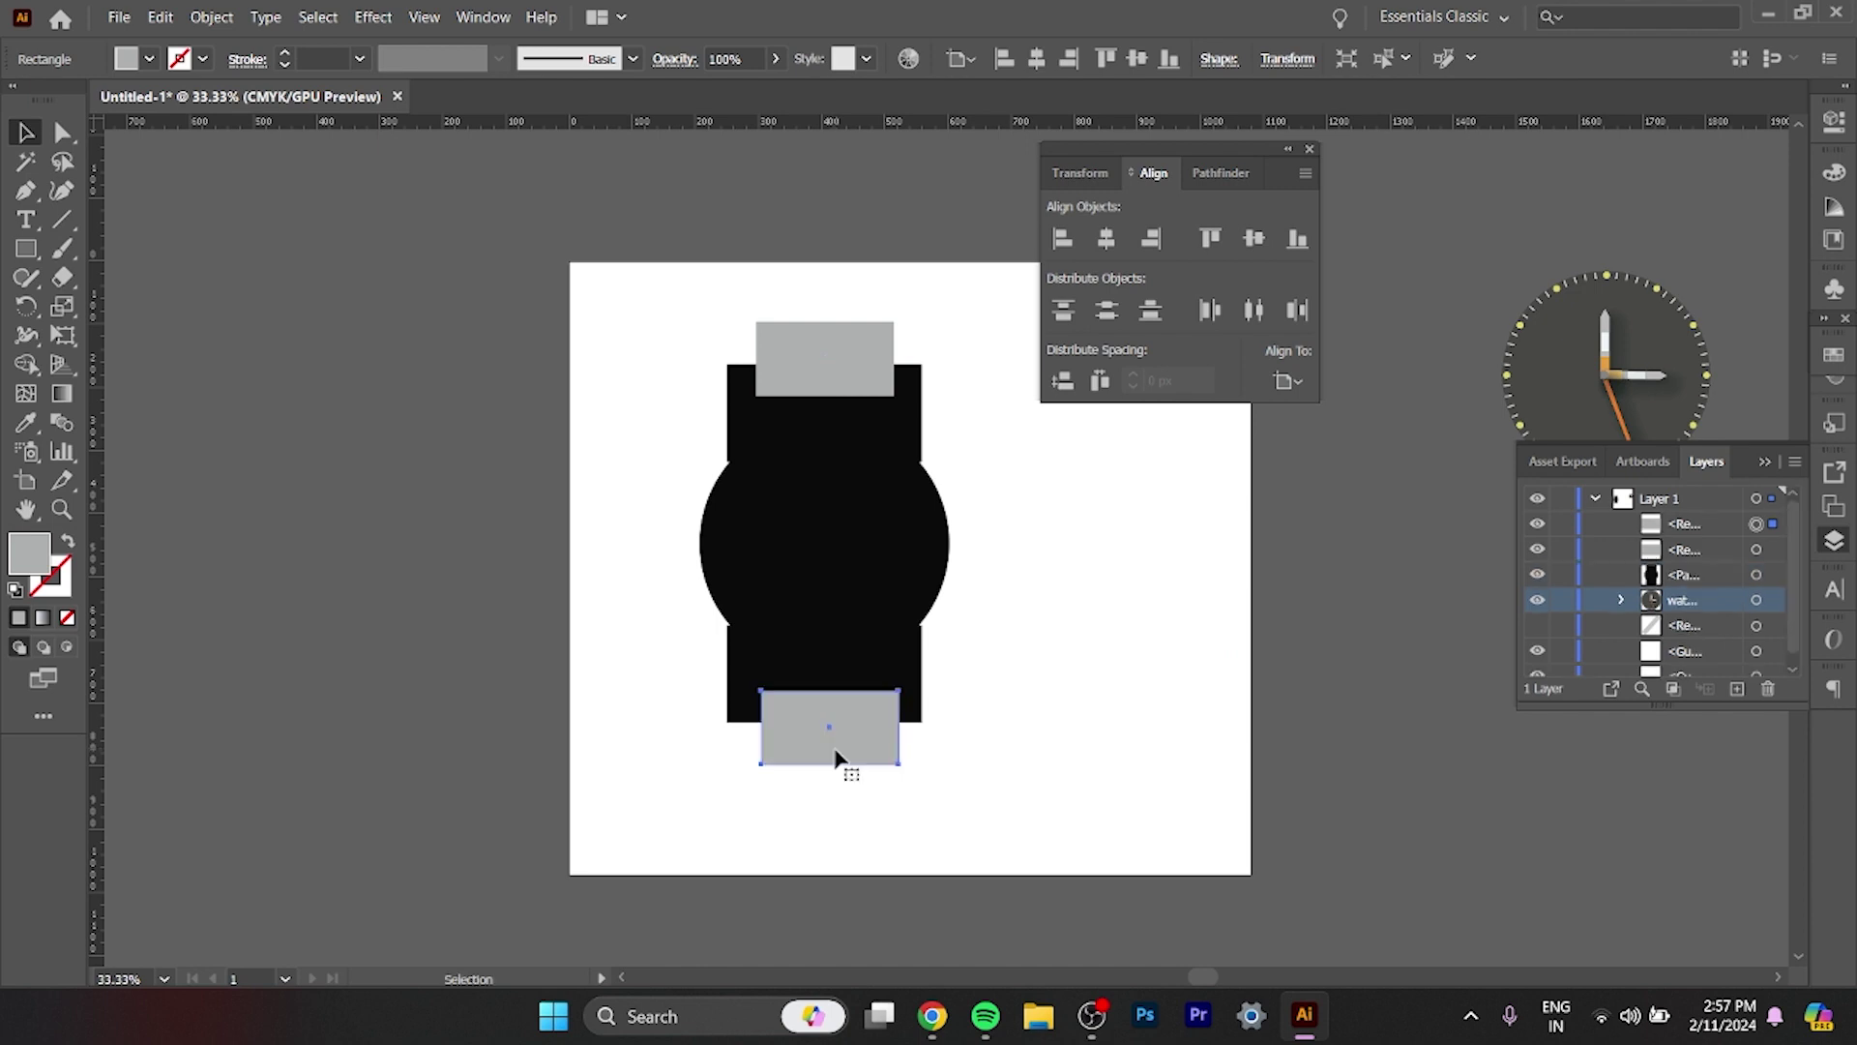
{"action": "left_click", "coordinate": [721, 639]}
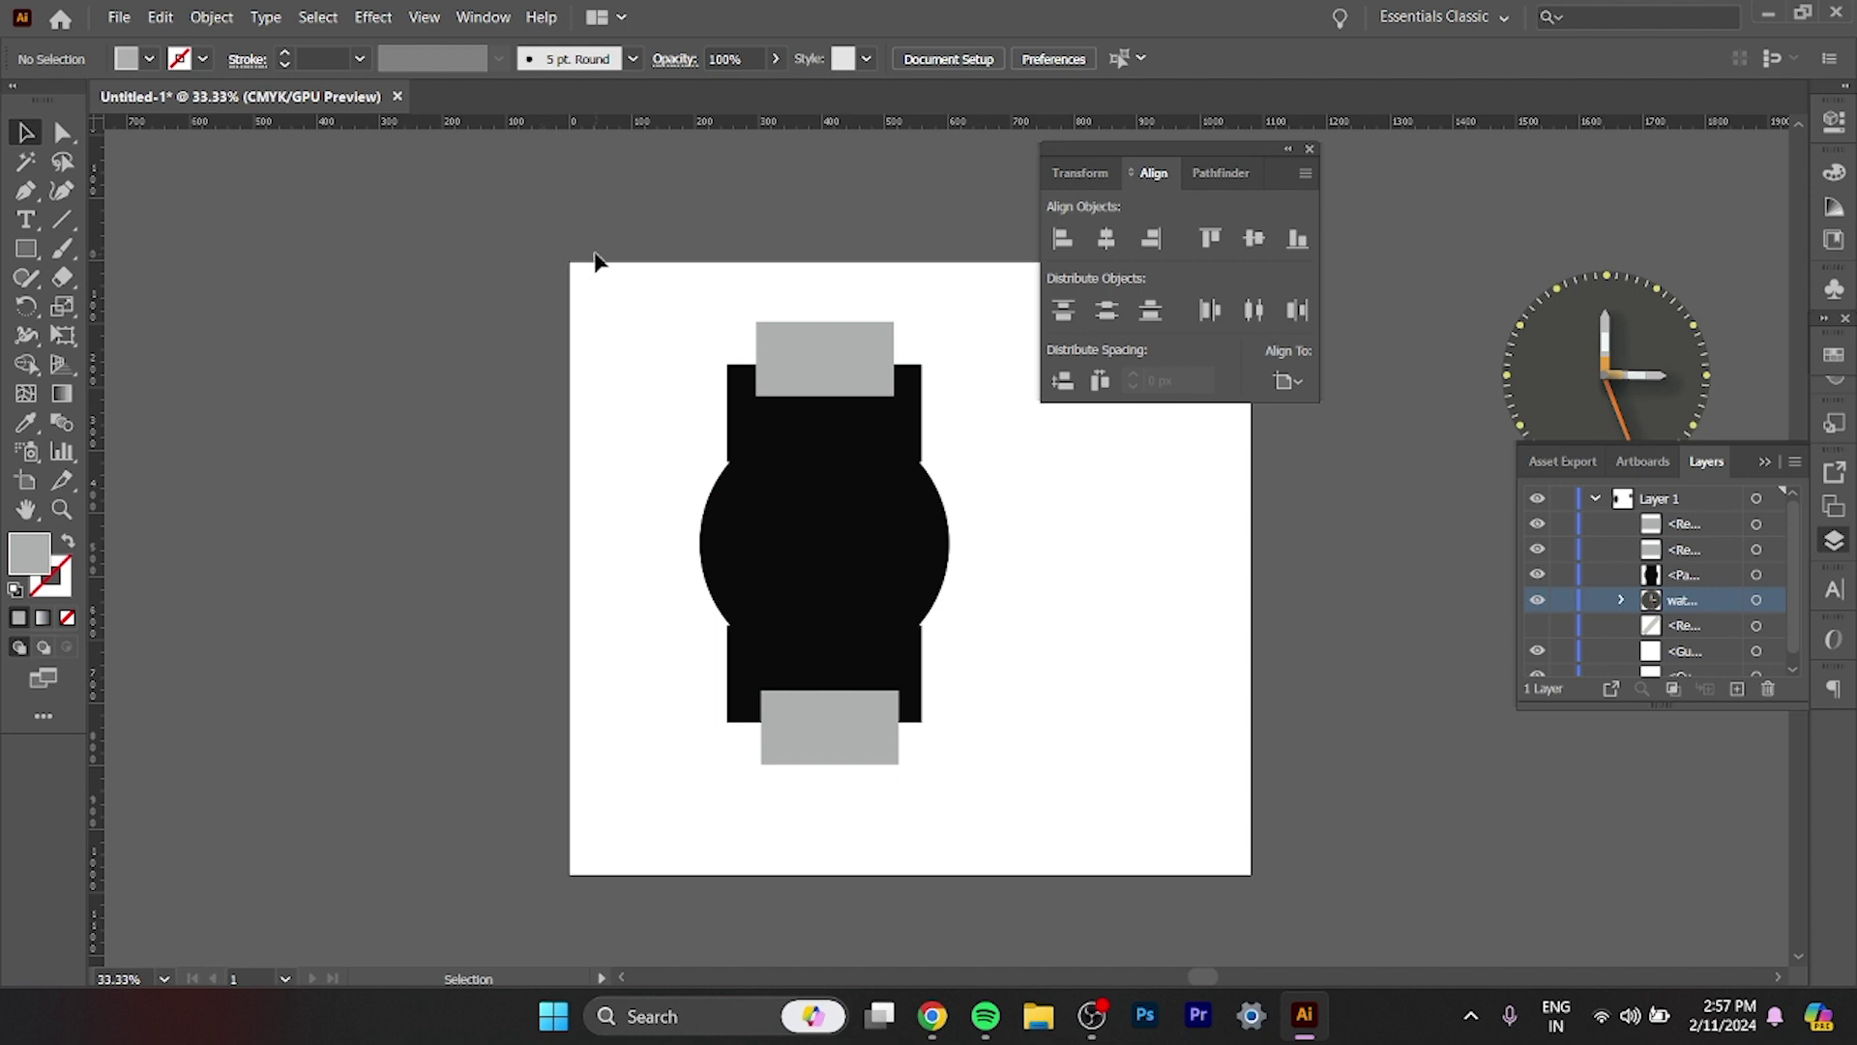
{"action": "left_click_drag", "start_coordinate": [595, 259], "coordinate": [1060, 766]}
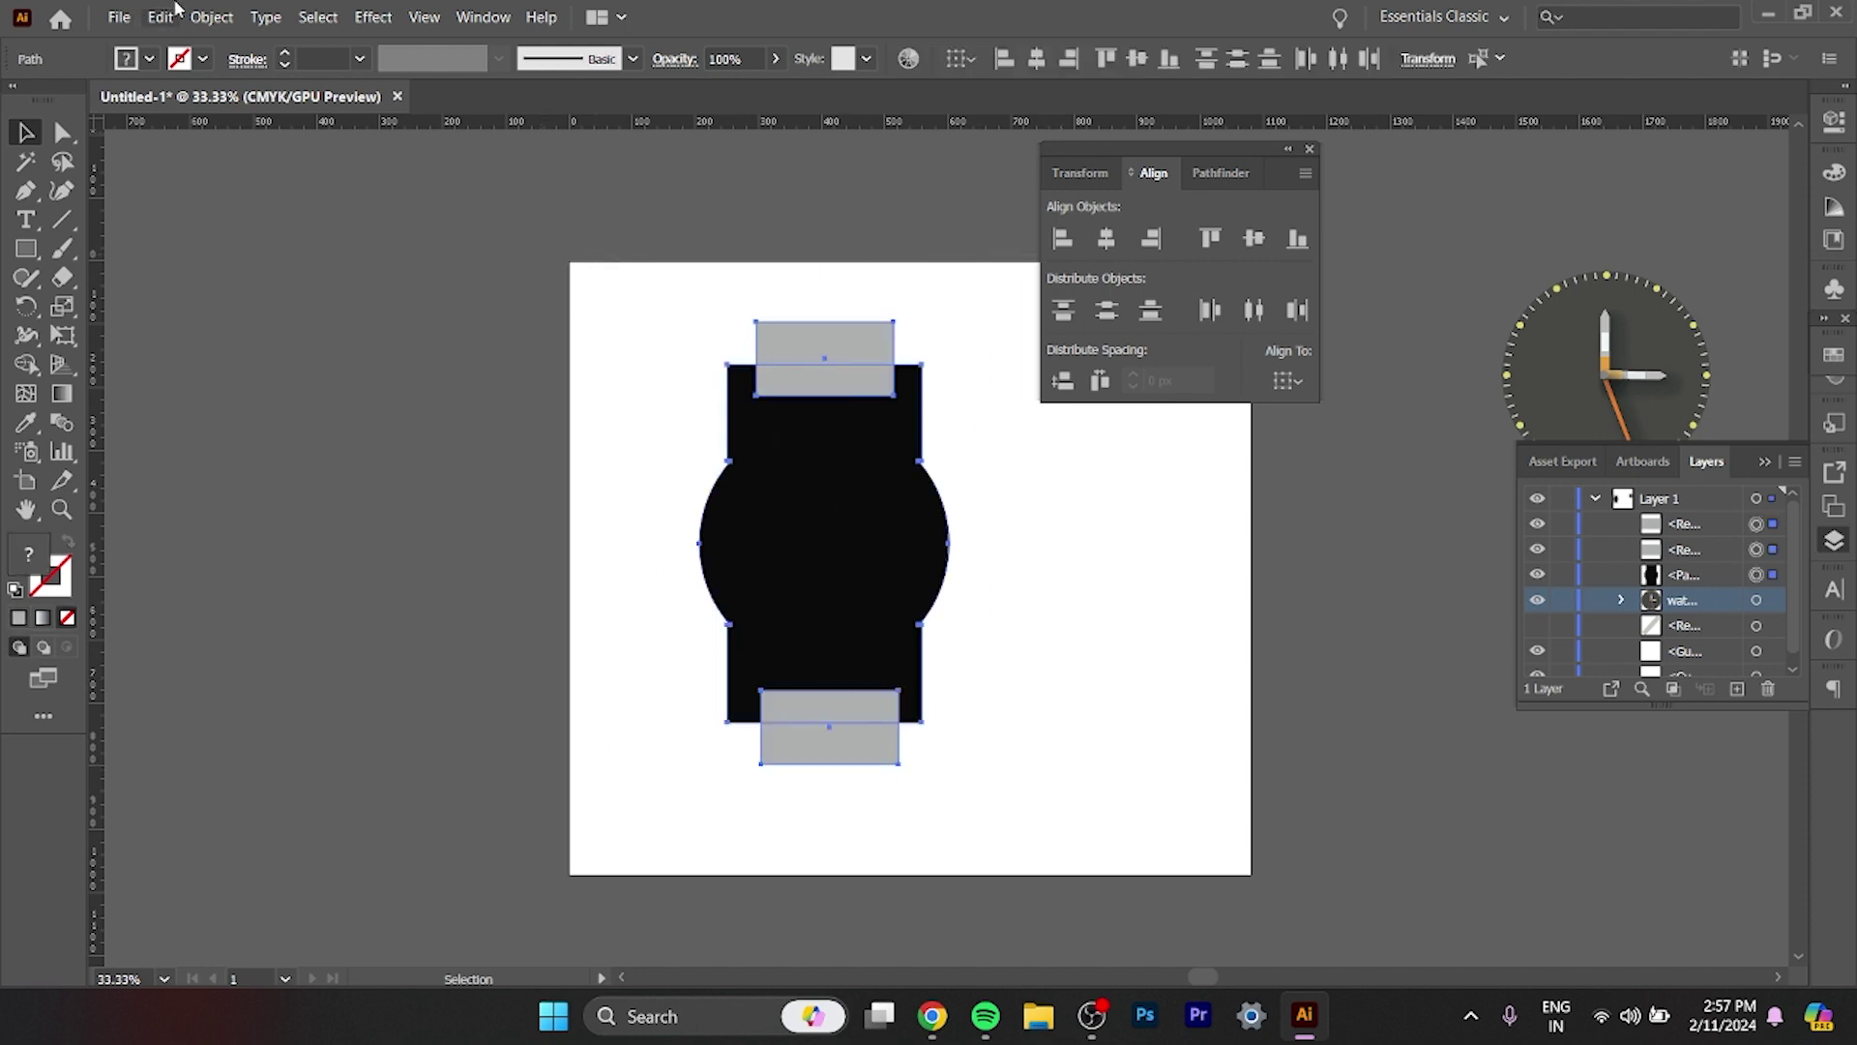
Subtract the top and bottom grey overlaps with the Shape Builder, notching the watch body.
{"action": "left_click", "coordinate": [20, 367]}
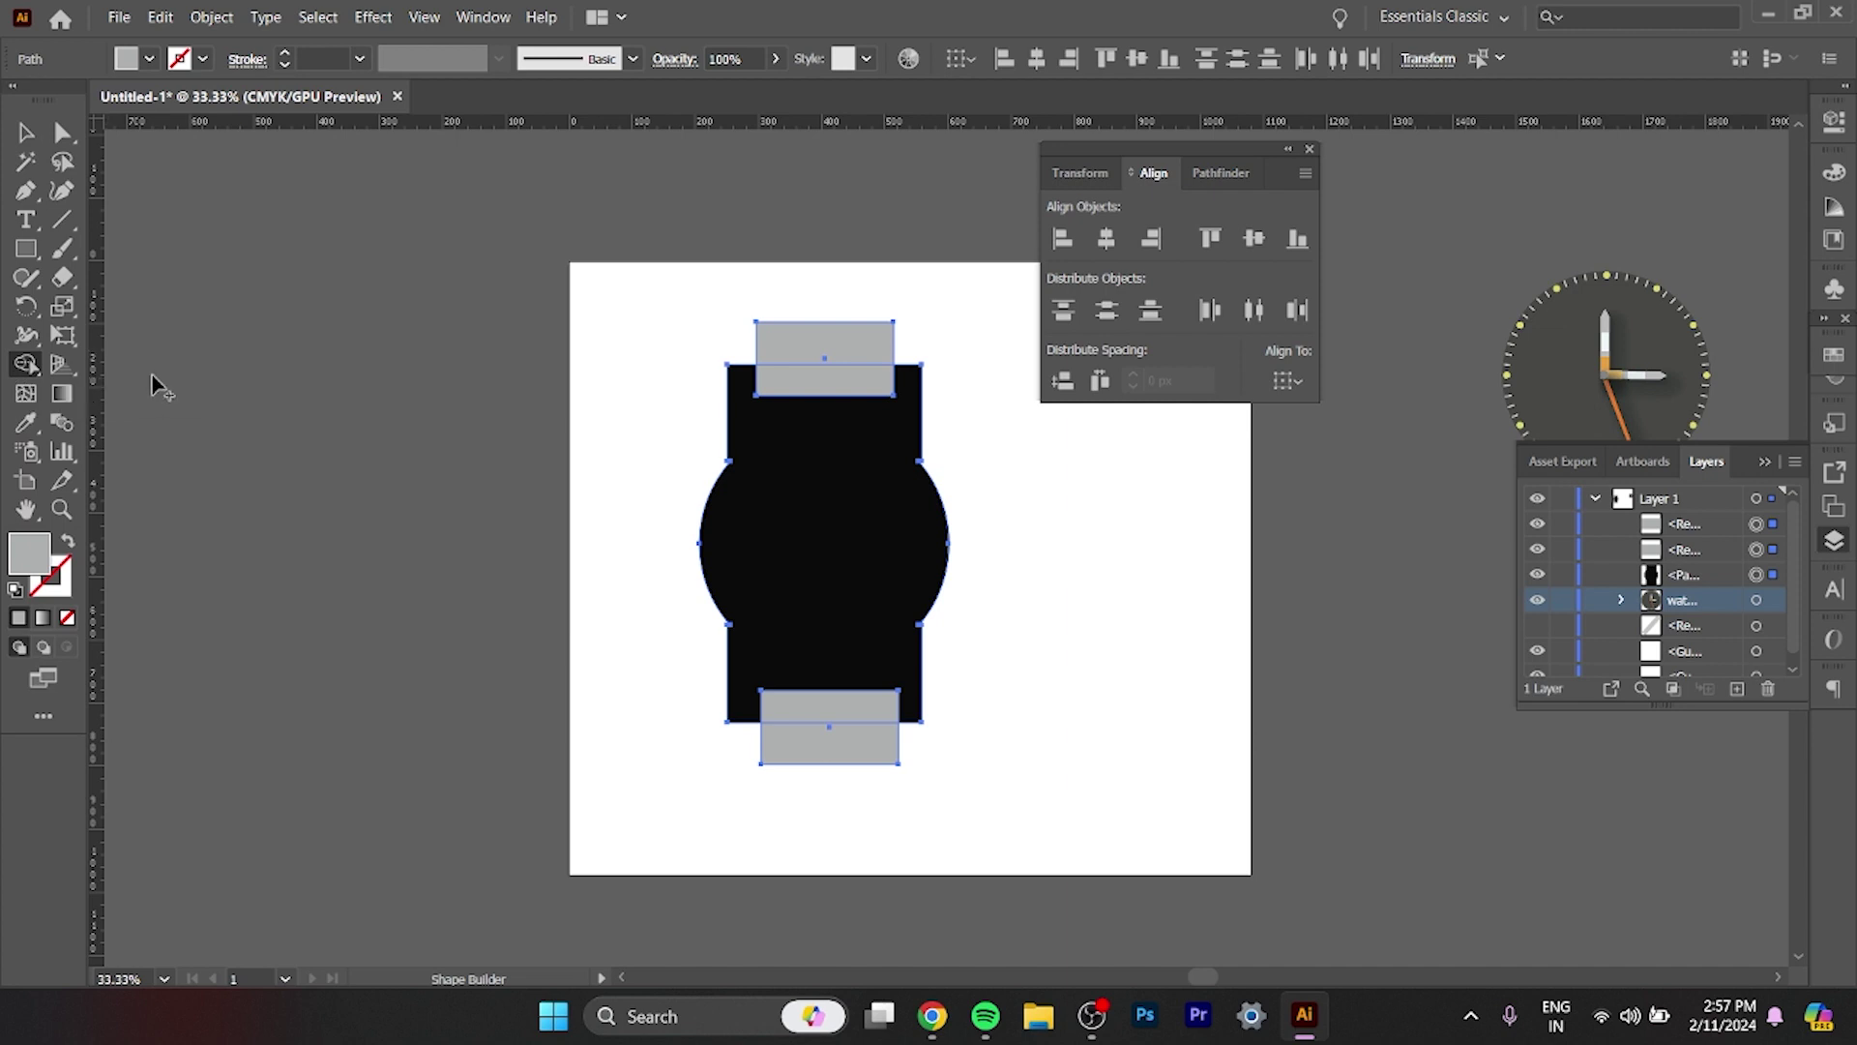
{"action": "left_click", "coordinate": [821, 358], "text": "alt"}
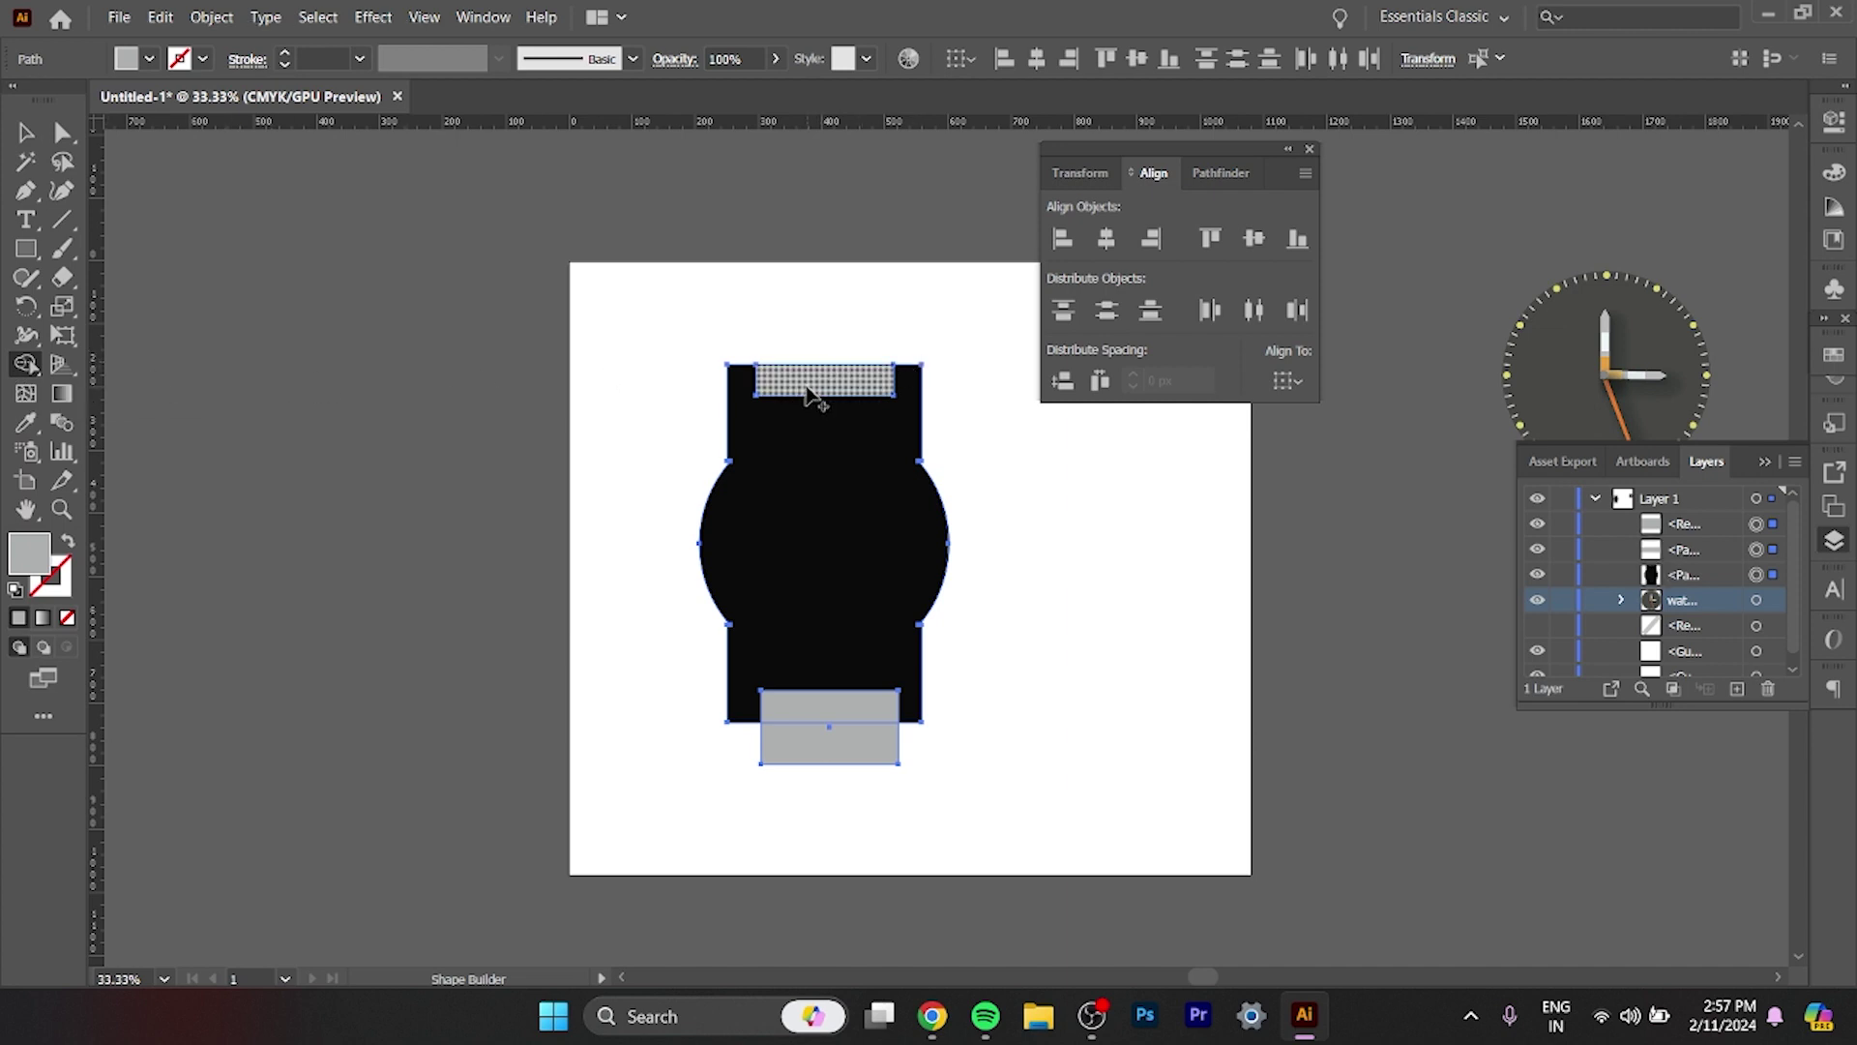
{"action": "left_click", "coordinate": [807, 387], "text": "alt"}
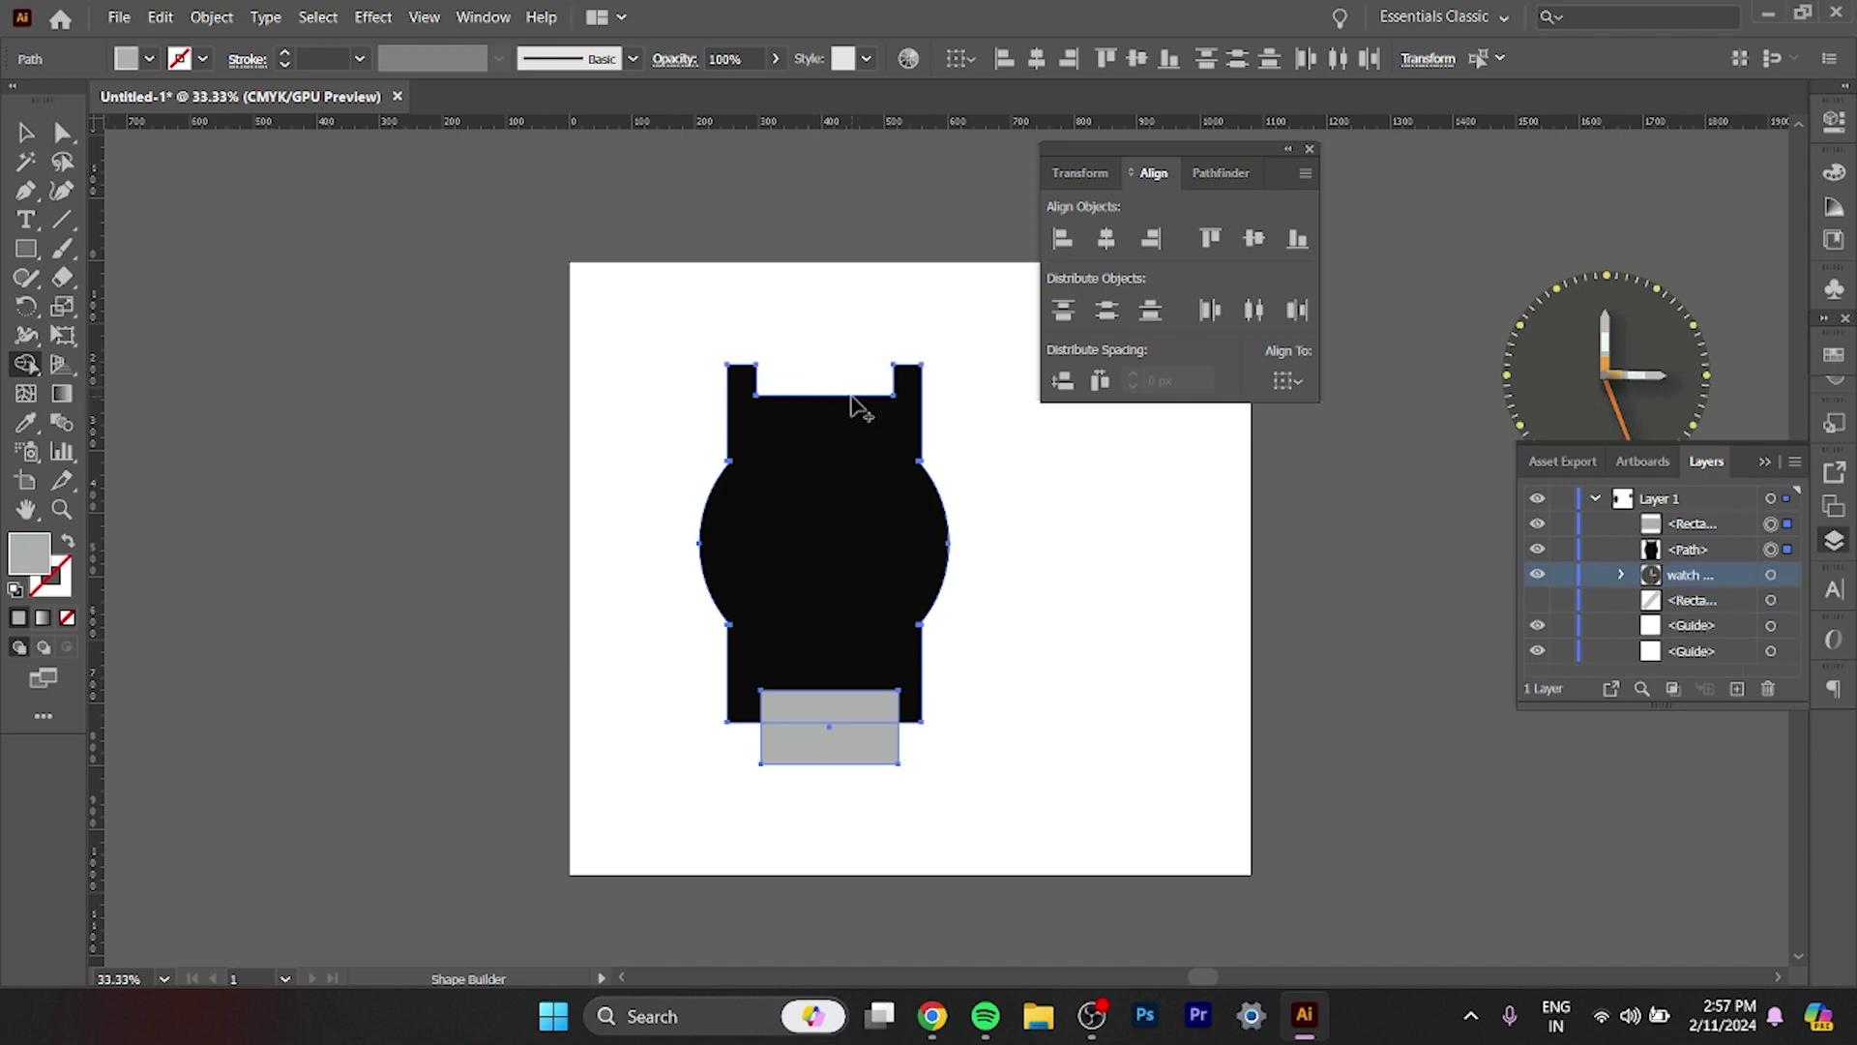
{"action": "left_click", "coordinate": [838, 702], "text": "alt"}
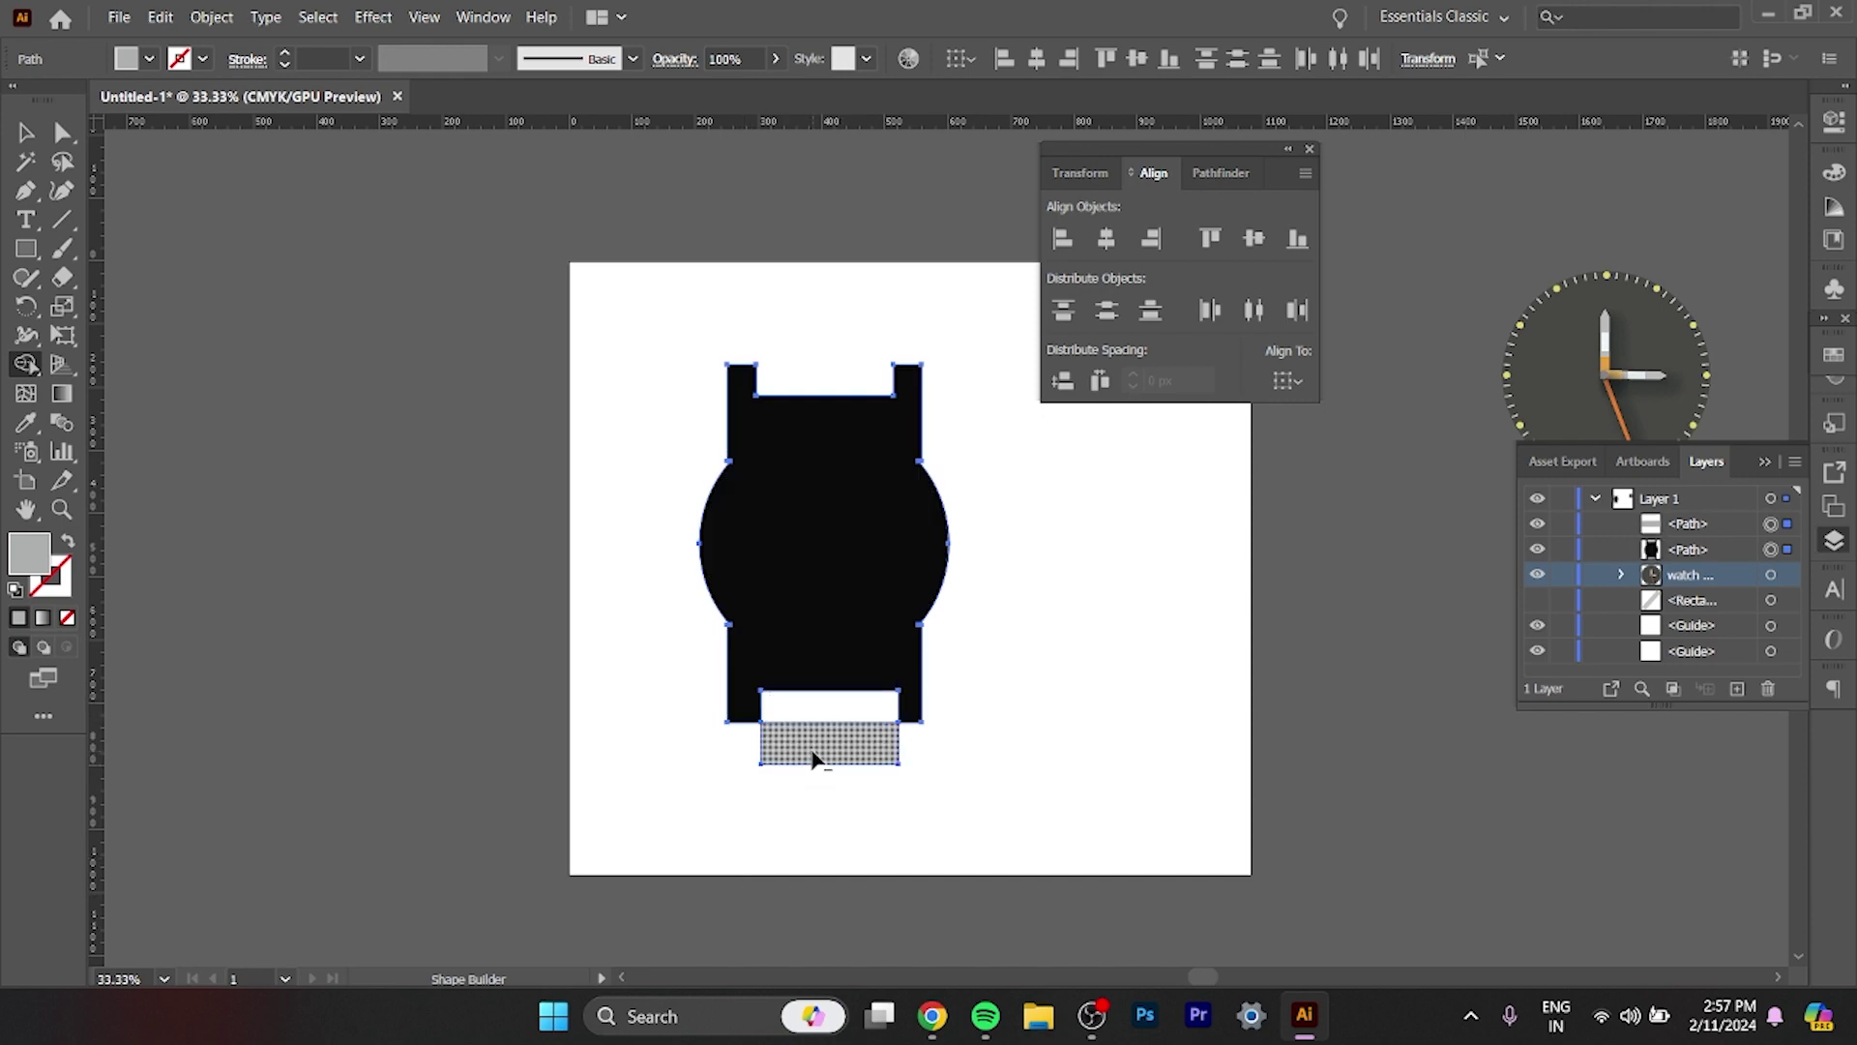
{"action": "left_click", "coordinate": [818, 751], "text": "alt"}
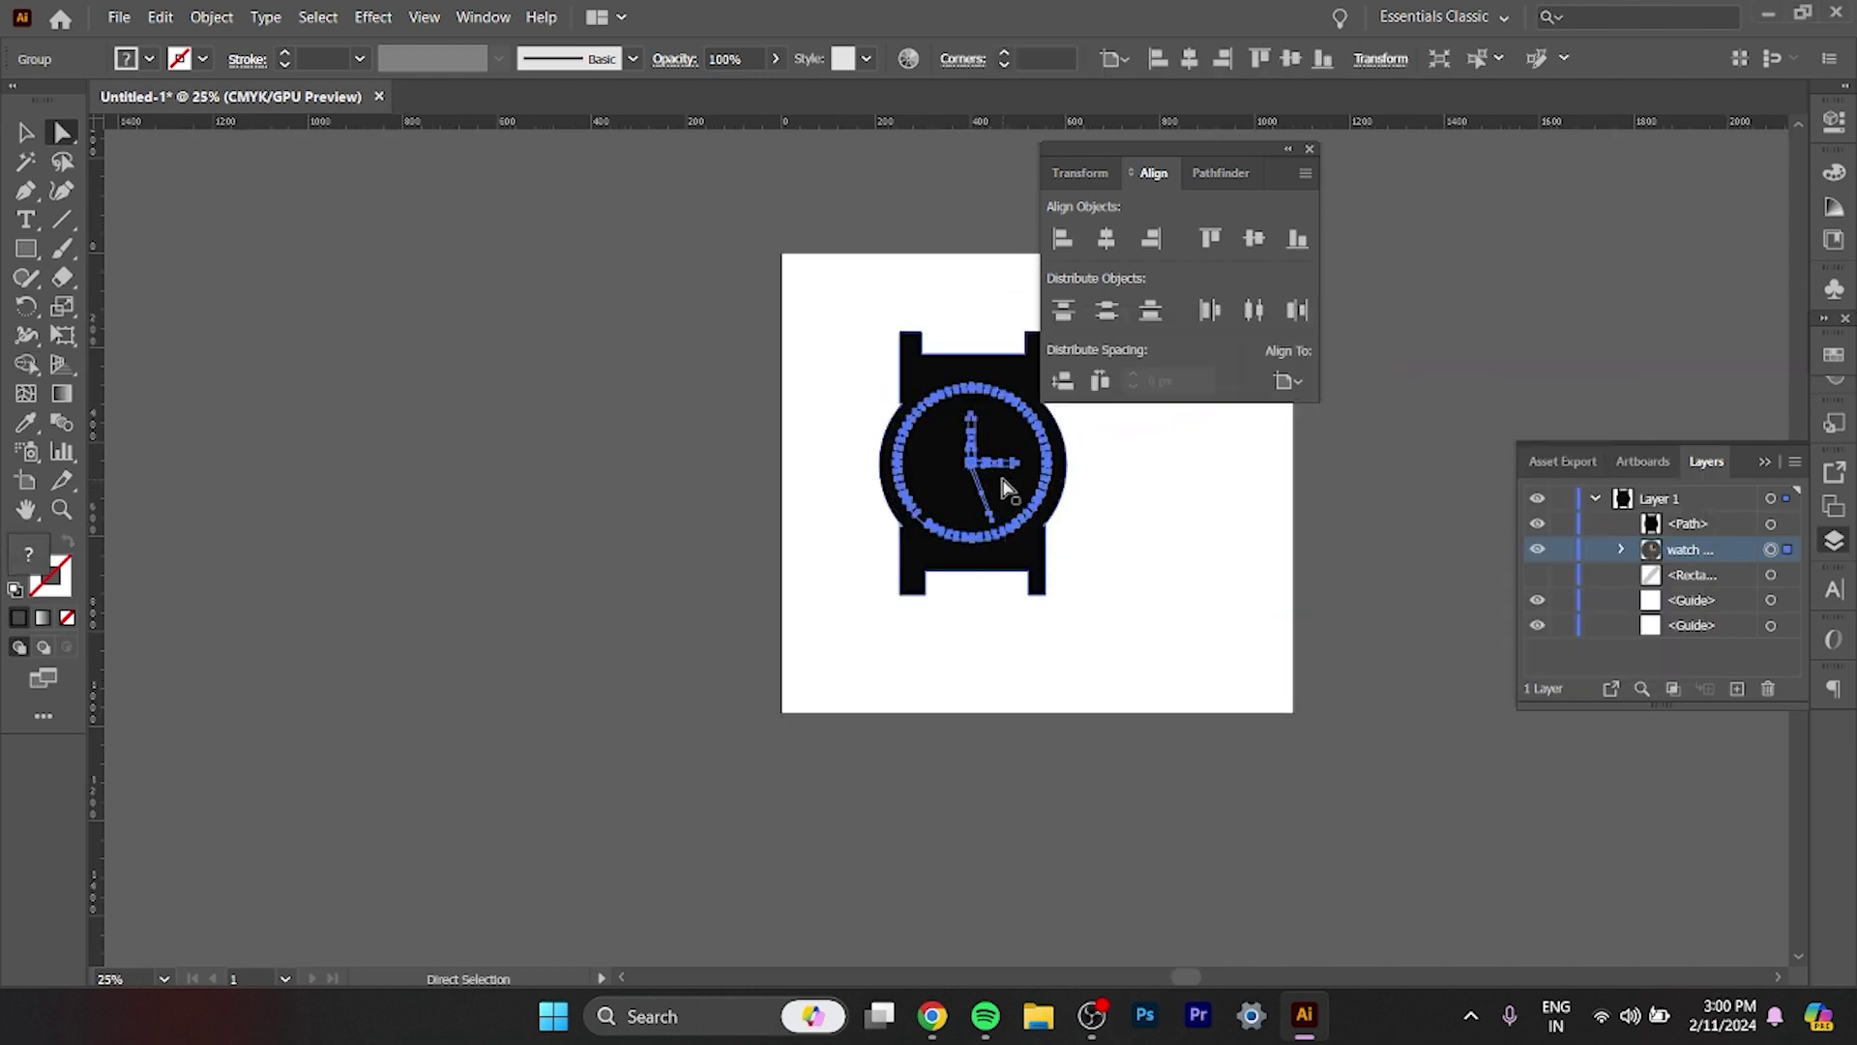
Bring the clock group in front of the watch body and zoom in on the watch.
{"action": "right_click", "coordinate": [1004, 484]}
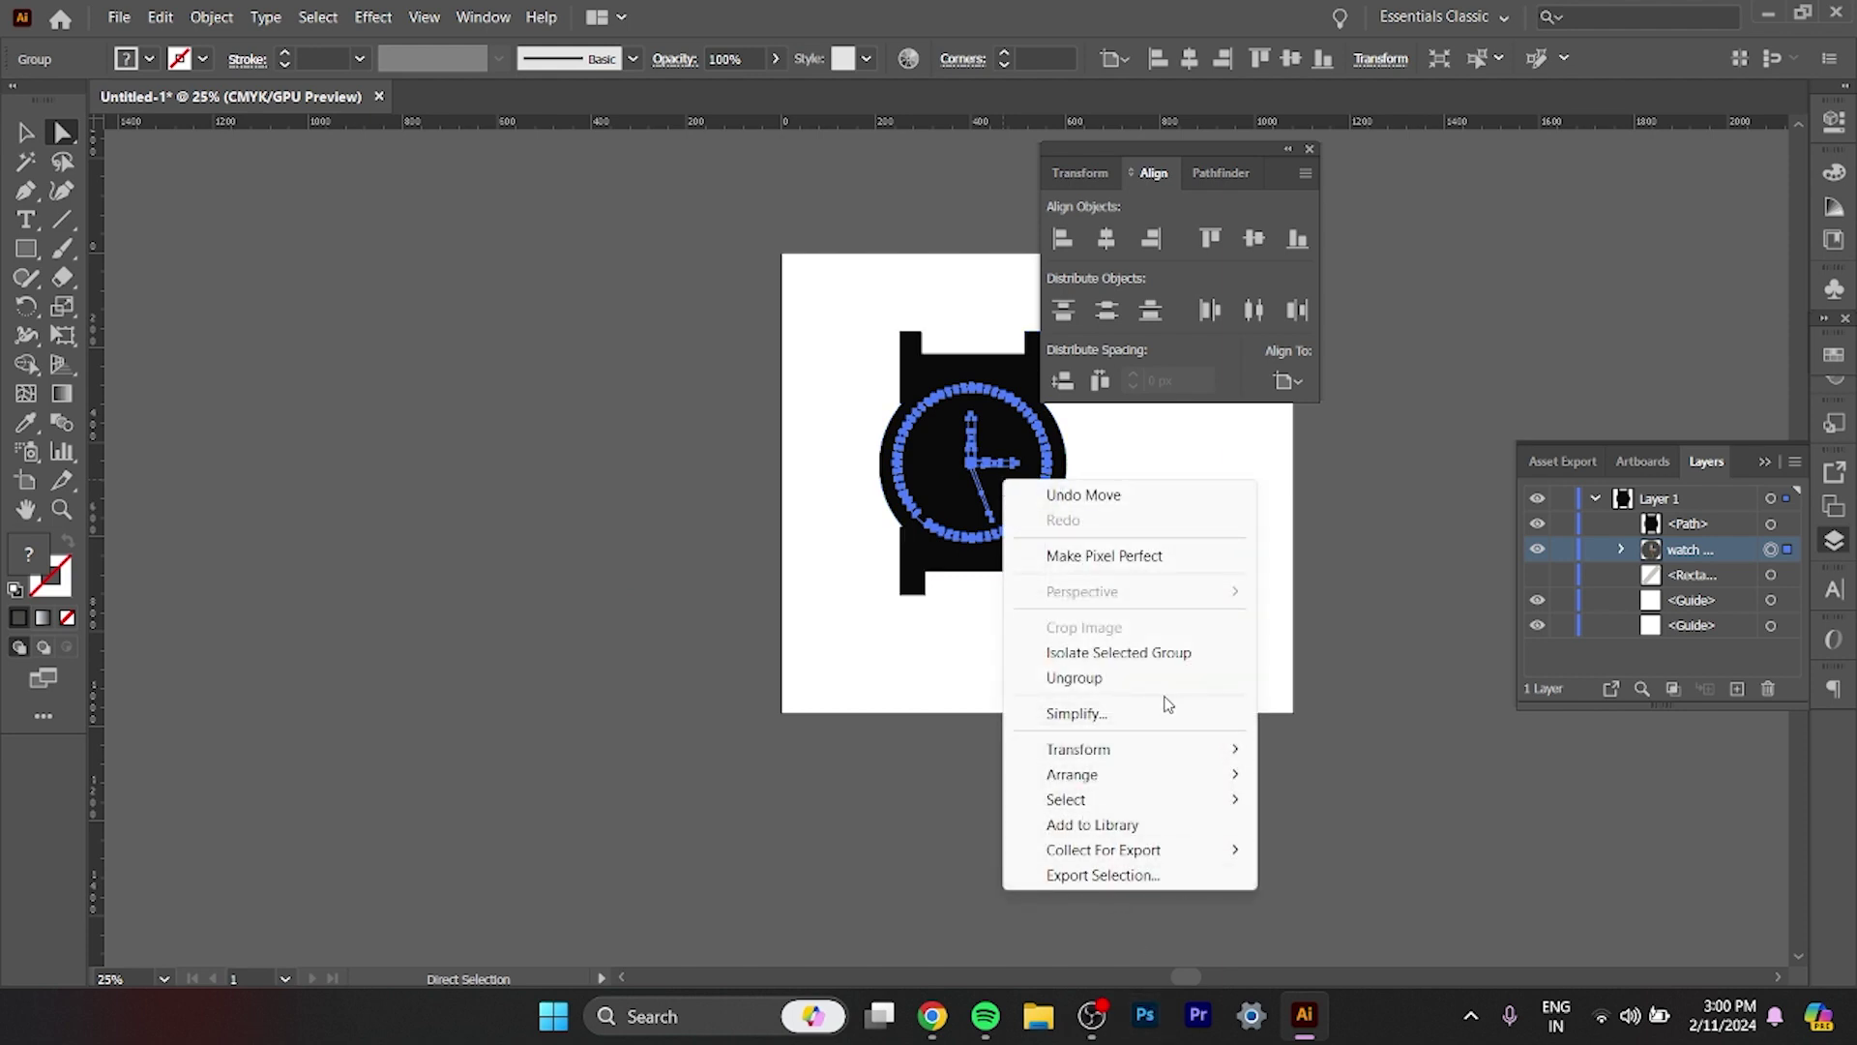
{"action": "mouse_move", "coordinate": [1073, 775]}
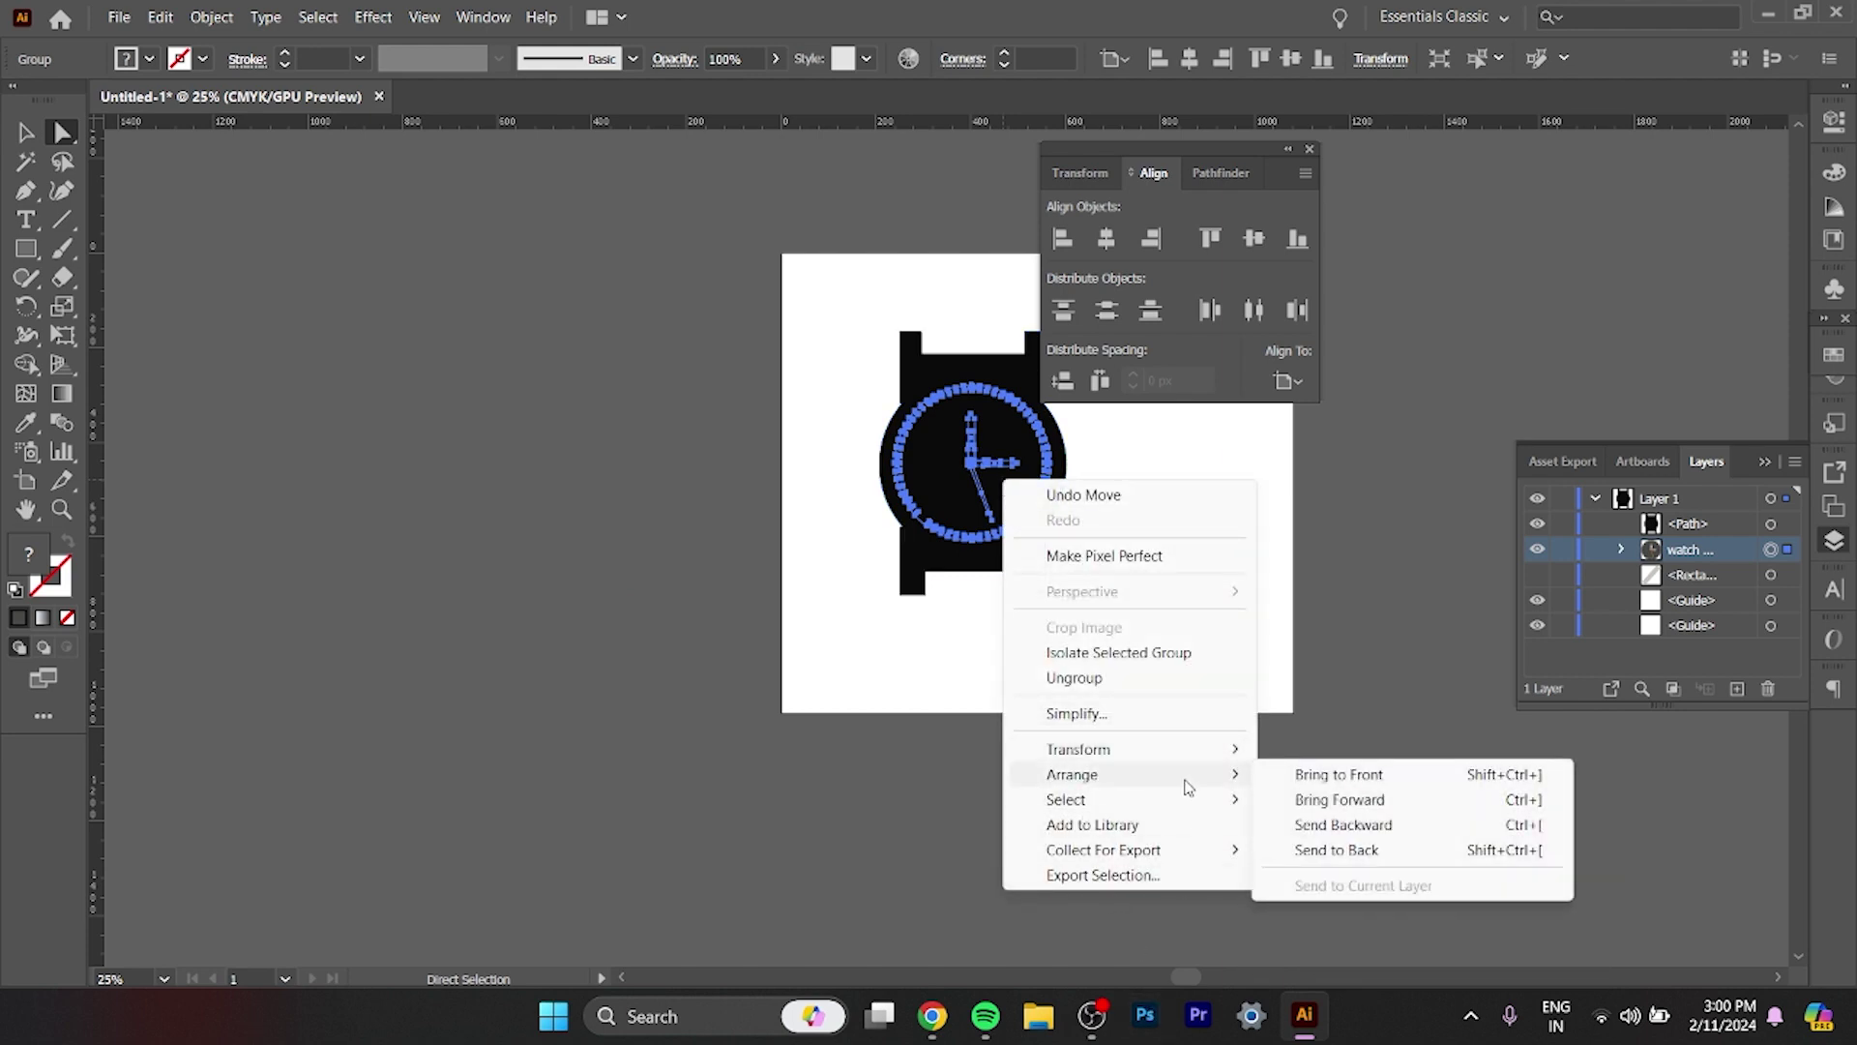
{"action": "left_click", "coordinate": [1386, 776]}
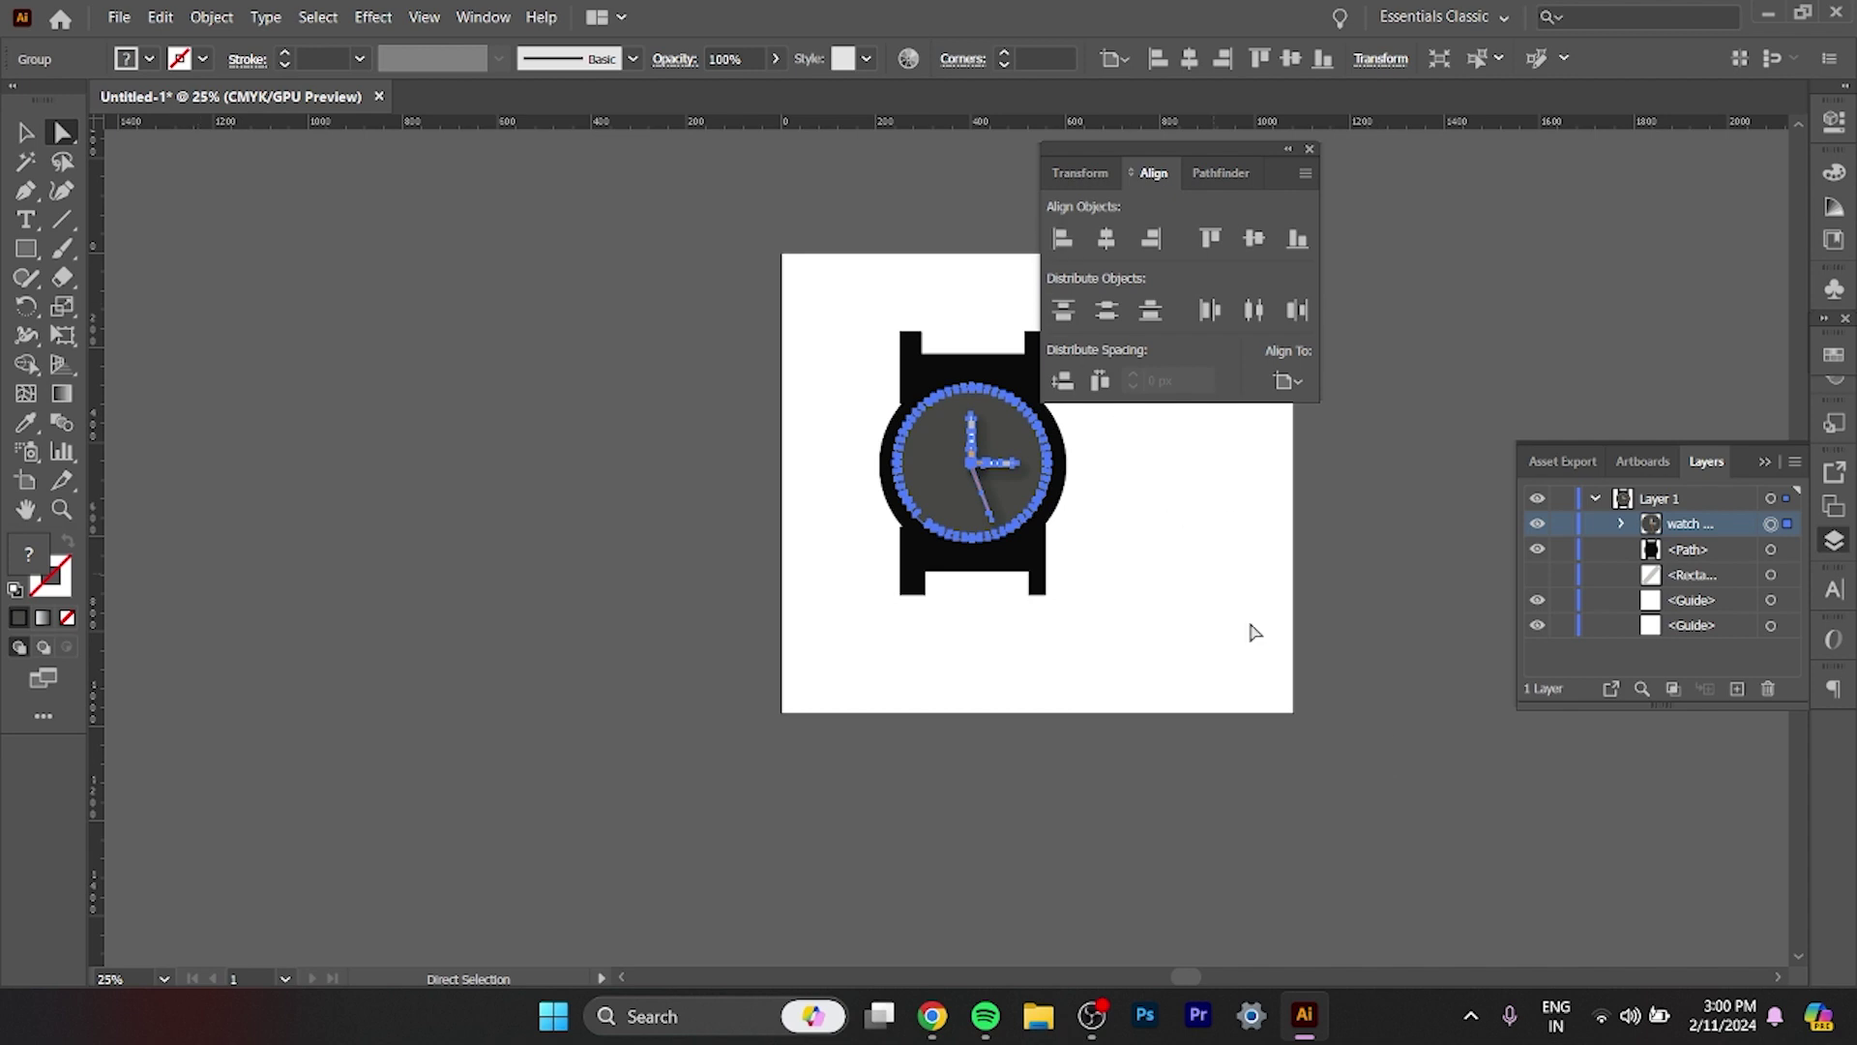
{"action": "left_click", "coordinate": [1284, 648]}
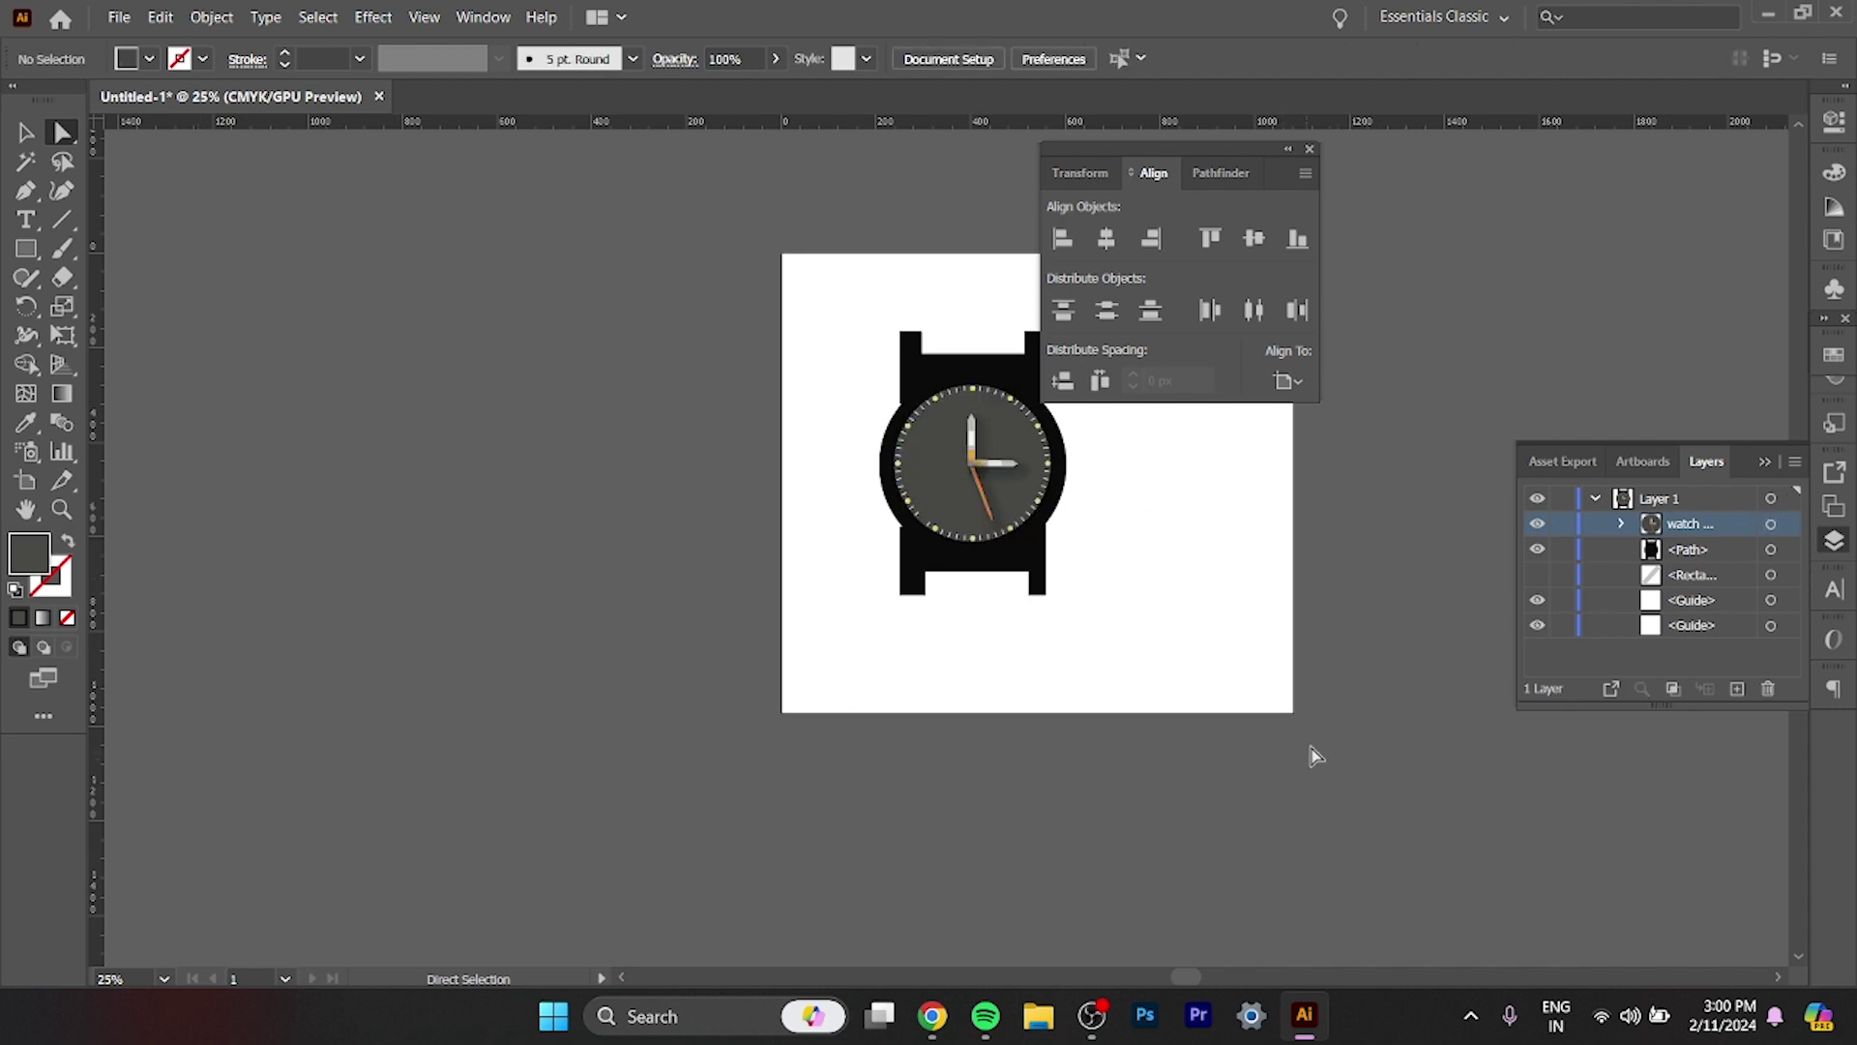
{"action": "left_click_drag", "start_coordinate": [1024, 675], "coordinate": [1023, 814]}
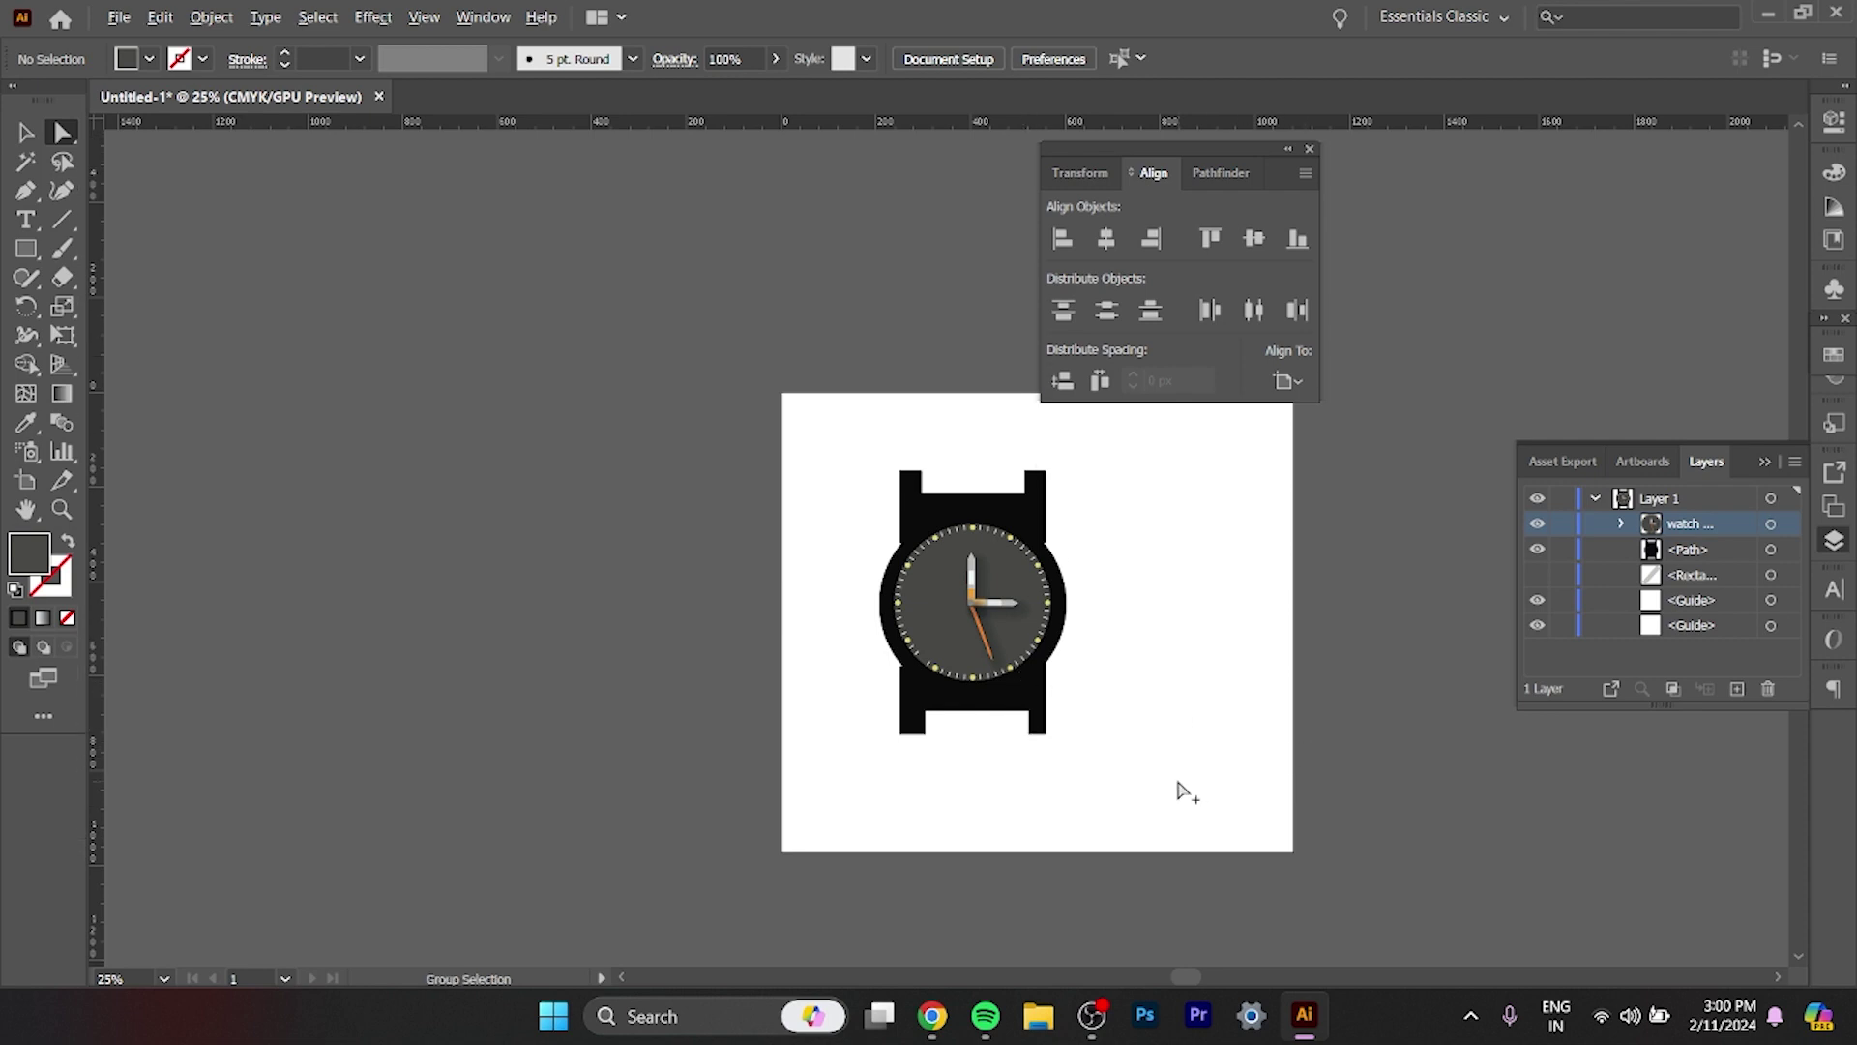
{"action": "scroll", "coordinate": [1179, 789], "scroll_direction": "up", "scroll_amount": 1}
{"action": "scroll", "coordinate": [1149, 771], "scroll_direction": "up", "scroll_amount": 2}
{"action": "mouse_move", "coordinate": [812, 738]}
{"action": "left_mouse_down"}
{"action": "mouse_move", "coordinate": [1238, 793]}
{"action": "mouse_move", "coordinate": [988, 810]}
{"action": "left_mouse_up"}
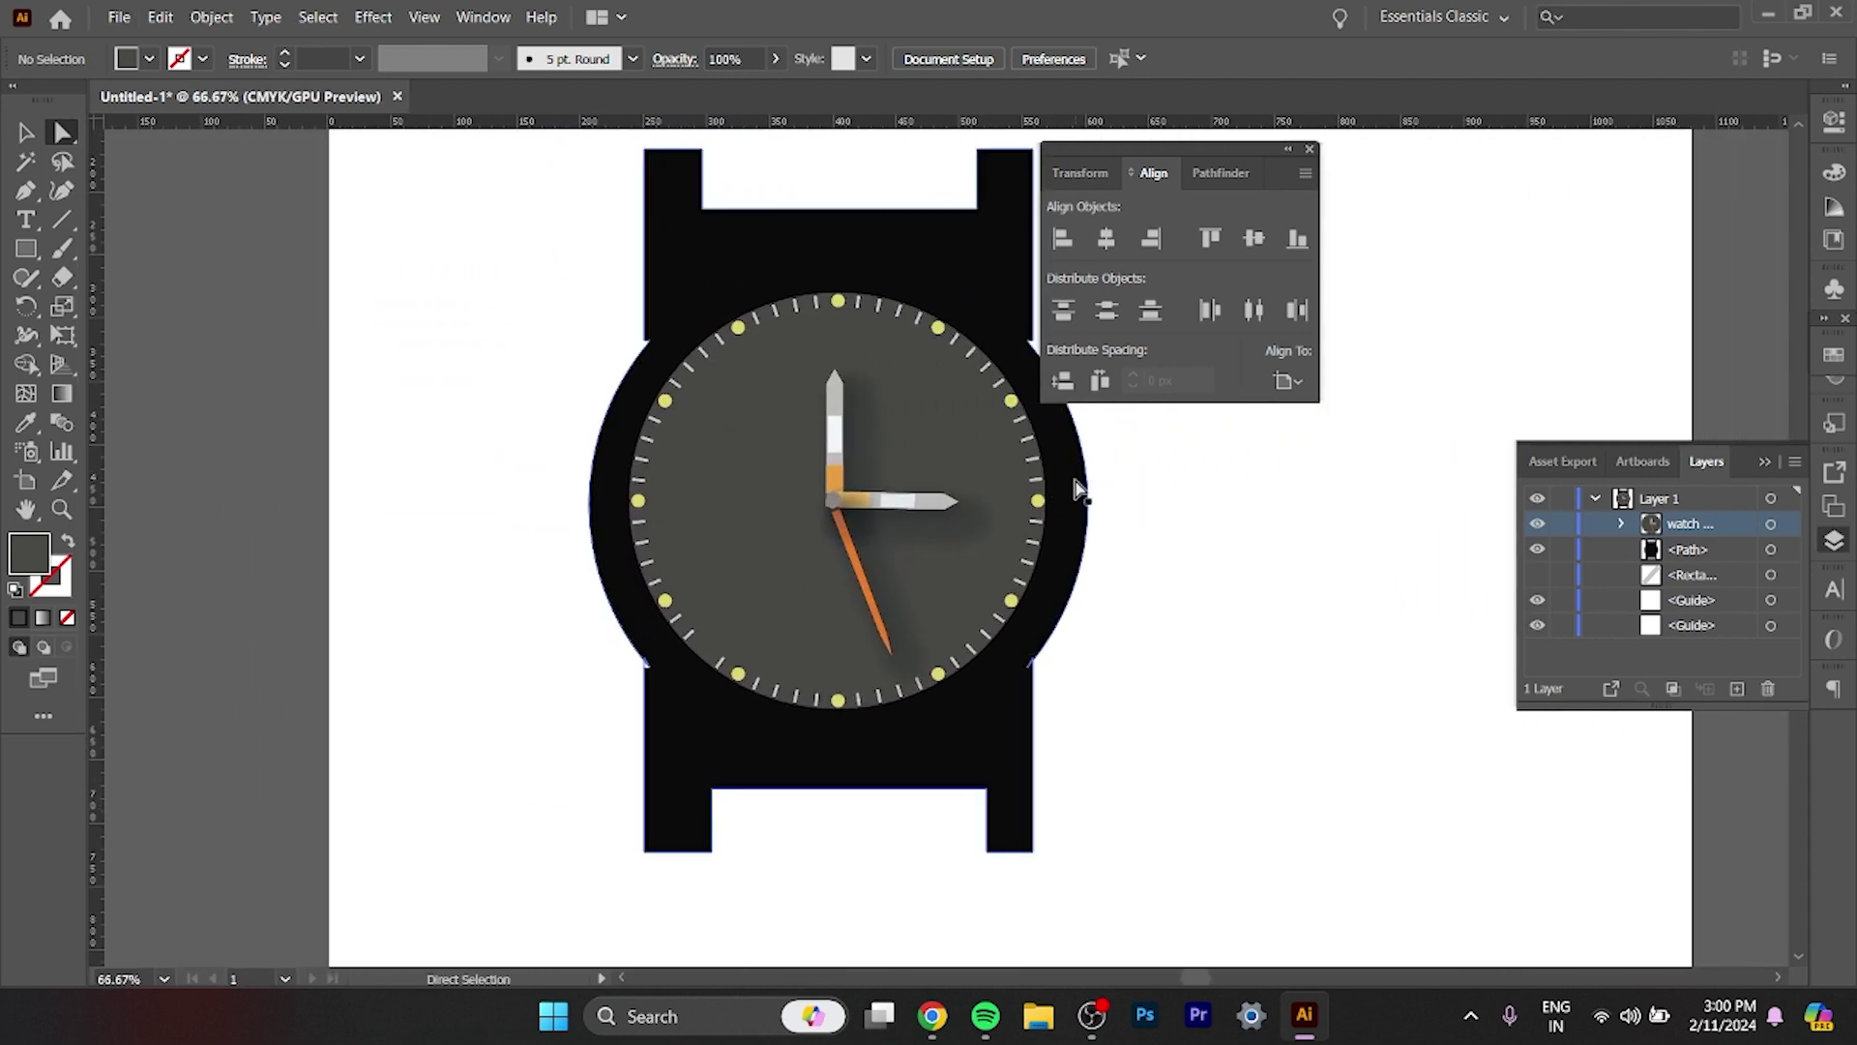
Nudge the black case right, then back left to its original position.
{"action": "left_click", "coordinate": [1068, 522]}
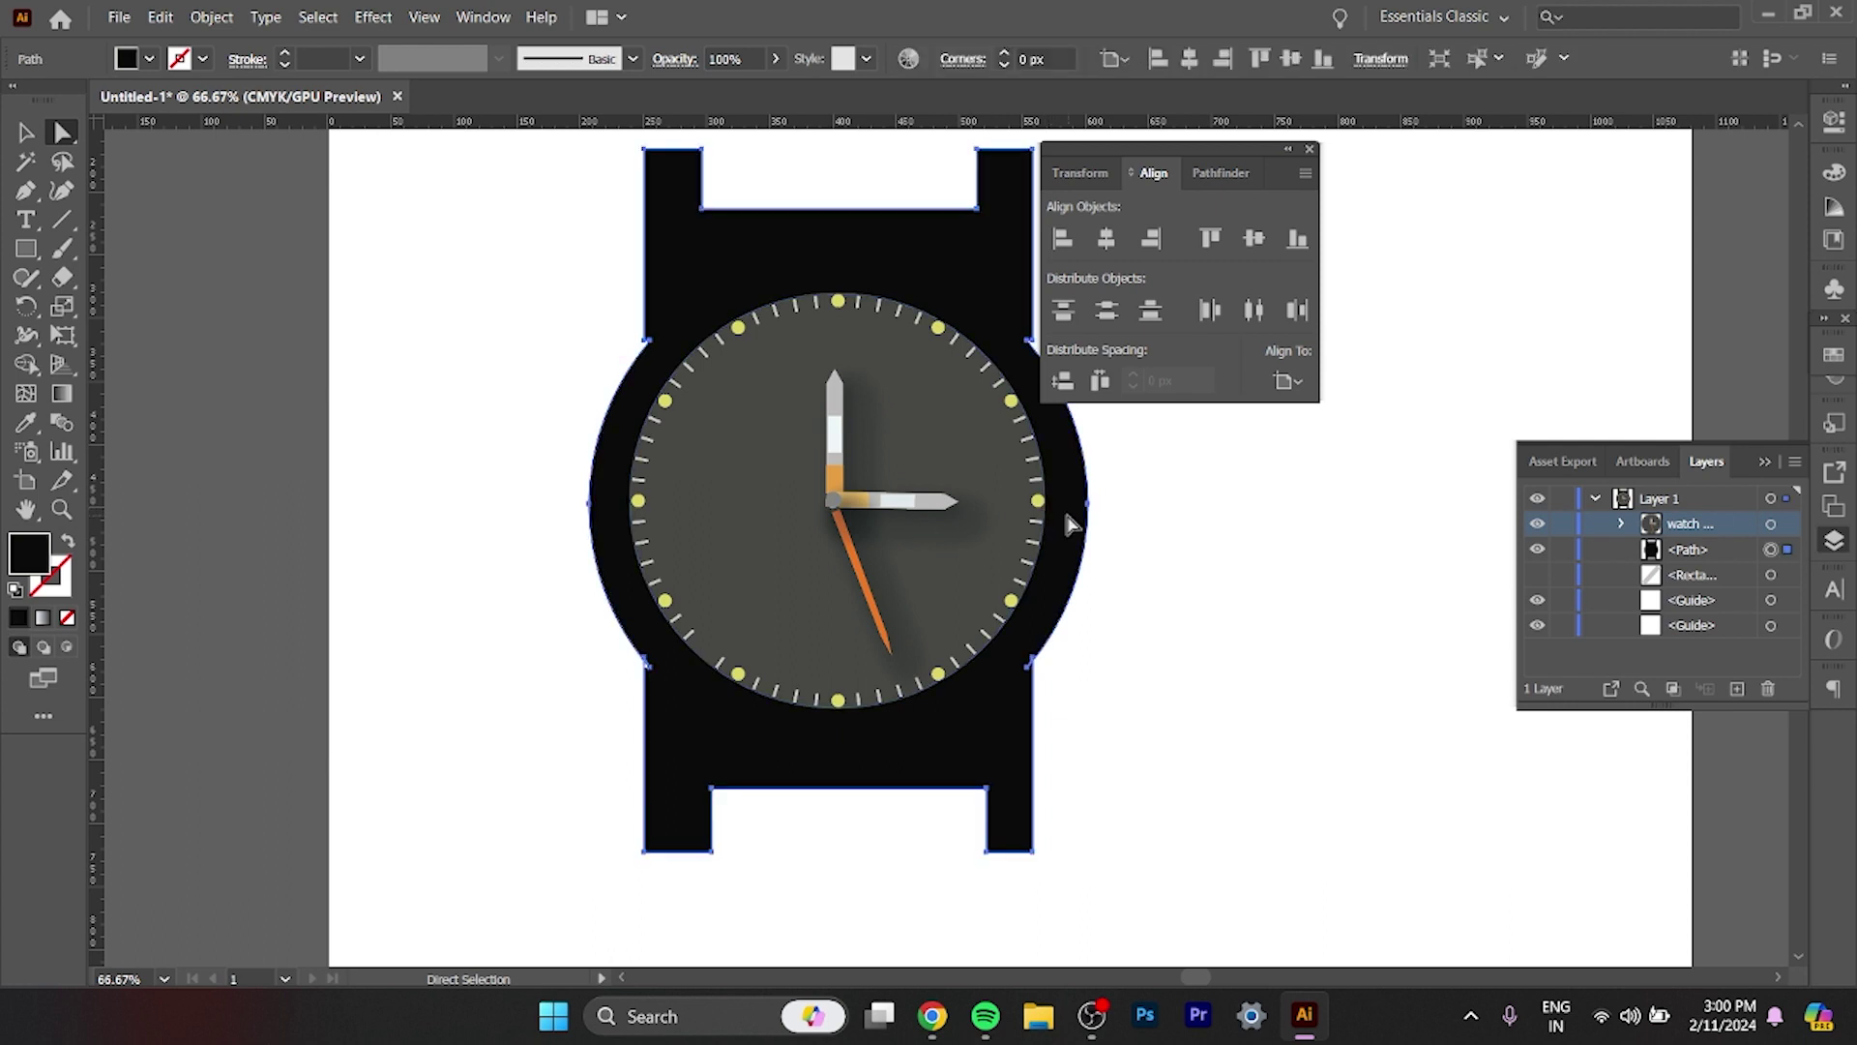
{"action": "key", "text": "Right"}
{"action": "key", "text": "Right"}
{"action": "key", "text": "Right"}
{"action": "key", "text": "shift+Right"}
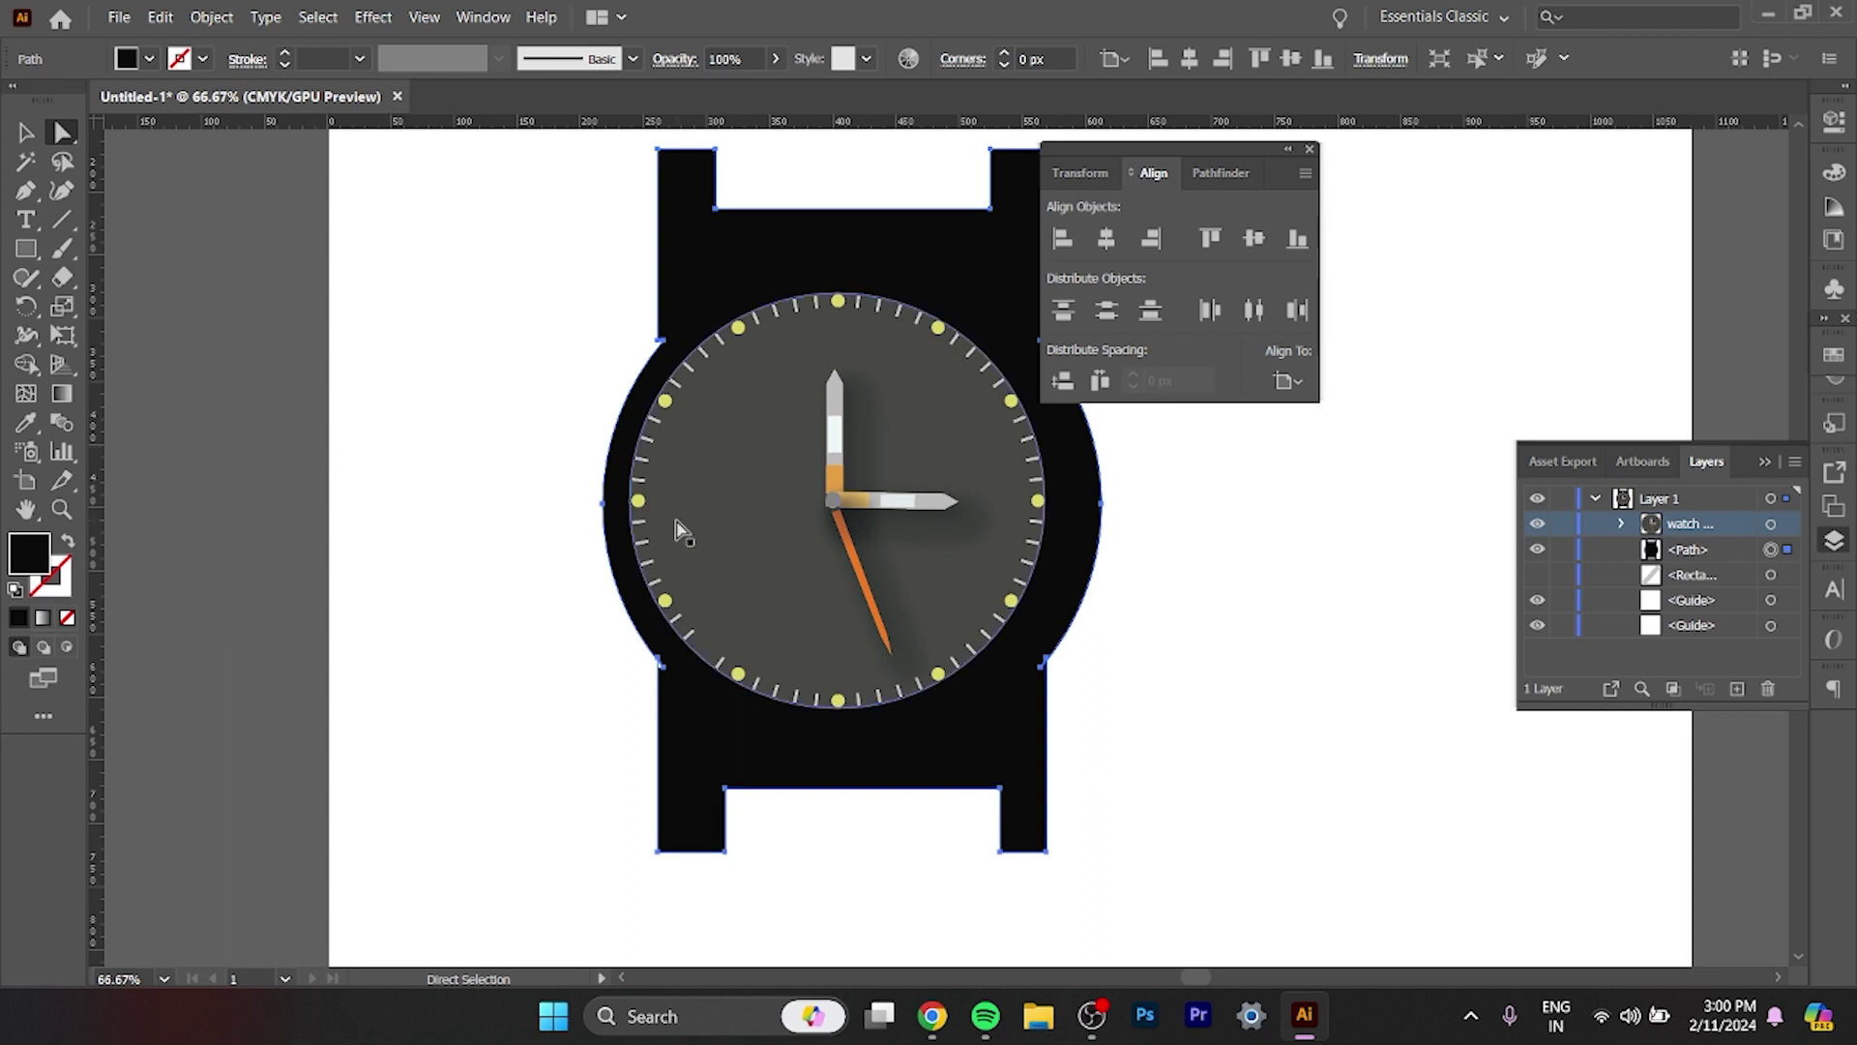
{"action": "left_click", "coordinate": [847, 527]}
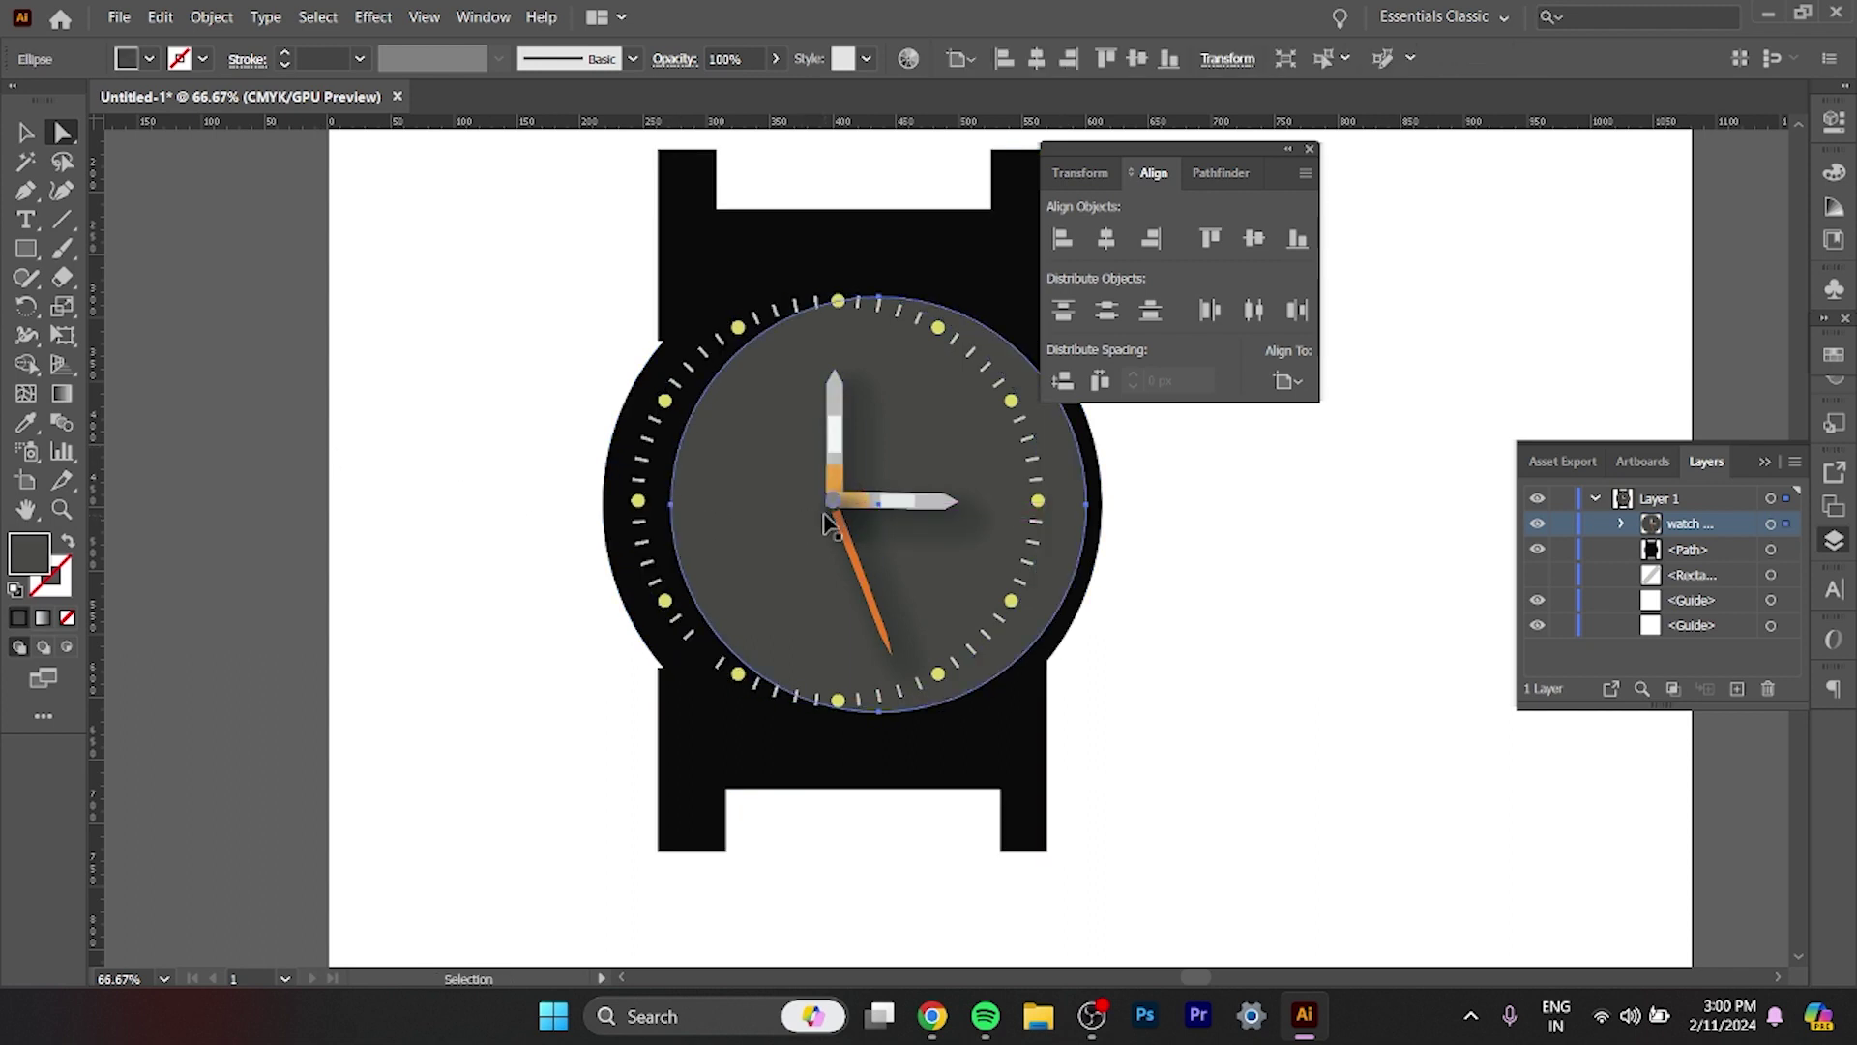
{"action": "left_click_drag", "start_coordinate": [658, 392], "coordinate": [706, 397]}
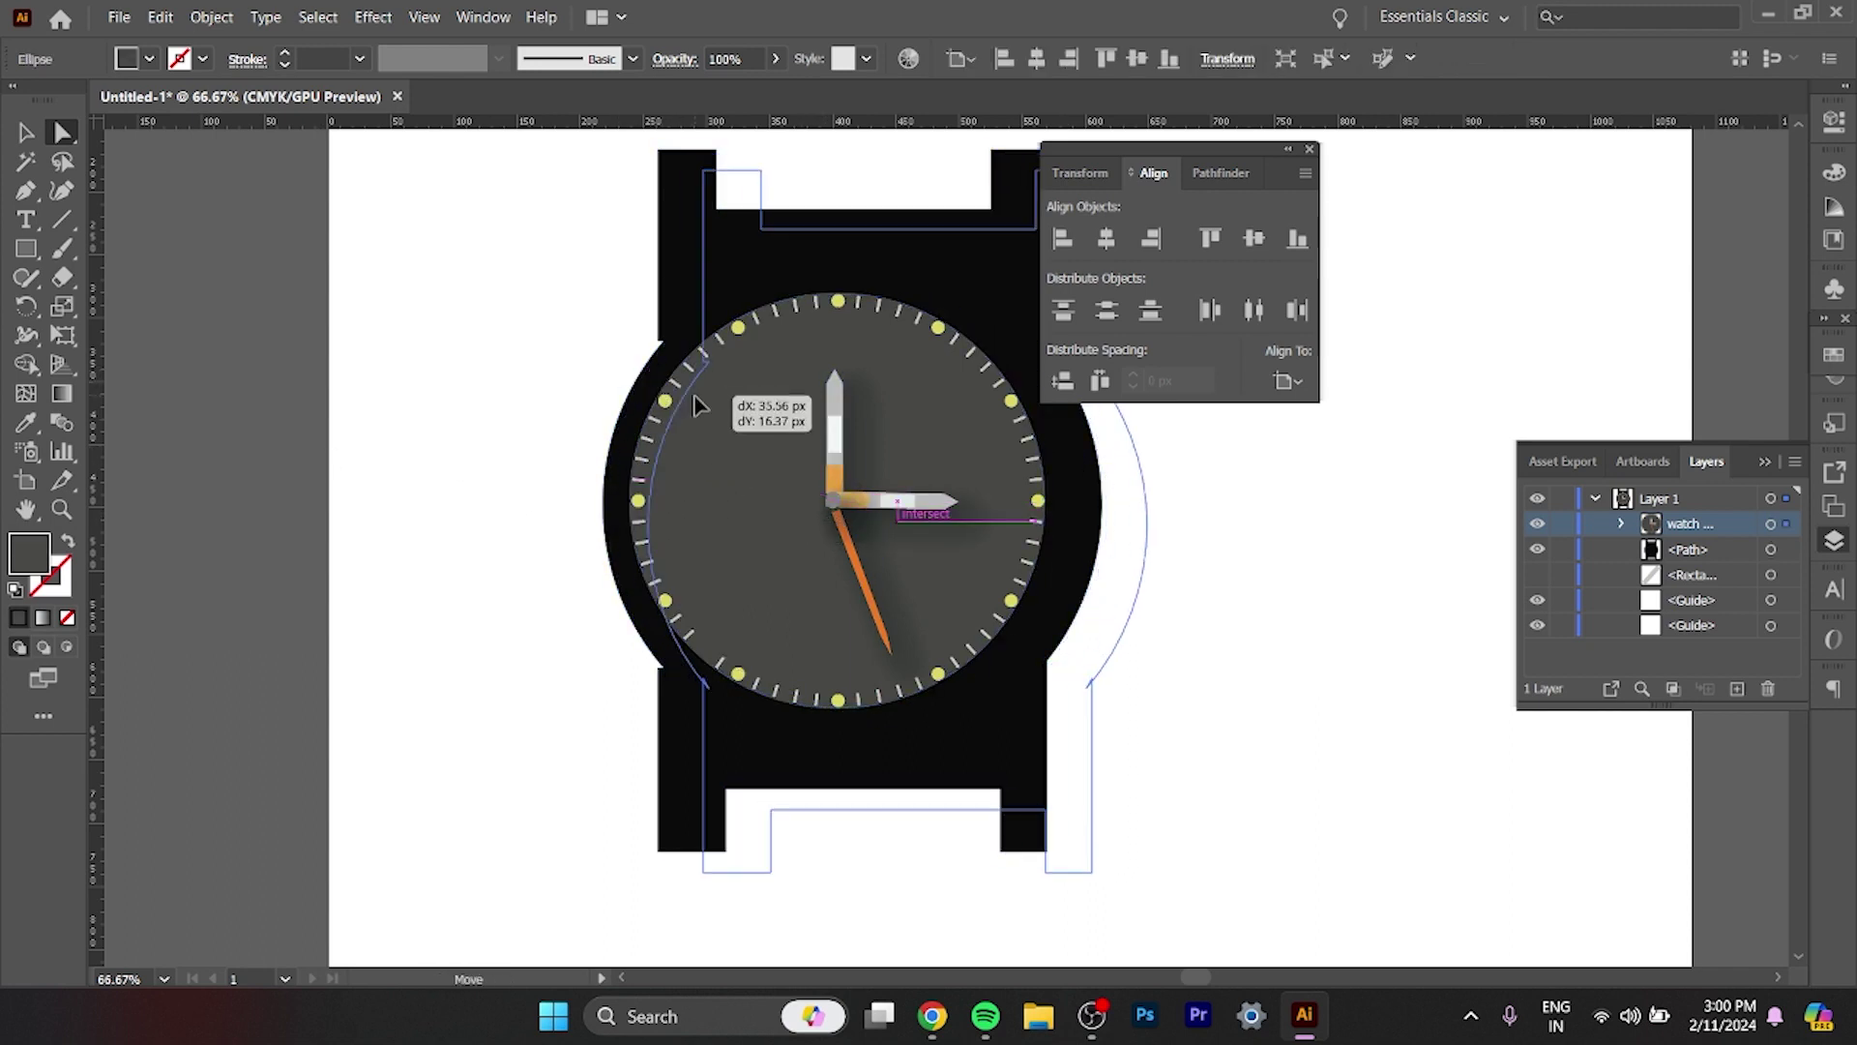
{"action": "key", "text": "ctrl+z"}
{"action": "key", "text": "shift+Left"}
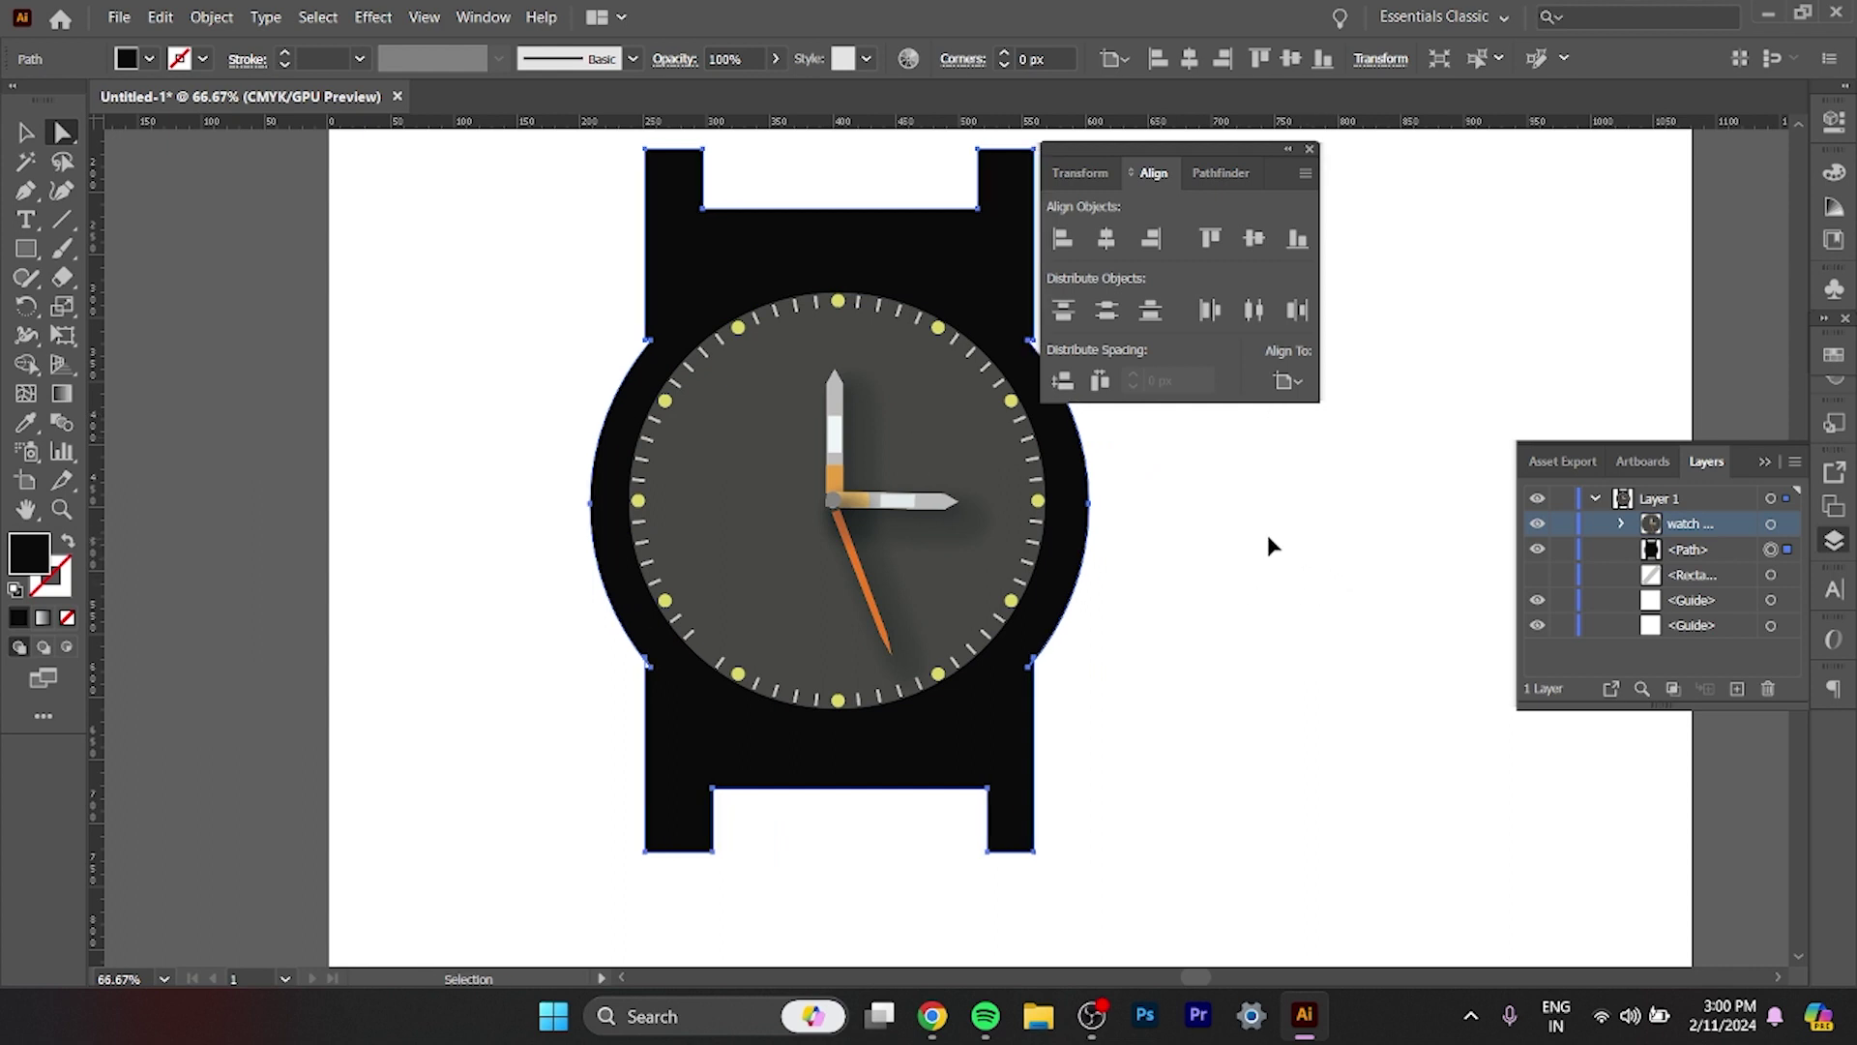
{"action": "key", "text": "shift+Left"}
{"action": "left_click", "coordinate": [1190, 619]}
{"action": "scroll", "coordinate": [842, 758], "scroll_direction": "up", "scroll_amount": 2}
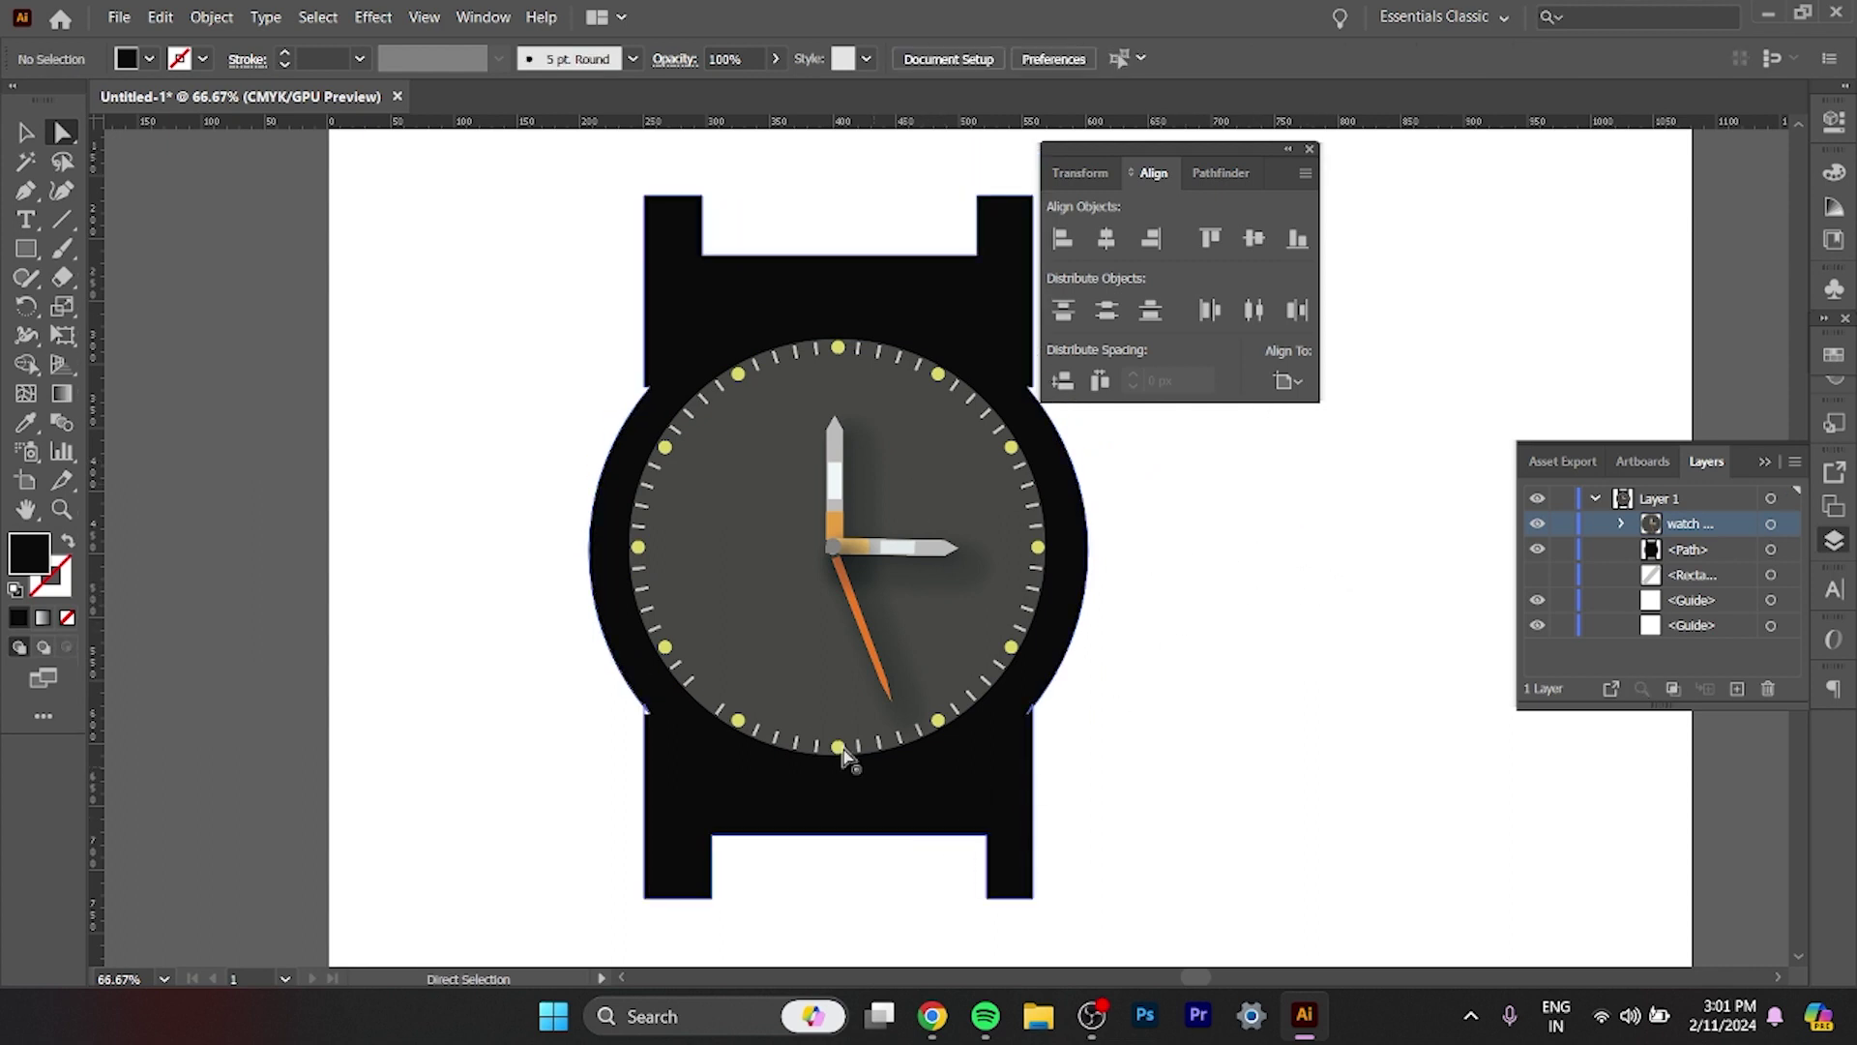
{"action": "scroll", "coordinate": [740, 578], "scroll_direction": "down", "scroll_amount": 2}
Slant the top lug ends by lowering their selected anchor points.
{"action": "scroll", "coordinate": [725, 580], "scroll_direction": "up", "scroll_amount": 1}
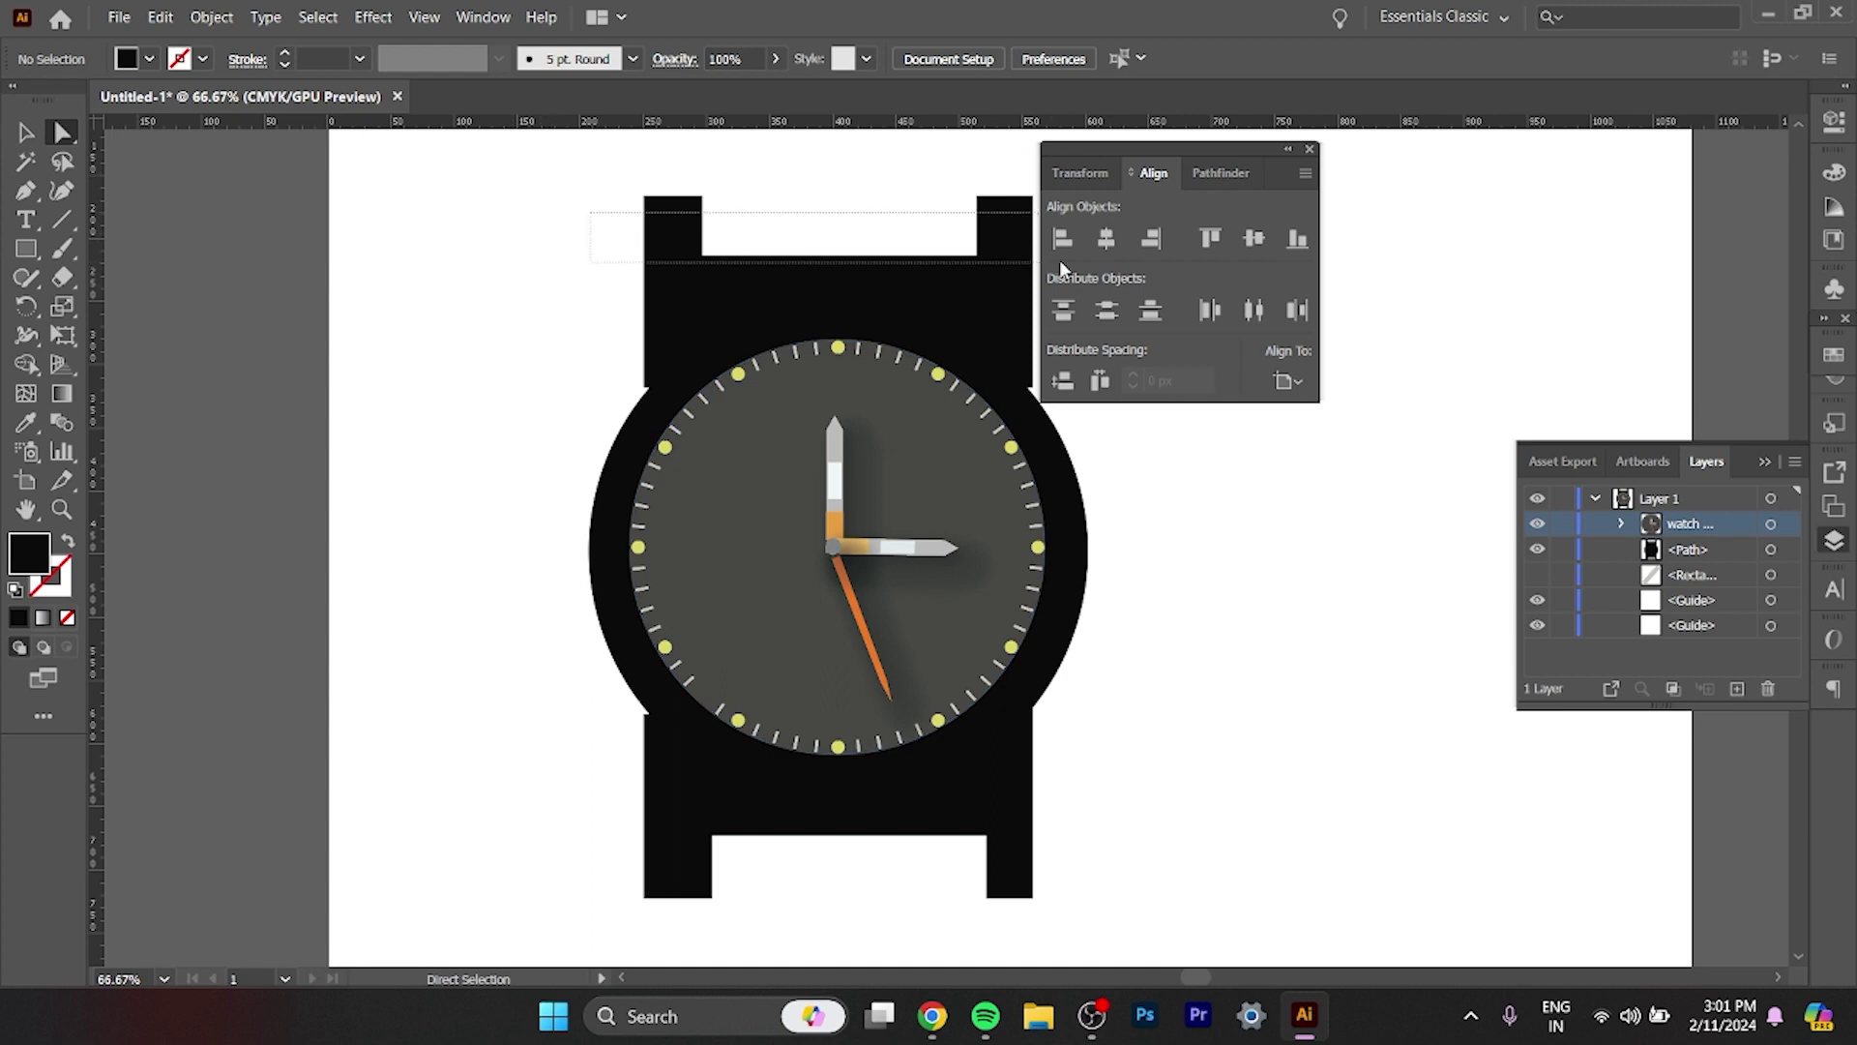
{"action": "left_click_drag", "start_coordinate": [592, 215], "coordinate": [1058, 259]}
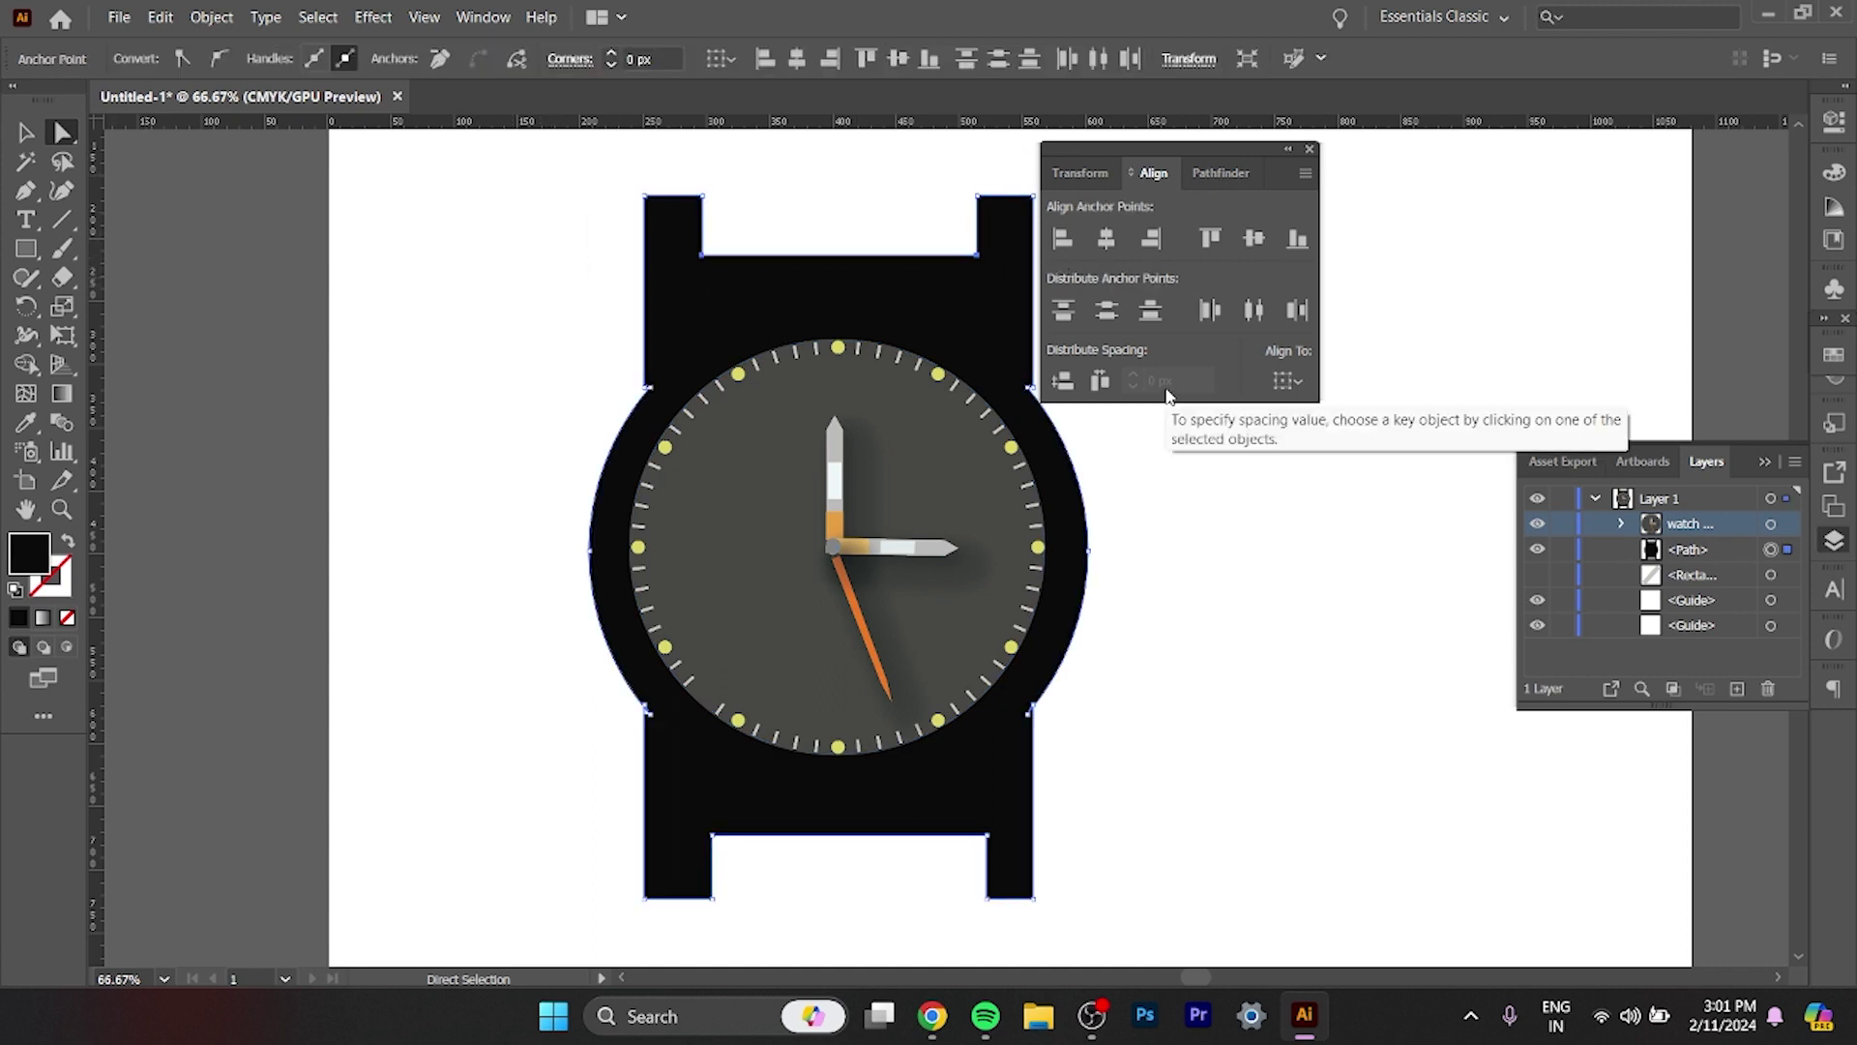
{"action": "key", "text": "Down"}
{"action": "key", "text": "Down"}
{"action": "key", "text": "Down"}
{"action": "key", "text": "Down"}
{"action": "key", "text": "Down"}
{"action": "key", "text": "Down"}
{"action": "key", "text": "Down"}
{"action": "key", "text": "Down"}
{"action": "key", "text": "Down"}
{"action": "key", "text": "Down"}
{"action": "key", "text": "Down"}
{"action": "key", "text": "Down"}
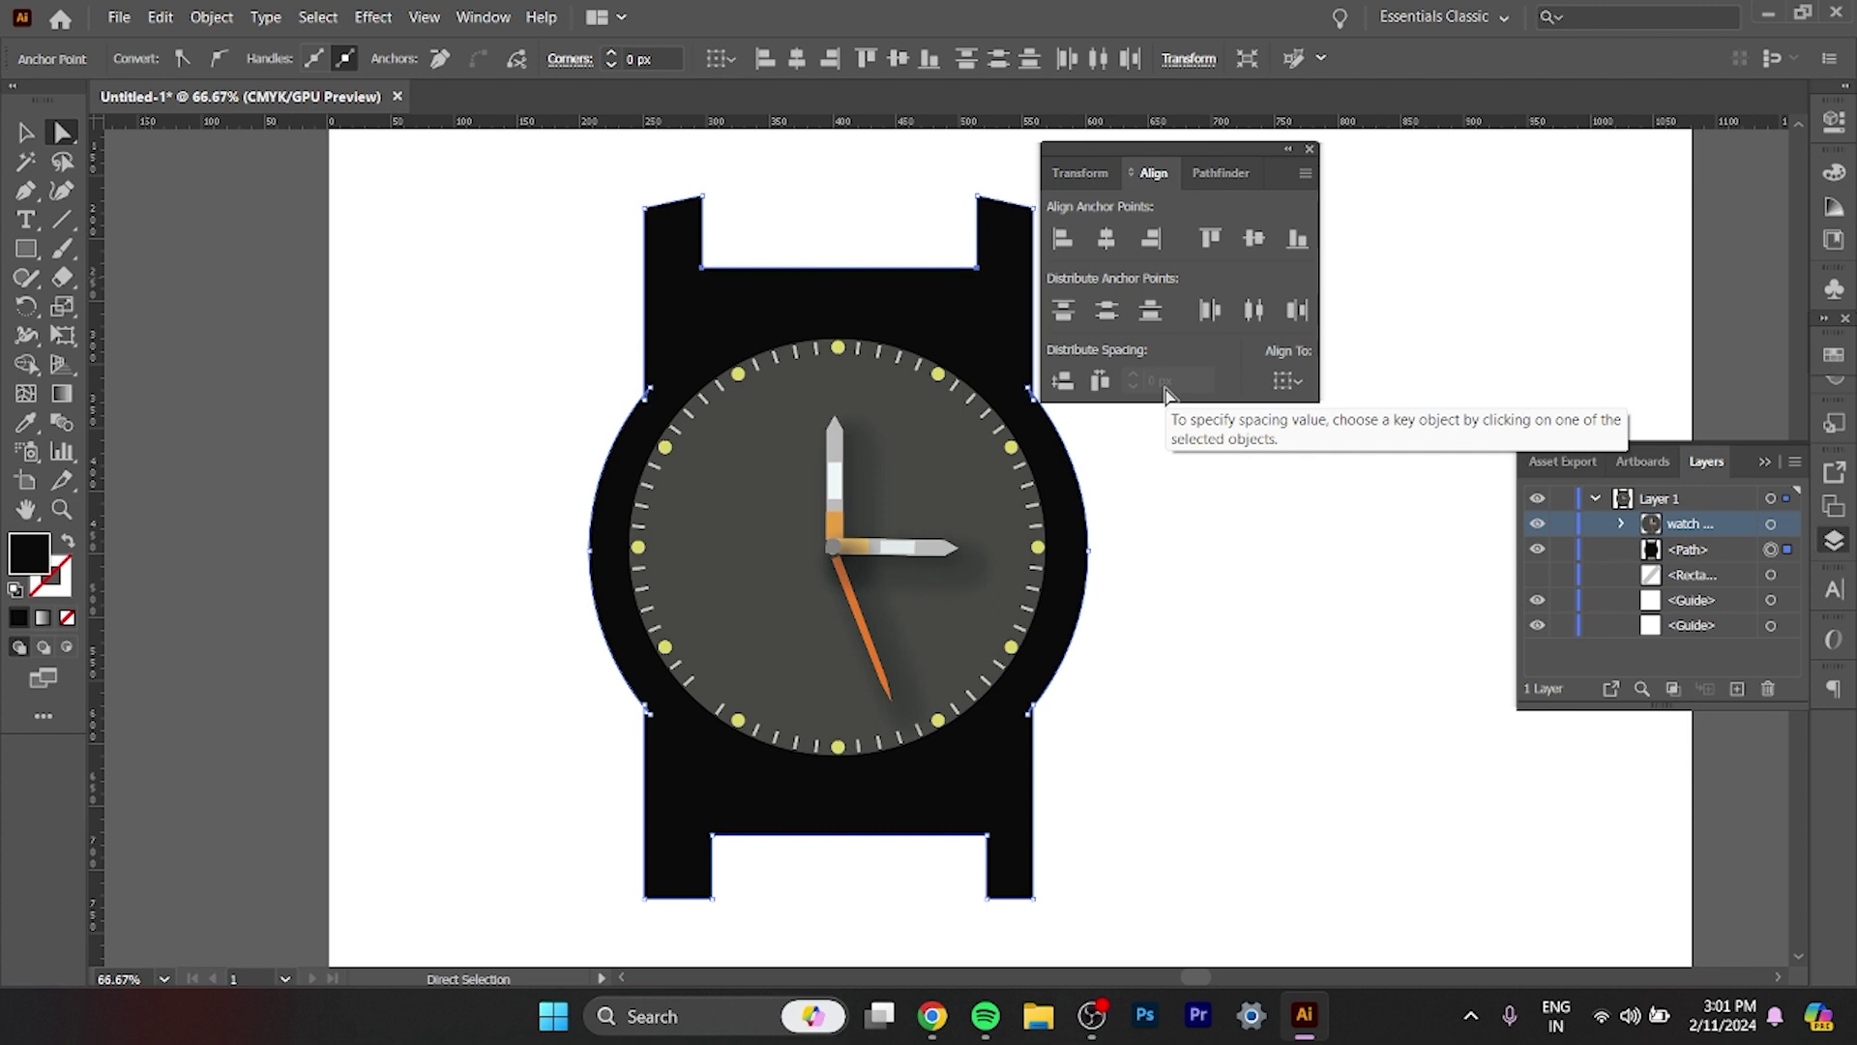
{"action": "key", "text": "Down"}
{"action": "key", "text": "Down"}
{"action": "key", "text": "Down"}
{"action": "key", "text": "Down"}
{"action": "key", "text": "Down"}
{"action": "key", "text": "Down"}
{"action": "key", "text": "Down"}
{"action": "key", "text": "Down"}
{"action": "key", "text": "Down"}
{"action": "key", "text": "Down"}
{"action": "key", "text": "Down"}
{"action": "key", "text": "Down"}
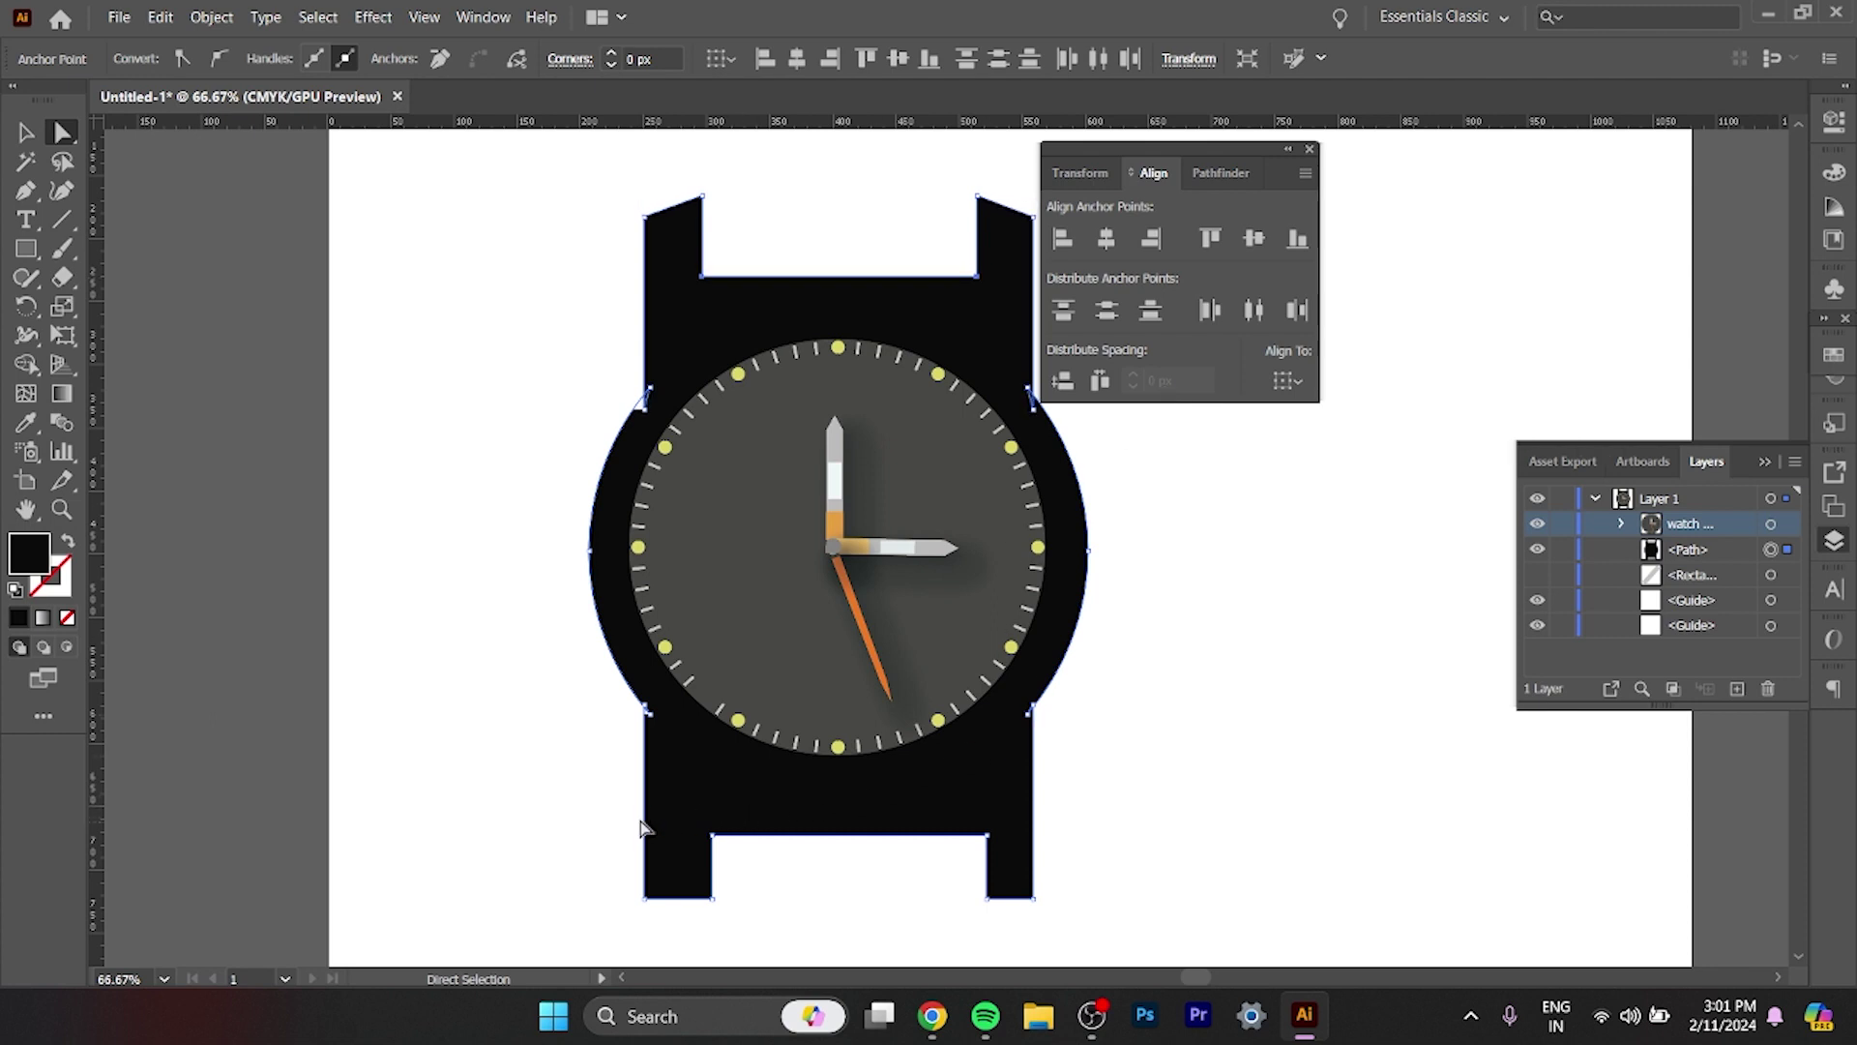
Slant the bottom lug ends by raising and nudging their anchor points right.
{"action": "left_click_drag", "start_coordinate": [666, 817], "coordinate": [1035, 856]}
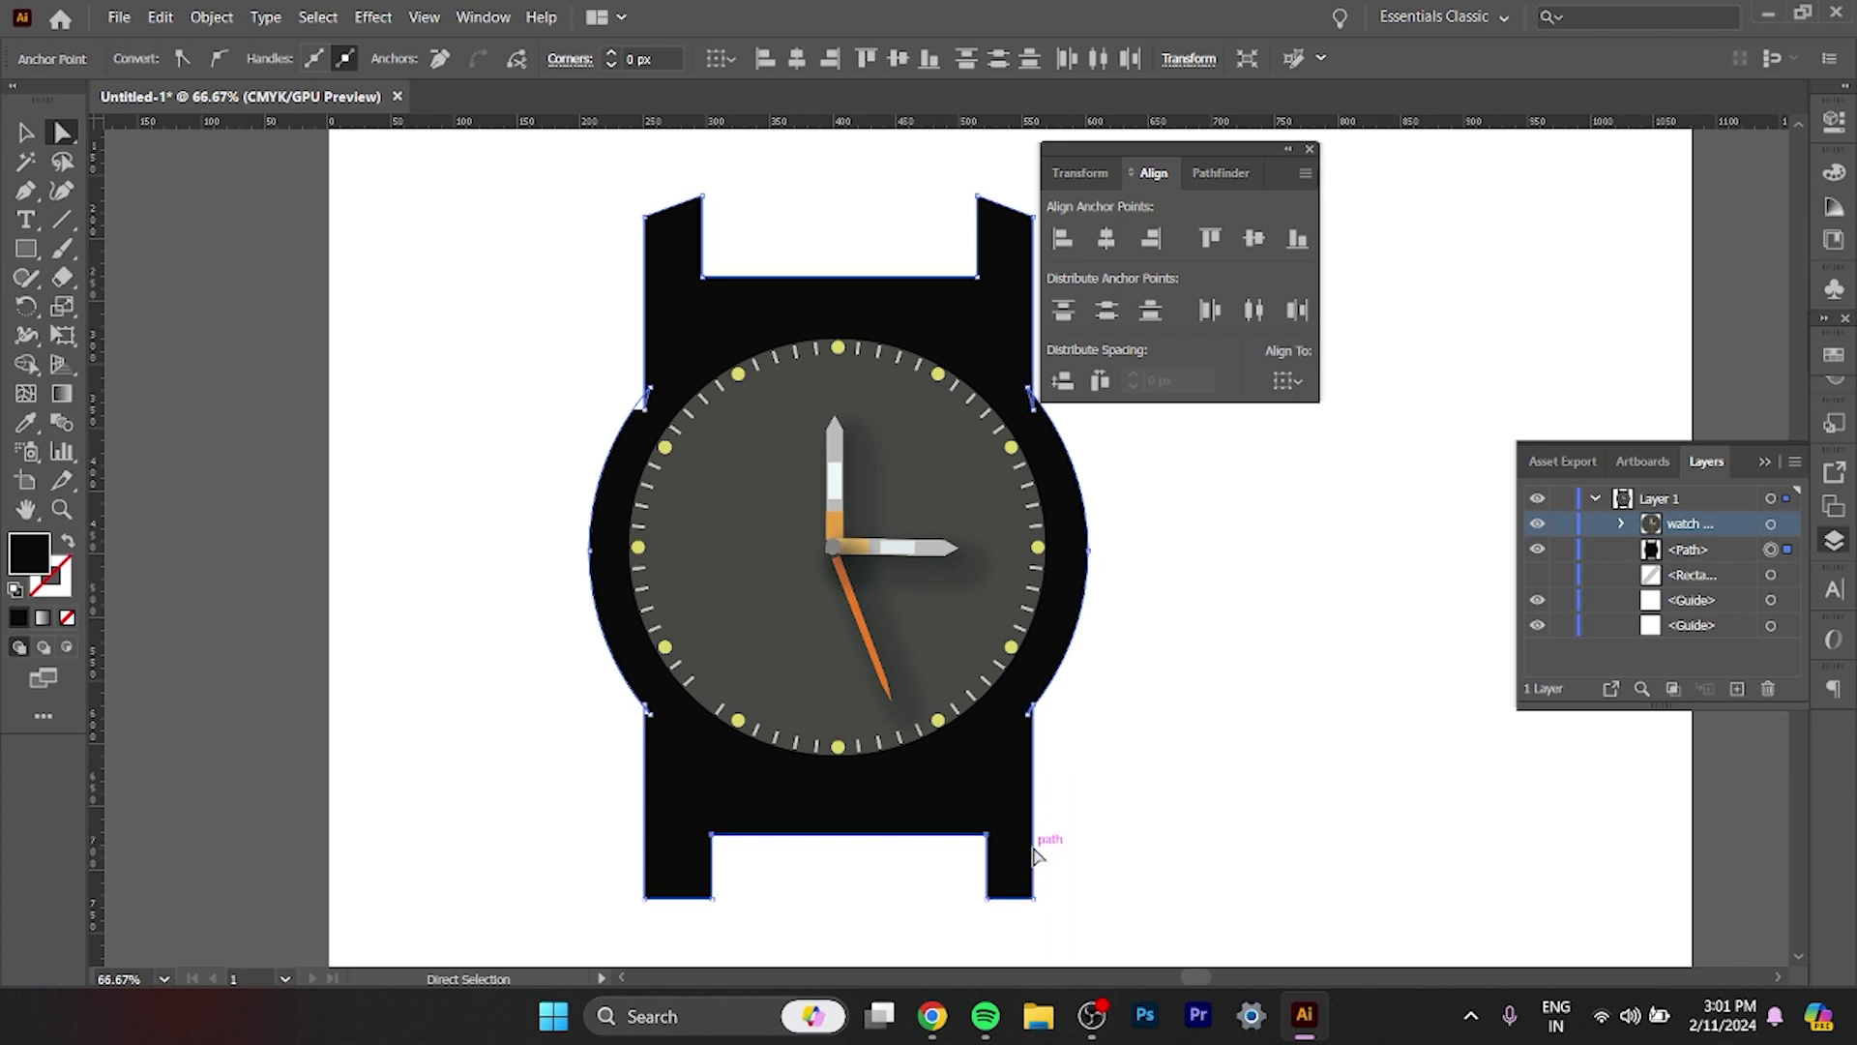
{"action": "key", "text": "Up"}
{"action": "key", "text": "Up"}
{"action": "key", "text": "Up"}
{"action": "key", "text": "Up"}
{"action": "key", "text": "Up"}
{"action": "key", "text": "Up"}
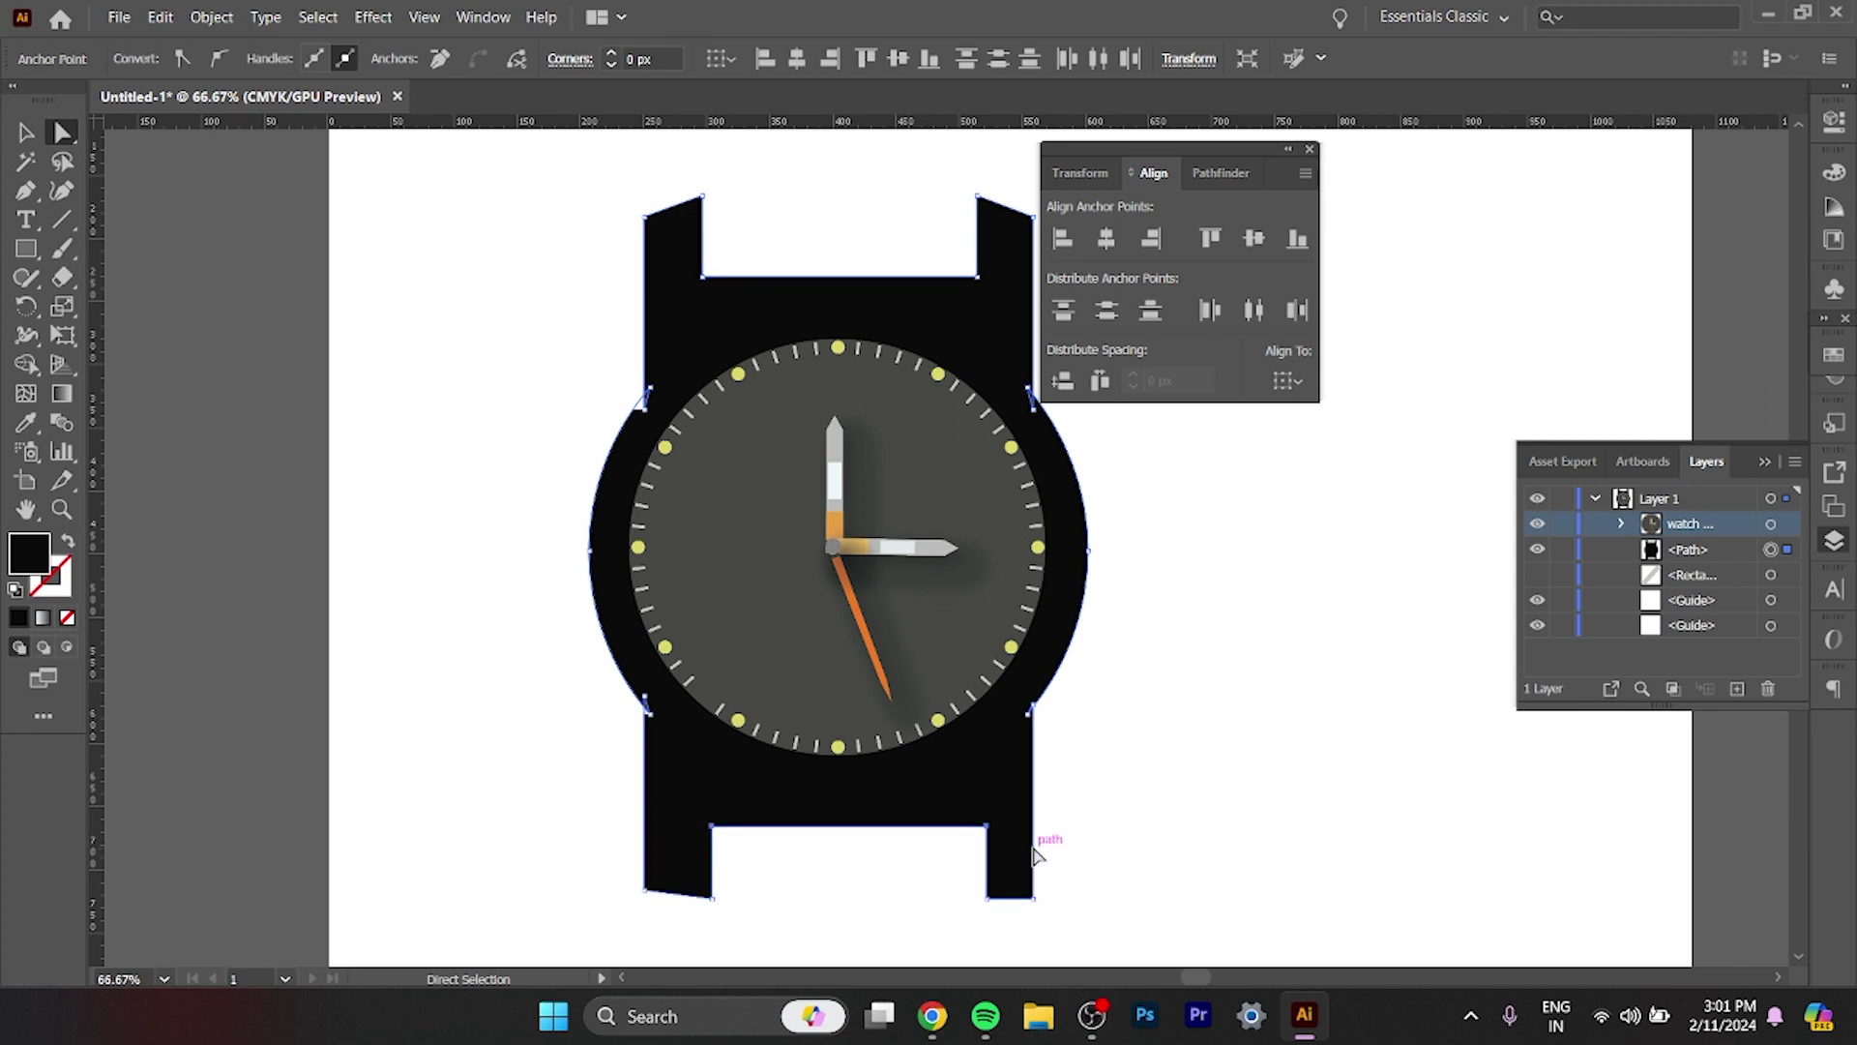
{"action": "key", "text": "Right"}
{"action": "key", "text": "Right"}
{"action": "left_click", "coordinate": [1144, 643]}
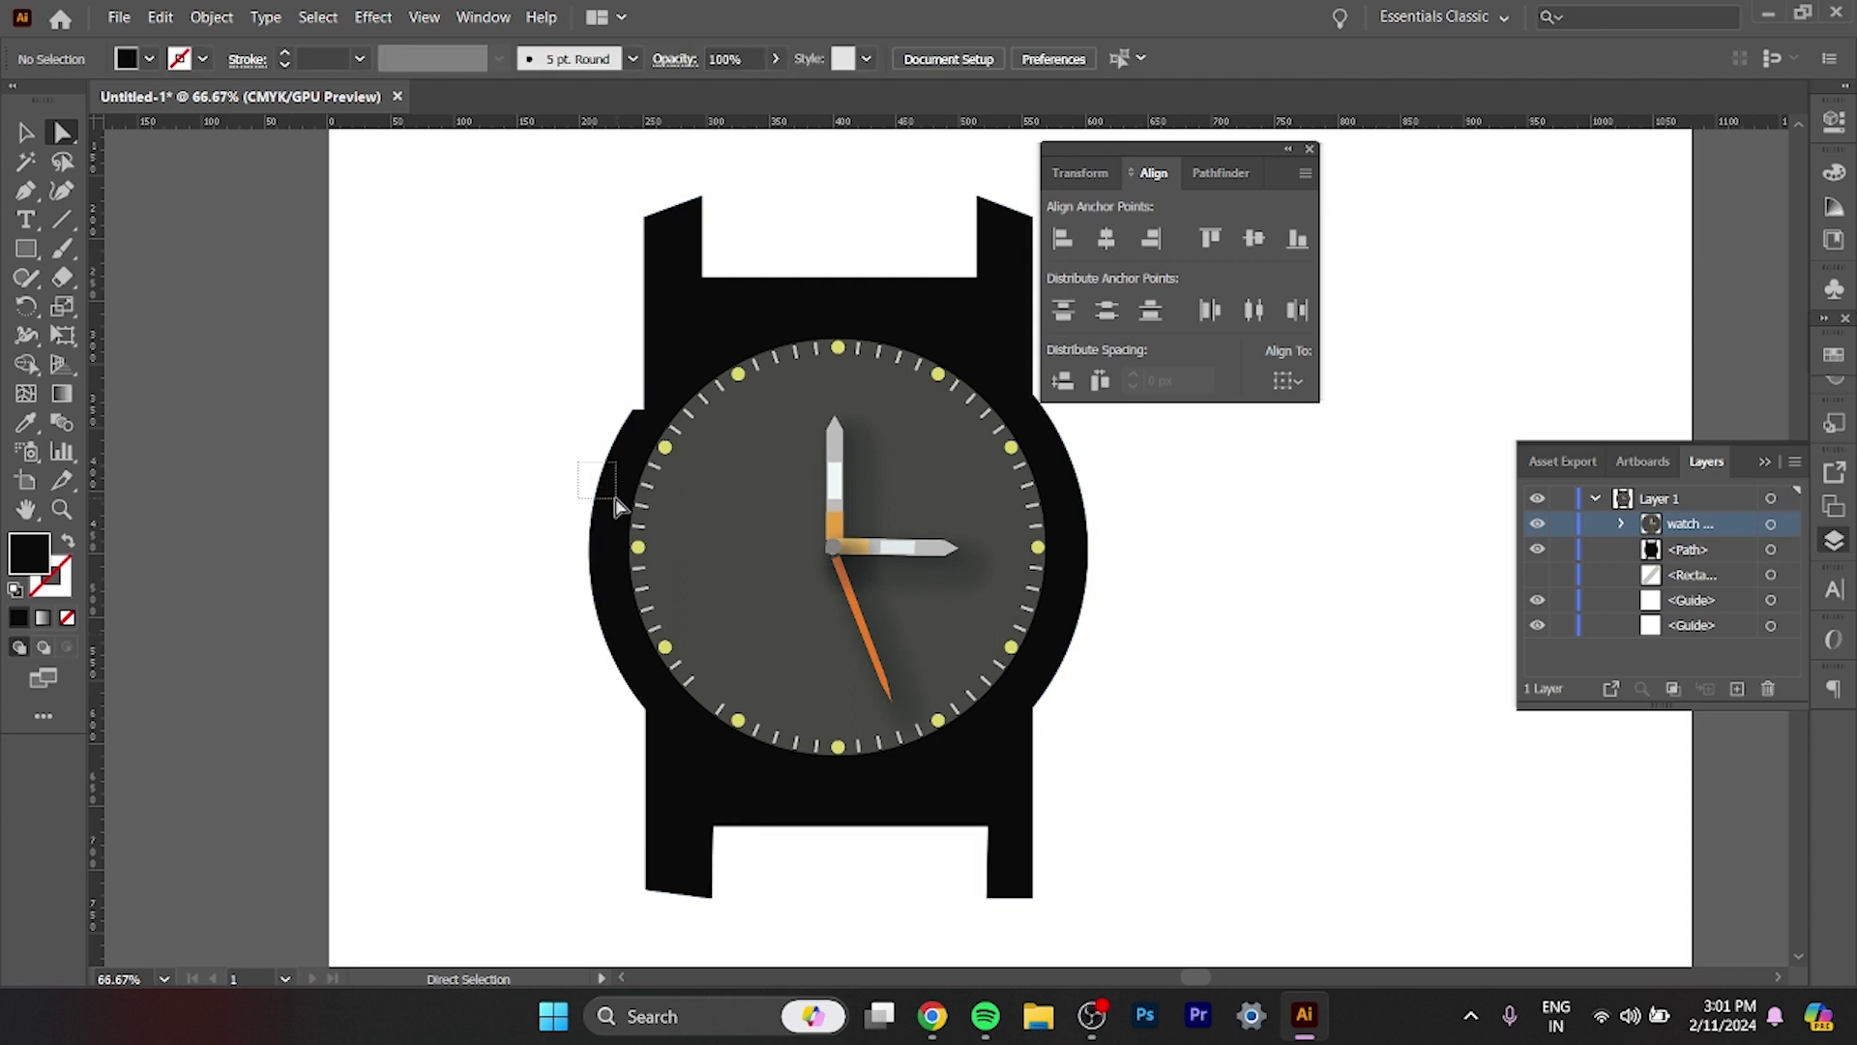
{"action": "left_click_drag", "start_coordinate": [616, 504], "coordinate": [615, 504]}
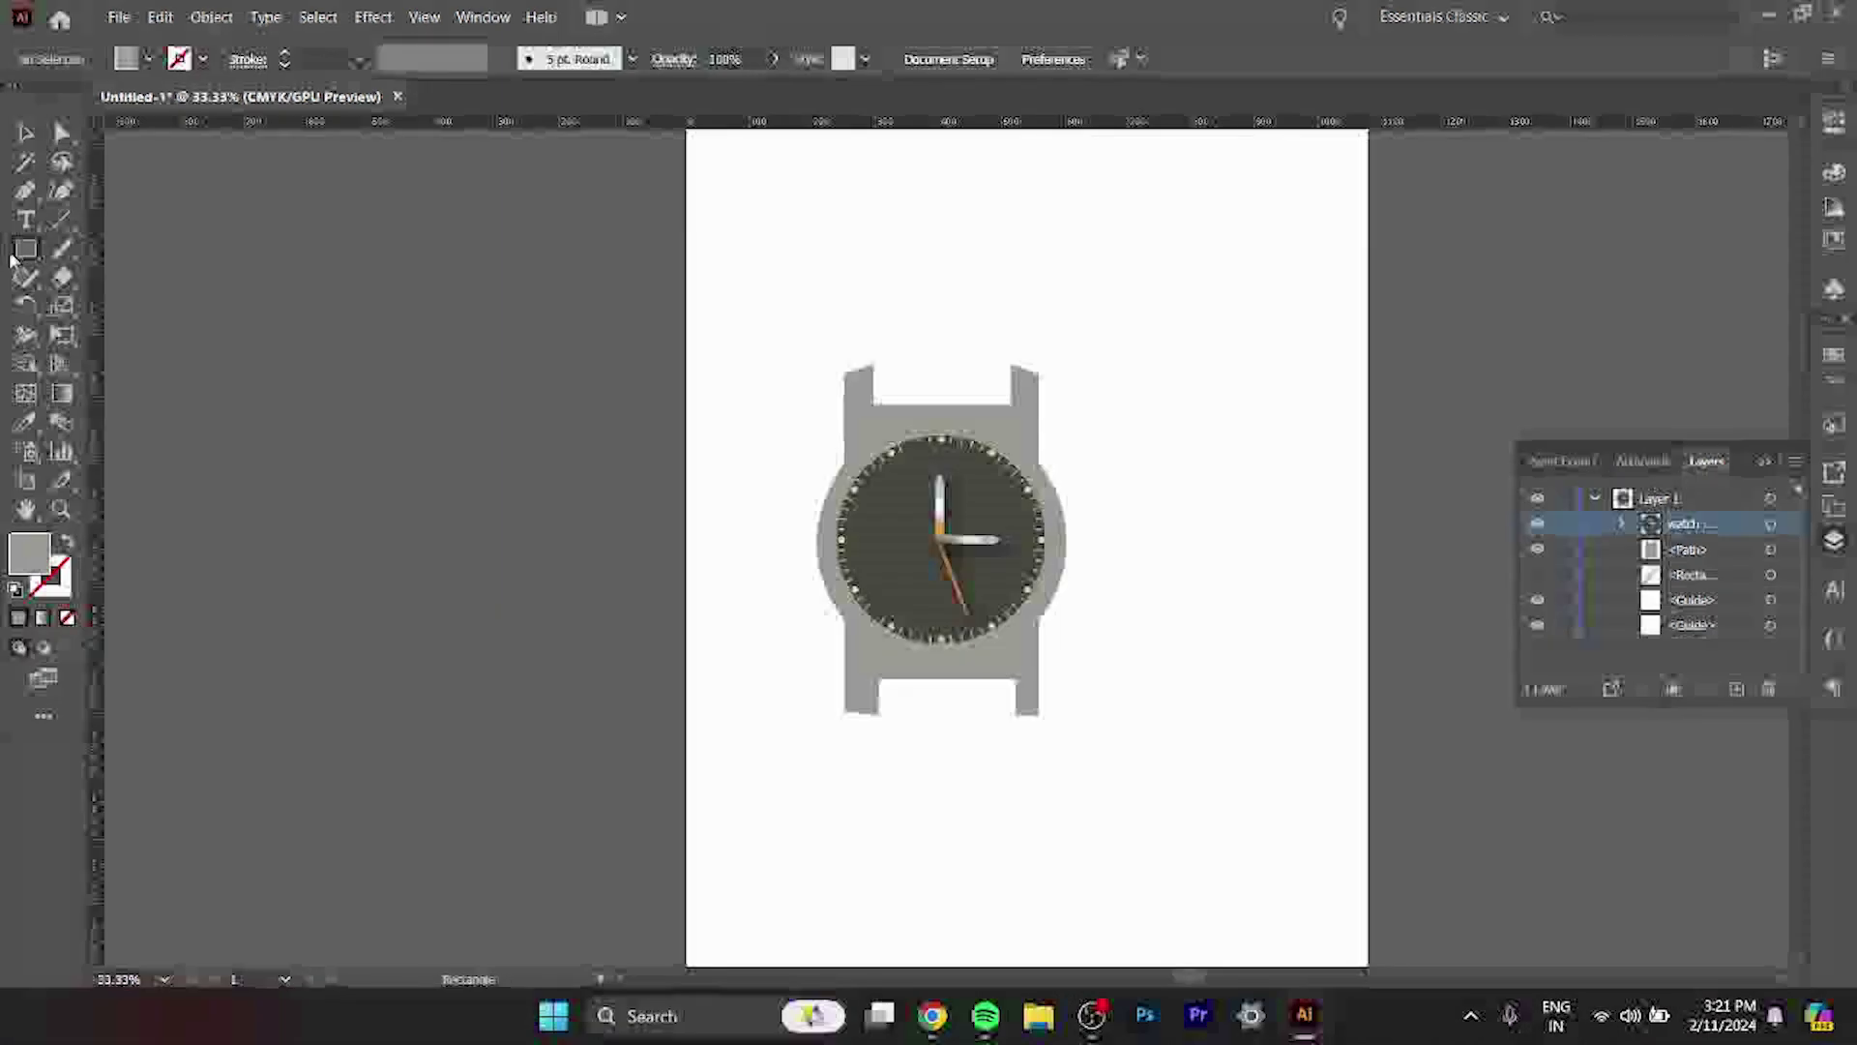
Nudge the watch higher on the artboard.
{"action": "key", "text": "shift+Down"}
{"action": "key", "text": "shift+Down"}
{"action": "key", "text": "shift+Down"}
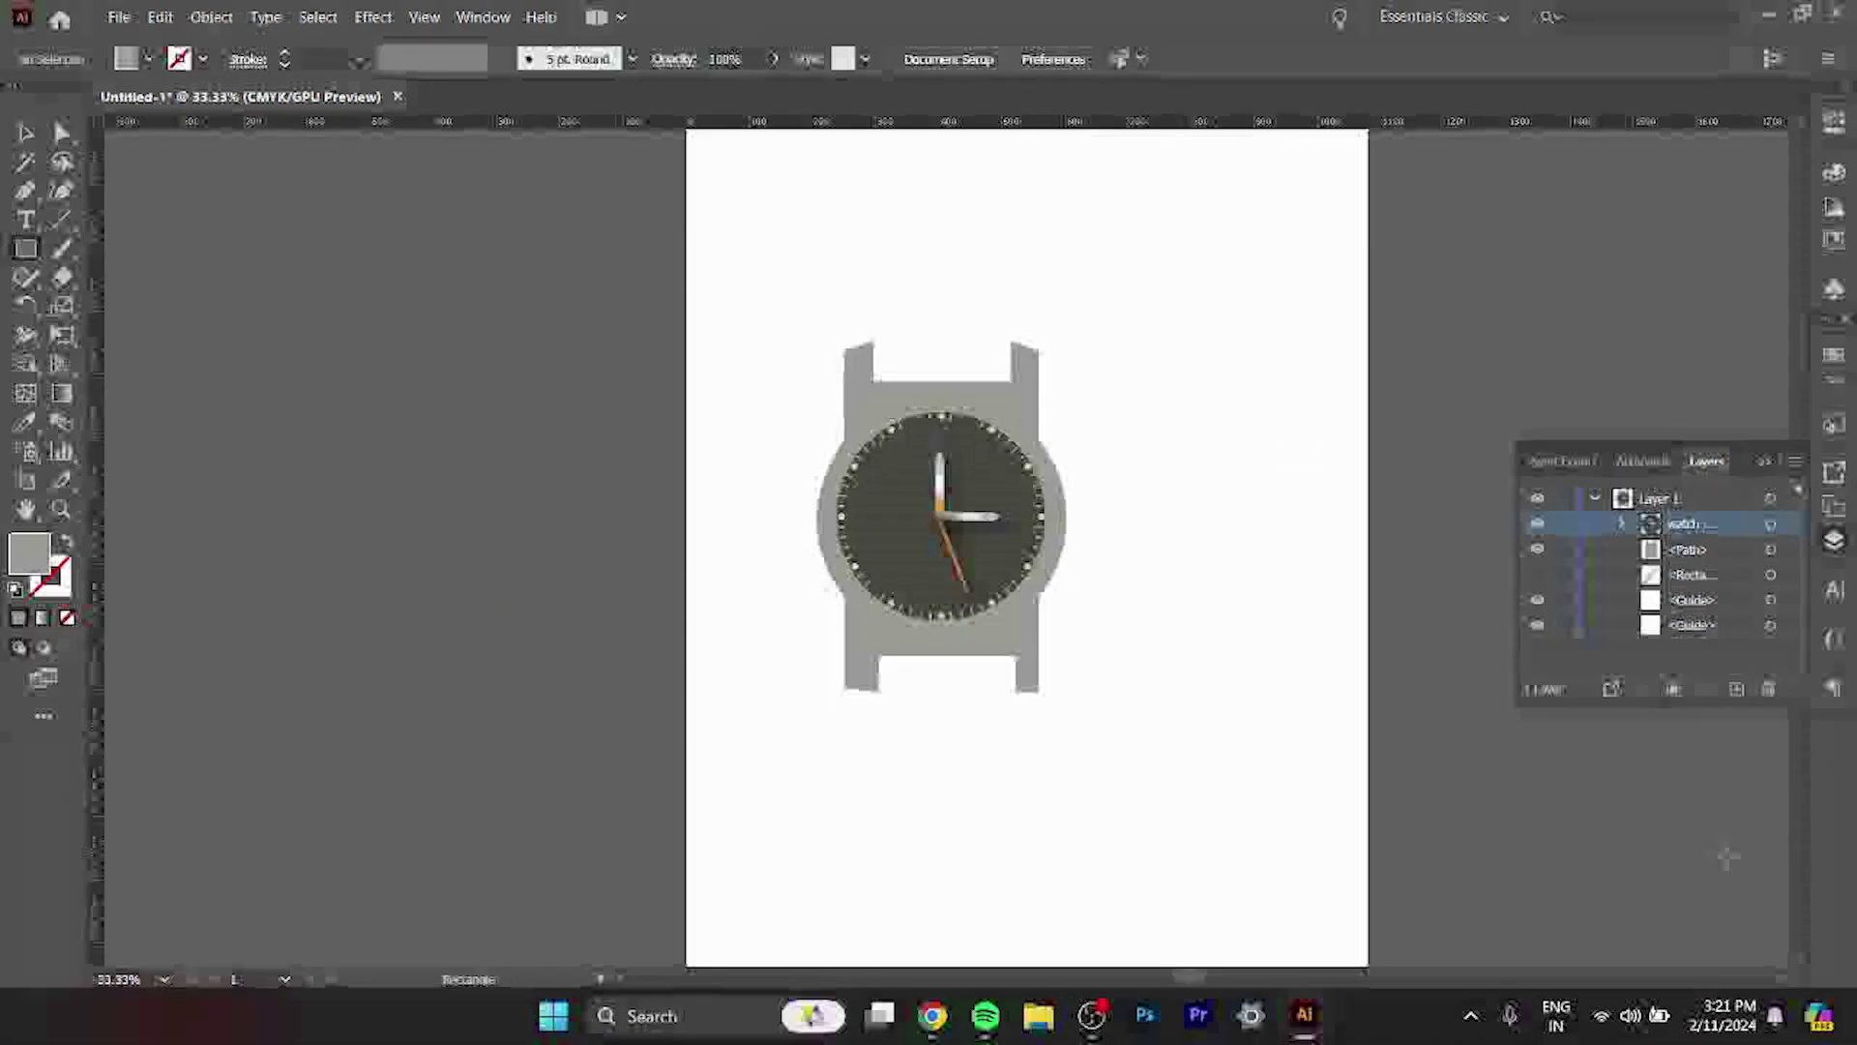
{"action": "key", "text": "shift+Down"}
{"action": "key", "text": "shift+Down"}
{"action": "key", "text": "shift+Down"}
{"action": "key", "text": "shift+Down"}
{"action": "key", "text": "shift+Down"}
{"action": "key", "text": "shift+Down"}
{"action": "key", "text": "shift+Up"}
{"action": "key", "text": "shift+Up"}
{"action": "key", "text": "shift+Up"}
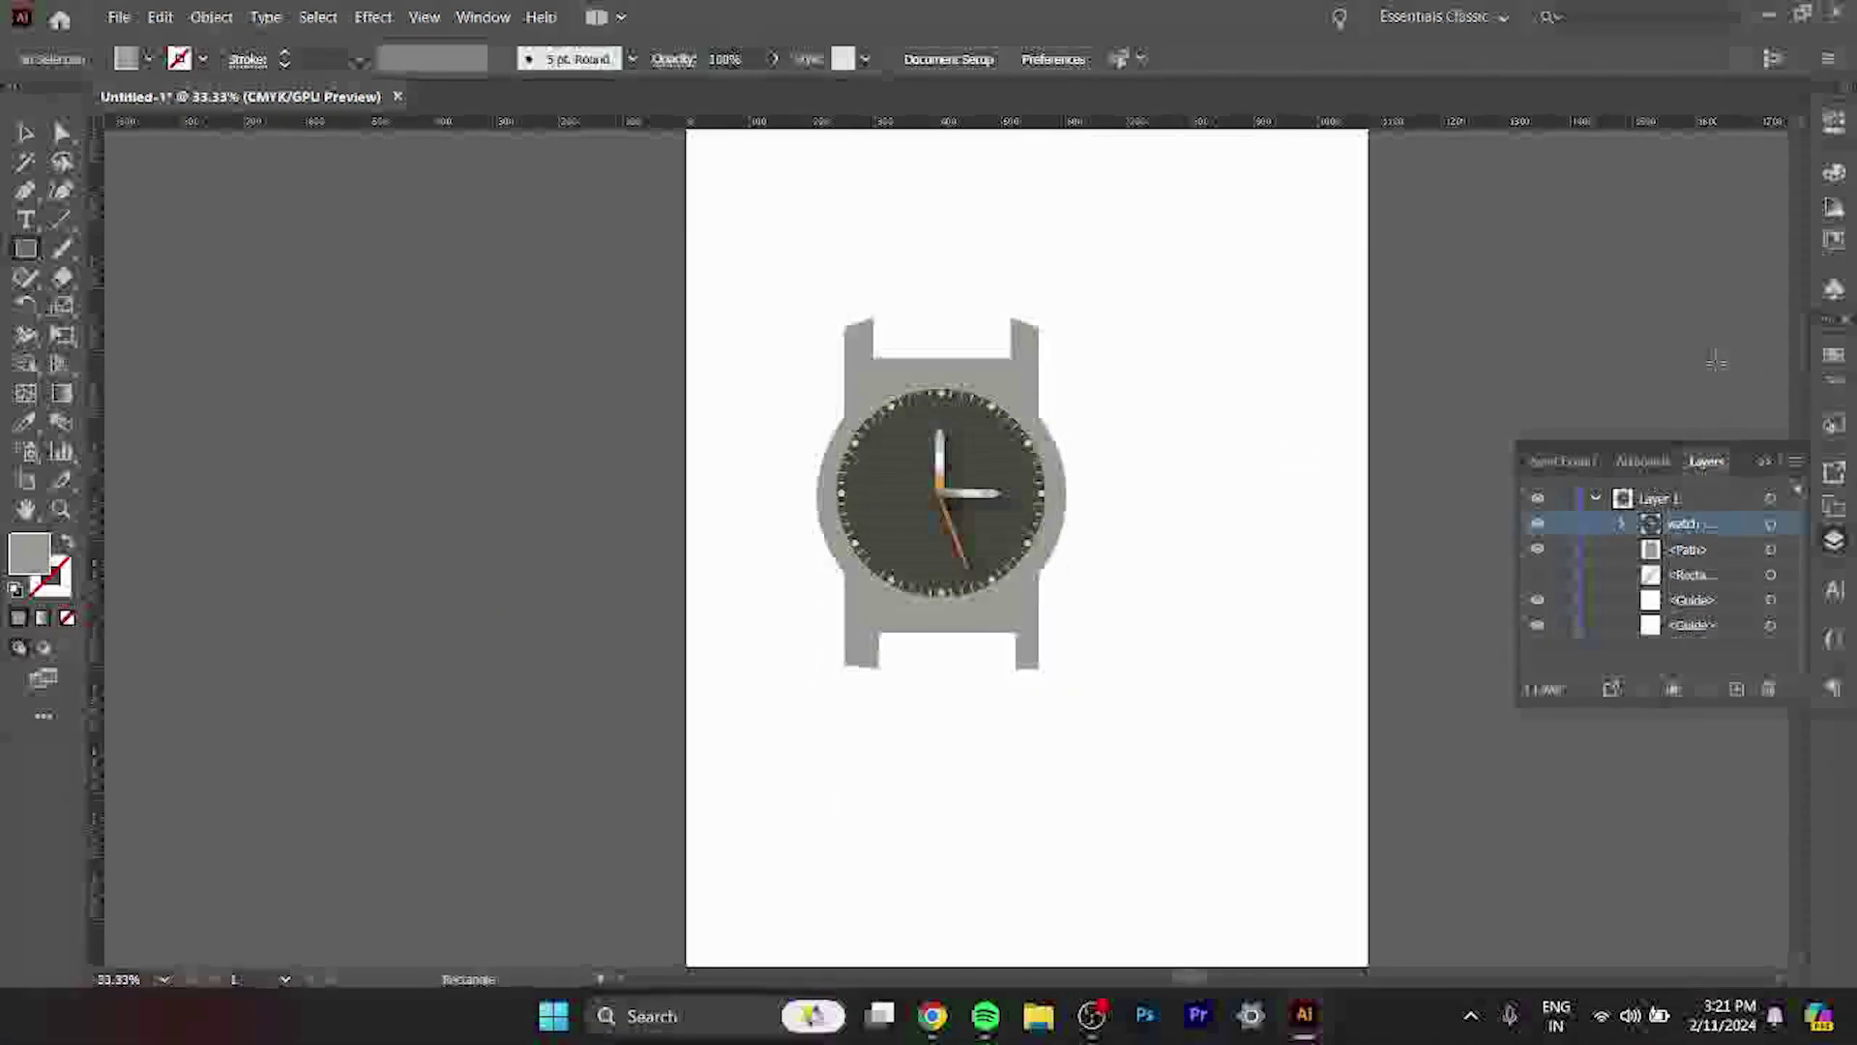
{"action": "key", "text": "shift+Up"}
{"action": "key", "text": "shift+Up"}
{"action": "key", "text": "shift+Up"}
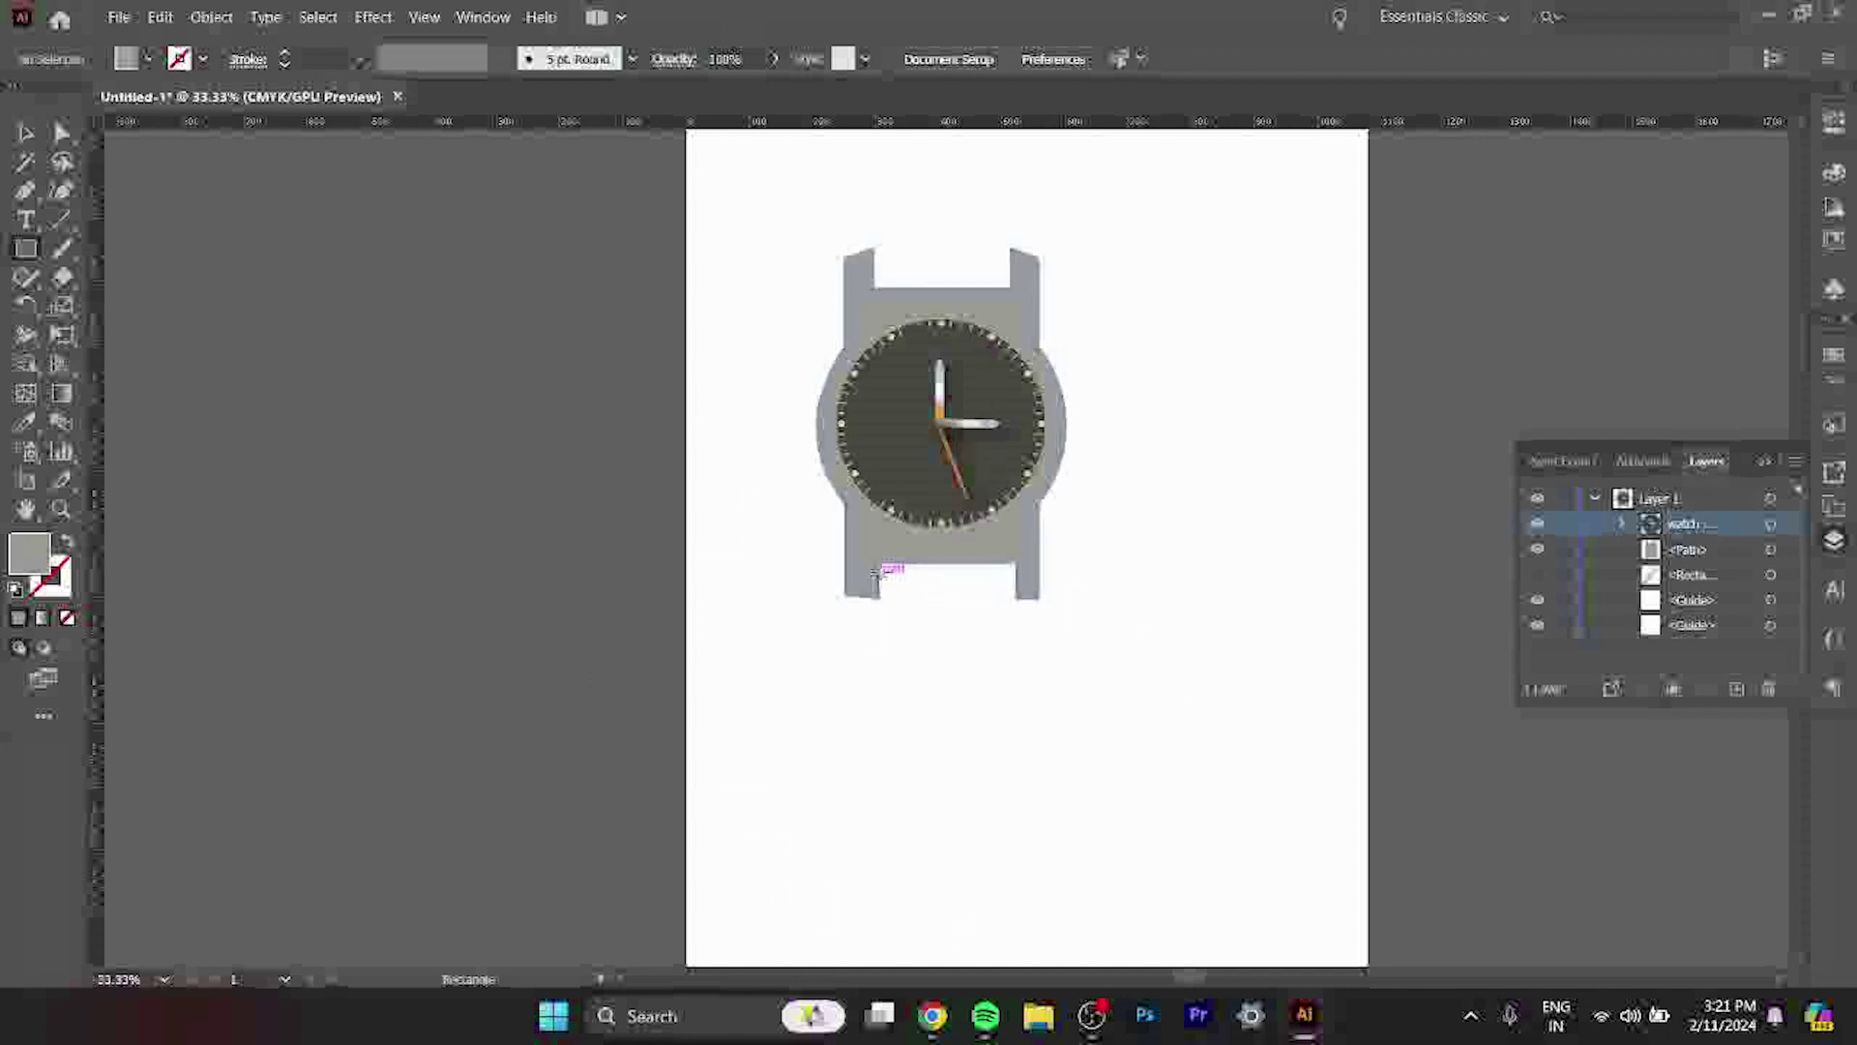
Draw a long grey strap below the case and duplicate it to the upper right.
{"action": "left_click_drag", "start_coordinate": [882, 569], "coordinate": [1004, 920]}
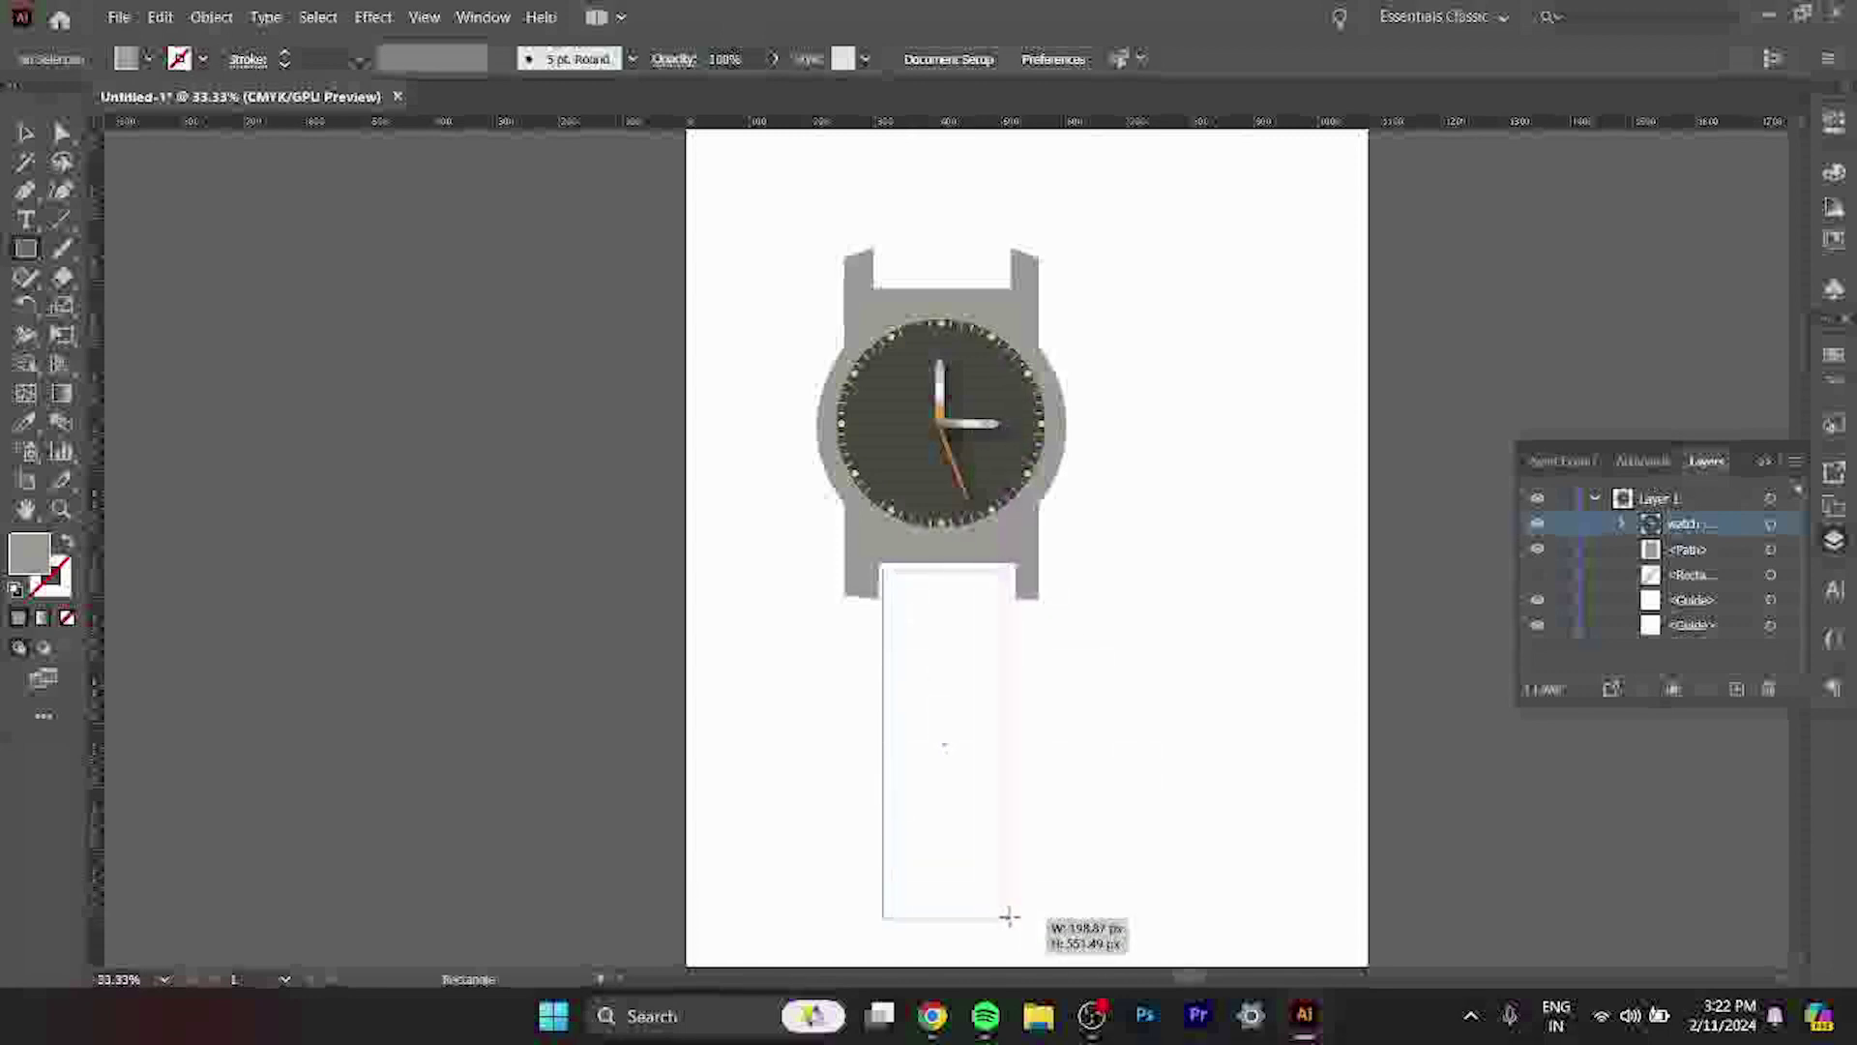
{"action": "left_click_drag", "start_coordinate": [1004, 920], "coordinate": [1010, 916]}
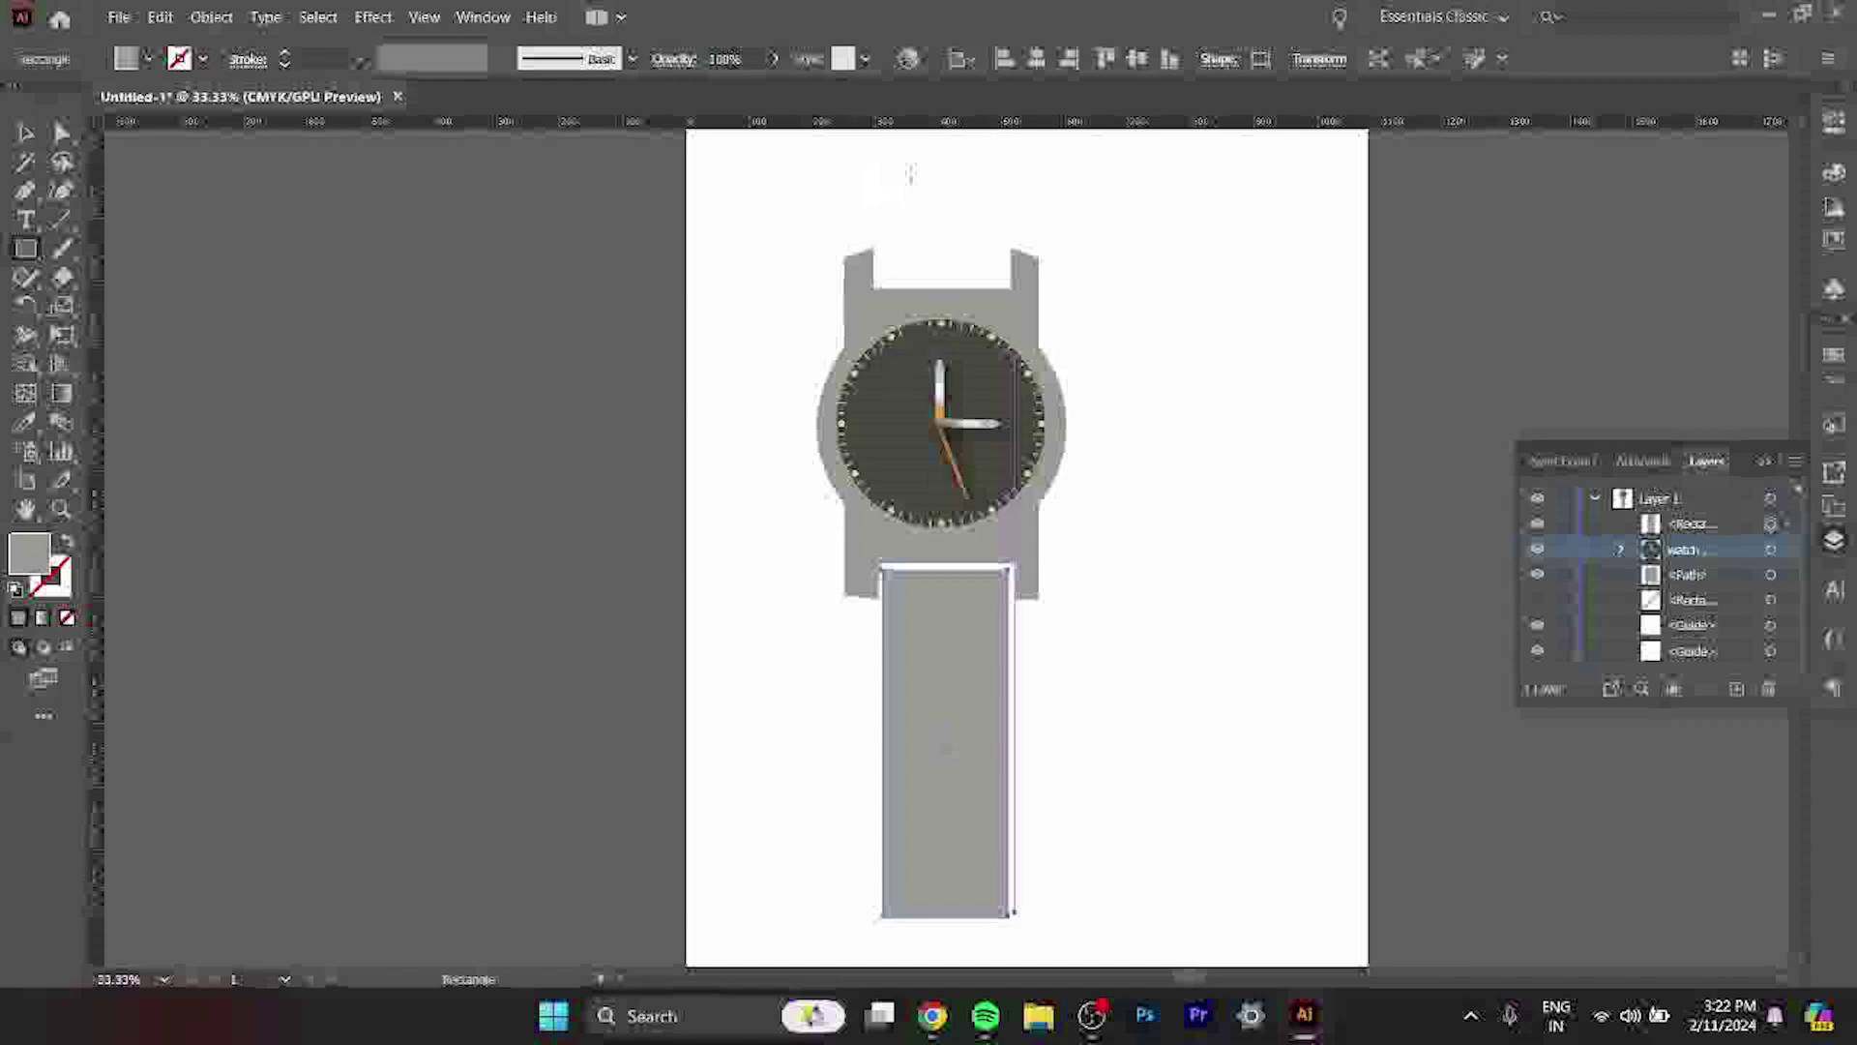
{"action": "scroll", "coordinate": [1151, 159], "scroll_direction": "down", "scroll_amount": 3}
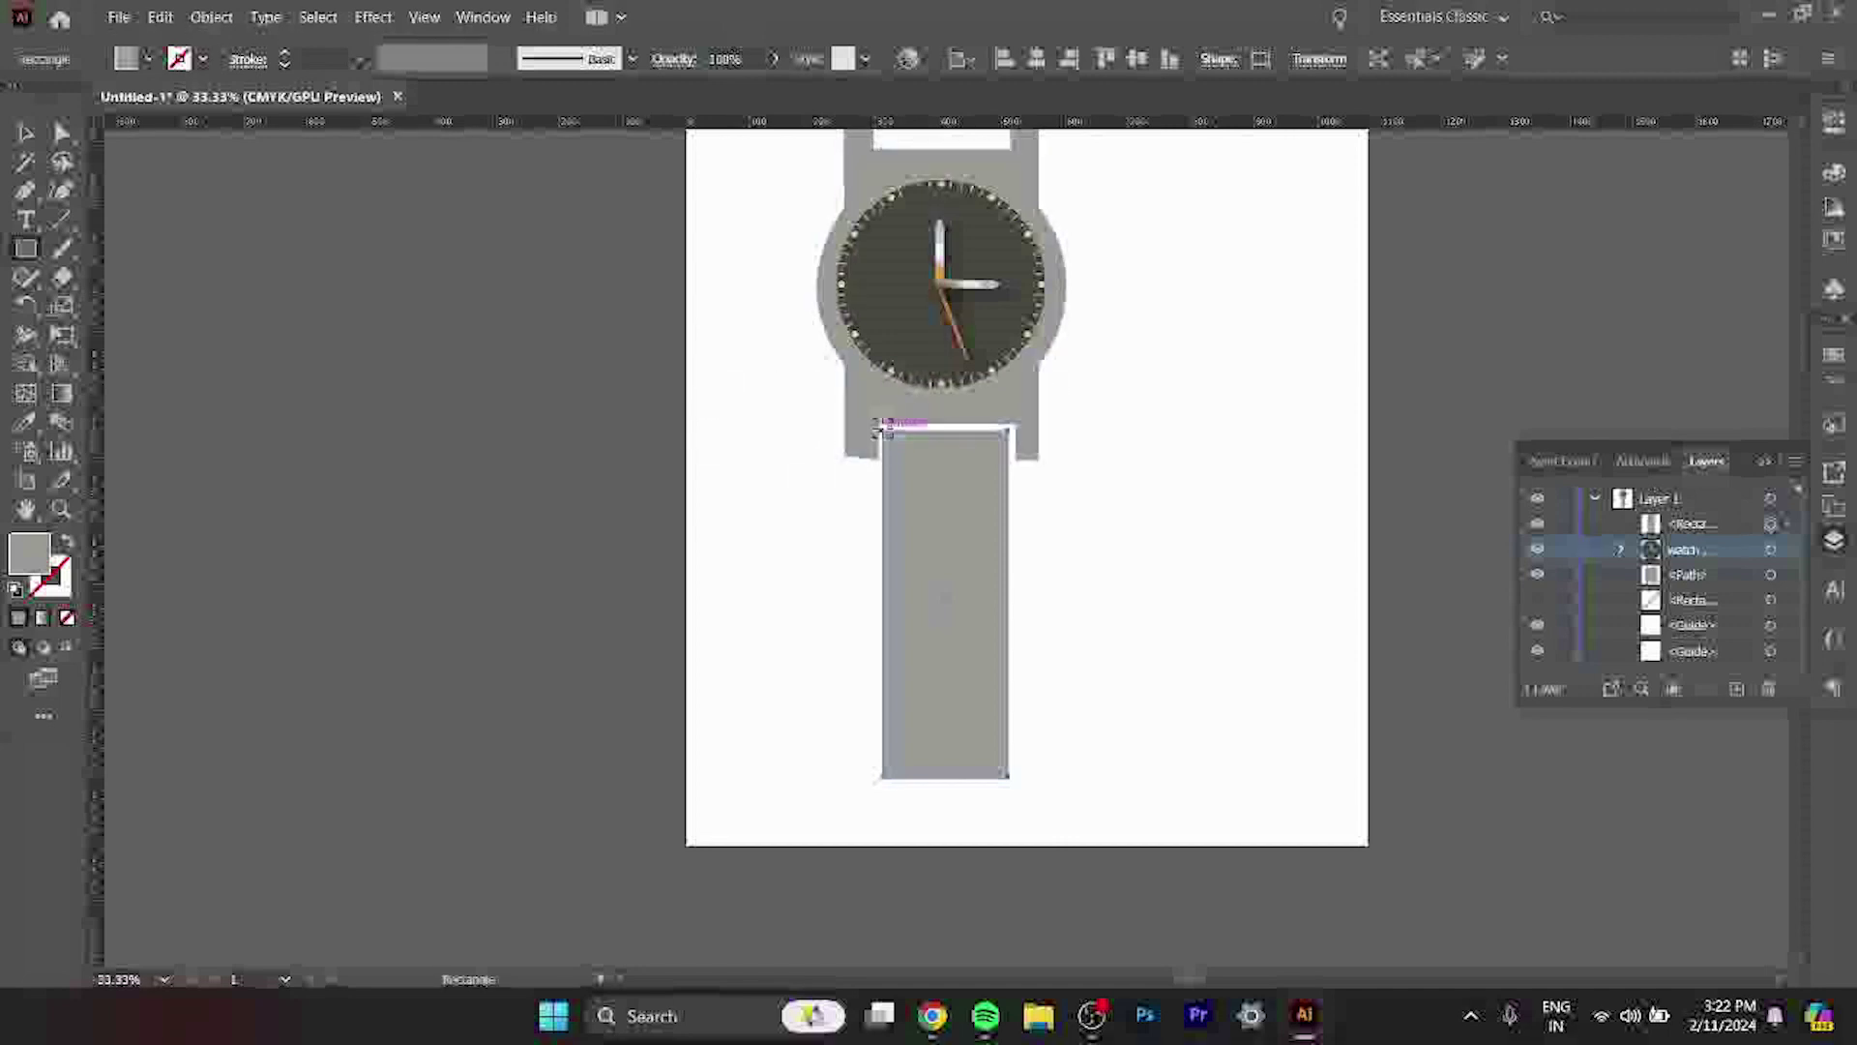
{"action": "left_click_drag", "start_coordinate": [882, 427], "coordinate": [1011, 433]}
{"action": "left_click", "coordinate": [28, 131]}
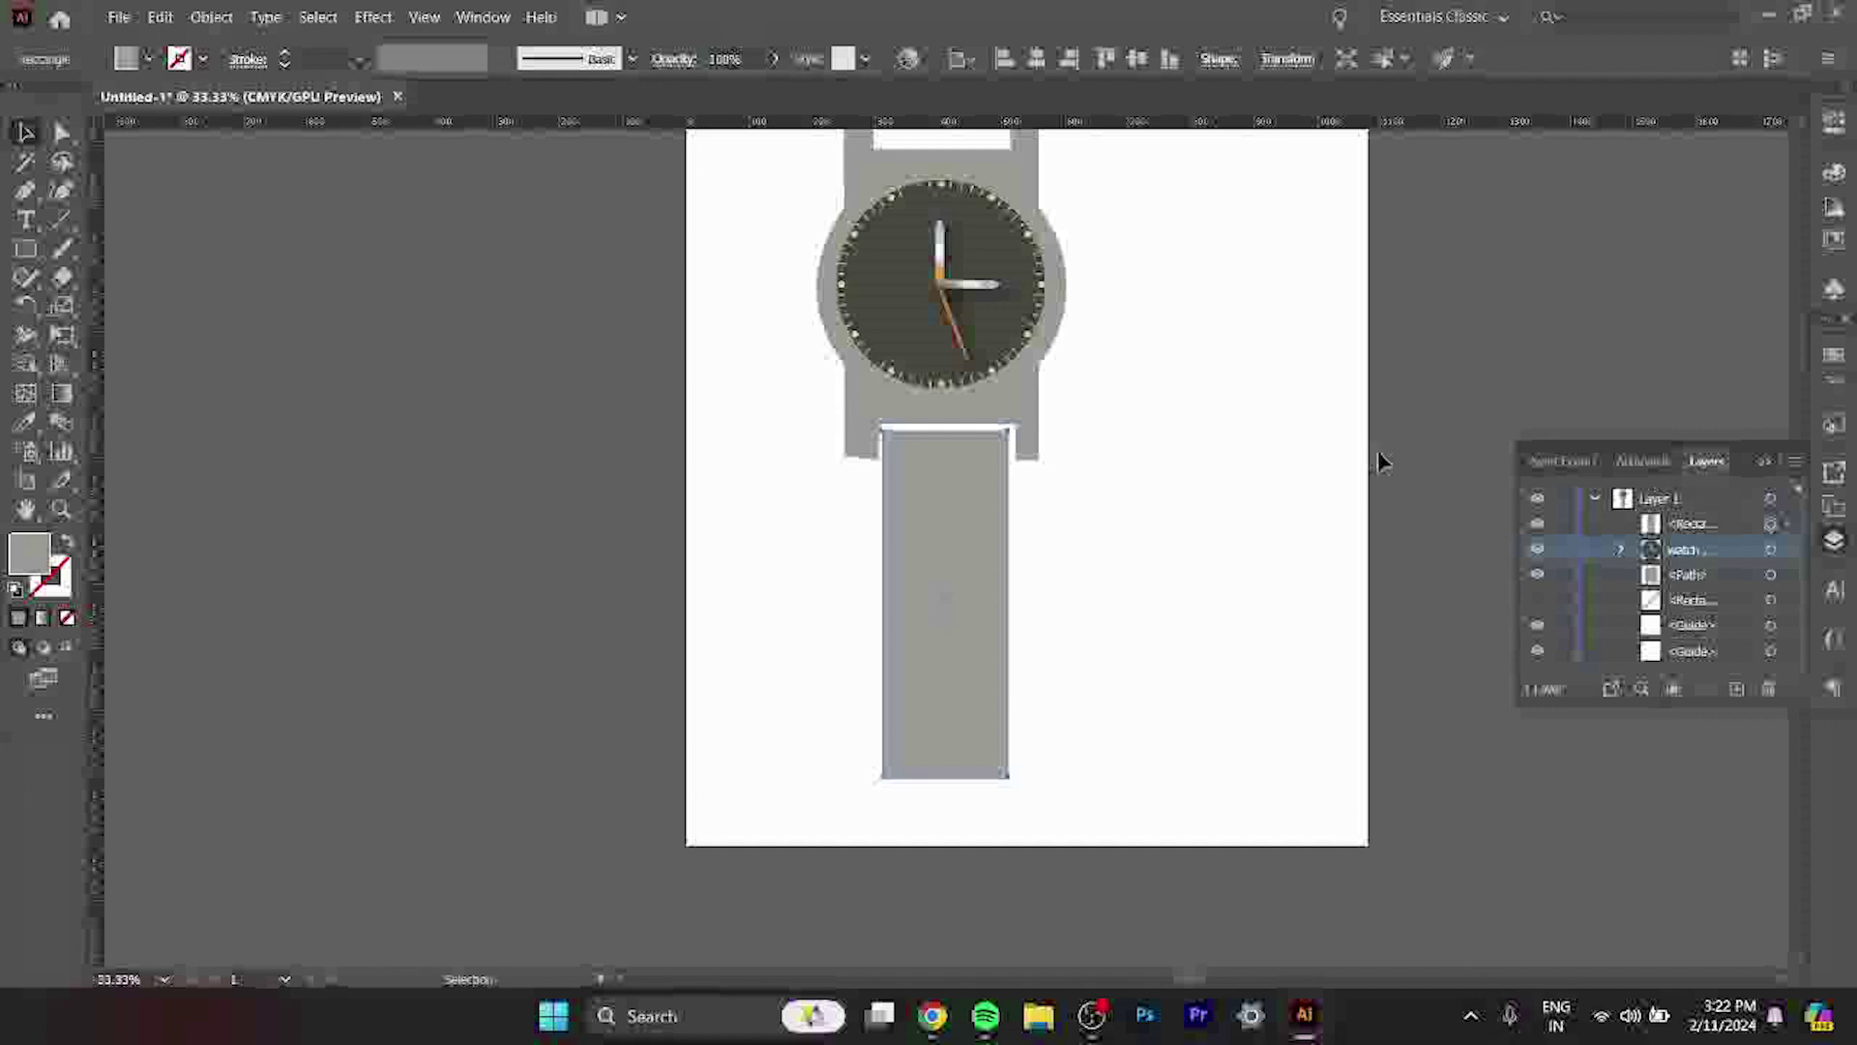
{"action": "mouse_move", "coordinate": [943, 658]}
{"action": "left_mouse_down"}
{"action": "mouse_move", "coordinate": [1137, 250]}
{"action": "mouse_move", "coordinate": [1259, 233]}
{"action": "left_mouse_up"}
Place the strap copy above the watch case.
{"action": "scroll", "coordinate": [1274, 166], "scroll_direction": "up", "scroll_amount": 1}
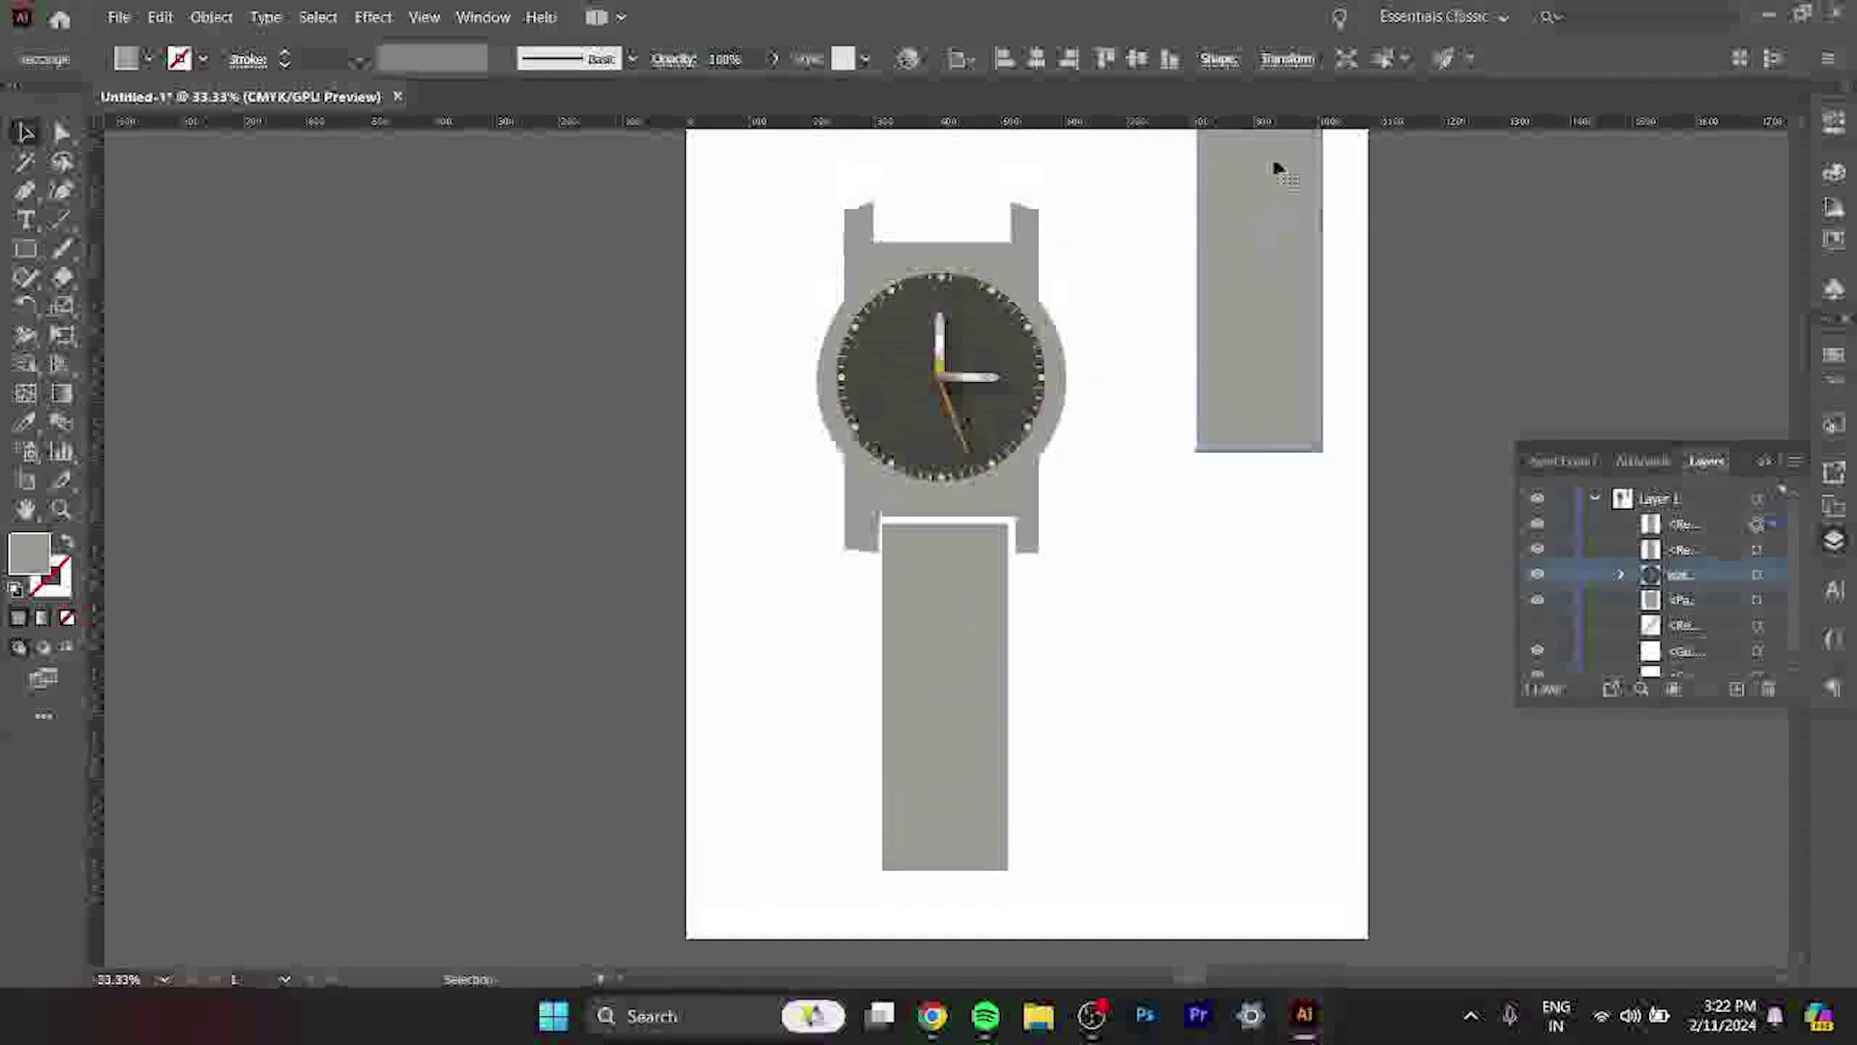
{"action": "scroll", "coordinate": [1257, 341], "scroll_direction": "up", "scroll_amount": 2}
{"action": "scroll", "coordinate": [1214, 511], "scroll_direction": "up", "scroll_amount": 2}
{"action": "left_click_drag", "start_coordinate": [1214, 511], "coordinate": [951, 292]}
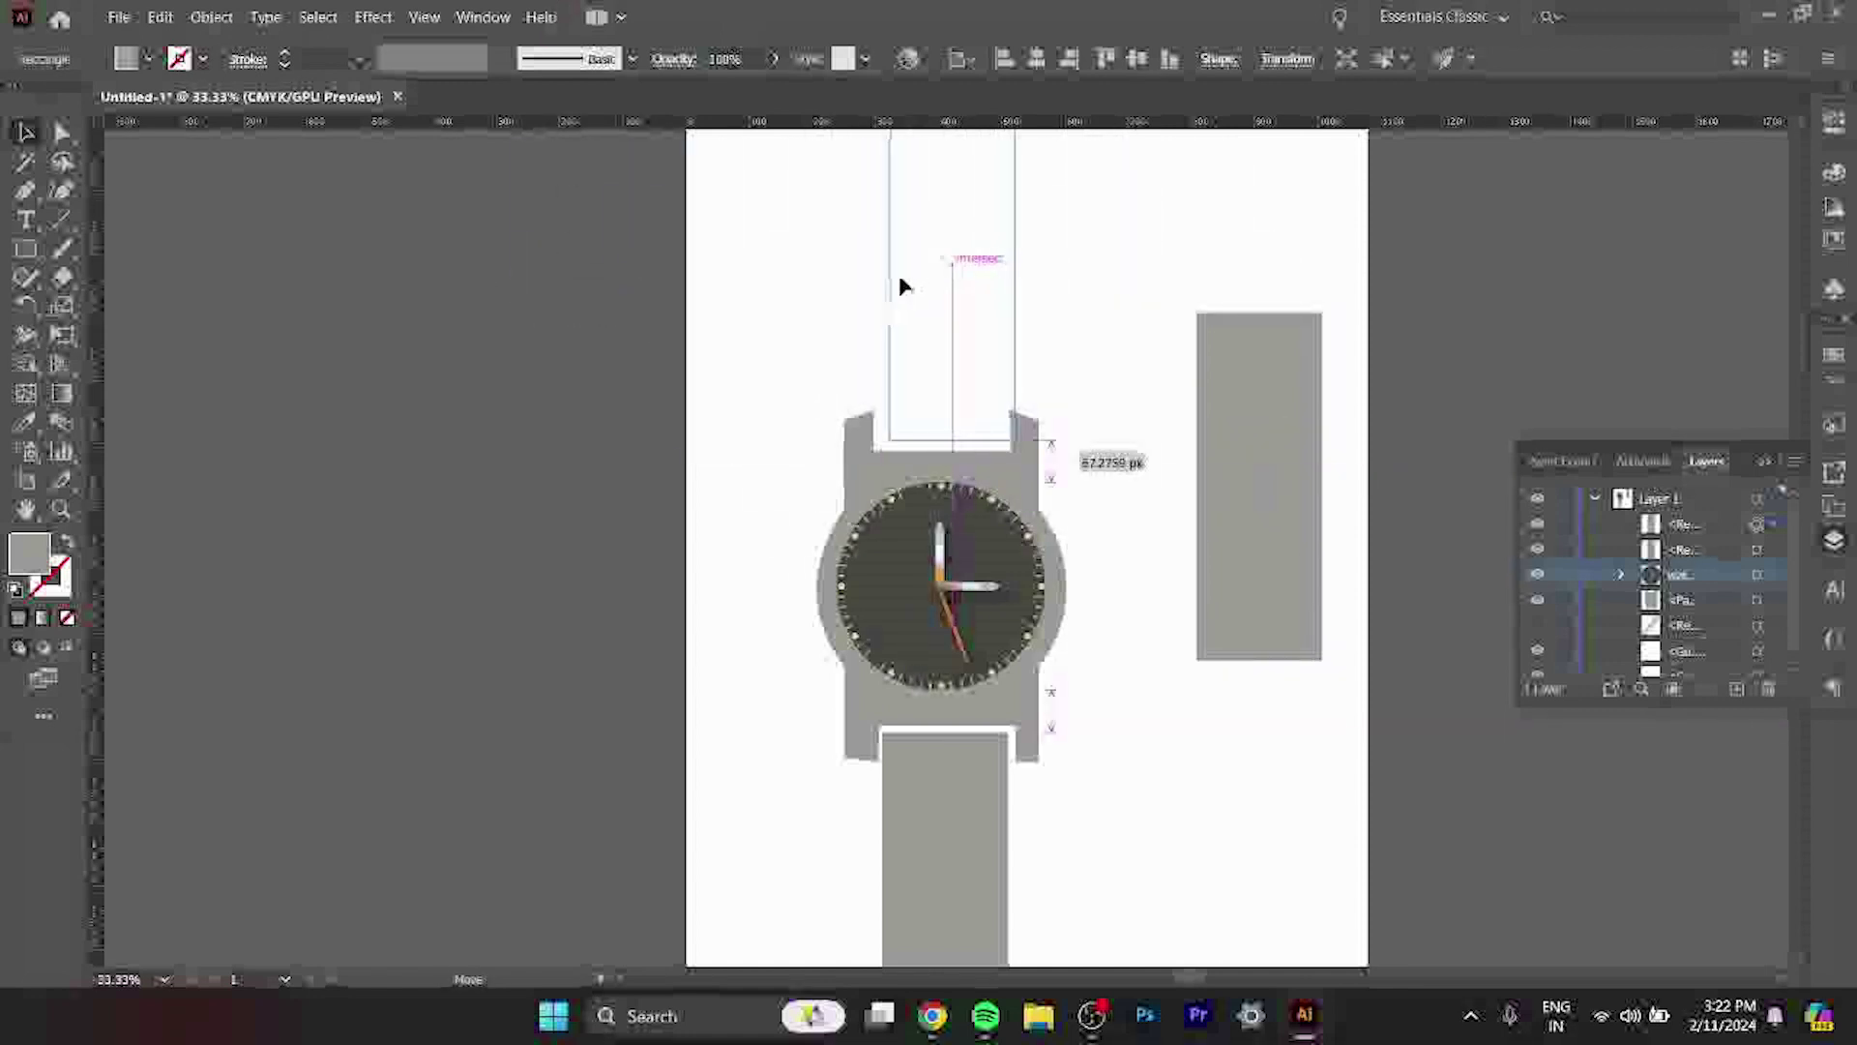
{"action": "left_click_drag", "start_coordinate": [951, 292], "coordinate": [897, 280]}
{"action": "scroll", "coordinate": [1497, 385], "scroll_direction": "down", "scroll_amount": 1}
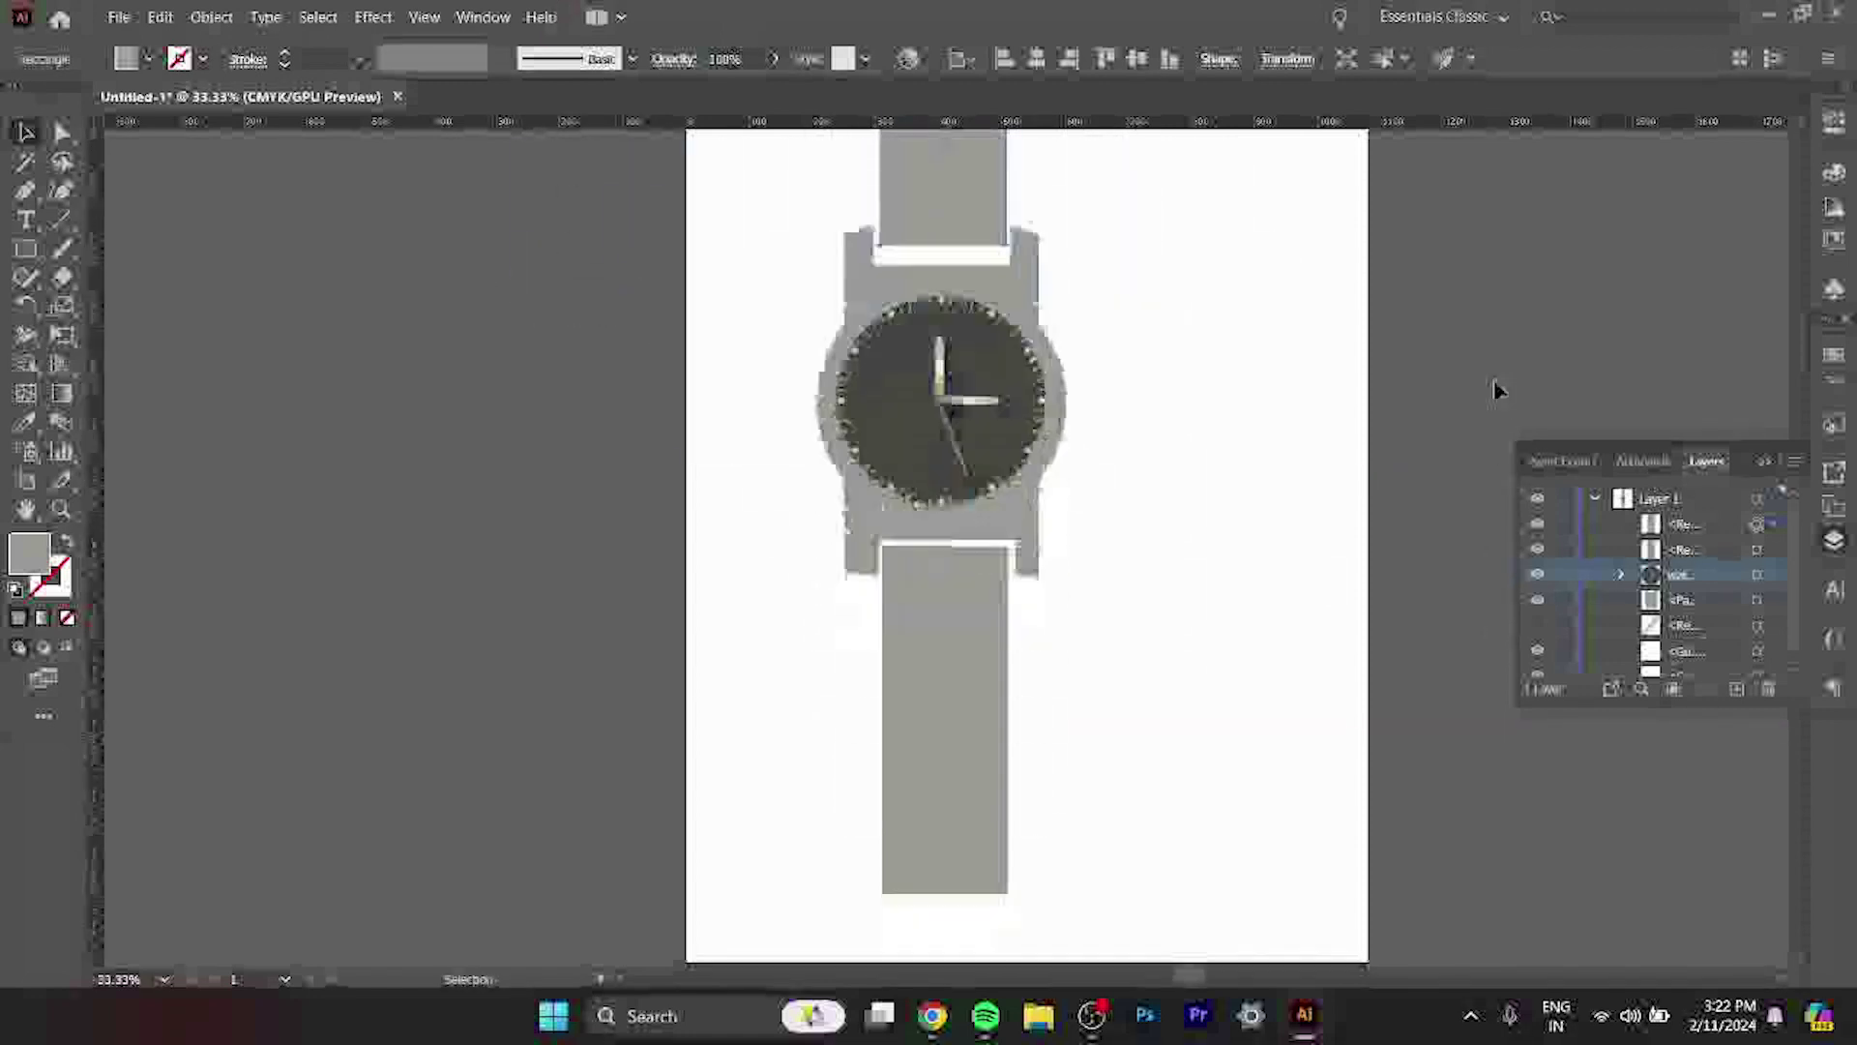
{"action": "scroll", "coordinate": [1484, 356], "scroll_direction": "down", "scroll_amount": 3}
Zoom in and fit the lower strap neatly into its lug gap.
{"action": "left_click", "coordinate": [997, 650]}
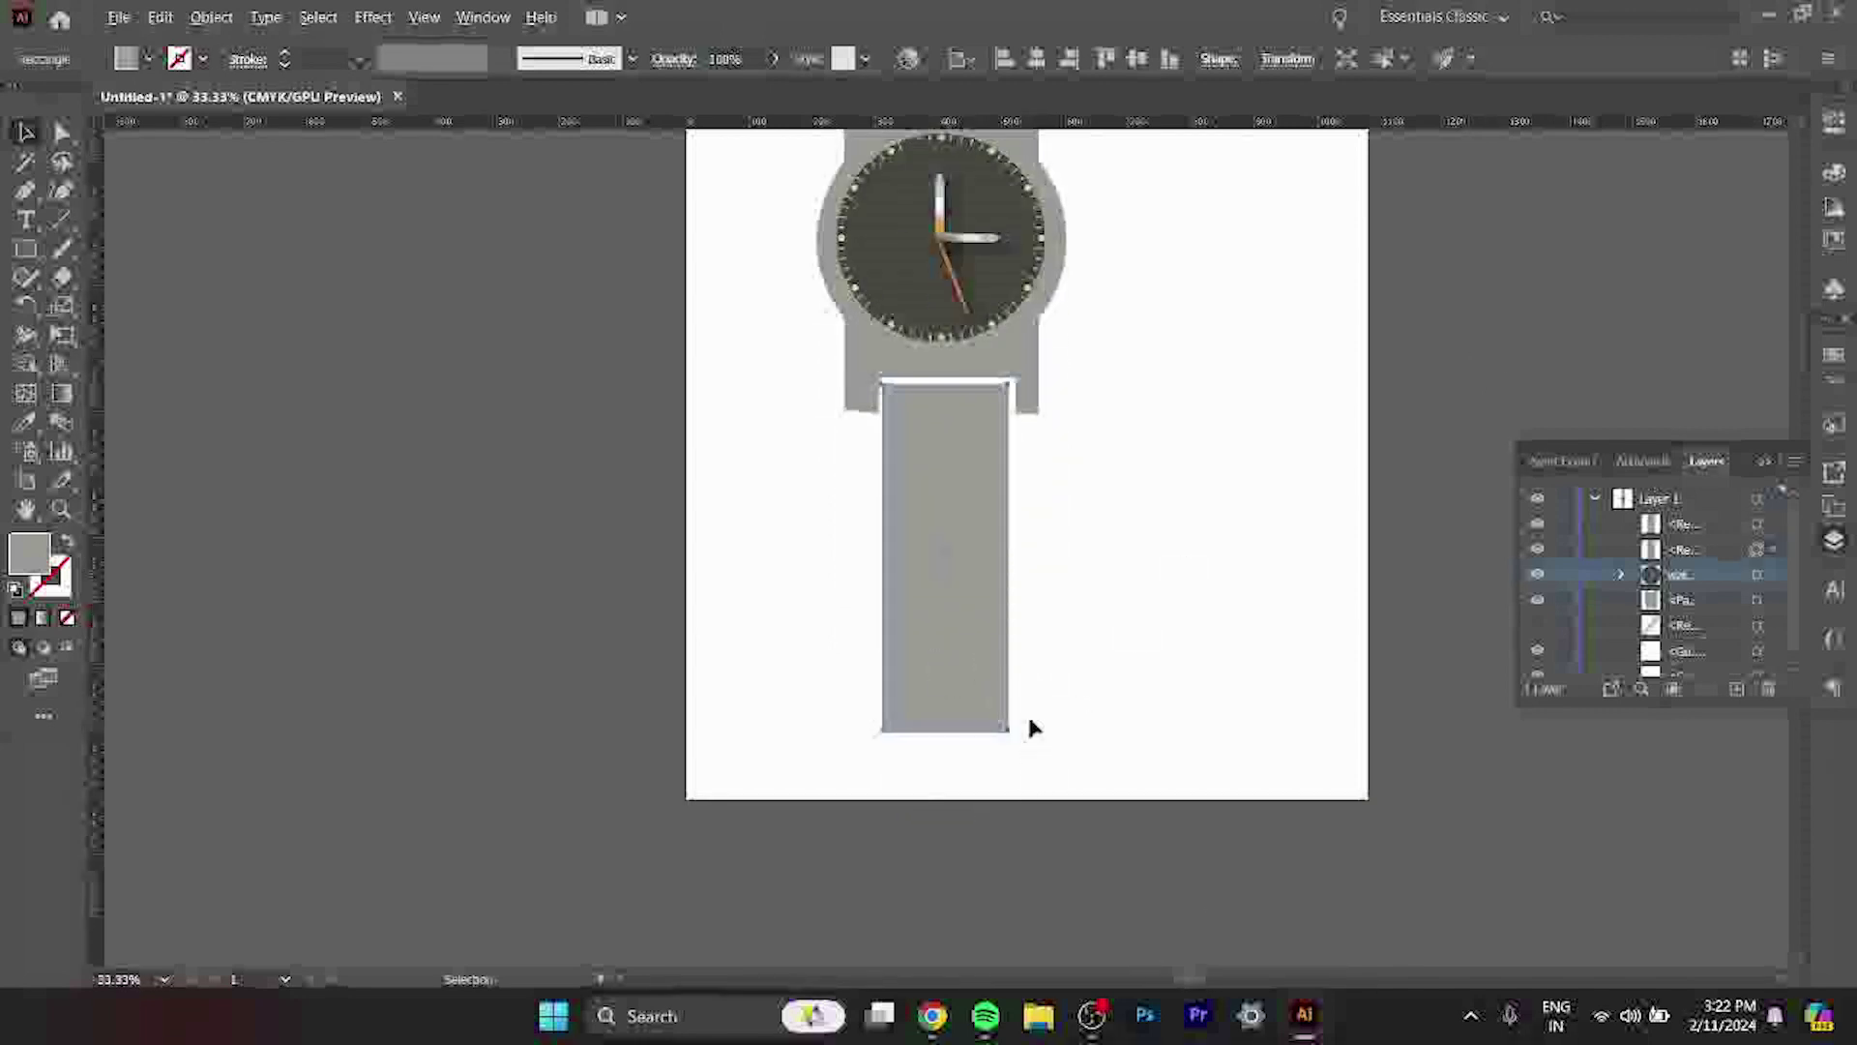
{"action": "key", "text": "ctrl+equal"}
{"action": "key", "text": "ctrl+equal"}
{"action": "mouse_move", "coordinate": [1059, 578]}
{"action": "left_mouse_down"}
{"action": "mouse_move", "coordinate": [1053, 549]}
{"action": "mouse_move", "coordinate": [1060, 576]}
{"action": "left_mouse_up"}
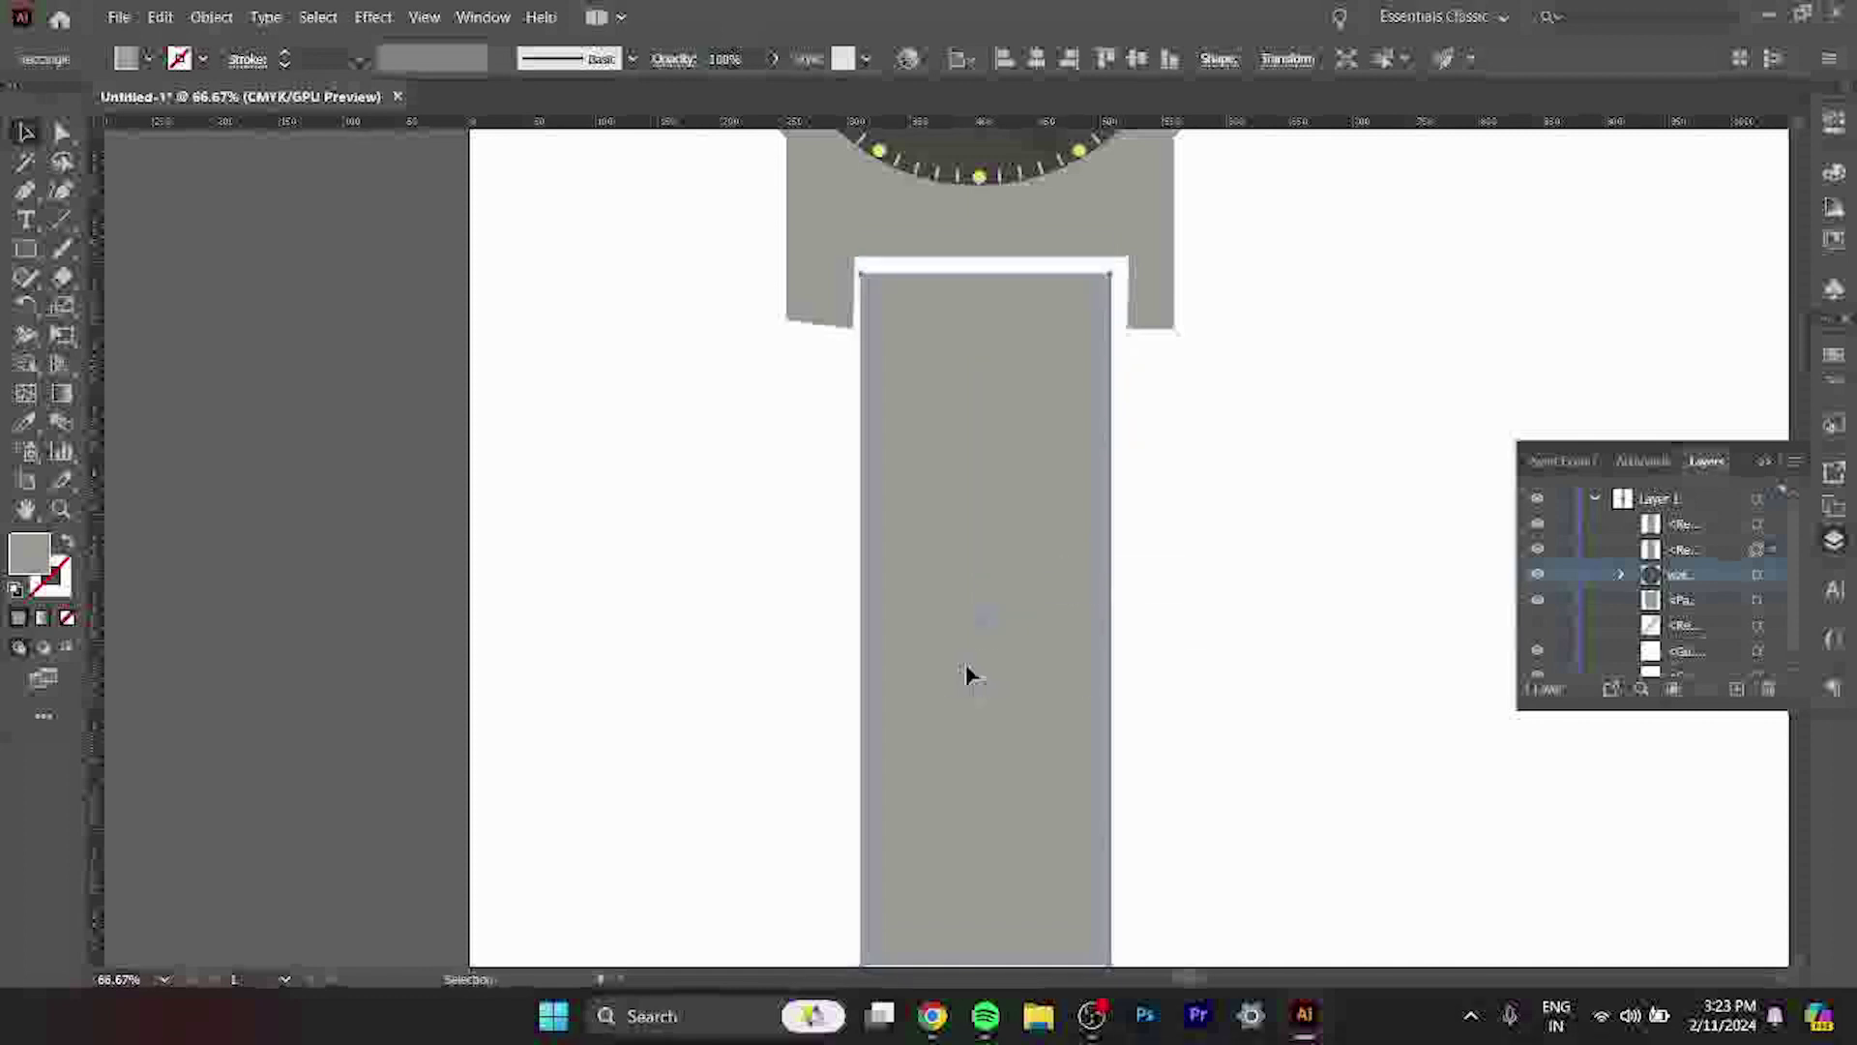
{"action": "left_click_drag", "start_coordinate": [970, 674], "coordinate": [986, 657]}
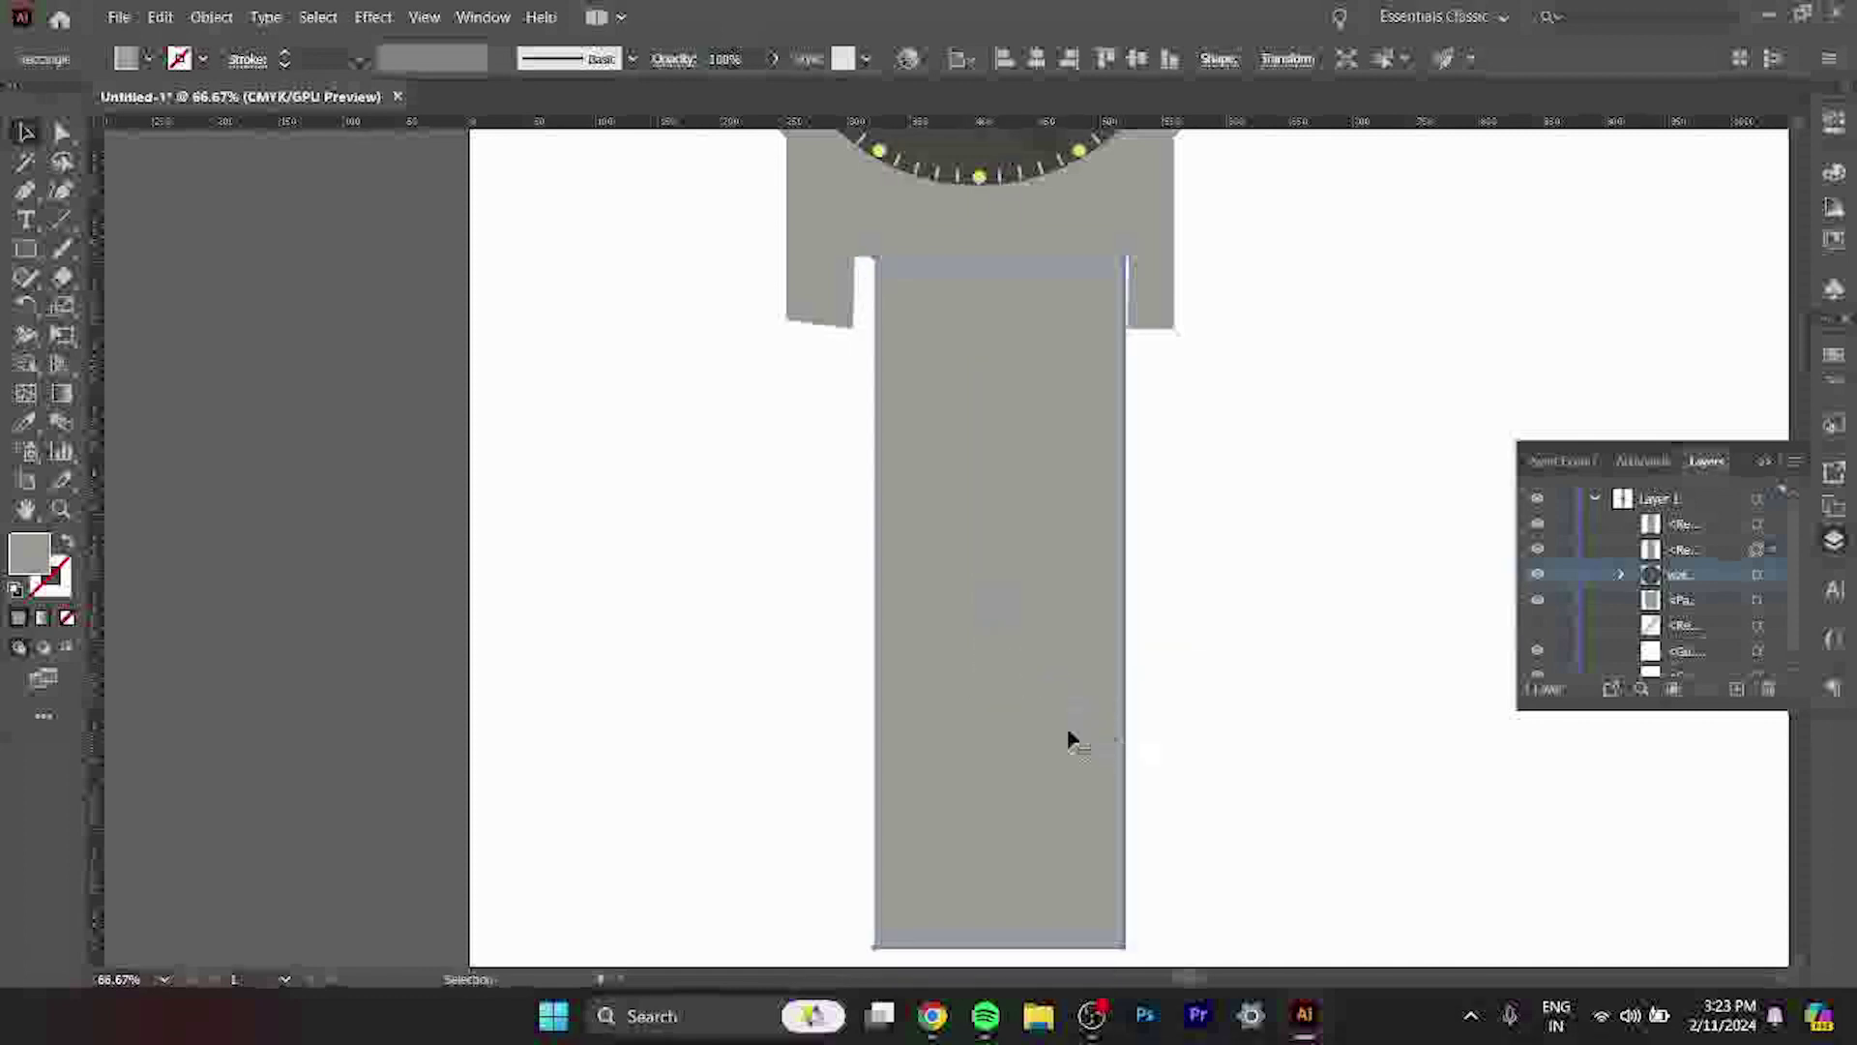
{"action": "left_click_drag", "start_coordinate": [1070, 740], "coordinate": [1017, 736]}
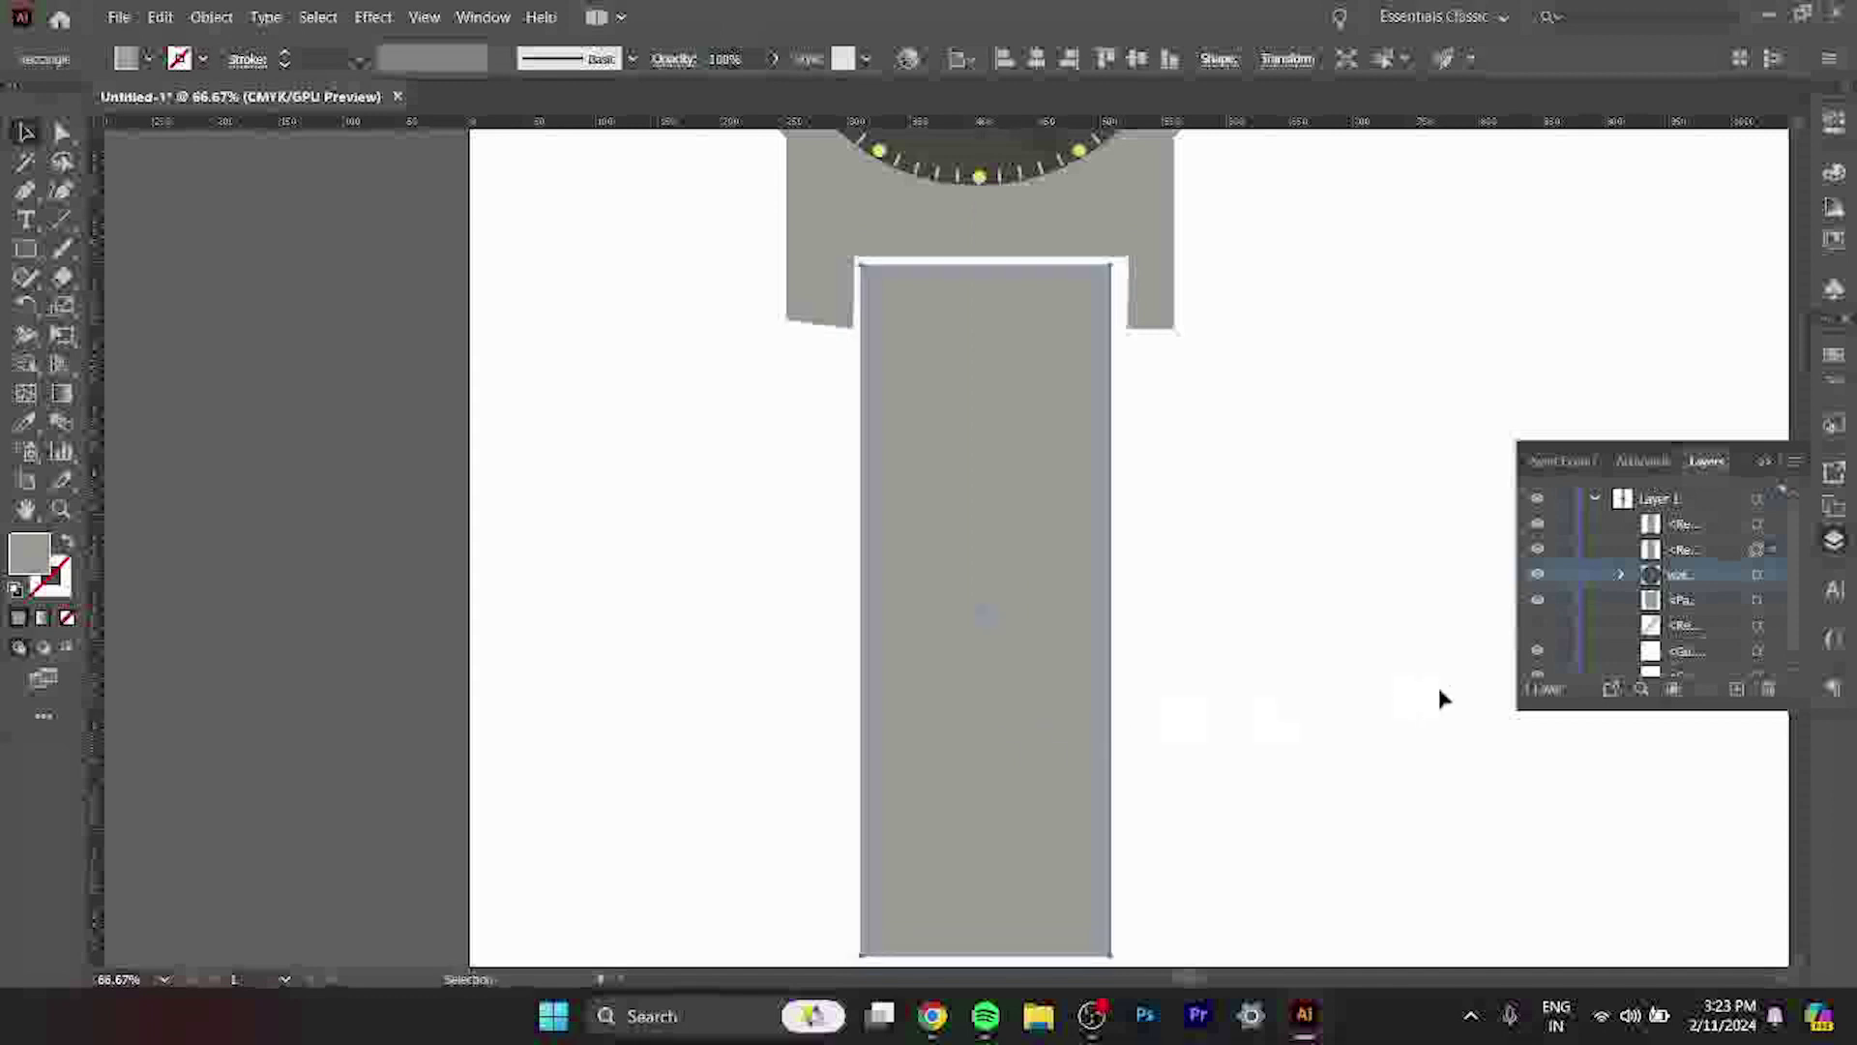
{"action": "scroll", "coordinate": [1403, 598], "scroll_direction": "down", "scroll_amount": 3}
{"action": "scroll", "coordinate": [1402, 600], "scroll_direction": "down", "scroll_amount": 2}
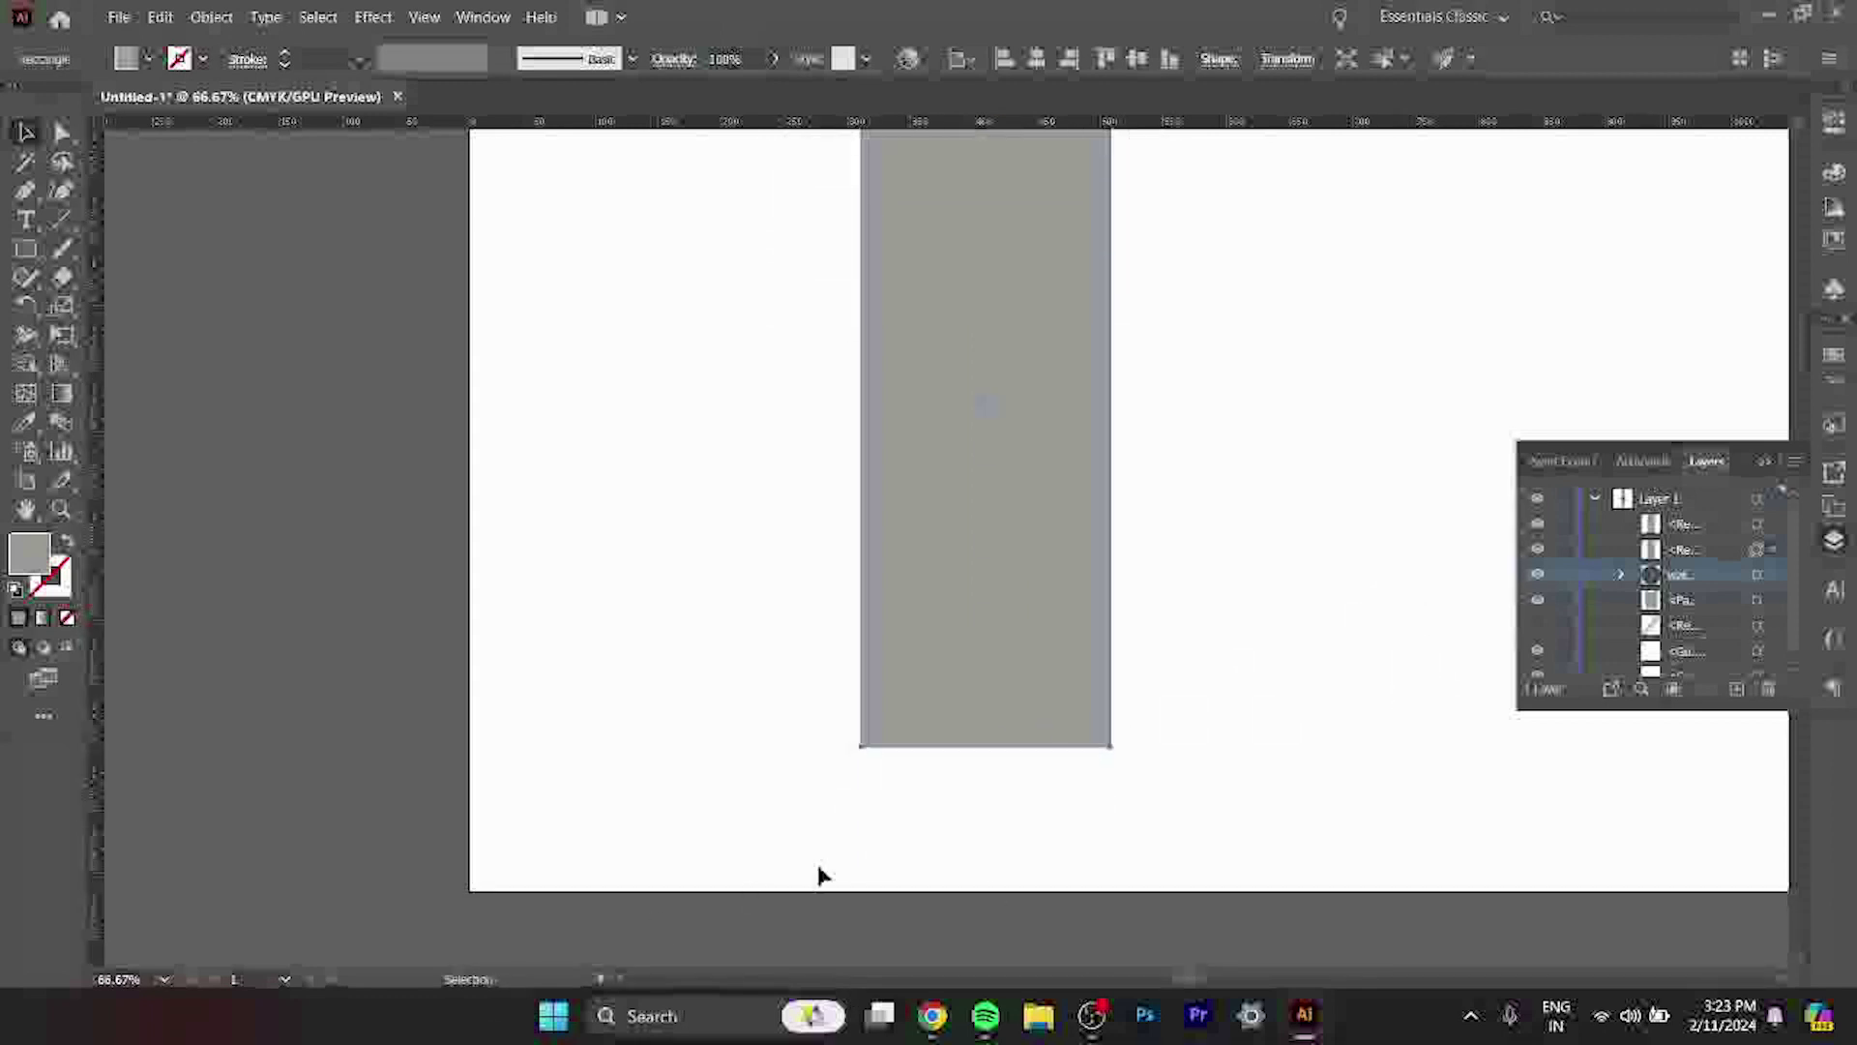
{"action": "scroll", "coordinate": [919, 852], "scroll_direction": "up", "scroll_amount": 1}
{"action": "scroll", "coordinate": [1029, 829], "scroll_direction": "up", "scroll_amount": 1}
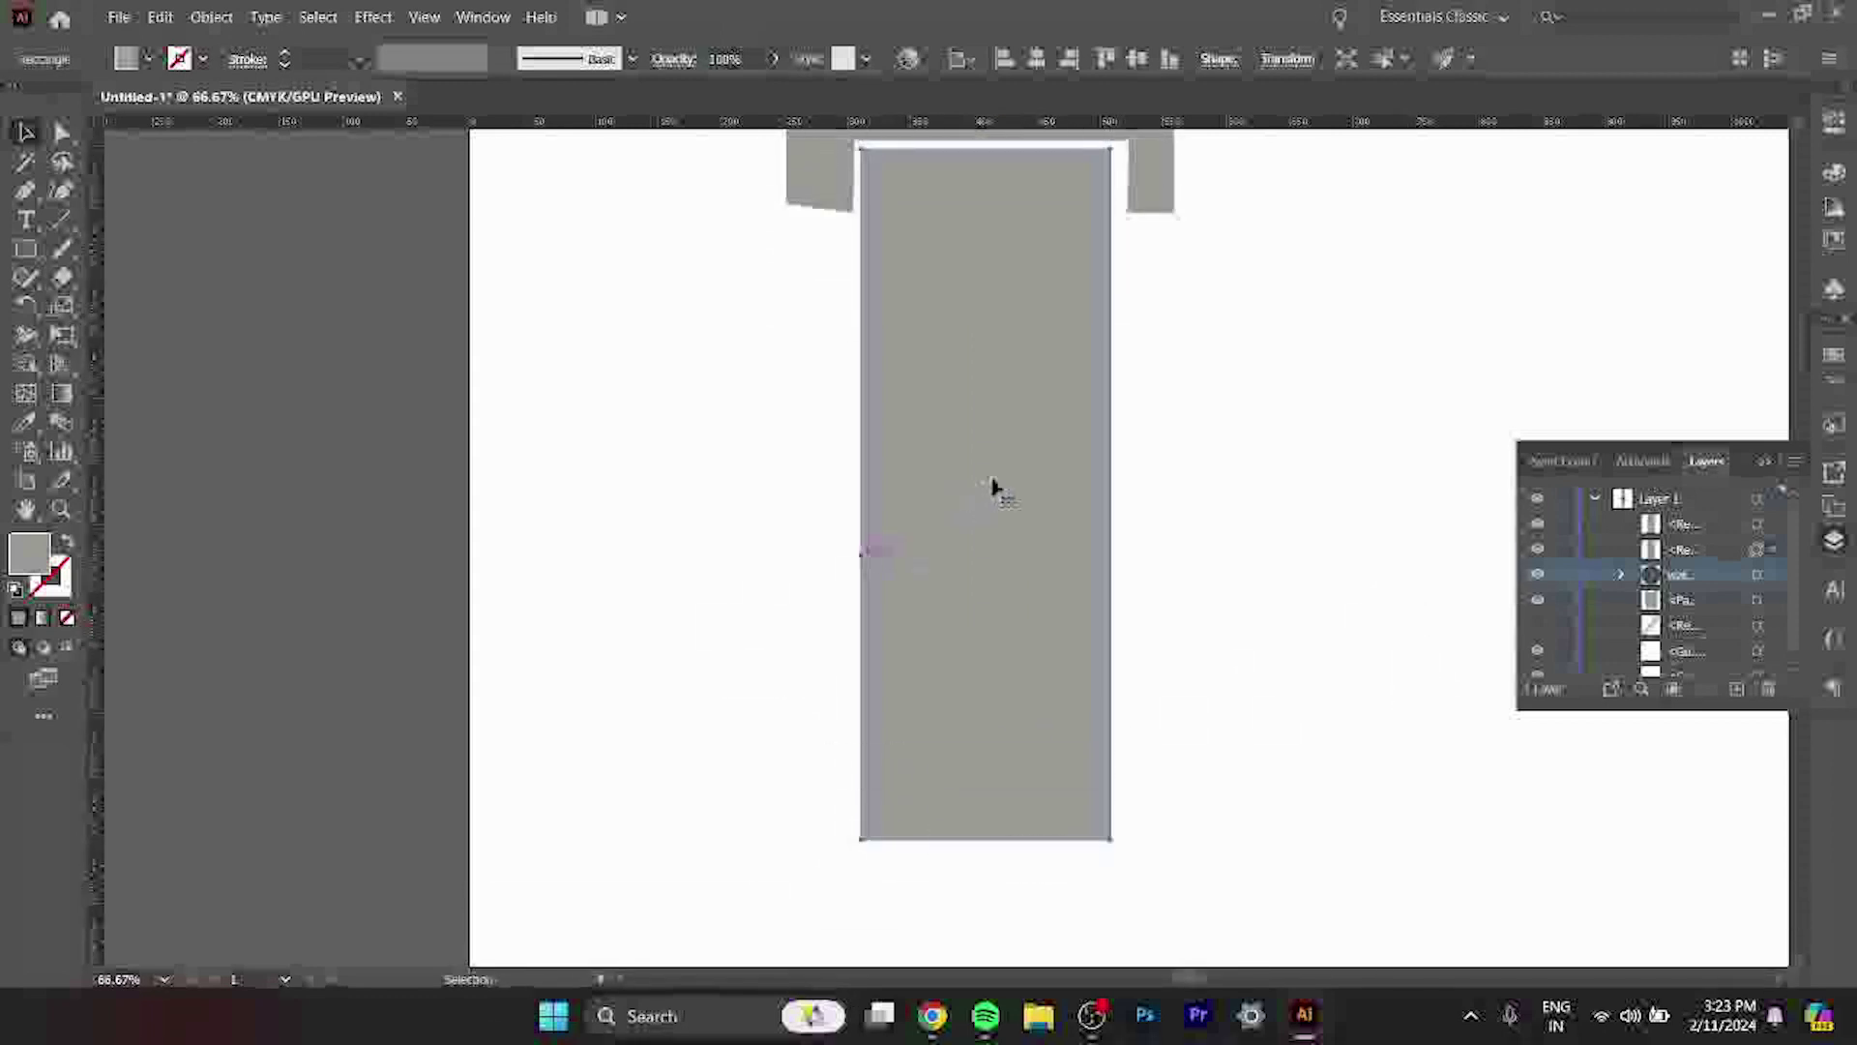
{"action": "key", "text": "a"}
{"action": "key", "text": "v"}
{"action": "left_click", "coordinate": [516, 606]}
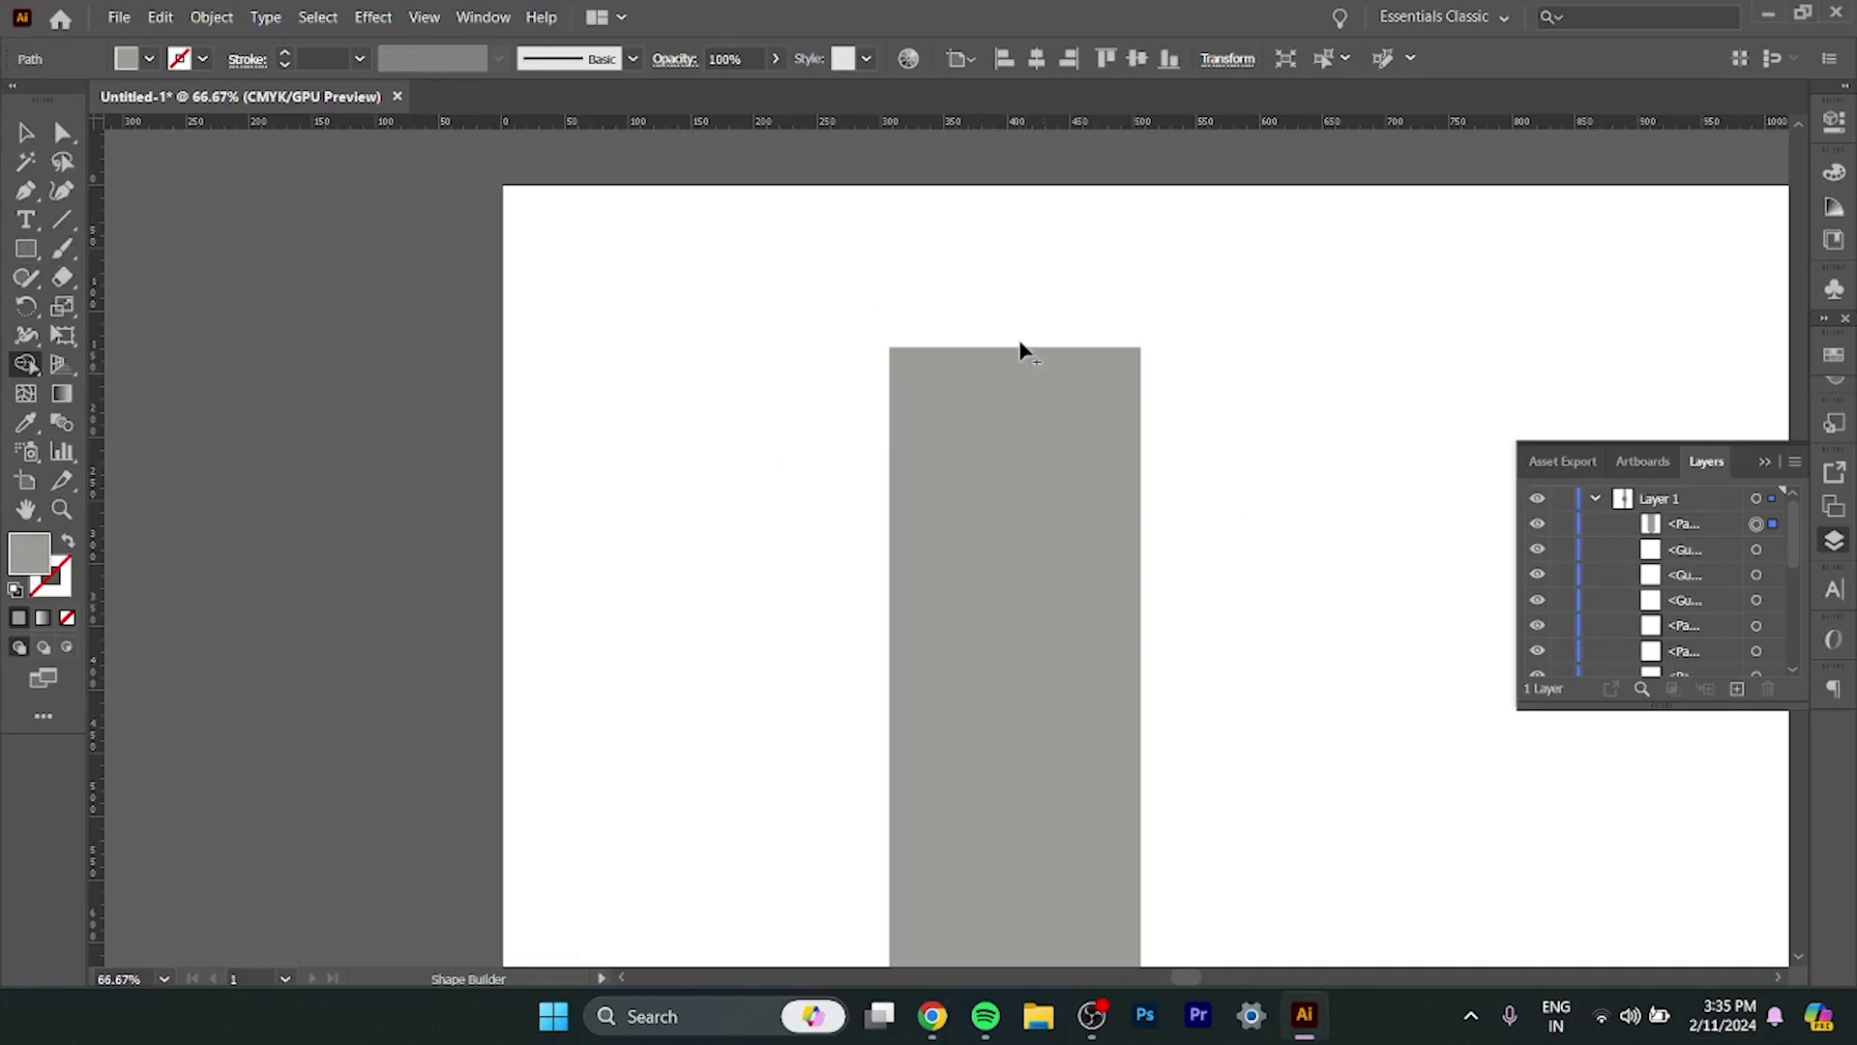
Draw a small grey rectangle at the strap's top end.
{"action": "left_click_drag", "start_coordinate": [997, 372], "coordinate": [1000, 378]}
{"action": "left_click", "coordinate": [26, 249]}
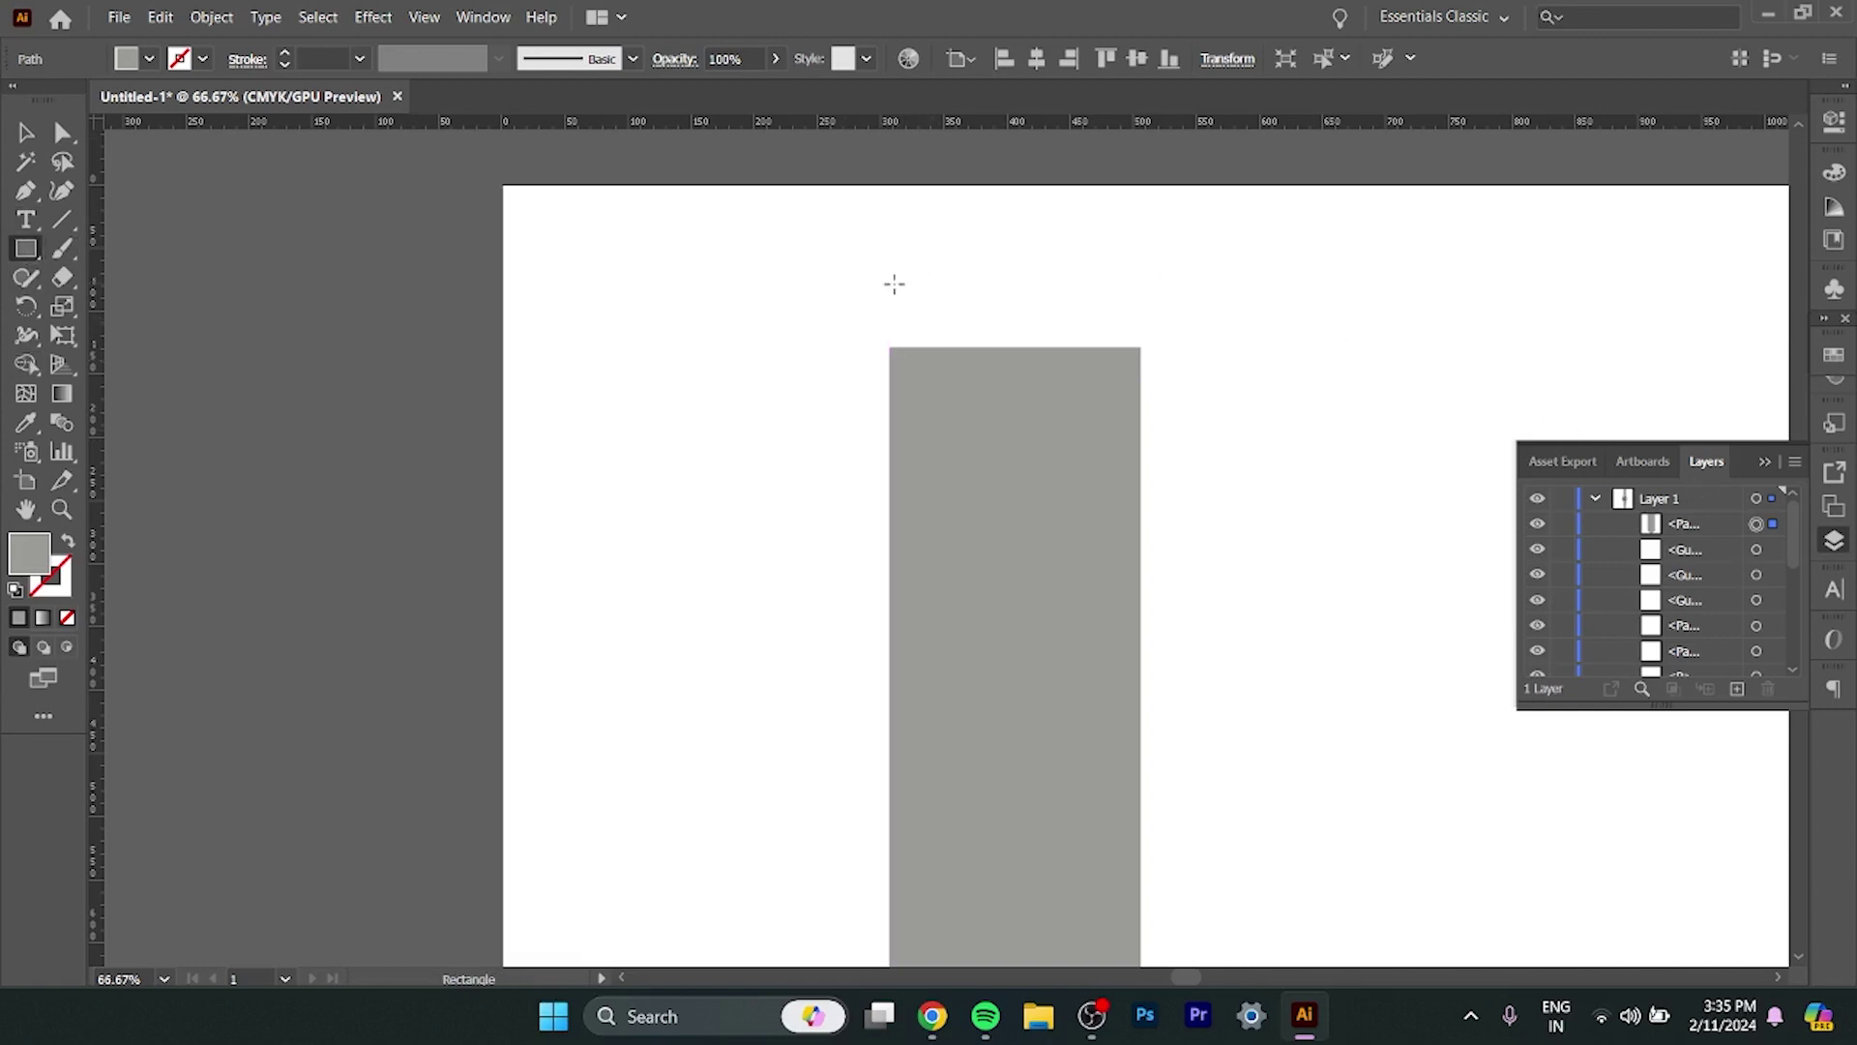
{"action": "left_click_drag", "start_coordinate": [894, 285], "coordinate": [1140, 398]}
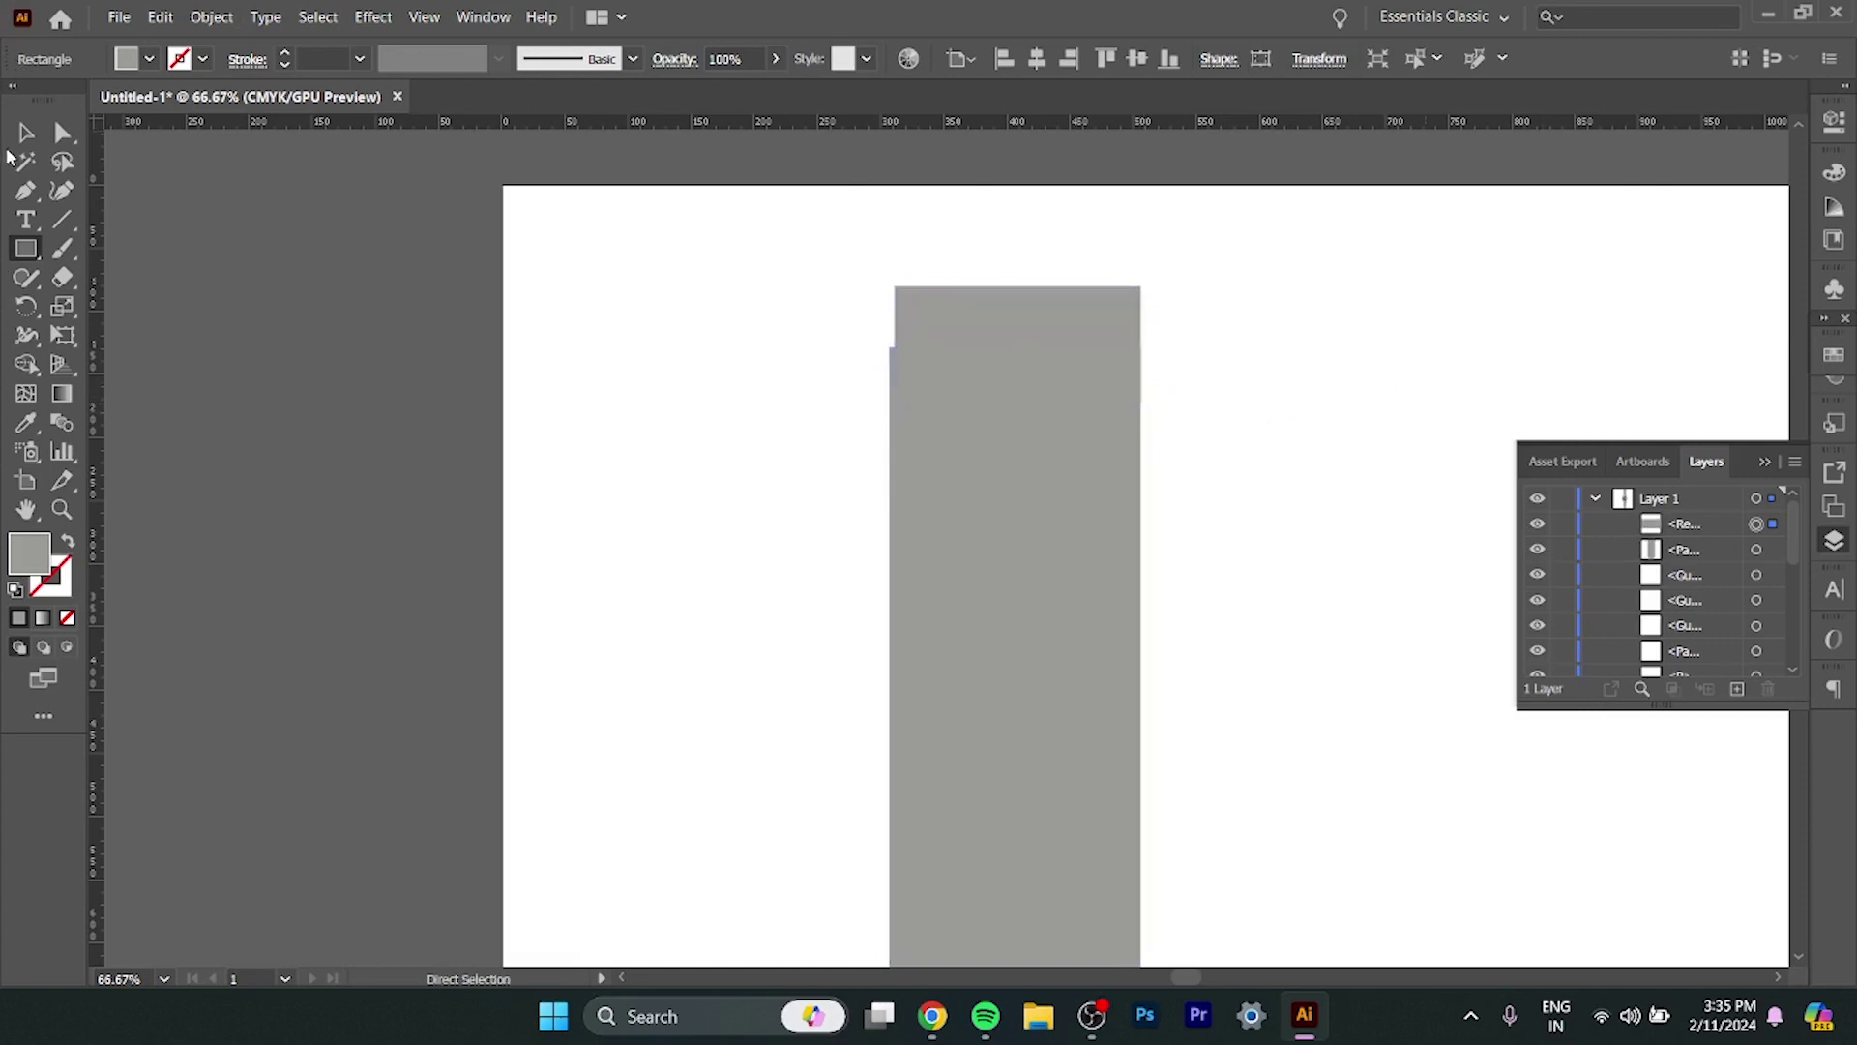
Move the small rectangle right of the tall strap and duplicate it just below.
{"action": "double_click", "coordinate": [26, 133]}
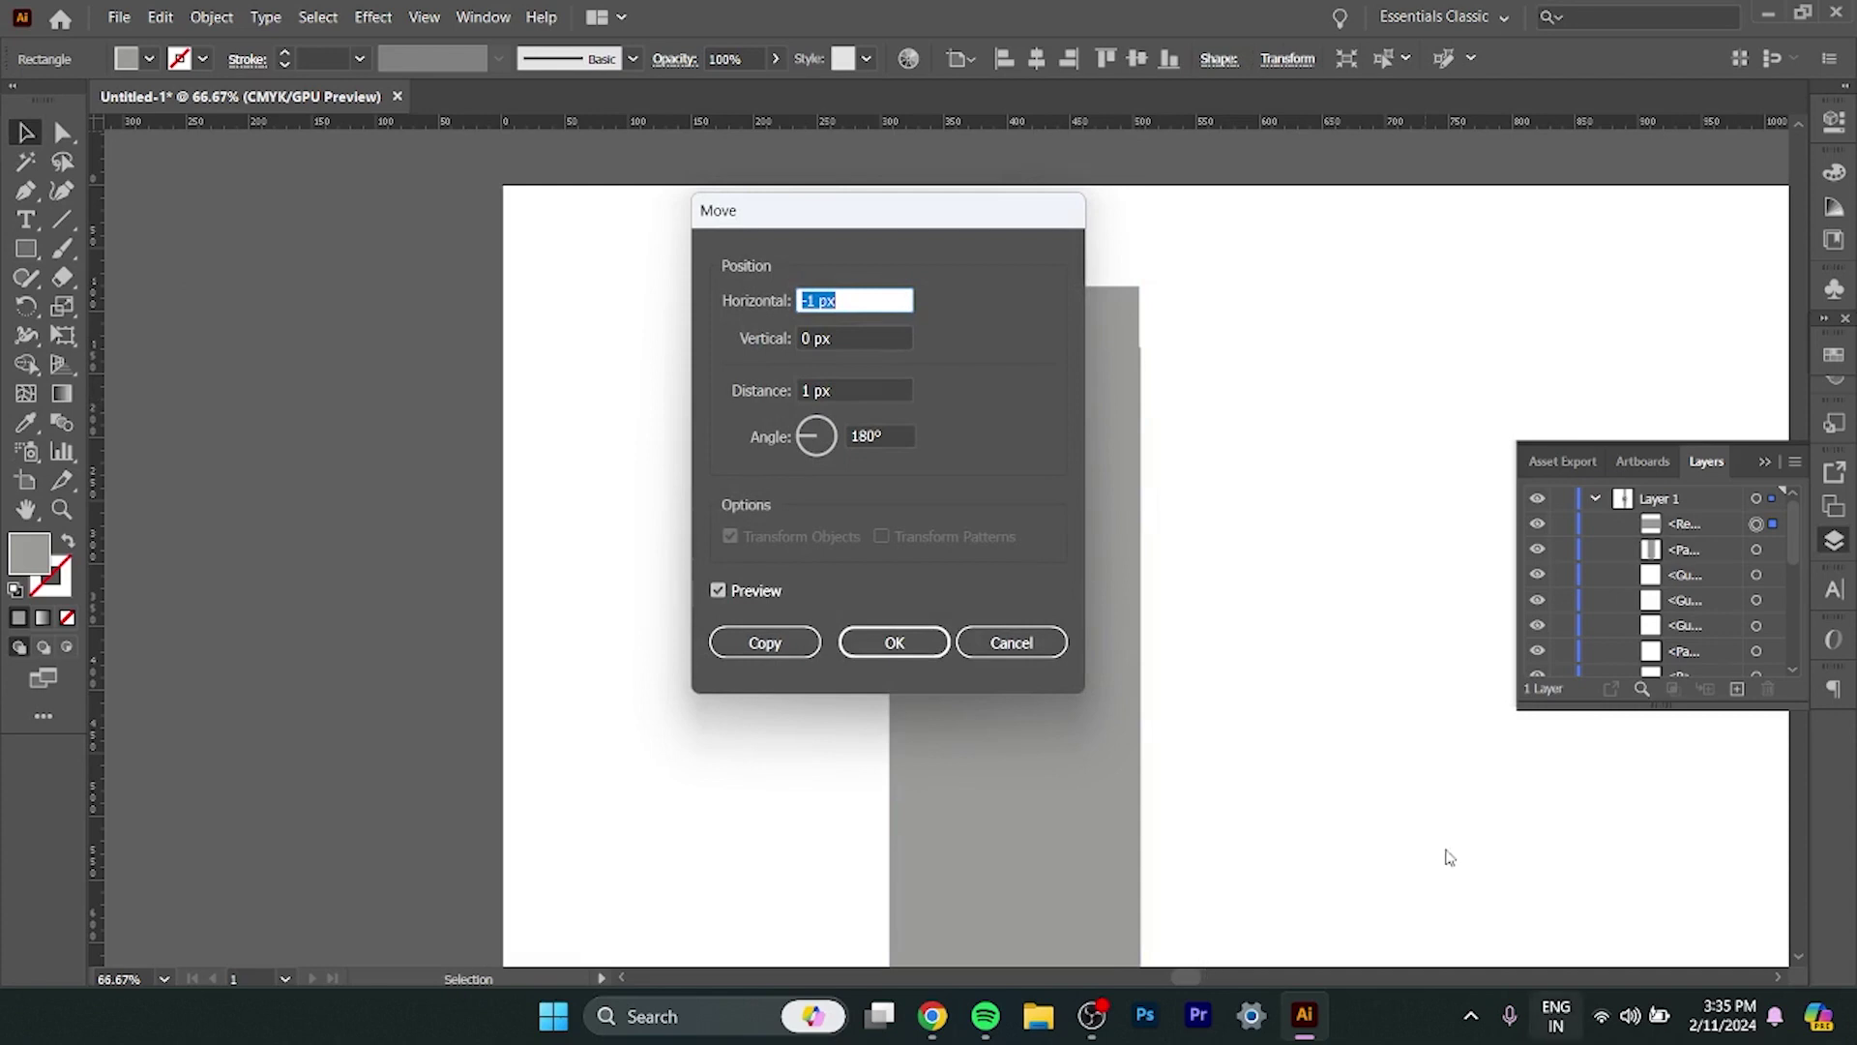
{"action": "left_click", "coordinate": [1012, 642]}
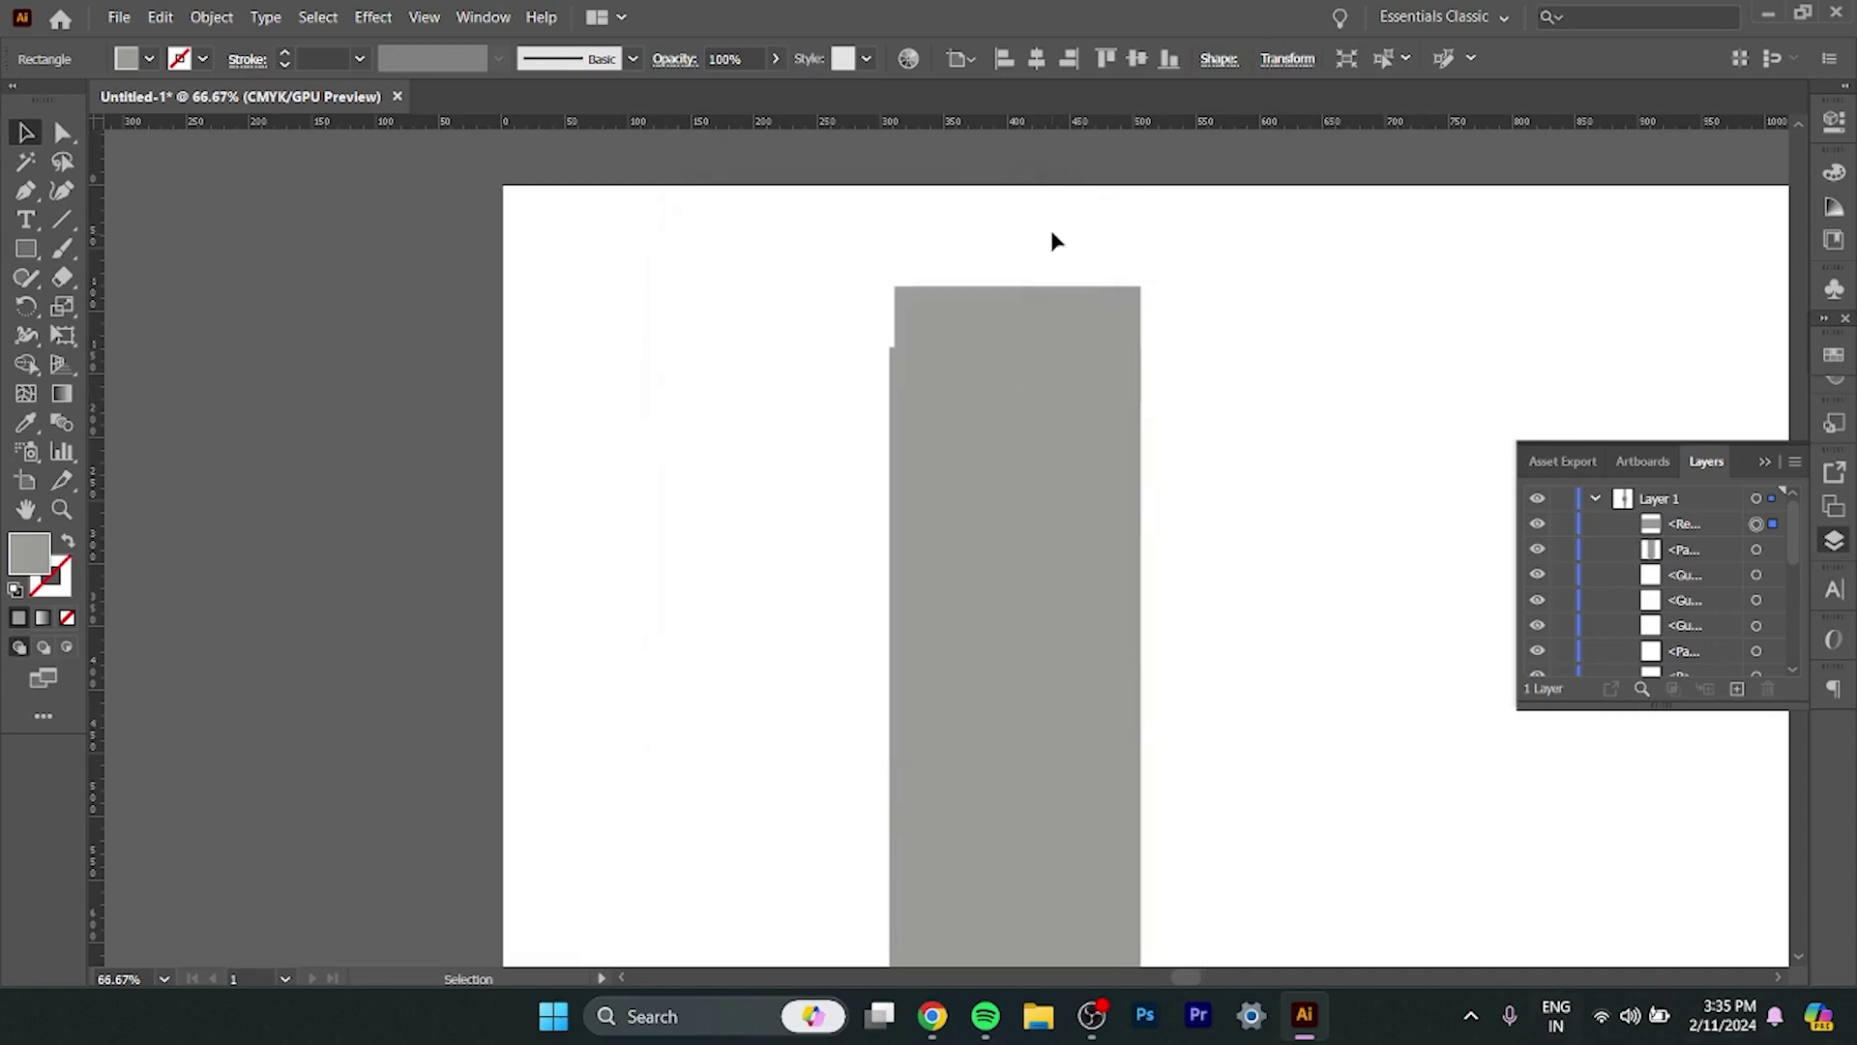
{"action": "mouse_move", "coordinate": [1013, 324]}
{"action": "left_mouse_down"}
{"action": "mouse_move", "coordinate": [1509, 356]}
{"action": "mouse_move", "coordinate": [1438, 320]}
{"action": "left_mouse_up"}
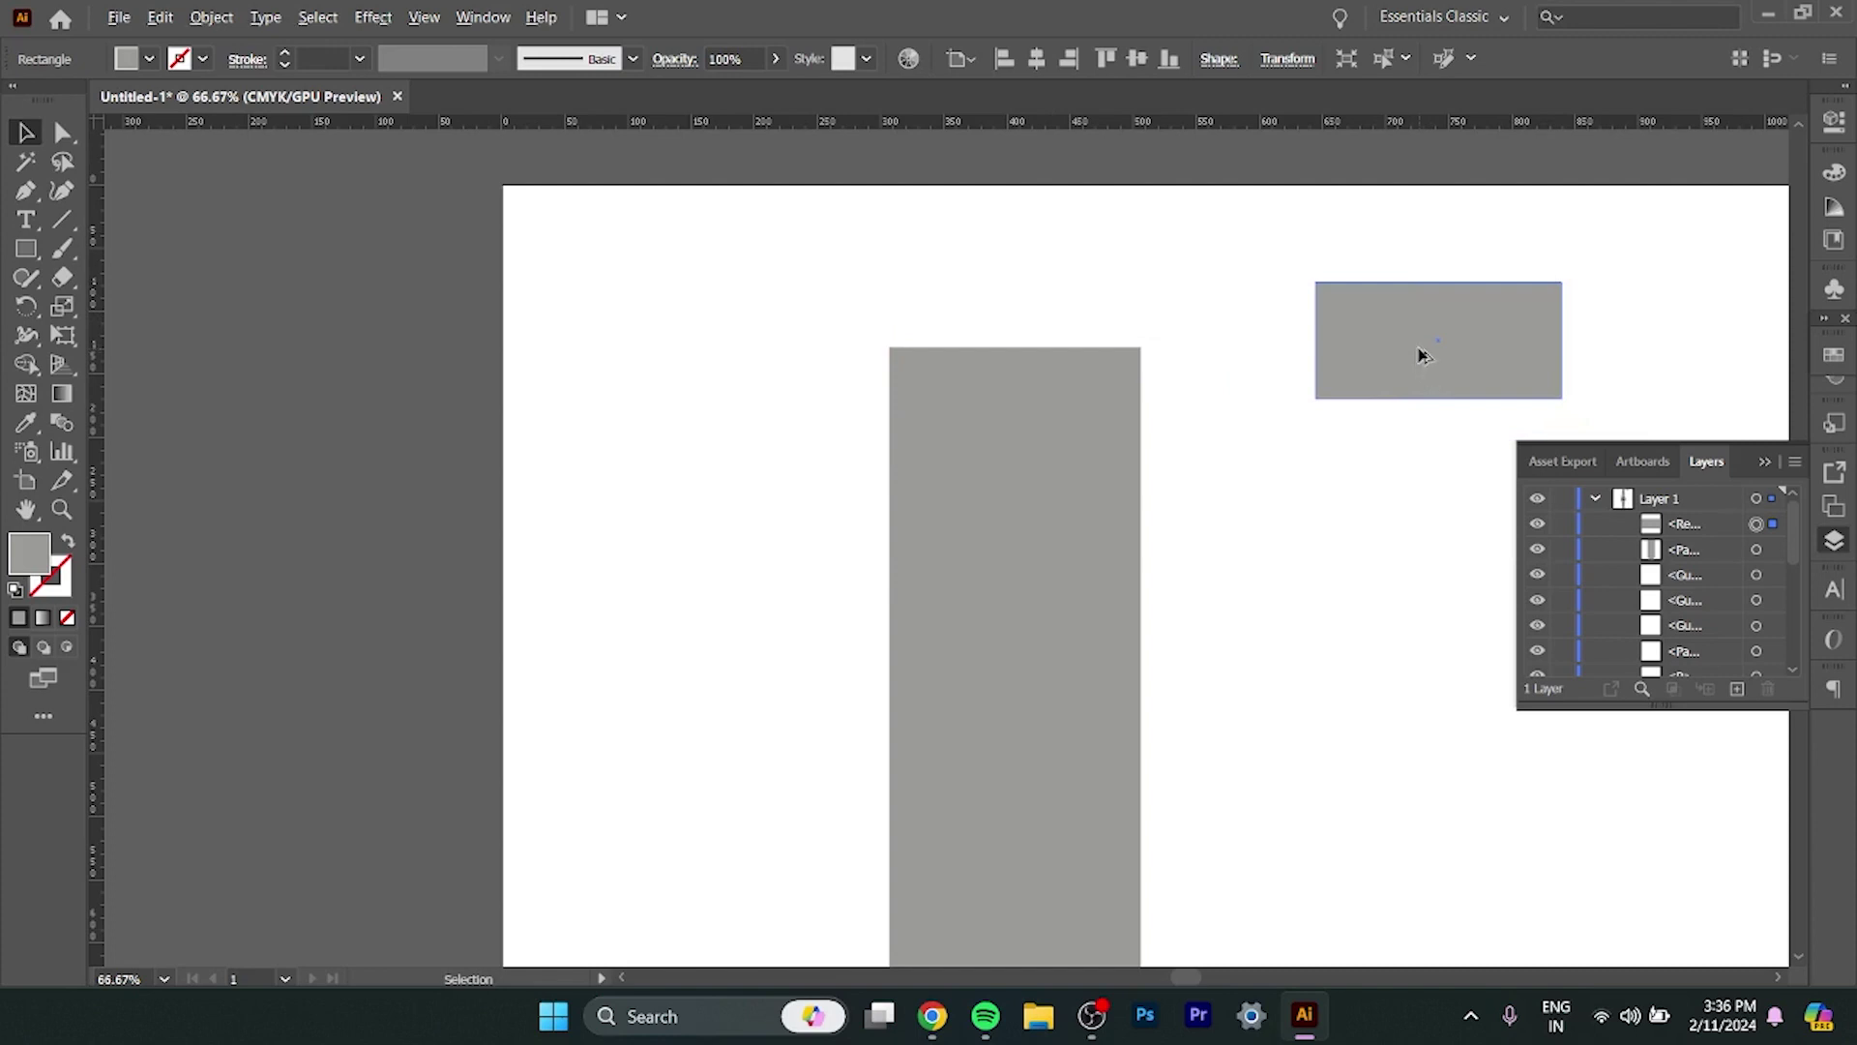
{"action": "left_click_drag", "start_coordinate": [1420, 354], "coordinate": [1423, 408]}
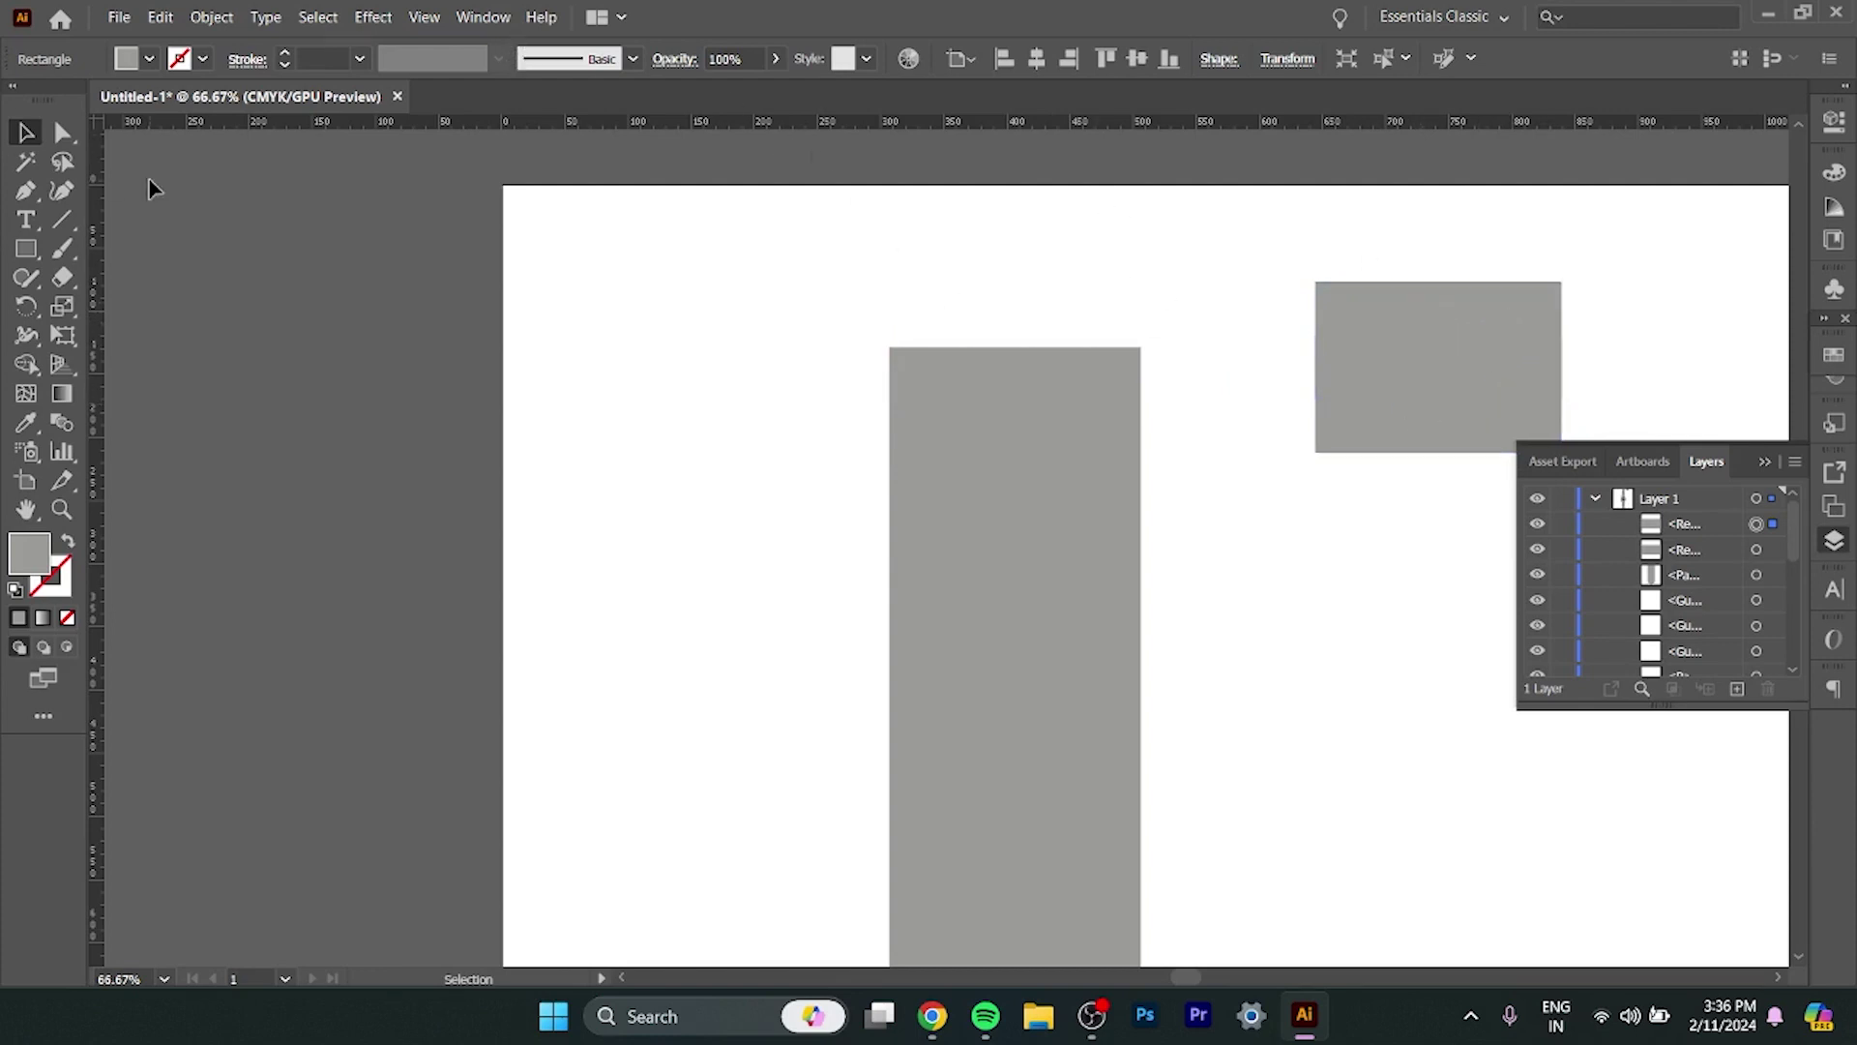
Shrink the lower rectangle copy to 93% and move it up over the top rectangle.
{"action": "left_click", "coordinate": [58, 131]}
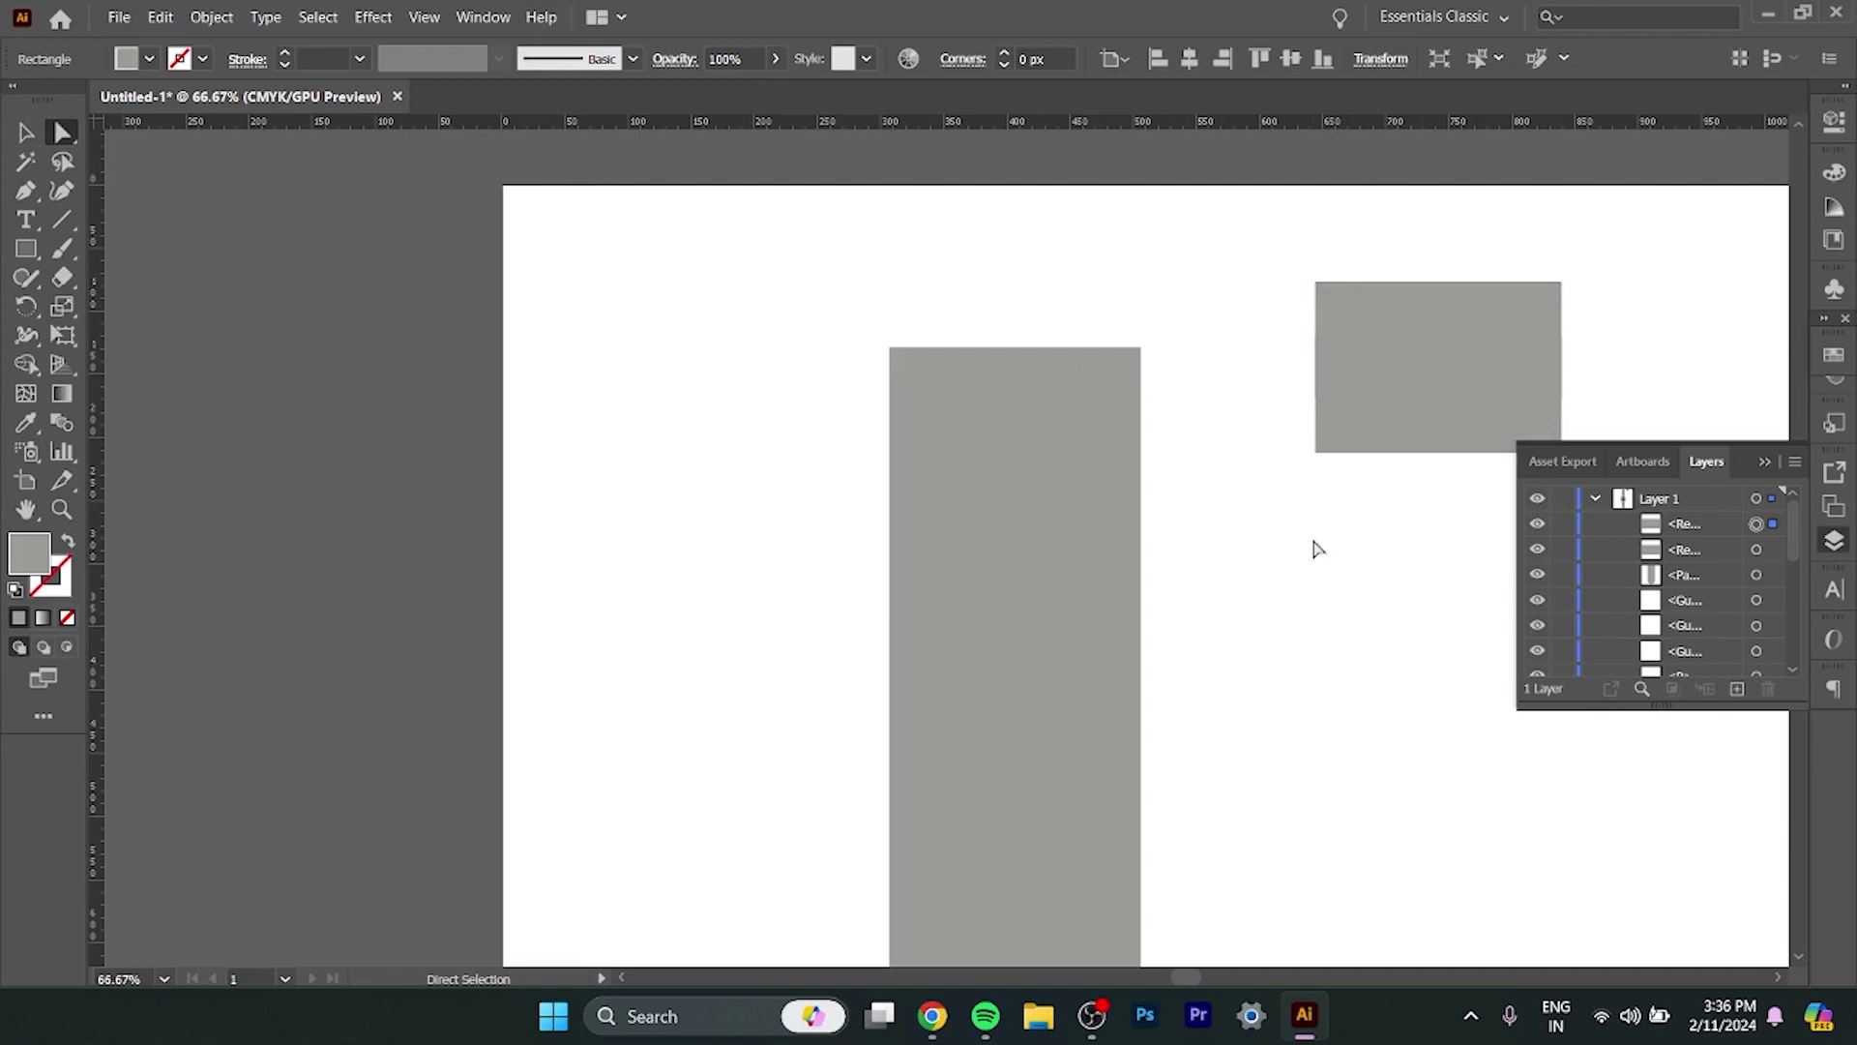
{"action": "left_click_drag", "start_coordinate": [1296, 185], "coordinate": [1586, 474]}
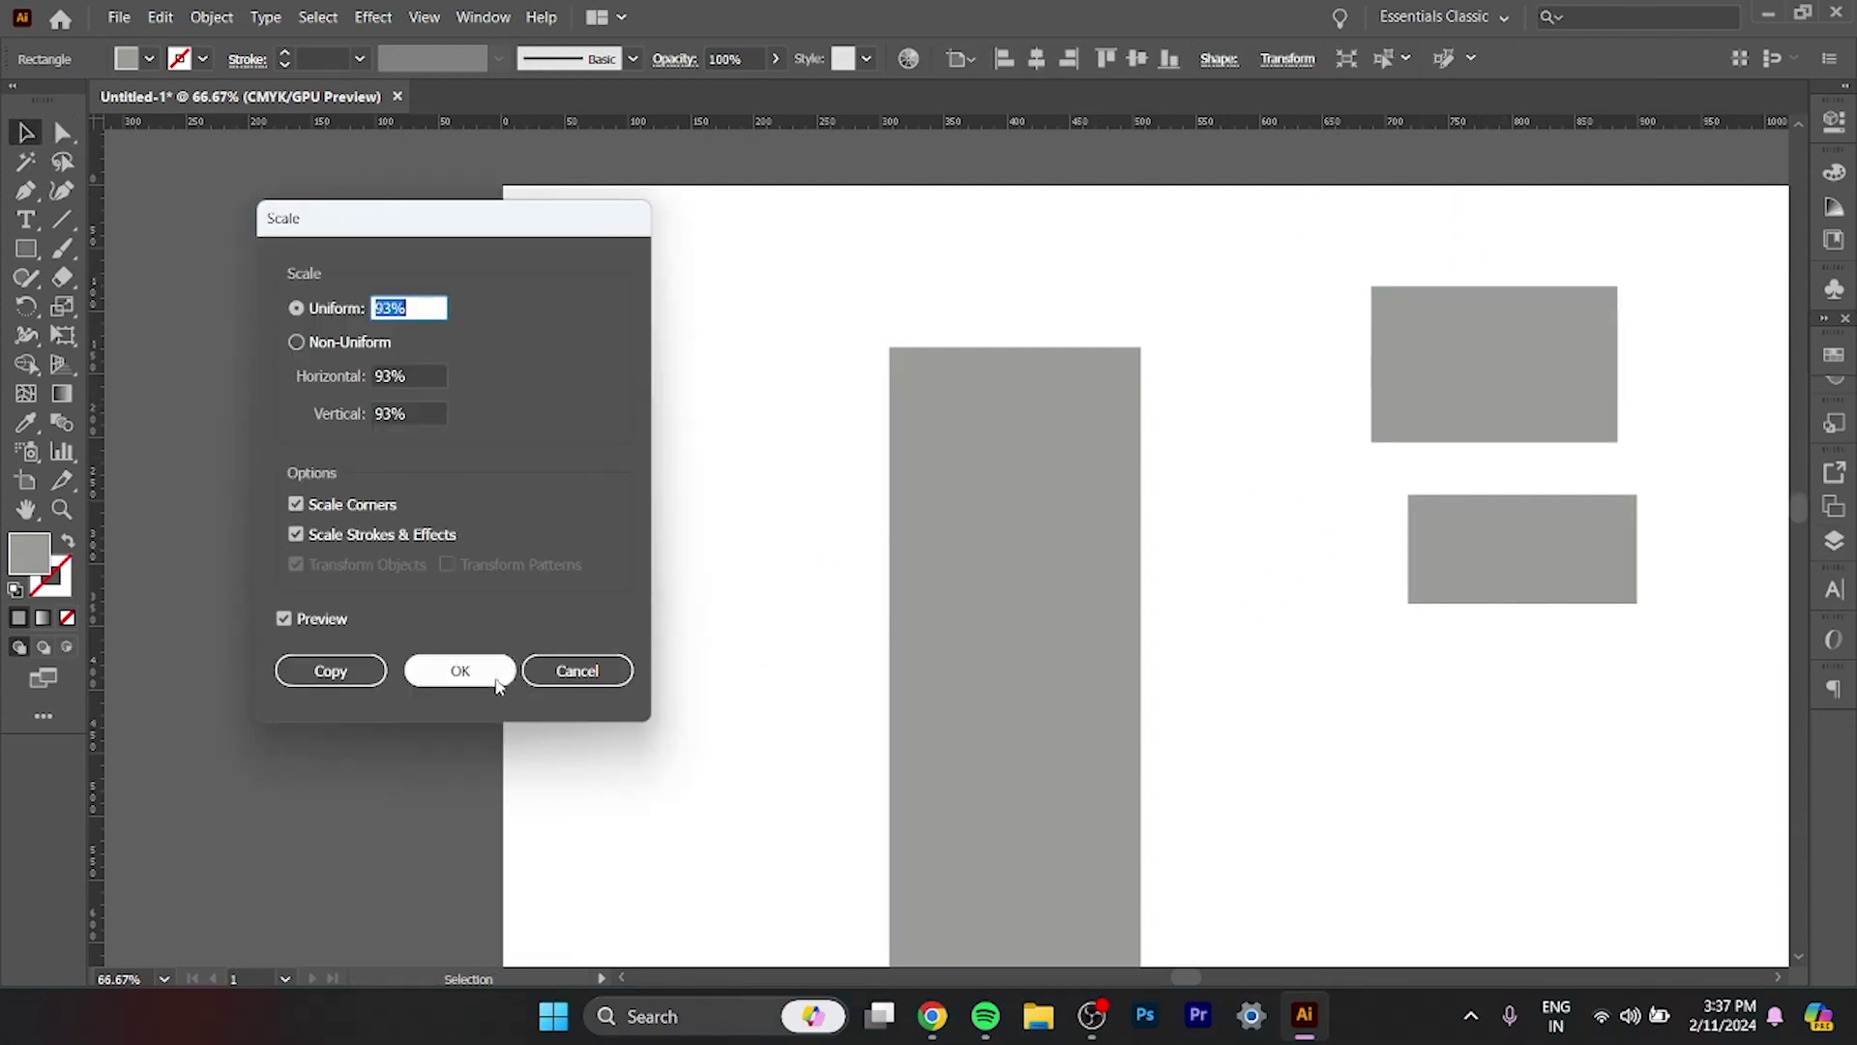
{"action": "left_click", "coordinate": [462, 670]}
{"action": "left_click_drag", "start_coordinate": [1522, 549], "coordinate": [1495, 416]}
{"action": "left_click", "coordinate": [1681, 298]}
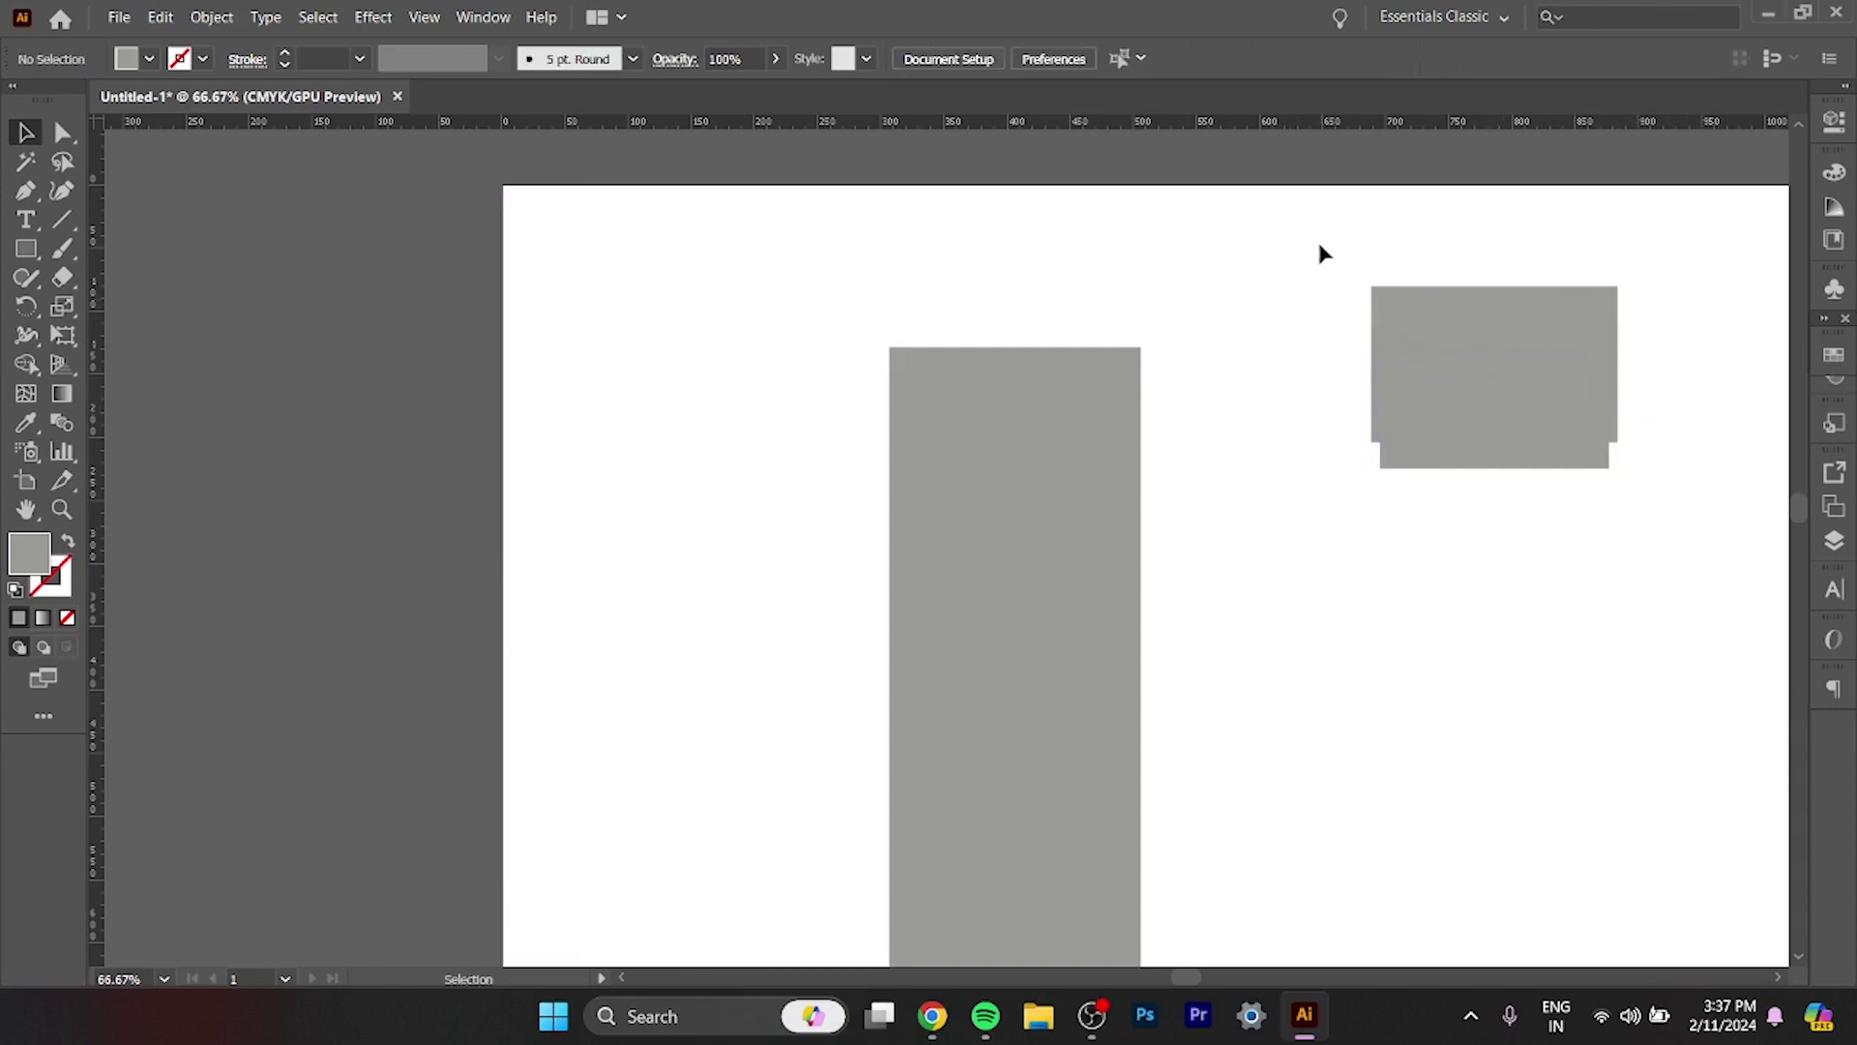
{"action": "left_click_drag", "start_coordinate": [1324, 253], "coordinate": [1658, 479]}
{"action": "left_click", "coordinate": [1490, 426]}
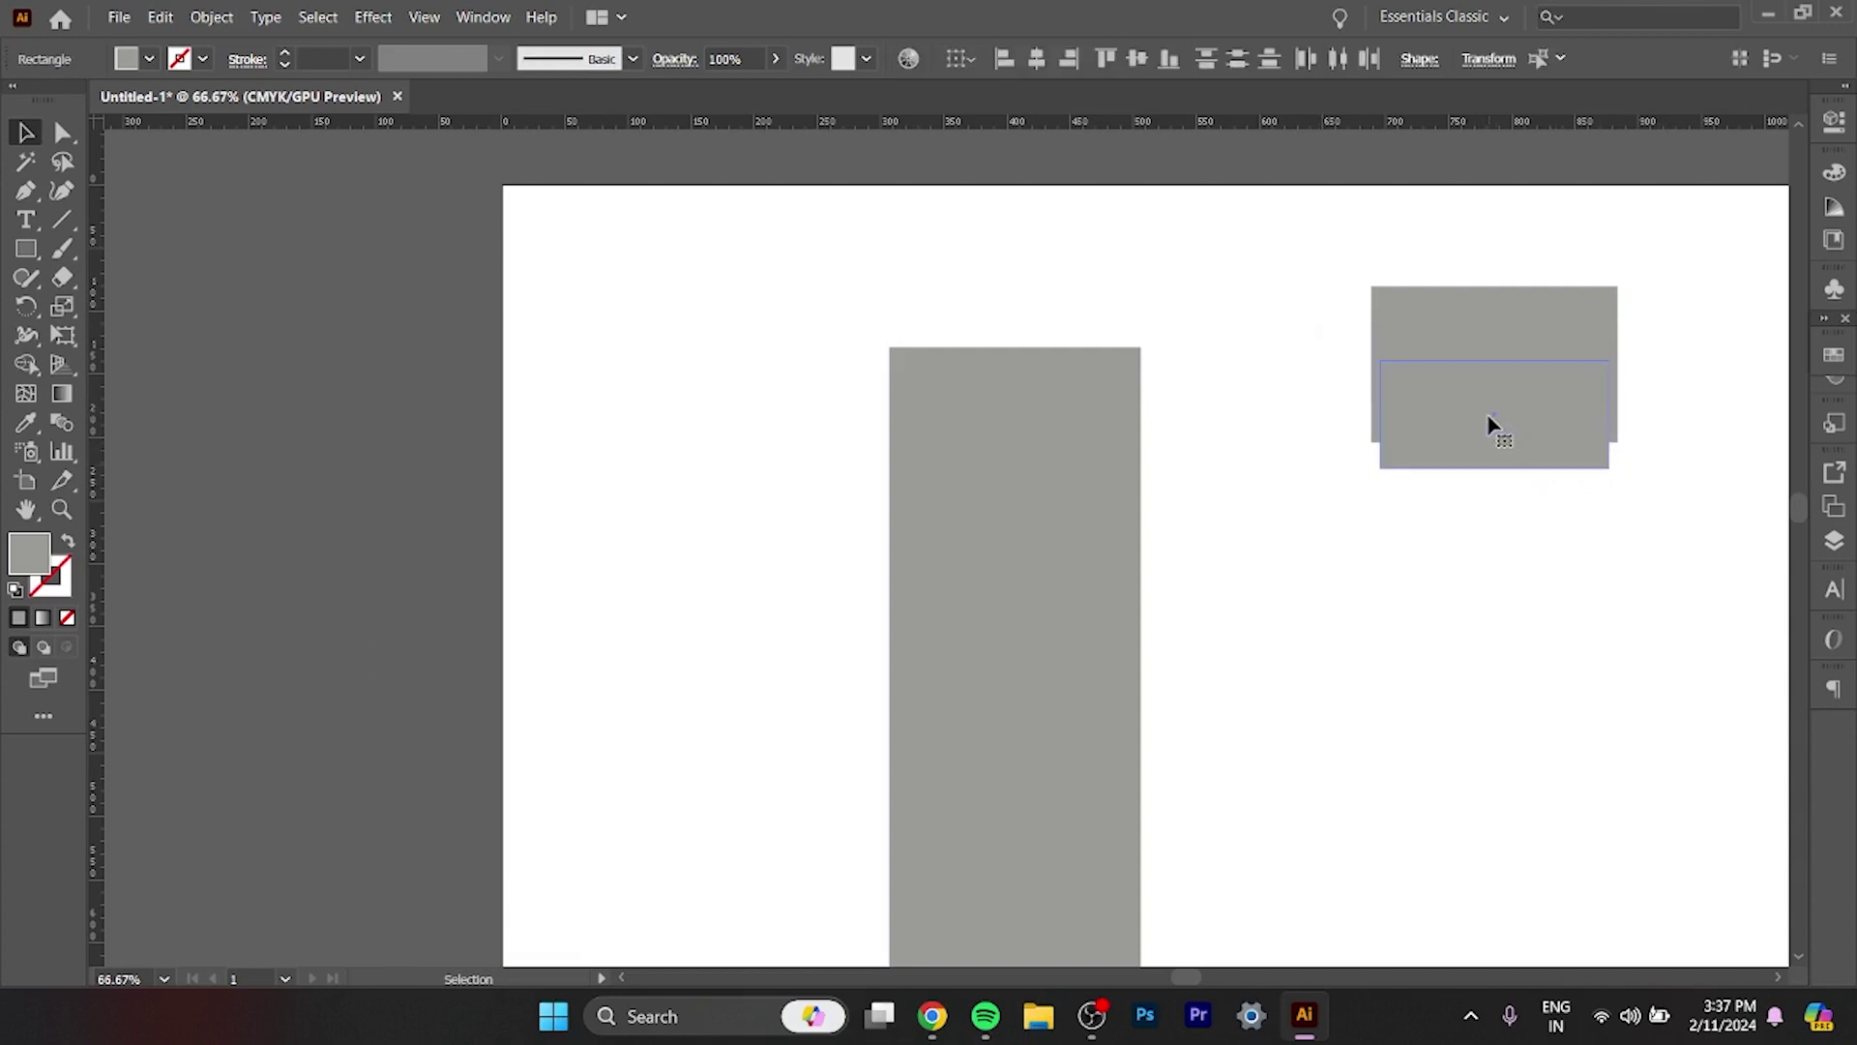
{"action": "left_click", "coordinate": [468, 423]}
Delete the inner overlap regions with Shape Builder, leaving a top bar and two thin legs.
{"action": "left_click", "coordinate": [20, 369]}
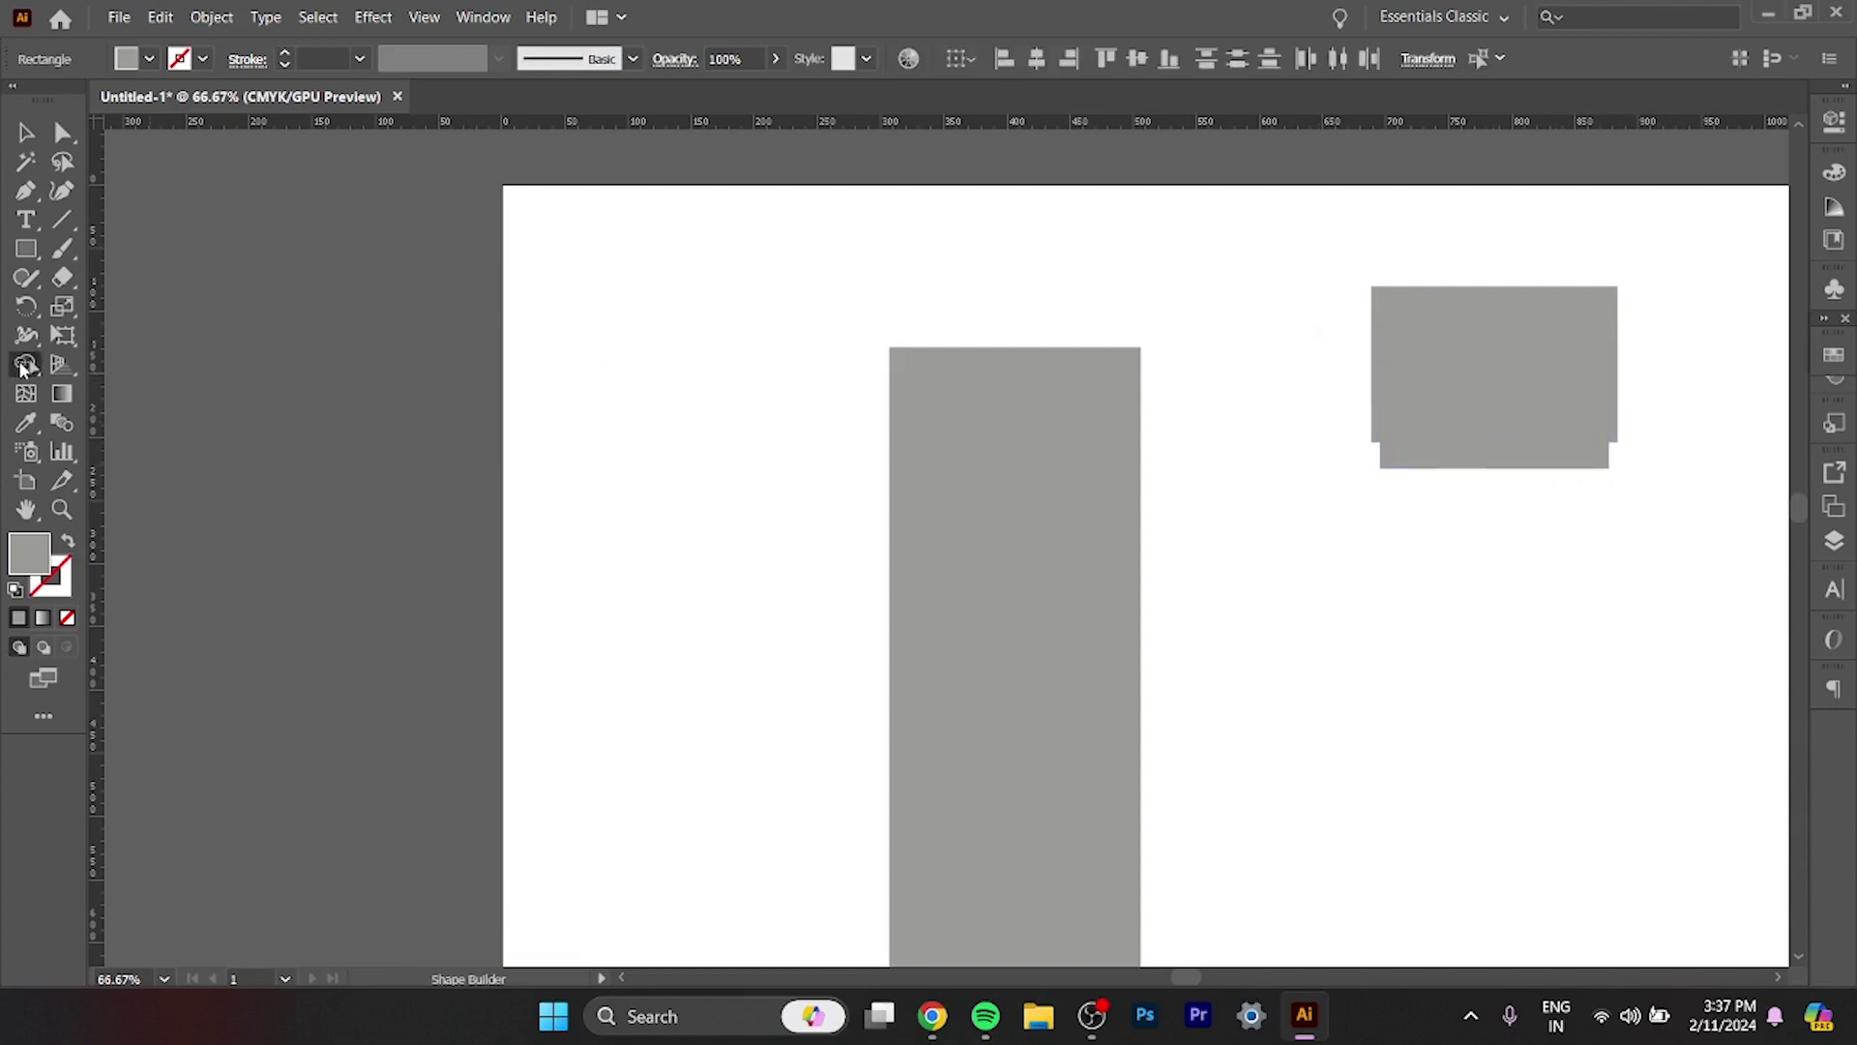
{"action": "left_click", "coordinate": [1461, 418], "text": "alt"}
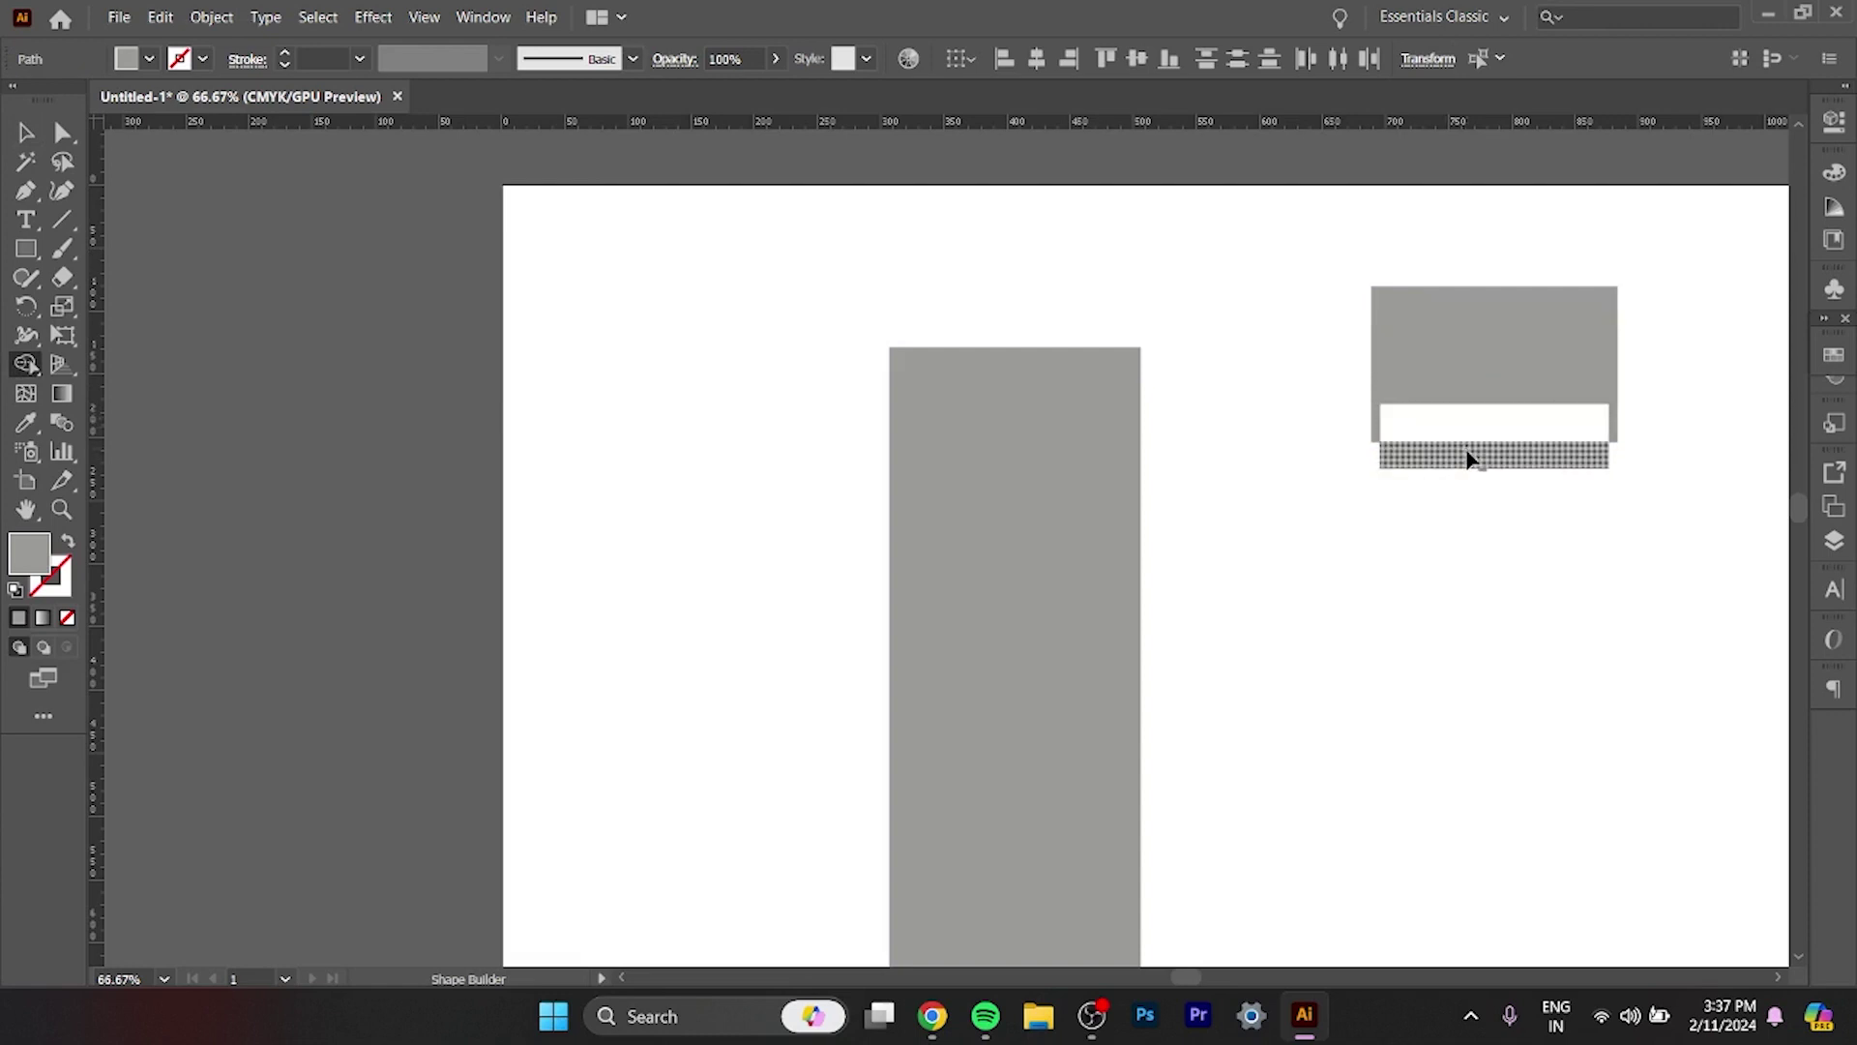
{"action": "left_click", "coordinate": [1470, 458], "text": "alt"}
{"action": "left_click", "coordinate": [1483, 381], "text": "alt"}
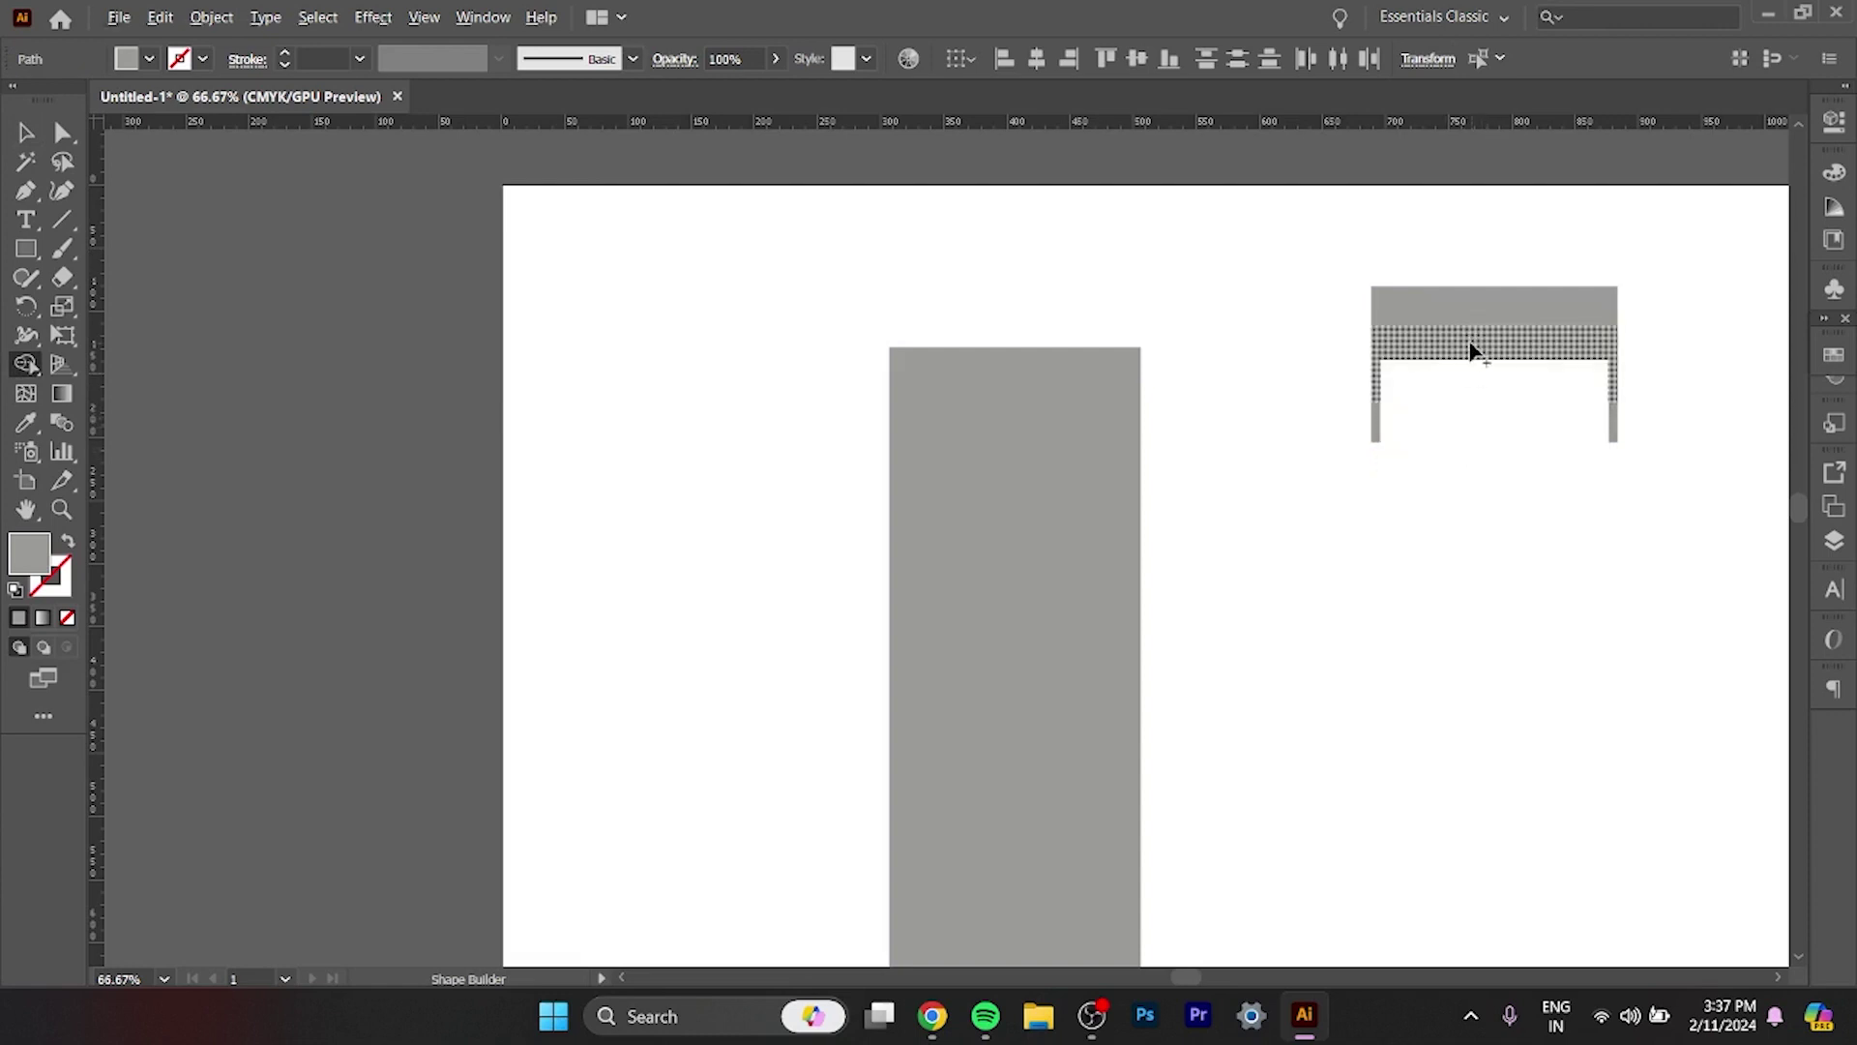
{"action": "left_click", "coordinate": [1473, 359], "text": "alt"}
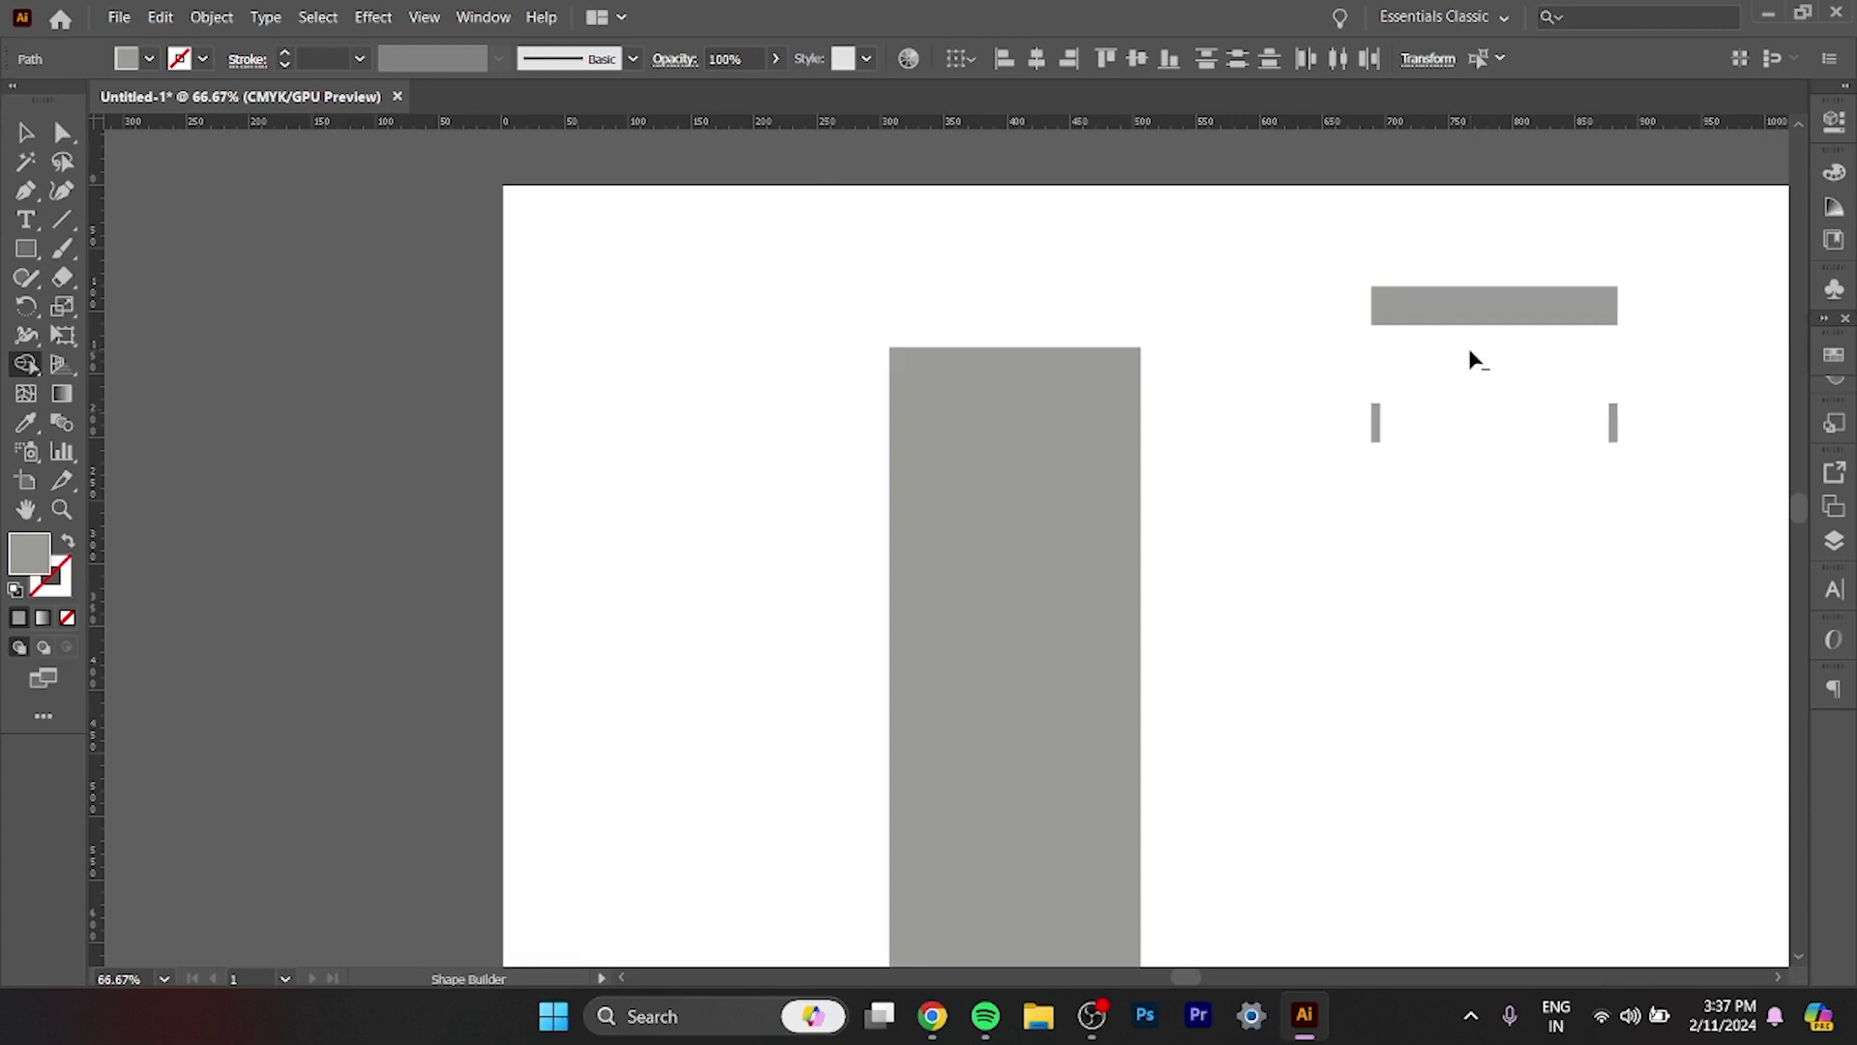
{"action": "key", "text": "ctrl+z"}
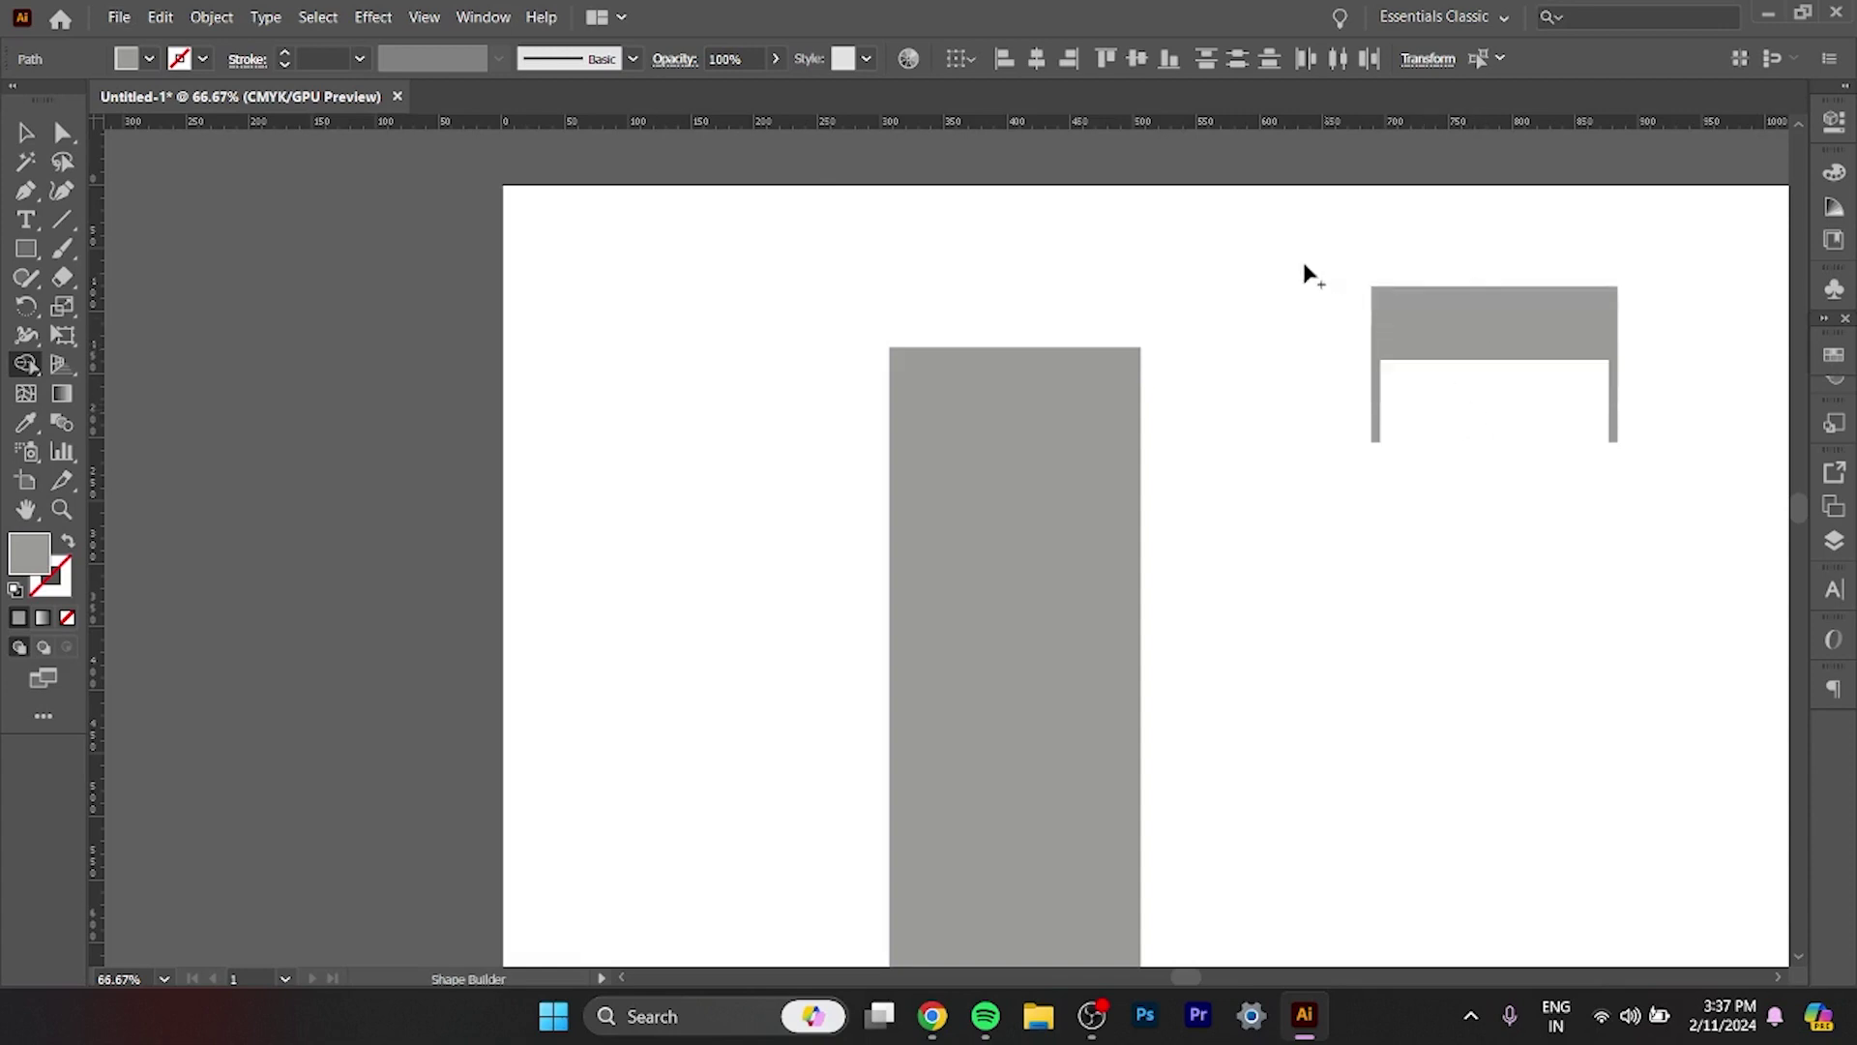
{"action": "left_click", "coordinate": [25, 131]}
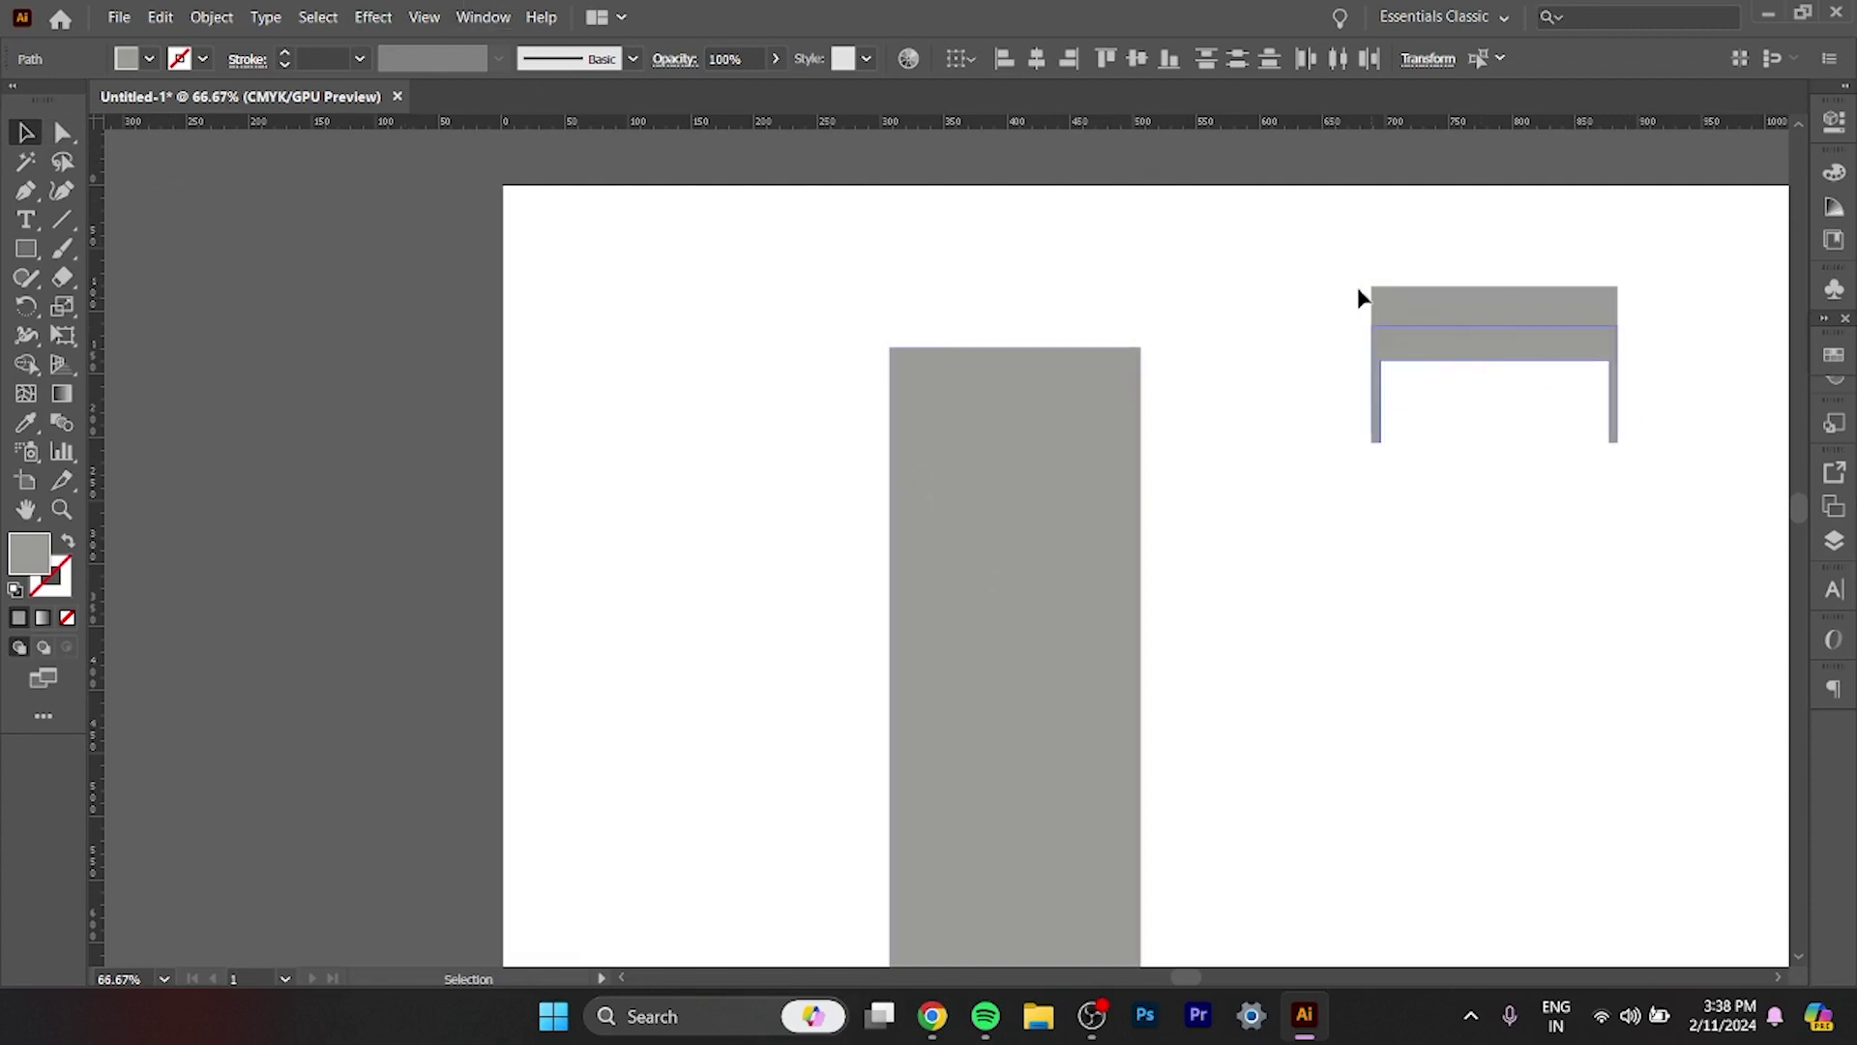
Nudge the bracket down, then lower its top bar onto the legs.
{"action": "left_click_drag", "start_coordinate": [1681, 341], "coordinate": [1672, 341]}
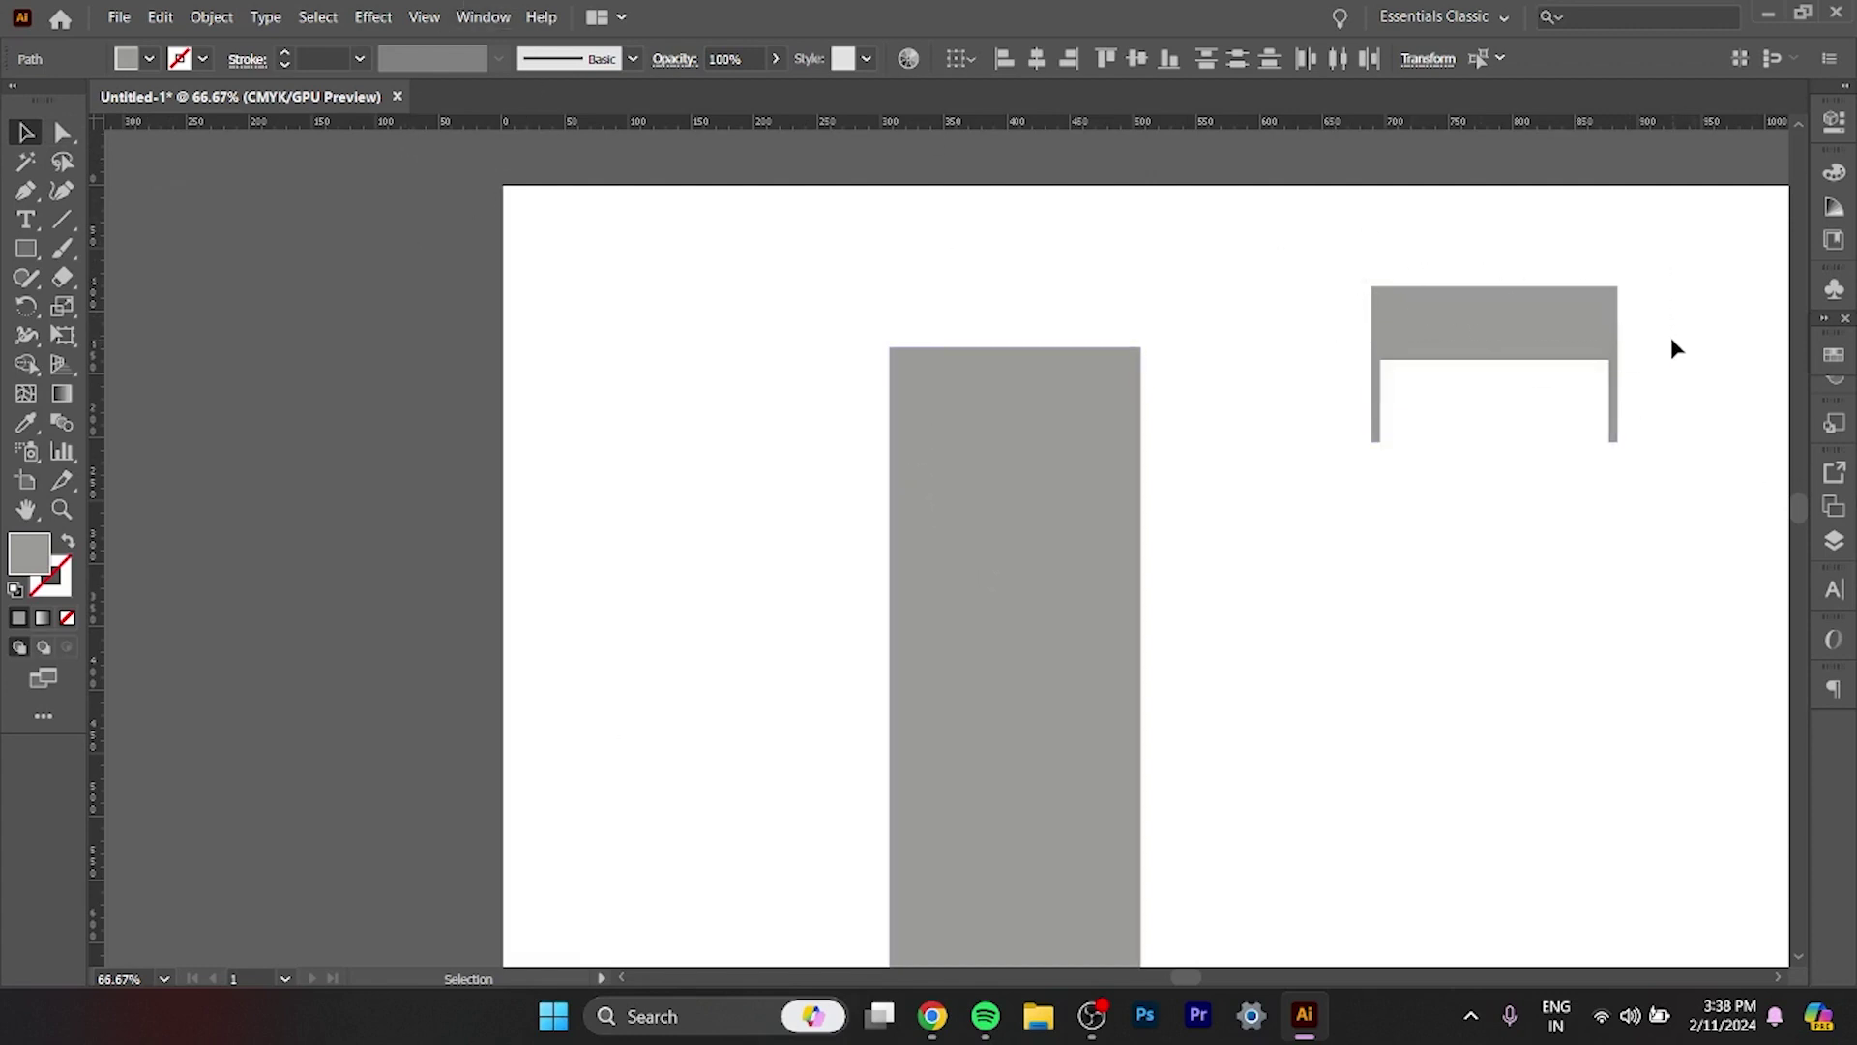
{"action": "key", "text": "Down"}
{"action": "key", "text": "Down"}
{"action": "key", "text": "Down"}
{"action": "key", "text": "Down"}
{"action": "key", "text": "Down"}
{"action": "key", "text": "Down"}
{"action": "key", "text": "Down"}
{"action": "key", "text": "Down"}
{"action": "key", "text": "Down"}
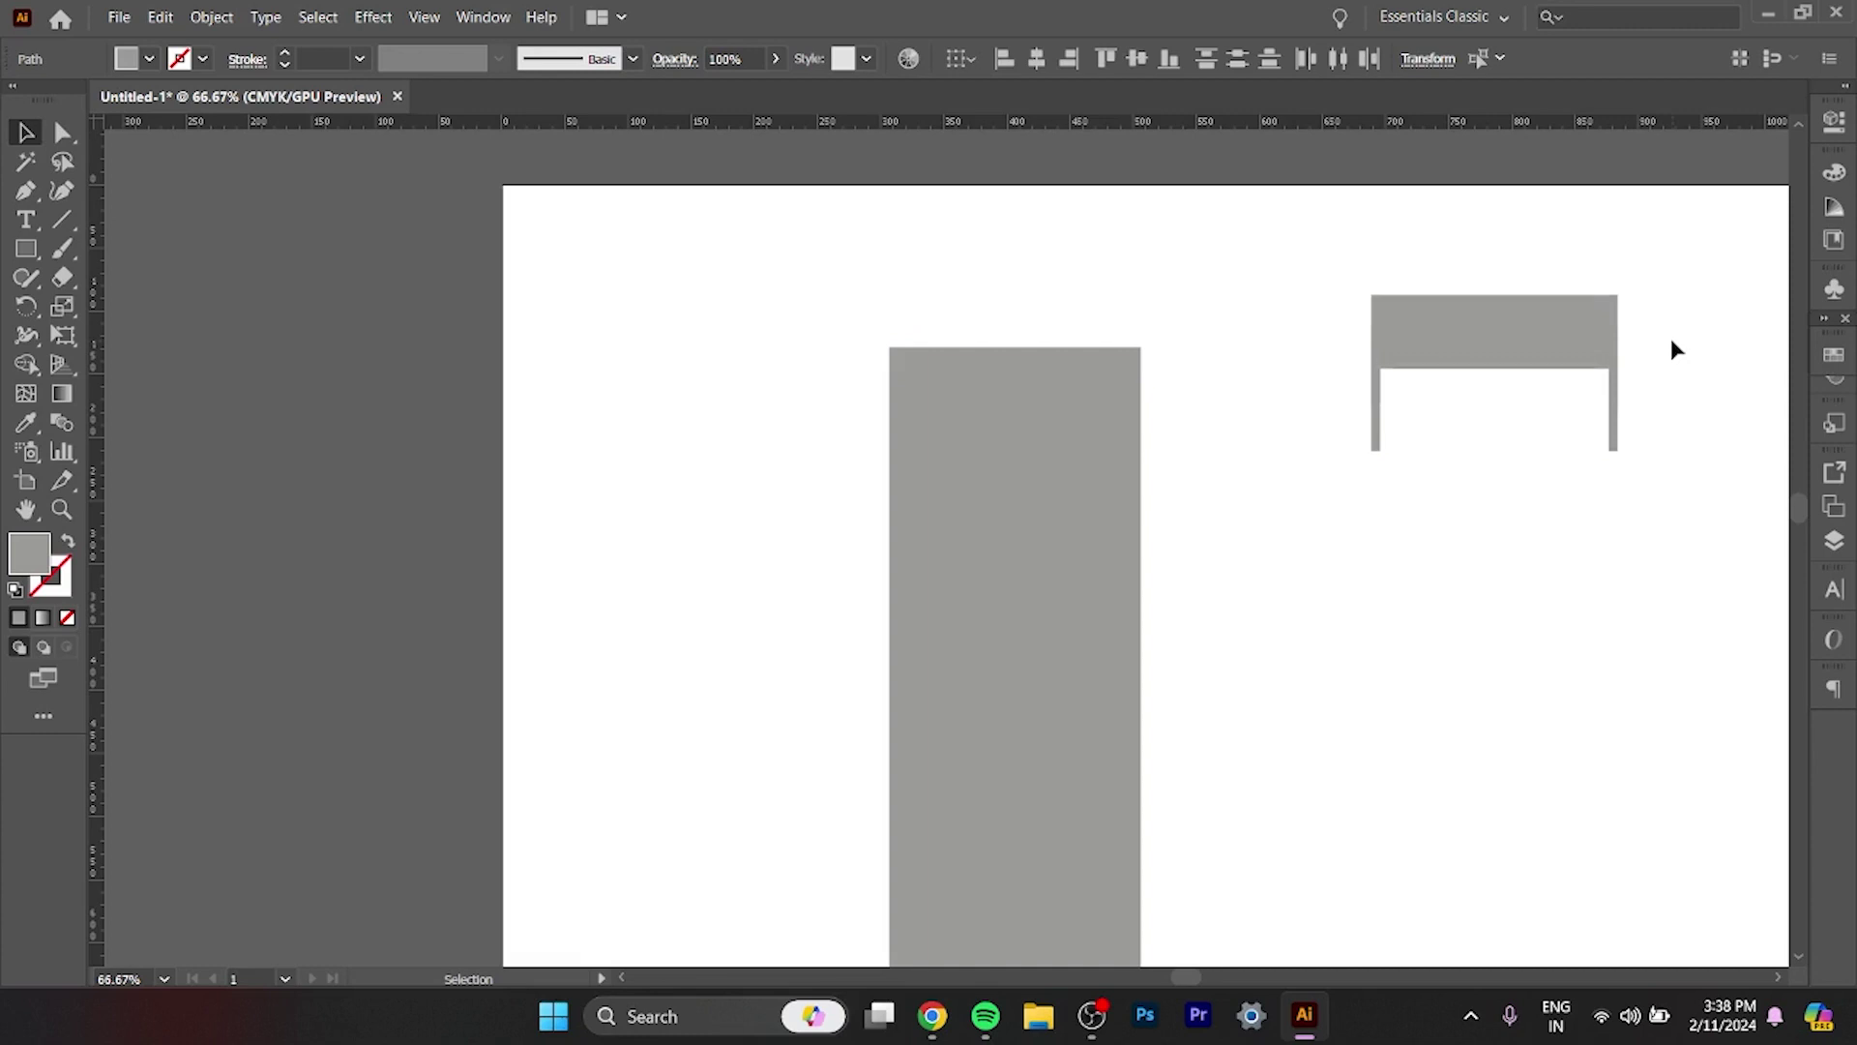
{"action": "key", "text": "Down"}
{"action": "key", "text": "Down"}
{"action": "key", "text": "Down"}
{"action": "key", "text": "Down"}
{"action": "key", "text": "Down"}
{"action": "key", "text": "Down"}
{"action": "key", "text": "Down"}
{"action": "key", "text": "Down"}
{"action": "key", "text": "Down"}
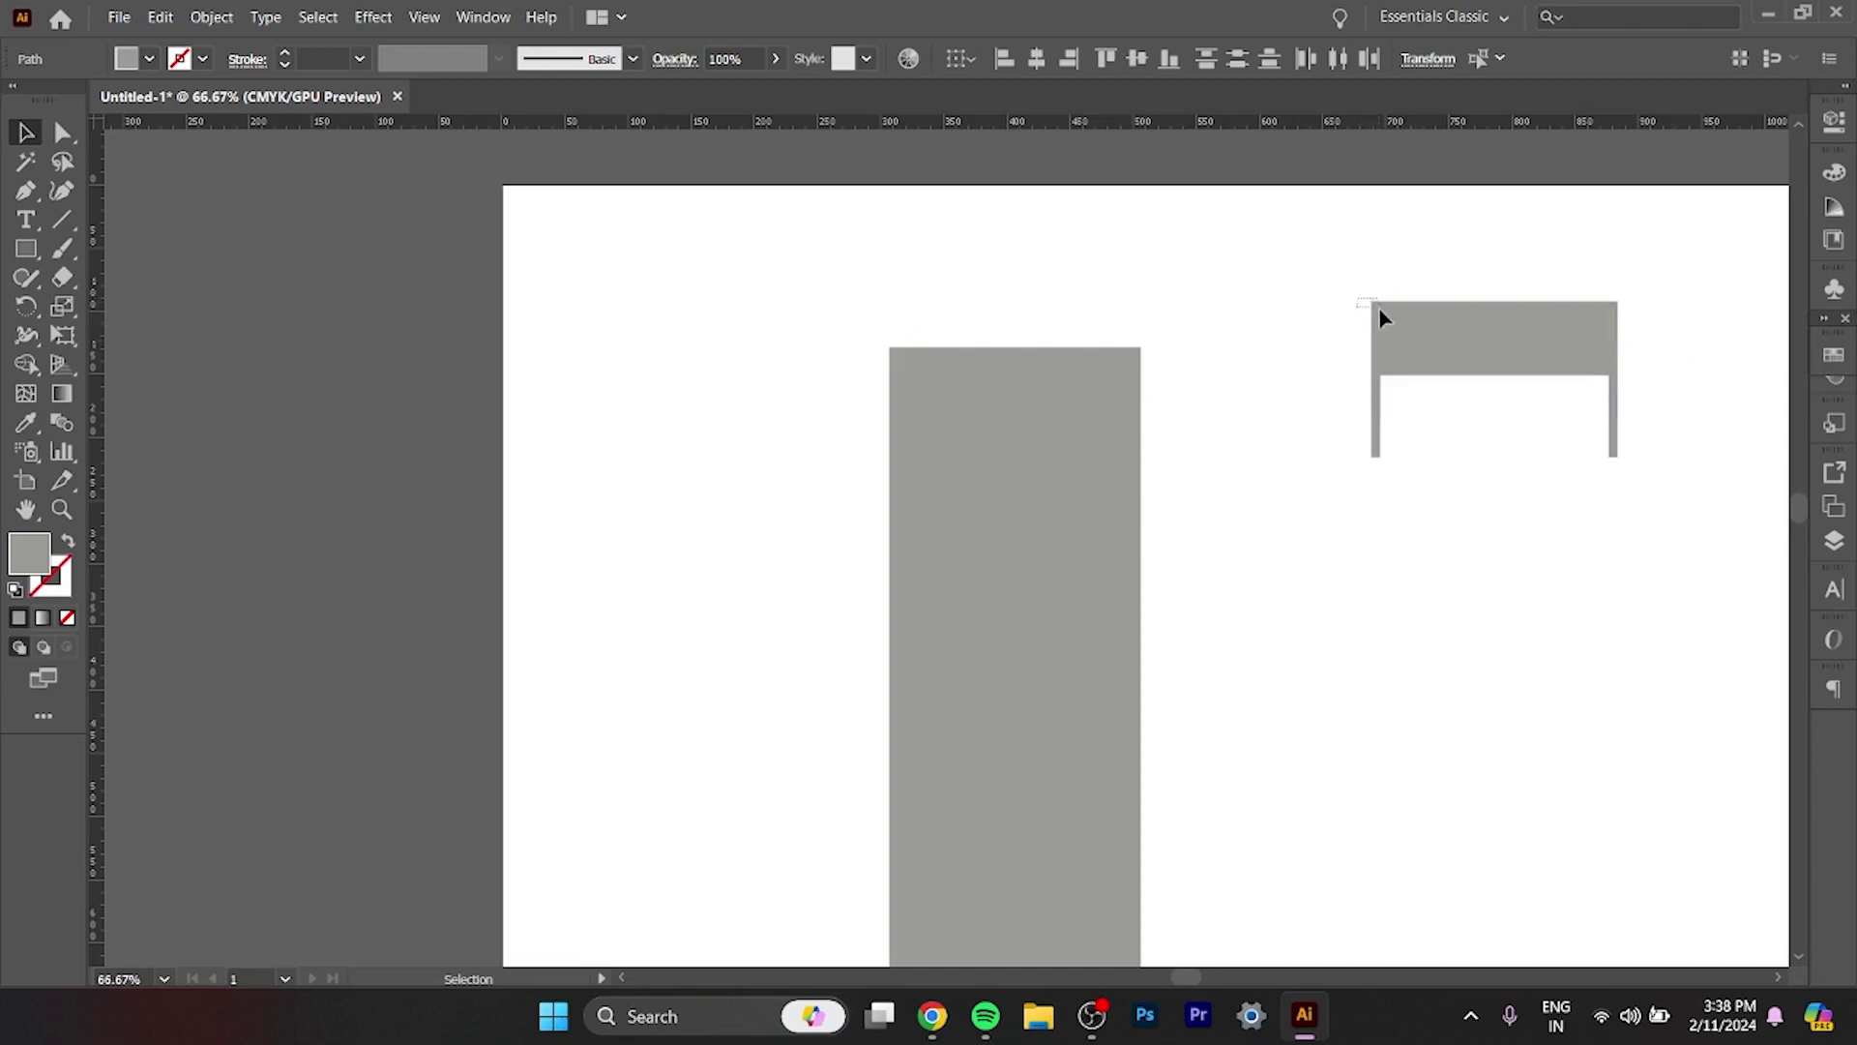
{"action": "left_click_drag", "start_coordinate": [1382, 317], "coordinate": [1384, 311]}
{"action": "key", "text": "Down"}
{"action": "key", "text": "Down"}
{"action": "key", "text": "Down"}
{"action": "key", "text": "Down"}
{"action": "key", "text": "Down"}
{"action": "key", "text": "Down"}
{"action": "key", "text": "Down"}
{"action": "key", "text": "Down"}
{"action": "key", "text": "Down"}
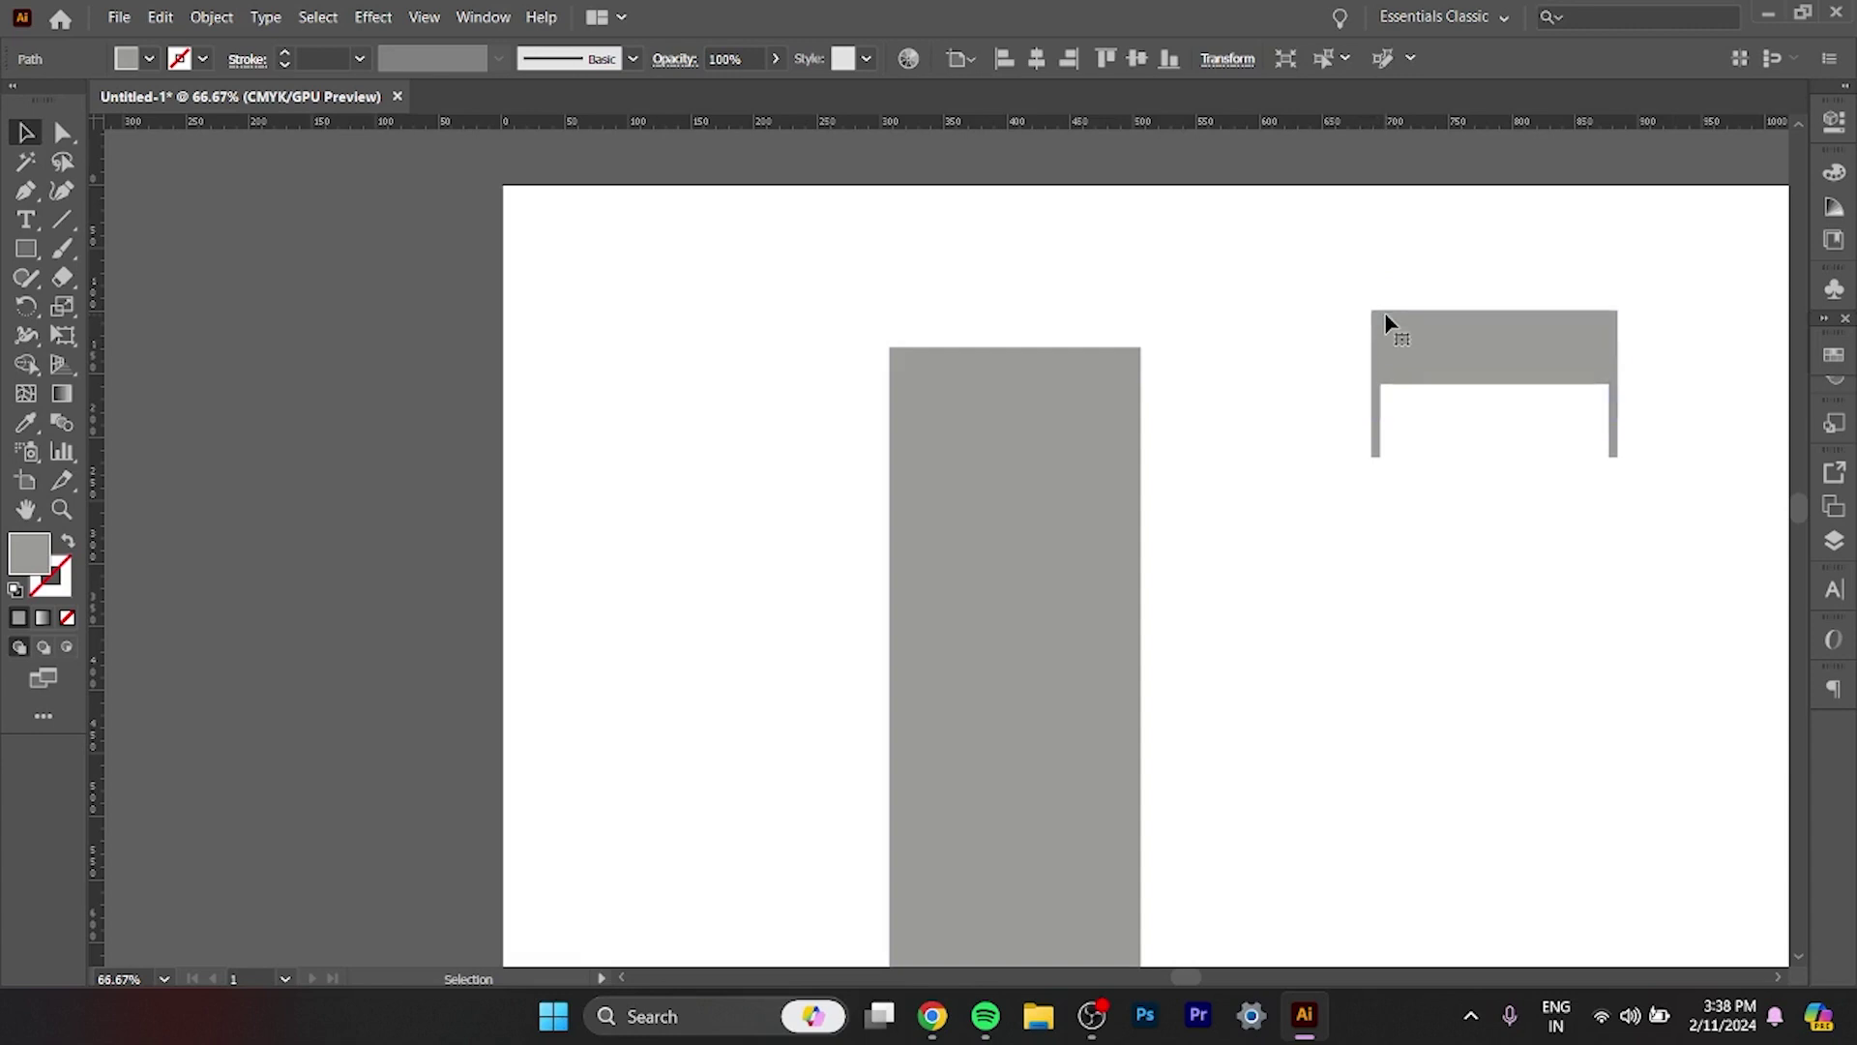
Drop a copy of the bracket onto the tall strap's top end and nudge it into place.
{"action": "left_click_drag", "start_coordinate": [1458, 348], "coordinate": [979, 273]}
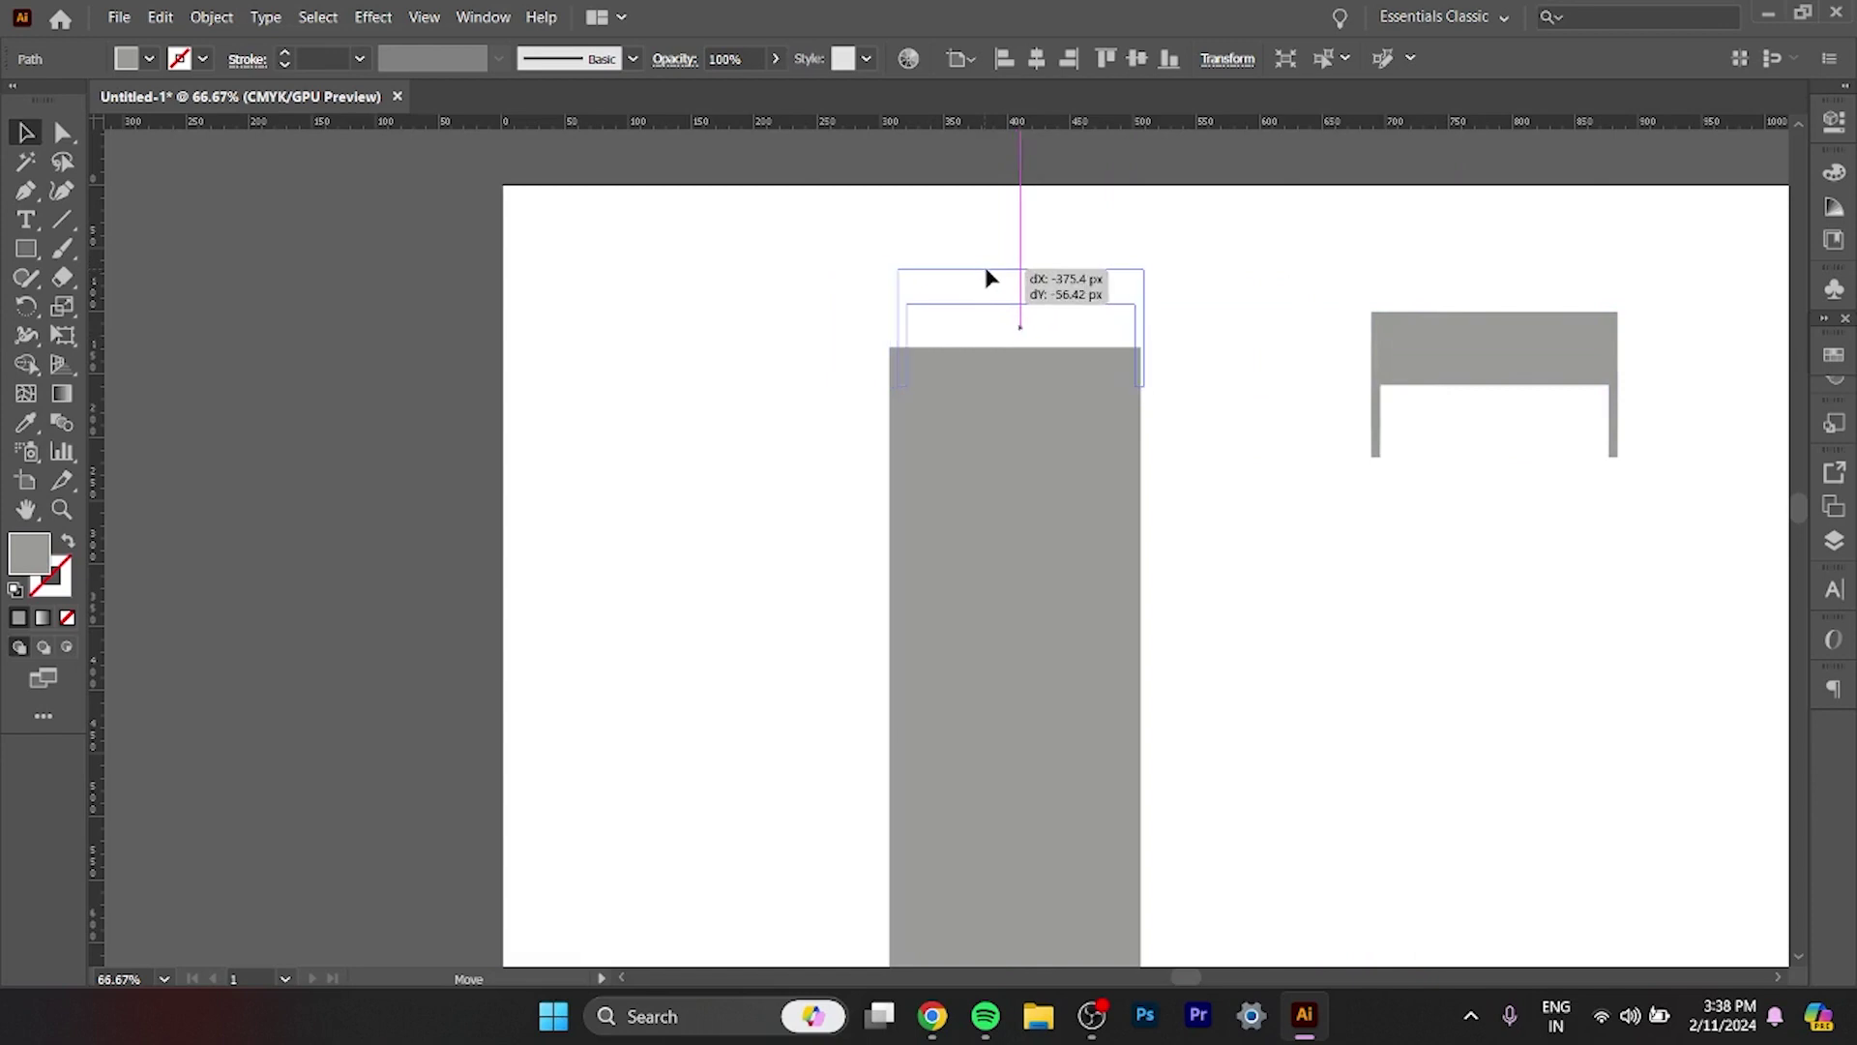
{"action": "left_click_drag", "start_coordinate": [983, 279], "coordinate": [973, 282]}
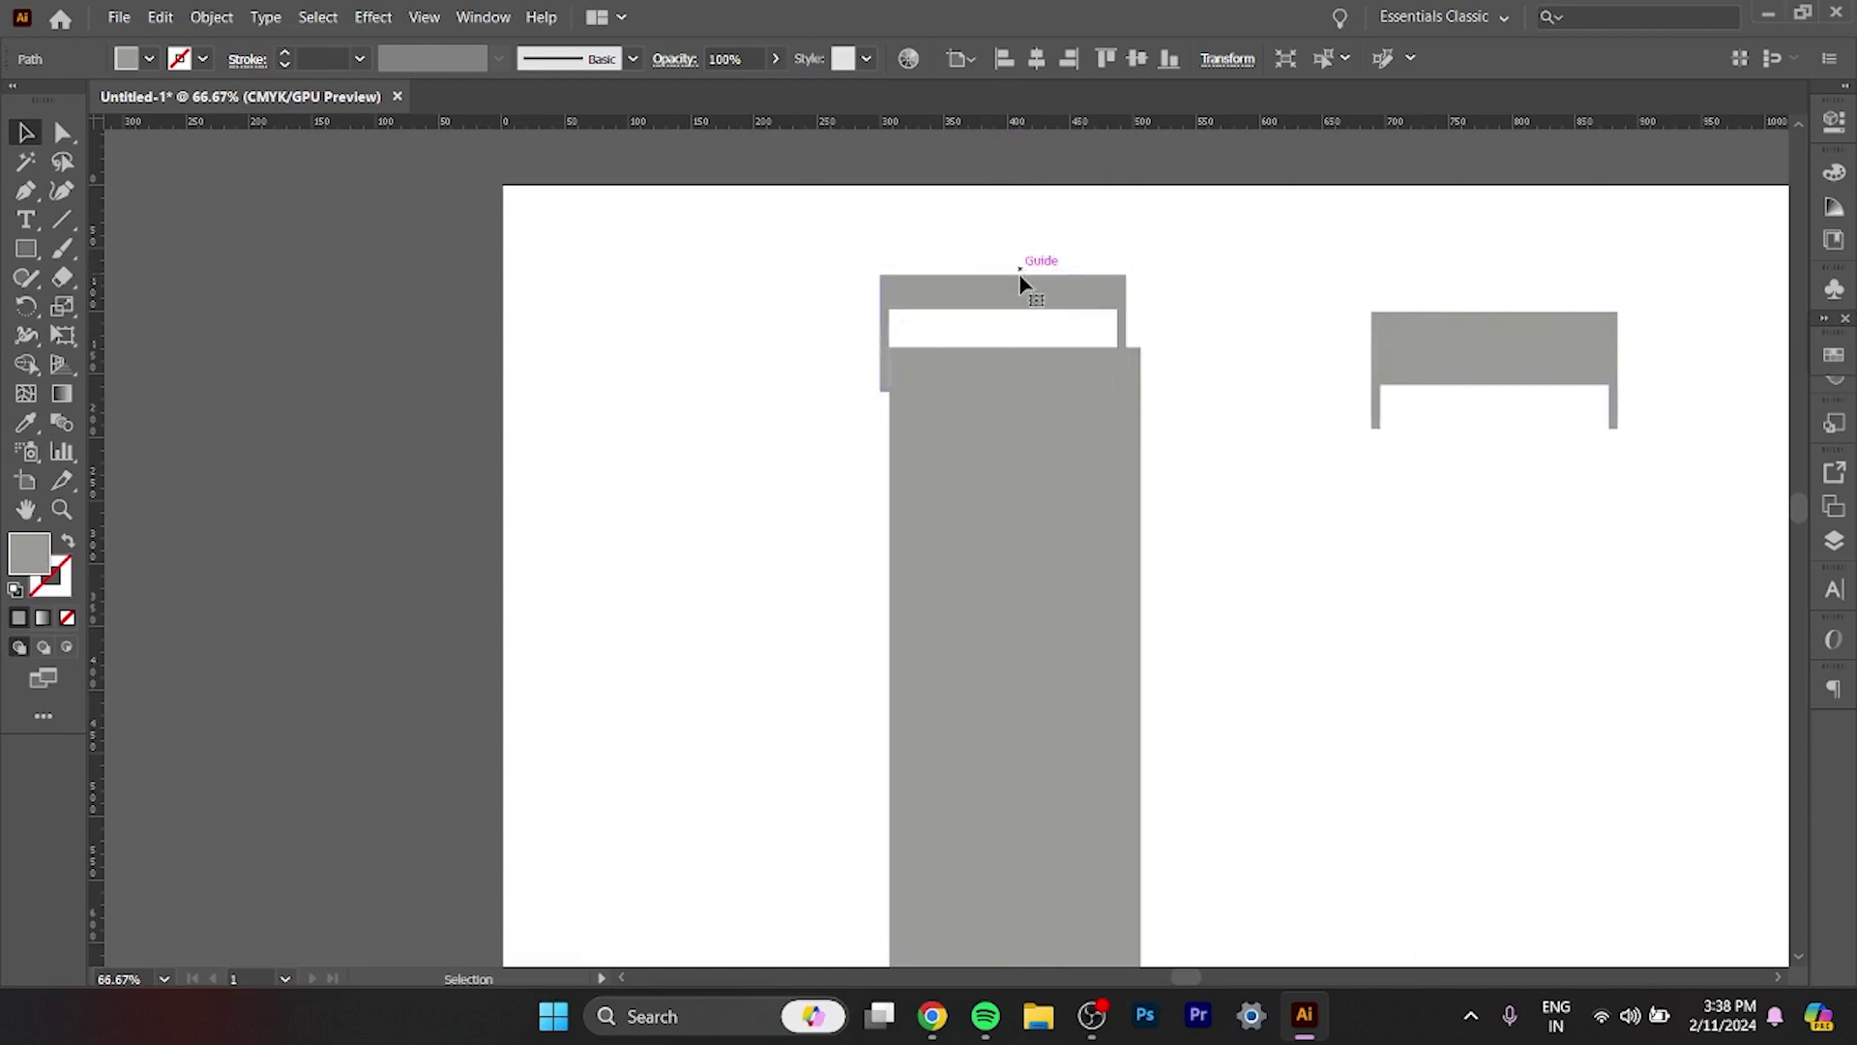
{"action": "key", "text": "Up"}
{"action": "key", "text": "Up"}
{"action": "key", "text": "Up"}
{"action": "key", "text": "Up"}
{"action": "key", "text": "Up"}
{"action": "key", "text": "Up"}
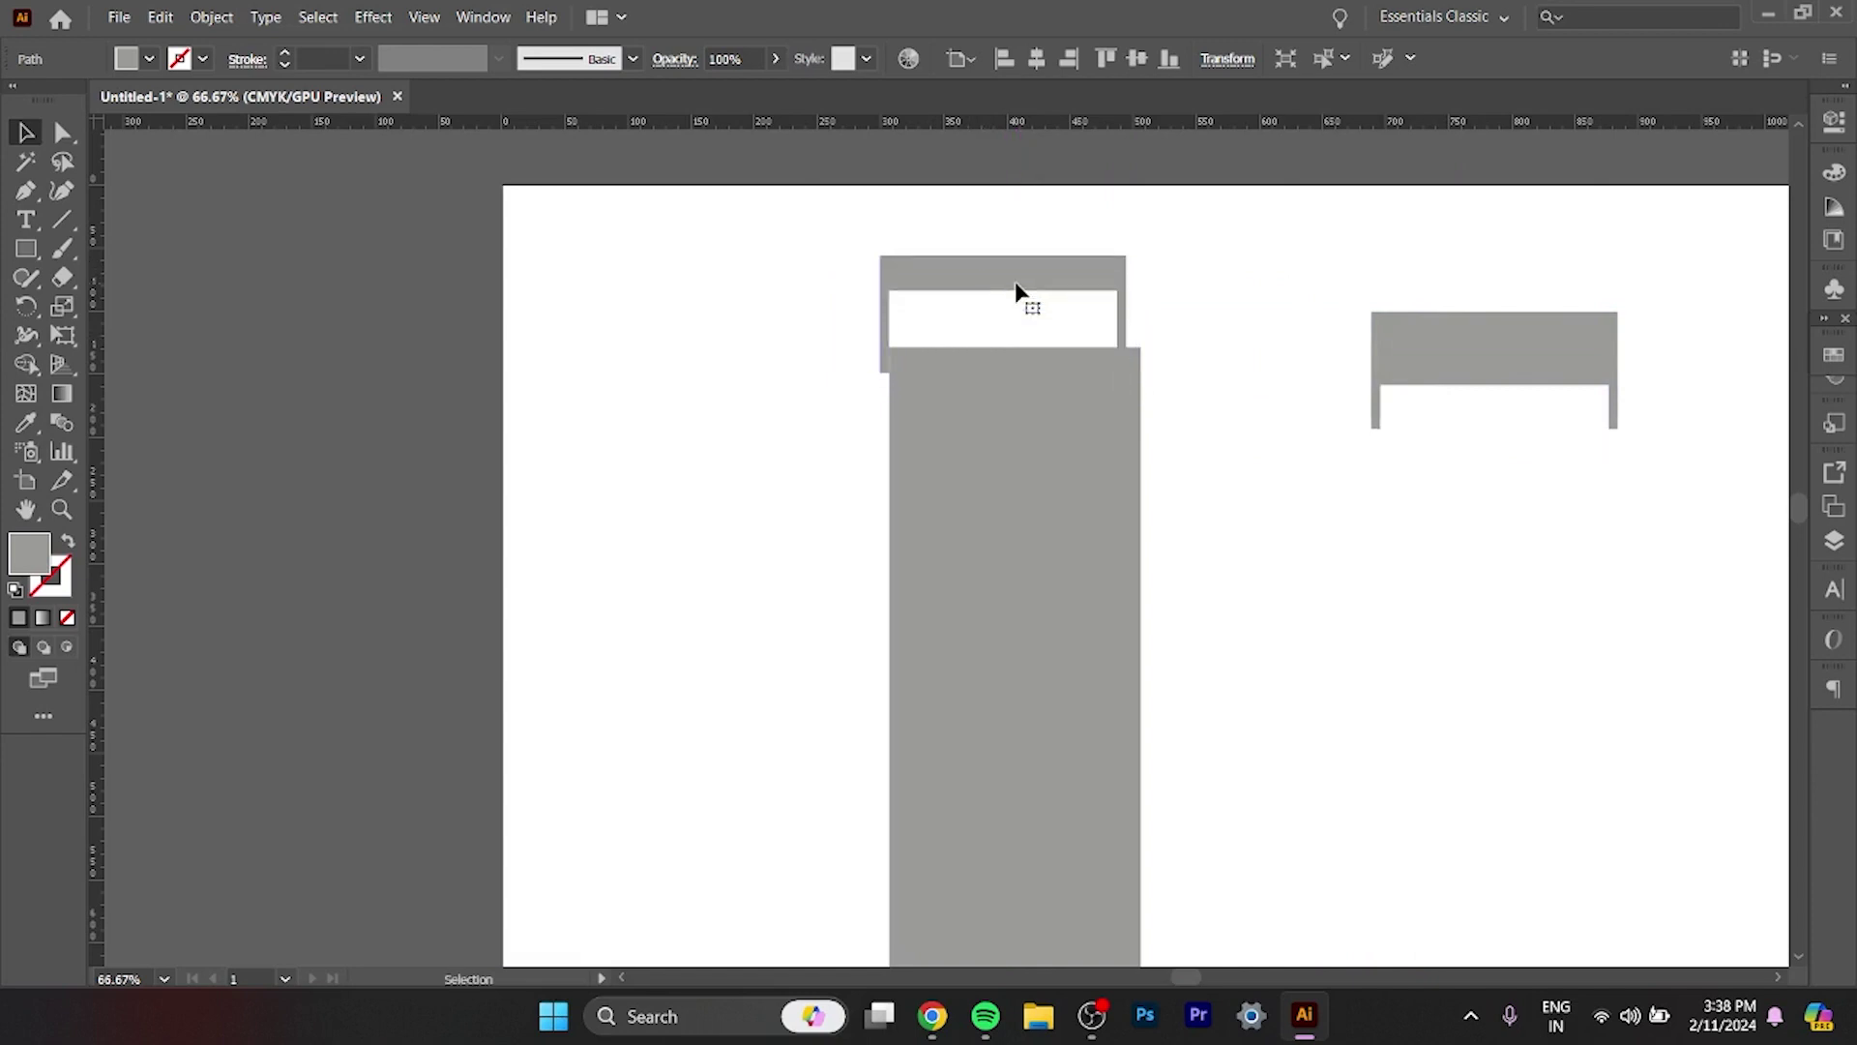
{"action": "mouse_move", "coordinate": [996, 283]}
{"action": "left_mouse_down"}
{"action": "mouse_move", "coordinate": [1032, 288]}
{"action": "mouse_move", "coordinate": [982, 295]}
{"action": "left_mouse_up"}
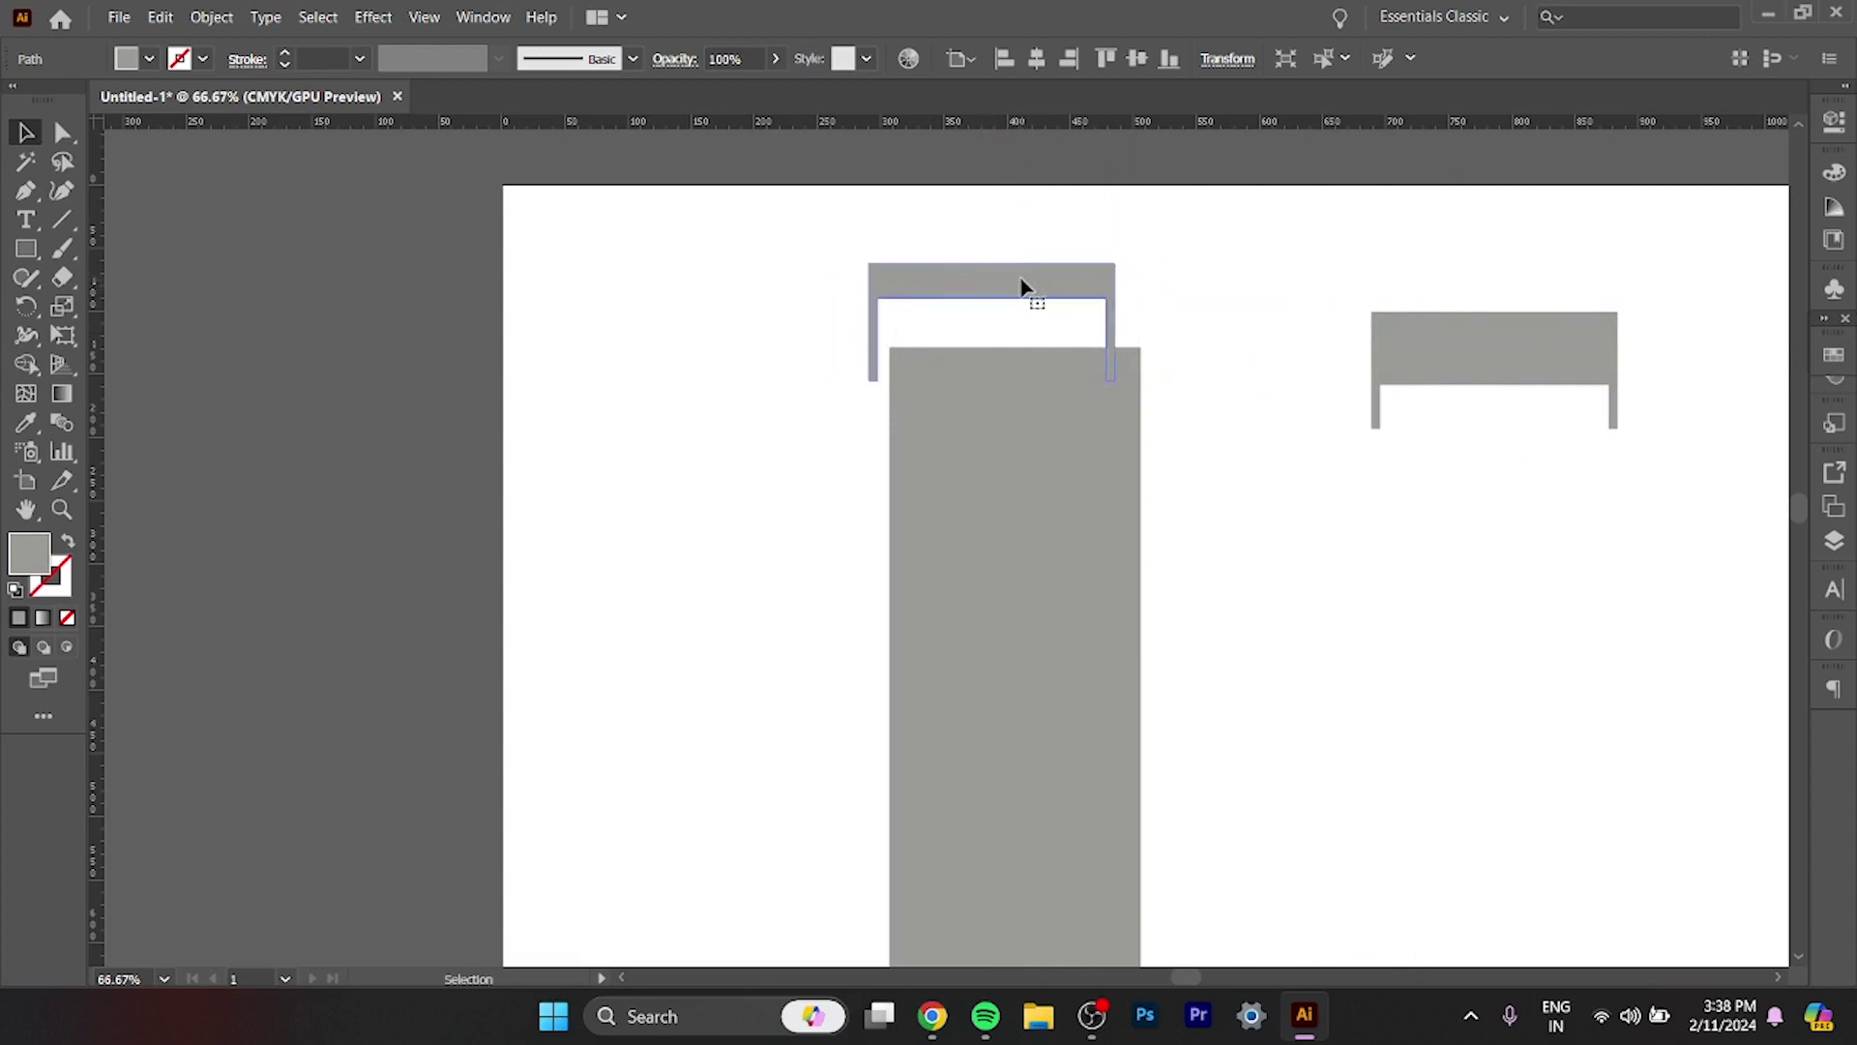
Scale the bracket copy uniformly to 122% and centre its legs over the strap top.
{"action": "right_click", "coordinate": [1023, 283]}
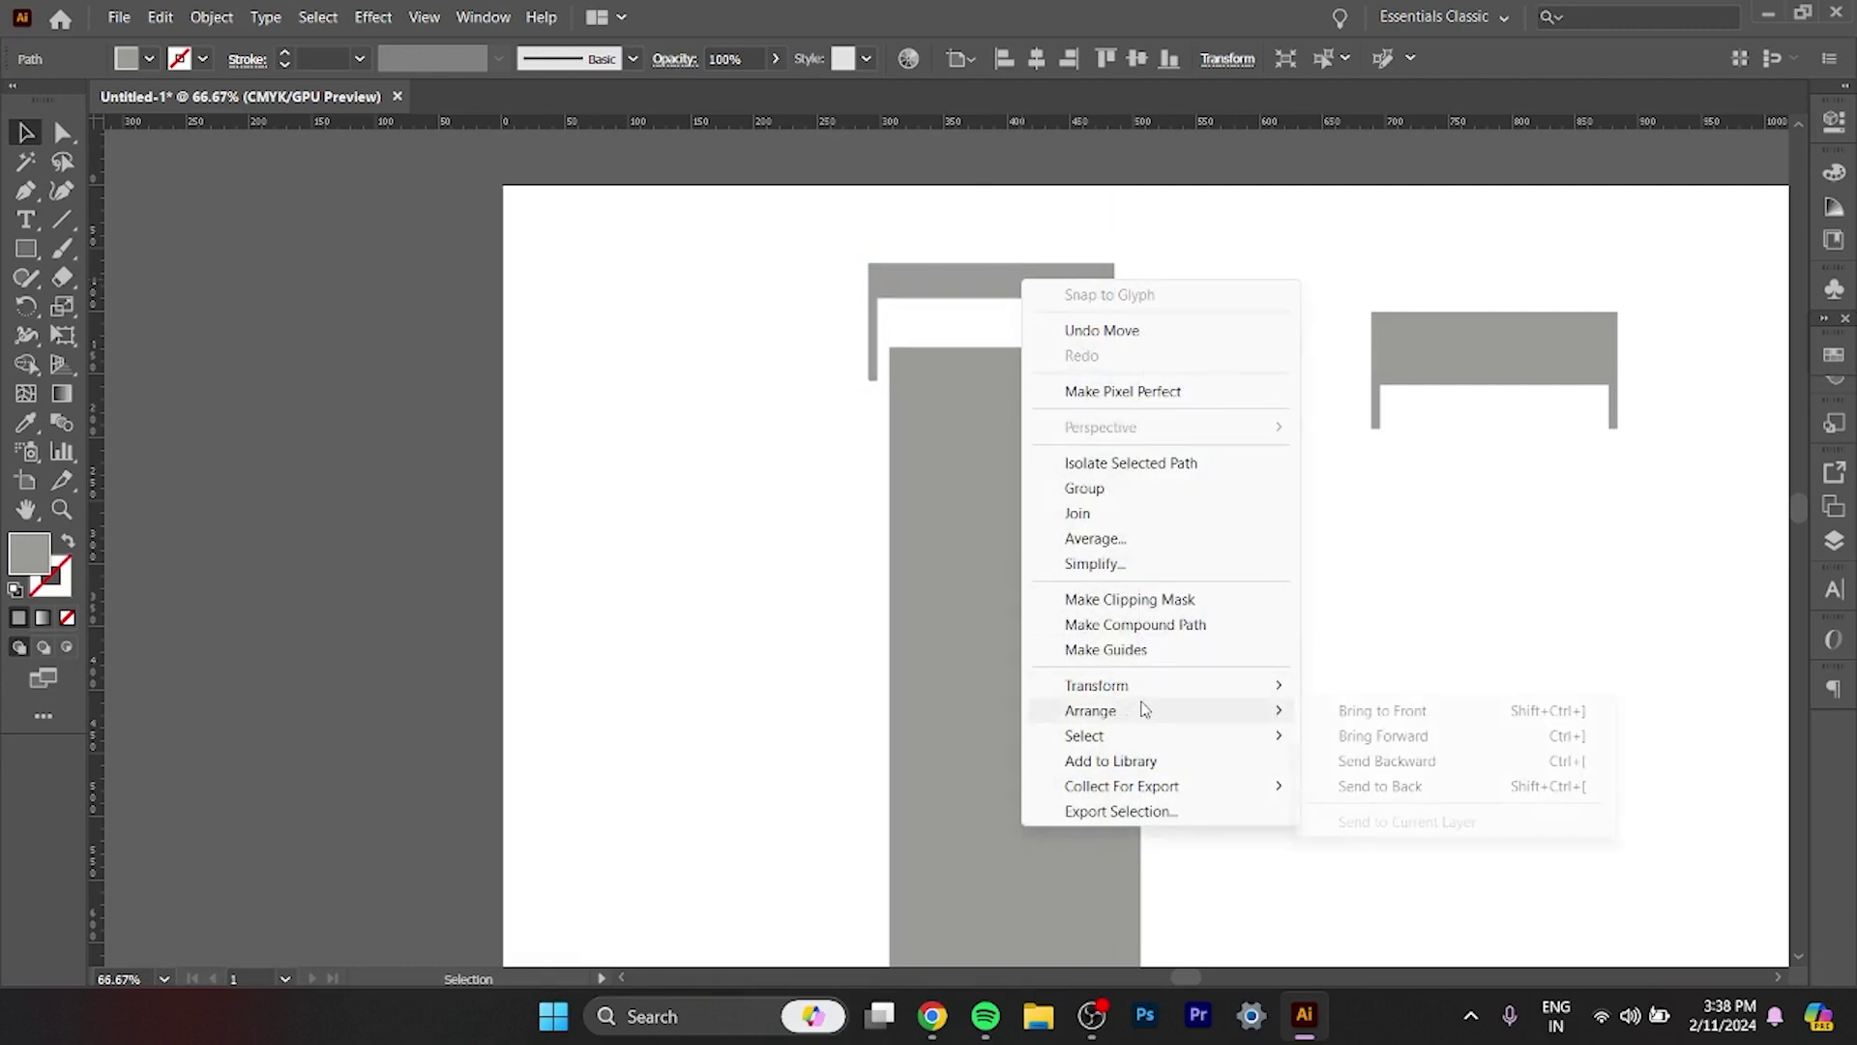
{"action": "mouse_move", "coordinate": [1097, 685]}
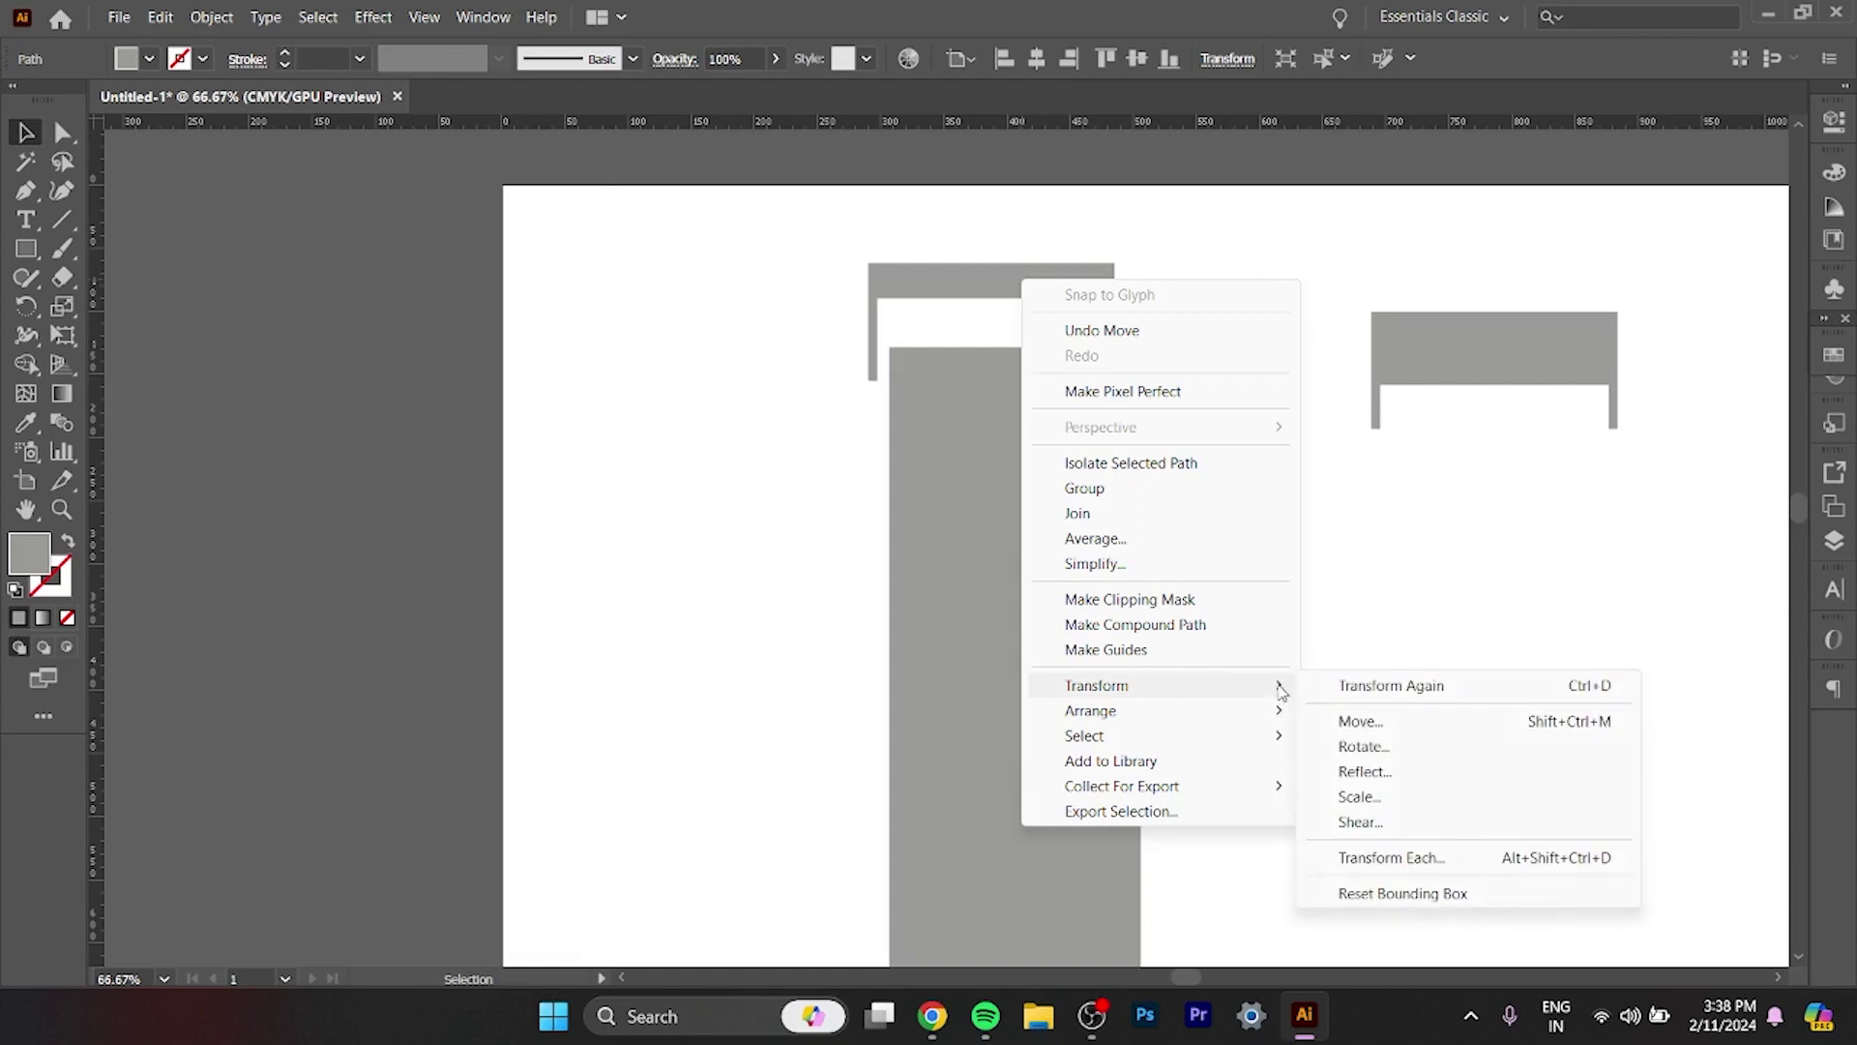
{"action": "left_click", "coordinate": [1374, 796]}
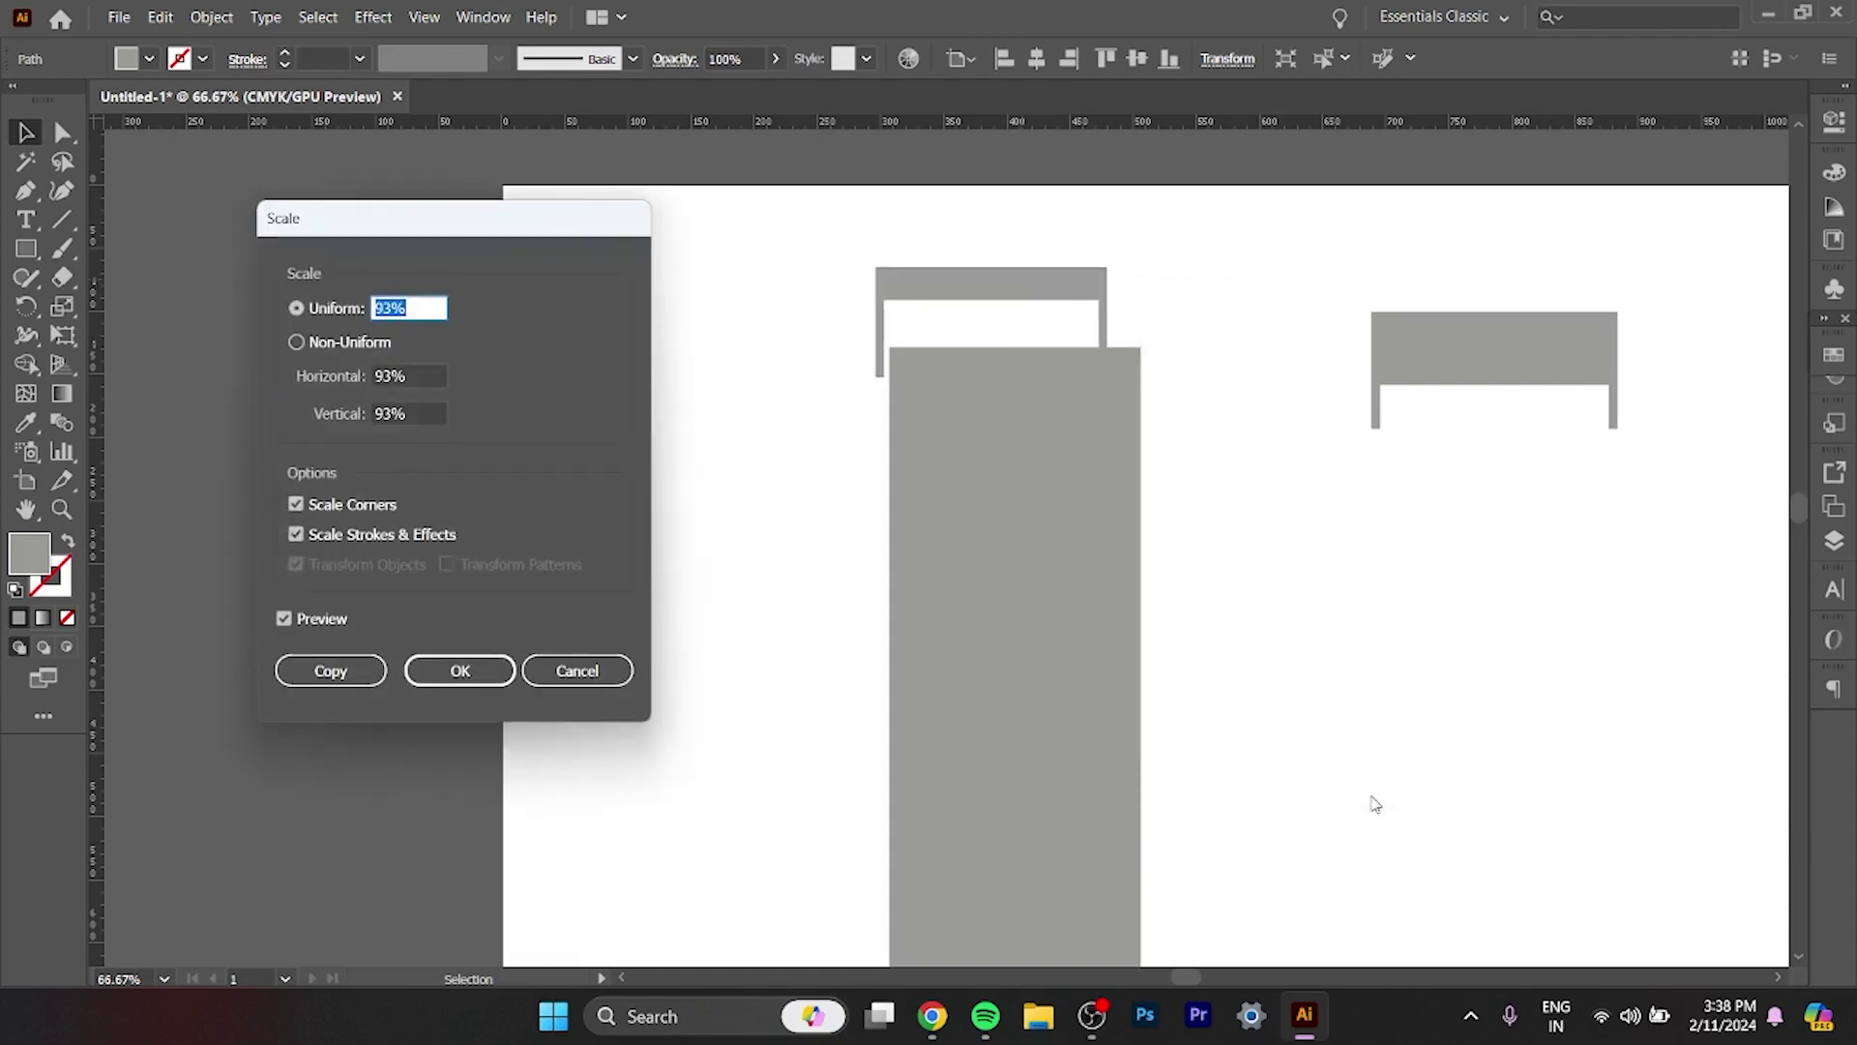
{"action": "key", "text": "Up"}
{"action": "key", "text": "Up"}
{"action": "key", "text": "Up"}
{"action": "key", "text": "Up"}
{"action": "key", "text": "Up"}
{"action": "key", "text": "Up"}
{"action": "key", "text": "Up"}
{"action": "key", "text": "Up"}
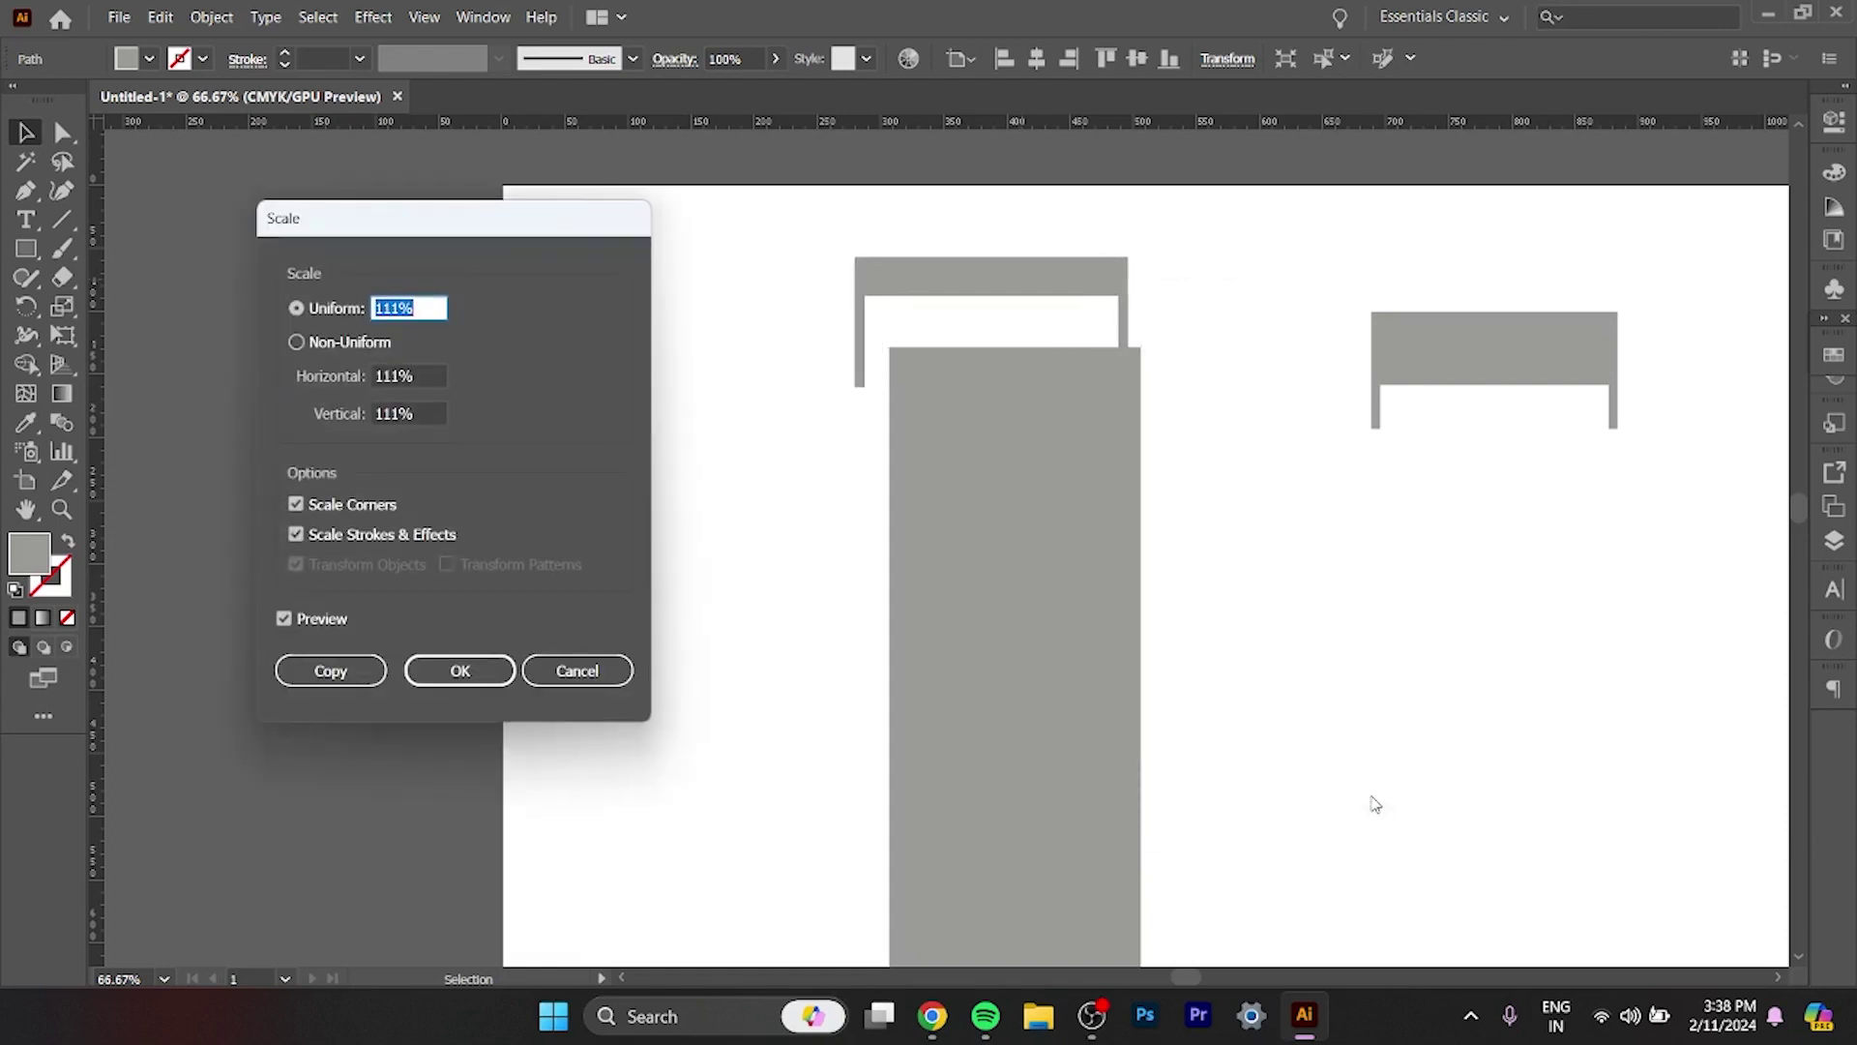
{"action": "key", "text": "Up"}
{"action": "key", "text": "Up"}
{"action": "key", "text": "Up"}
{"action": "key", "text": "Up"}
{"action": "key", "text": "Up"}
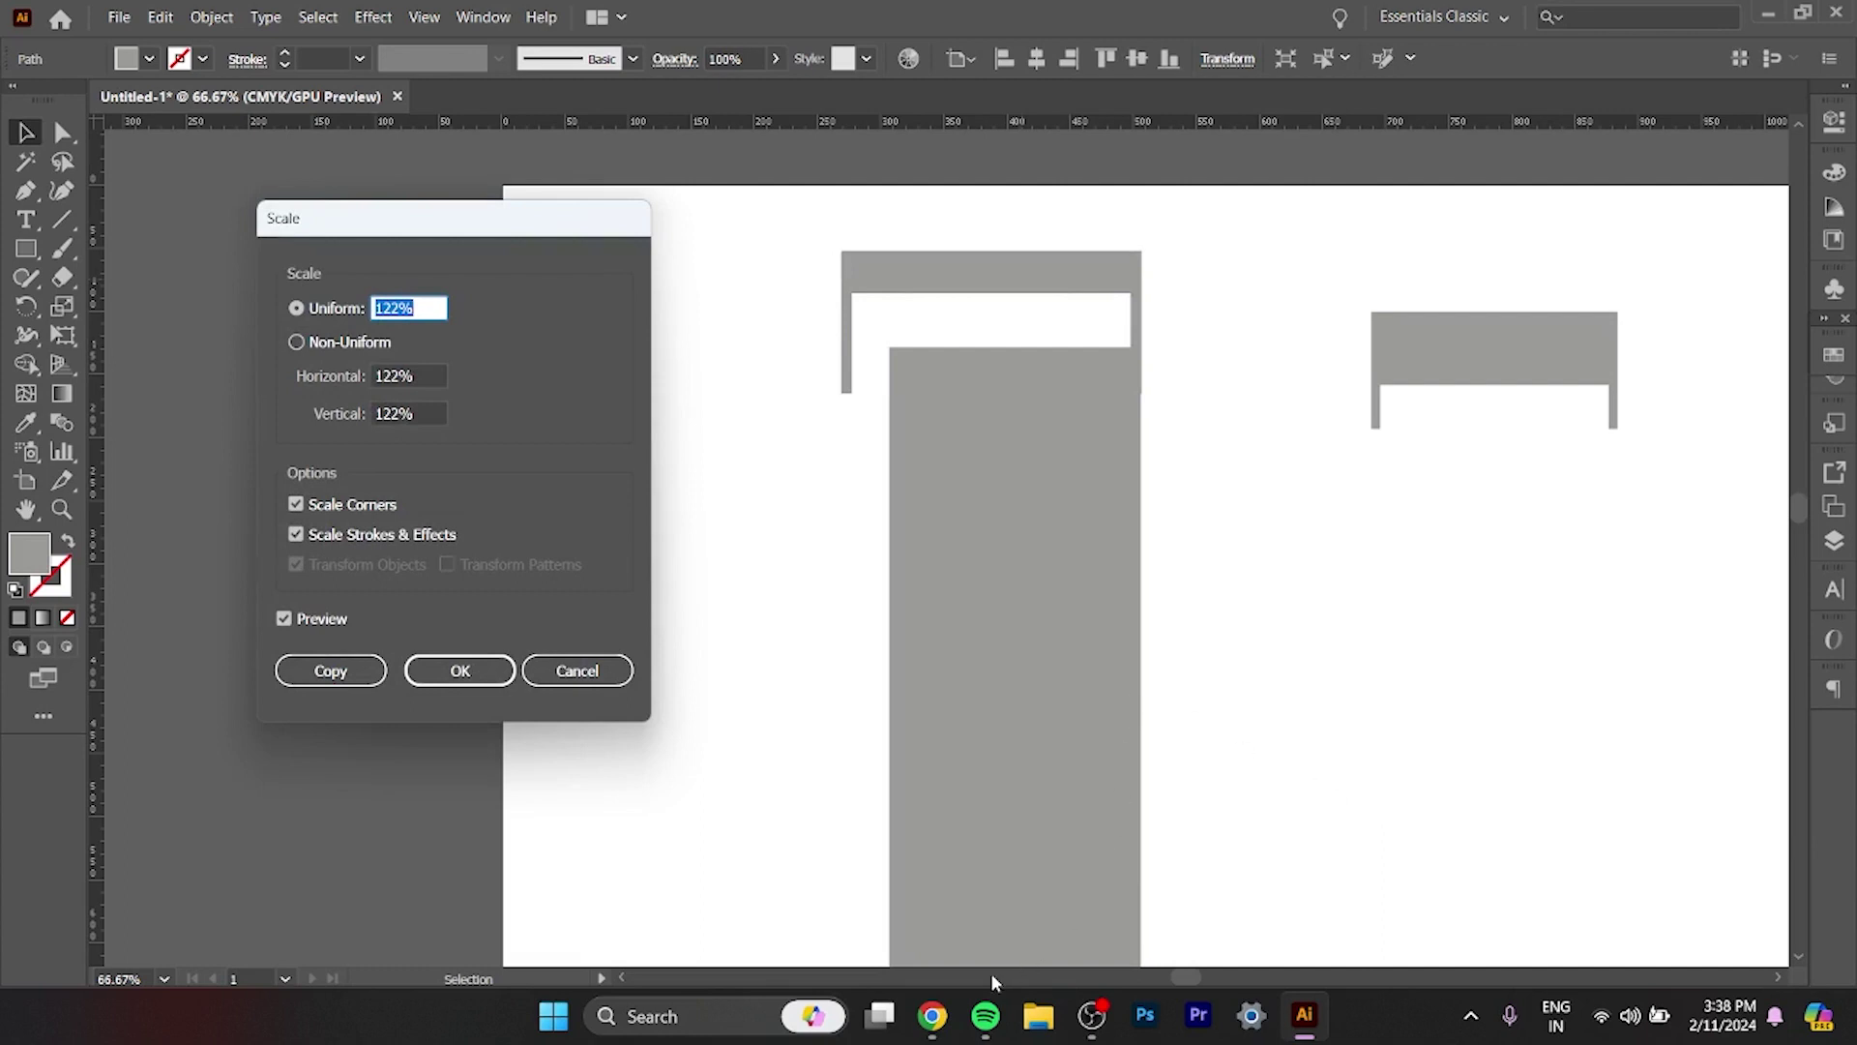
{"action": "left_click", "coordinate": [486, 674]}
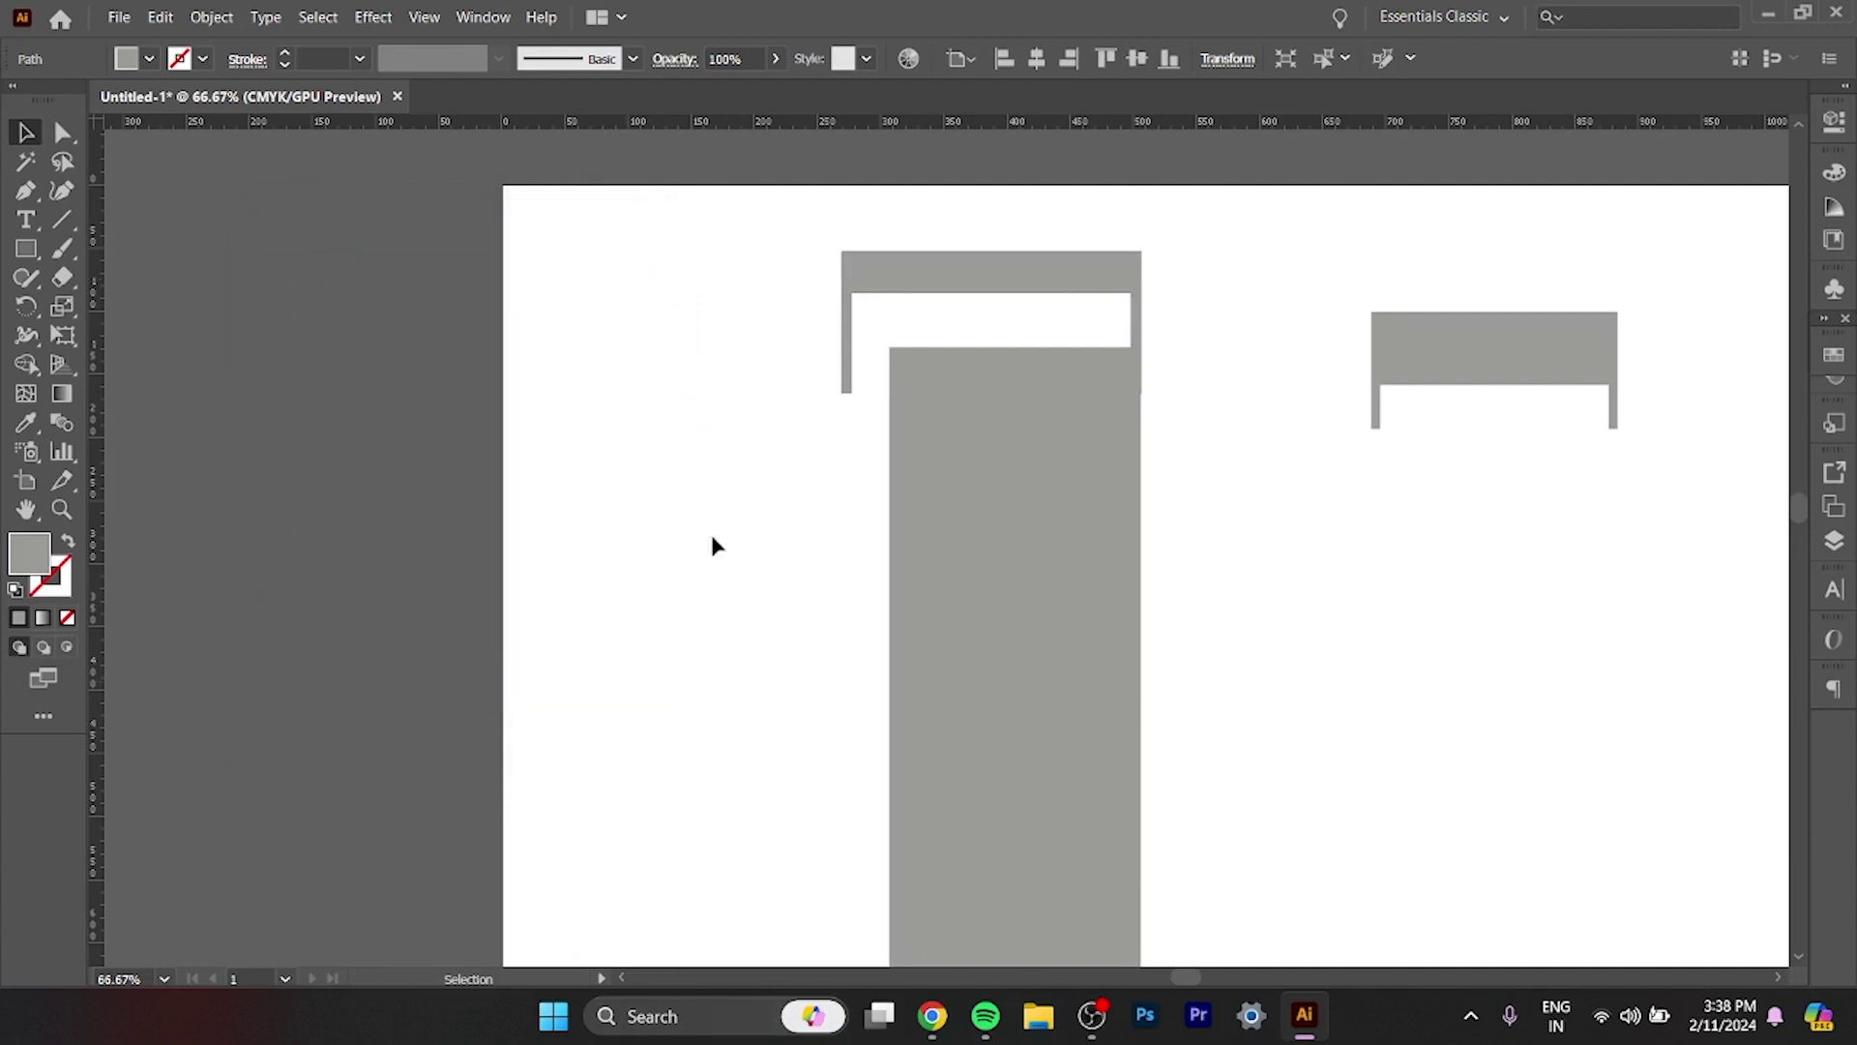
{"action": "left_click_drag", "start_coordinate": [1008, 263], "coordinate": [1029, 267]}
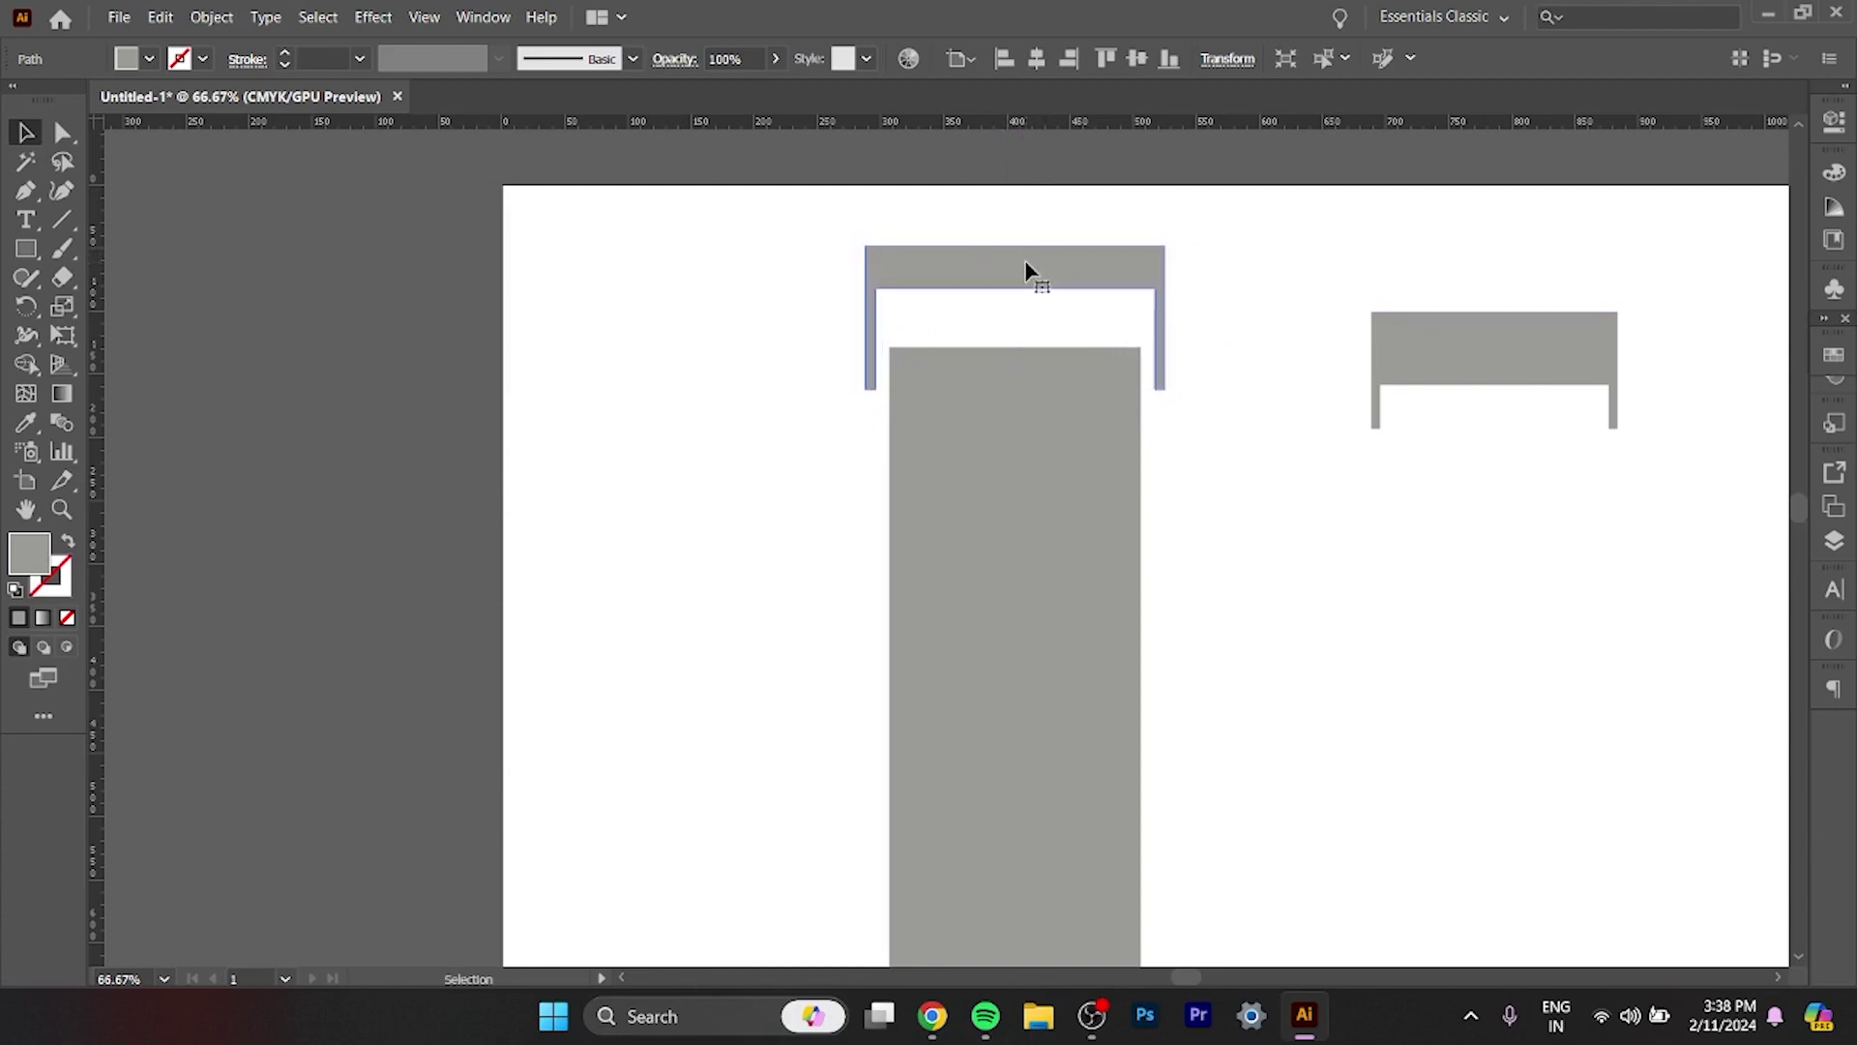
Draw a rounded-rectangle pill overlapping the top edge of the strap.
{"action": "left_click", "coordinate": [1237, 344]}
{"action": "key", "text": "m"}
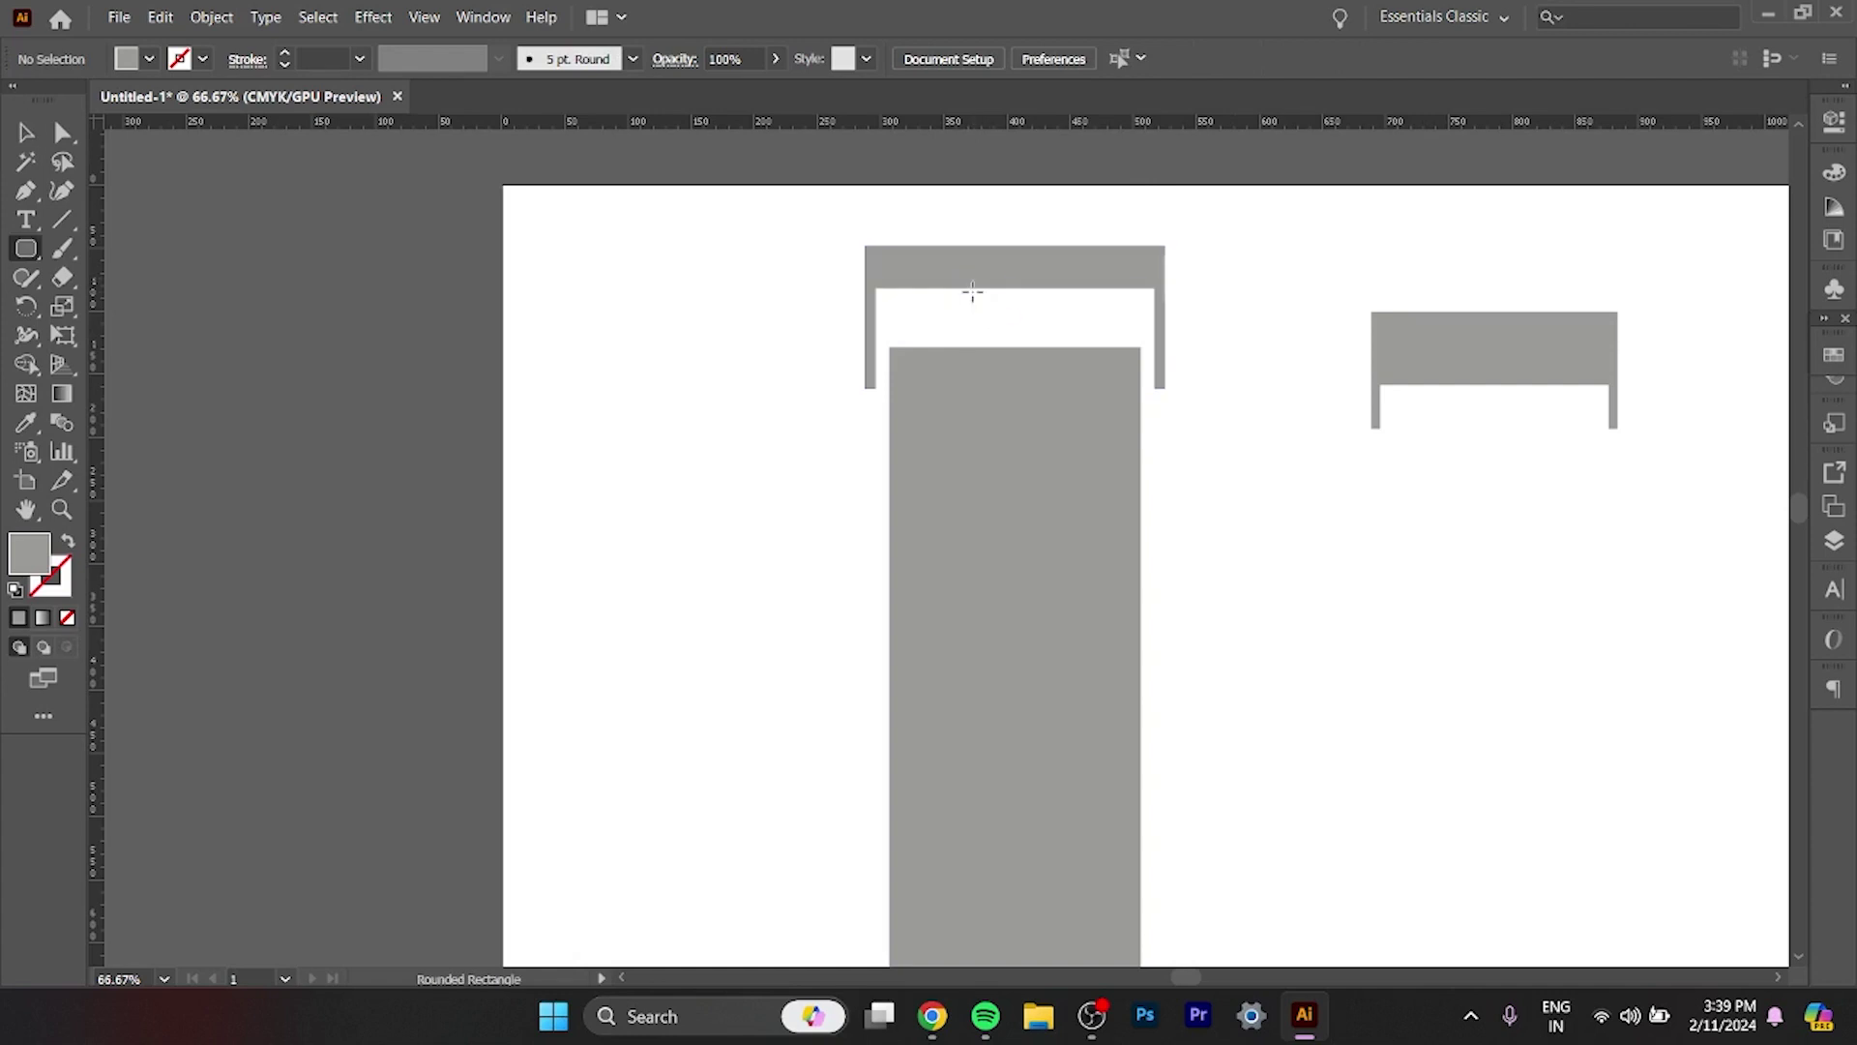
{"action": "left_click_drag", "start_coordinate": [973, 291], "coordinate": [1018, 450]}
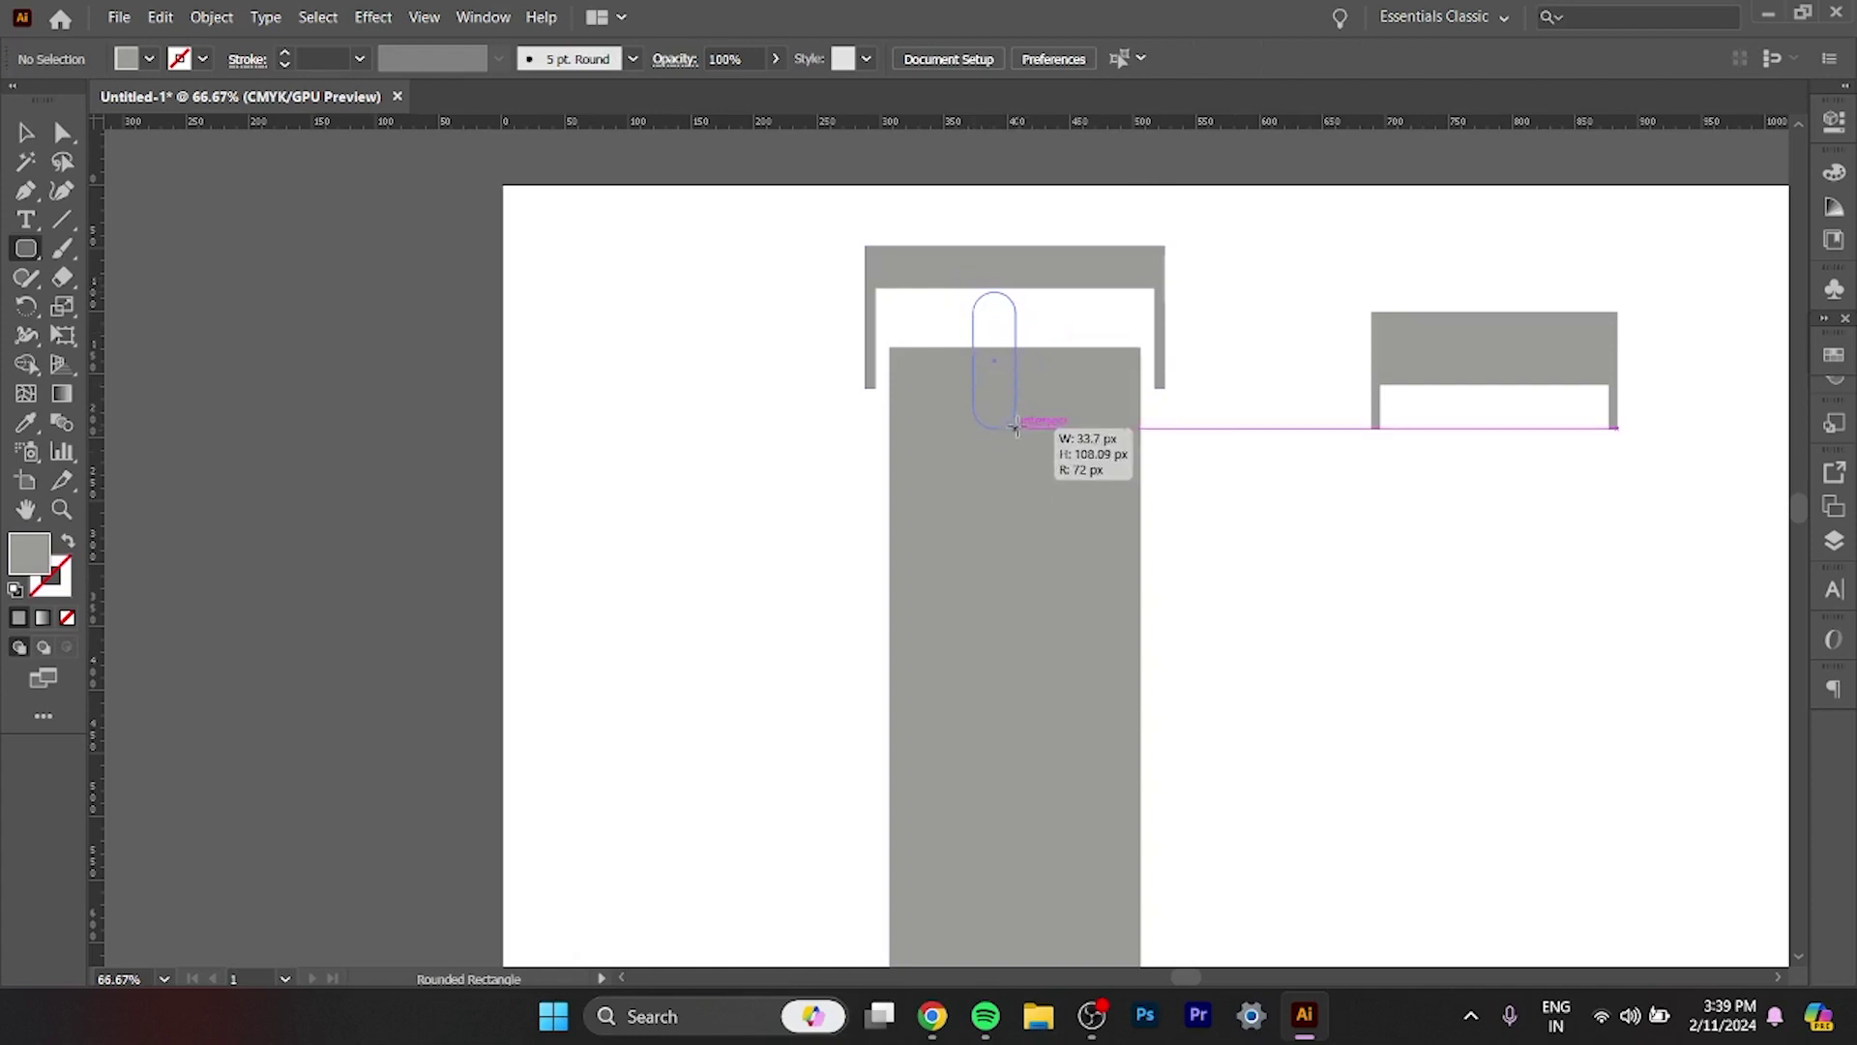
{"action": "left_click_drag", "start_coordinate": [1019, 450], "coordinate": [1017, 426]}
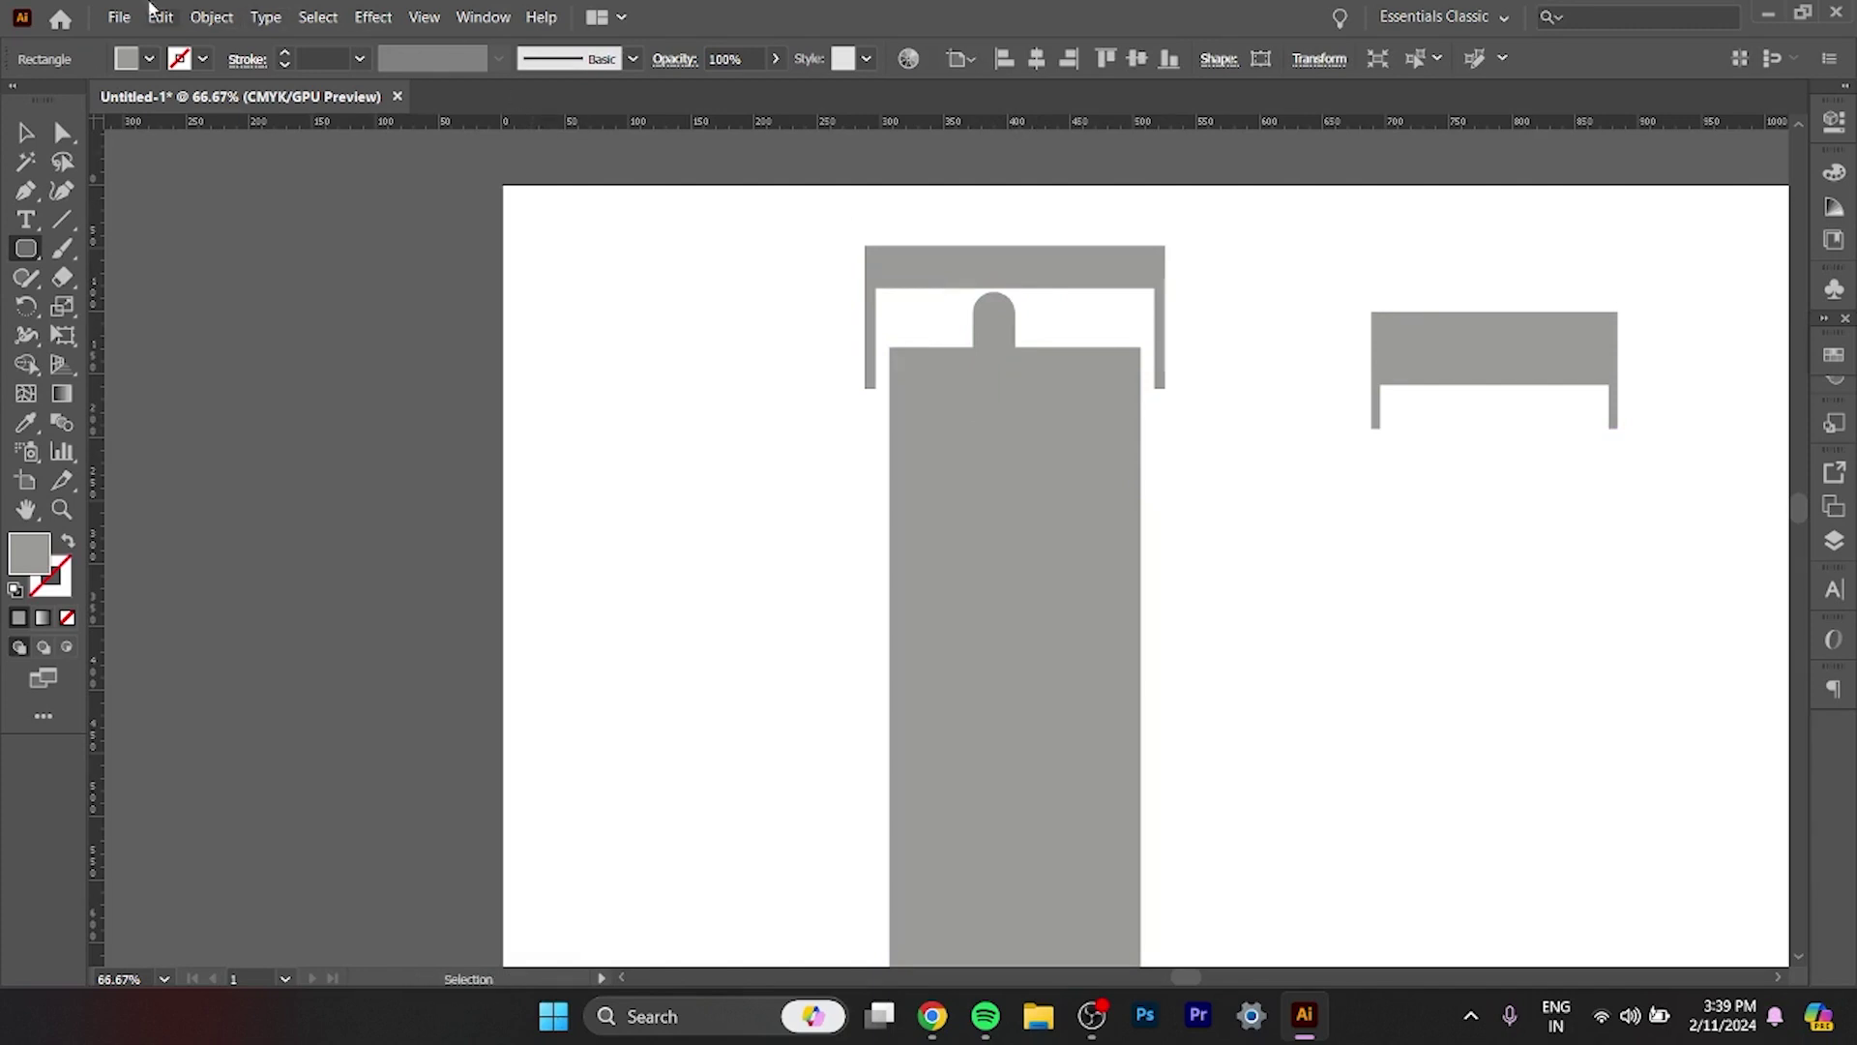
Subtract the pill from the strap top with Shape Builder, leaving a rounded notch.
{"action": "left_click", "coordinate": [59, 135]}
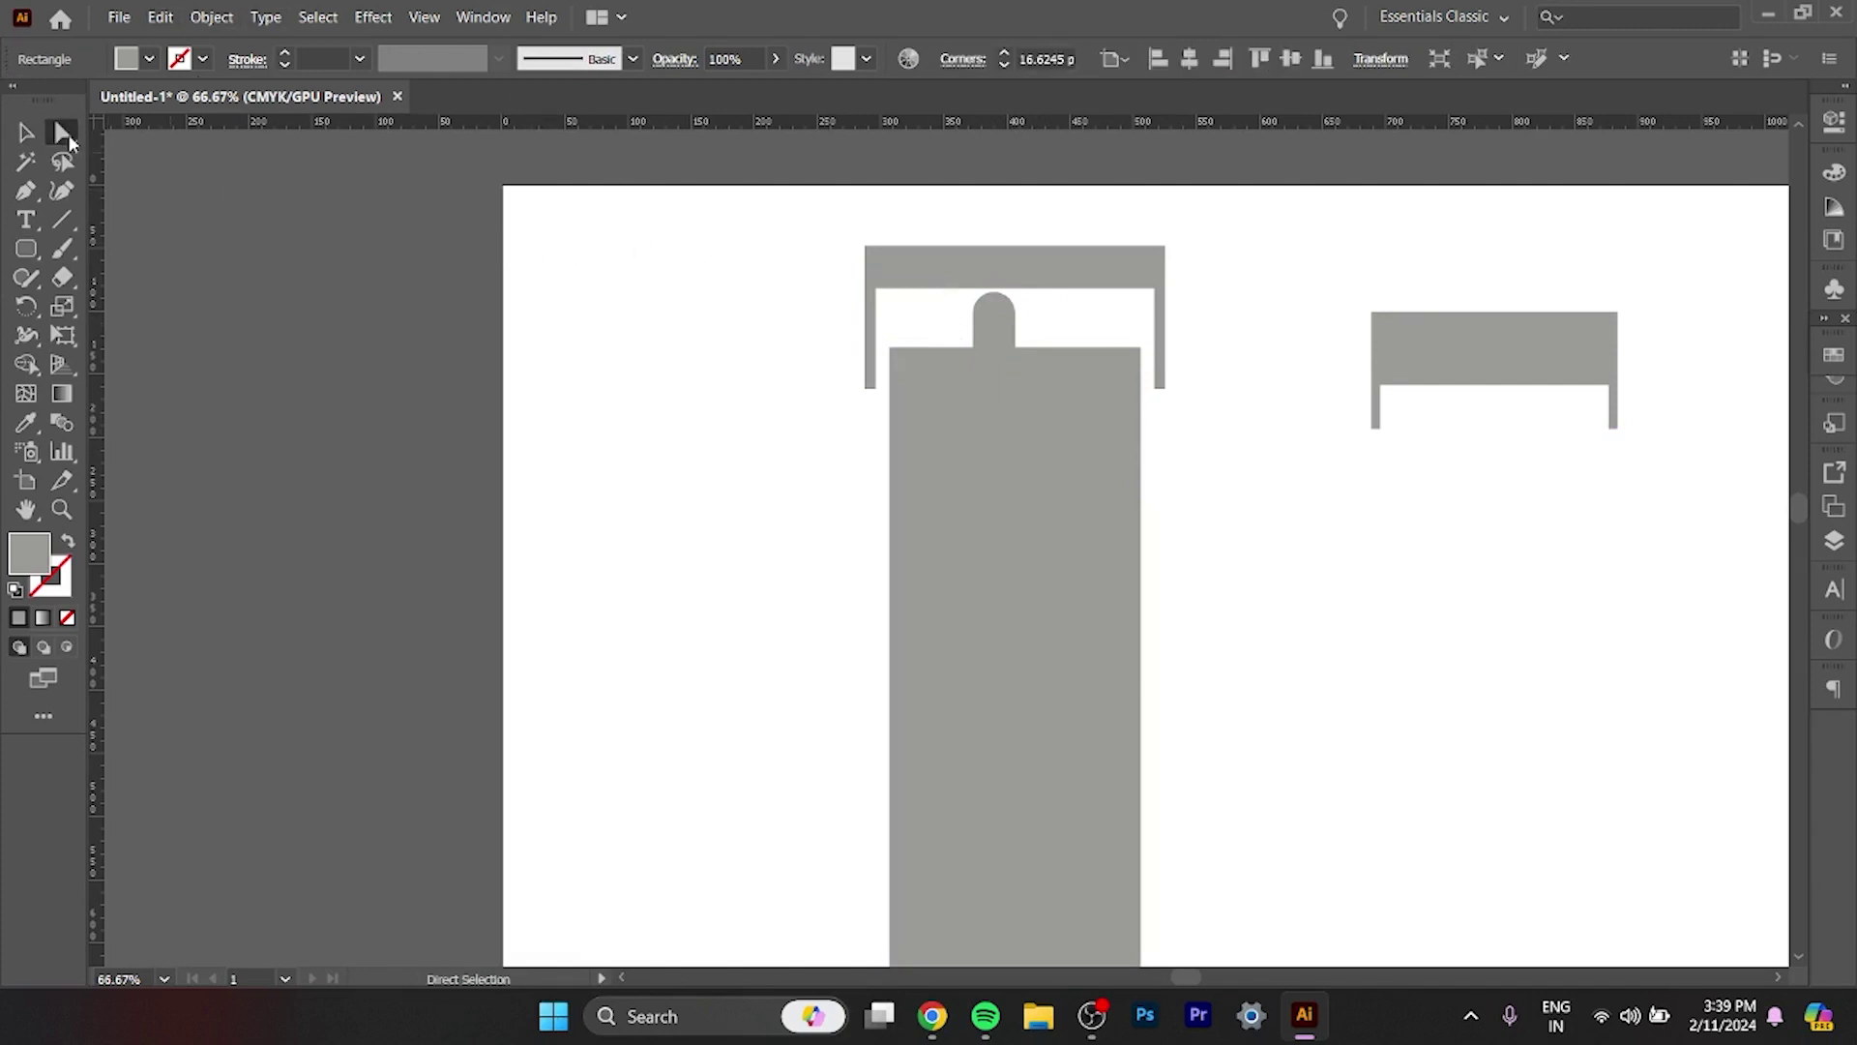
{"action": "left_click", "coordinate": [24, 136]}
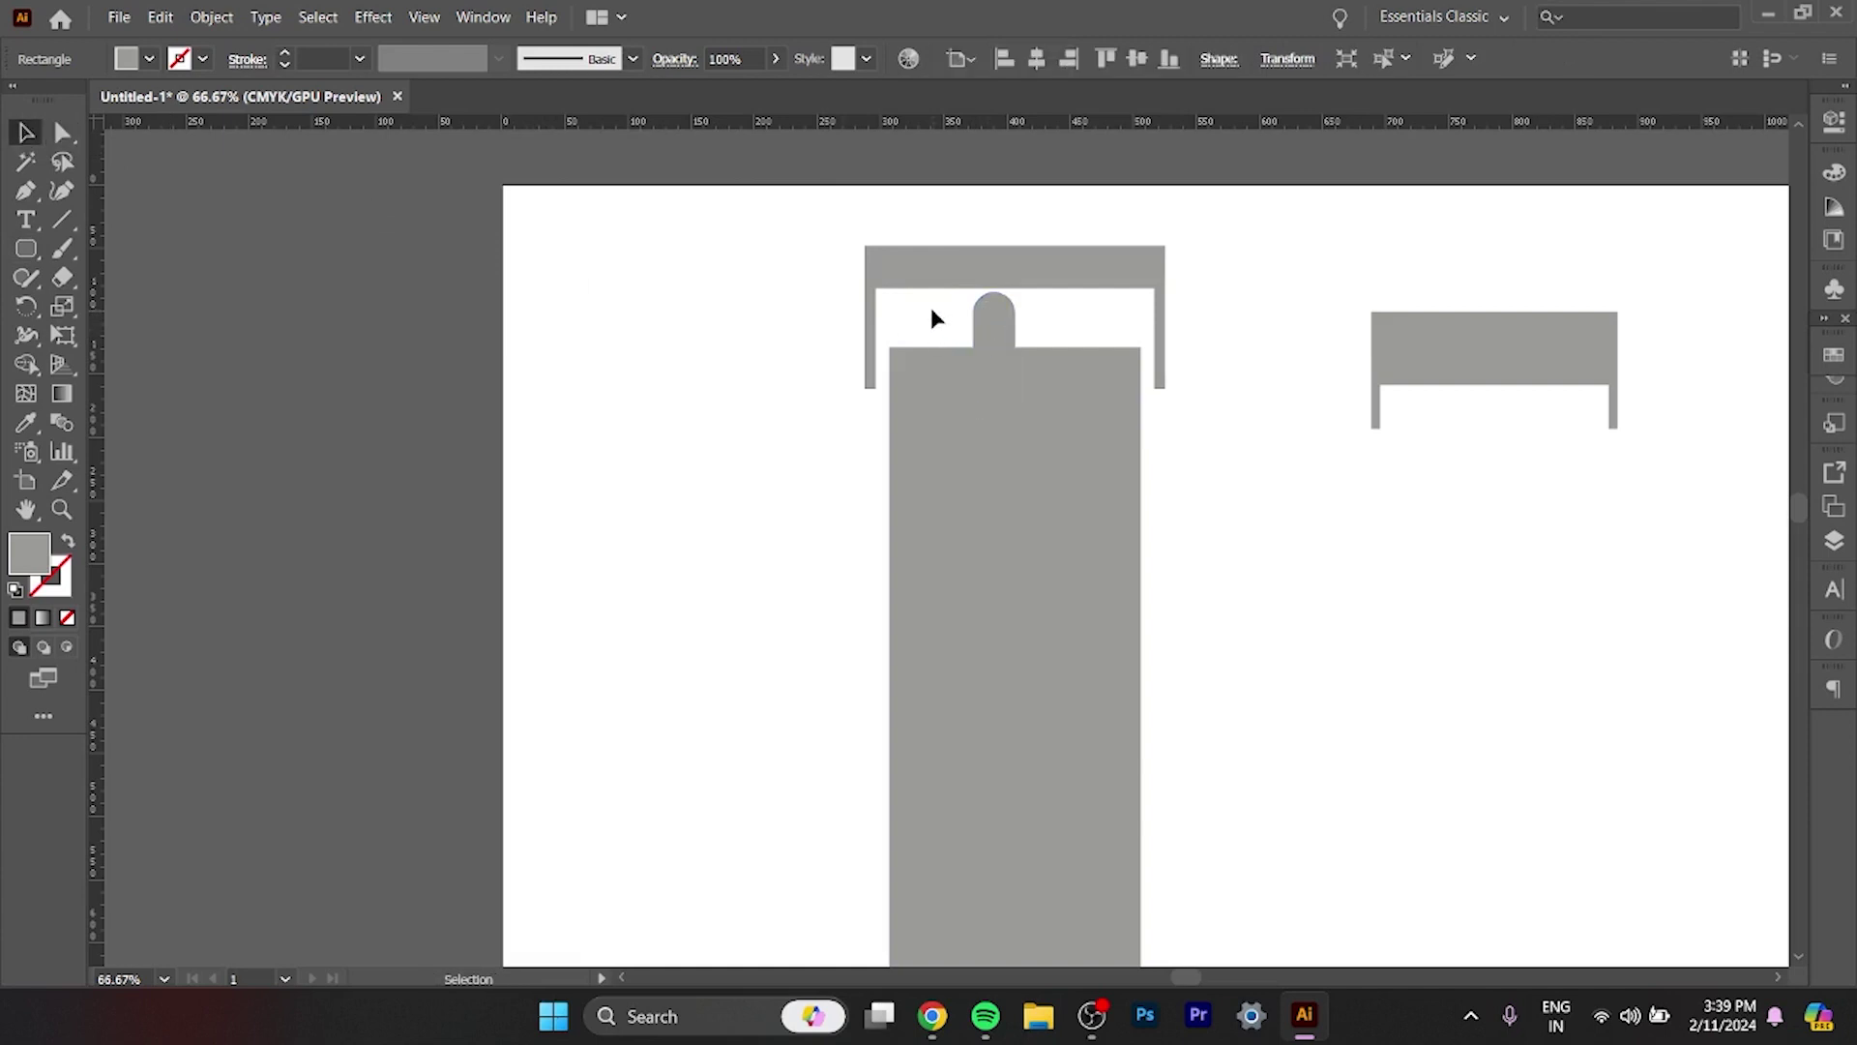
{"action": "left_click_drag", "start_coordinate": [932, 310], "coordinate": [1104, 426]}
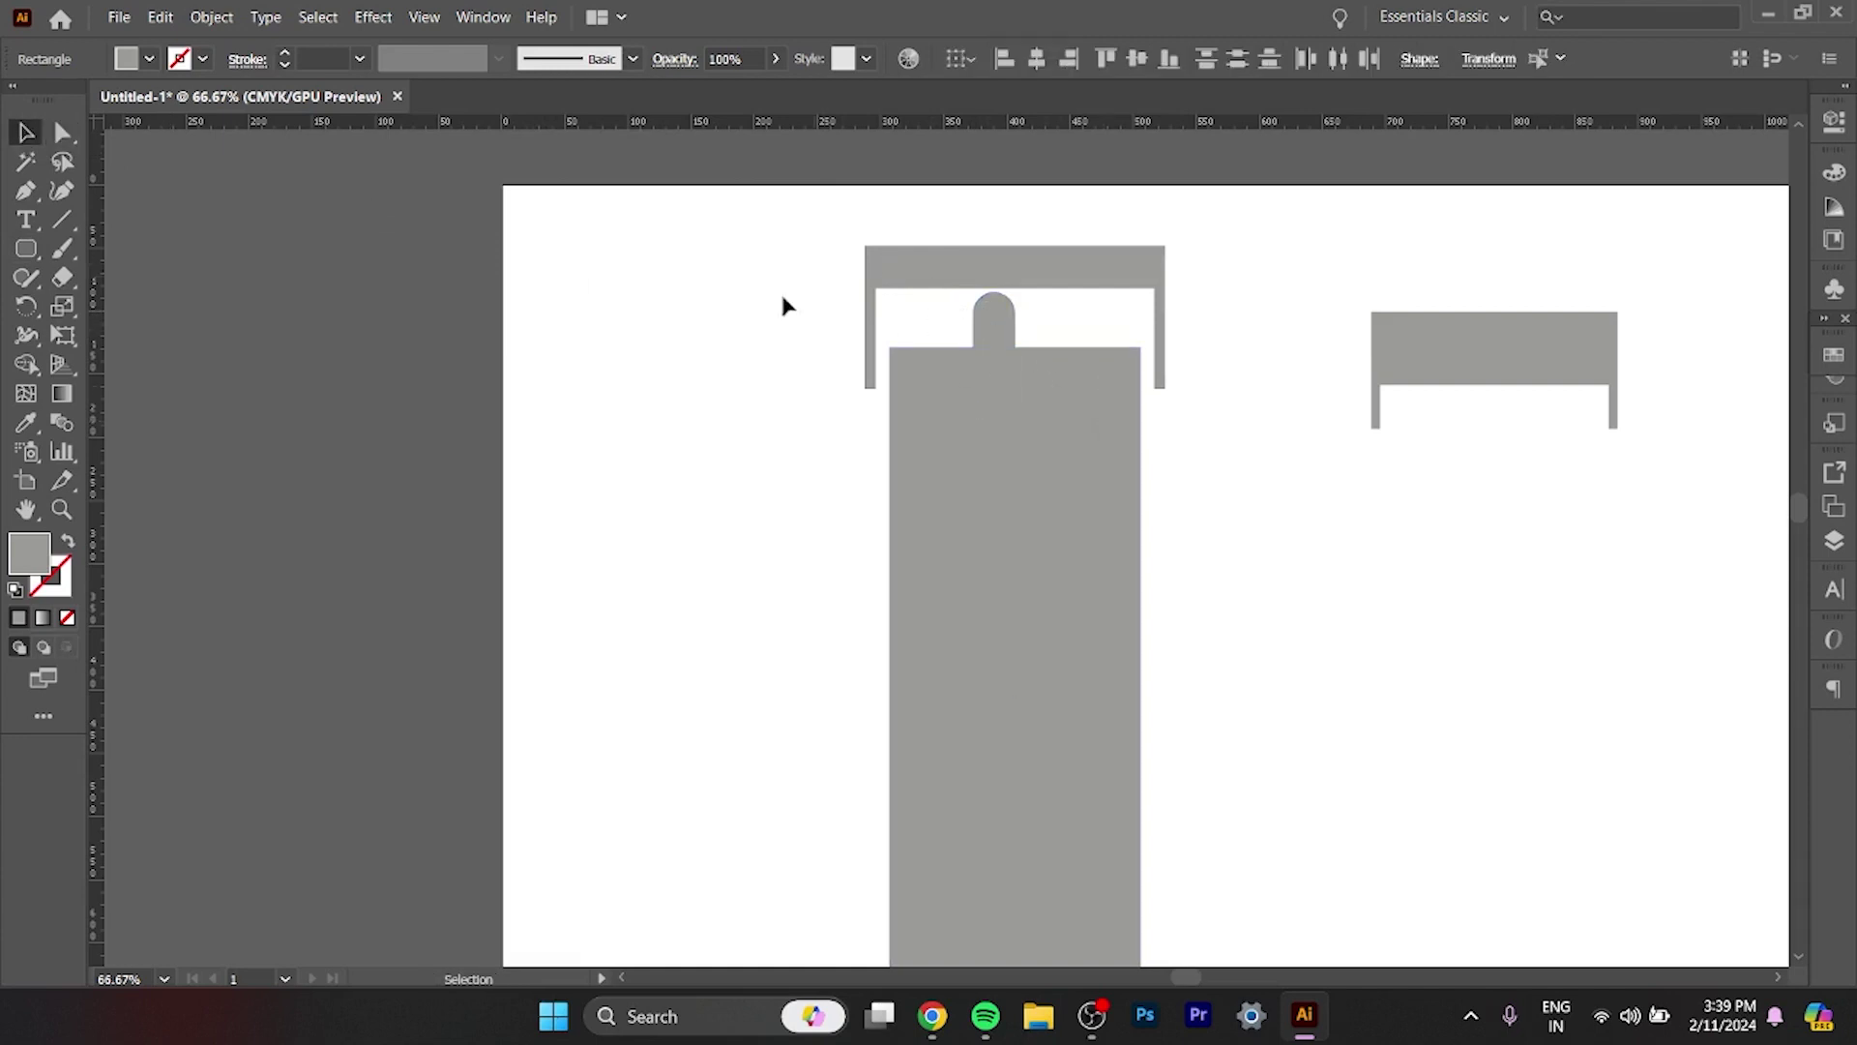
{"action": "left_click", "coordinate": [23, 373]}
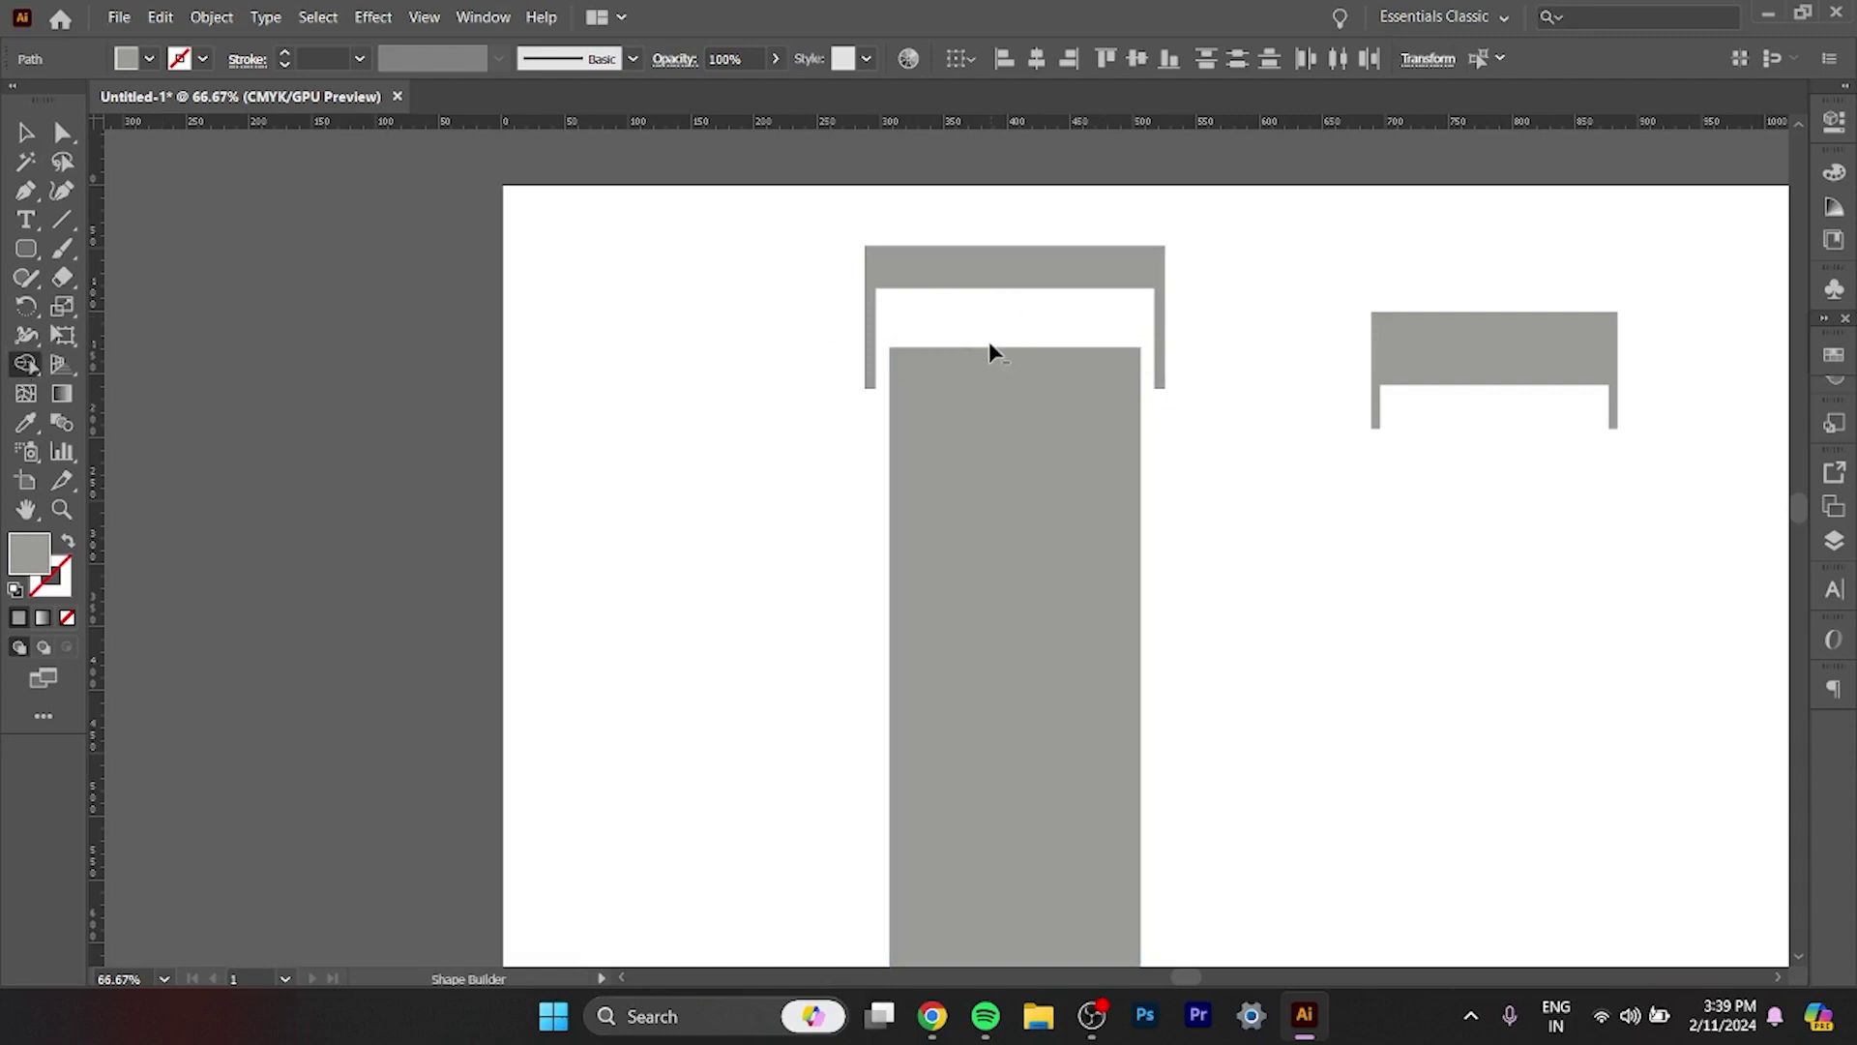
{"action": "left_click", "coordinate": [996, 372], "text": "alt"}
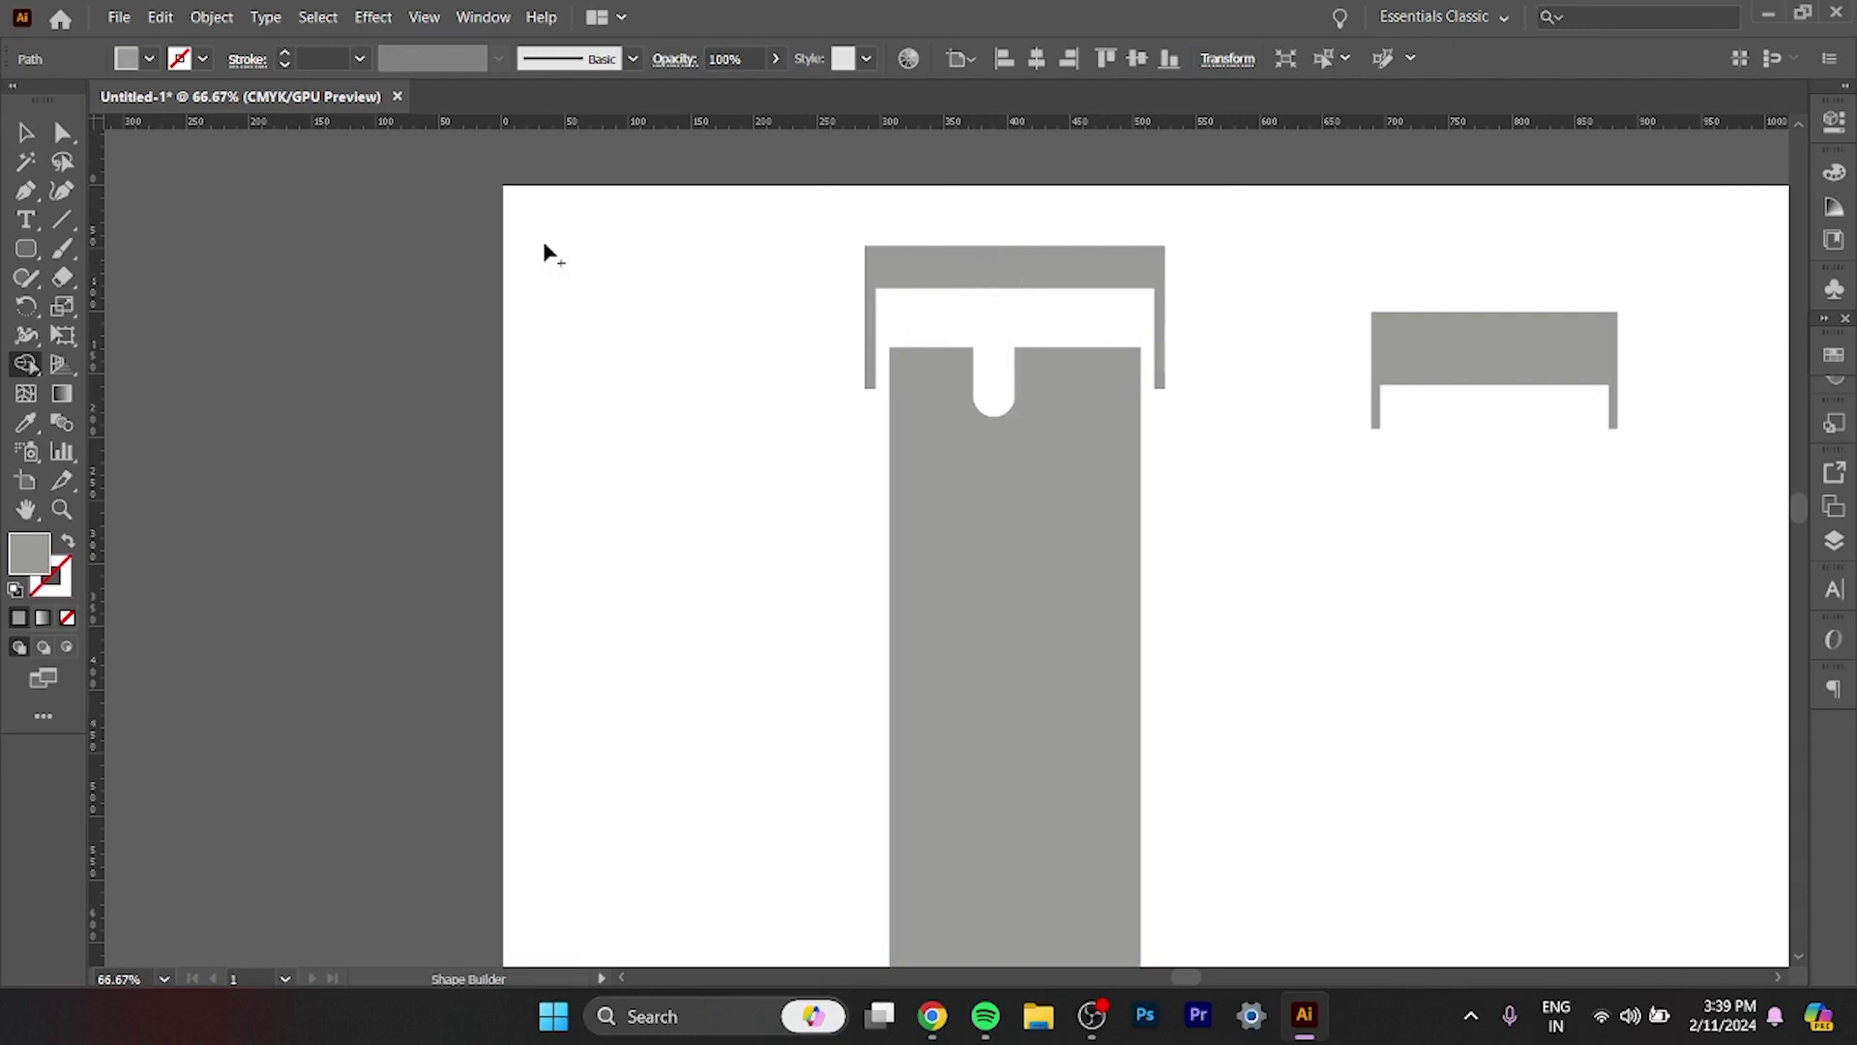
{"action": "left_click", "coordinate": [32, 130]}
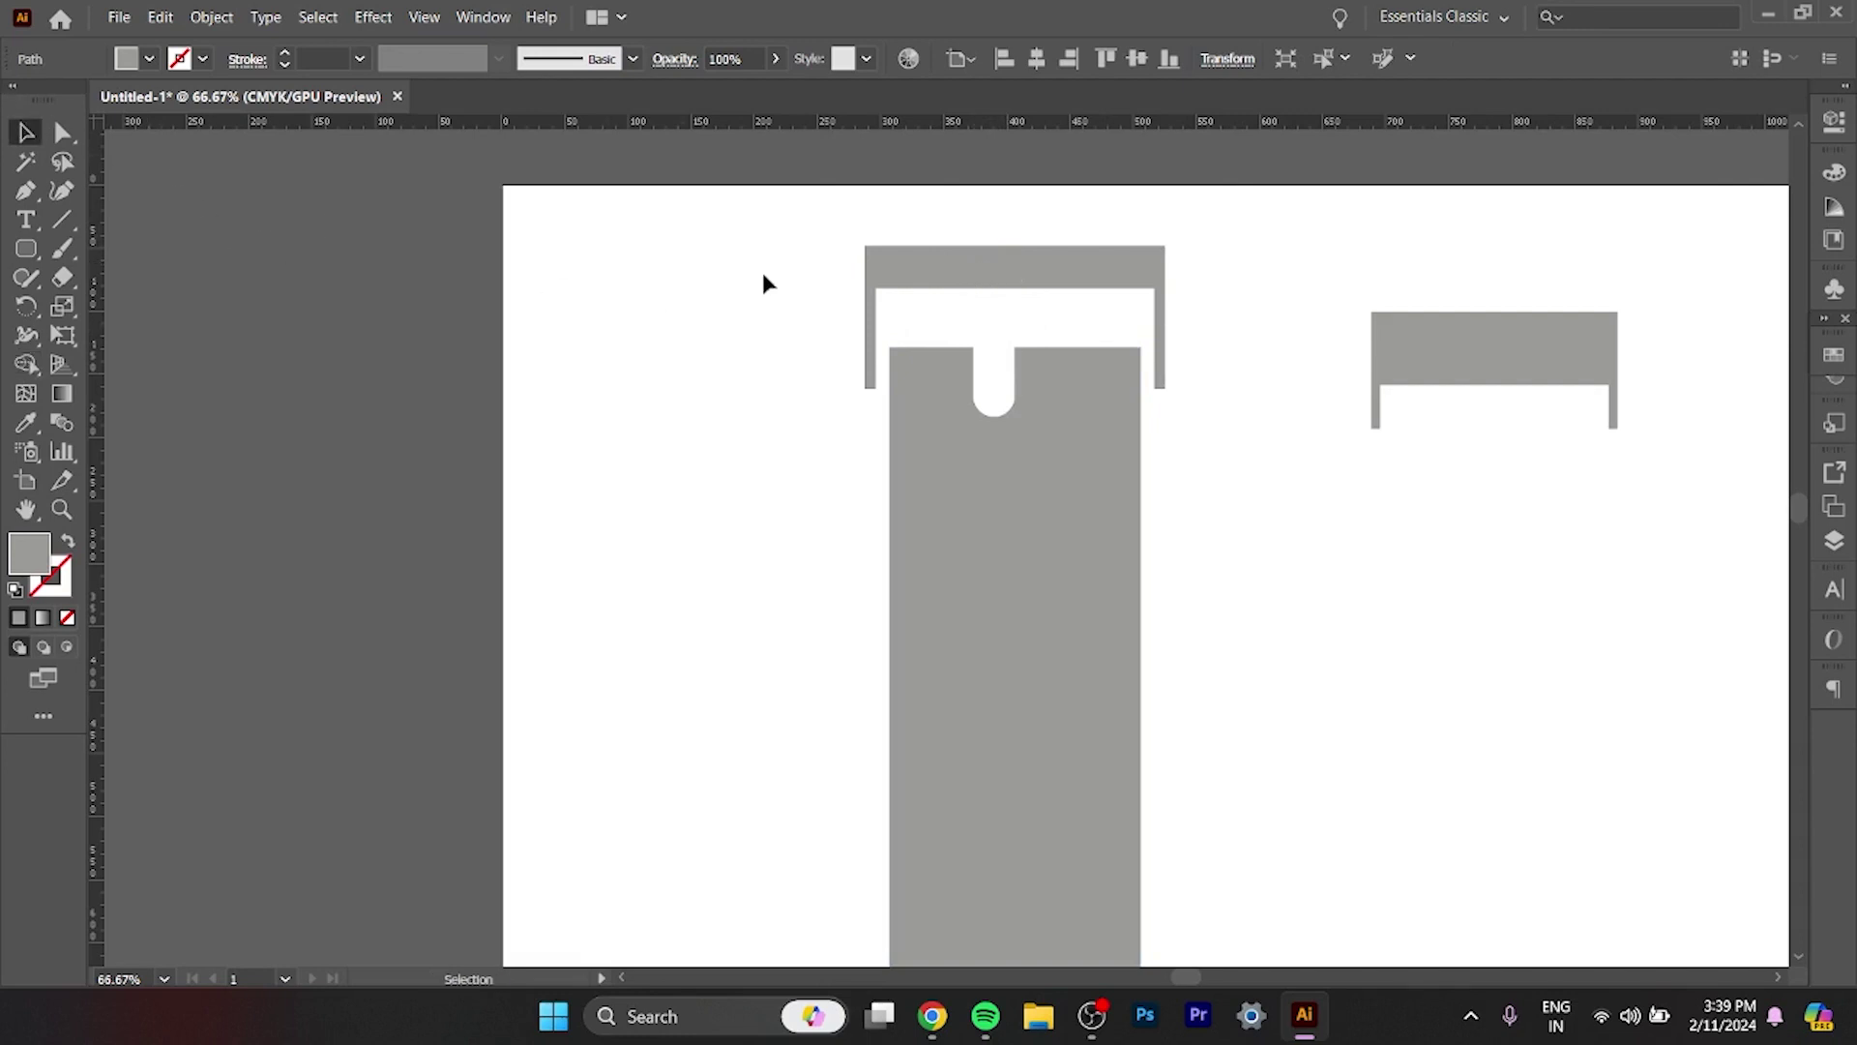
Shift the bracket left and down, then settle strap and bracket into the upper lug gap.
{"action": "left_click_drag", "start_coordinate": [957, 282], "coordinate": [1008, 291]}
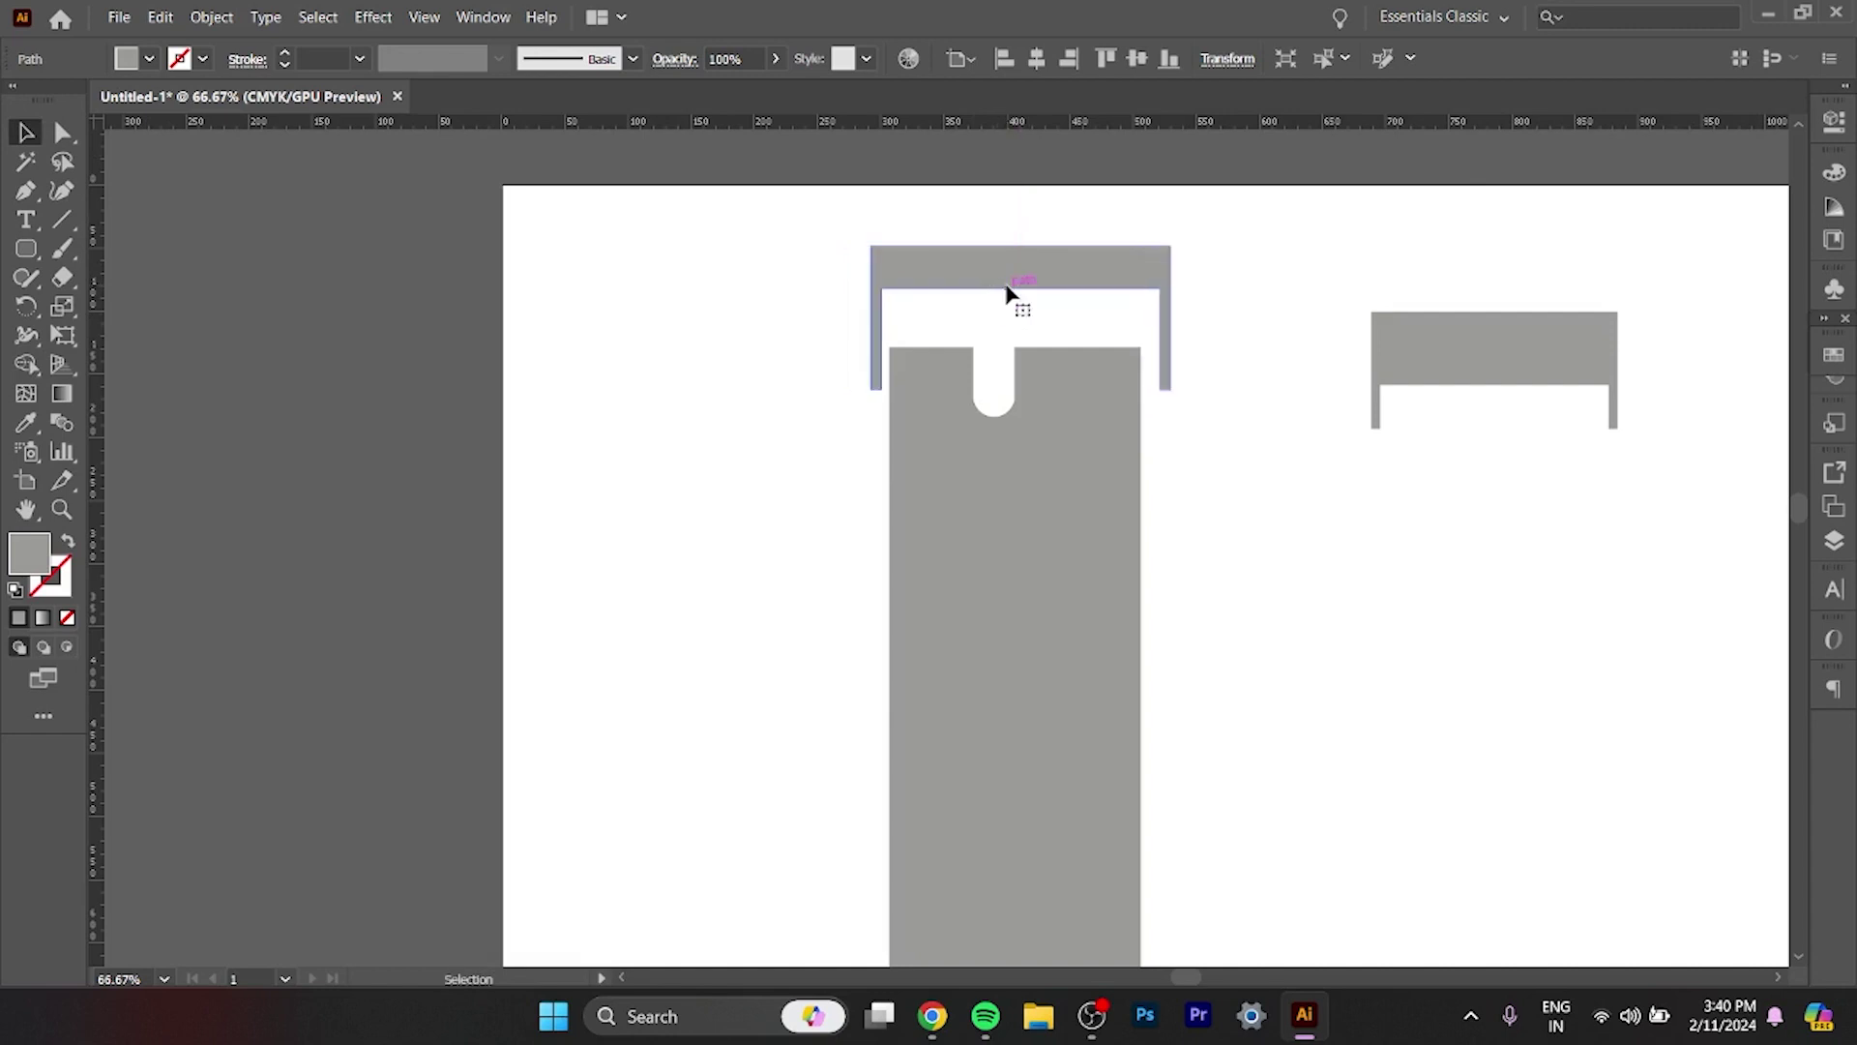
{"action": "key", "text": "Down"}
{"action": "key", "text": "Down"}
{"action": "key", "text": "Down"}
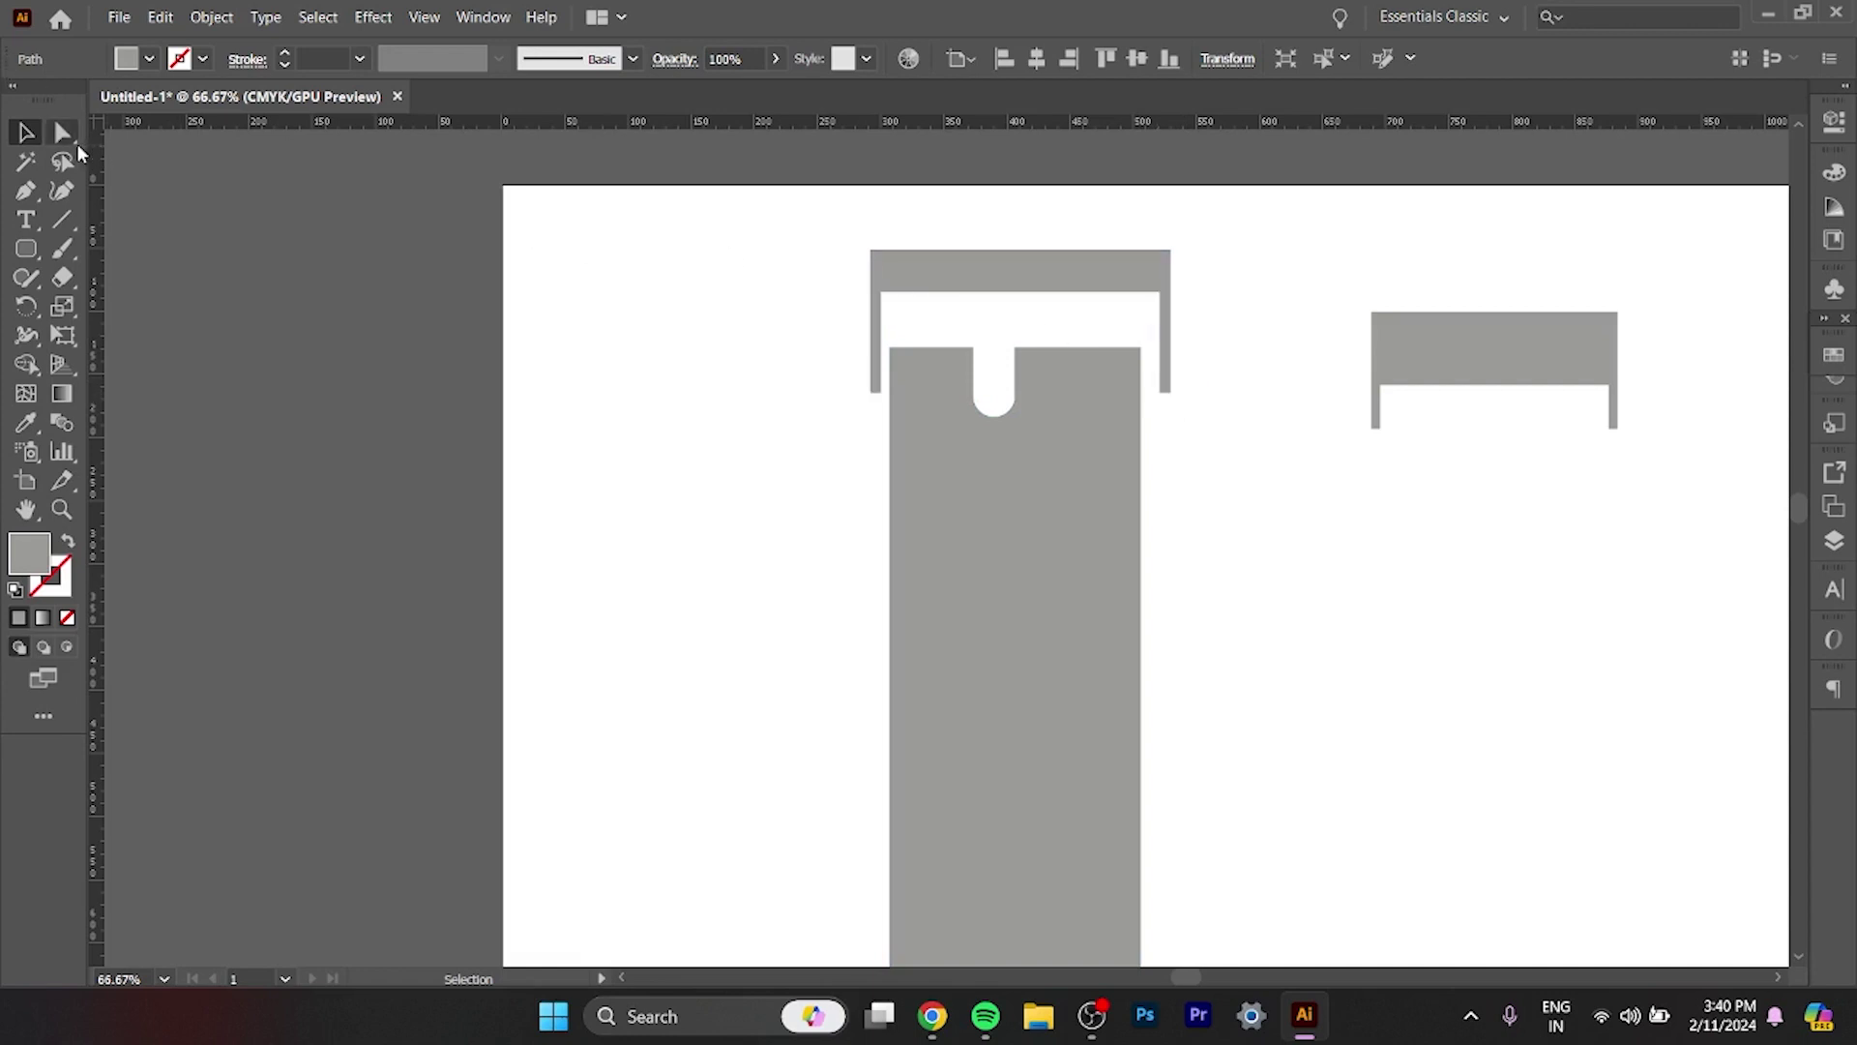
{"action": "key", "text": "ctrl+minus"}
{"action": "key", "text": "ctrl+minus"}
{"action": "left_click_drag", "start_coordinate": [844, 578], "coordinate": [849, 580]}
{"action": "left_click", "coordinate": [945, 539]}
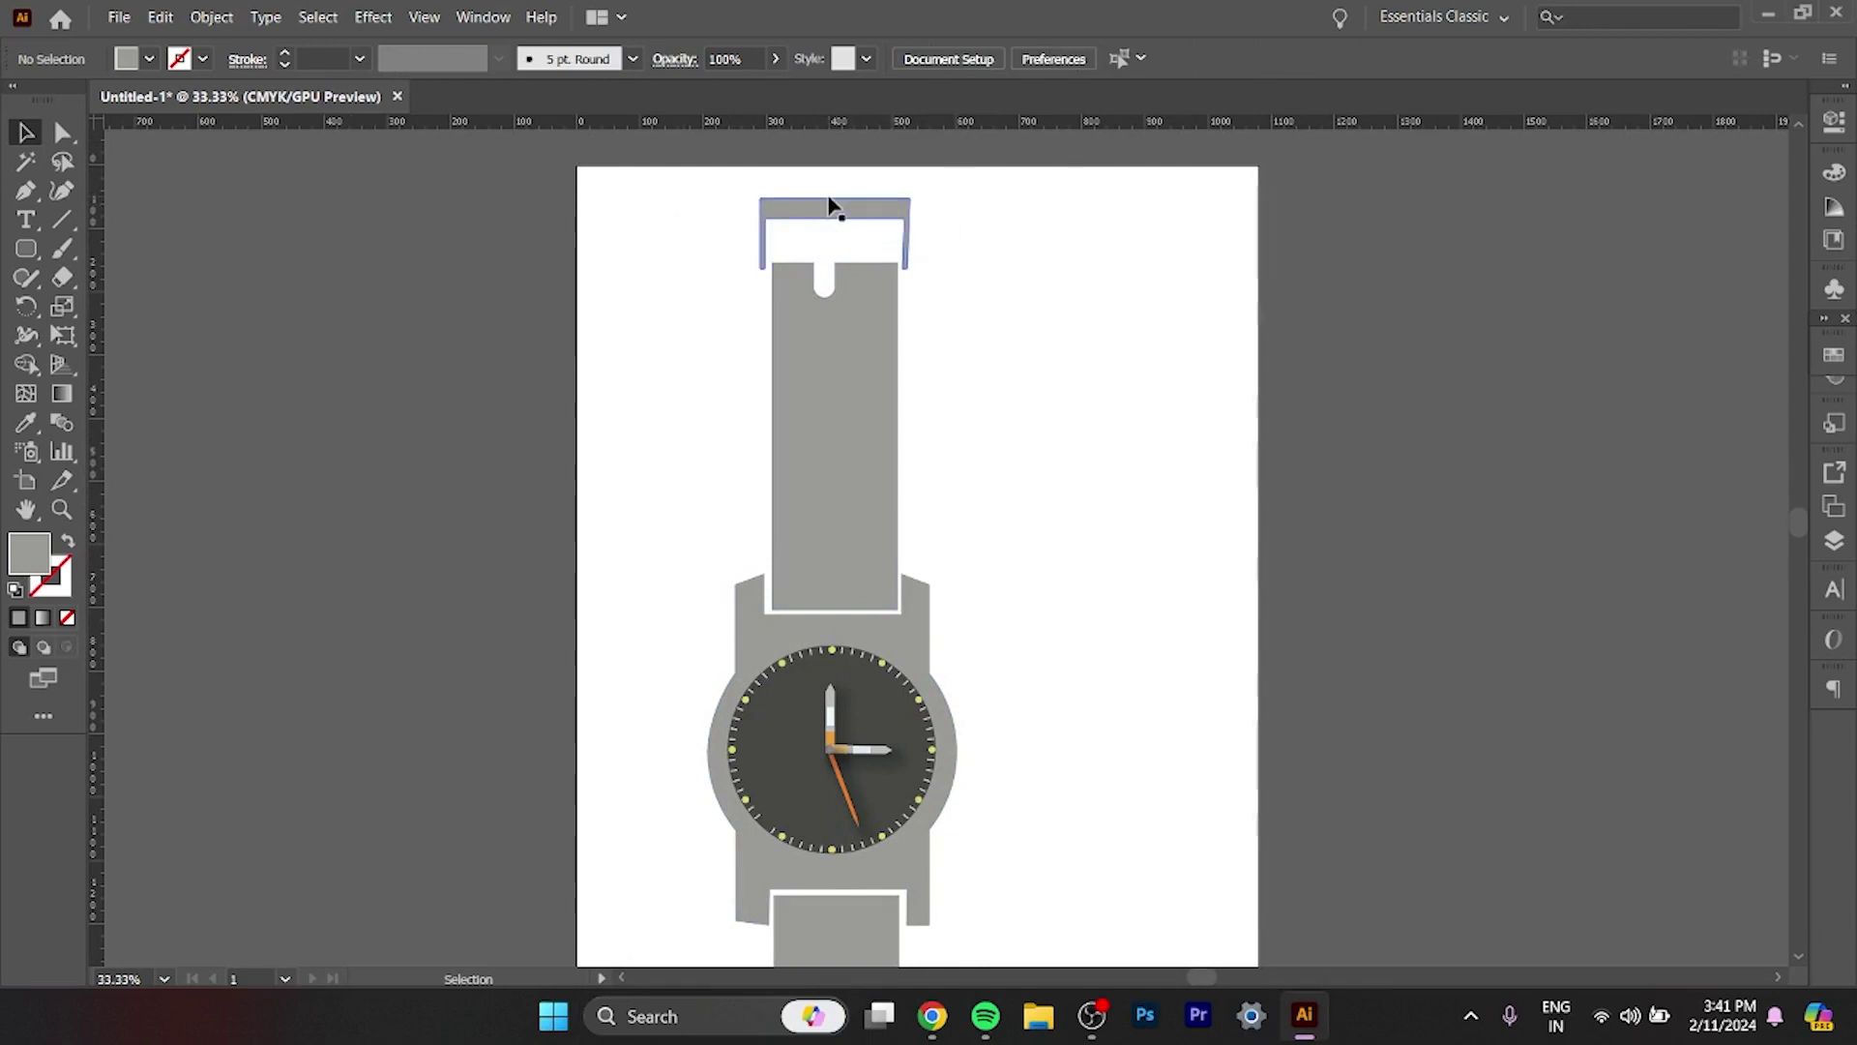
{"action": "left_click_drag", "start_coordinate": [830, 205], "coordinate": [828, 229]}
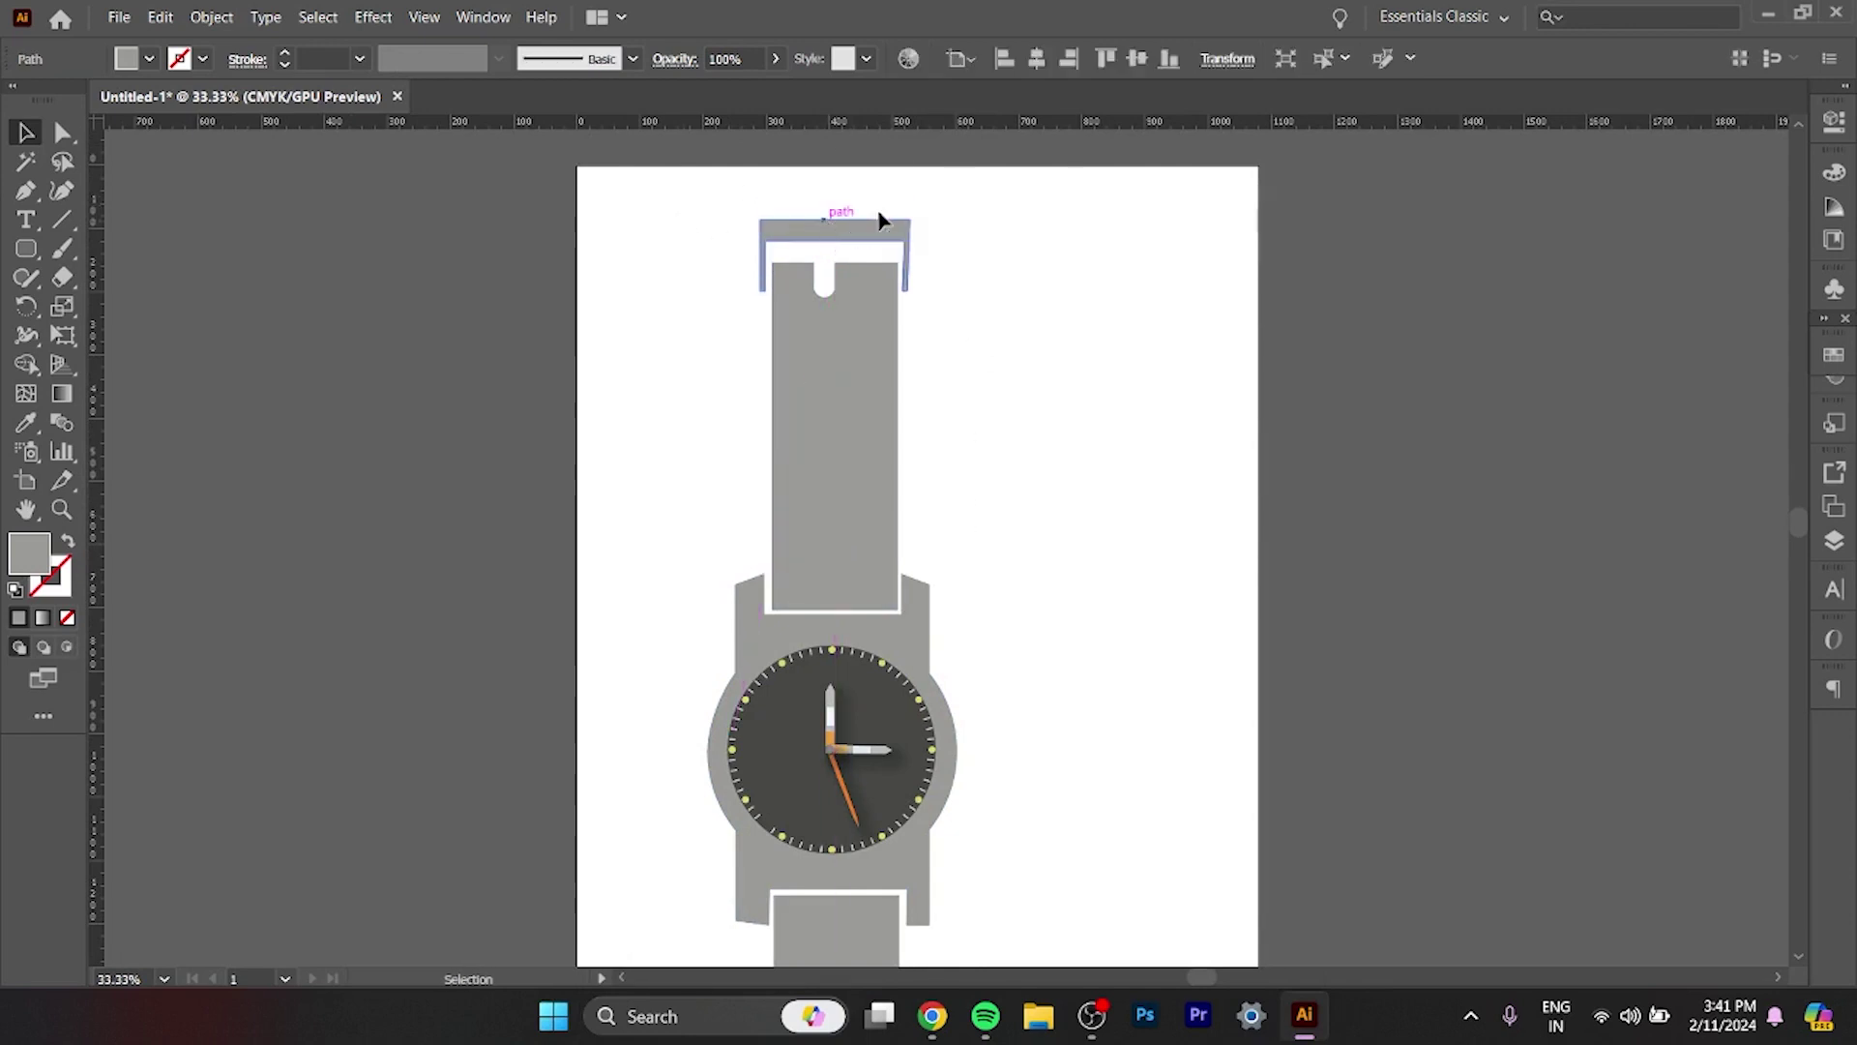
{"action": "left_click", "coordinate": [1048, 303]}
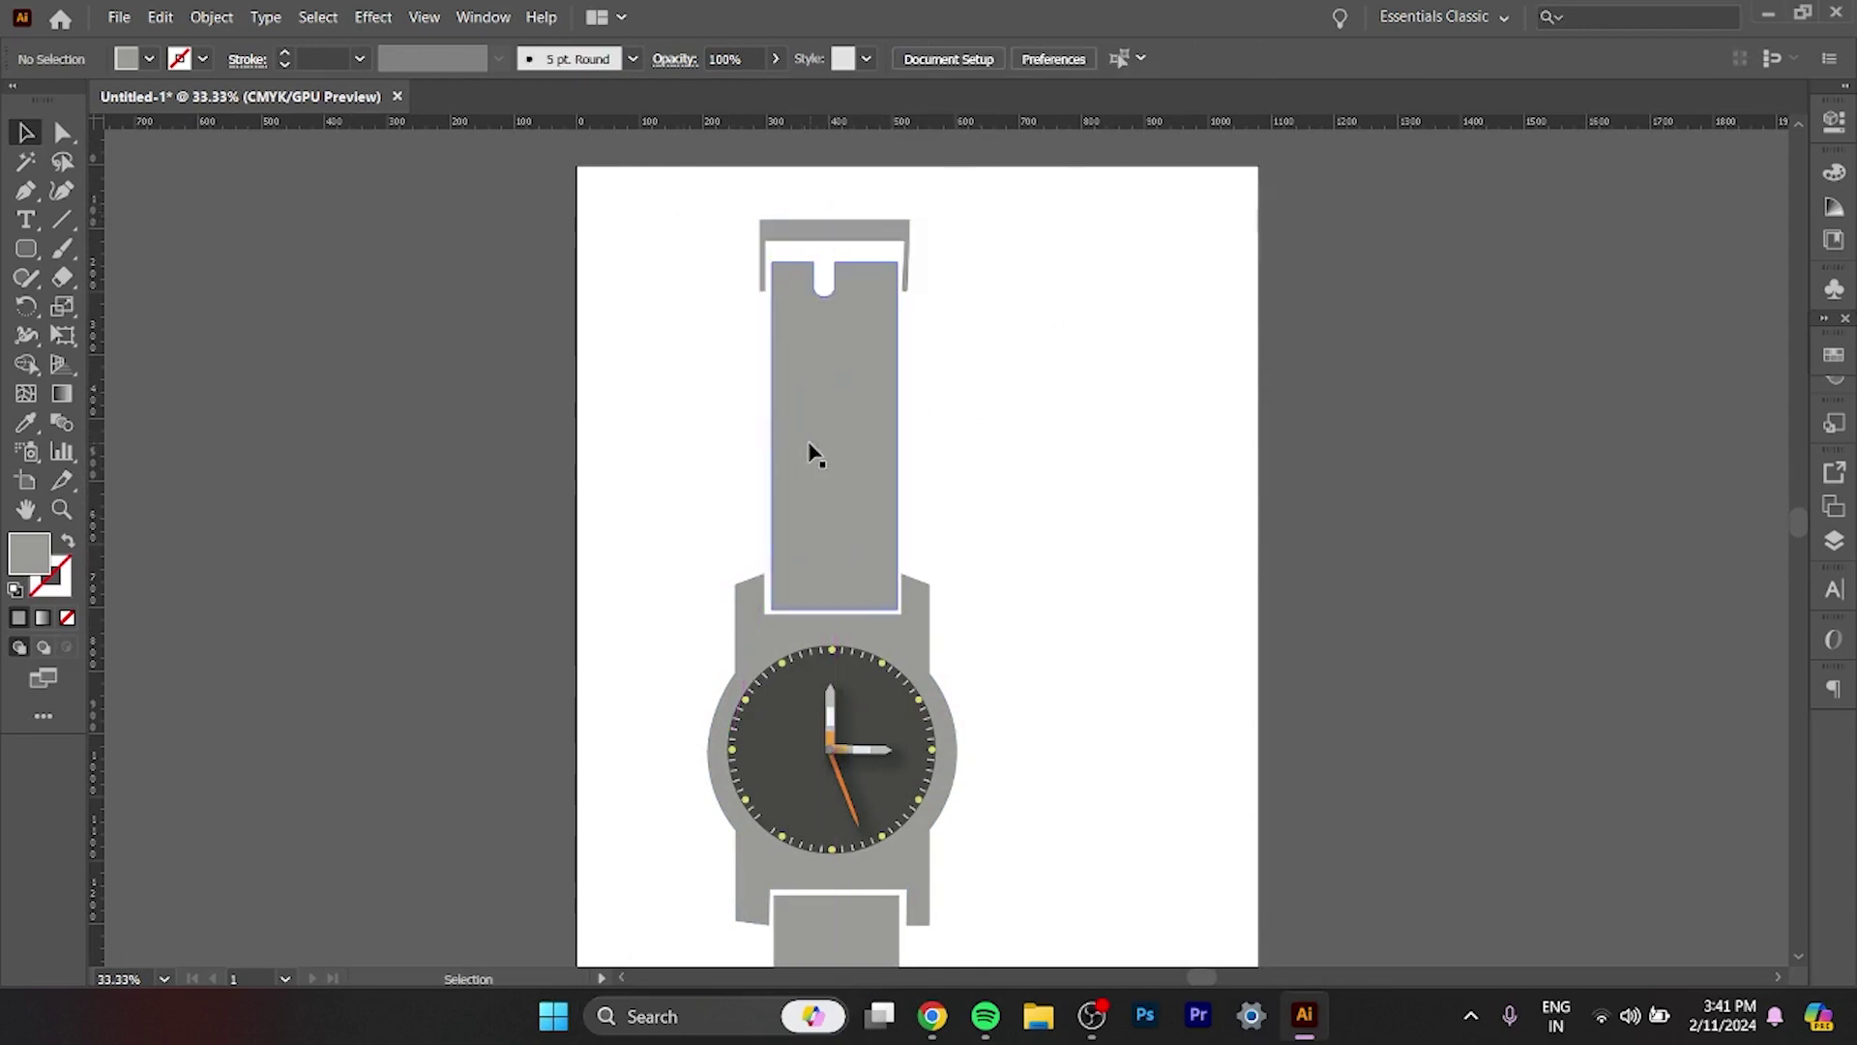
{"action": "scroll", "coordinate": [740, 726], "scroll_direction": "down", "scroll_amount": 4}
{"action": "scroll", "coordinate": [739, 720], "scroll_direction": "down", "scroll_amount": 2}
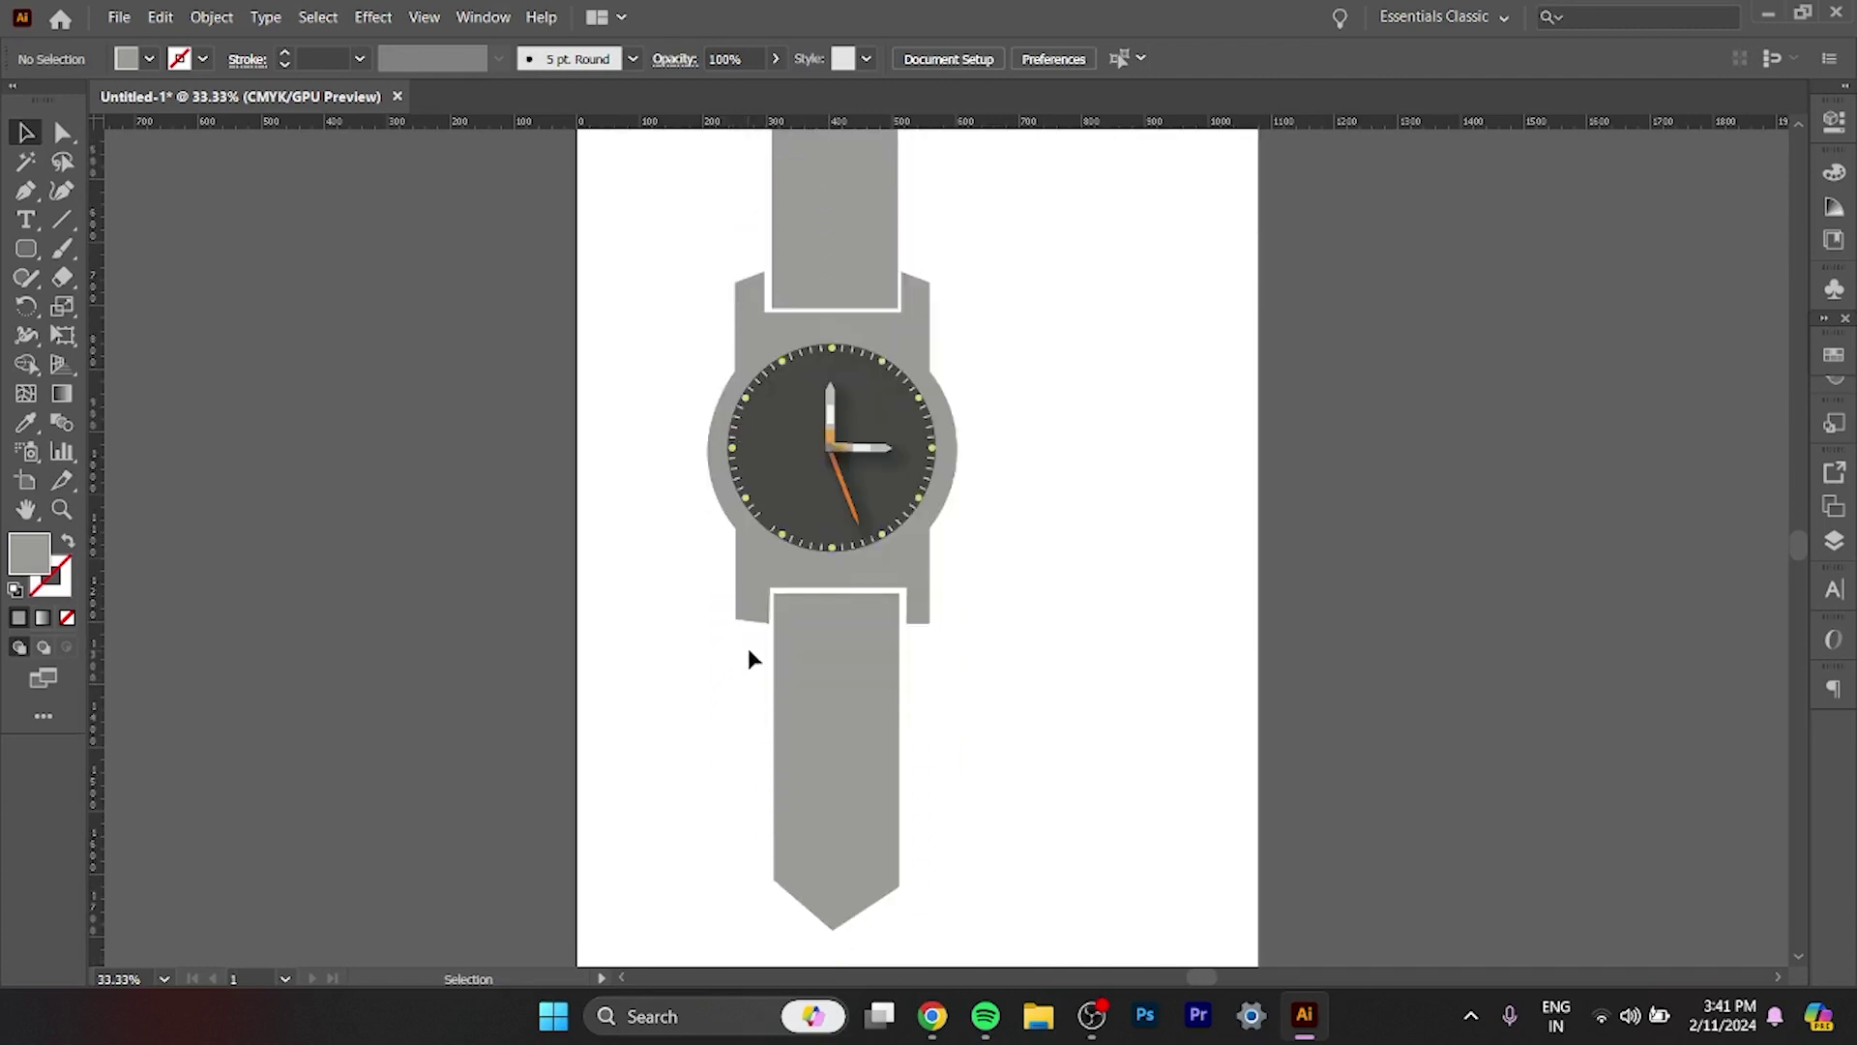
{"action": "scroll", "coordinate": [880, 972], "scroll_direction": "down", "scroll_amount": 1}
{"action": "scroll", "coordinate": [880, 972], "scroll_direction": "up", "scroll_amount": 3}
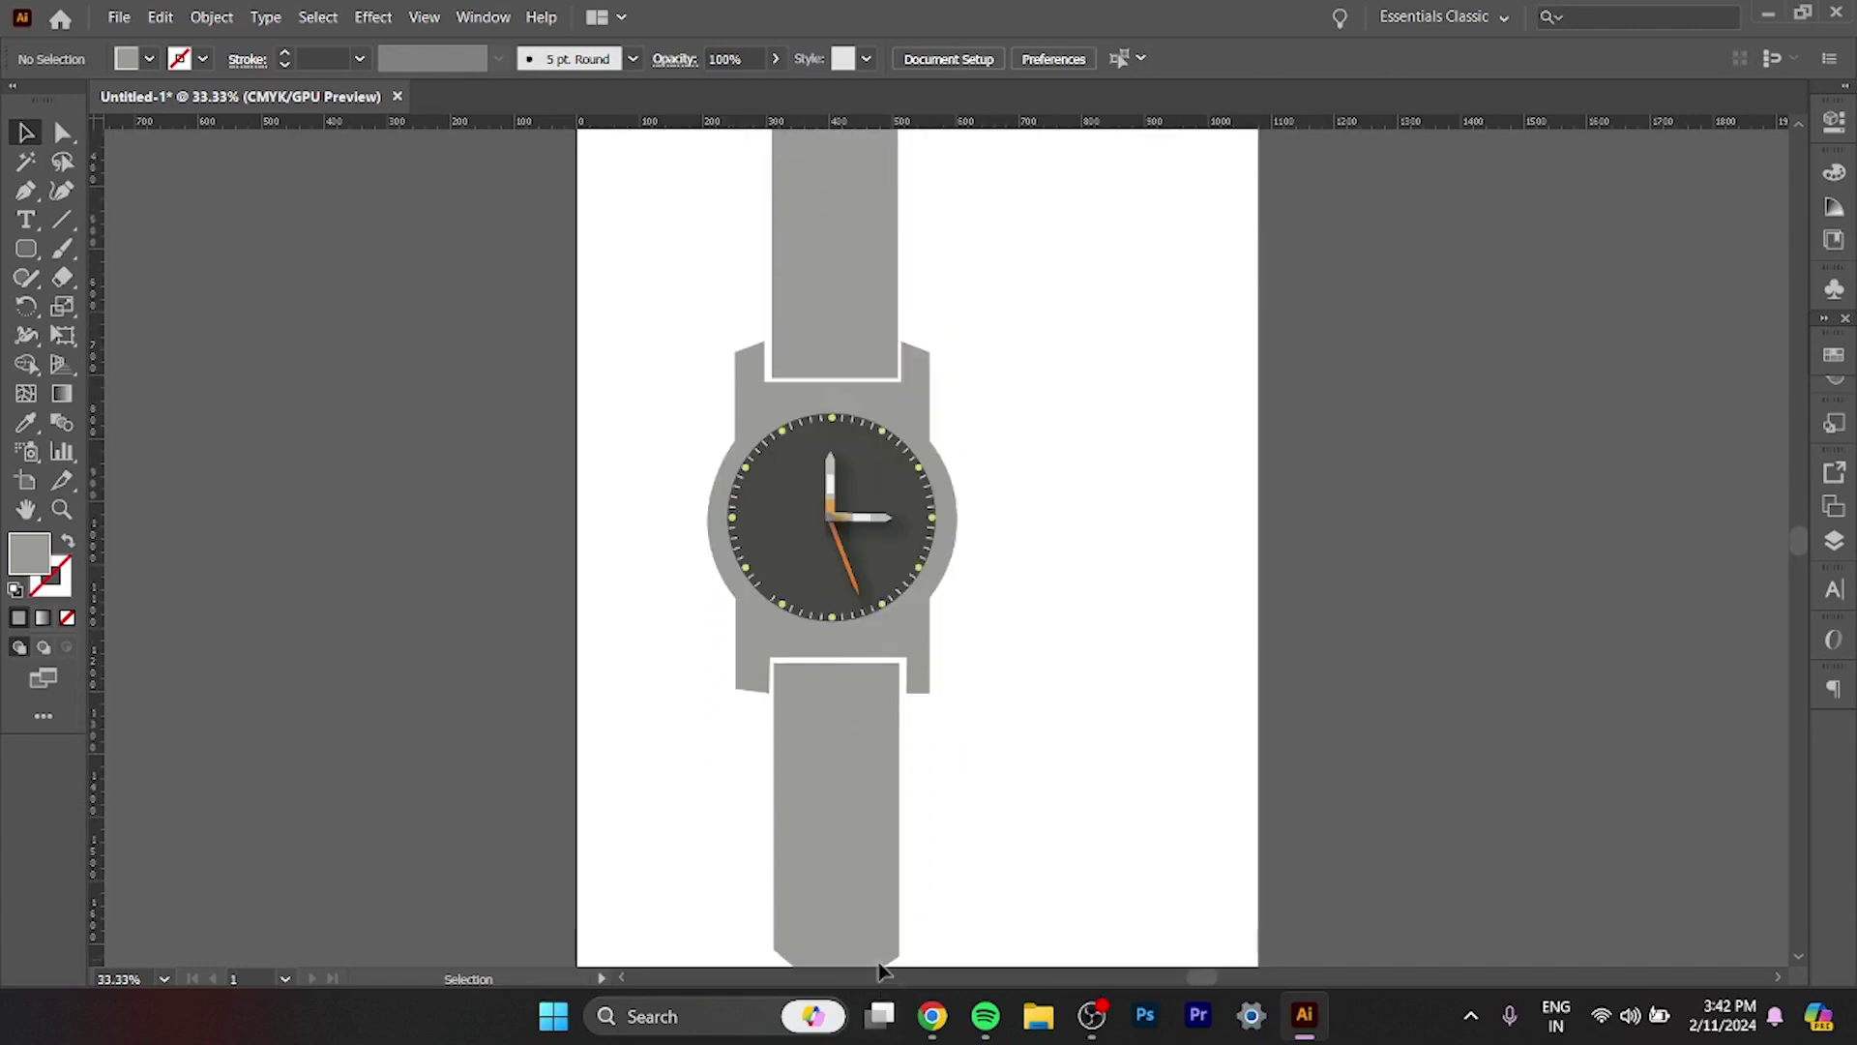
Fill the watch body with black from the Color Picker.
{"action": "left_click", "coordinate": [891, 423]}
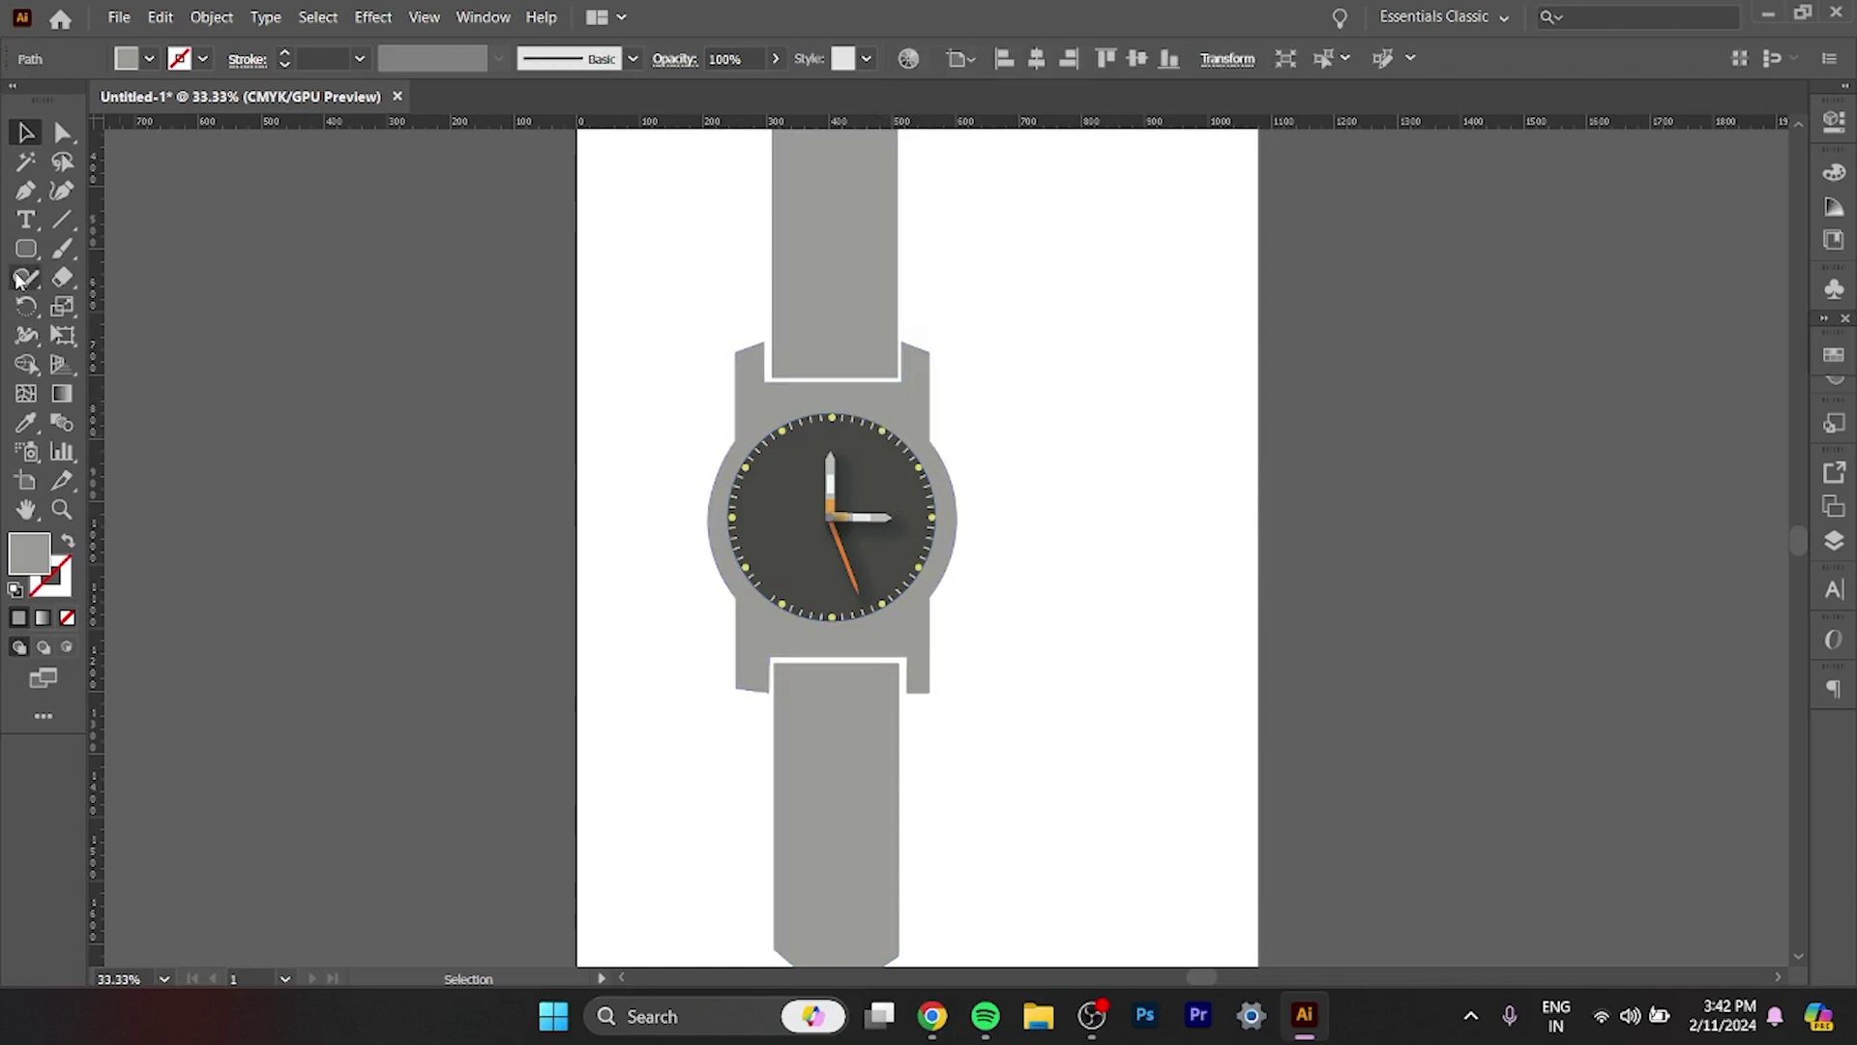
{"action": "double_click", "coordinate": [24, 553]}
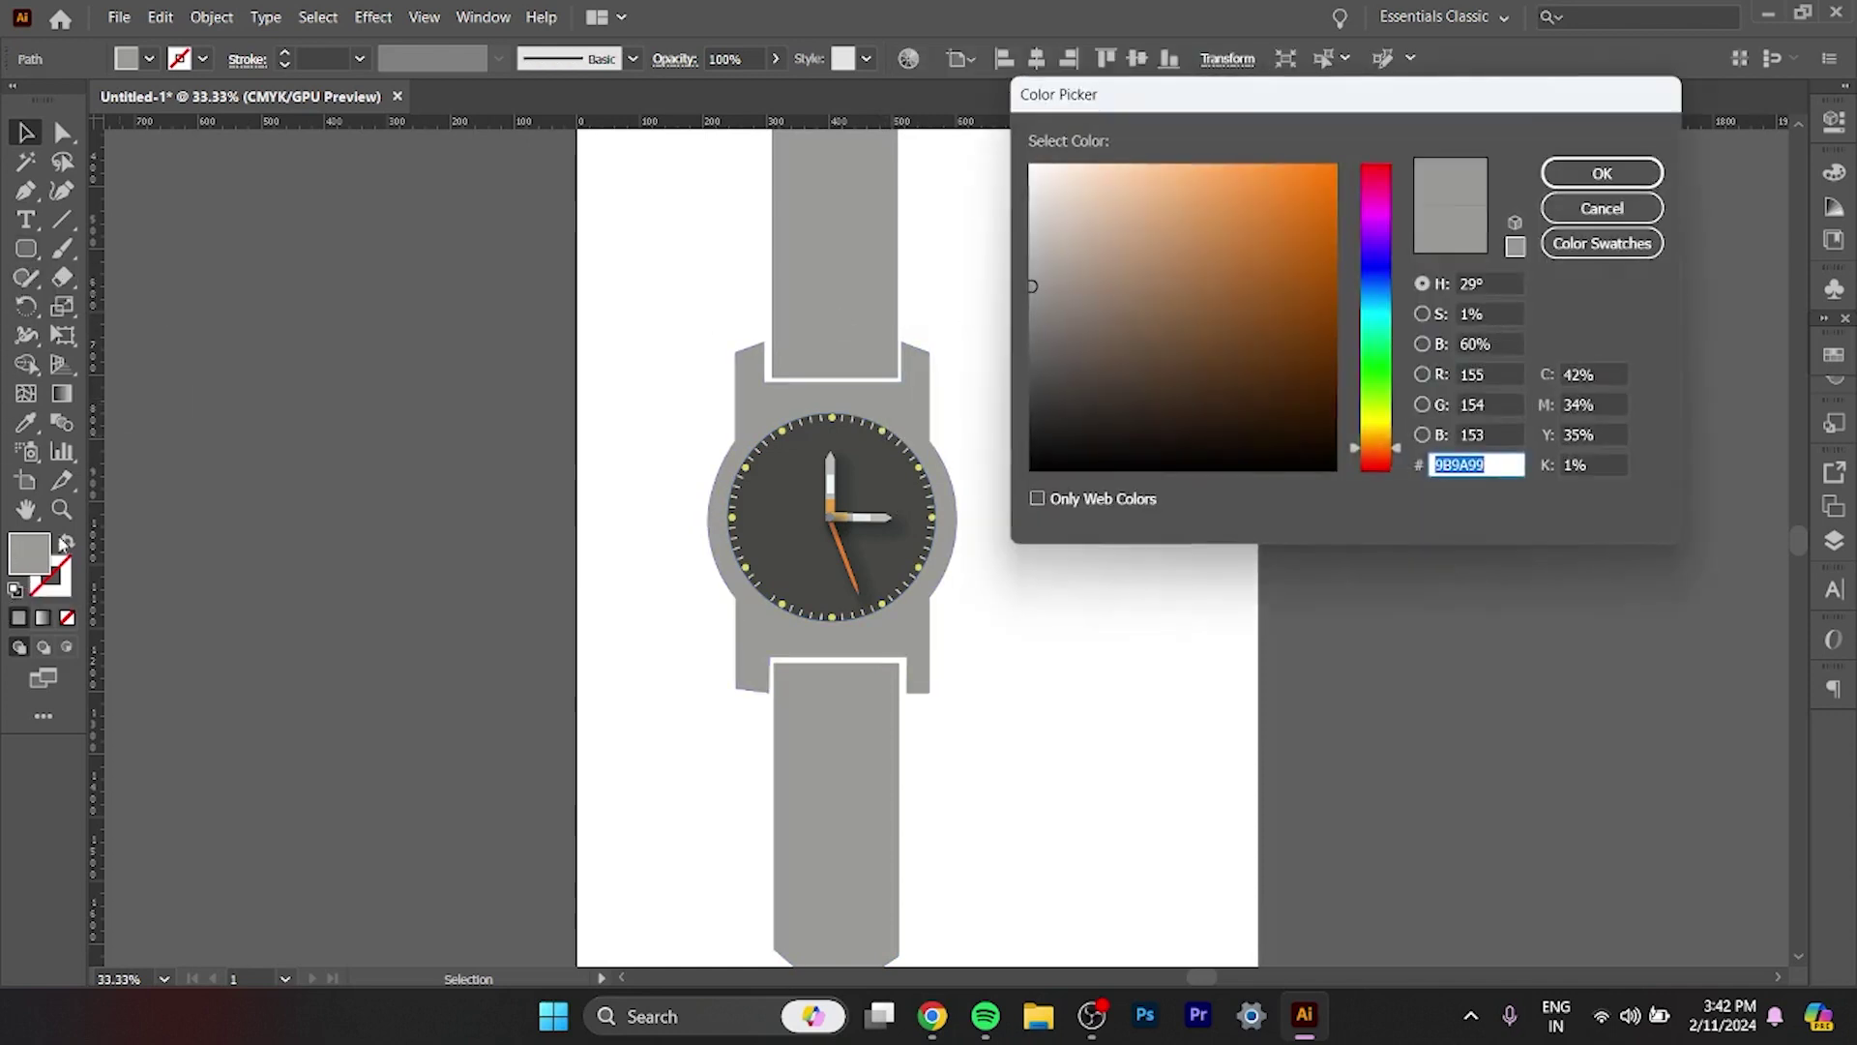
{"action": "left_click", "coordinate": [1037, 464]}
{"action": "left_click", "coordinate": [1660, 172]}
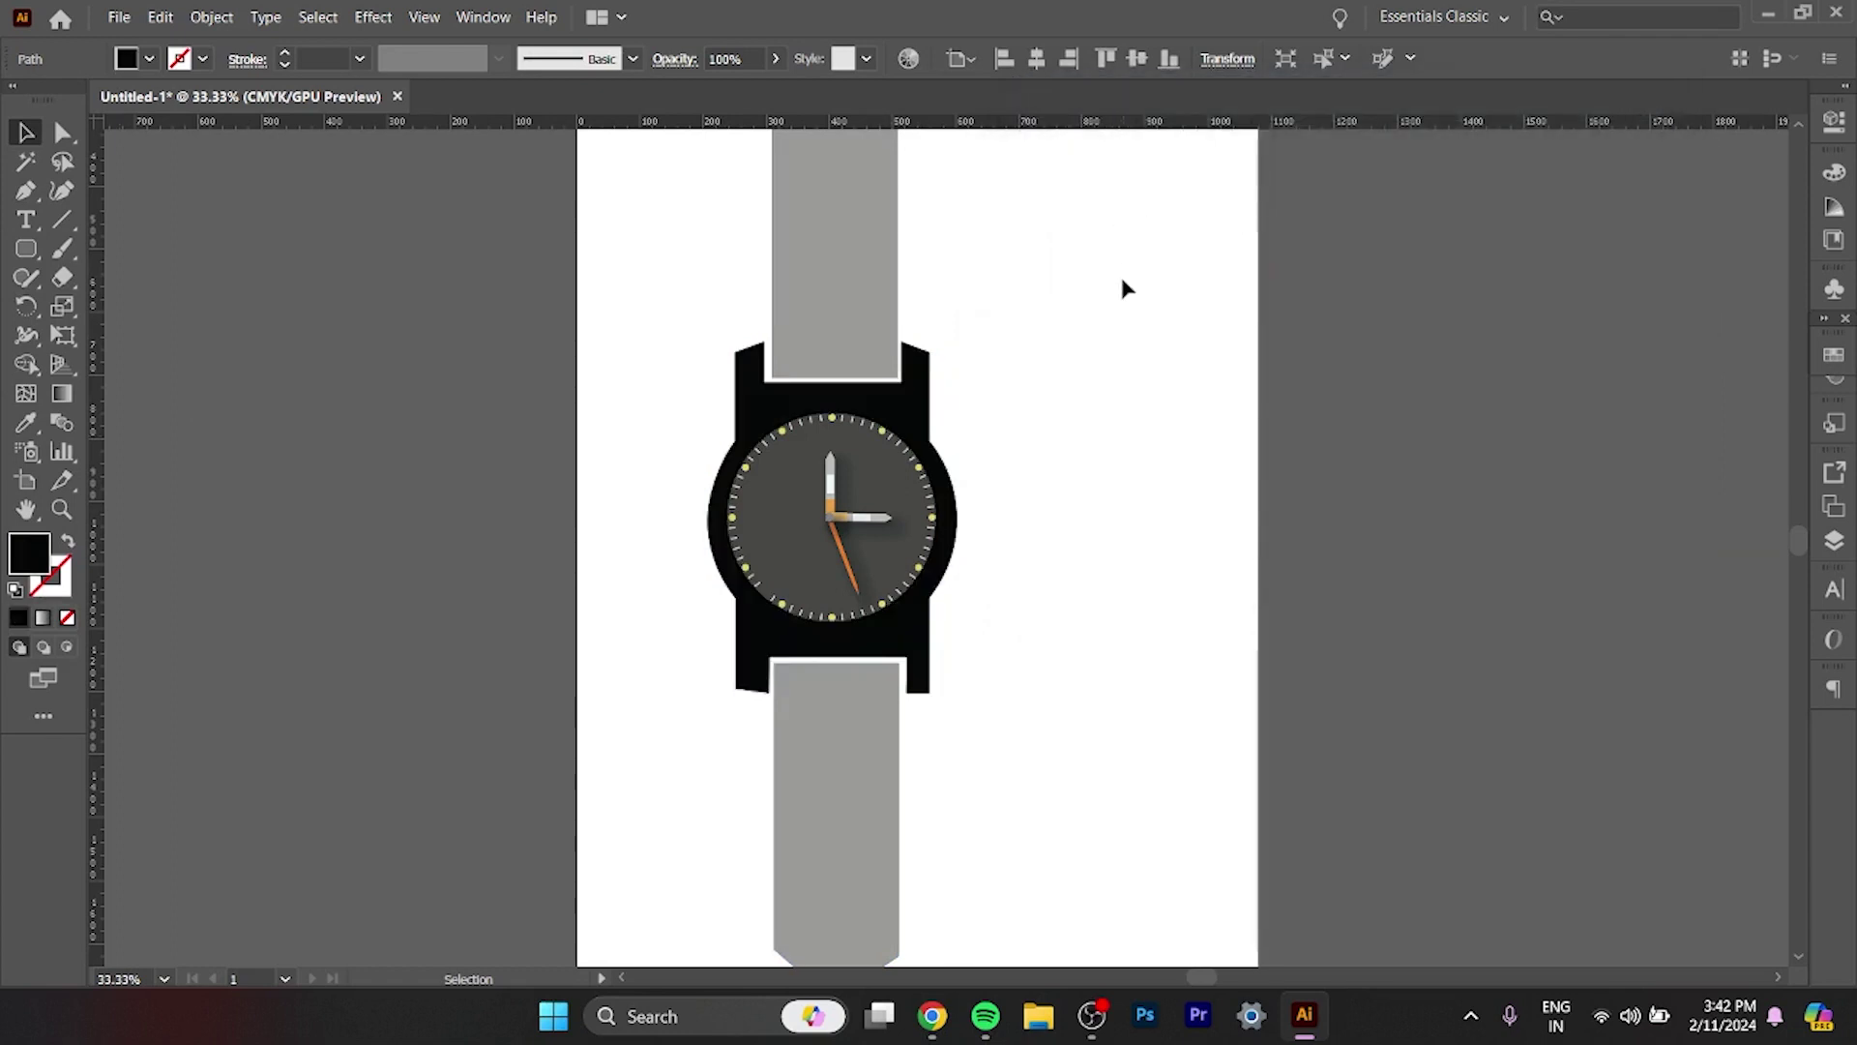
{"action": "scroll", "coordinate": [838, 874], "scroll_direction": "up", "scroll_amount": 1}
{"action": "scroll", "coordinate": [838, 866], "scroll_direction": "down", "scroll_amount": 3}
{"action": "scroll", "coordinate": [838, 862], "scroll_direction": "down", "scroll_amount": 4}
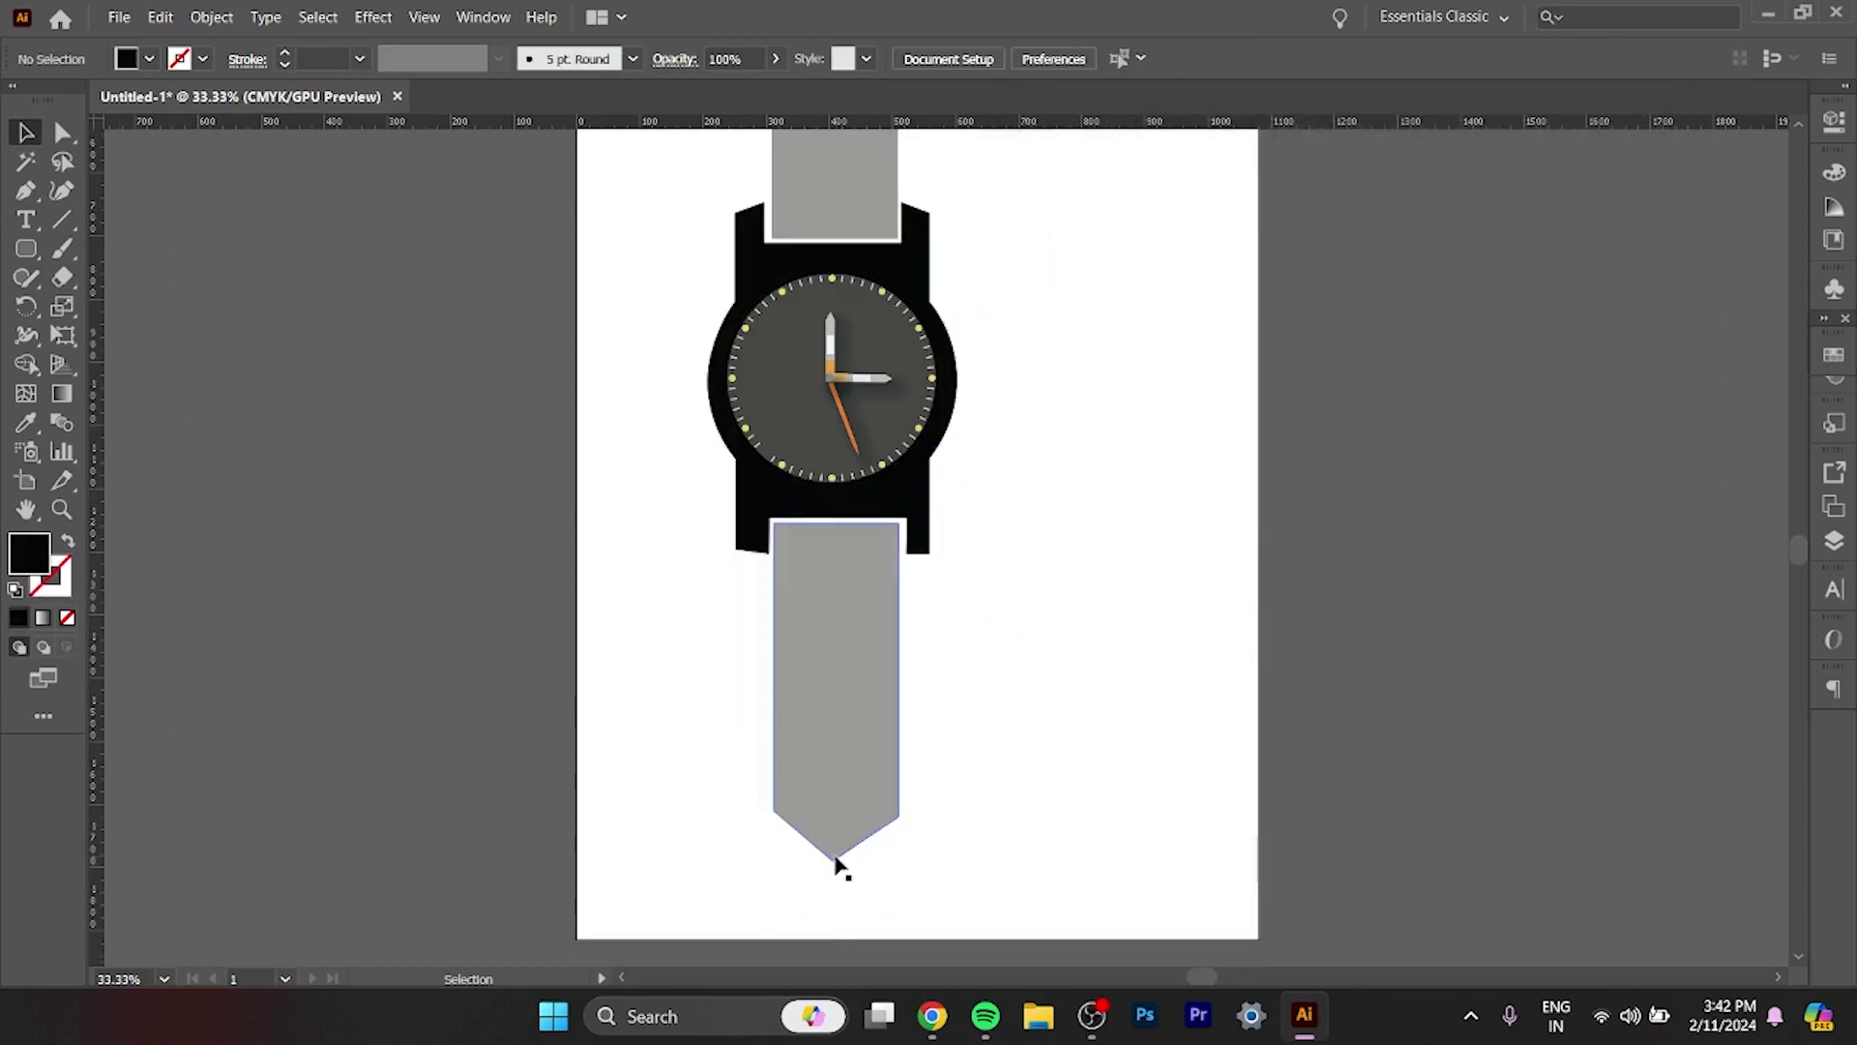
{"action": "scroll", "coordinate": [832, 870], "scroll_direction": "up", "scroll_amount": 4}
{"action": "scroll", "coordinate": [838, 856], "scroll_direction": "up", "scroll_amount": 4}
{"action": "scroll", "coordinate": [839, 842], "scroll_direction": "down", "scroll_amount": 3}
{"action": "scroll", "coordinate": [863, 755], "scroll_direction": "down", "scroll_amount": 2}
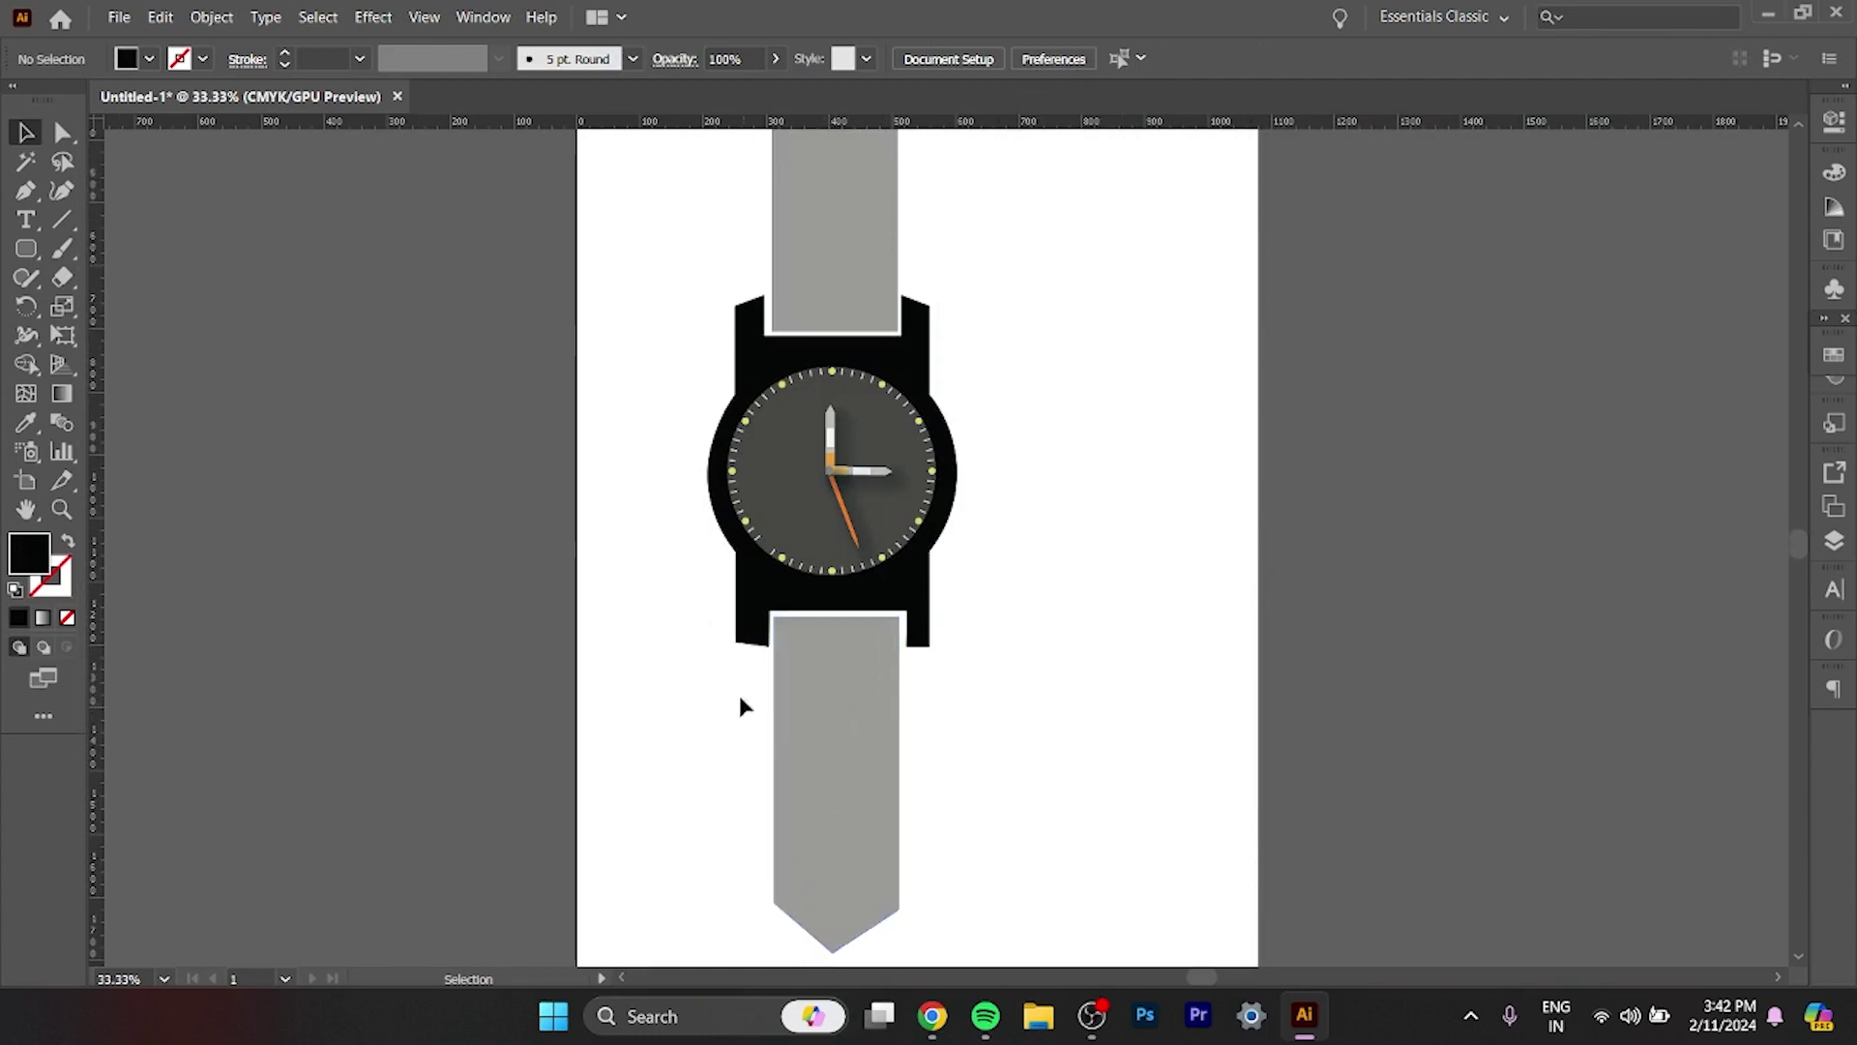
{"action": "scroll", "coordinate": [890, 795], "scroll_direction": "up", "scroll_amount": 2}
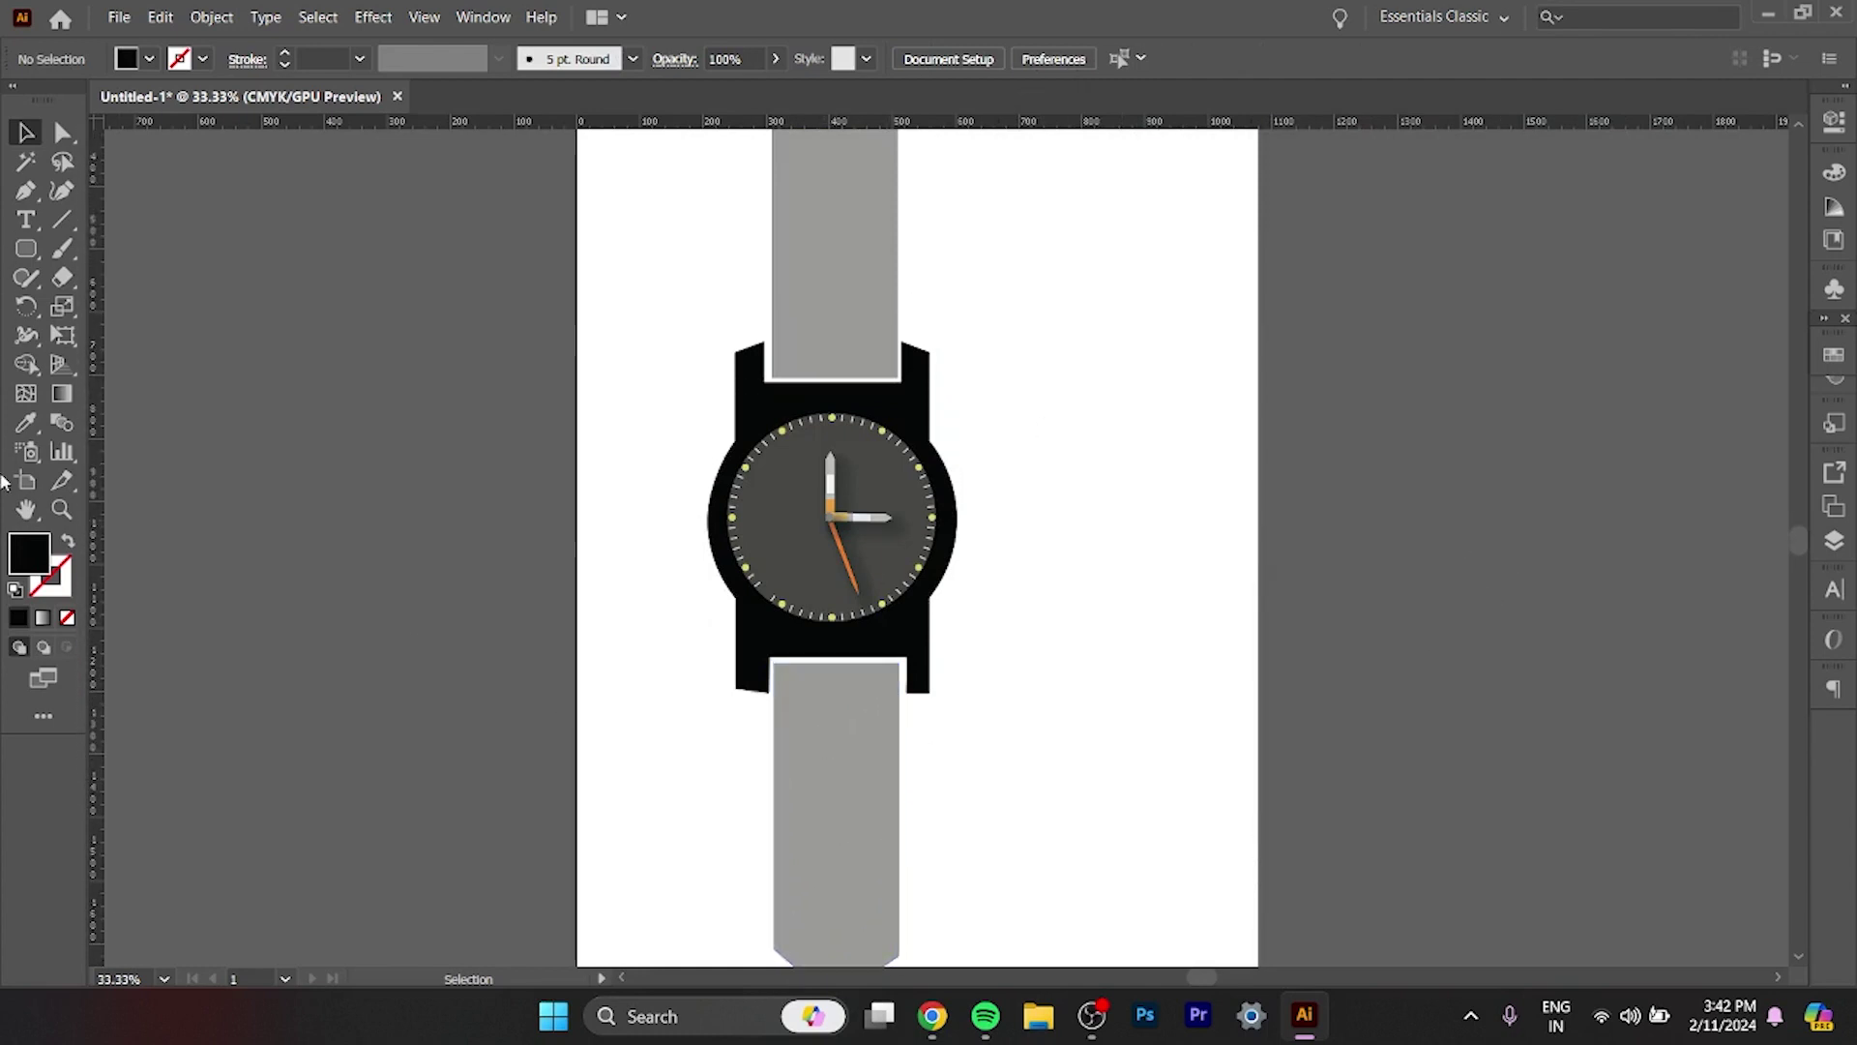
Draw a tall rectangle, about 120 by 427 px, inside the lower strap with the Rectangle Tool.
{"action": "left_click", "coordinate": [30, 261]}
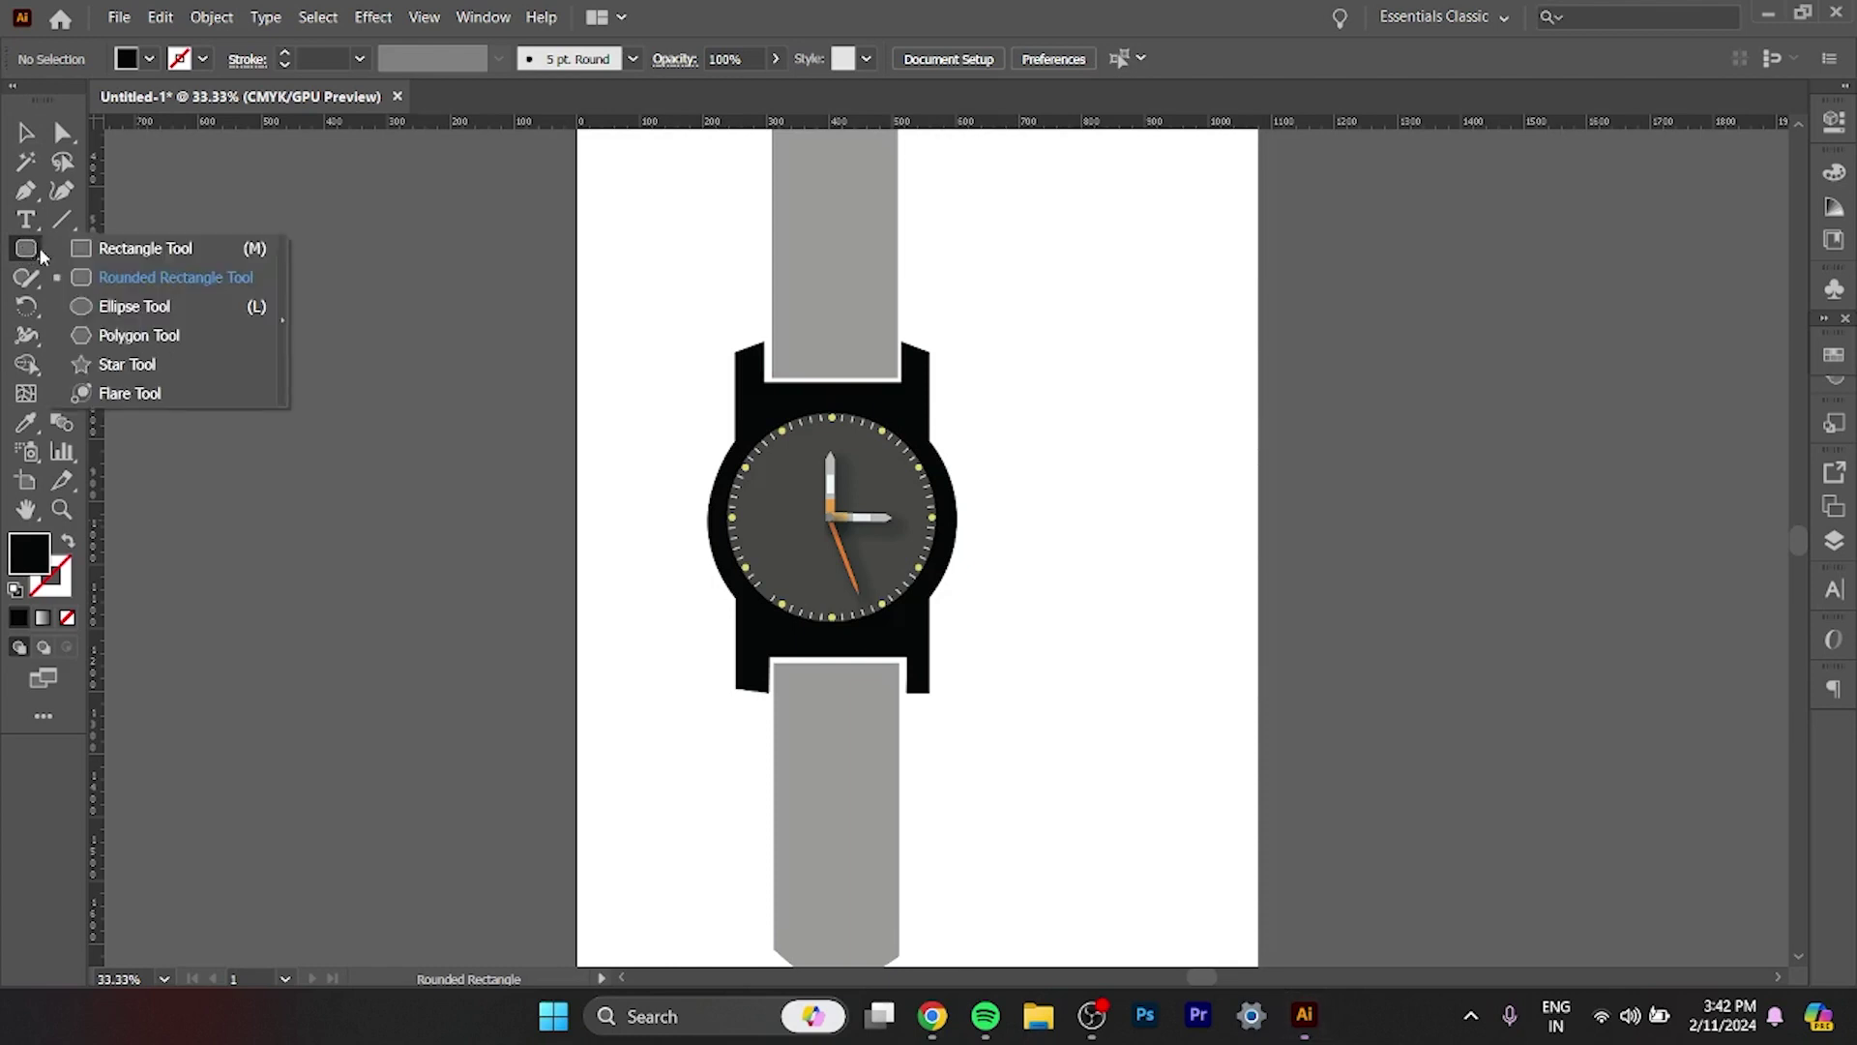
{"action": "left_click_drag", "start_coordinate": [34, 251], "coordinate": [171, 254]}
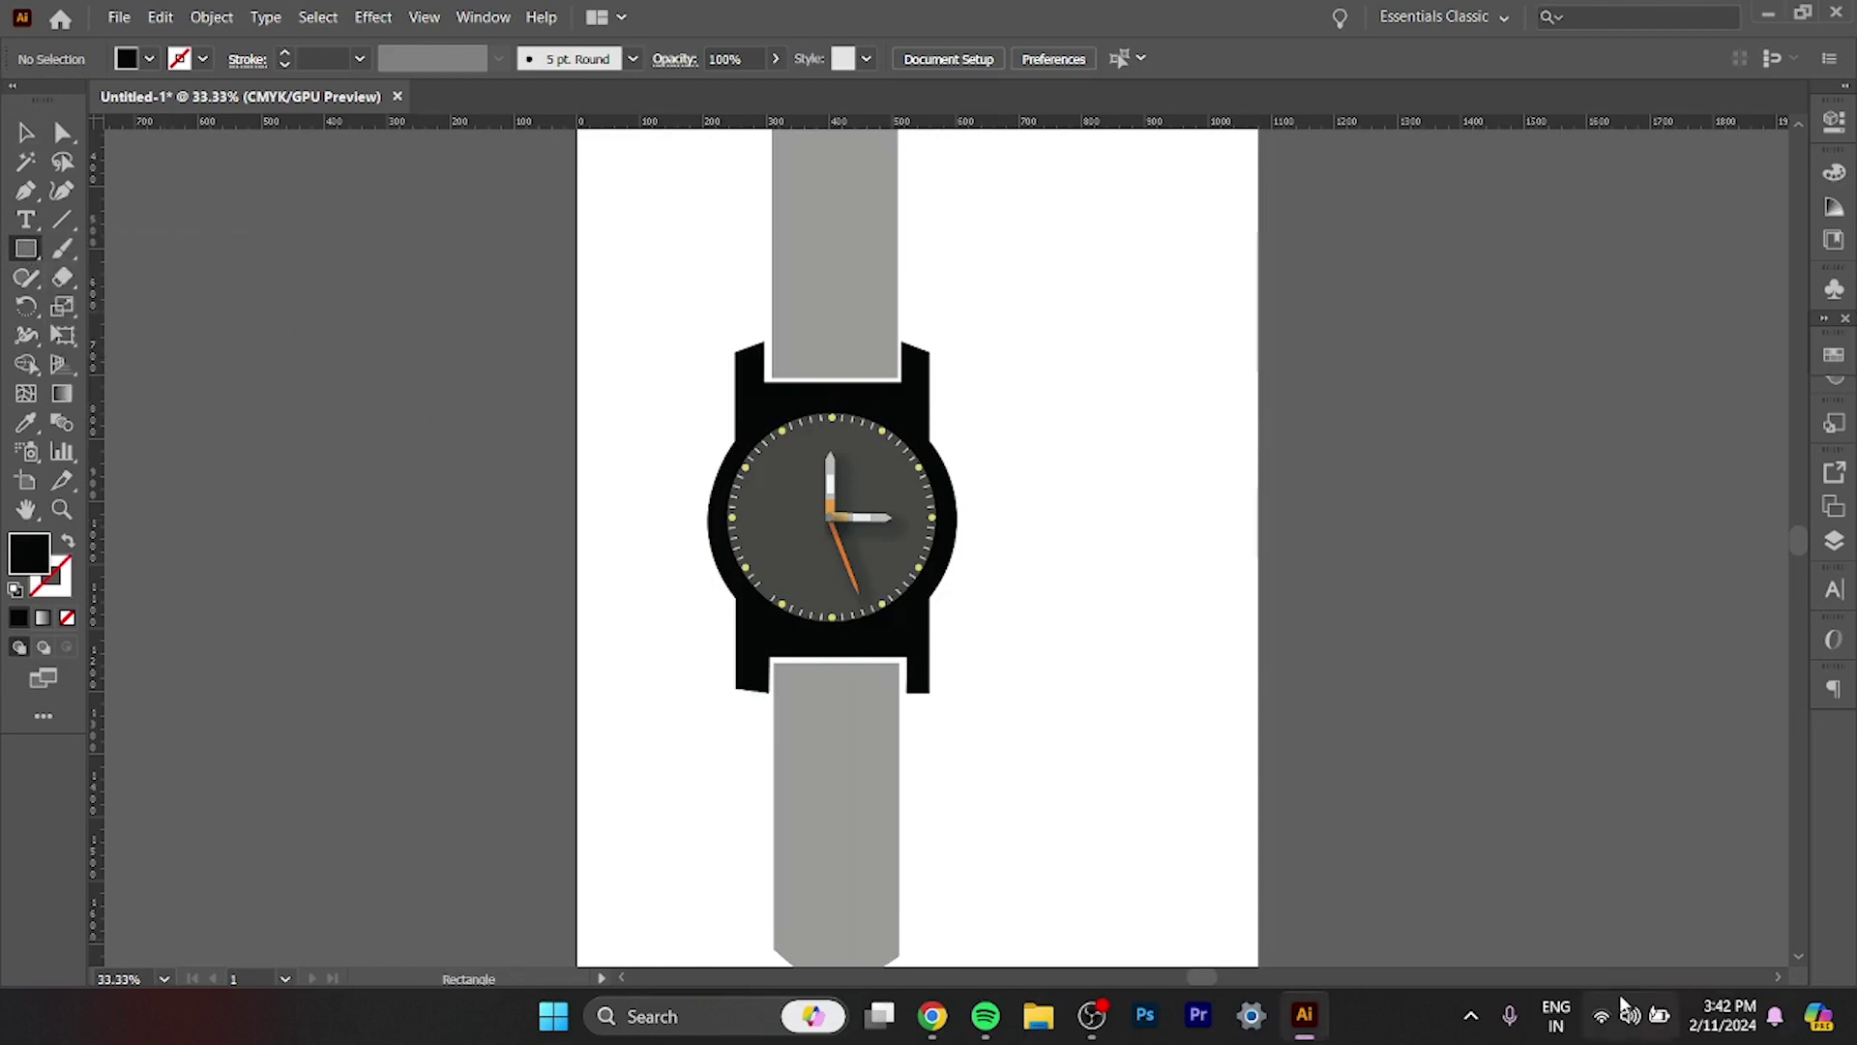
{"action": "scroll", "coordinate": [1495, 881], "scroll_direction": "down", "scroll_amount": 3}
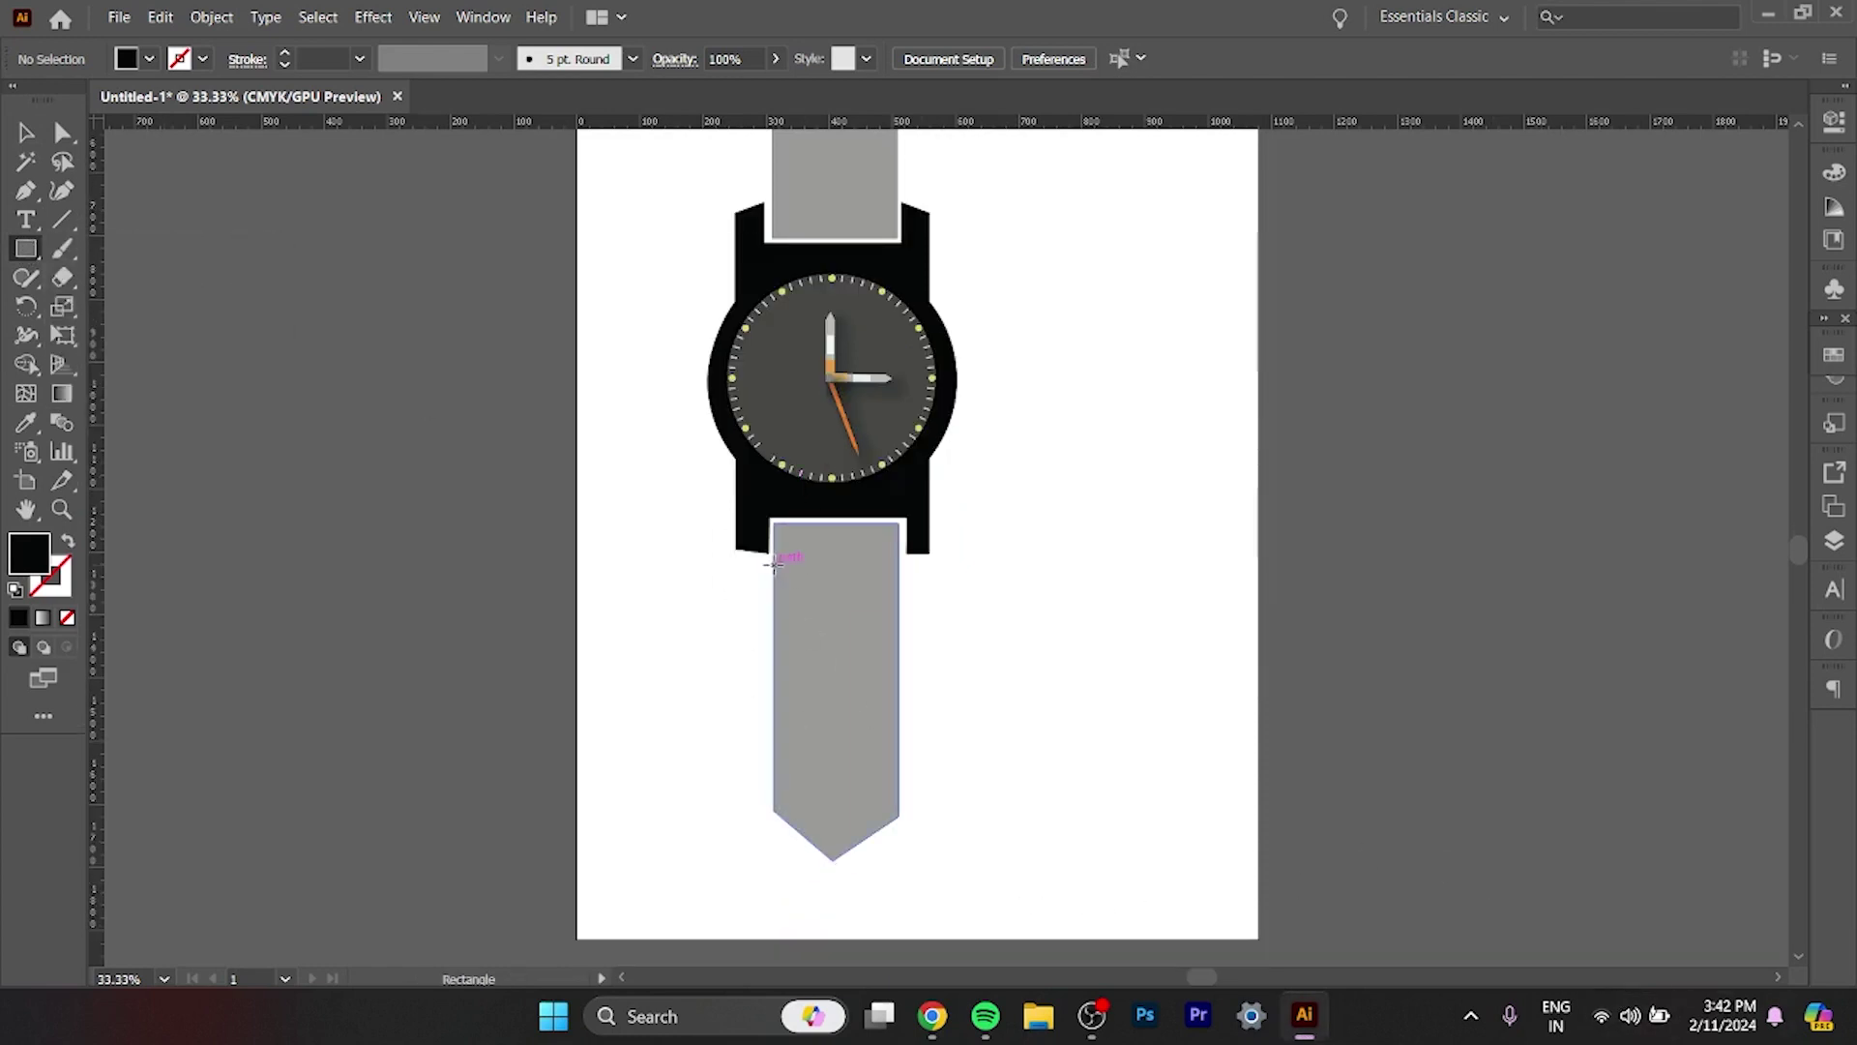
{"action": "scroll", "coordinate": [796, 495], "scroll_direction": "down", "scroll_amount": 1}
{"action": "left_click_drag", "start_coordinate": [797, 496], "coordinate": [872, 763]}
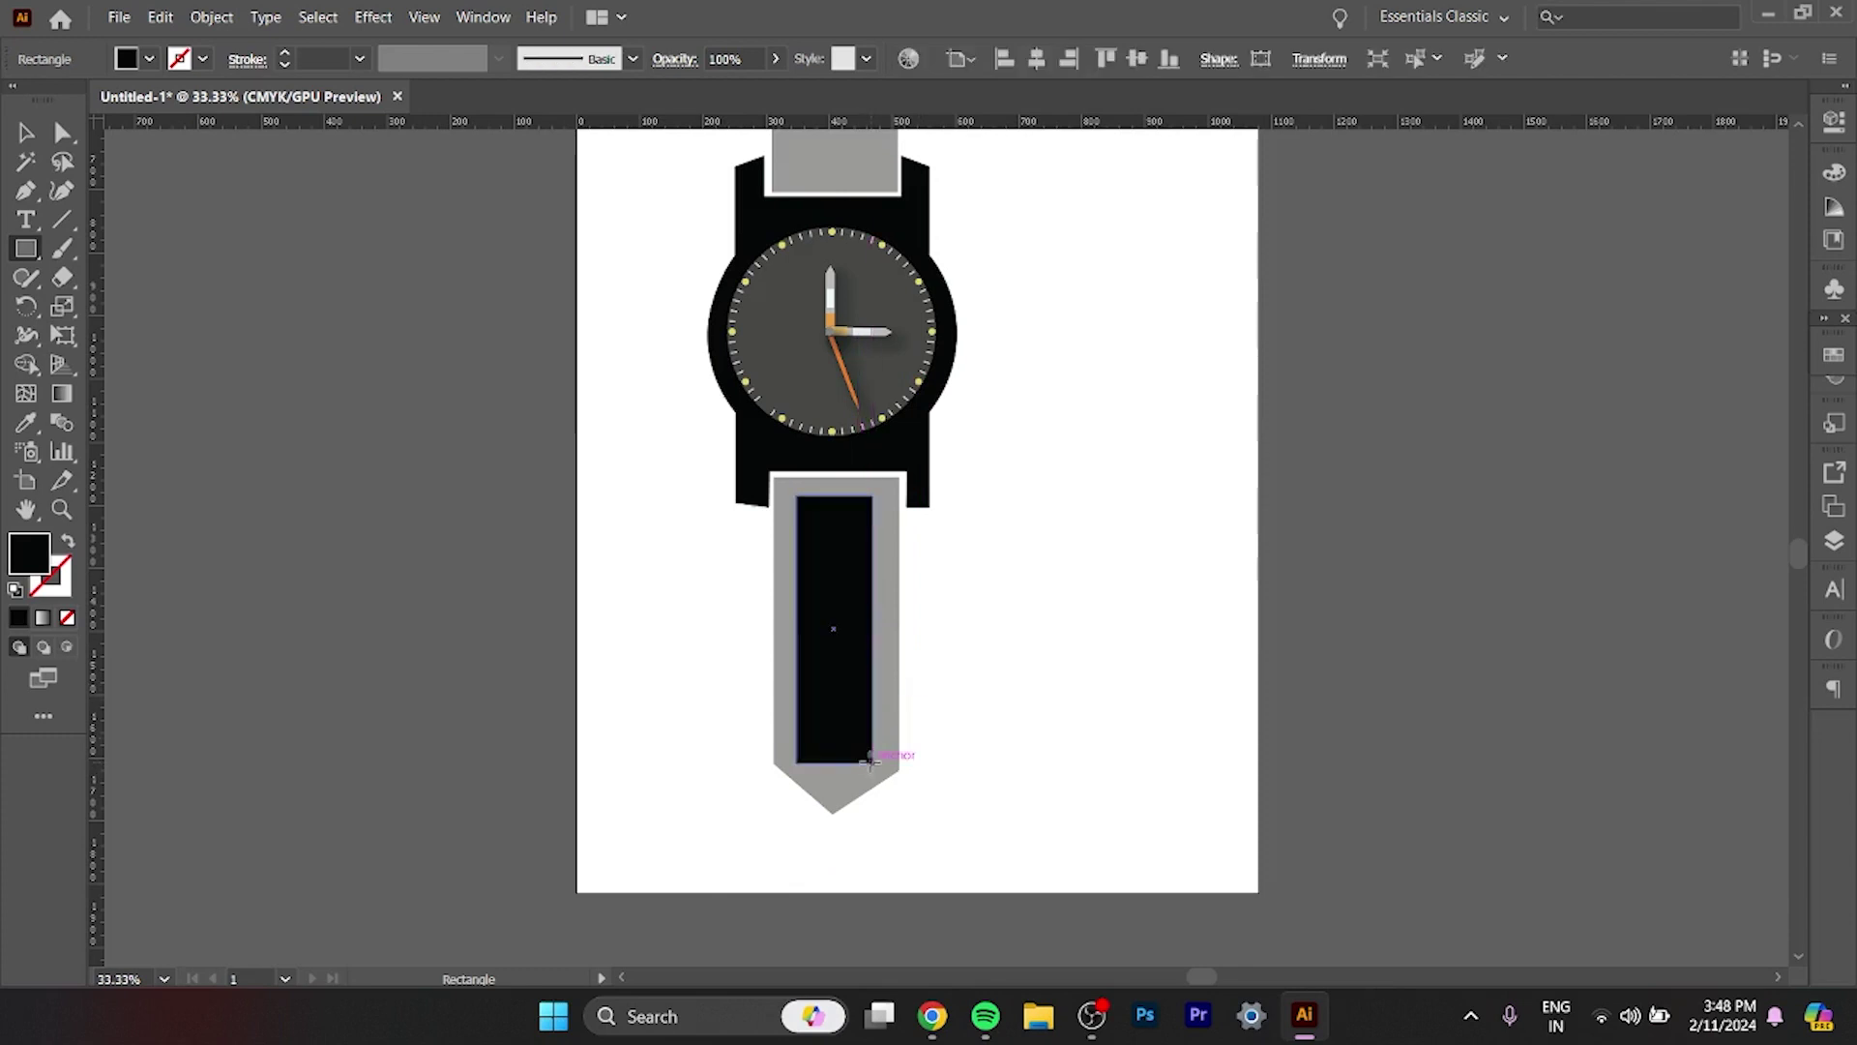
Give the rectangle a 1 pt dashed stroke in the Stroke panel.
{"action": "left_click", "coordinate": [244, 60]}
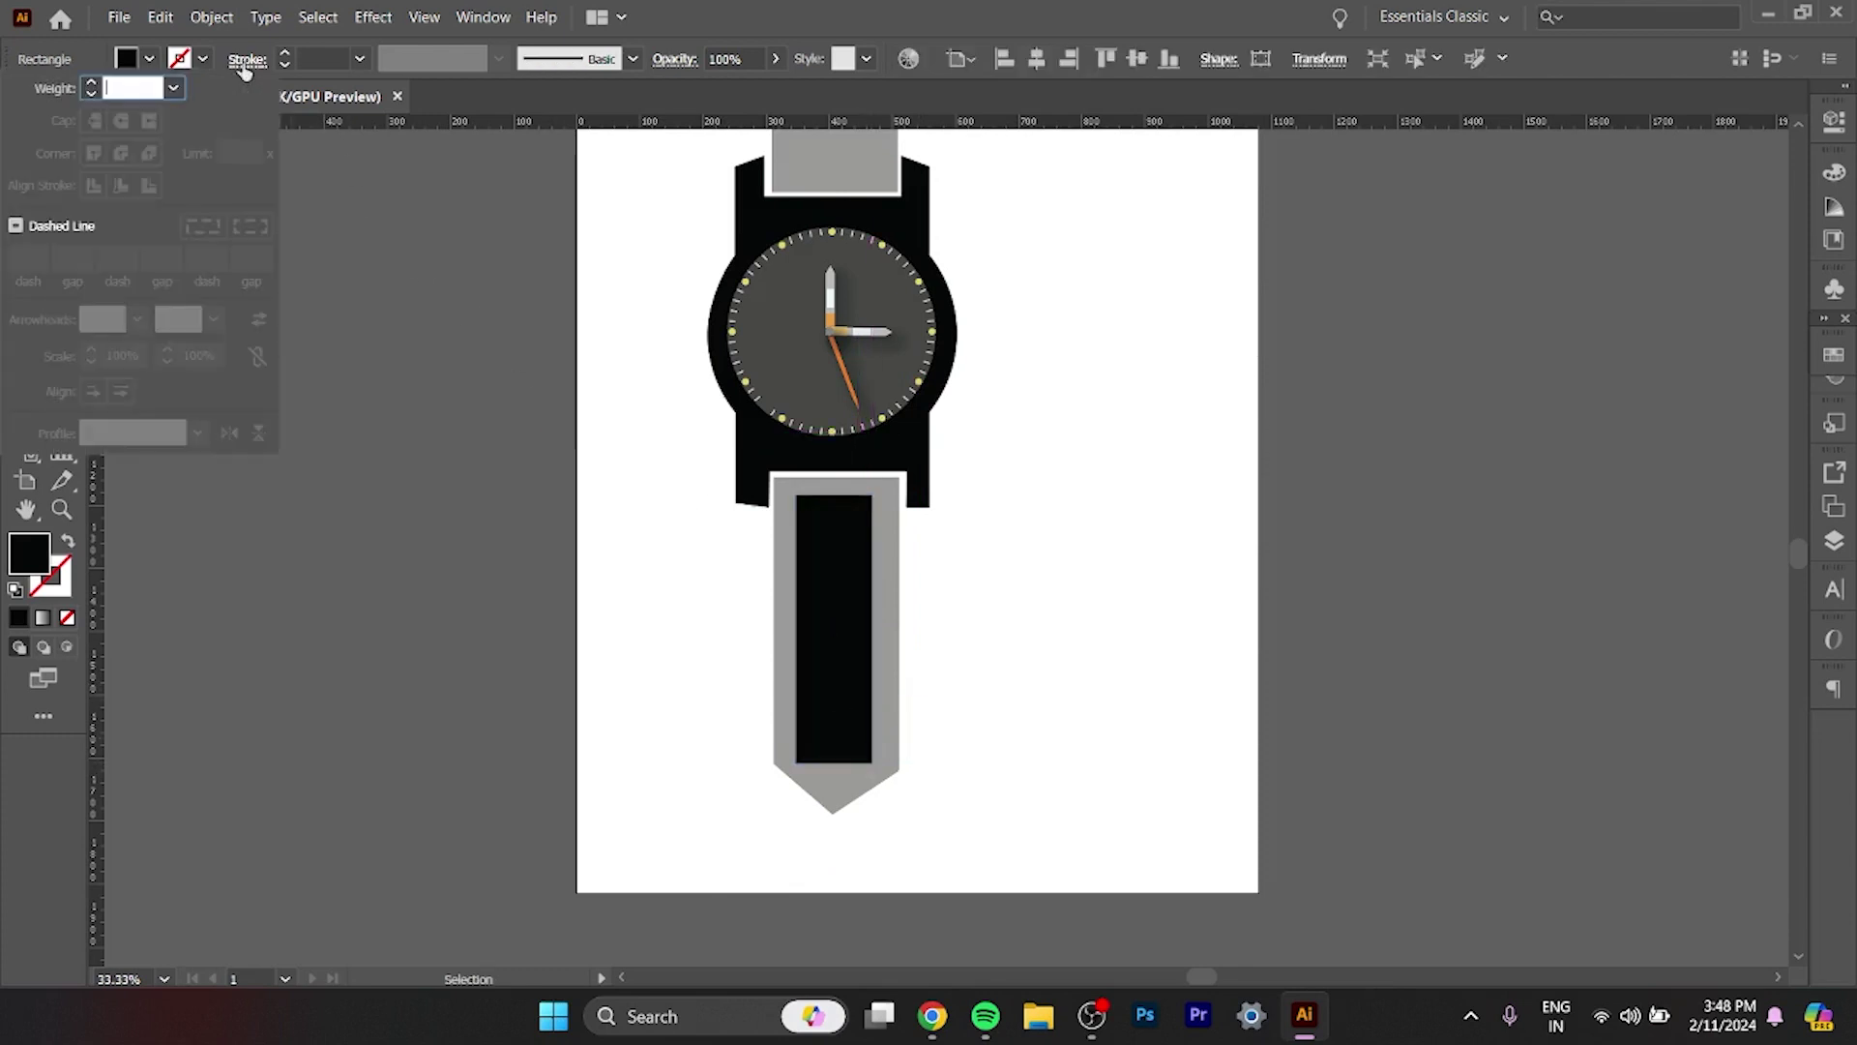
{"action": "left_click", "coordinate": [17, 226]}
{"action": "left_click", "coordinate": [17, 227]}
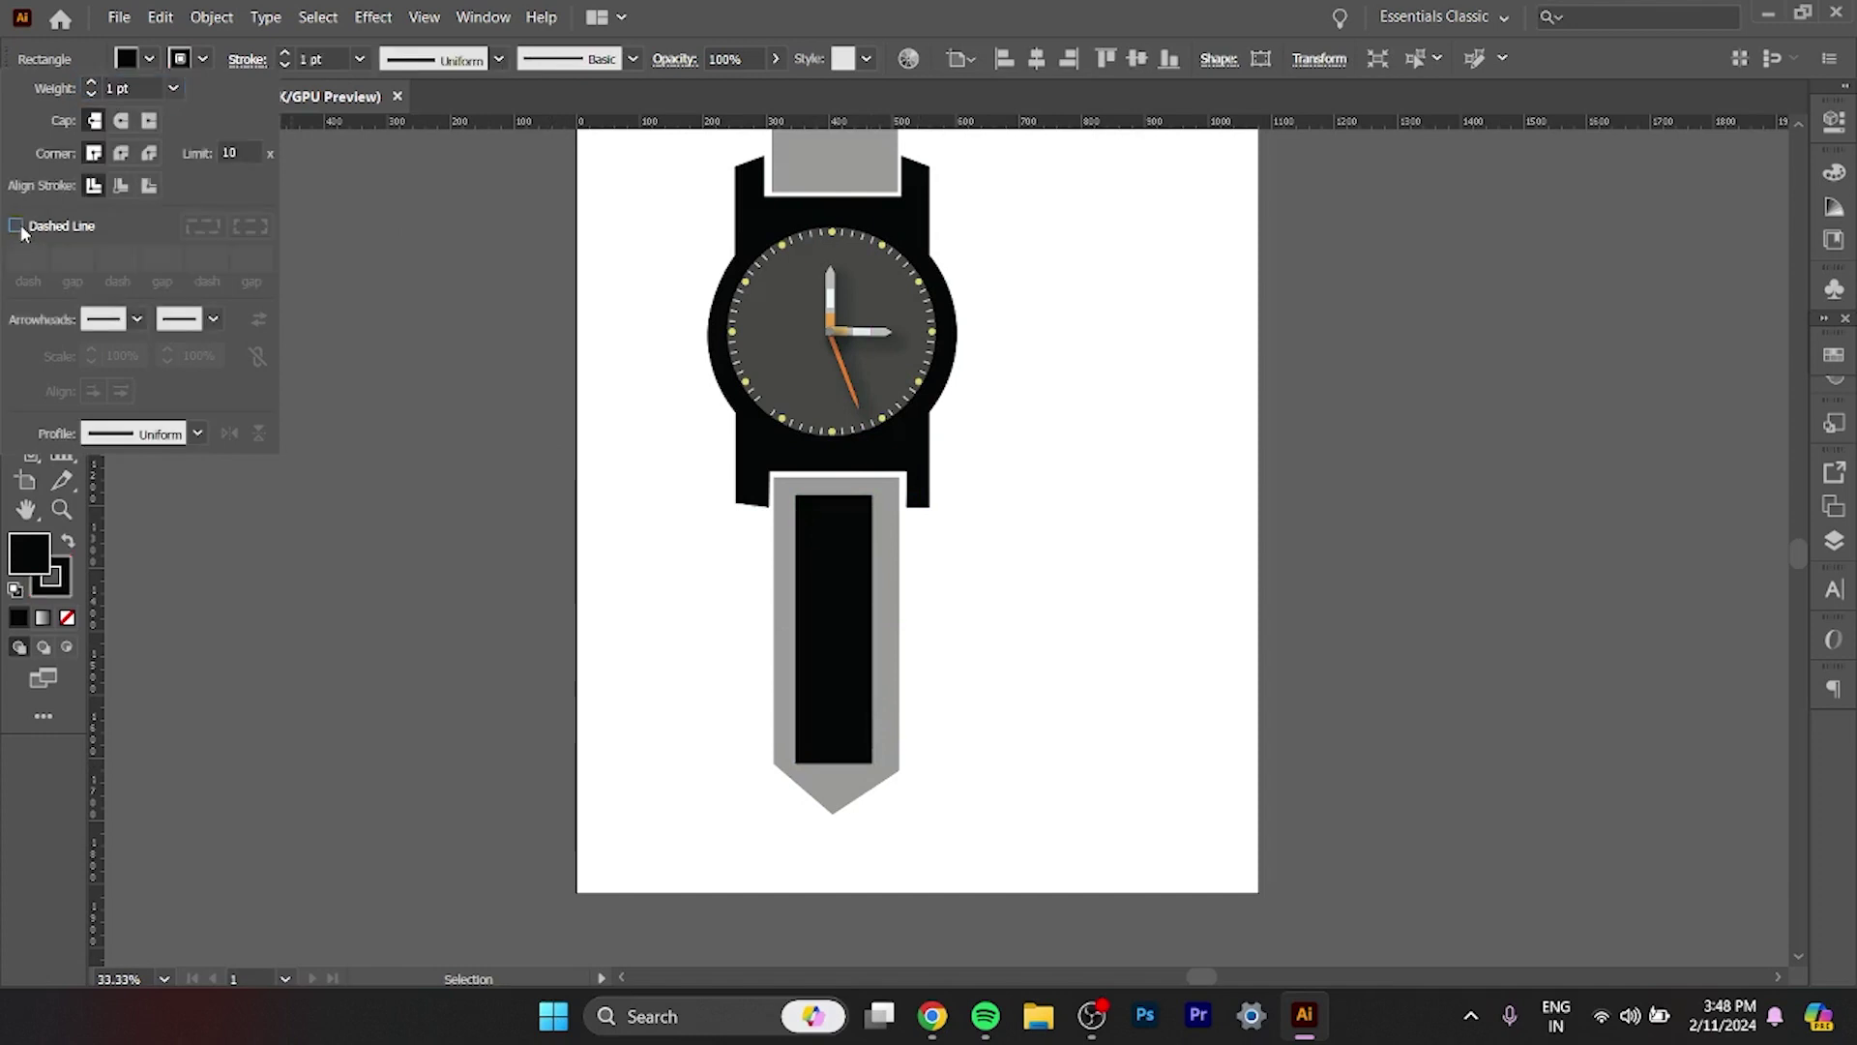
{"action": "left_click", "coordinate": [16, 226]}
{"action": "left_click", "coordinate": [34, 258]}
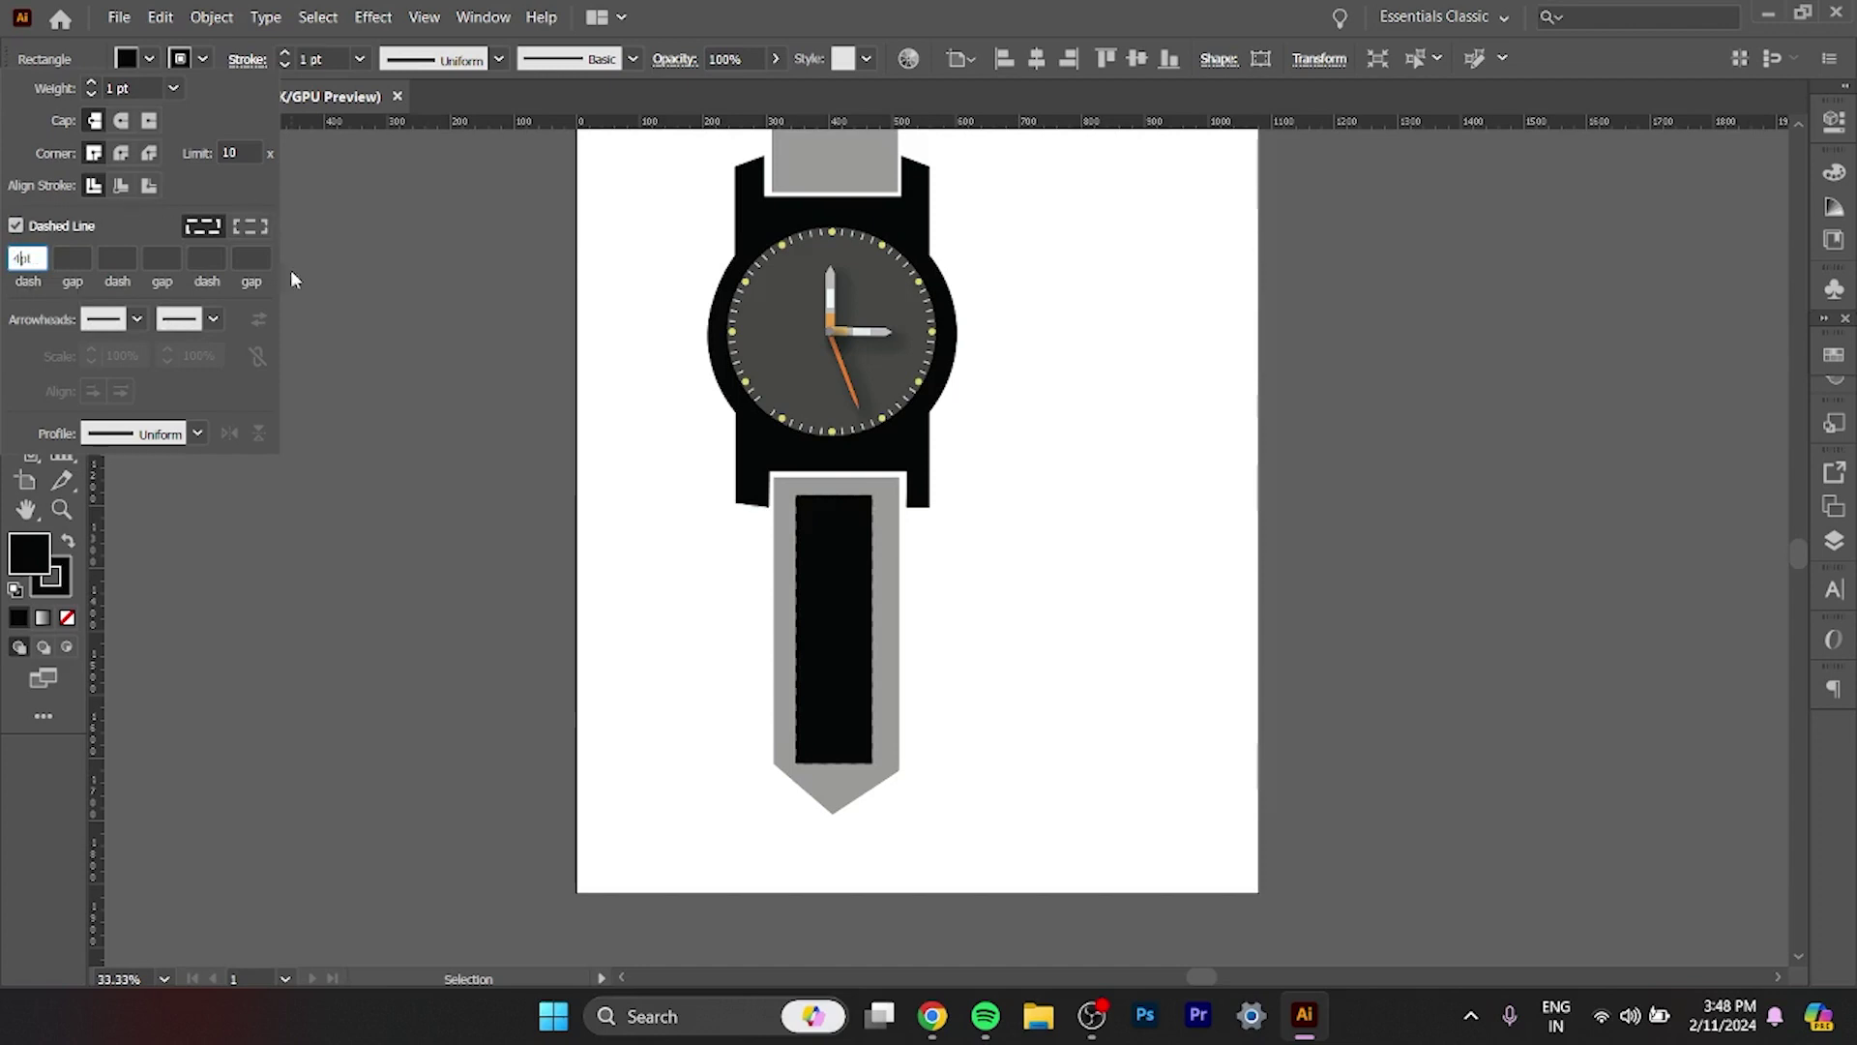
{"action": "left_click", "coordinate": [284, 469]}
{"action": "key", "text": "m"}
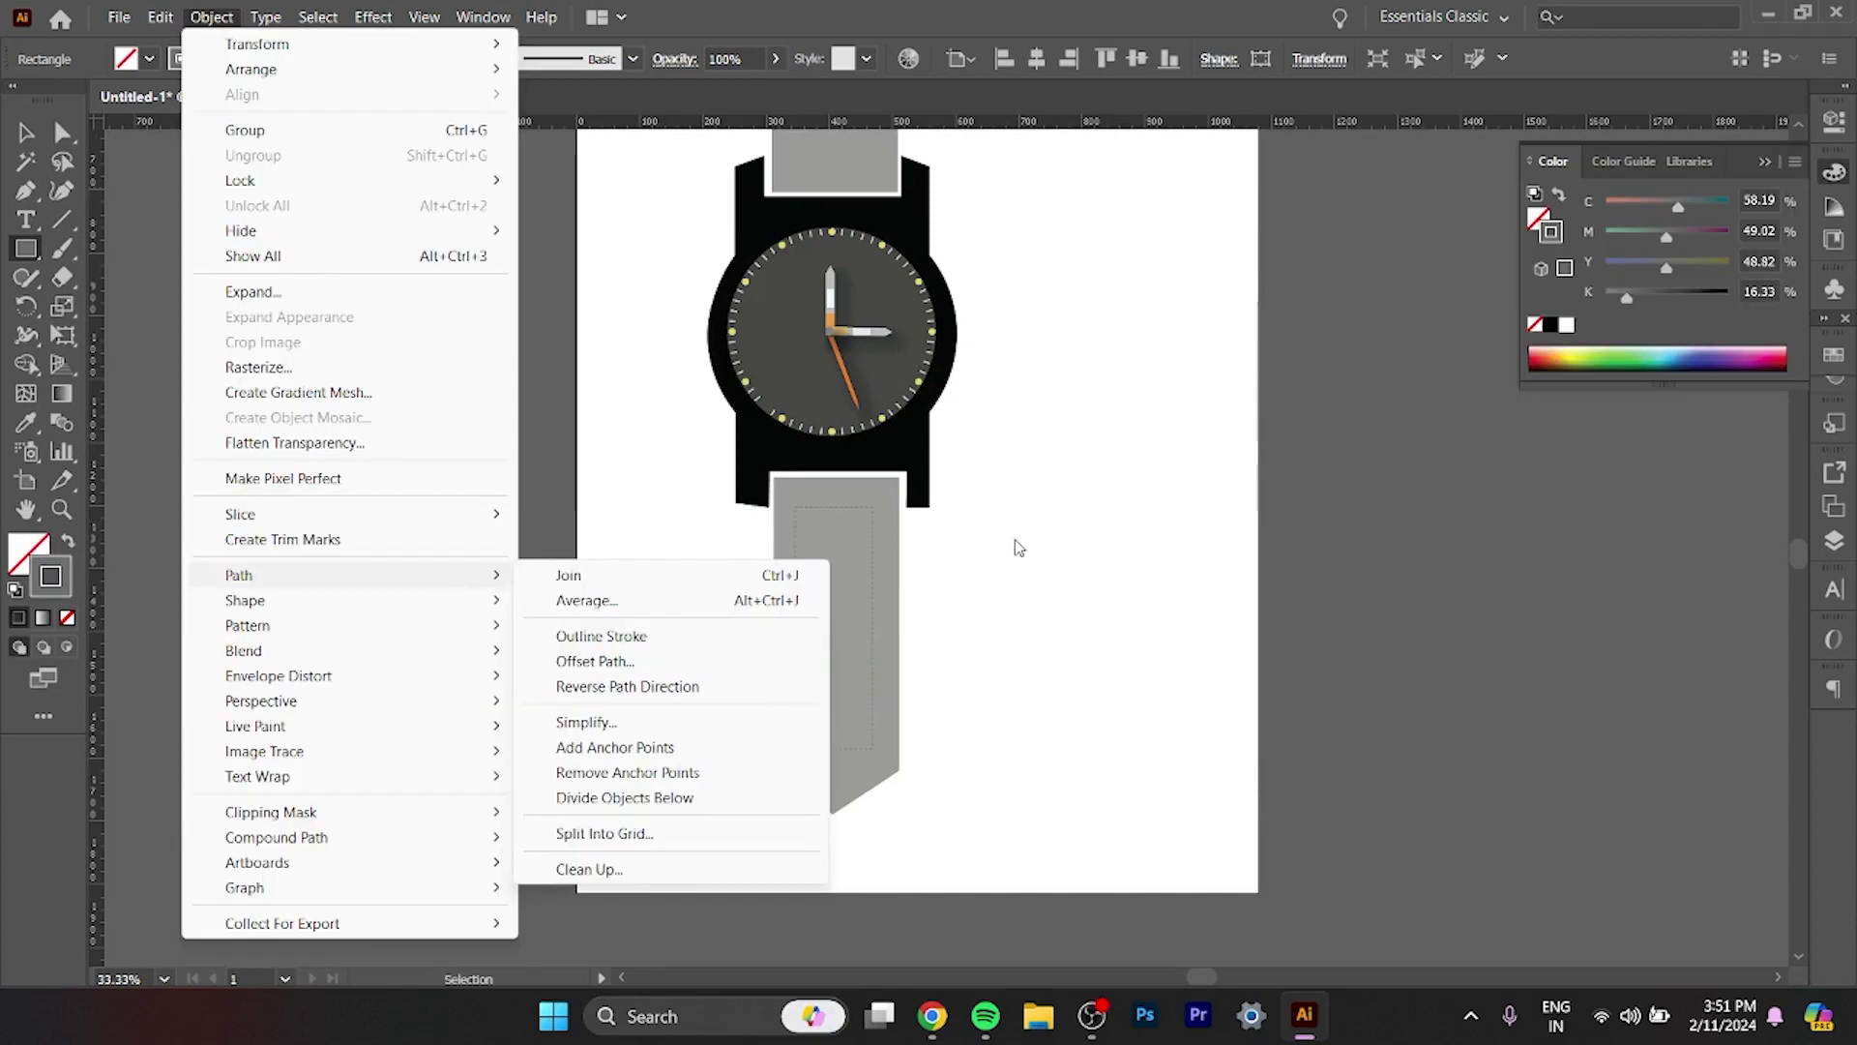
Colour the dashed rectangle a darker grey and move it out beside the strap.
{"action": "left_click", "coordinate": [571, 663]}
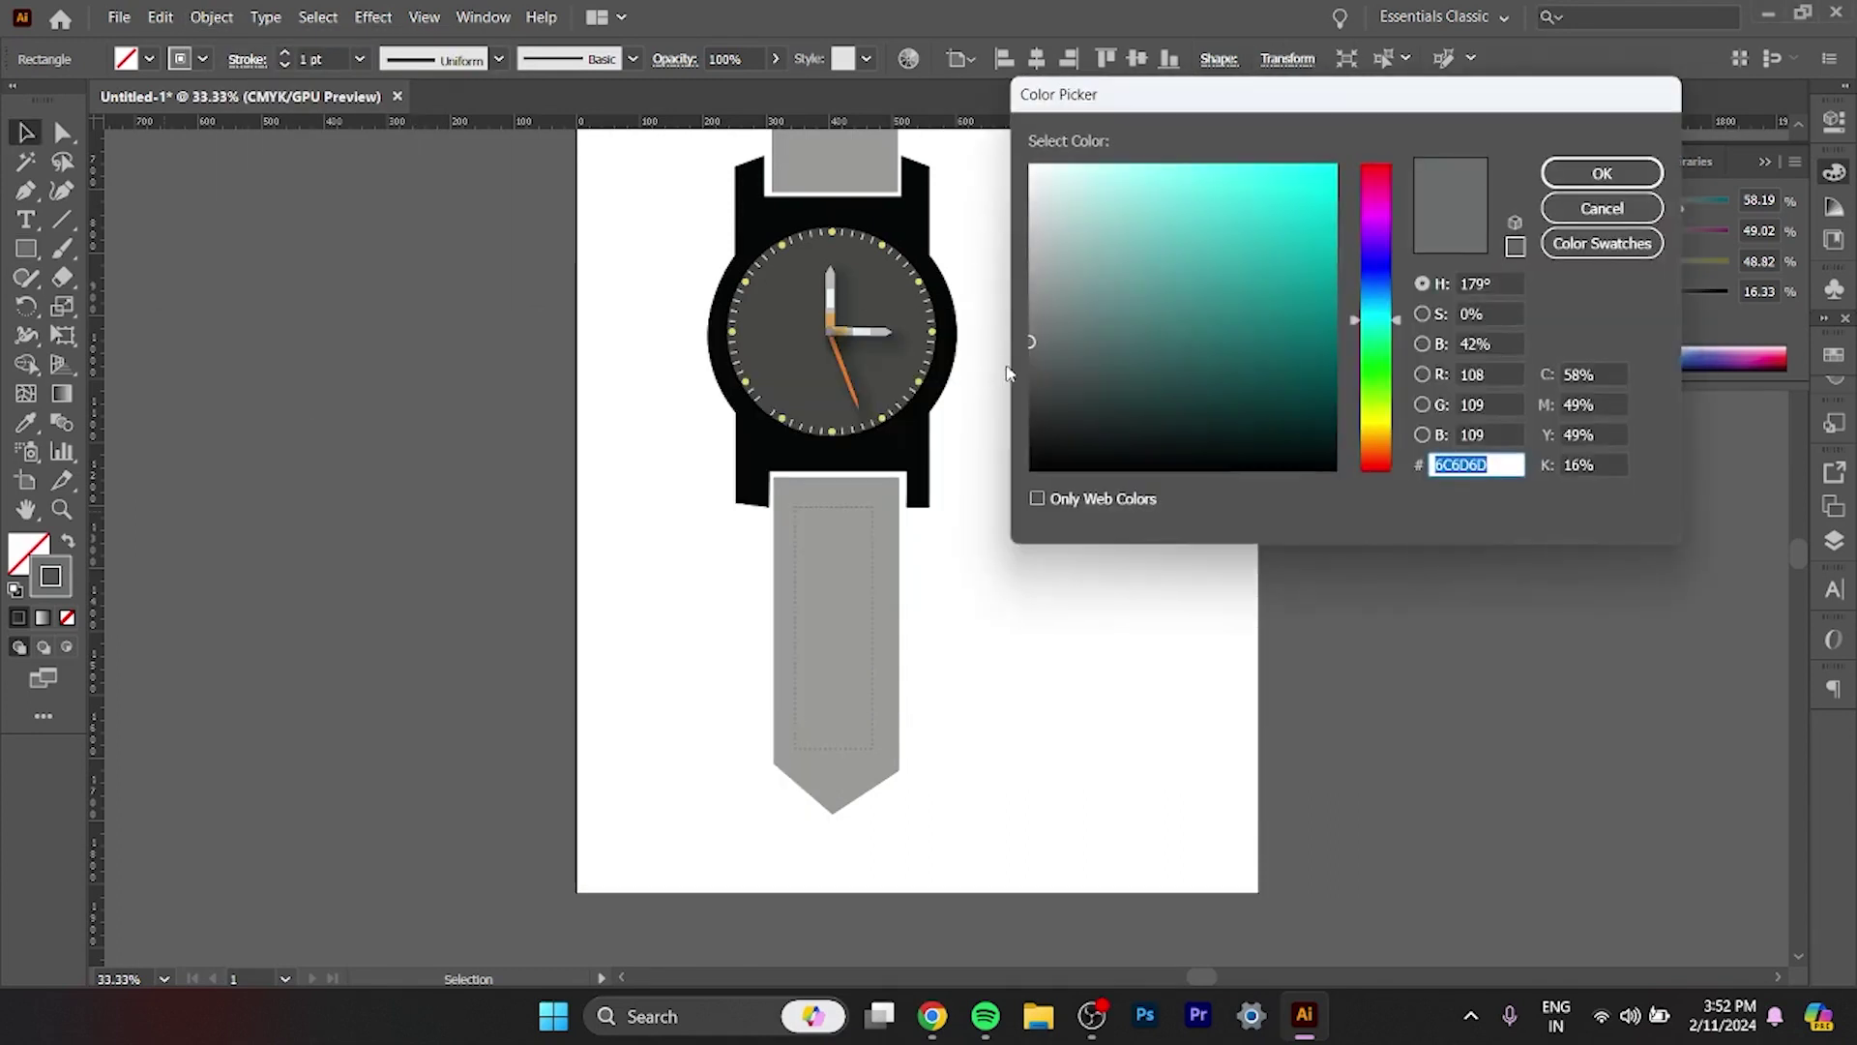
{"action": "left_click", "coordinate": [1033, 383]}
{"action": "left_click", "coordinate": [1569, 164]}
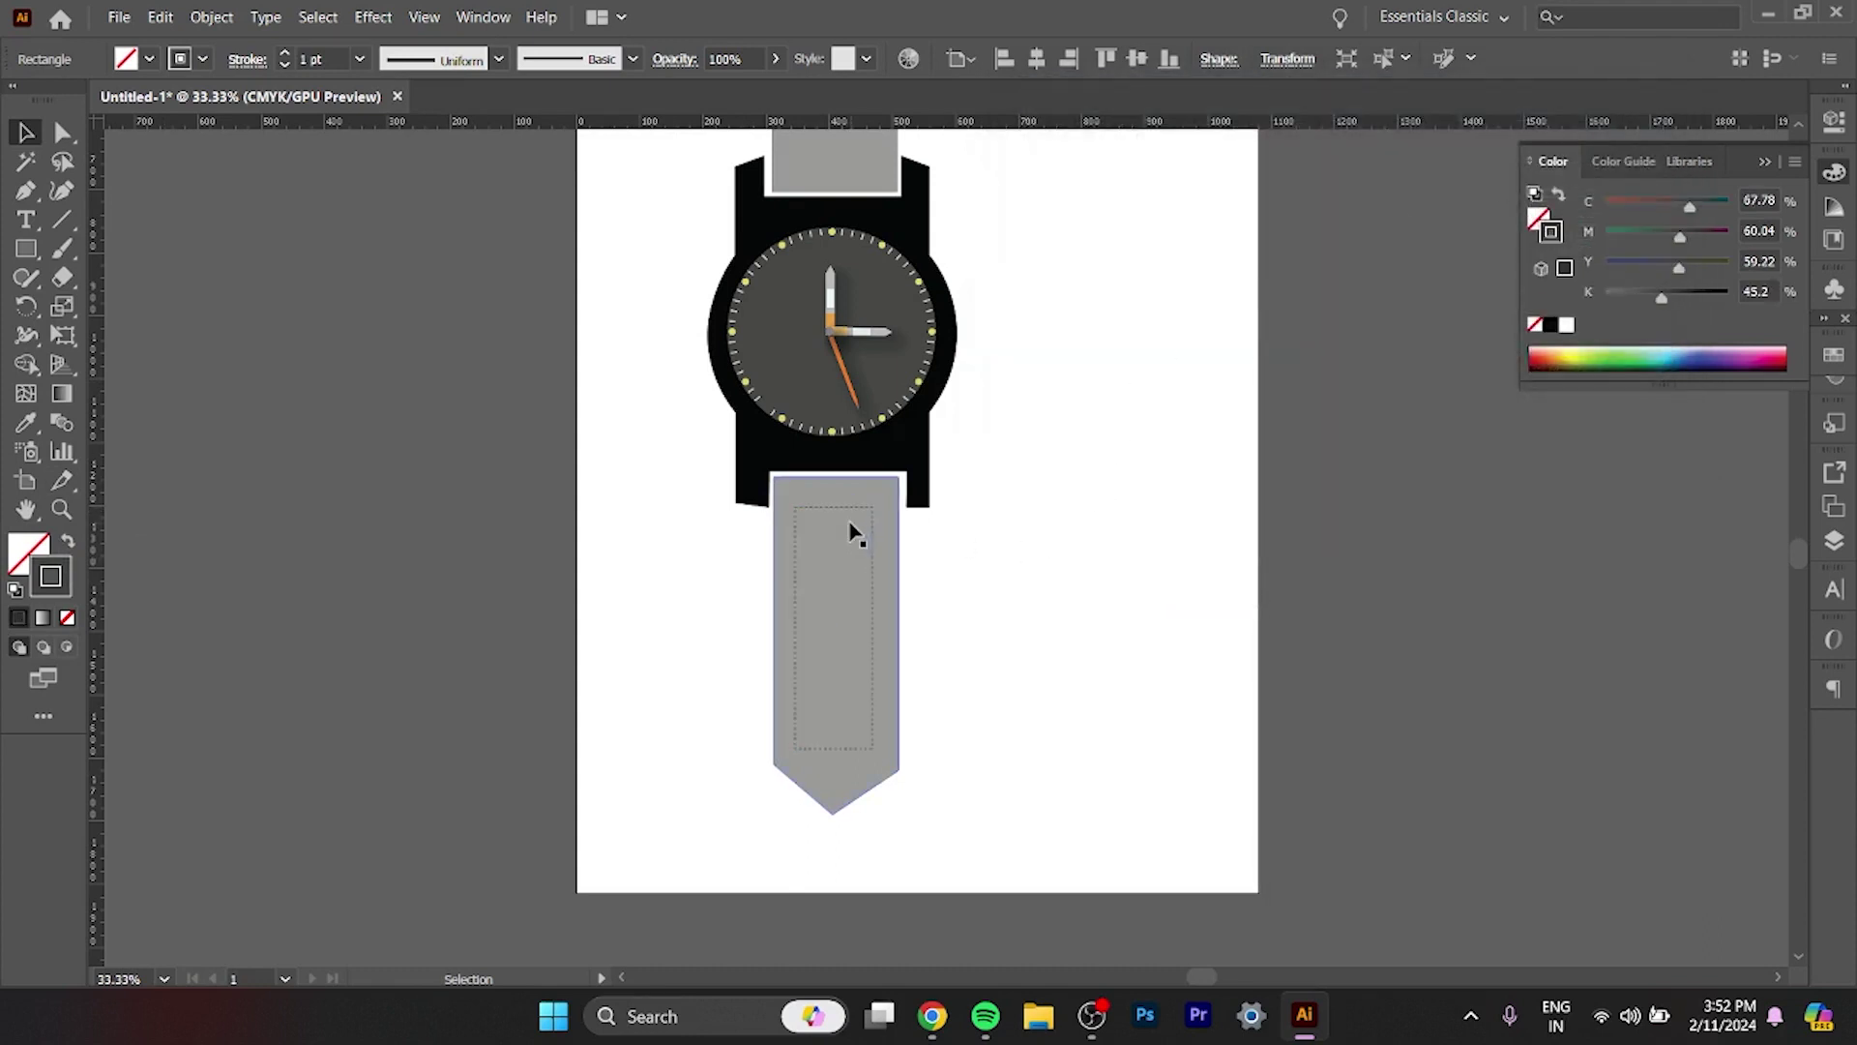
{"action": "left_click_drag", "start_coordinate": [847, 514], "coordinate": [1168, 500]}
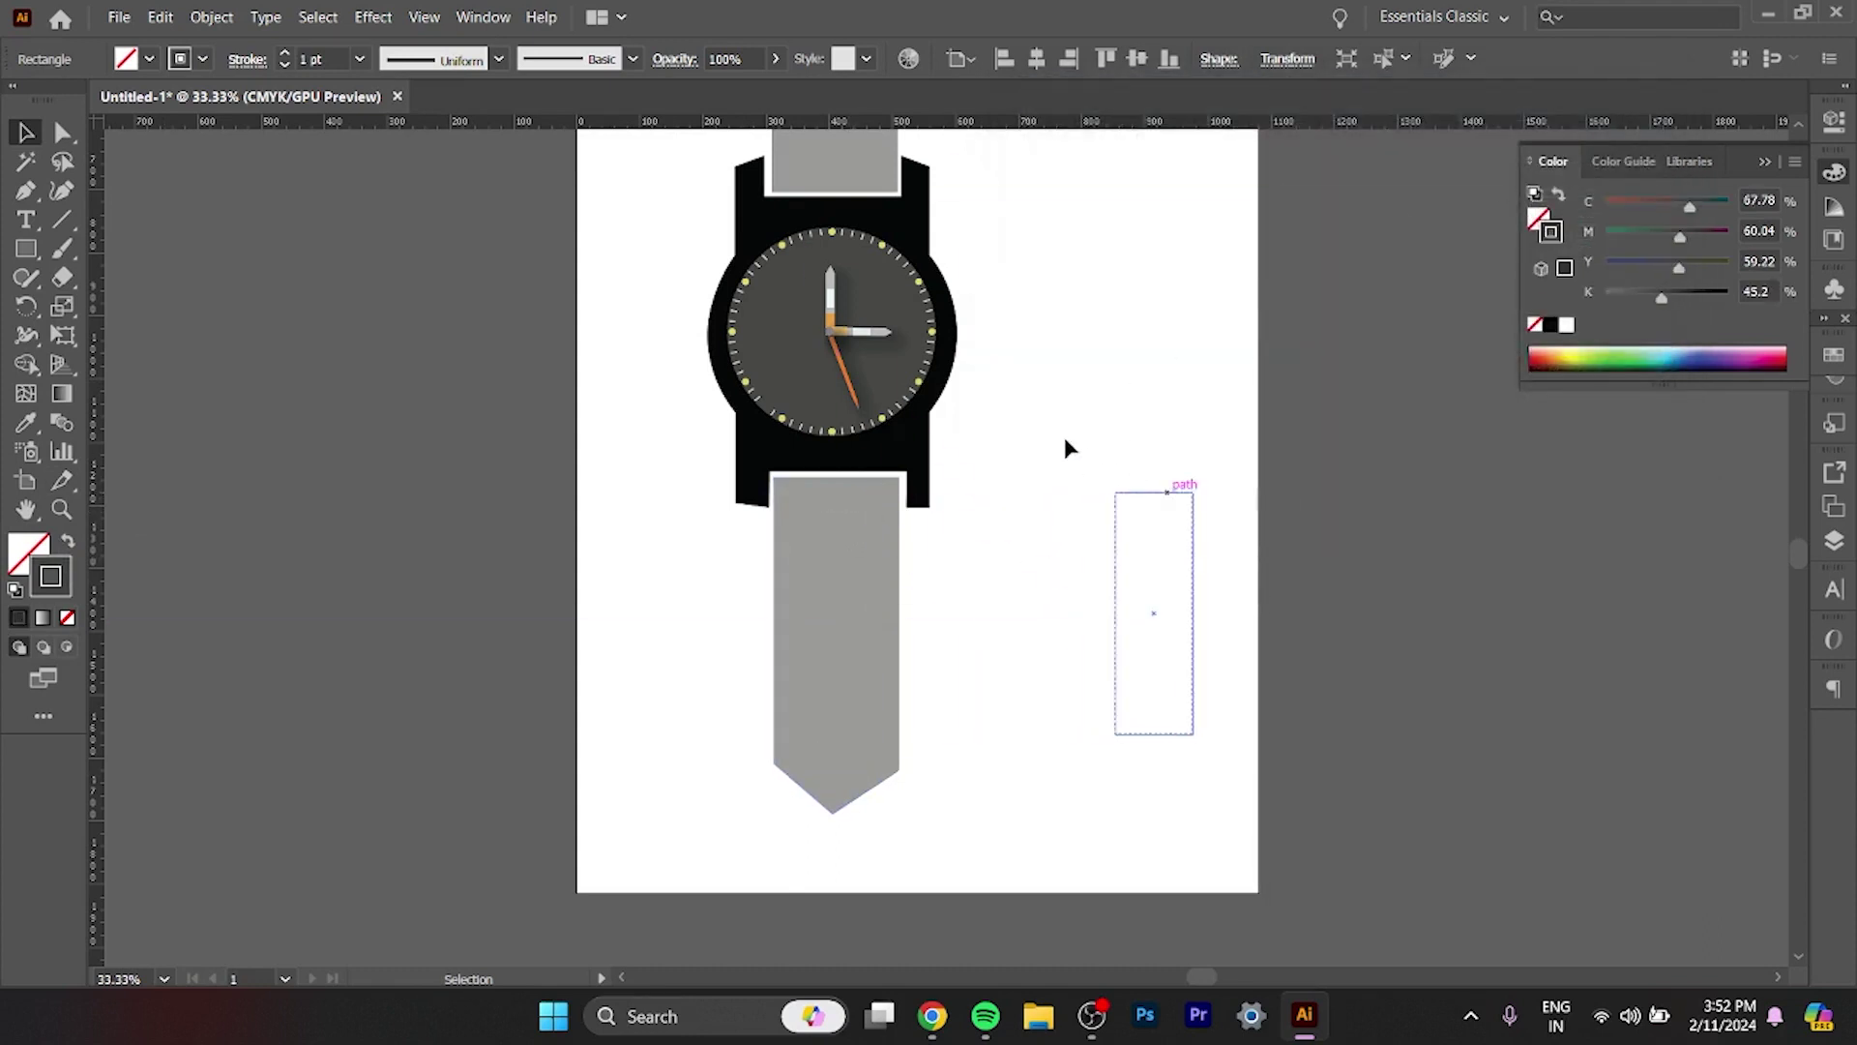
{"action": "left_click", "coordinate": [1037, 403]}
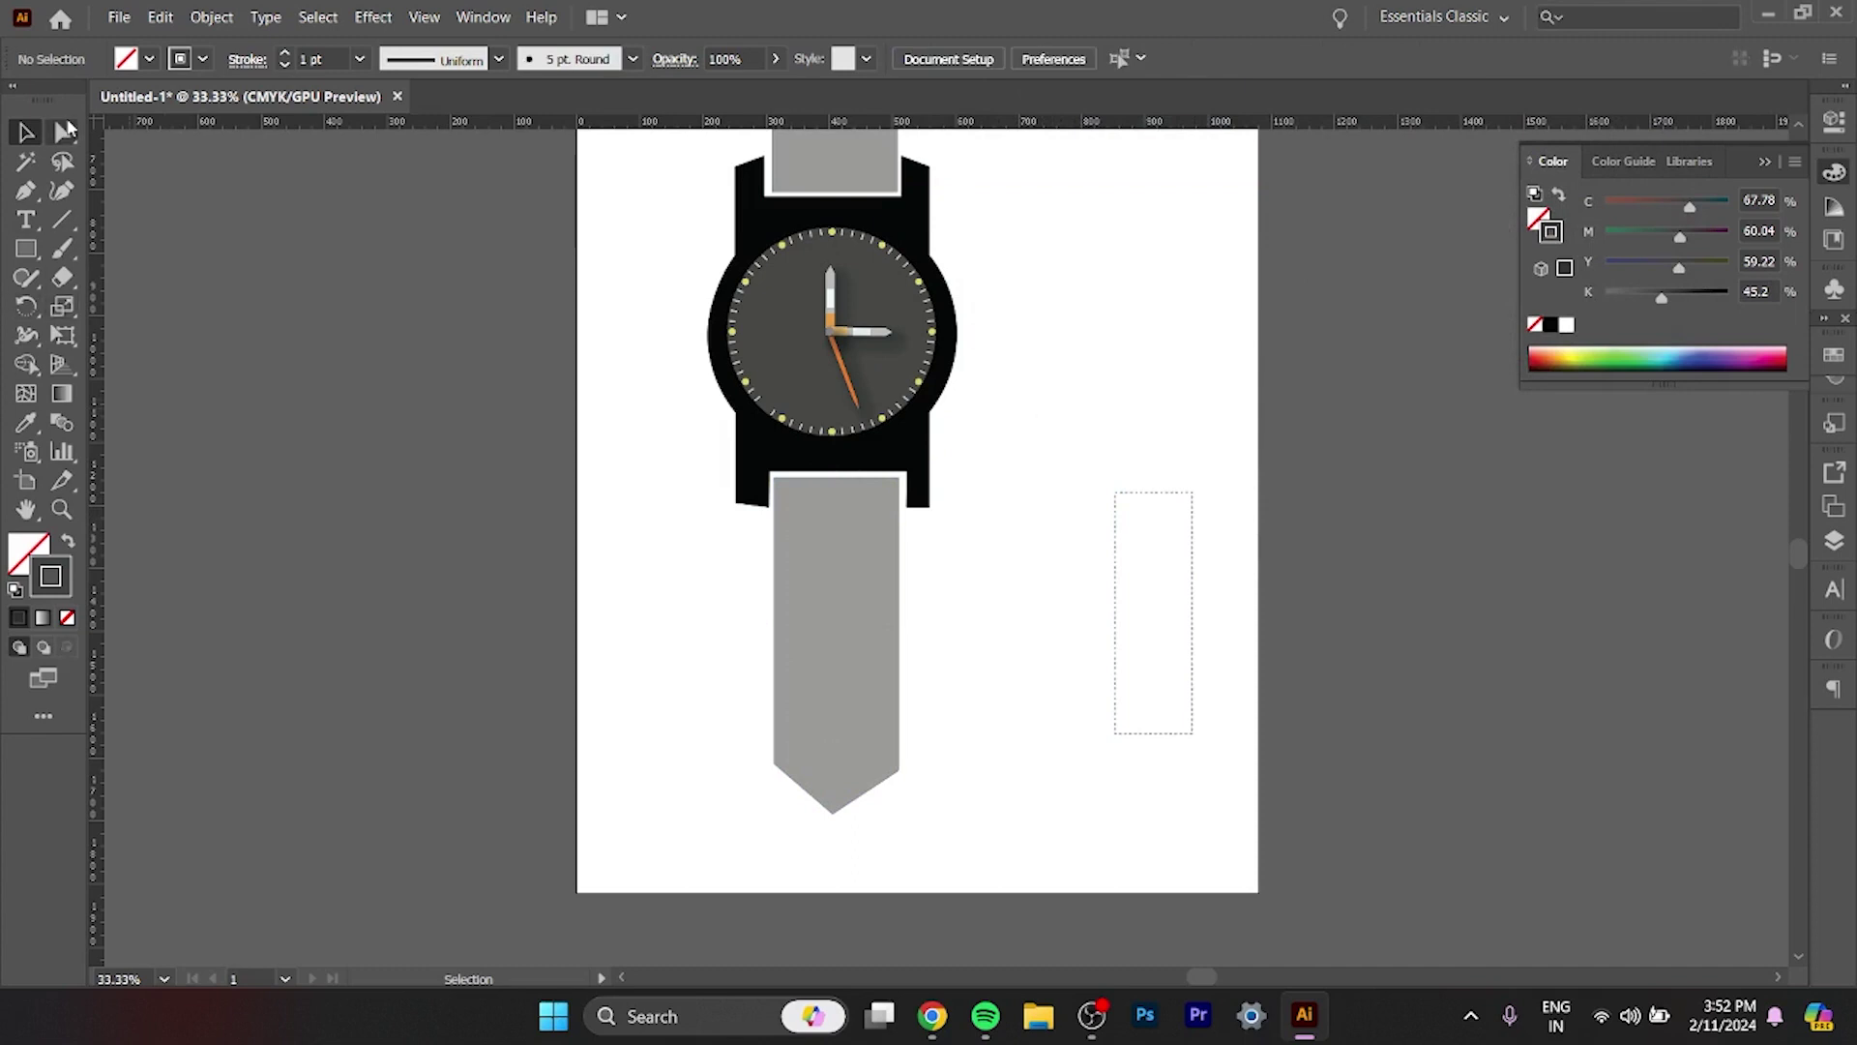
Create a -10 px Offset Path copy of the lower grey strap.
{"action": "left_click", "coordinate": [206, 13]}
{"action": "left_click", "coordinate": [848, 657]}
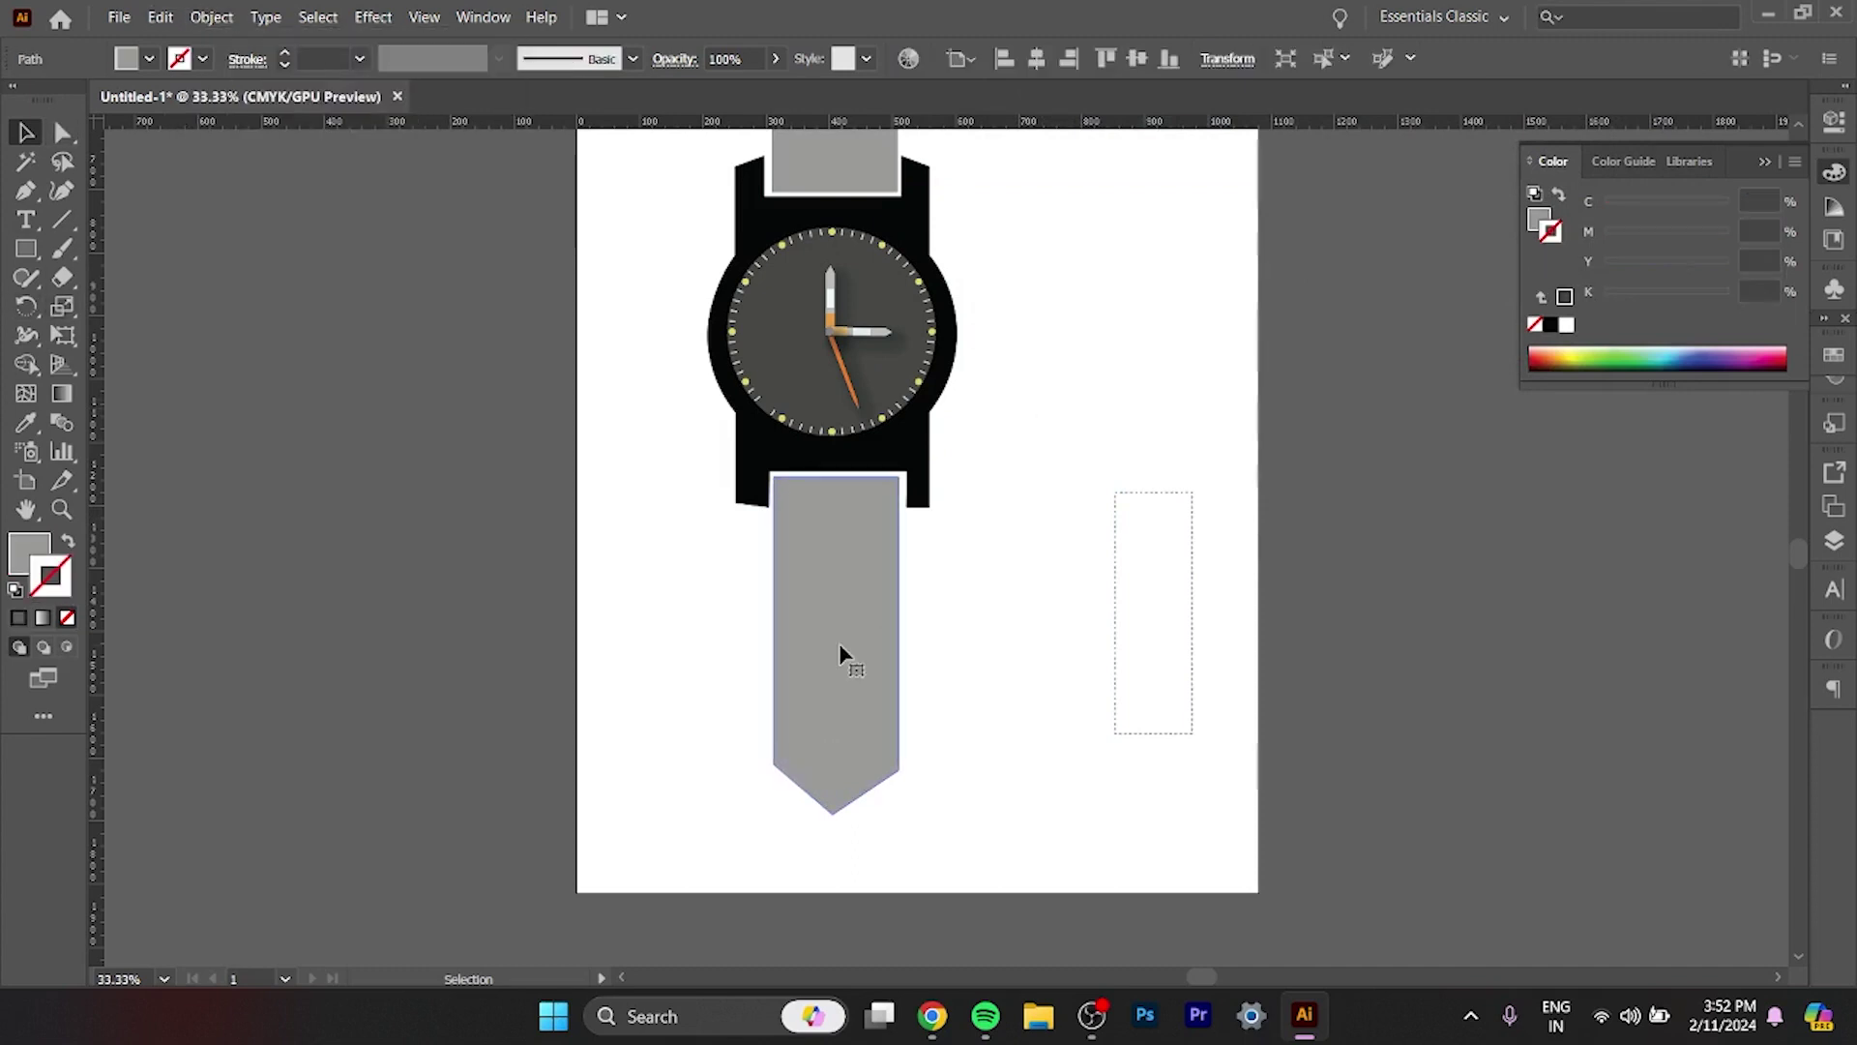
{"action": "left_click", "coordinate": [212, 21]}
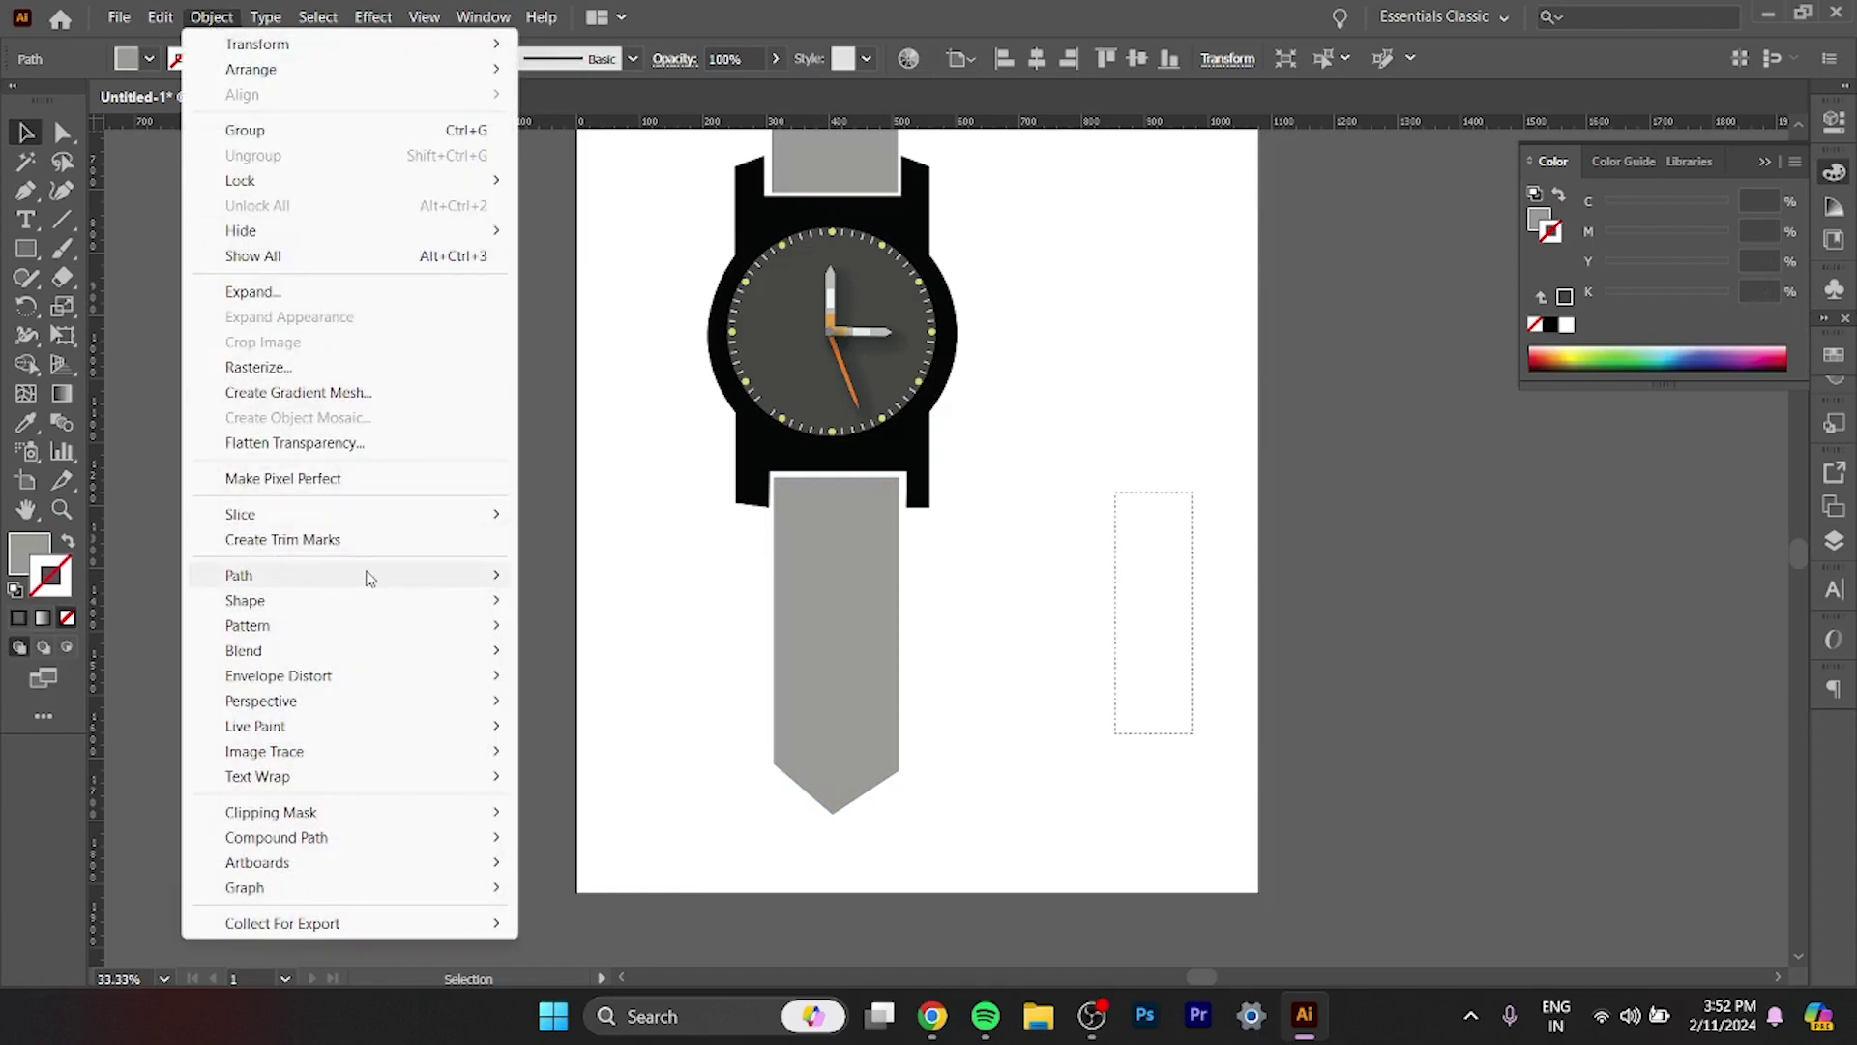
{"action": "mouse_move", "coordinate": [240, 574]}
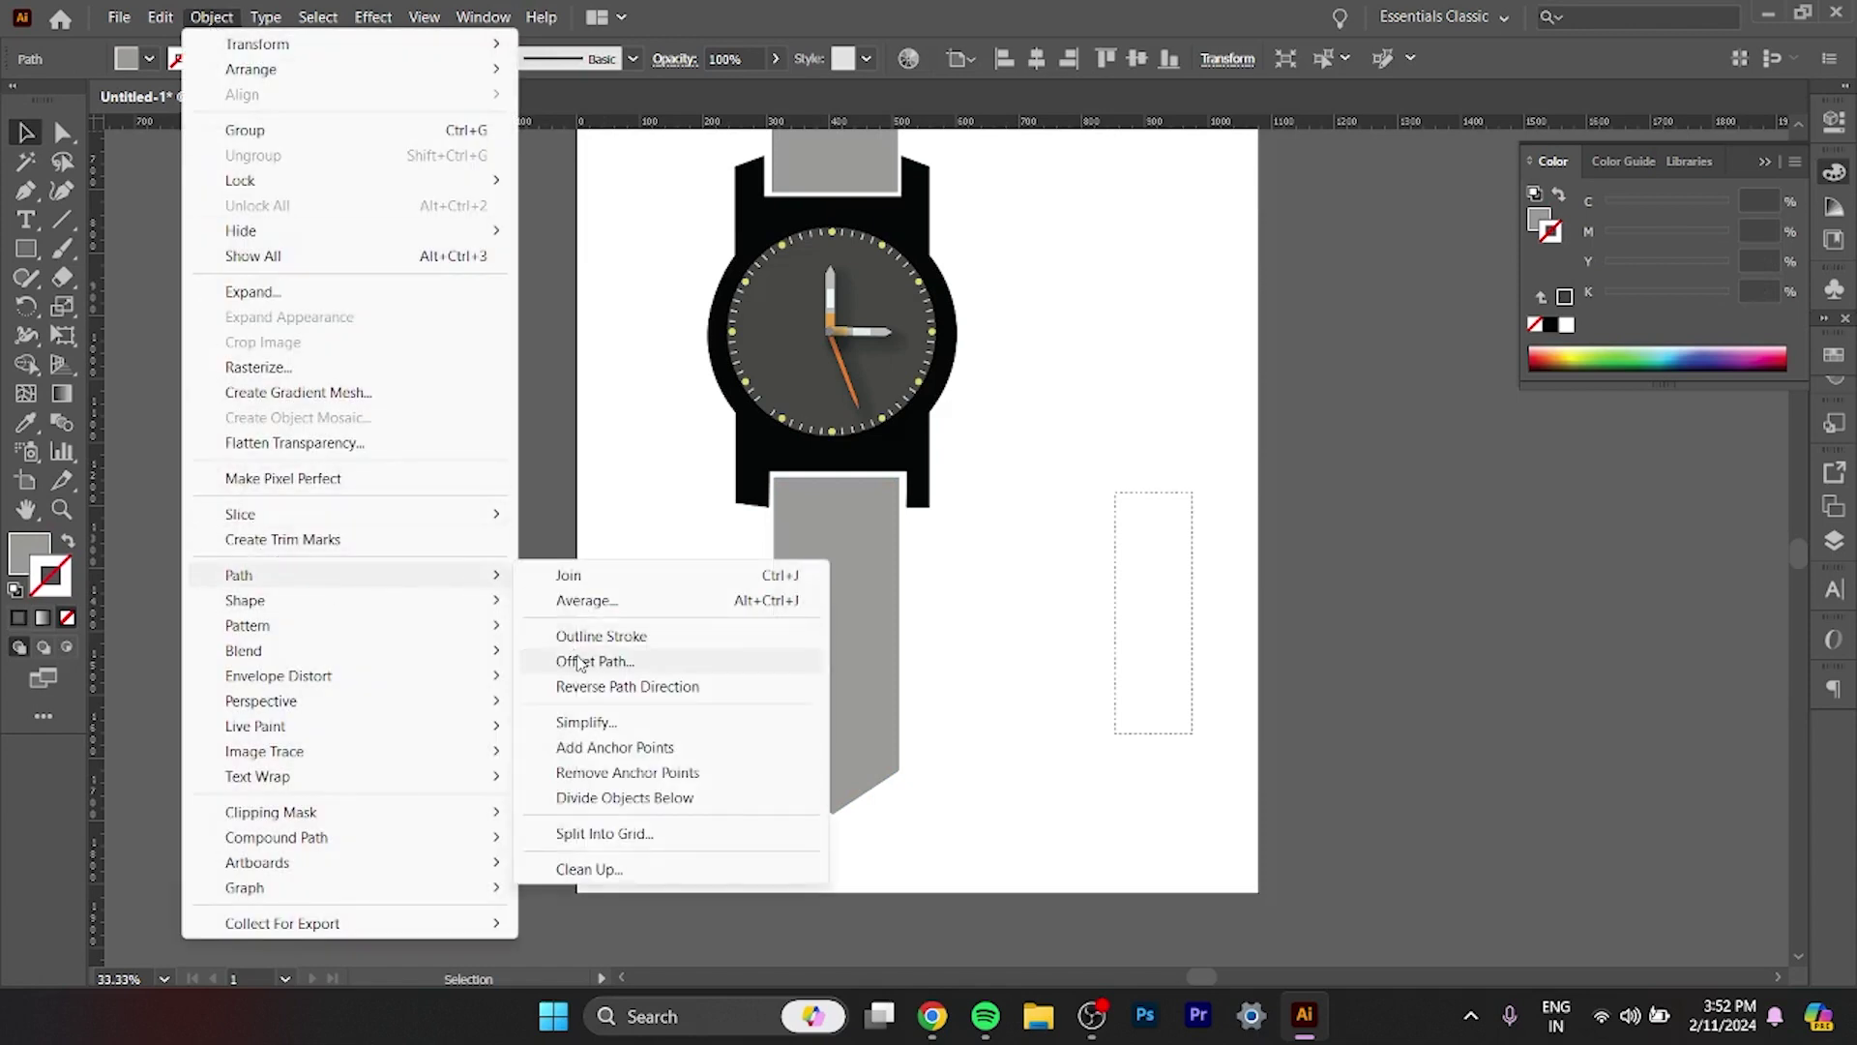
{"action": "left_click", "coordinate": [580, 662]}
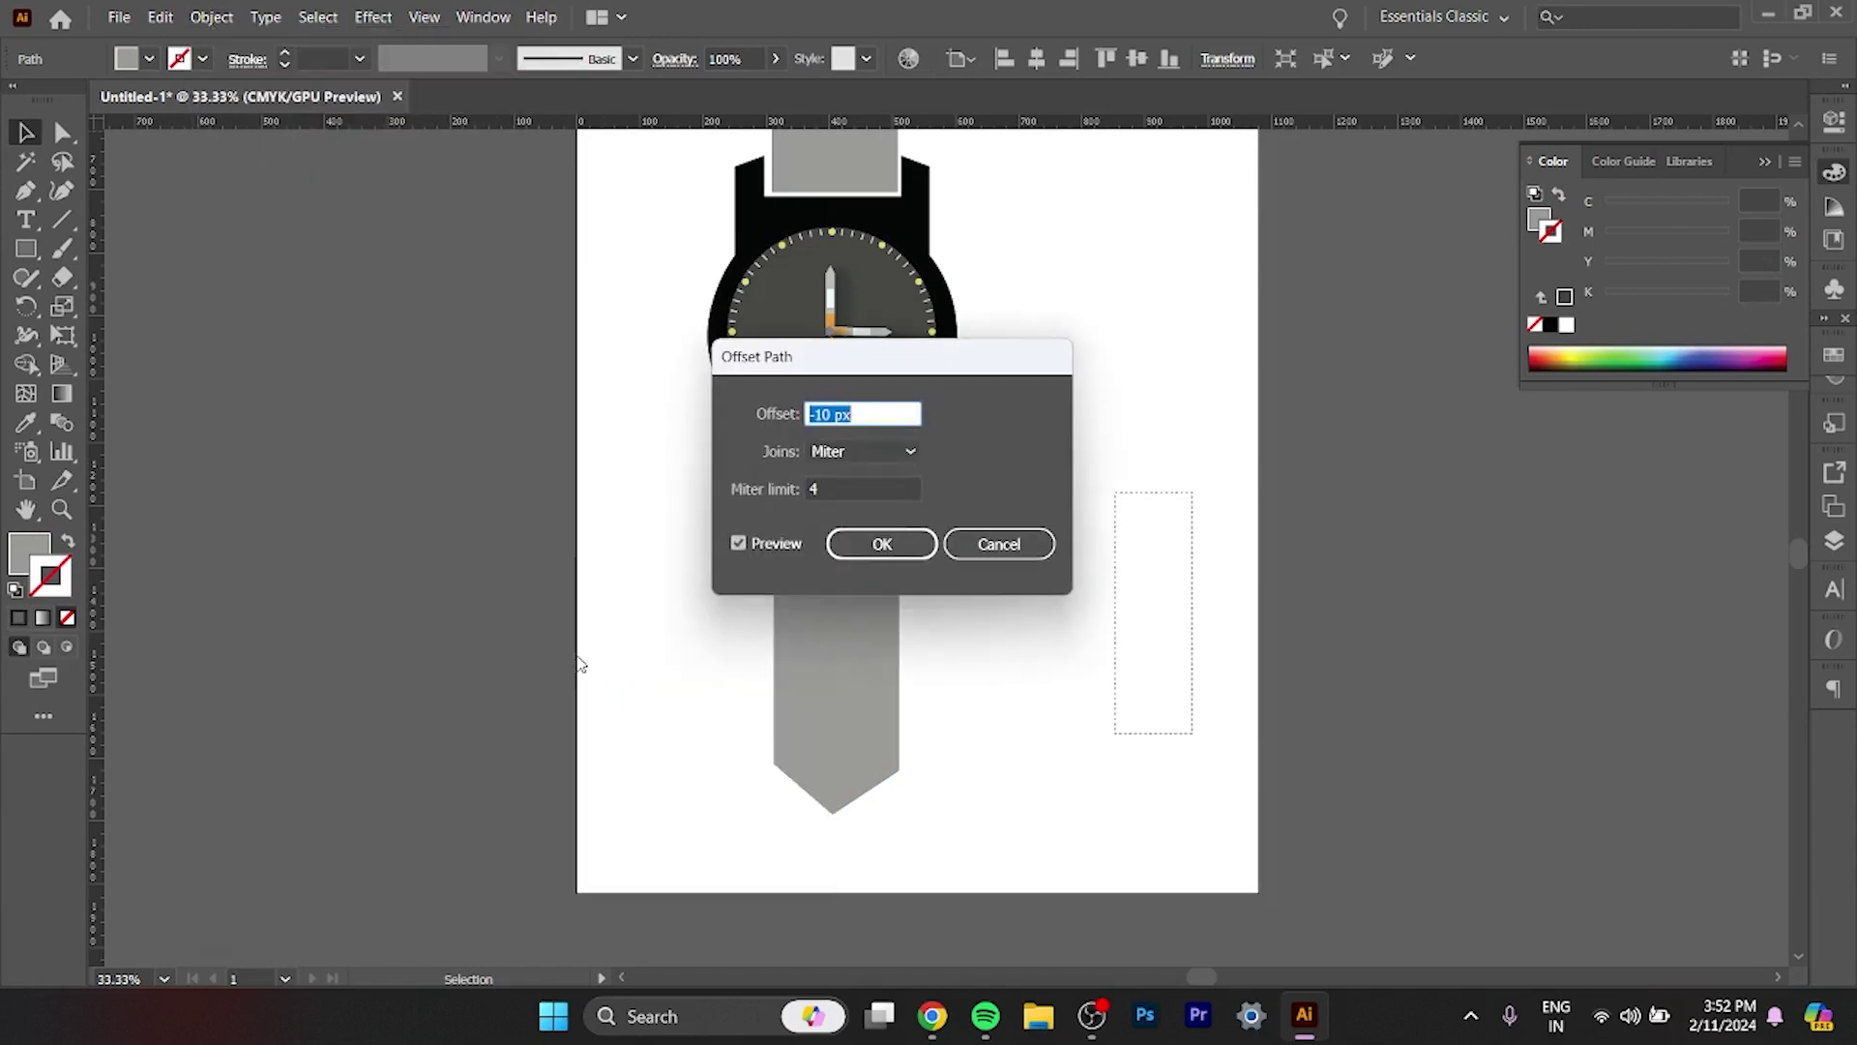
{"action": "left_click", "coordinate": [747, 545]}
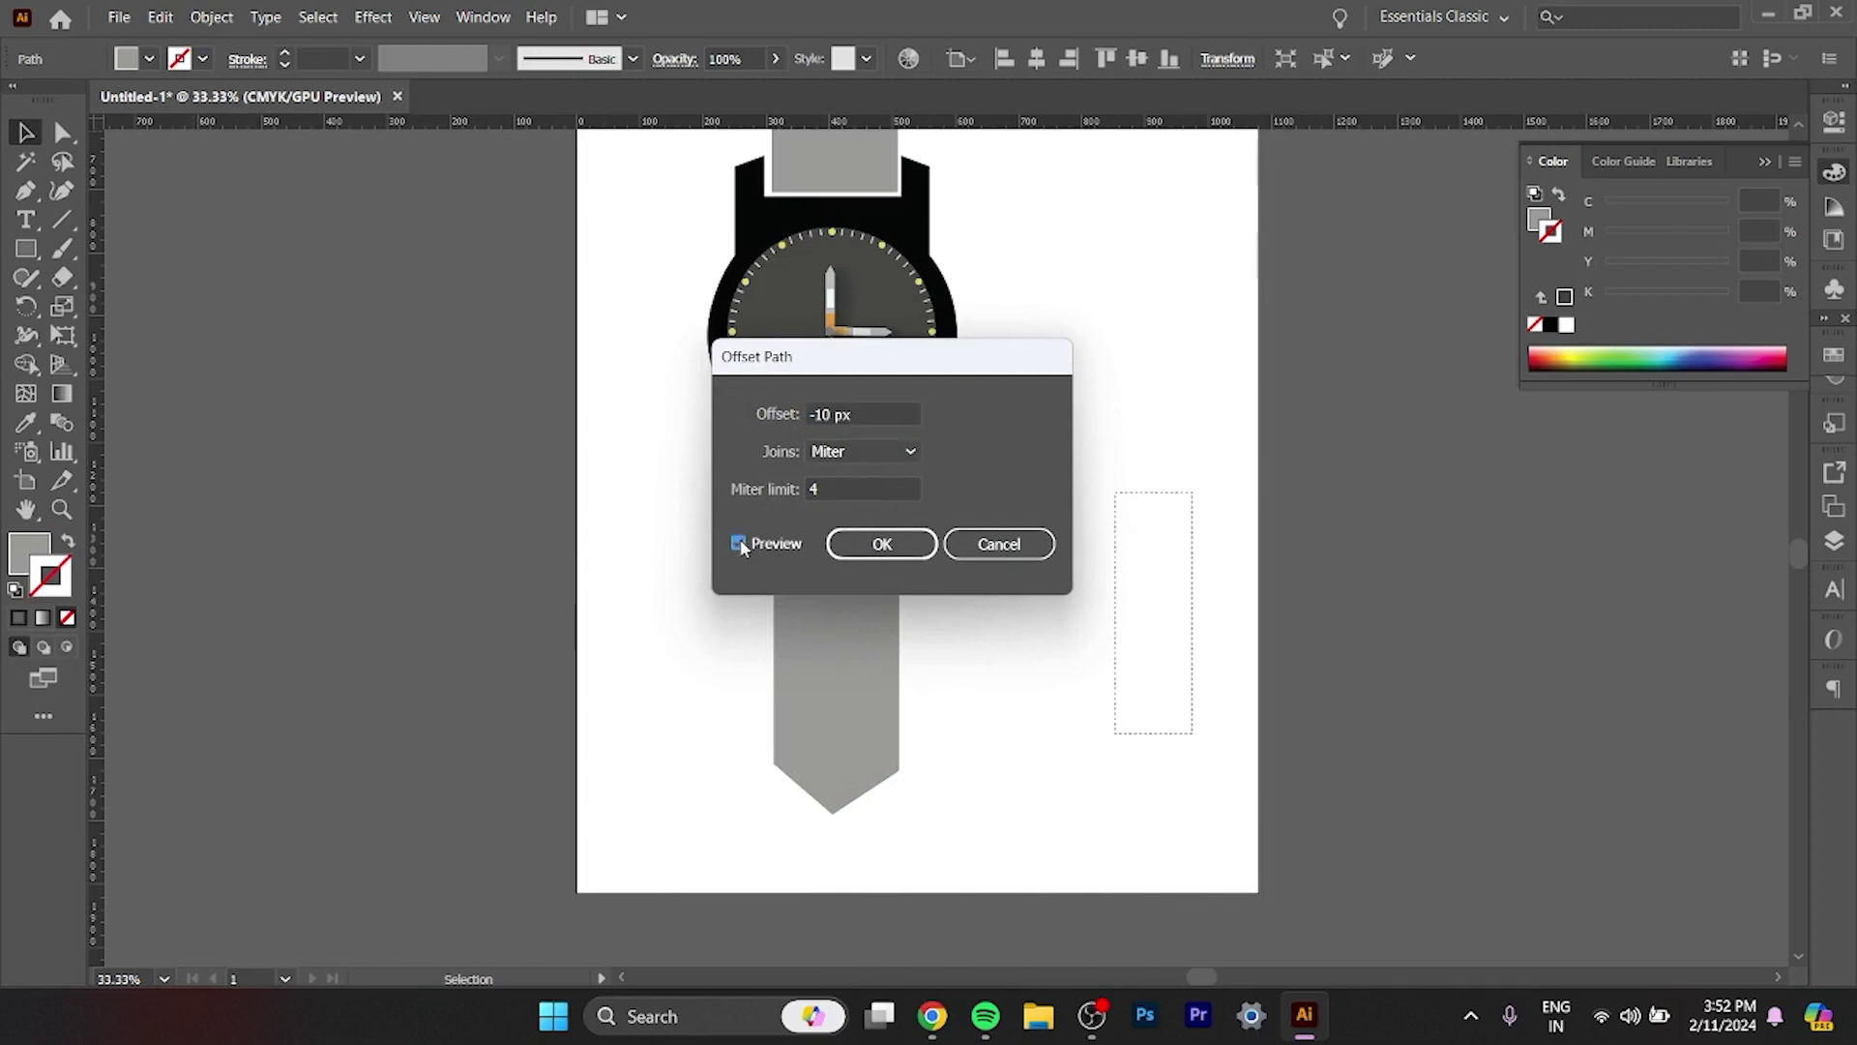
{"action": "left_click", "coordinate": [875, 543]}
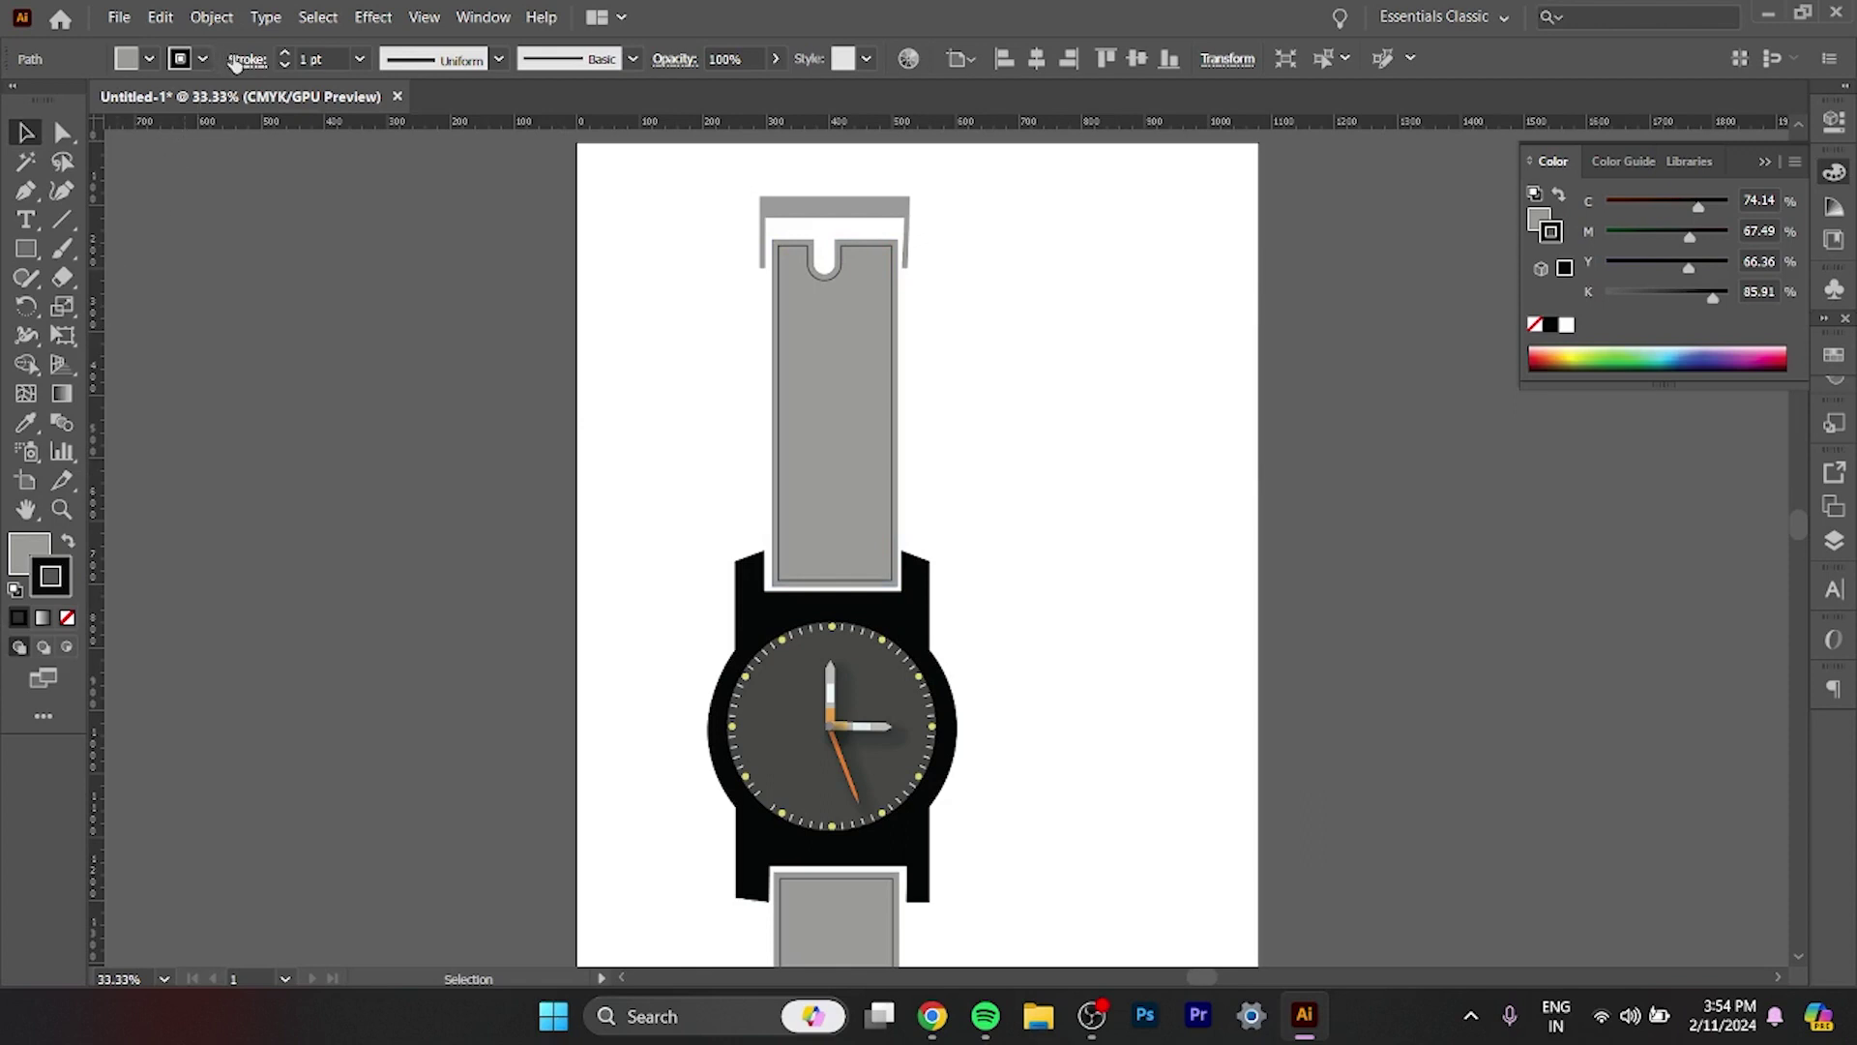
Switch the strap's inset outline to a dashed stroke, then deselect everything.
{"action": "left_click", "coordinate": [244, 59]}
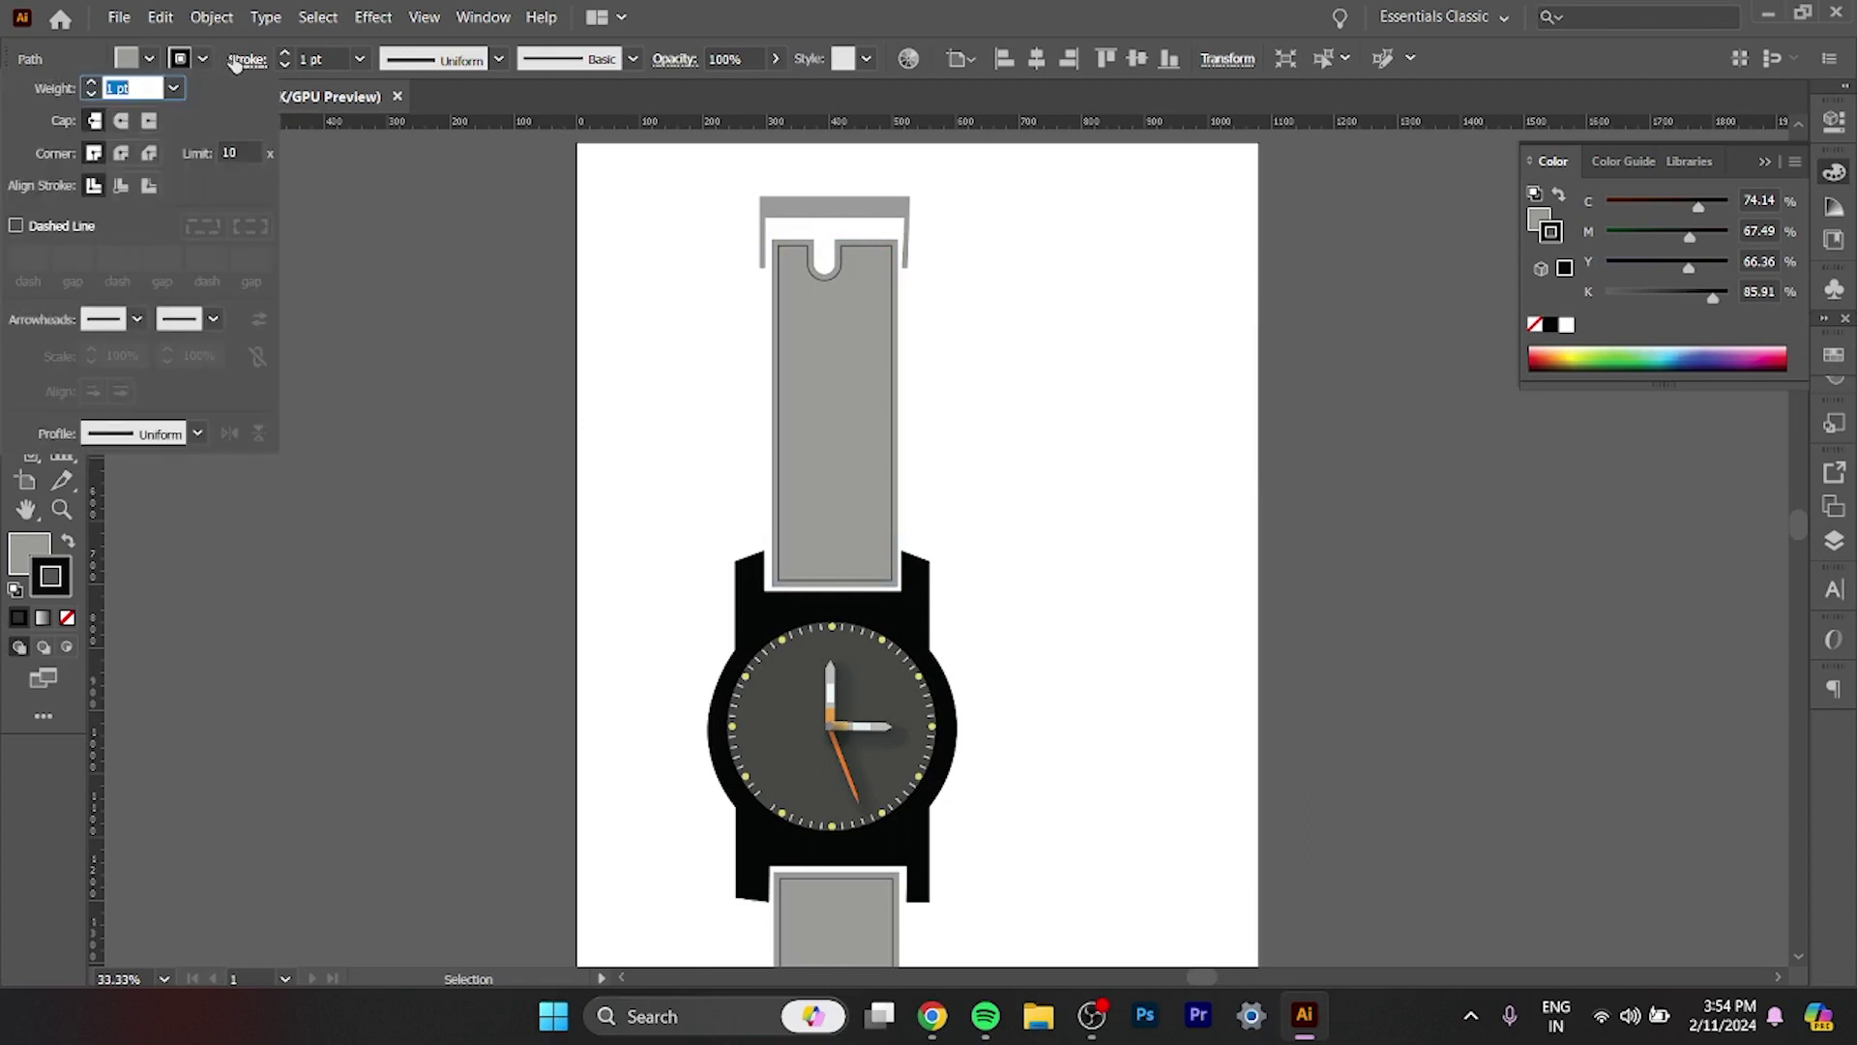
{"action": "left_click", "coordinate": [16, 226]}
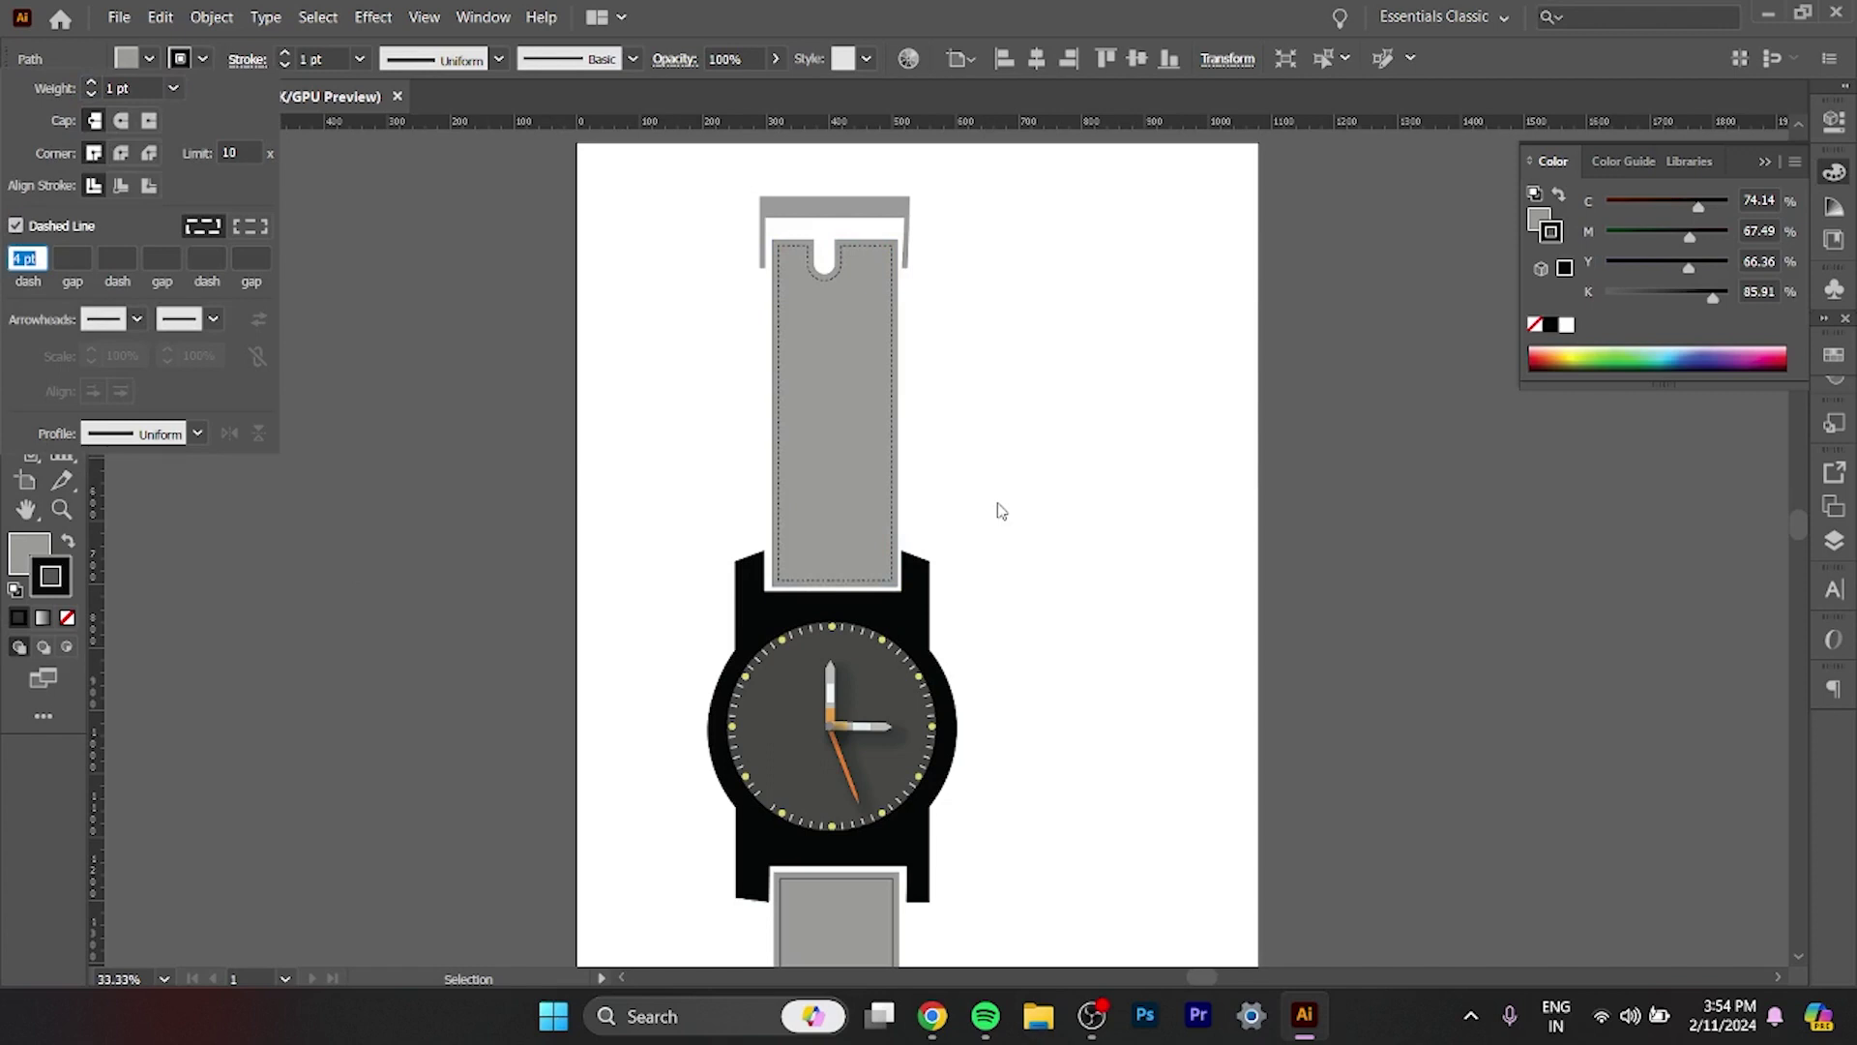
{"action": "left_click", "coordinate": [1006, 392]}
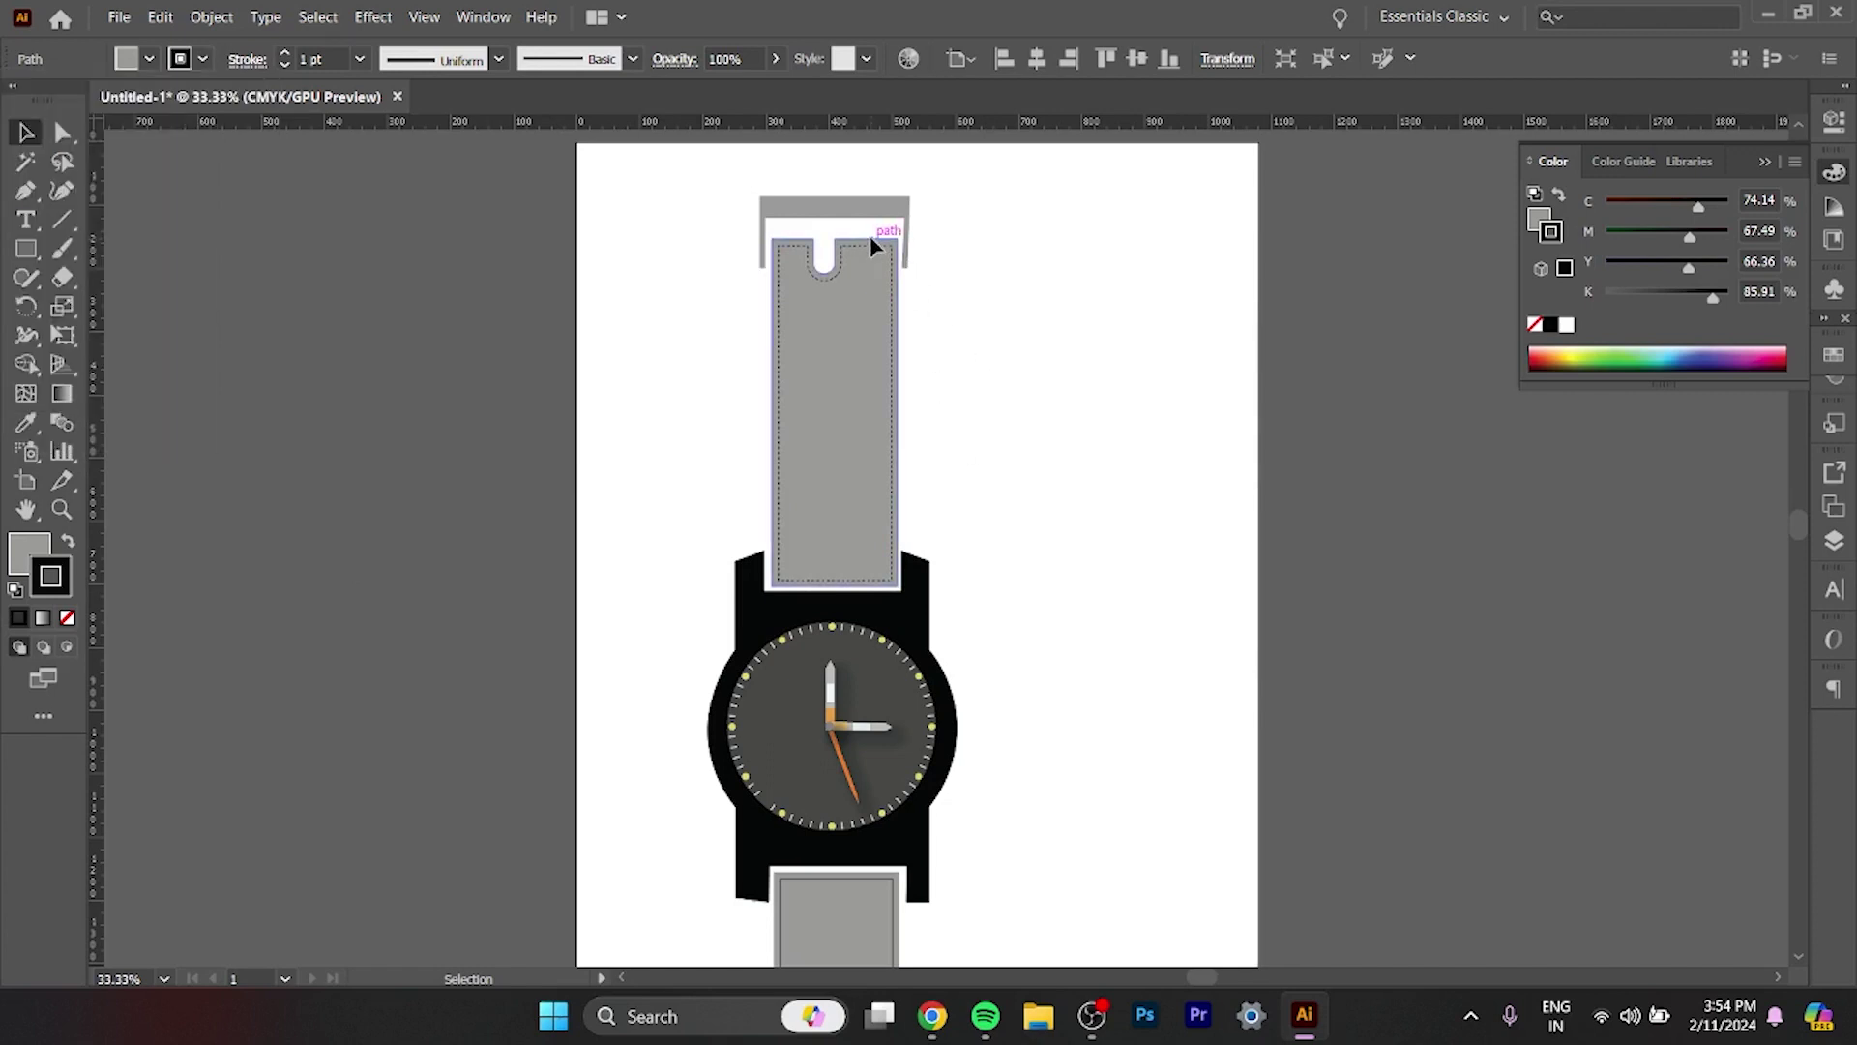
{"action": "left_click", "coordinate": [874, 239]}
{"action": "left_click", "coordinate": [1026, 329]}
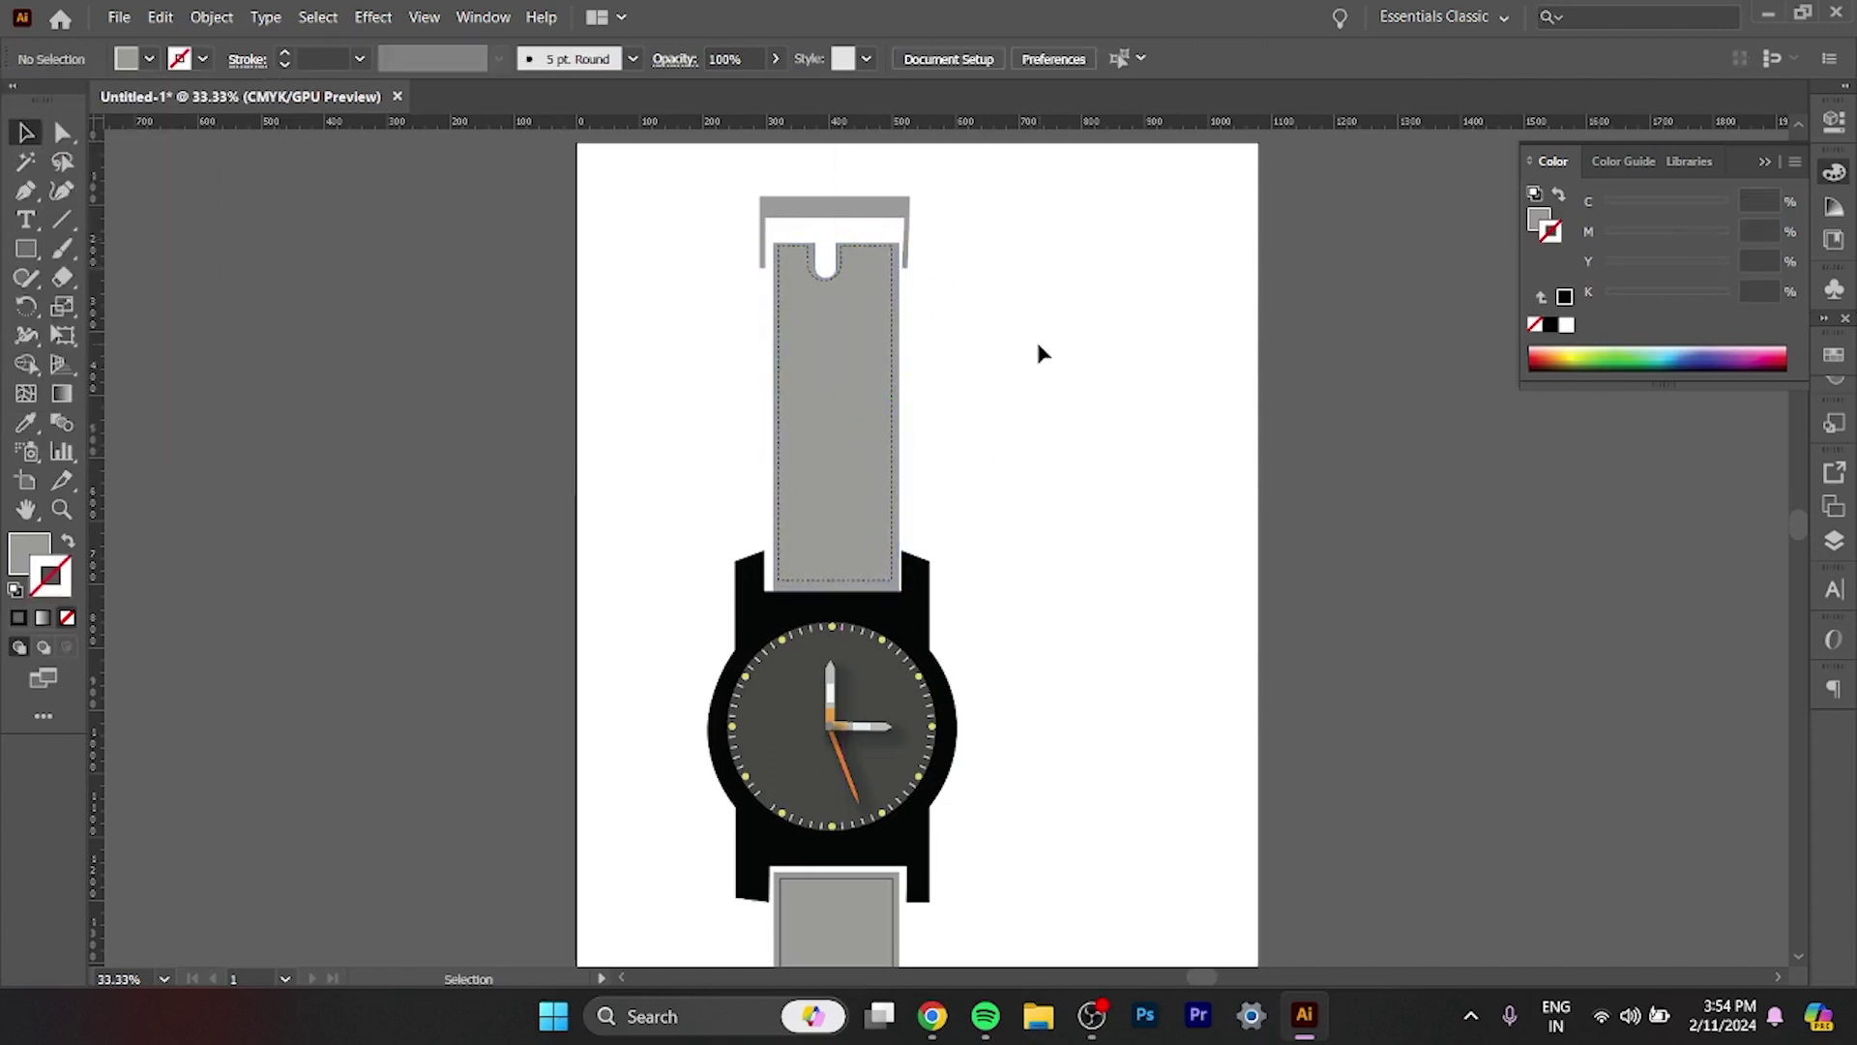
Reset the stroke to default black 1 pt and select the upper strap.
{"action": "left_click", "coordinate": [896, 324]}
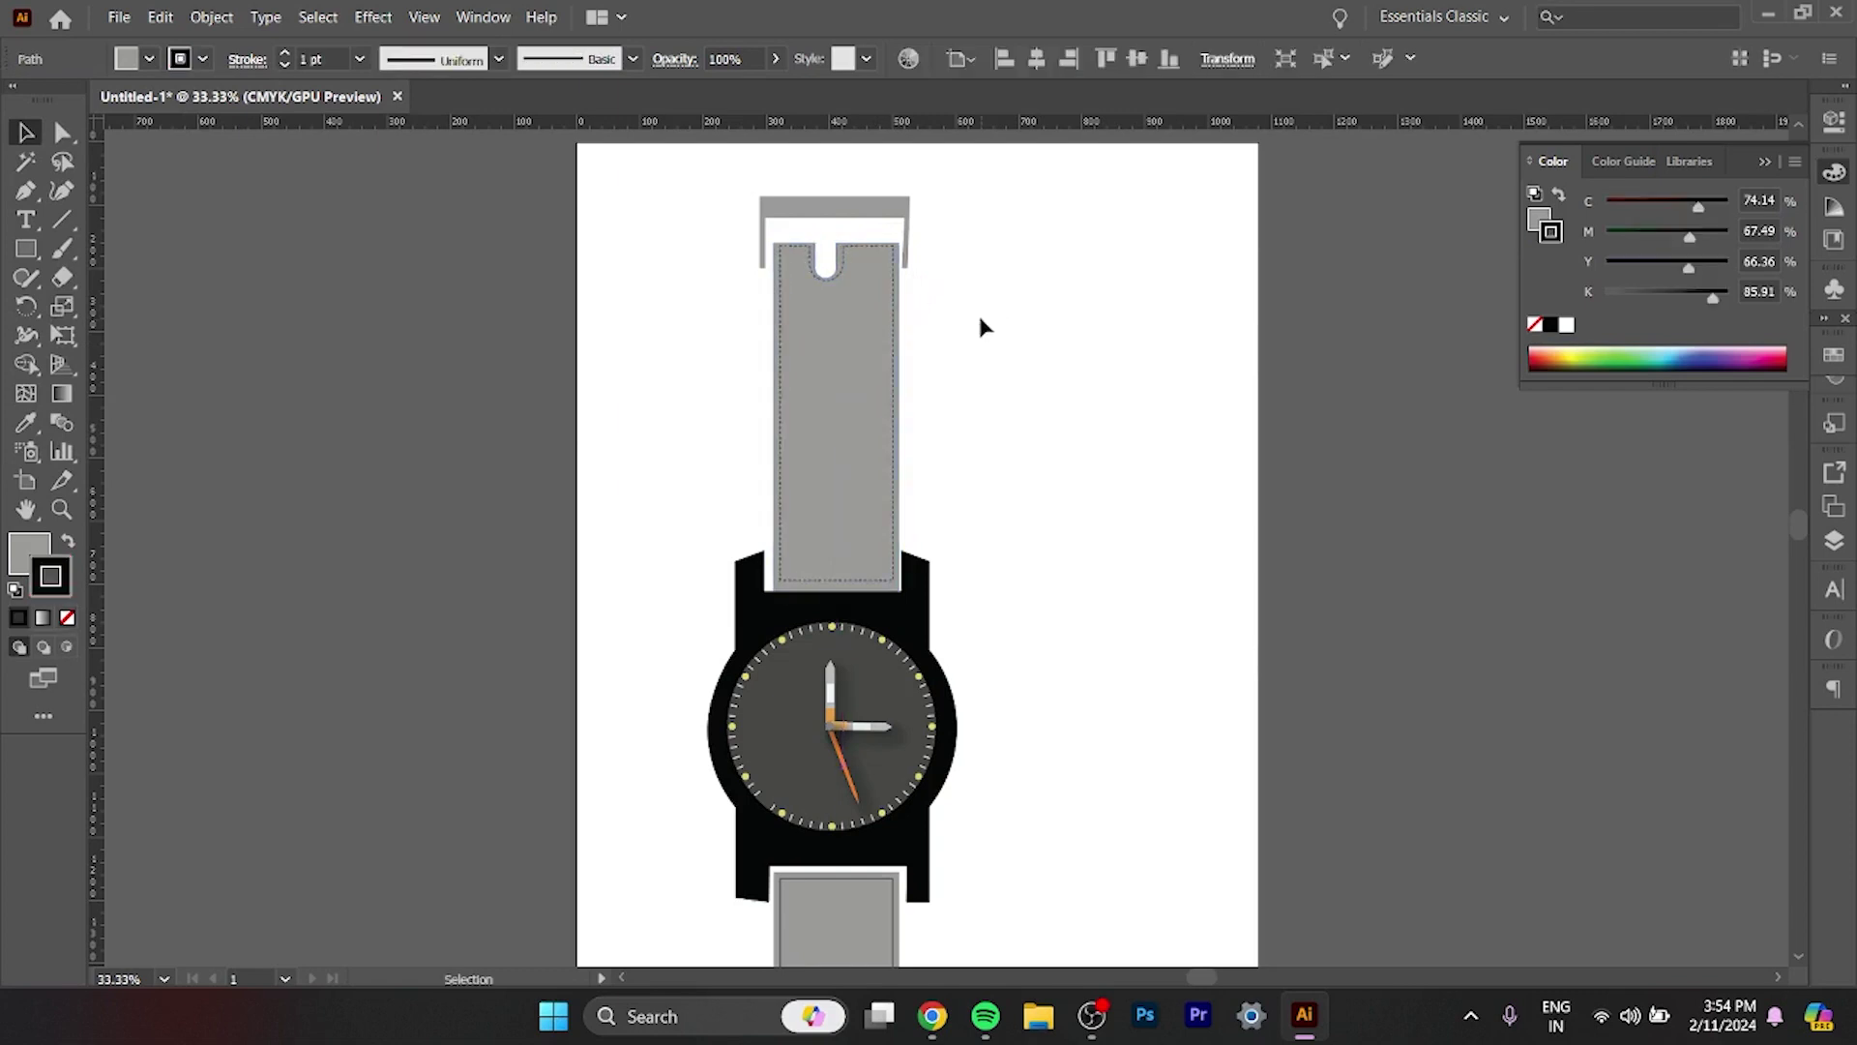
{"action": "left_click", "coordinate": [1002, 340]}
{"action": "scroll", "coordinate": [975, 503], "scroll_direction": "down", "scroll_amount": 3}
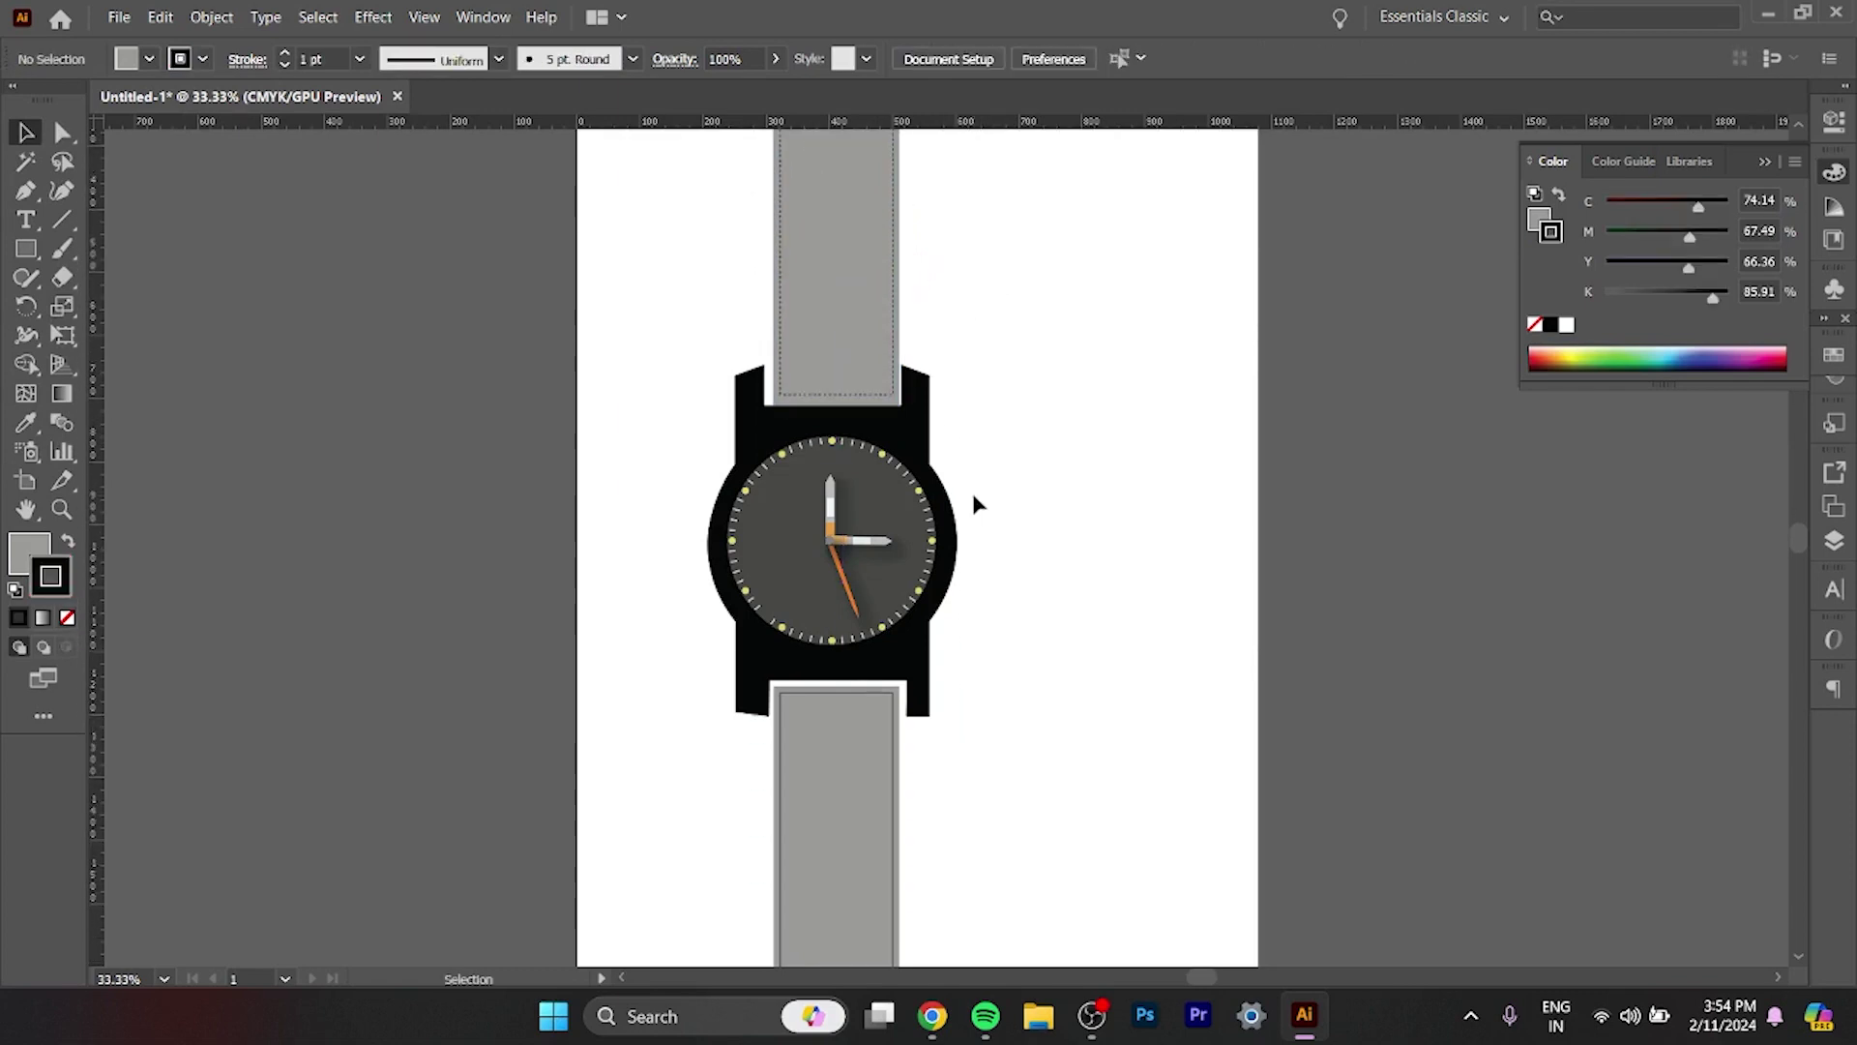
{"action": "left_click", "coordinate": [838, 403]}
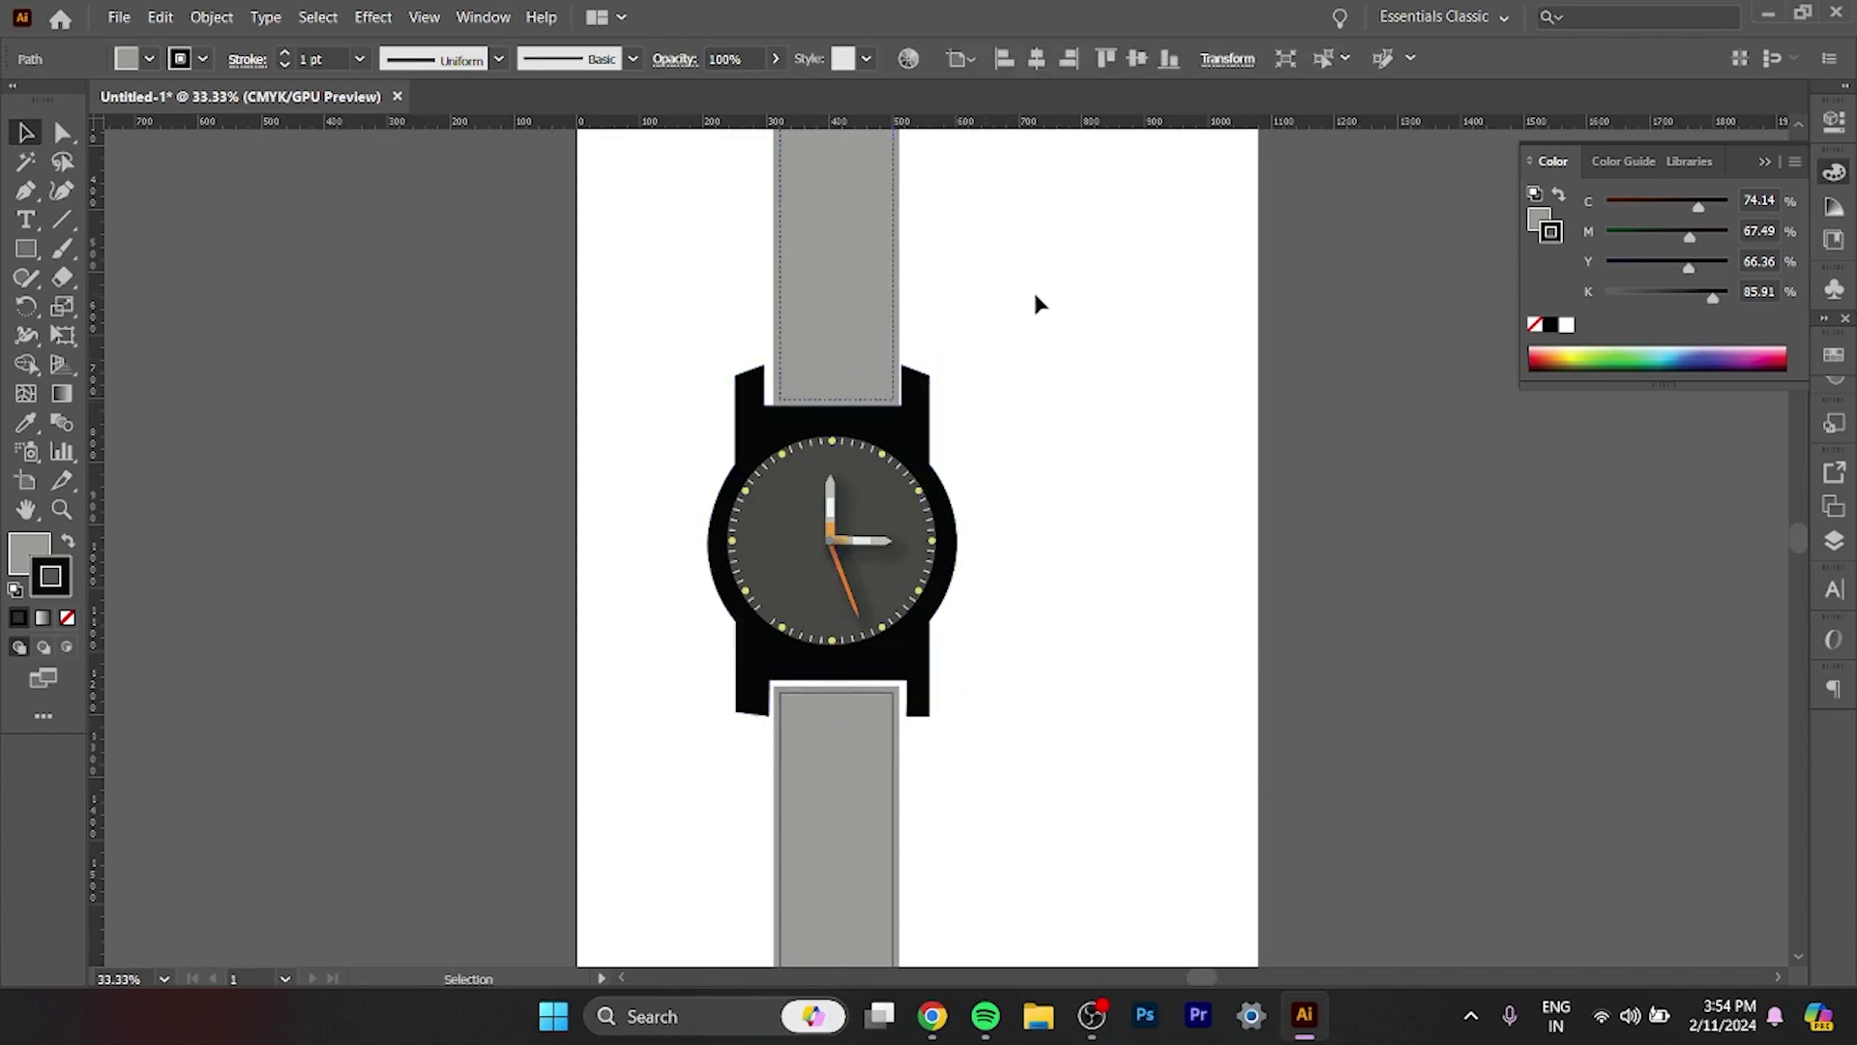
{"action": "scroll", "coordinate": [1047, 309], "scroll_direction": "down", "scroll_amount": 5}
{"action": "scroll", "coordinate": [1047, 309], "scroll_direction": "up", "scroll_amount": 5}
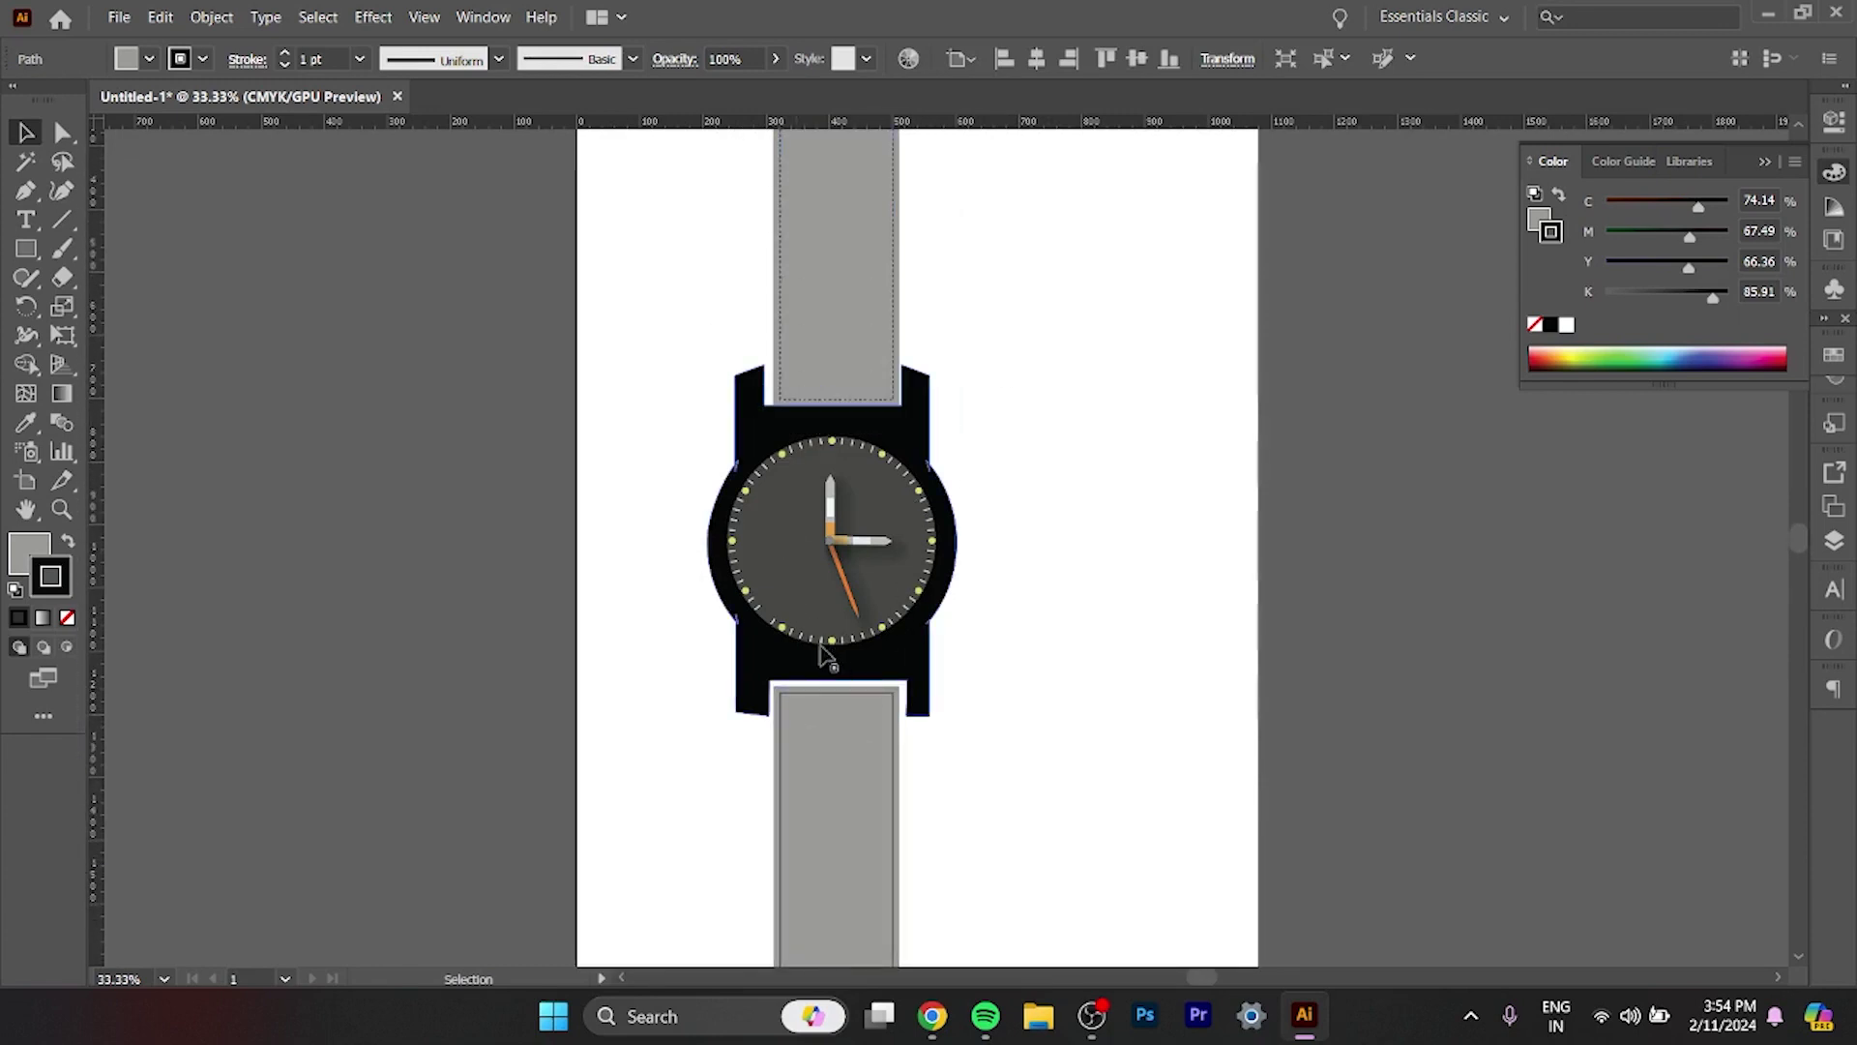
Choose the Rectangle tool, dismiss its size dialog, and show the other shape tools.
{"action": "left_click", "coordinate": [26, 249]}
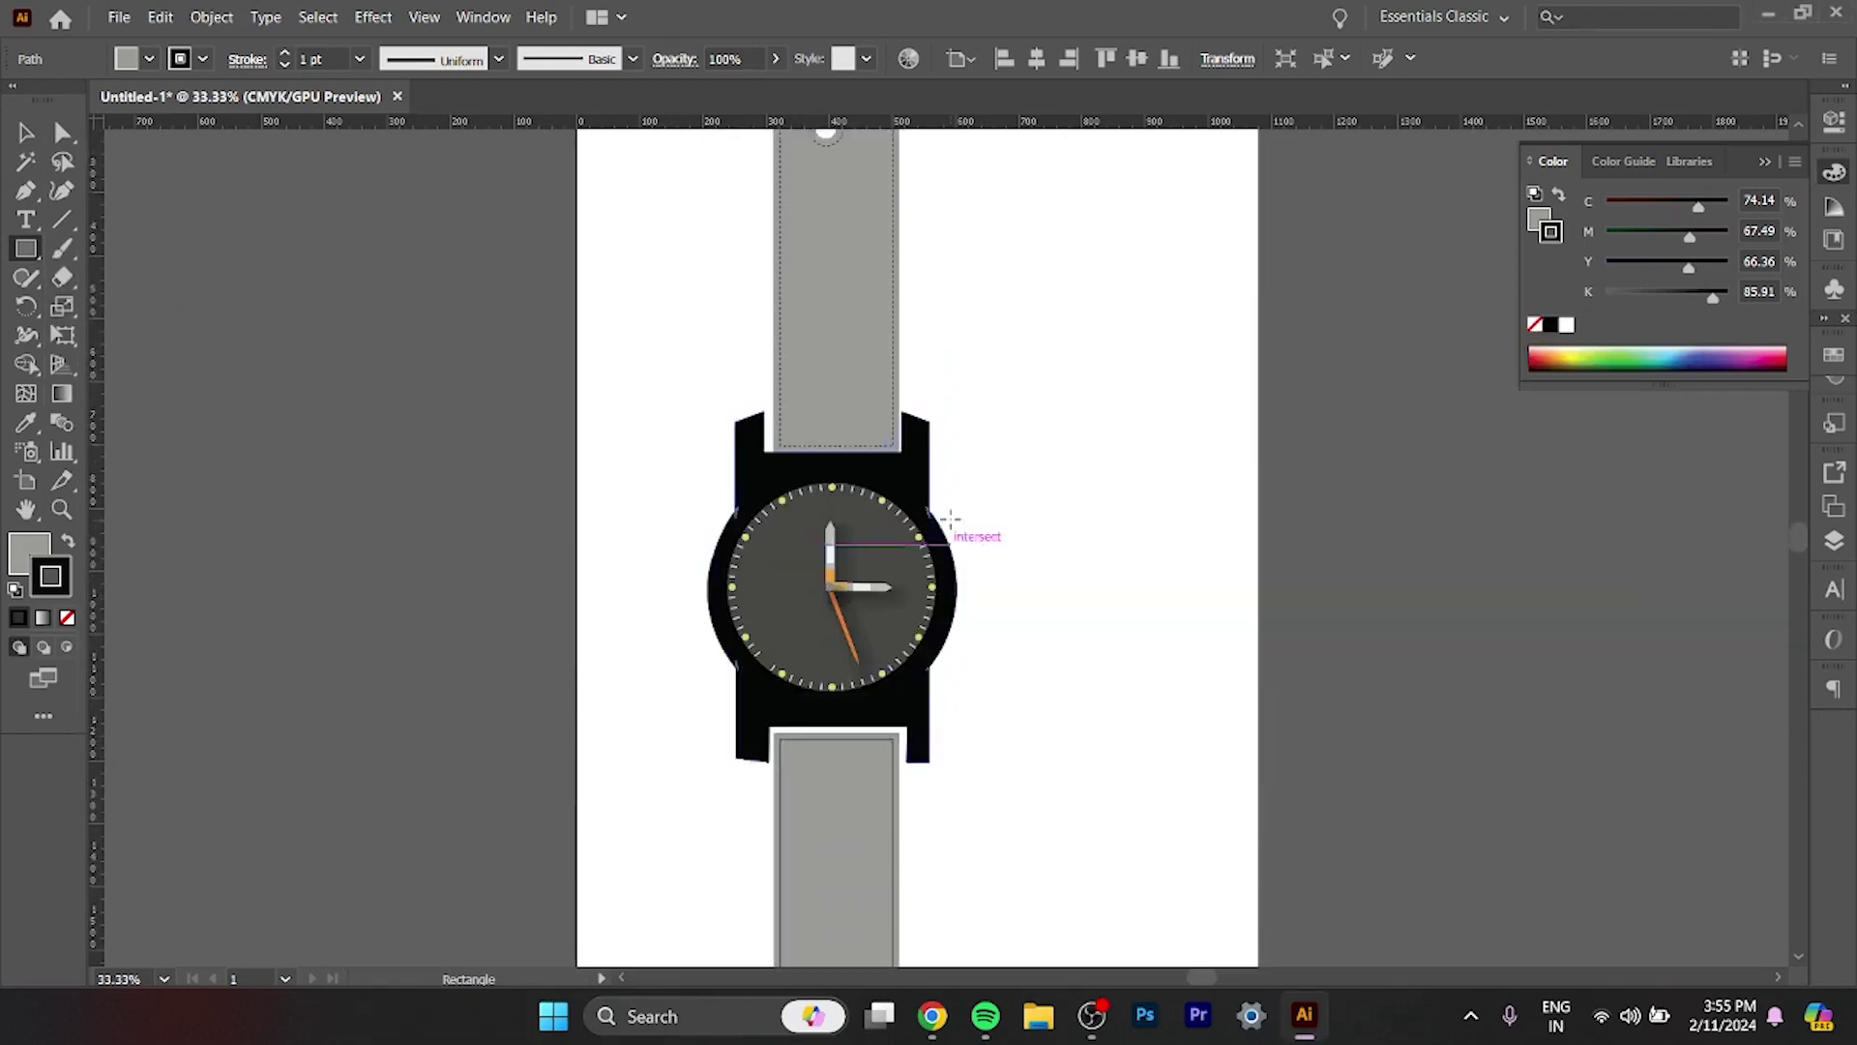
{"action": "right_click", "coordinate": [1064, 444]}
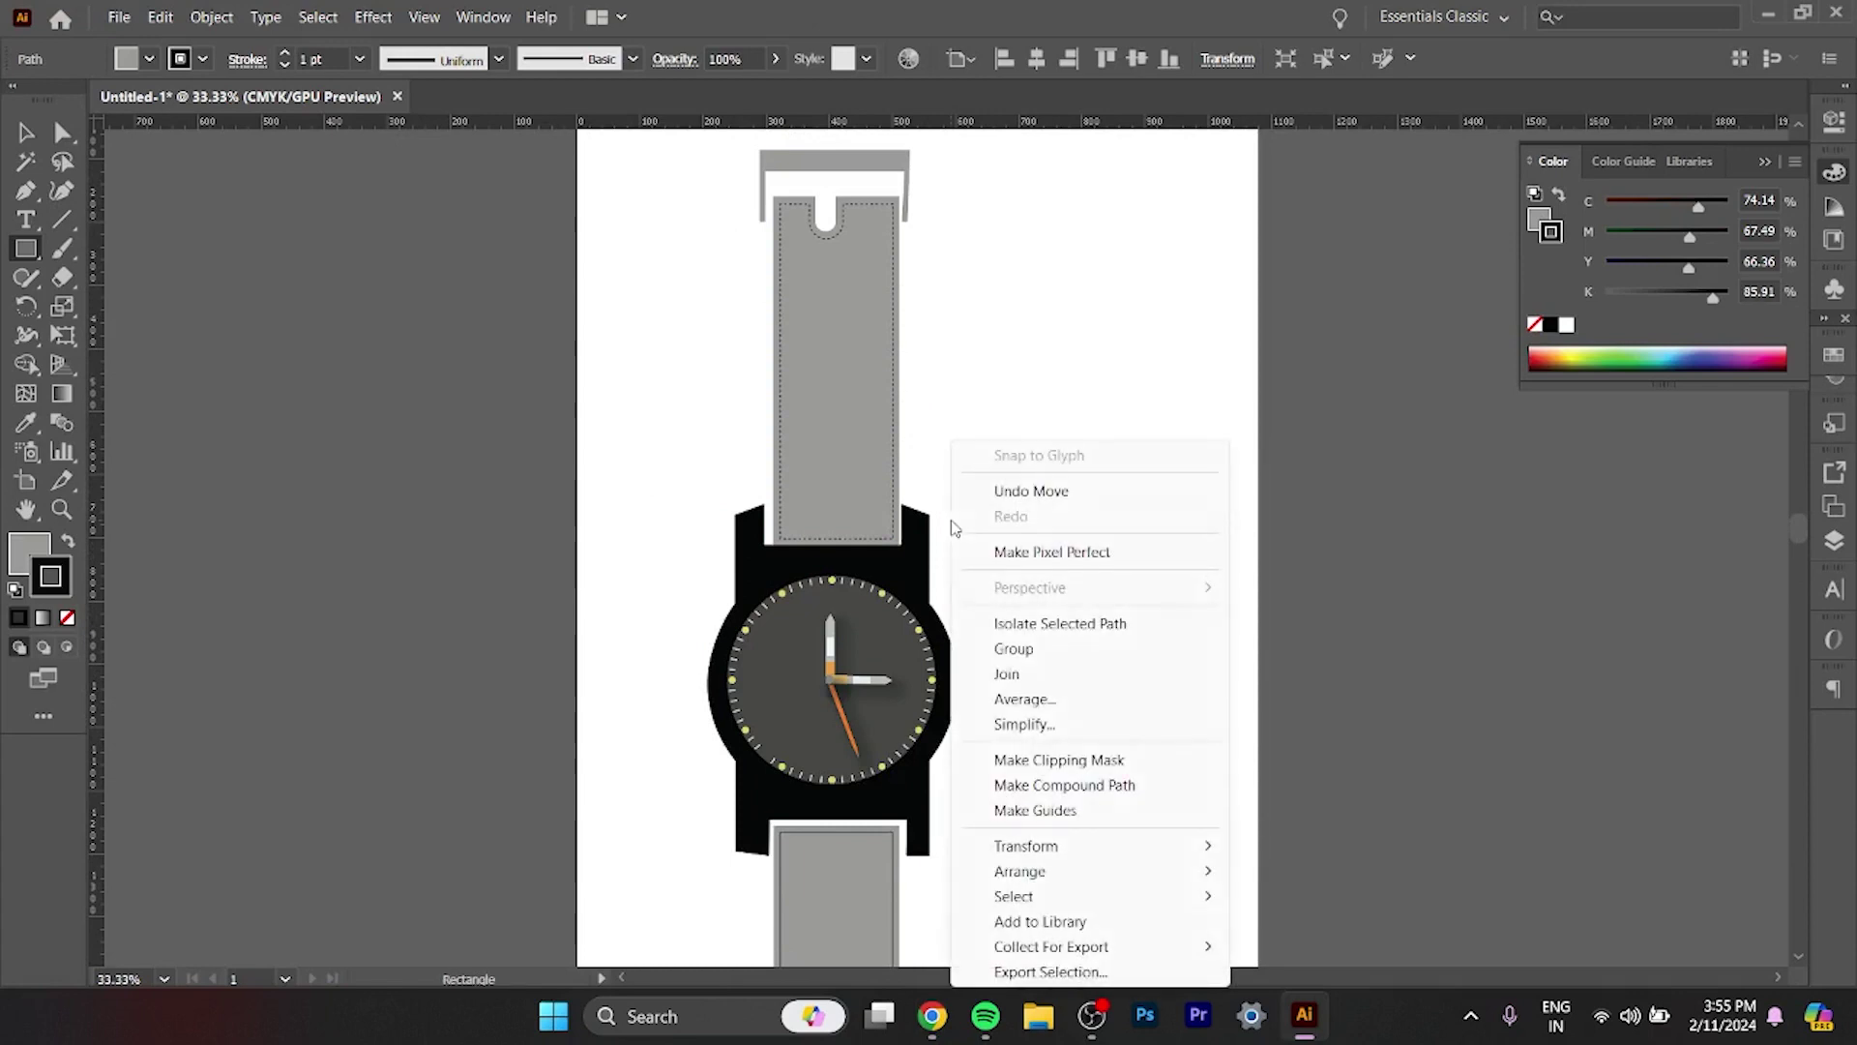
{"action": "left_click", "coordinate": [1037, 343]}
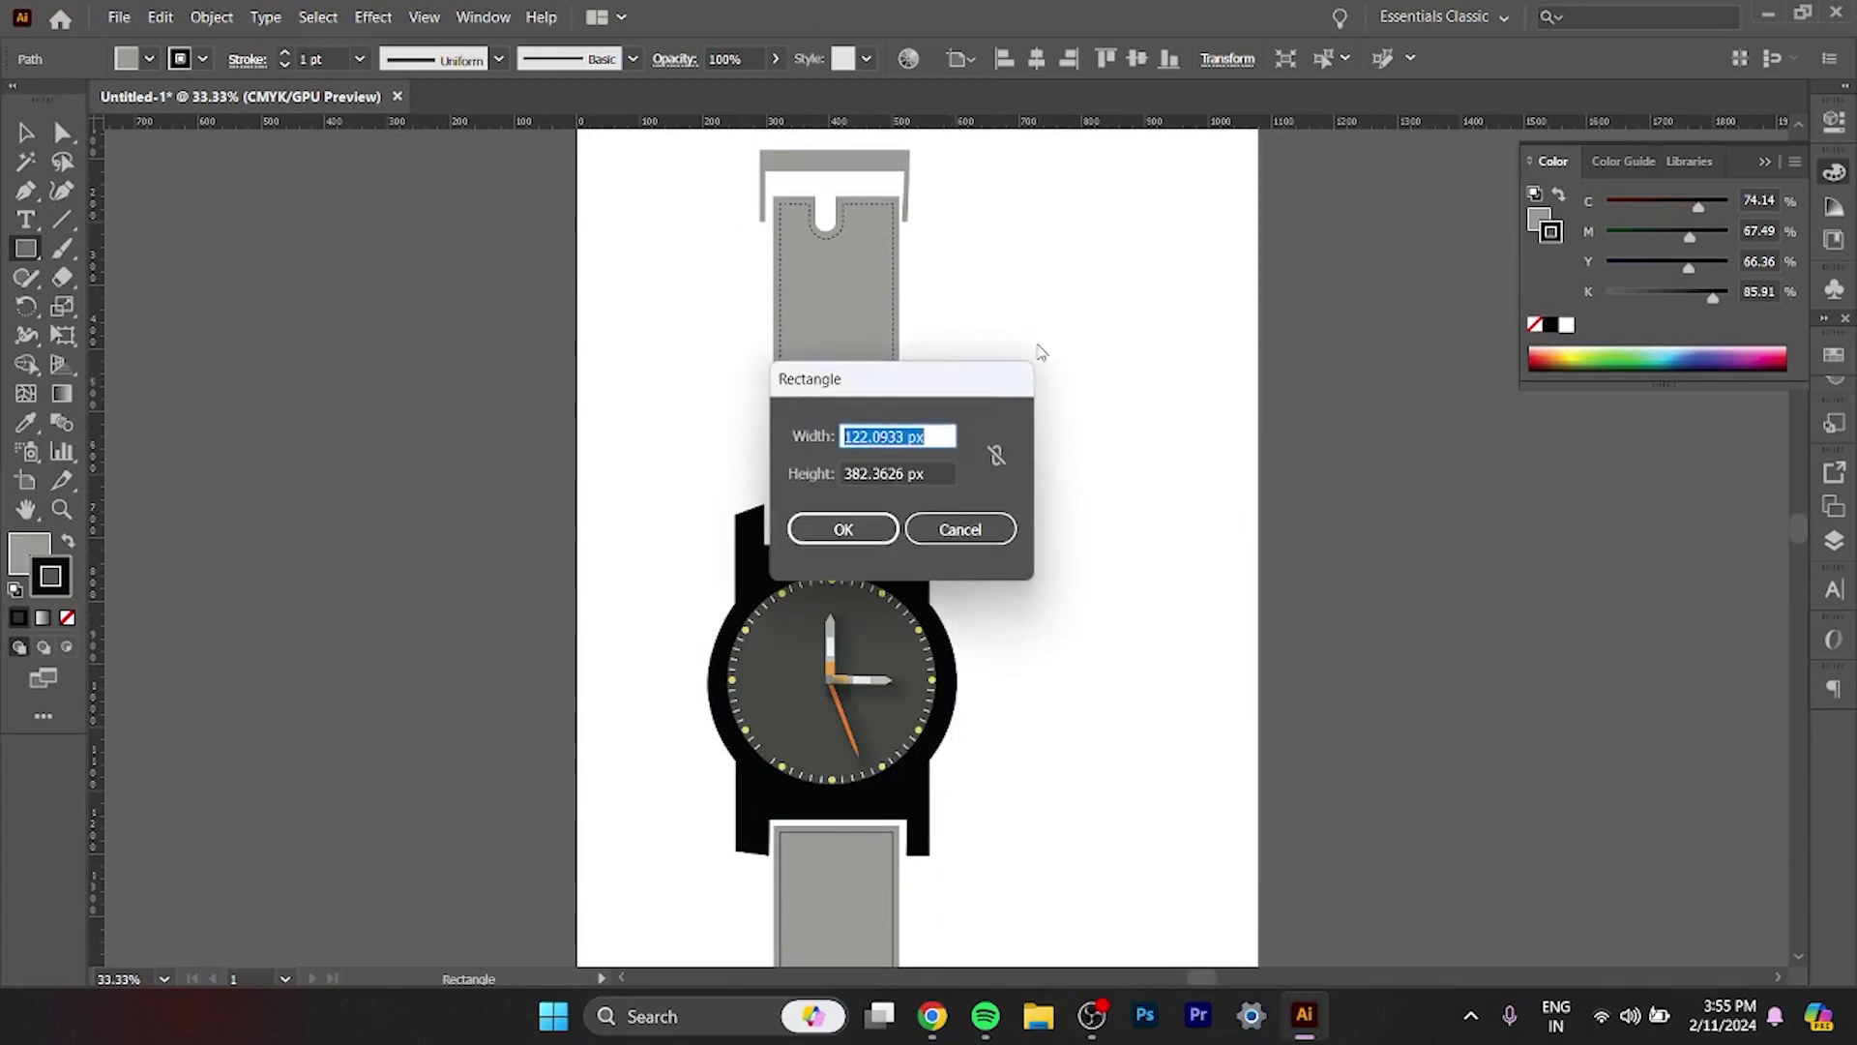
{"action": "left_click", "coordinate": [960, 528]}
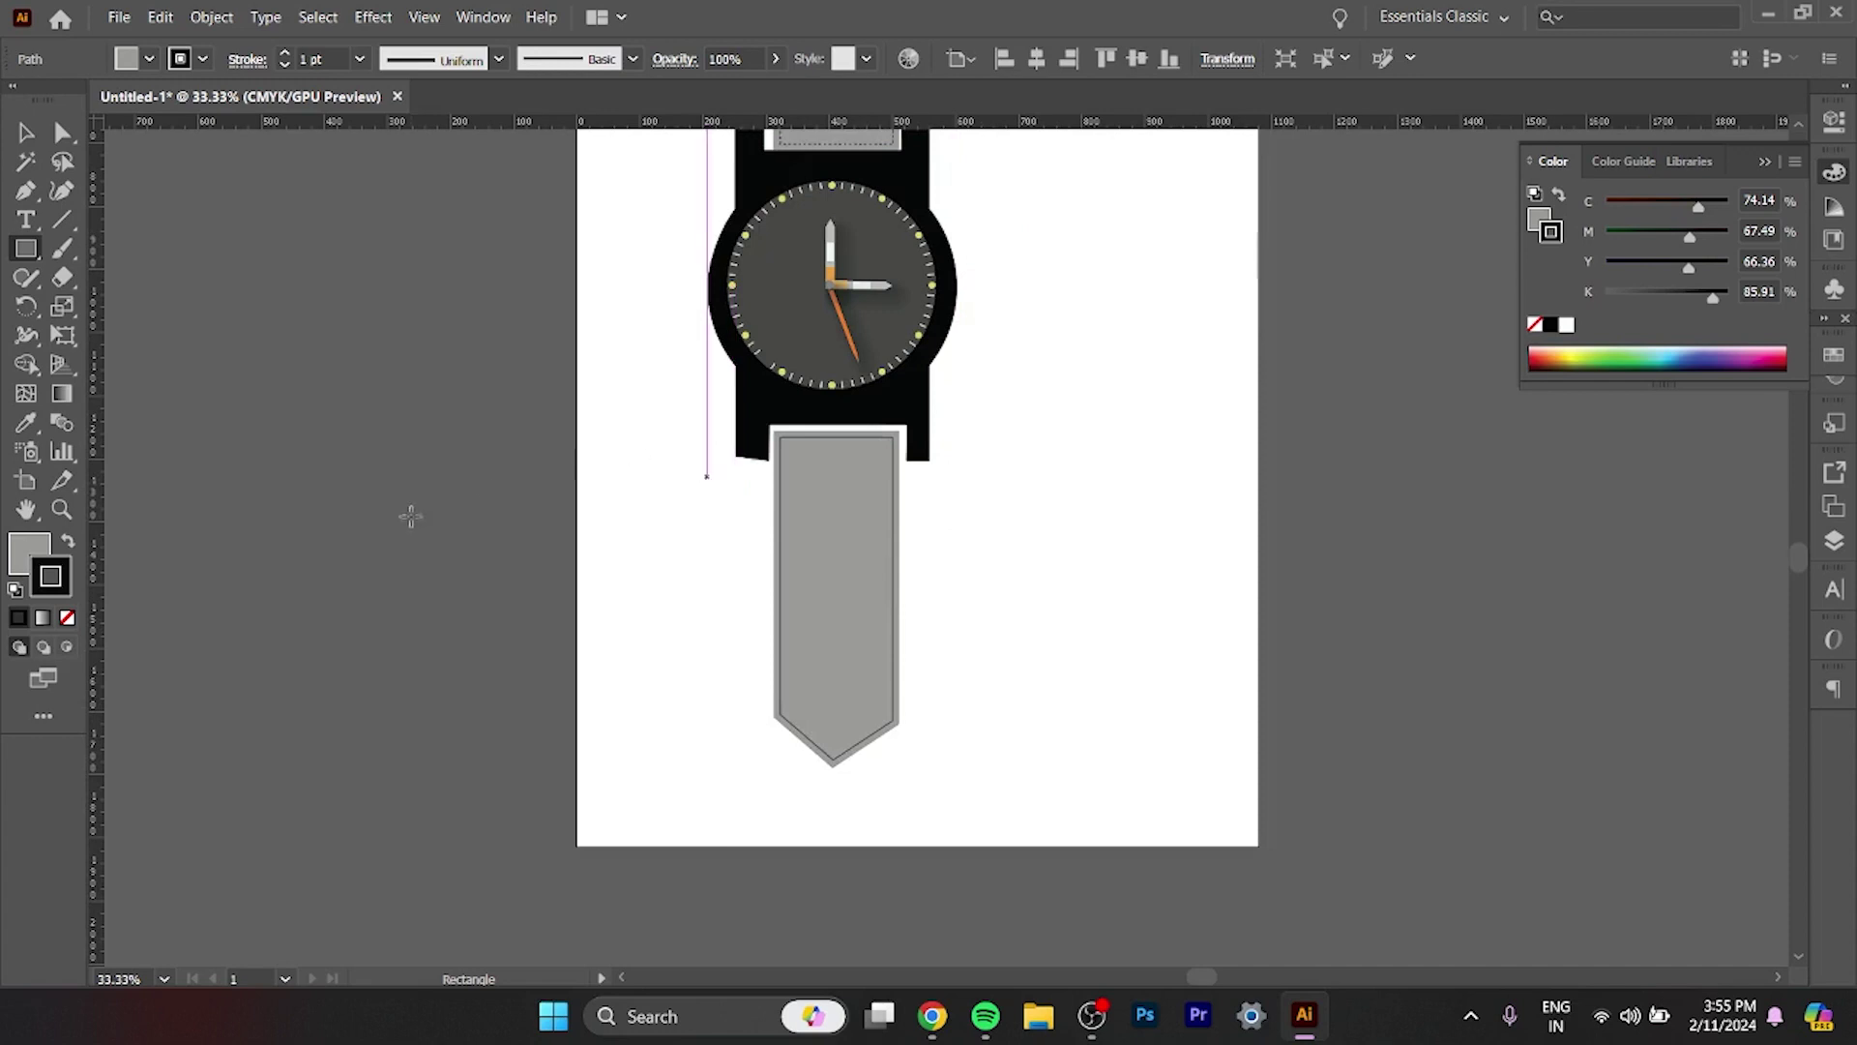
{"action": "left_click", "coordinate": [29, 253]}
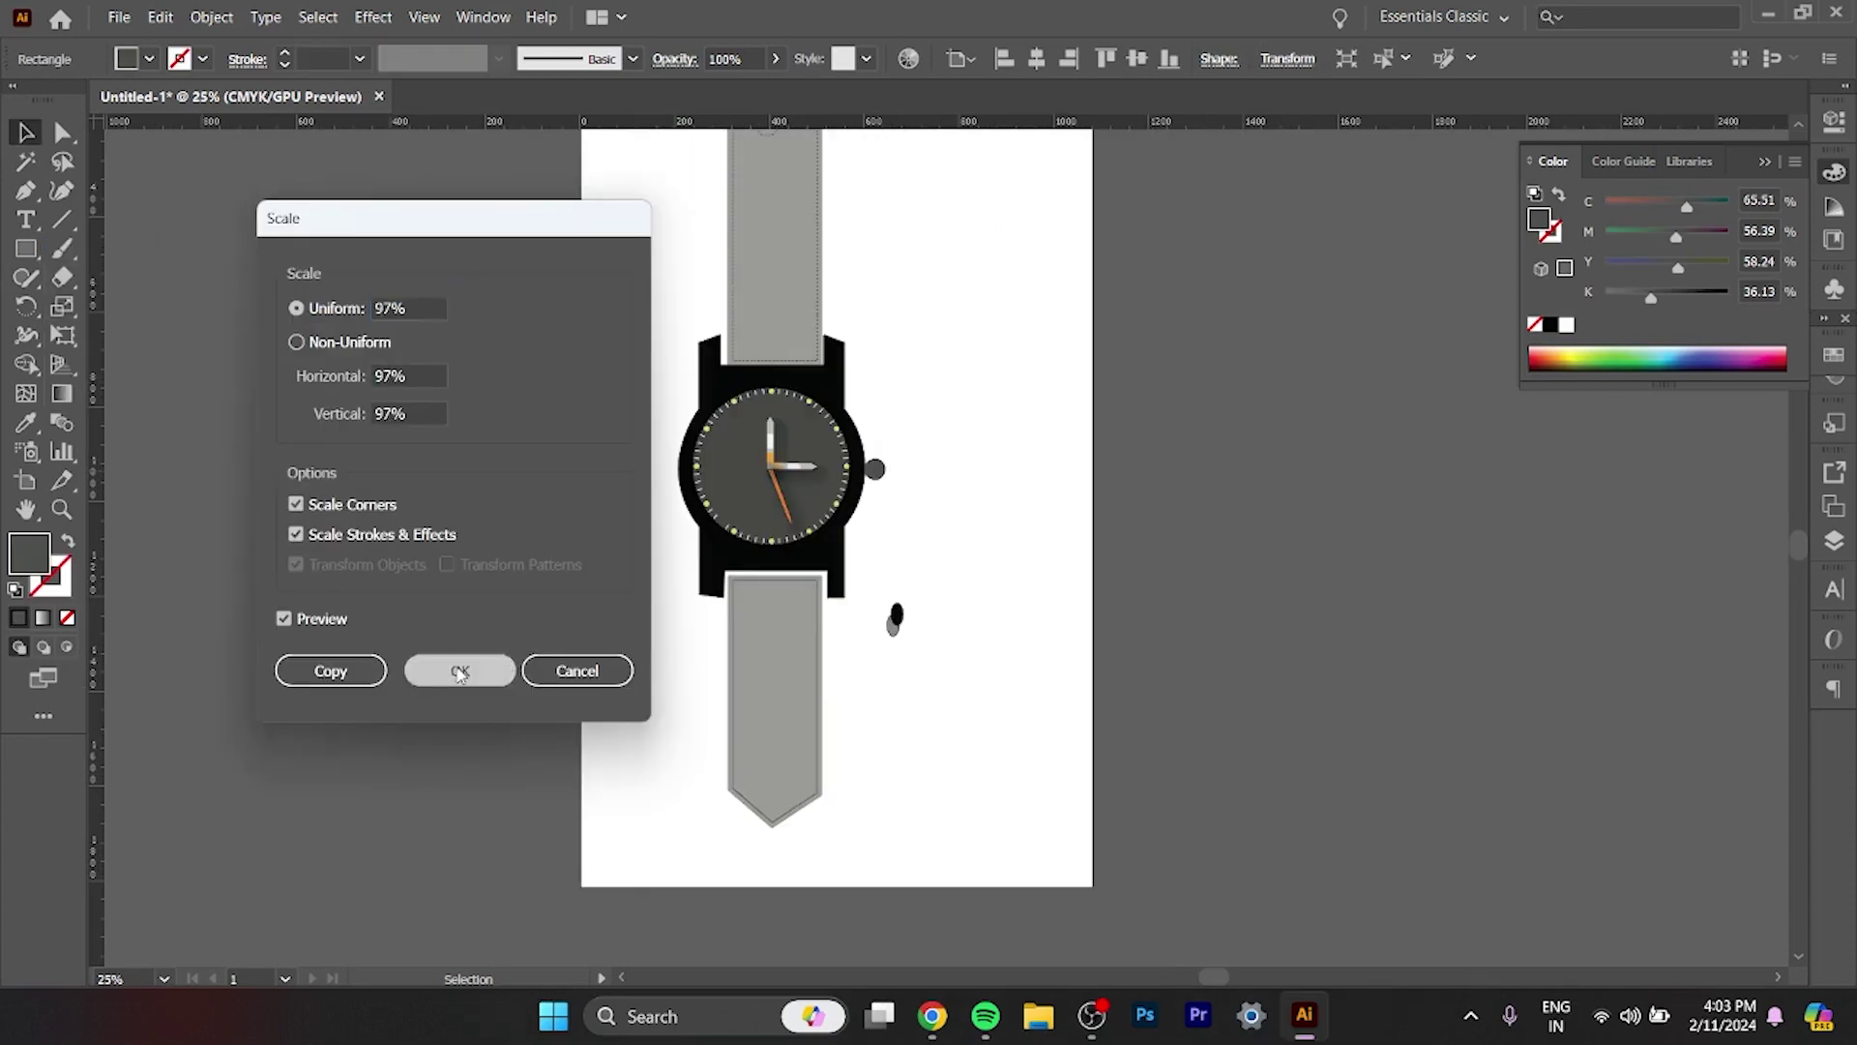
Apply the 97% scale and centre the crown on the side of the case.
{"action": "left_click", "coordinate": [460, 670]}
{"action": "left_click_drag", "start_coordinate": [873, 454], "coordinate": [874, 472]}
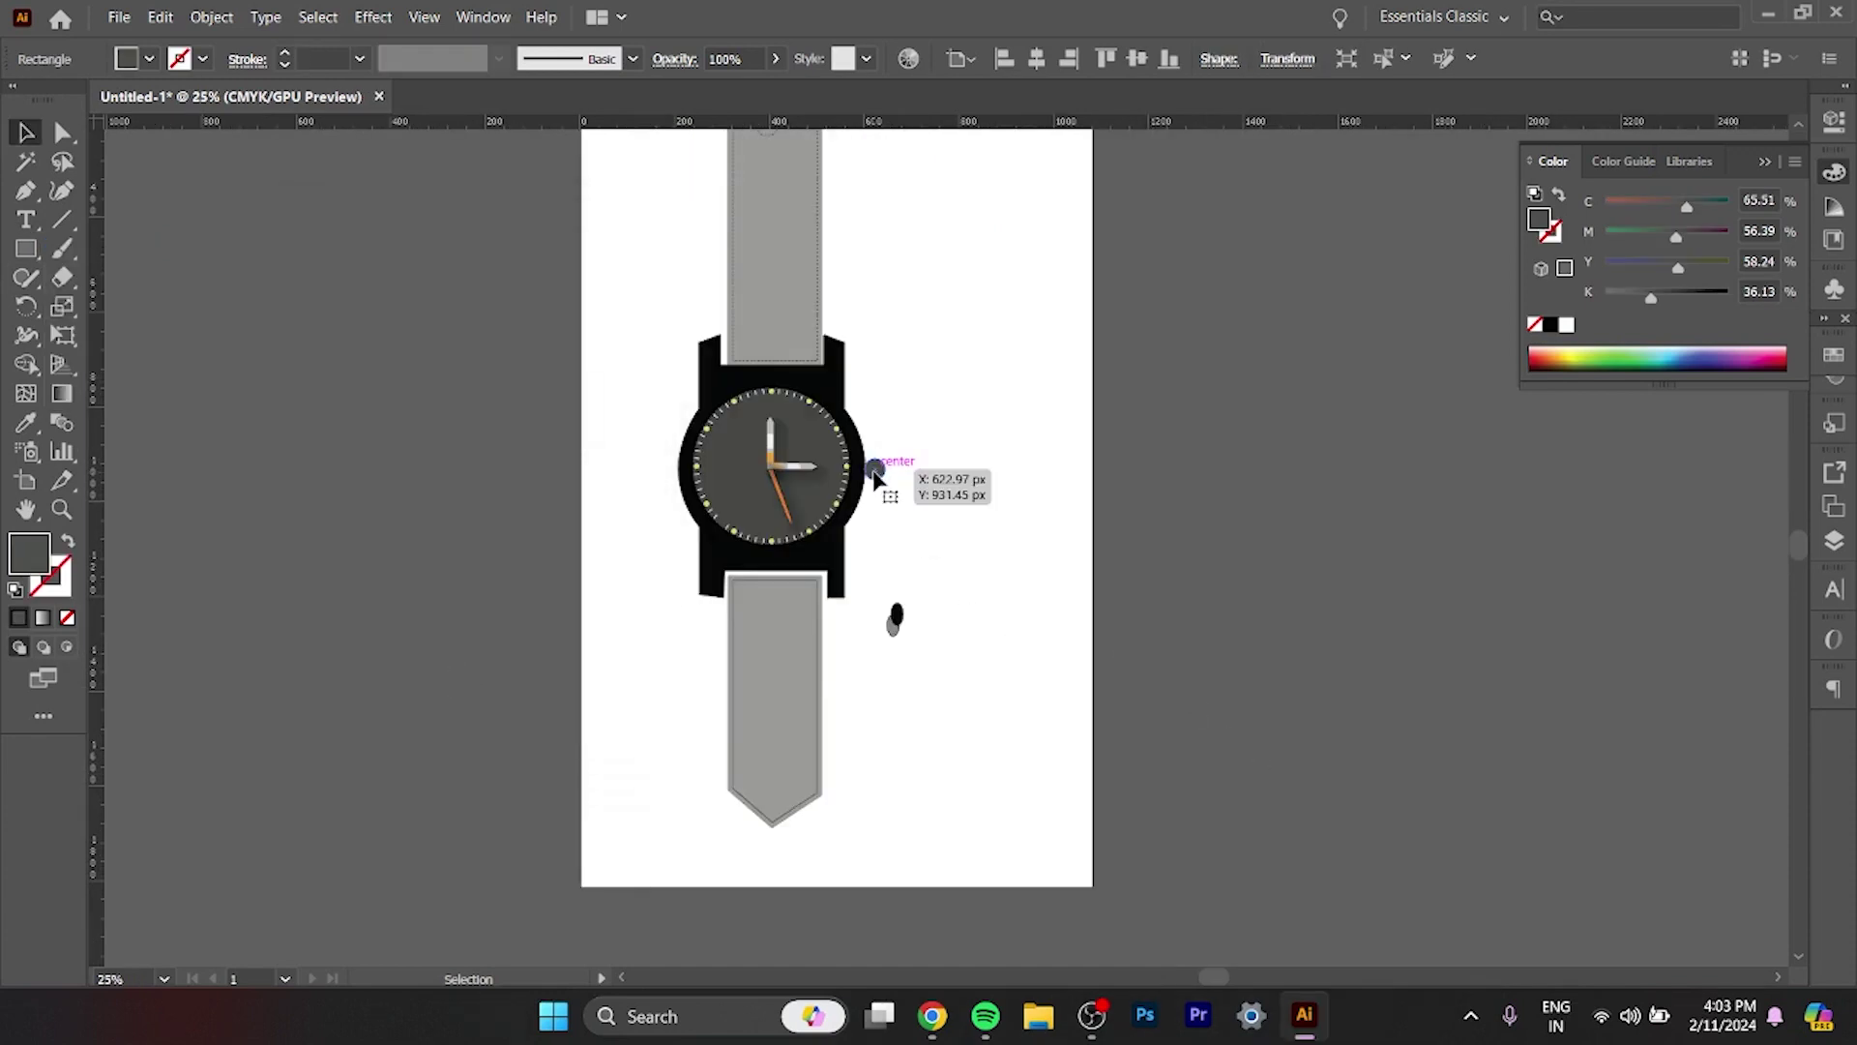
{"action": "left_click", "coordinate": [958, 385]}
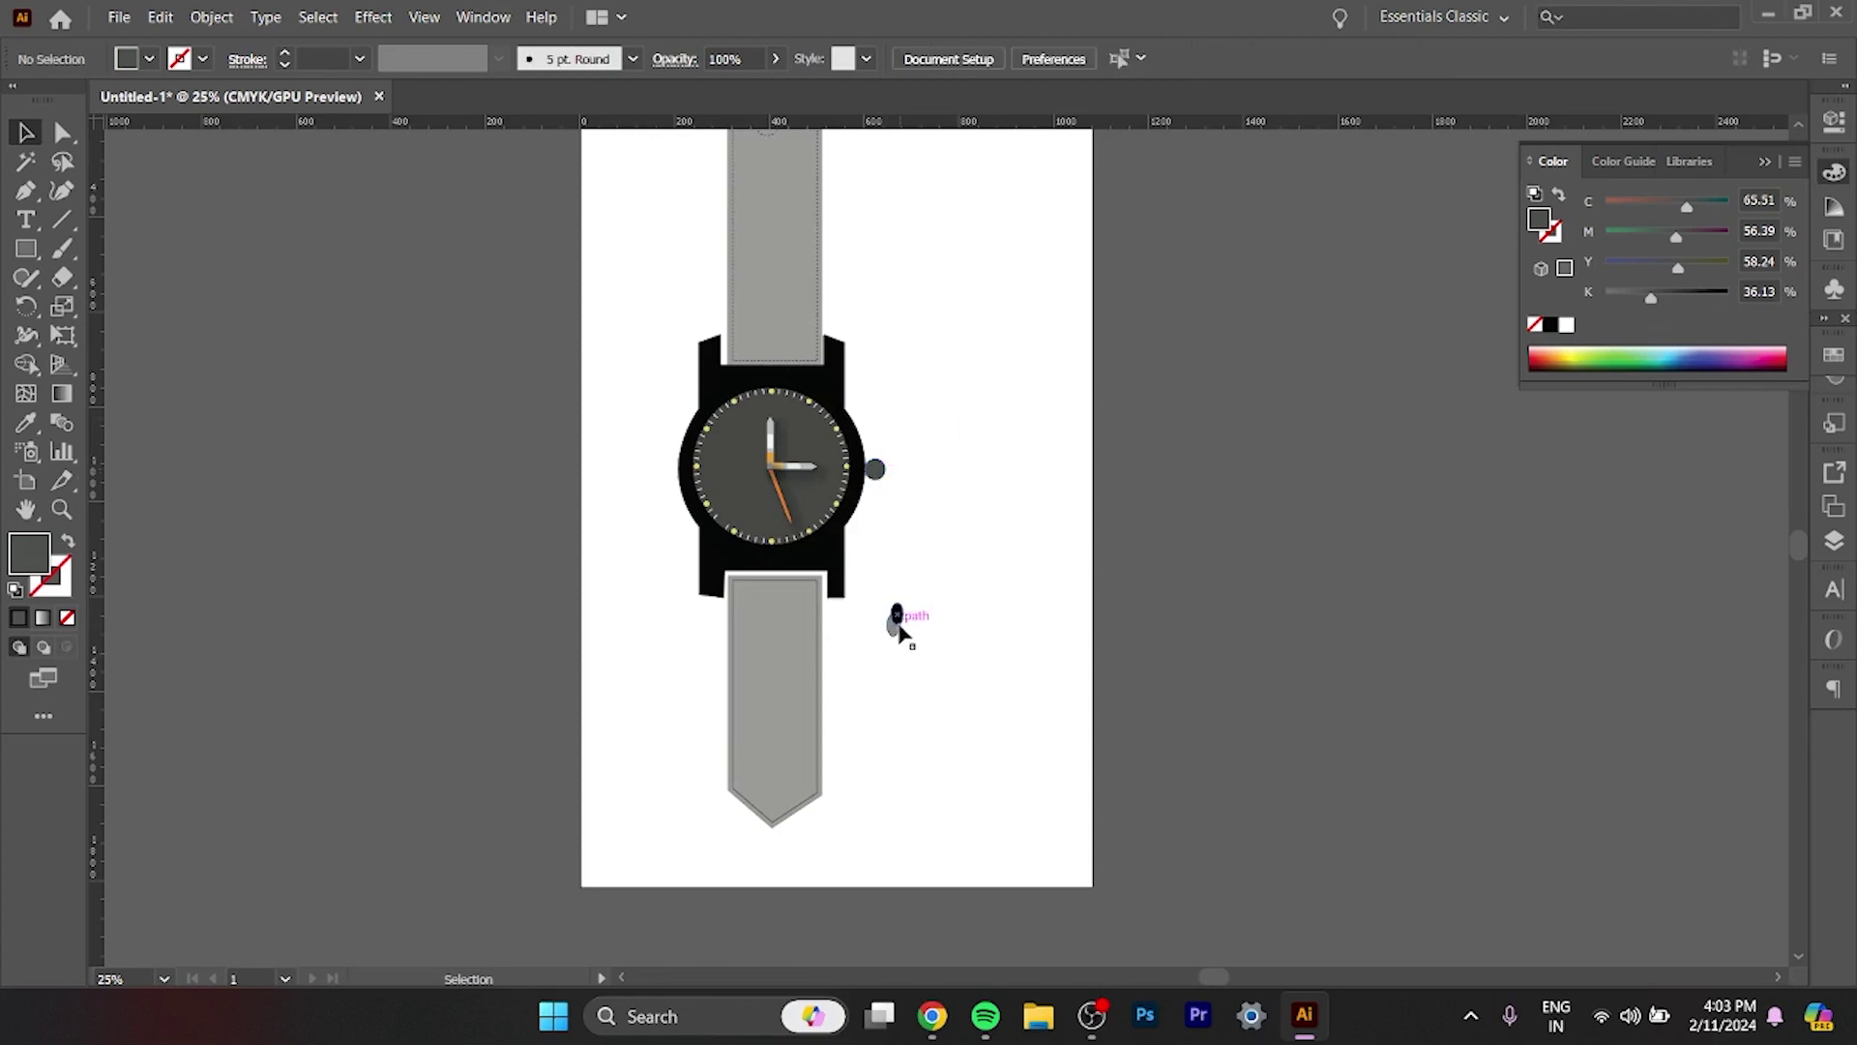
Group the dark oval hole and place three copies down the lower strap.
{"action": "left_click_drag", "start_coordinate": [899, 629], "coordinate": [777, 627]}
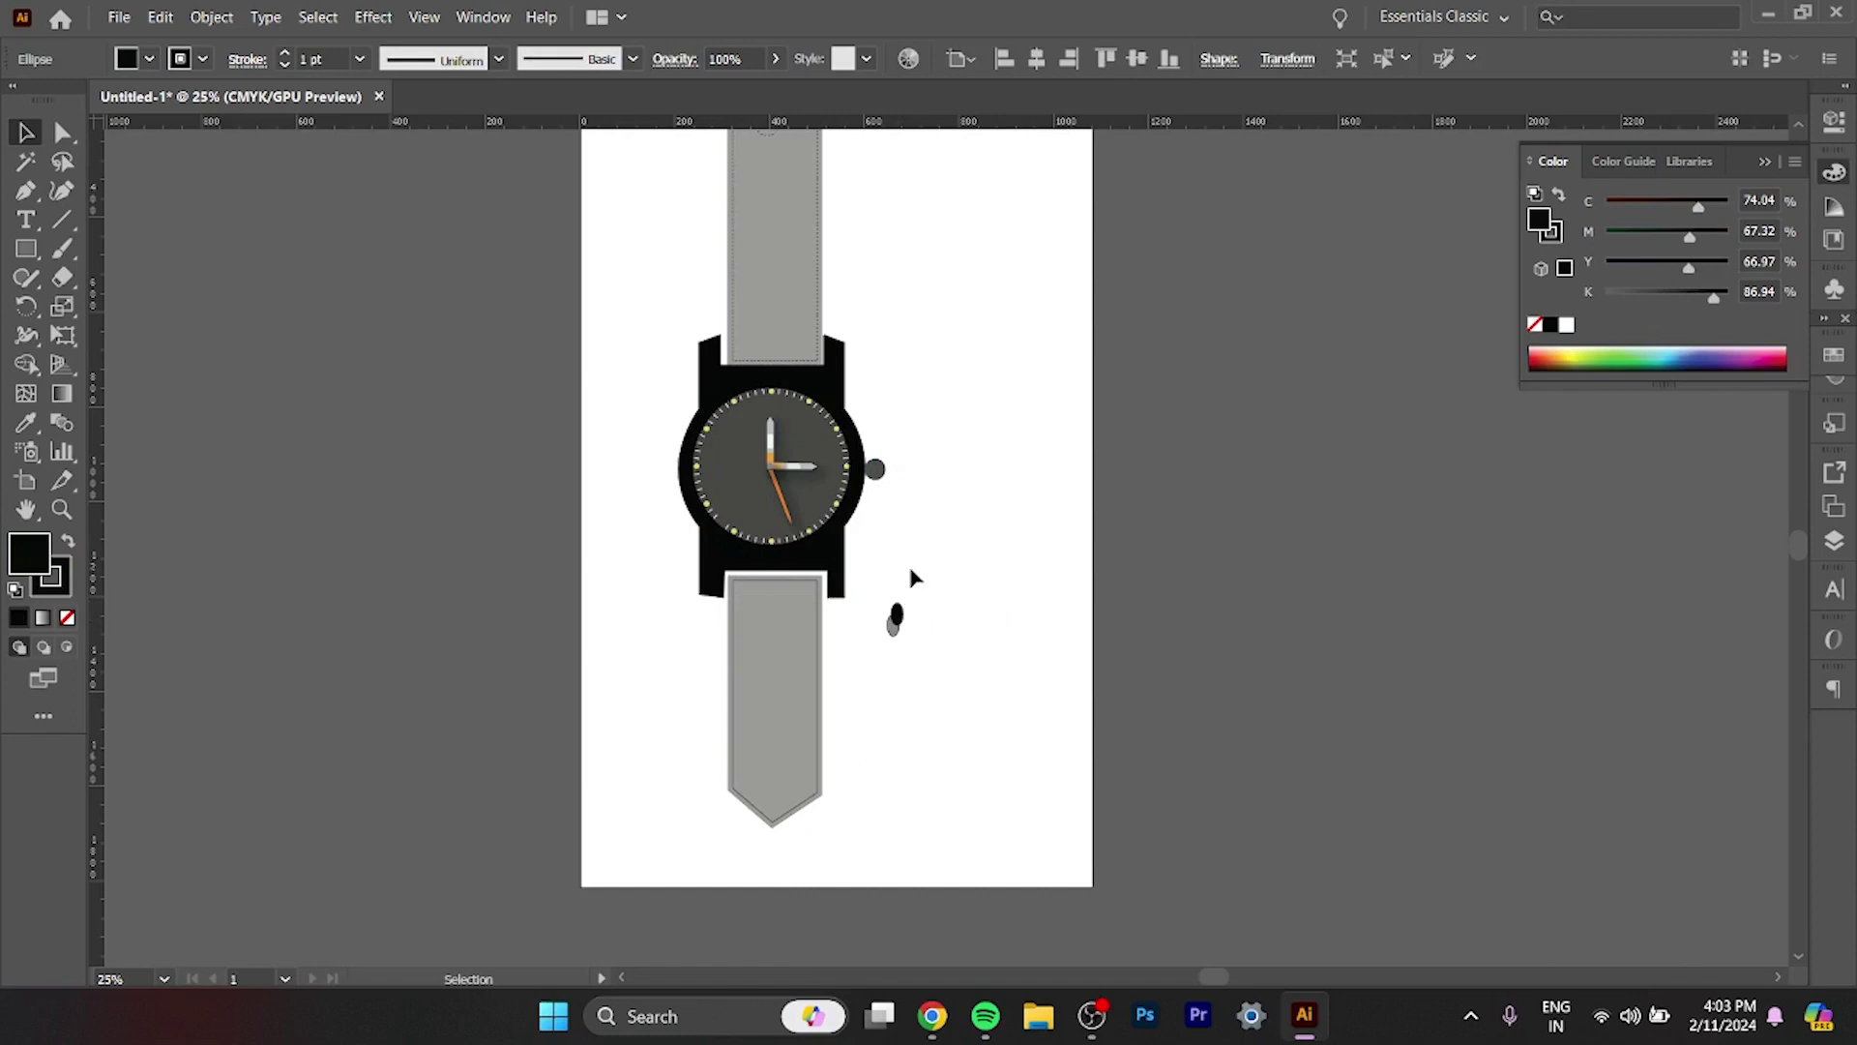
{"action": "key", "text": "ctrl+a"}
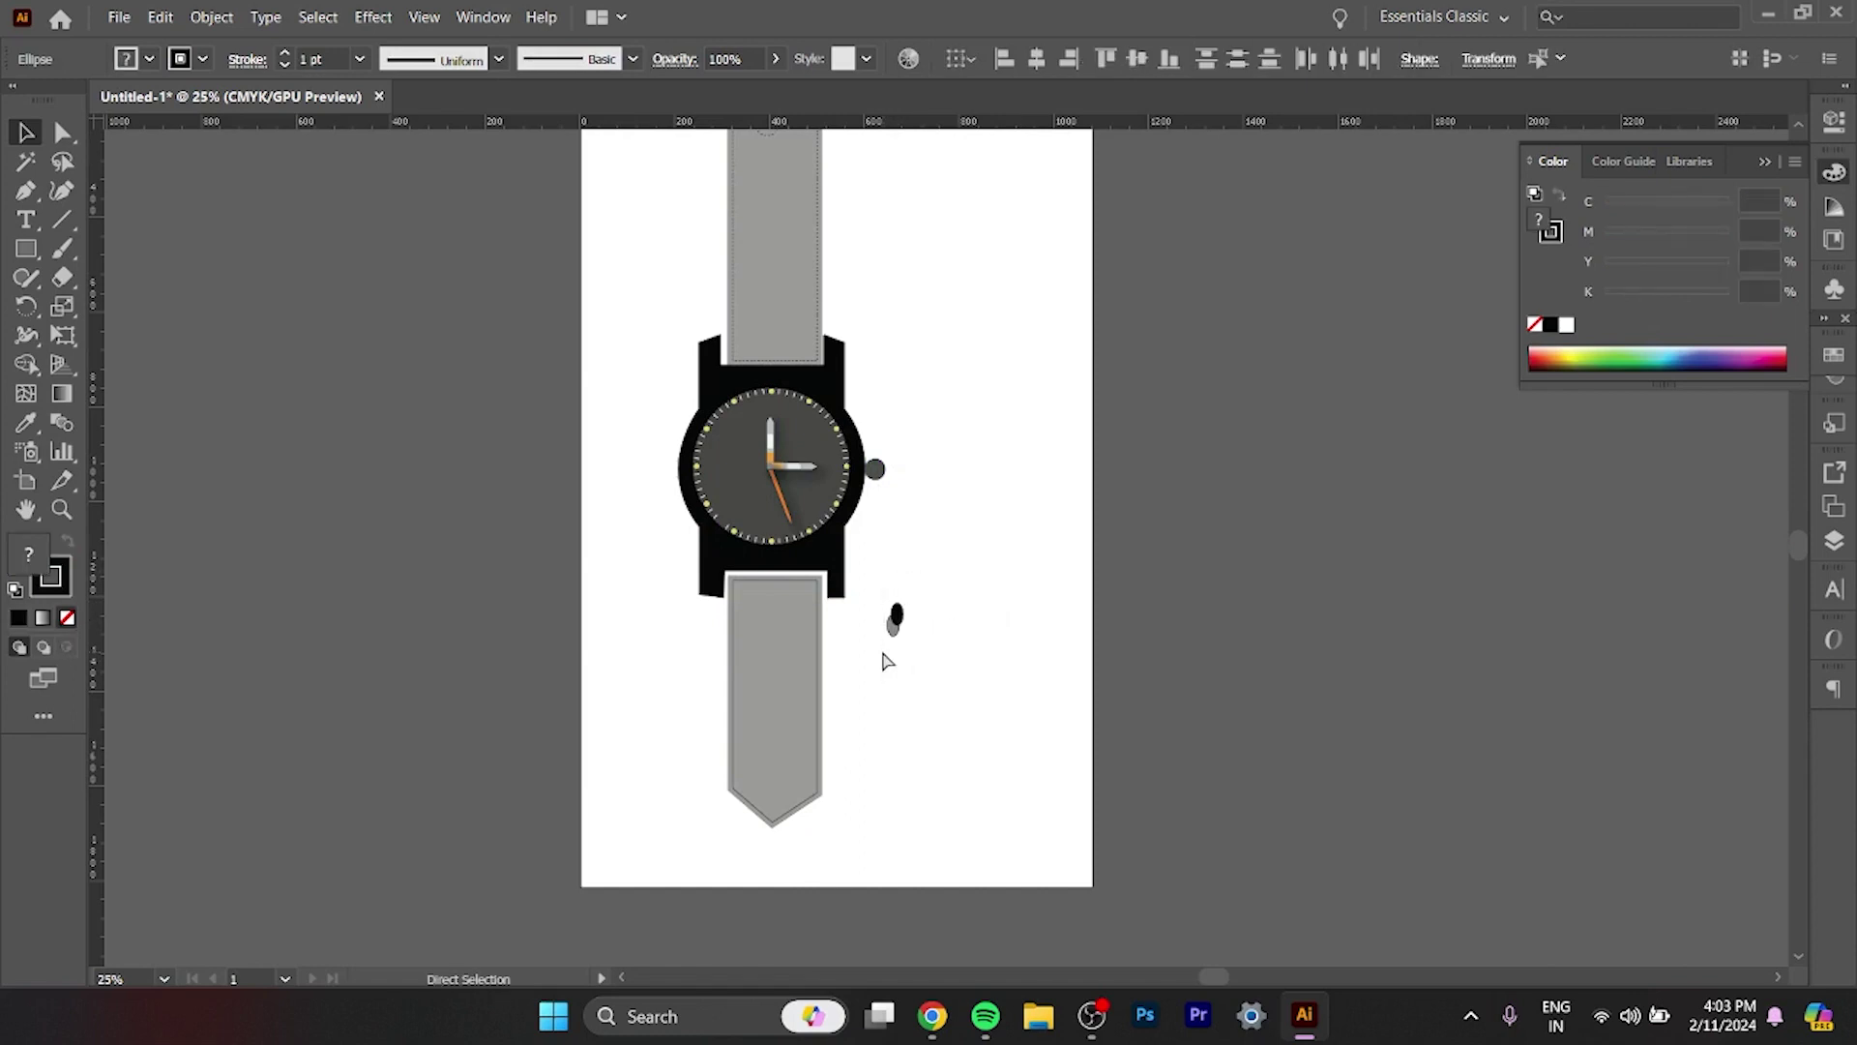
{"action": "key", "text": "ctrl+g"}
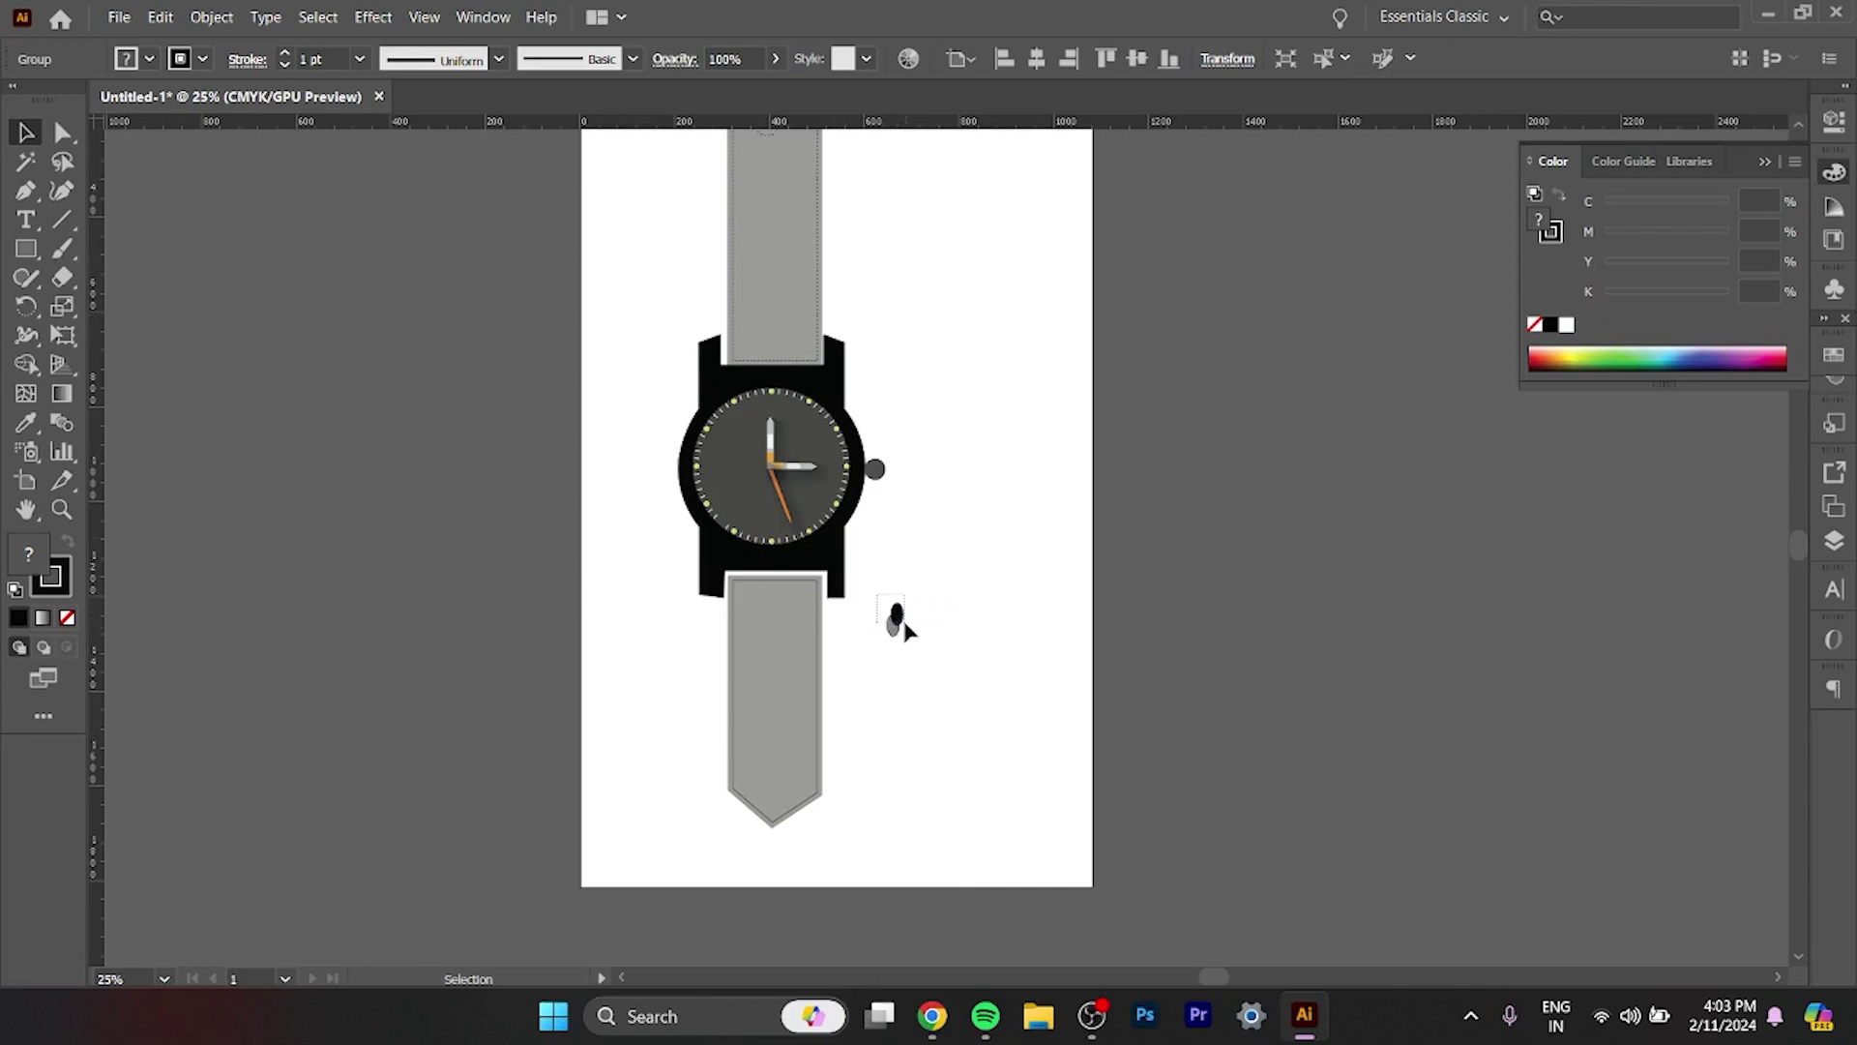
{"action": "key", "text": "ctrl"}
{"action": "mouse_move", "coordinate": [896, 619]}
{"action": "left_mouse_down"}
{"action": "mouse_move", "coordinate": [902, 691]}
{"action": "mouse_move", "coordinate": [774, 624]}
{"action": "left_mouse_up"}
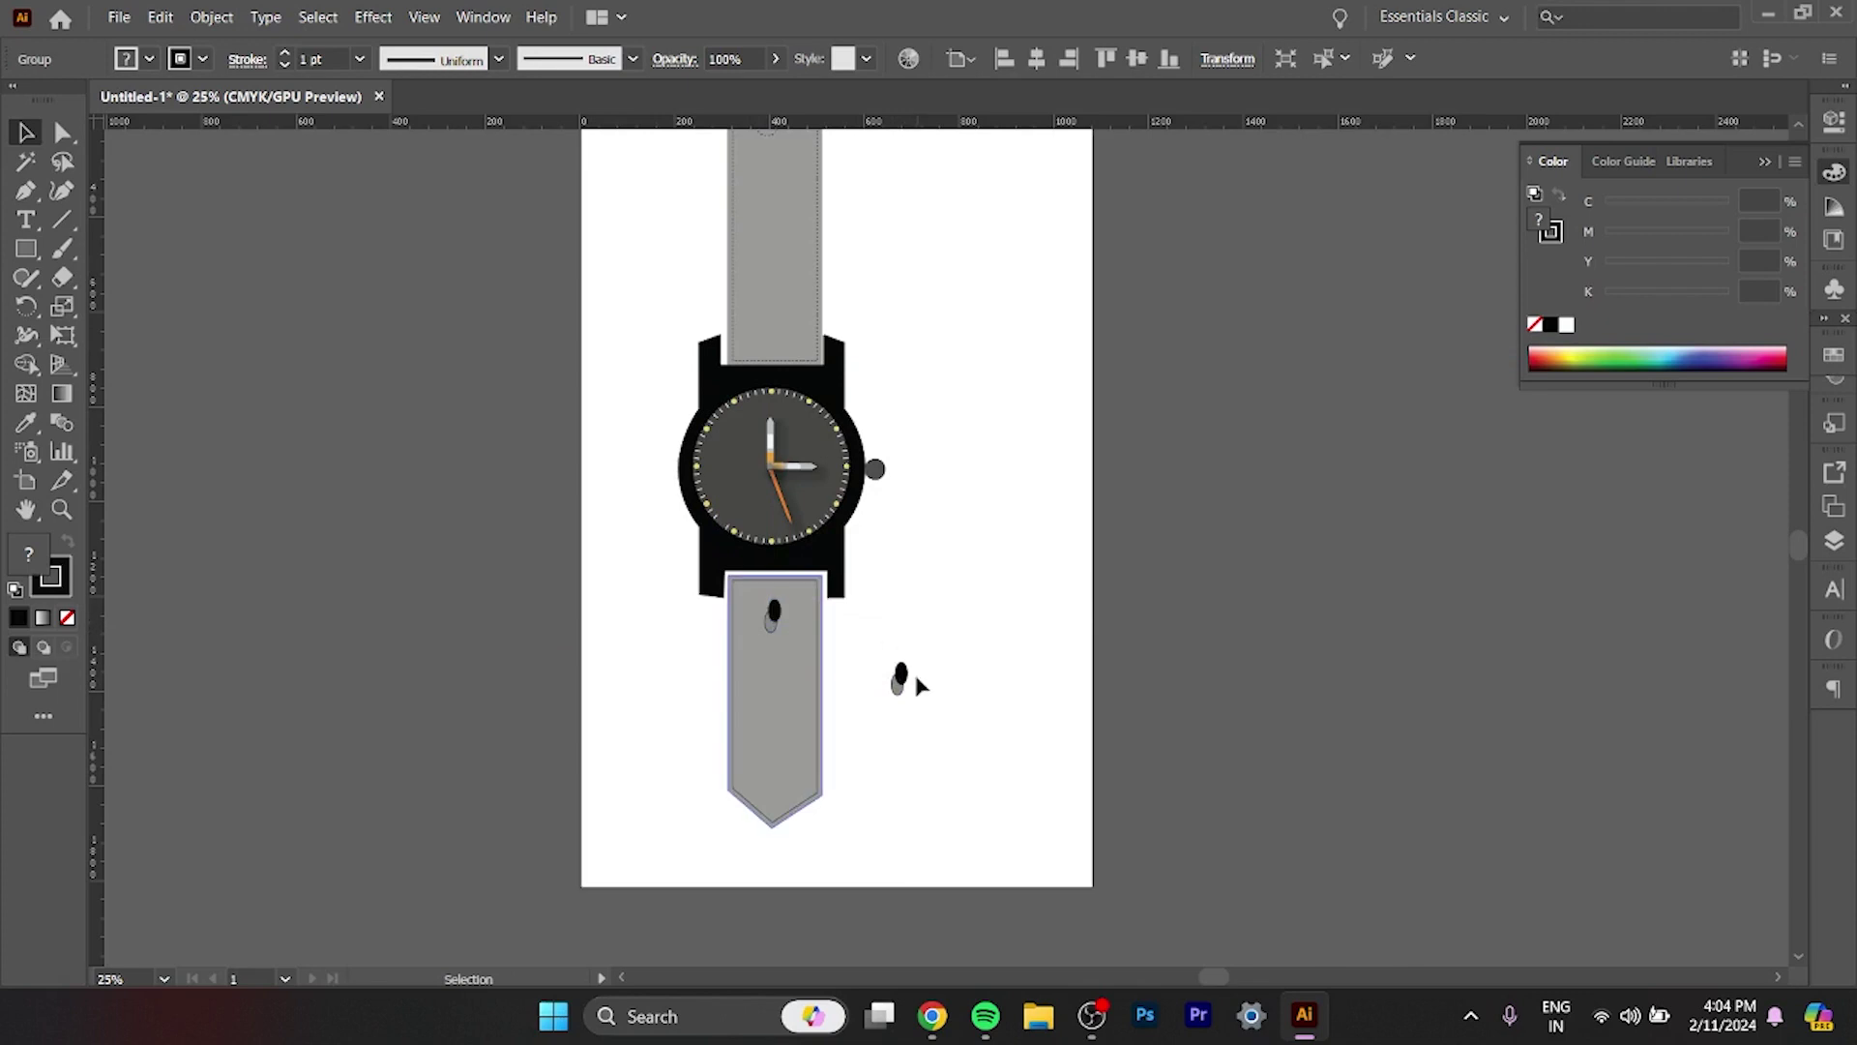
{"action": "mouse_move", "coordinate": [900, 677]}
{"action": "left_mouse_down"}
{"action": "mouse_move", "coordinate": [772, 675]}
{"action": "mouse_move", "coordinate": [772, 748]}
{"action": "left_mouse_up"}
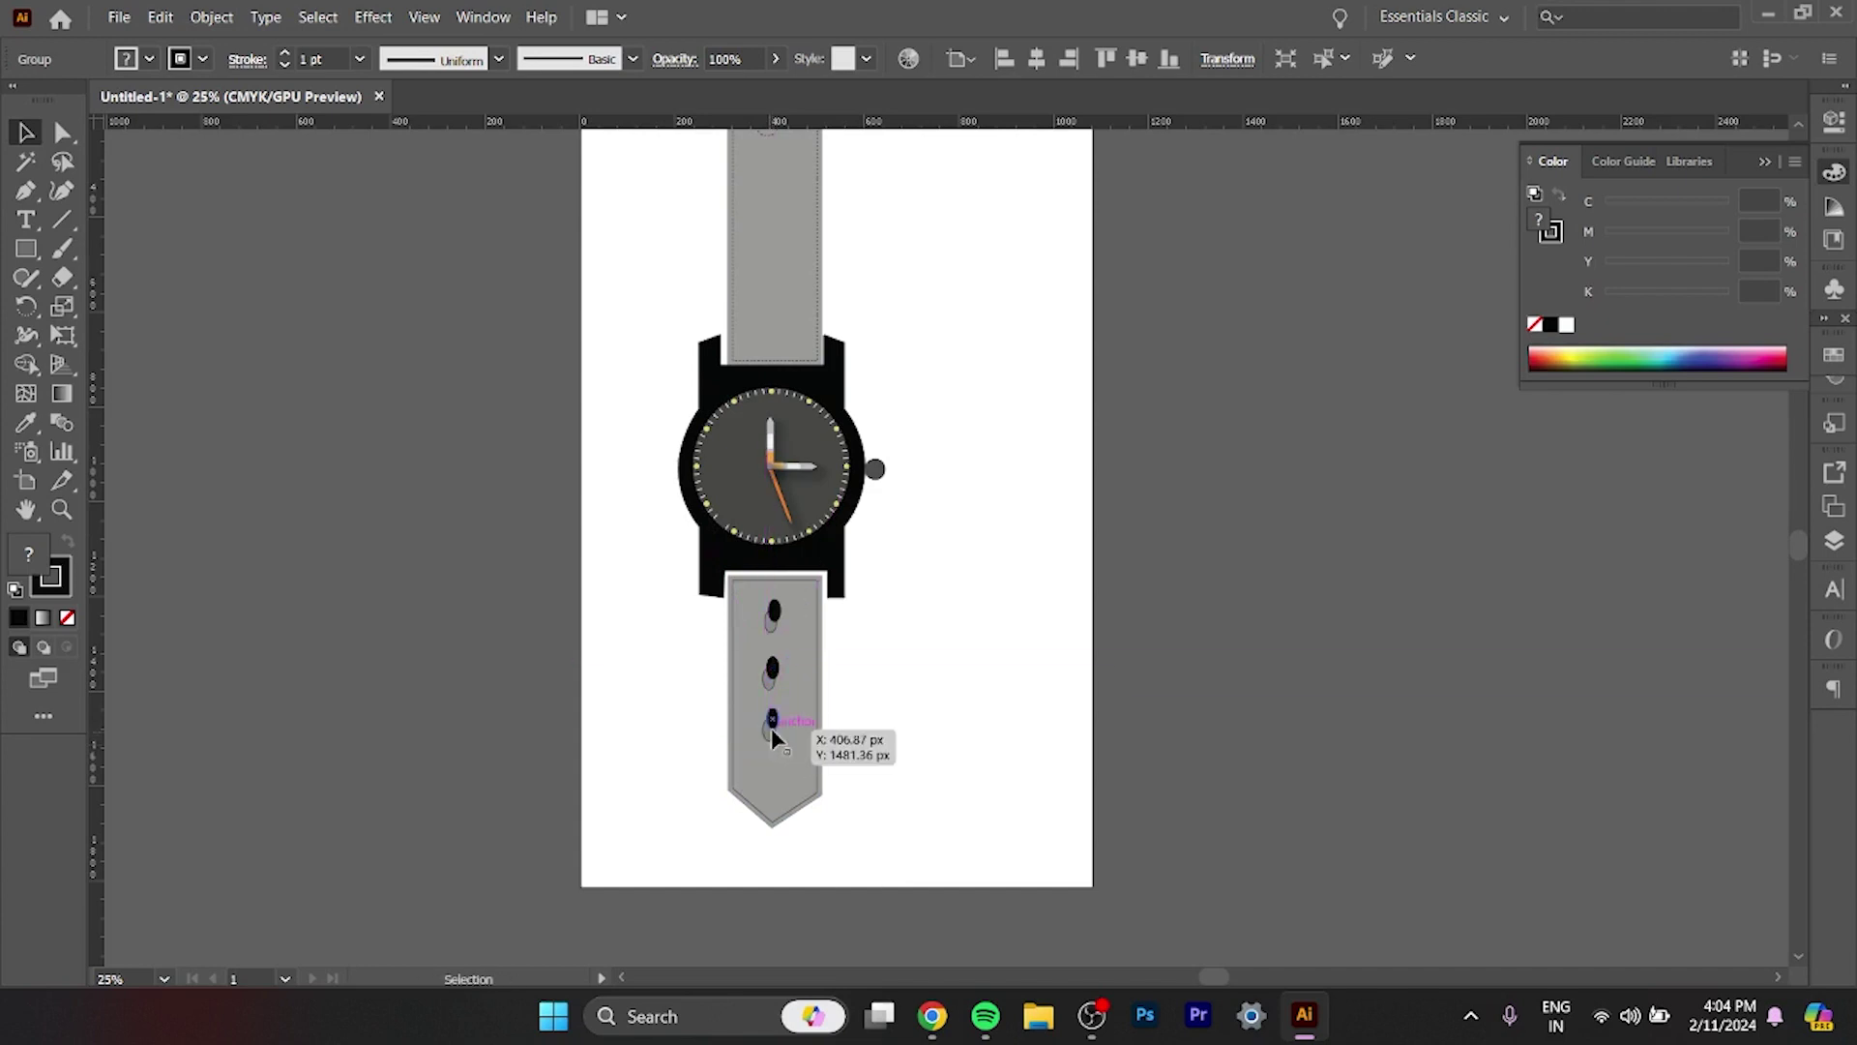
{"action": "left_click_drag", "start_coordinate": [772, 747], "coordinate": [774, 733]}
{"action": "left_click", "coordinate": [1018, 697]}
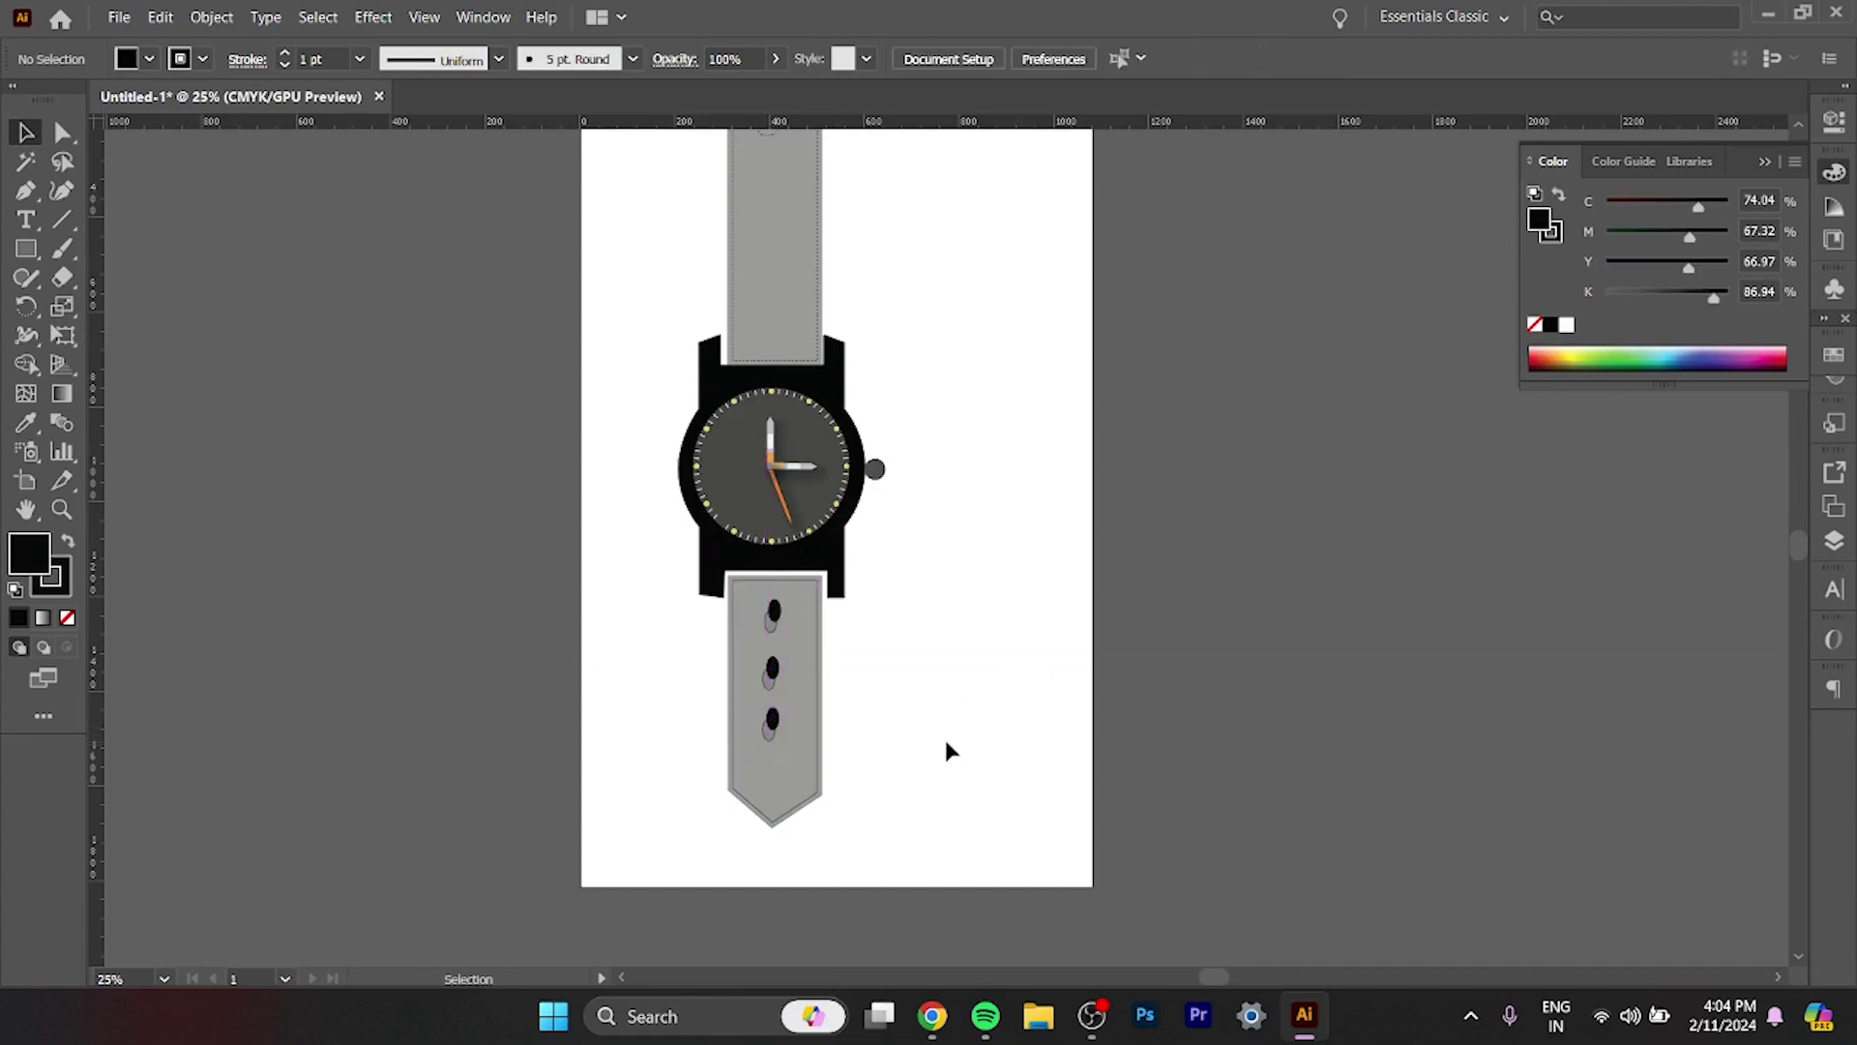
Select the upper strap and then the buckle loop above it.
{"action": "scroll", "coordinate": [945, 750], "scroll_direction": "up", "scroll_amount": 3}
{"action": "scroll", "coordinate": [945, 750], "scroll_direction": "up", "scroll_amount": 2}
{"action": "left_click", "coordinate": [761, 682]}
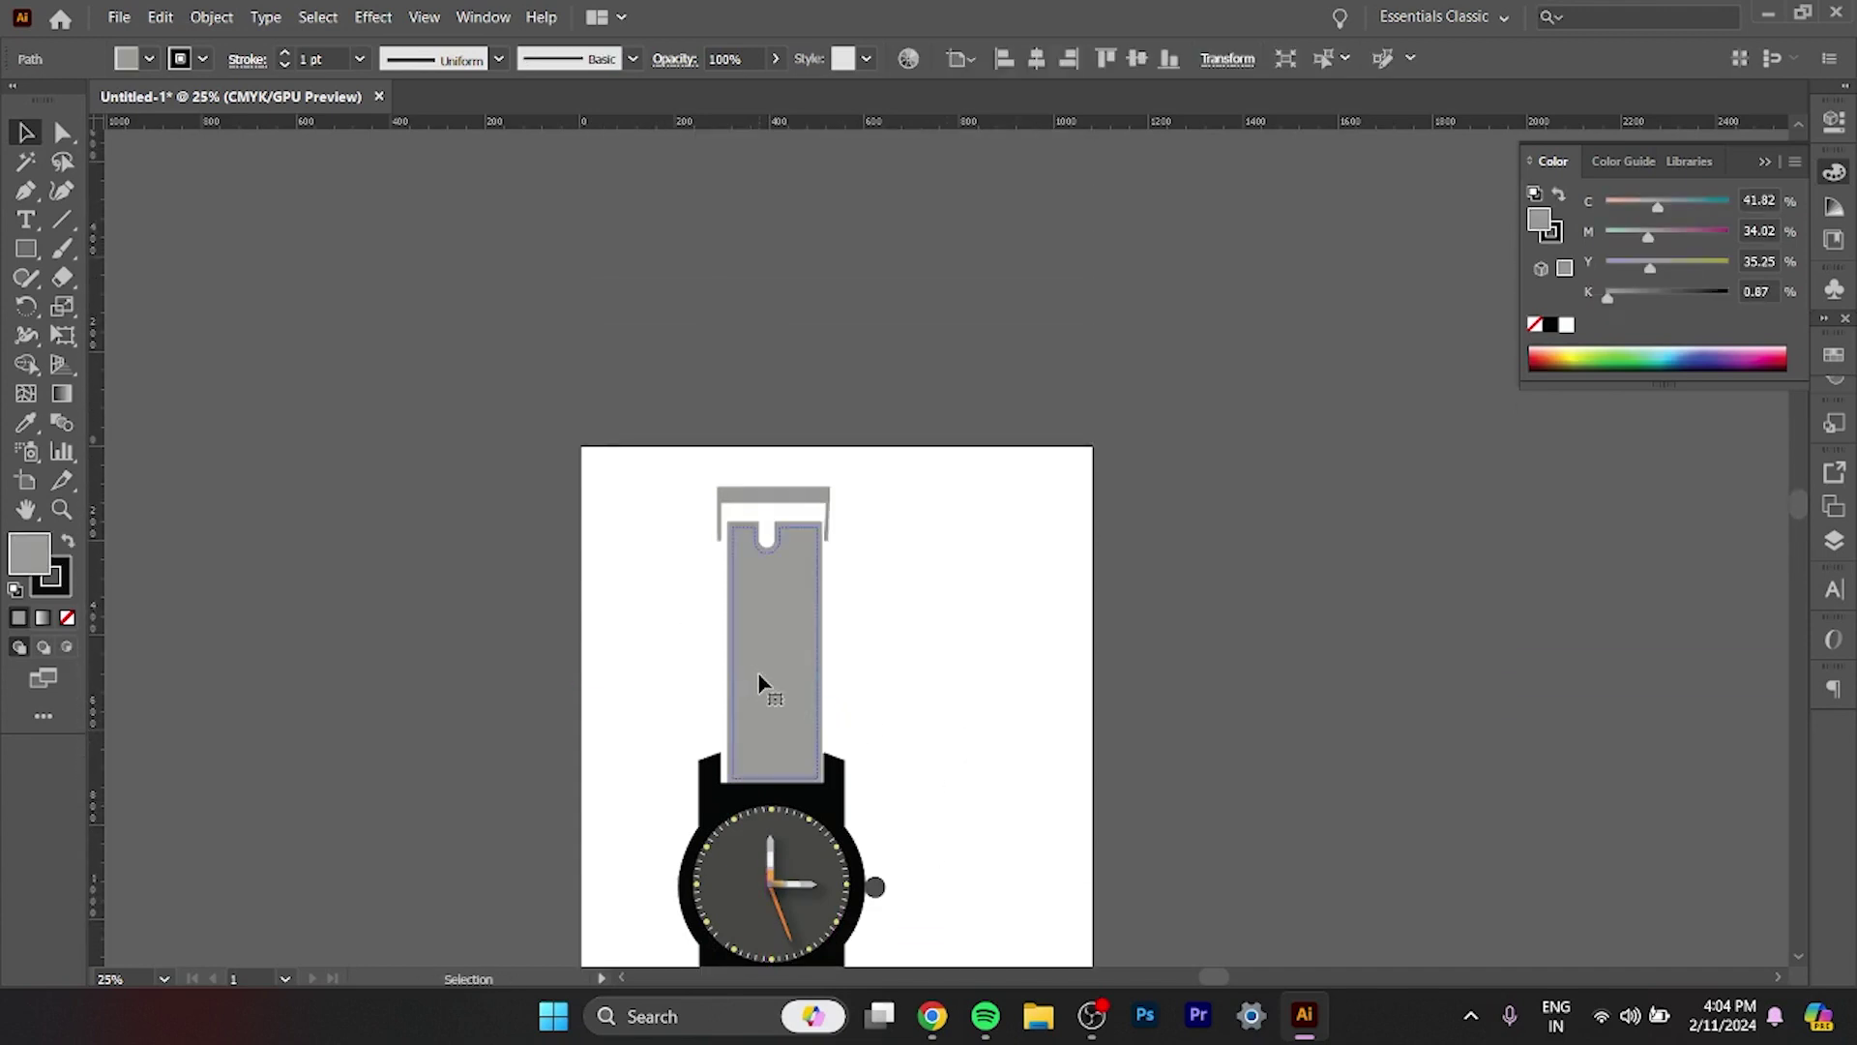
{"action": "left_click", "coordinate": [773, 497]}
Nudge the buckle loop slightly to fine-tune its position.
{"action": "left_click_drag", "start_coordinate": [772, 496], "coordinate": [781, 496]}
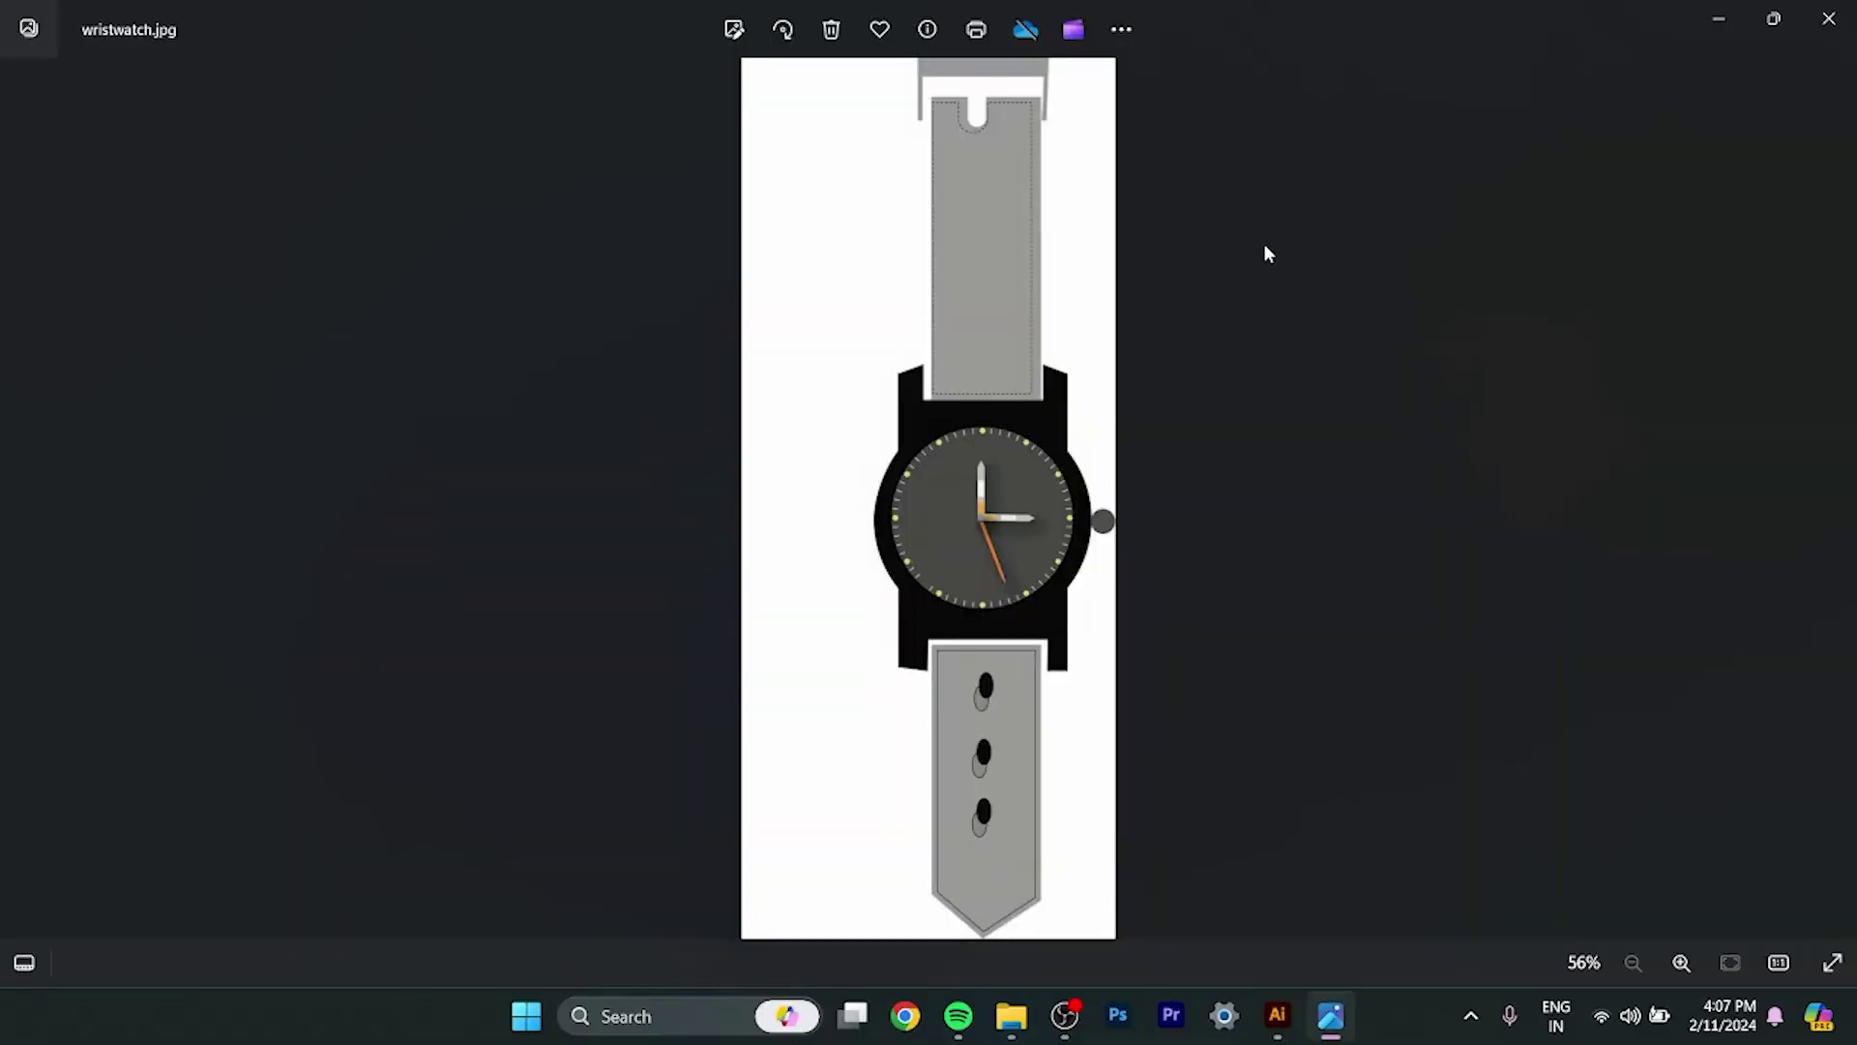